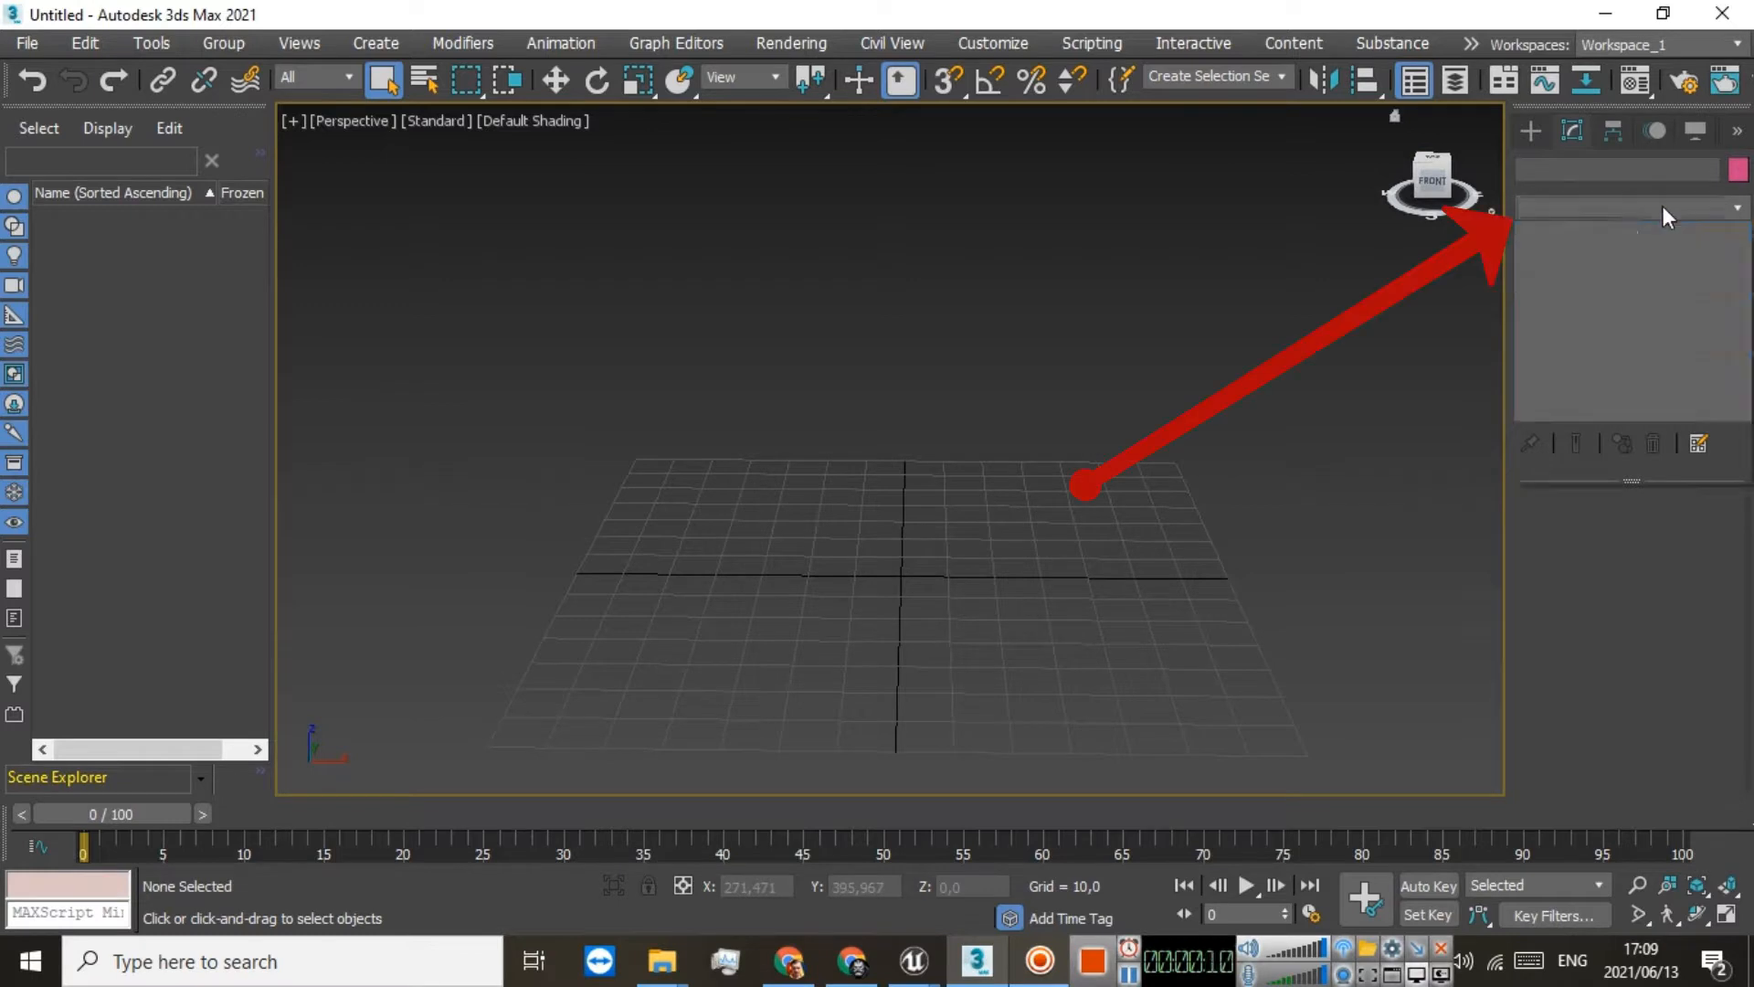
pyautogui.click(1663, 207)
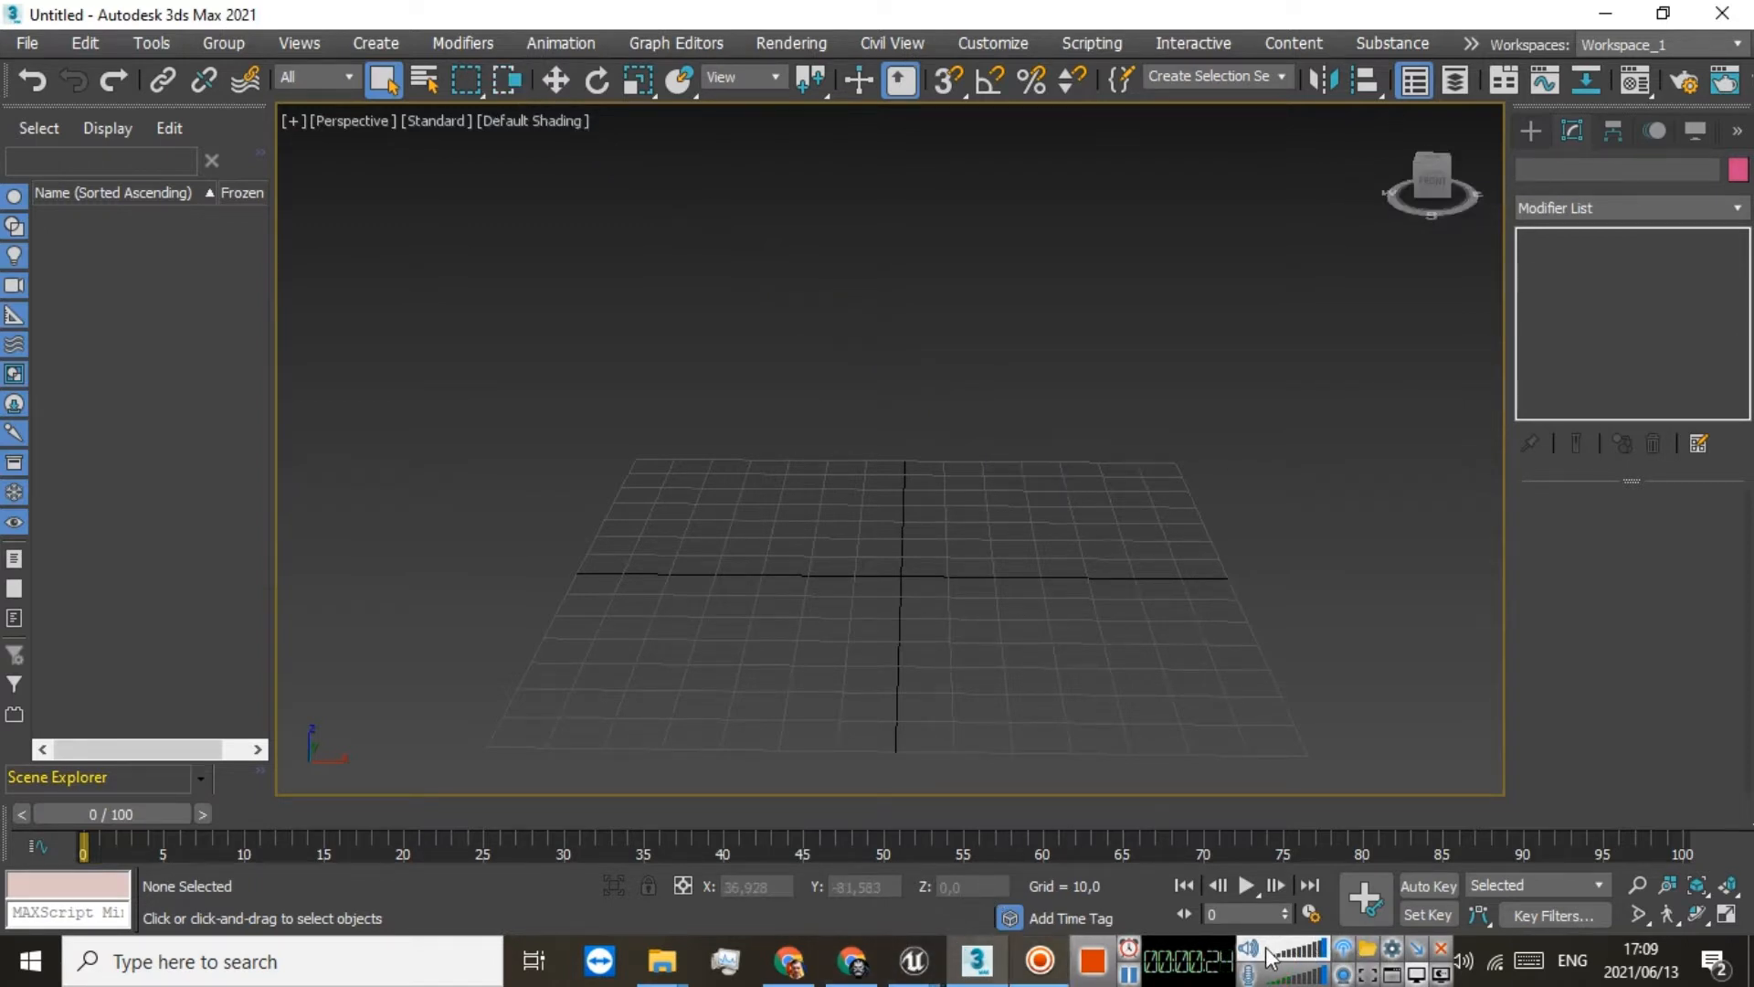
pyautogui.moveTo(1185, 959); pyautogui.dragTo(1341, 952)
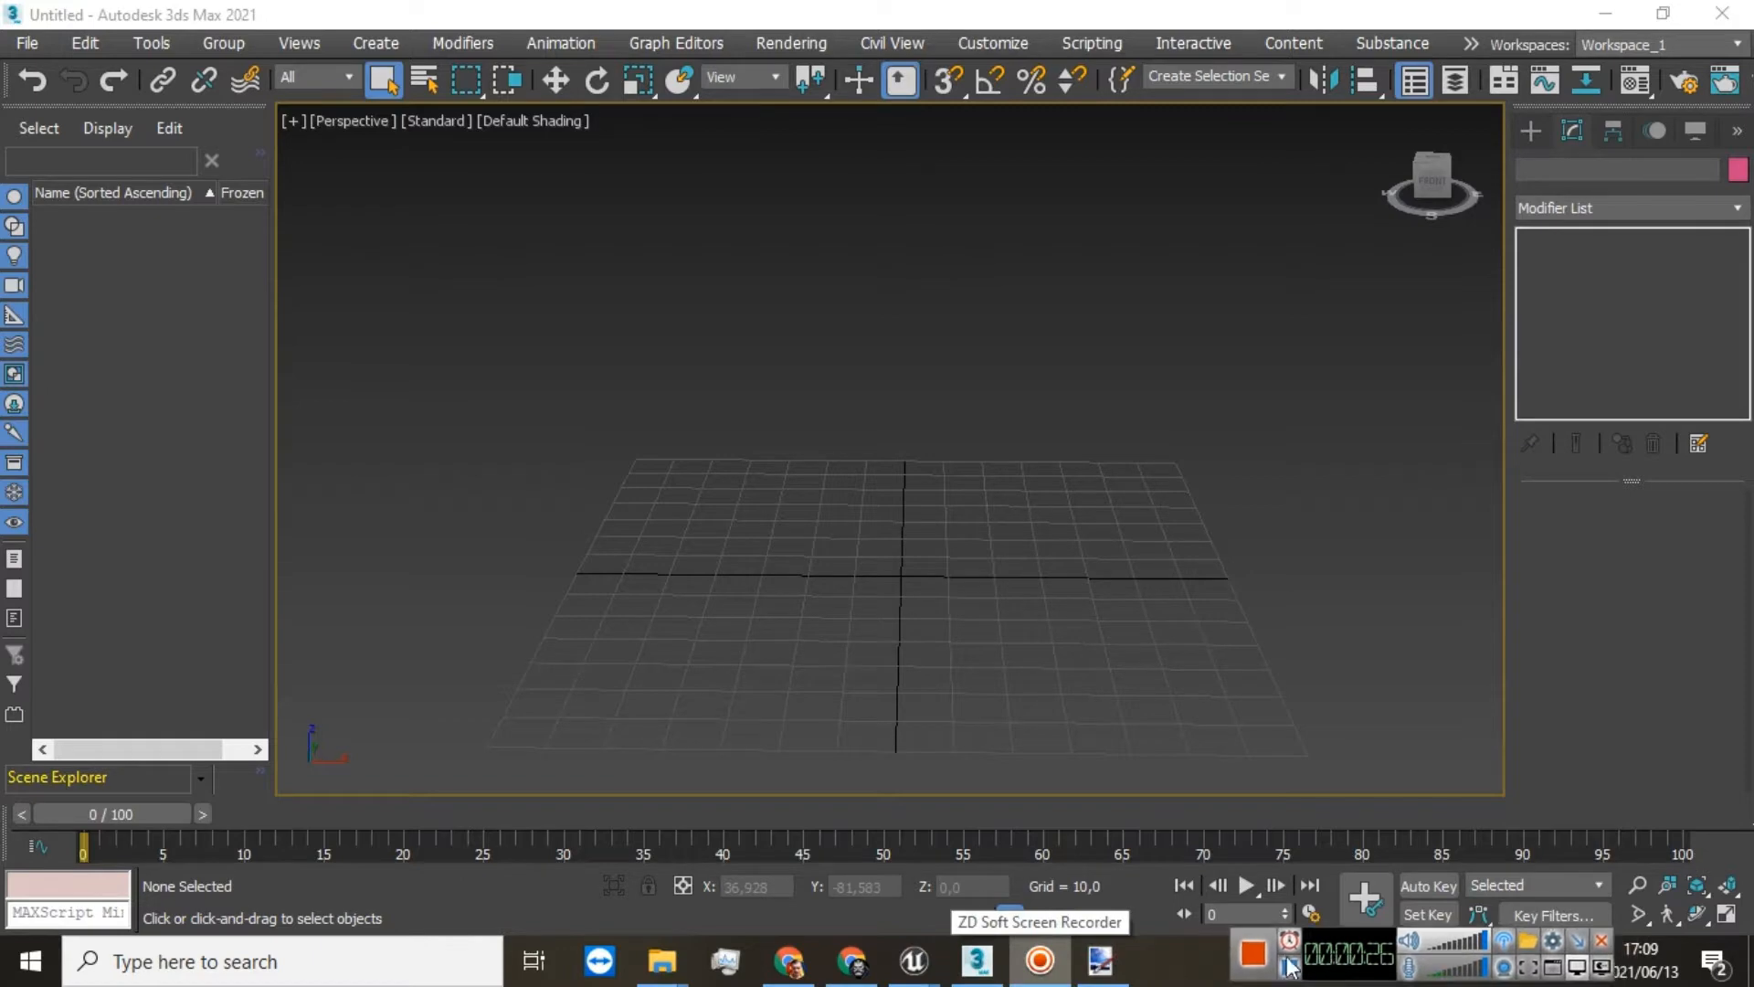
# Step: Switch to paint.net, check the pixel dimensions of the facade texture T_Fisade098.jpg without resizing it, and return to 3ds Max
pyautogui.click(1100, 959)
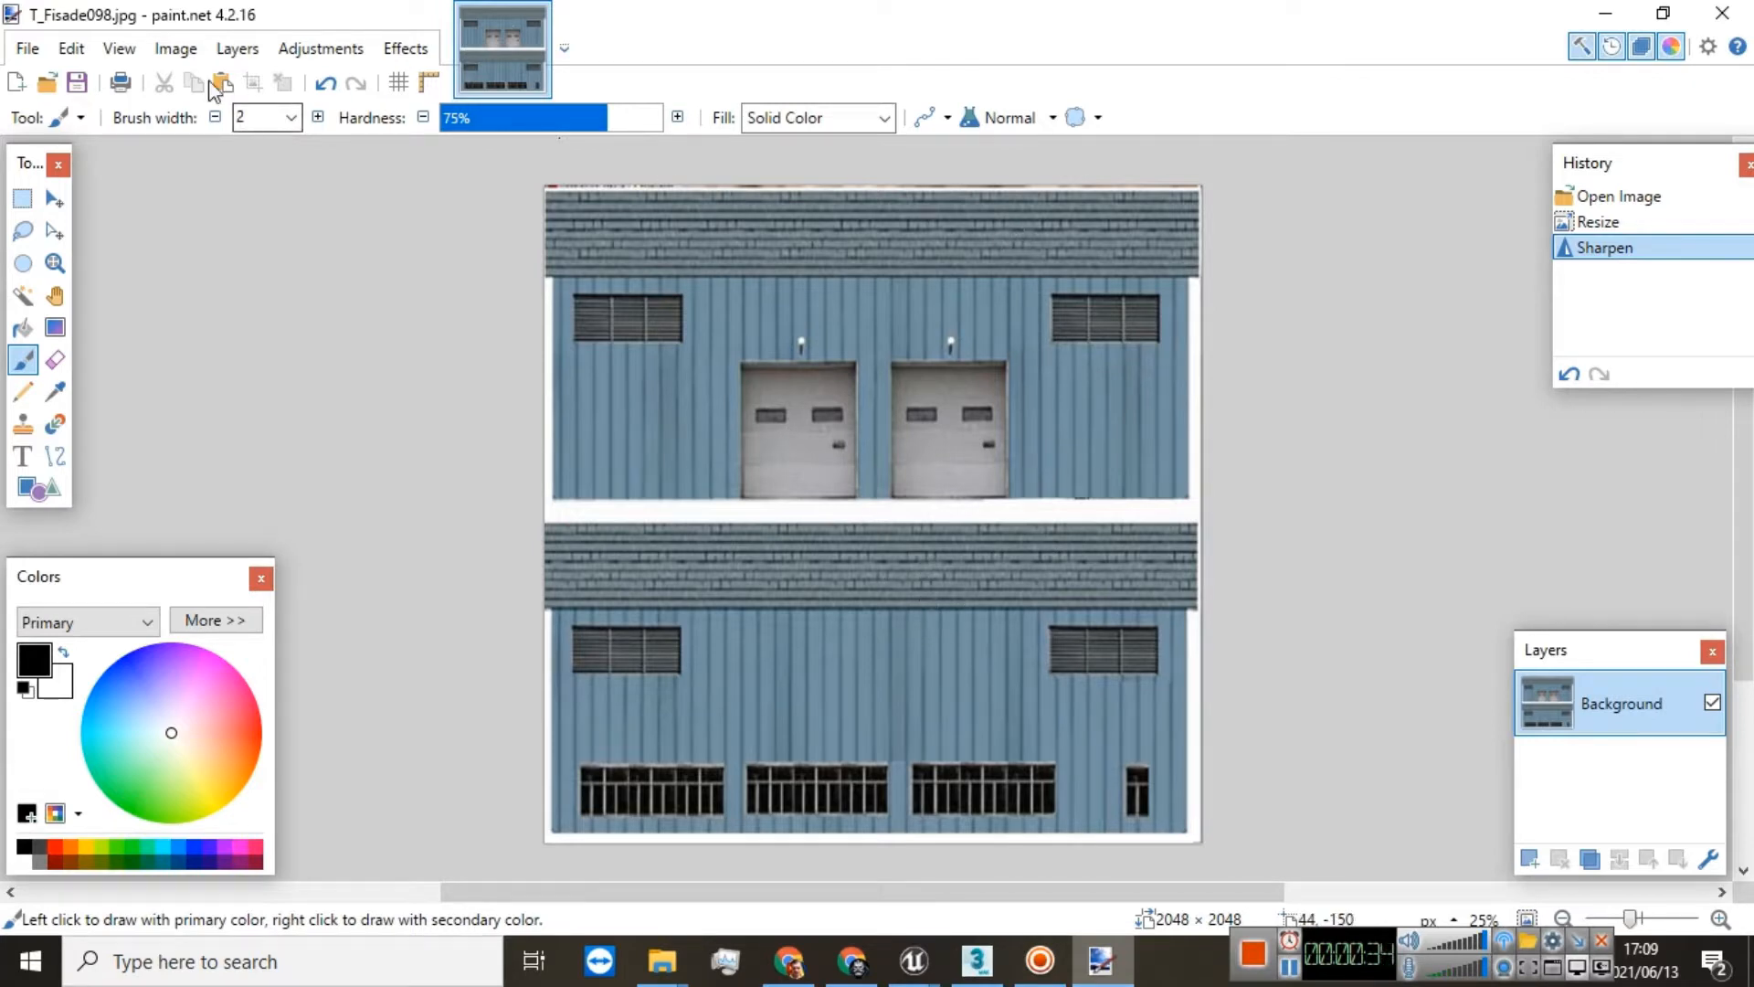
pyautogui.click(175, 49)
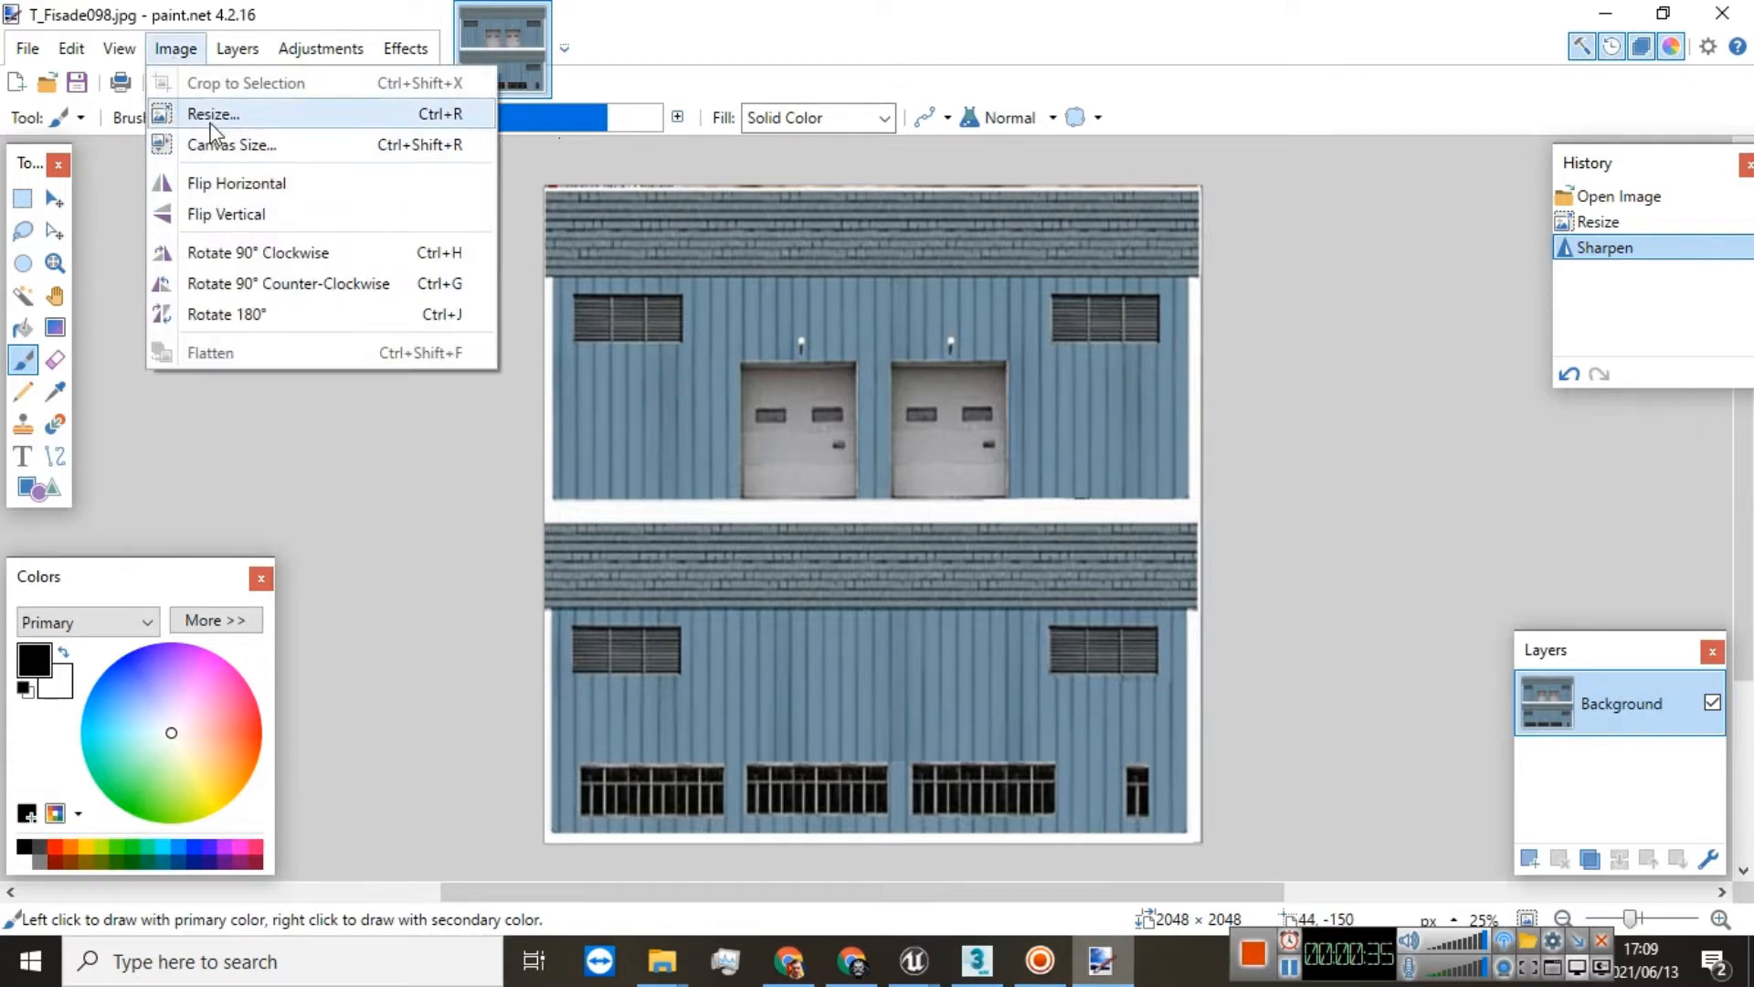
pyautogui.click(211, 123)
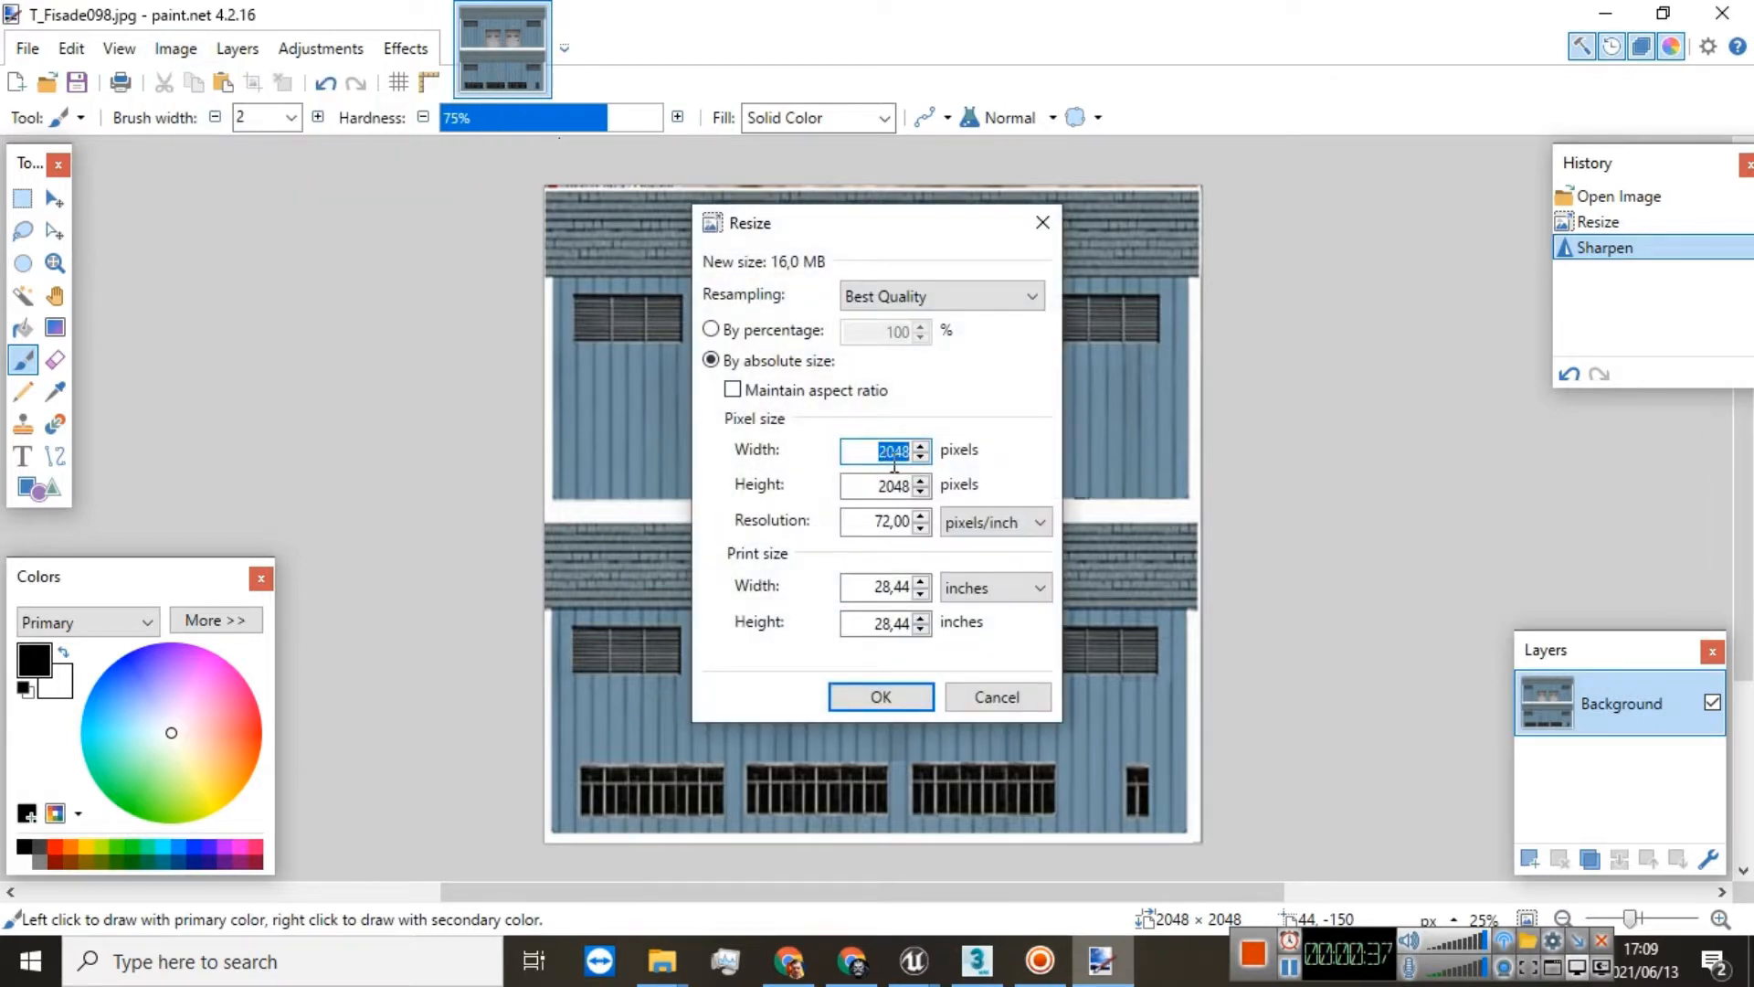
pyautogui.click(882, 462)
pyautogui.click(995, 699)
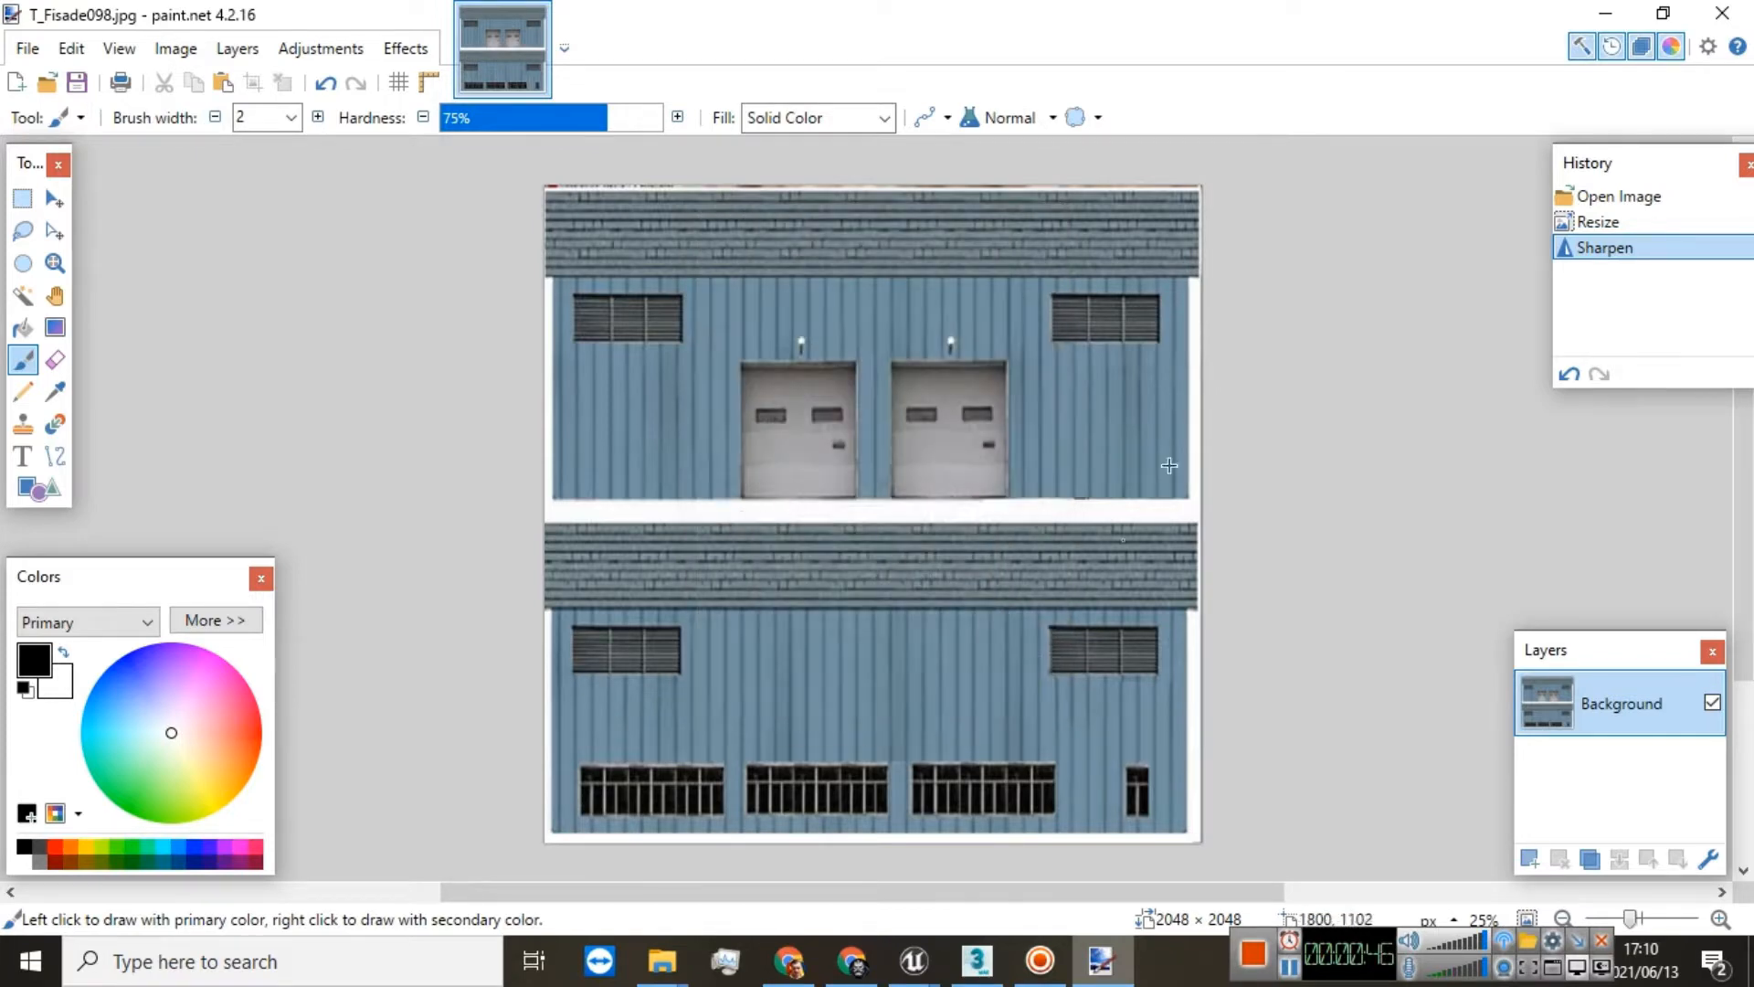
pyautogui.click(1610, 12)
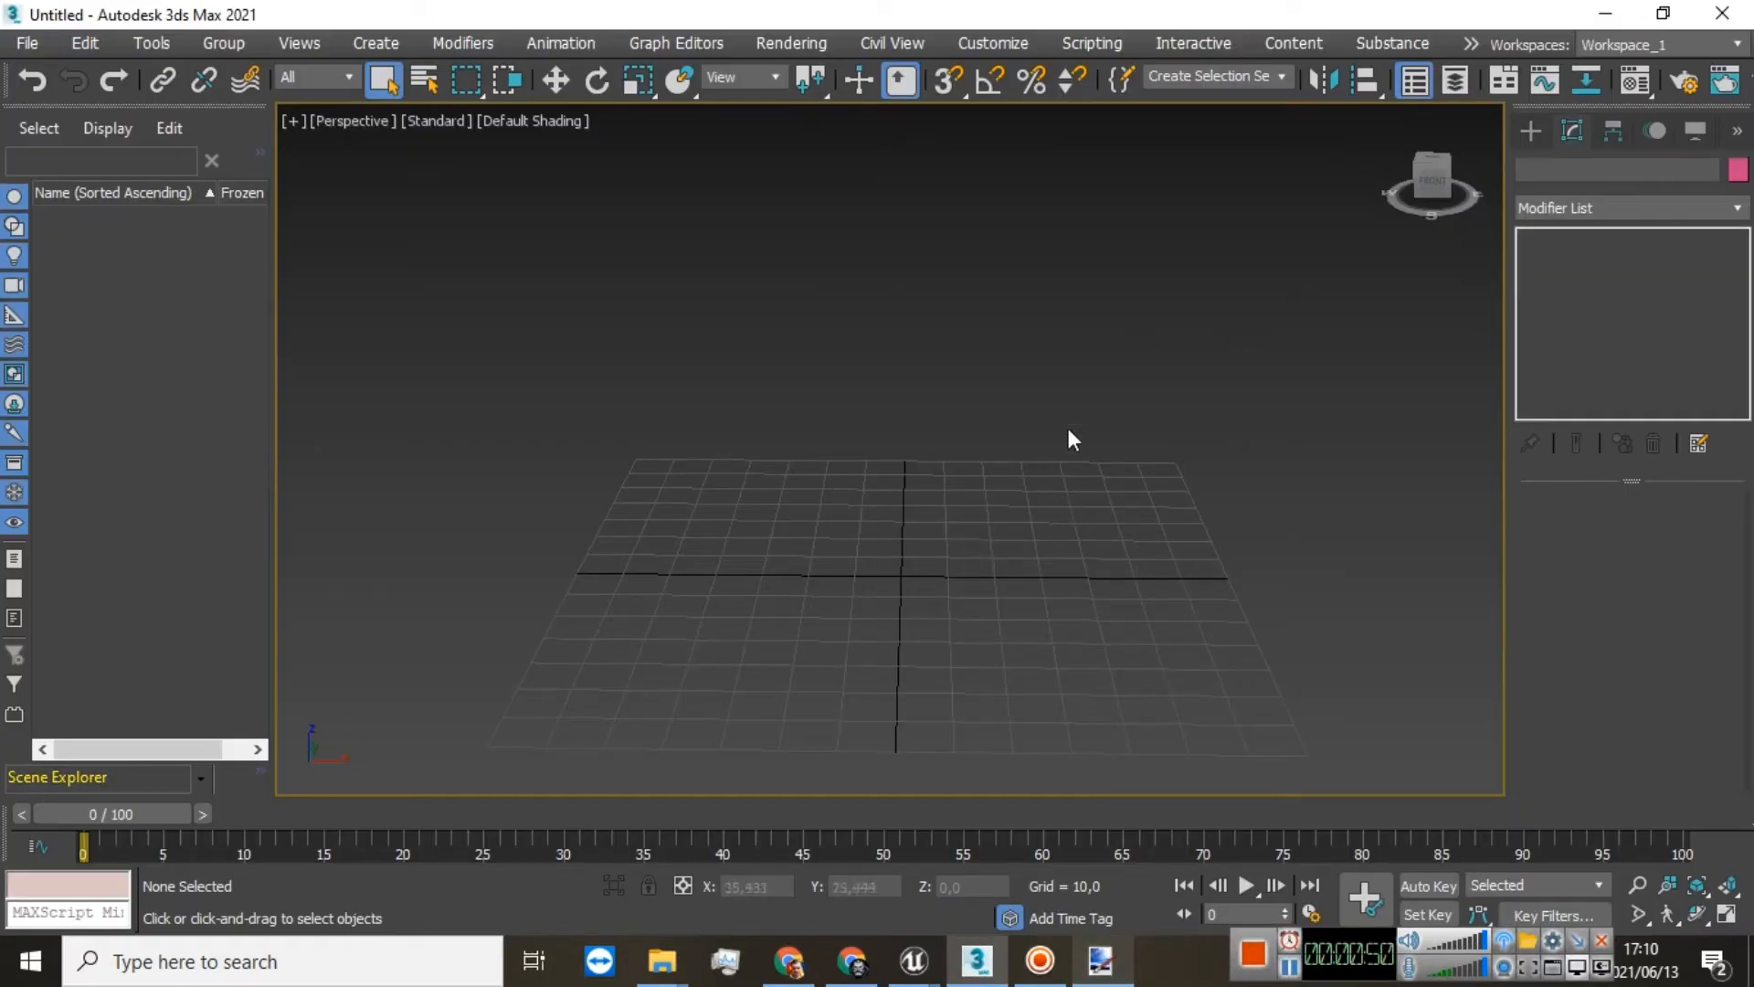
# Step: Create a standard primitive box on the grid, about 145 long, 142 wide and 78 high
pyautogui.click(396, 43)
pyautogui.moveTo(395, 82)
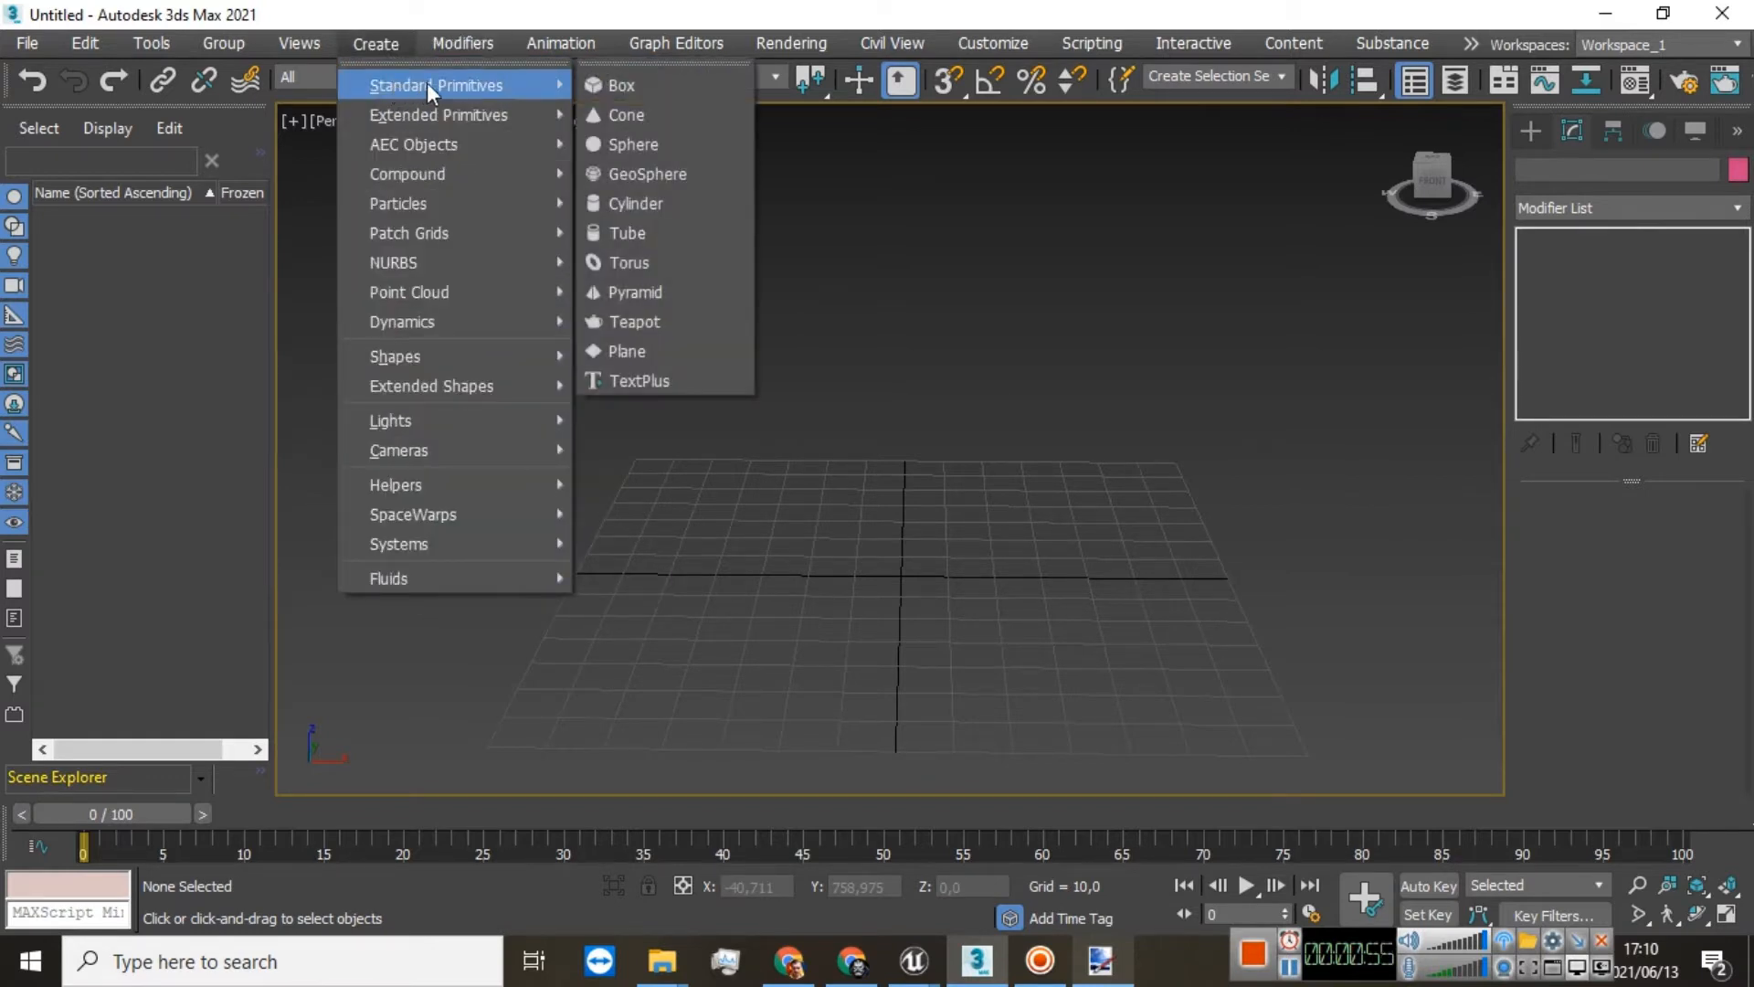
pyautogui.click(612, 87)
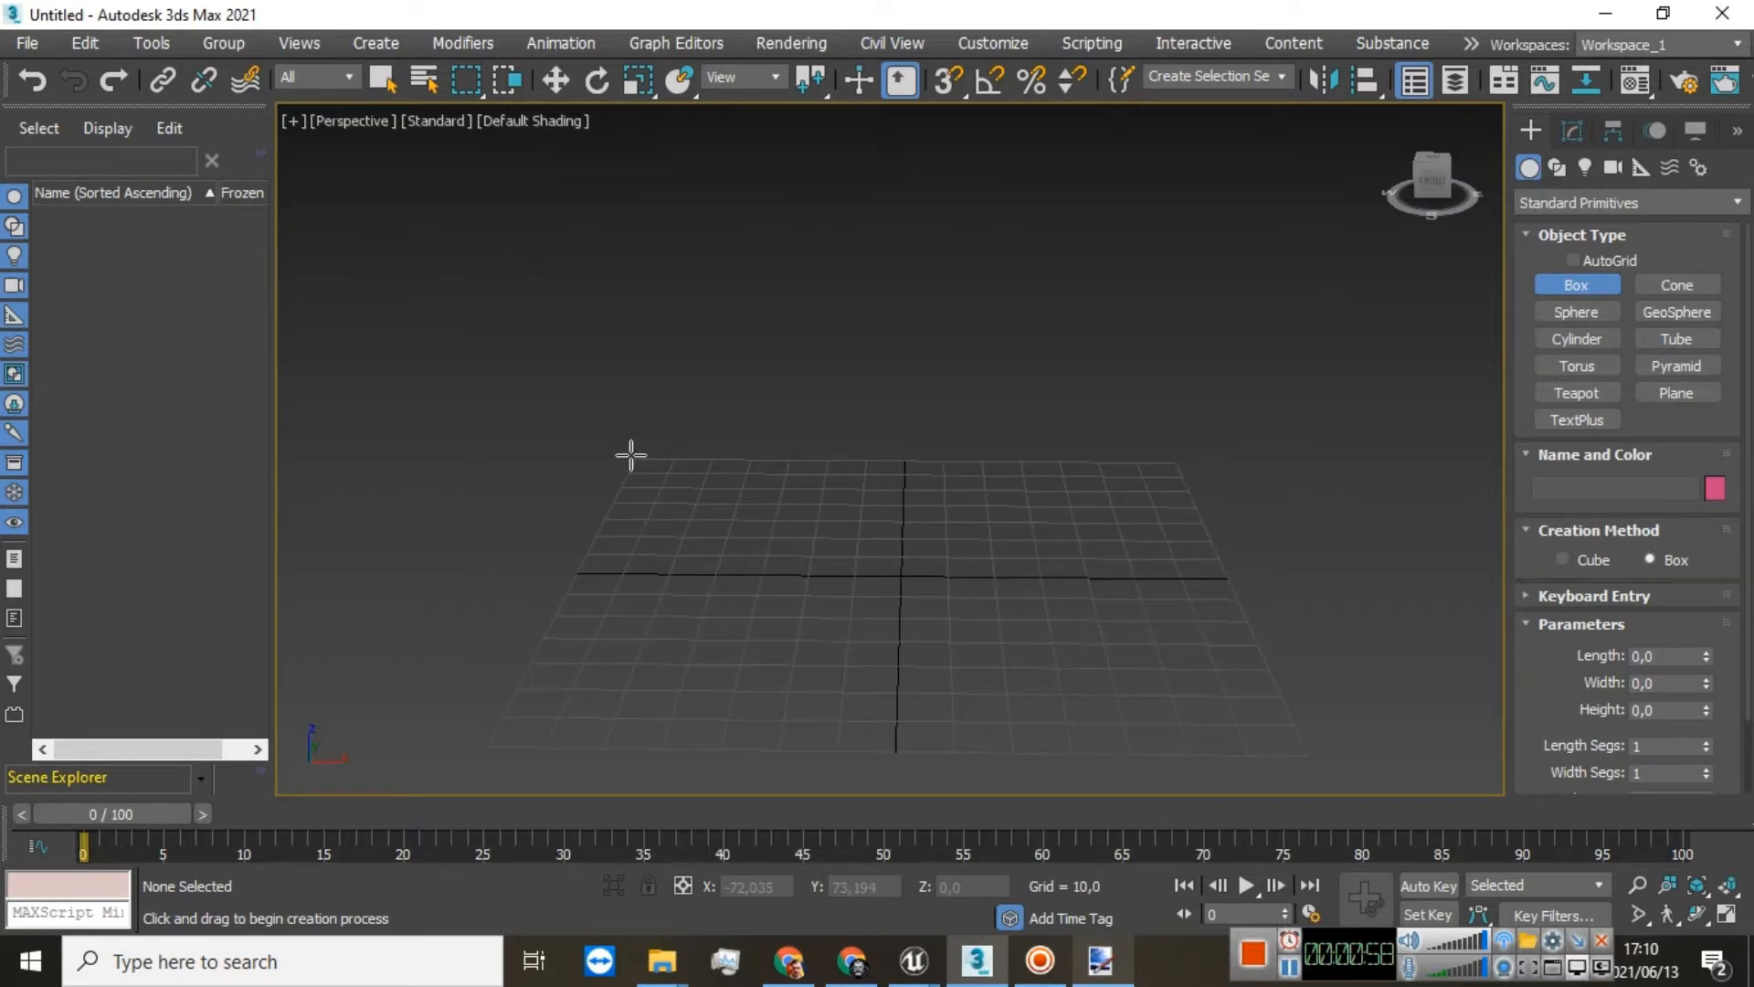
pyautogui.moveTo(632, 454); pyautogui.dragTo(1313, 762)
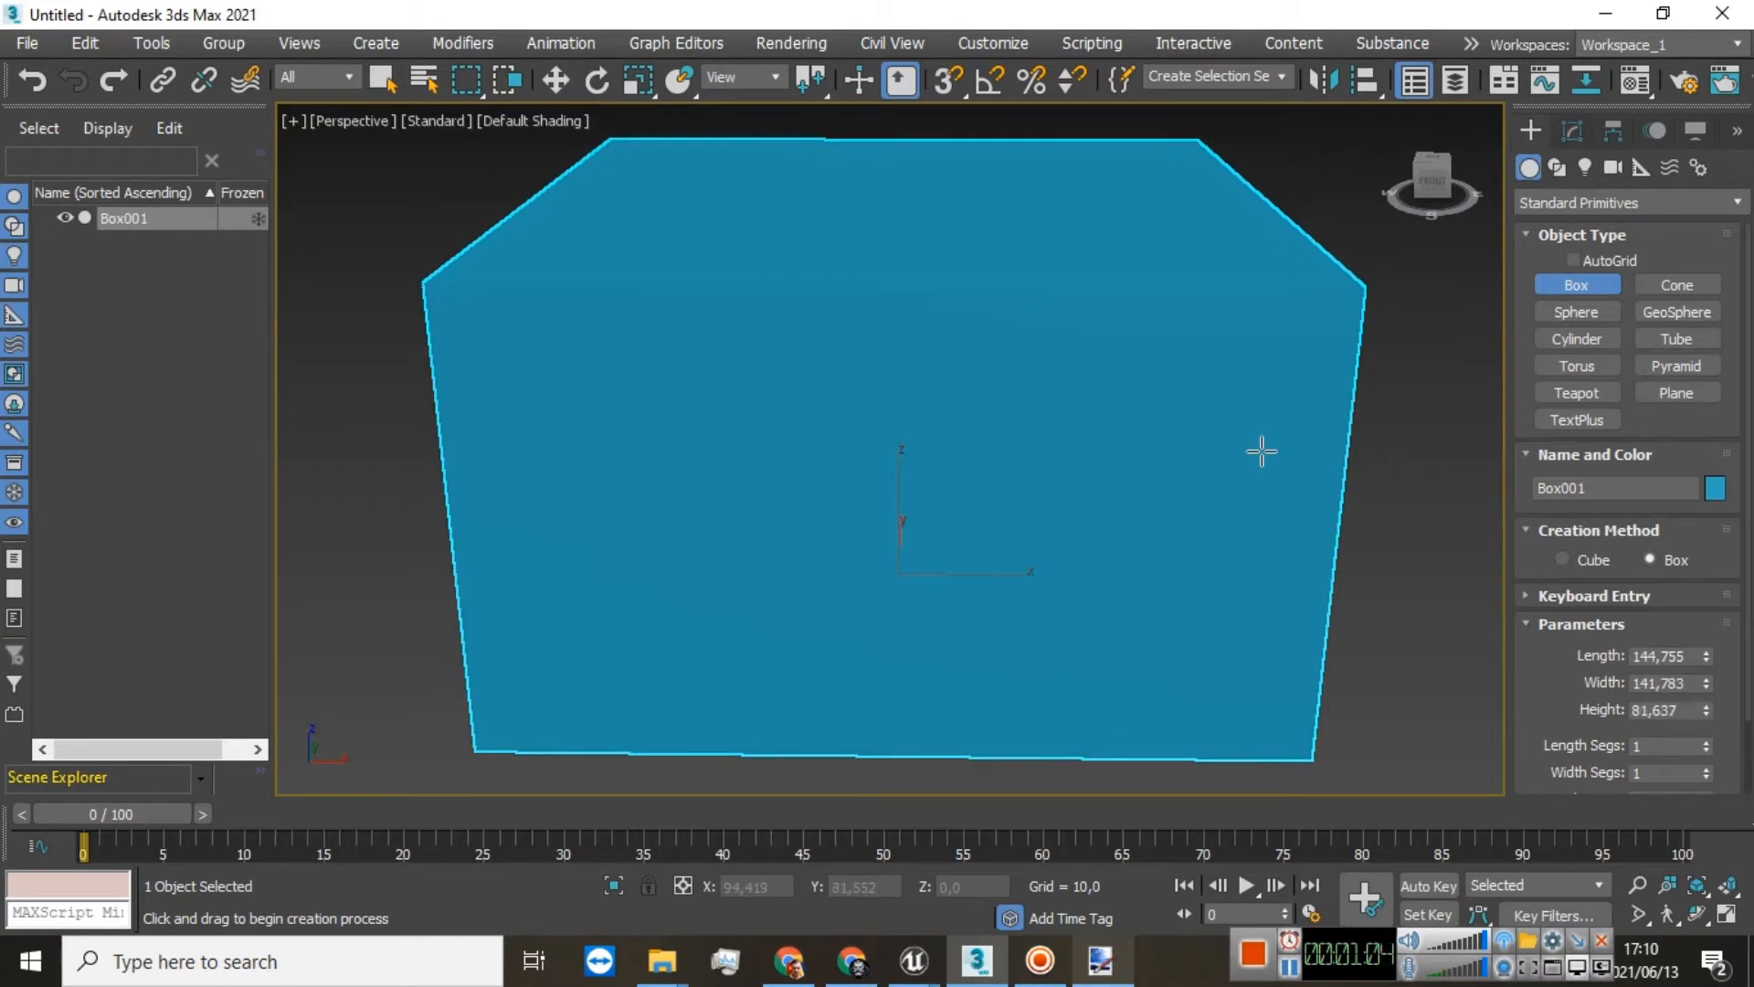
pyautogui.click(1225, 408)
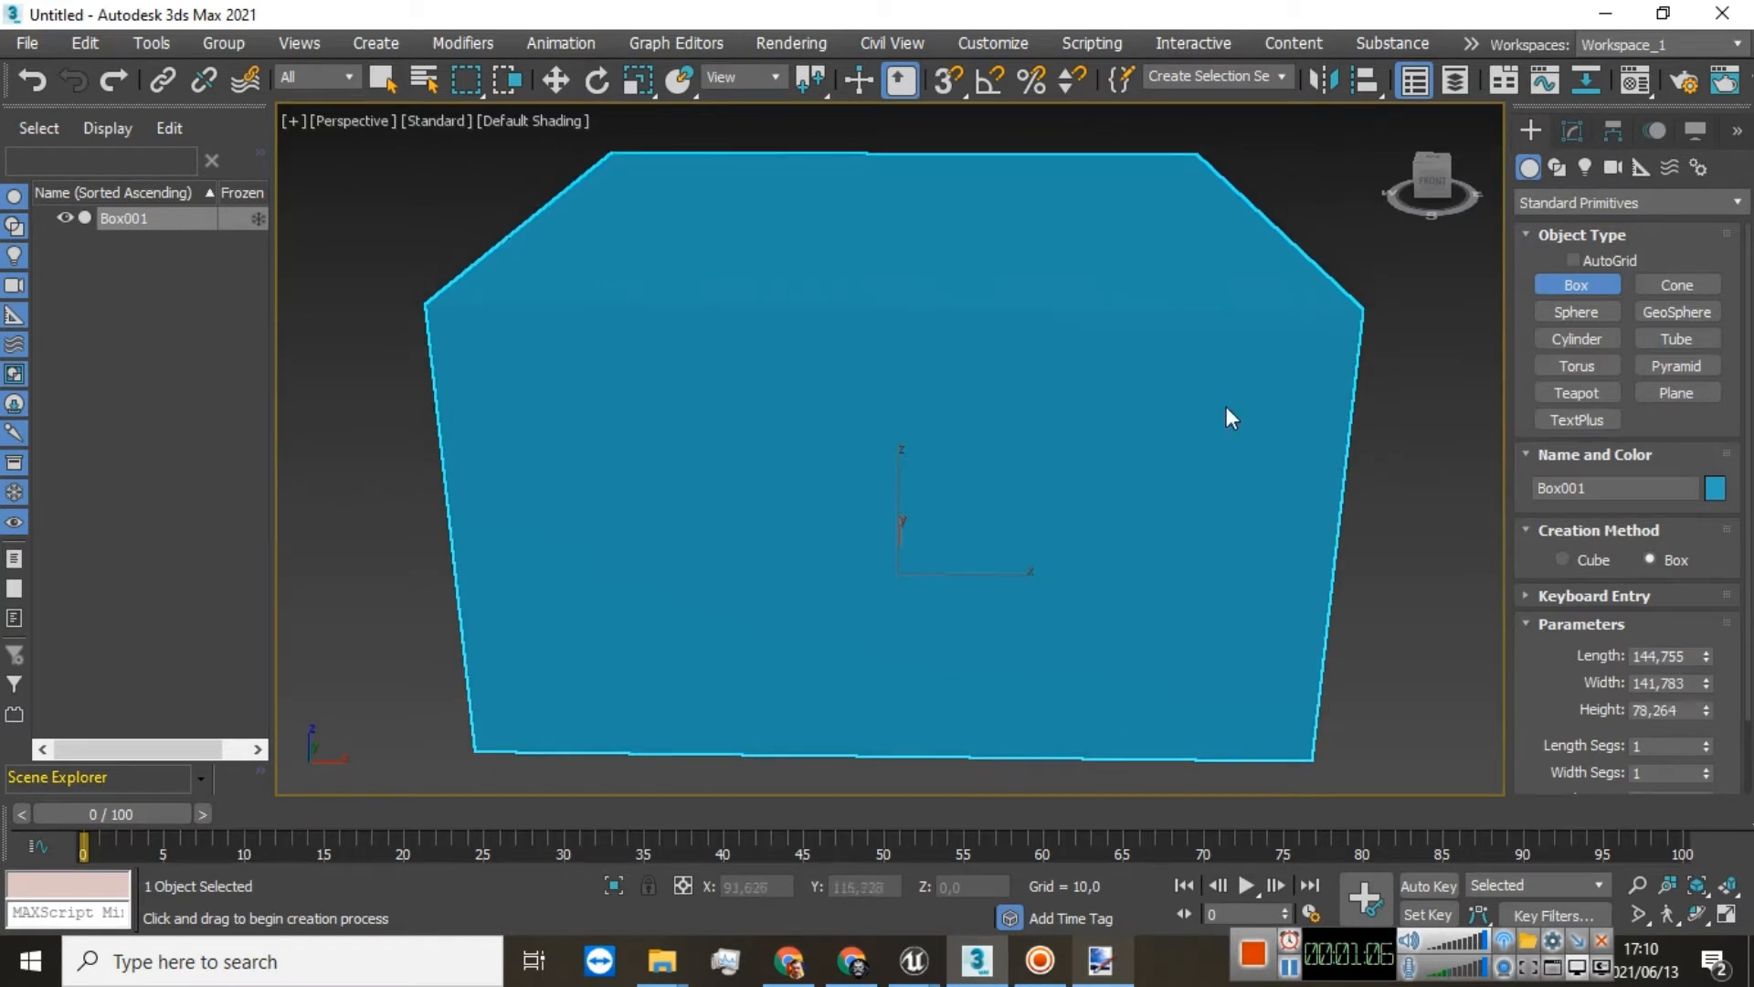
pyautogui.rightClick(1225, 408)
# Step: Open the Material Editor and select the HQ_002 physical material for editing
pyautogui.moveTo(1431, 178); pyautogui.dragTo(1352, 203)
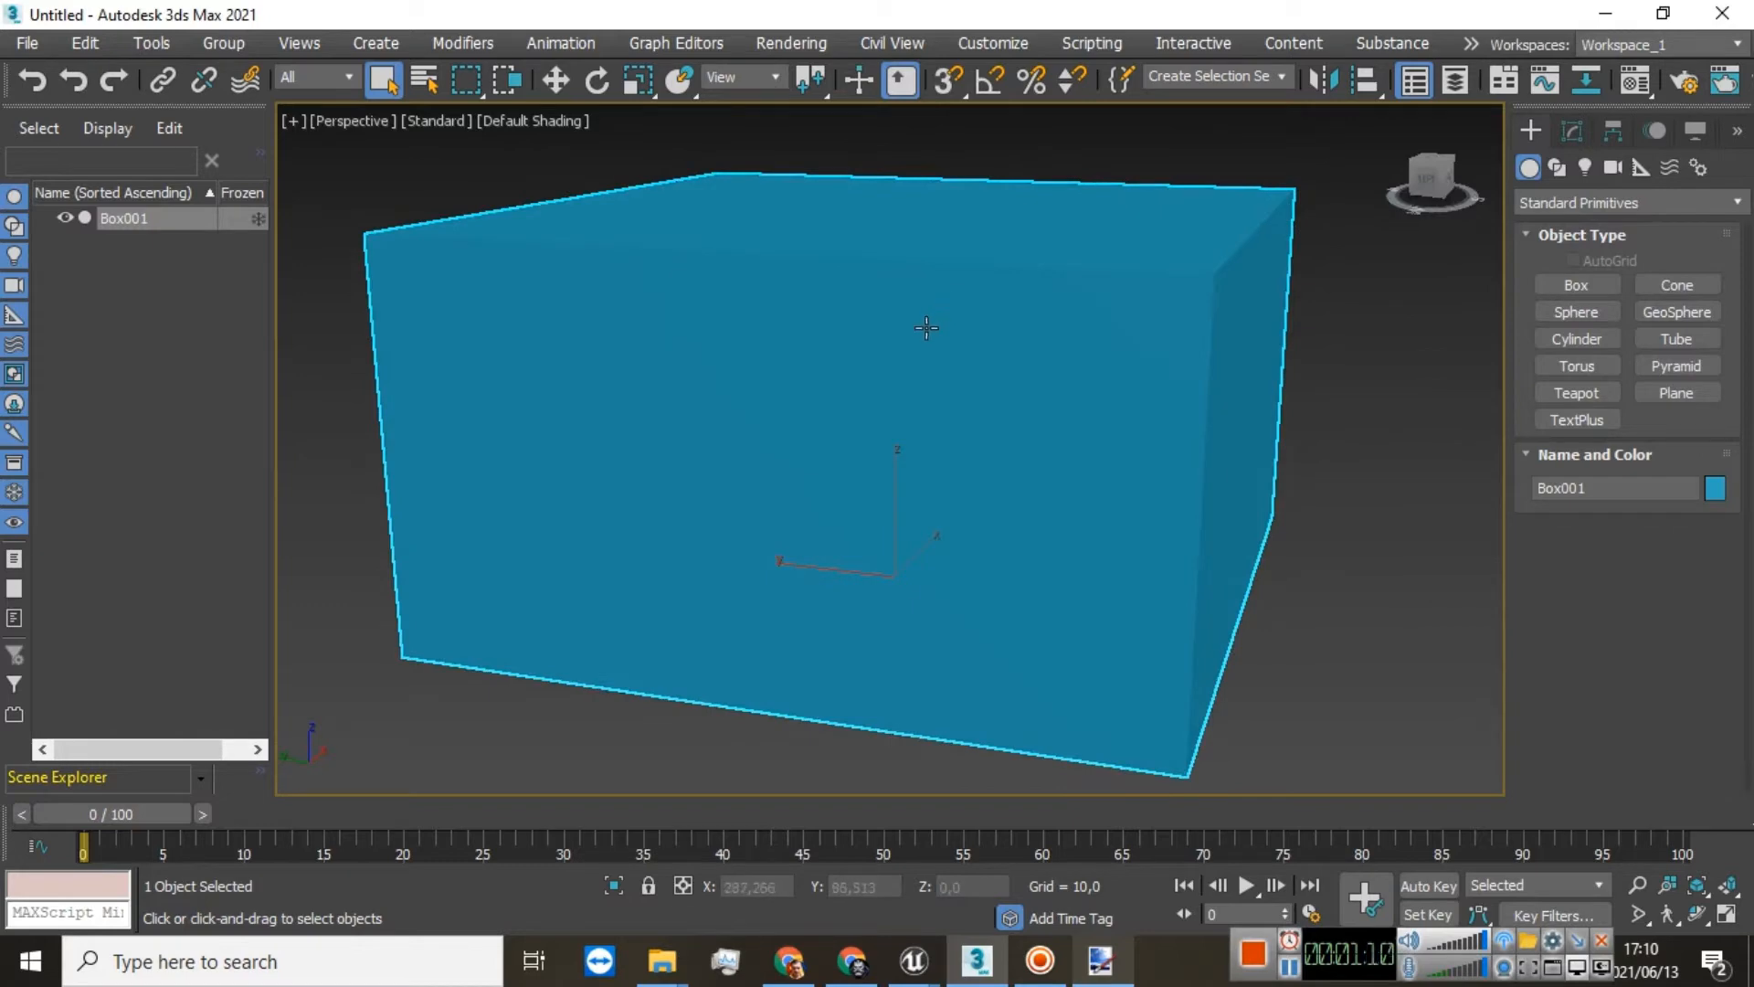
pyautogui.press('m')
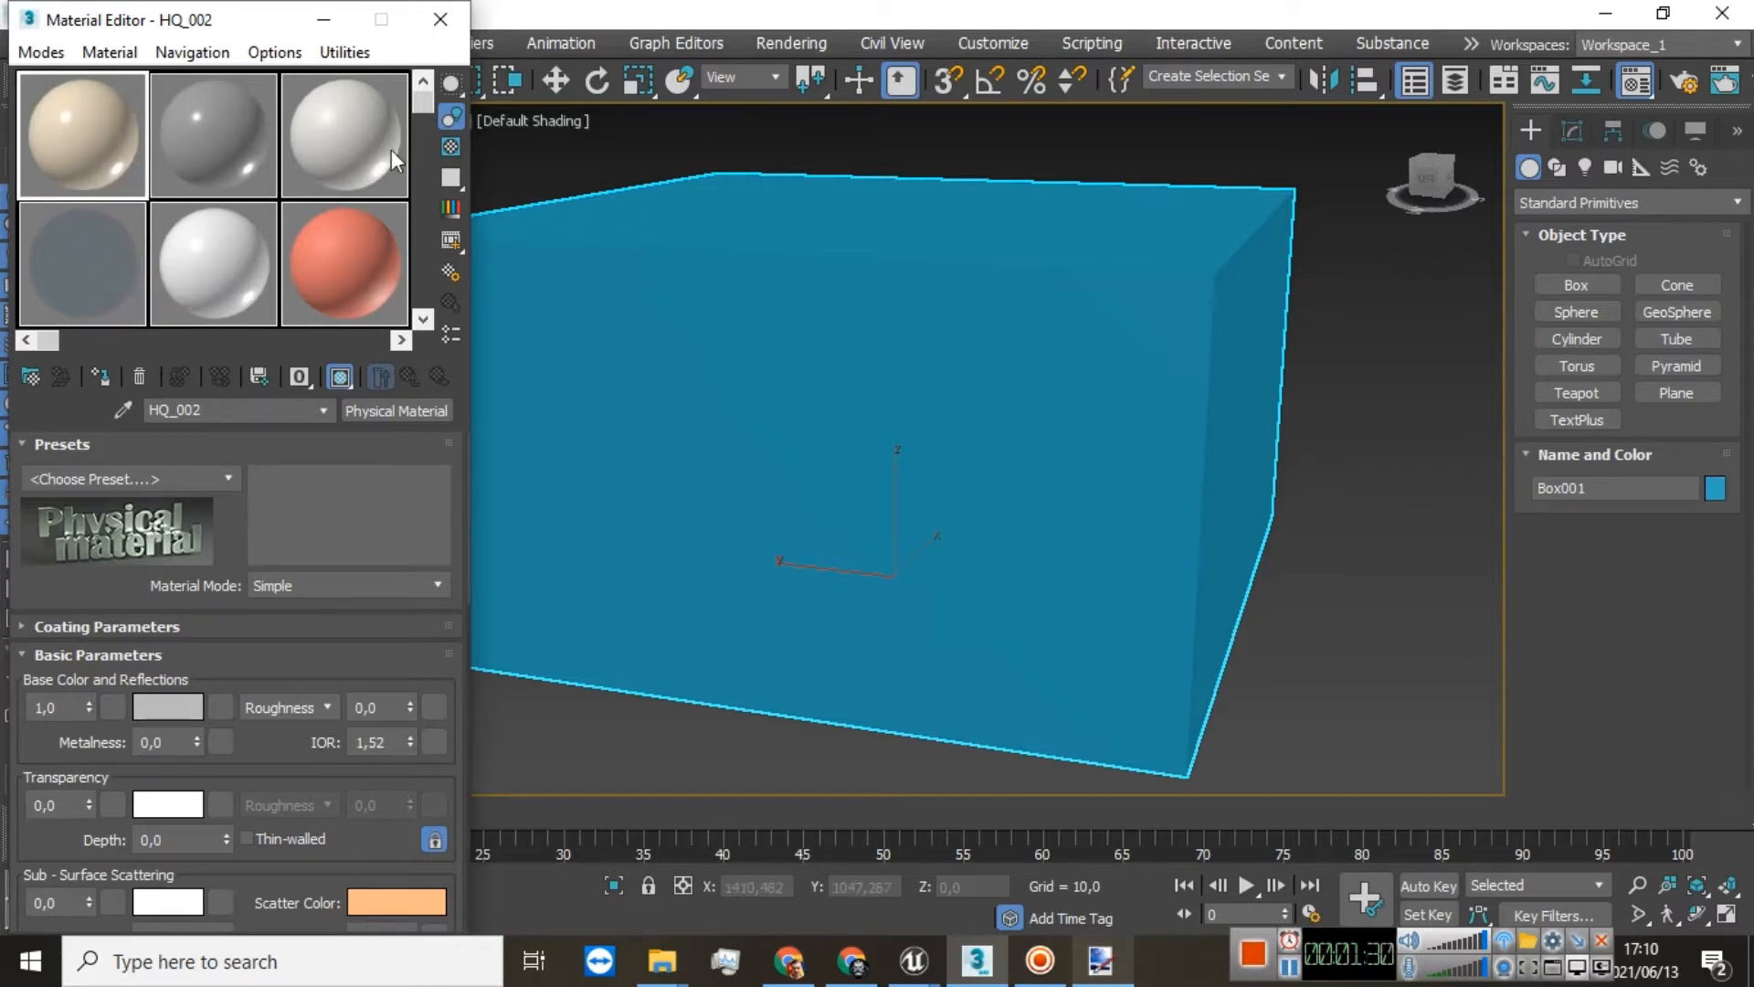
pyautogui.click(256, 125)
pyautogui.click(74, 117)
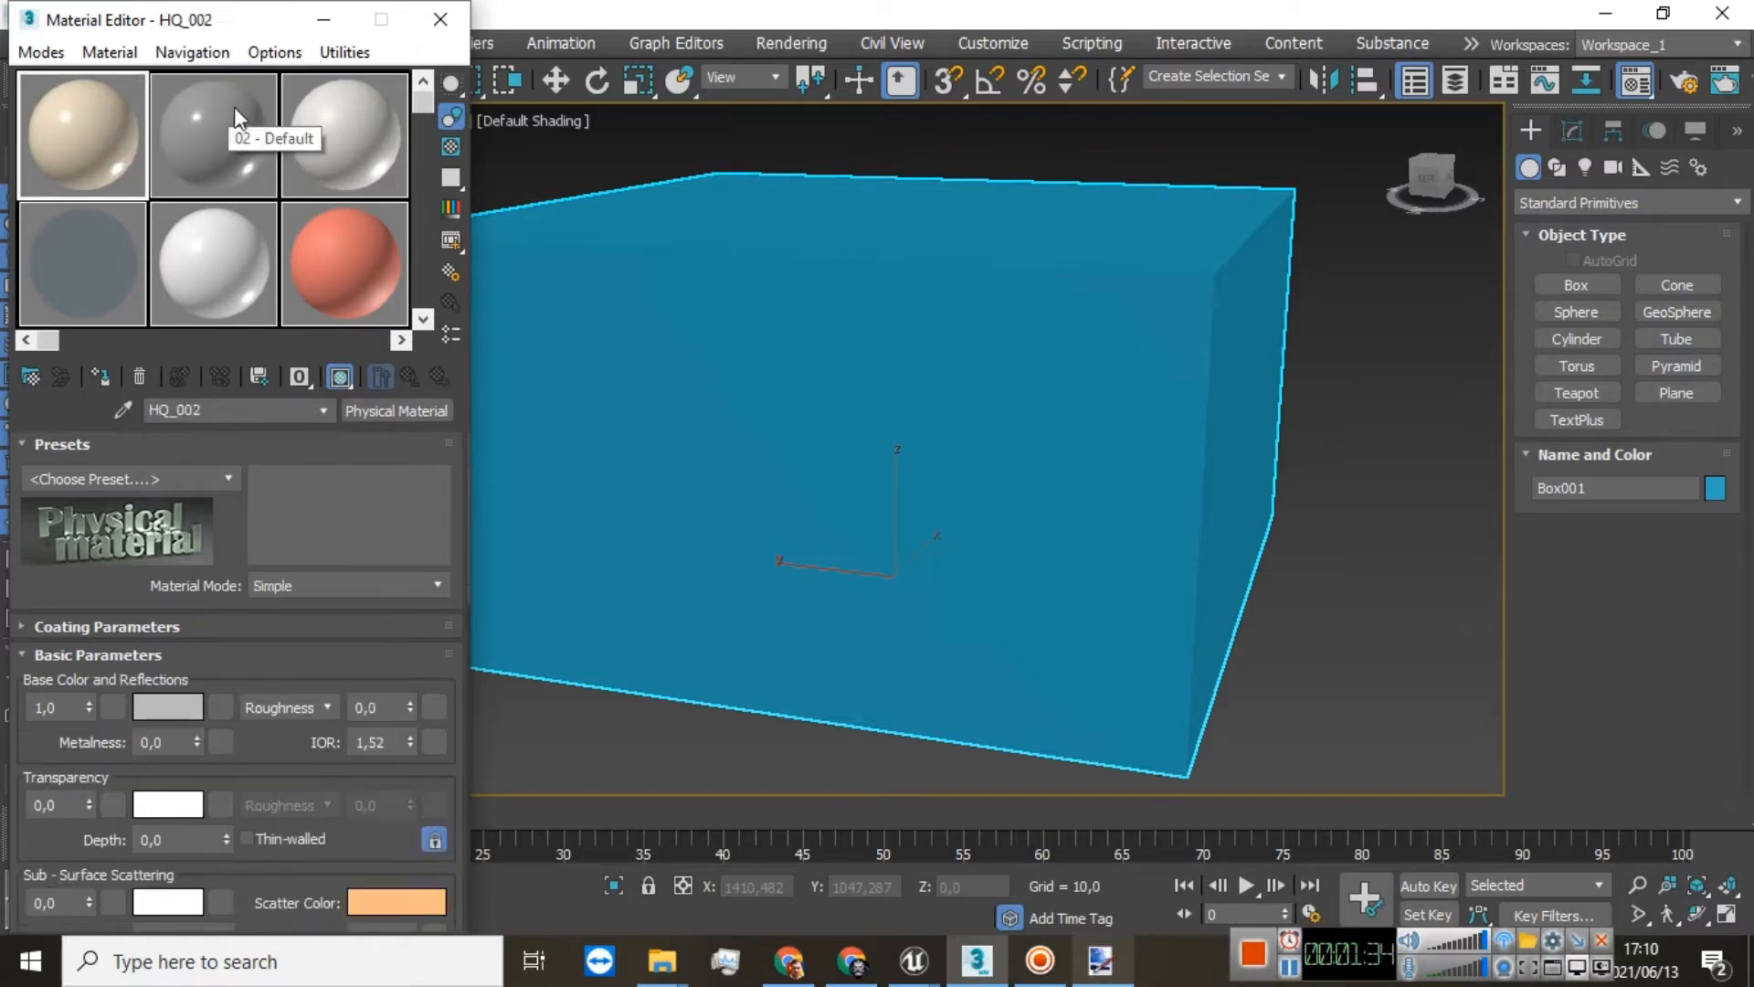
pyautogui.click(228, 118)
pyautogui.click(320, 139)
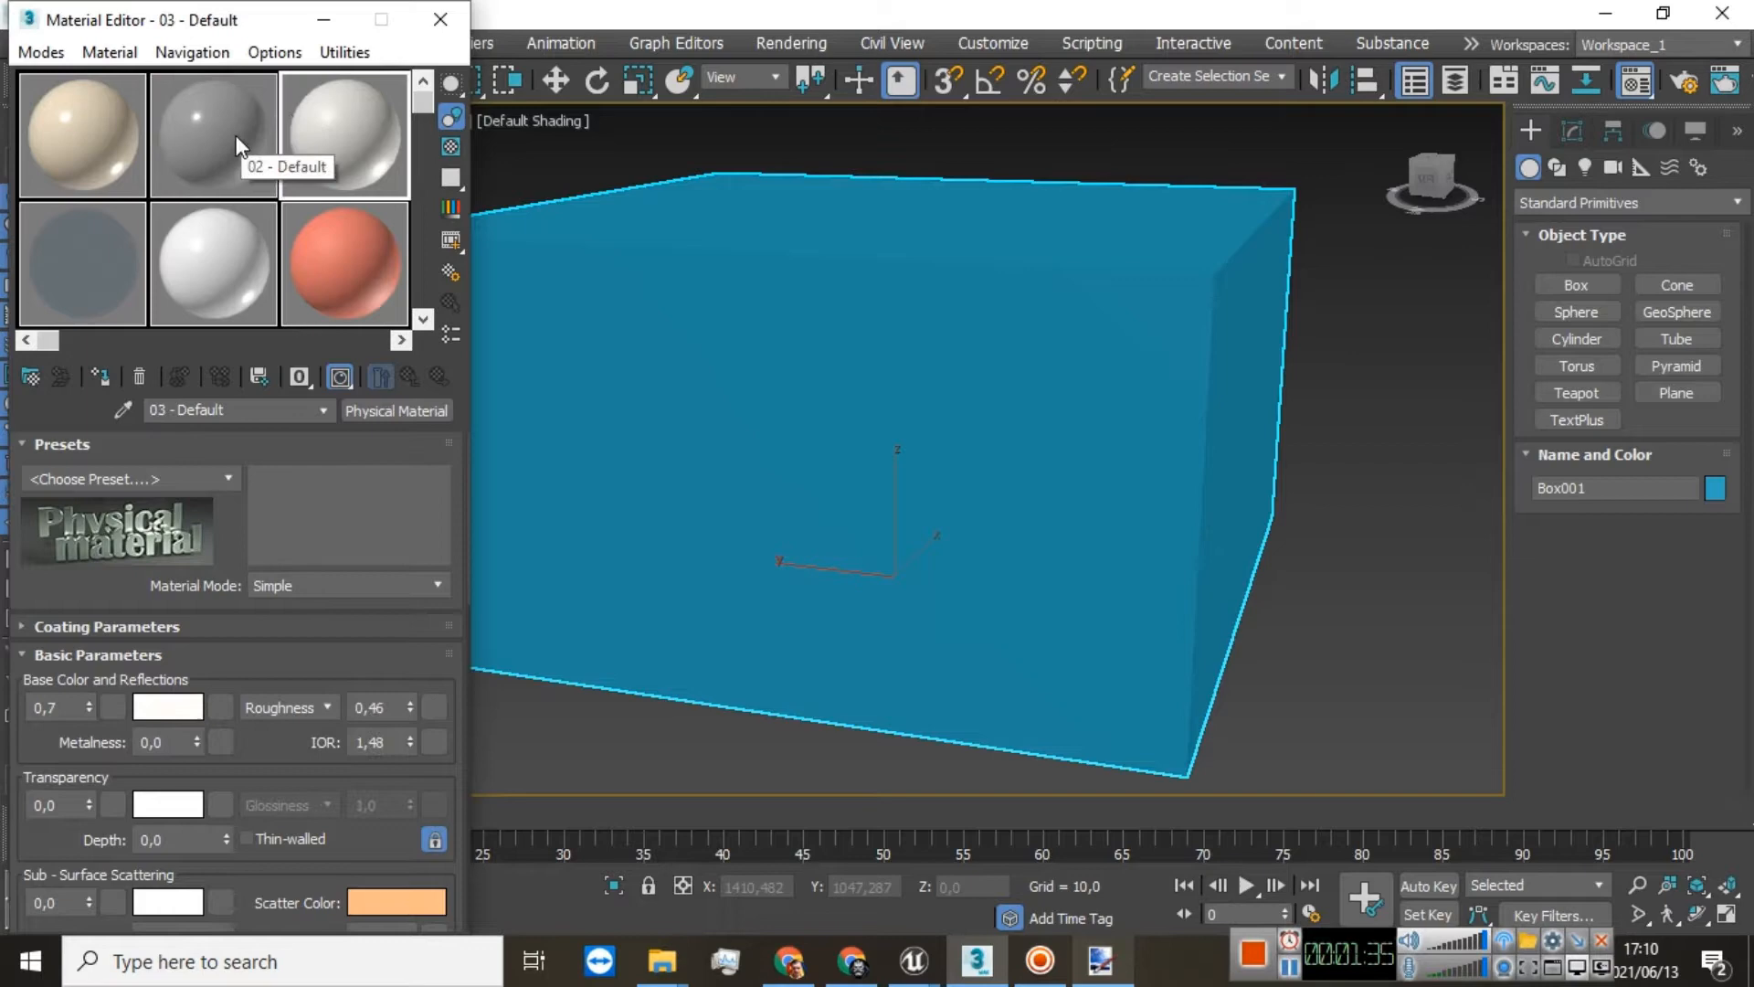
pyautogui.click(102, 141)
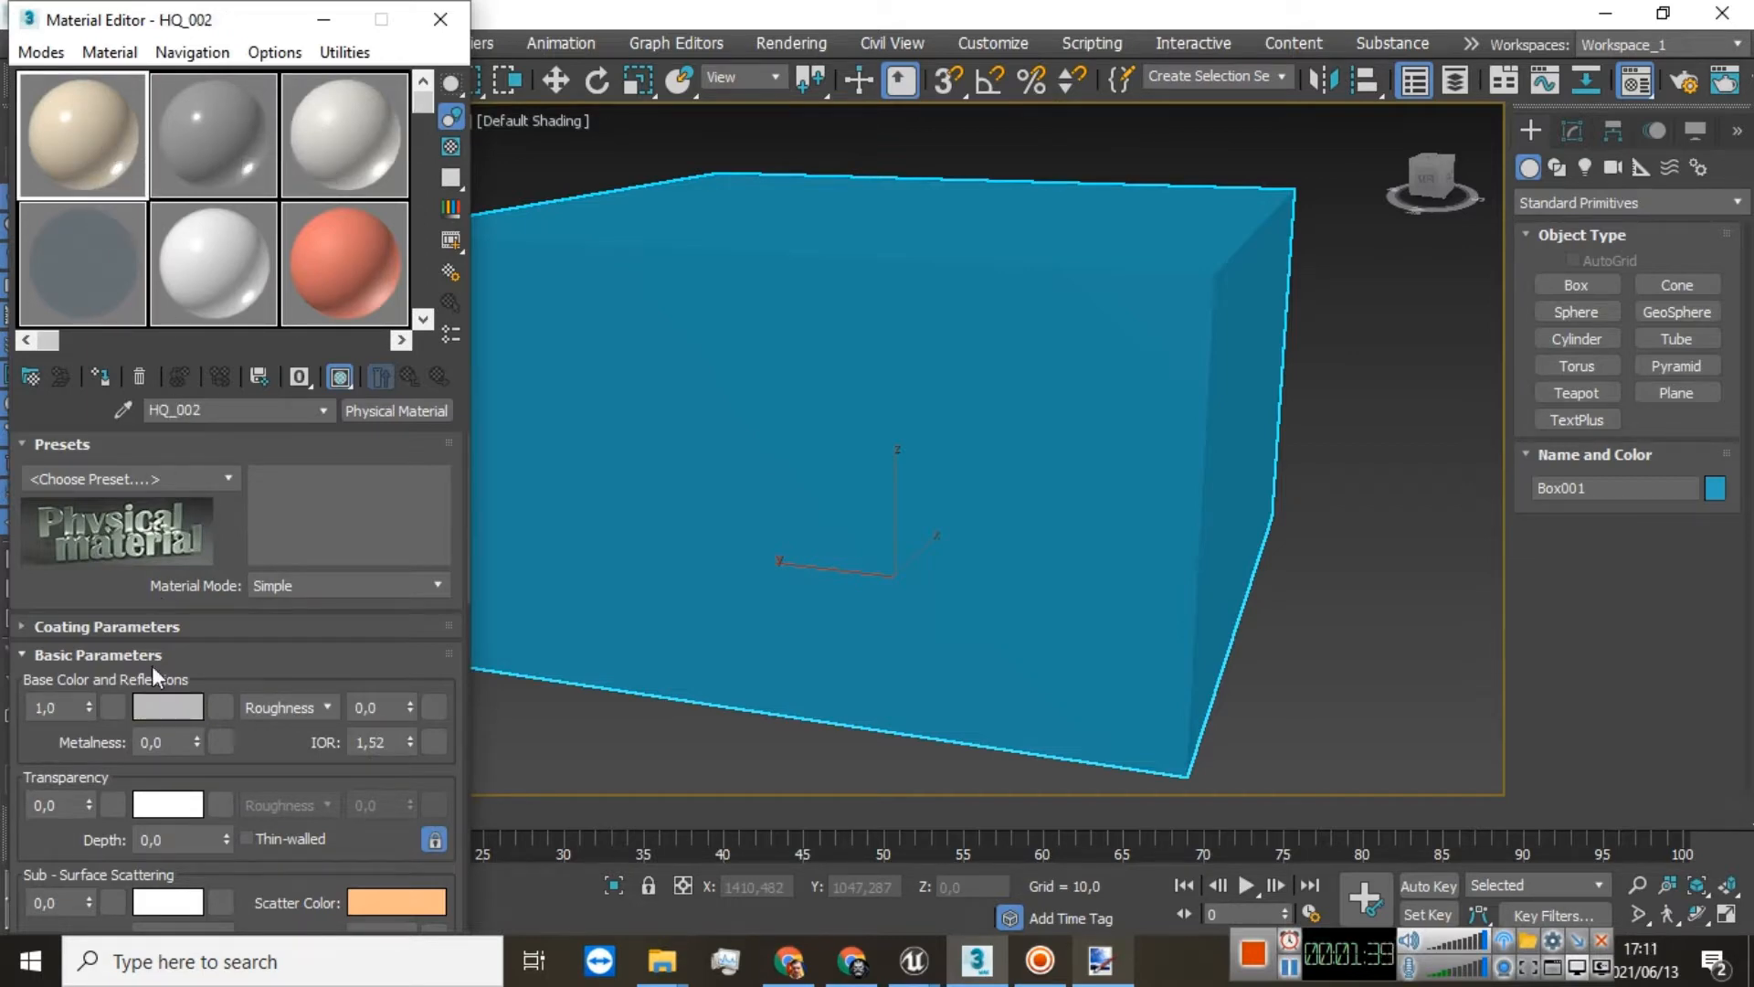
pyautogui.scroll(-2, 214, 769)
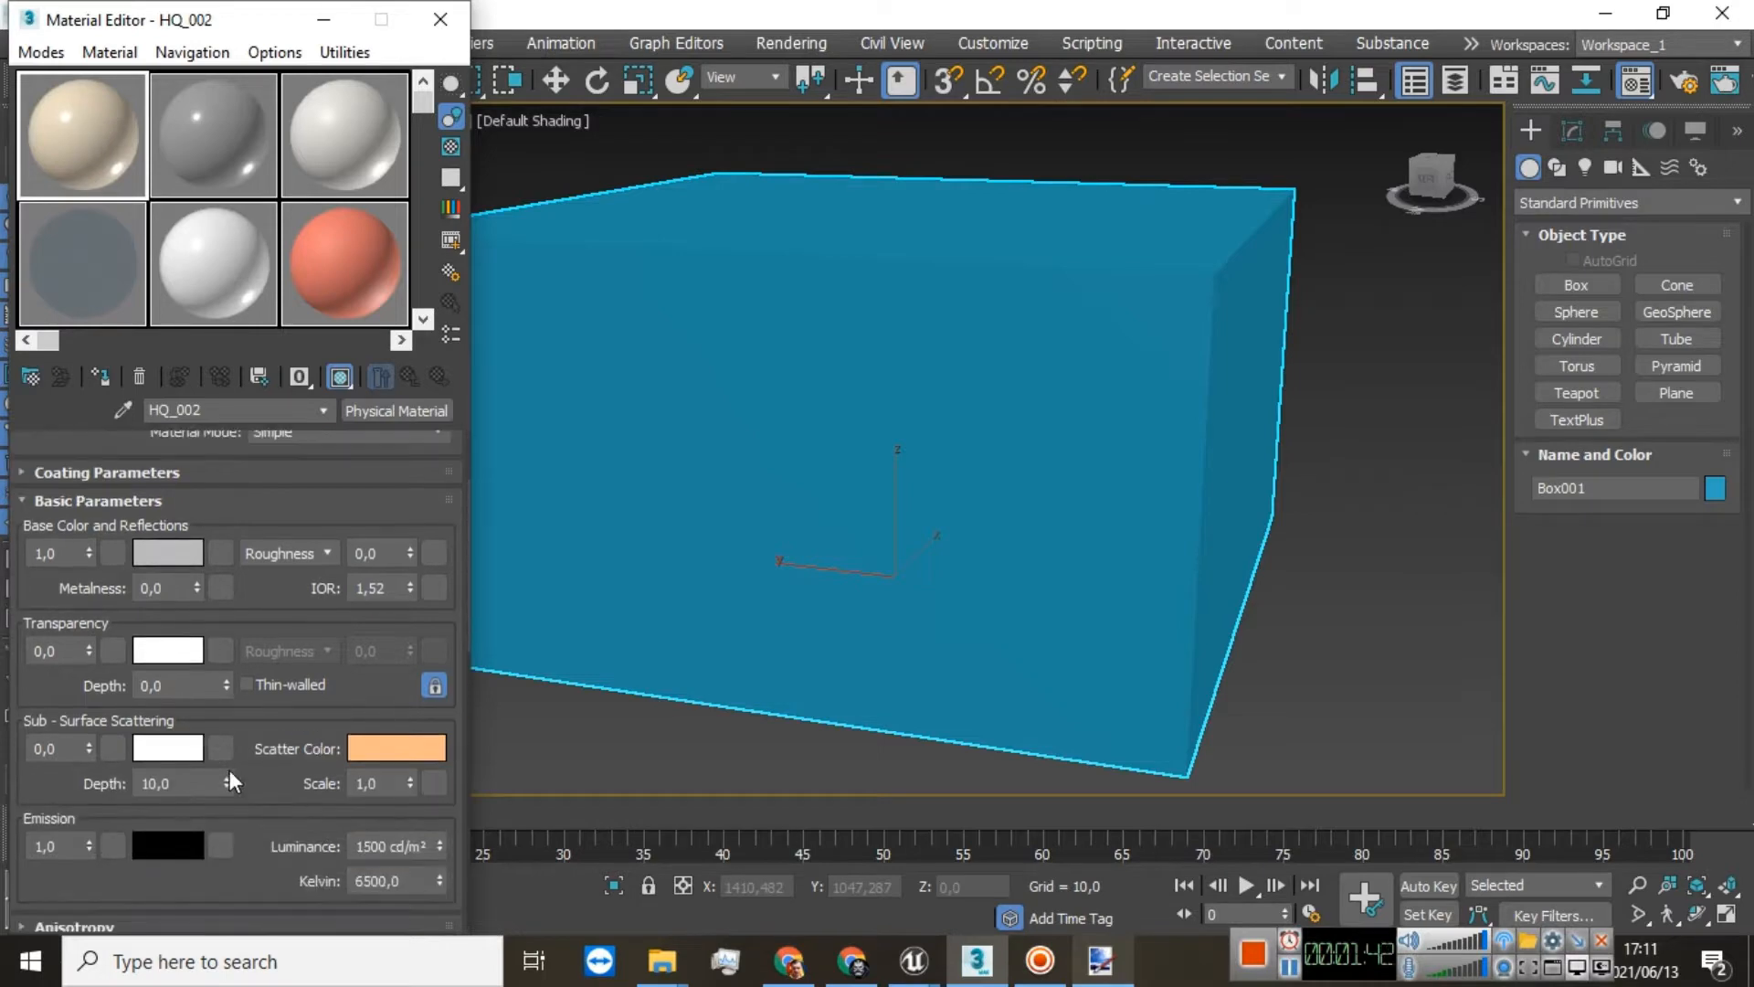
pyautogui.scroll(2, 240, 721)
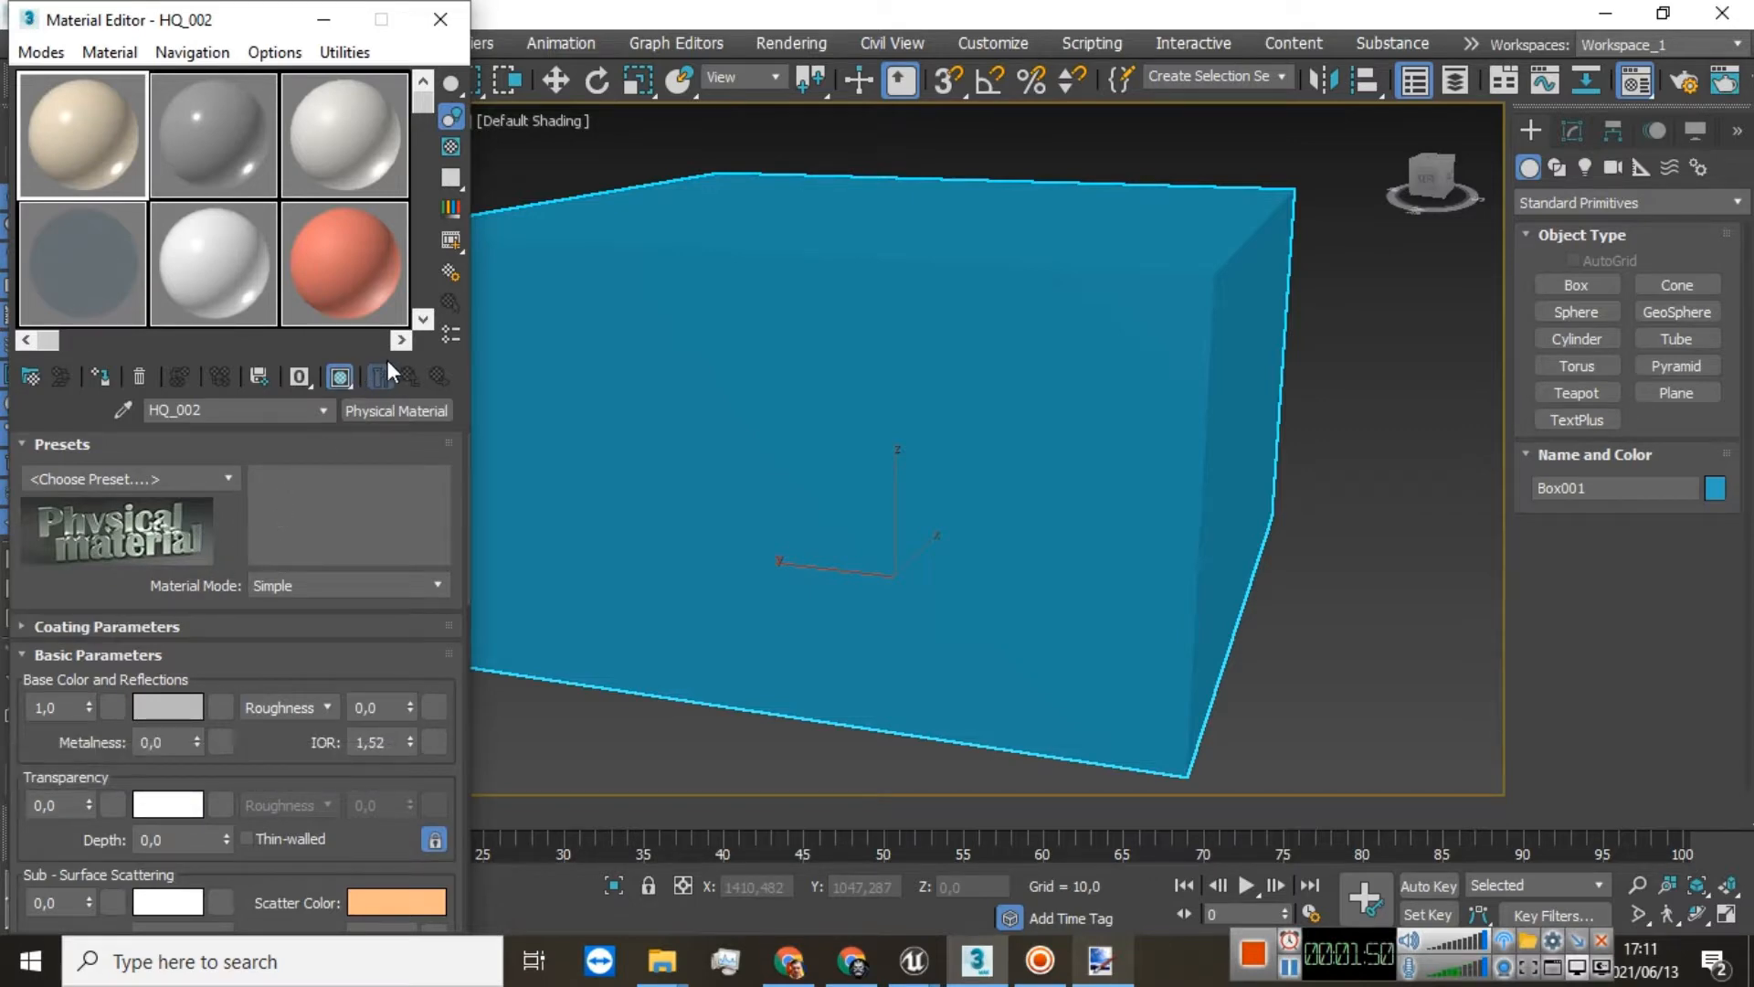
# Step: Set HQ_002's base color to purple with hue 0,753, saturation 0,921 and value 0,882, and assign the material to the box
pyautogui.click(166, 707)
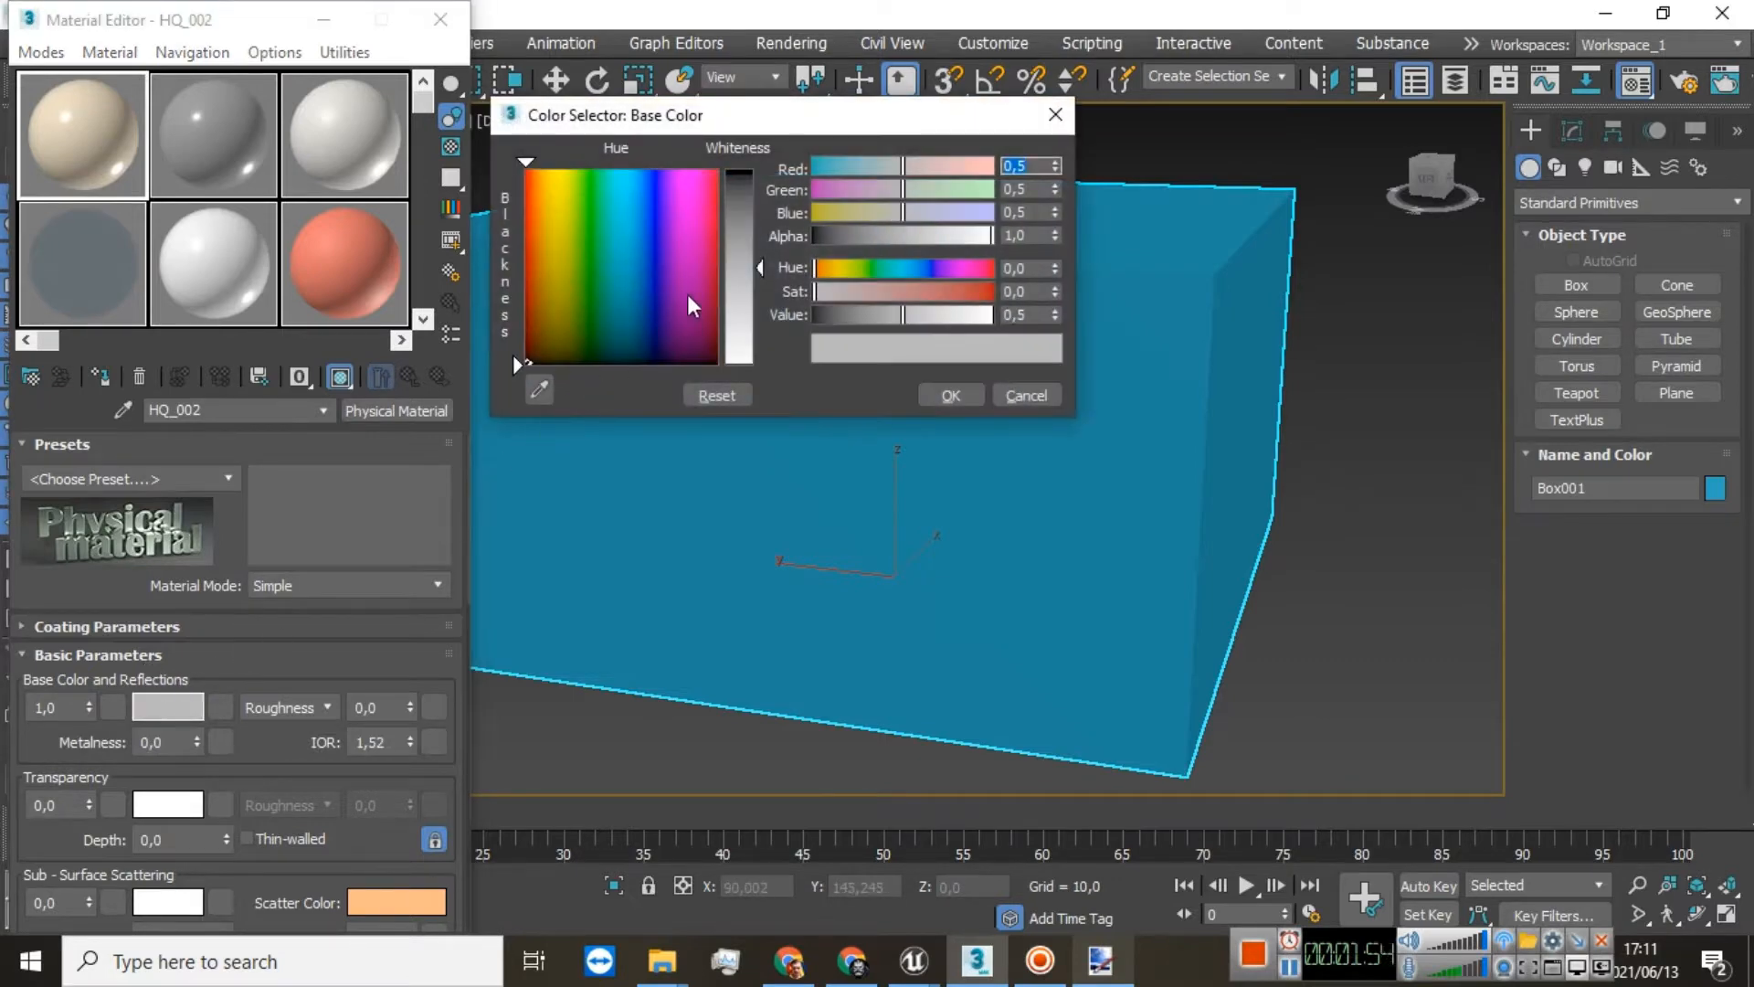
pyautogui.moveTo(701, 239)
pyautogui.mouseDown()
pyautogui.moveTo(703, 205)
pyautogui.moveTo(658, 178)
pyautogui.moveTo(671, 216)
pyautogui.mouseUp()
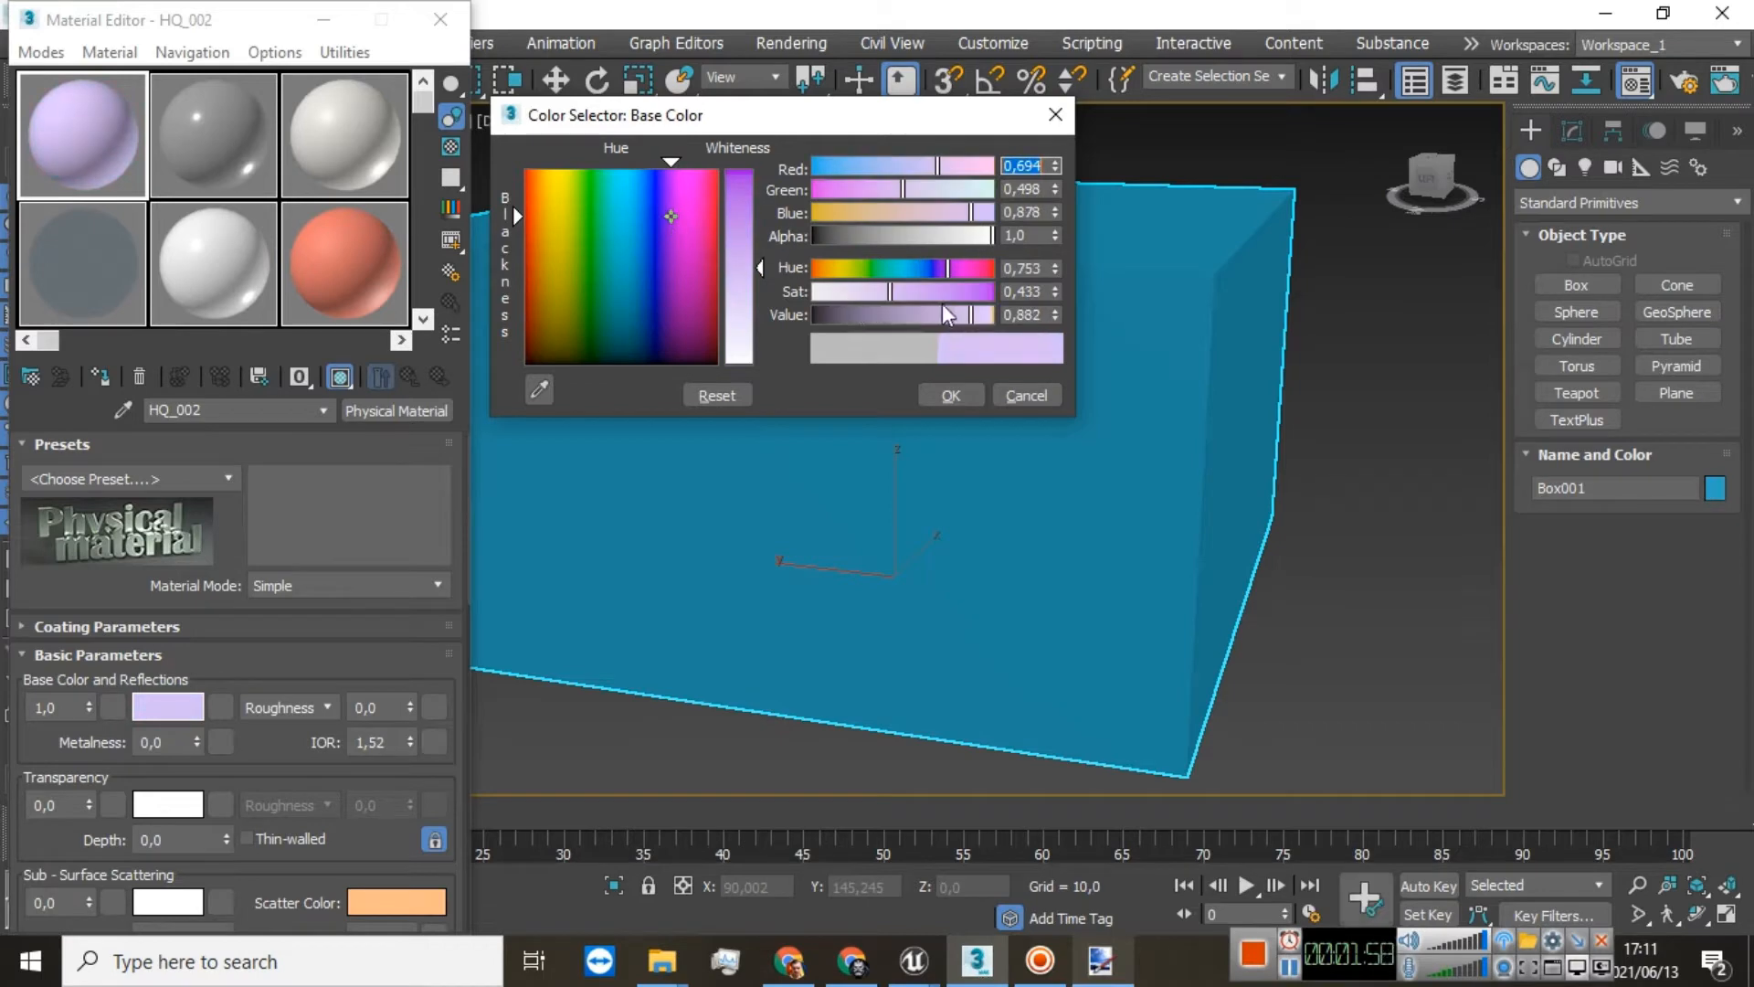
pyautogui.moveTo(928, 291); pyautogui.dragTo(978, 290)
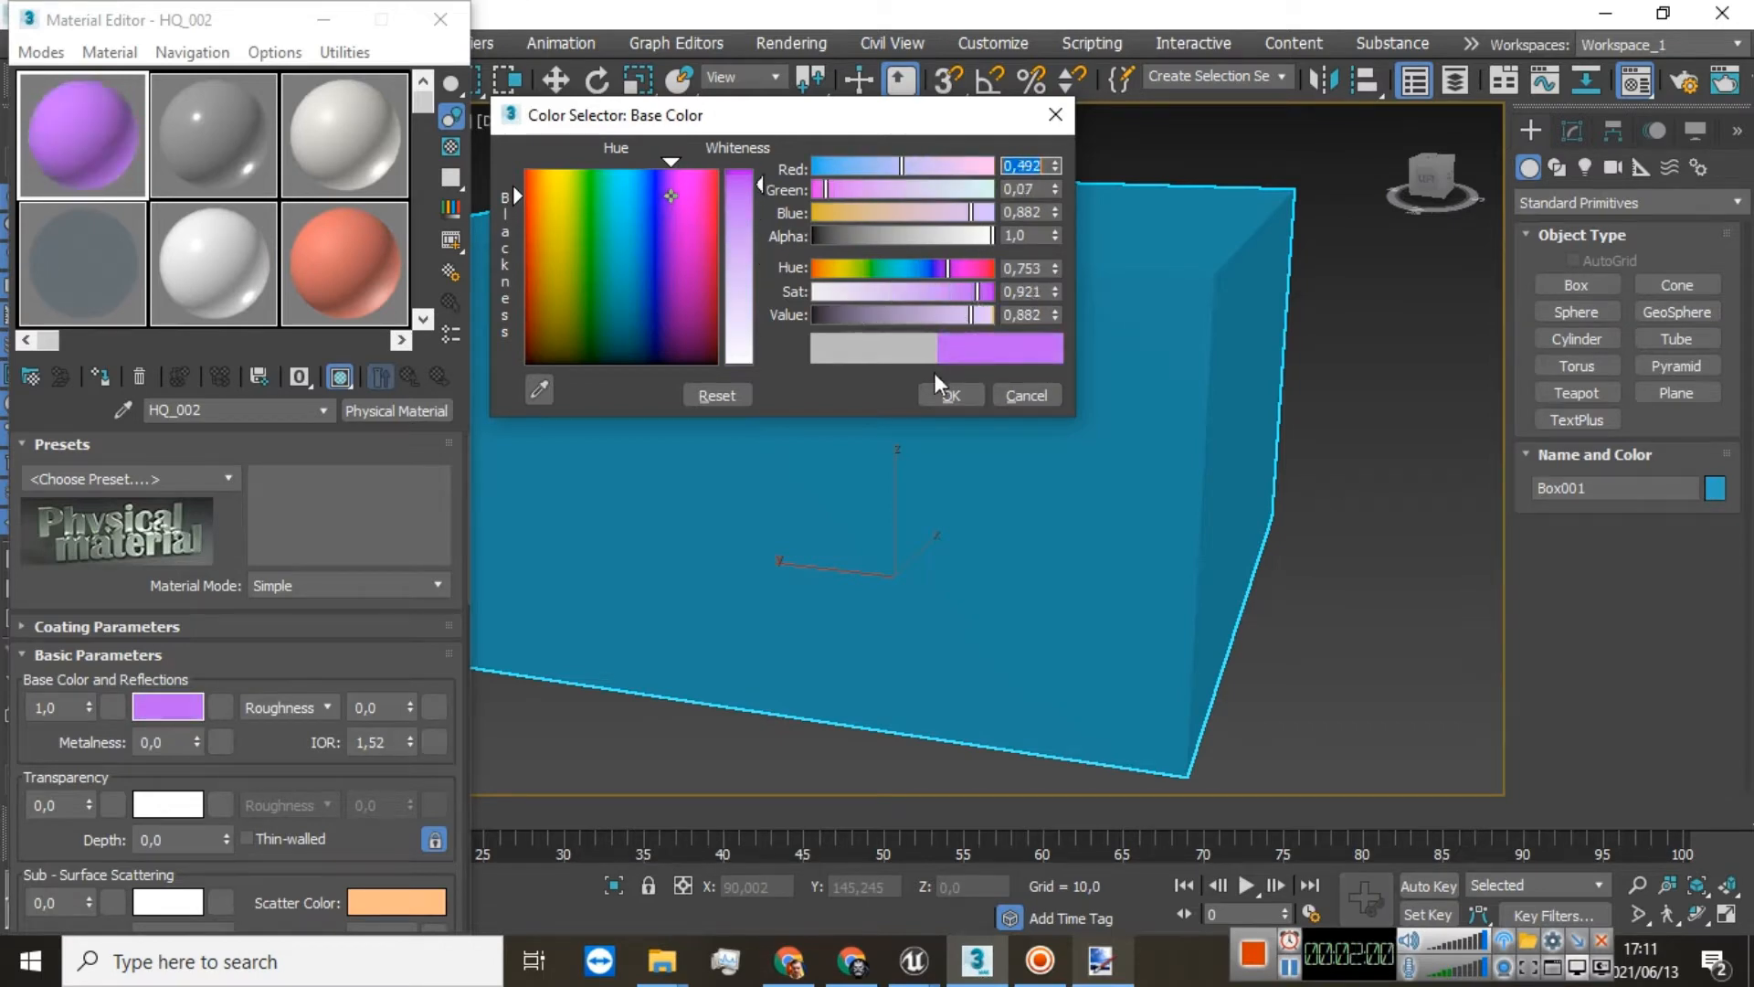
pyautogui.click(941, 395)
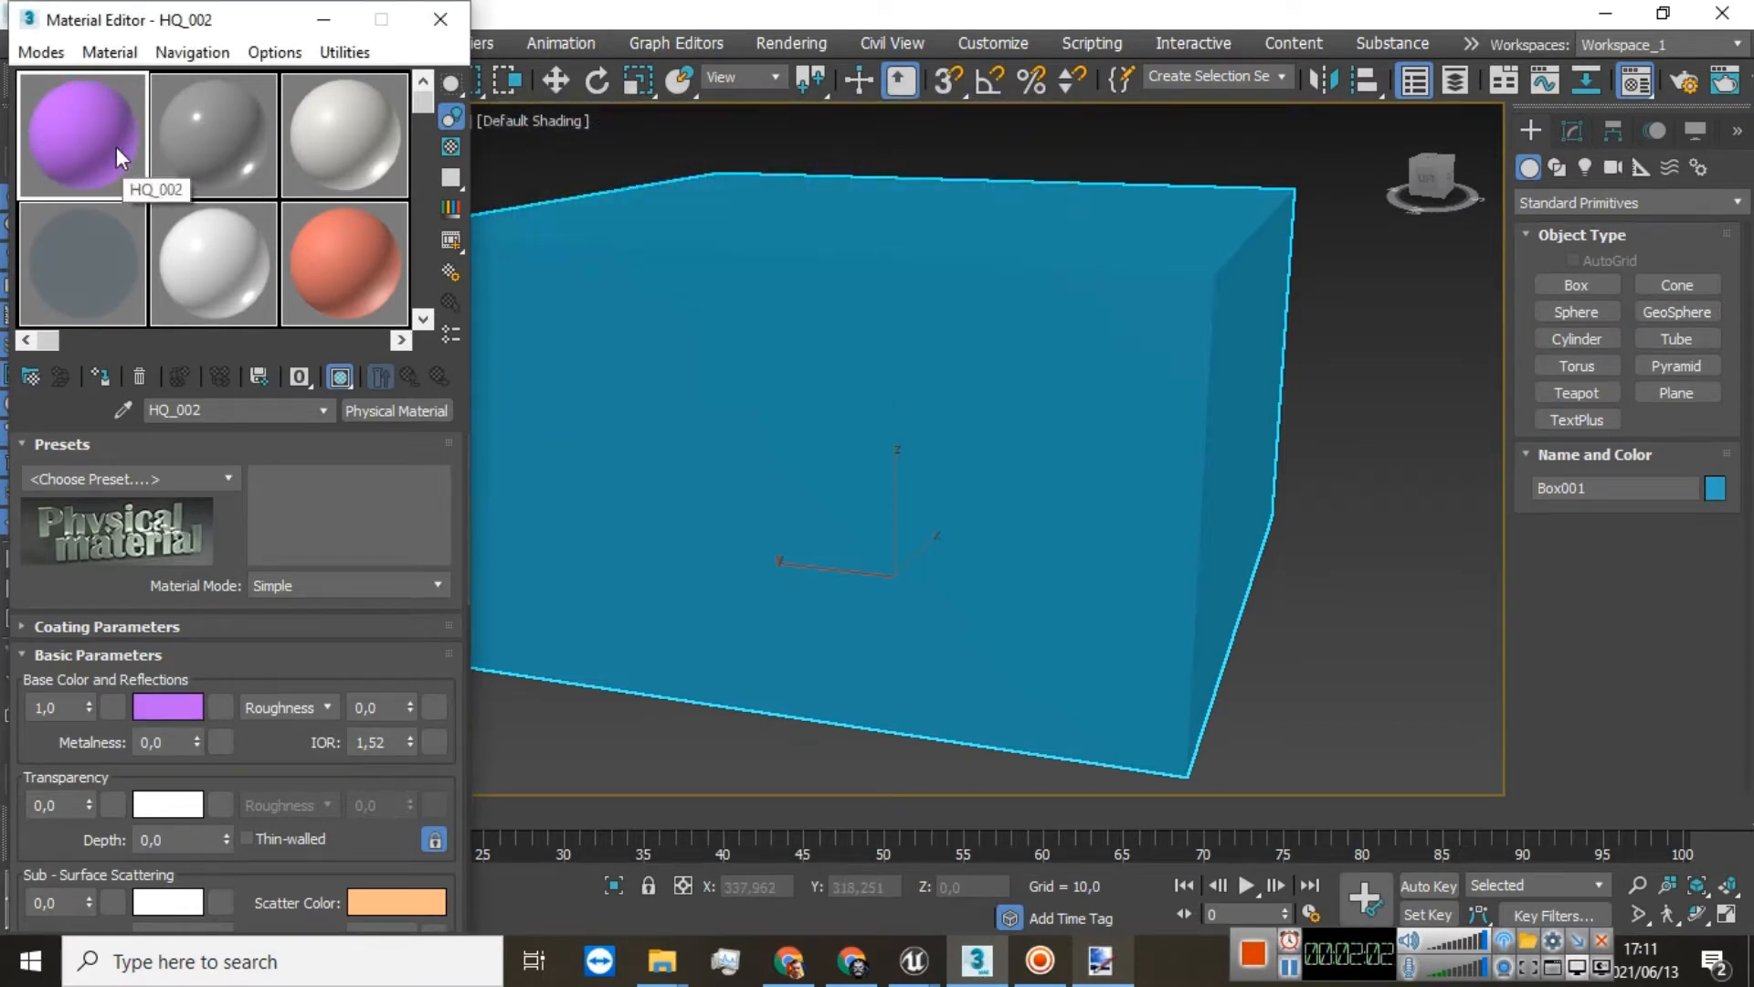
pyautogui.click(108, 377)
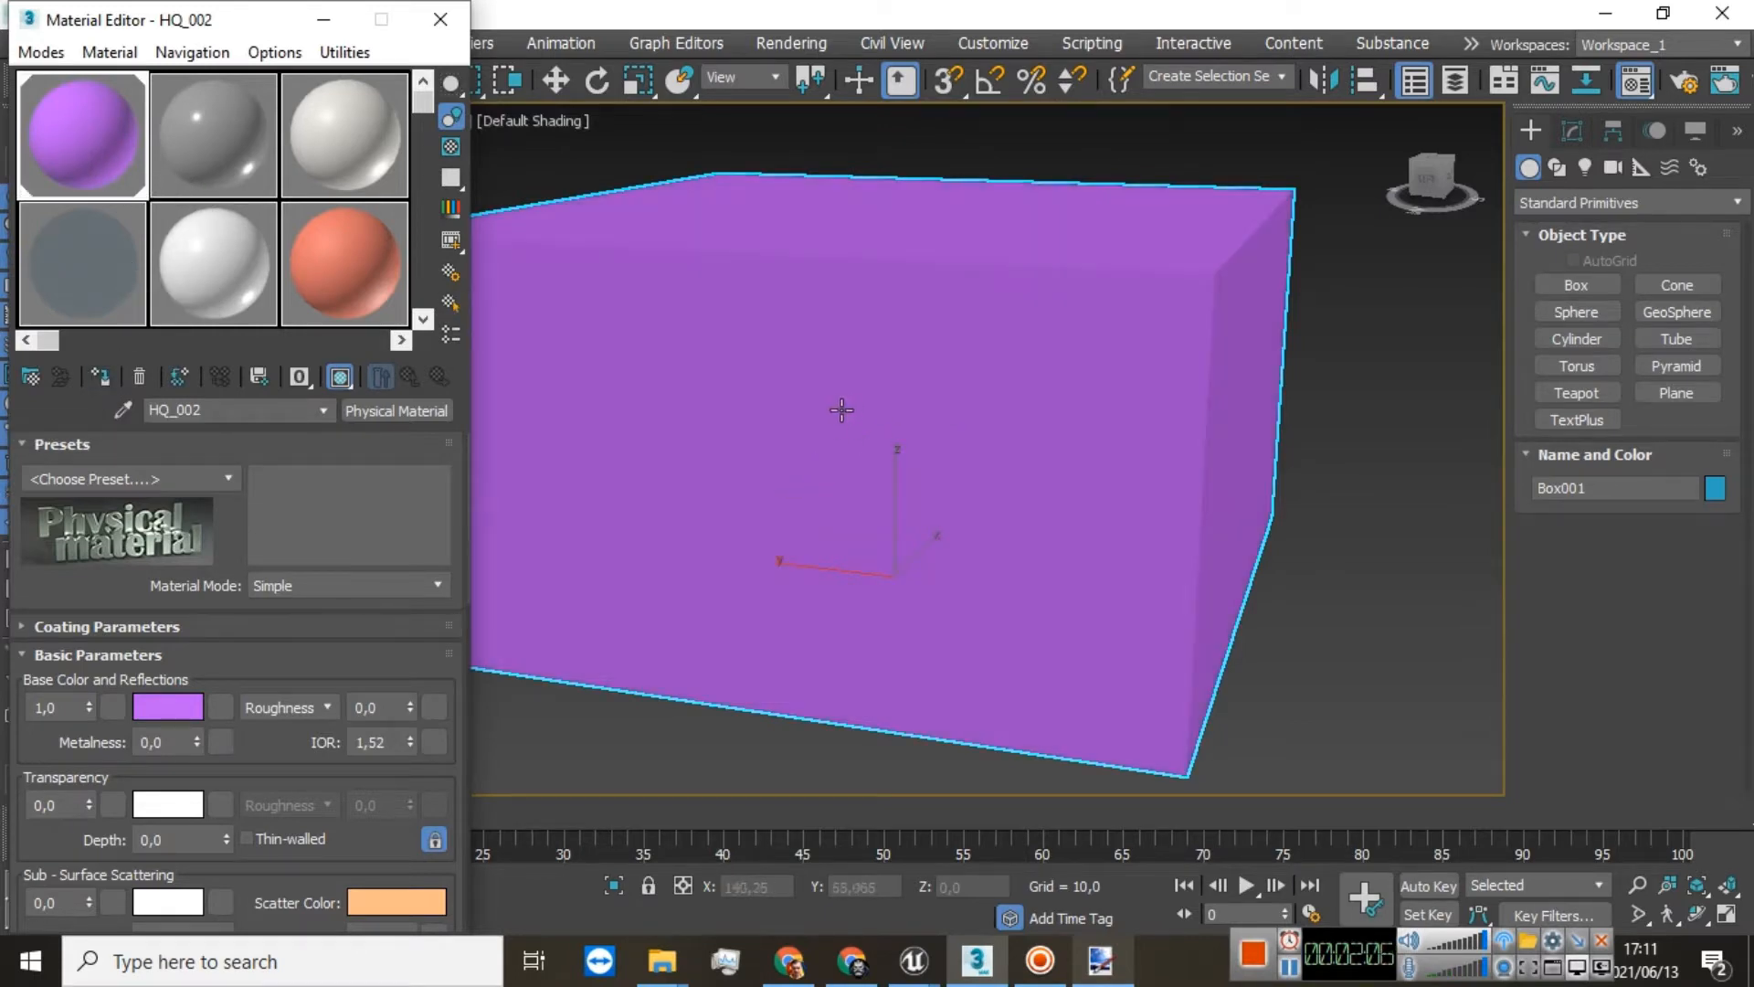
# Step: Add an OSL BitmapLookup map to the Base Color channel of HQ_002
pyautogui.scroll(-5, 203, 681)
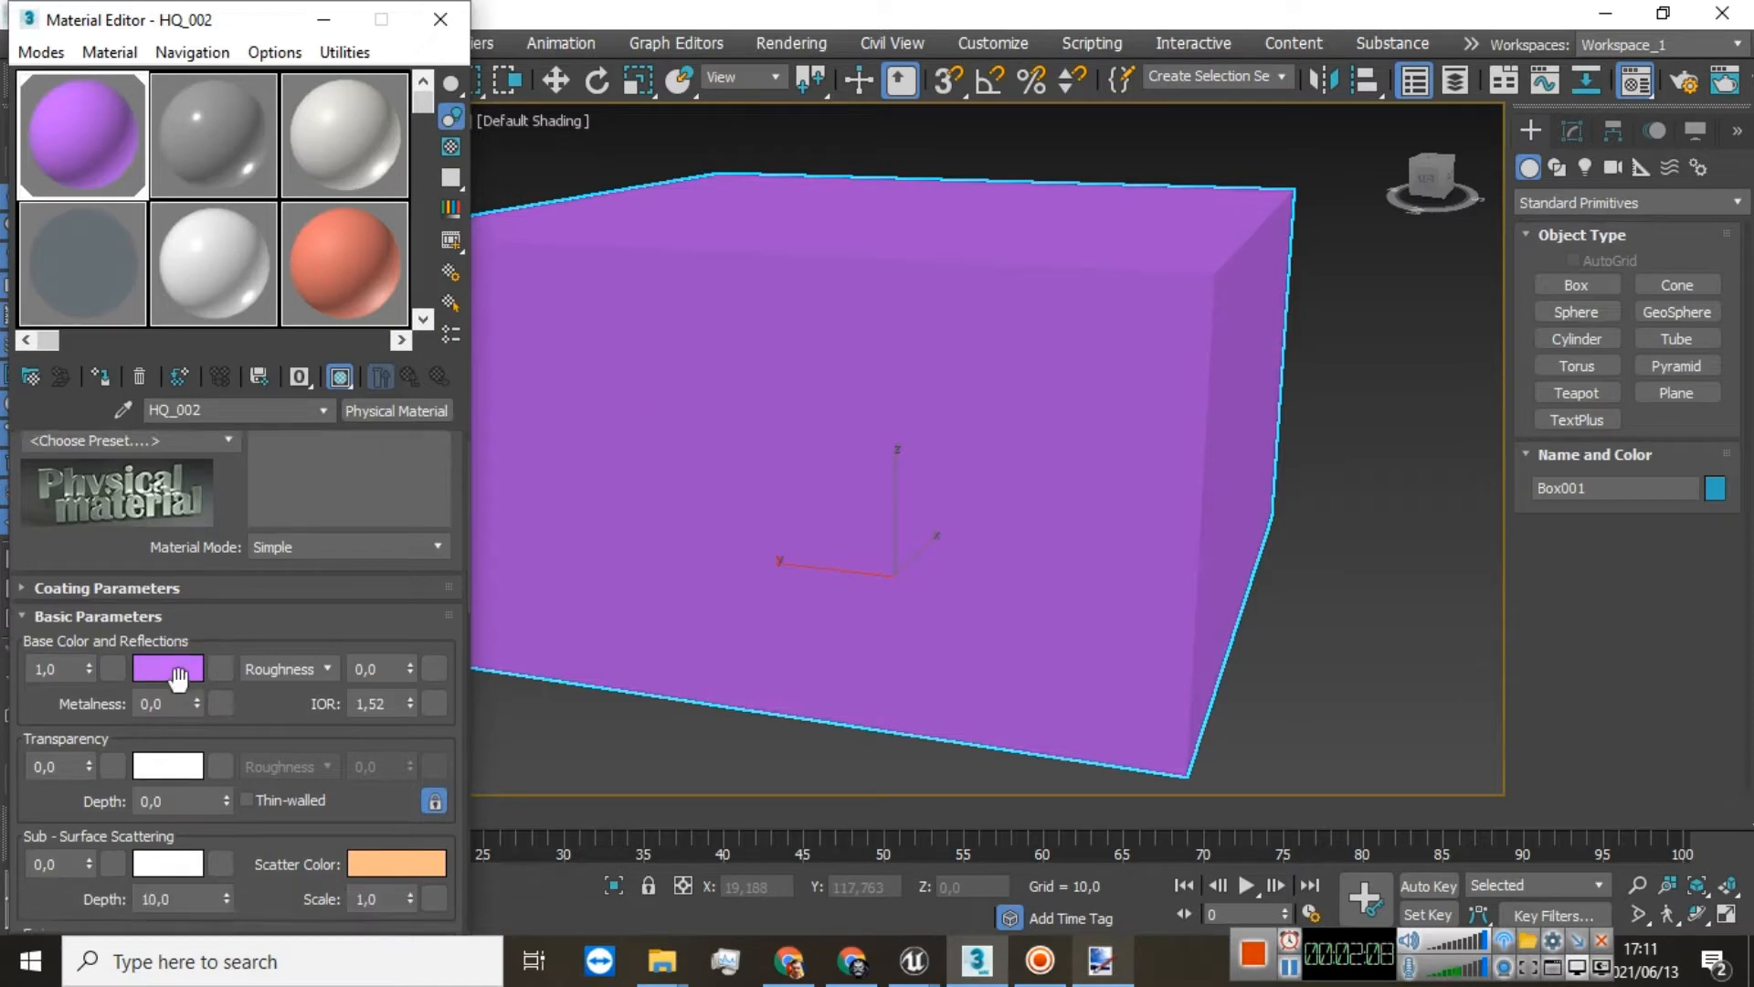
pyautogui.scroll(-4, 135, 684)
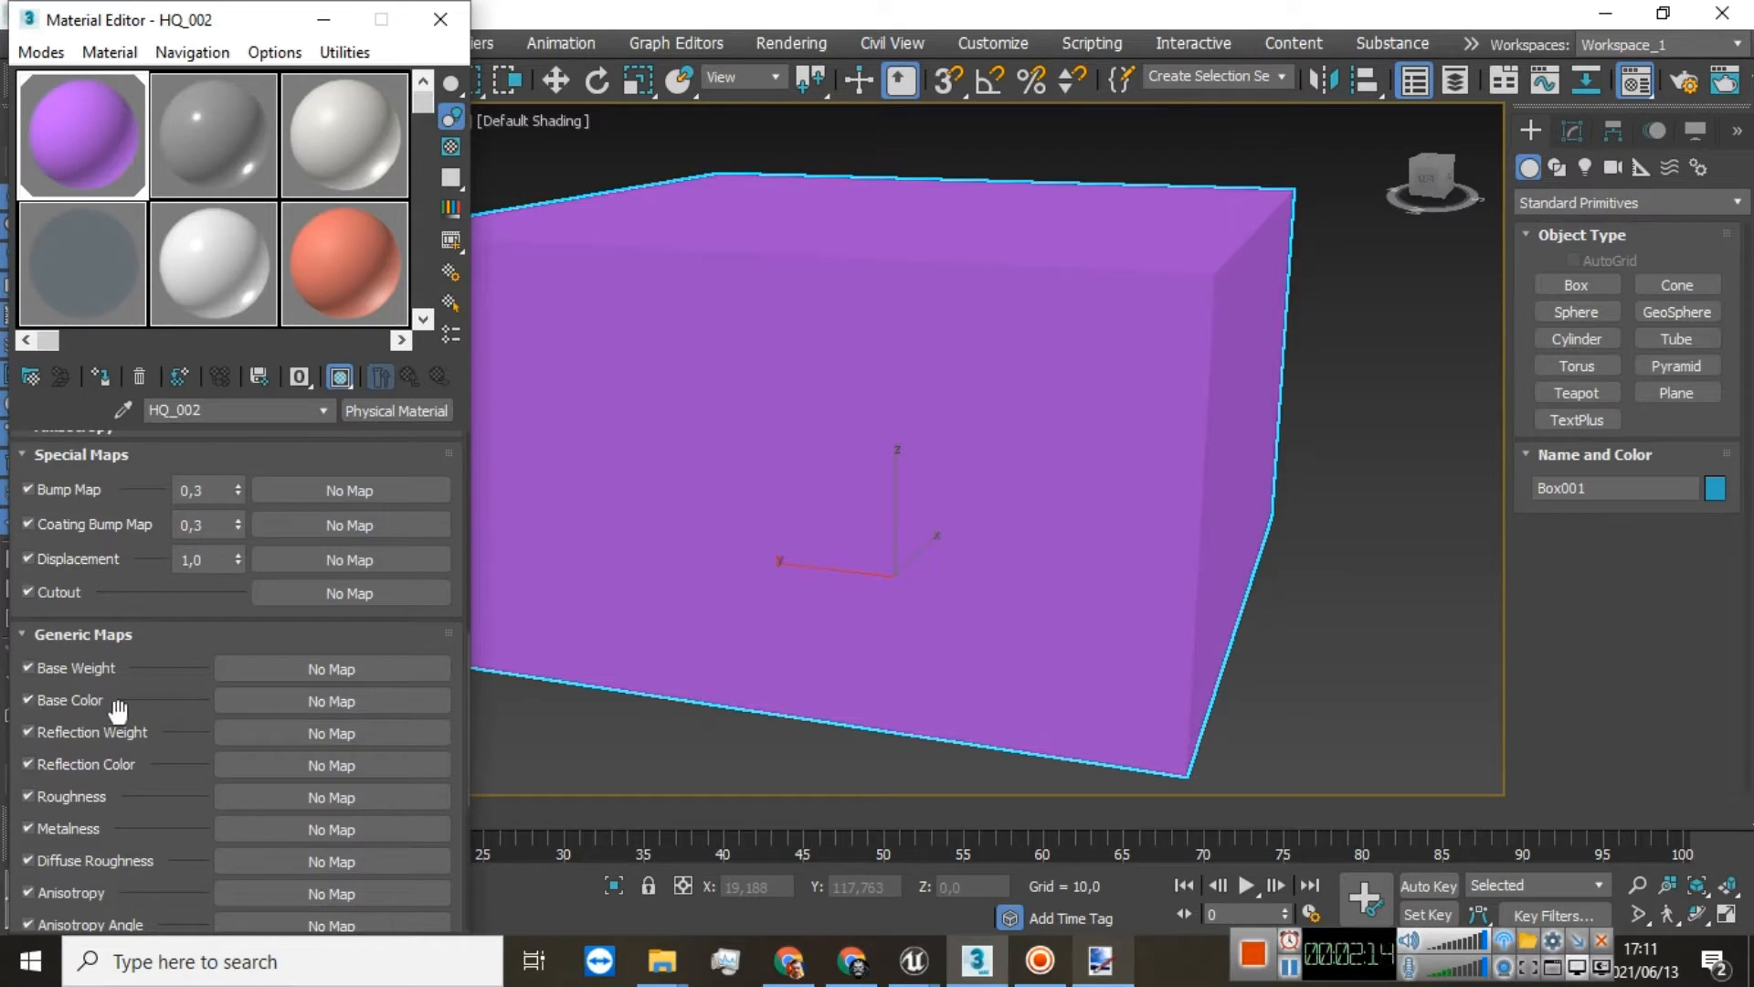
pyautogui.click(338, 702)
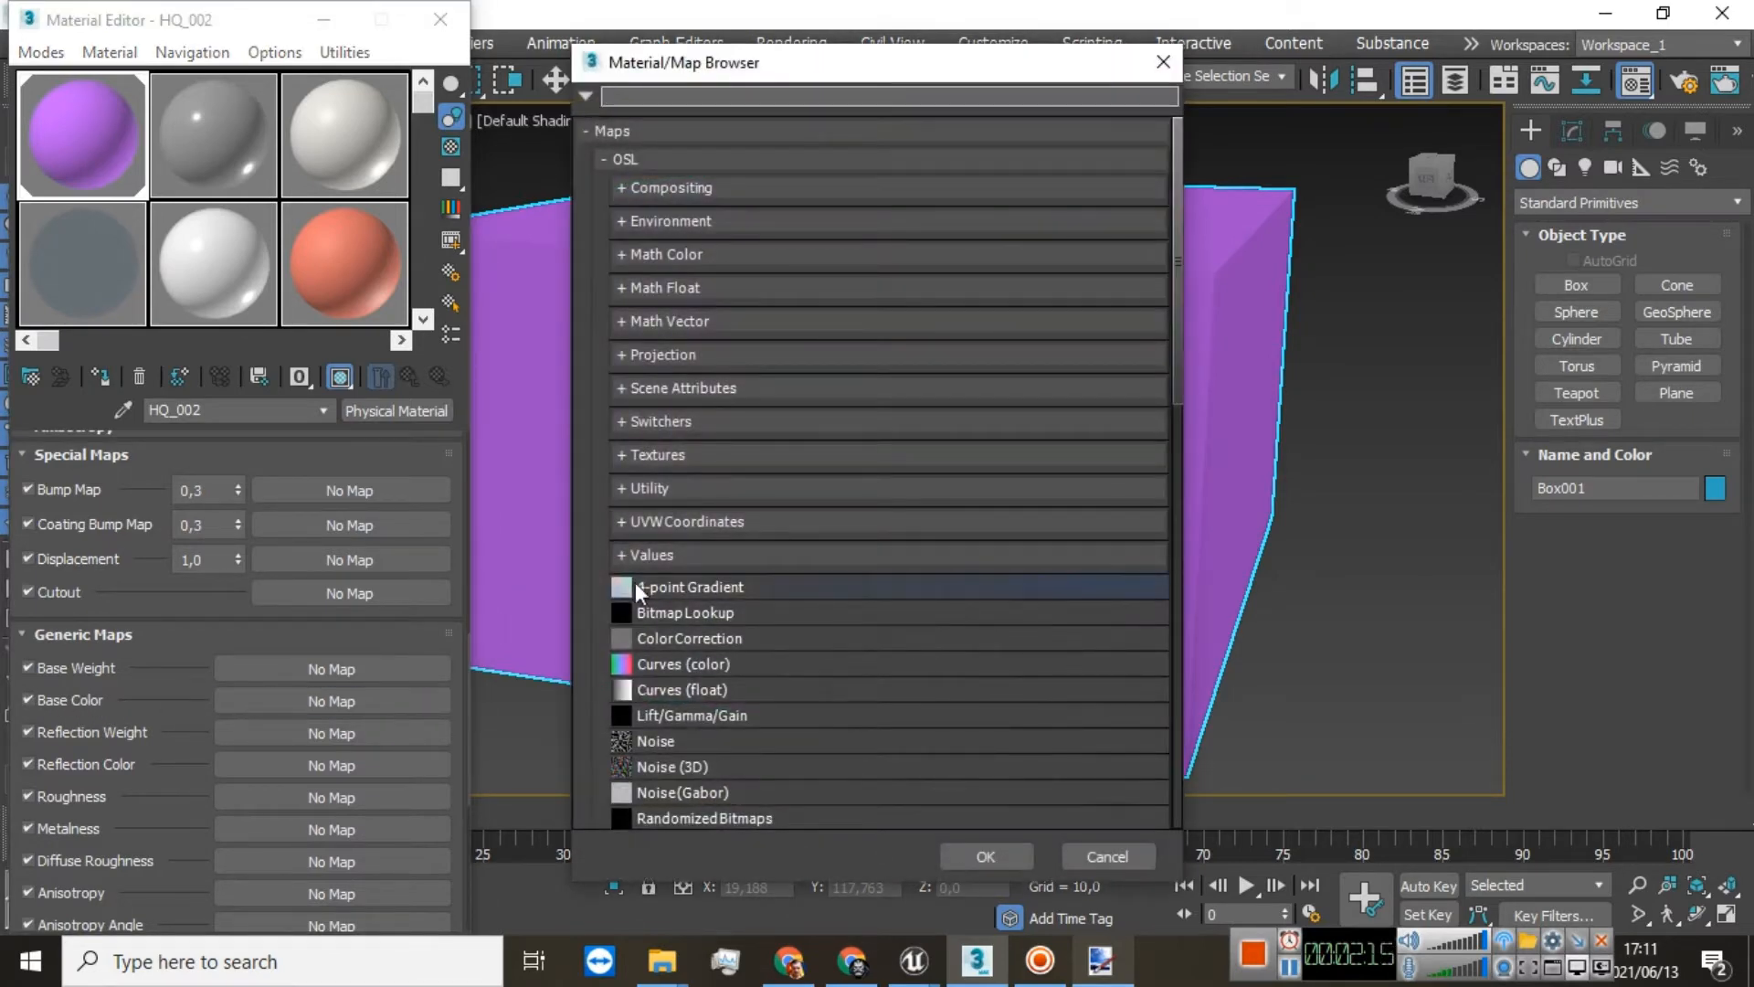
pyautogui.doubleClick(678, 614)
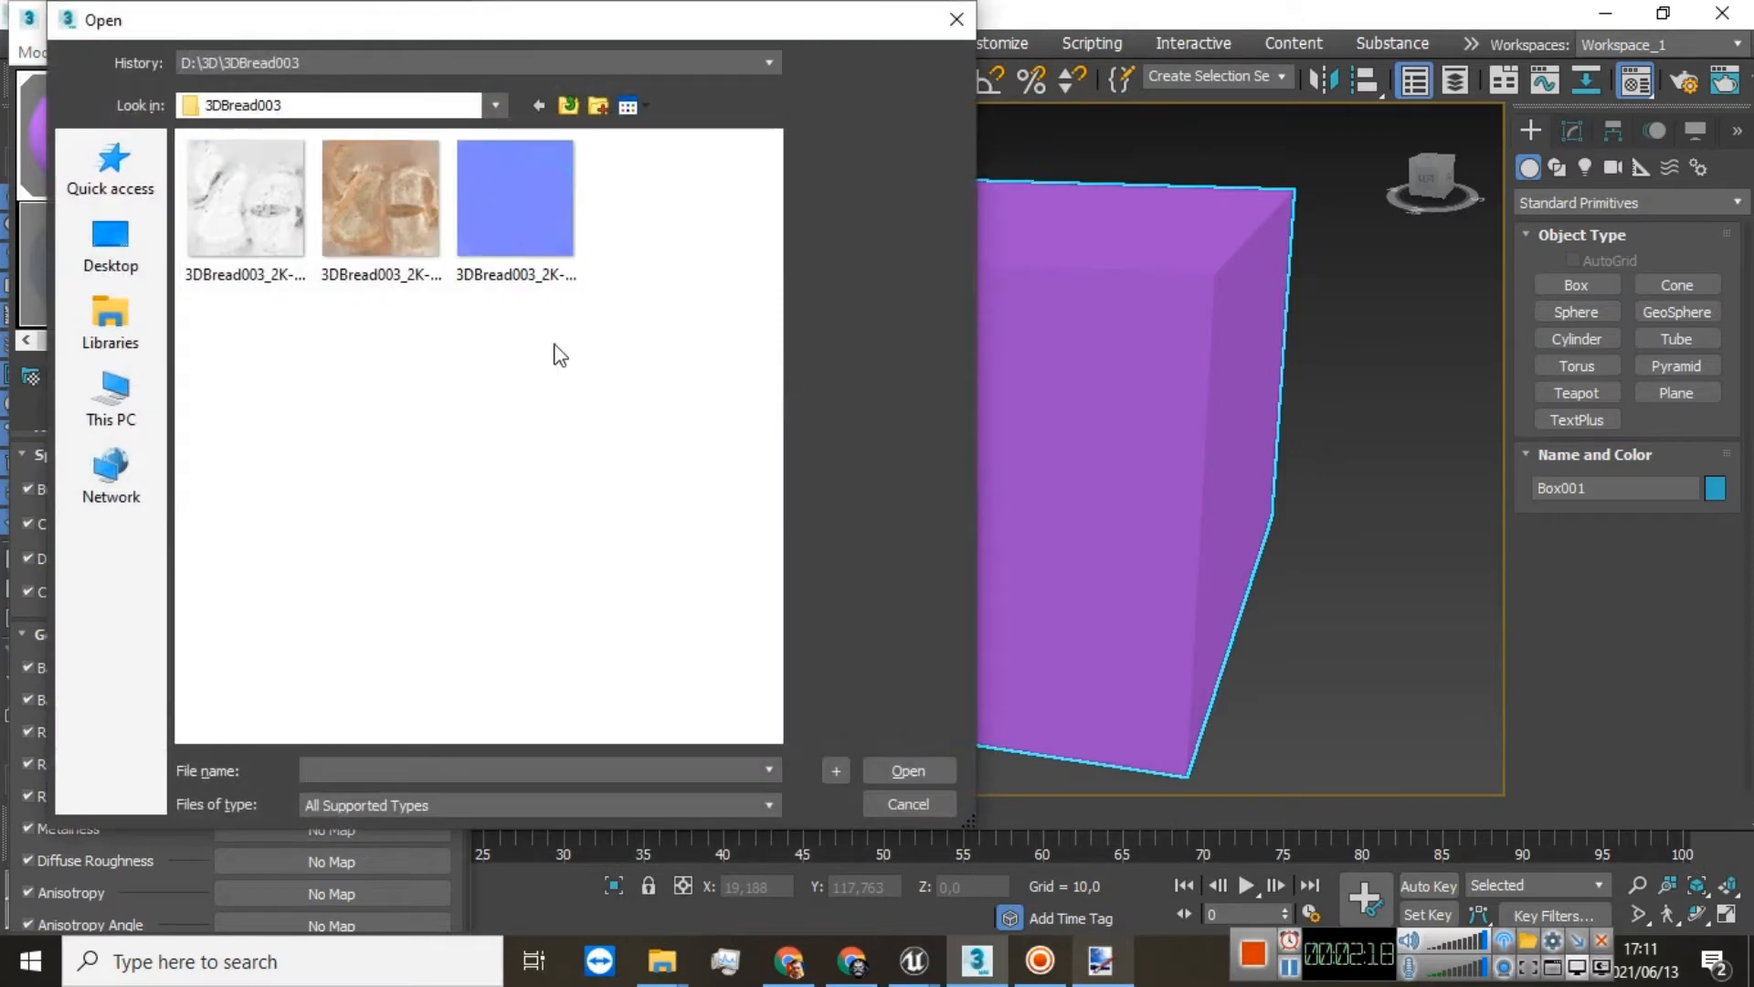
# Step: Load the T_Fisade098 image from D:\Textures\Buildings\Fisade as the base color bitmap
pyautogui.click(114, 400)
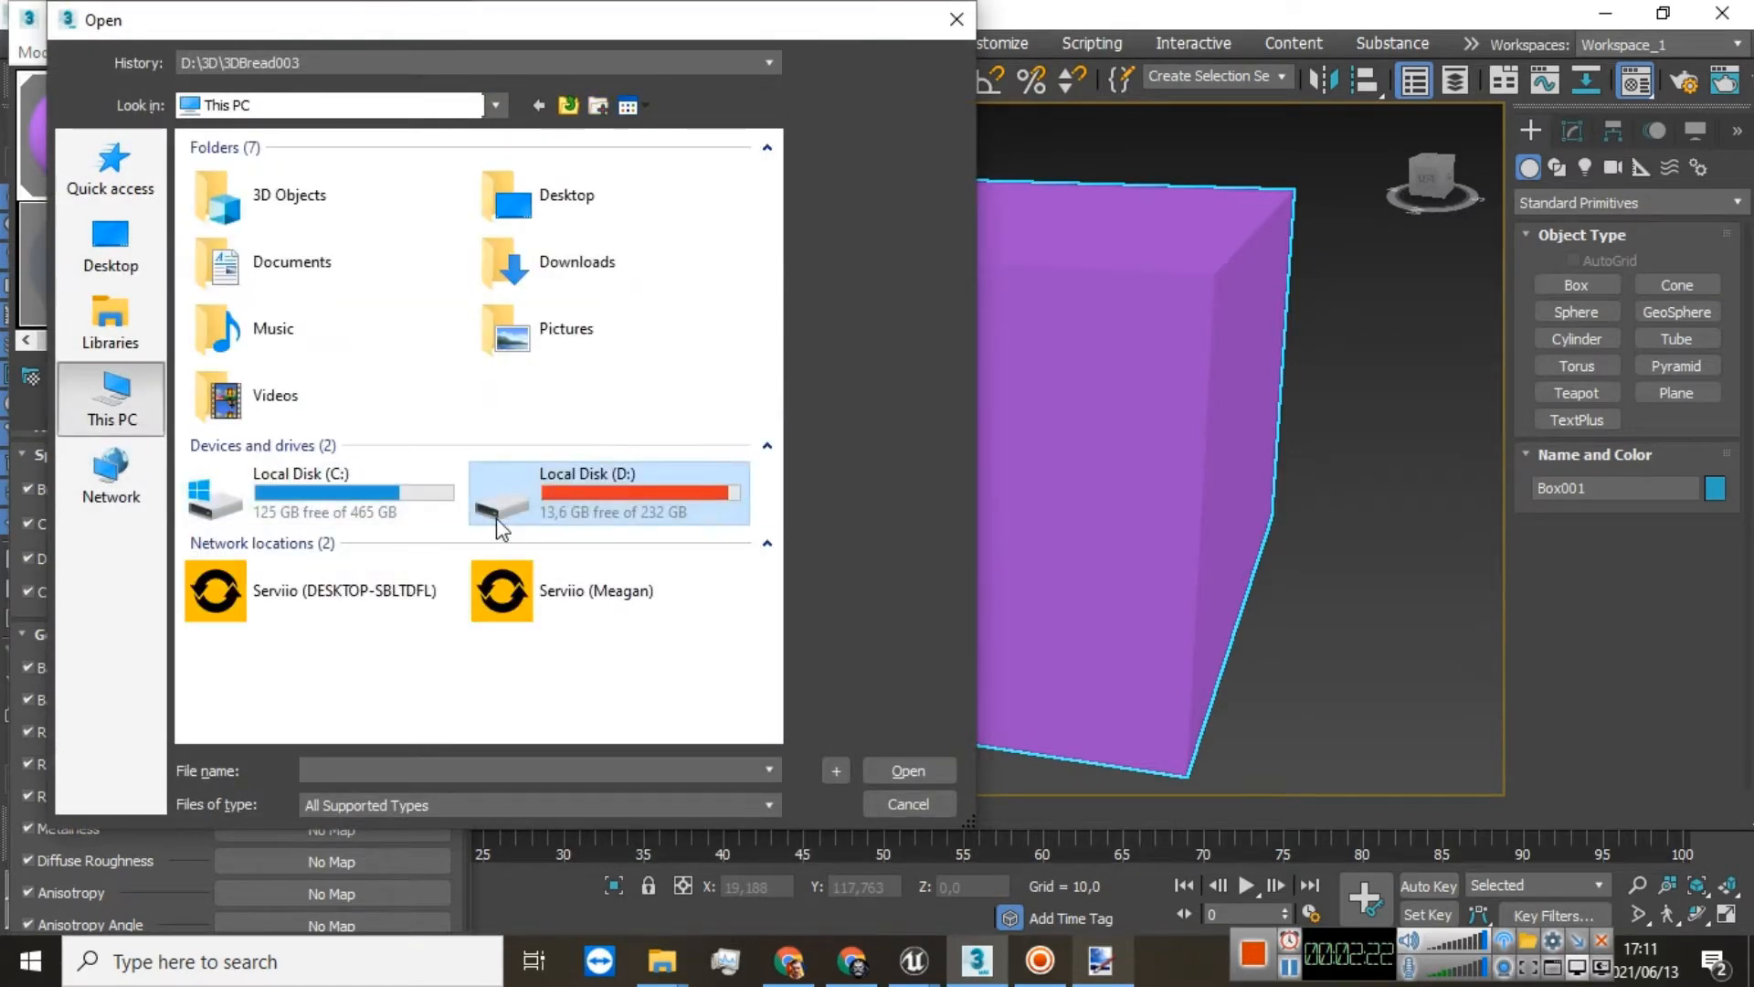
pyautogui.doubleClick(500, 528)
pyautogui.click(249, 560)
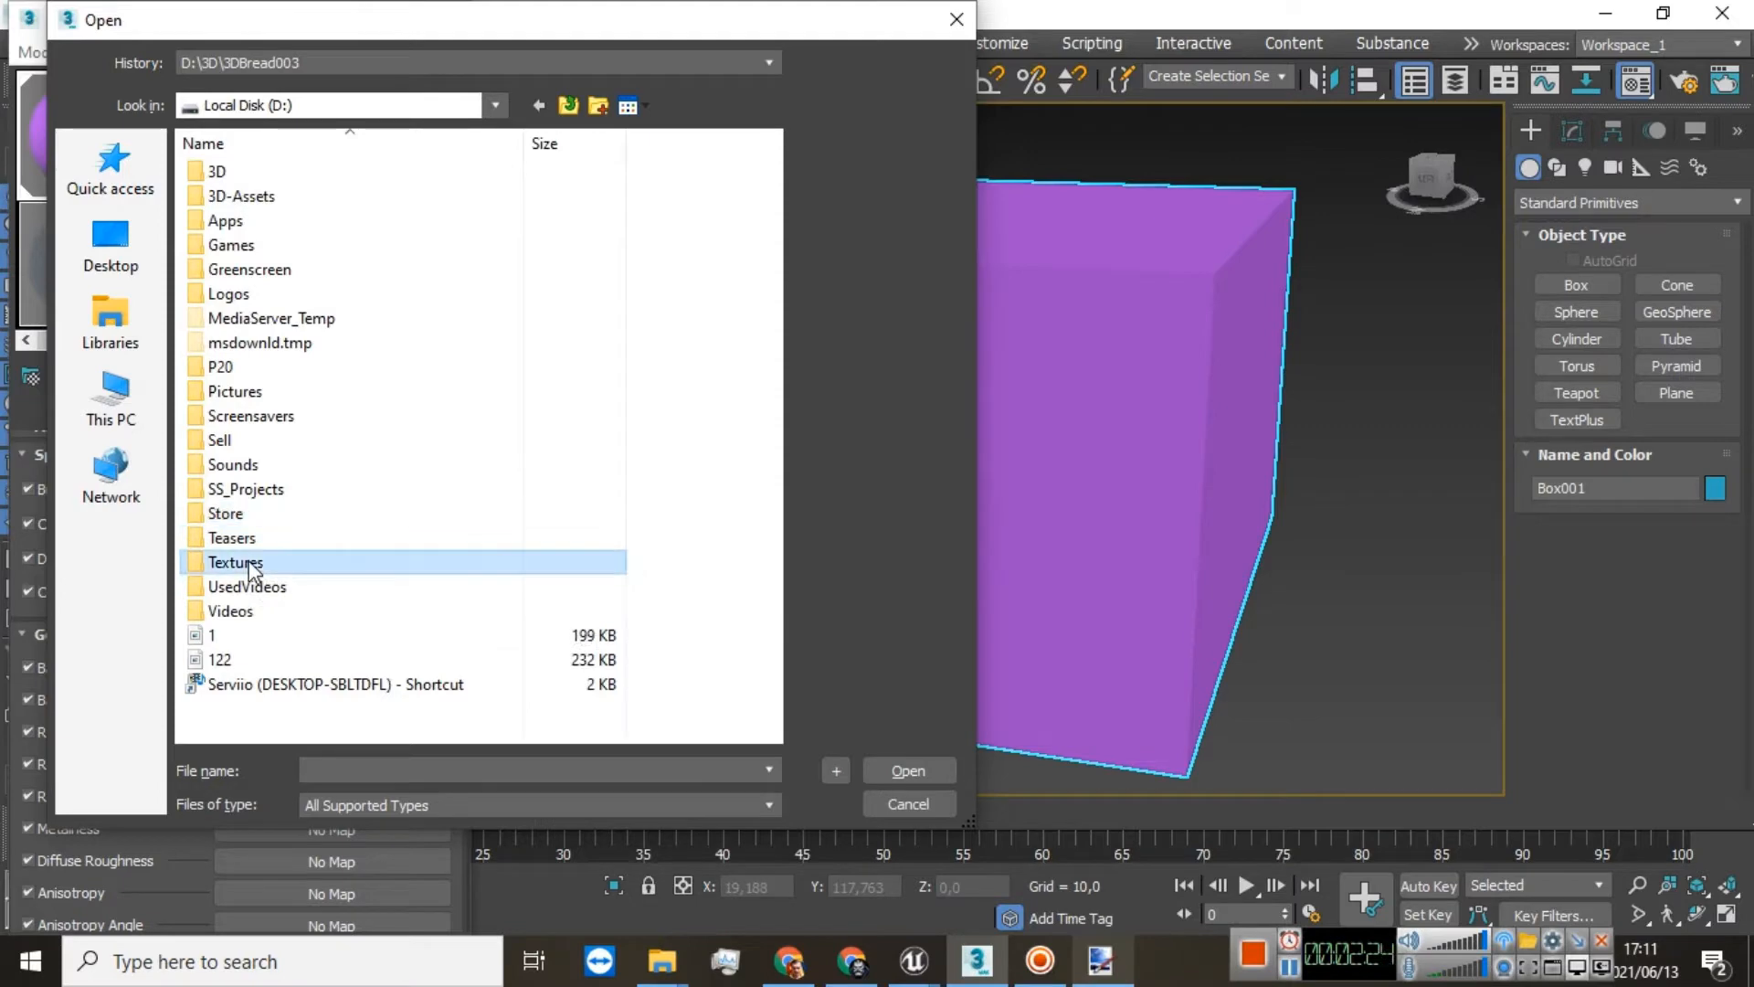
pyautogui.doubleClick(249, 561)
pyautogui.doubleClick(247, 214)
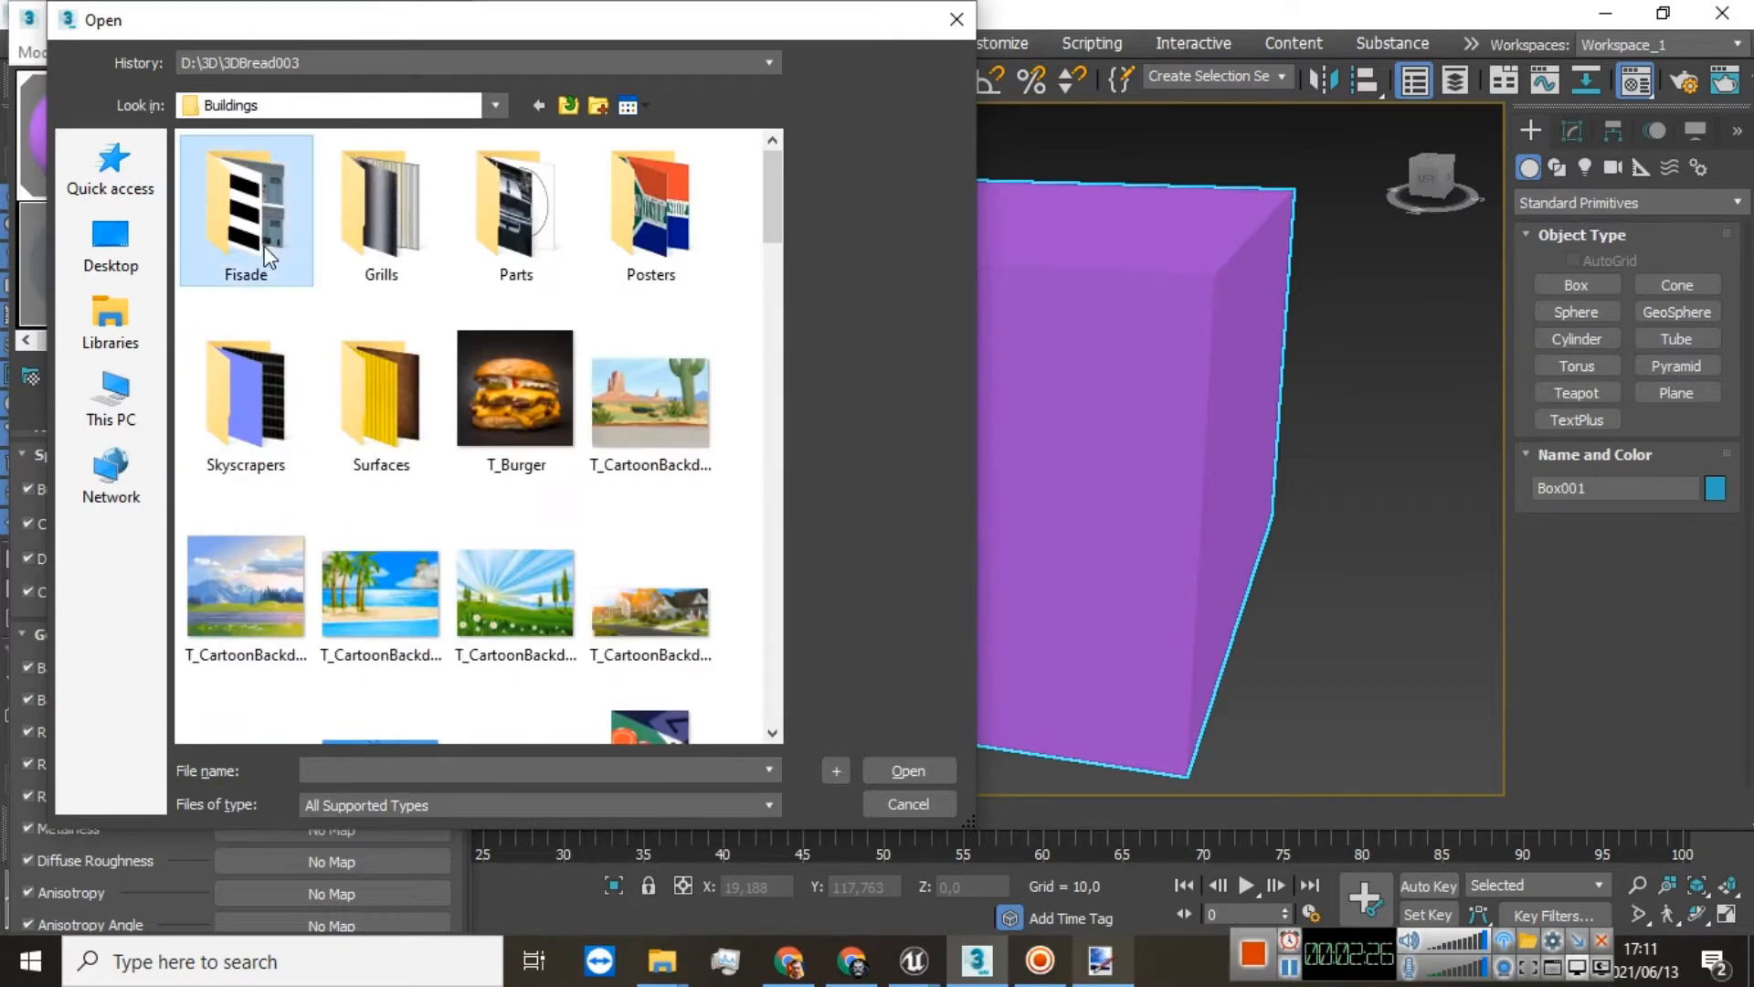
pyautogui.doubleClick(268, 262)
pyautogui.scroll(-10, 524, 420)
pyautogui.click(628, 286)
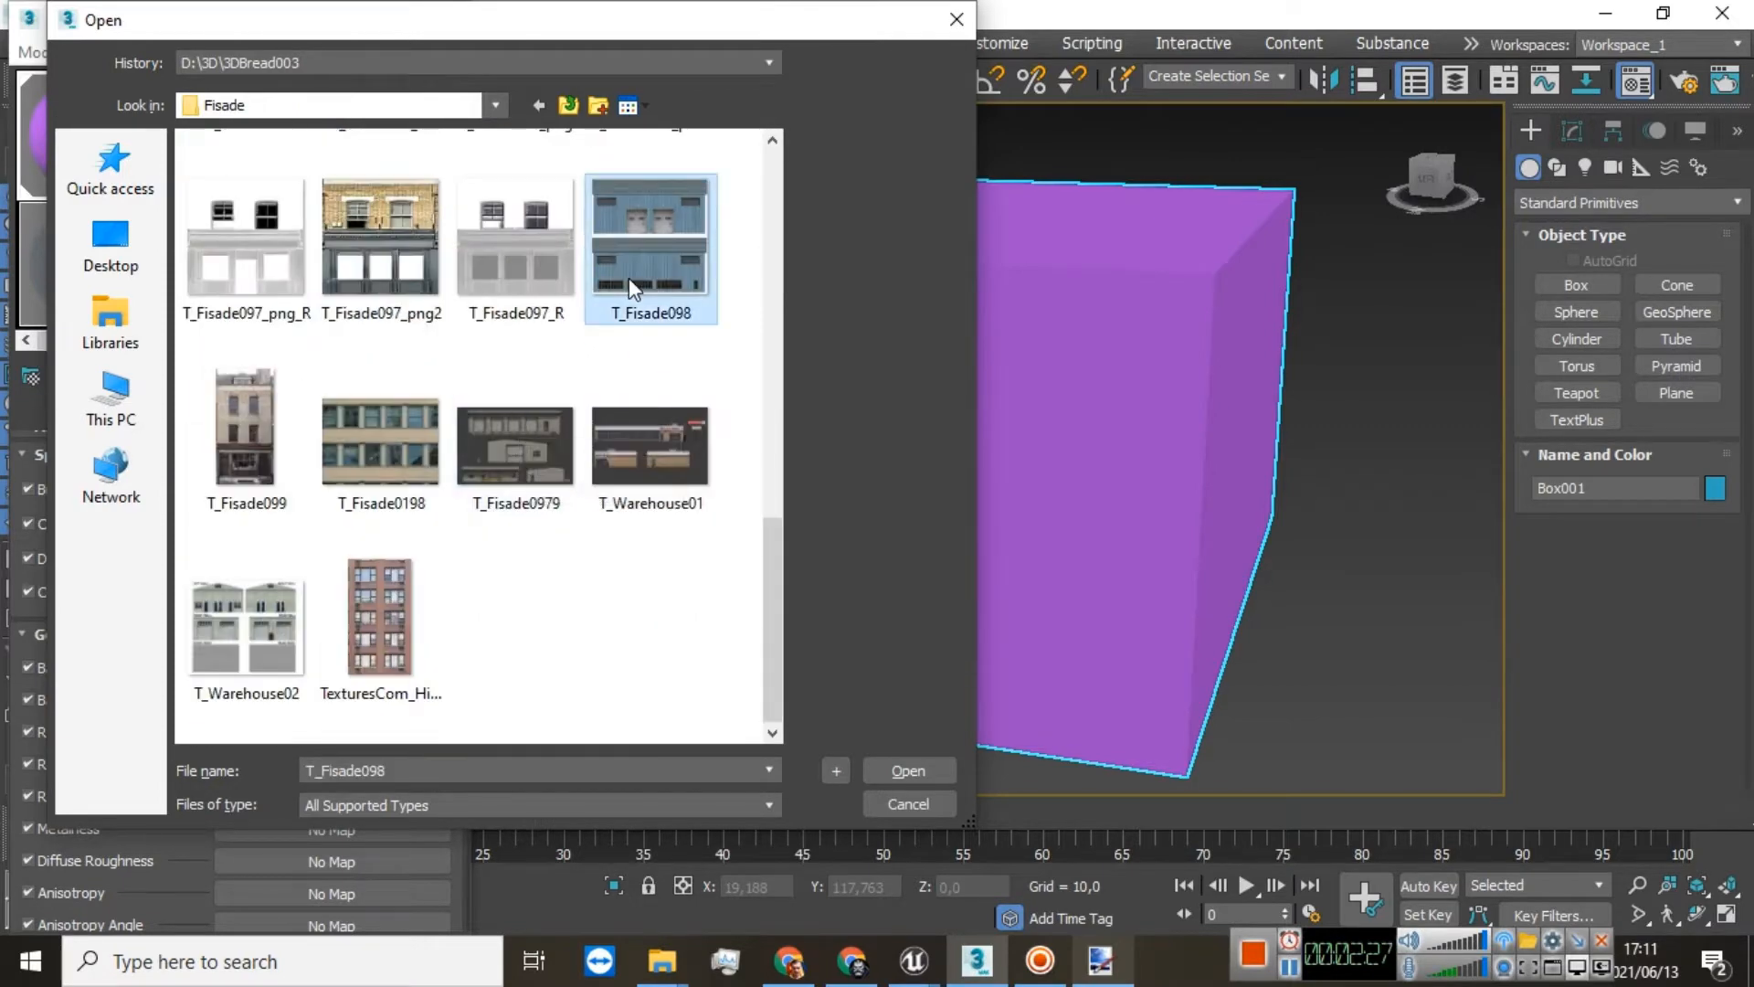
pyautogui.doubleClick(628, 278)
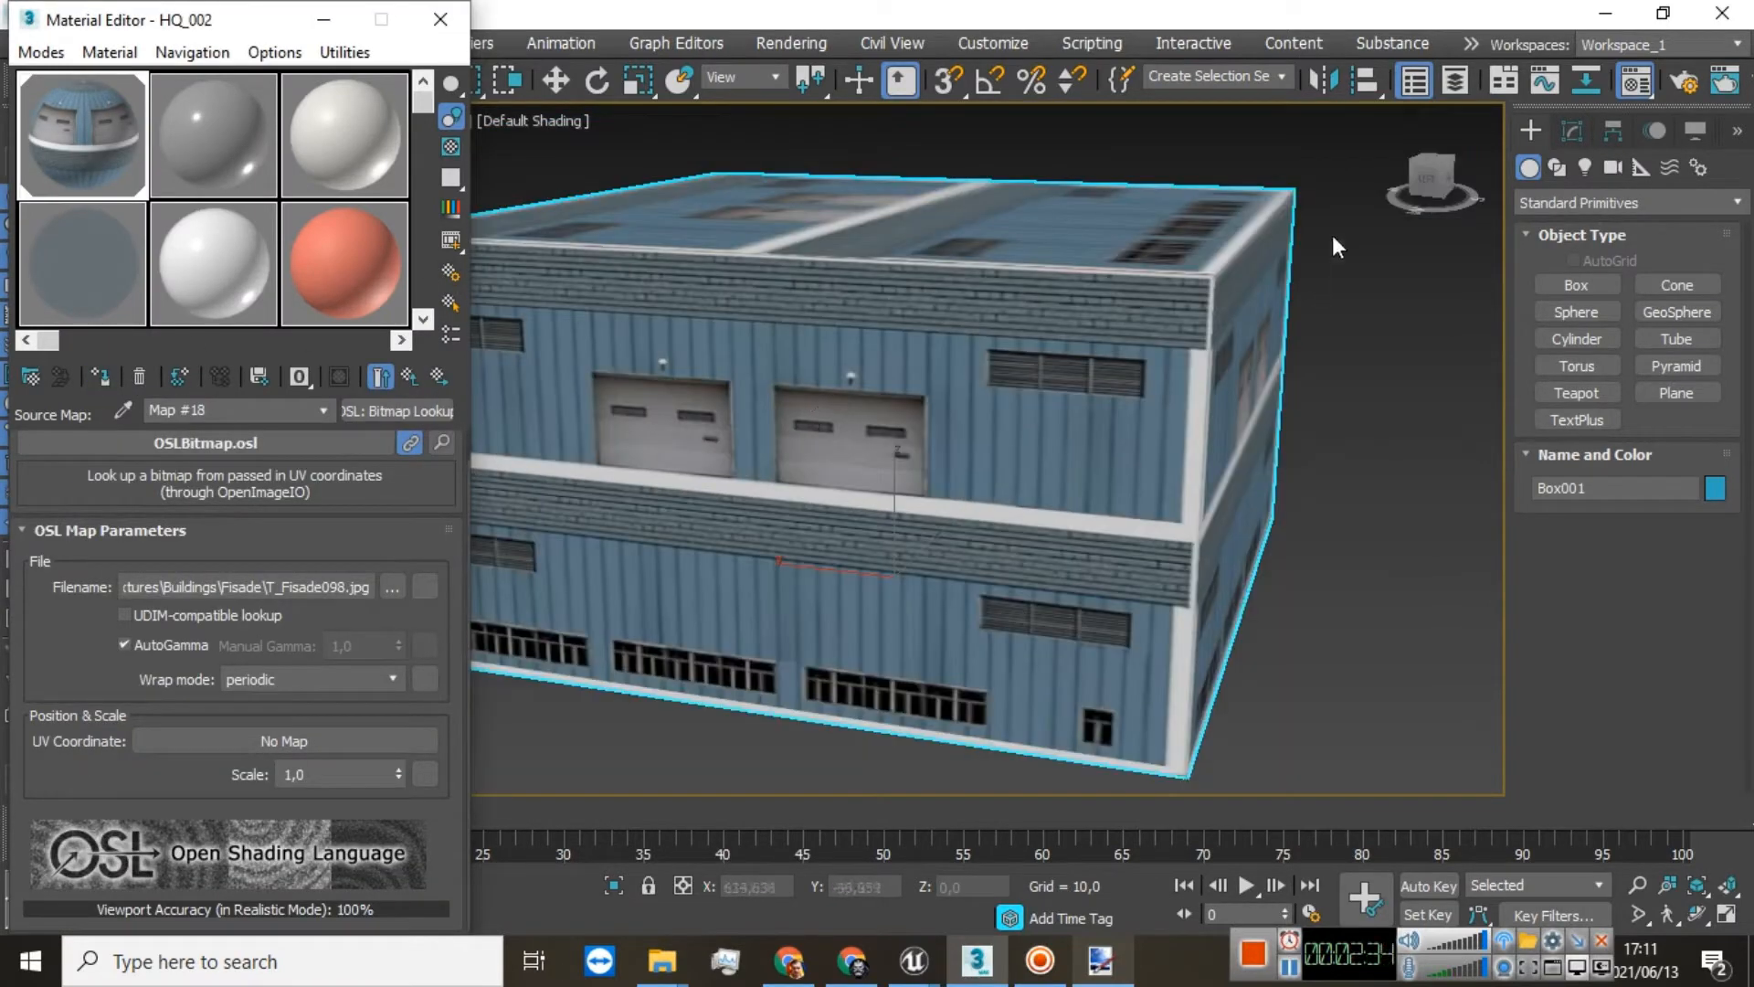
# Step: Examine how the facade texture is laid out on the box's top and front faces
pyautogui.click(1427, 178)
pyautogui.moveTo(1427, 178); pyautogui.dragTo(1432, 166)
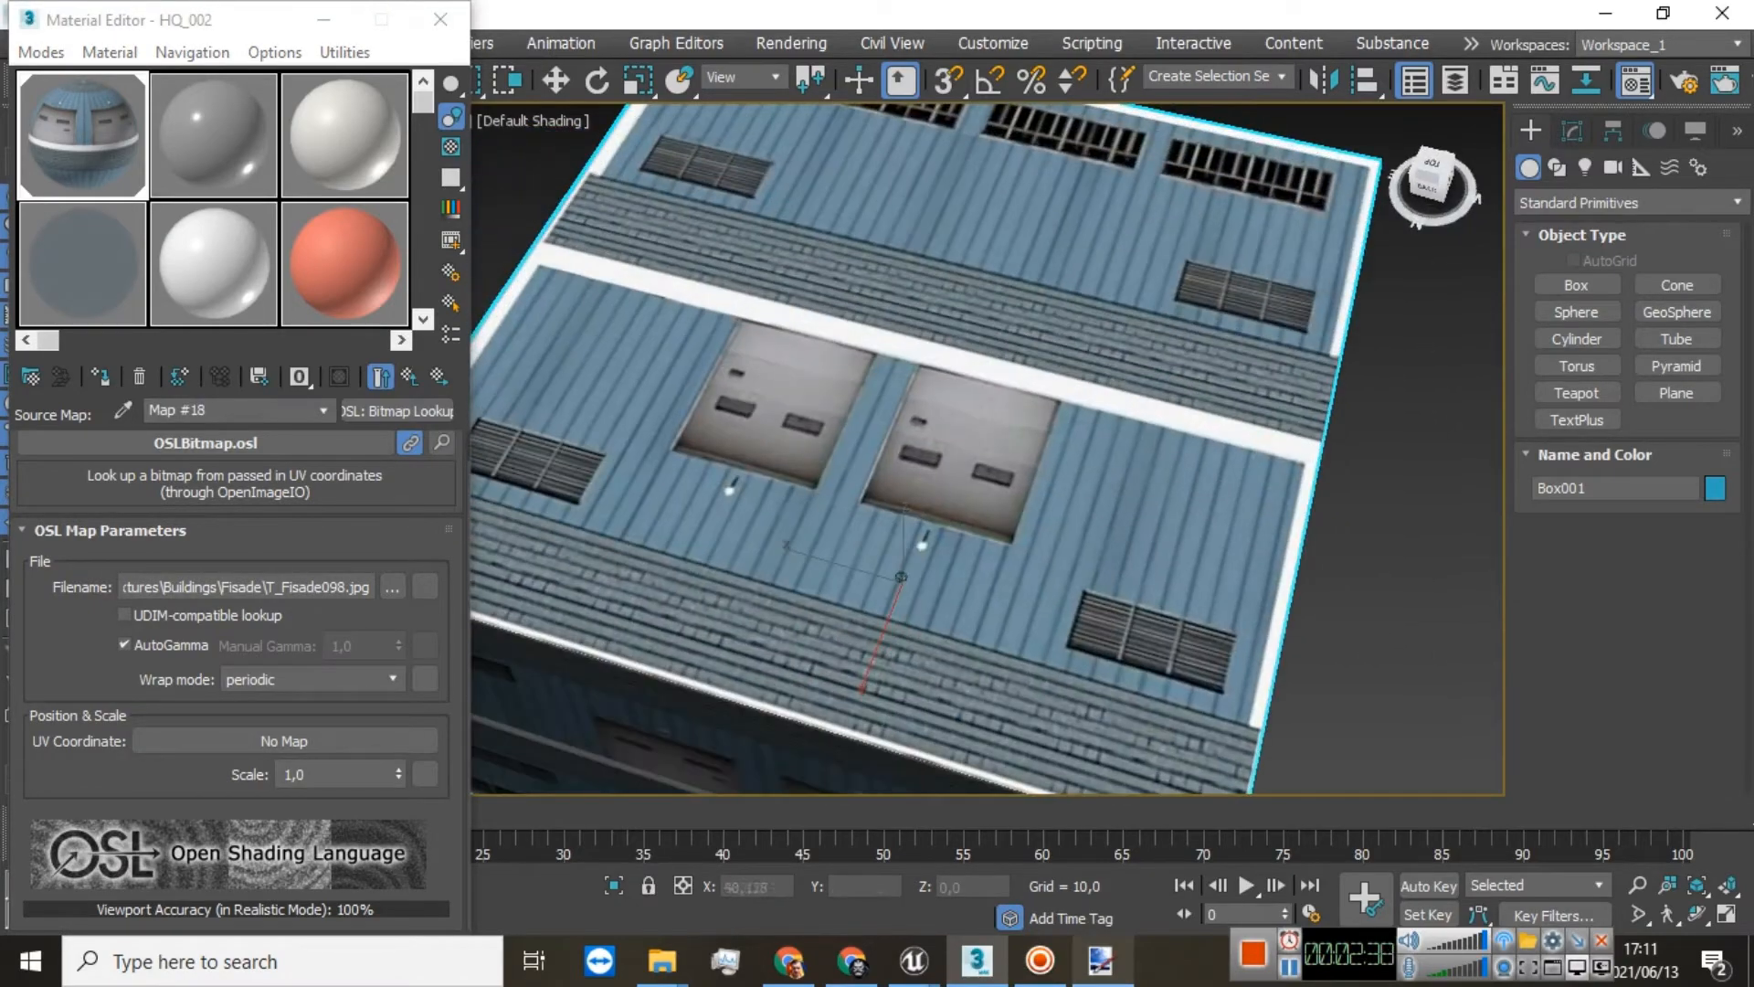
pyautogui.click(1428, 174)
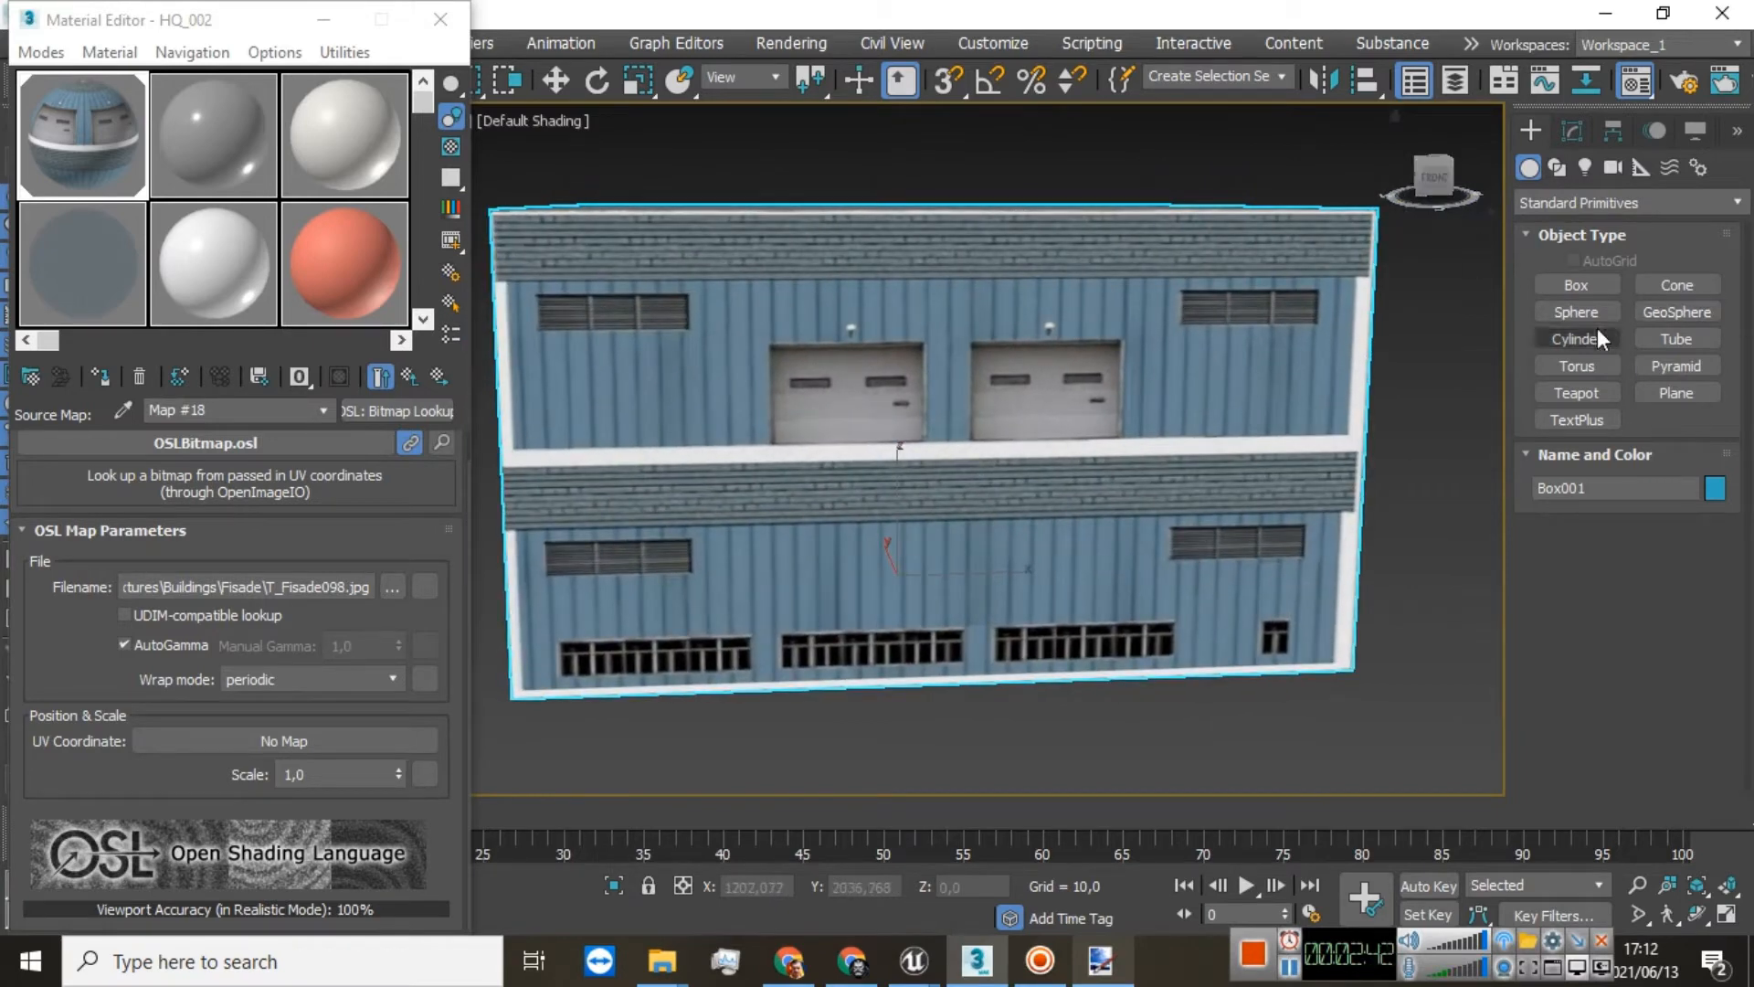
pyautogui.click(1432, 176)
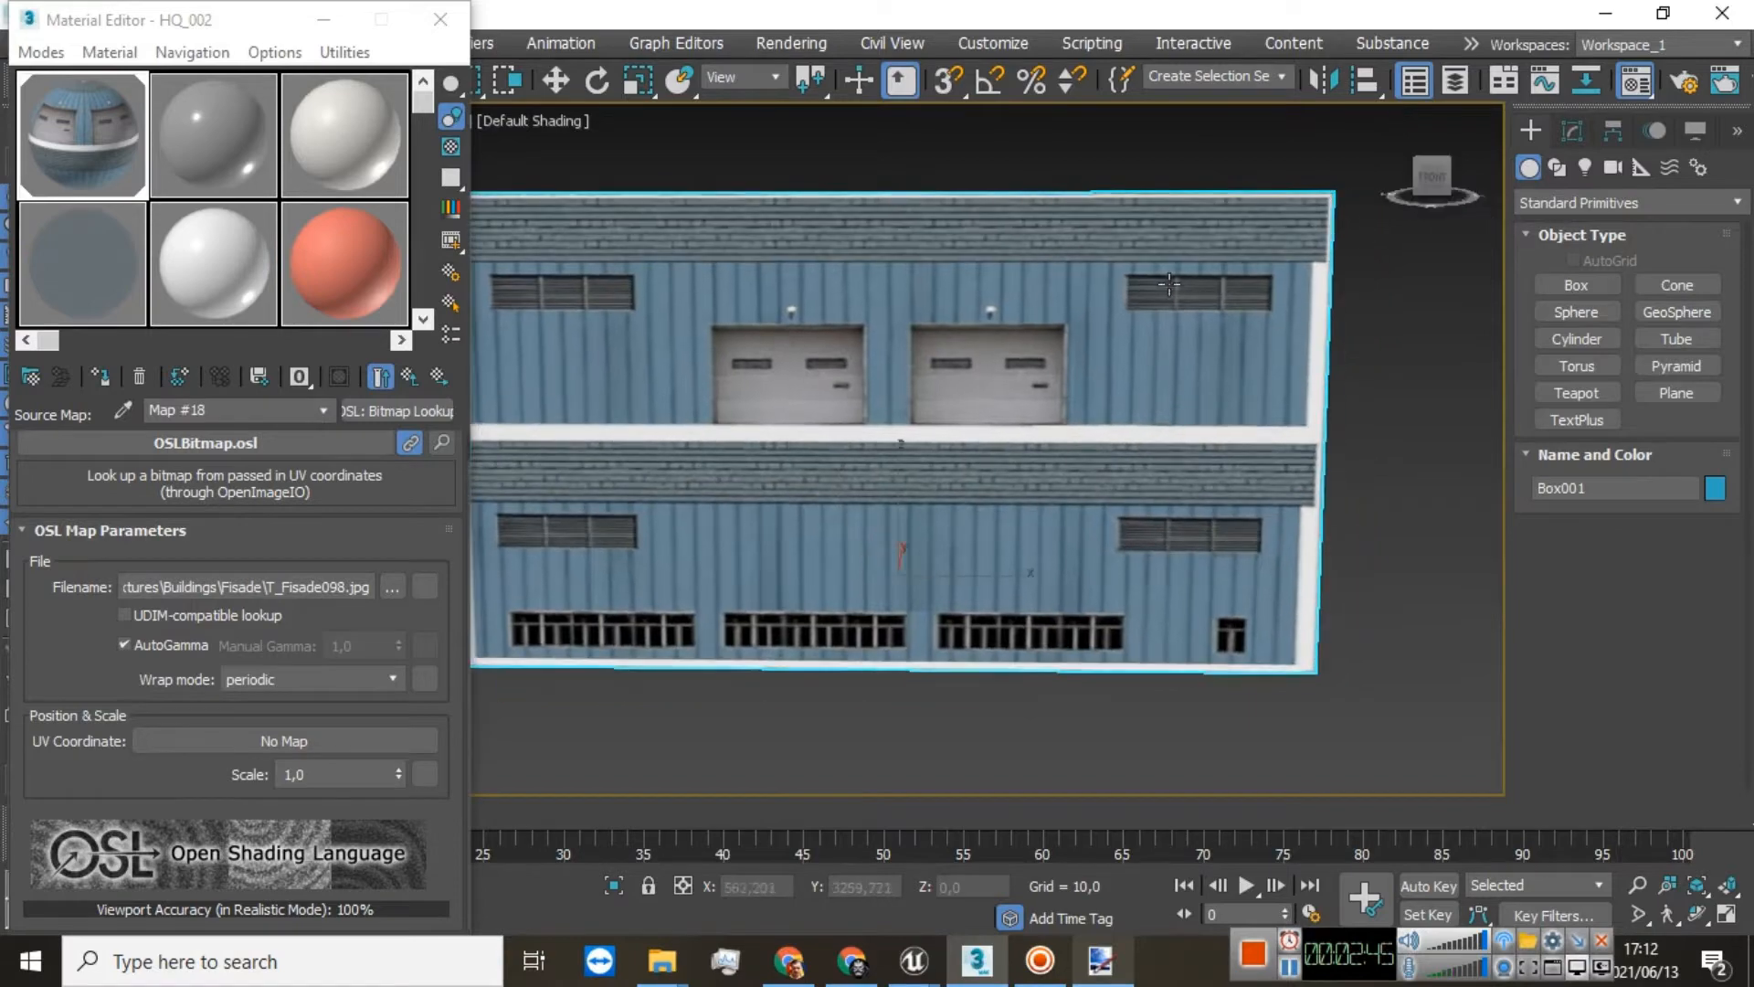
# Step: Minimize the Material Editor and convert the textured box to an Editable Mesh
pyautogui.moveTo(1033, 290); pyautogui.dragTo(1180, 316, button='middle')
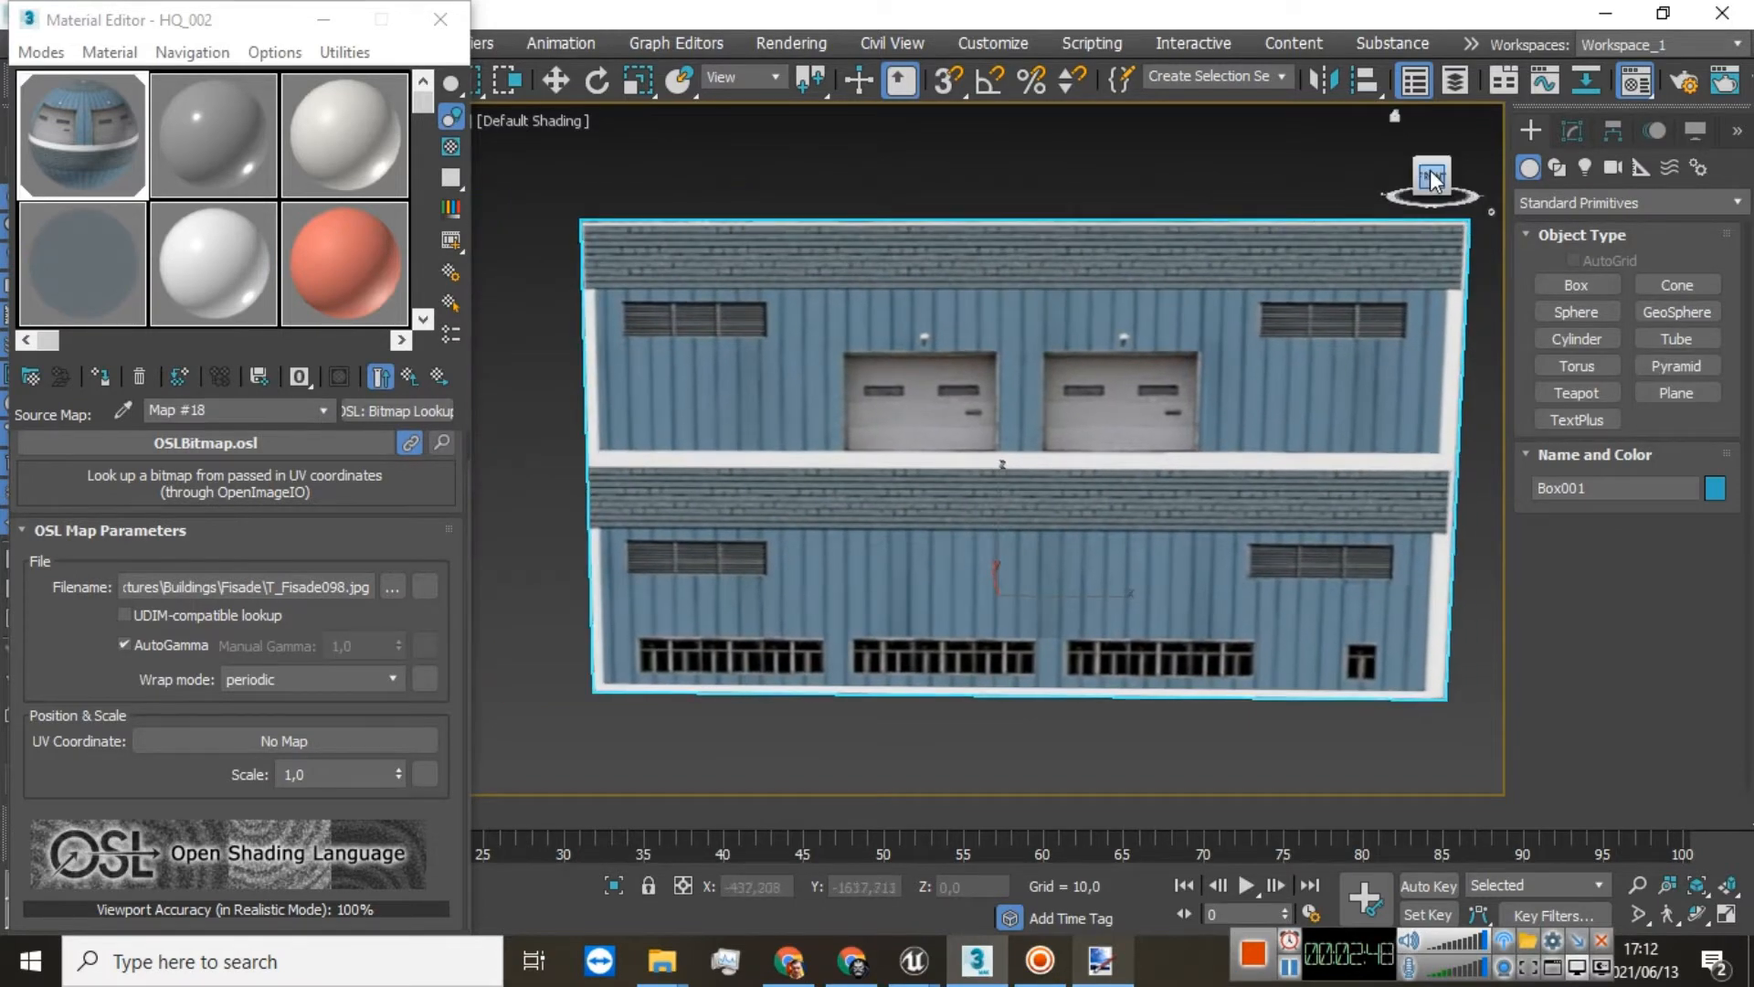
pyautogui.click(1431, 163)
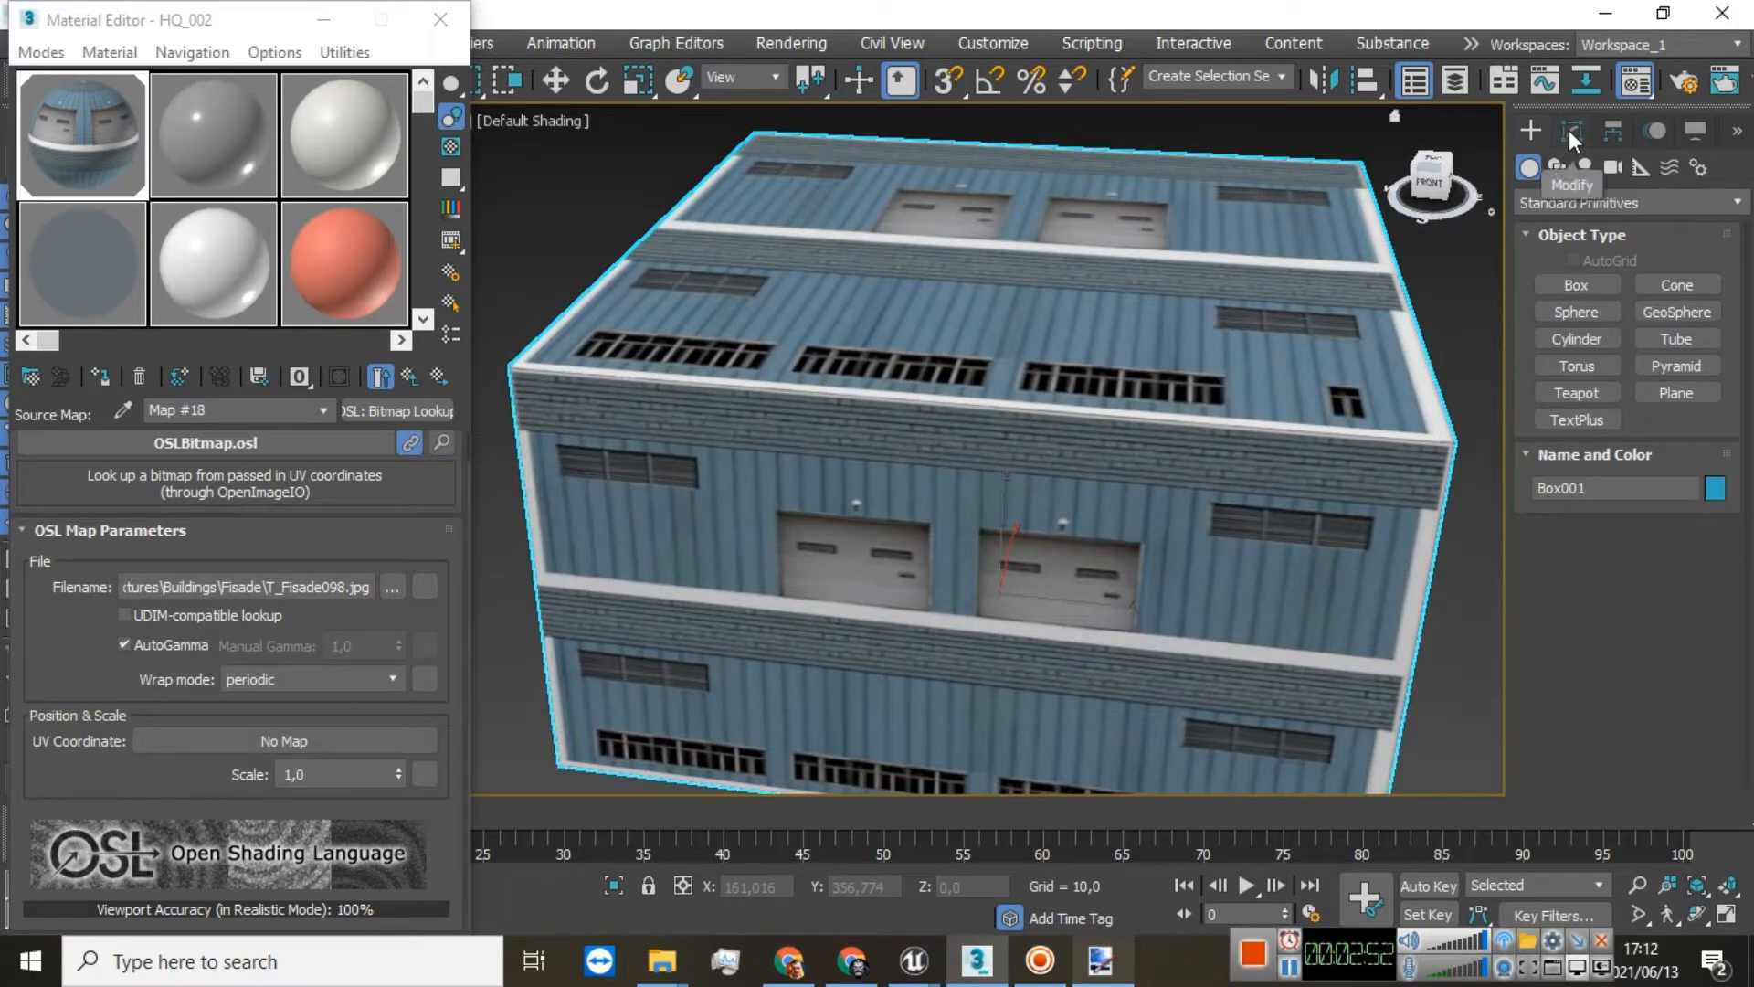
pyautogui.click(1570, 130)
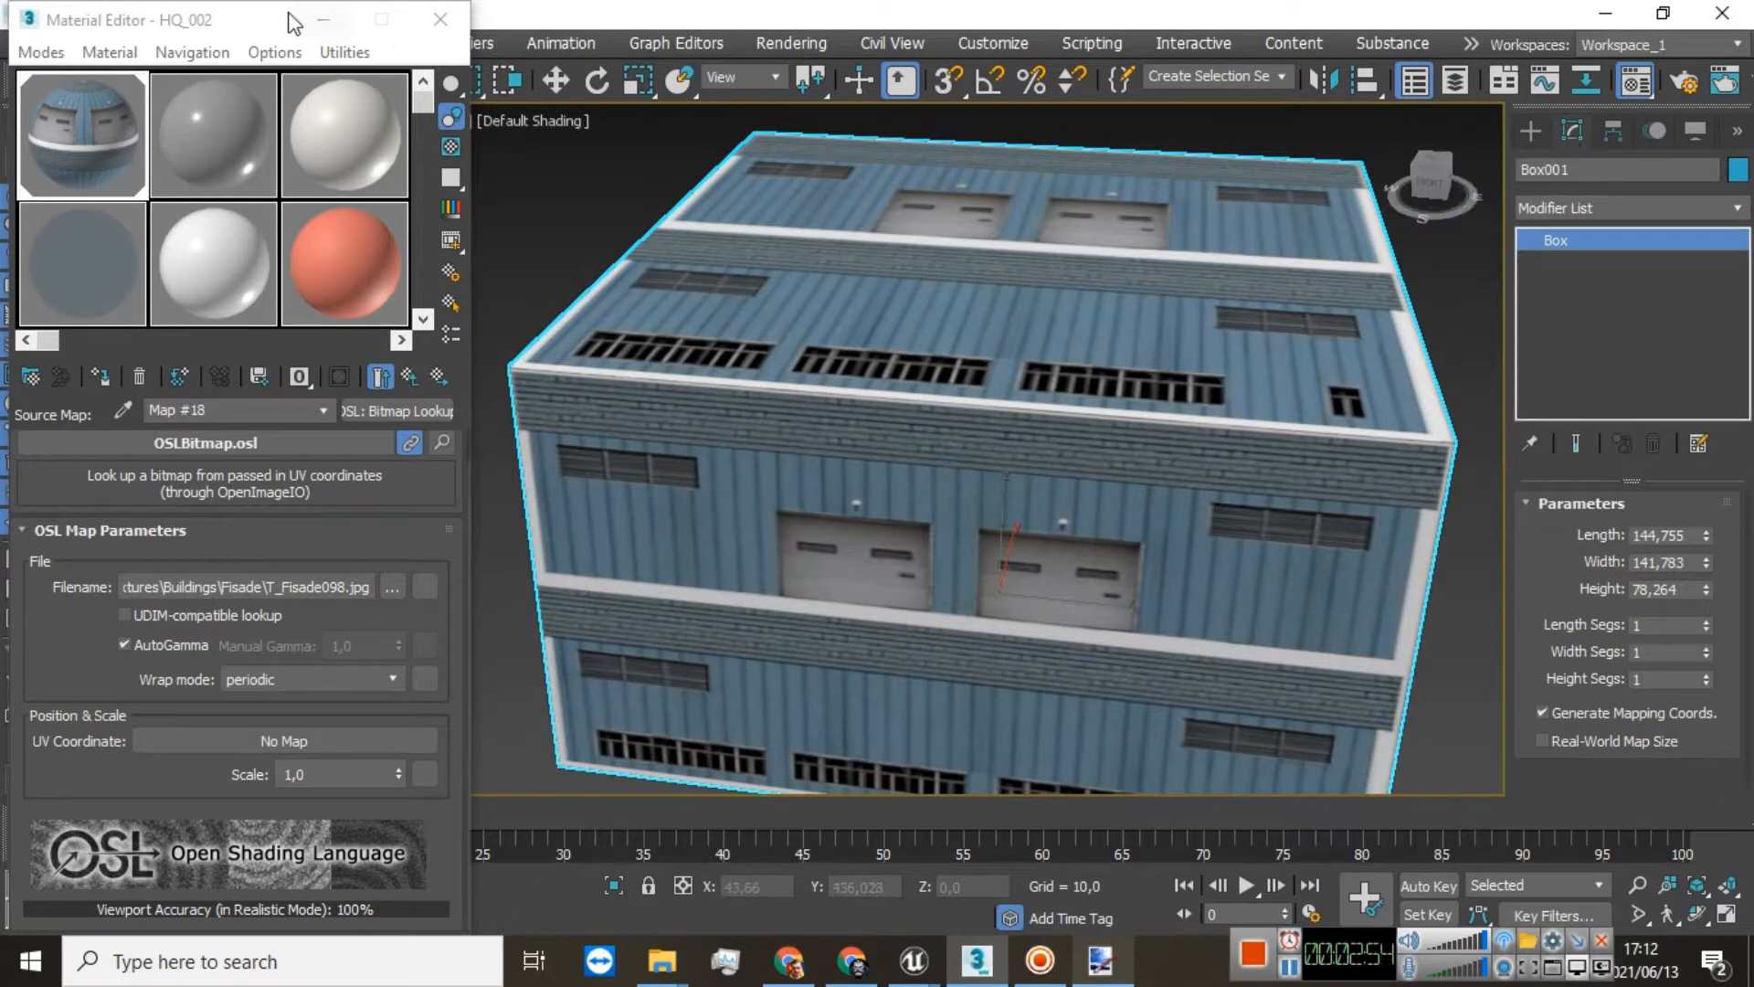
pyautogui.click(321, 20)
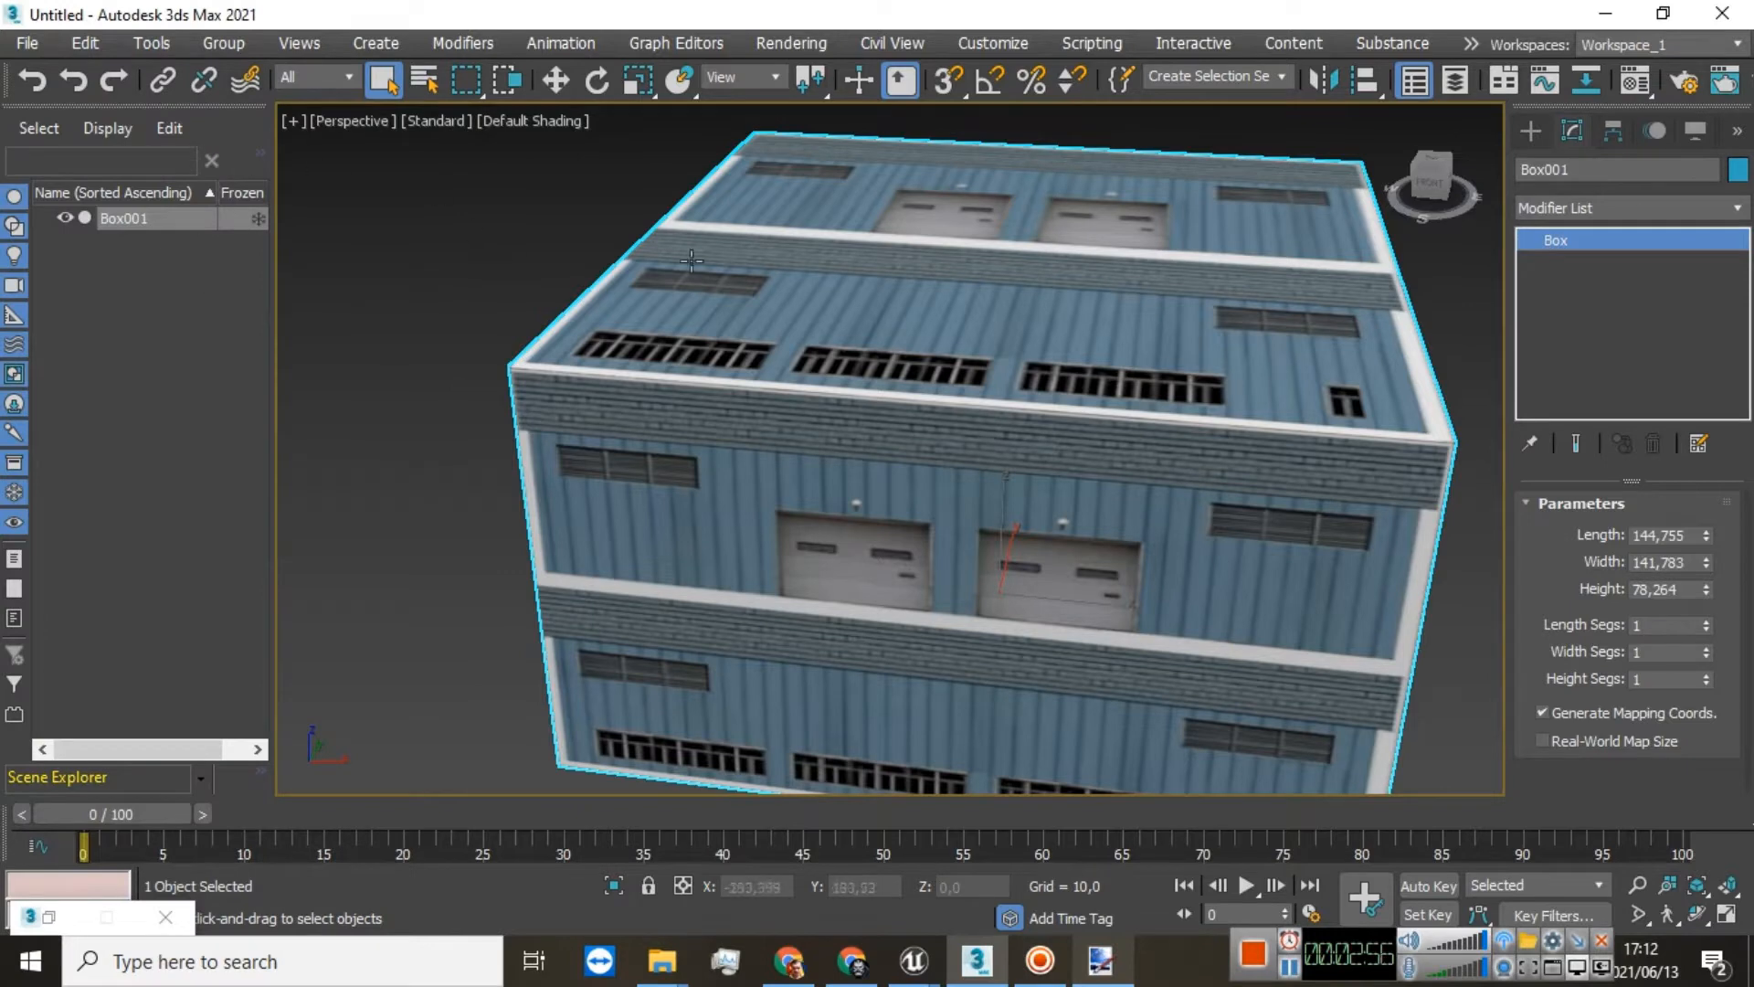
pyautogui.rightClick(1564, 239)
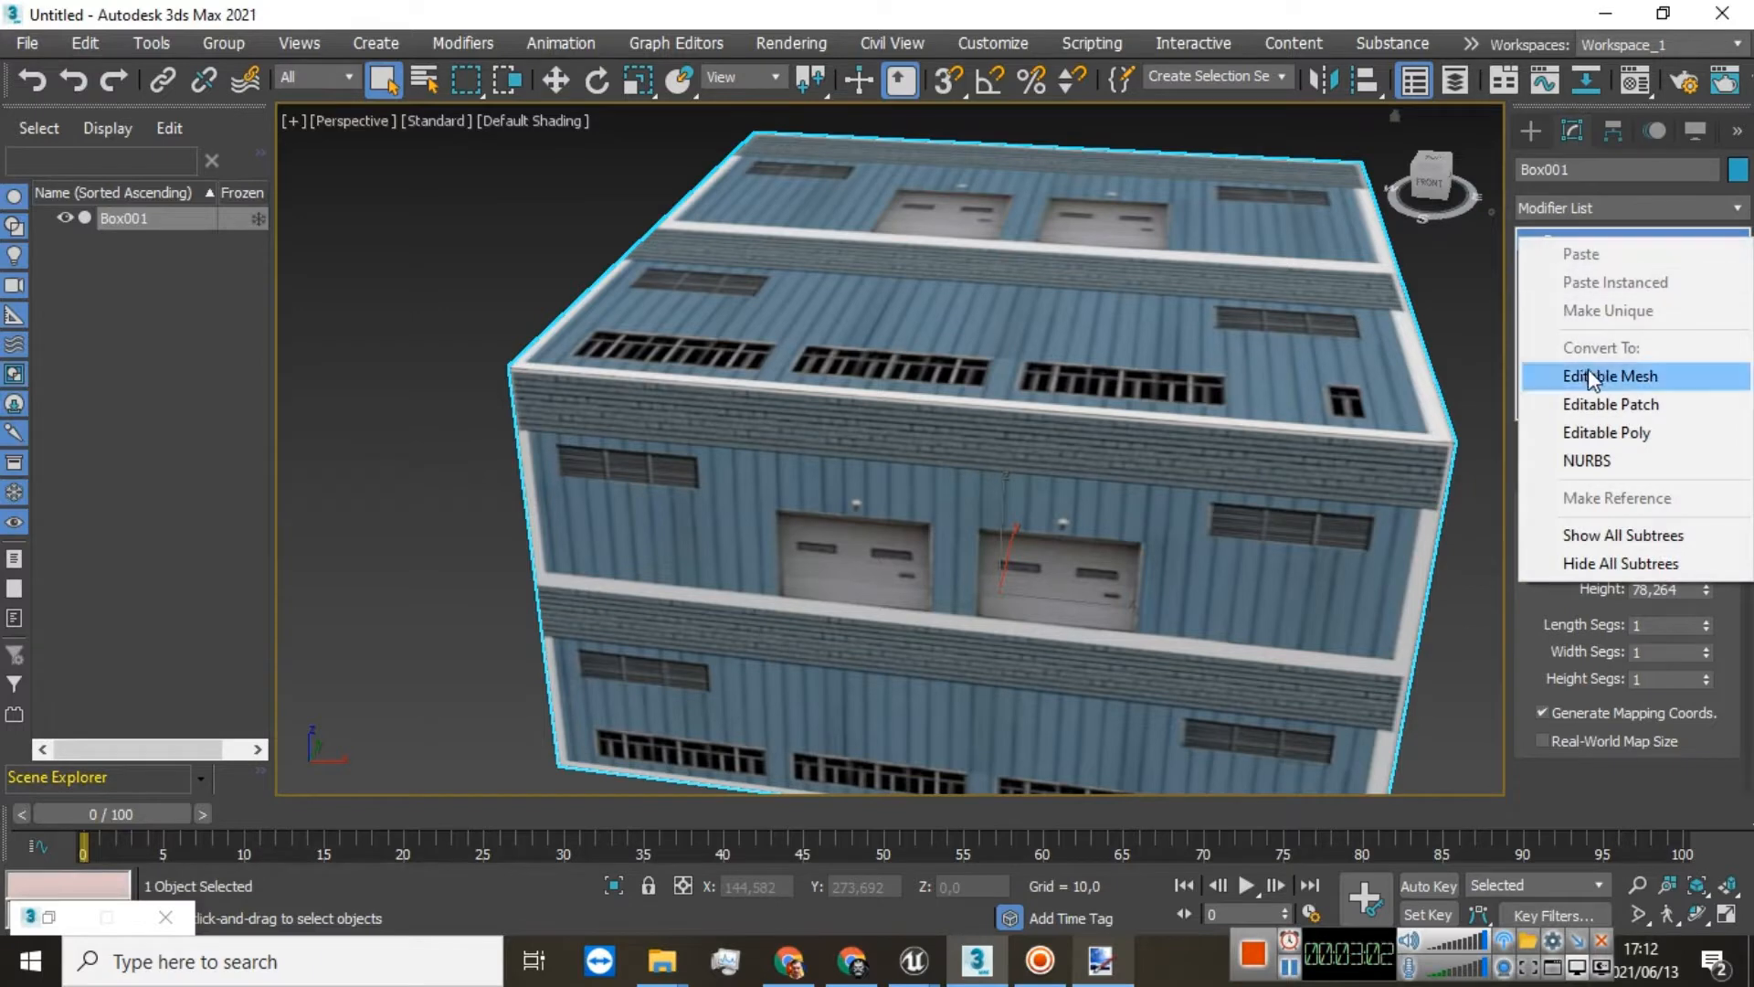
pyautogui.click(1591, 378)
# Step: Select the whole box at the Element level of the Editable Mesh, and return to the object level
pyautogui.click(1526, 239)
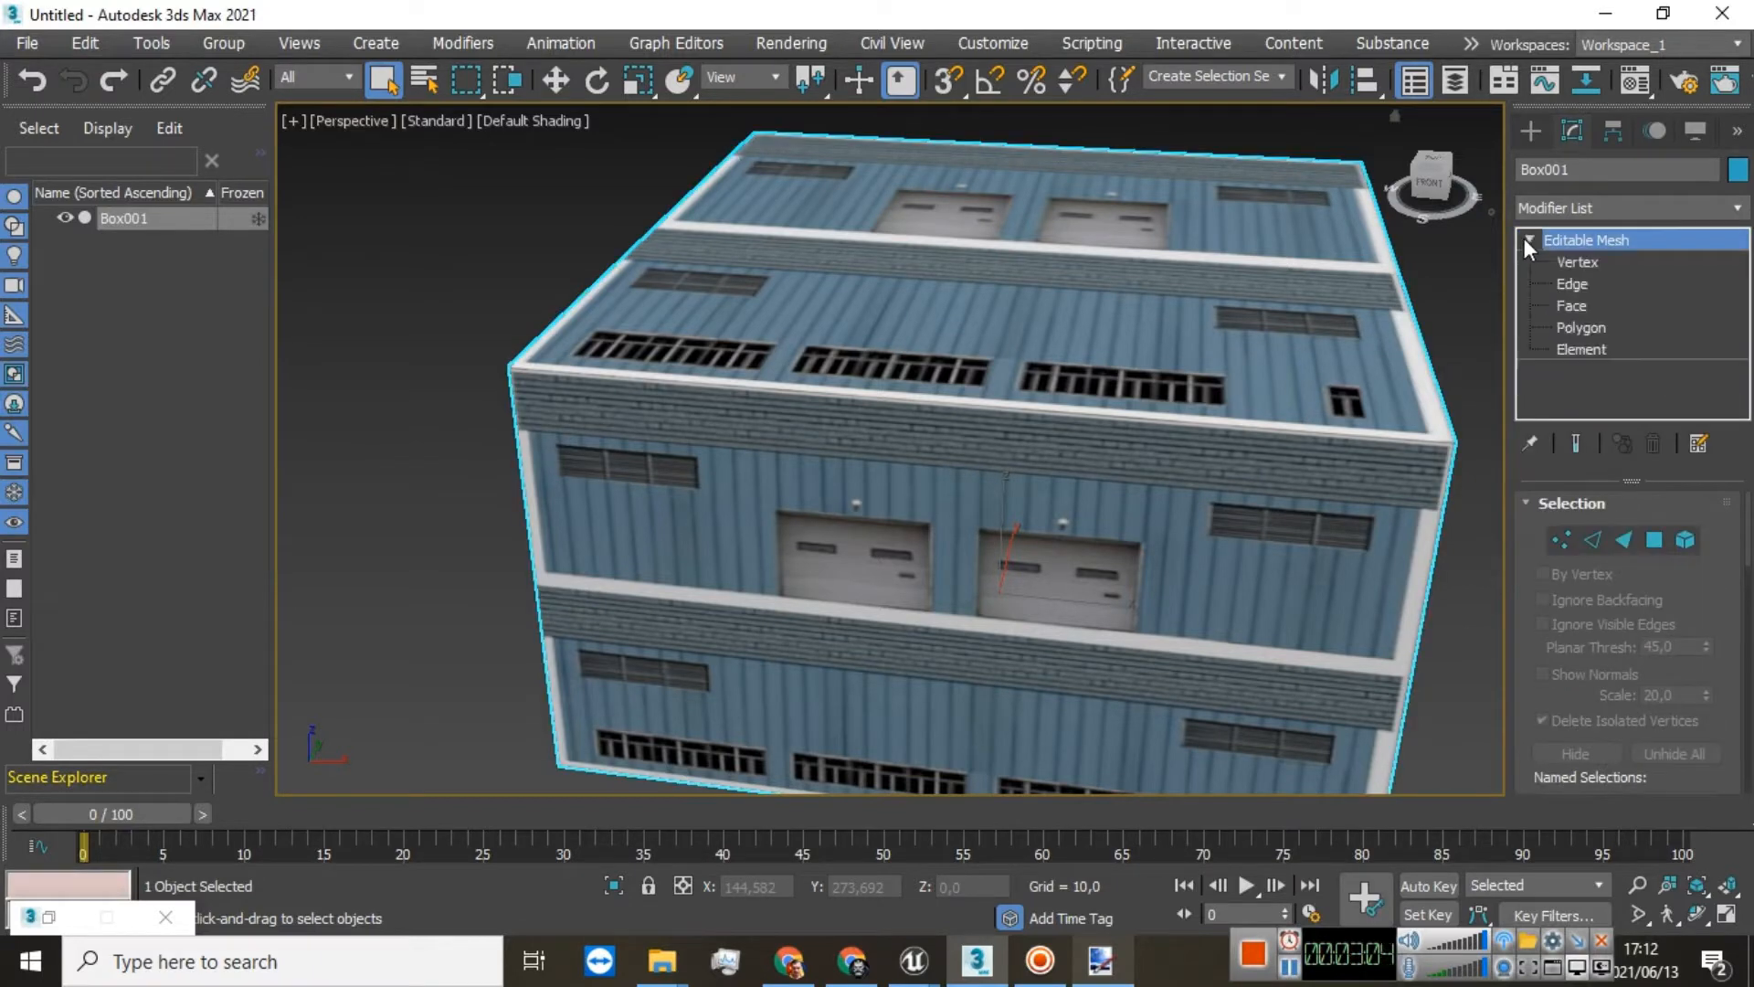
pyautogui.click(1592, 350)
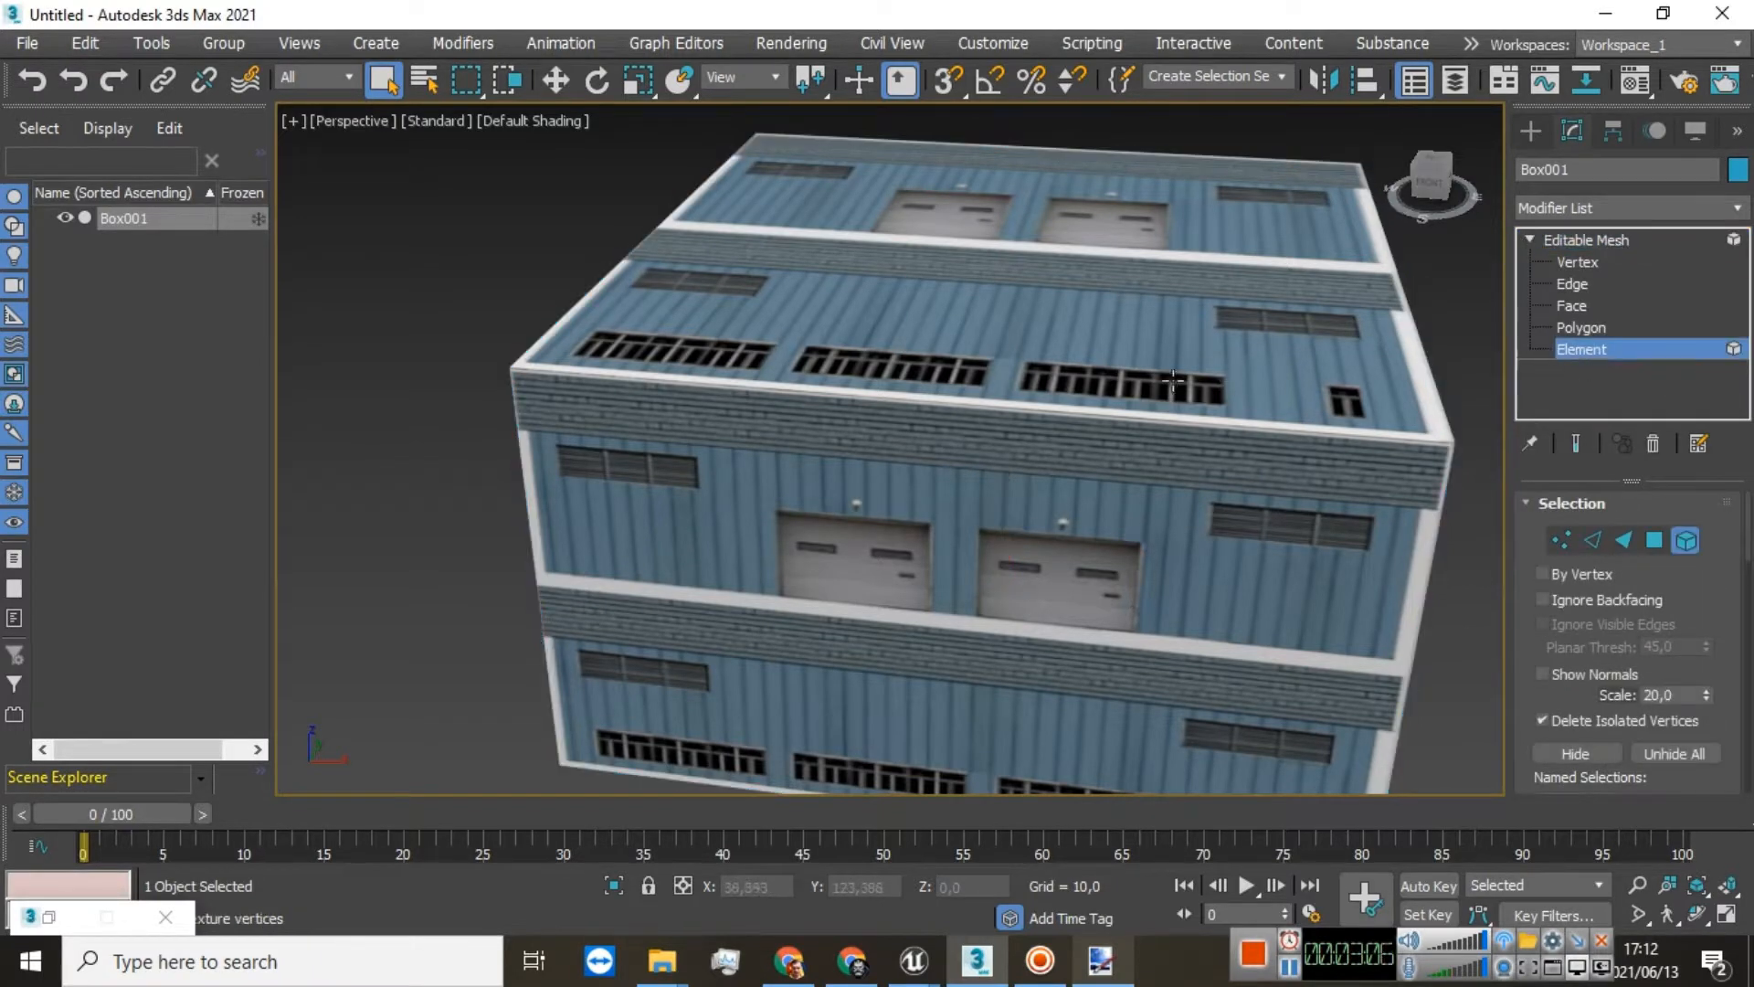
pyautogui.scroll(-4, 1164, 382)
pyautogui.scroll(3, 1165, 382)
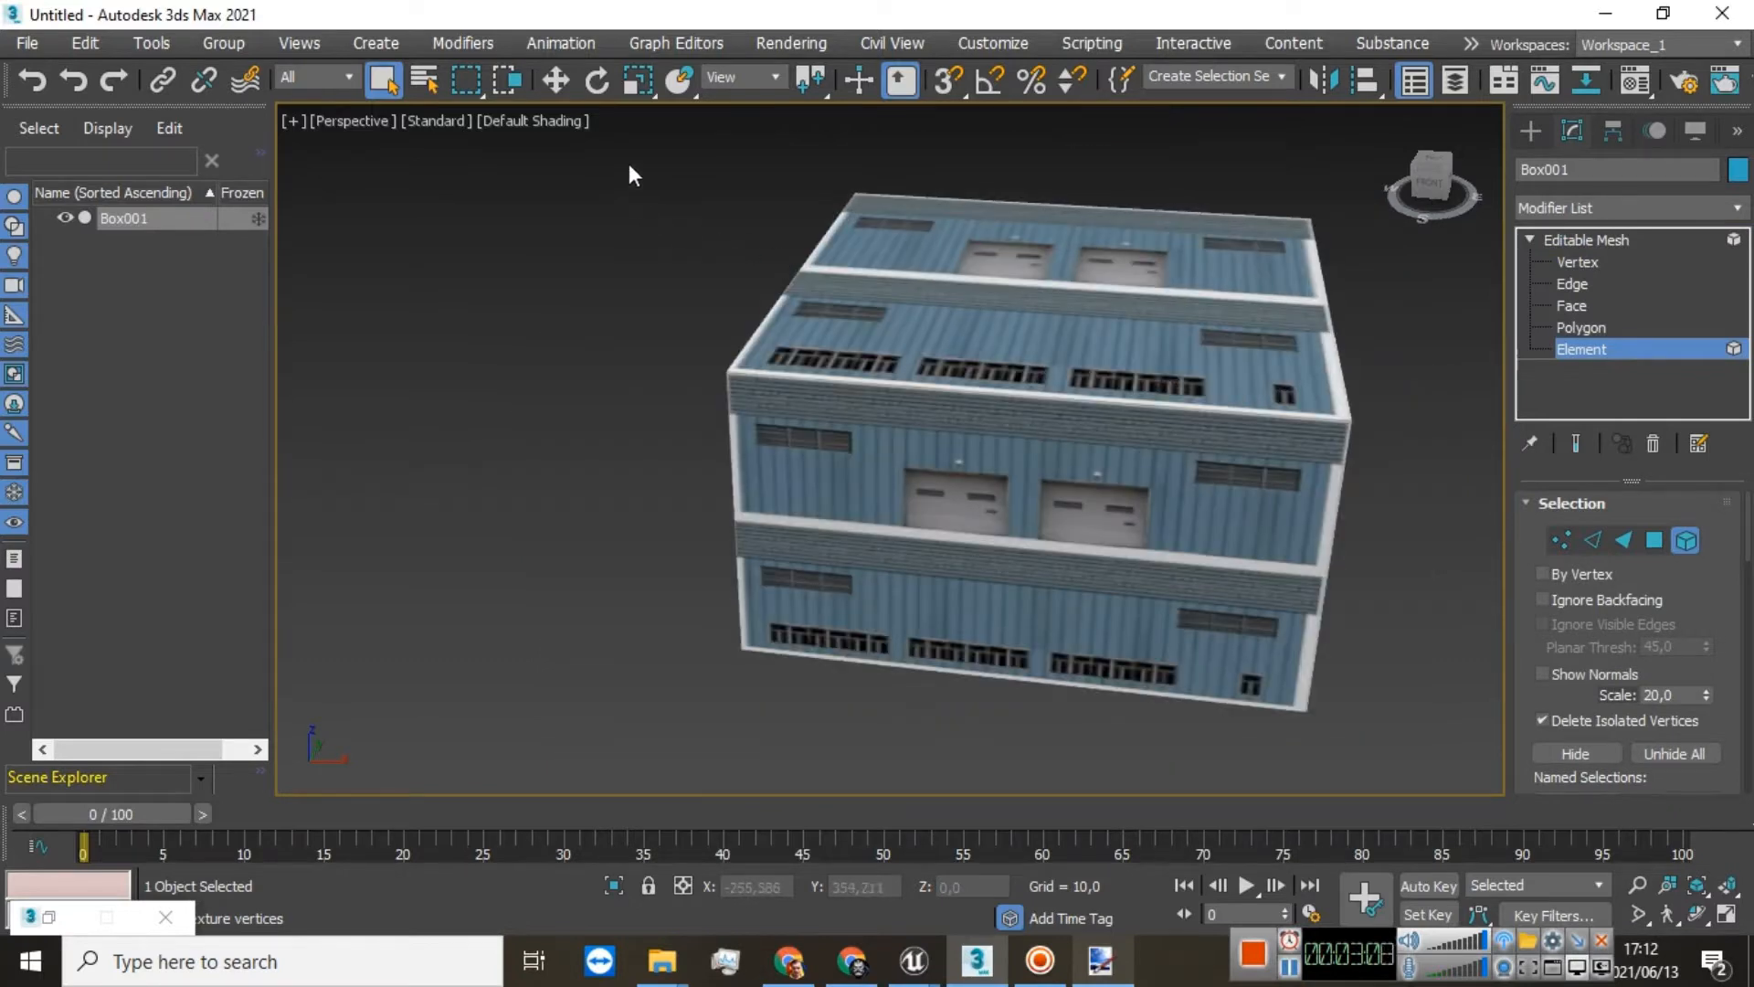
pyautogui.moveTo(1122, 498); pyautogui.dragTo(1124, 501)
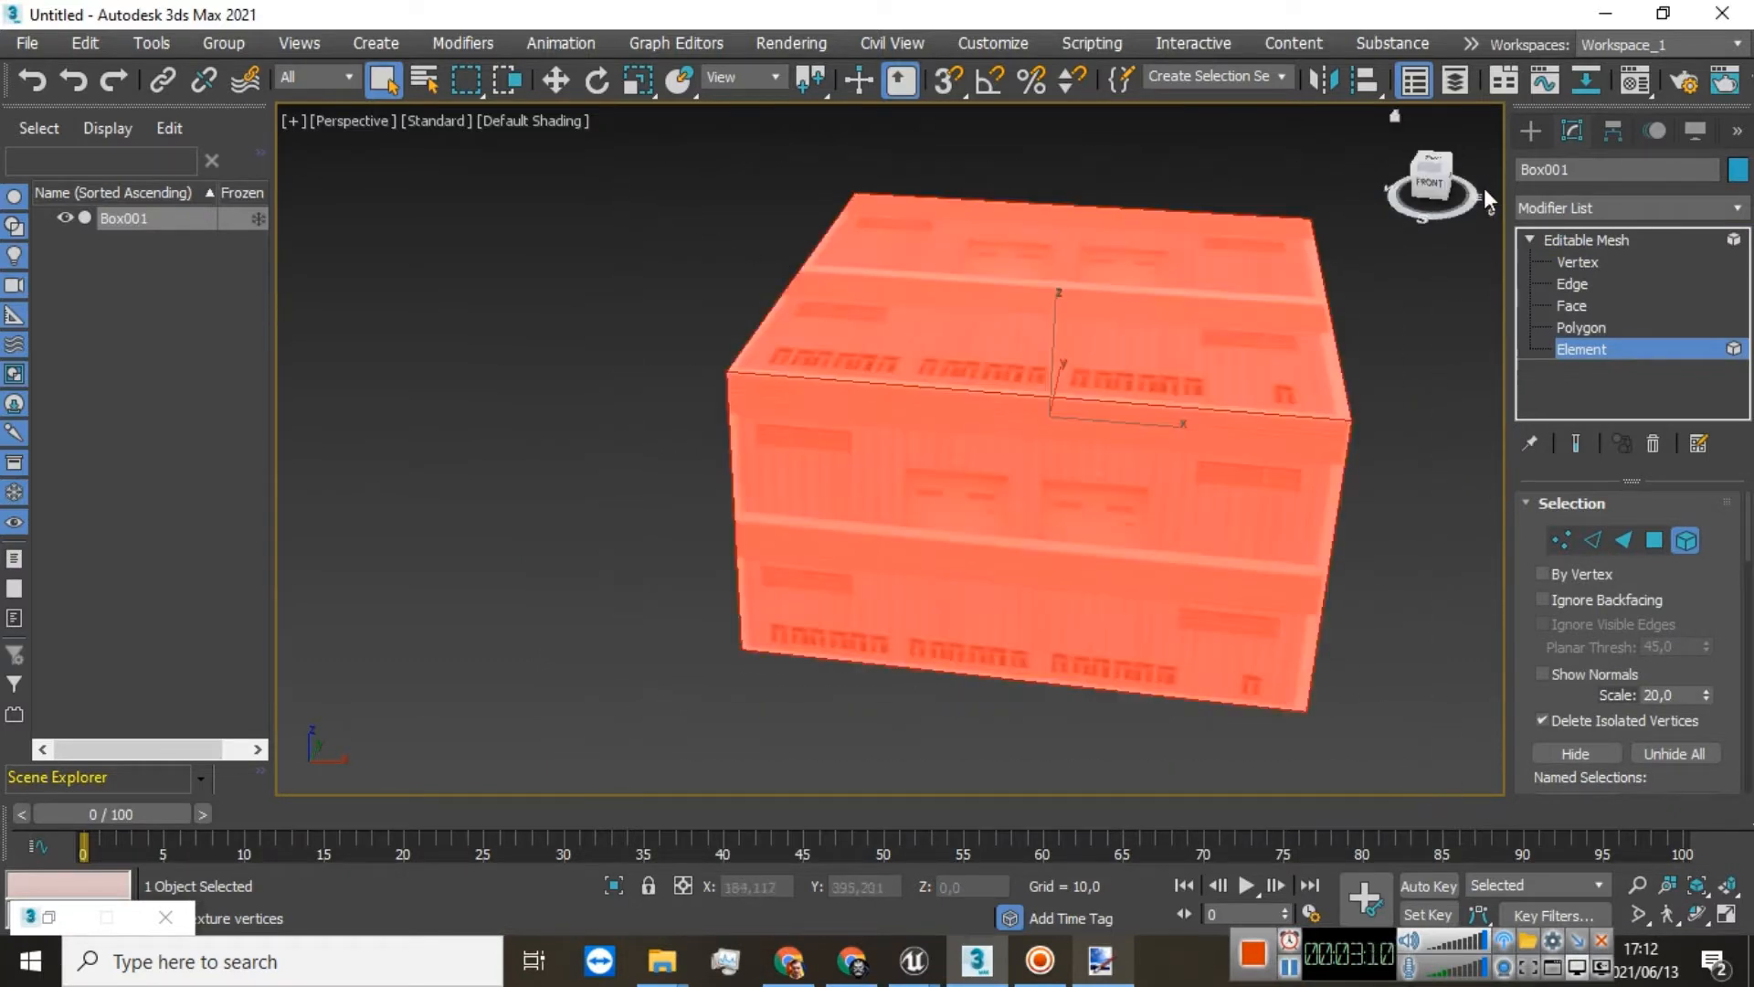
pyautogui.moveTo(1432, 177)
pyautogui.mouseDown()
pyautogui.moveTo(1396, 146)
pyautogui.moveTo(1419, 163)
pyautogui.mouseUp()
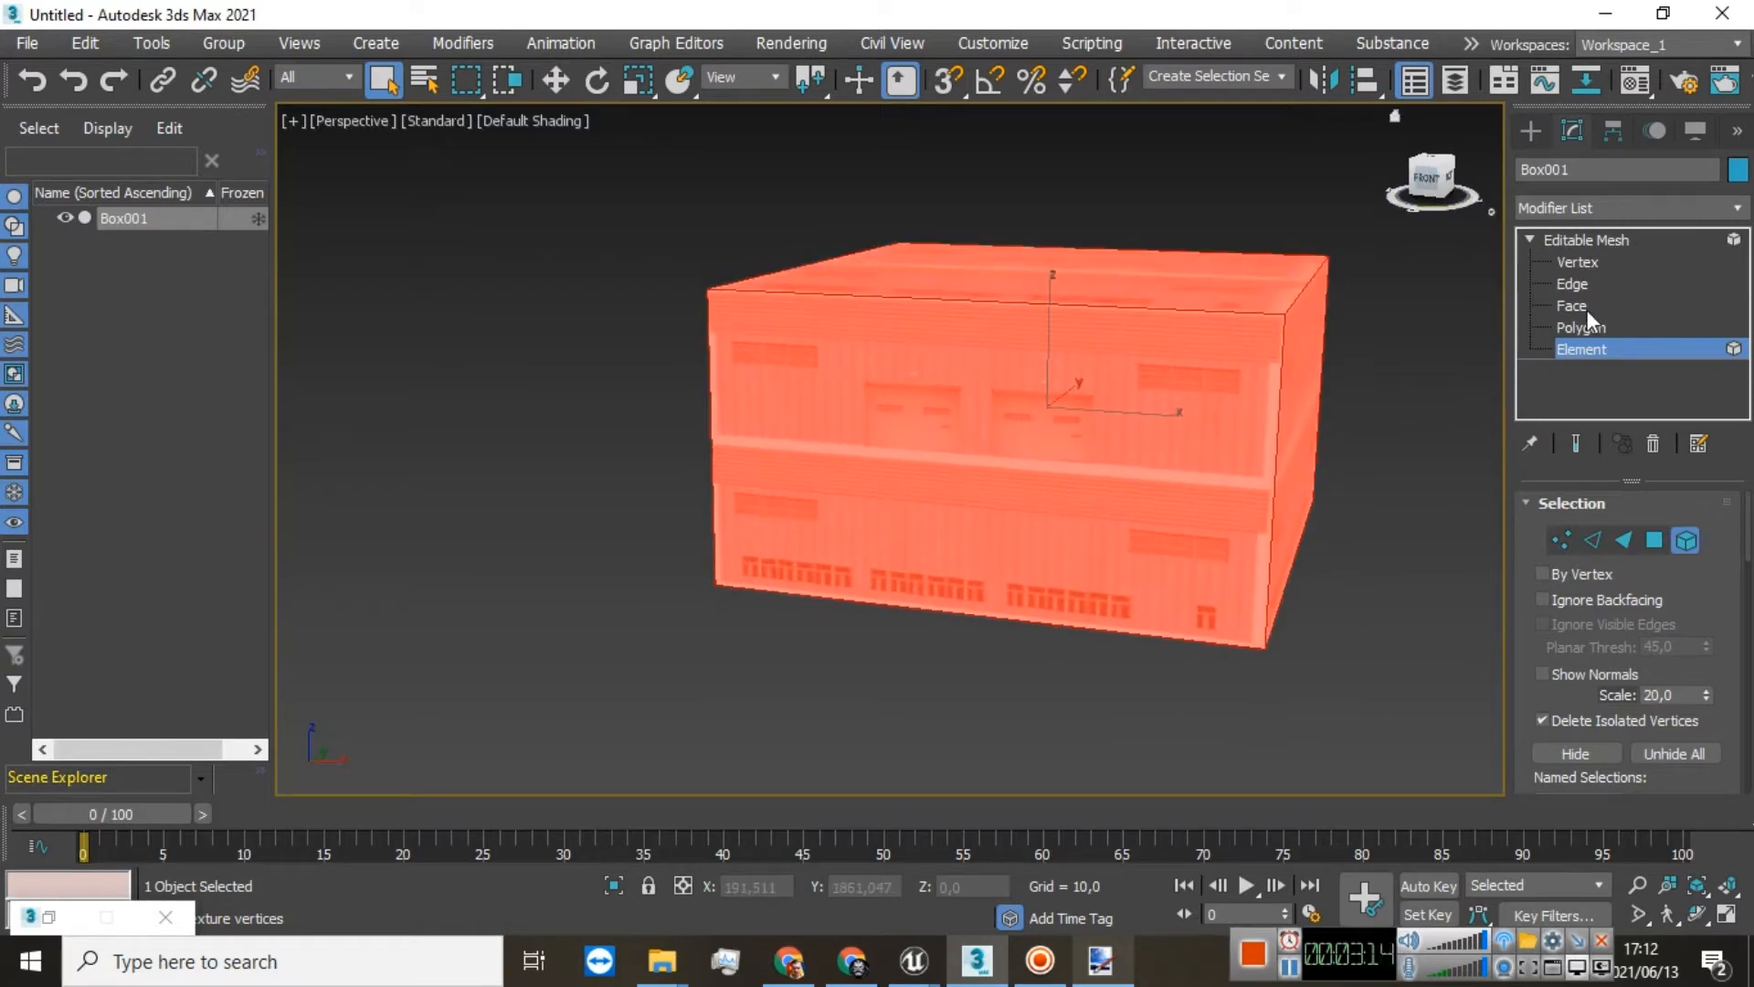
pyautogui.click(1586, 240)
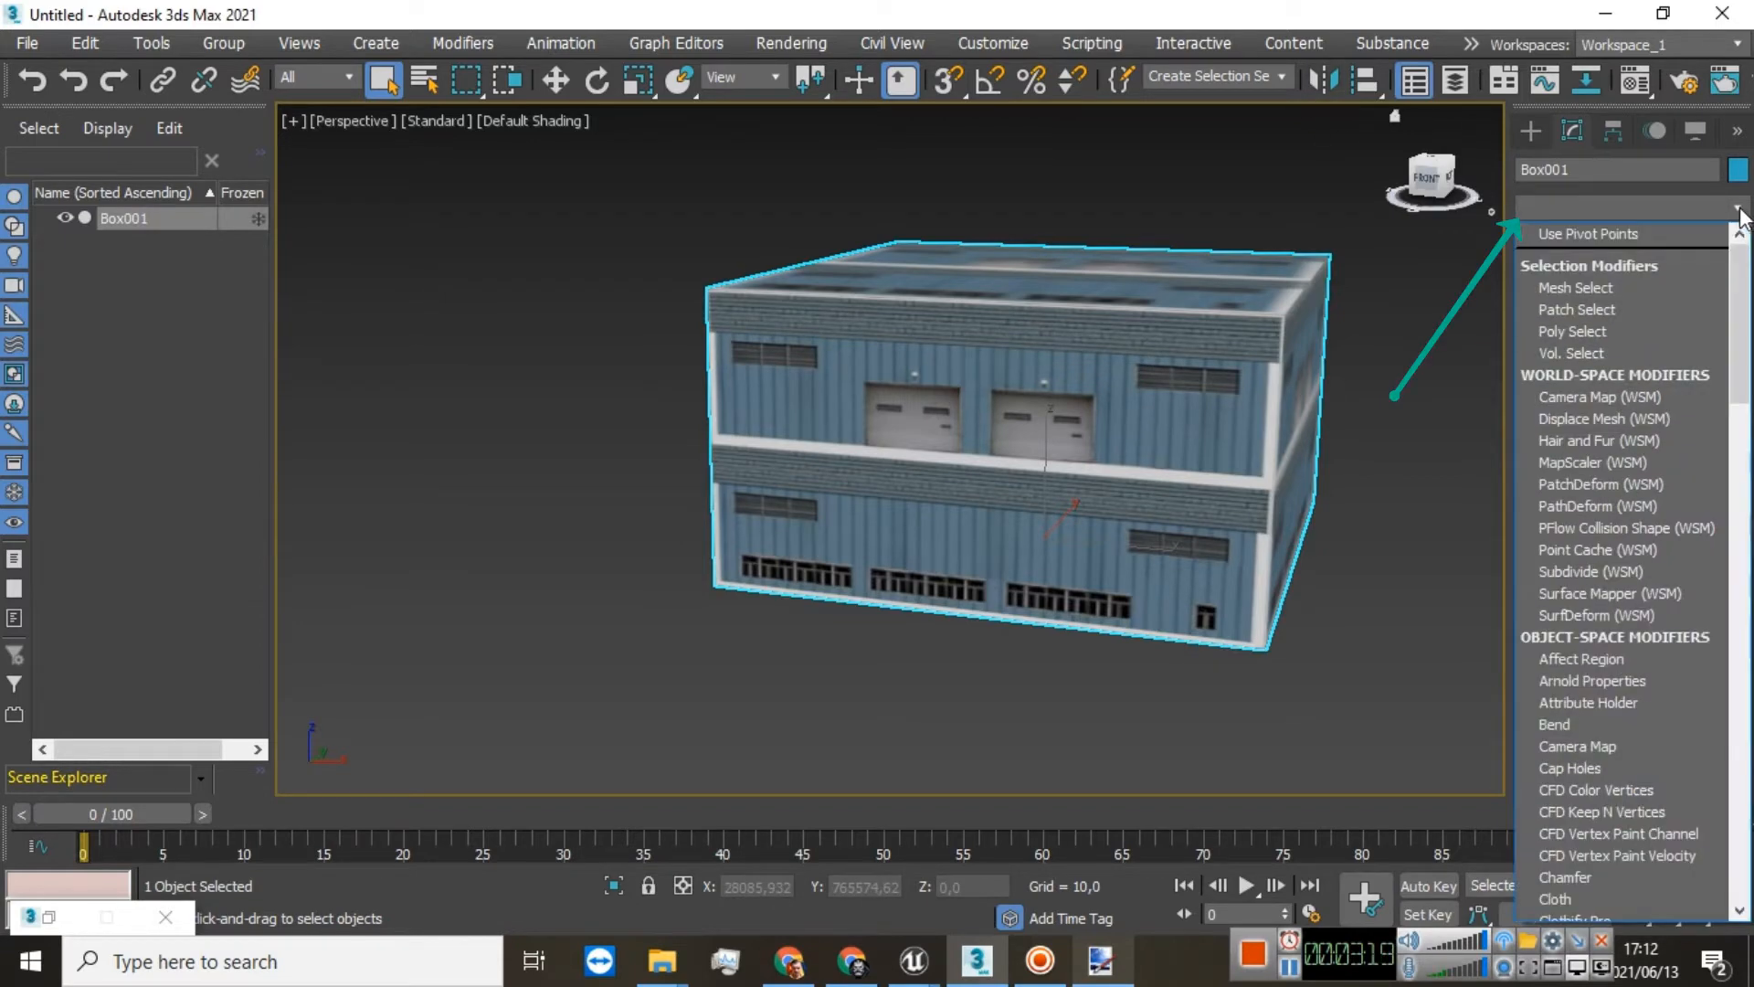
# Step: Add a UVW Map modifier on top of the box's Editable Mesh
pyautogui.moveTo(1742, 321); pyautogui.dragTo(1742, 827)
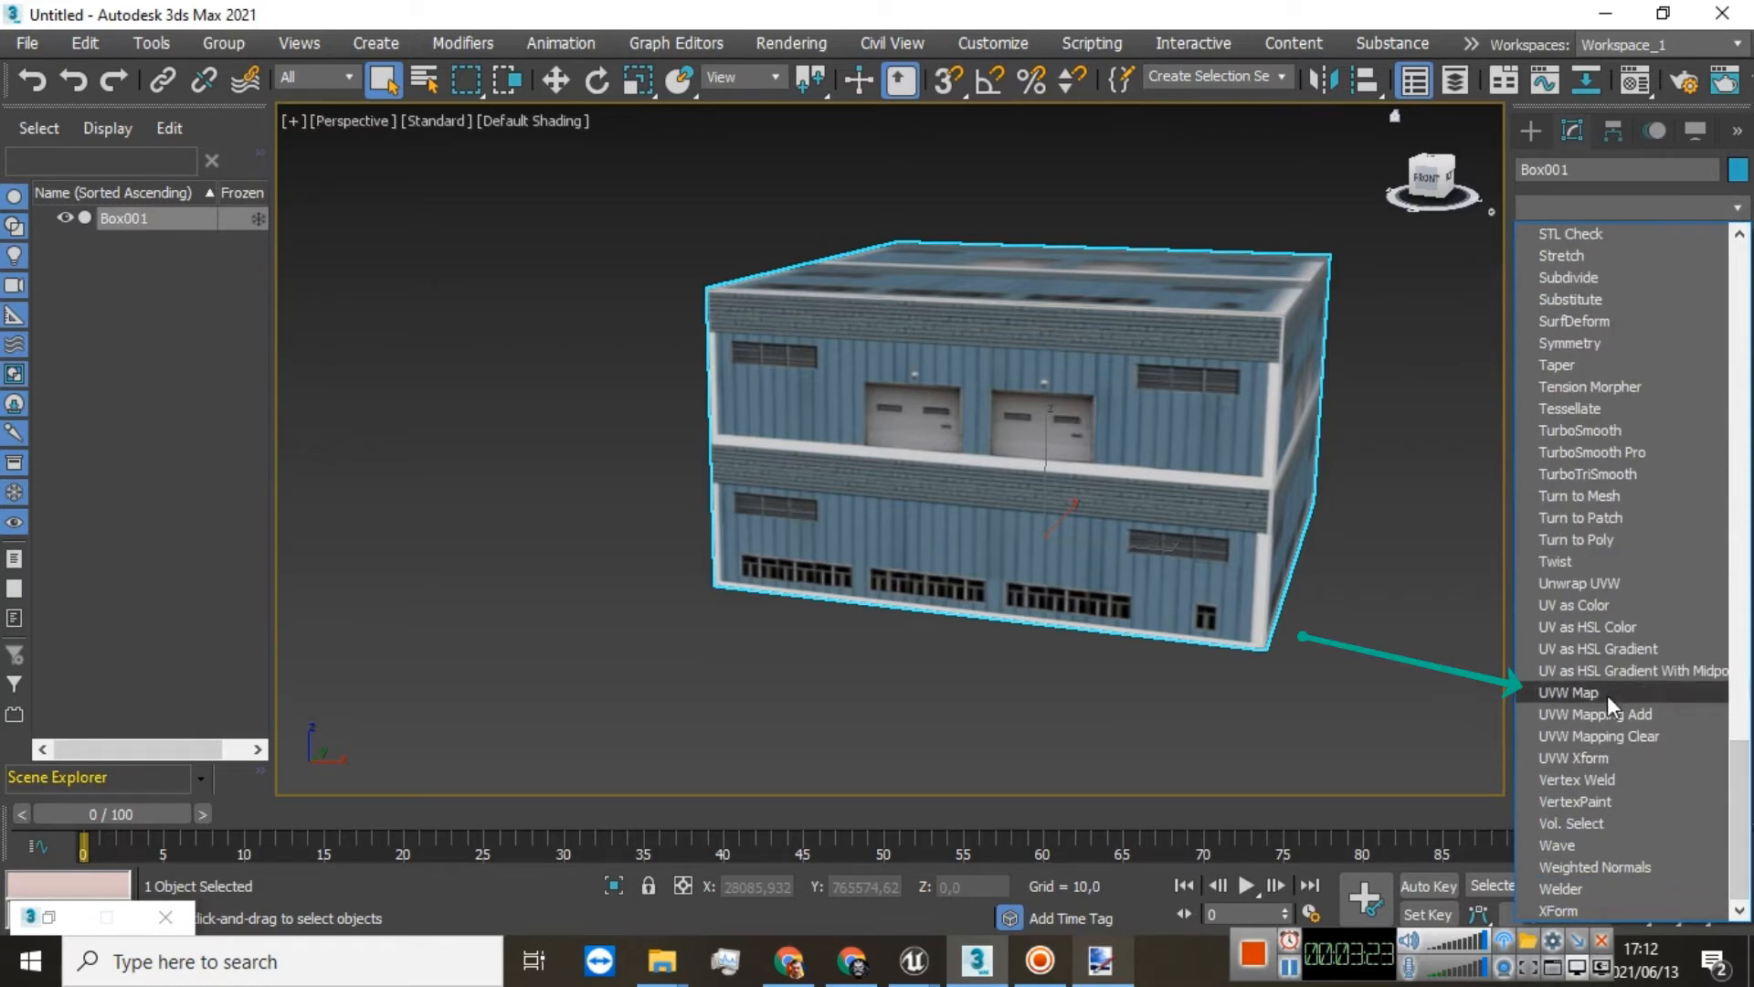
pyautogui.click(1568, 692)
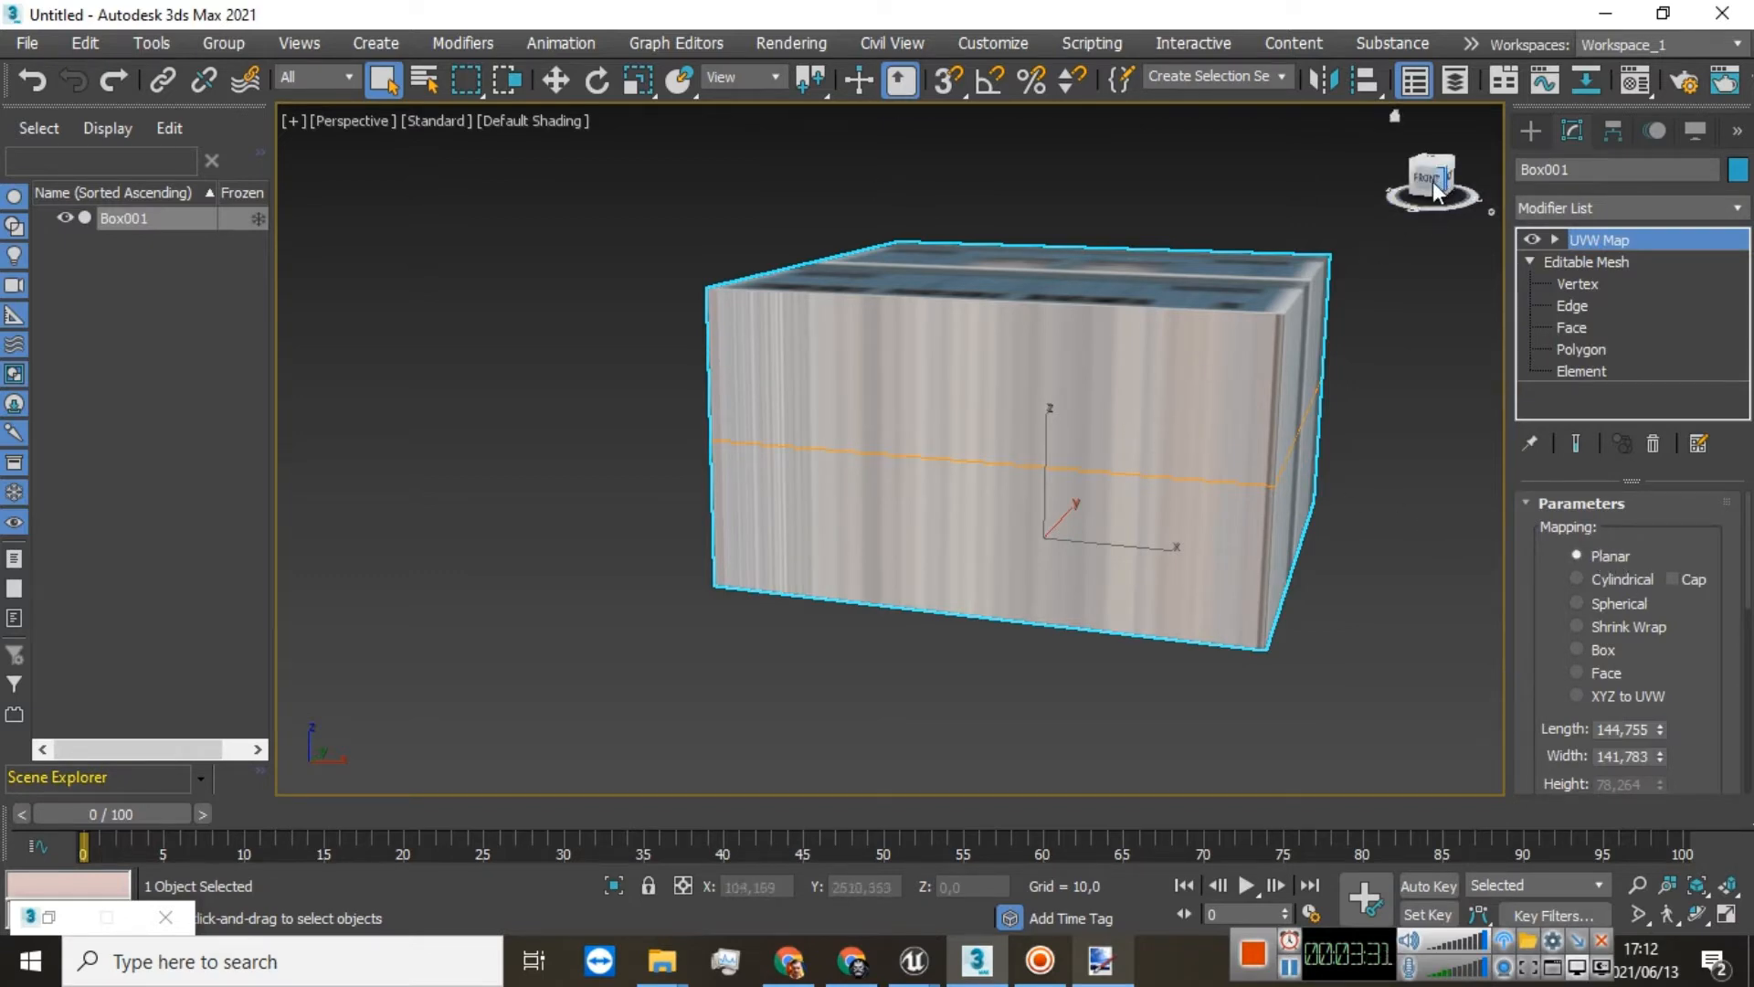
pyautogui.moveTo(1432, 181); pyautogui.dragTo(1405, 205)
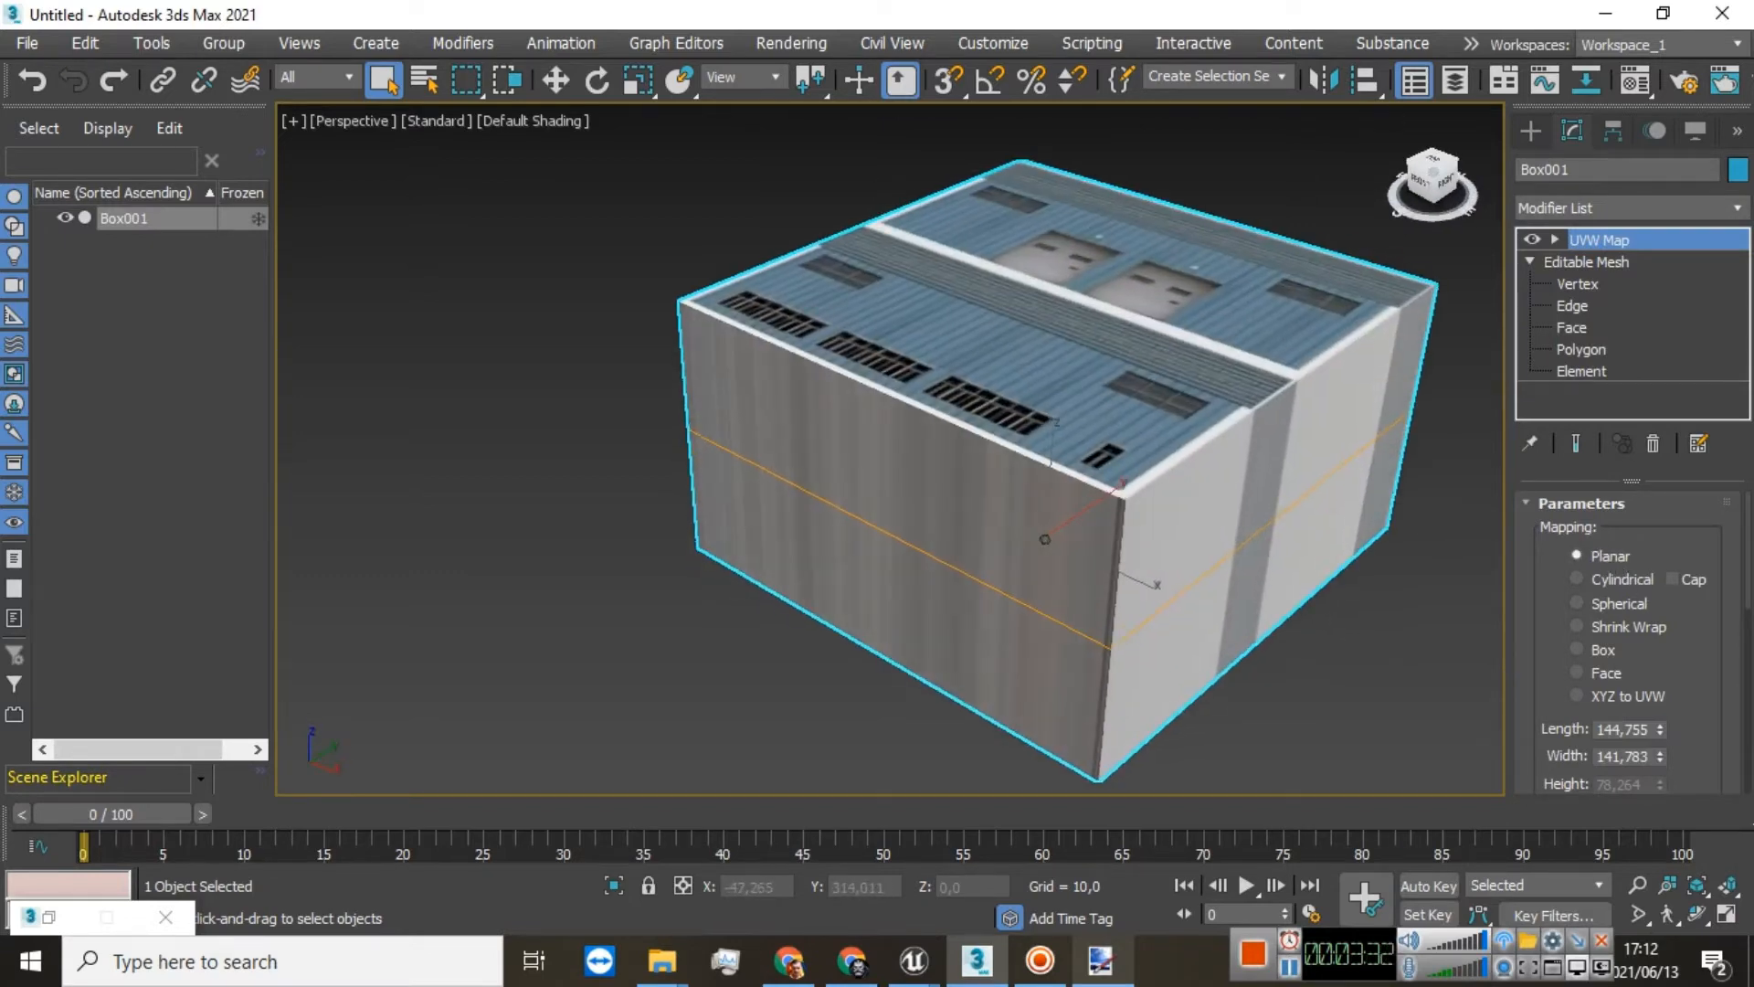
# Step: Try rotating the whole box about its X axis, and undo the rotation
pyautogui.click(599, 84)
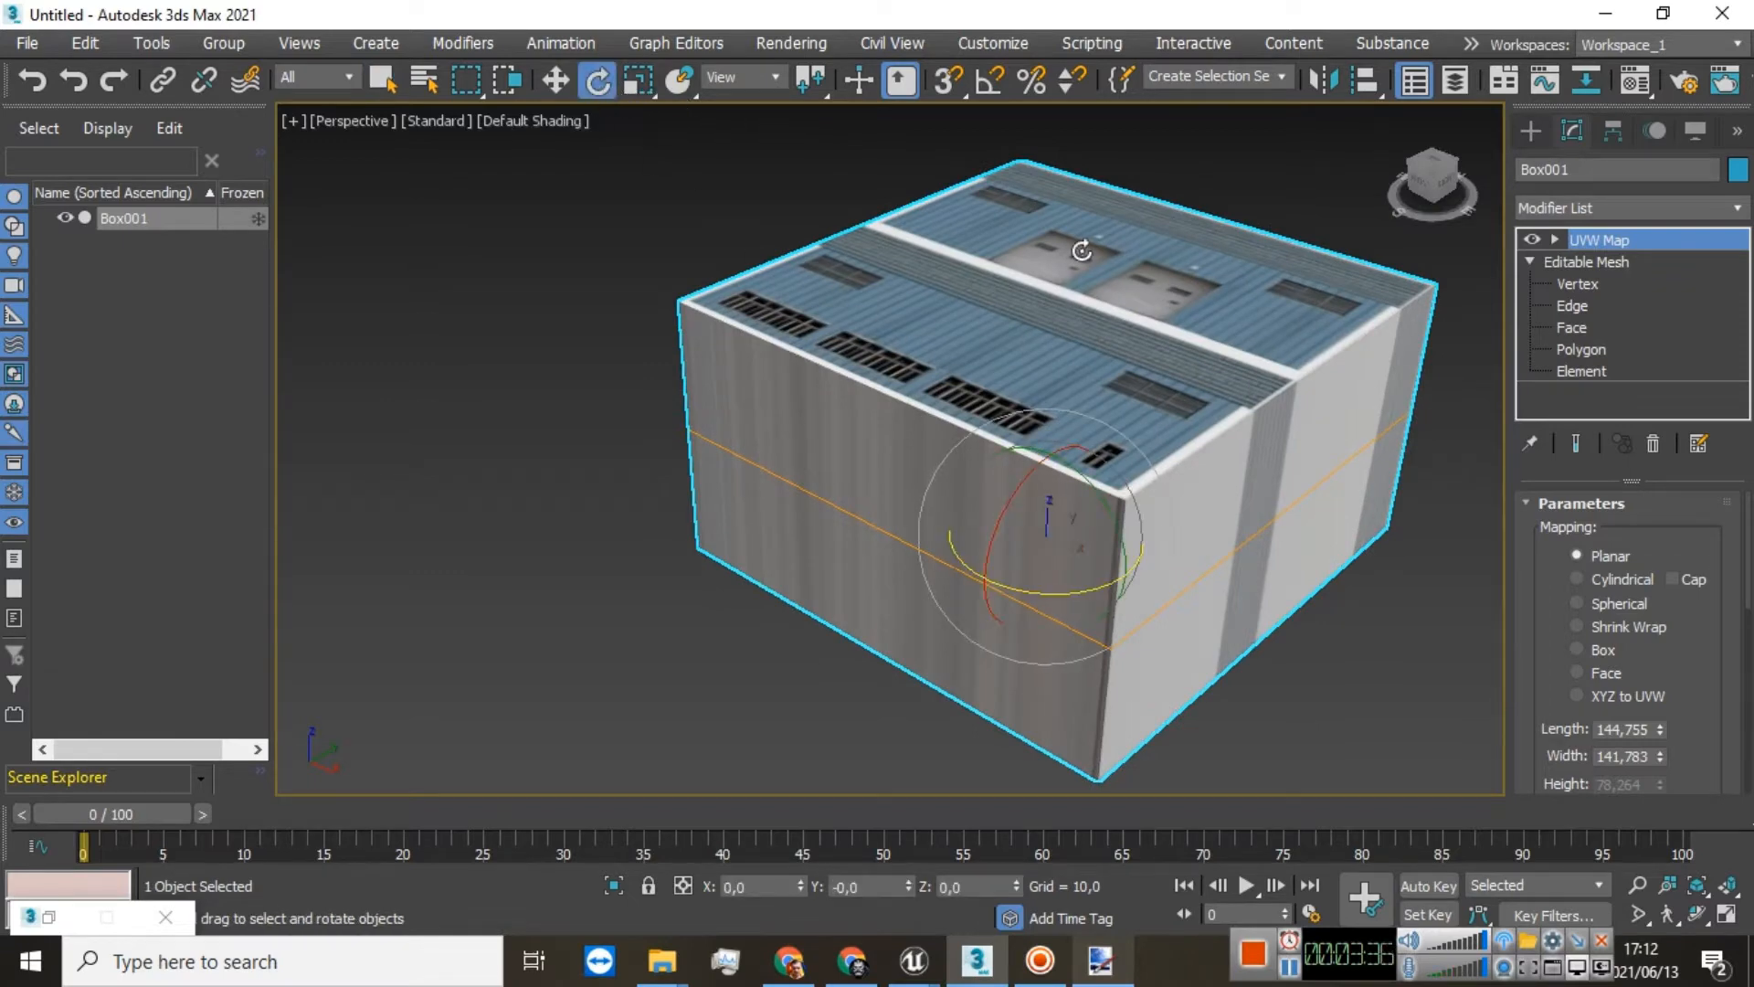
pyautogui.moveTo(1041, 463); pyautogui.dragTo(1028, 508)
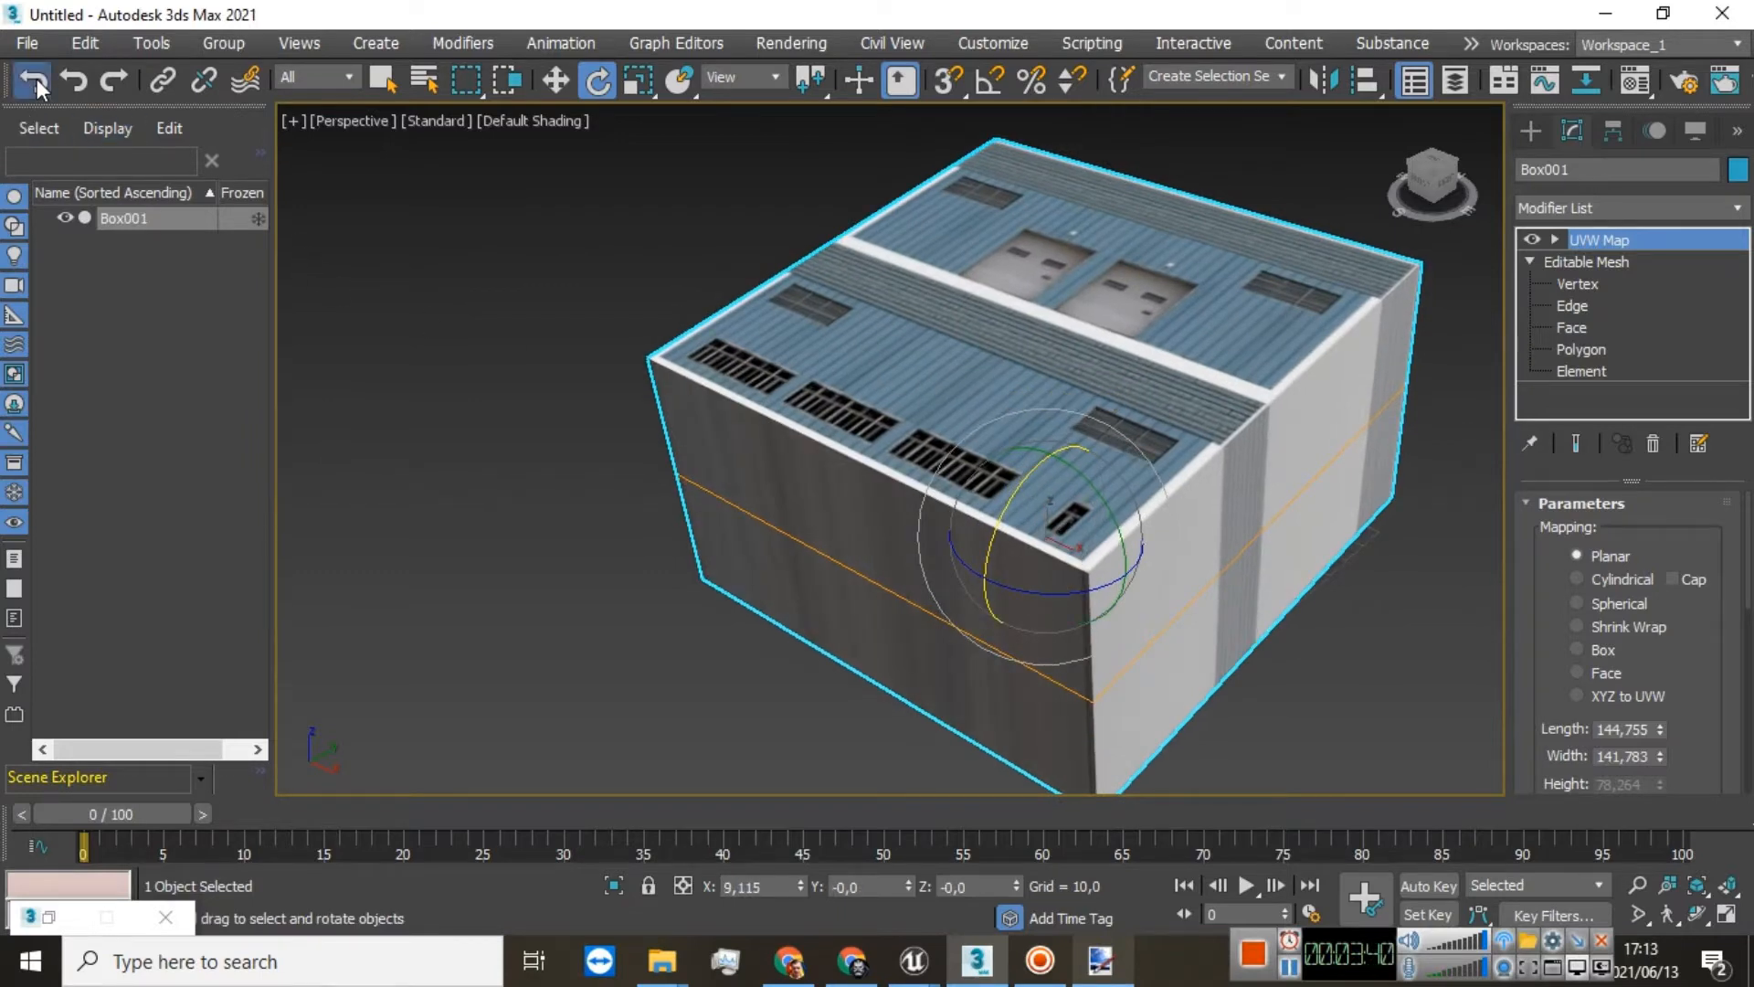
pyautogui.click(33, 80)
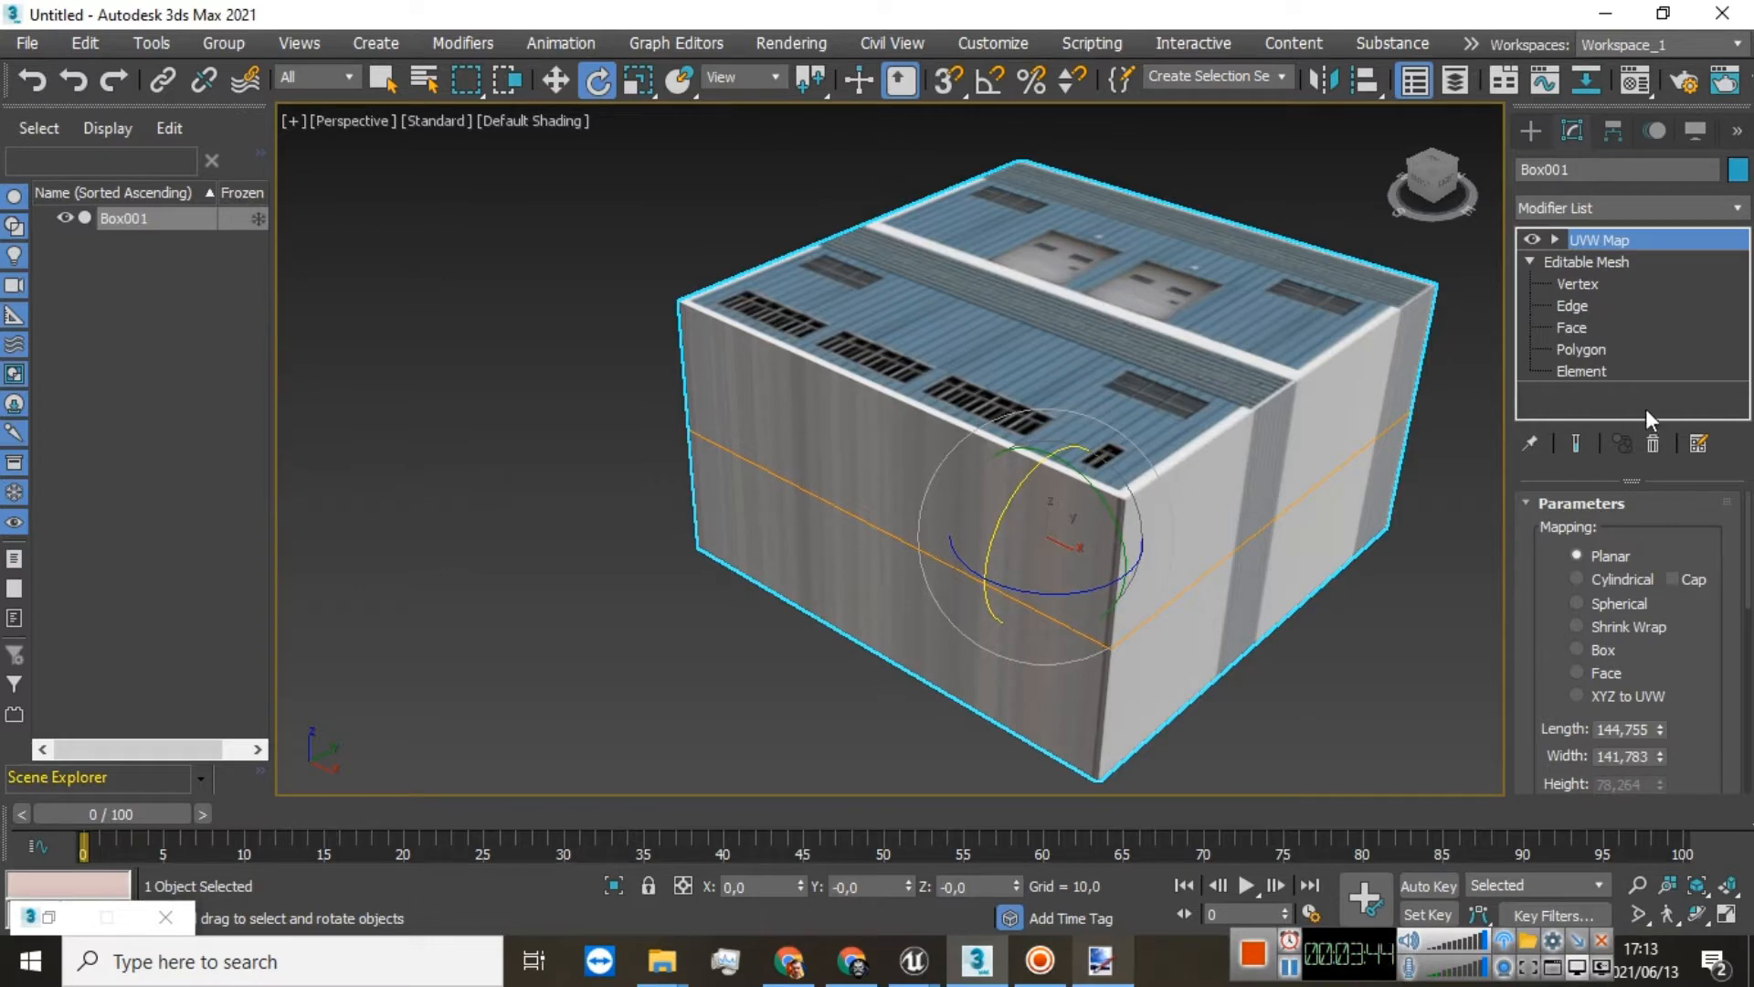
# Step: Try rotating the UVW Map gizmo about its X and Z axes, and undo both rotations
pyautogui.click(1557, 238)
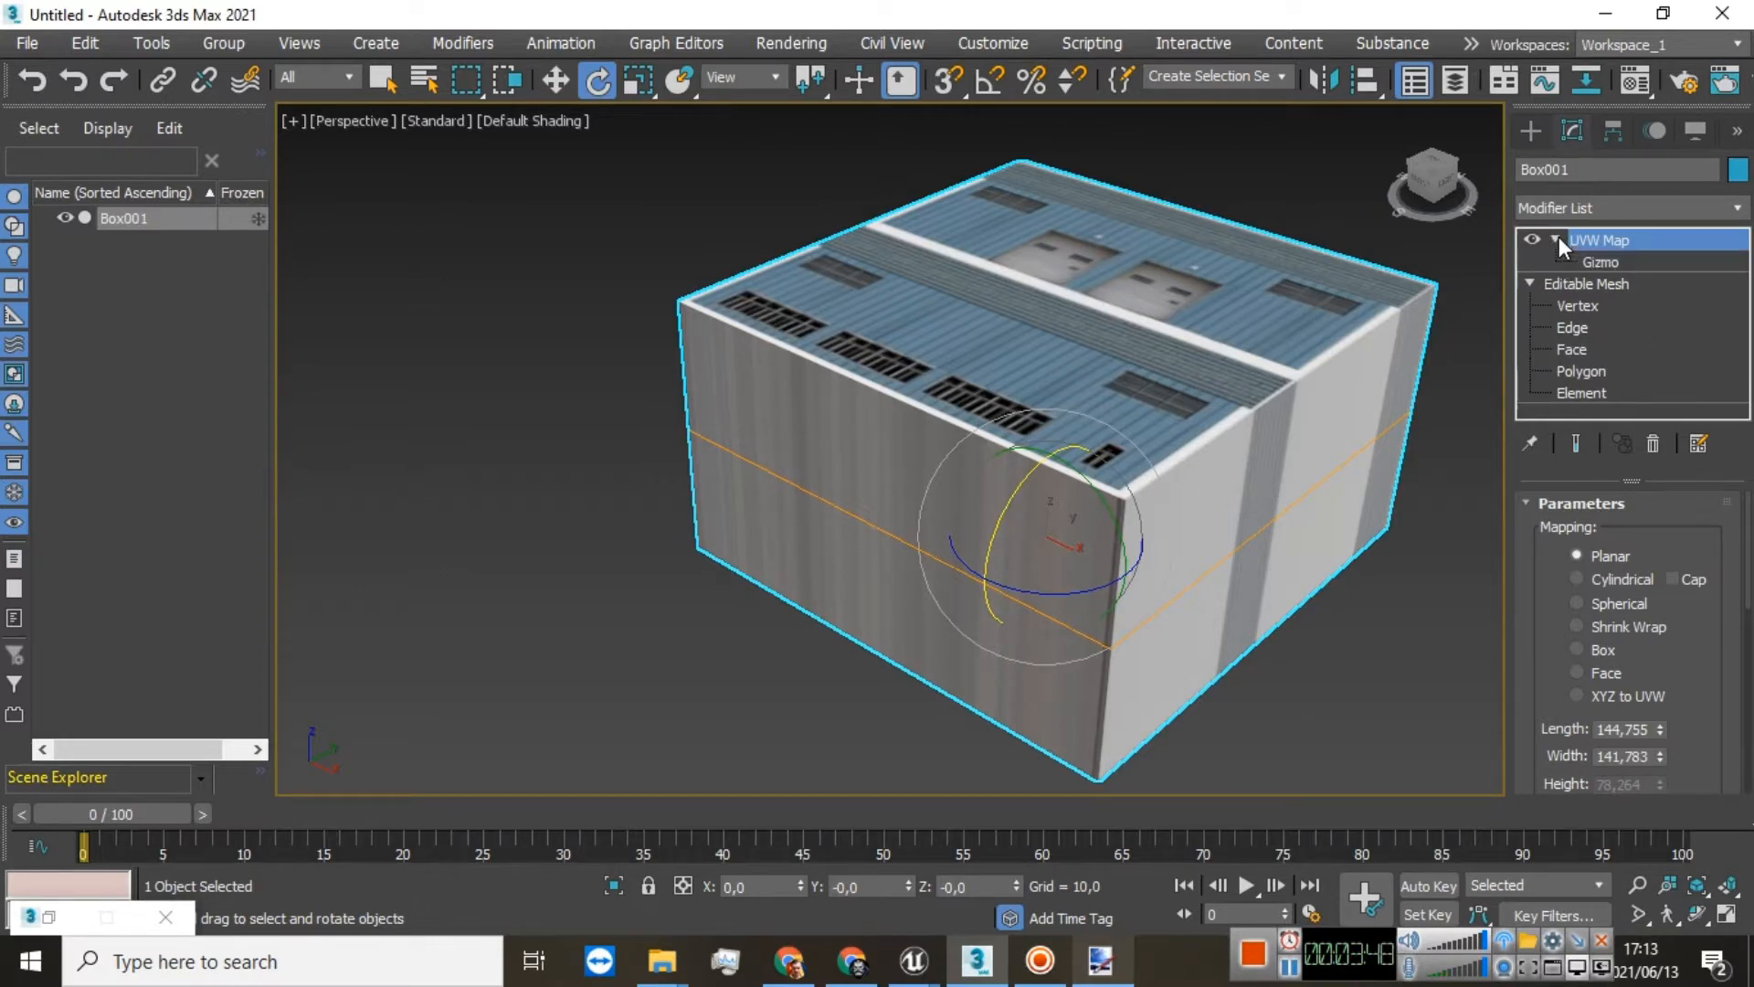
pyautogui.click(1593, 261)
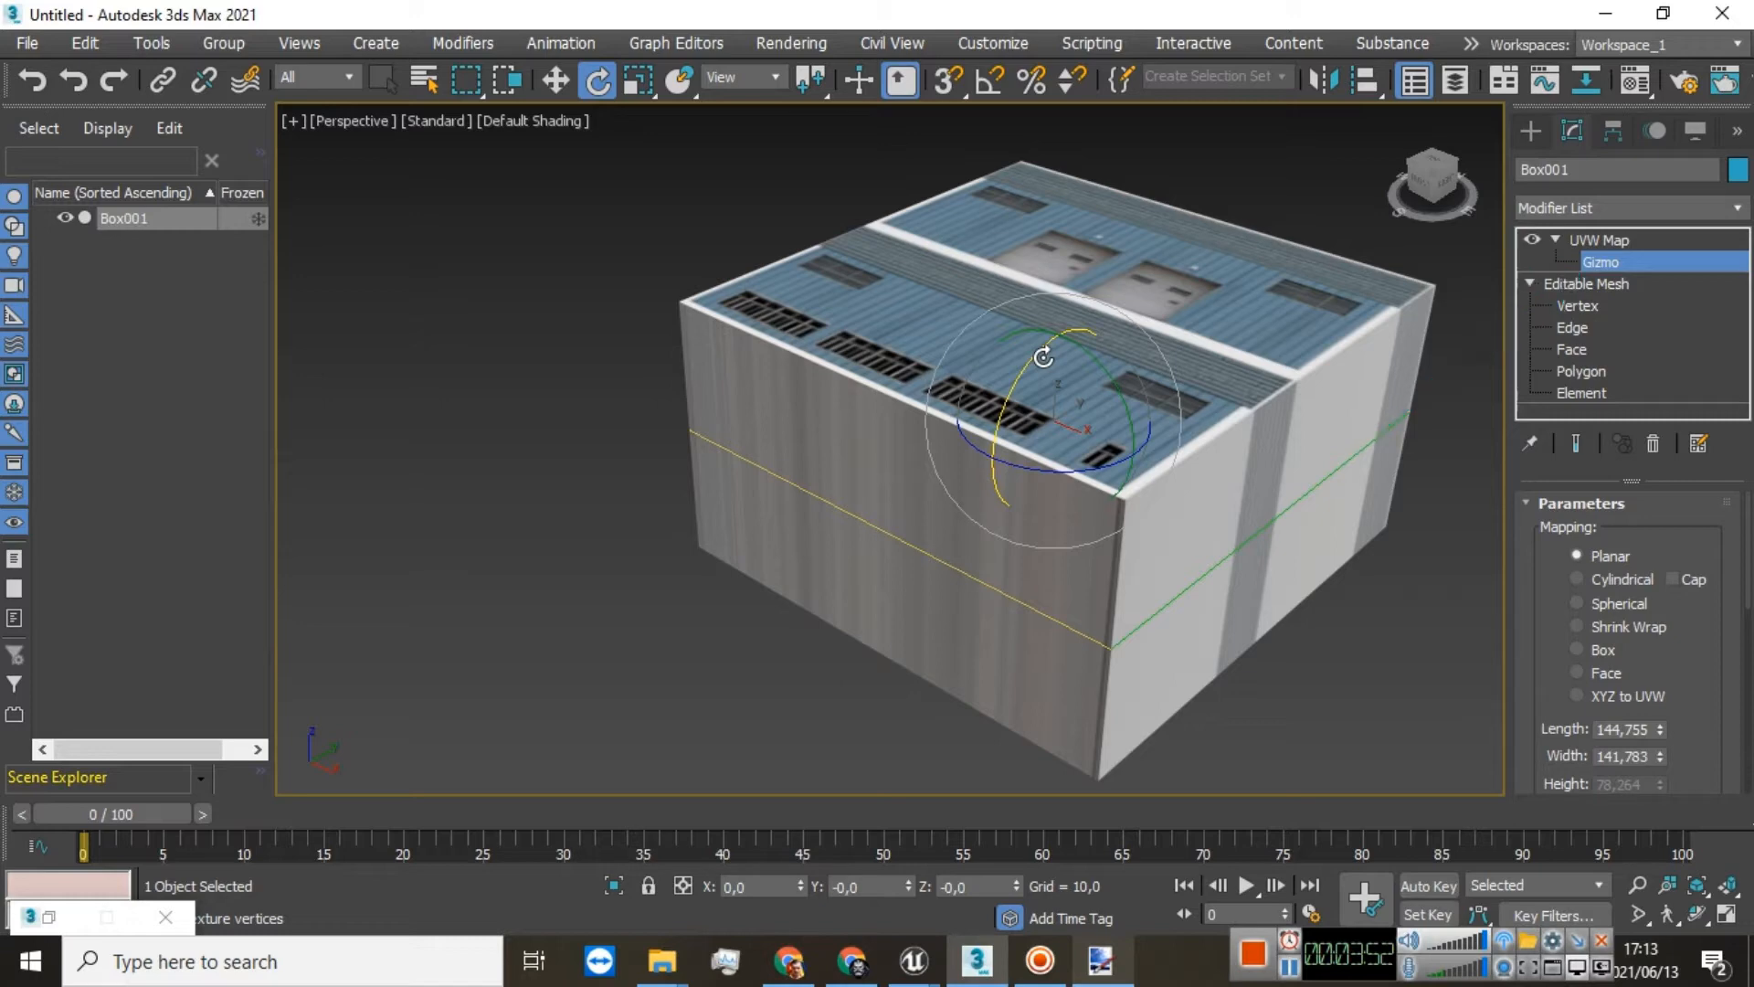
pyautogui.moveTo(1045, 357); pyautogui.dragTo(1065, 454)
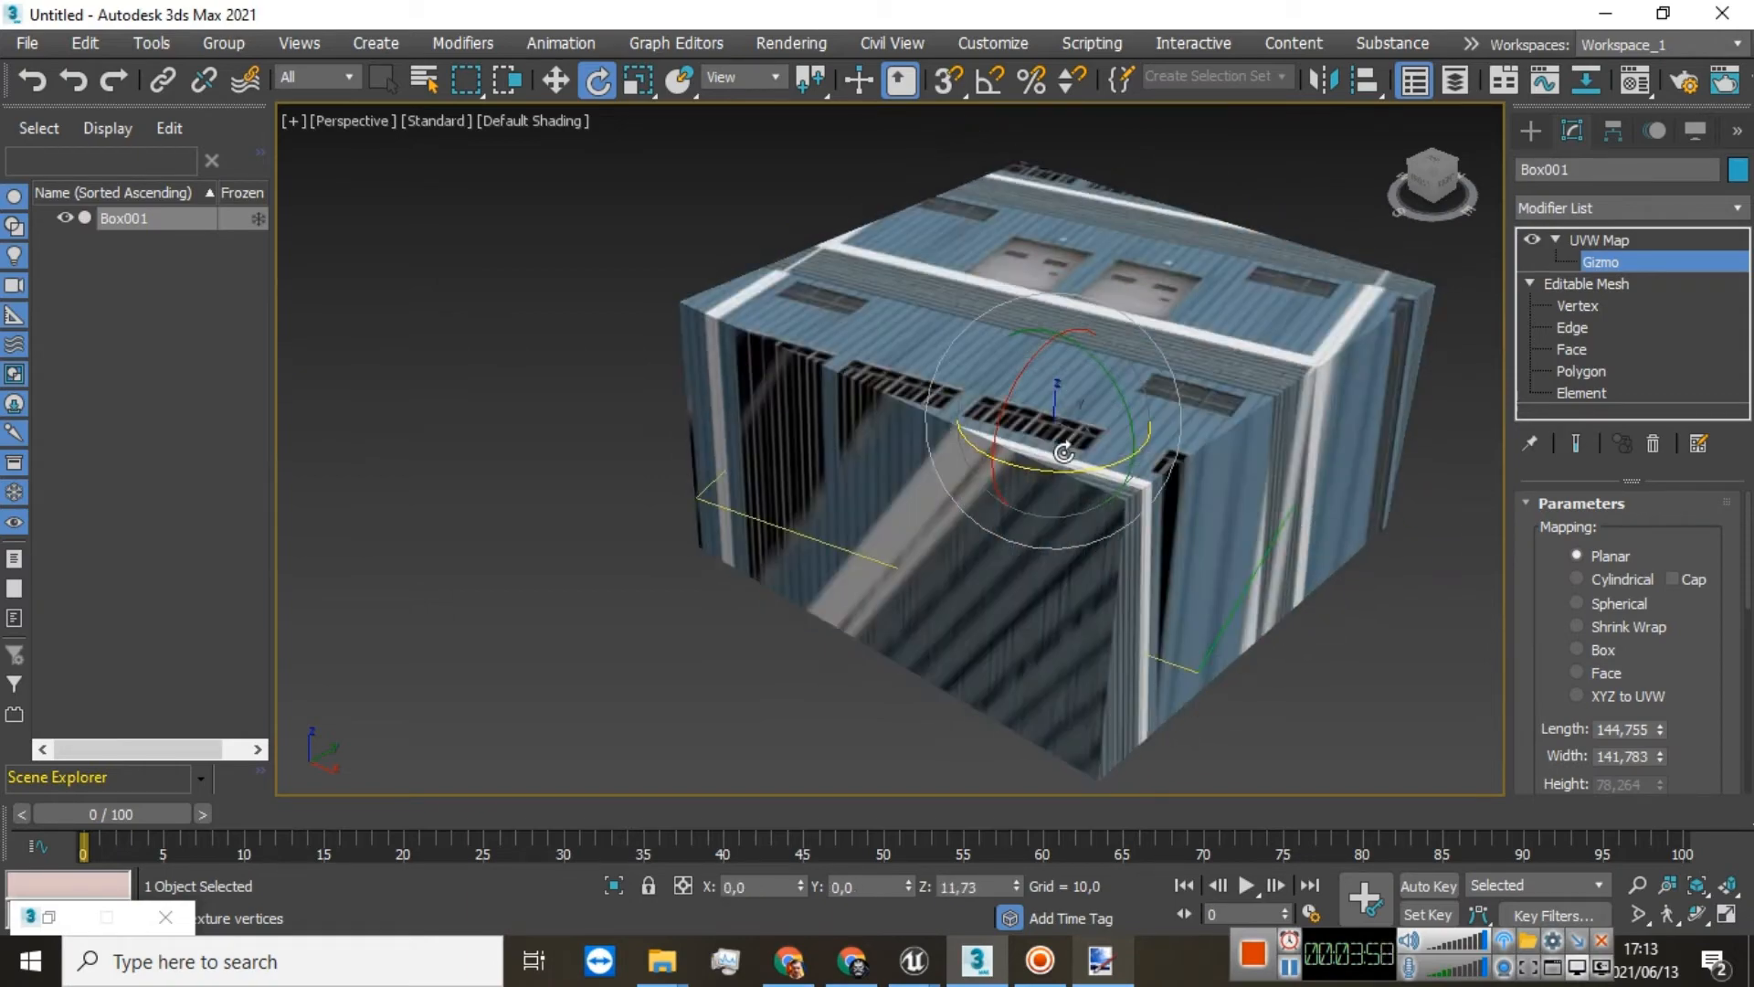
pyautogui.click(31, 87)
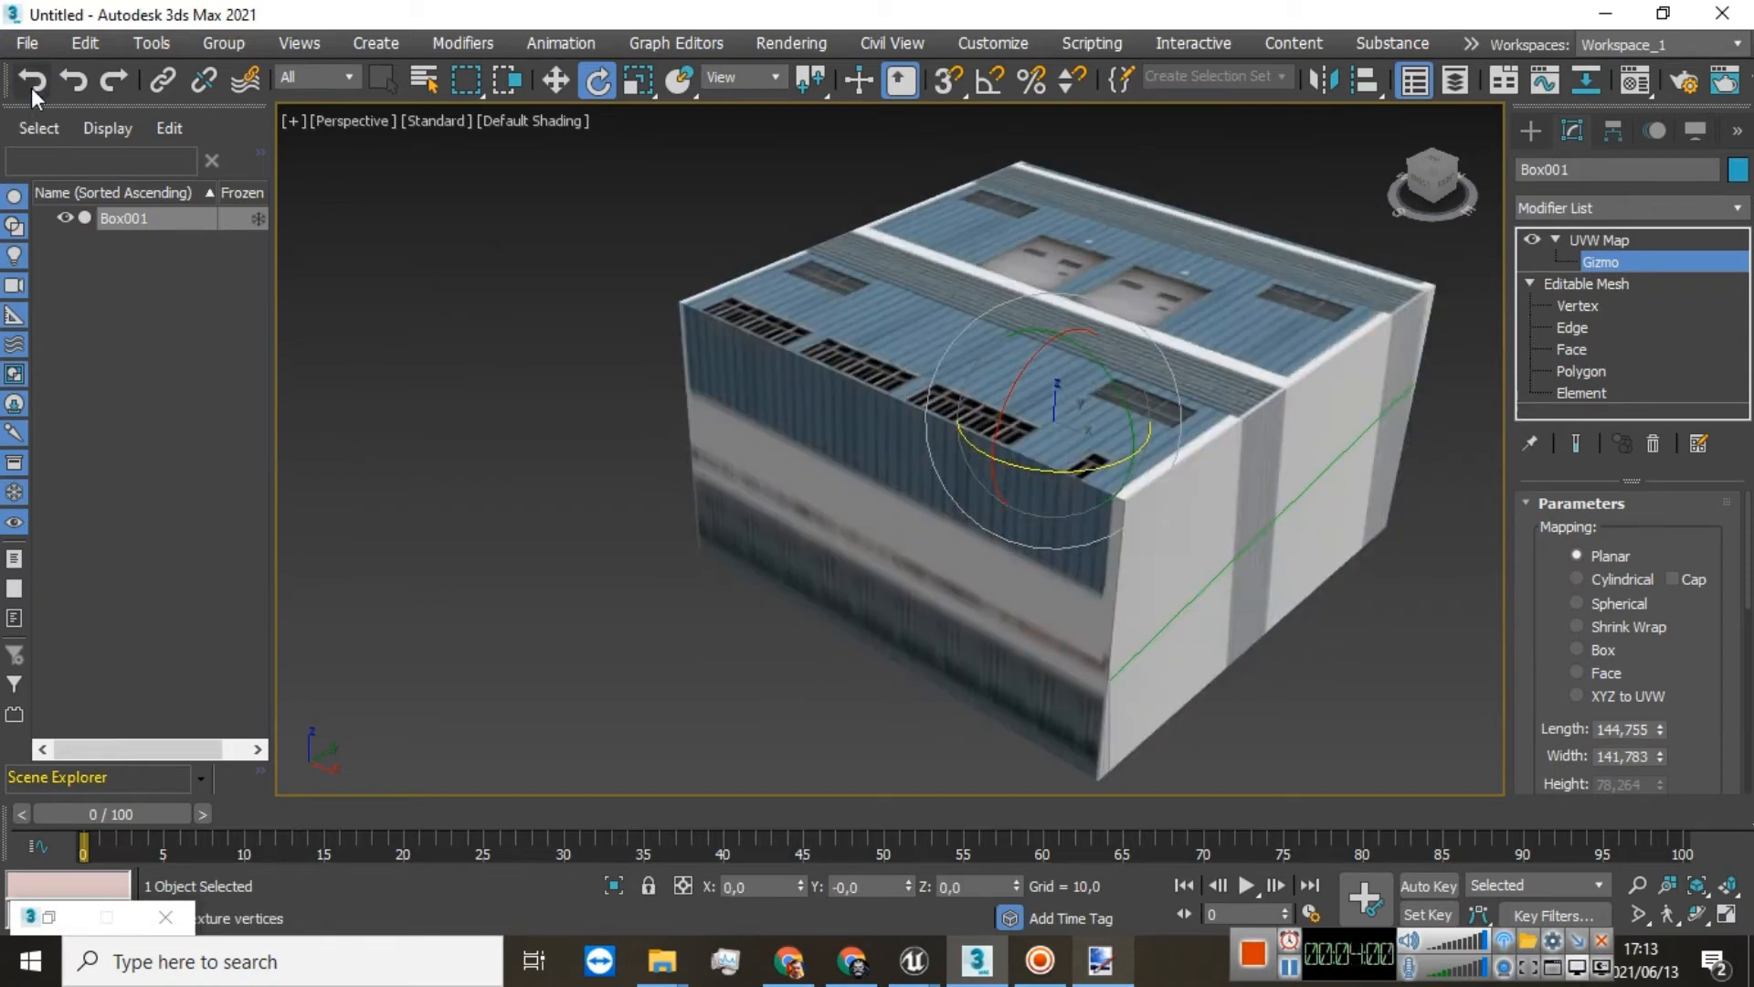
pyautogui.click(31, 88)
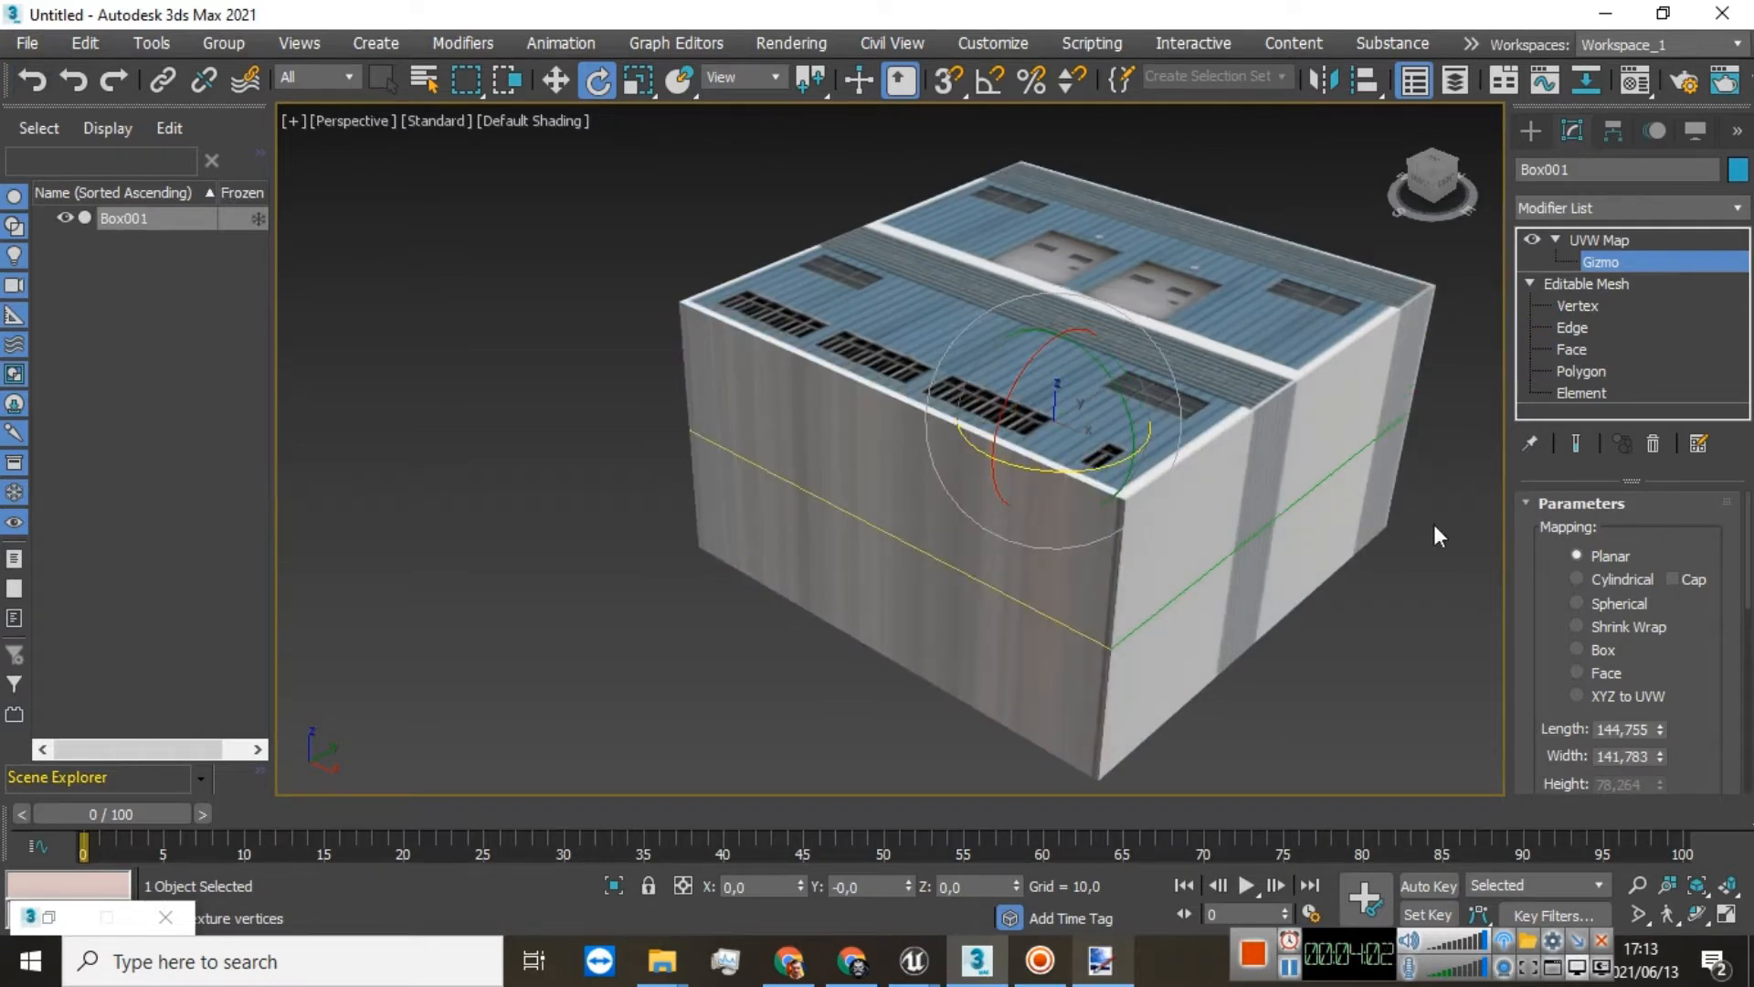
# Step: Try the Cylindrical, Spherical and Shrink Wrap projections, and set the UVW Map's mapping type to Box
pyautogui.click(1588, 579)
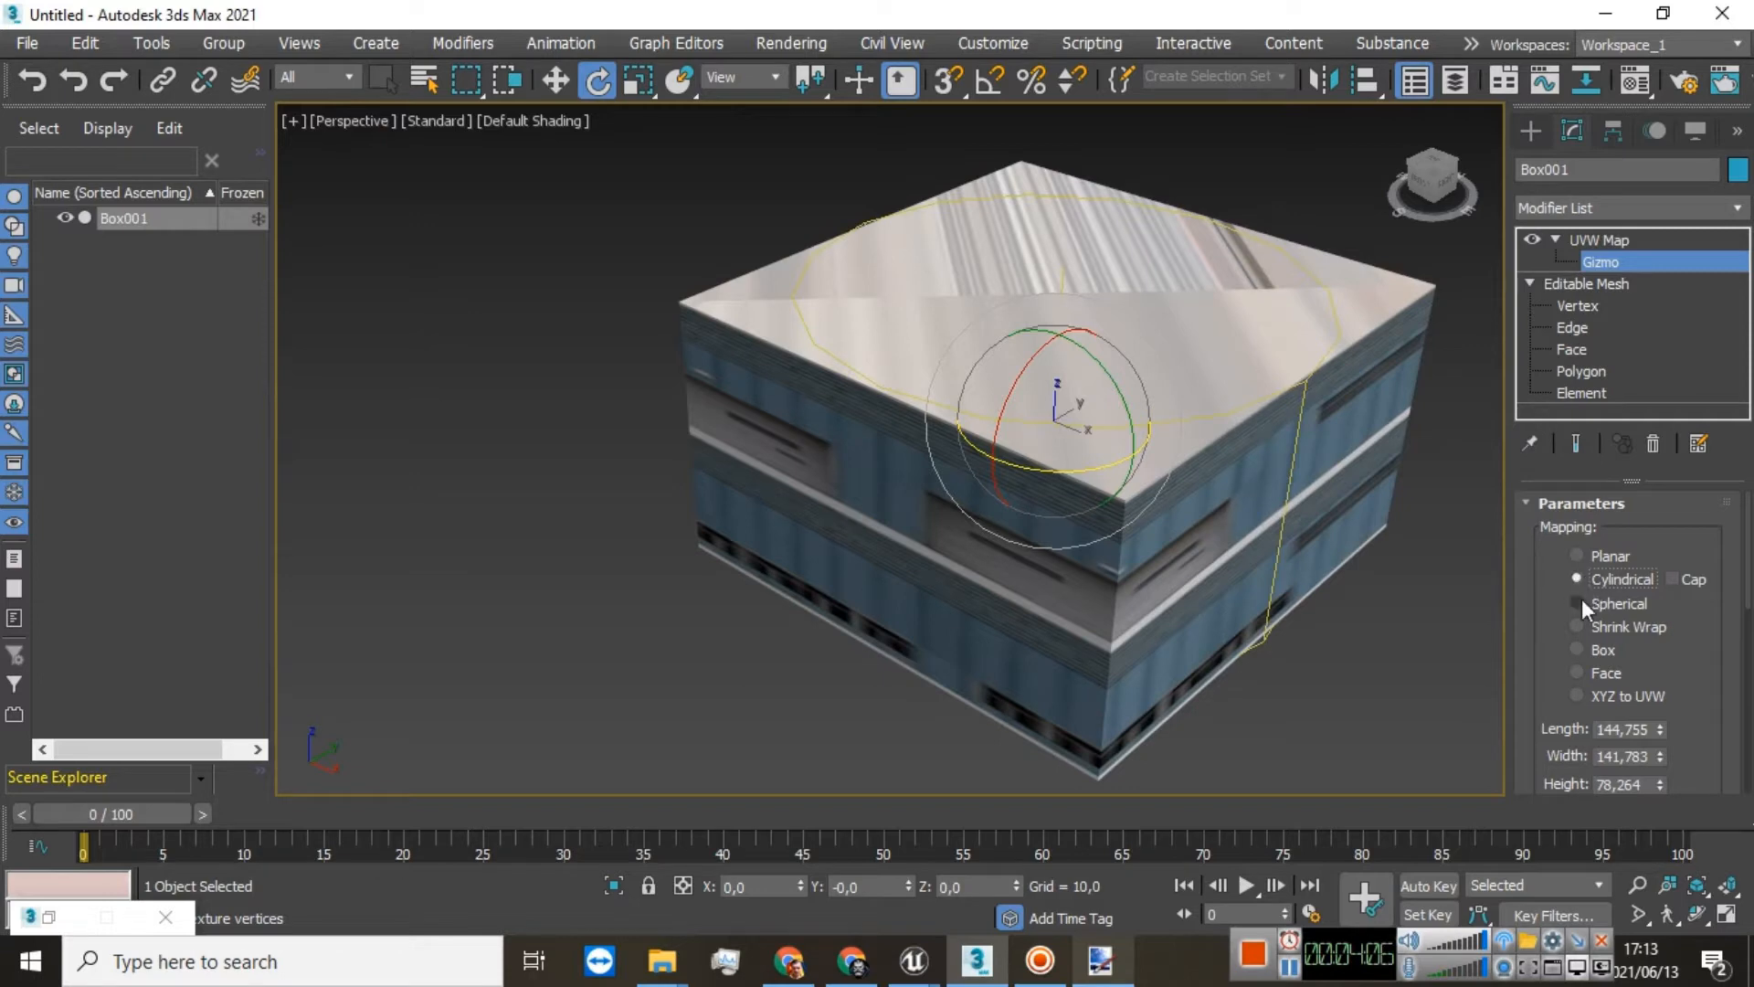
pyautogui.click(1582, 601)
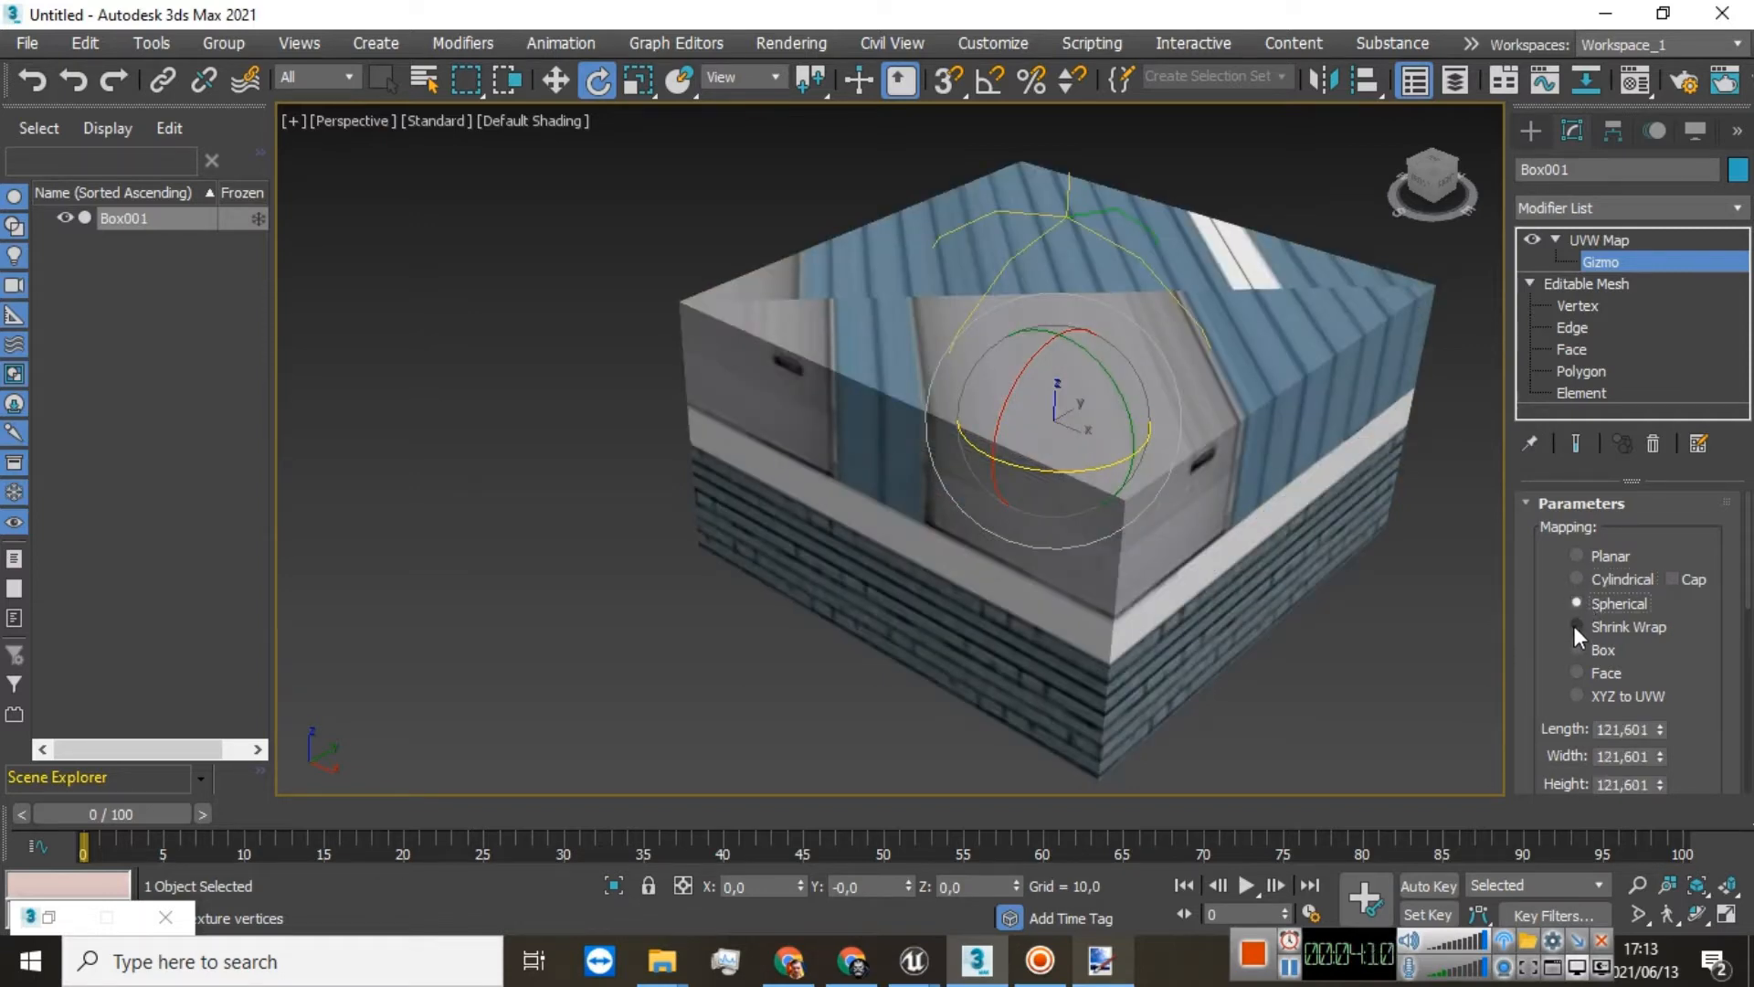
pyautogui.click(1578, 627)
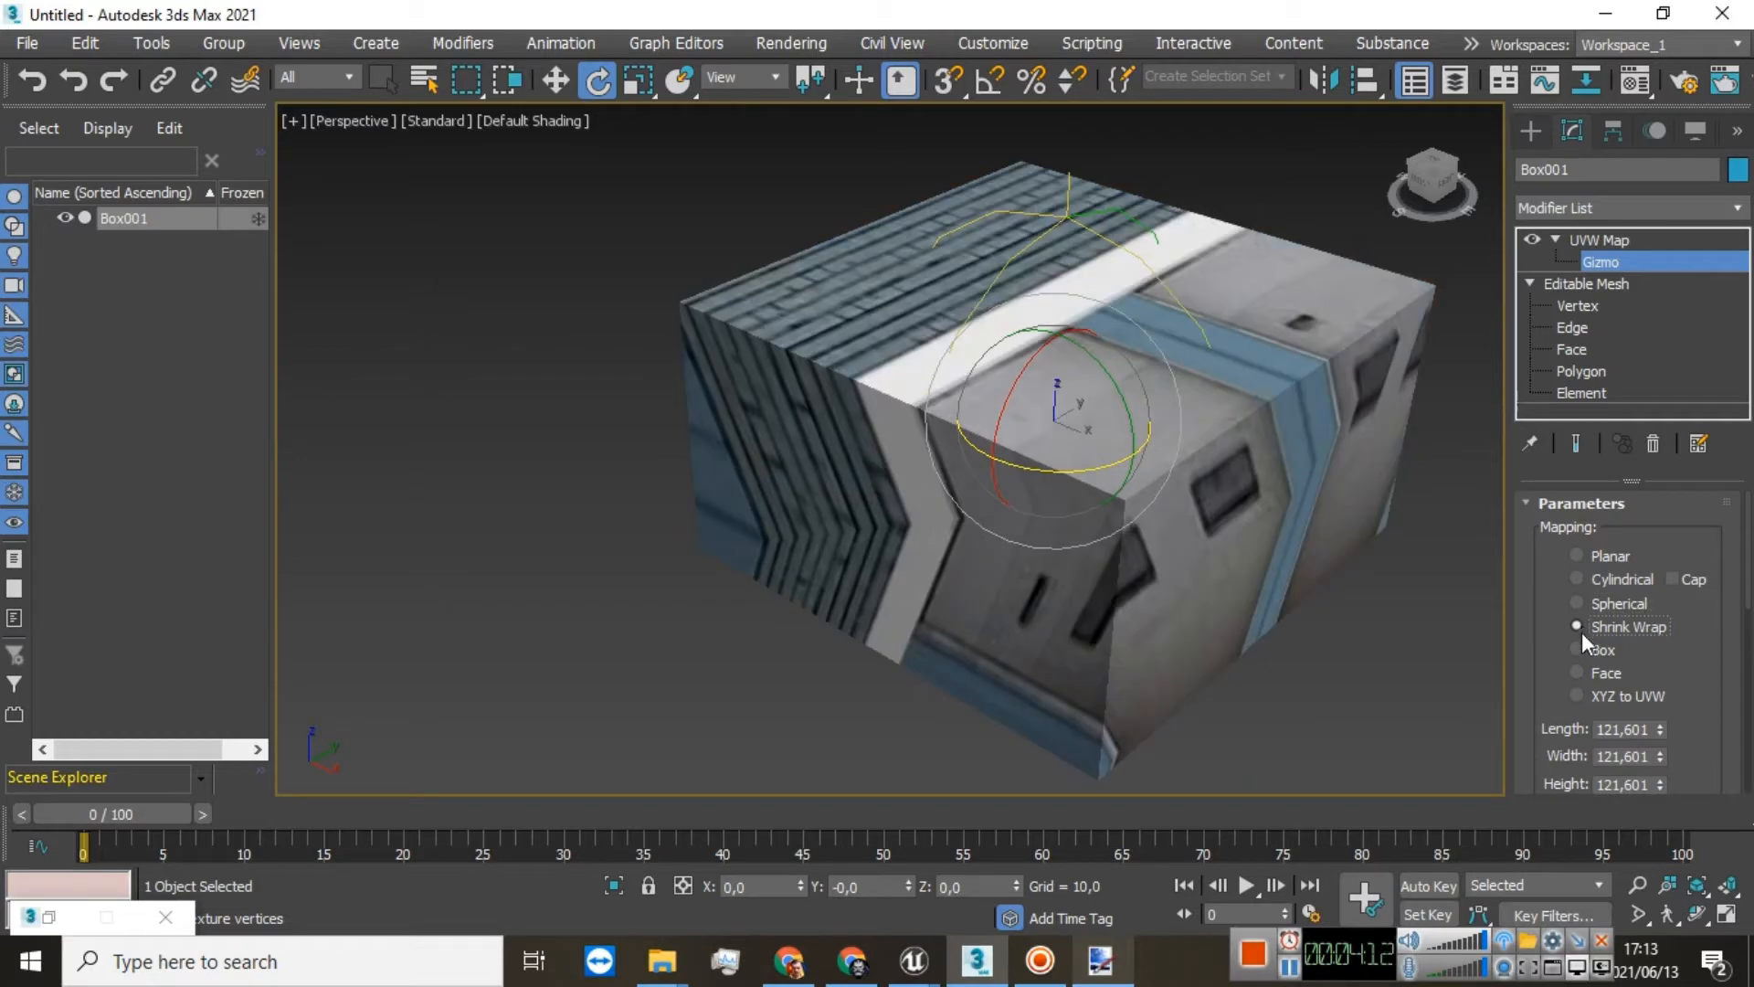
pyautogui.click(1578, 649)
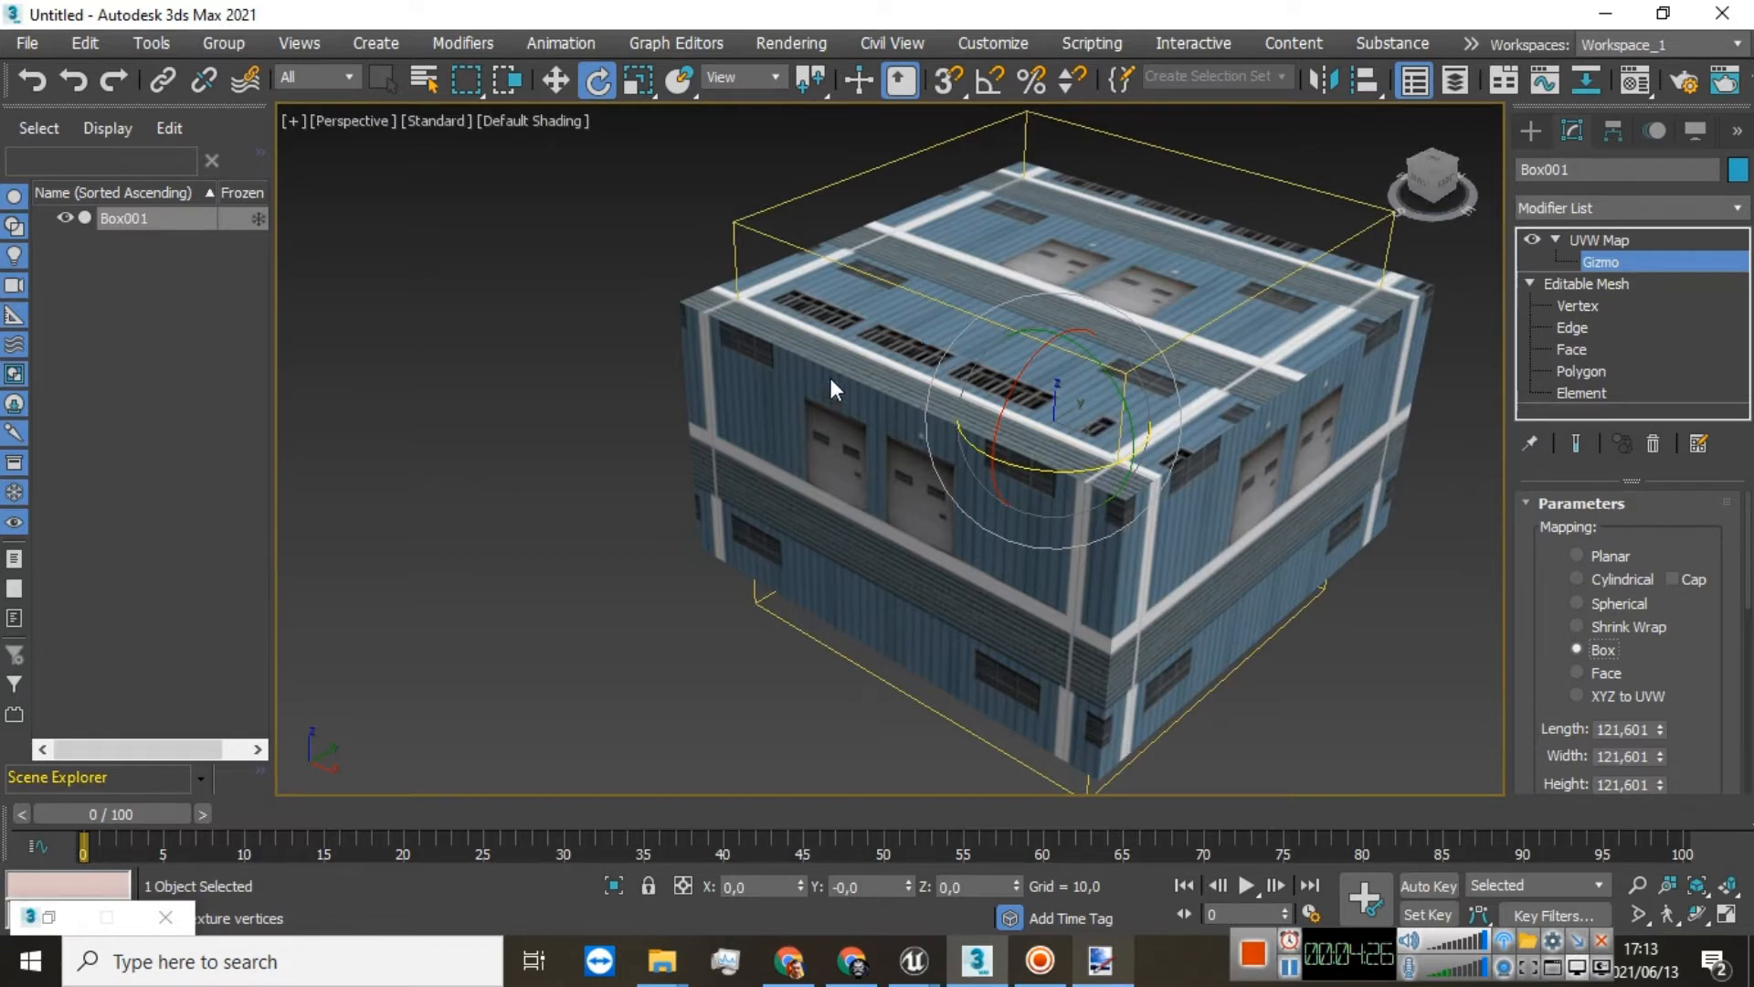
# Step: Try enlarging the box mapping gizmo with the Scale tool along its X and Z axes
pyautogui.click(640, 81)
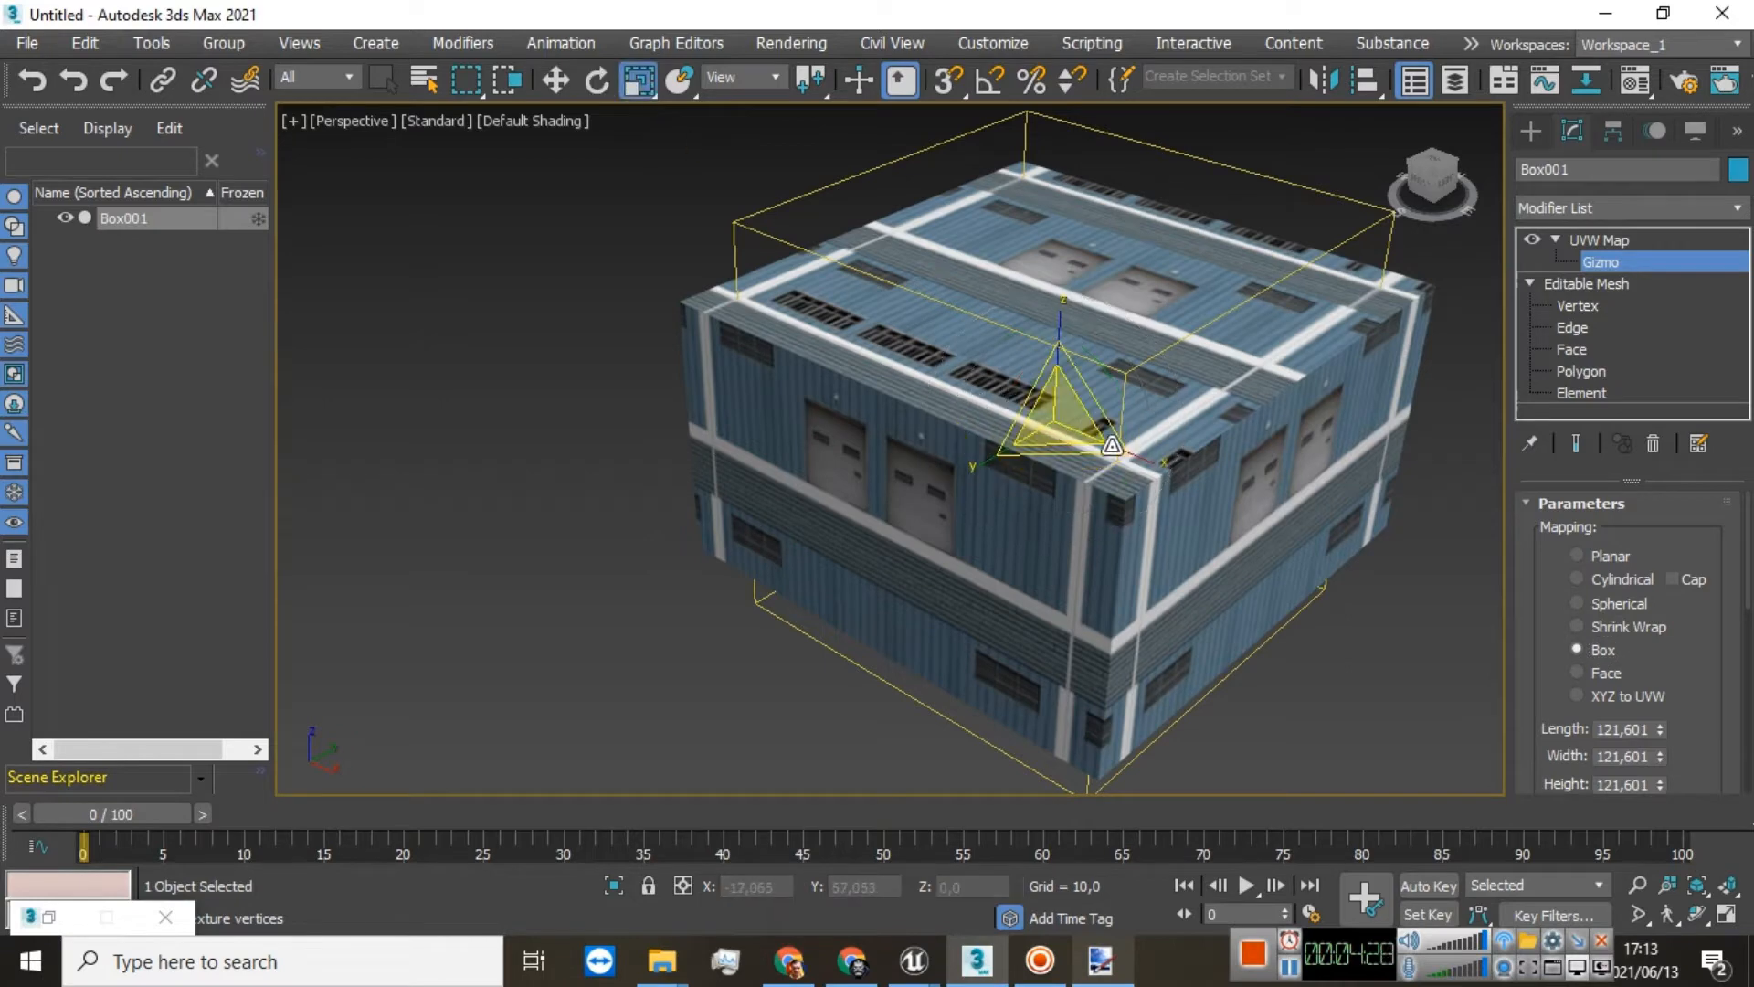
pyautogui.moveTo(1112, 445); pyautogui.dragTo(1152, 490)
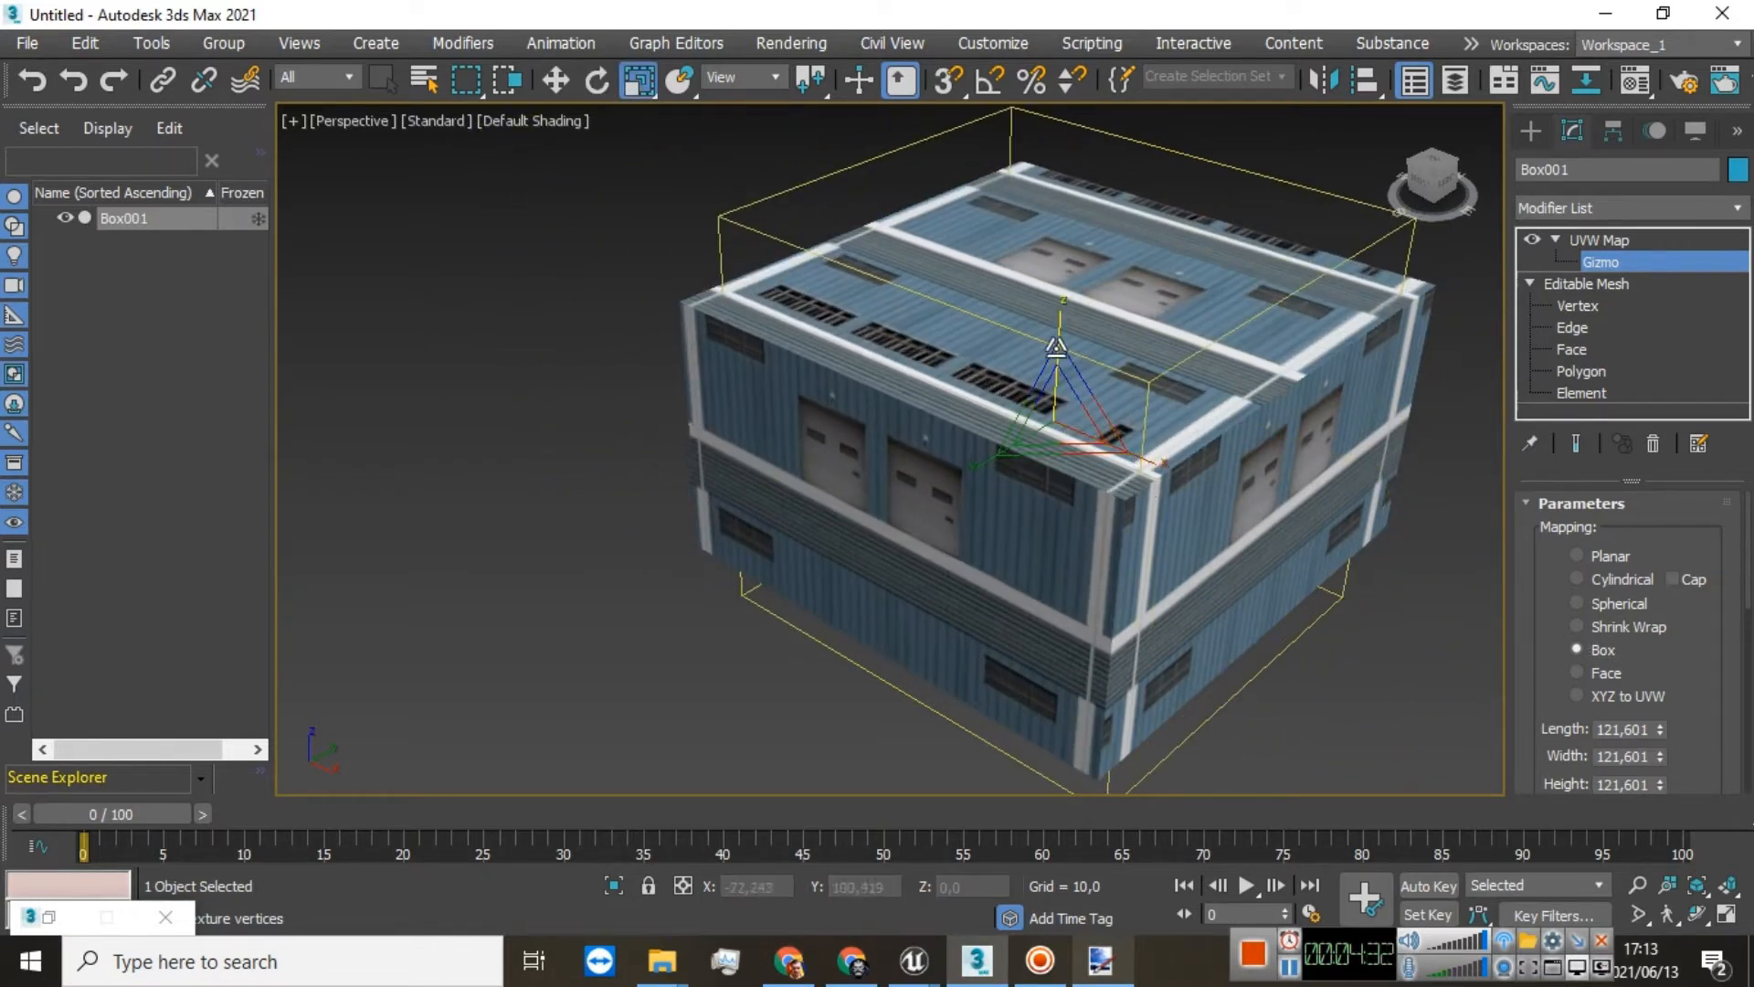
pyautogui.moveTo(1049, 329)
pyautogui.mouseDown()
pyautogui.moveTo(1011, 336)
pyautogui.moveTo(1025, 301)
pyautogui.moveTo(1057, 354)
pyautogui.moveTo(1060, 306)
pyautogui.mouseUp()
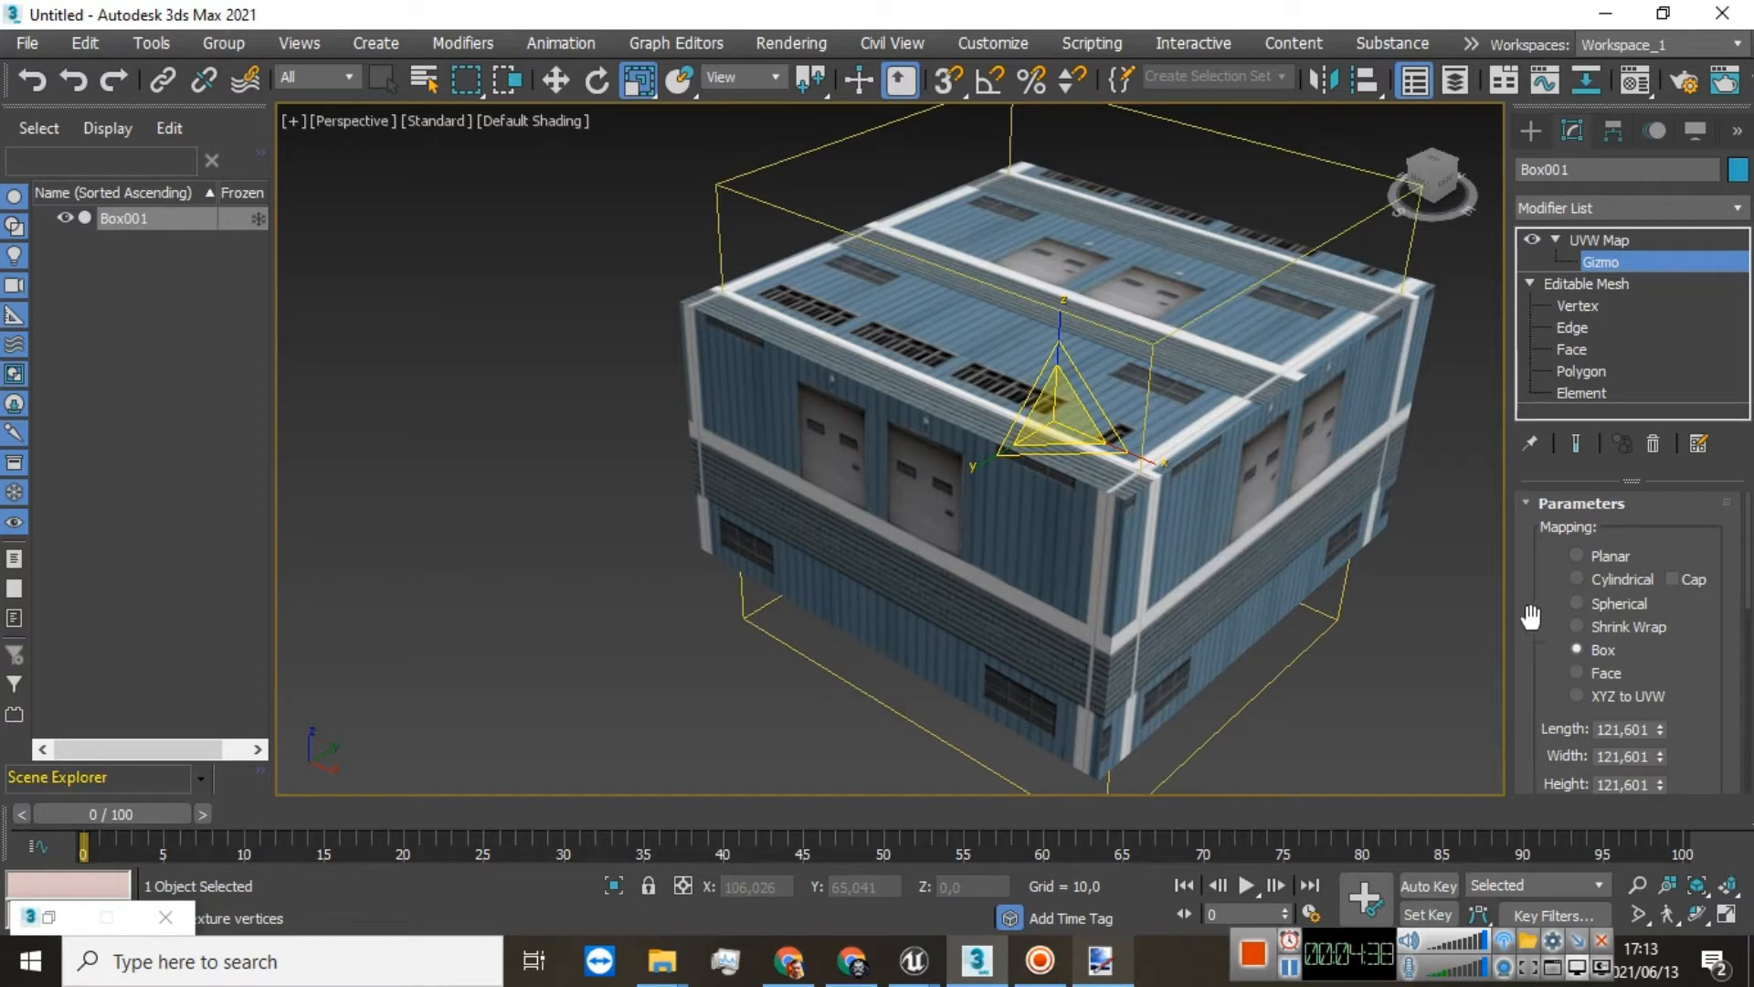
# Step: Fit the mapping gizmo to the box's dimensions and check the facade texture on the front face
pyautogui.scroll(-6, 1535, 617)
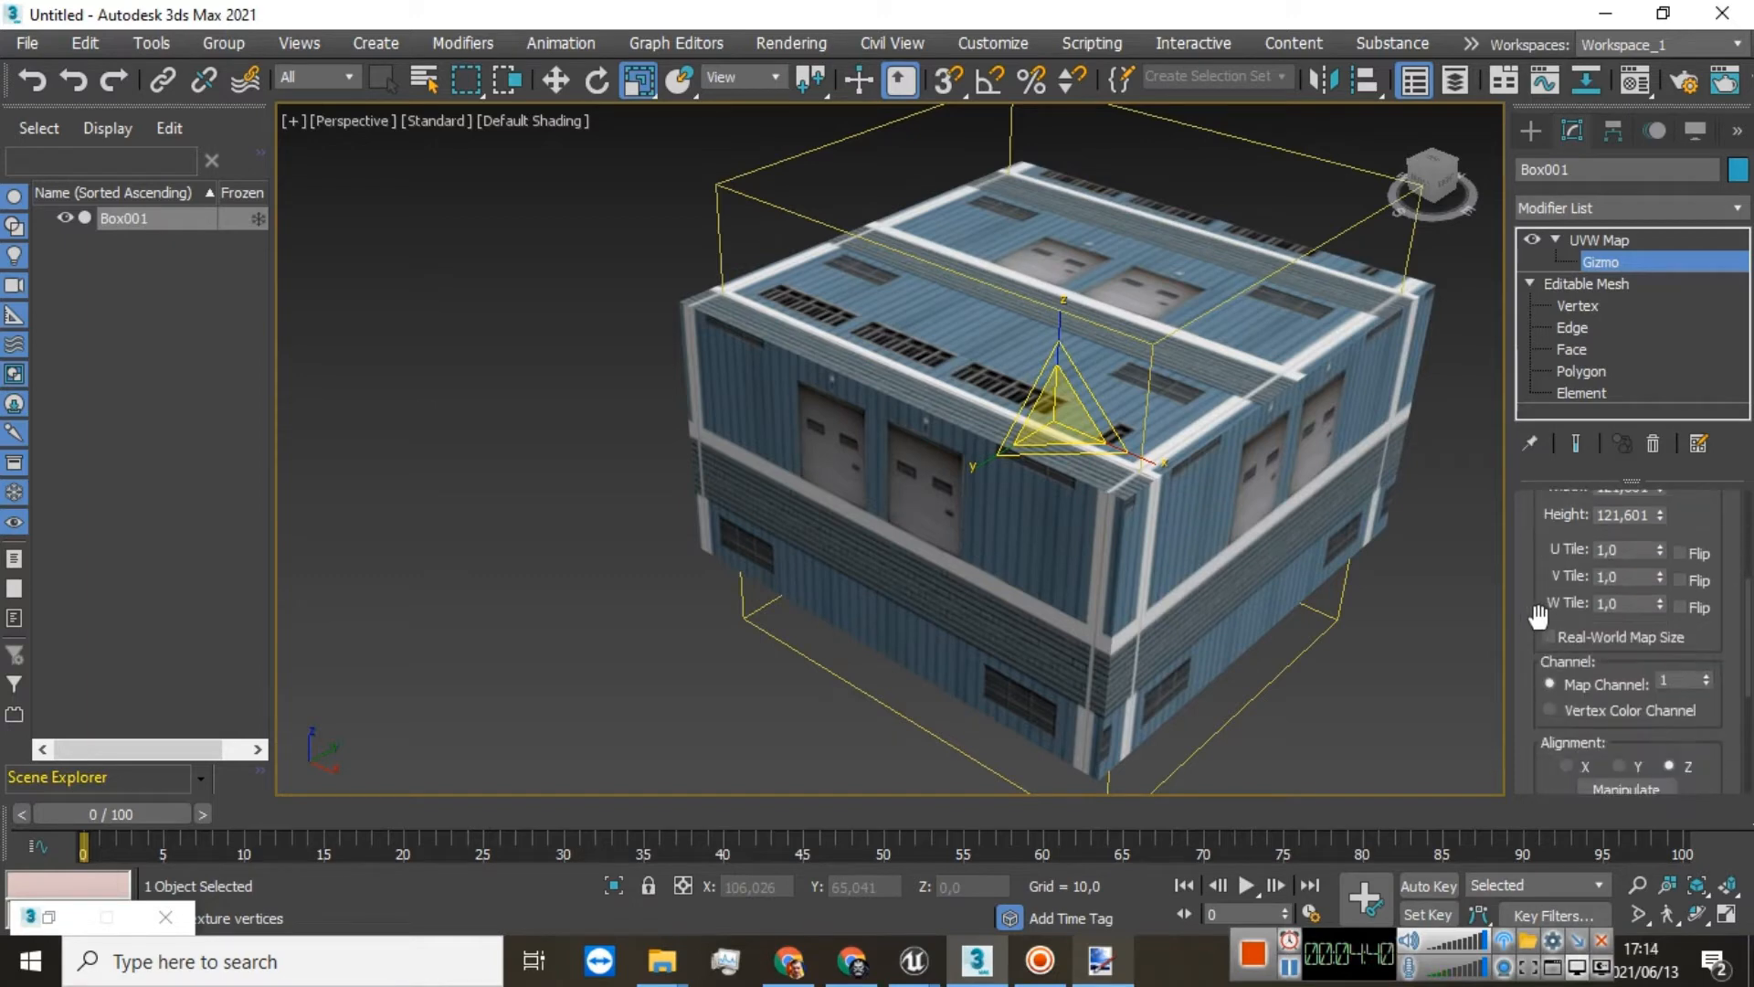
pyautogui.scroll(-4, 1538, 618)
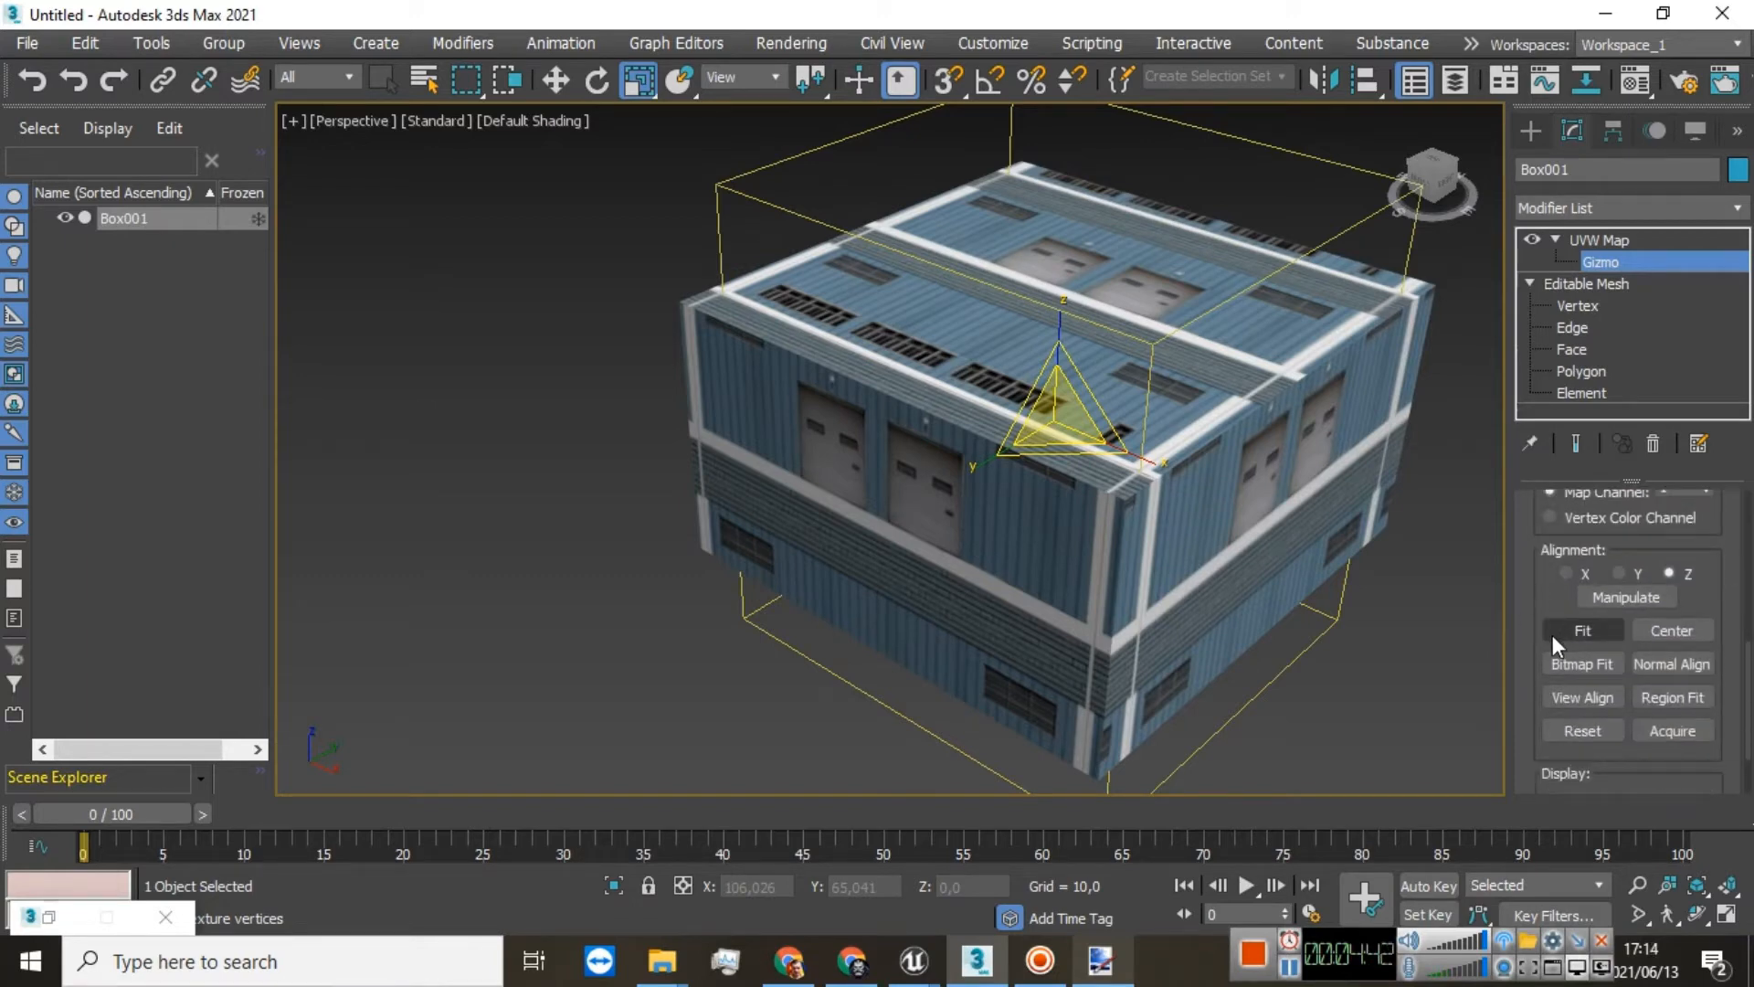
pyautogui.click(1554, 632)
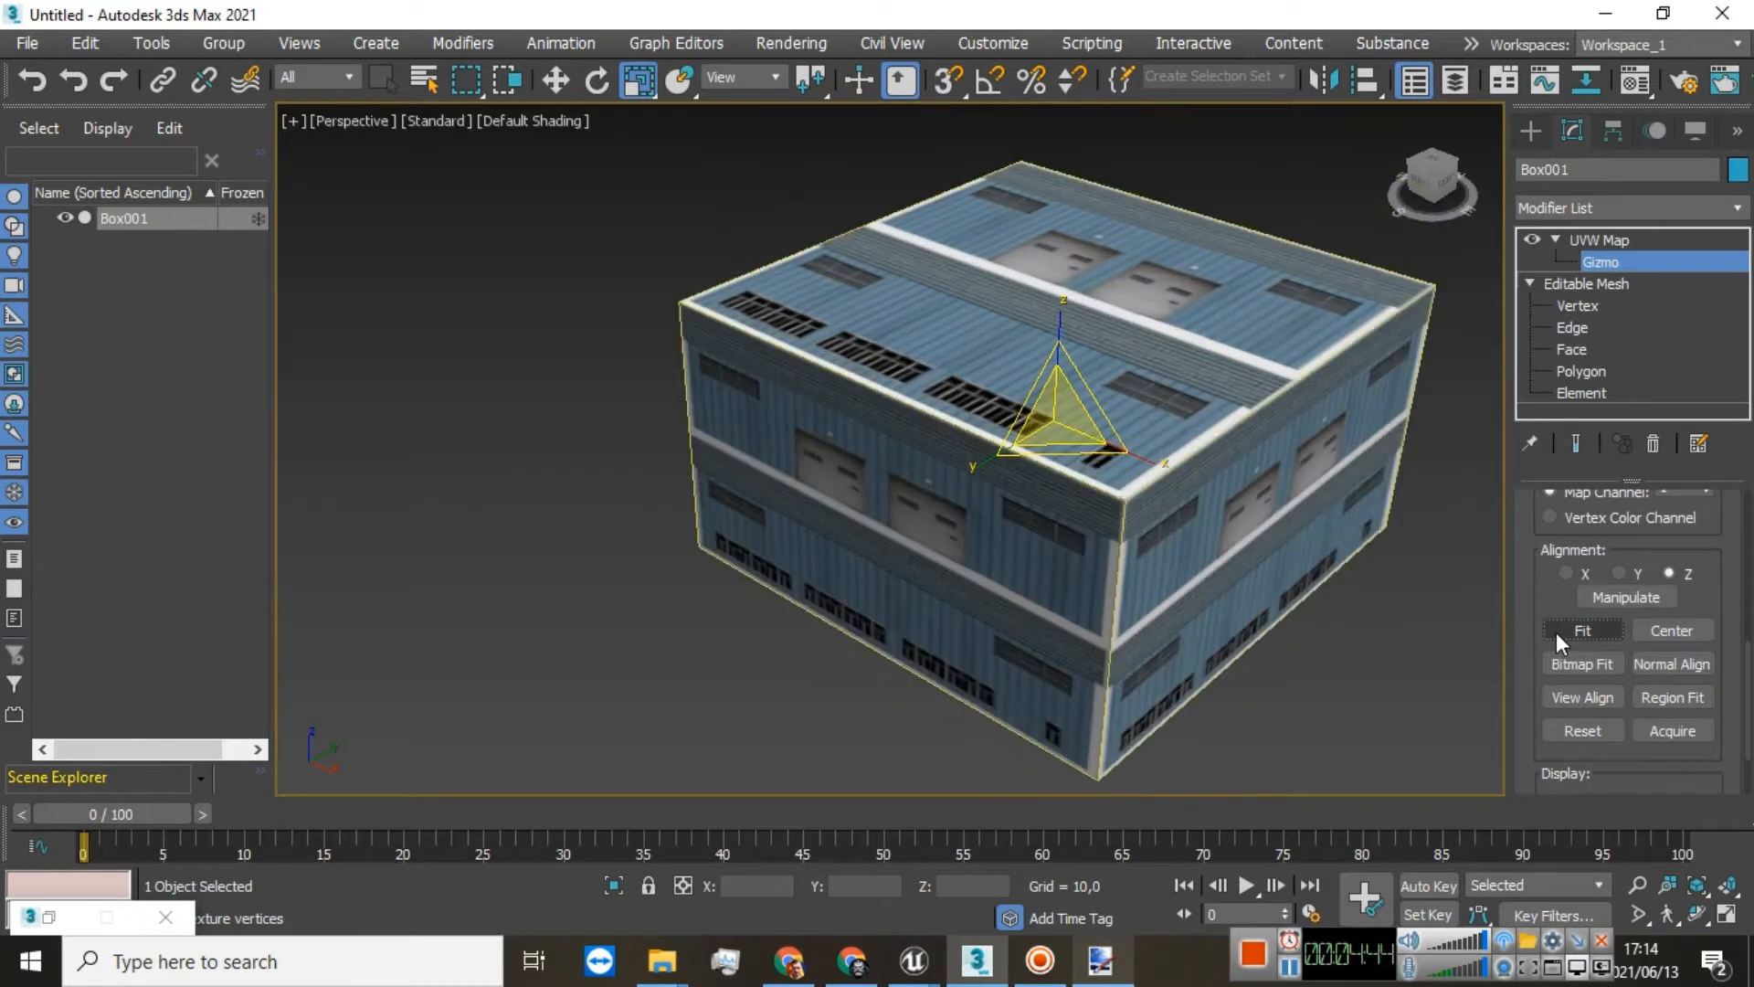
pyautogui.click(1432, 186)
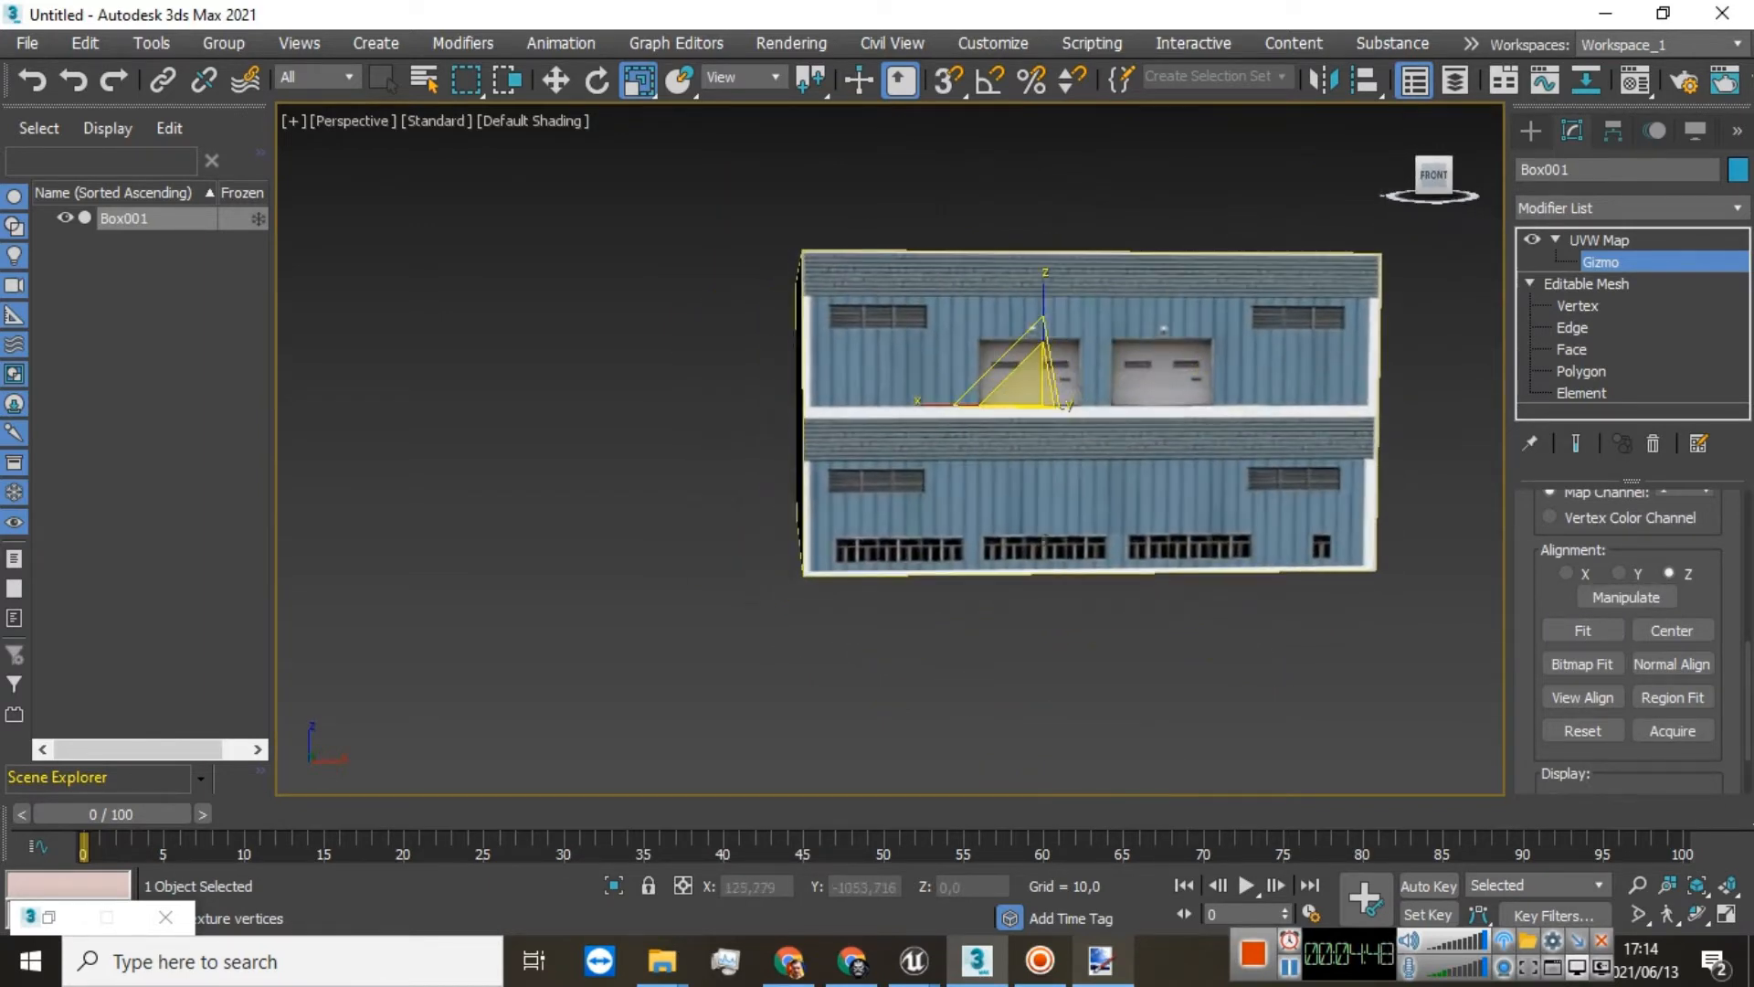
pyautogui.scroll(4, 1187, 310)
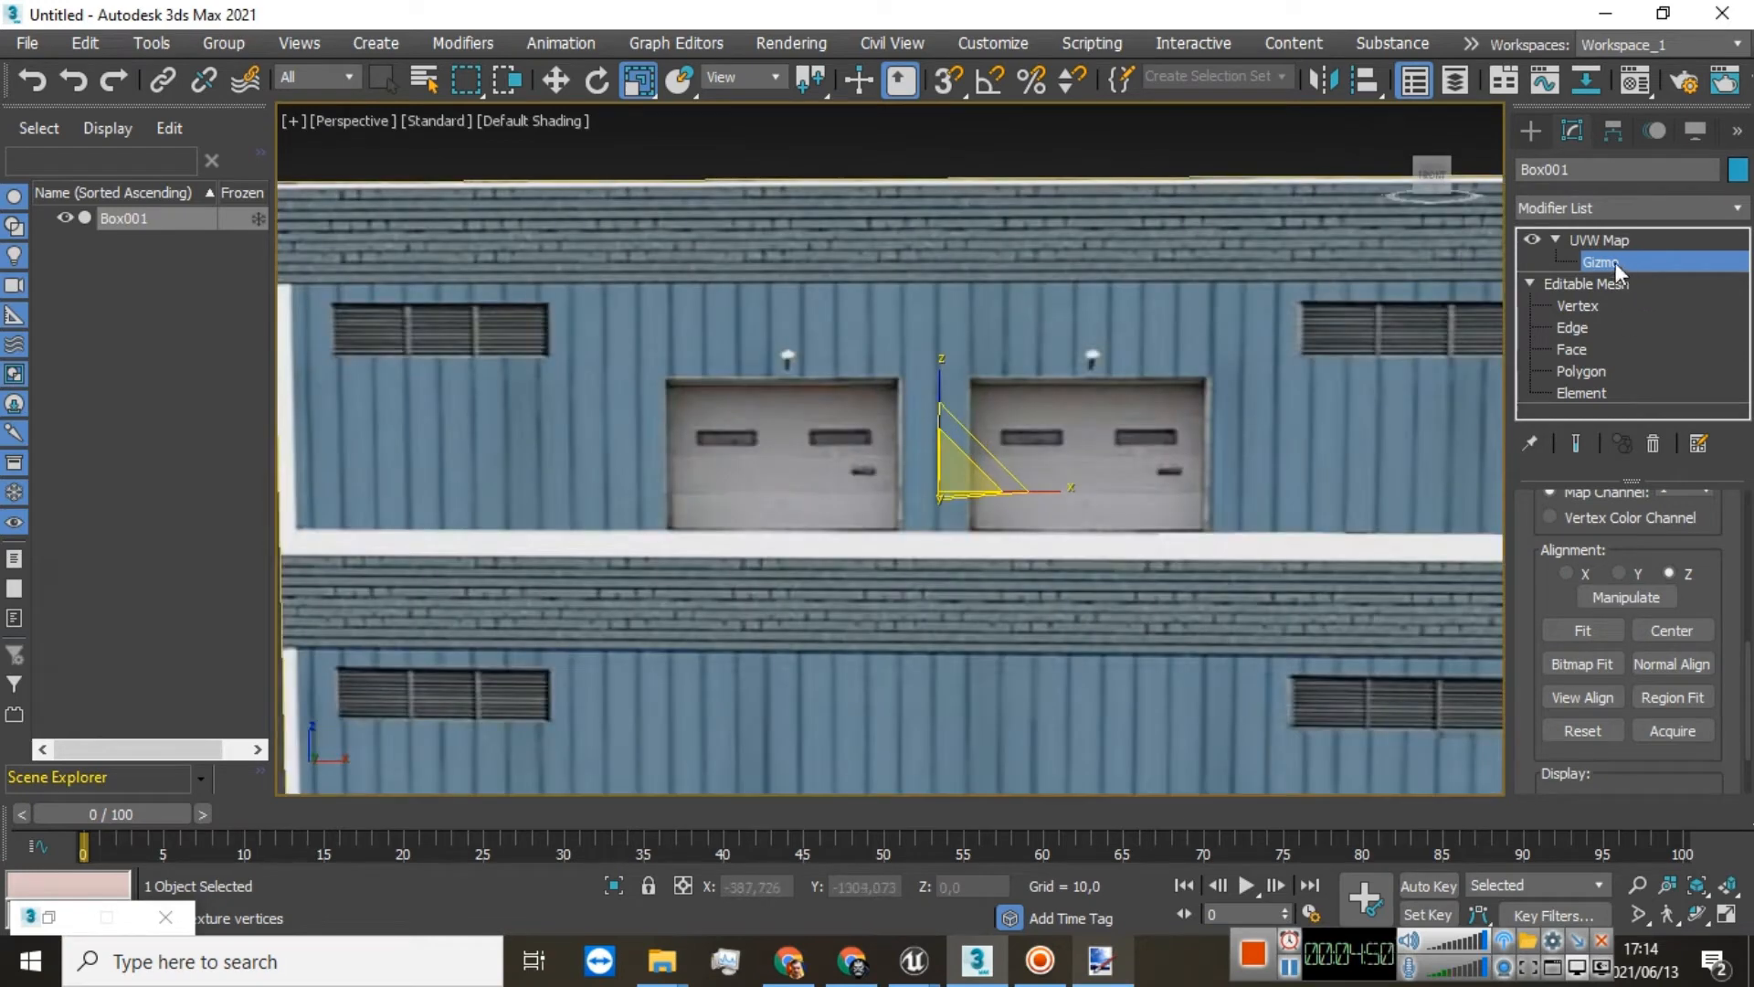
pyautogui.scroll(-3, 1060, 285)
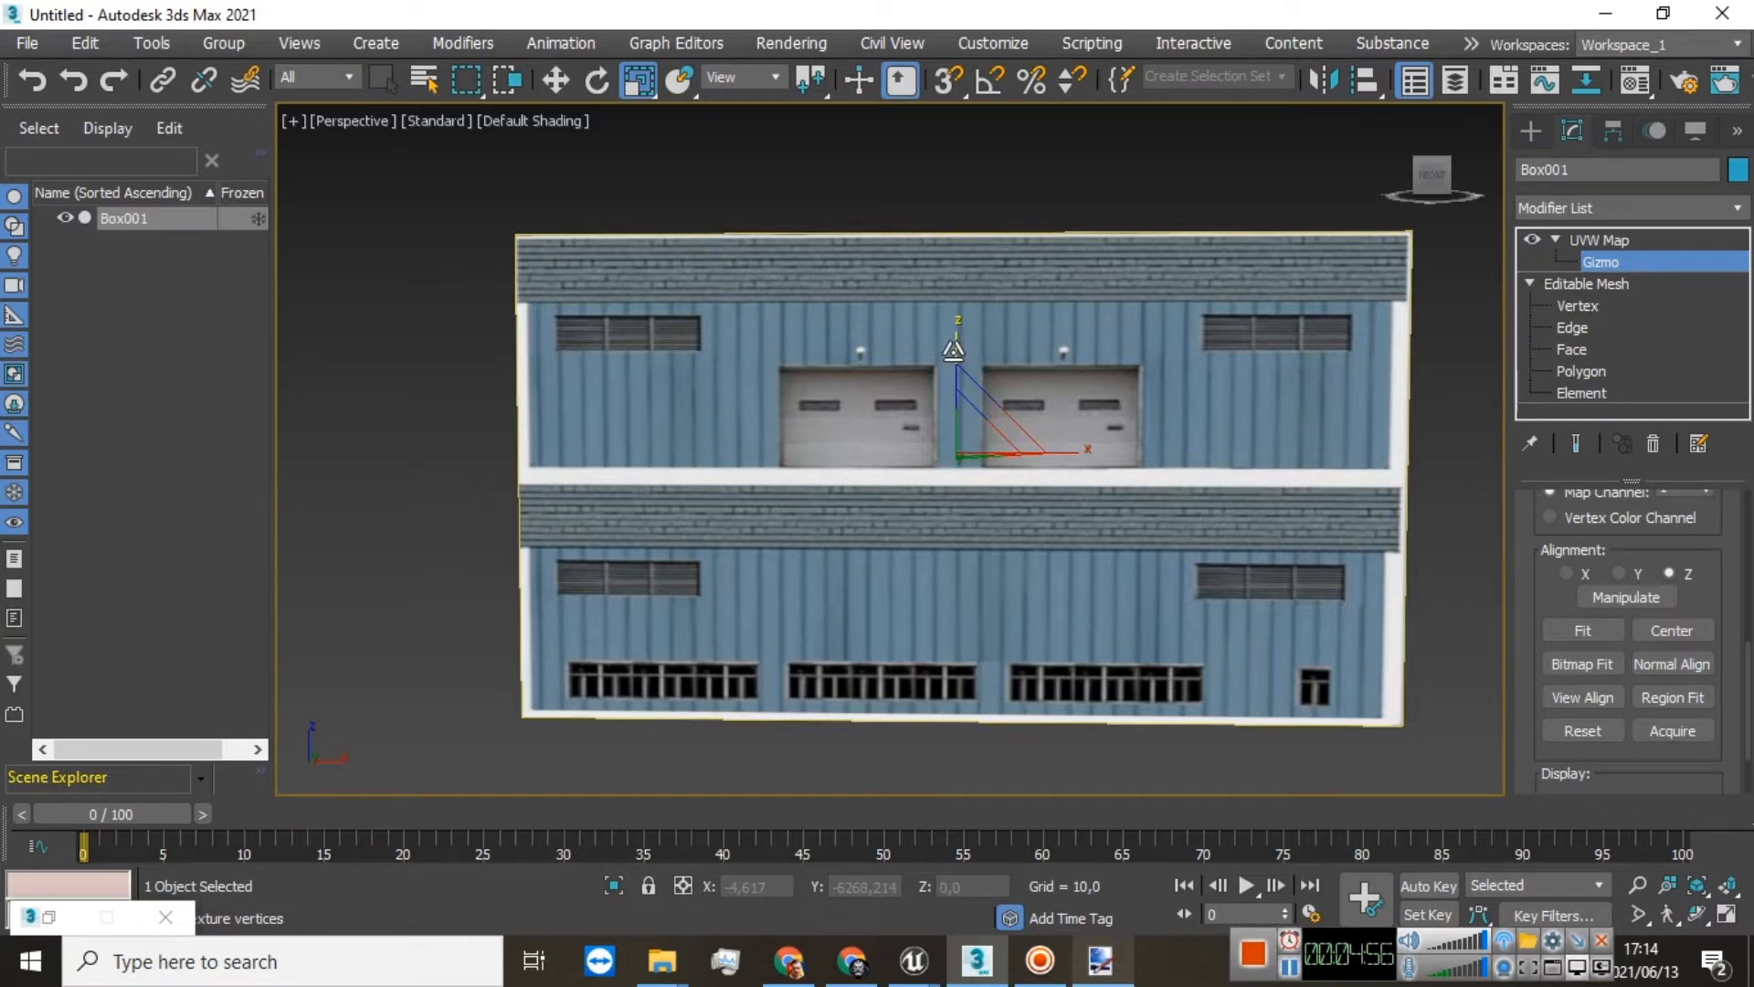
# Step: Stretch the mapping gizmo along Z and raise it to about Z 81.1 so the facade's lower row with windows fills the walls
pyautogui.moveTo(953, 348); pyautogui.dragTo(927, 286)
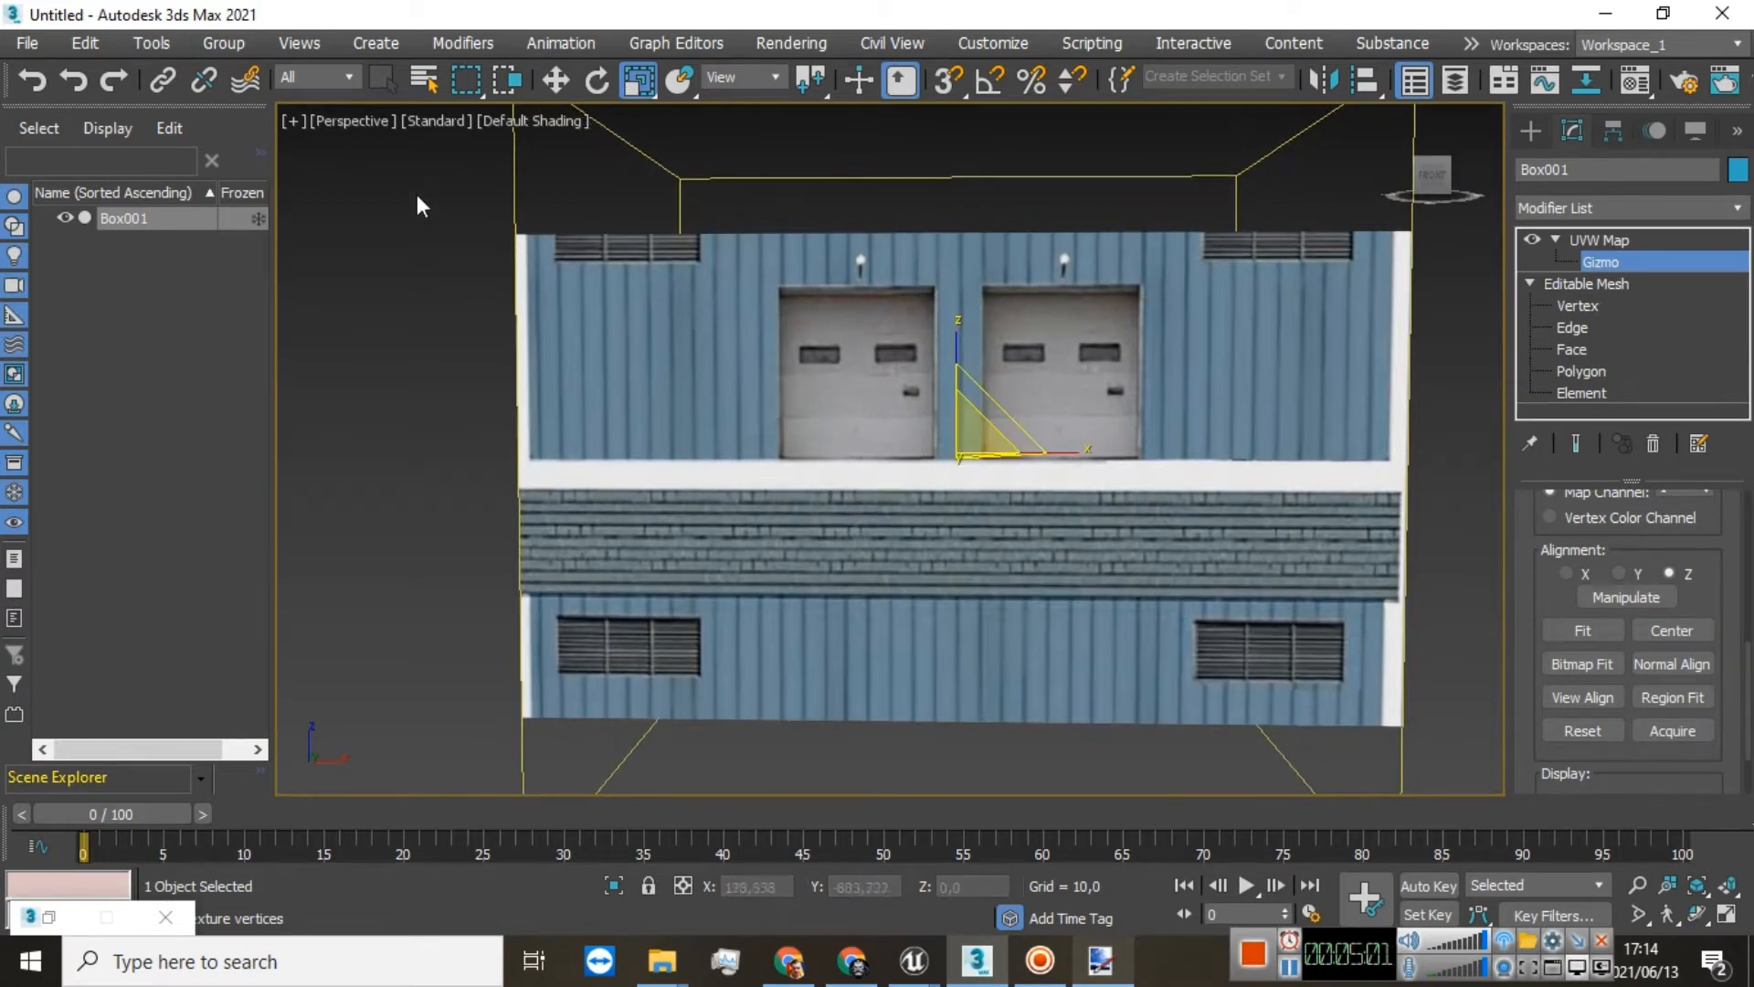
pyautogui.click(548, 84)
pyautogui.moveTo(955, 376); pyautogui.dragTo(920, 172)
pyautogui.click(637, 82)
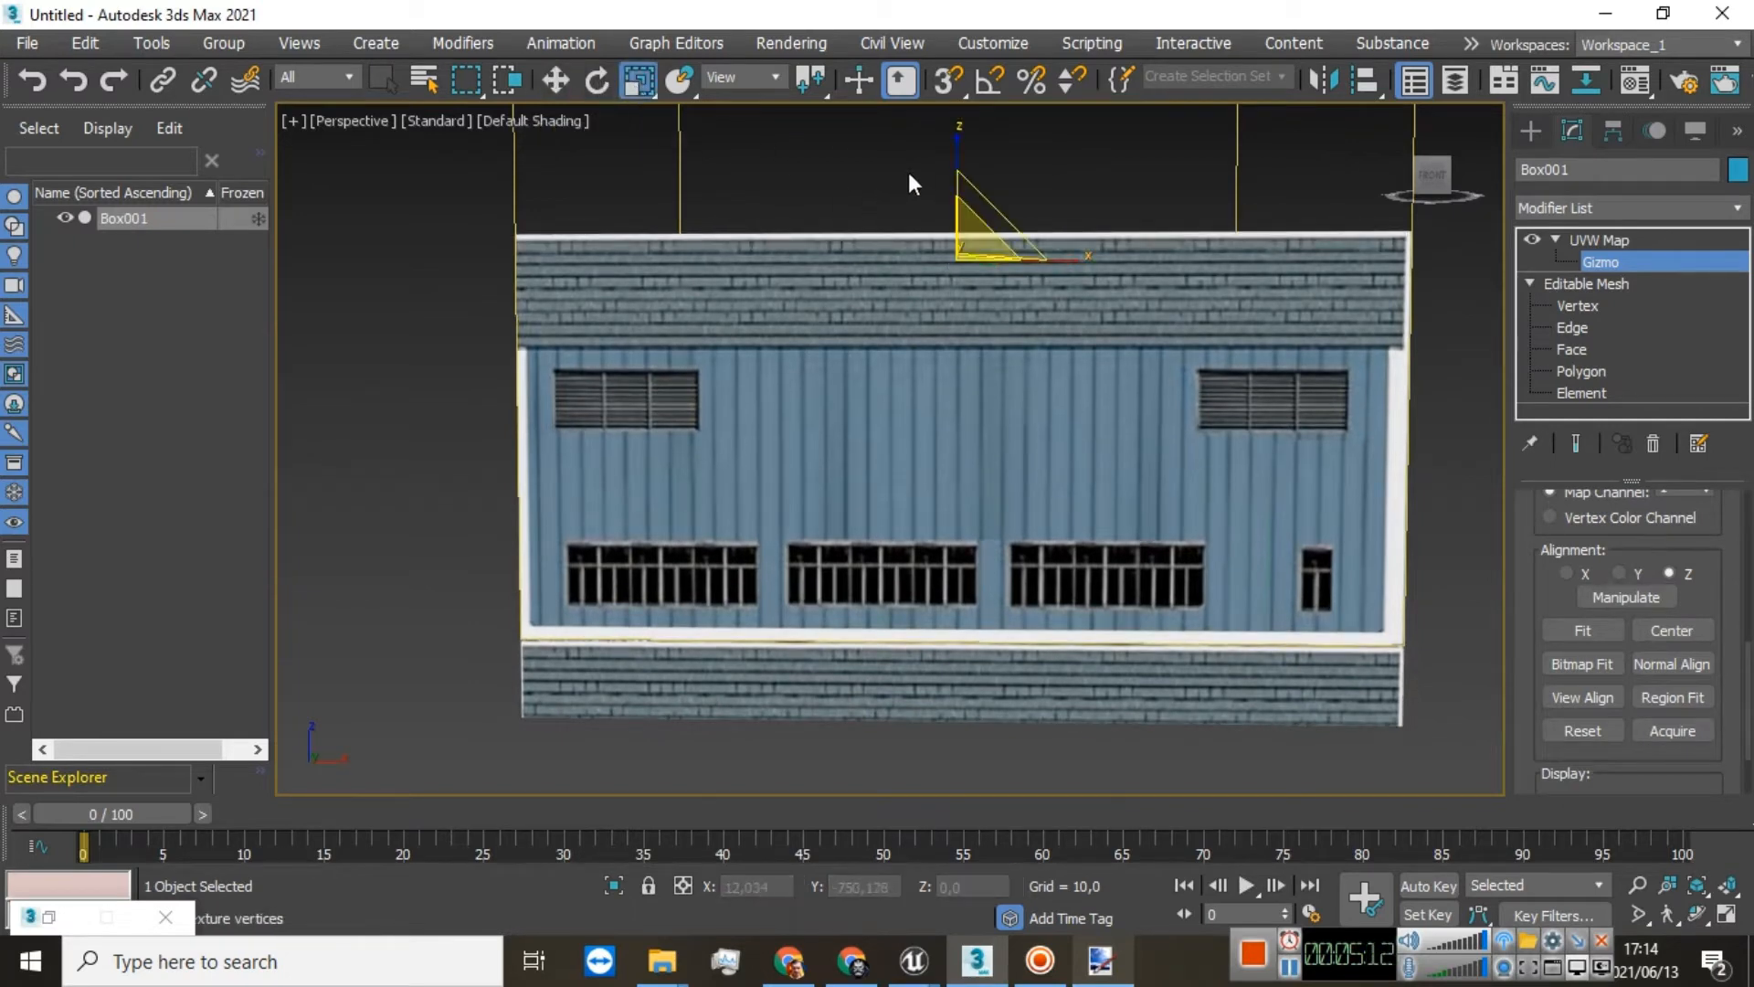
pyautogui.moveTo(950, 151)
pyautogui.mouseDown()
pyautogui.moveTo(943, 175)
pyautogui.moveTo(956, 125)
pyautogui.mouseUp()
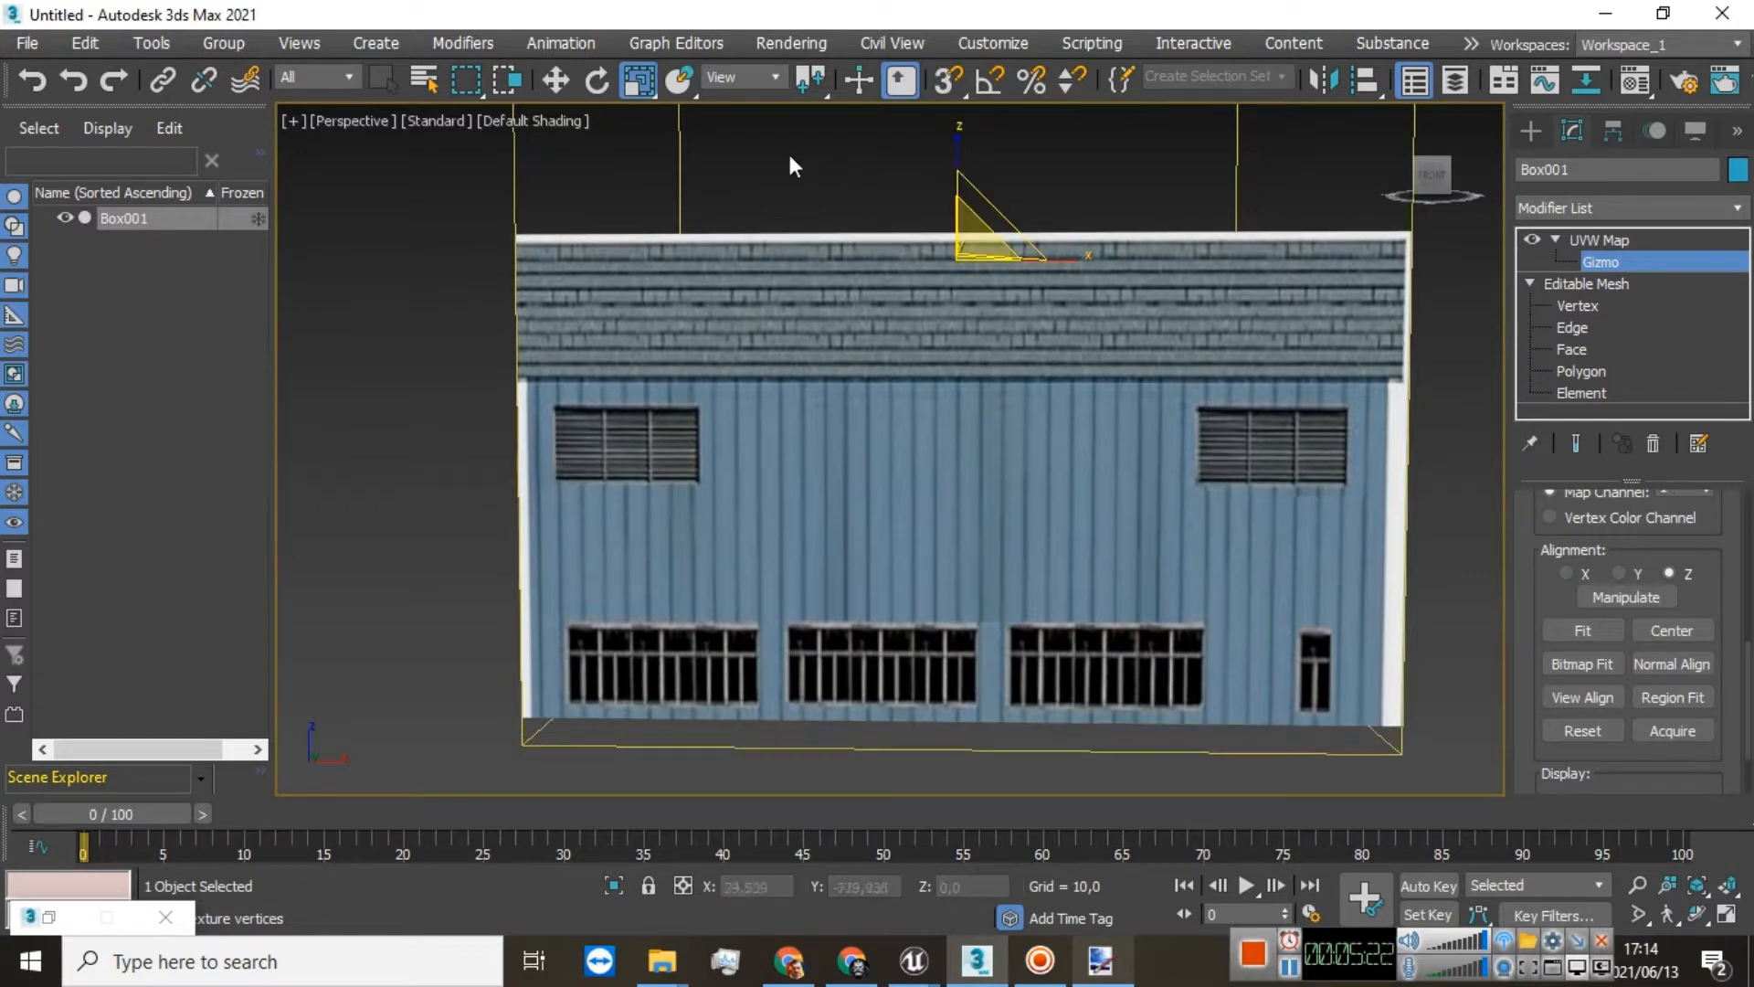
pyautogui.click(559, 82)
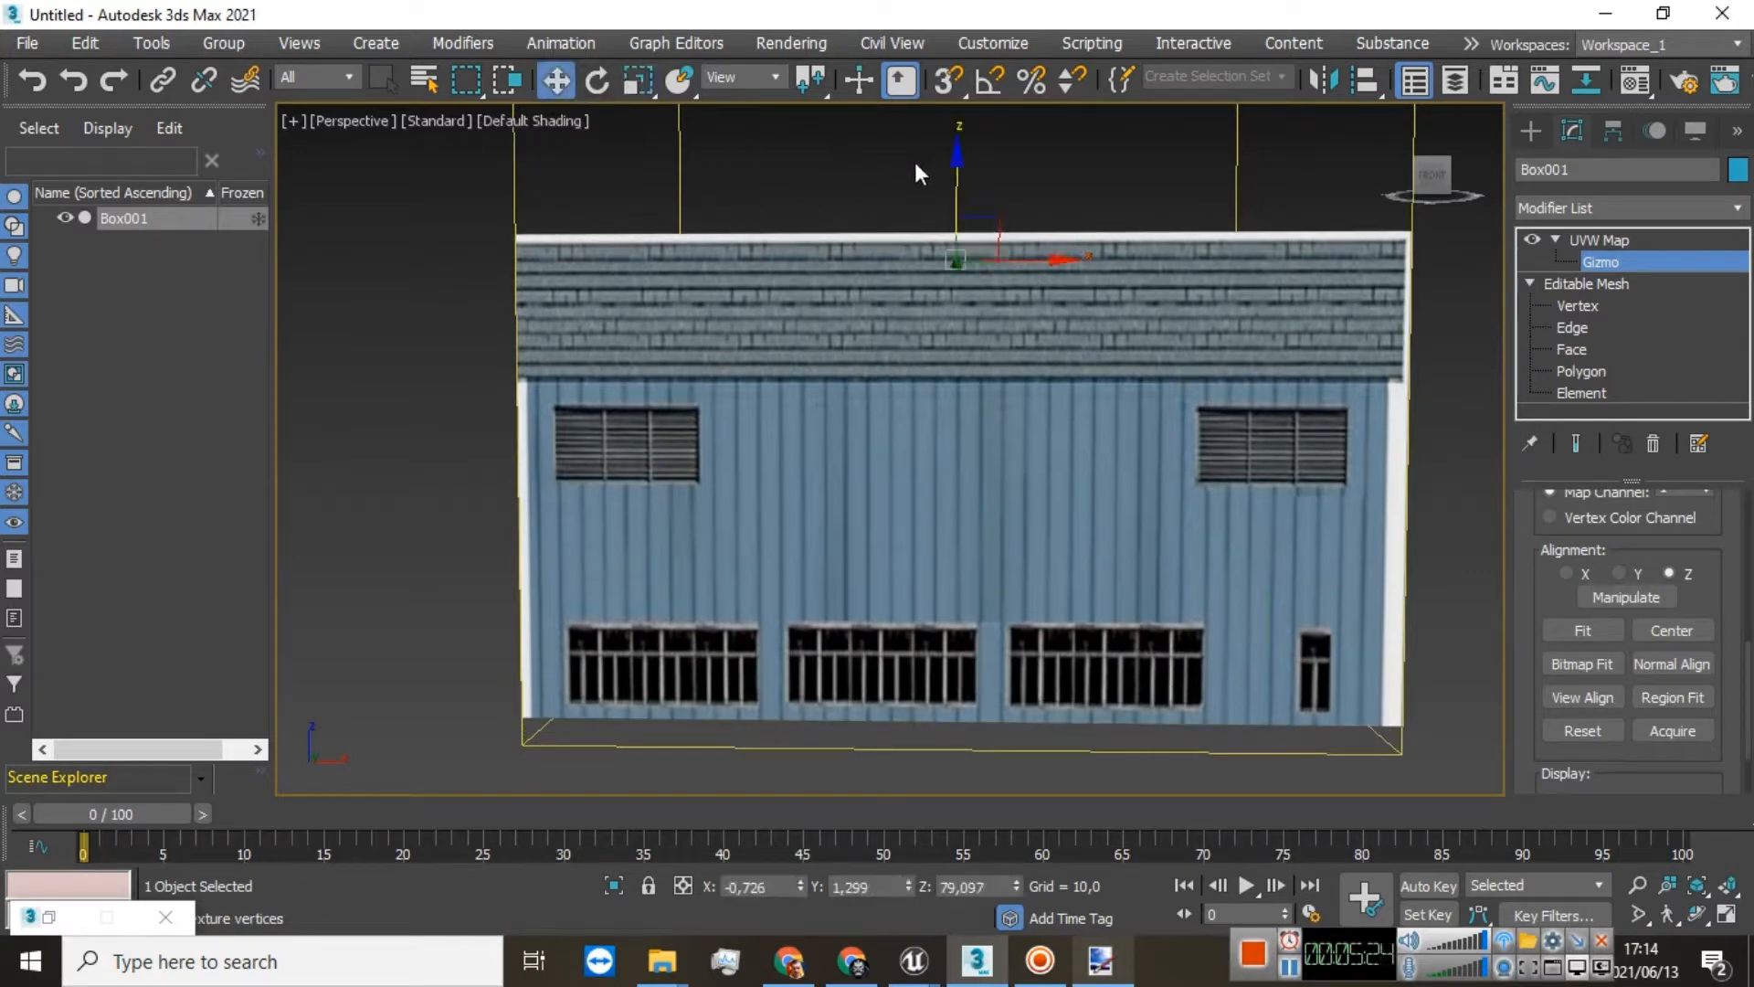
pyautogui.moveTo(963, 176); pyautogui.dragTo(961, 171)
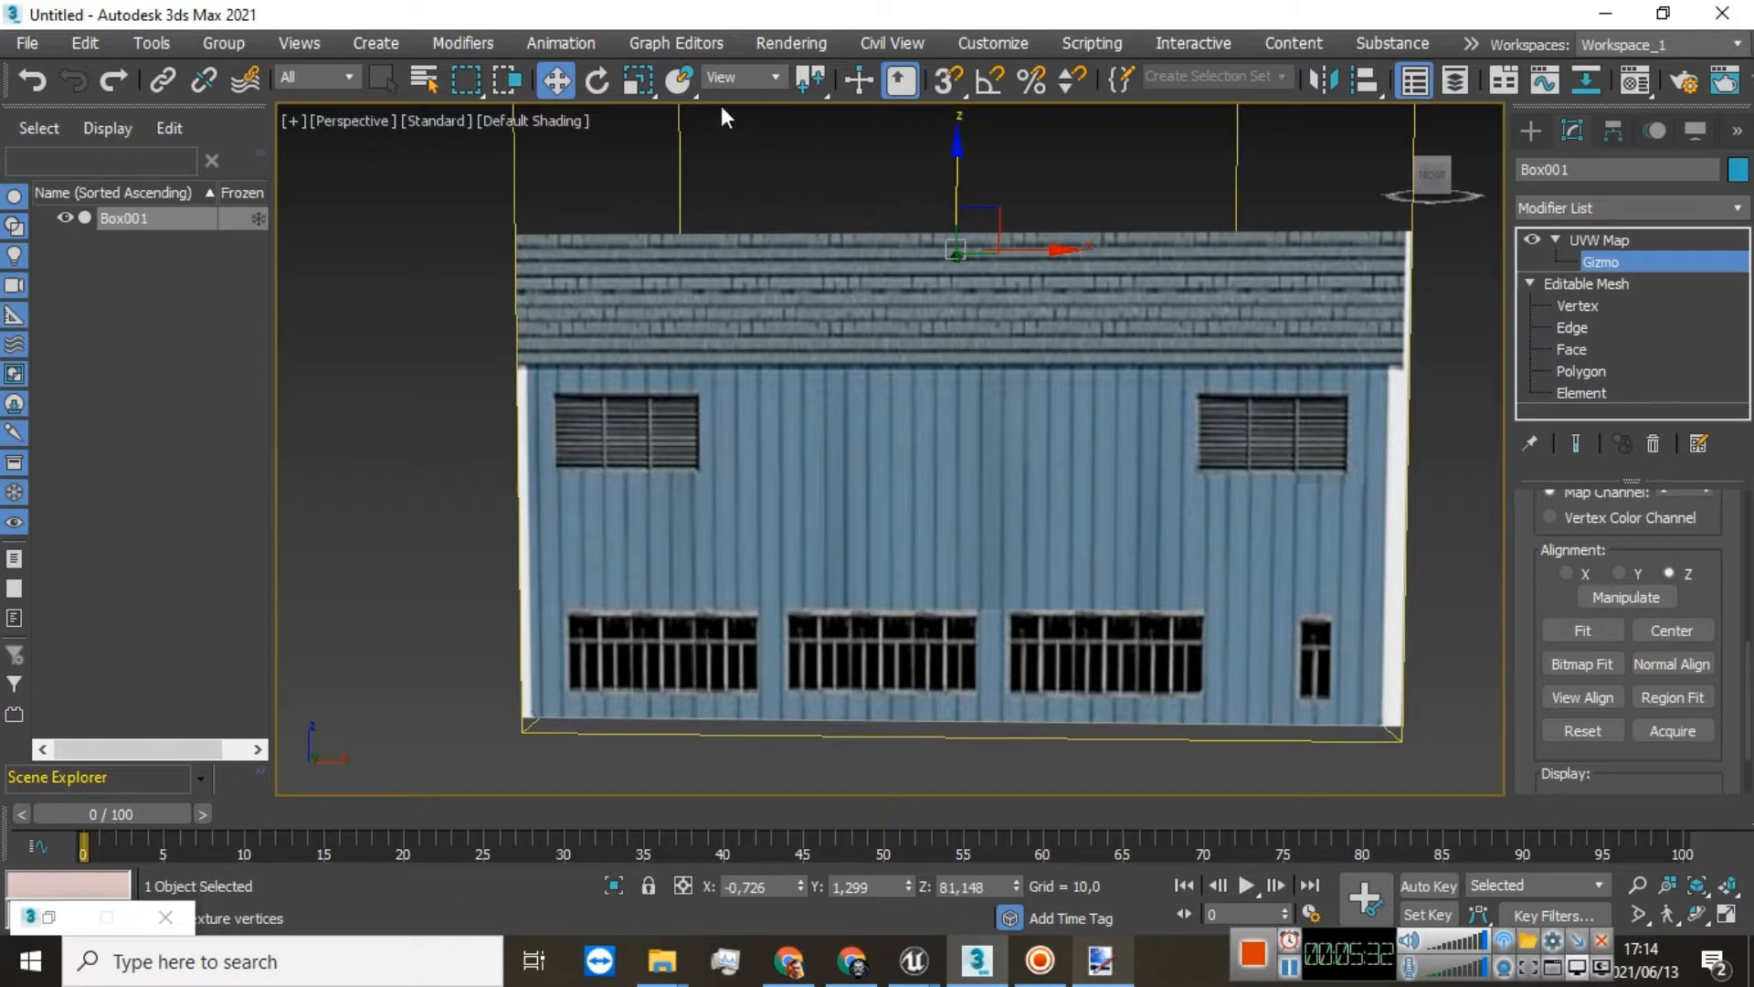
# Step: Center the facade on the front wall by moving the gizmo to about X -0.2 and scaling it to about 101% along X
pyautogui.click(630, 82)
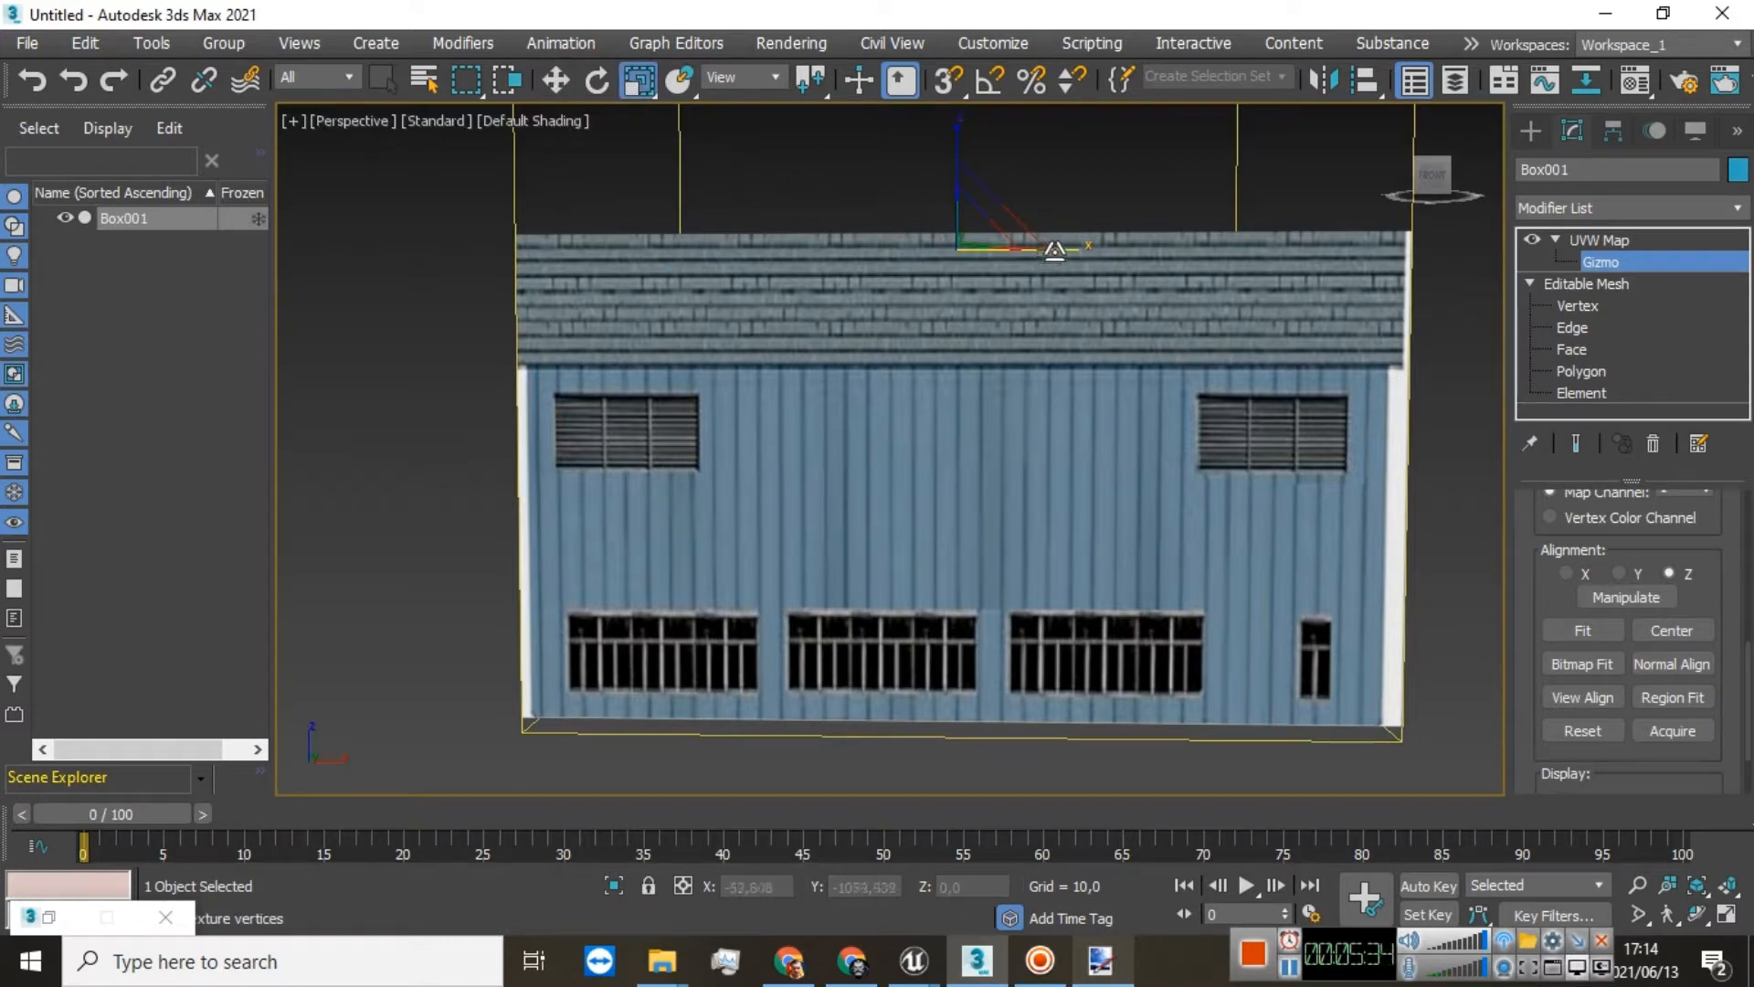
pyautogui.moveTo(1057, 248); pyautogui.dragTo(1057, 247)
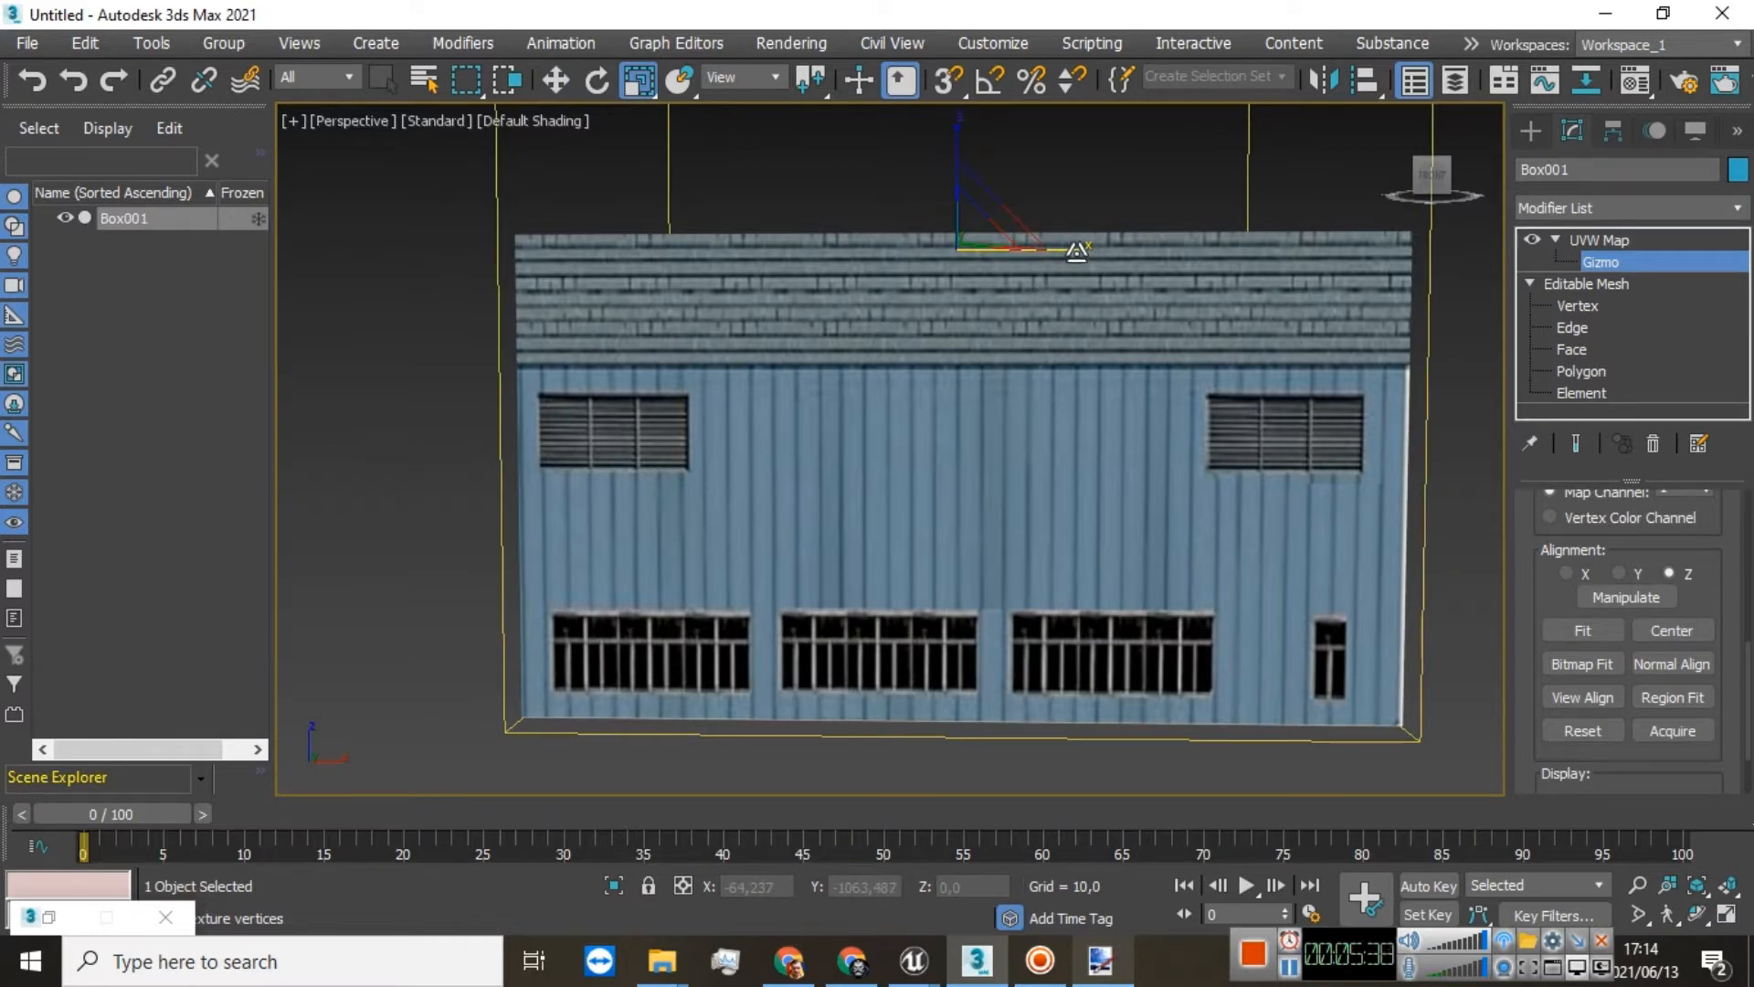
pyautogui.moveTo(1075, 250); pyautogui.dragTo(1072, 250)
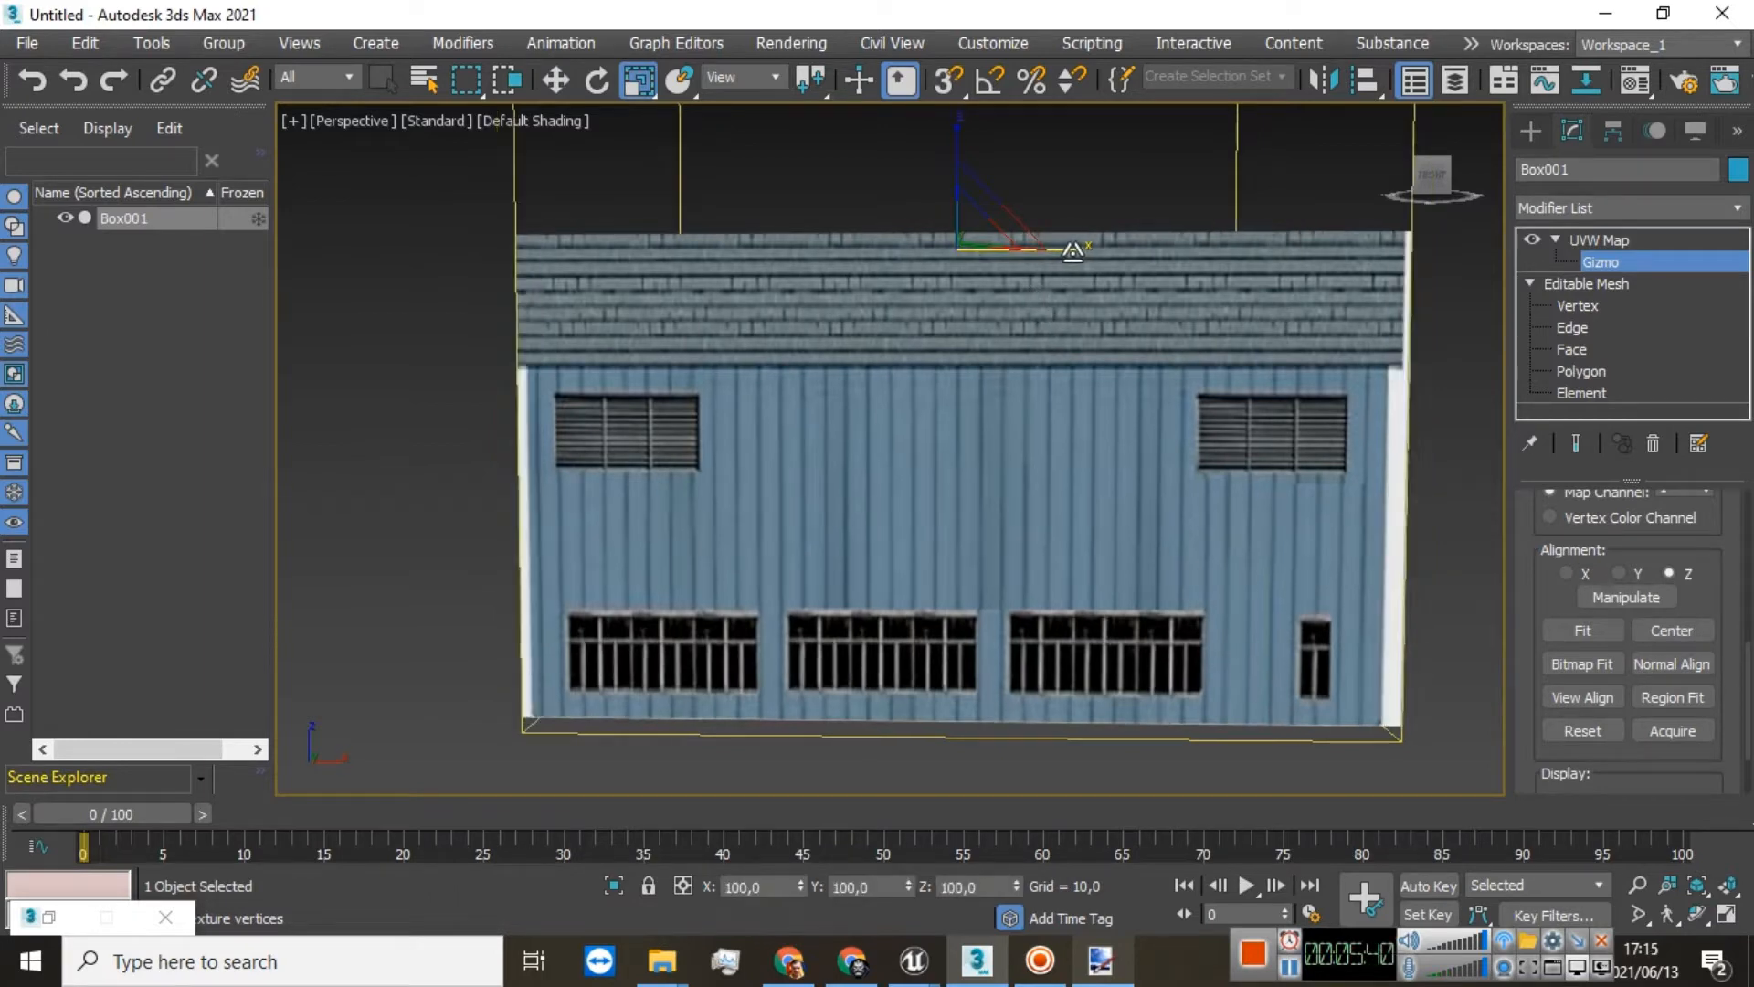
pyautogui.click(553, 81)
pyautogui.moveTo(1035, 242); pyautogui.dragTo(1046, 247)
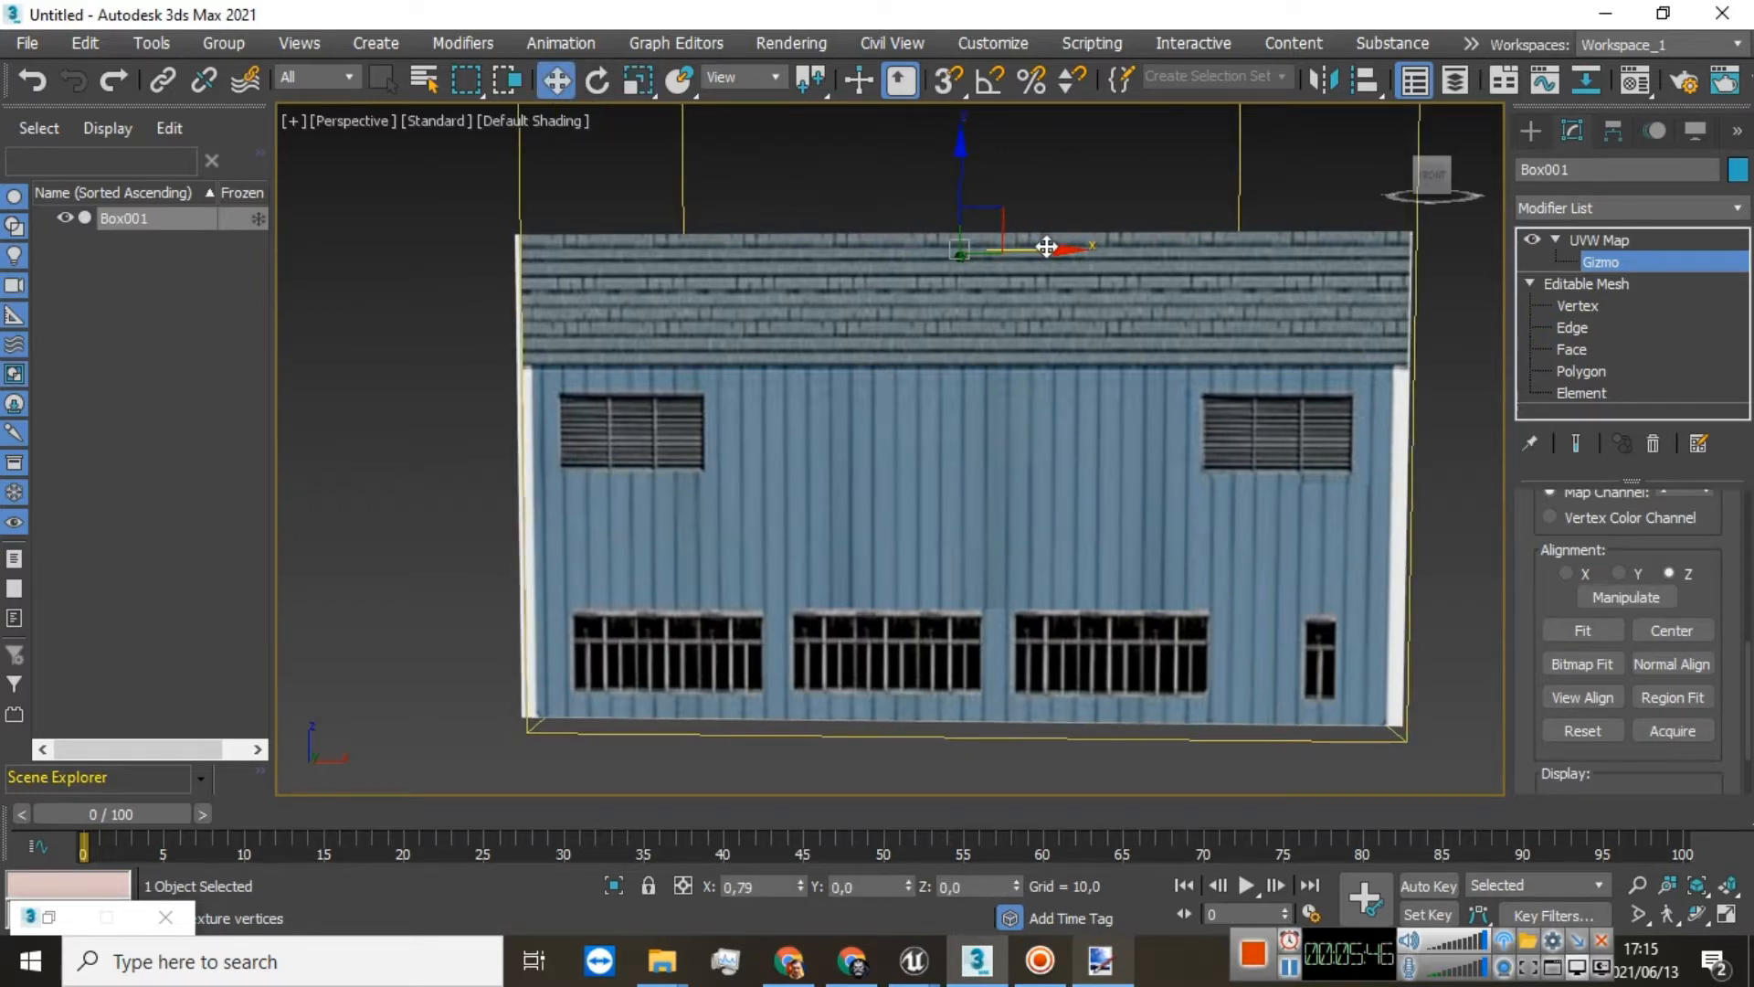
pyautogui.moveTo(1046, 246); pyautogui.dragTo(1045, 246)
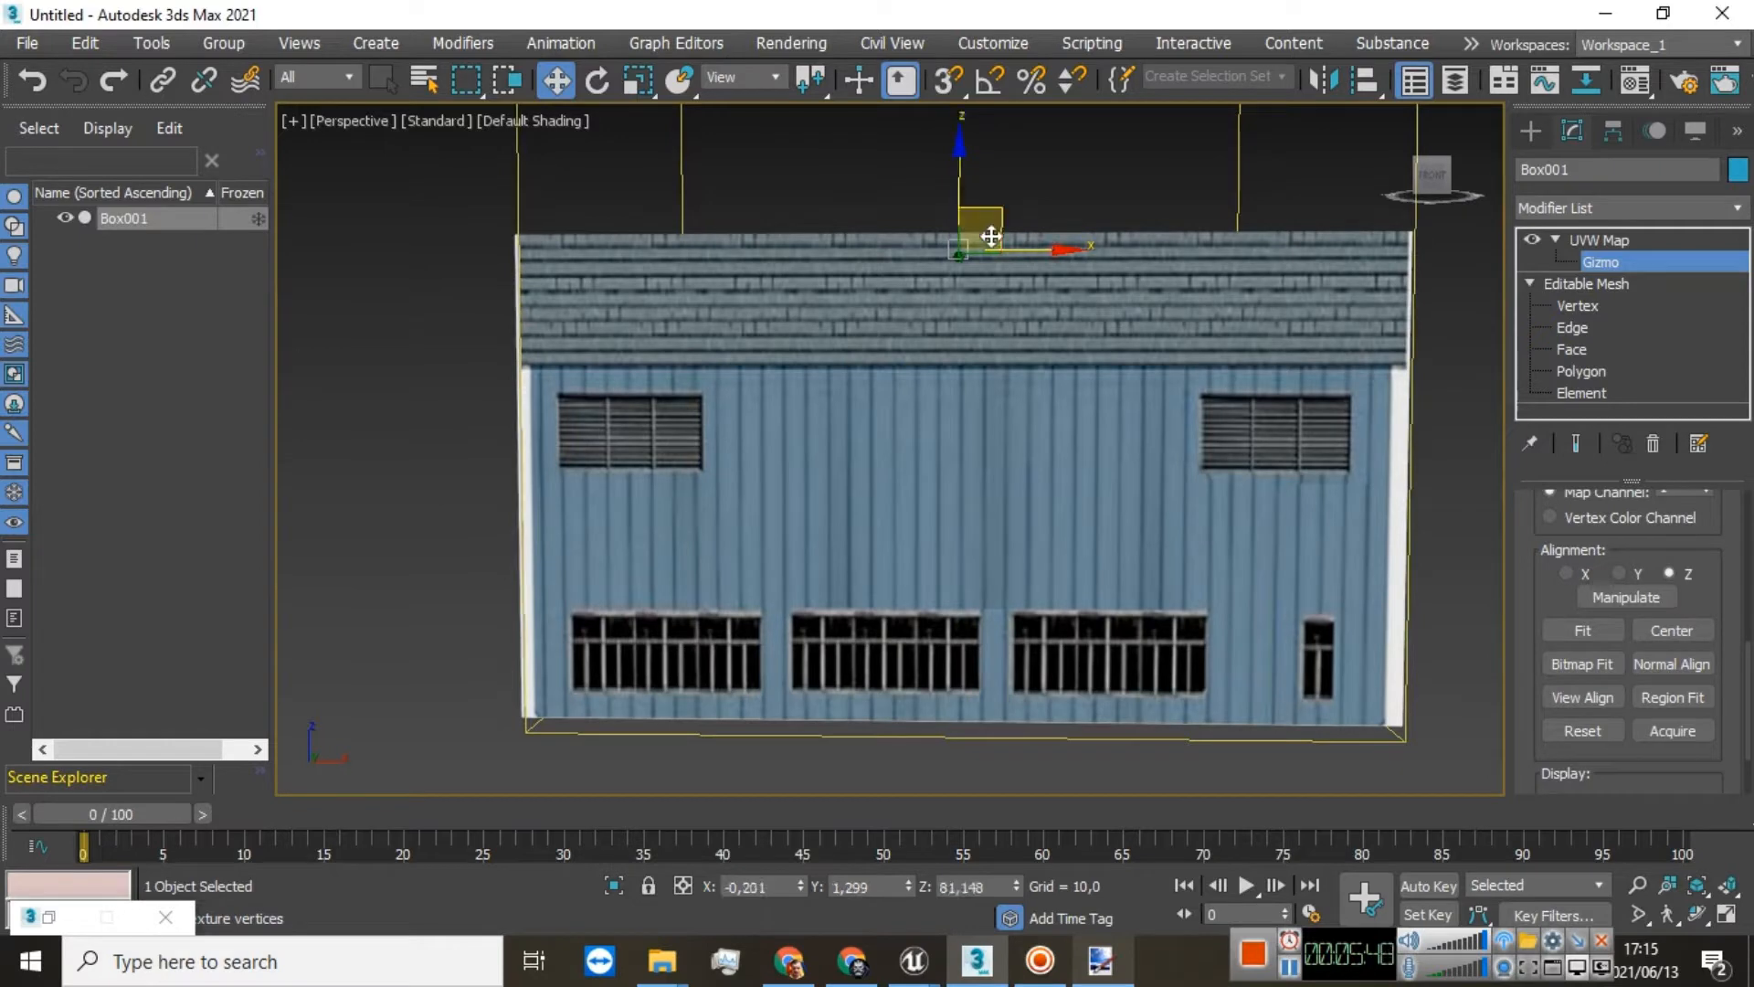
pyautogui.click(633, 85)
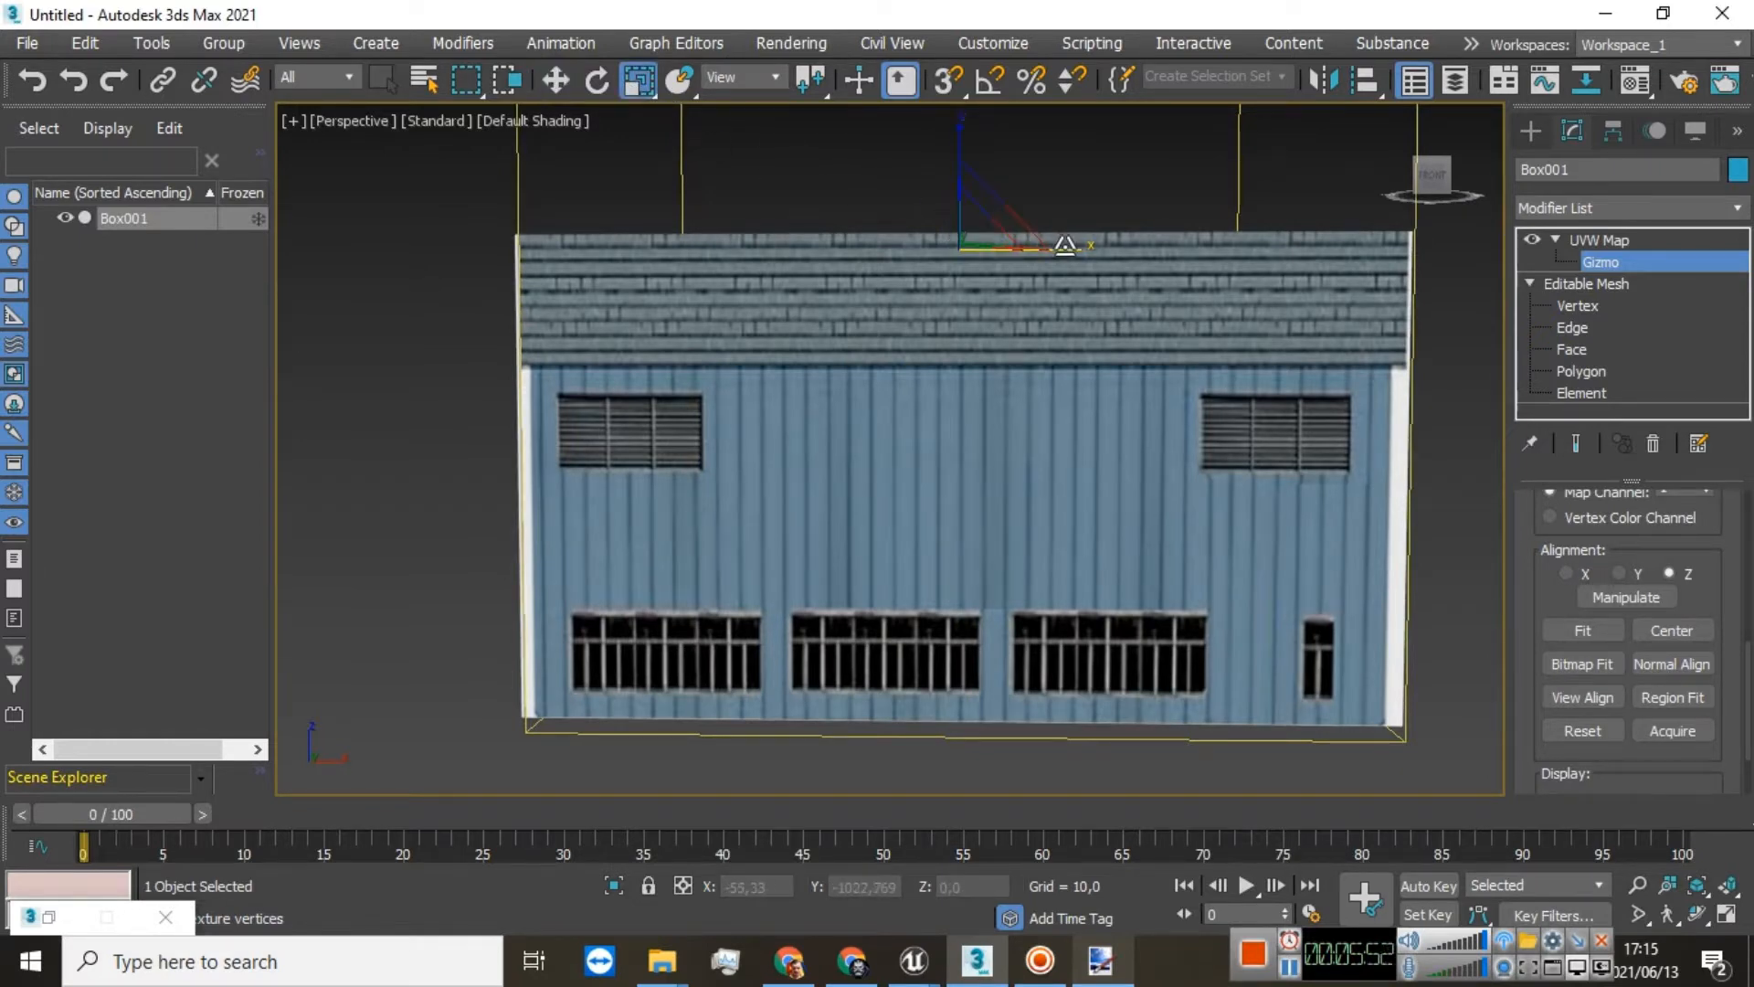
pyautogui.moveTo(1065, 245); pyautogui.dragTo(1057, 244)
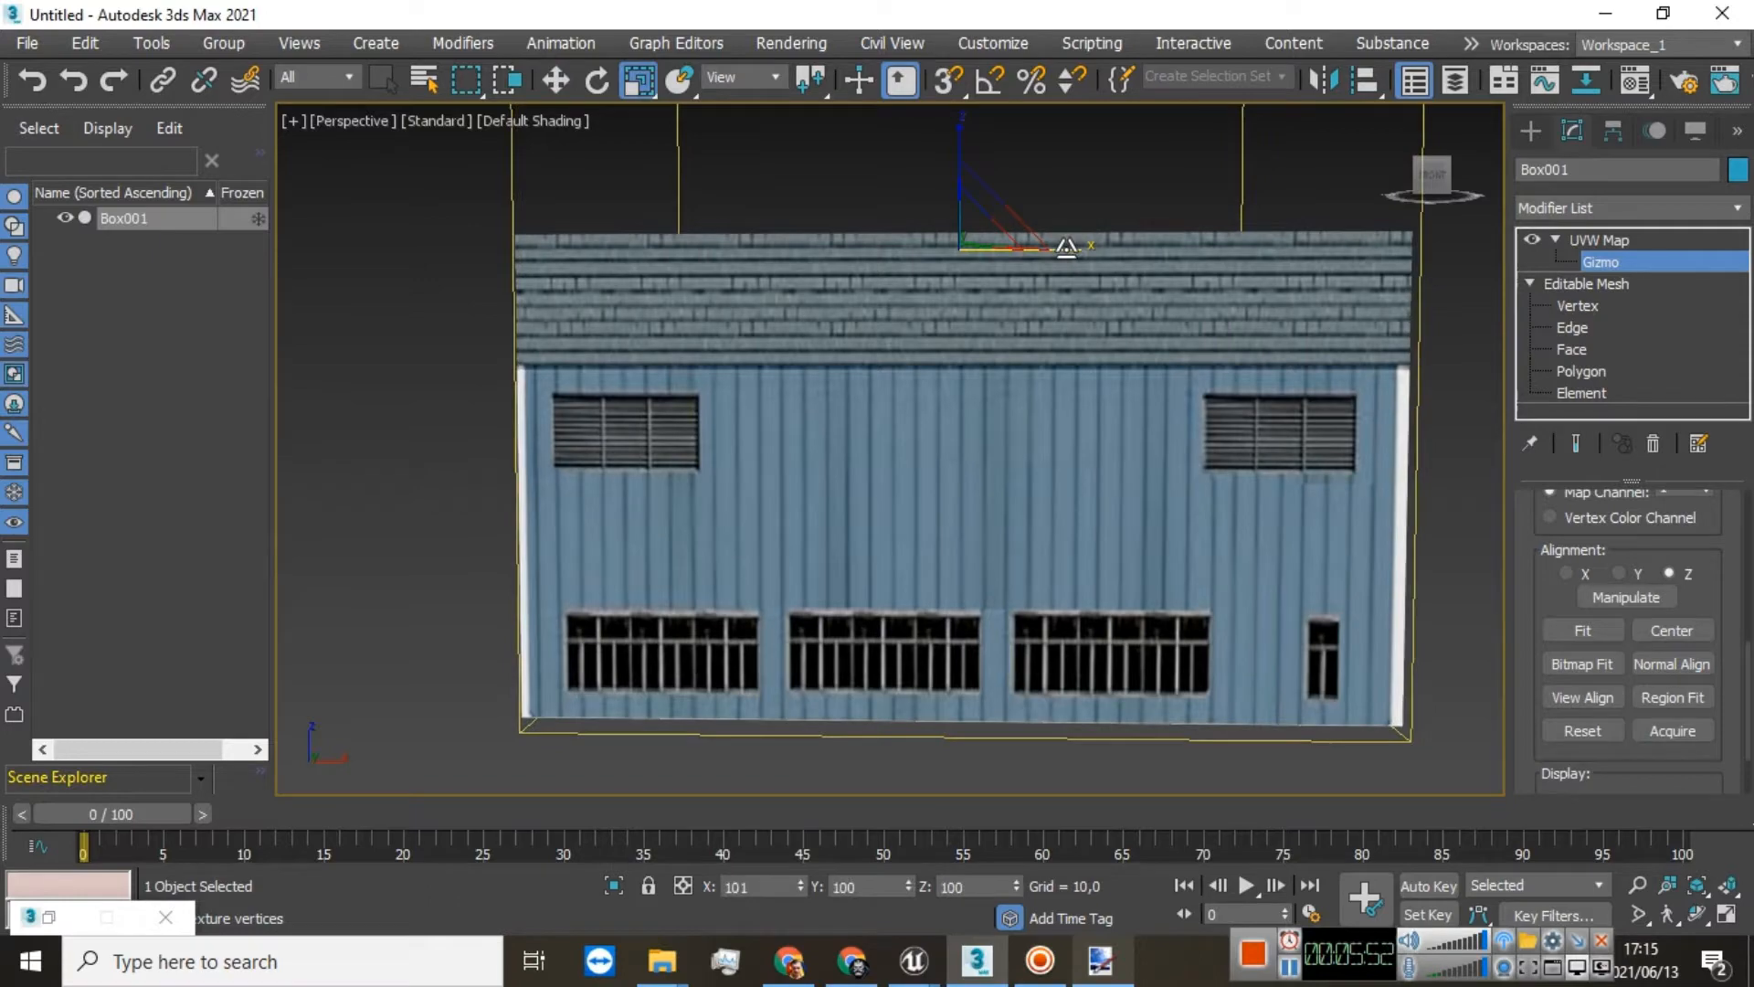
# Step: Check the texture on the building's other sides, and collapse the UVW Map into the editable mesh with the Hold/Yes option
pyautogui.click(1402, 178)
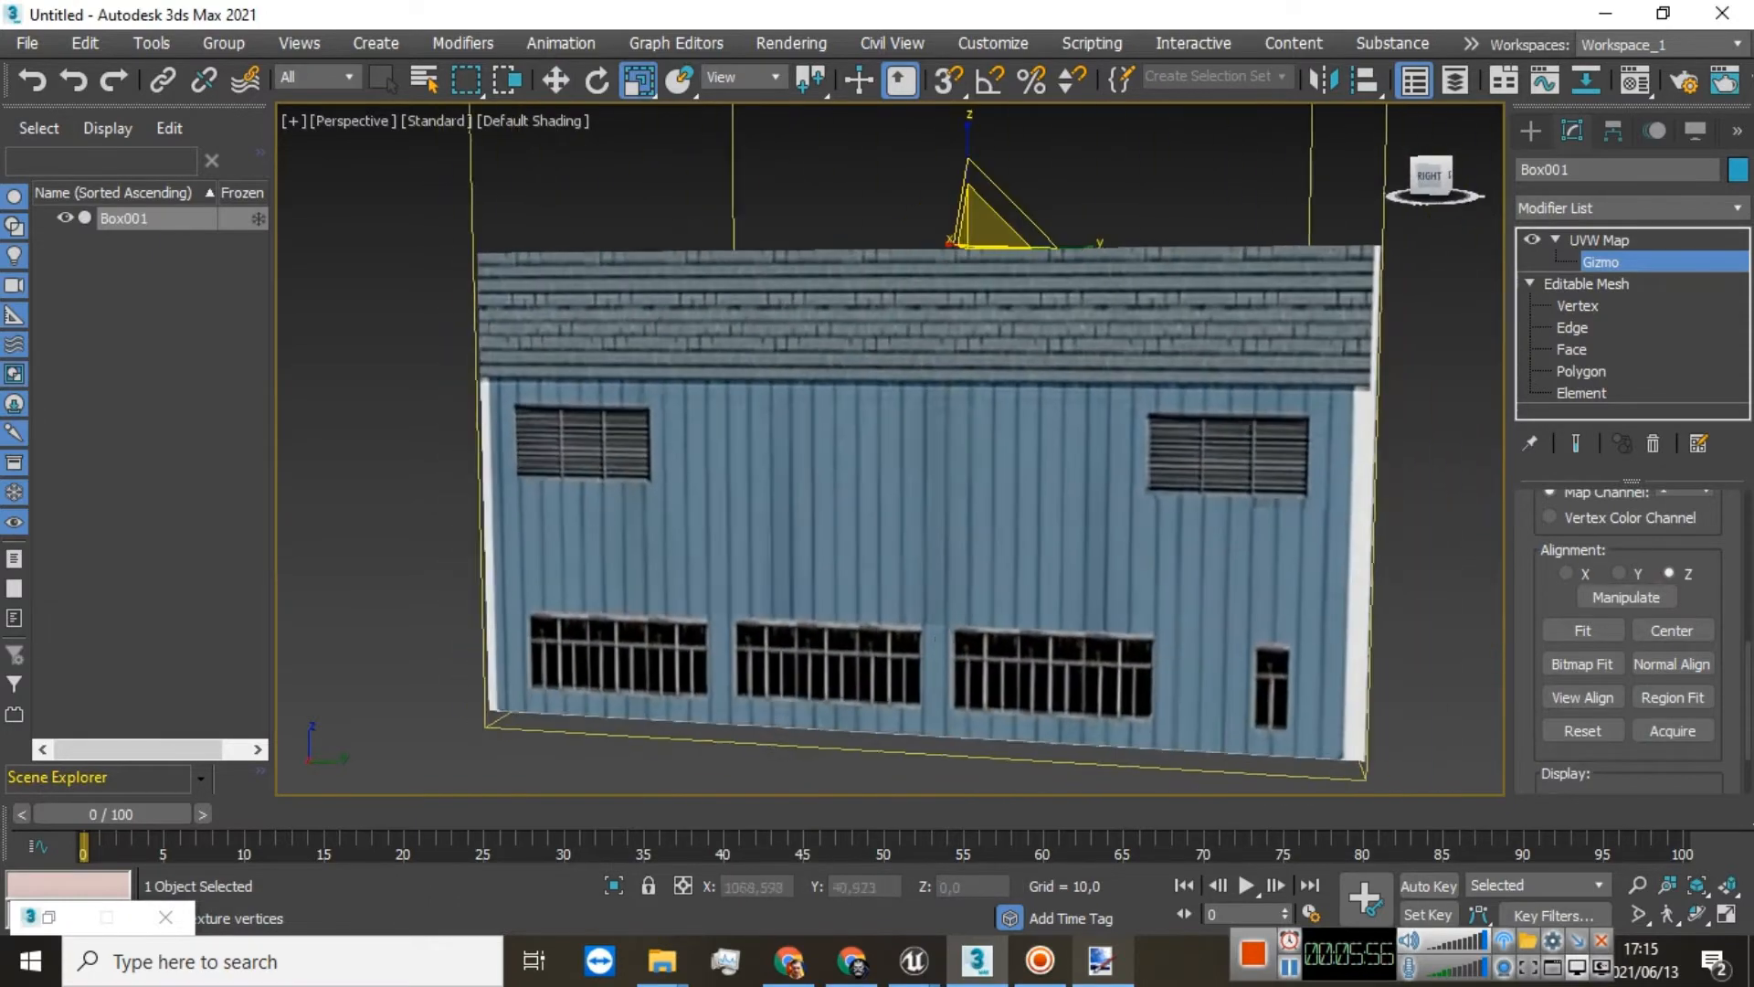
pyautogui.keyDown('alt'); pyautogui.moveTo(934, 637); pyautogui.dragTo(958, 639, button='middle'); pyautogui.keyUp('alt')
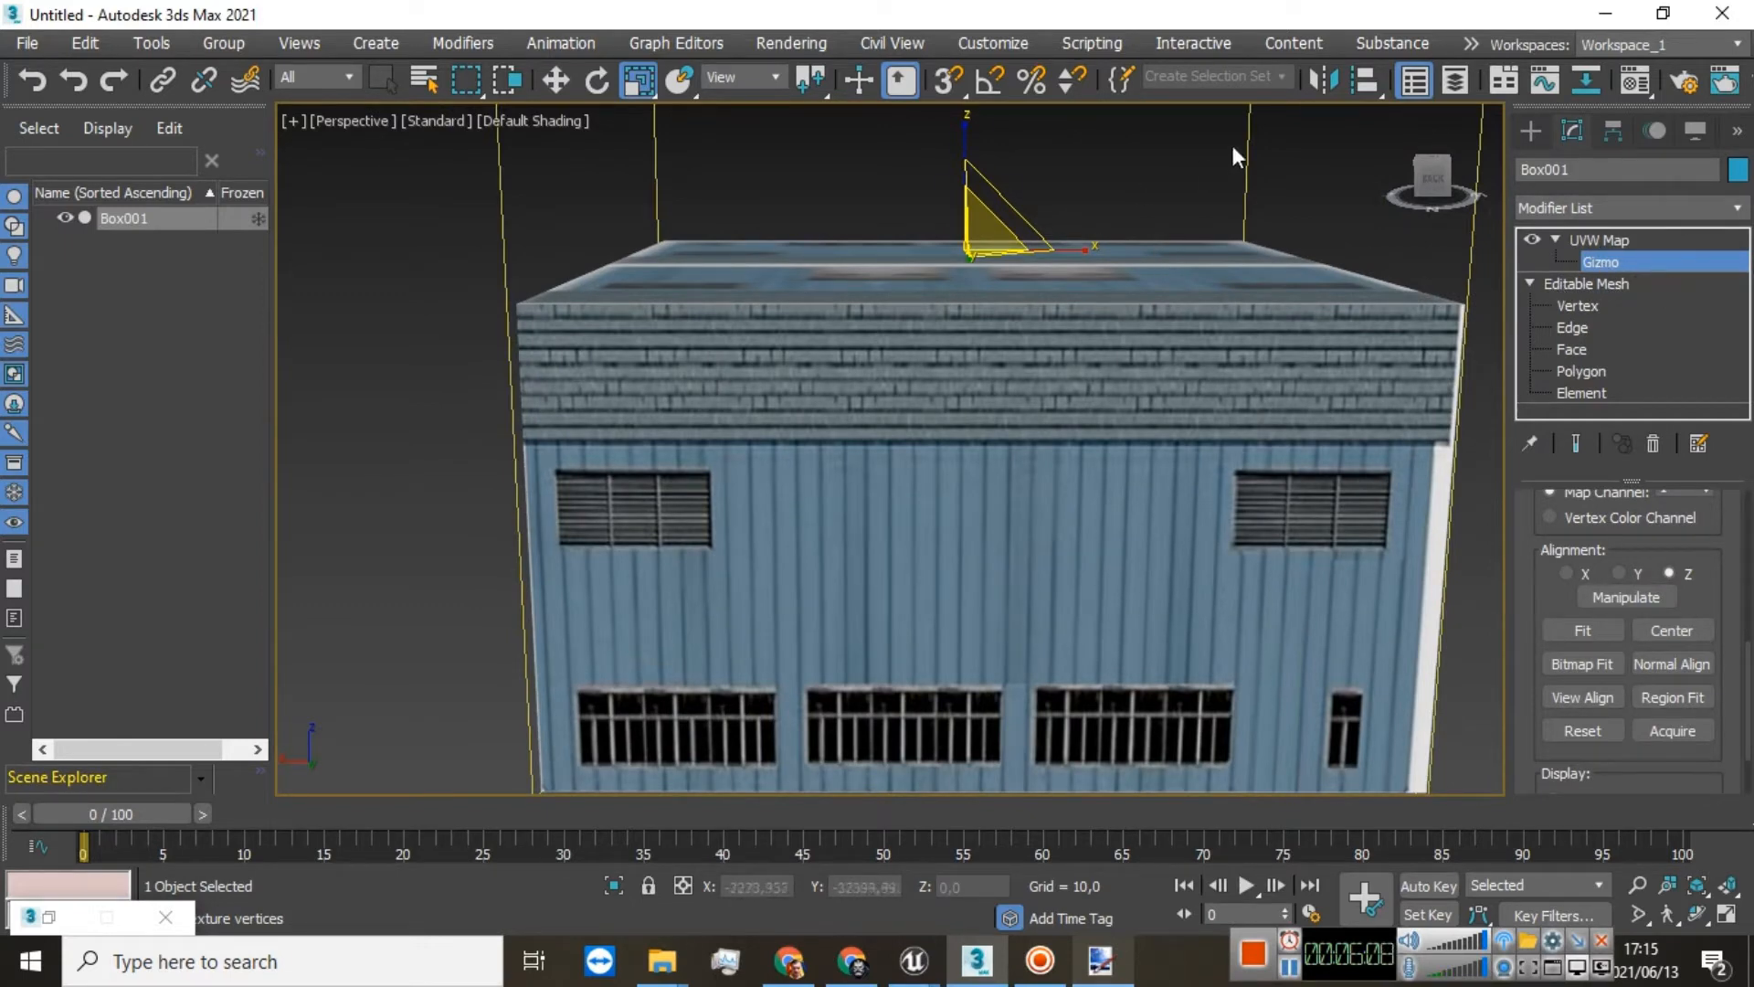
pyautogui.moveTo(1443, 187); pyautogui.dragTo(958, 640)
pyautogui.keyDown('alt'); pyautogui.moveTo(959, 640); pyautogui.dragTo(958, 639, button='middle'); pyautogui.keyUp('alt')
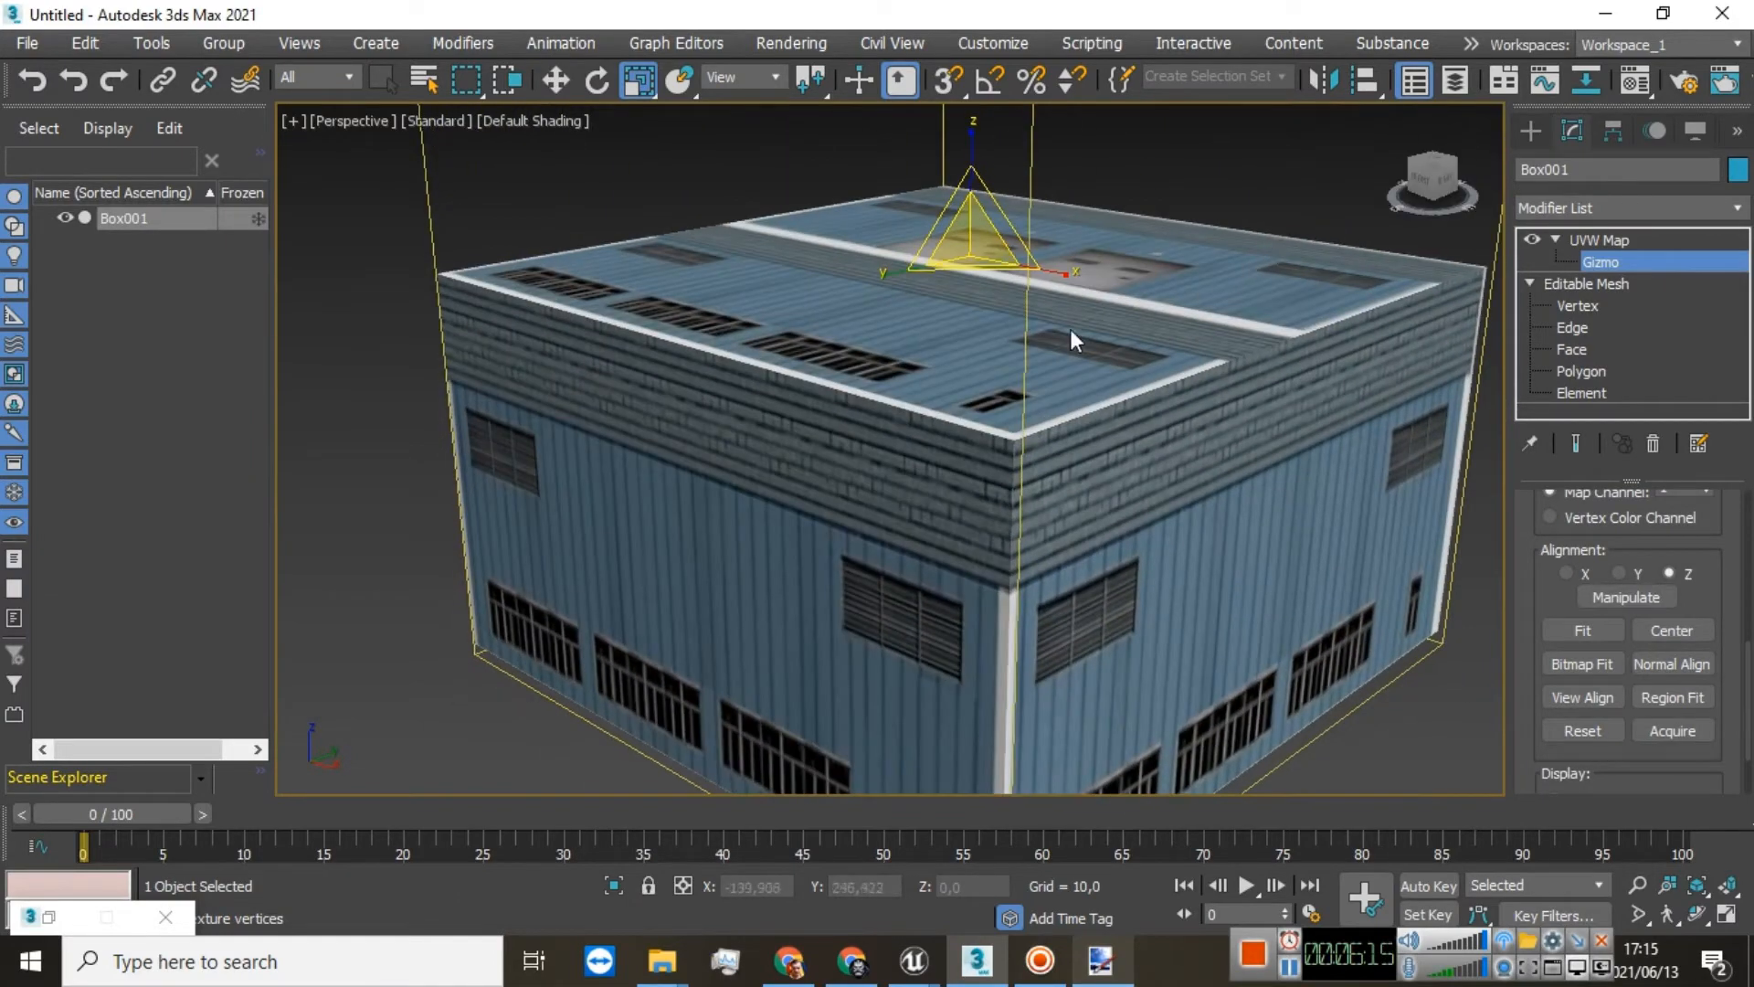
pyautogui.rightClick(1577, 240)
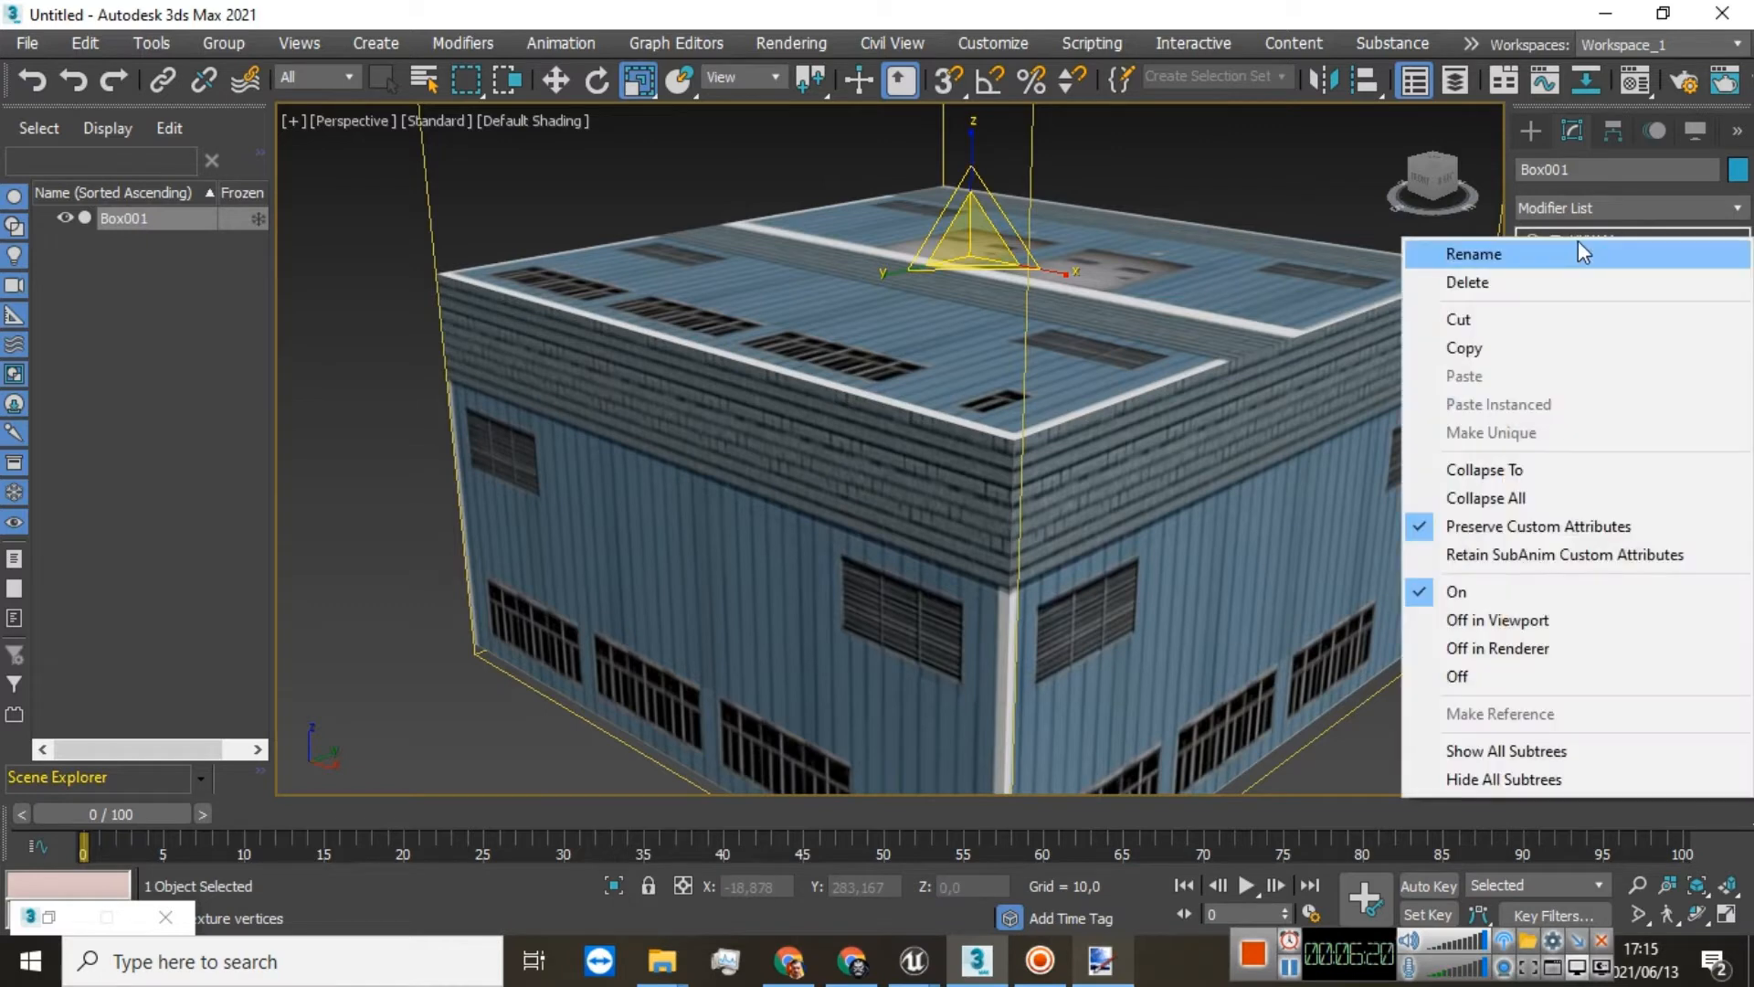
pyautogui.click(1484, 472)
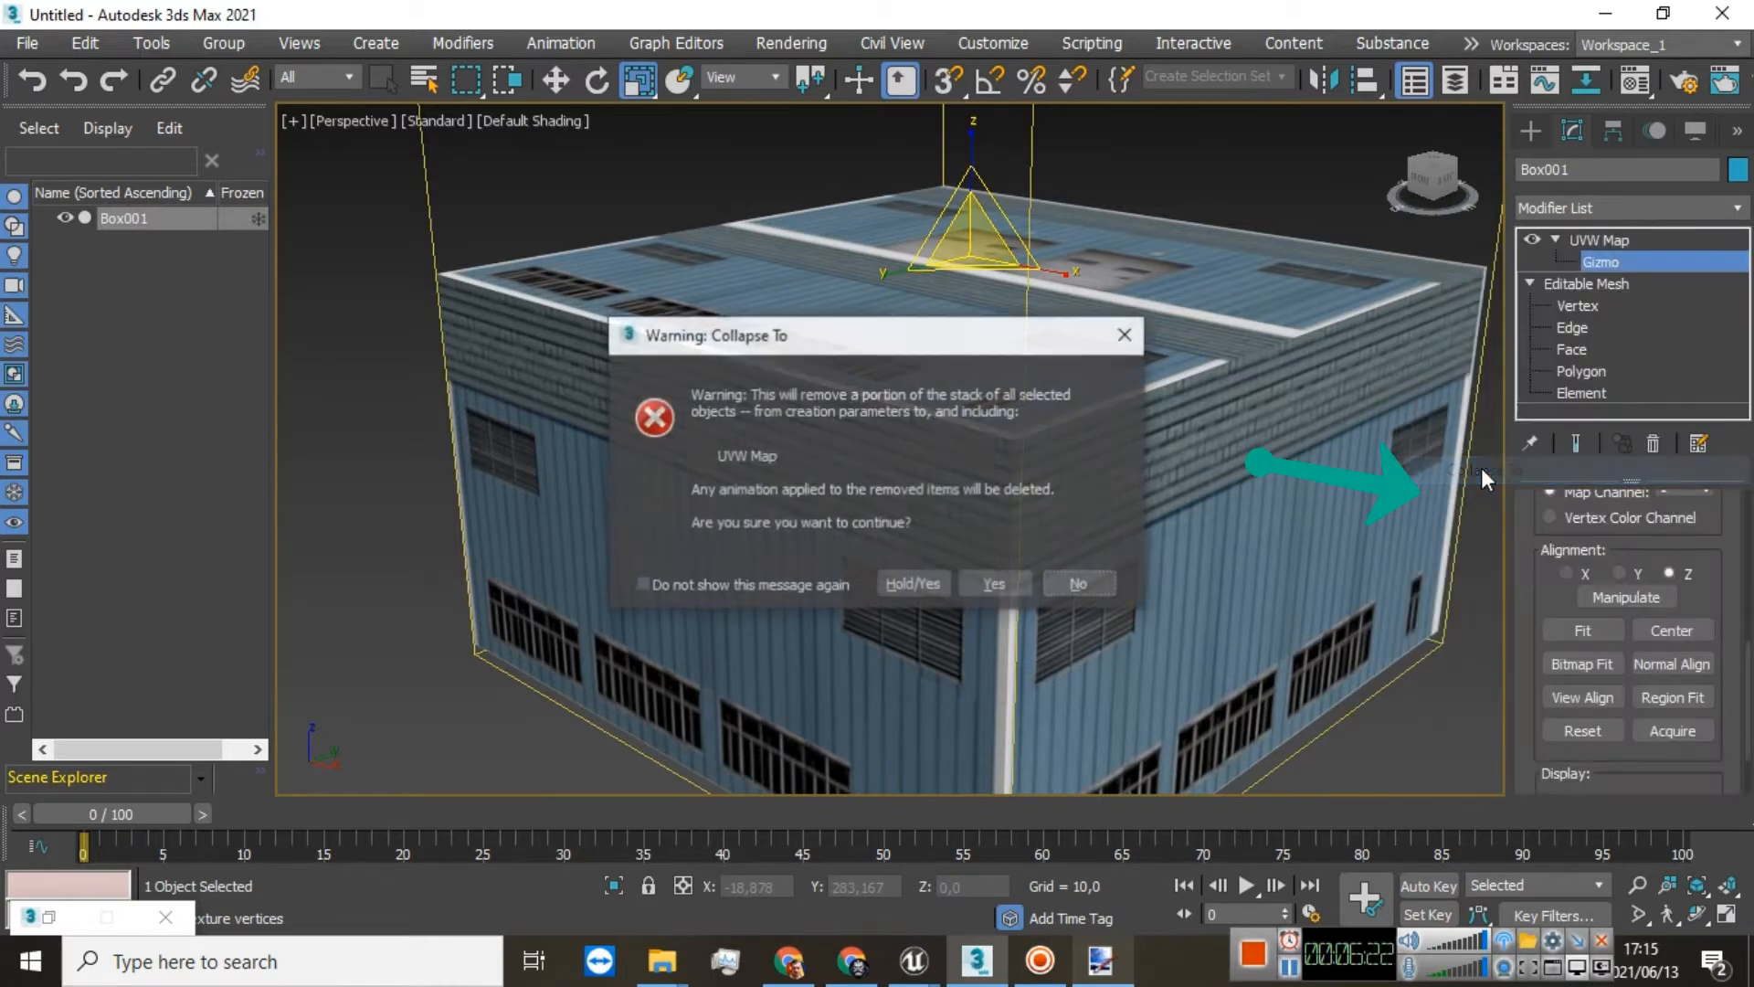
pyautogui.click(912, 583)
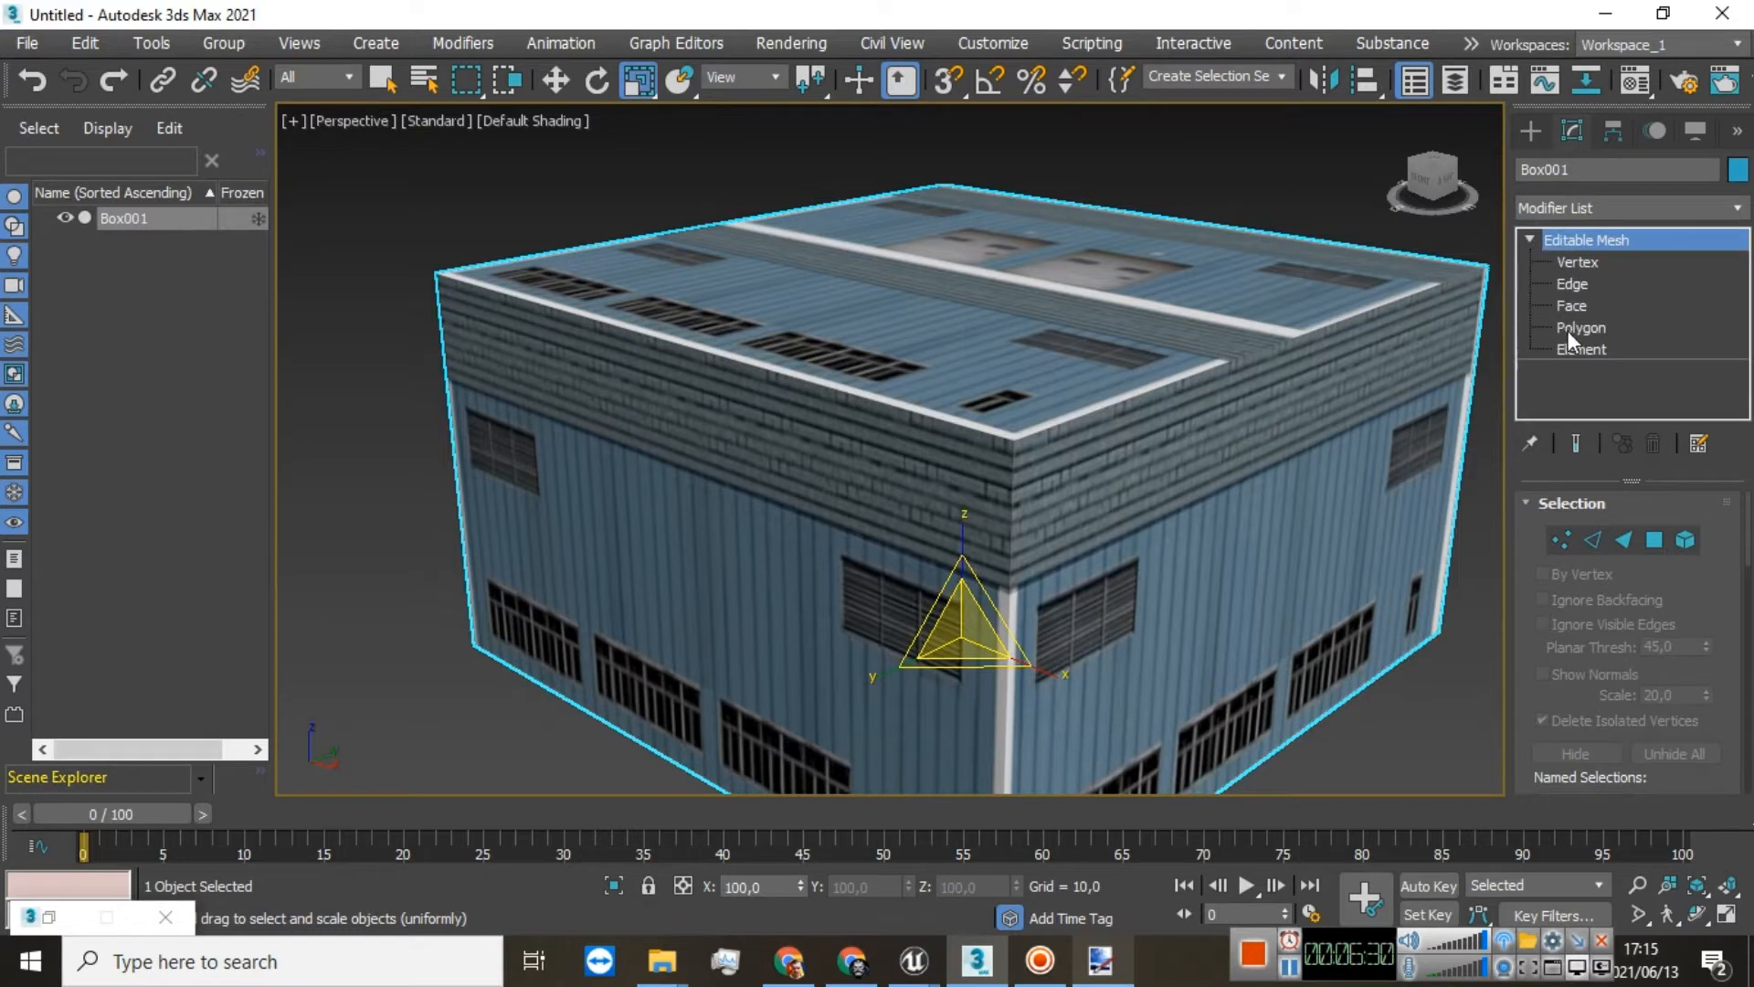
# Step: Try selecting the whole building at Element level
pyautogui.click(1576, 355)
pyautogui.click(999, 536)
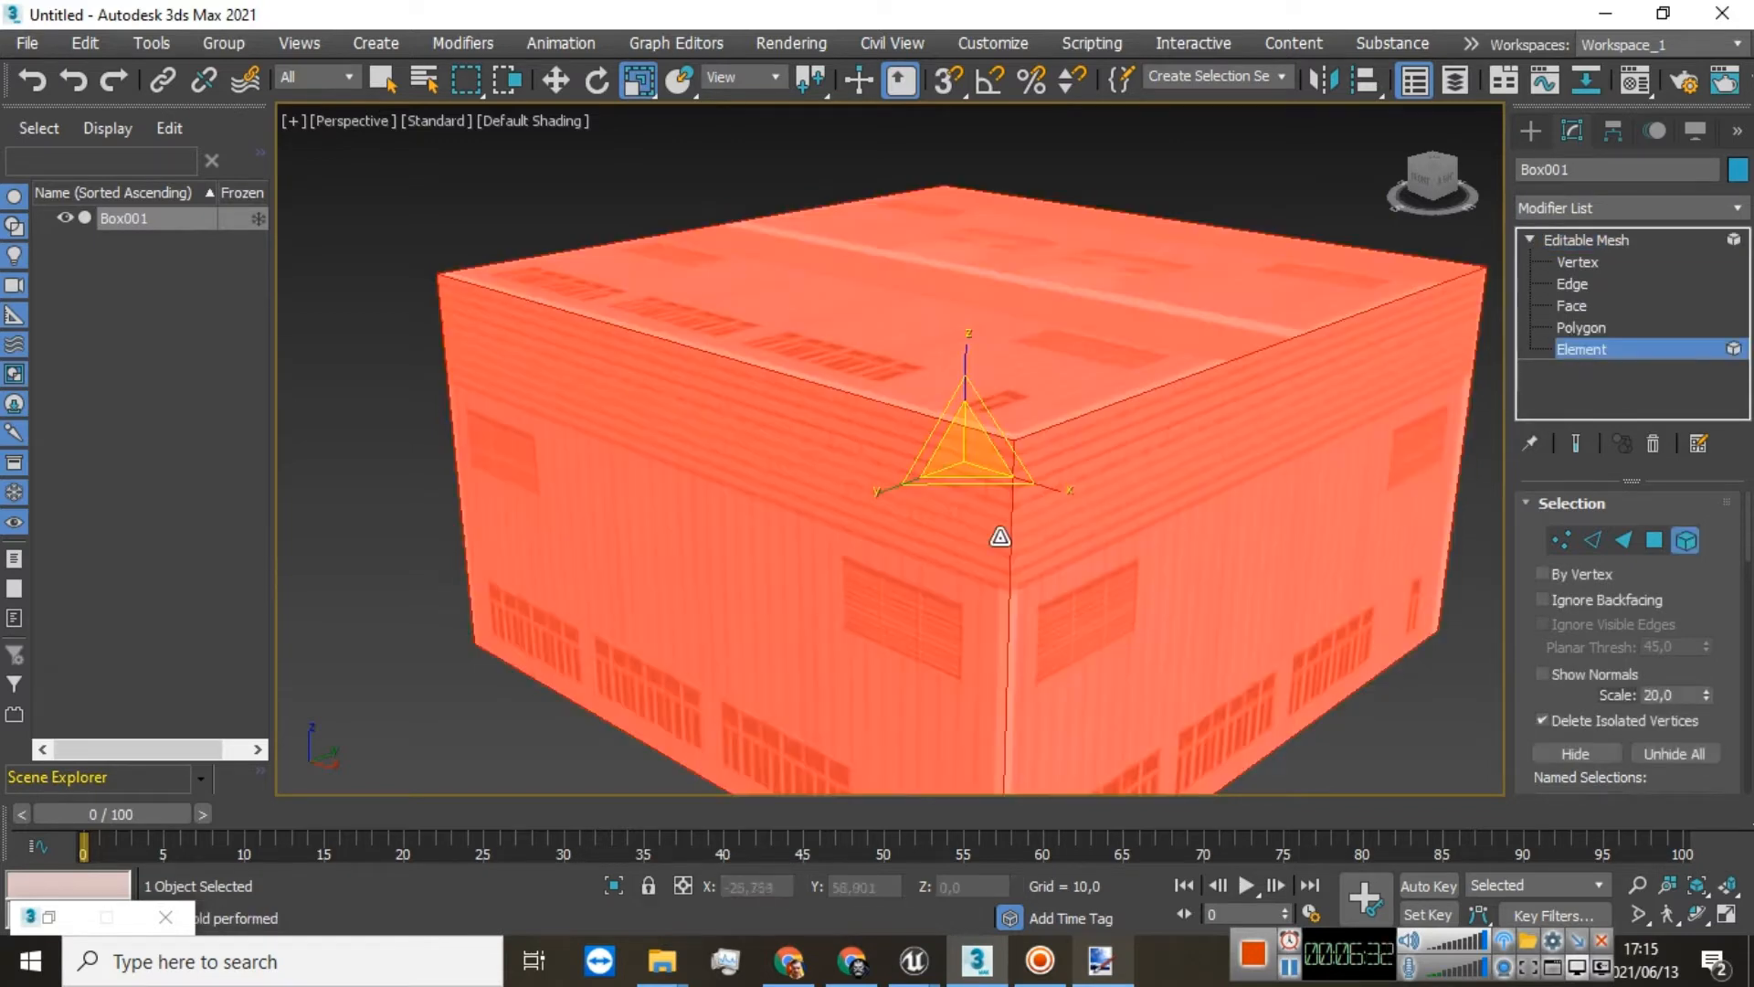
pyautogui.scroll(-3, 921, 522)
pyautogui.scroll(3, 921, 523)
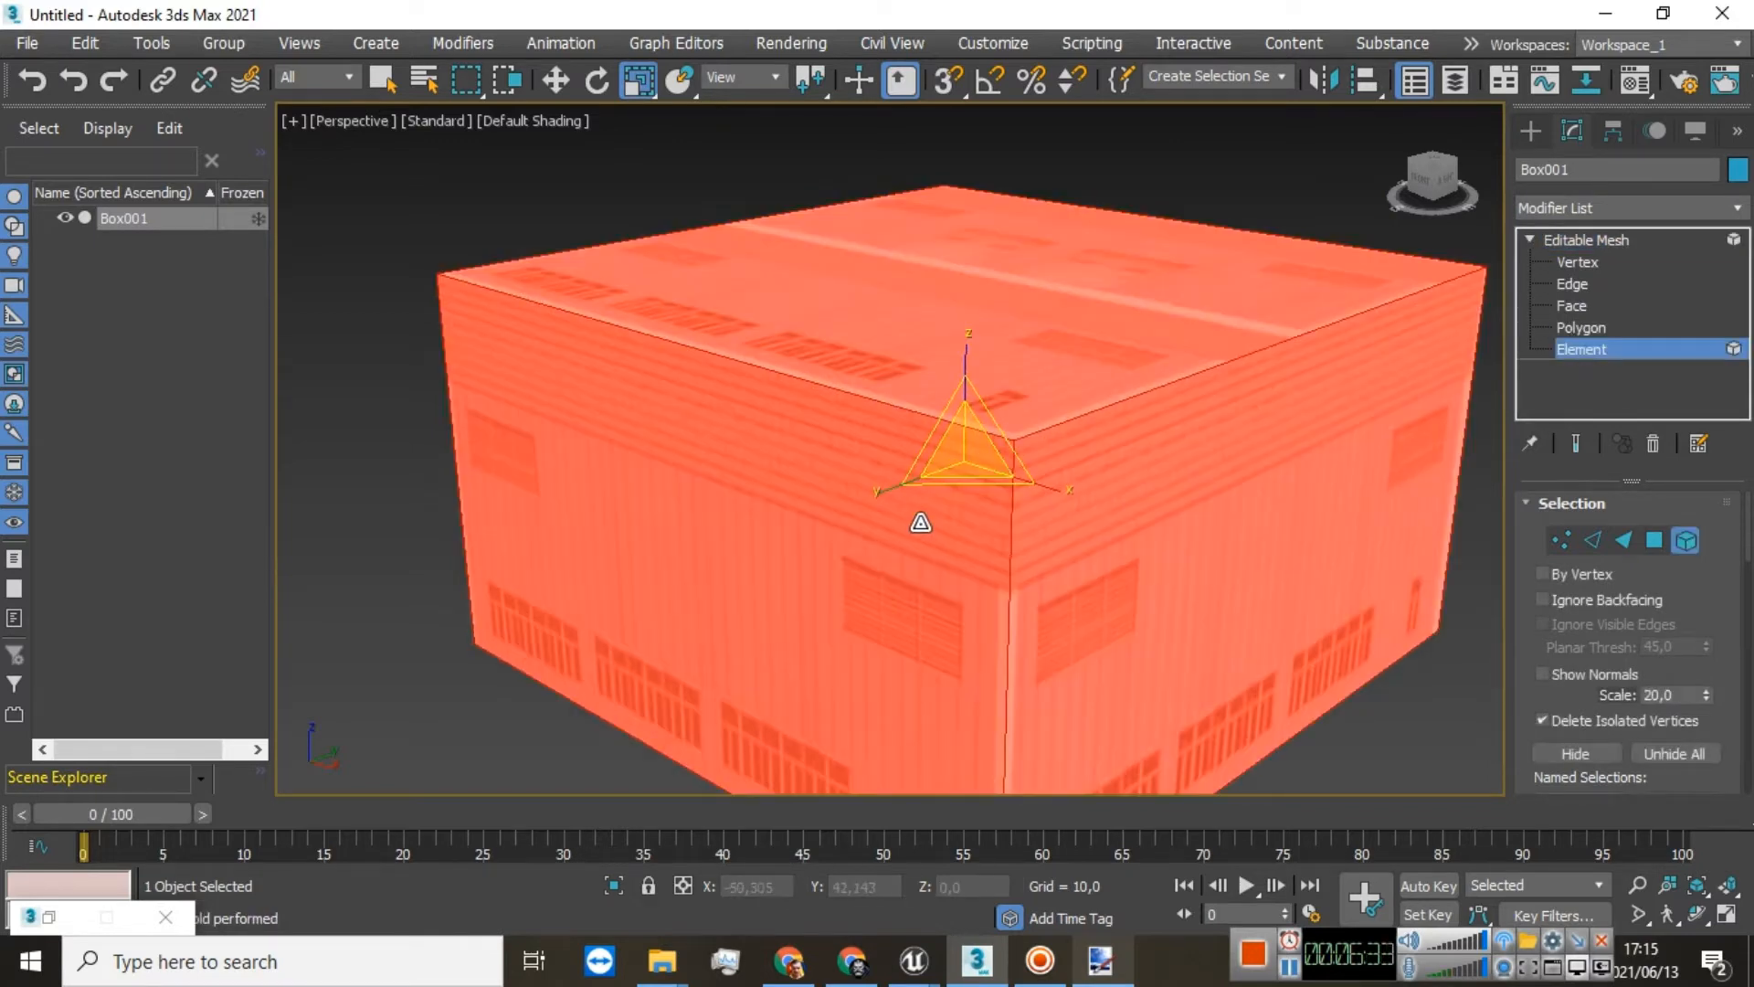
# Step: Select only the building's left wall at Polygon level
pyautogui.click(1434, 176)
pyautogui.keyDown('alt'); pyautogui.moveTo(960, 641); pyautogui.dragTo(959, 640, button='middle'); pyautogui.keyUp('alt')
pyautogui.click(1582, 331)
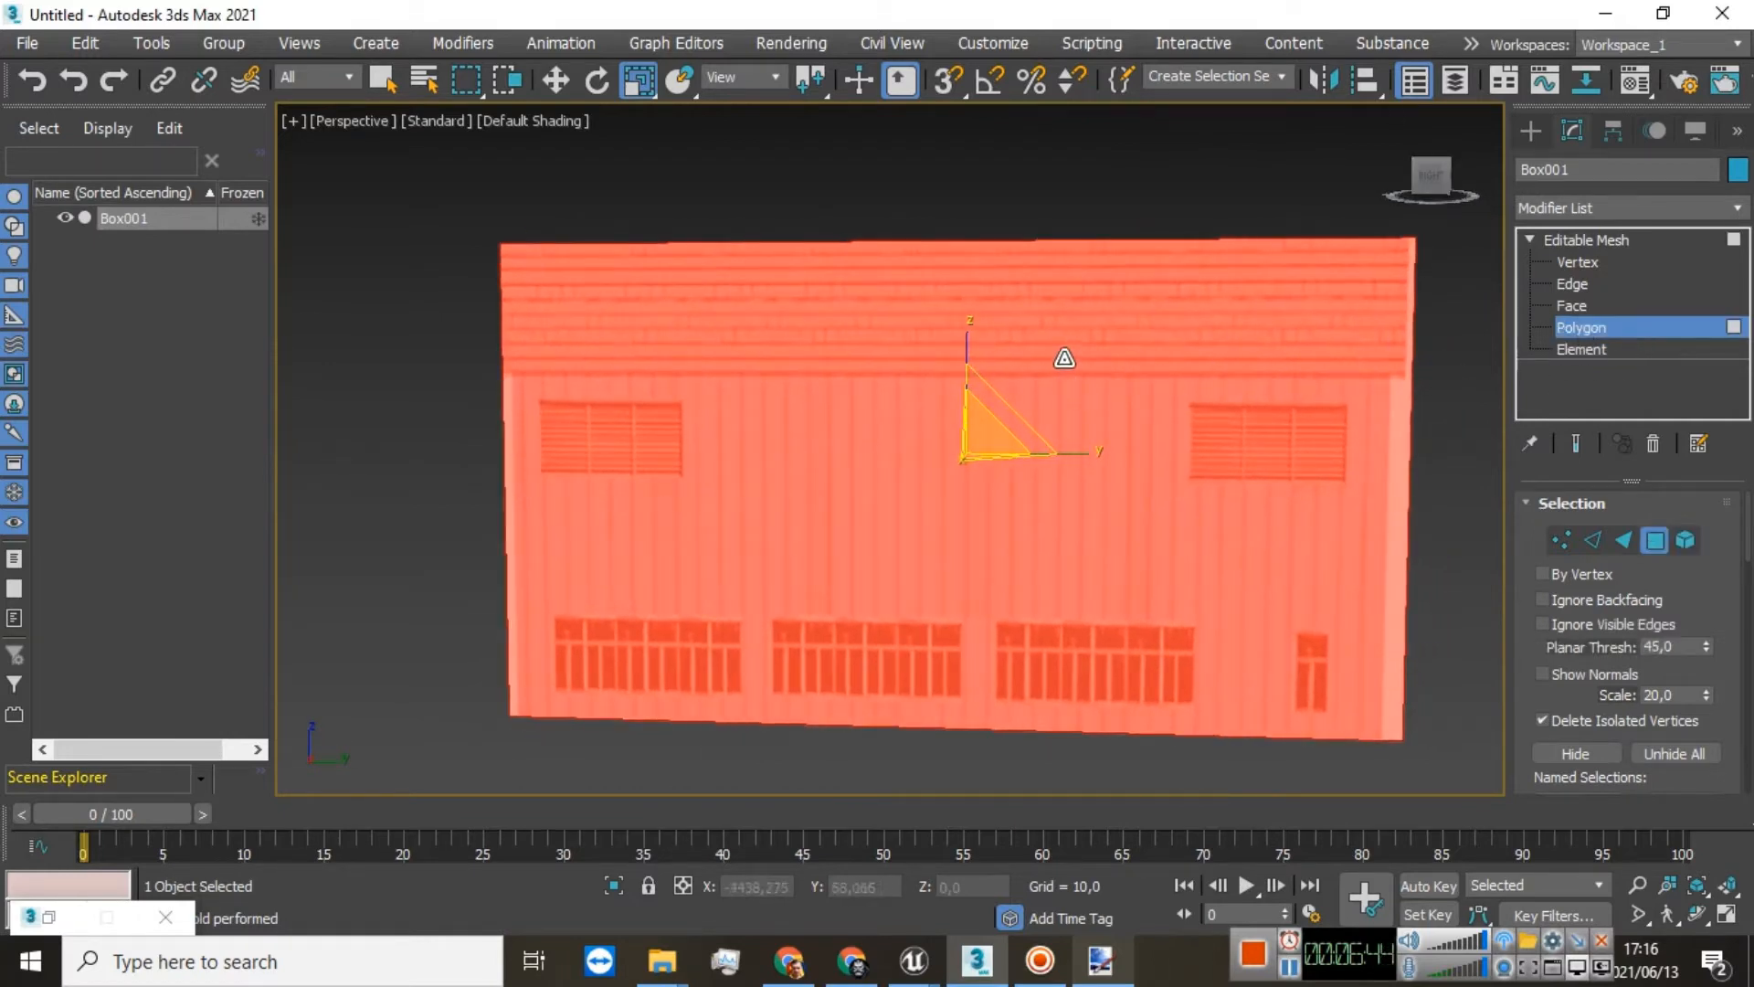
pyautogui.click(1066, 356)
pyautogui.moveTo(1430, 176); pyautogui.dragTo(1489, 178)
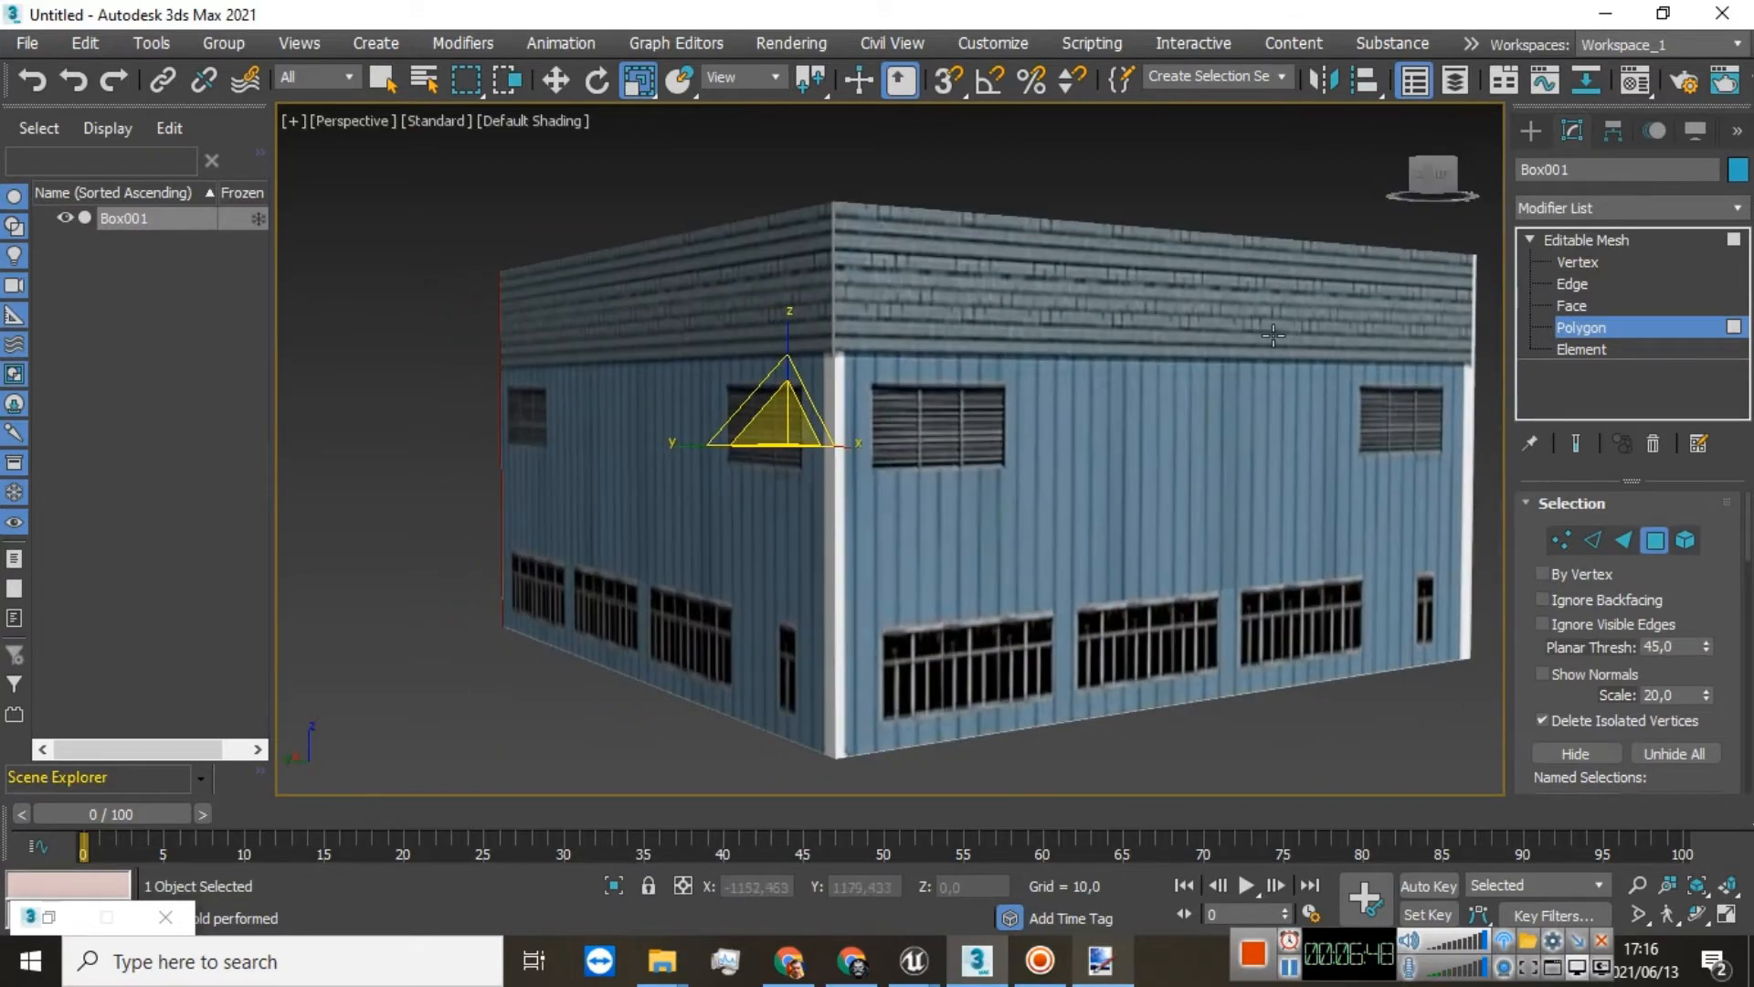
pyautogui.click(1362, 246)
pyautogui.click(1438, 174)
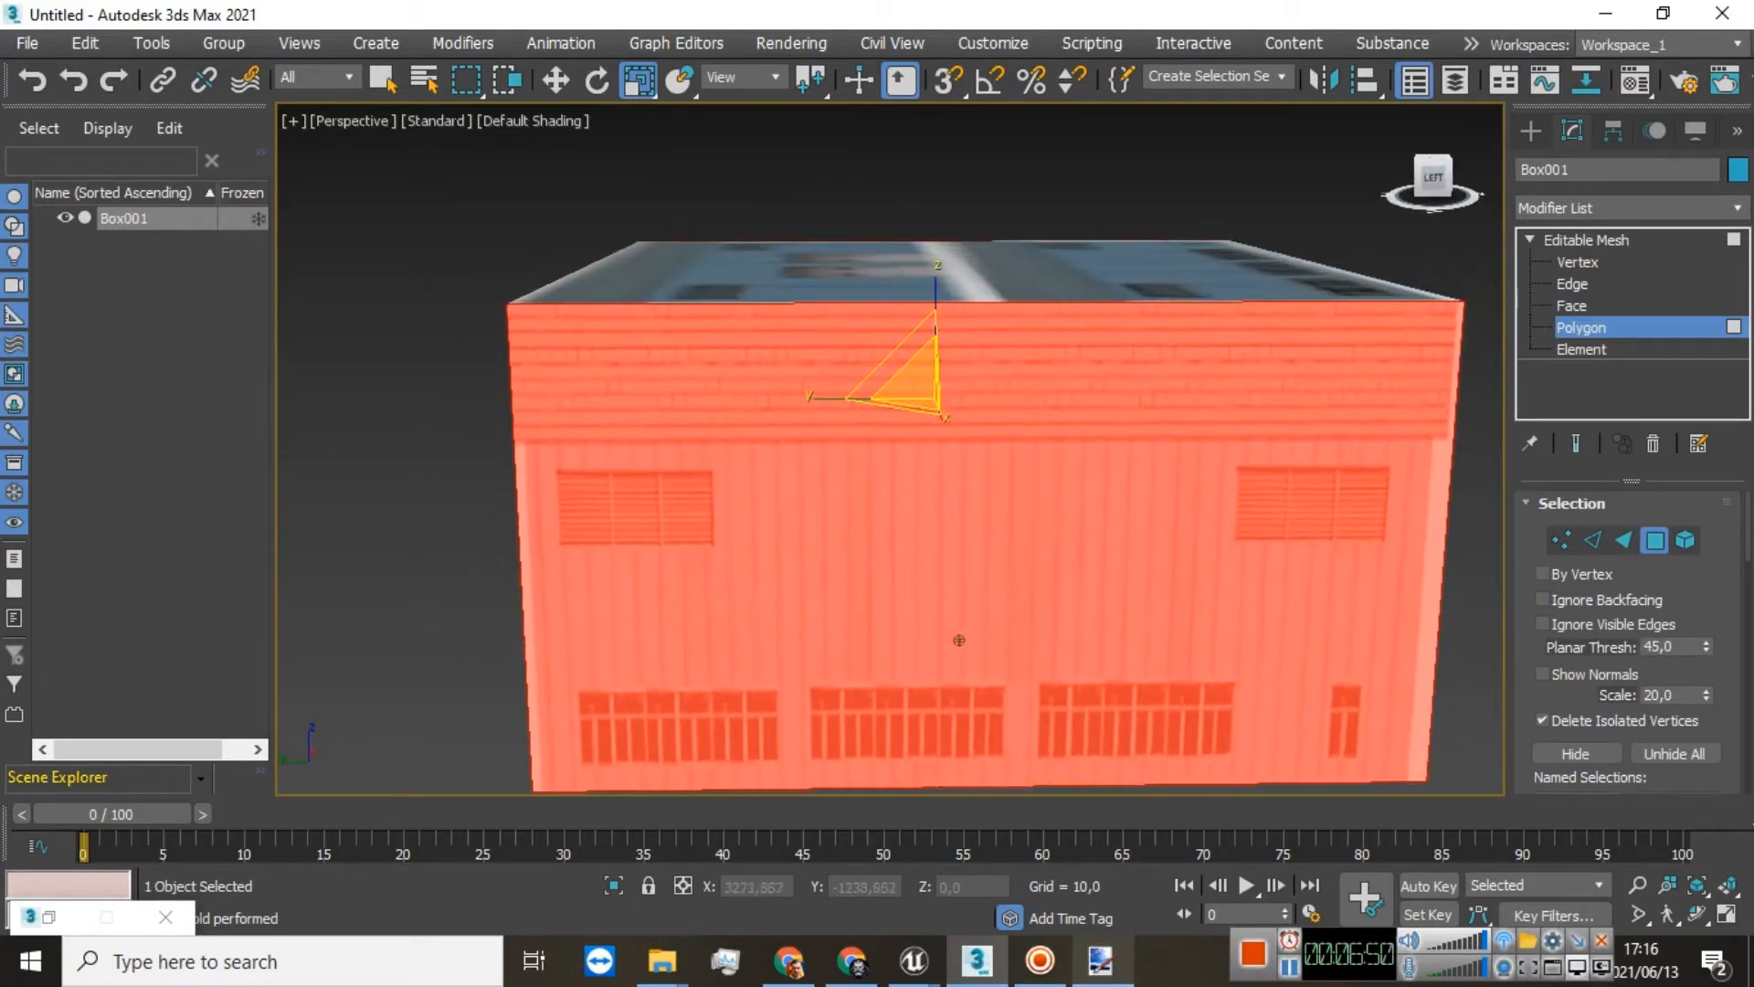
# Step: Apply a new UVW Map modifier to the selected left wall and set its mapping type to Box
pyautogui.click(1727, 207)
pyautogui.moveTo(1741, 331); pyautogui.dragTo(1740, 804)
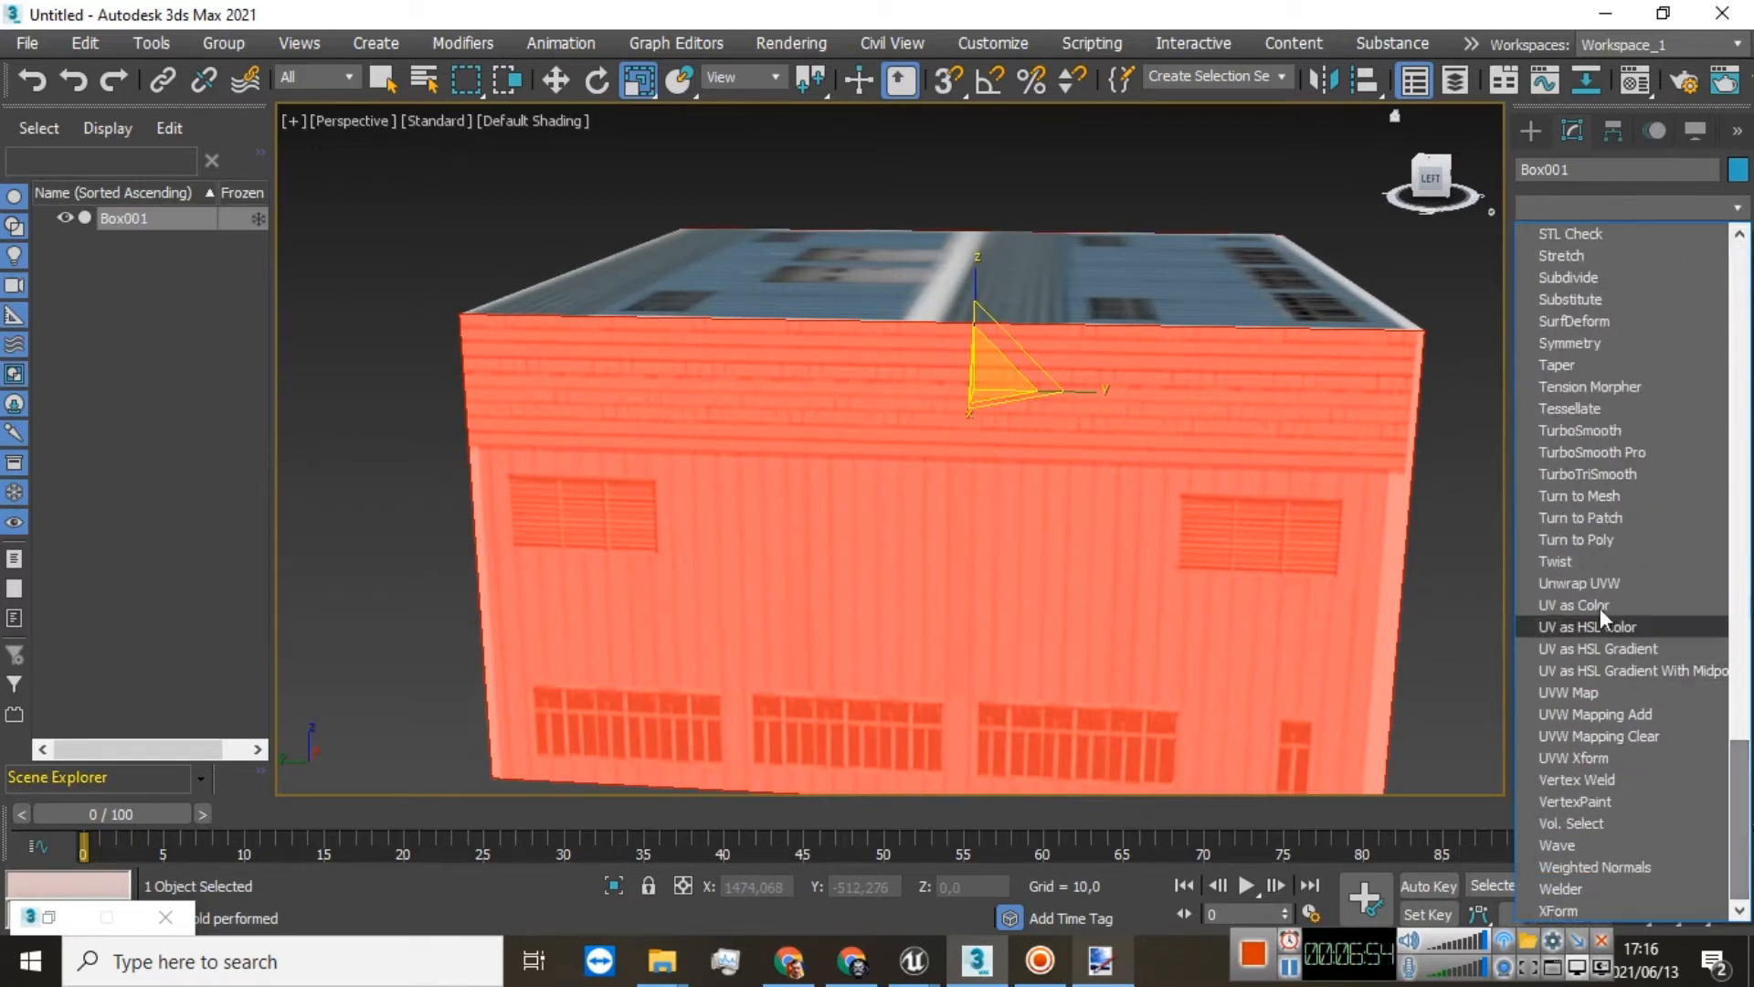
pyautogui.click(1608, 687)
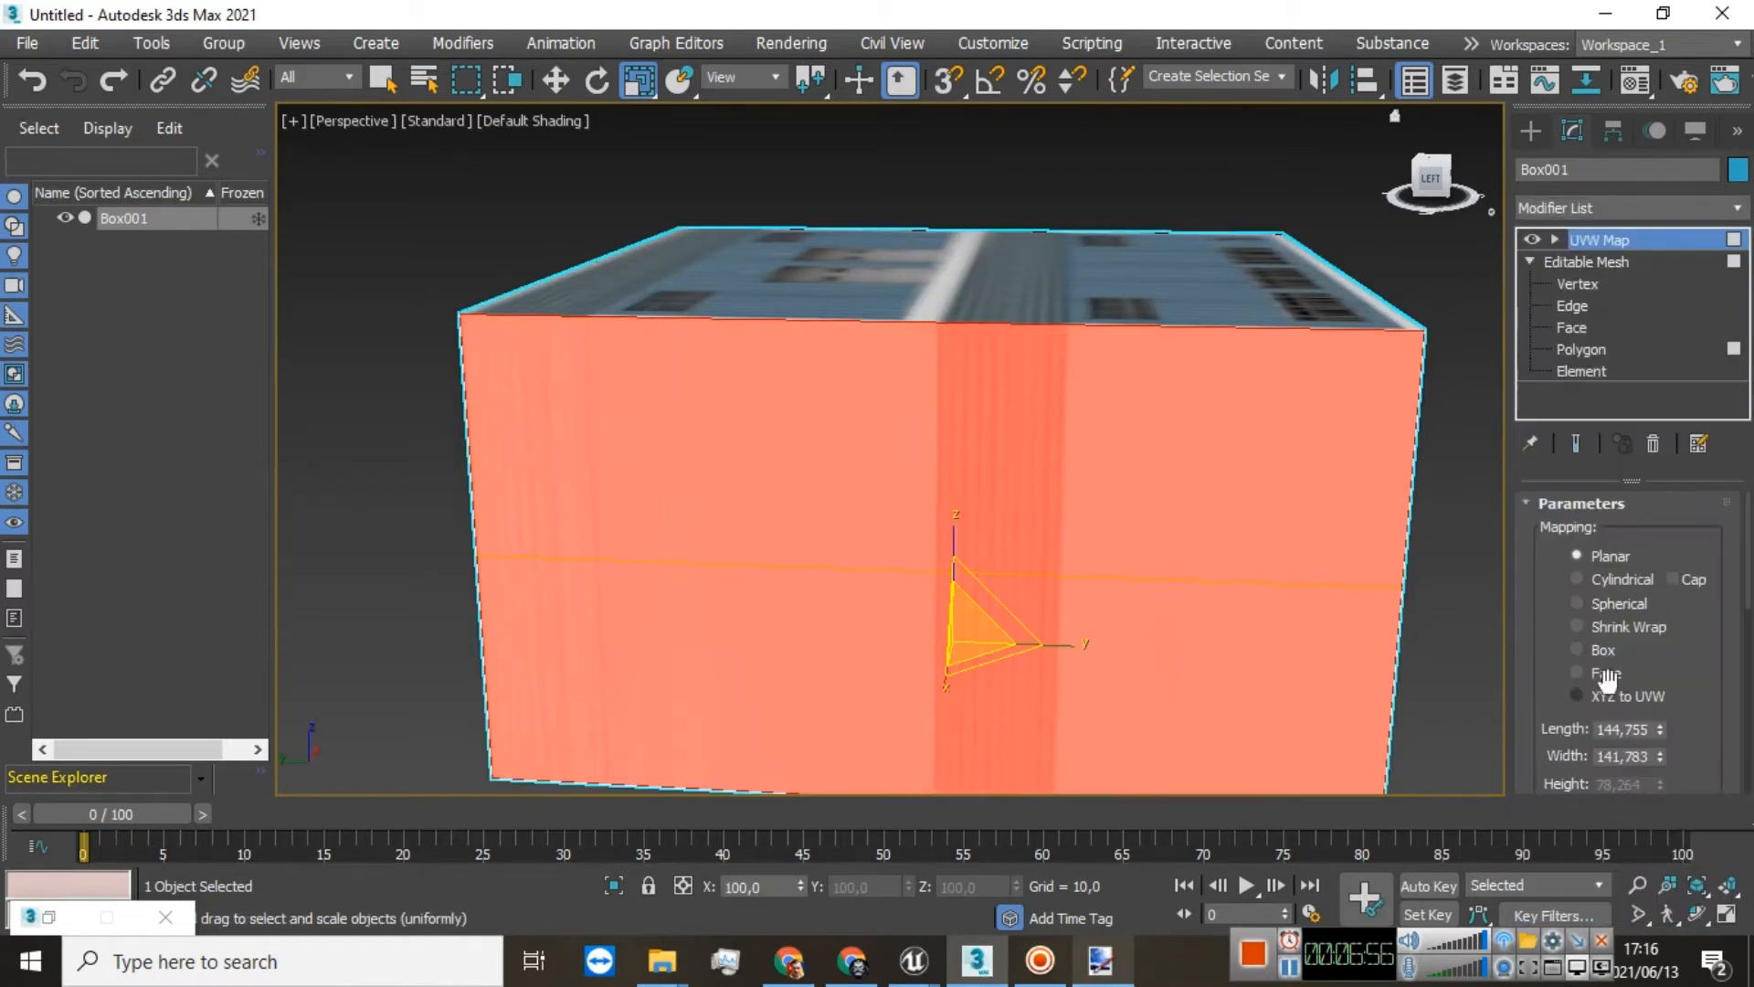
pyautogui.click(1582, 647)
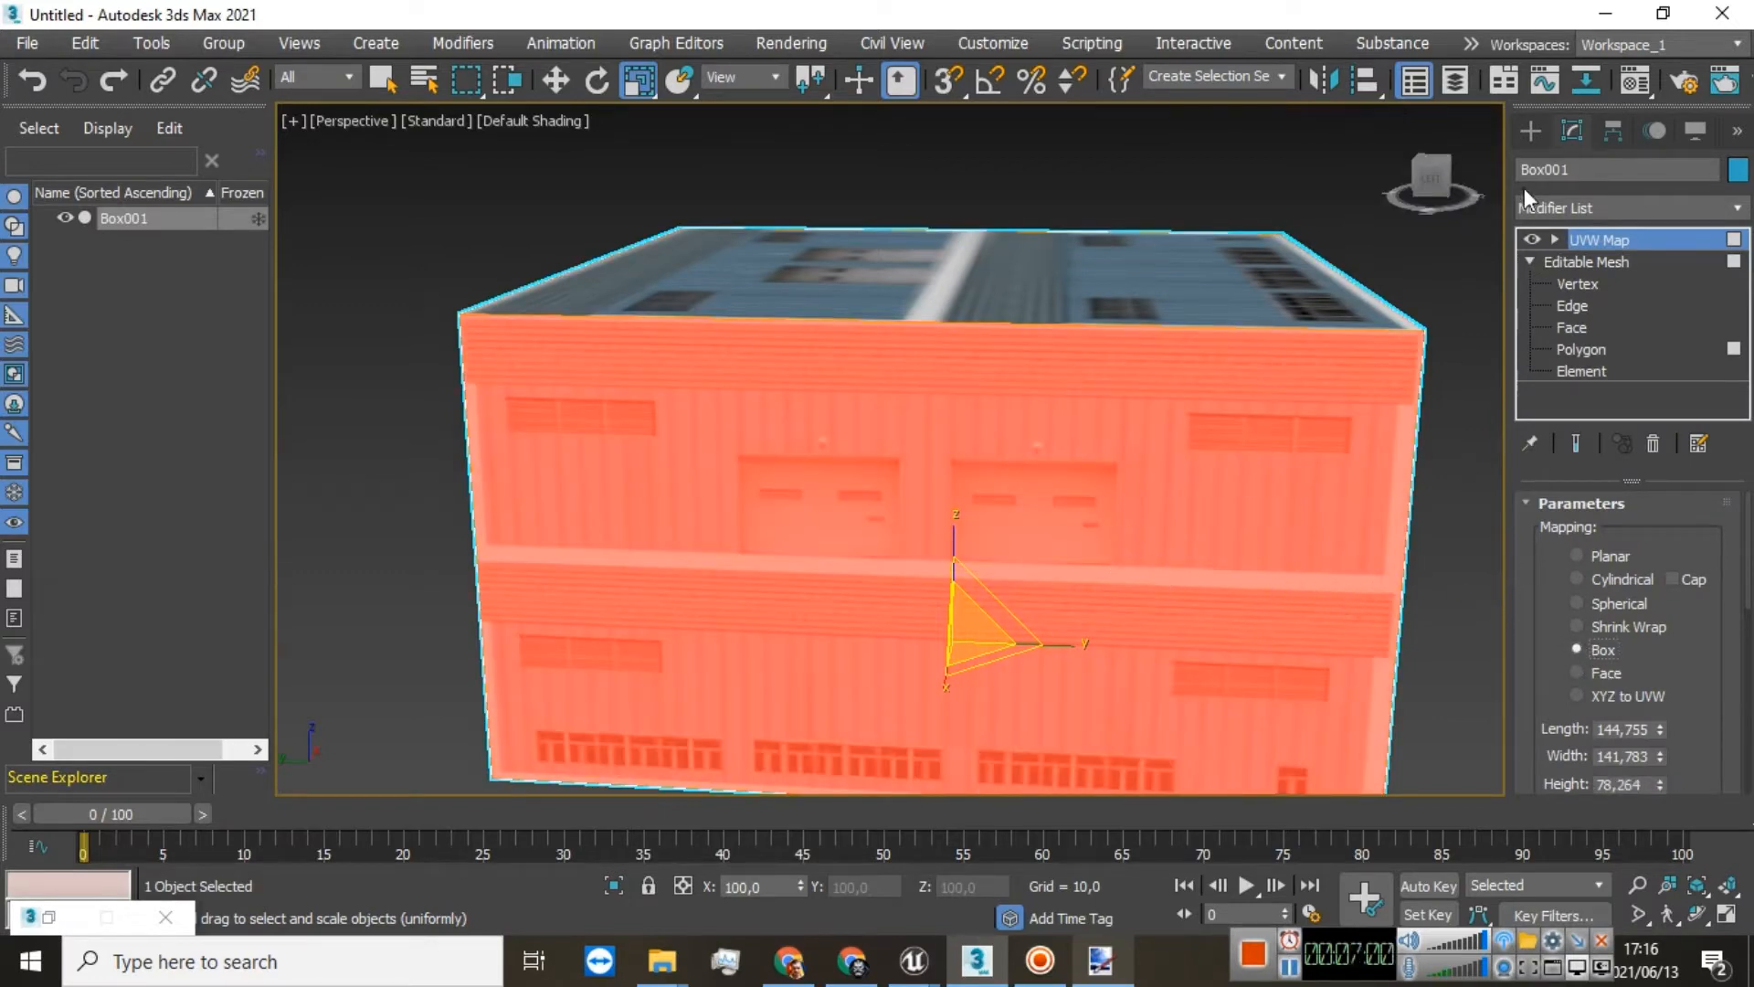
# Step: Stretch the new UVW Map's gizmo along Z and lower it to about Z -3.2 so the garage-door row fills the left wall
pyautogui.moveTo(1429, 168); pyautogui.dragTo(1404, 206)
pyautogui.click(1430, 178)
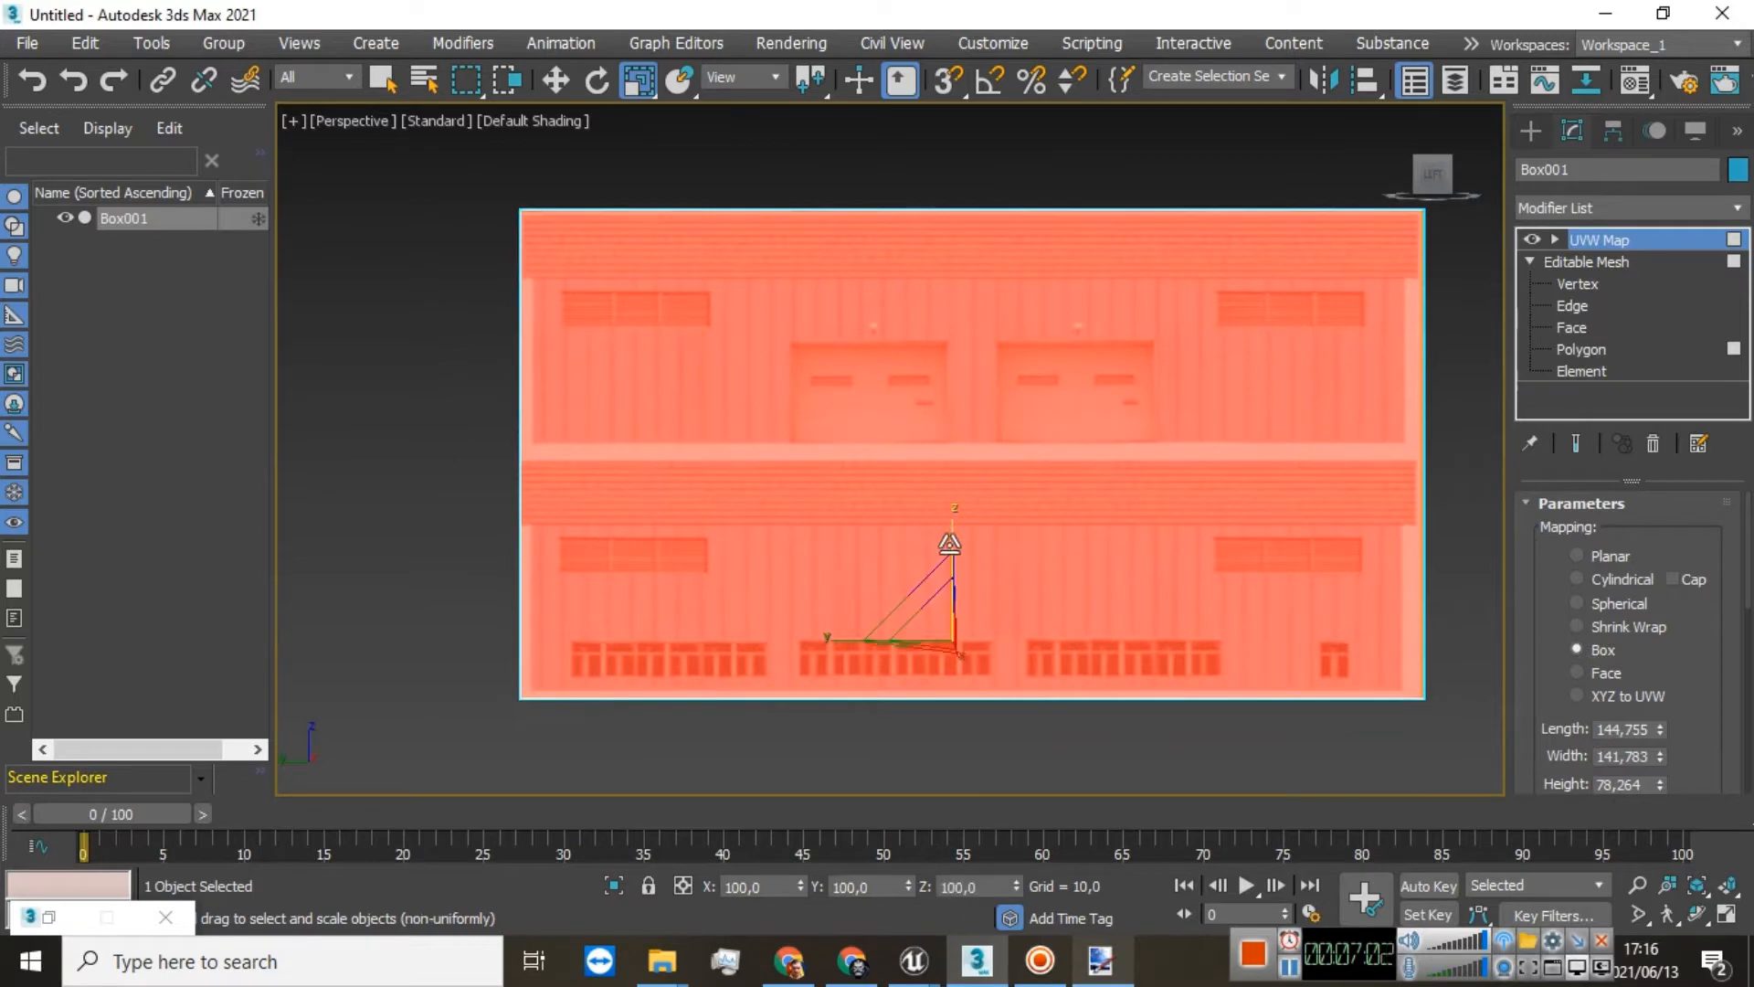
pyautogui.click(1554, 239)
pyautogui.click(1596, 262)
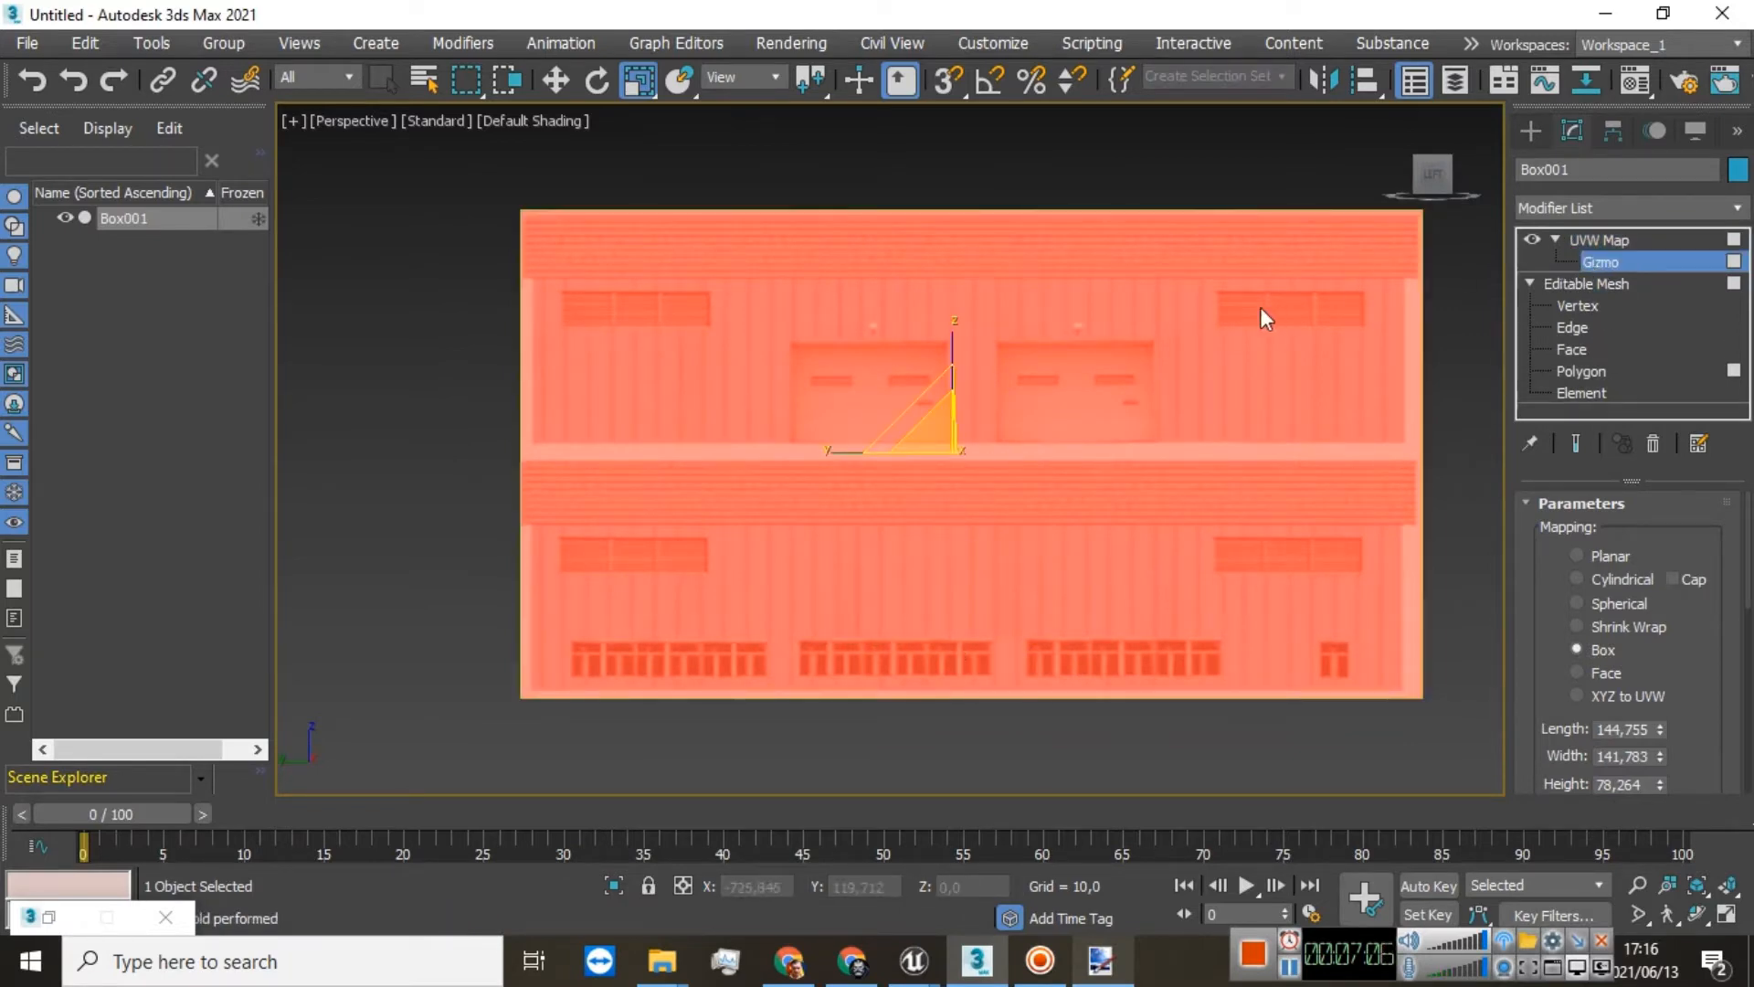
pyautogui.moveTo(958, 337); pyautogui.dragTo(932, 241)
pyautogui.click(554, 81)
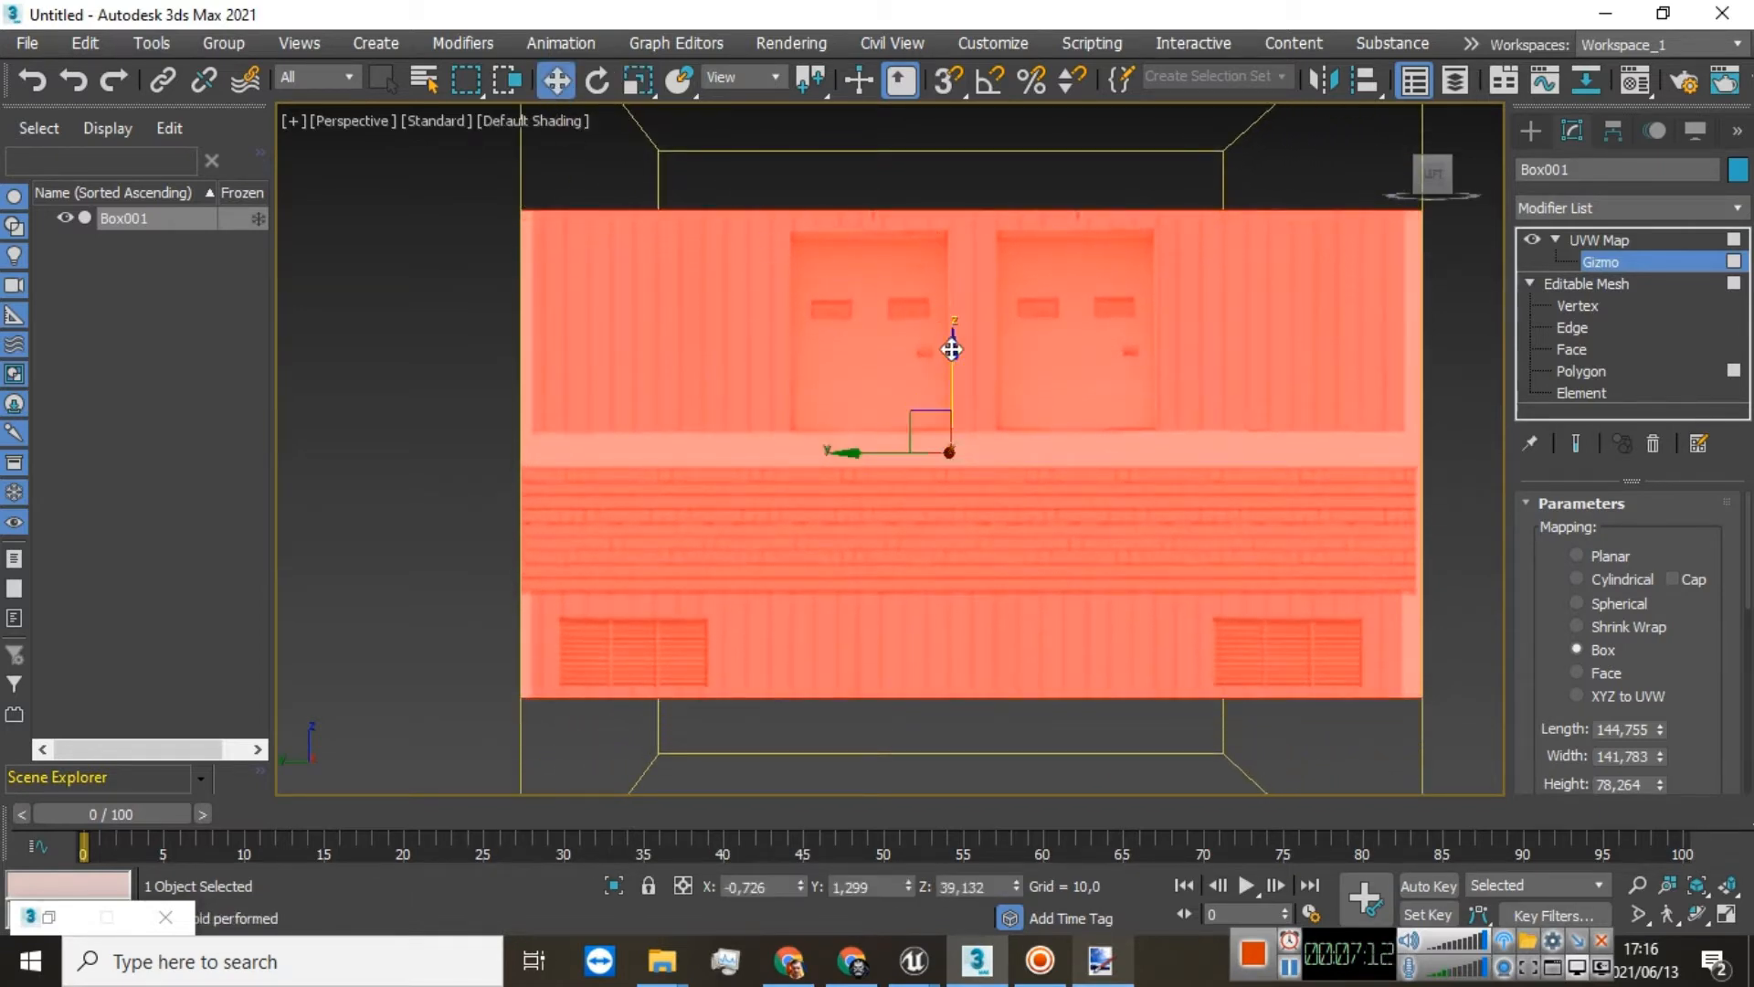
pyautogui.moveTo(952, 350); pyautogui.dragTo(961, 552)
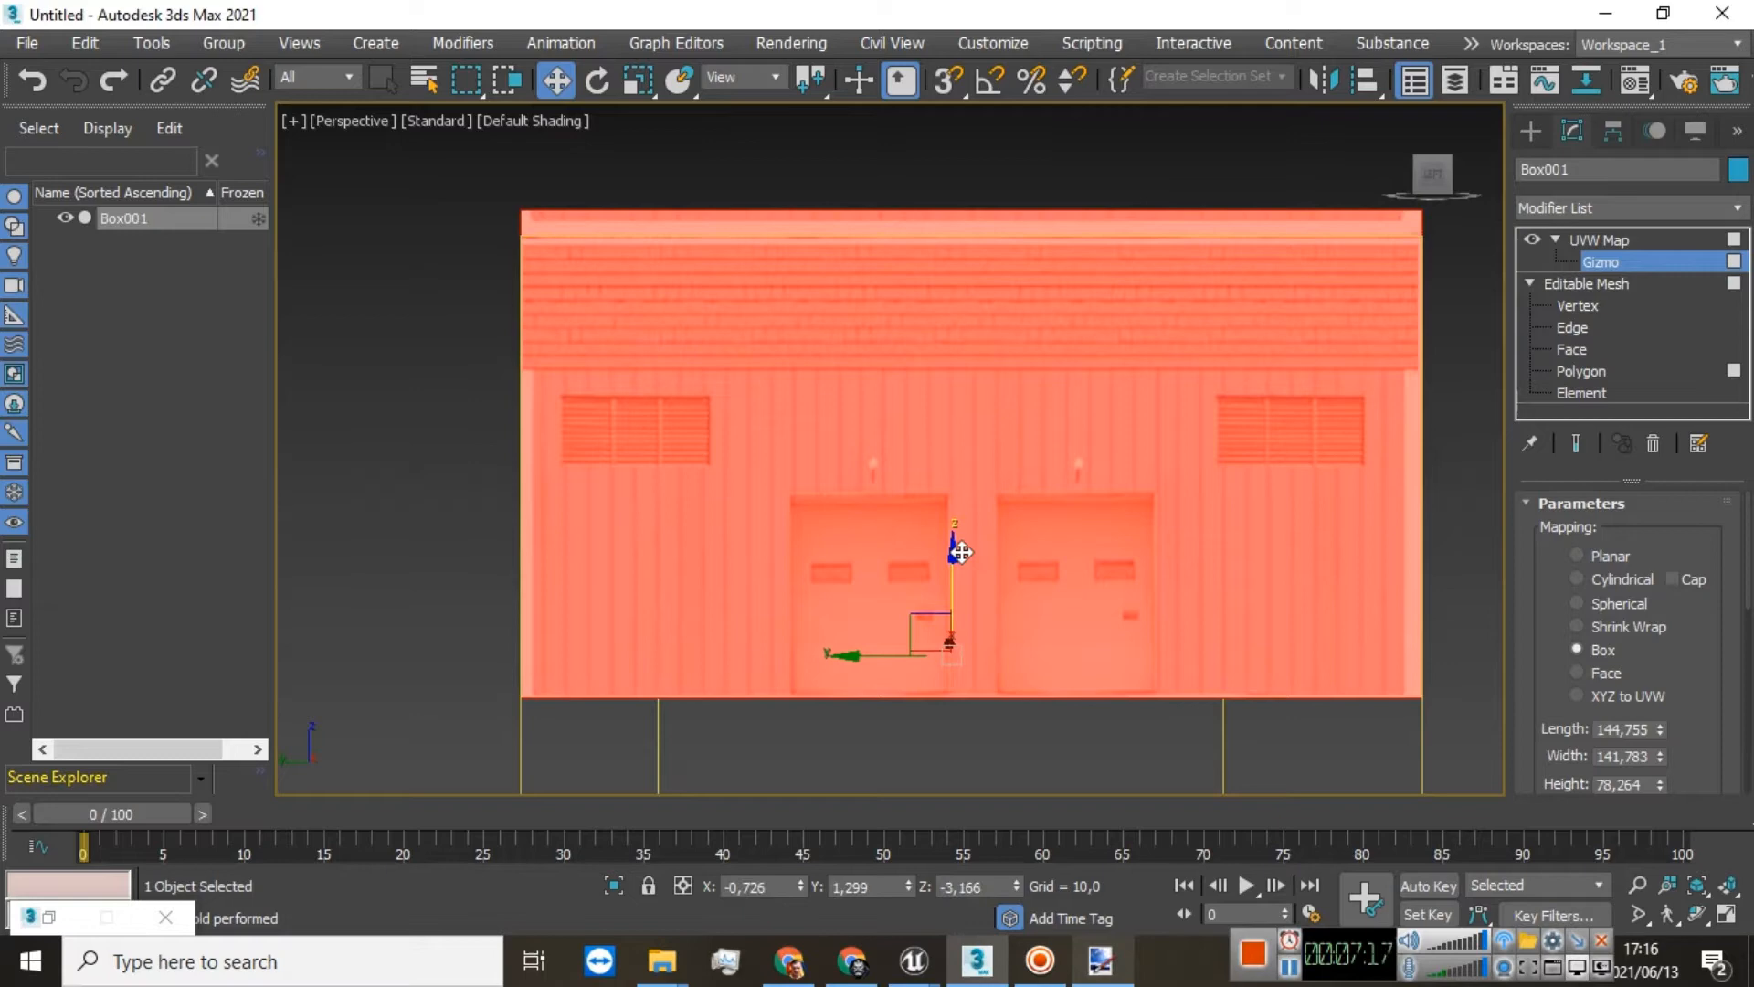
pyautogui.click(630, 89)
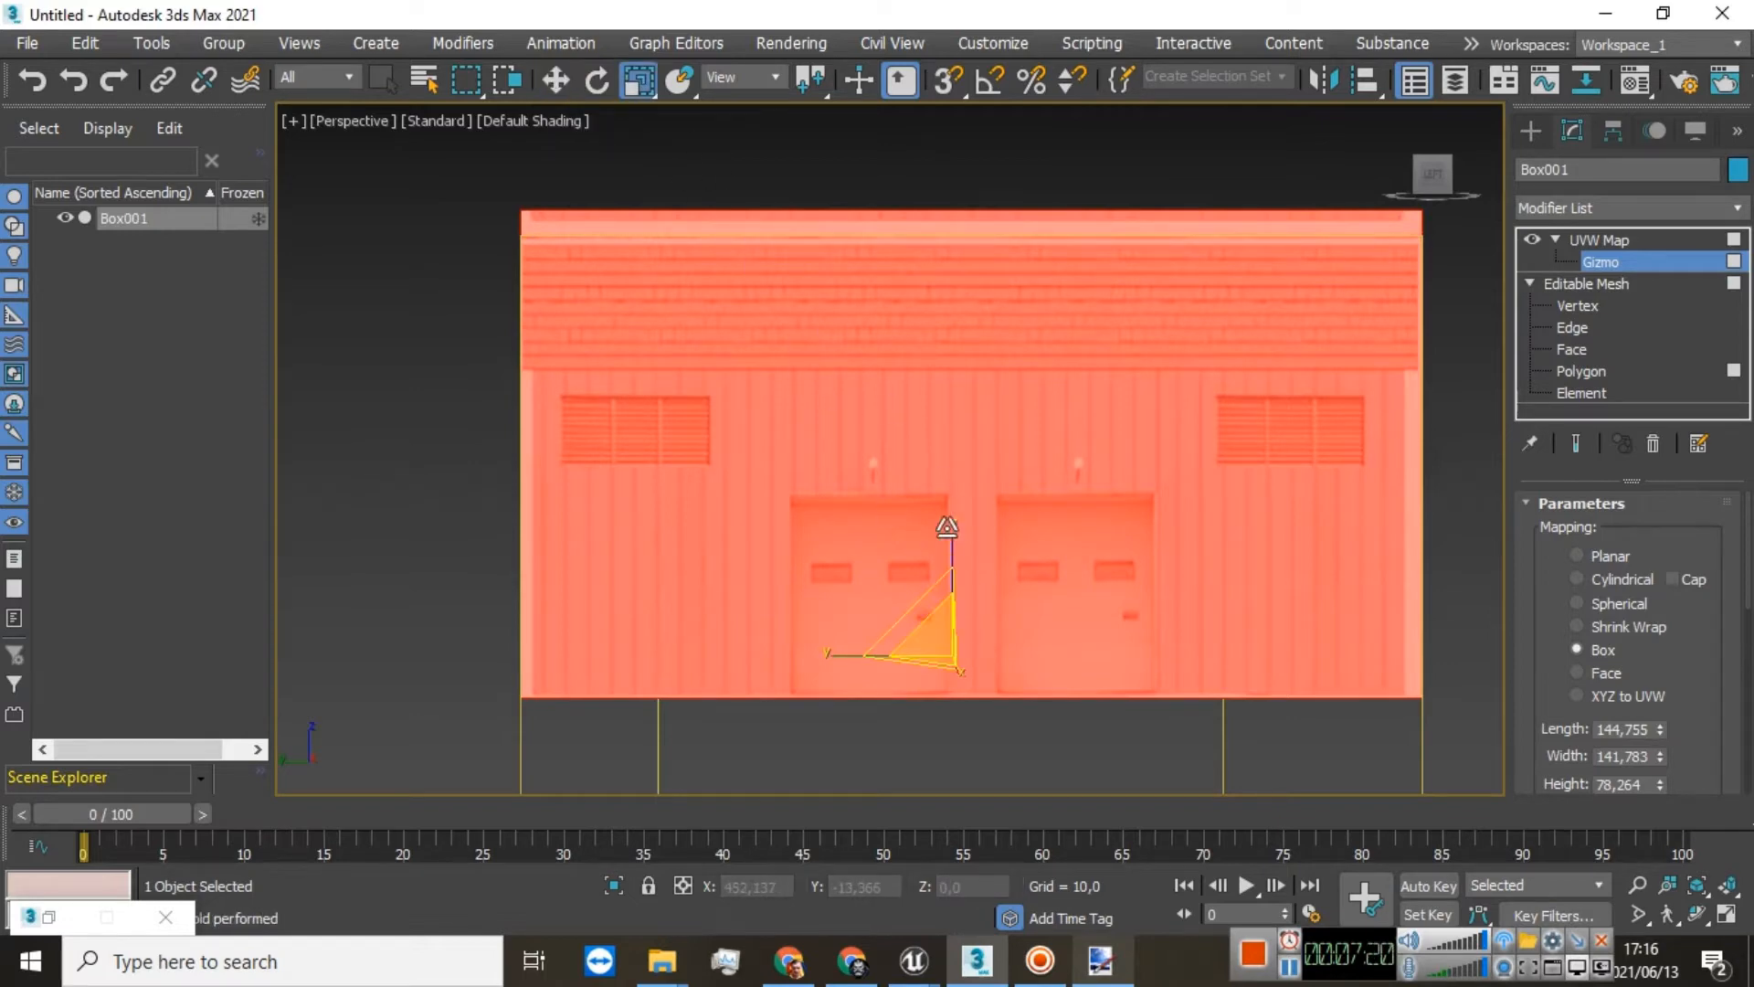
pyautogui.moveTo(946, 527); pyautogui.dragTo(956, 531)
# Step: Examine the corner beside the left wall to compare the roof band's alignment with the adjacent wall
pyautogui.moveTo(1418, 173)
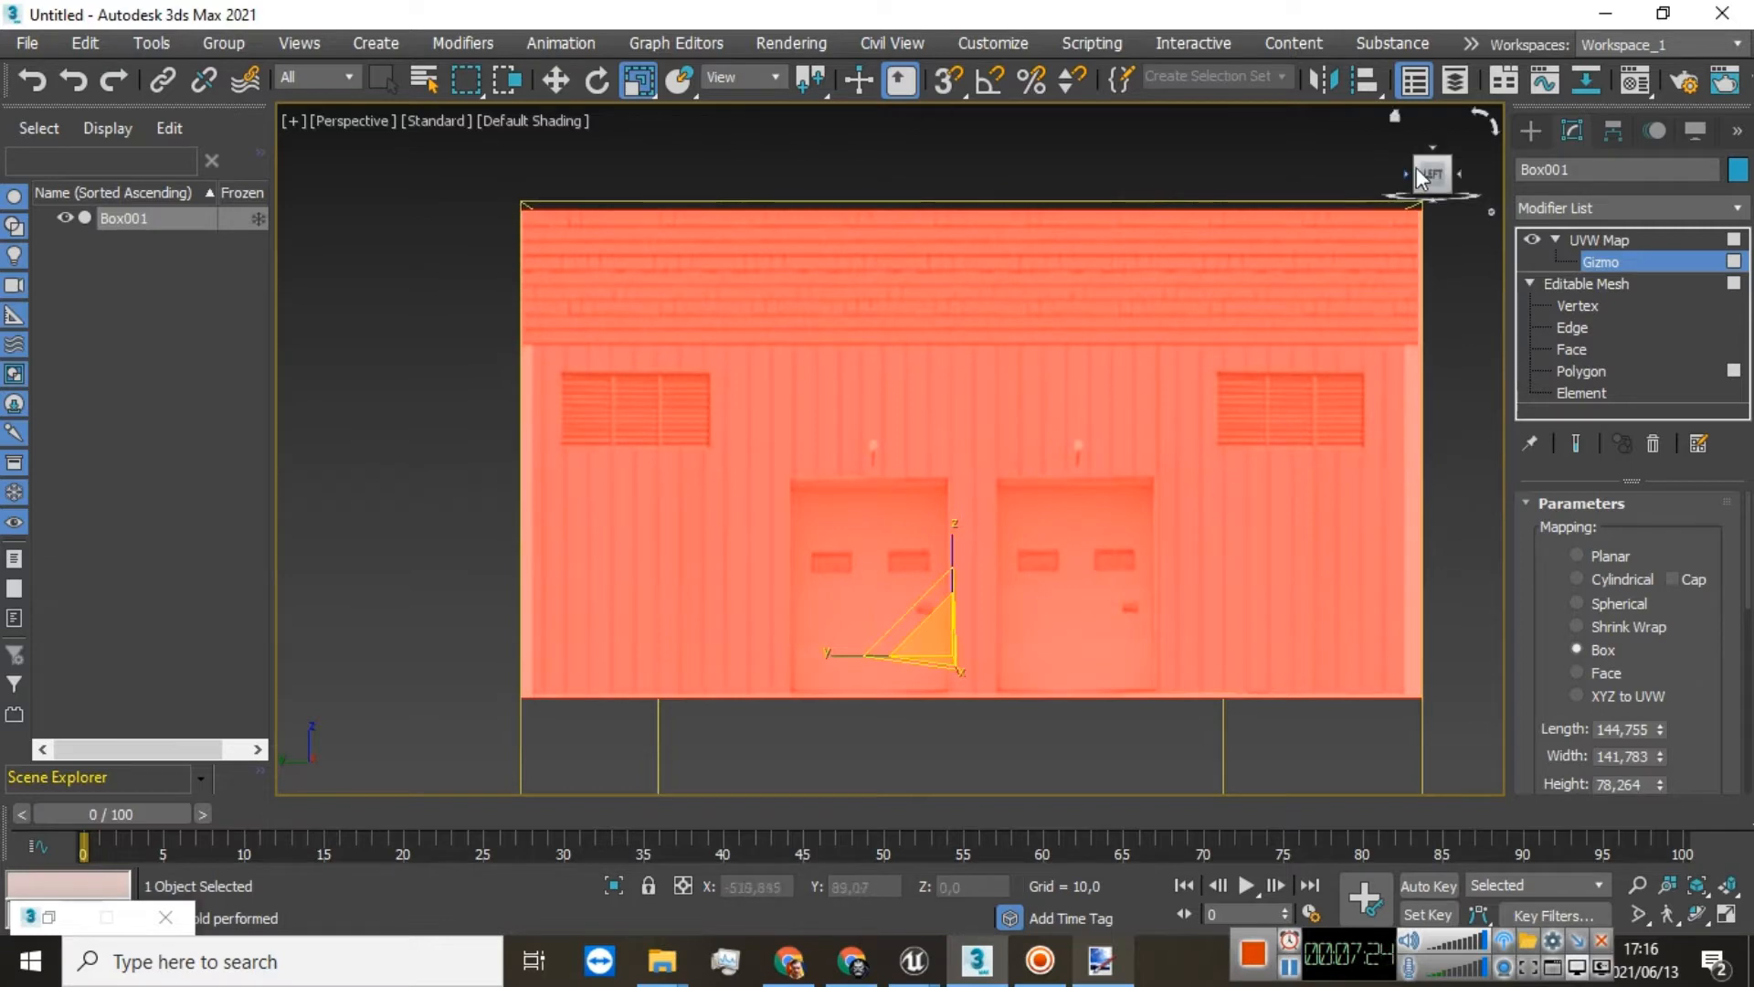
pyautogui.moveTo(1429, 176); pyautogui.dragTo(1138, 369)
pyautogui.scroll(5, 992, 314)
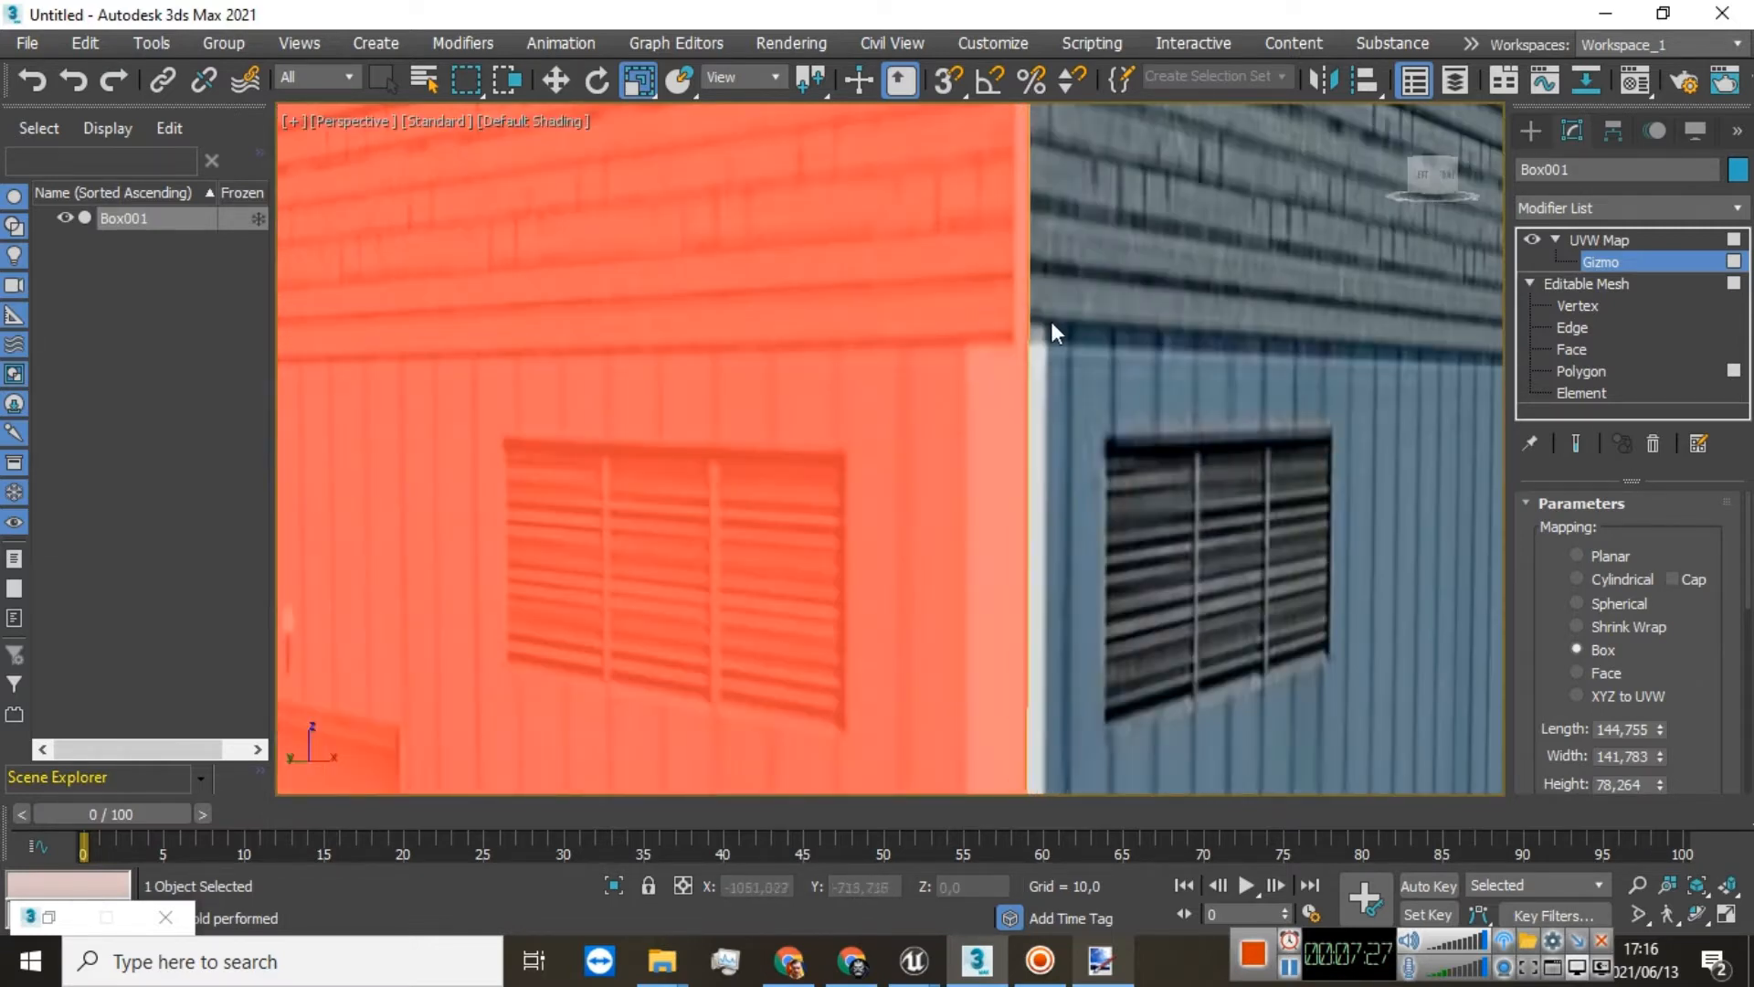
pyautogui.scroll(-5, 990, 342)
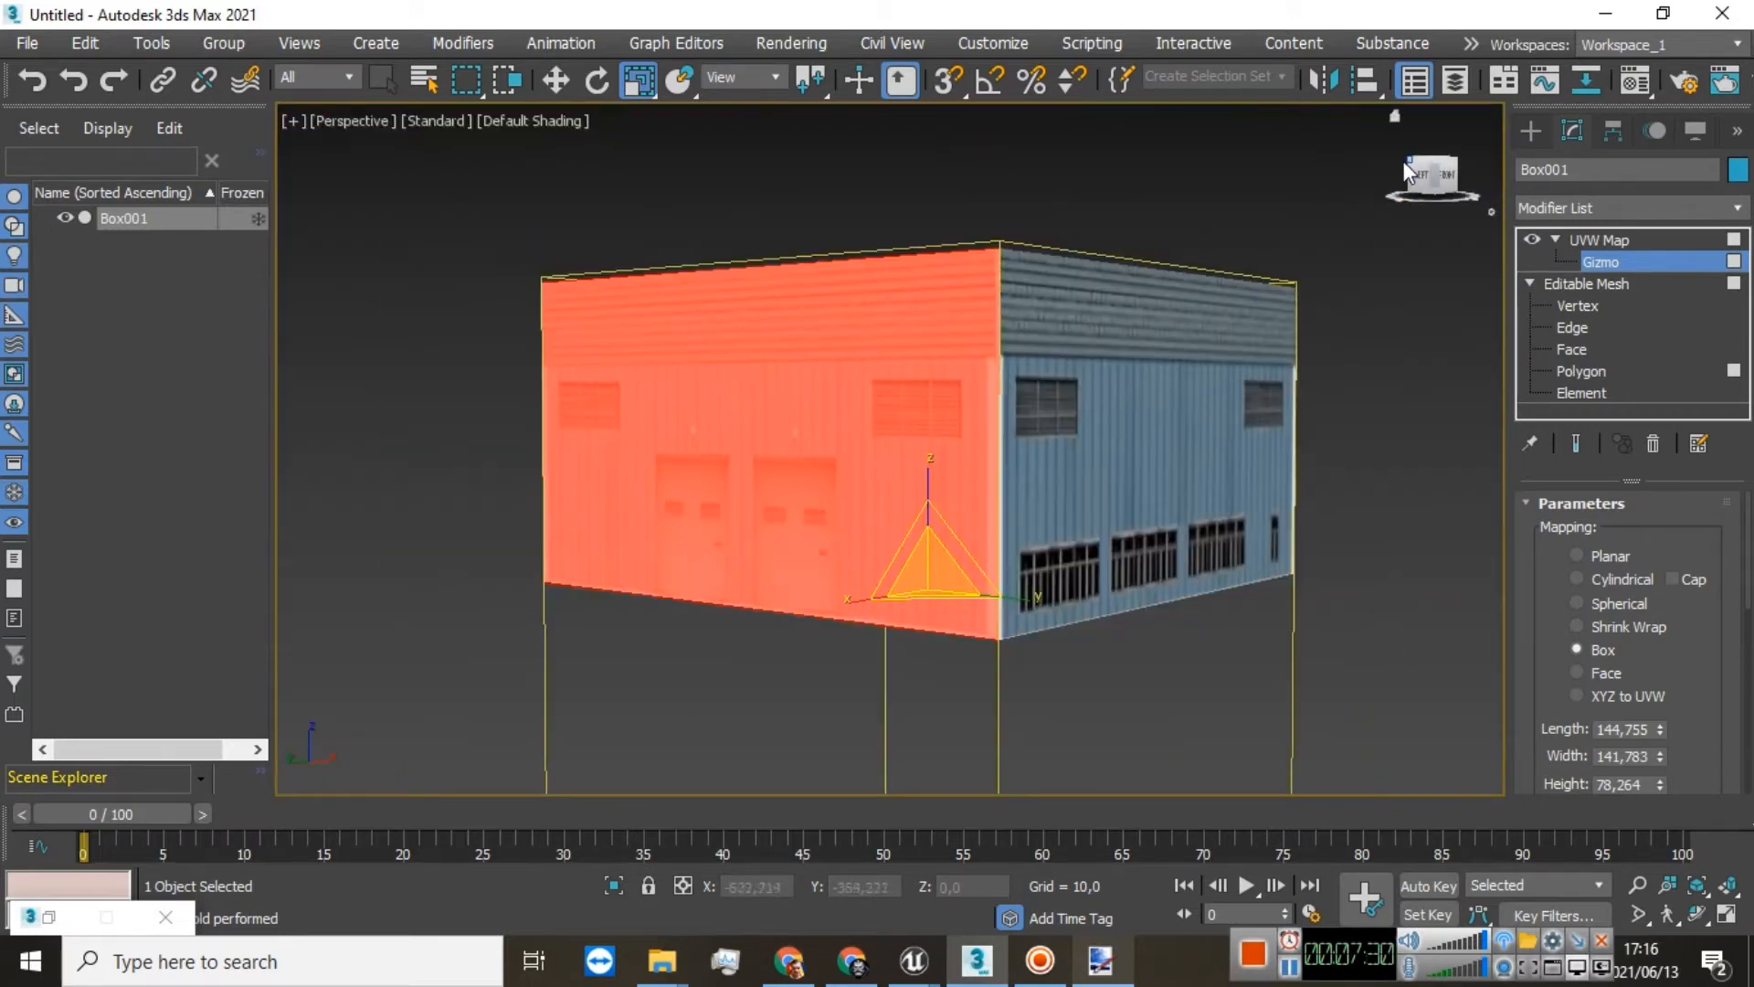
pyautogui.click(1422, 177)
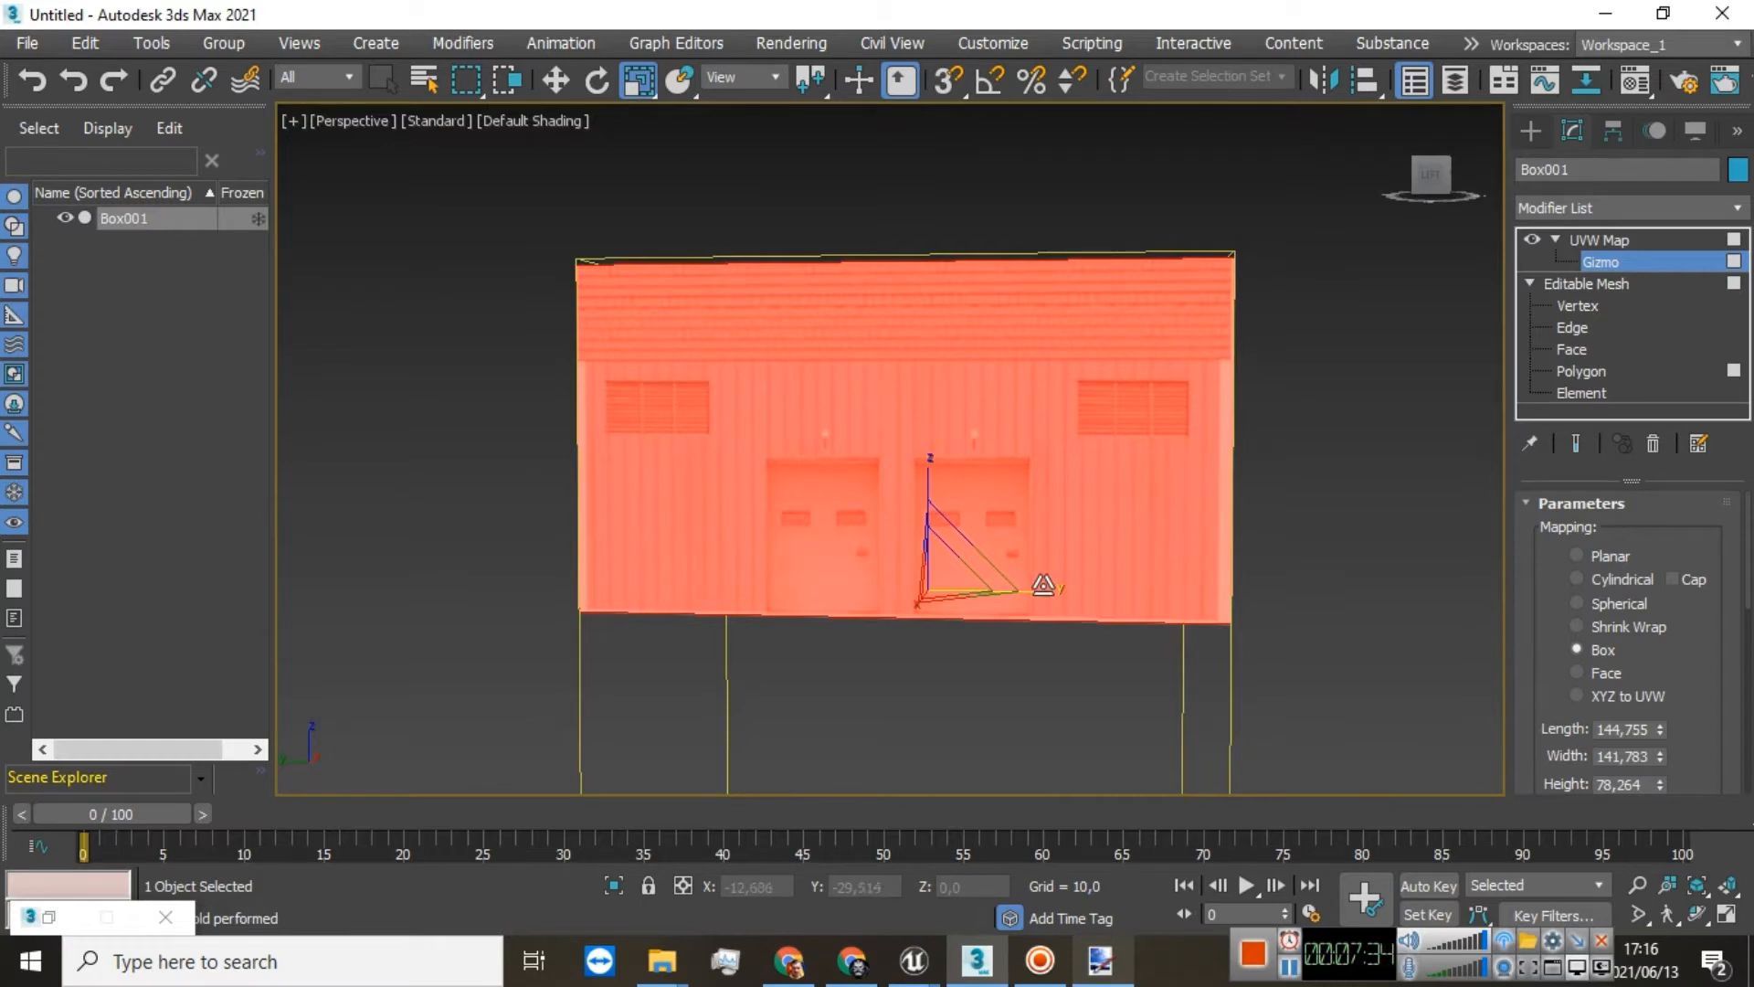
# Step: Widen the UVW Map gizmo to about 104% along Y so the white edges leave the selected wall, and examine the adjoining walls
pyautogui.moveTo(1044, 585); pyautogui.dragTo(1047, 587)
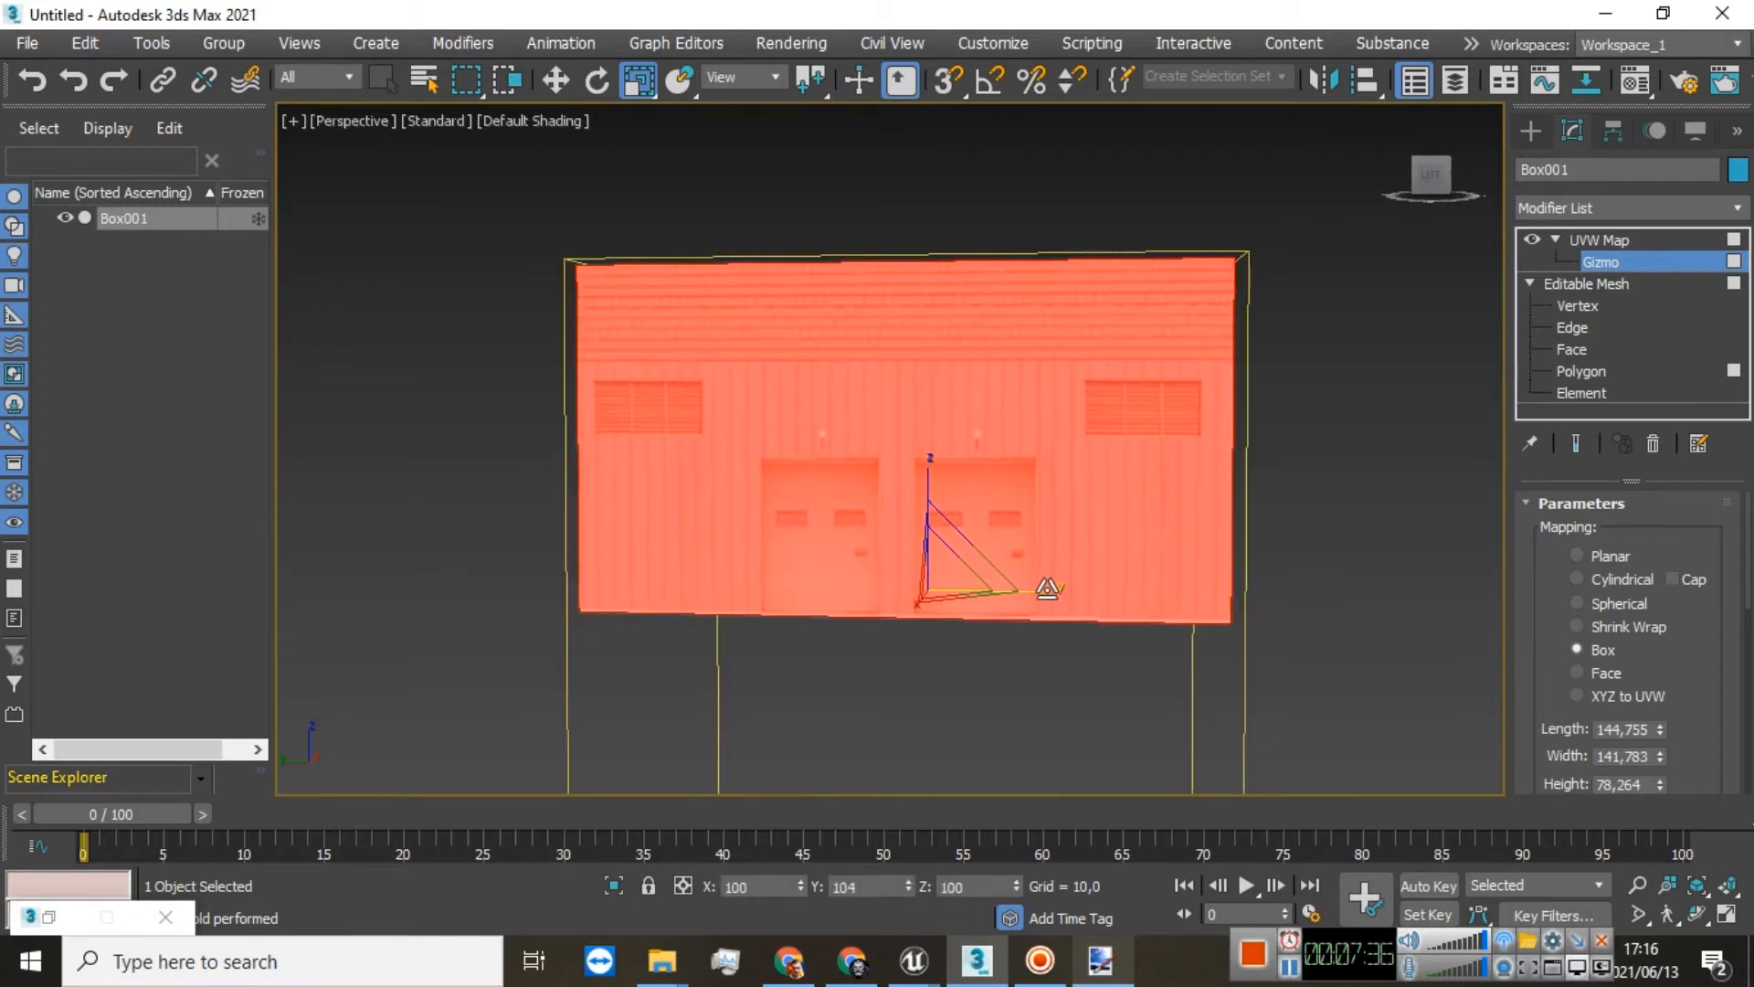
pyautogui.click(1440, 175)
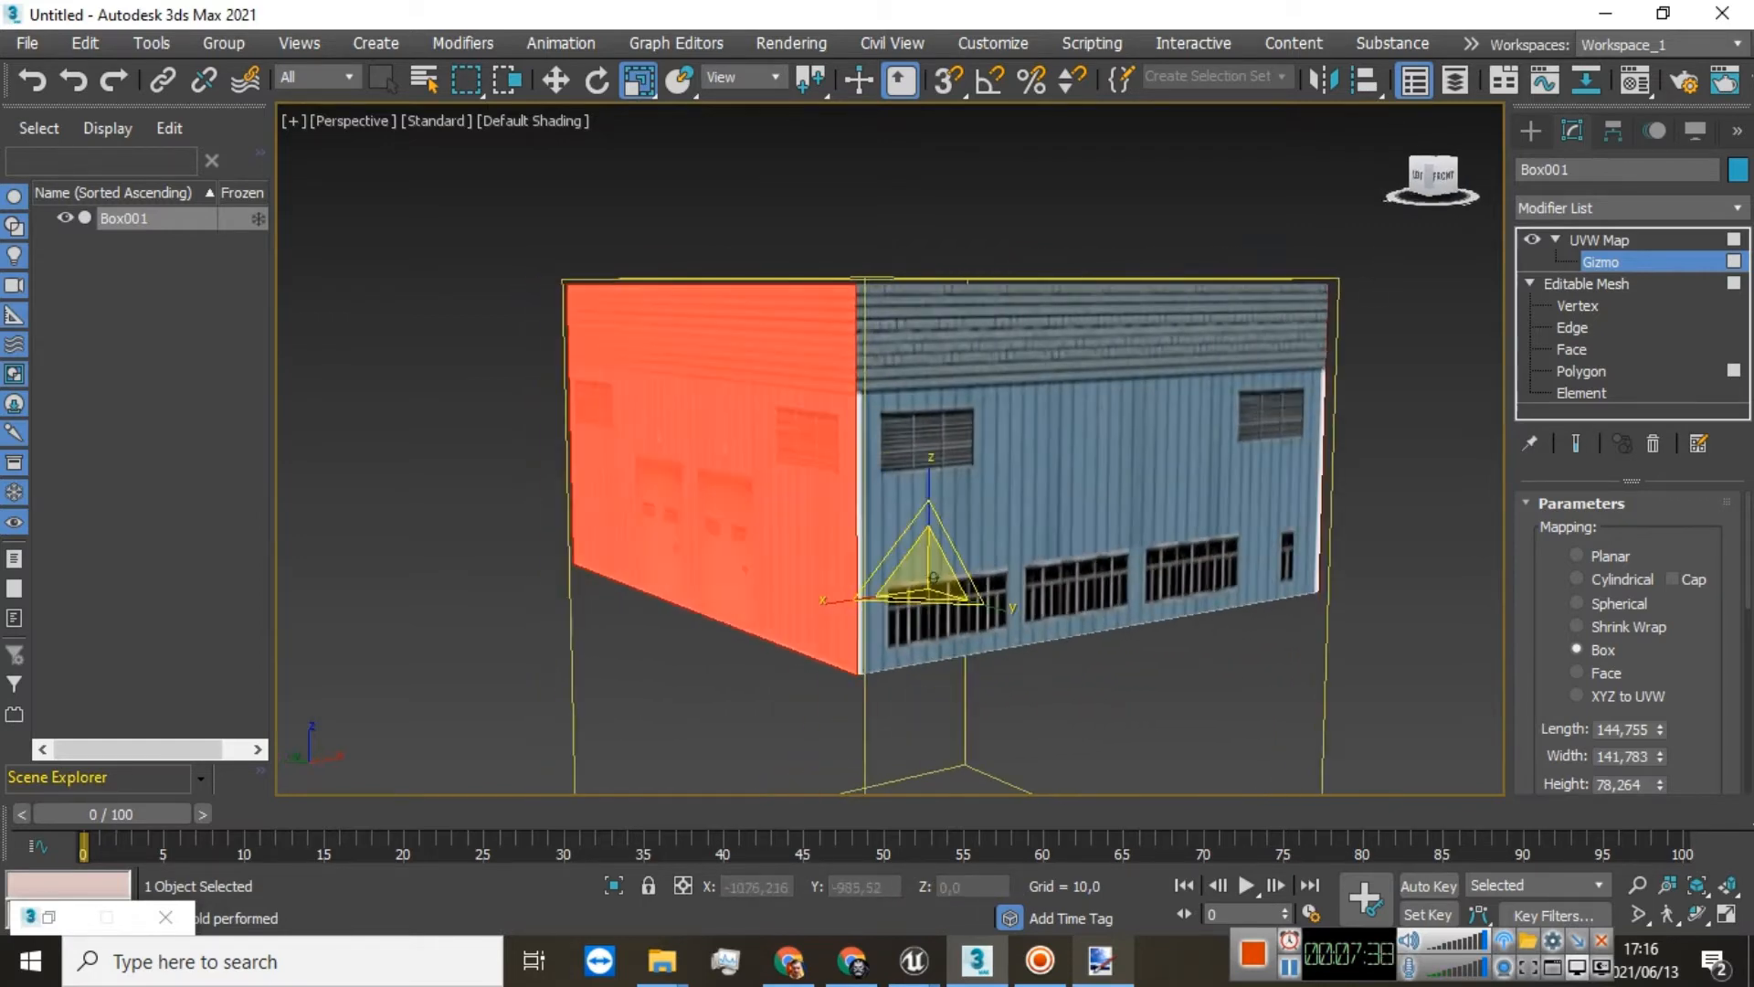
pyautogui.moveTo(1381, 174); pyautogui.dragTo(1325, 174)
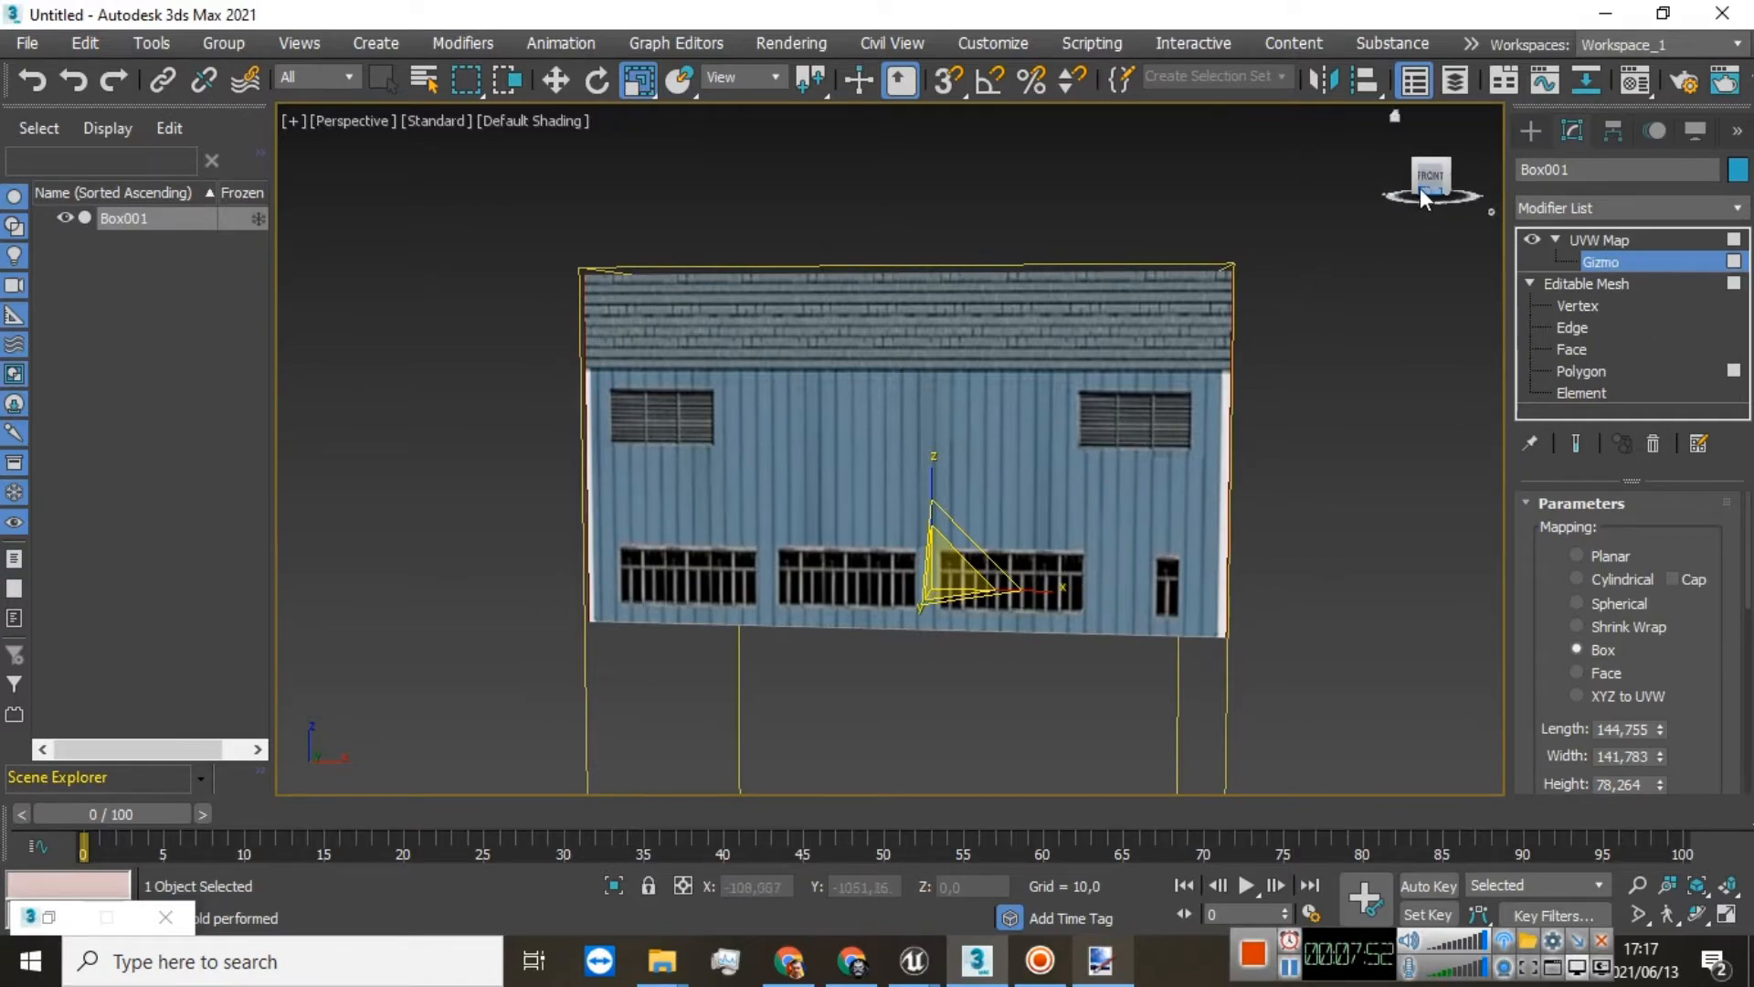
pyautogui.moveTo(1425, 184); pyautogui.dragTo(1375, 231)
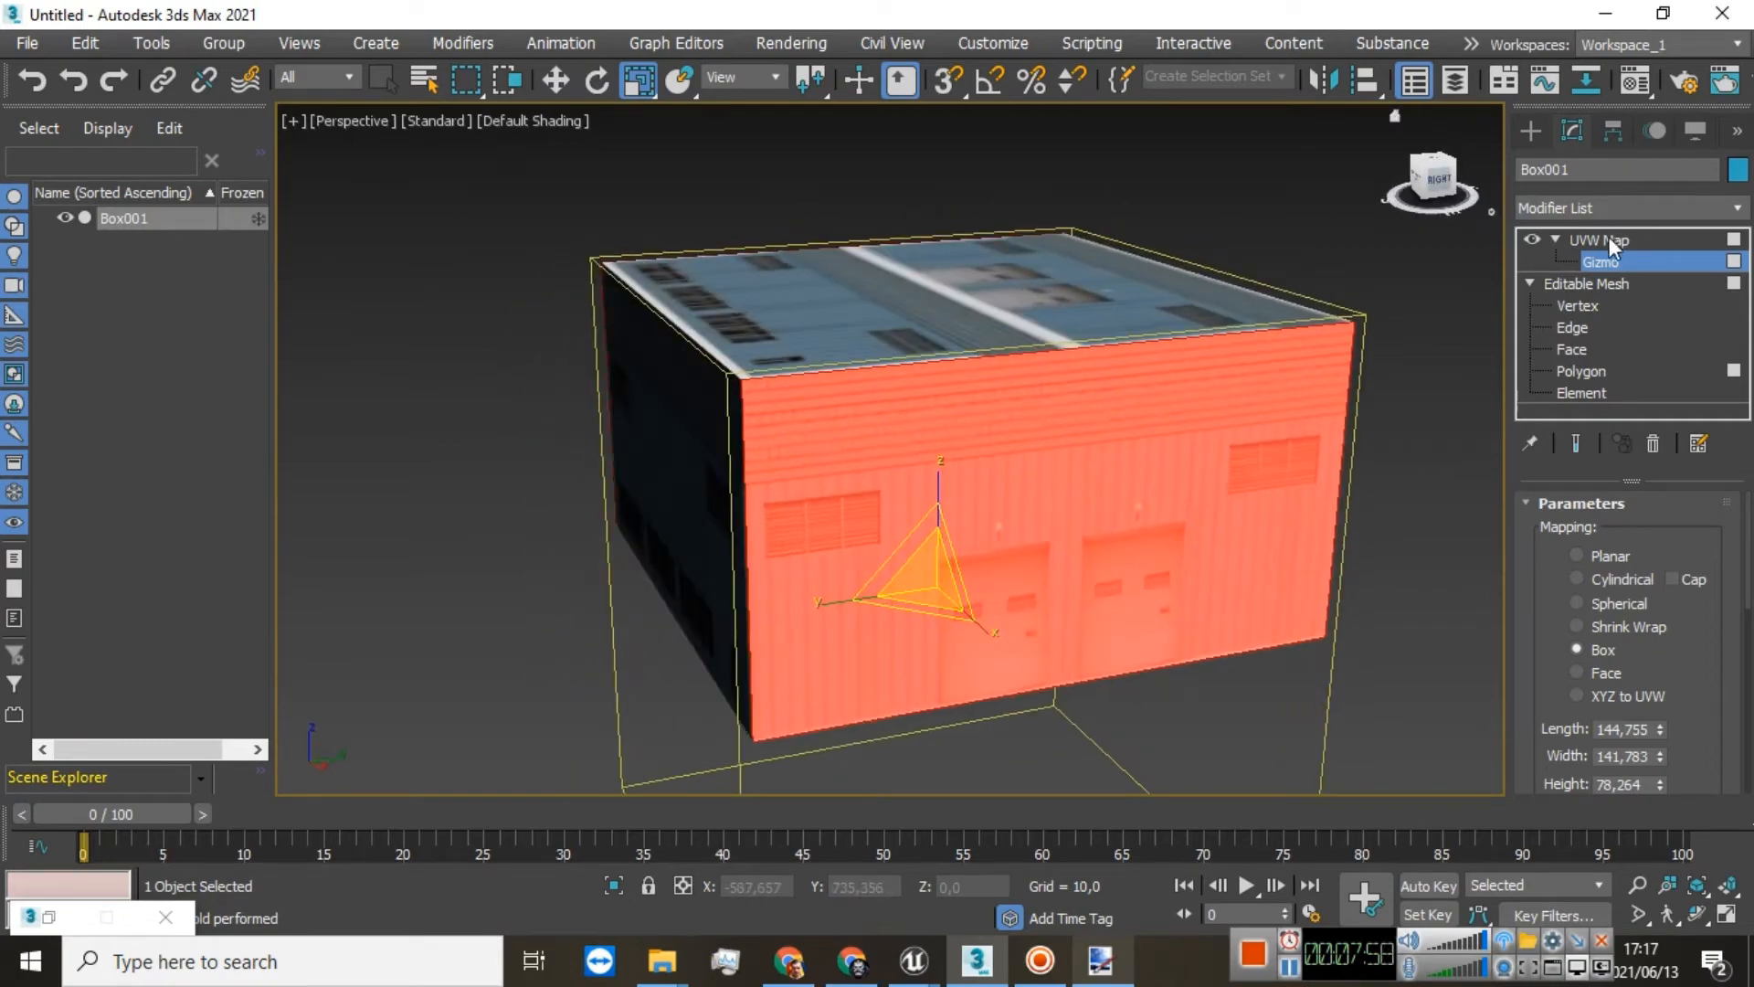
# Step: Copy the UVW Map modifier and collapse the stack to it using Hold/Yes
pyautogui.rightClick(1608, 240)
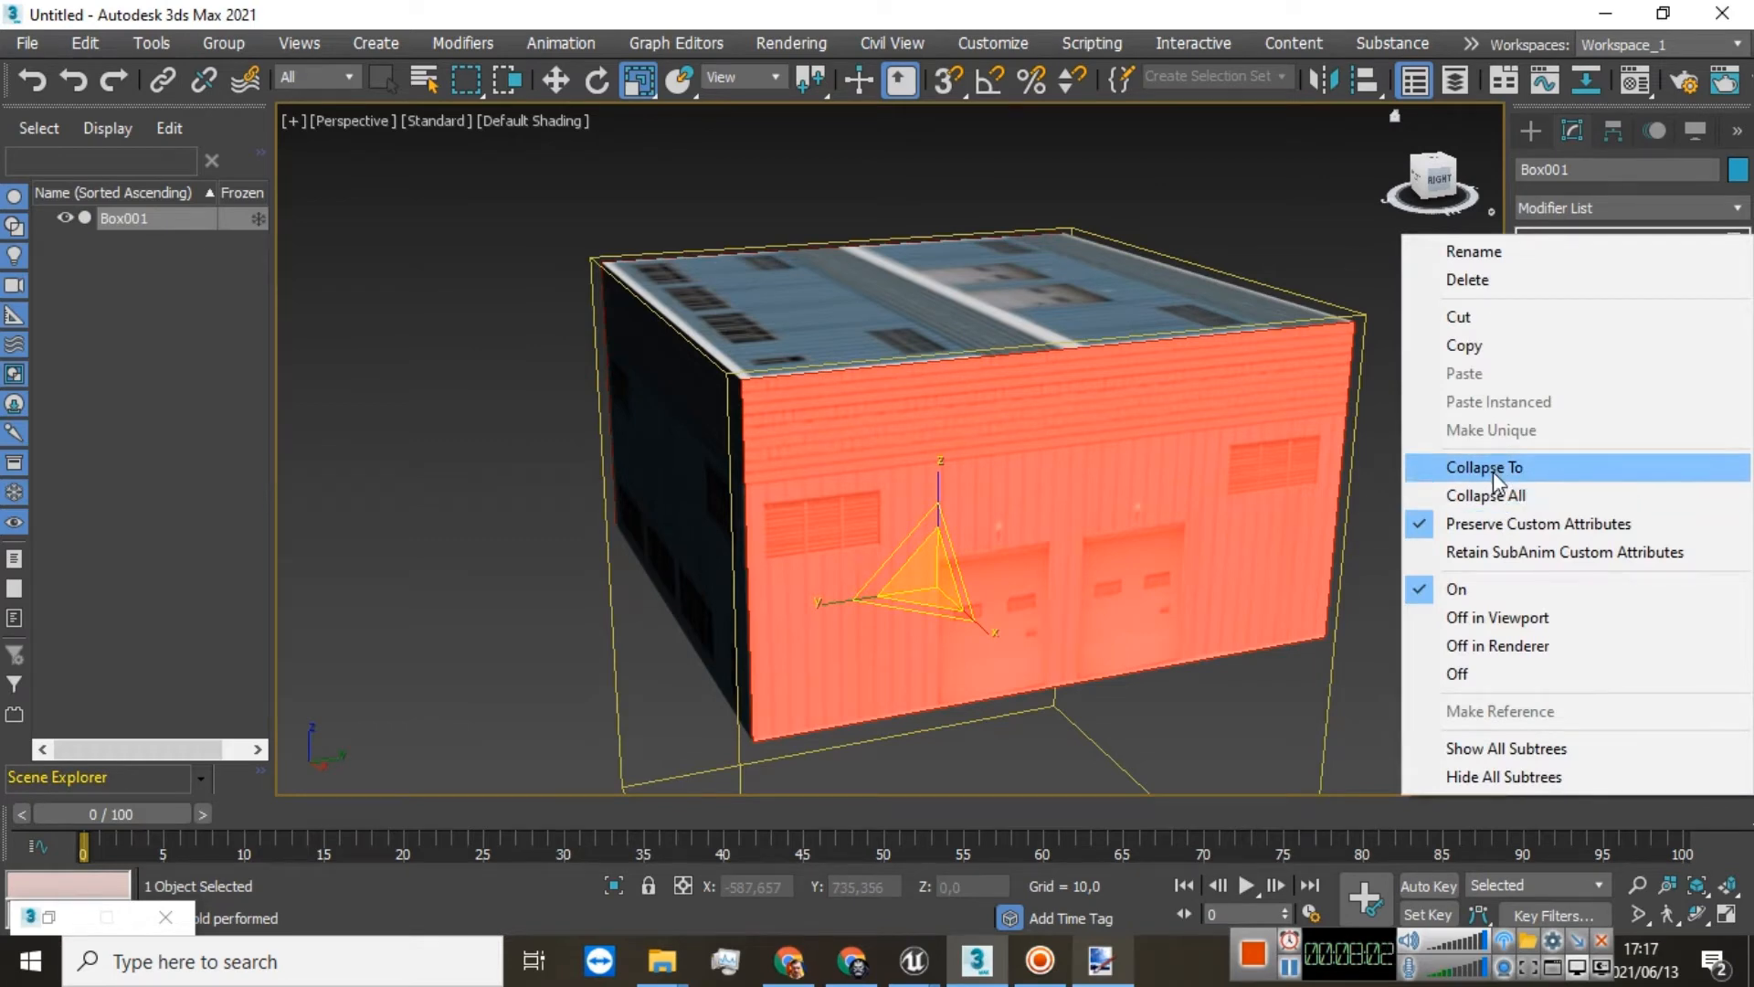
pyautogui.click(1470, 349)
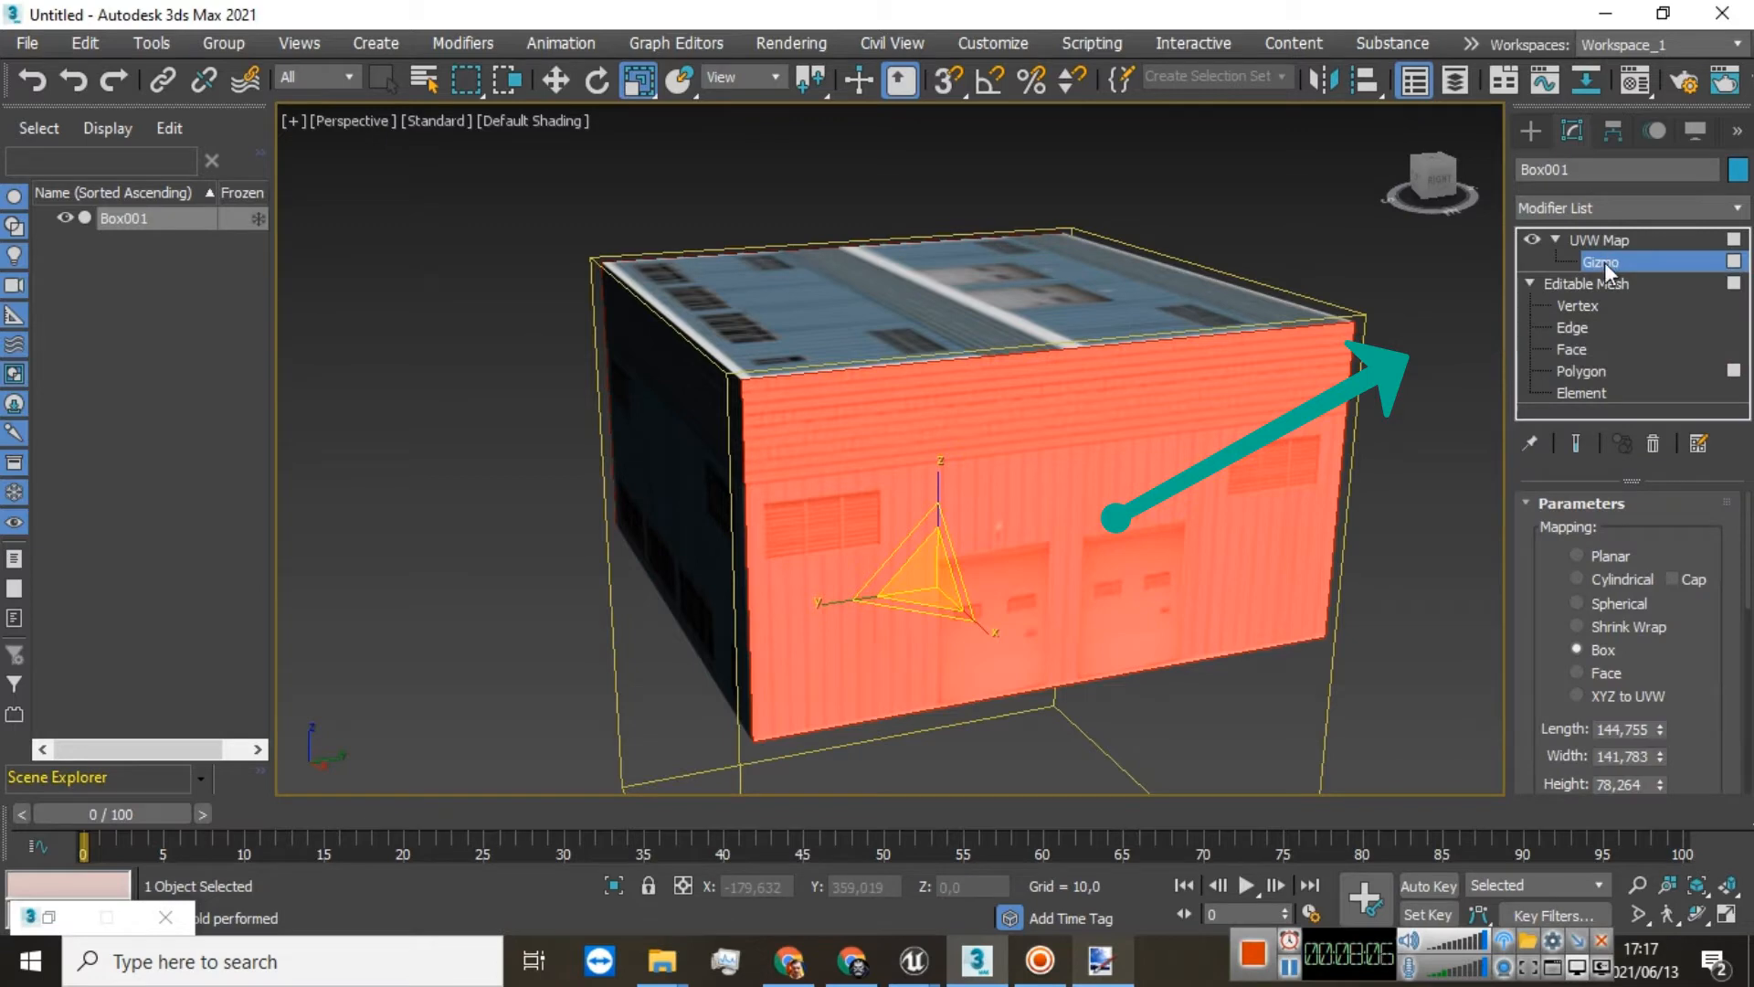
pyautogui.rightClick(1597, 239)
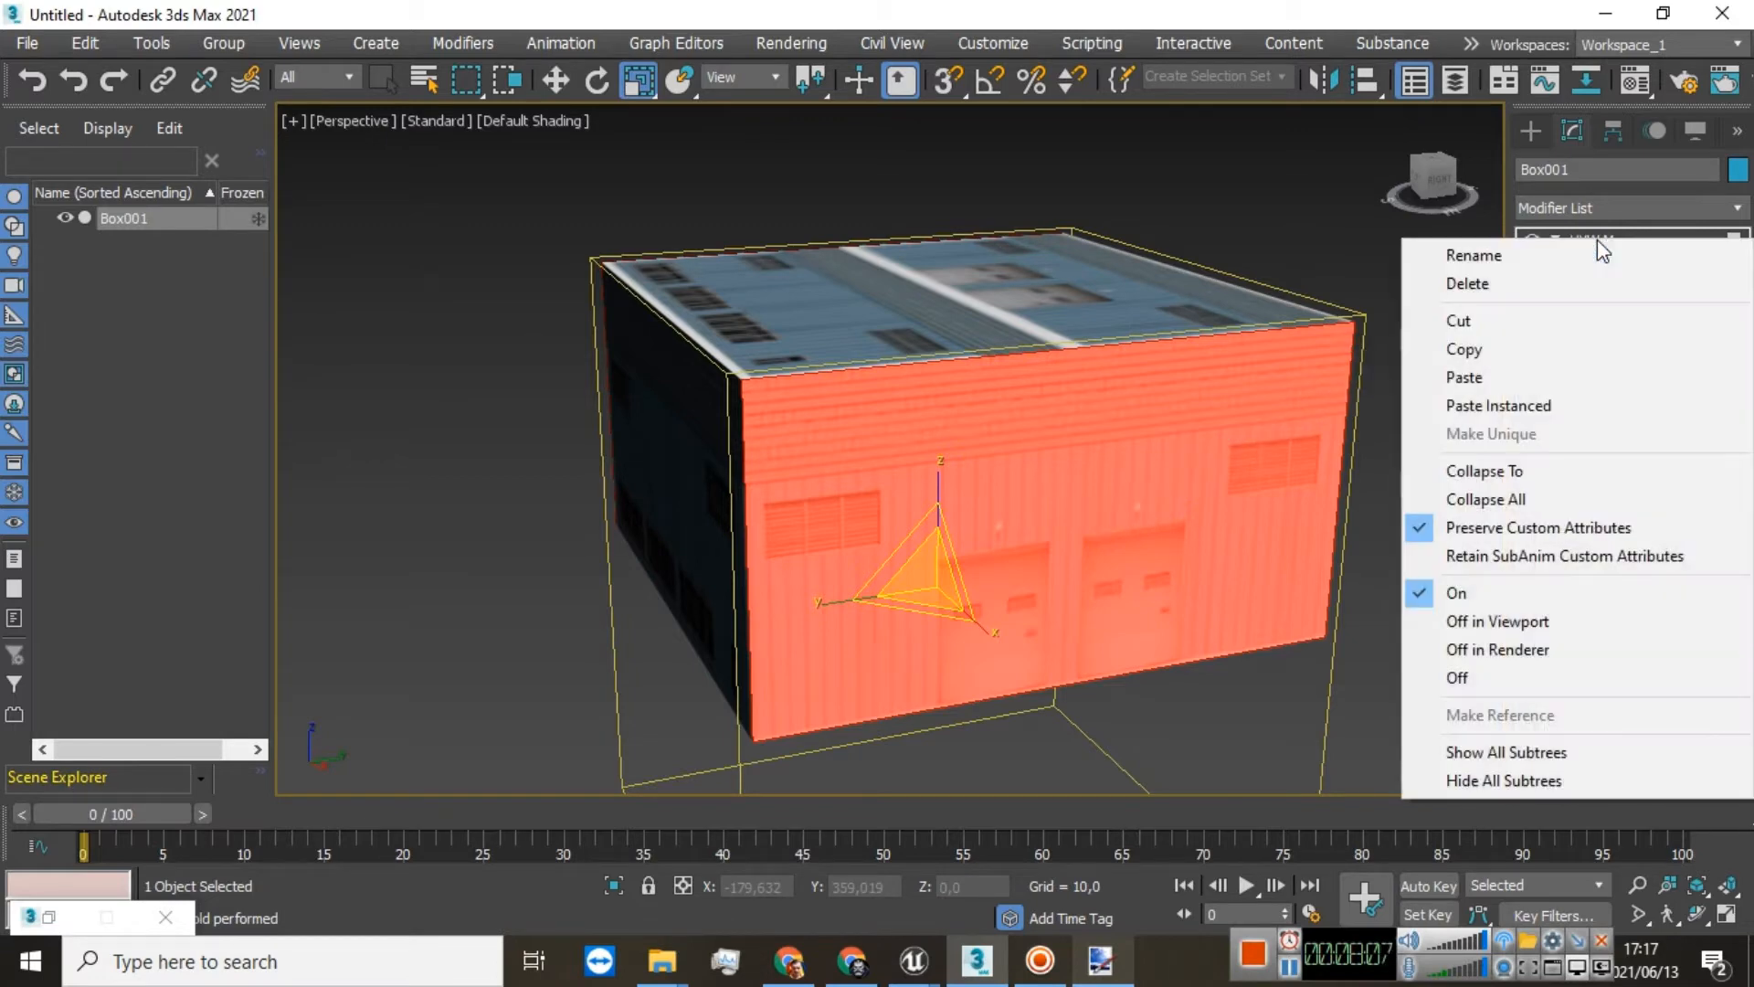
pyautogui.click(1514, 486)
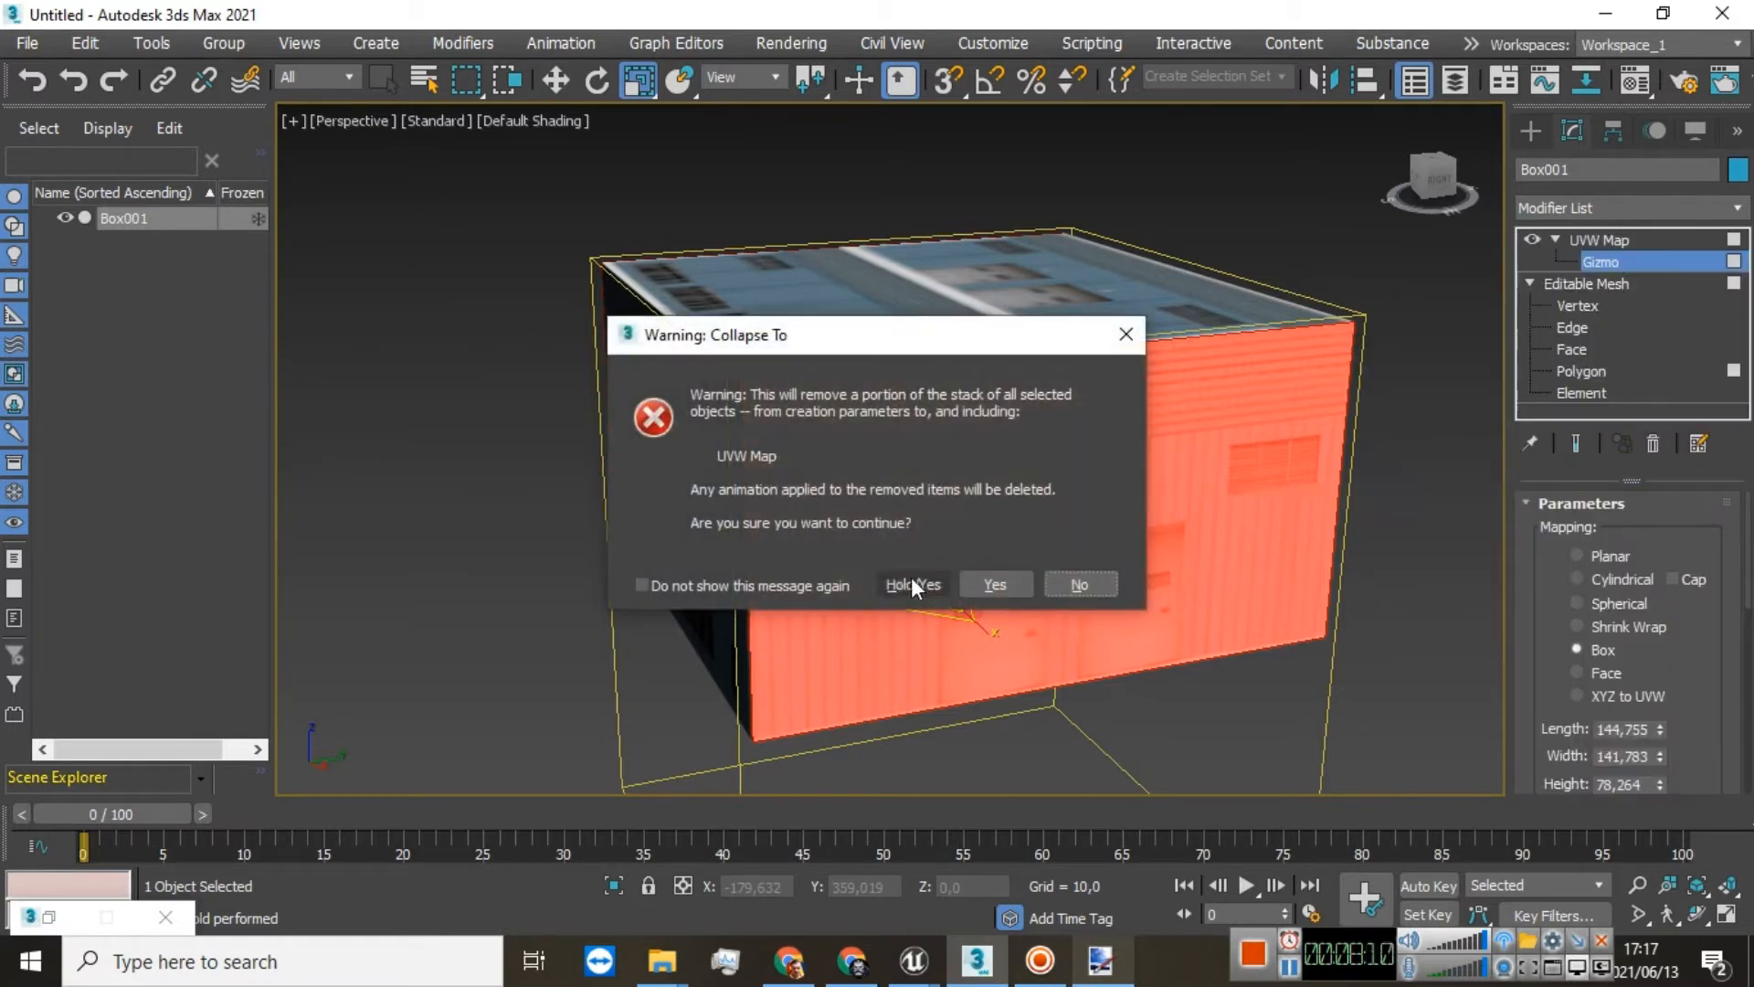
pyautogui.click(912, 581)
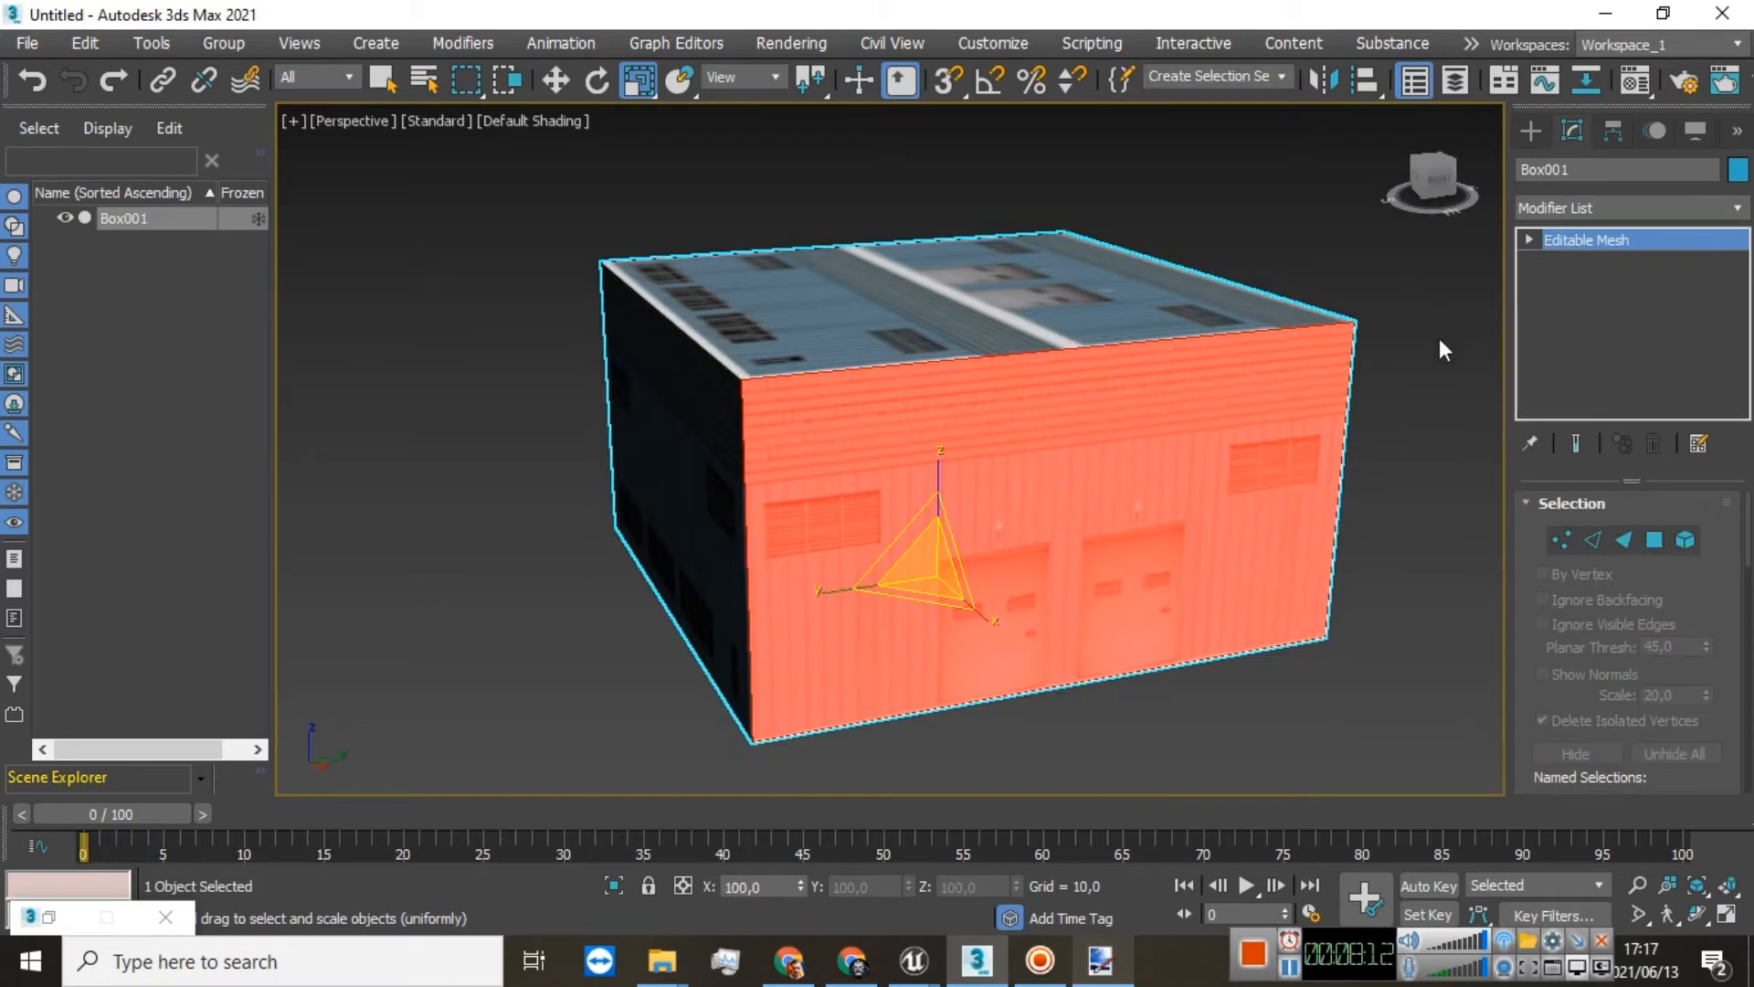
# Step: Select the building's front and back walls at Polygon level of the Editable Mesh
pyautogui.click(1528, 239)
pyautogui.click(1578, 327)
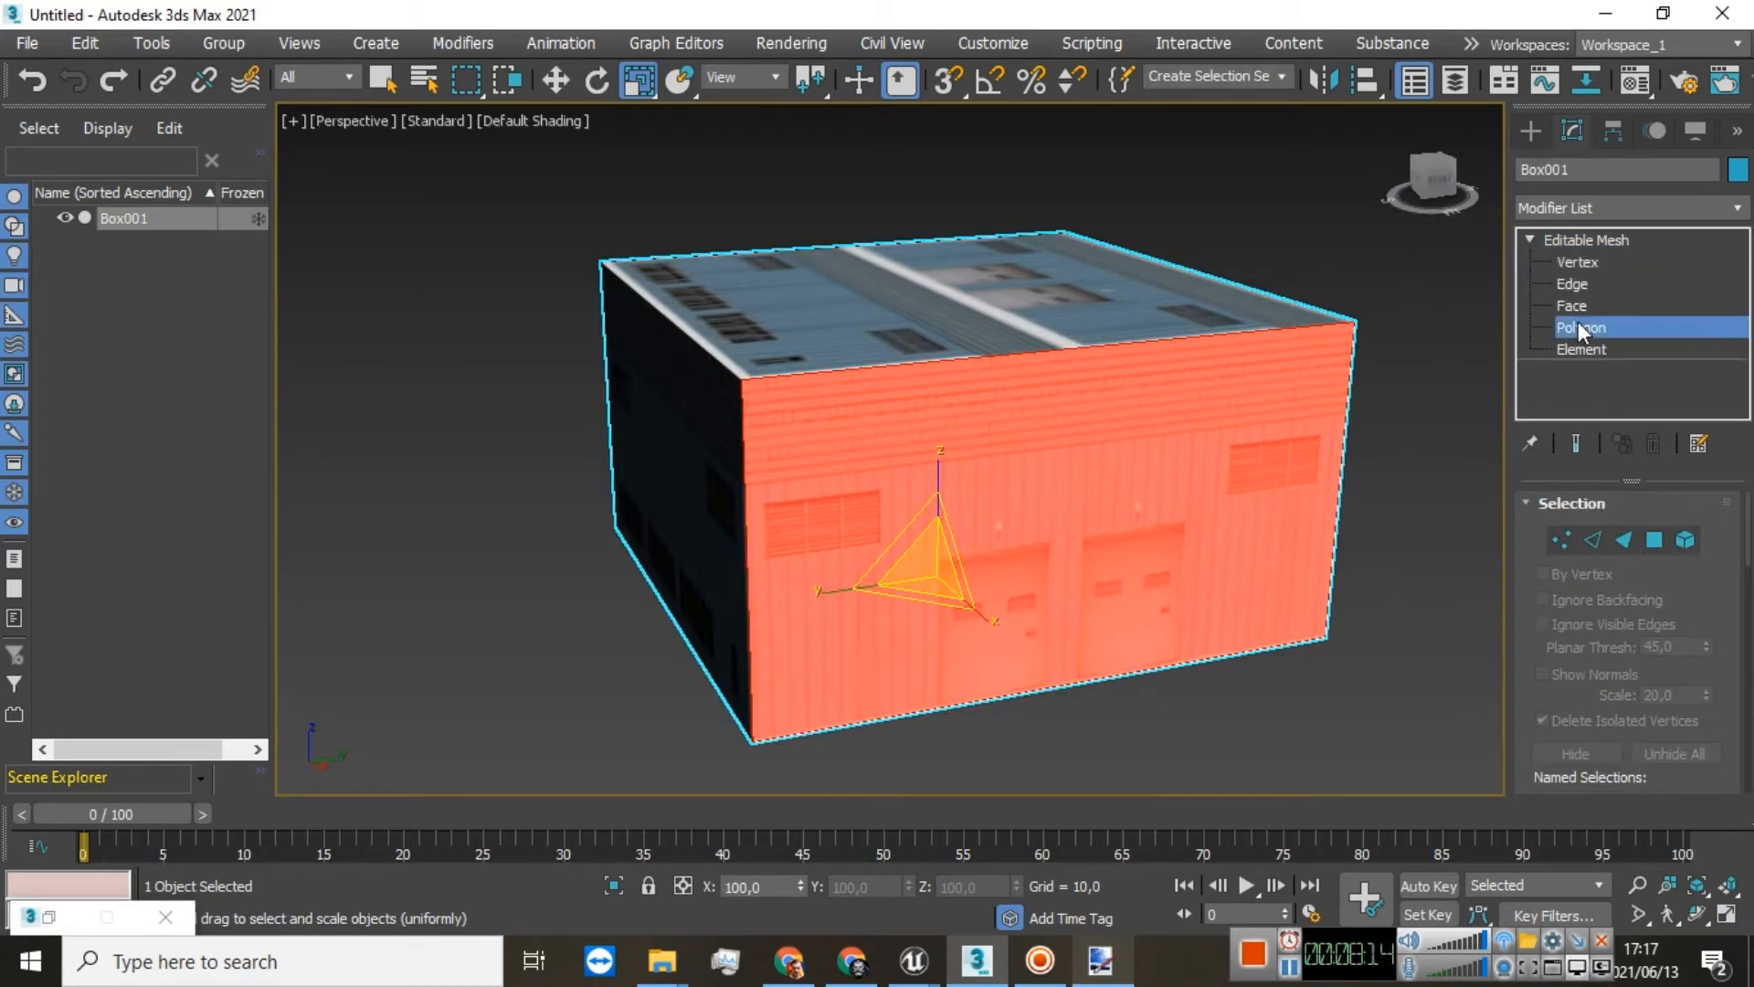
pyautogui.click(642, 398)
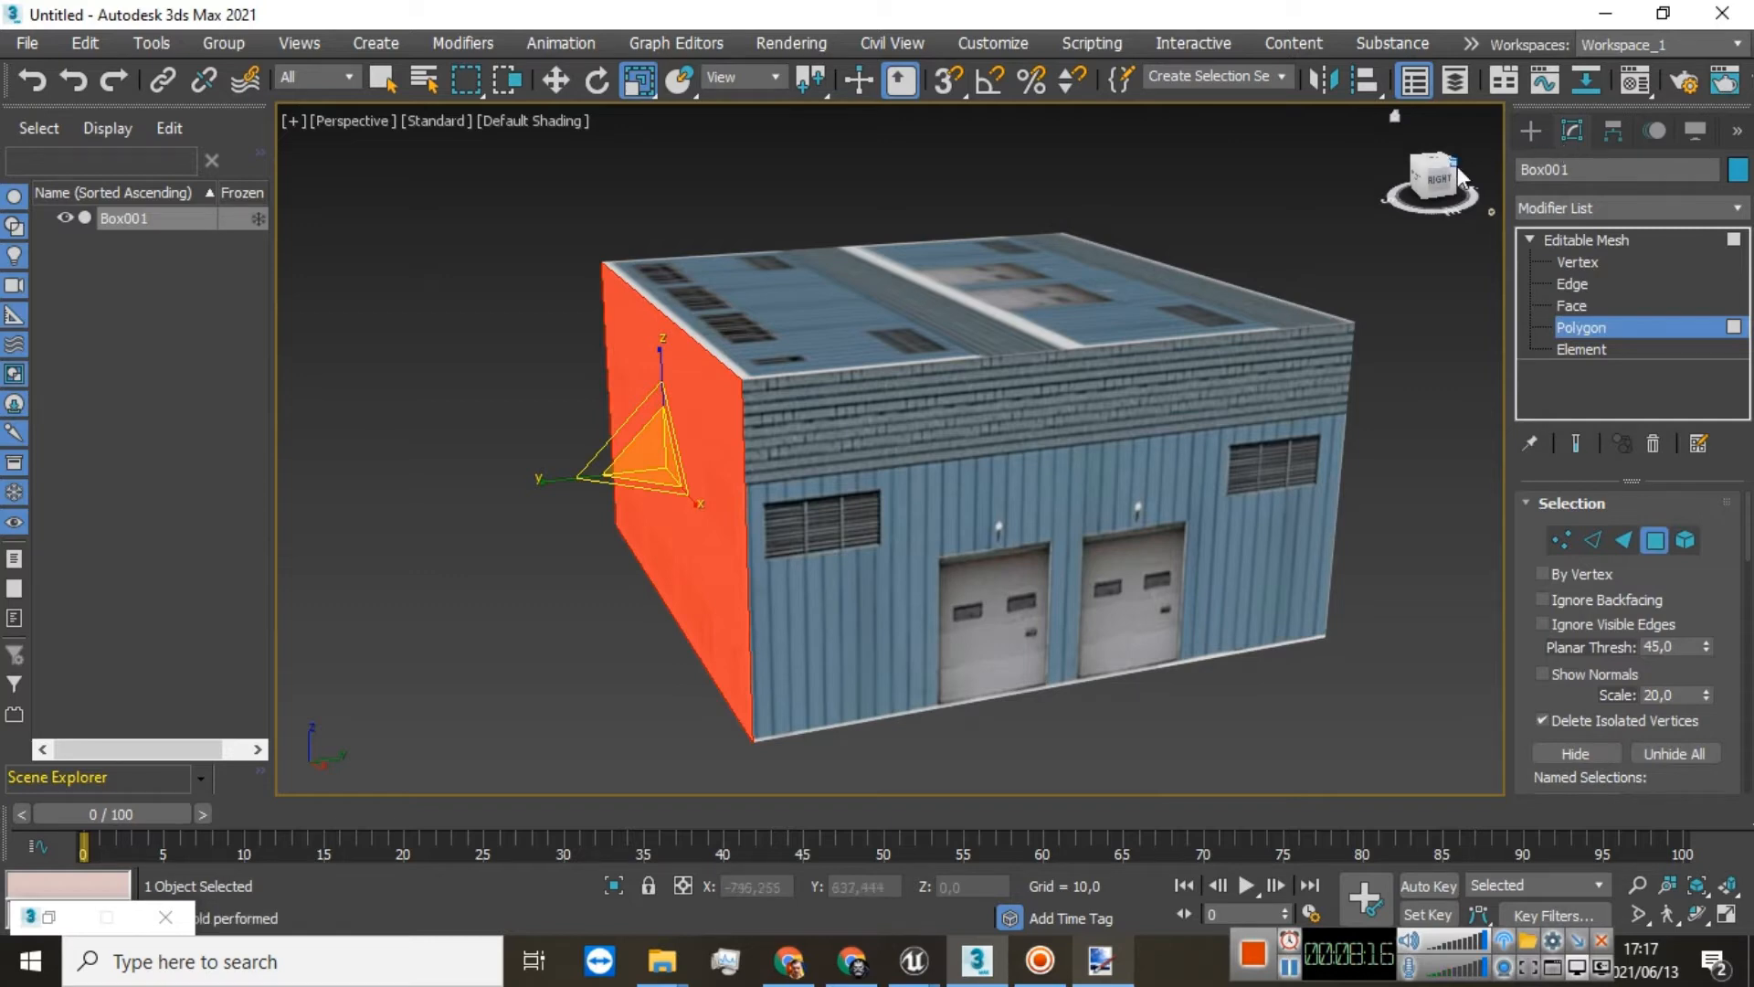
pyautogui.moveTo(1438, 181); pyautogui.dragTo(1302, 169)
pyautogui.click(1080, 431)
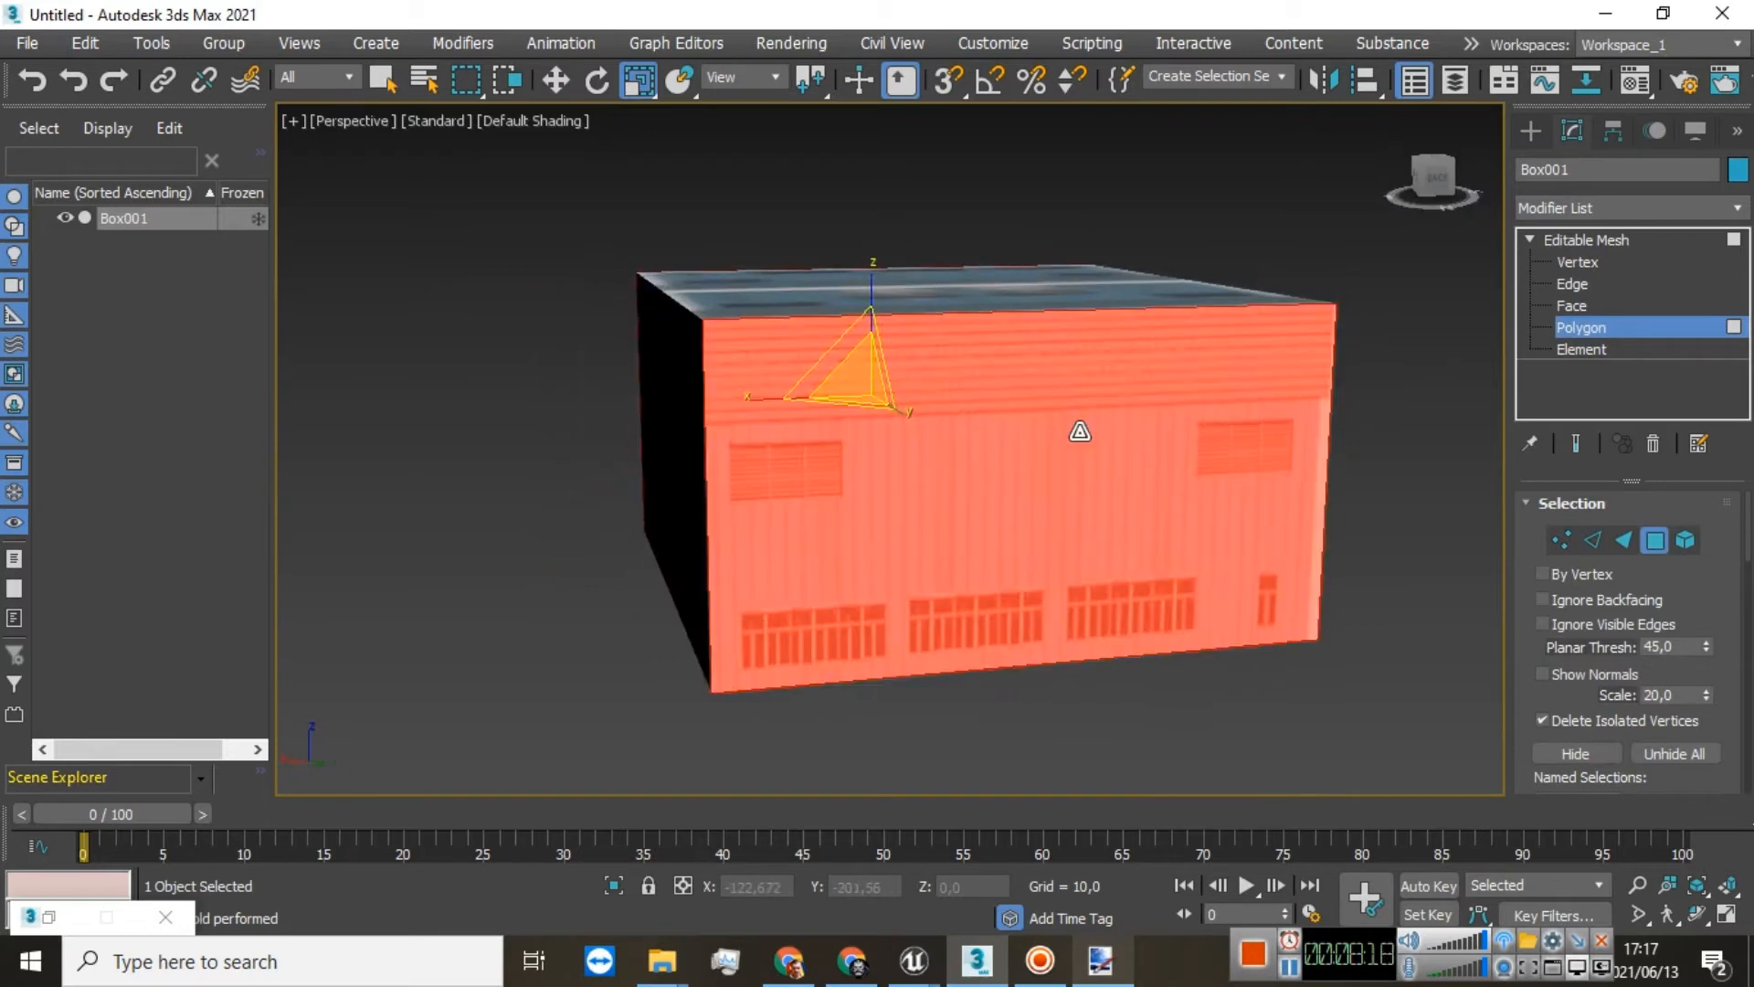
# Step: Paste the copied UVW Map modifier onto the selected front and back walls
pyautogui.click(1435, 176)
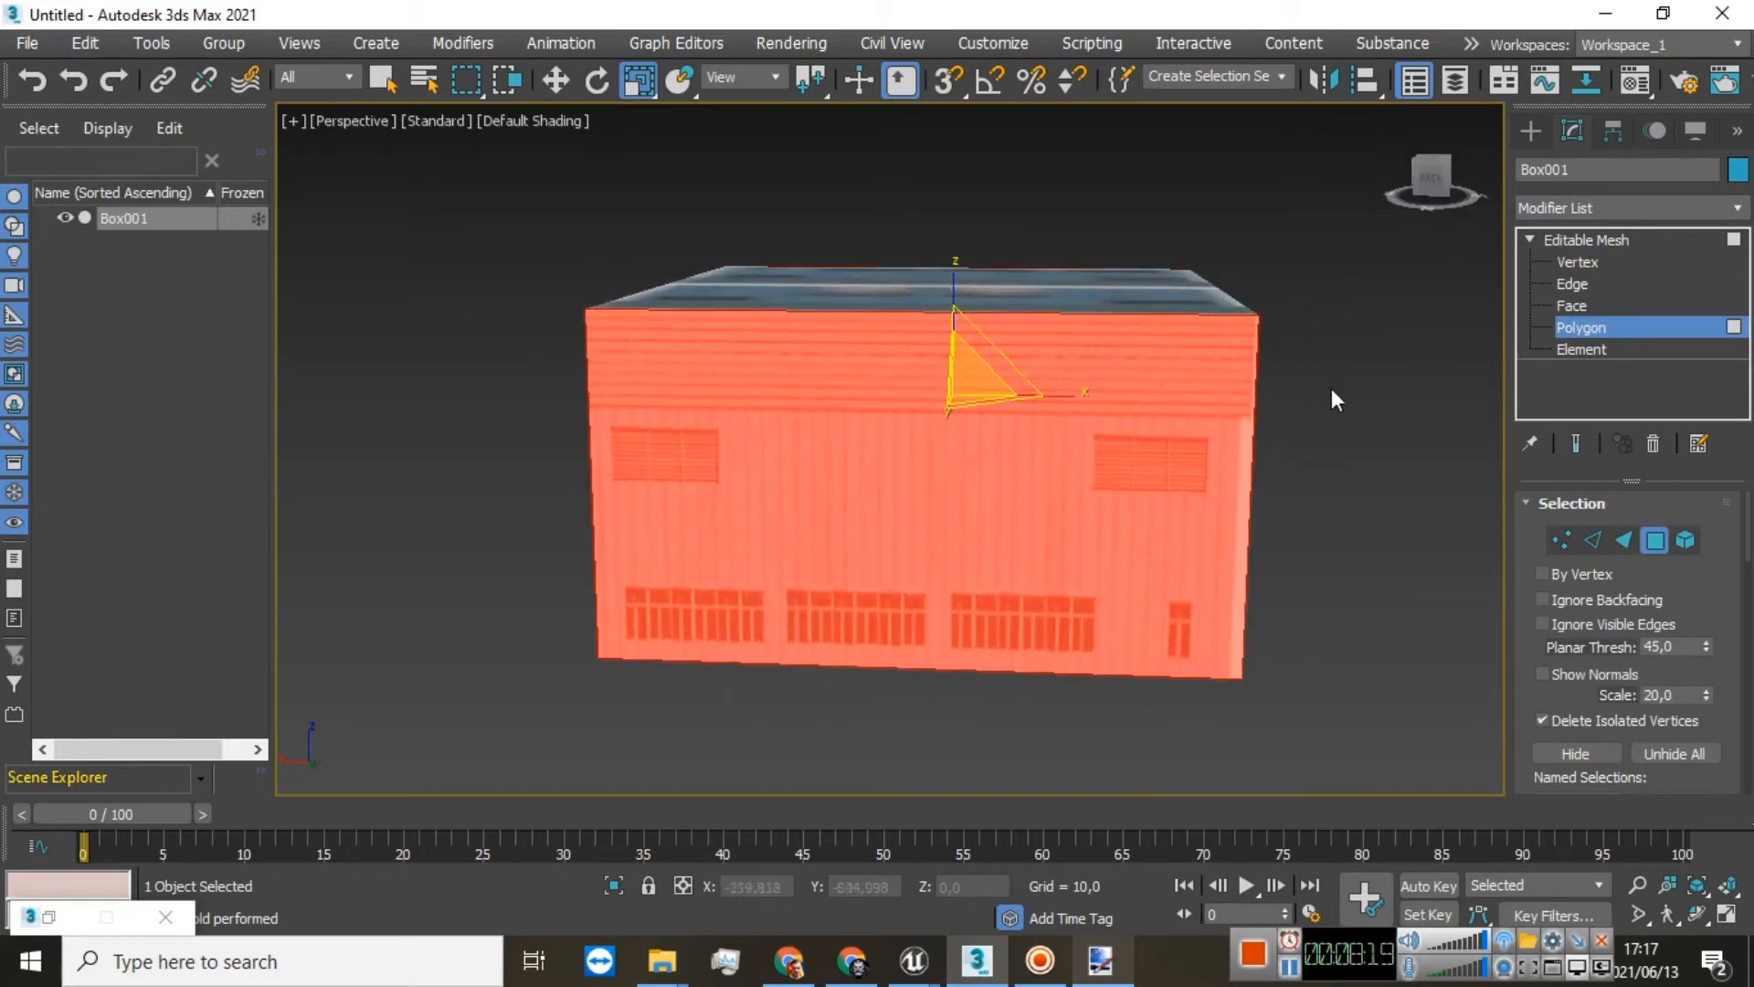
pyautogui.rightClick(1607, 240)
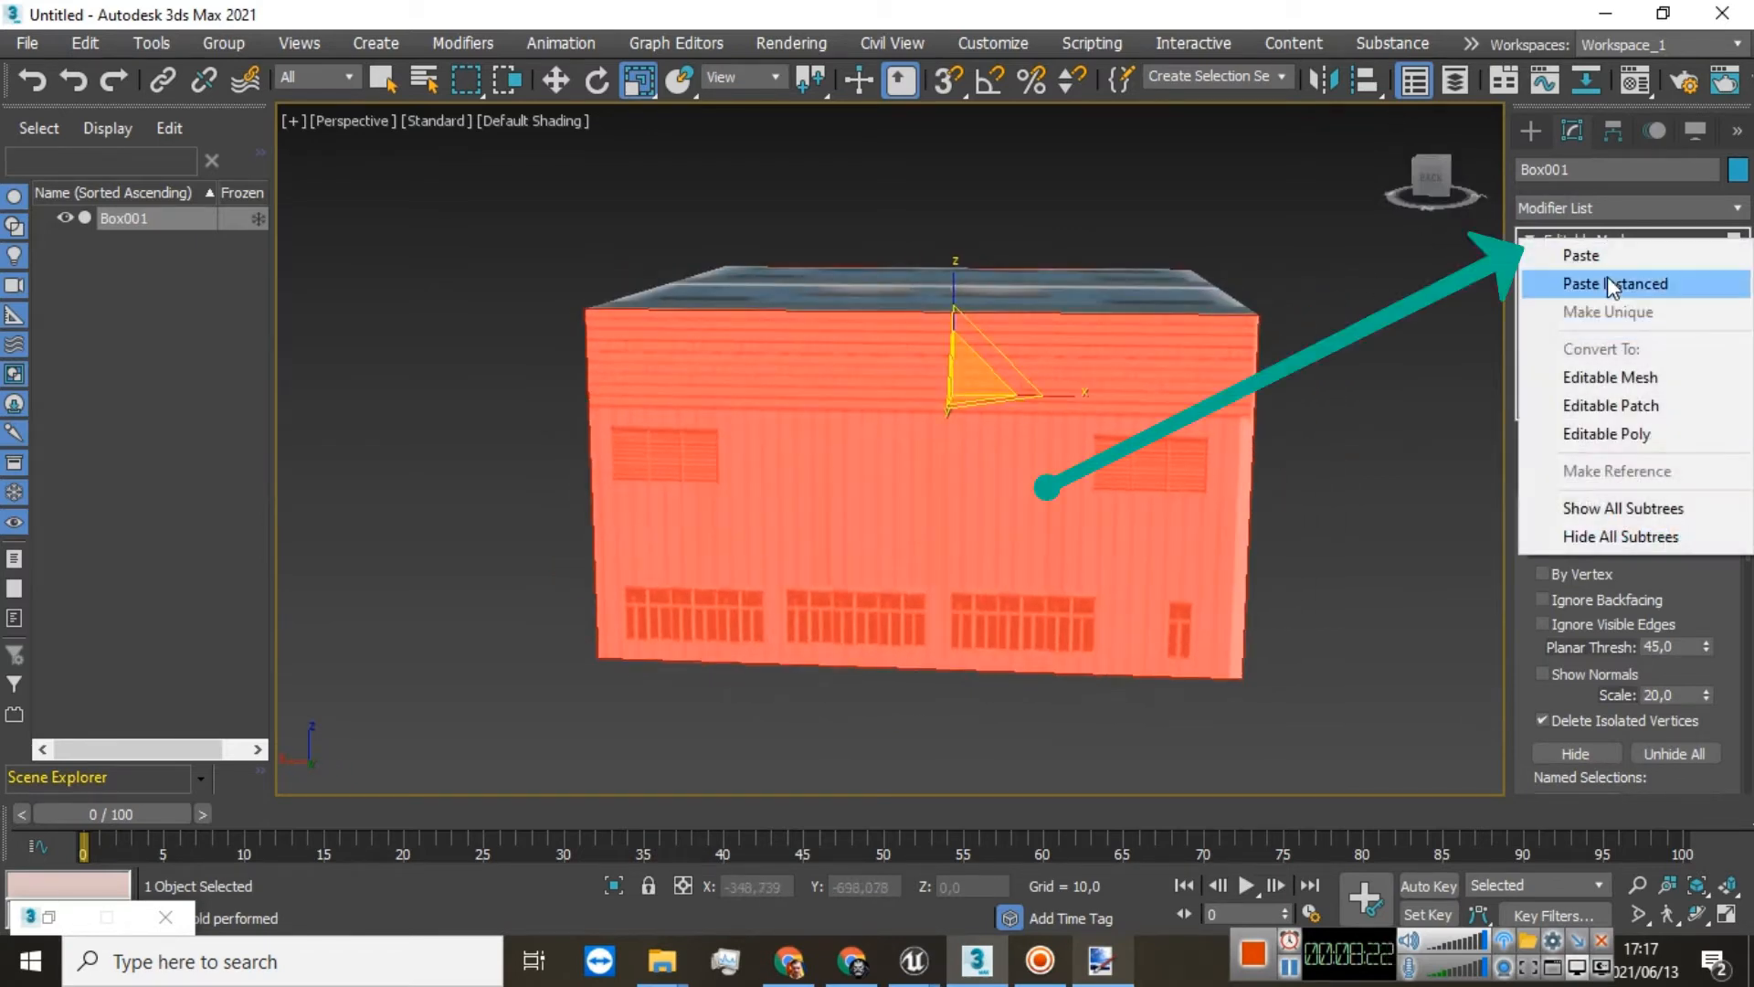
pyautogui.click(1578, 249)
pyautogui.scroll(2, 1014, 528)
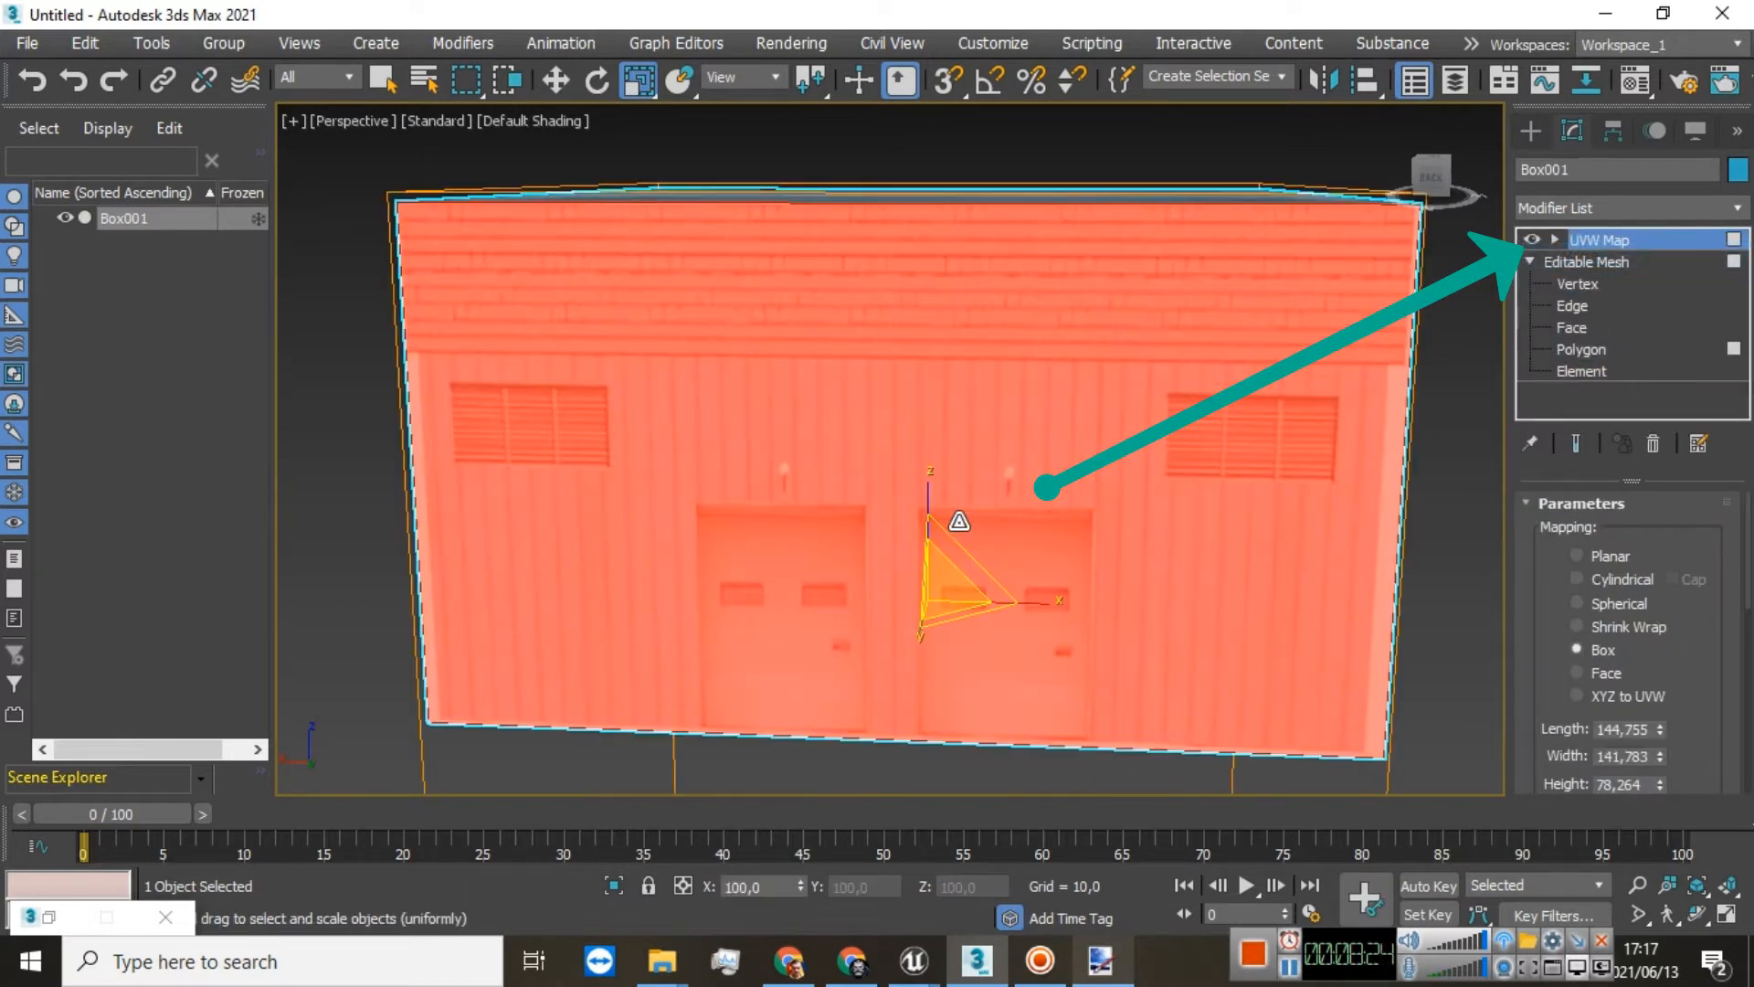
pyautogui.scroll(-2, 1055, 498)
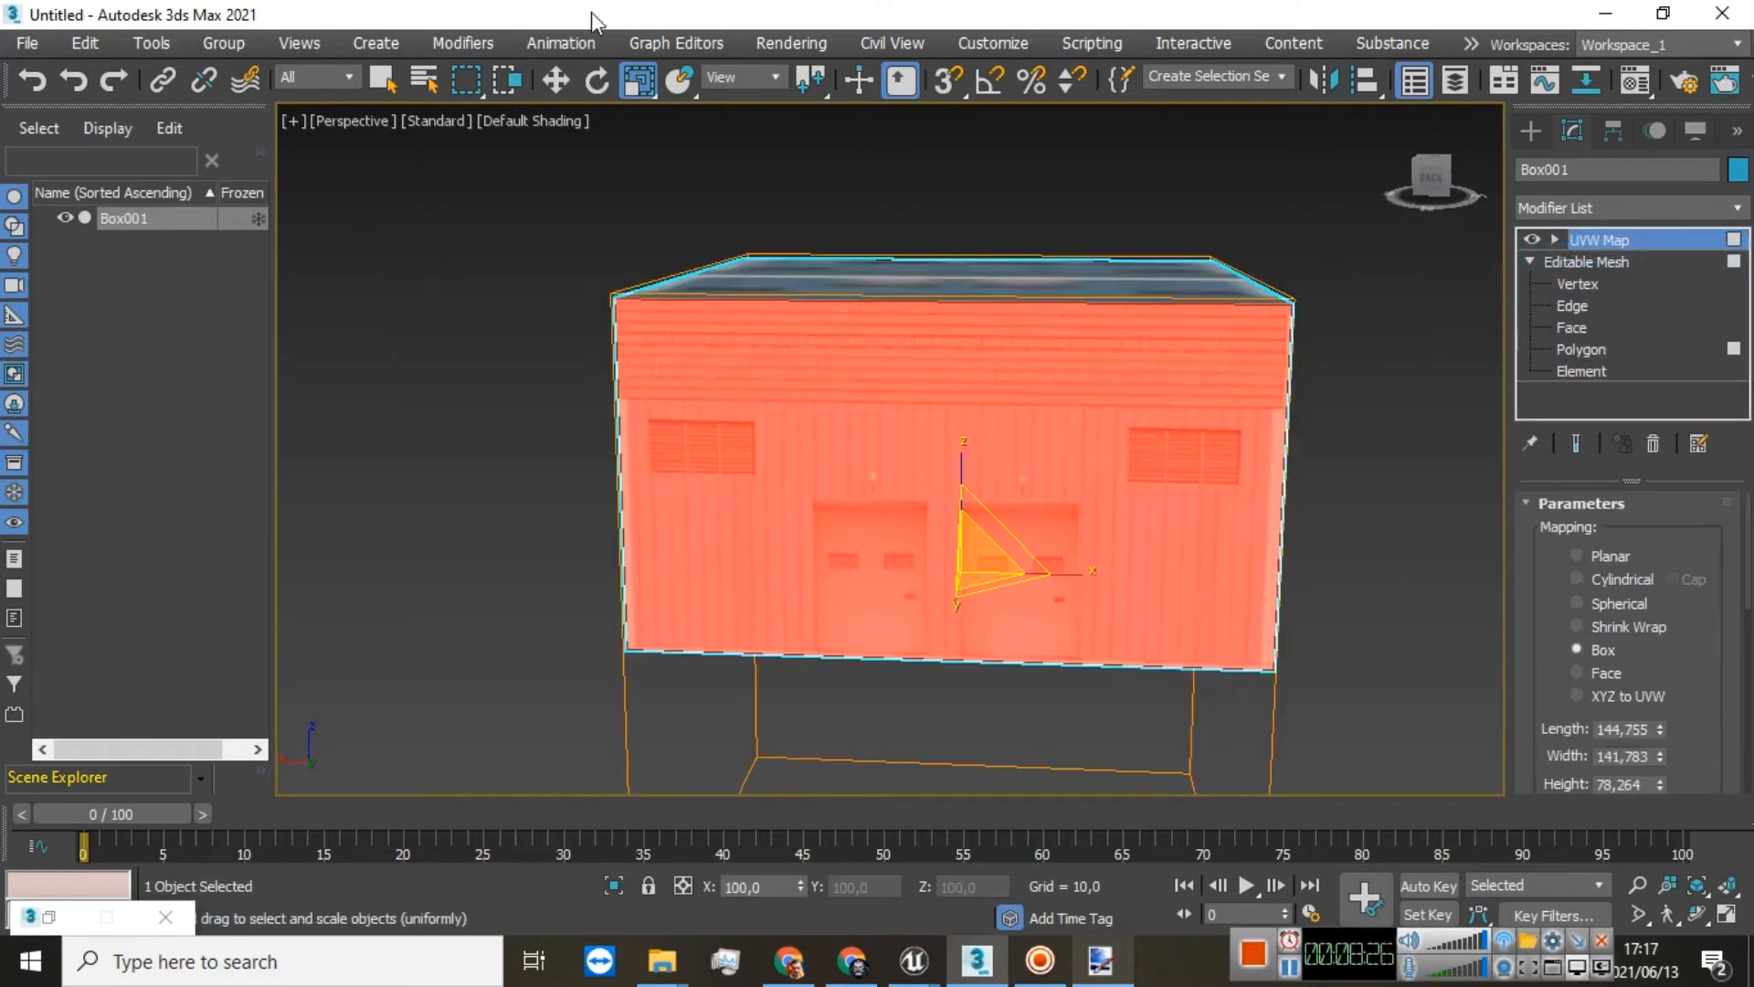
# Step: Raise the pasted UVW Map's gizmo along Z to about 79.9 so the barred-window row fills the selected walls
pyautogui.click(555, 80)
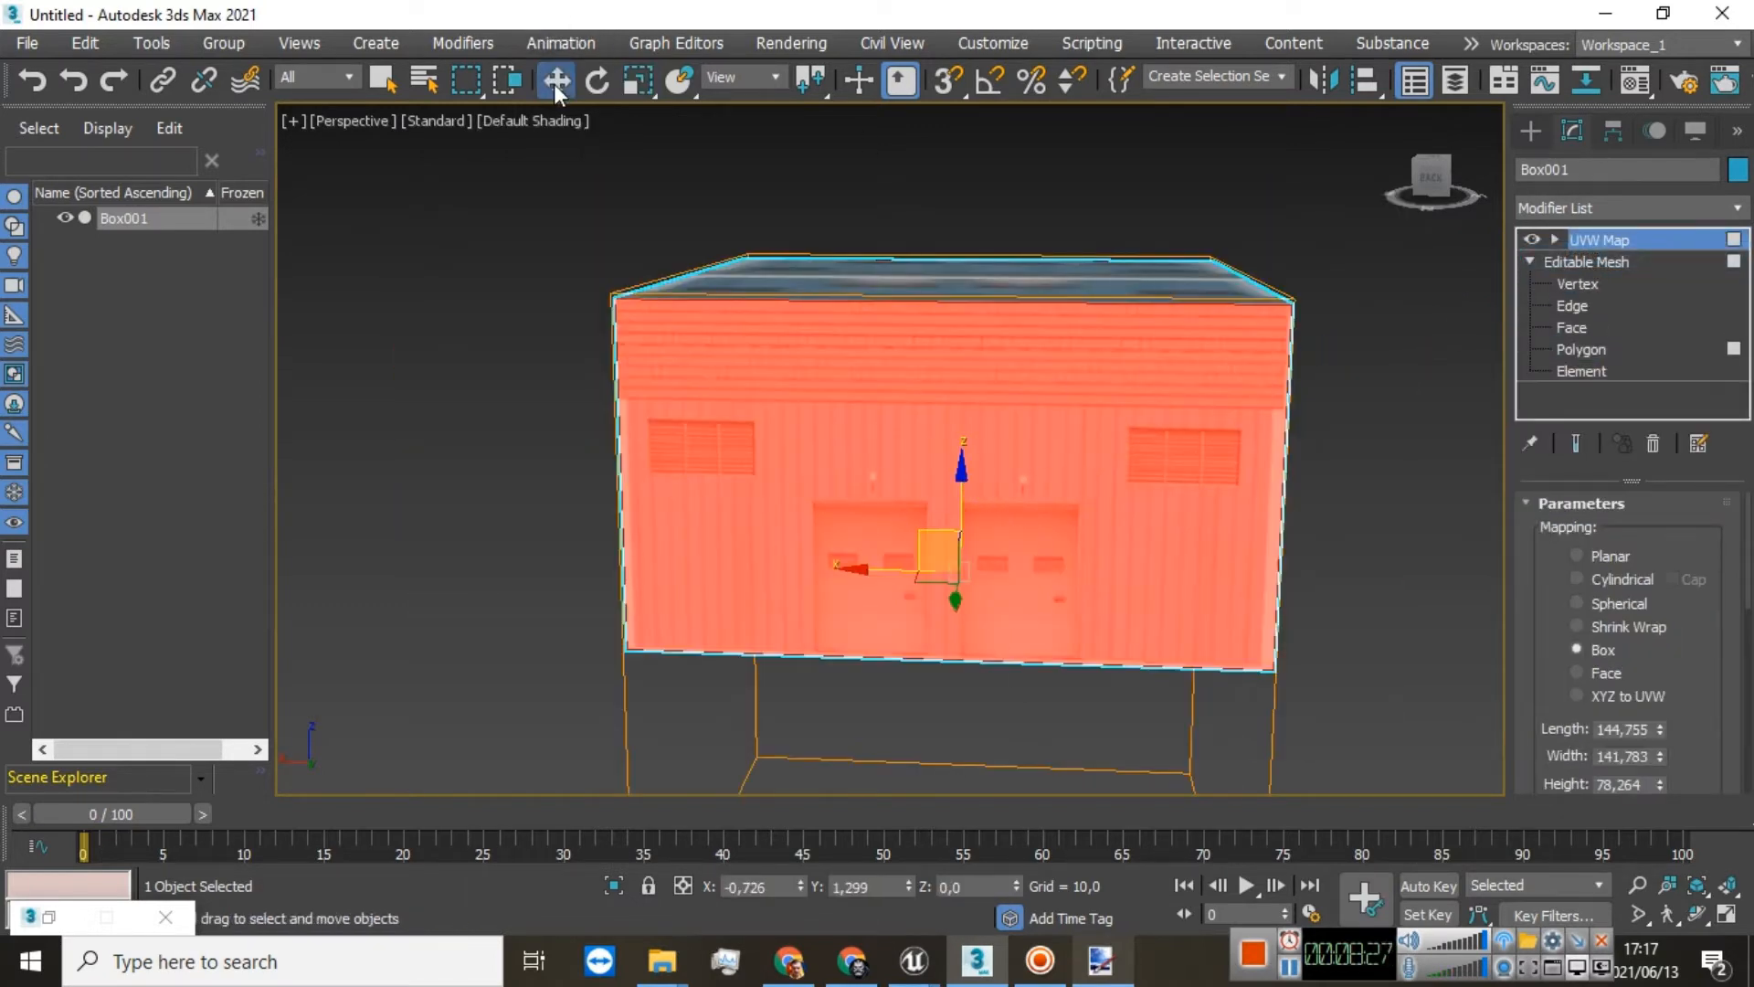
pyautogui.click(1556, 237)
pyautogui.click(1584, 260)
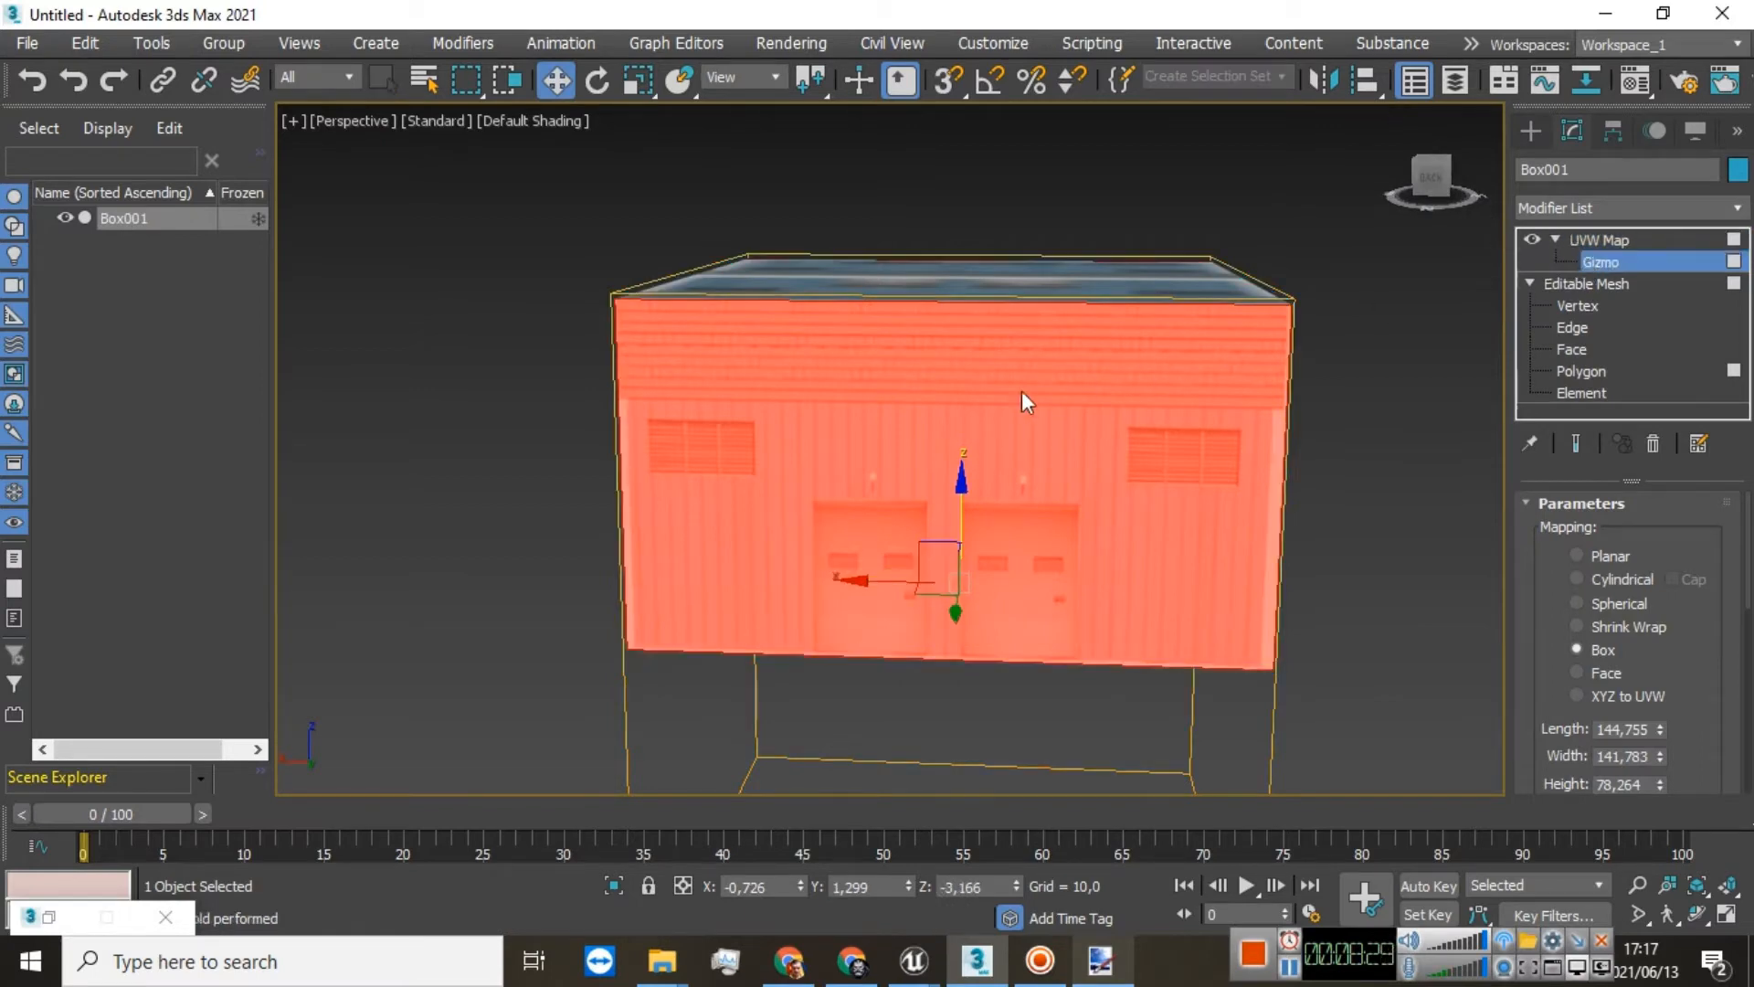
pyautogui.moveTo(961, 516); pyautogui.dragTo(963, 206)
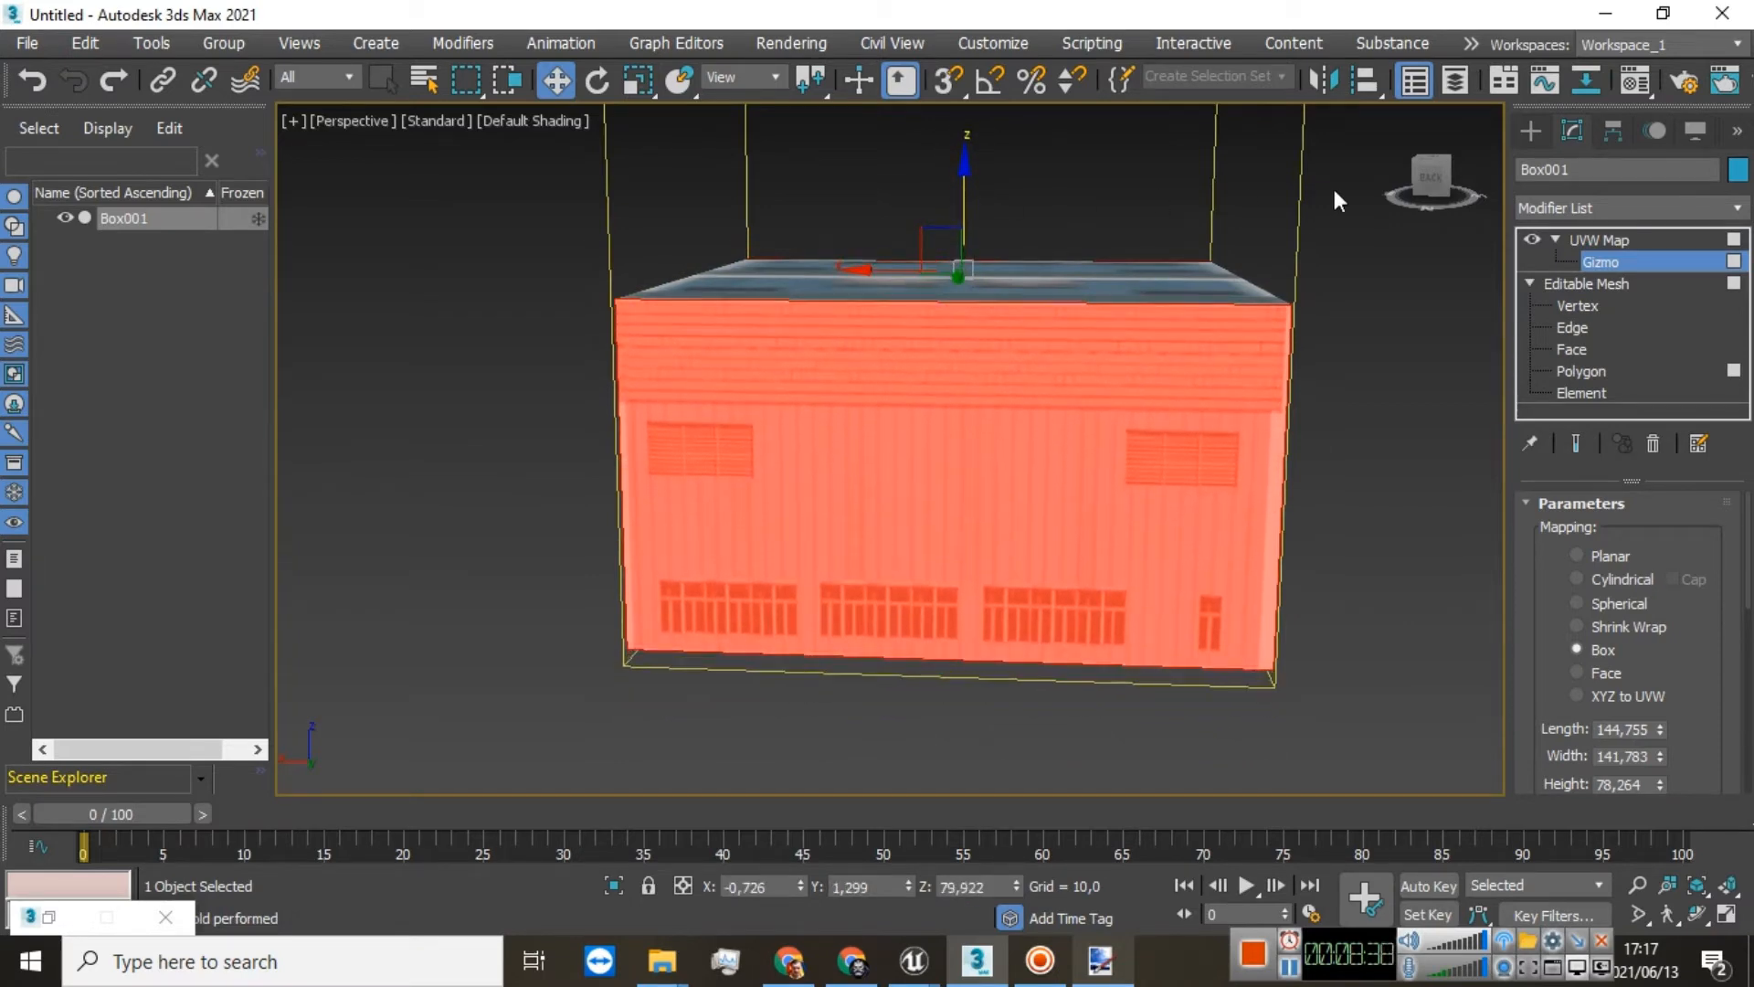
# Step: Nudge the gizmo up to about Z 80.3 so the roof band lines up with the garage-door wall at the corner
pyautogui.moveTo(1432, 179); pyautogui.dragTo(1397, 181)
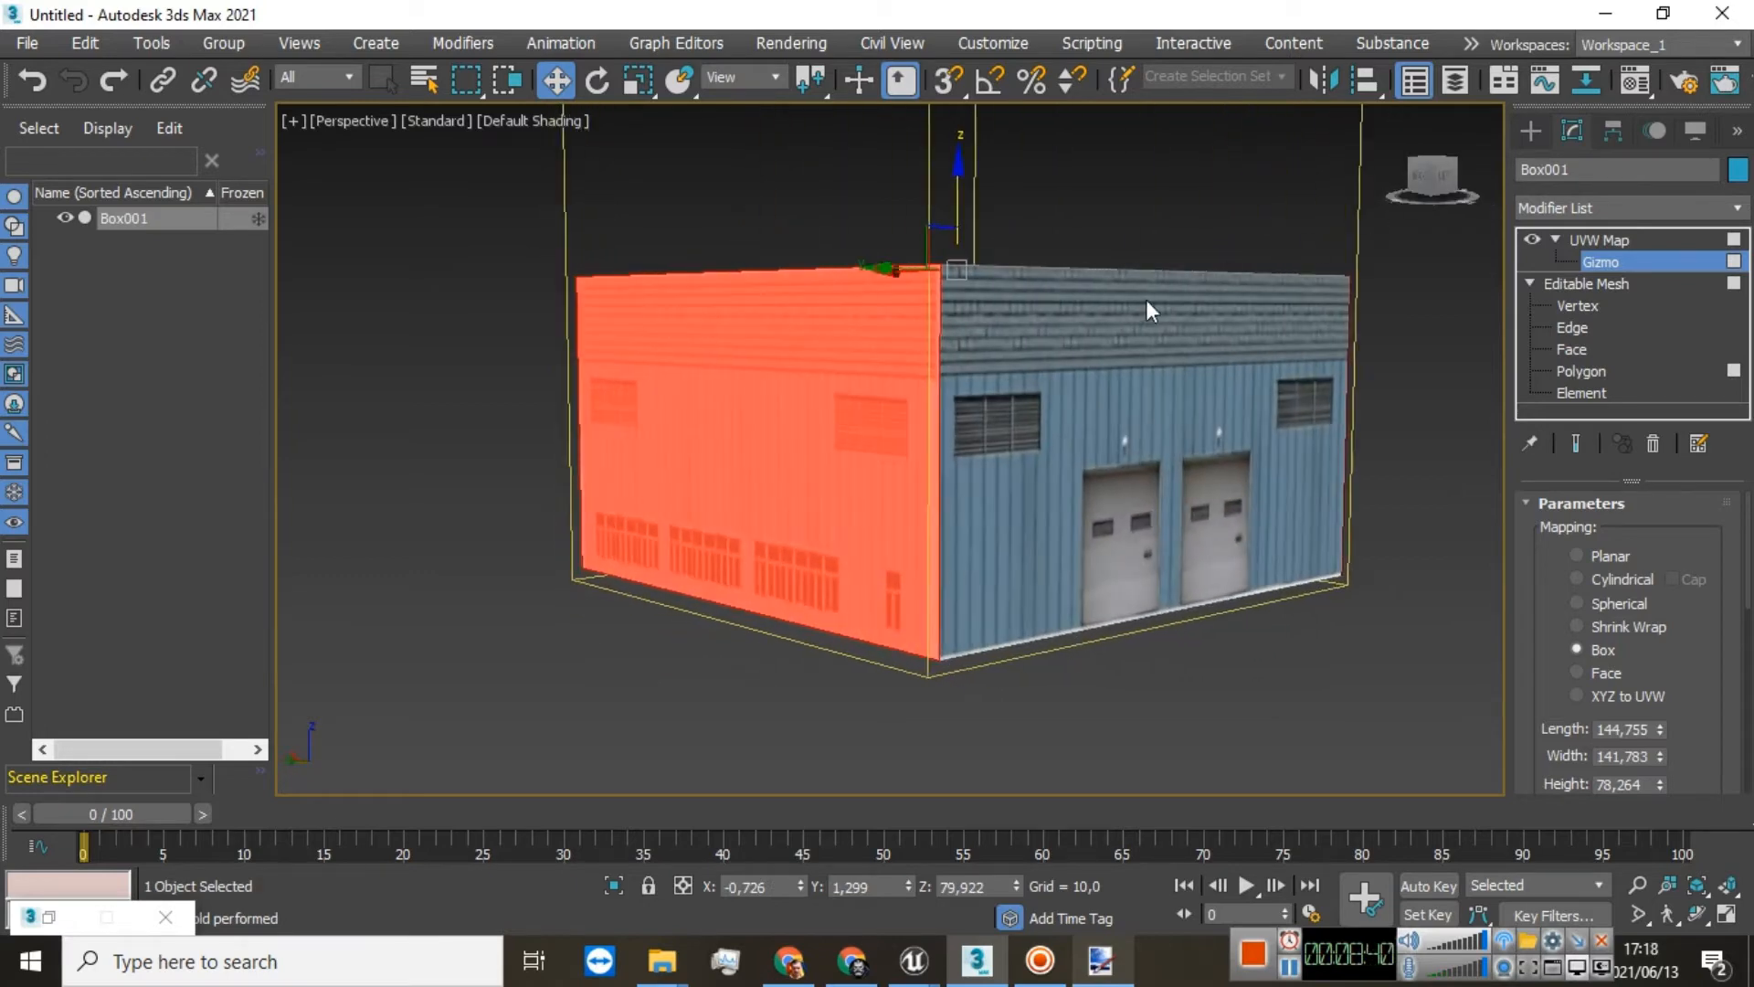
pyautogui.scroll(5, 959, 283)
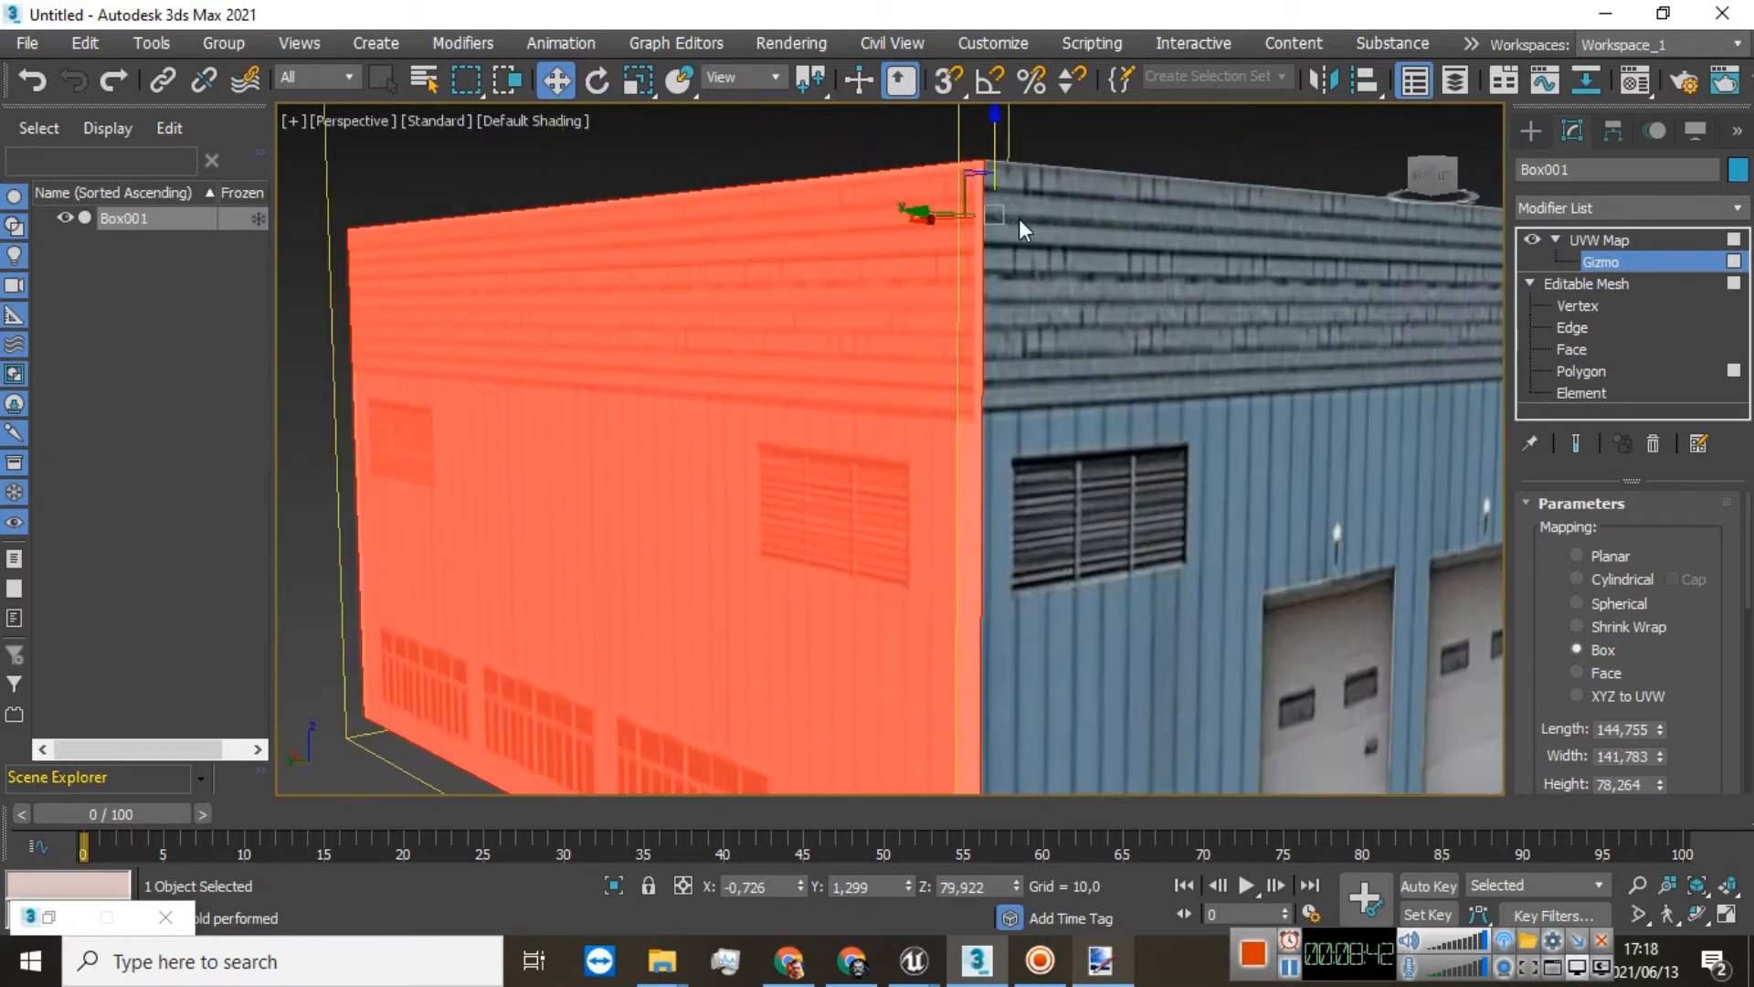
pyautogui.scroll(2, 1018, 218)
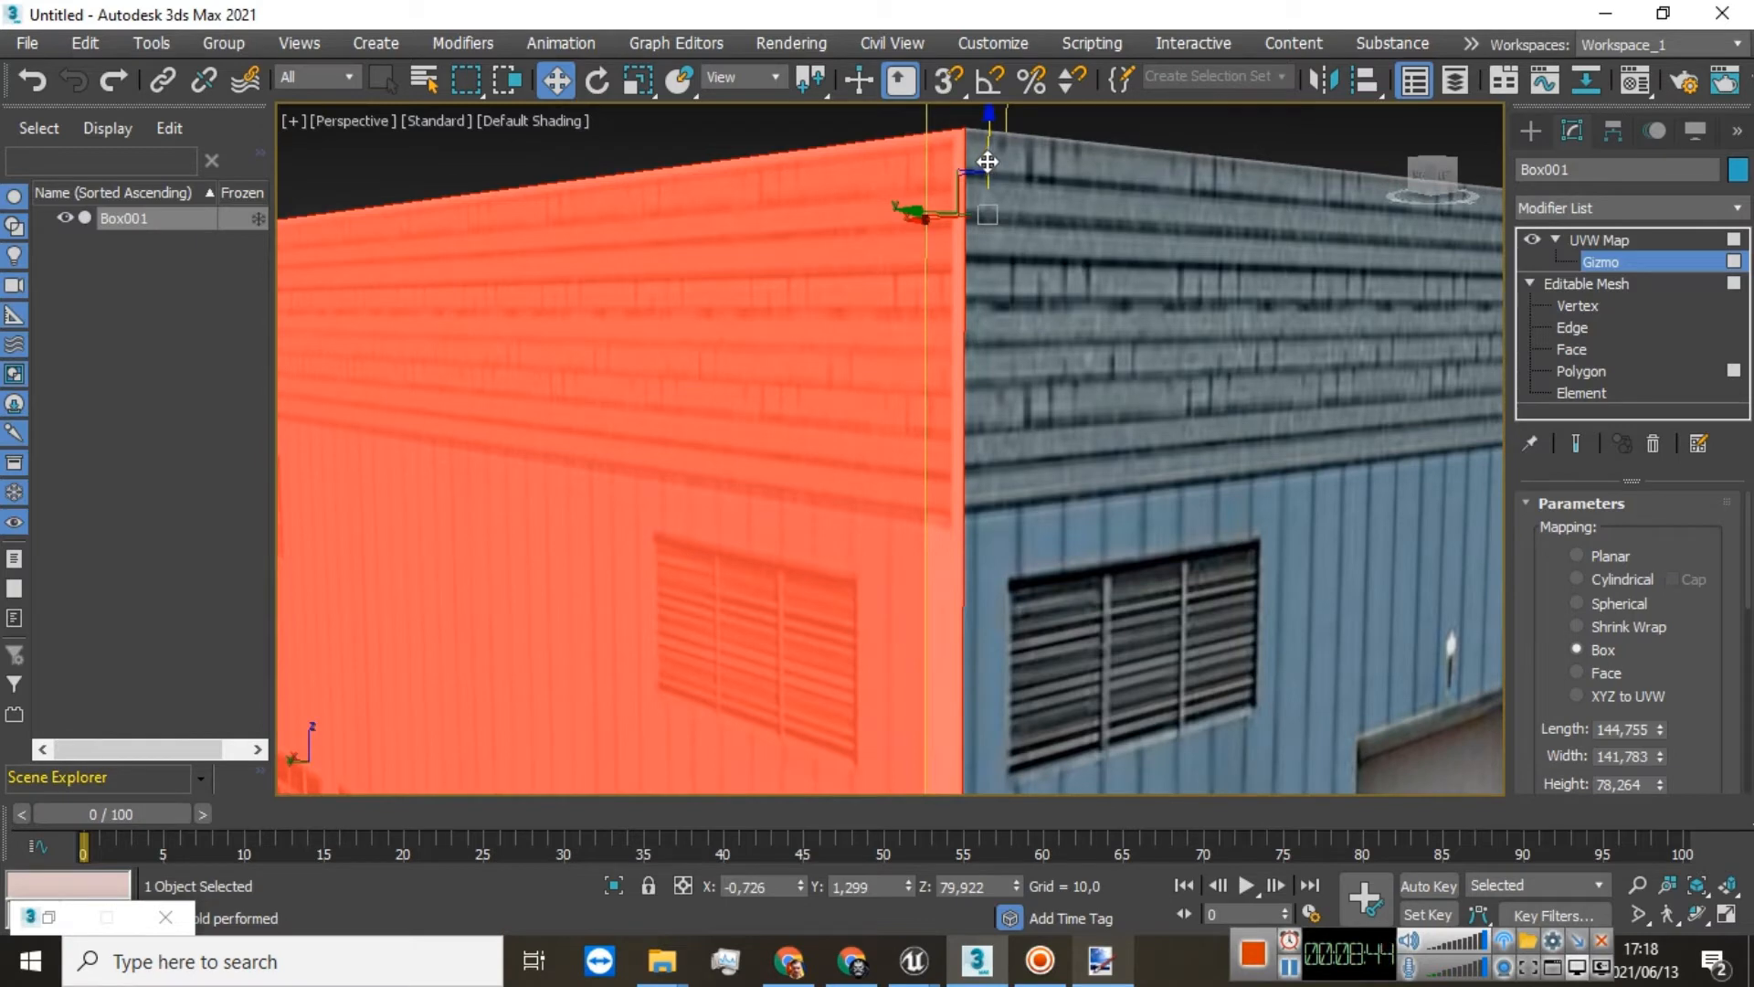
pyautogui.moveTo(985, 161); pyautogui.dragTo(987, 155)
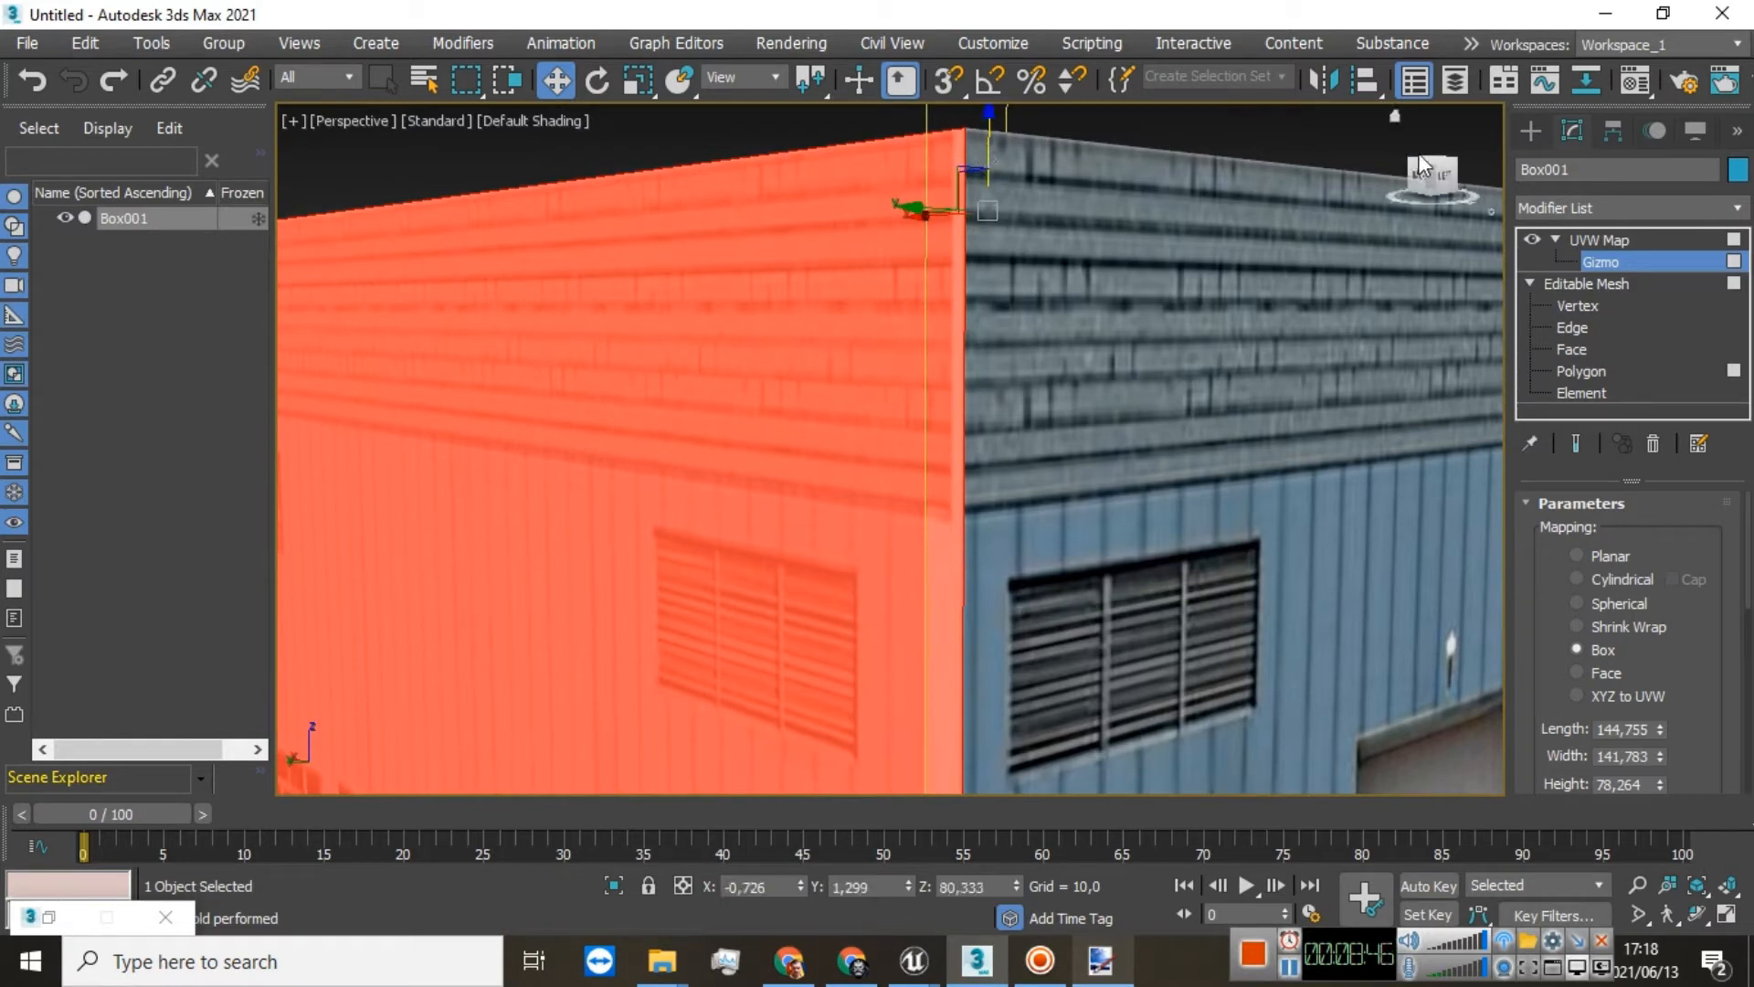
# Step: Widen the gizmo along X and shift it to about X -1.4 to push the white edge strips off the back wall
pyautogui.click(1428, 180)
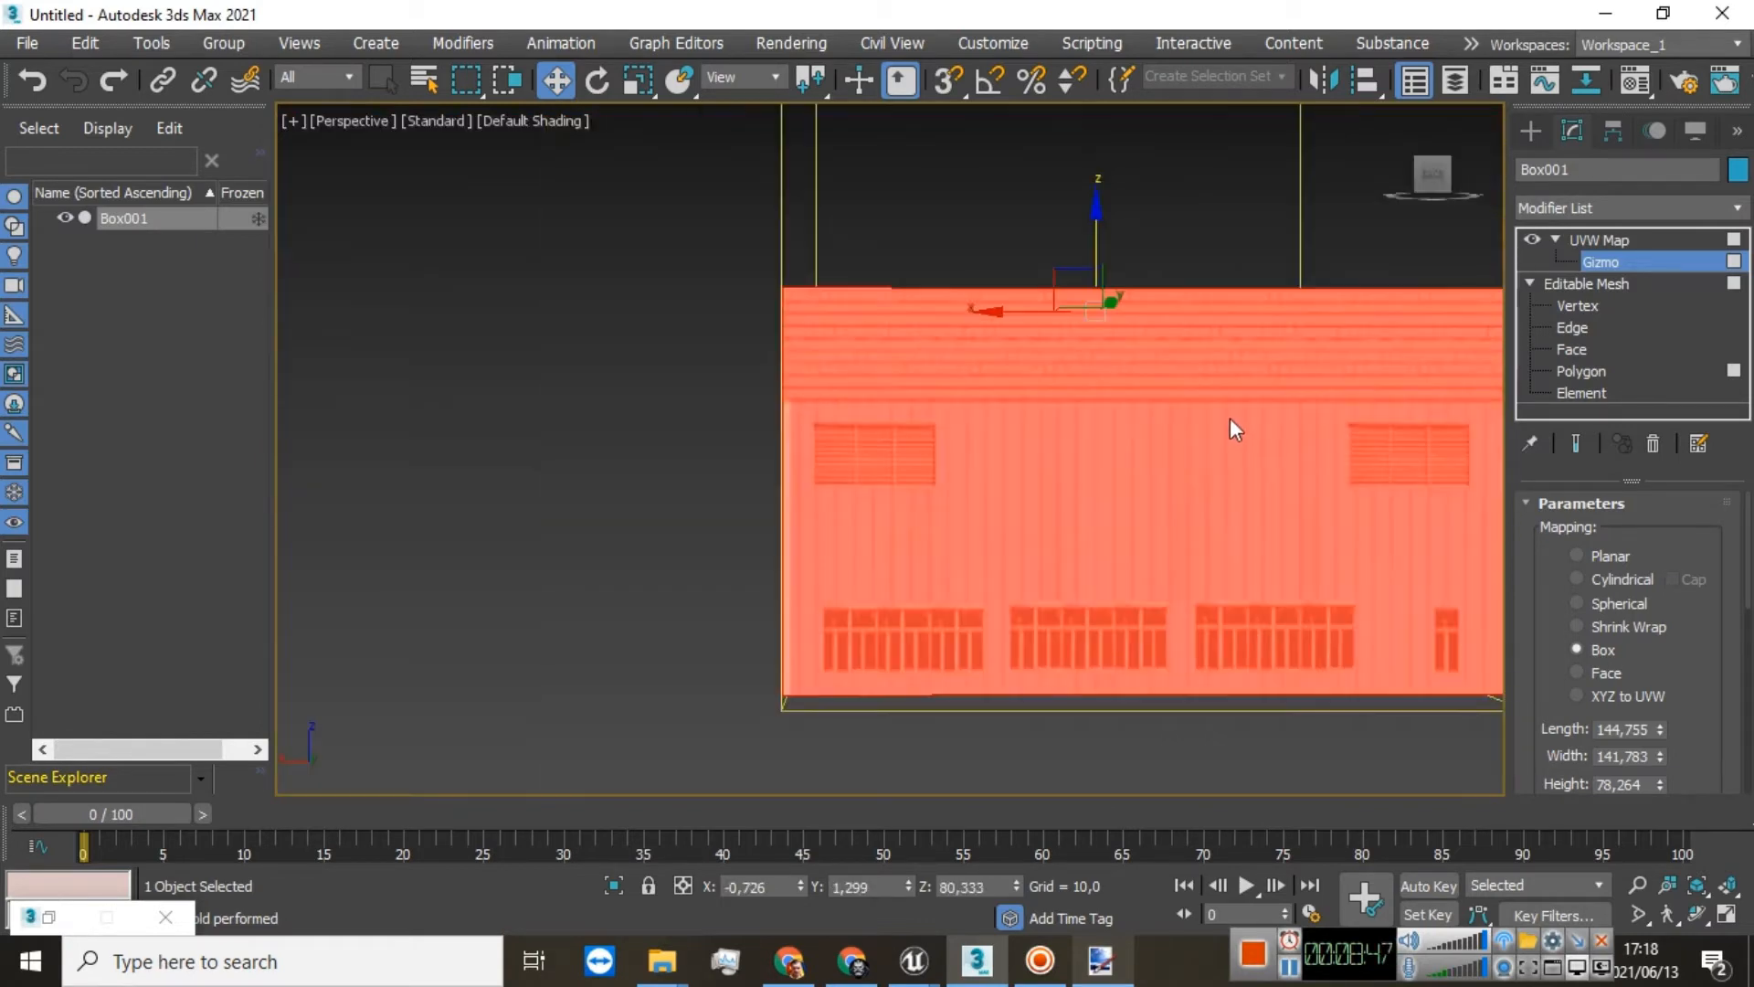
pyautogui.scroll(2, 1011, 474)
pyautogui.moveTo(1136, 502); pyautogui.dragTo(844, 487, button='middle')
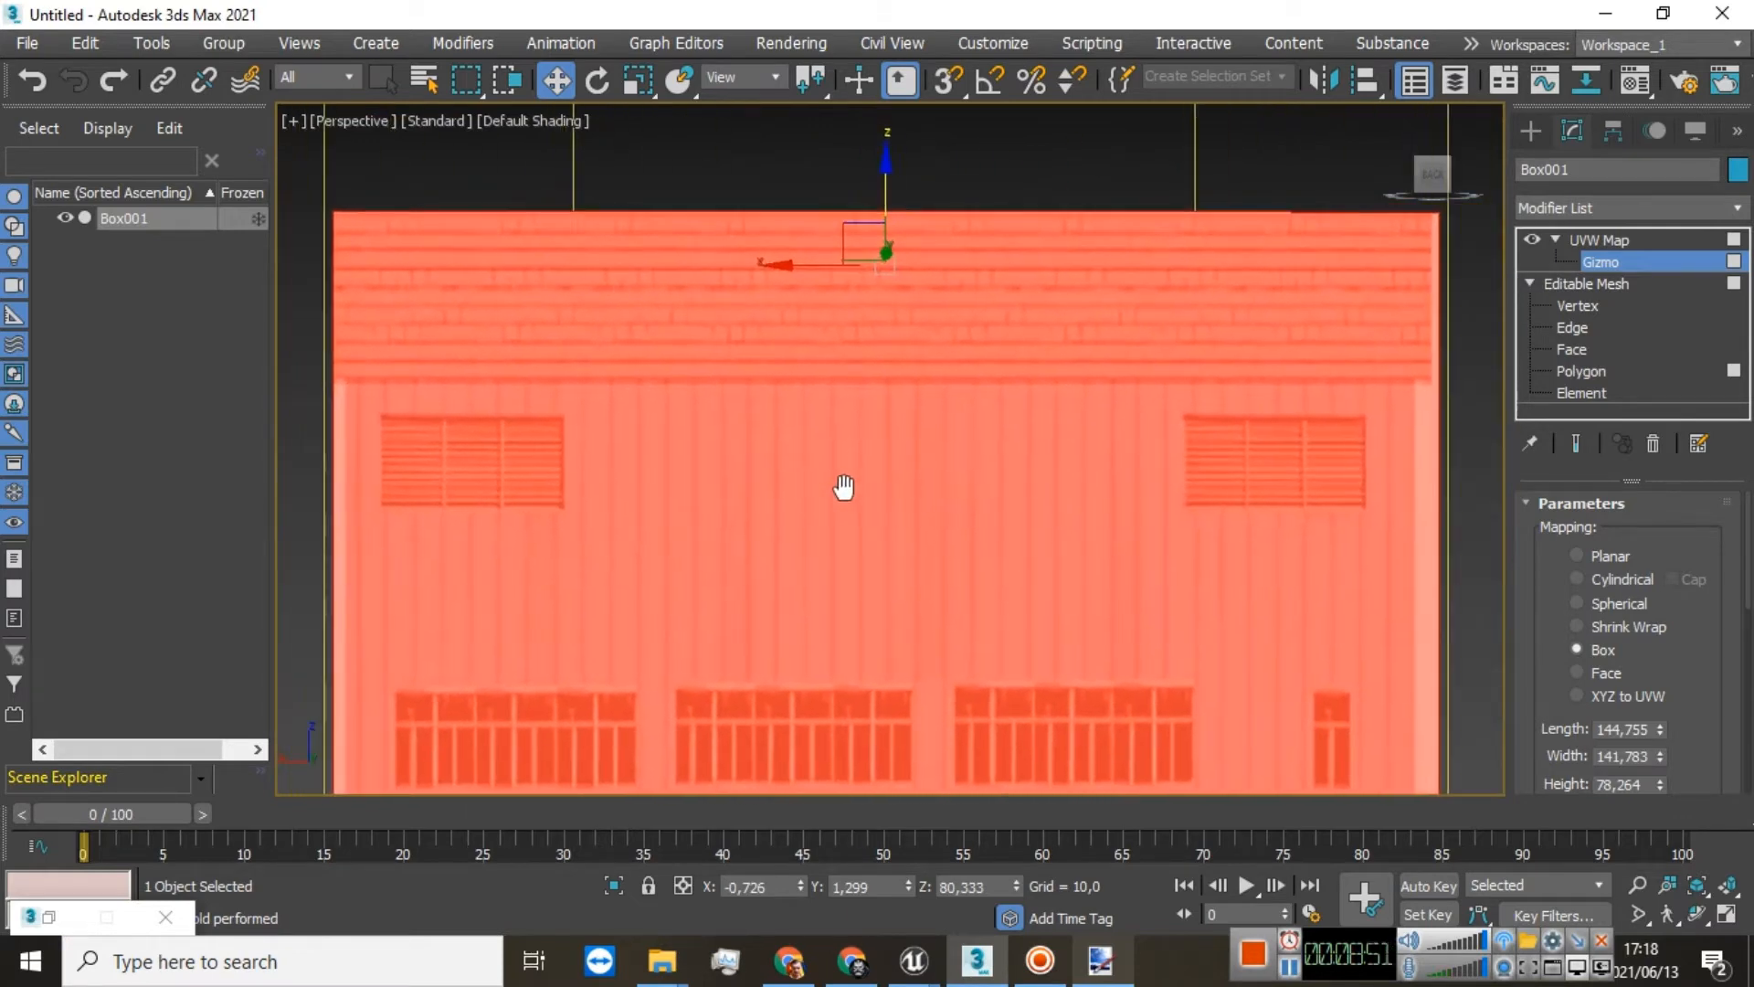
pyautogui.click(638, 79)
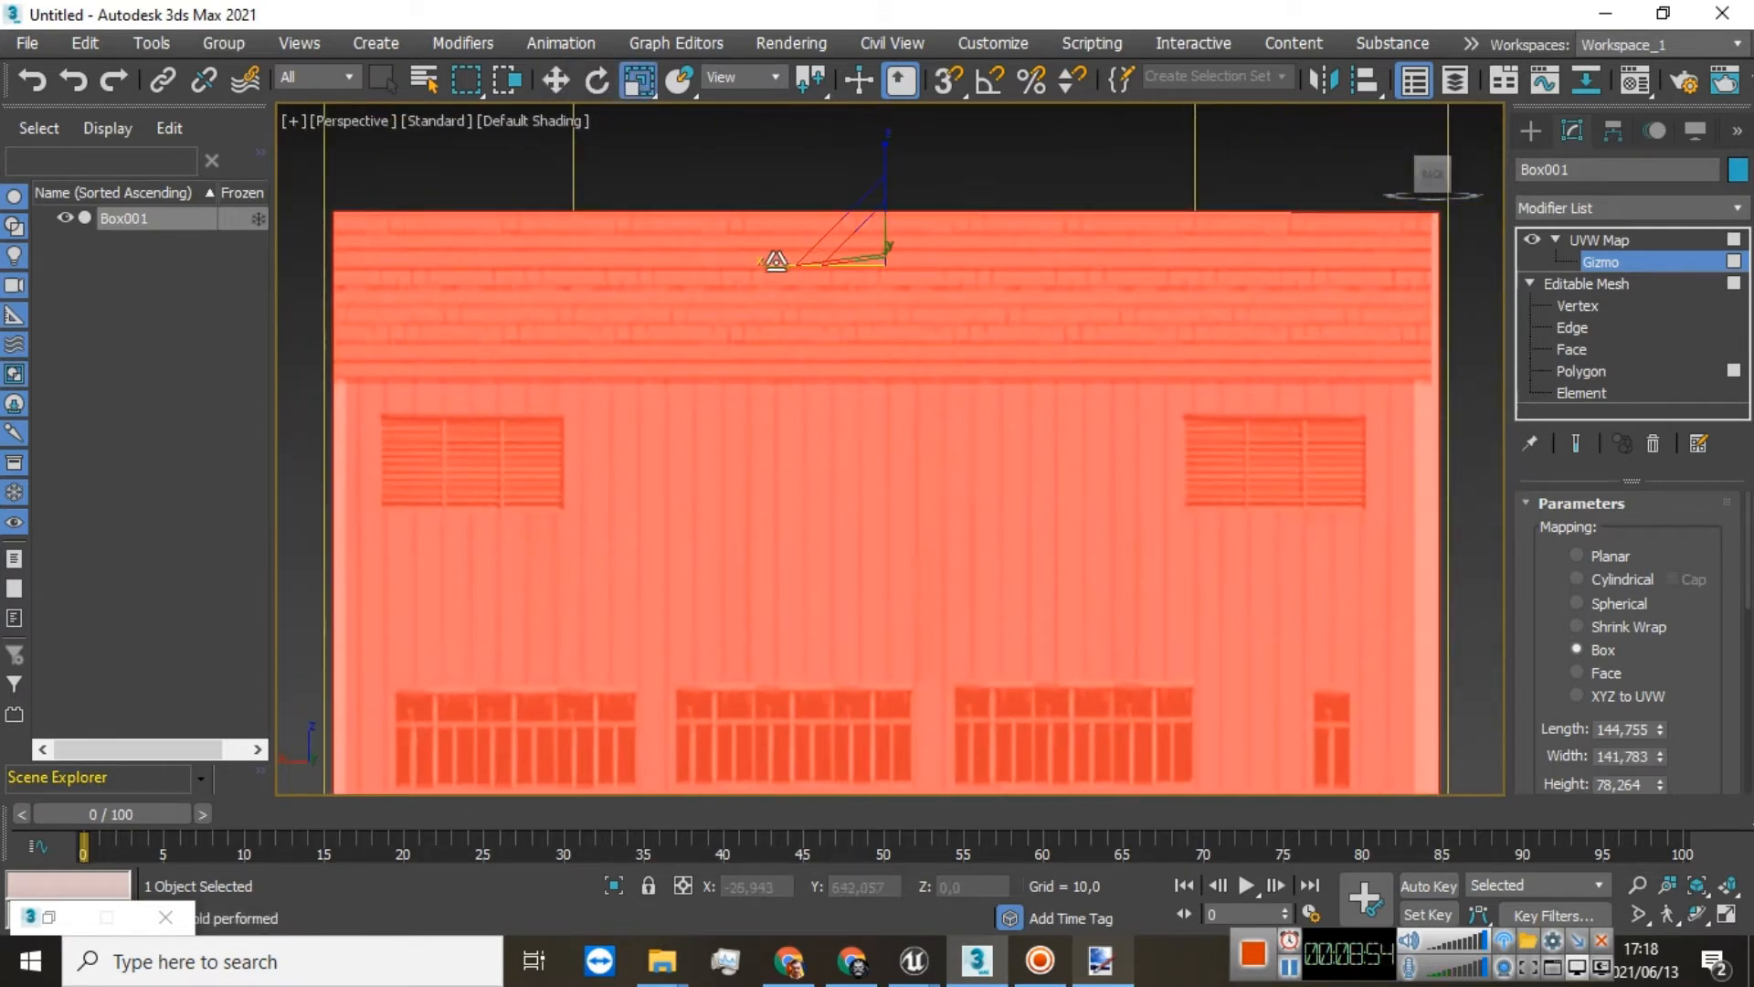
pyautogui.moveTo(775, 264); pyautogui.dragTo(796, 280)
pyautogui.click(562, 86)
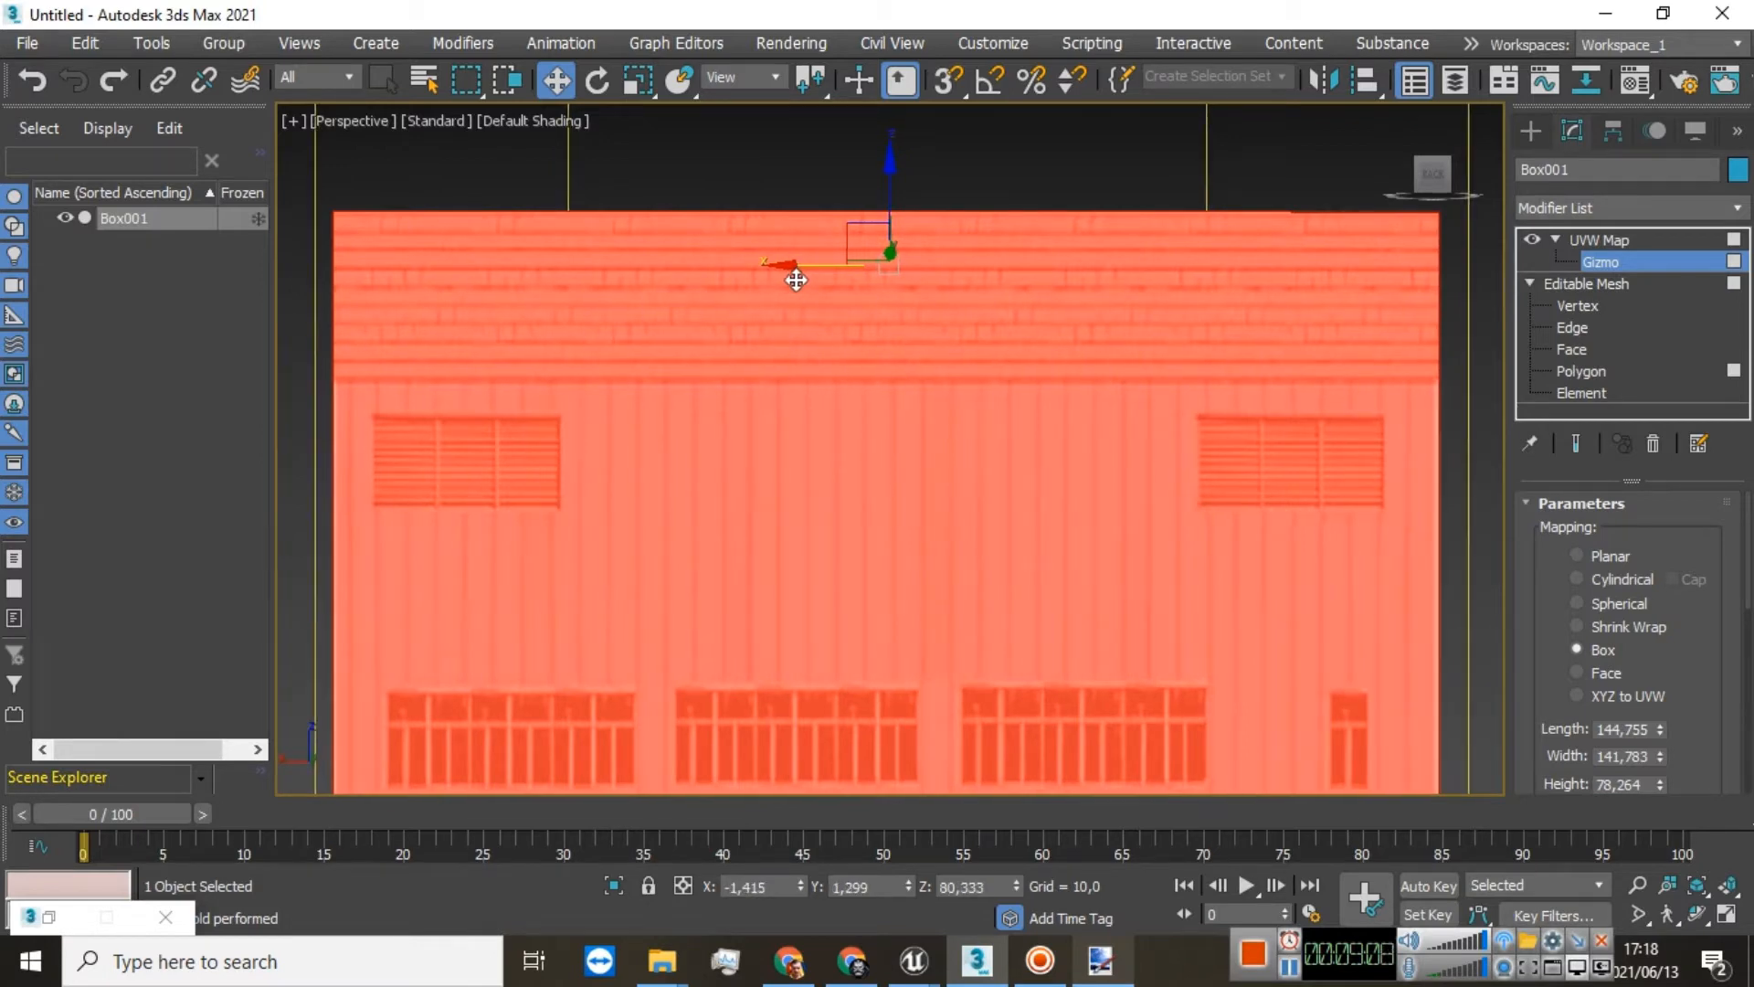
# Step: Try collapsing the stack to the UVW Map and deselecting the building to check the back wall, and undo both
pyautogui.scroll(-5, 738, 376)
pyautogui.scroll(3, 853, 370)
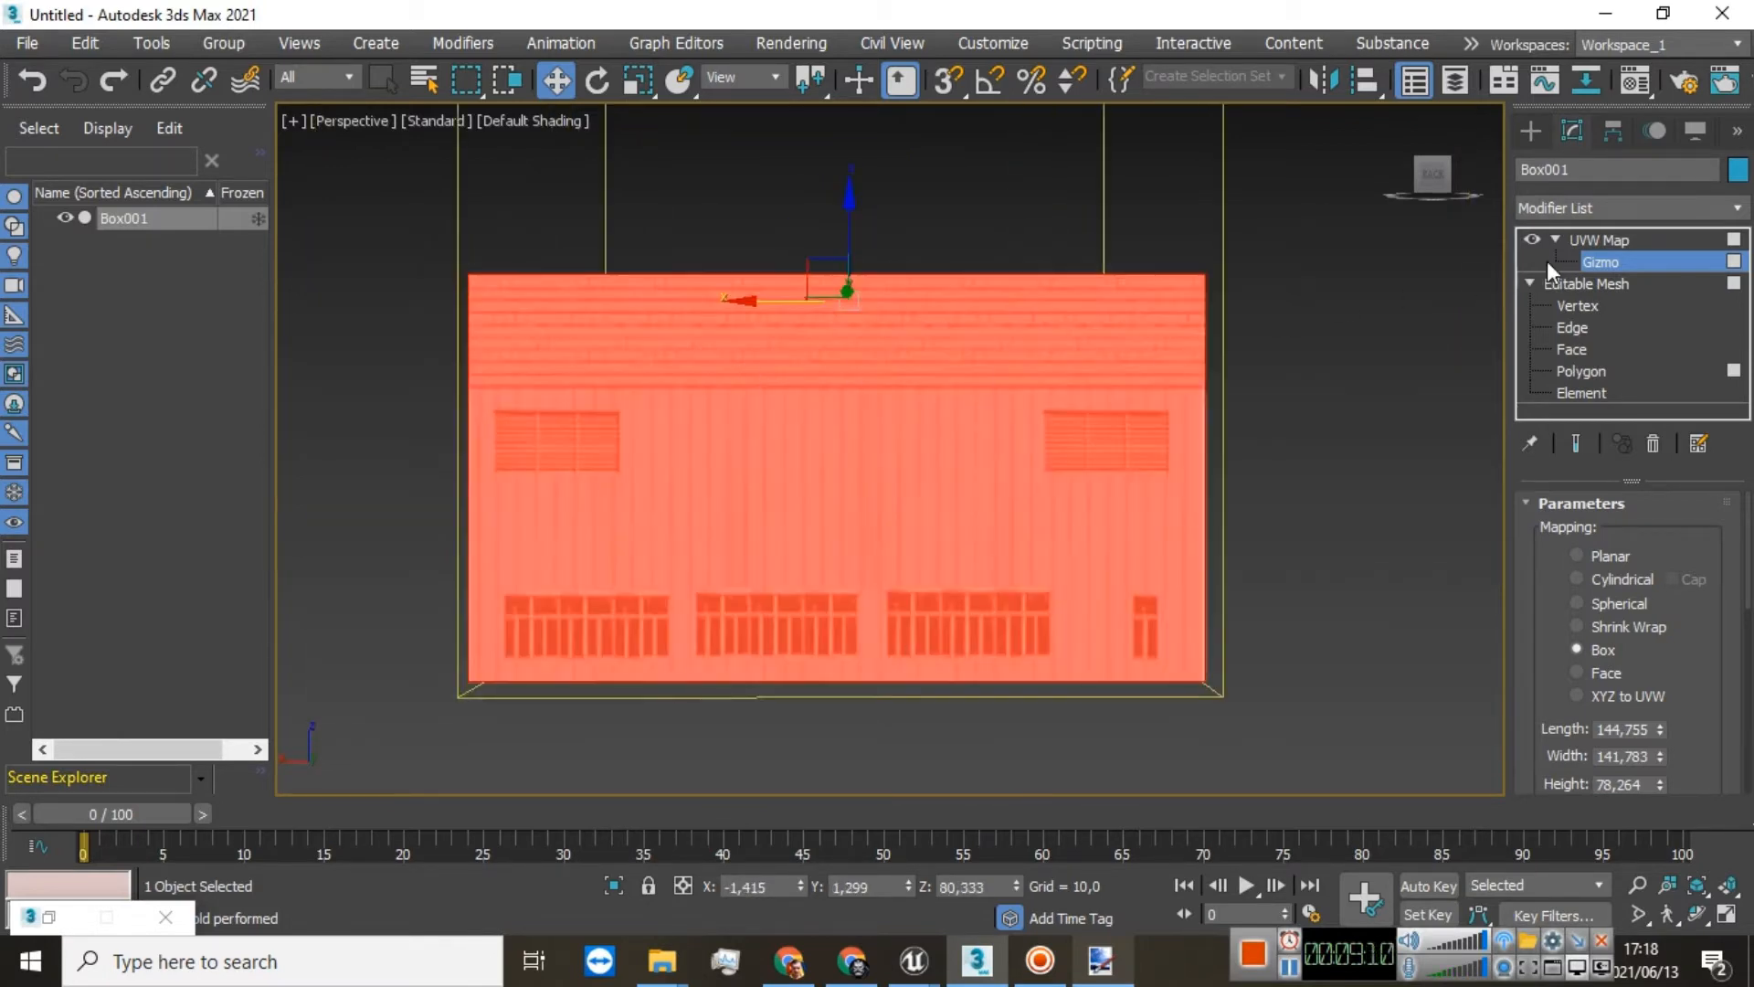
pyautogui.rightClick(1597, 239)
pyautogui.click(1425, 453)
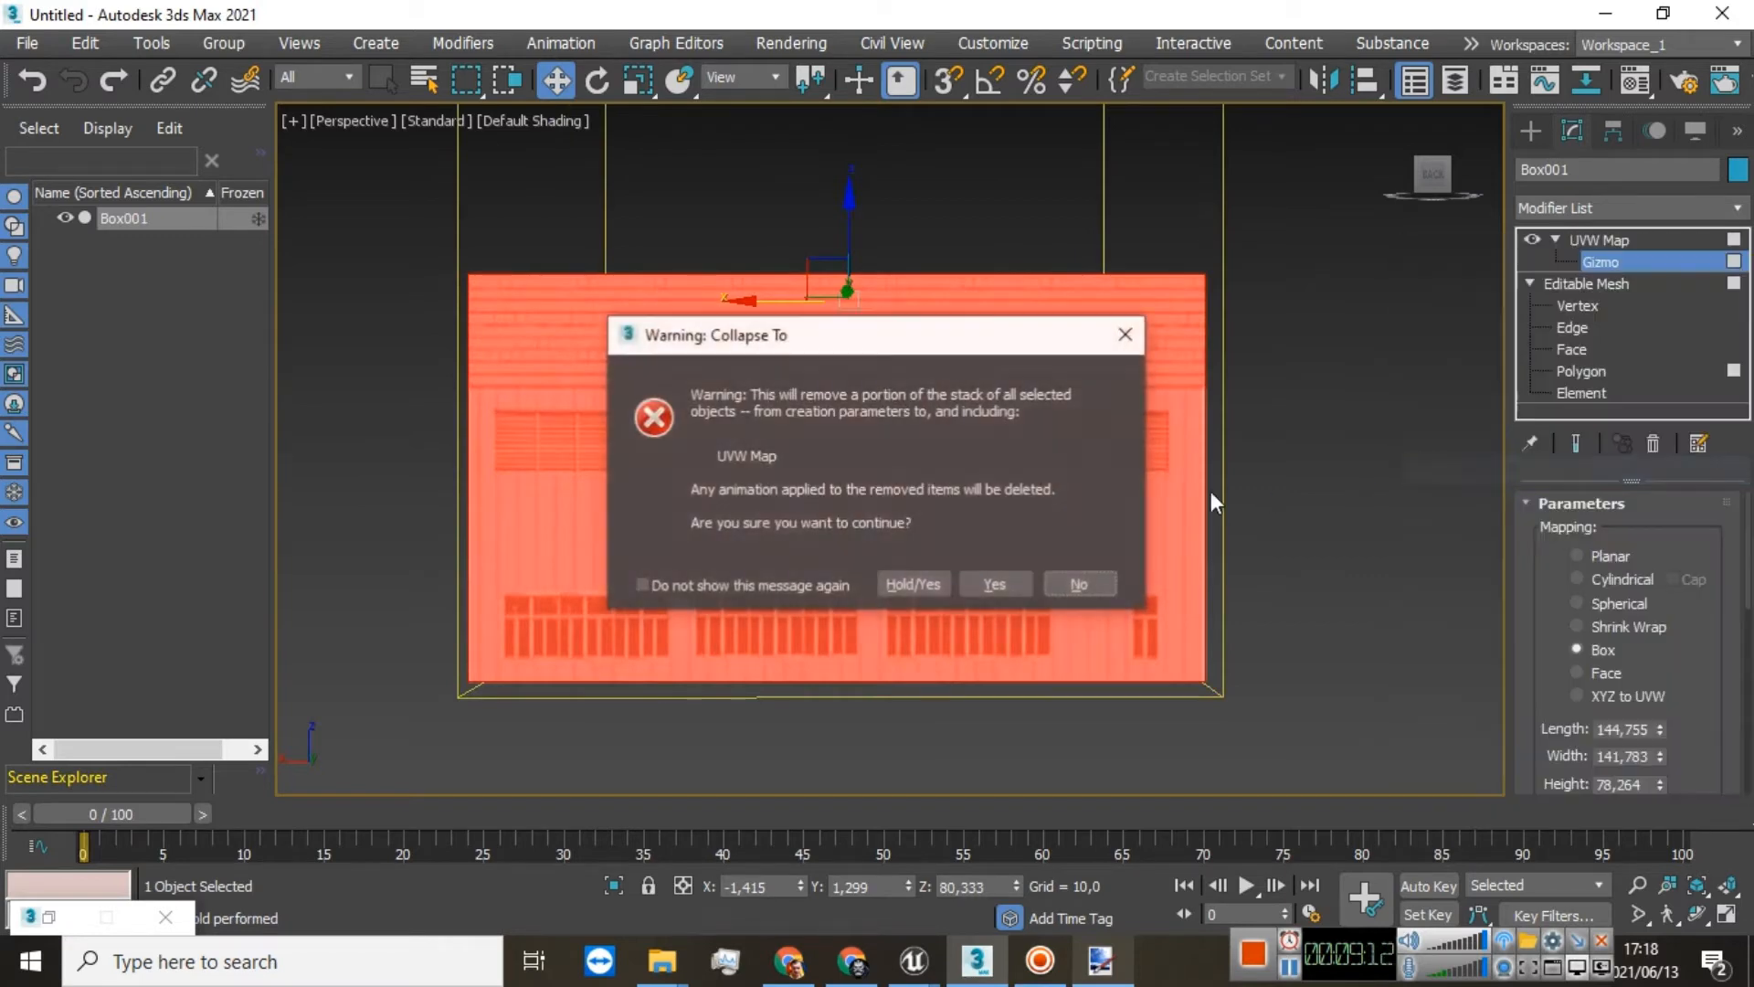
pyautogui.click(918, 583)
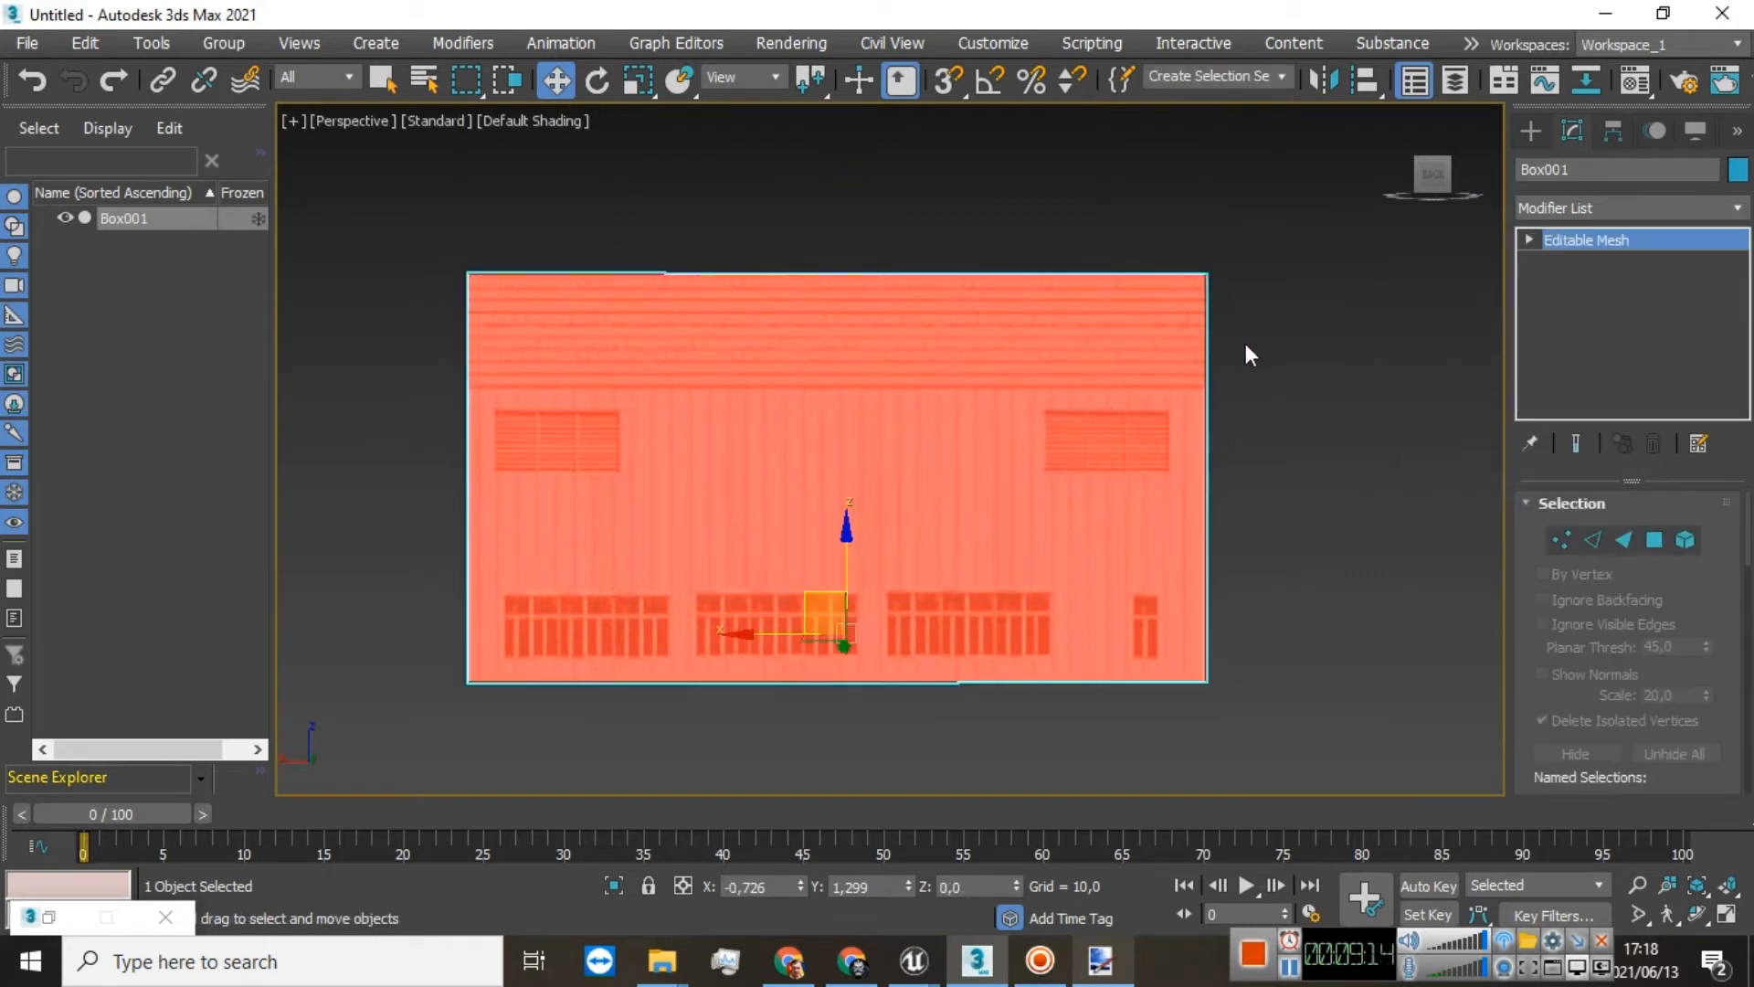
pyautogui.click(1248, 347)
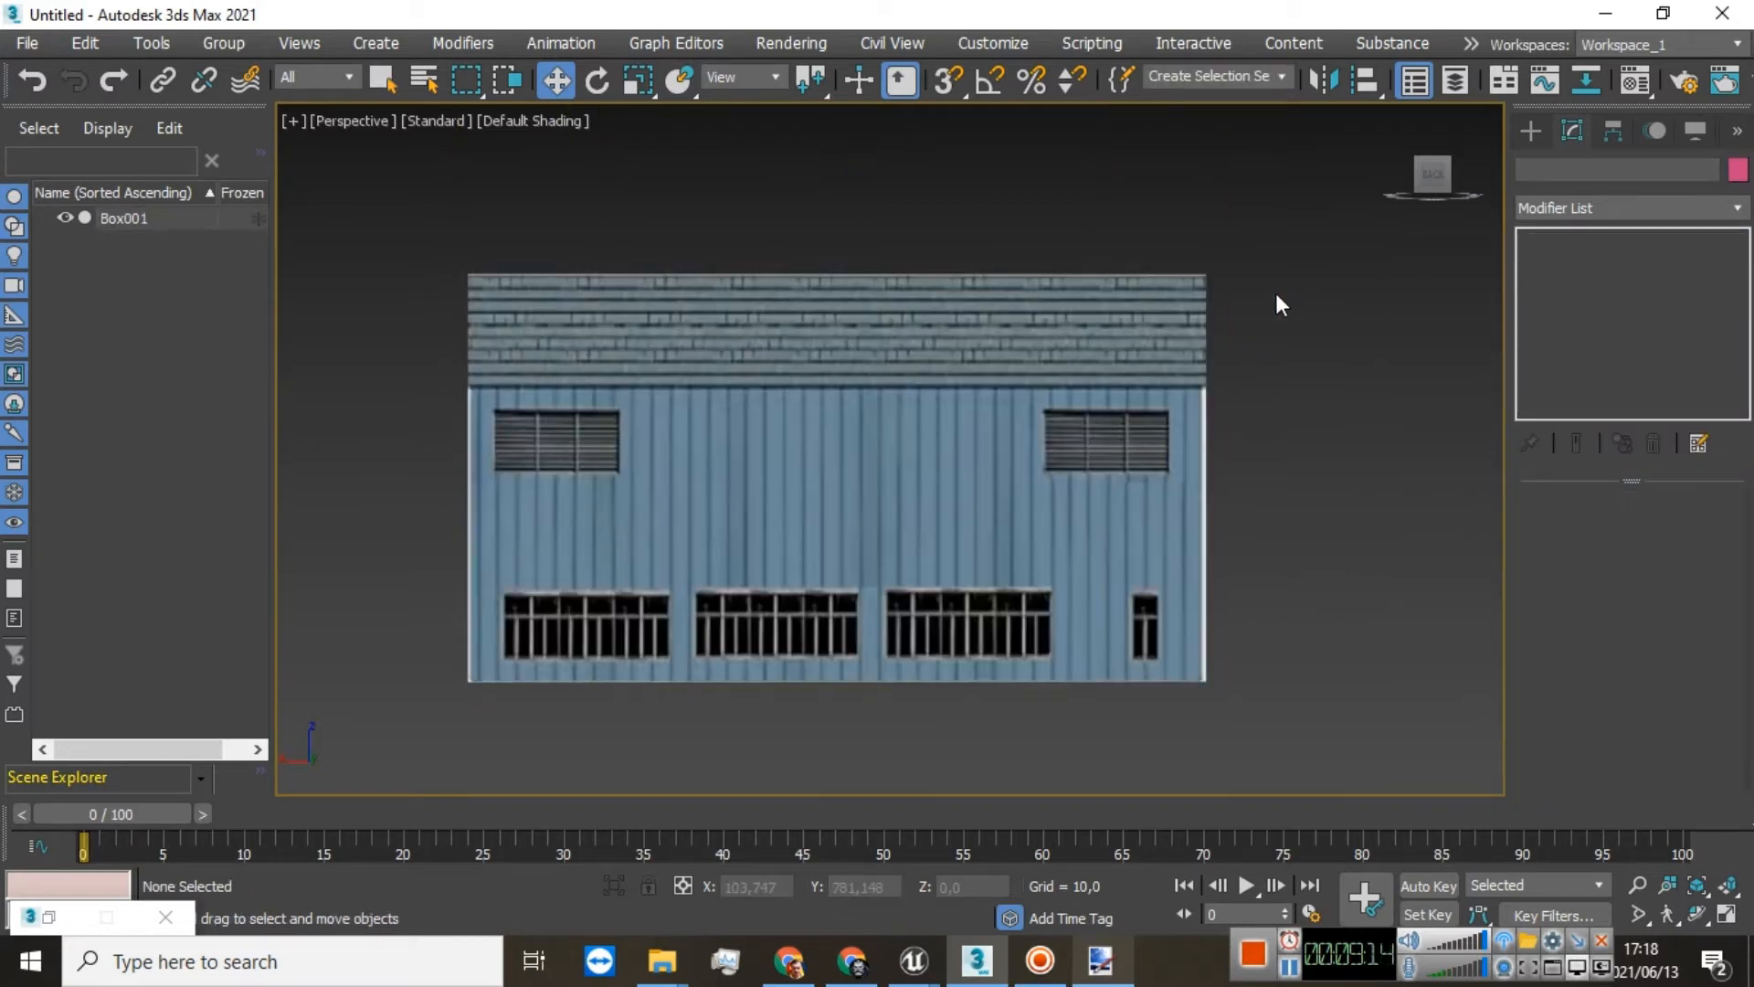
pyautogui.click(32, 84)
pyautogui.click(32, 84)
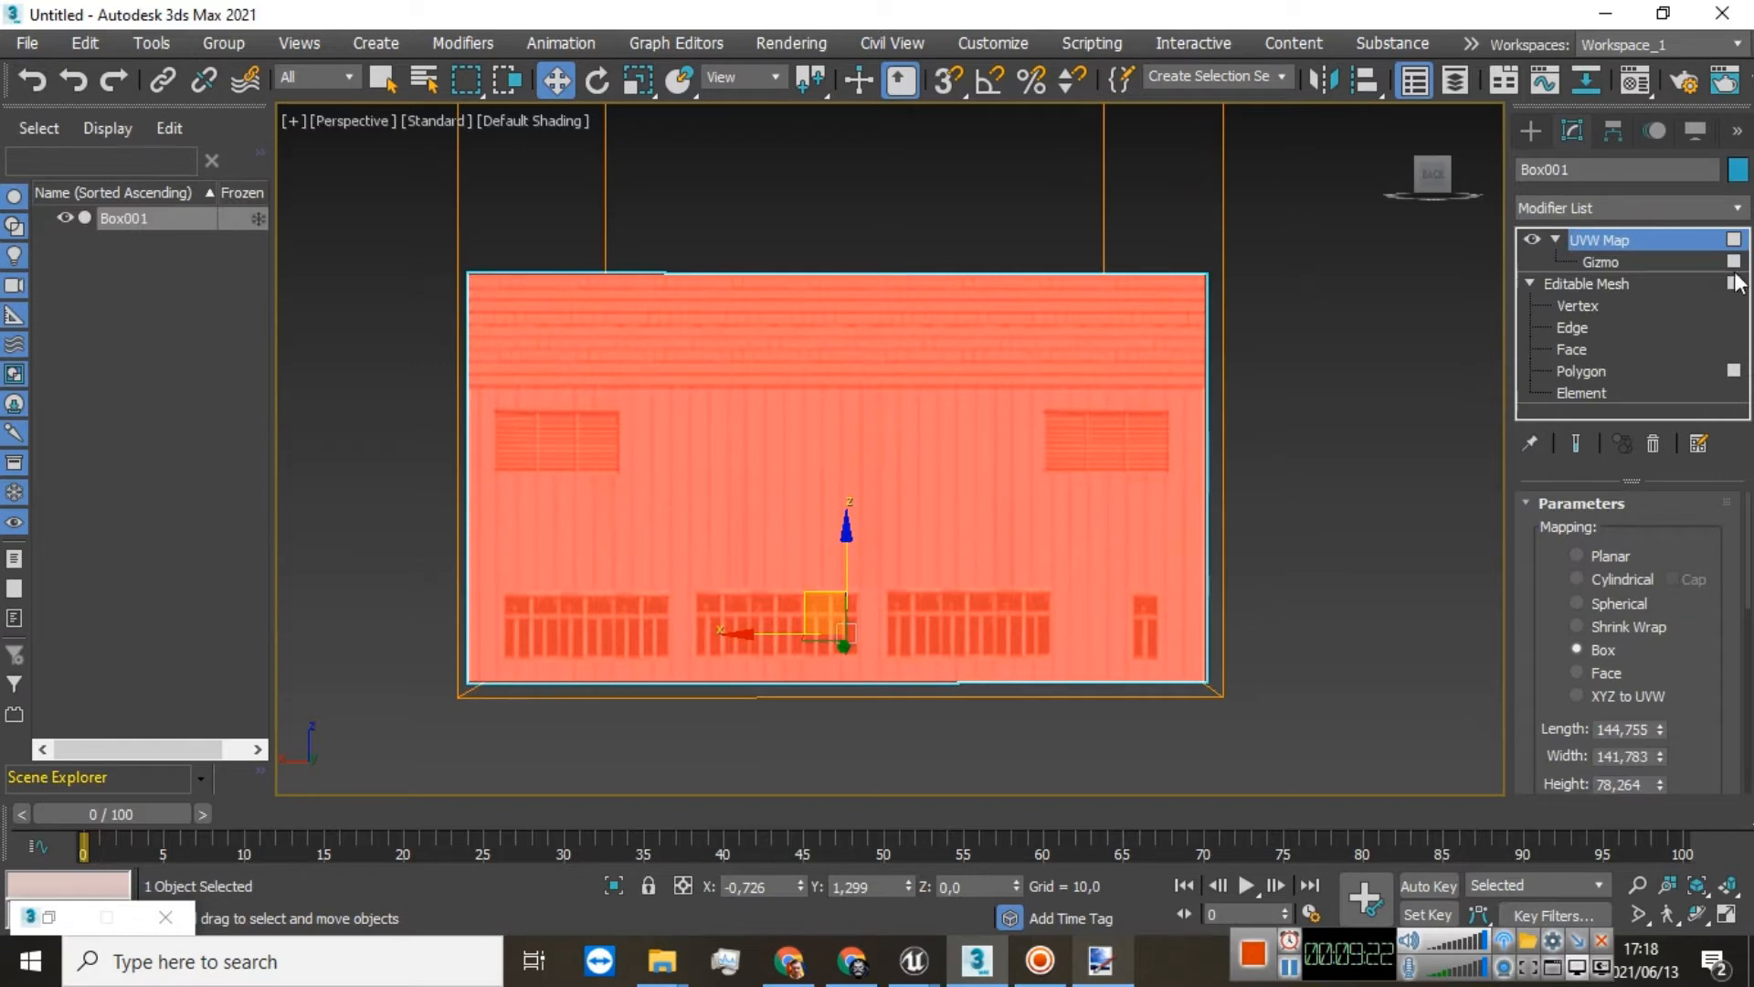
# Step: Widen the UVW Map gizmo slightly more along X so the remaining white edge leaves the back wall
pyautogui.click(1604, 262)
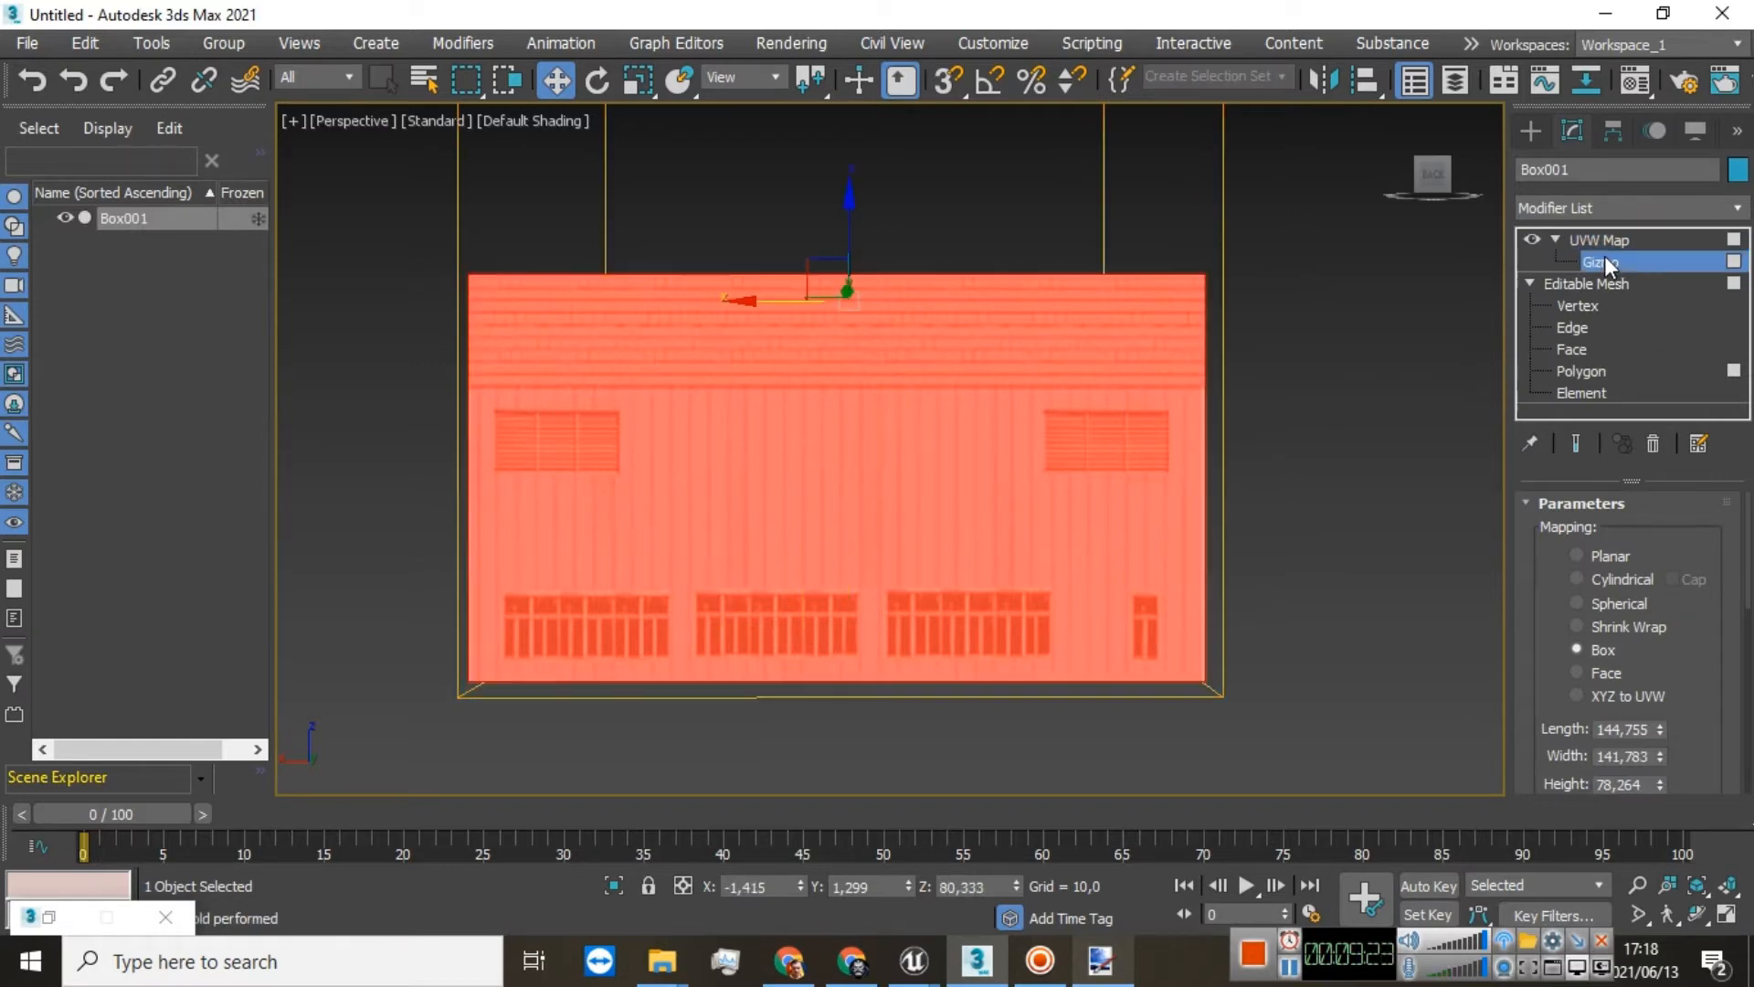
pyautogui.click(648, 85)
pyautogui.scroll(3, 762, 287)
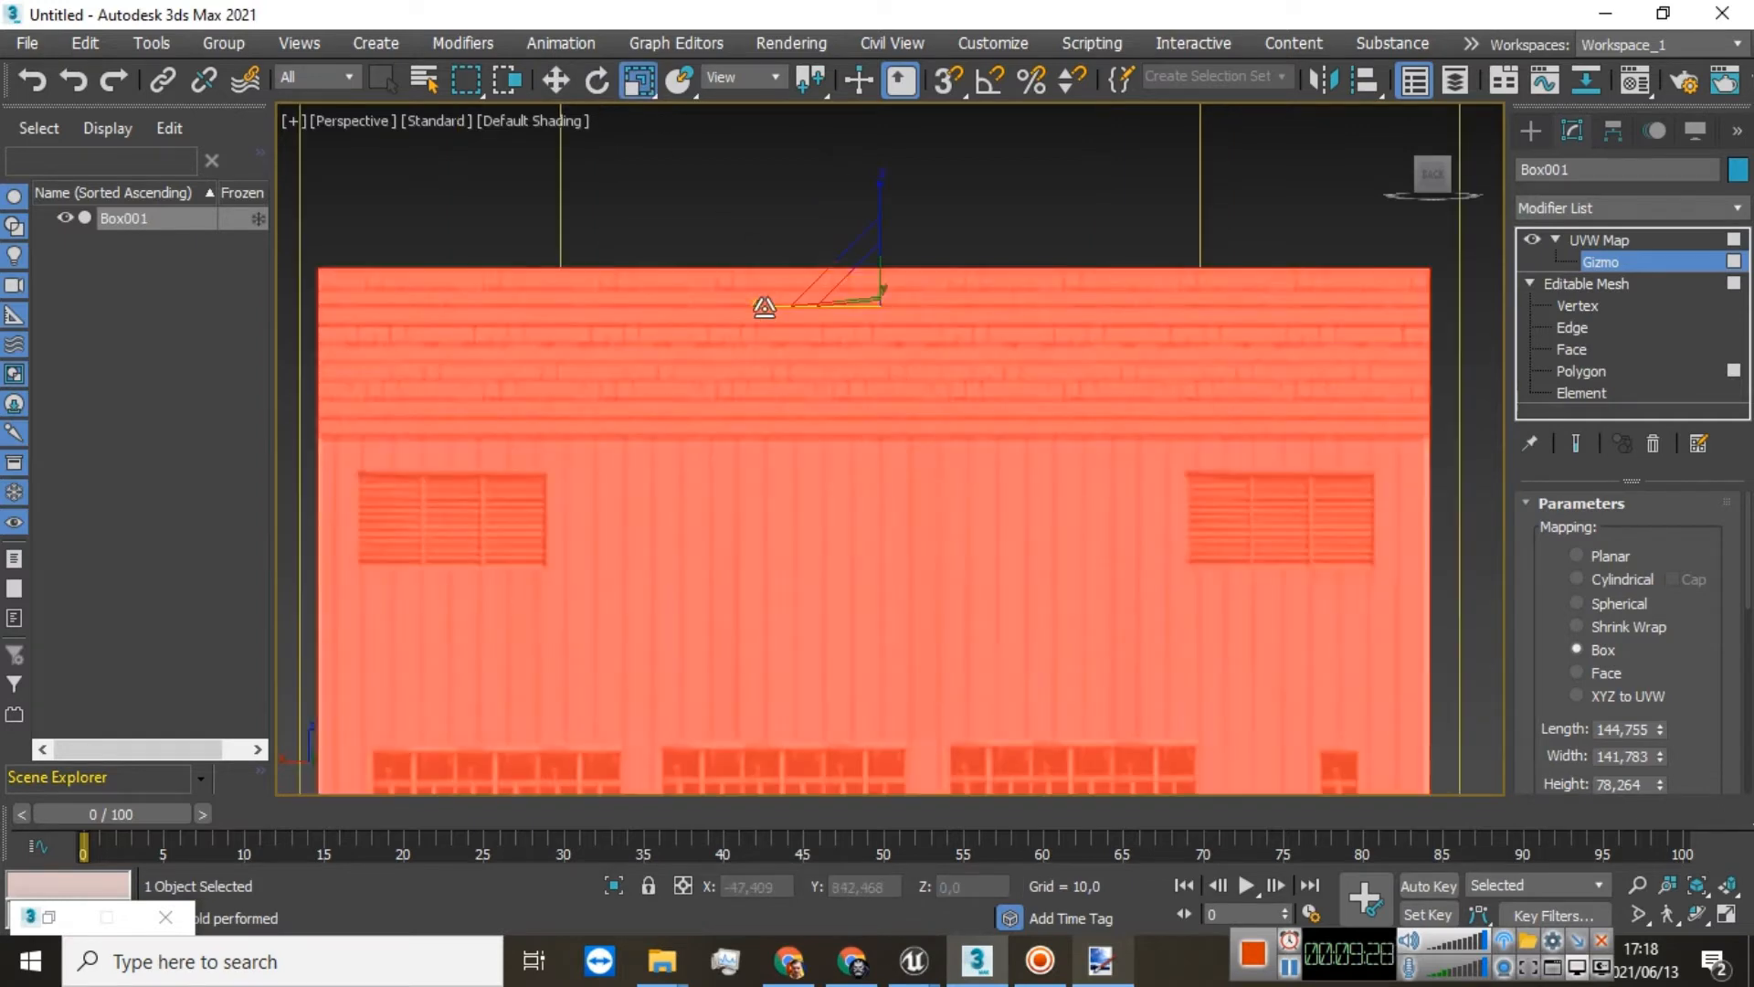
pyautogui.moveTo(763, 307); pyautogui.dragTo(763, 303)
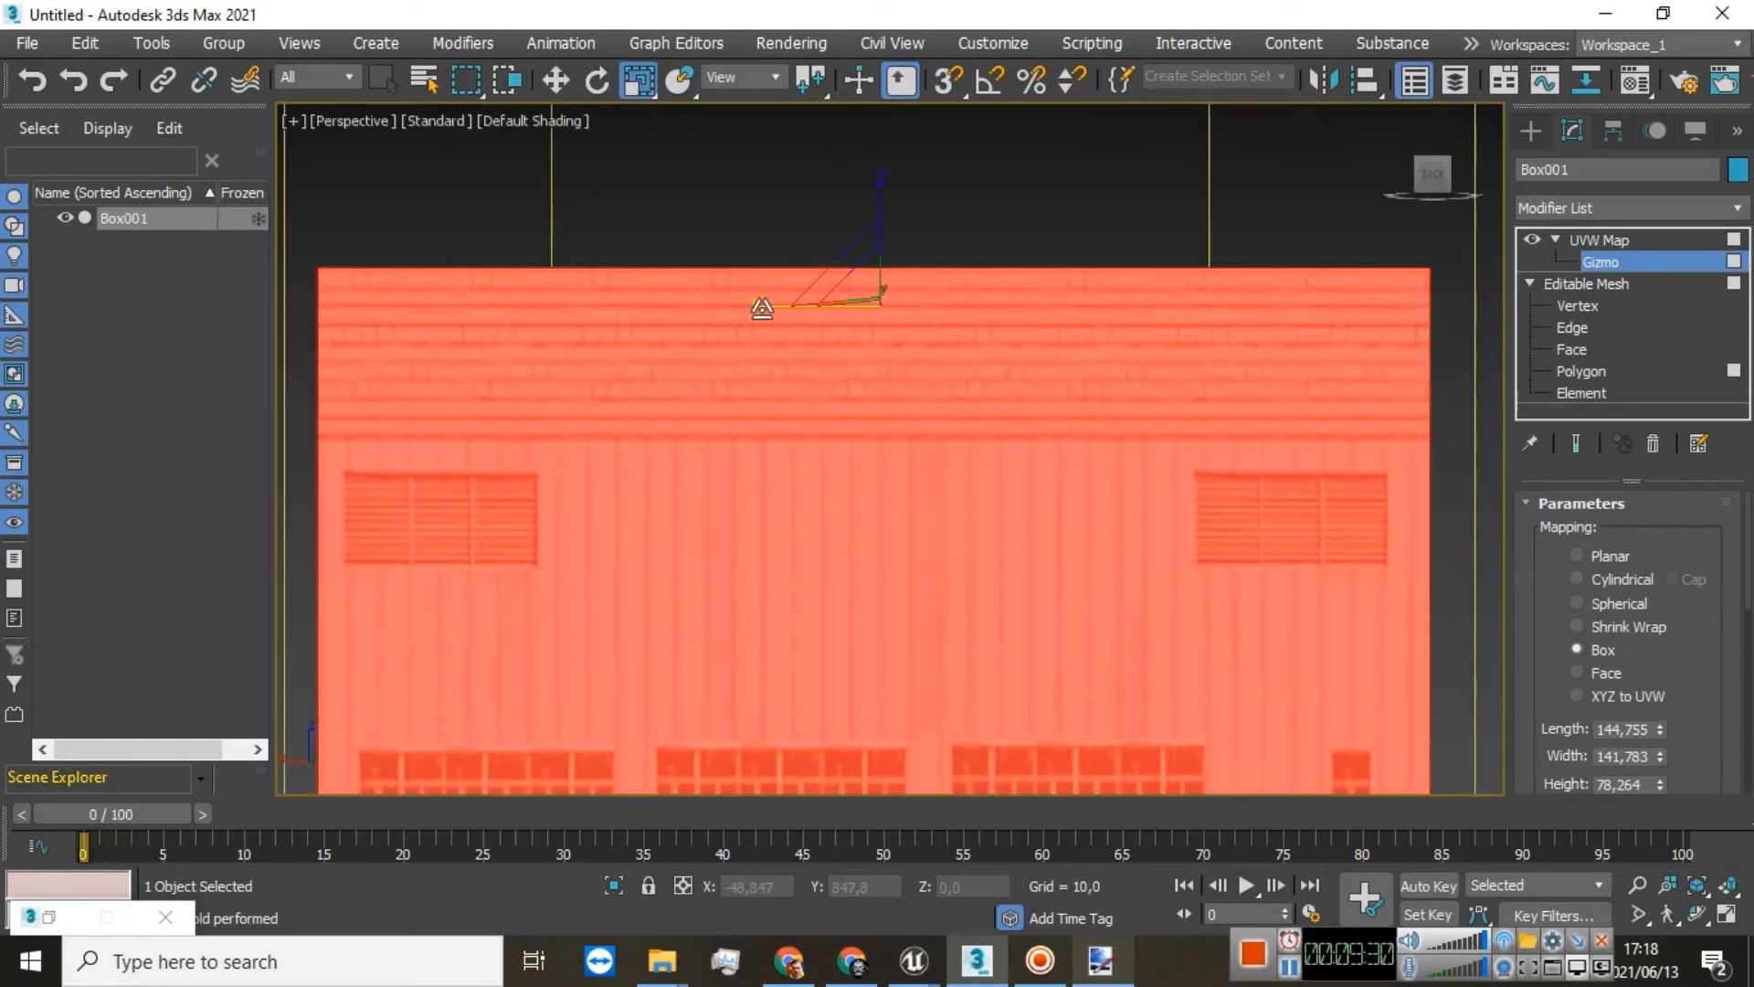
# Step: Collapse the building's modifier stack to the UVW Map, holding the scene before the collapse
pyautogui.scroll(-2, 854, 422)
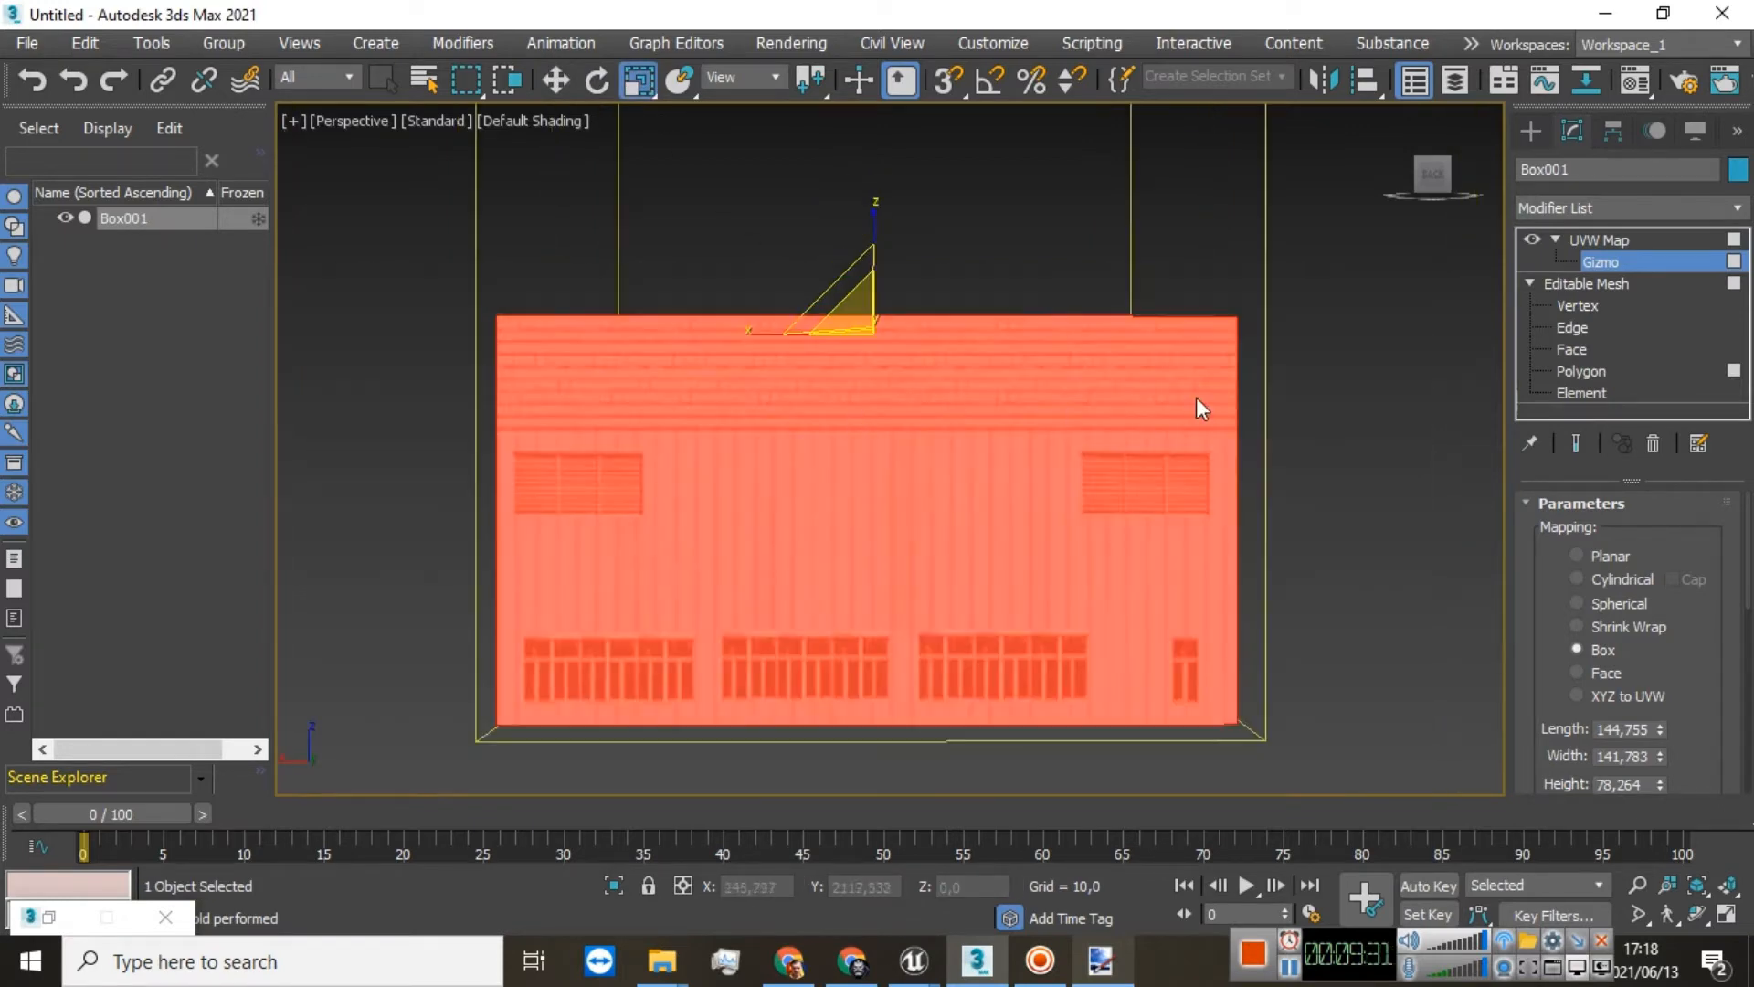
pyautogui.rightClick(1604, 238)
pyautogui.click(1502, 468)
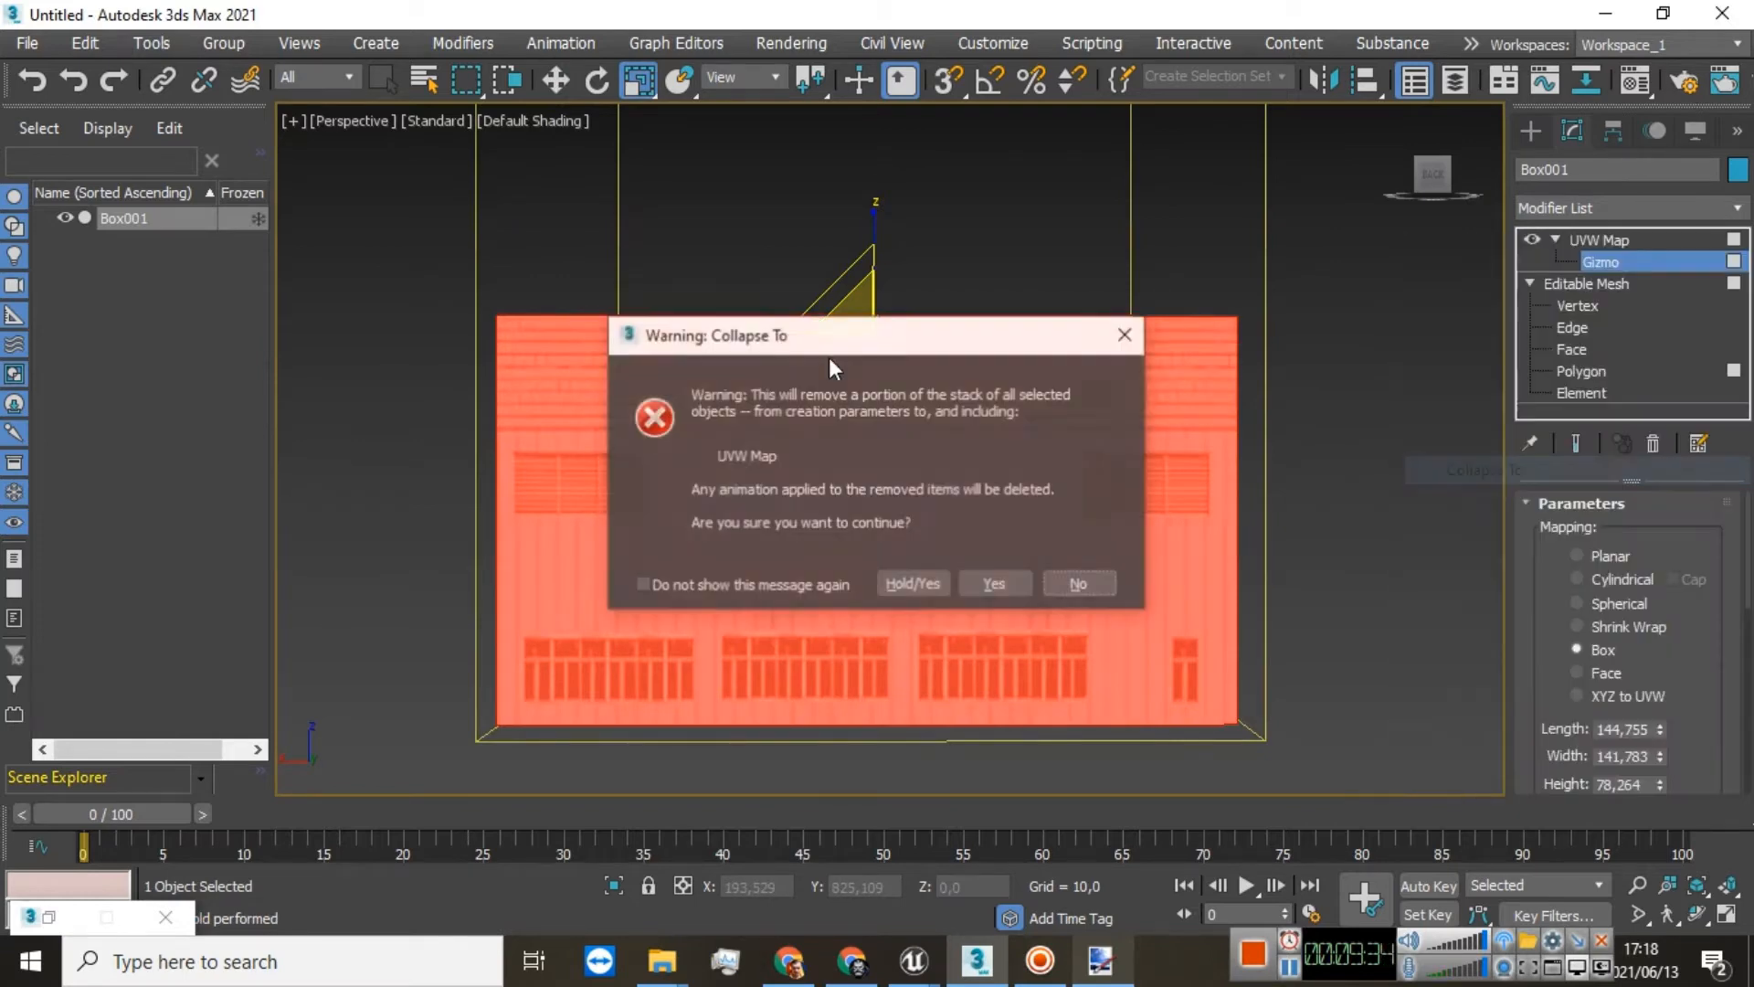
pyautogui.click(908, 586)
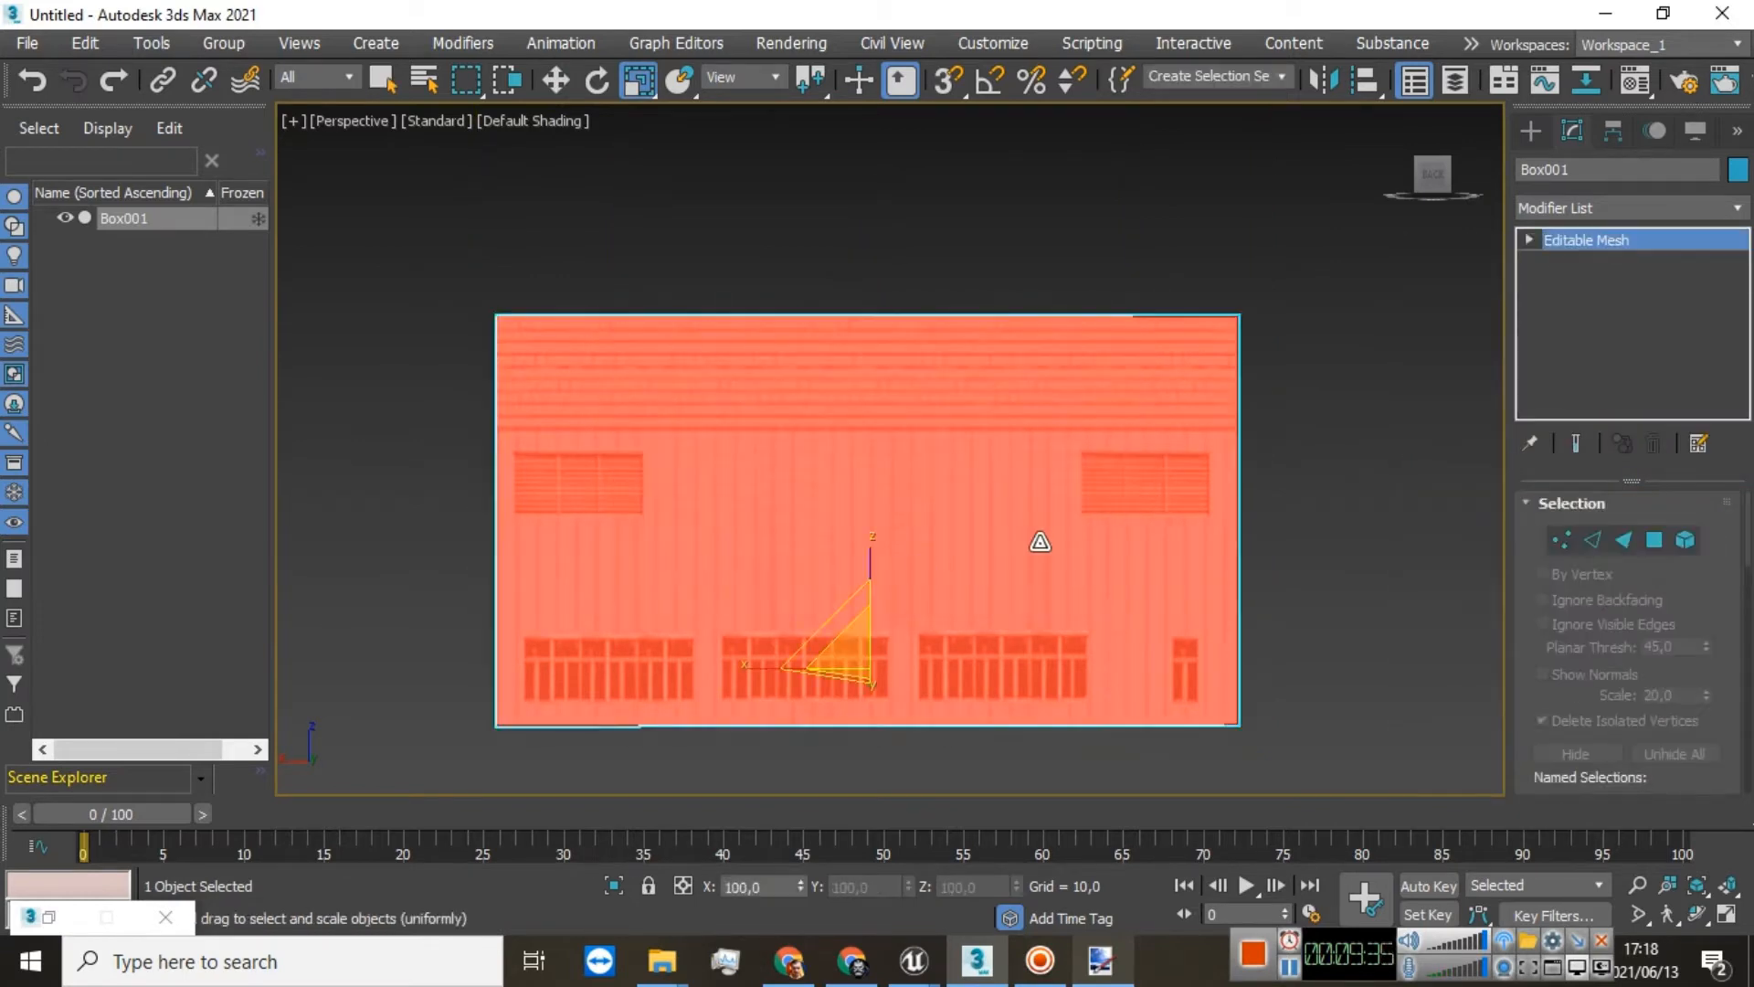
# Step: Deselect the building and inspect the facade texture on all its walls and the roof band alignment at the corners
pyautogui.click(1307, 527)
pyautogui.moveTo(1434, 177); pyautogui.dragTo(1398, 186)
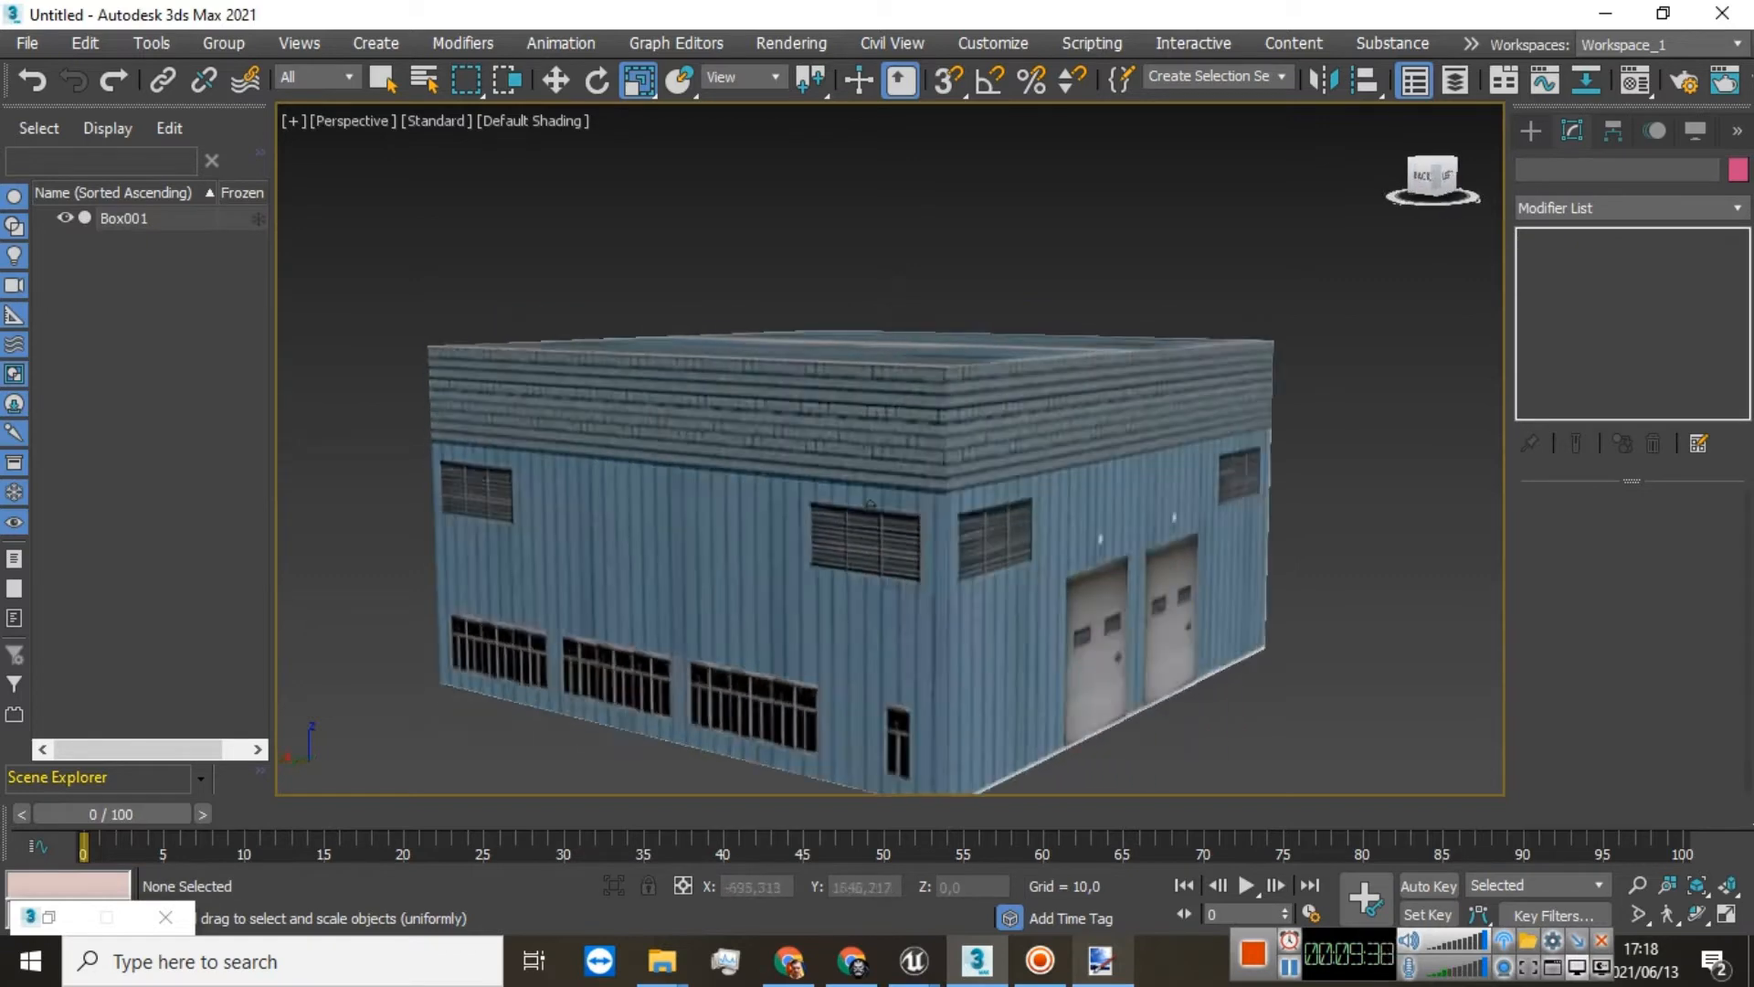
pyautogui.keyDown('alt'); pyautogui.moveTo(869, 505); pyautogui.dragTo(869, 557, button='middle'); pyautogui.keyUp('alt')
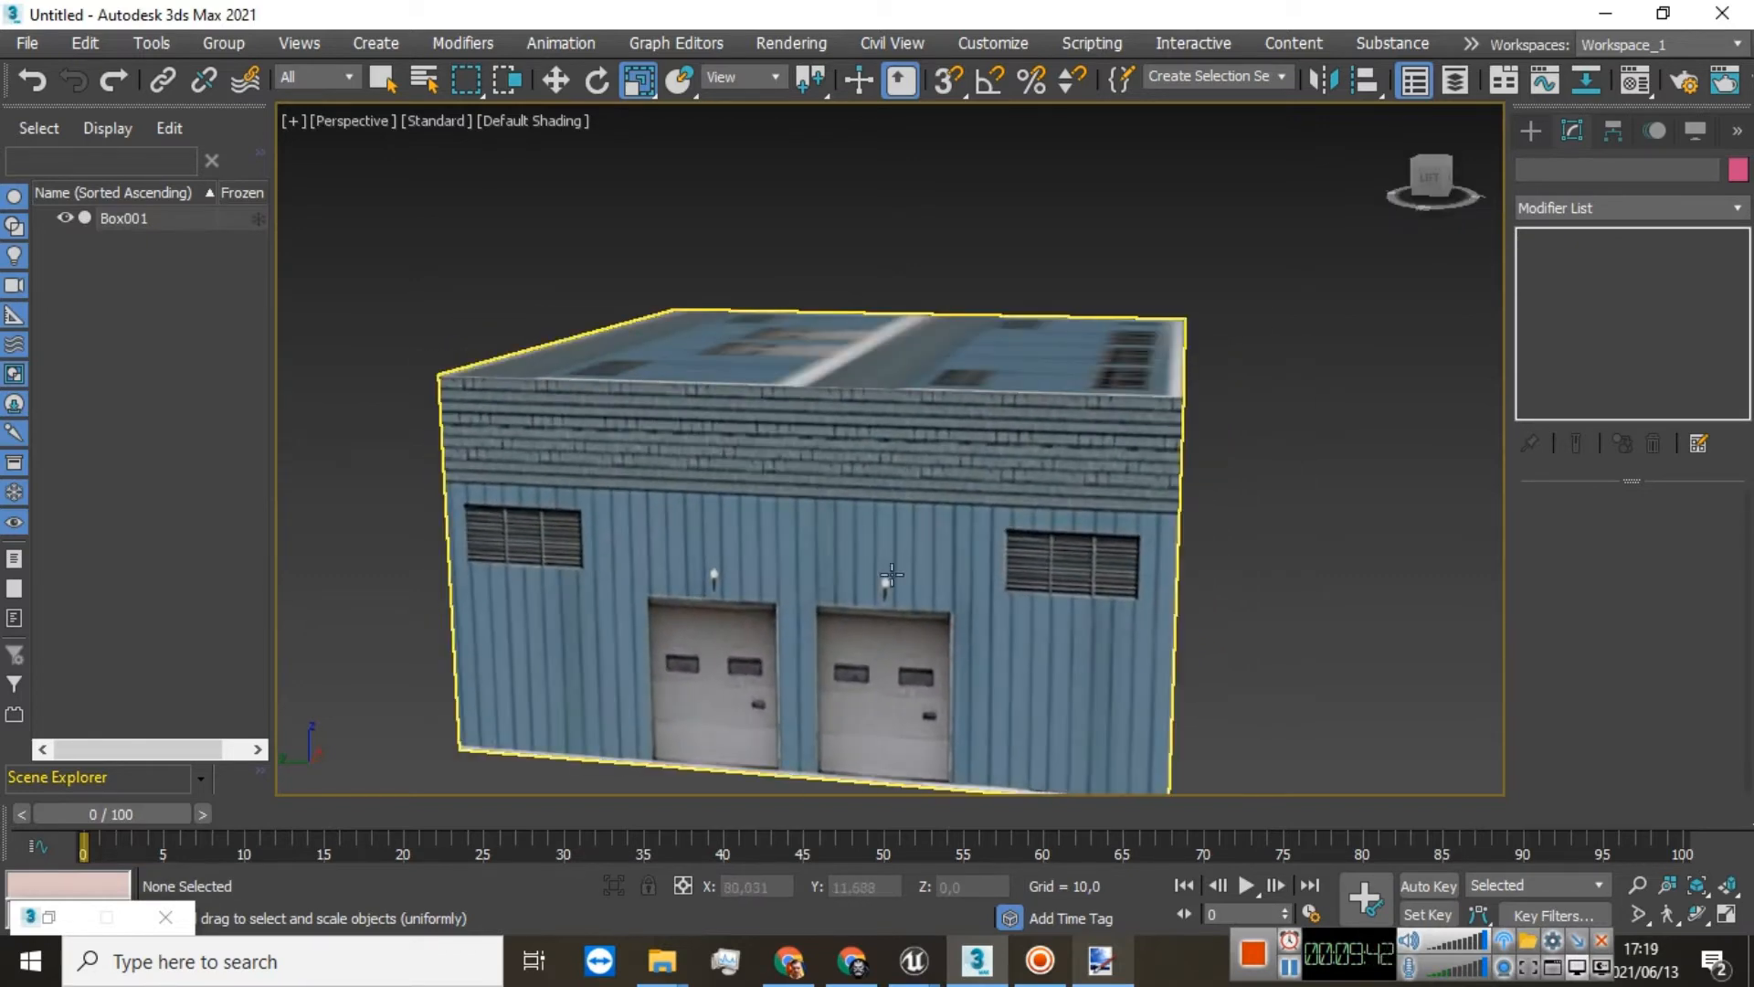
pyautogui.moveTo(1431, 184); pyautogui.dragTo(1363, 171)
pyautogui.scroll(8, 869, 459)
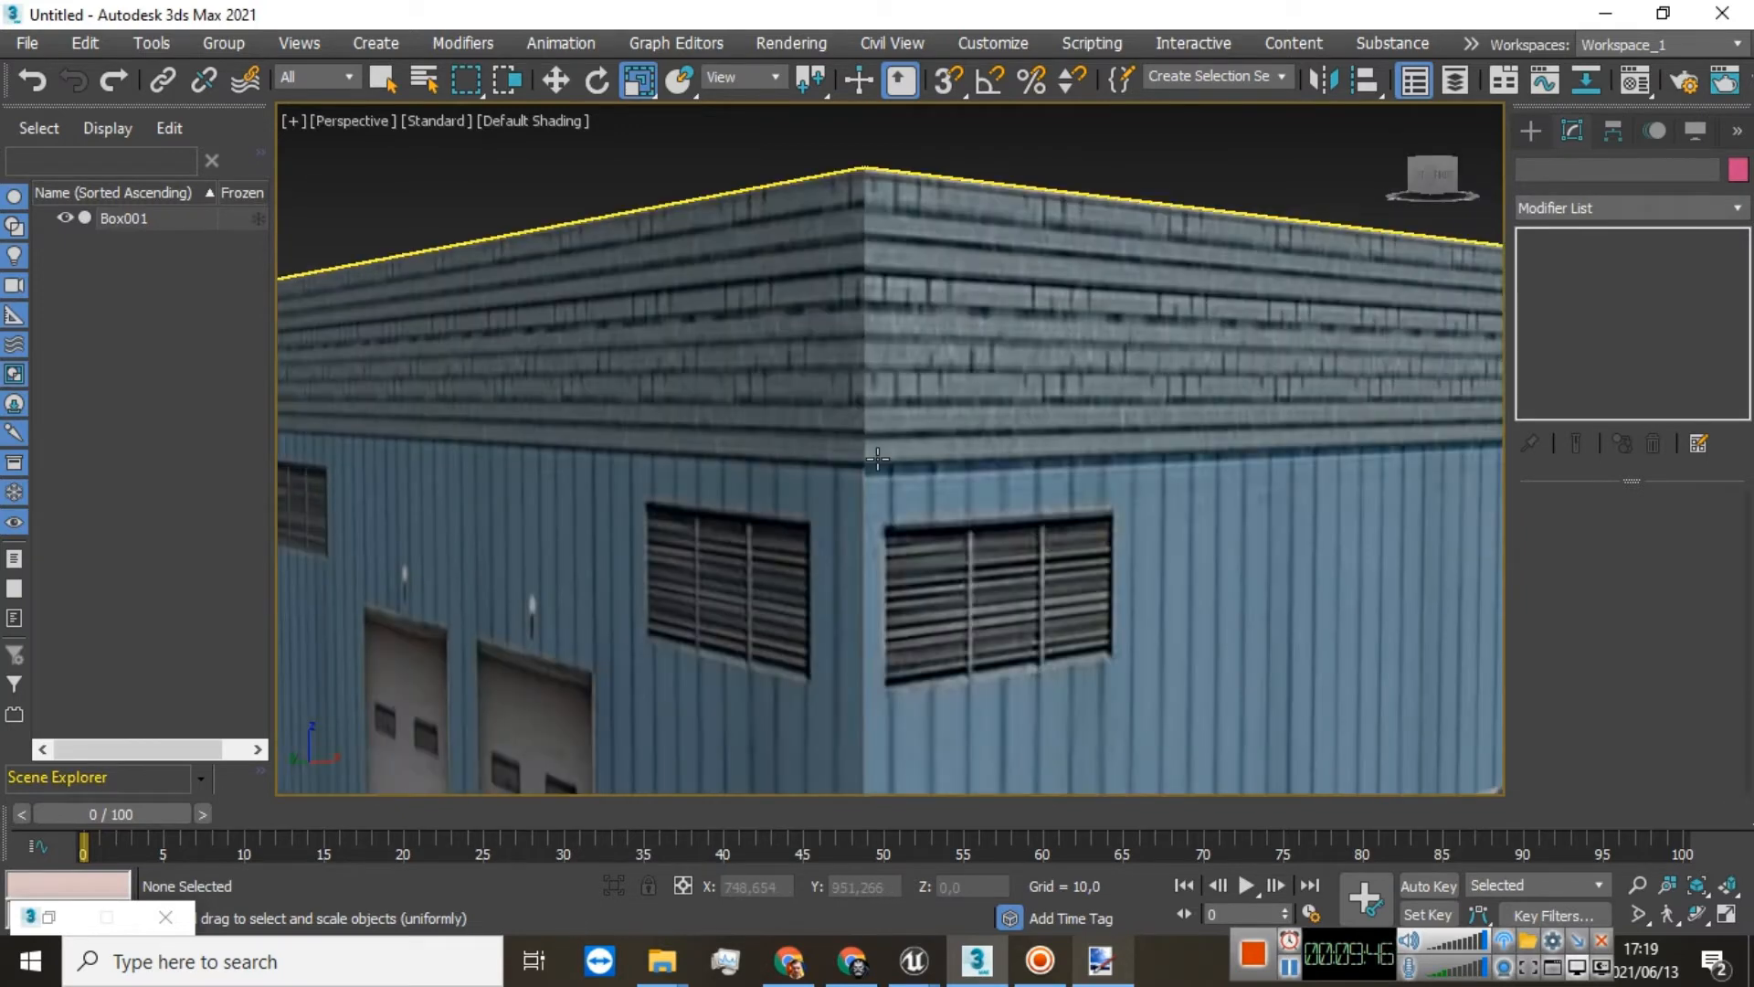
pyautogui.scroll(-8, 913, 454)
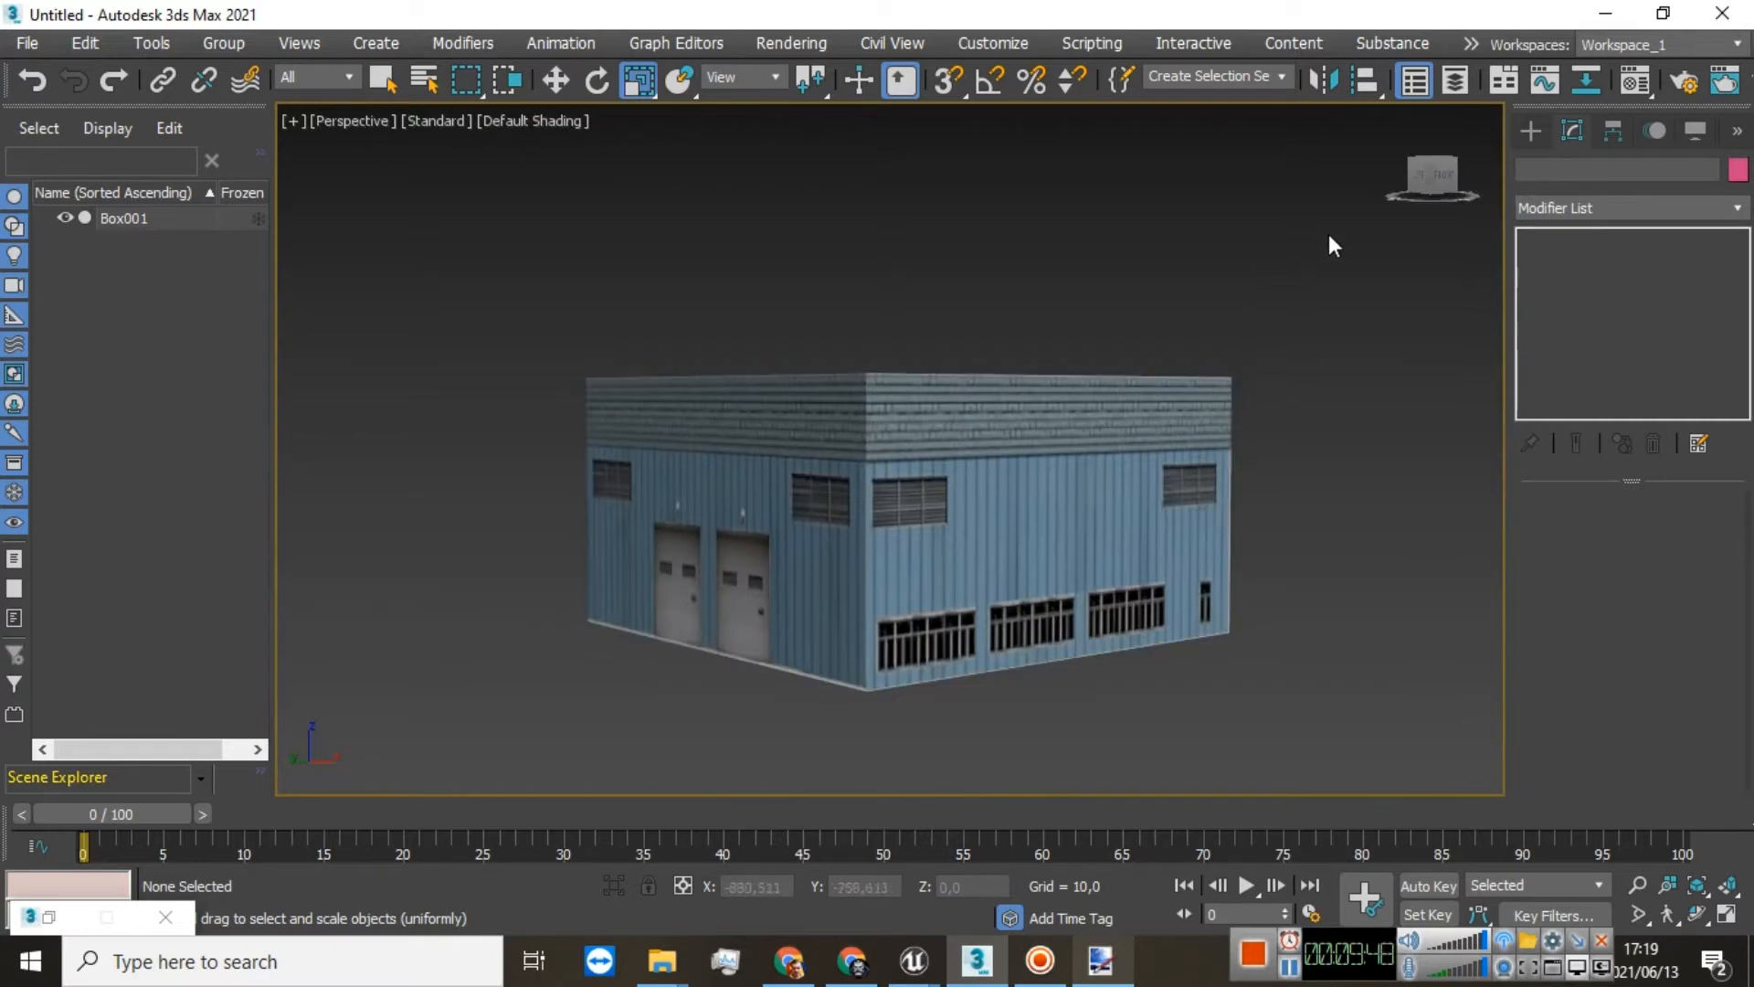
pyautogui.moveTo(1439, 183)
pyautogui.mouseDown()
pyautogui.moveTo(1517, 201)
pyautogui.moveTo(1434, 187)
pyautogui.moveTo(1450, 183)
pyautogui.mouseUp()
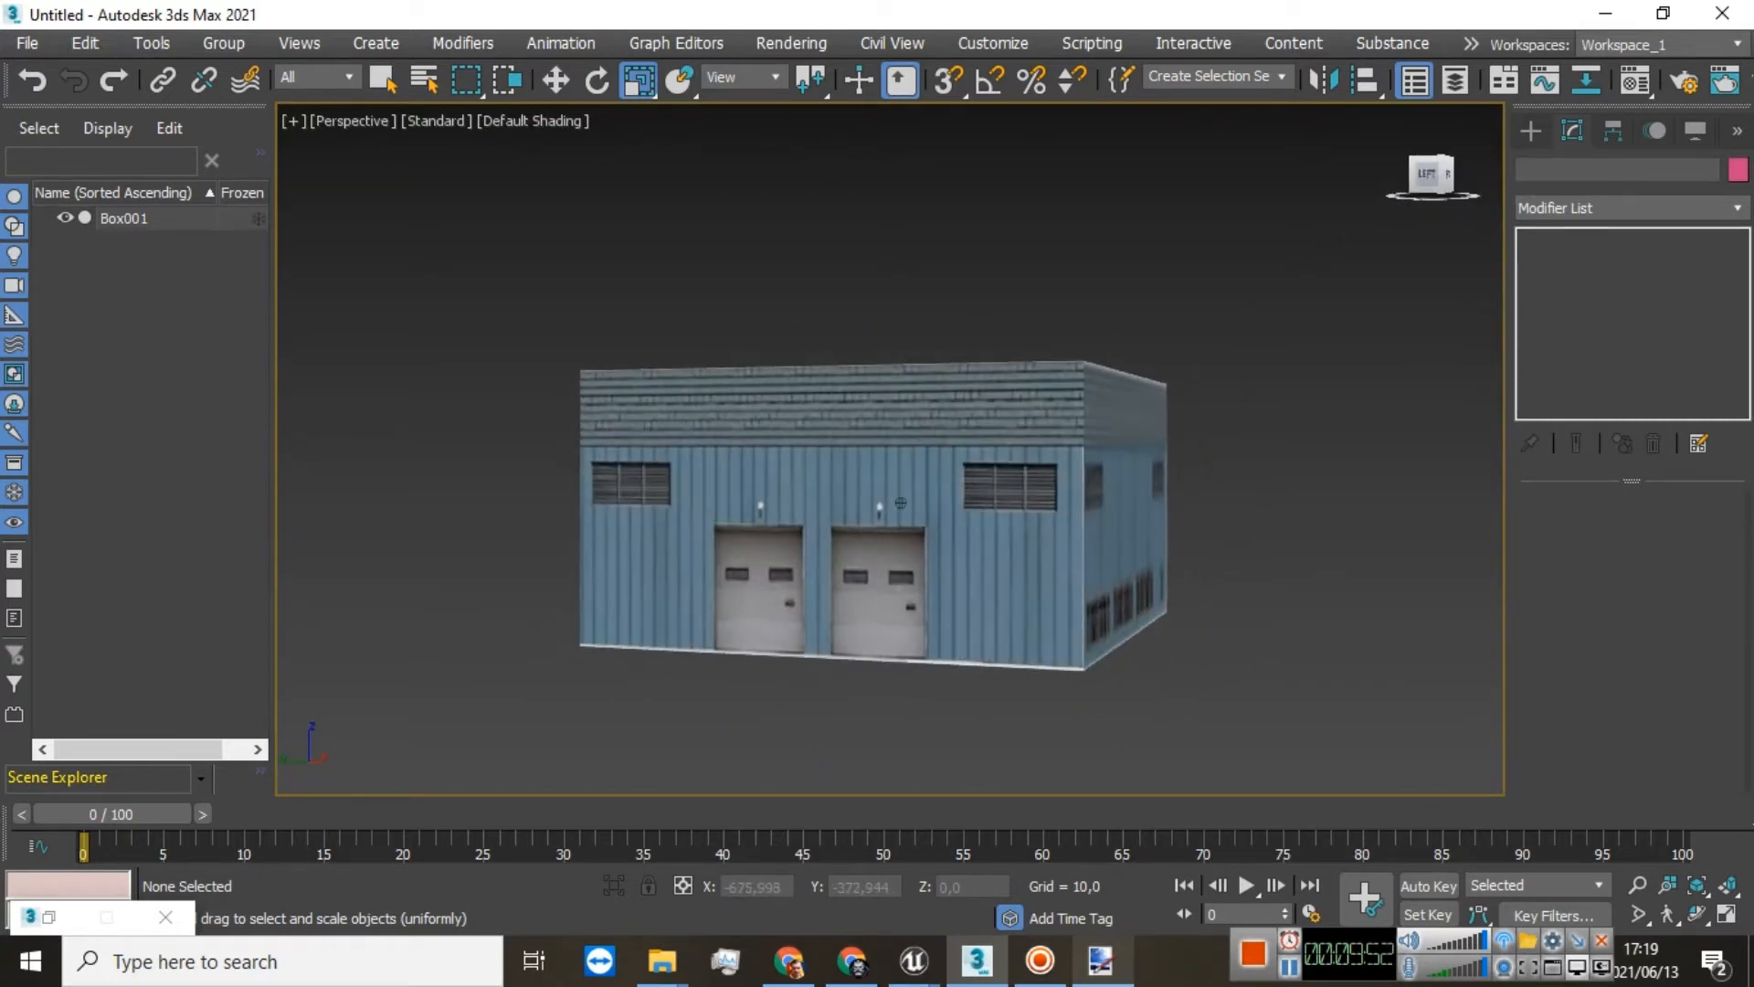
# Step: Select the building again and select the whole mesh at Element level
pyautogui.click(1096, 394)
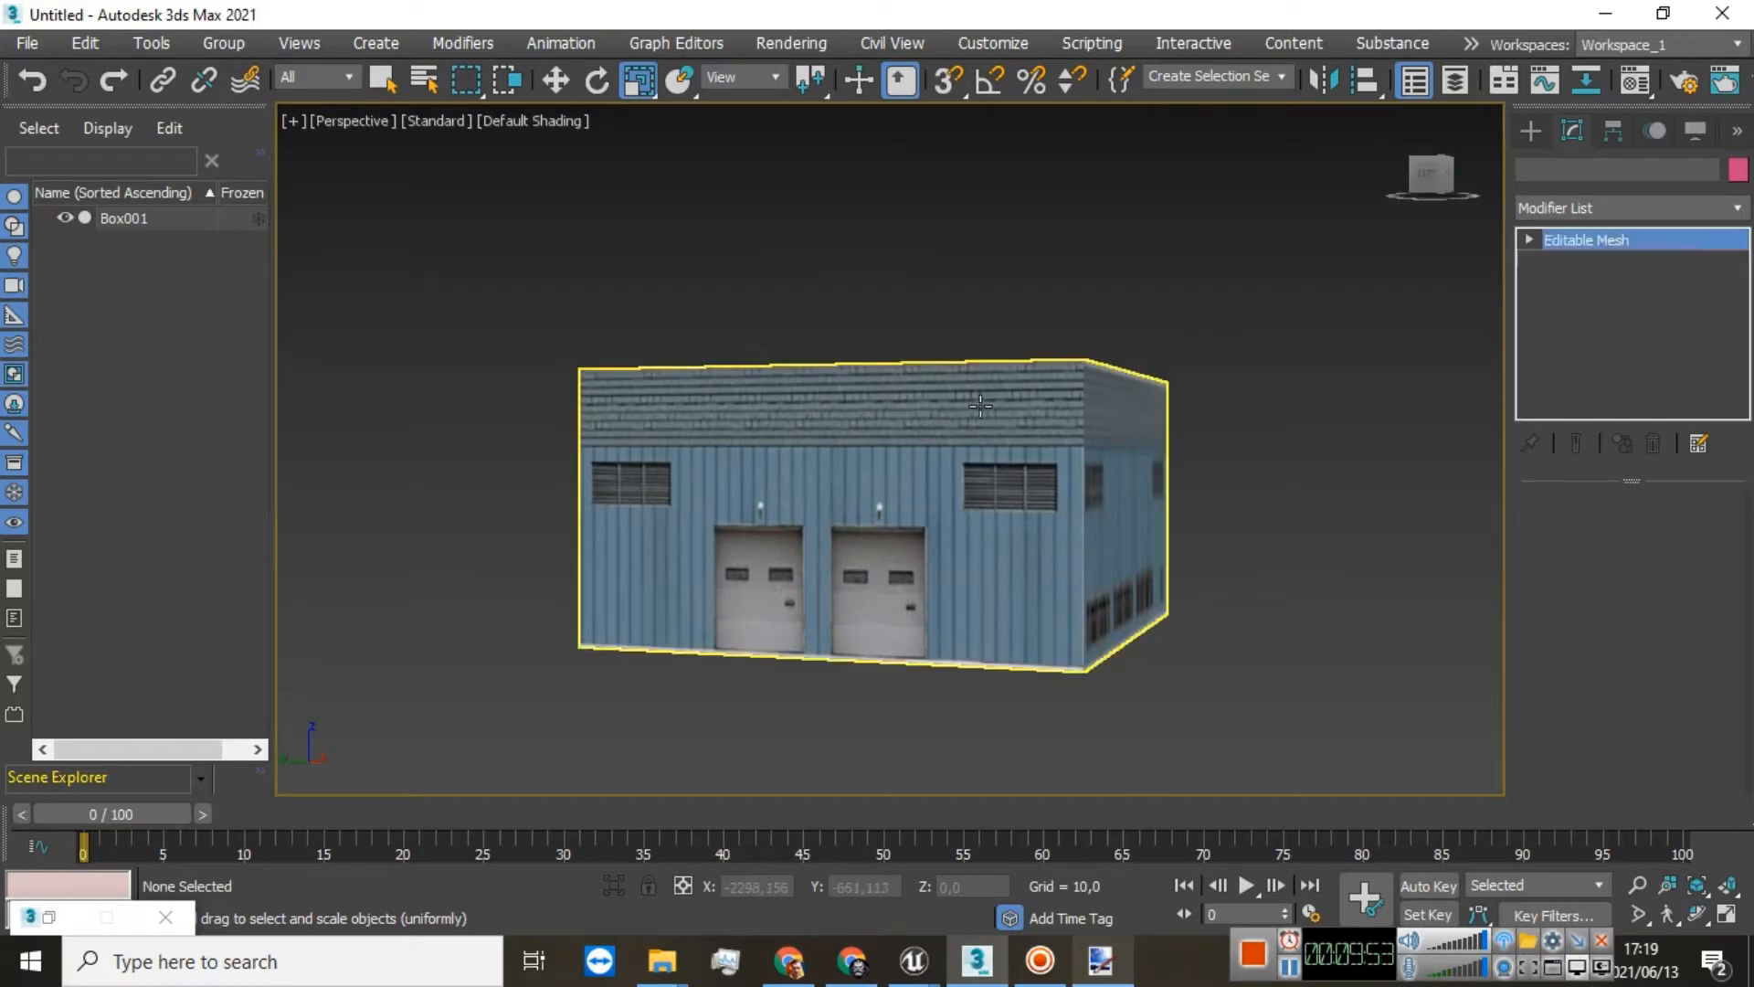
pyautogui.click(1528, 239)
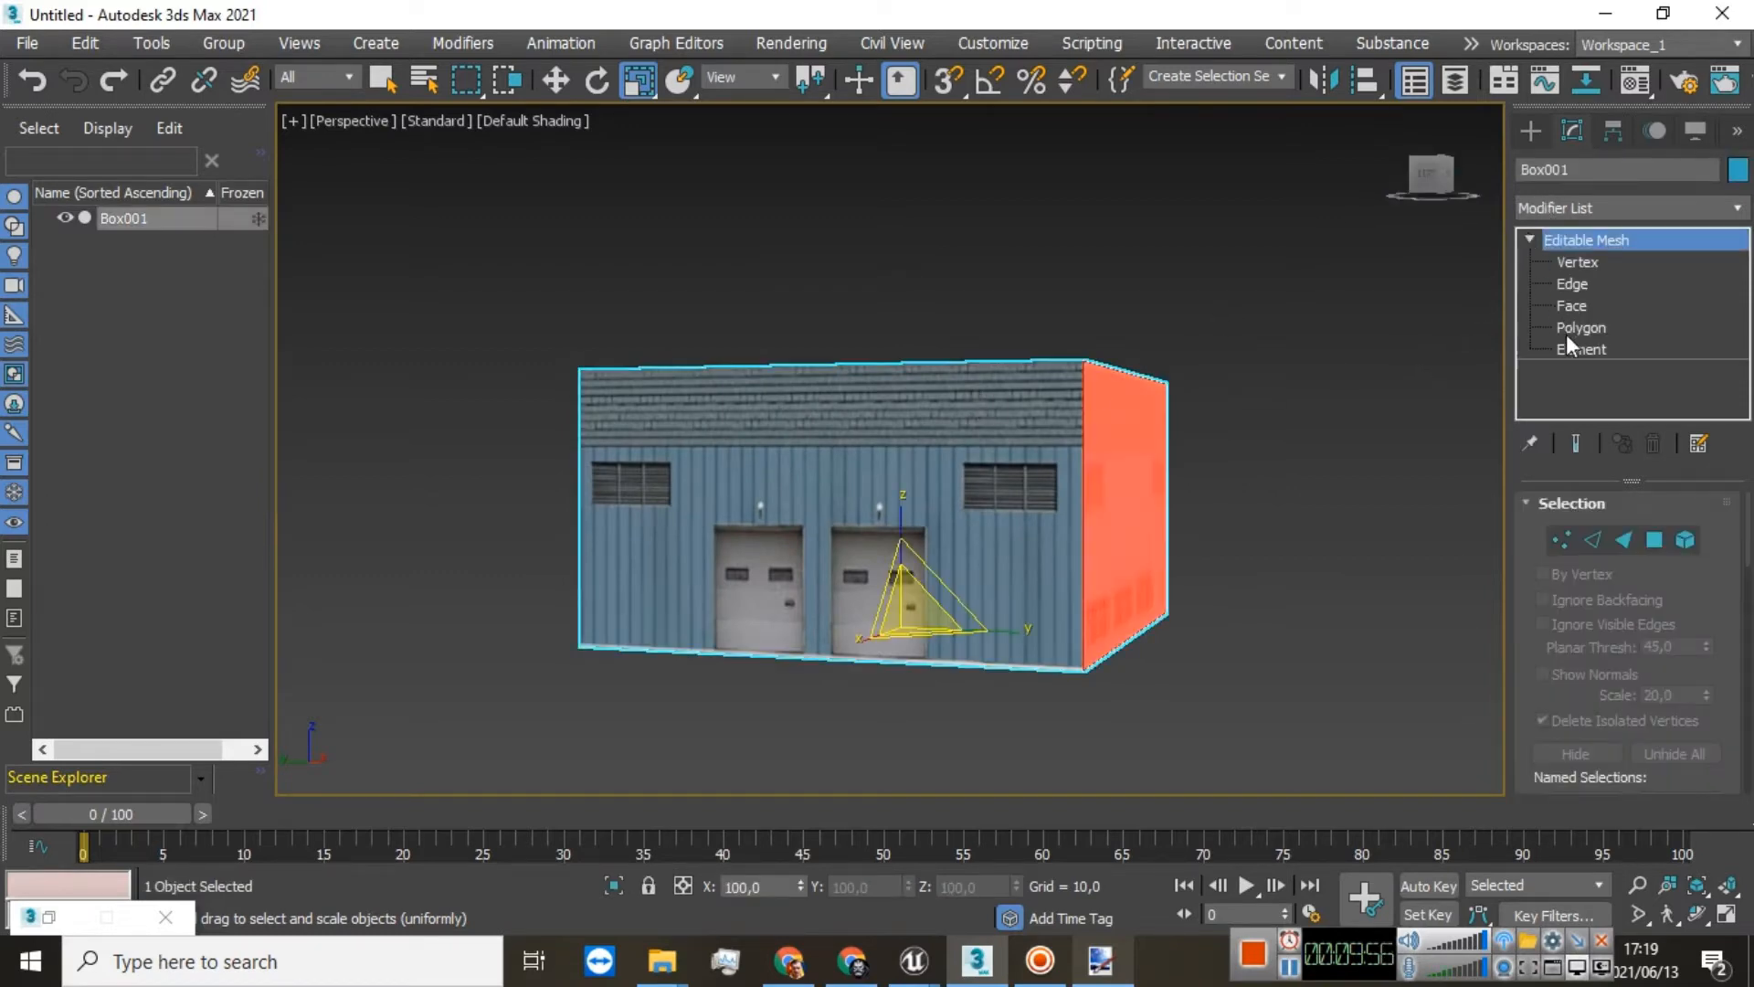
pyautogui.click(1569, 347)
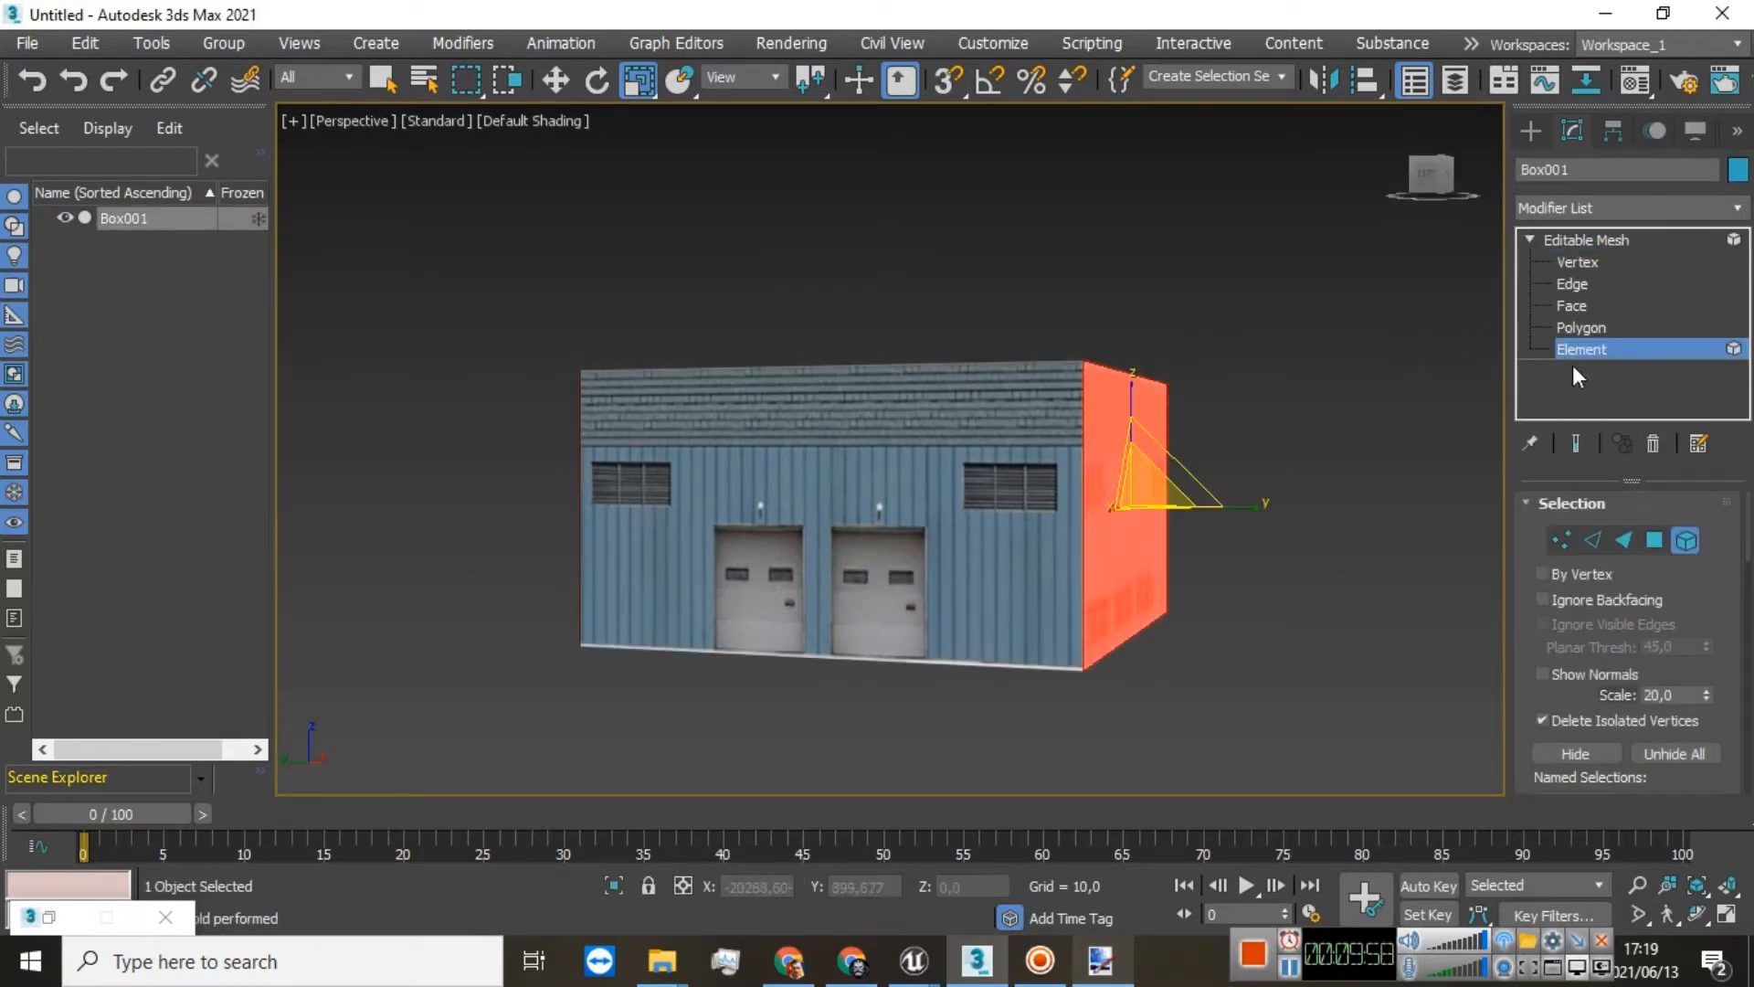
pyautogui.moveTo(1425, 178)
pyautogui.mouseDown()
pyautogui.moveTo(1429, 239)
pyautogui.moveTo(1427, 180)
pyautogui.moveTo(1428, 208)
pyautogui.mouseUp()
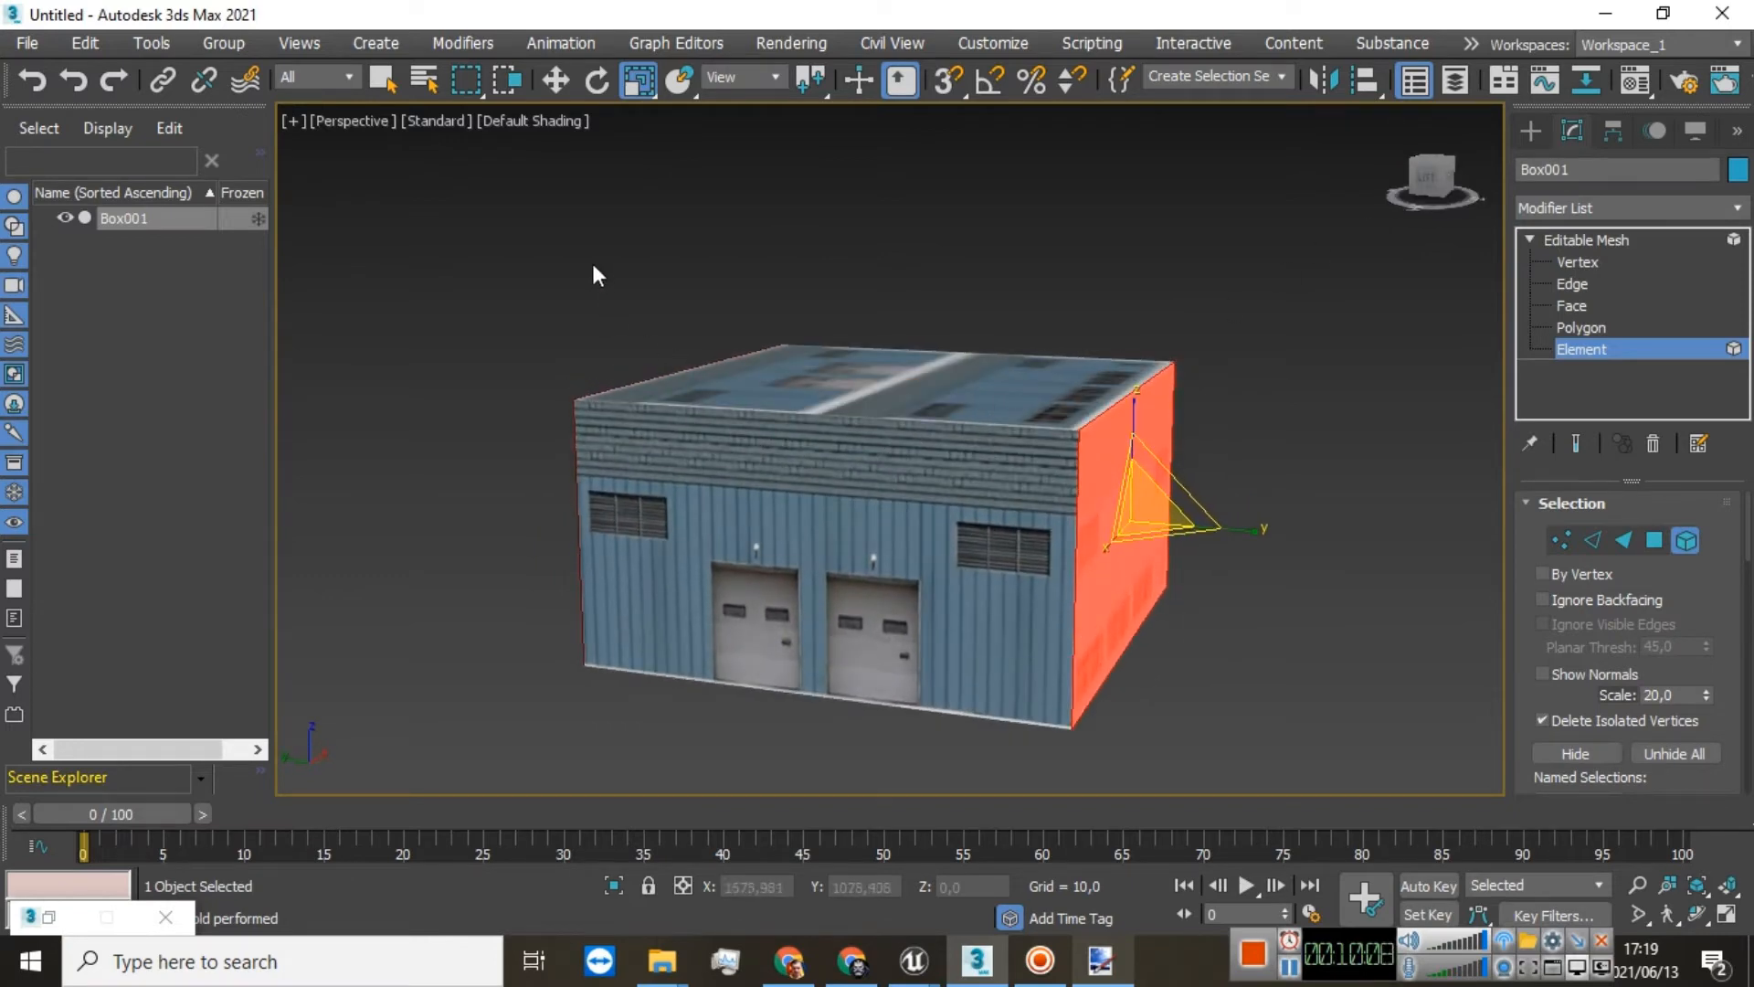
pyautogui.moveTo(497, 247); pyautogui.dragTo(1401, 817)
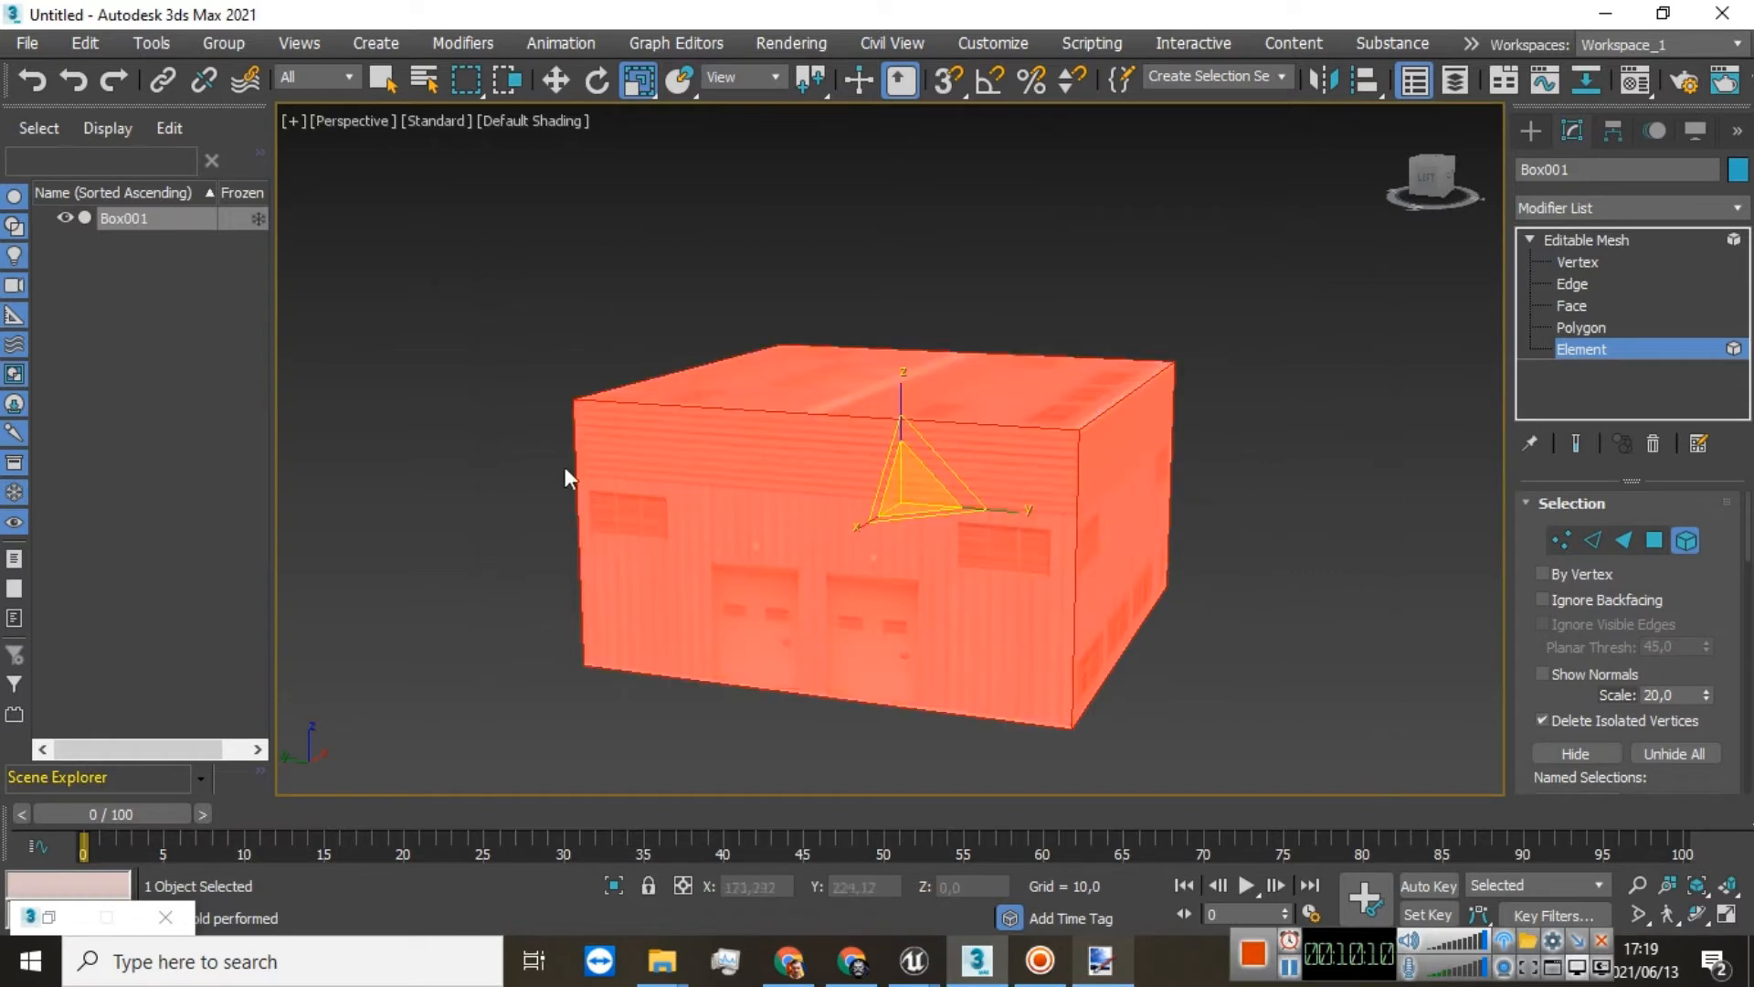
# Step: Add a Slice modifier to the building's selected elements
pyautogui.click(1730, 215)
pyautogui.moveTo(1740, 283); pyautogui.dragTo(1740, 787)
pyautogui.scroll(3, 1626, 407)
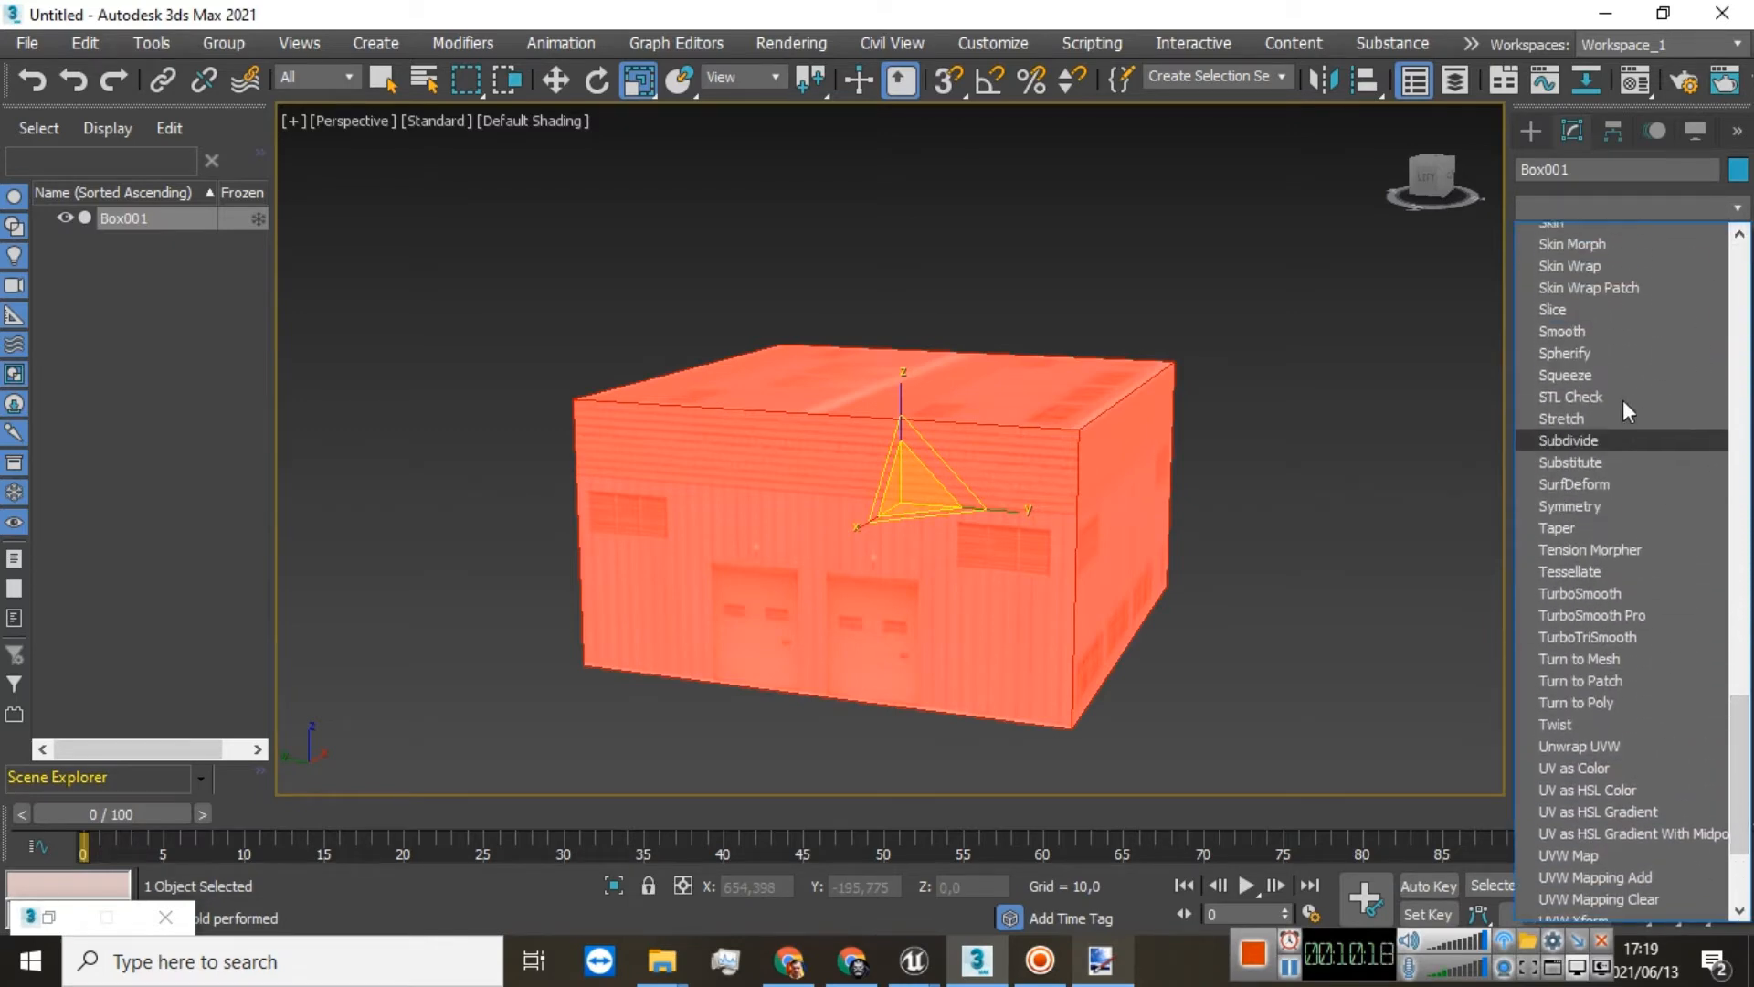
pyautogui.scroll(2, 1622, 398)
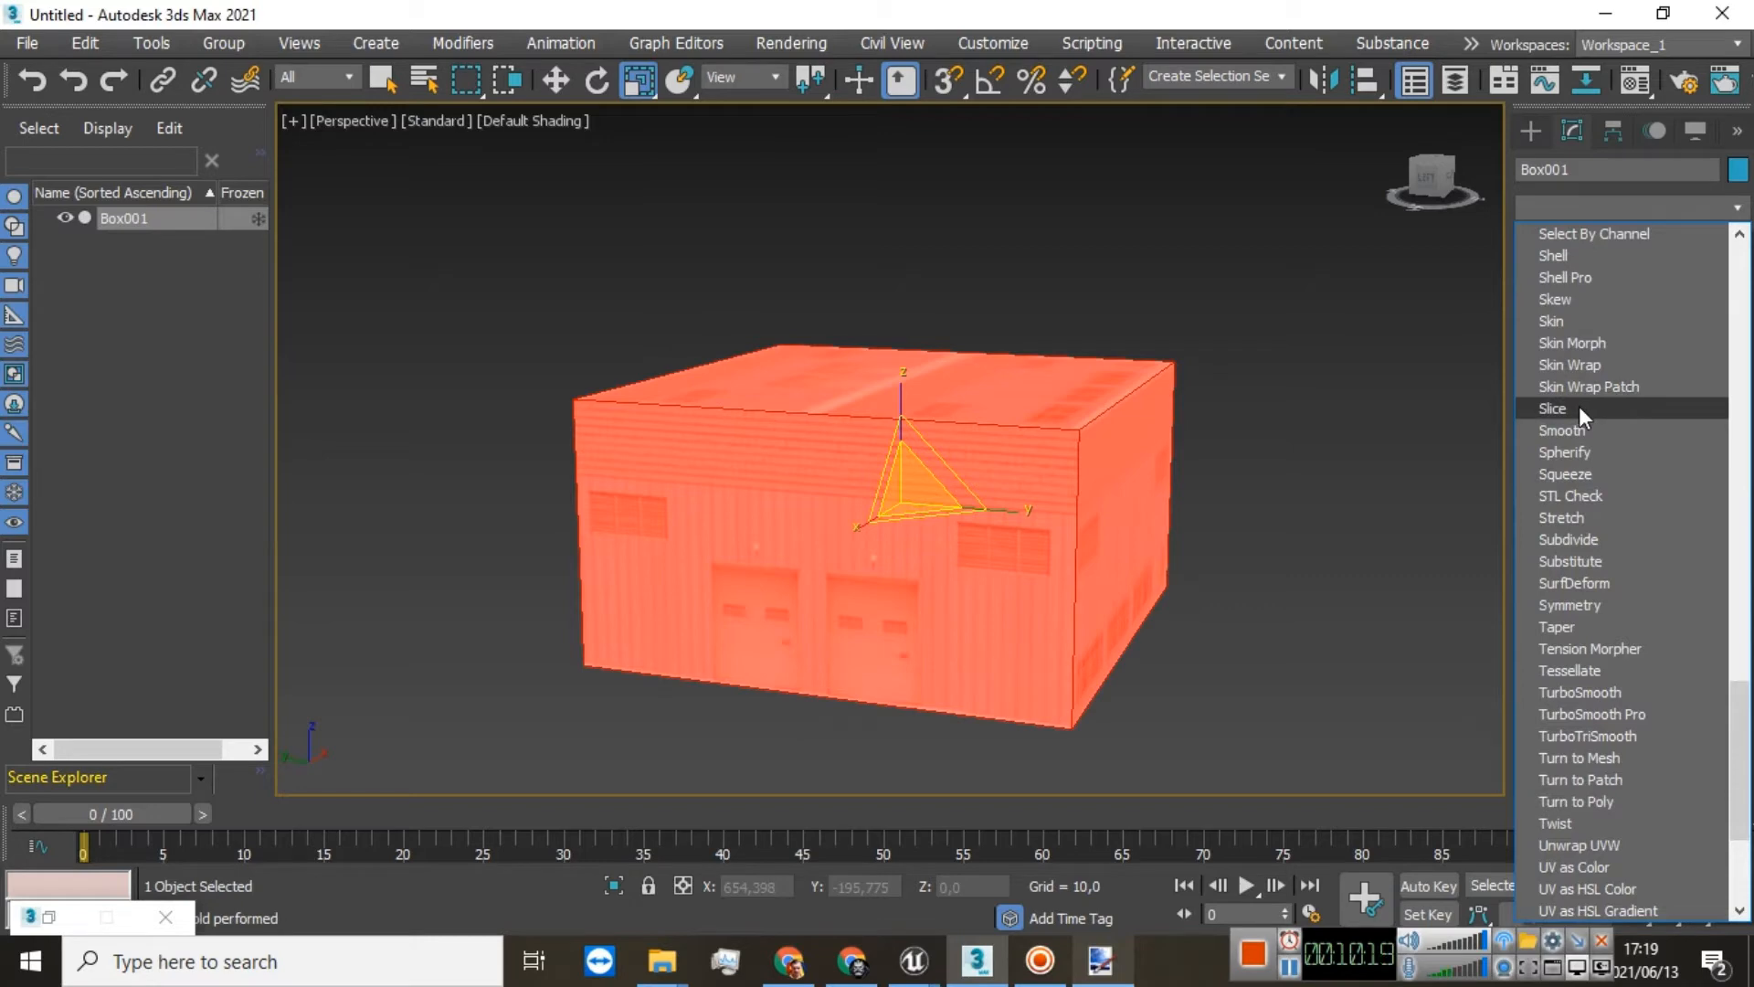
pyautogui.scroll(-3, 1600, 455)
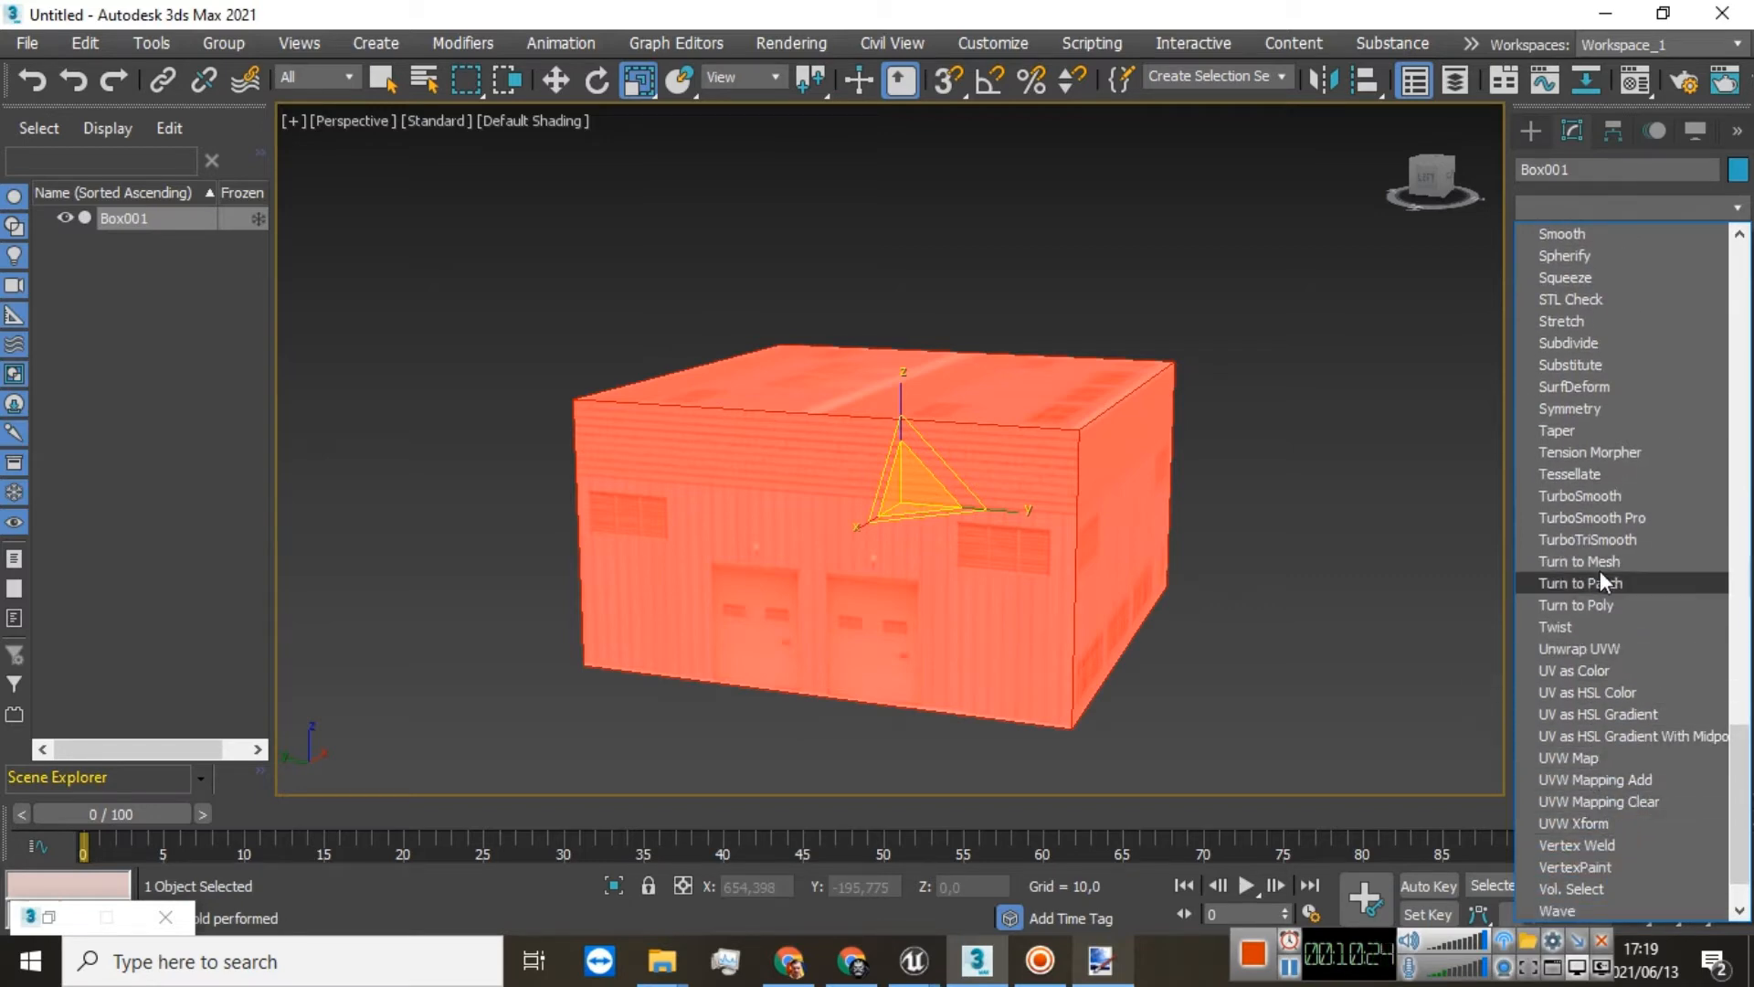
pyautogui.scroll(2, 1600, 532)
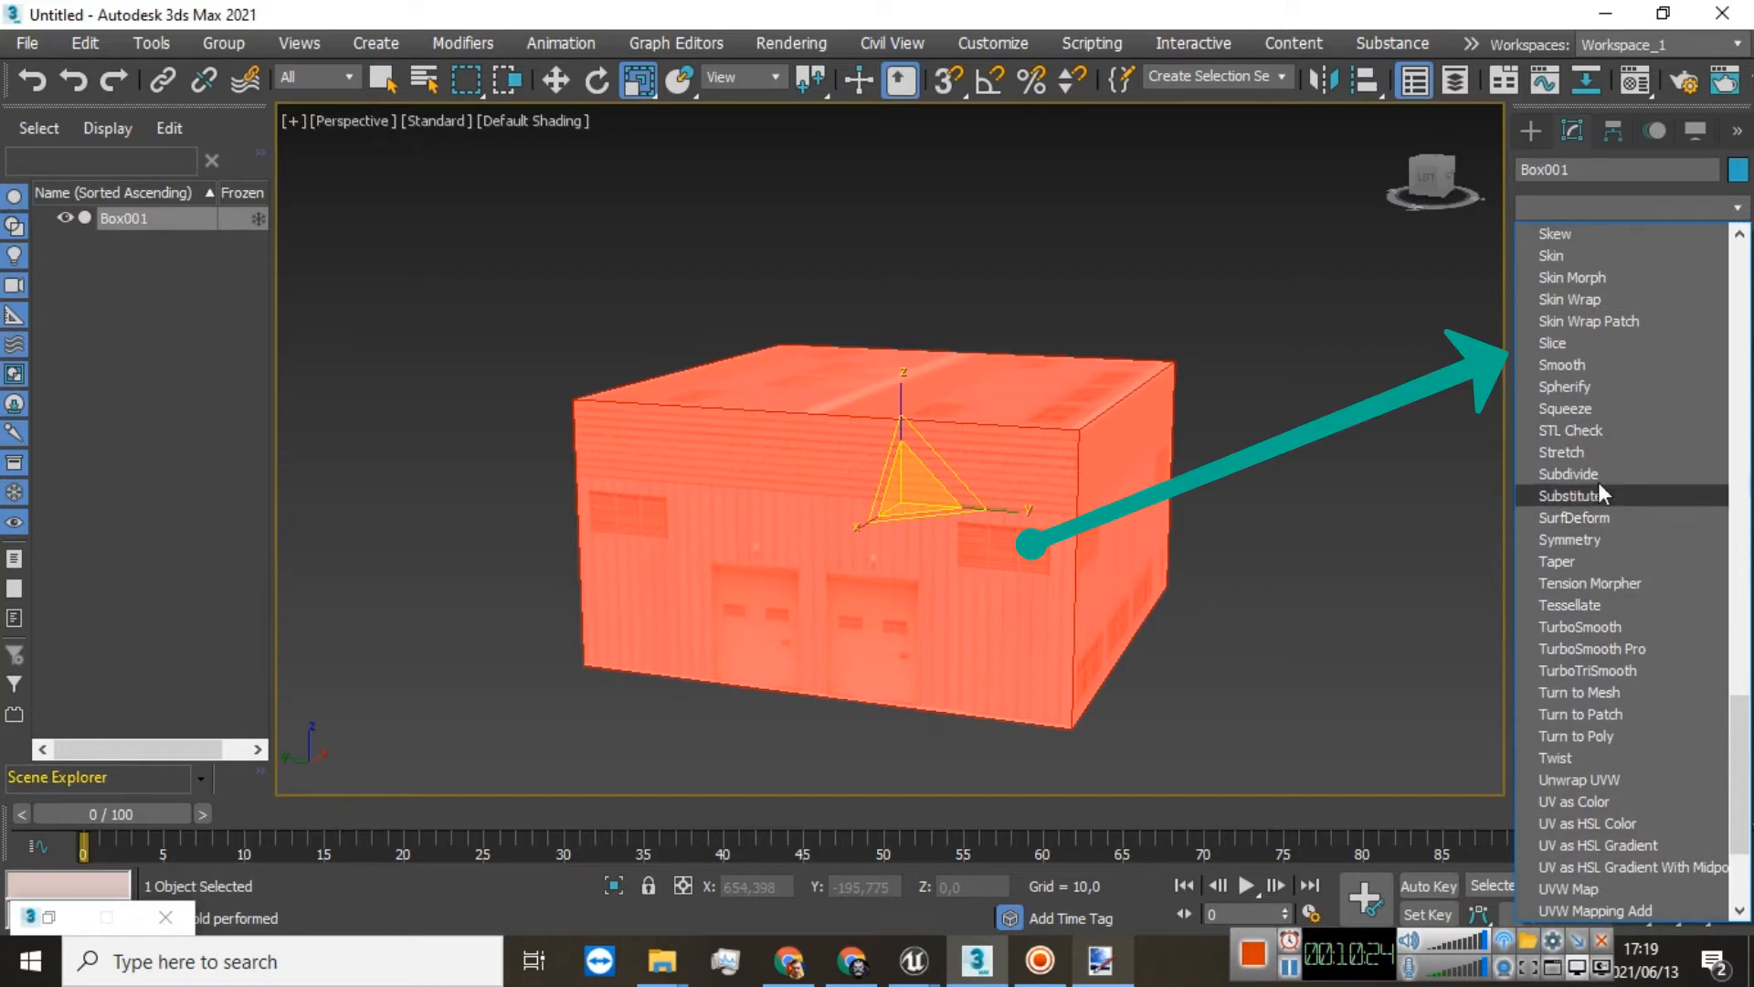
pyautogui.click(1571, 347)
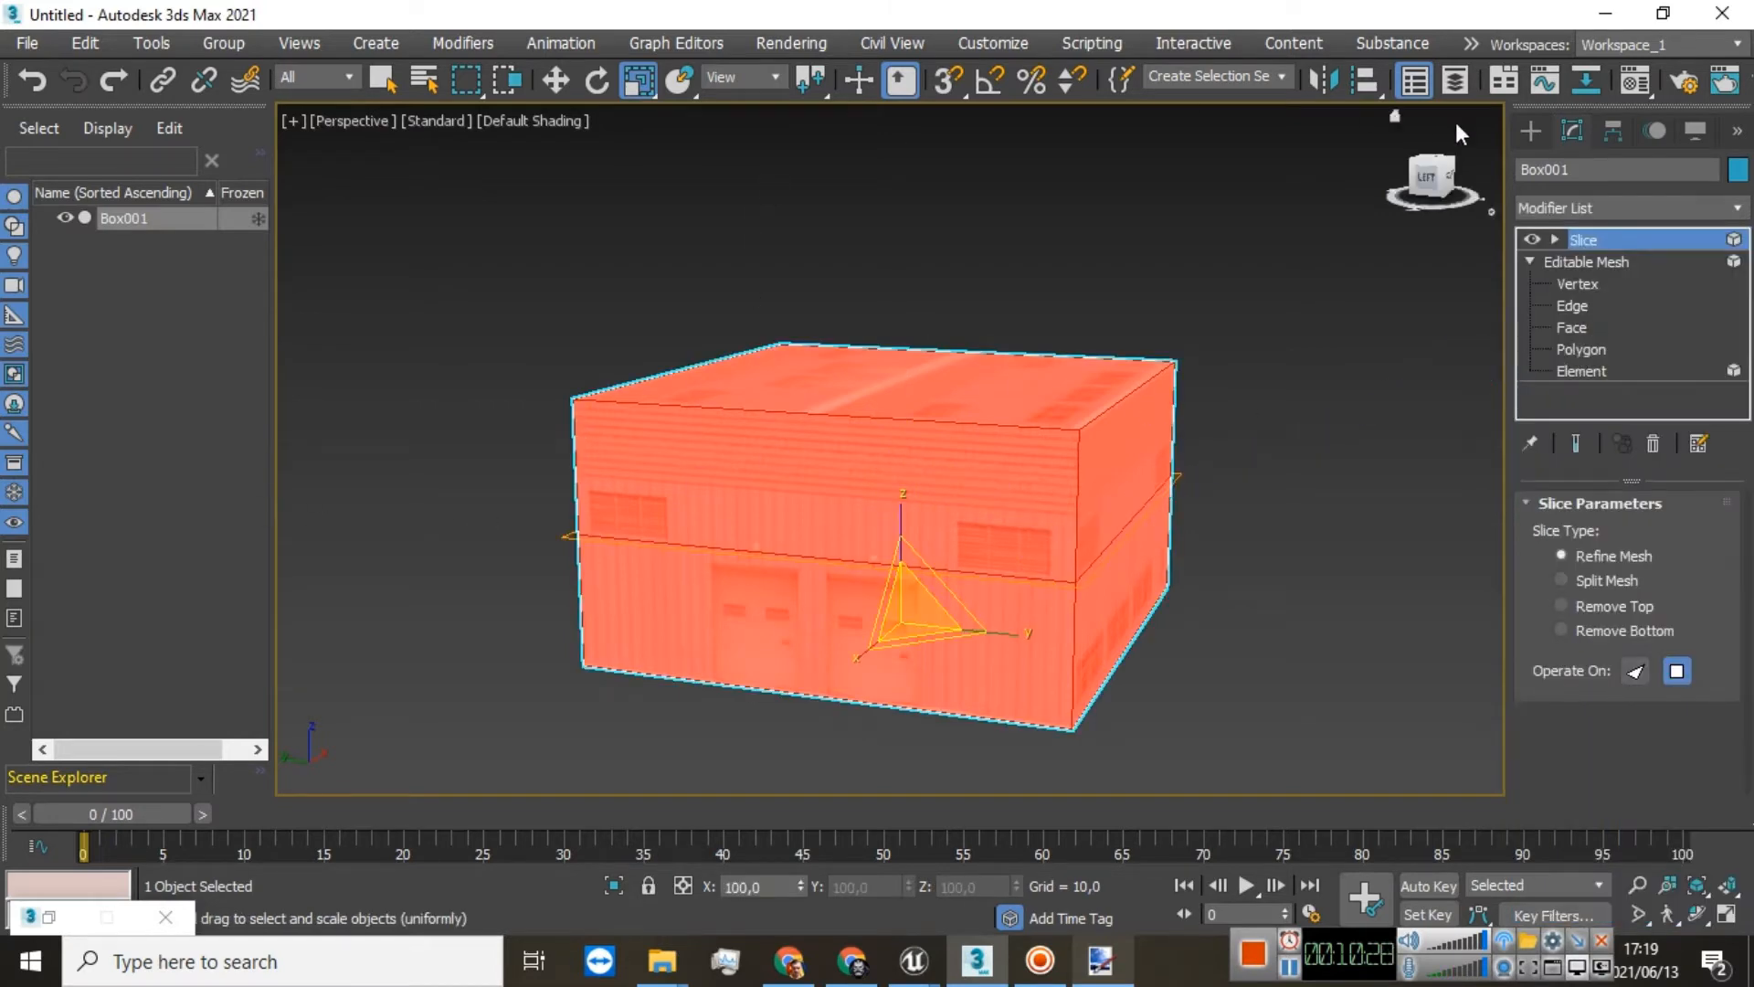
# Step: Raise the slice plane to about Z 56.7 so it cuts along the lower edge of the roof band
pyautogui.click(1436, 183)
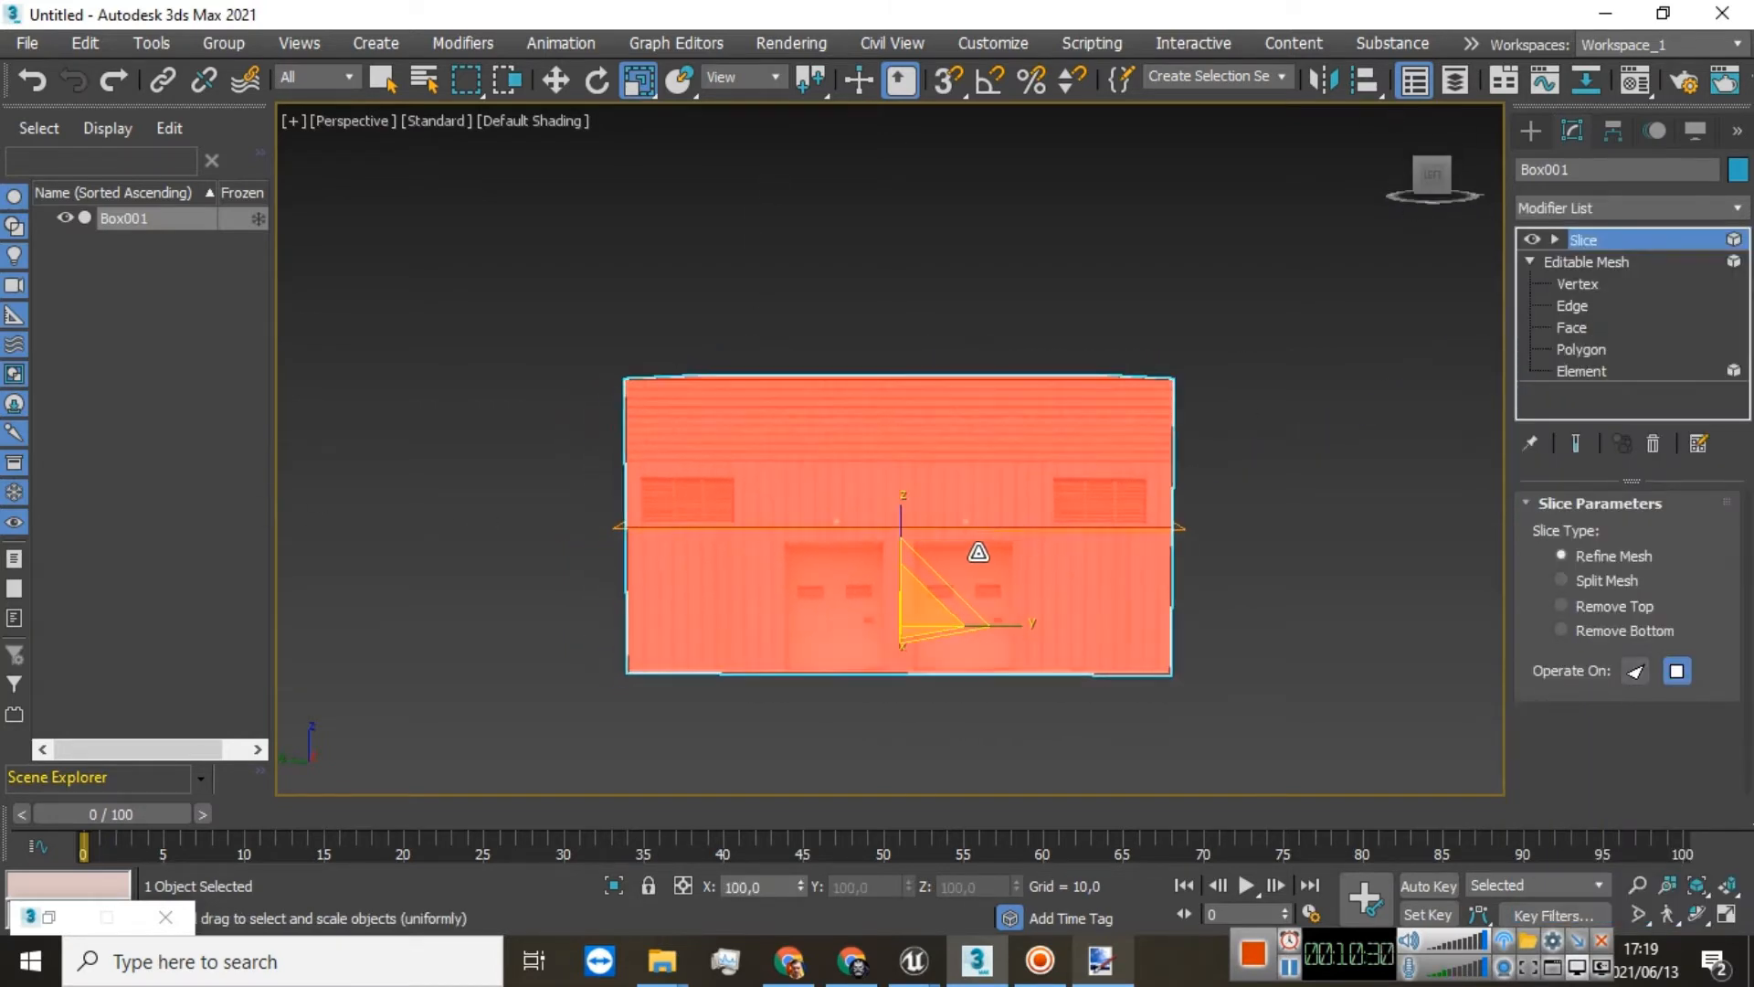
pyautogui.scroll(5, 891, 519)
pyautogui.scroll(-3, 878, 522)
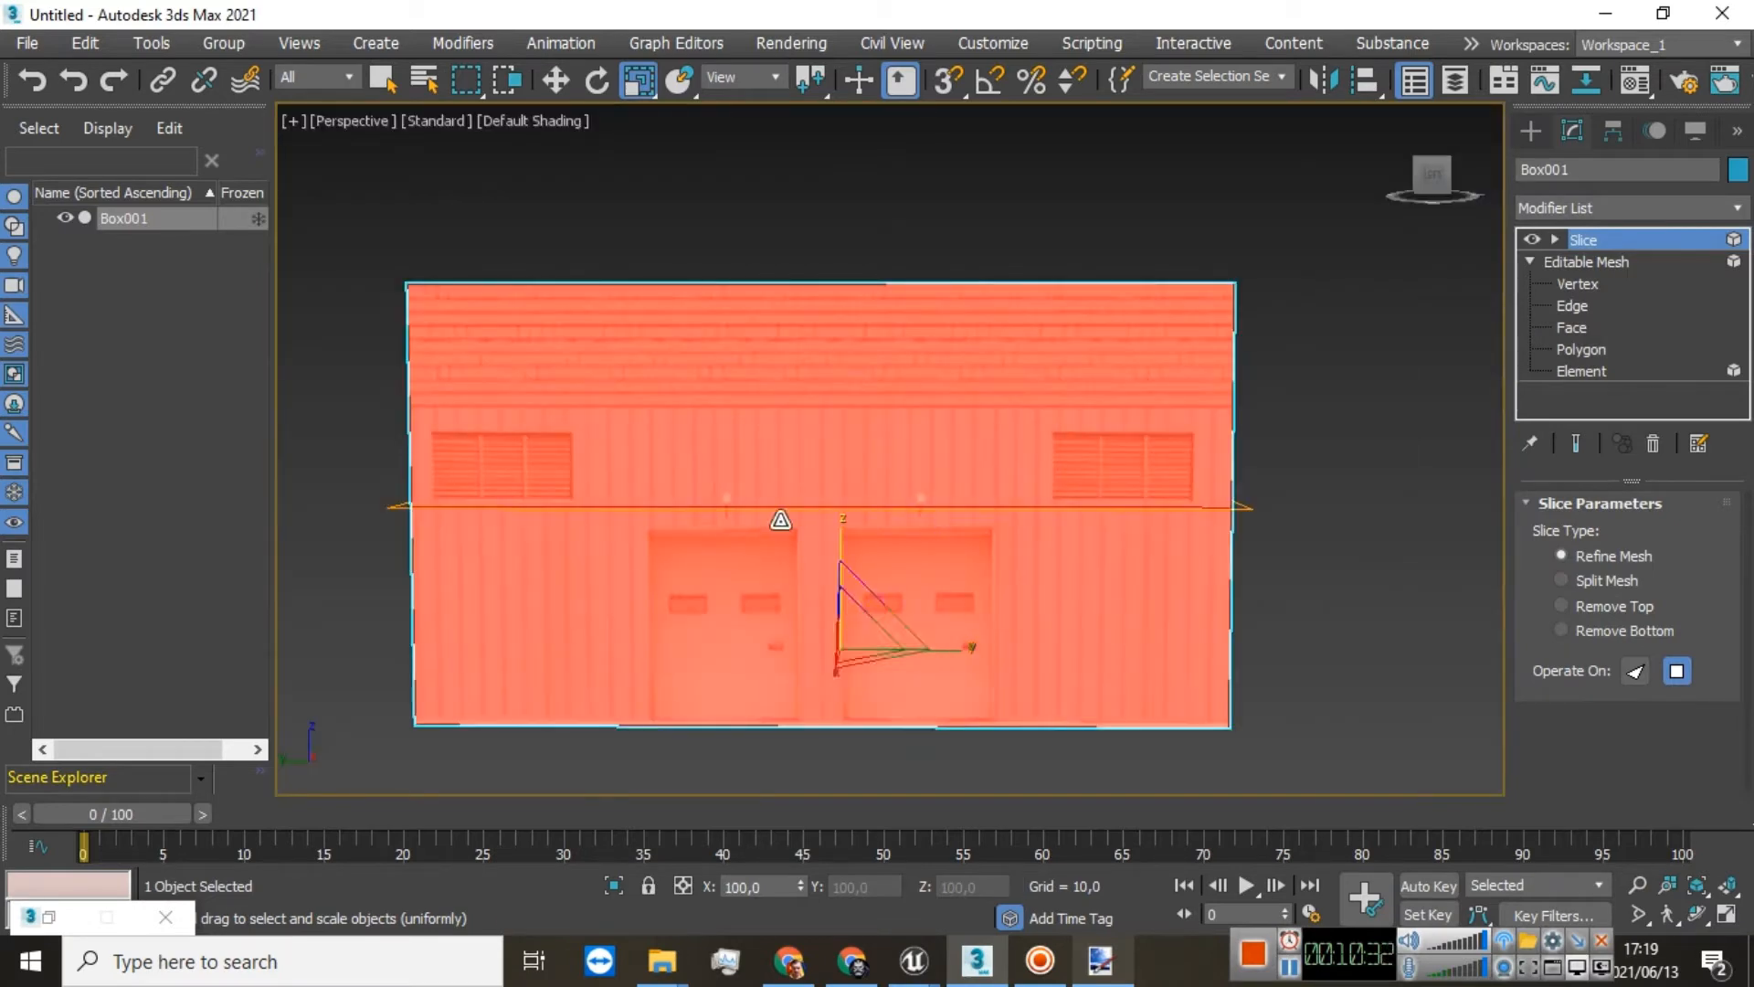
pyautogui.moveTo(1436, 176)
pyautogui.mouseDown()
pyautogui.moveTo(1418, 186)
pyautogui.moveTo(1438, 176)
pyautogui.mouseUp()
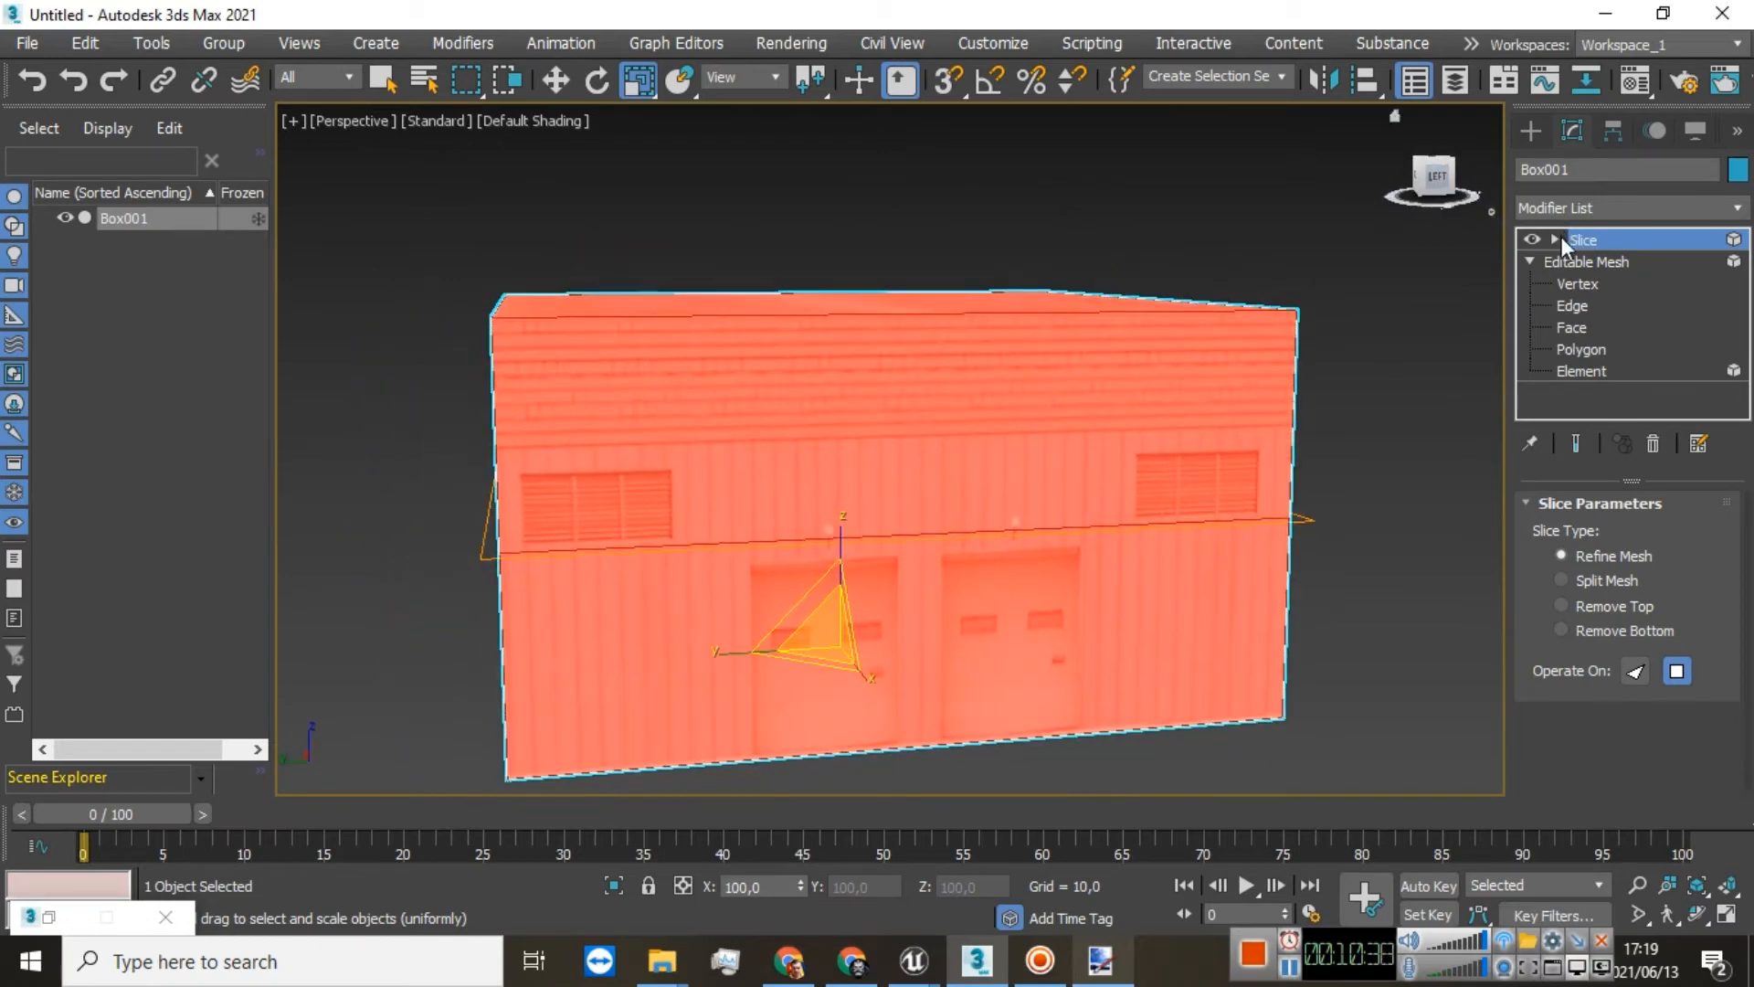
pyautogui.click(1554, 239)
pyautogui.click(1594, 264)
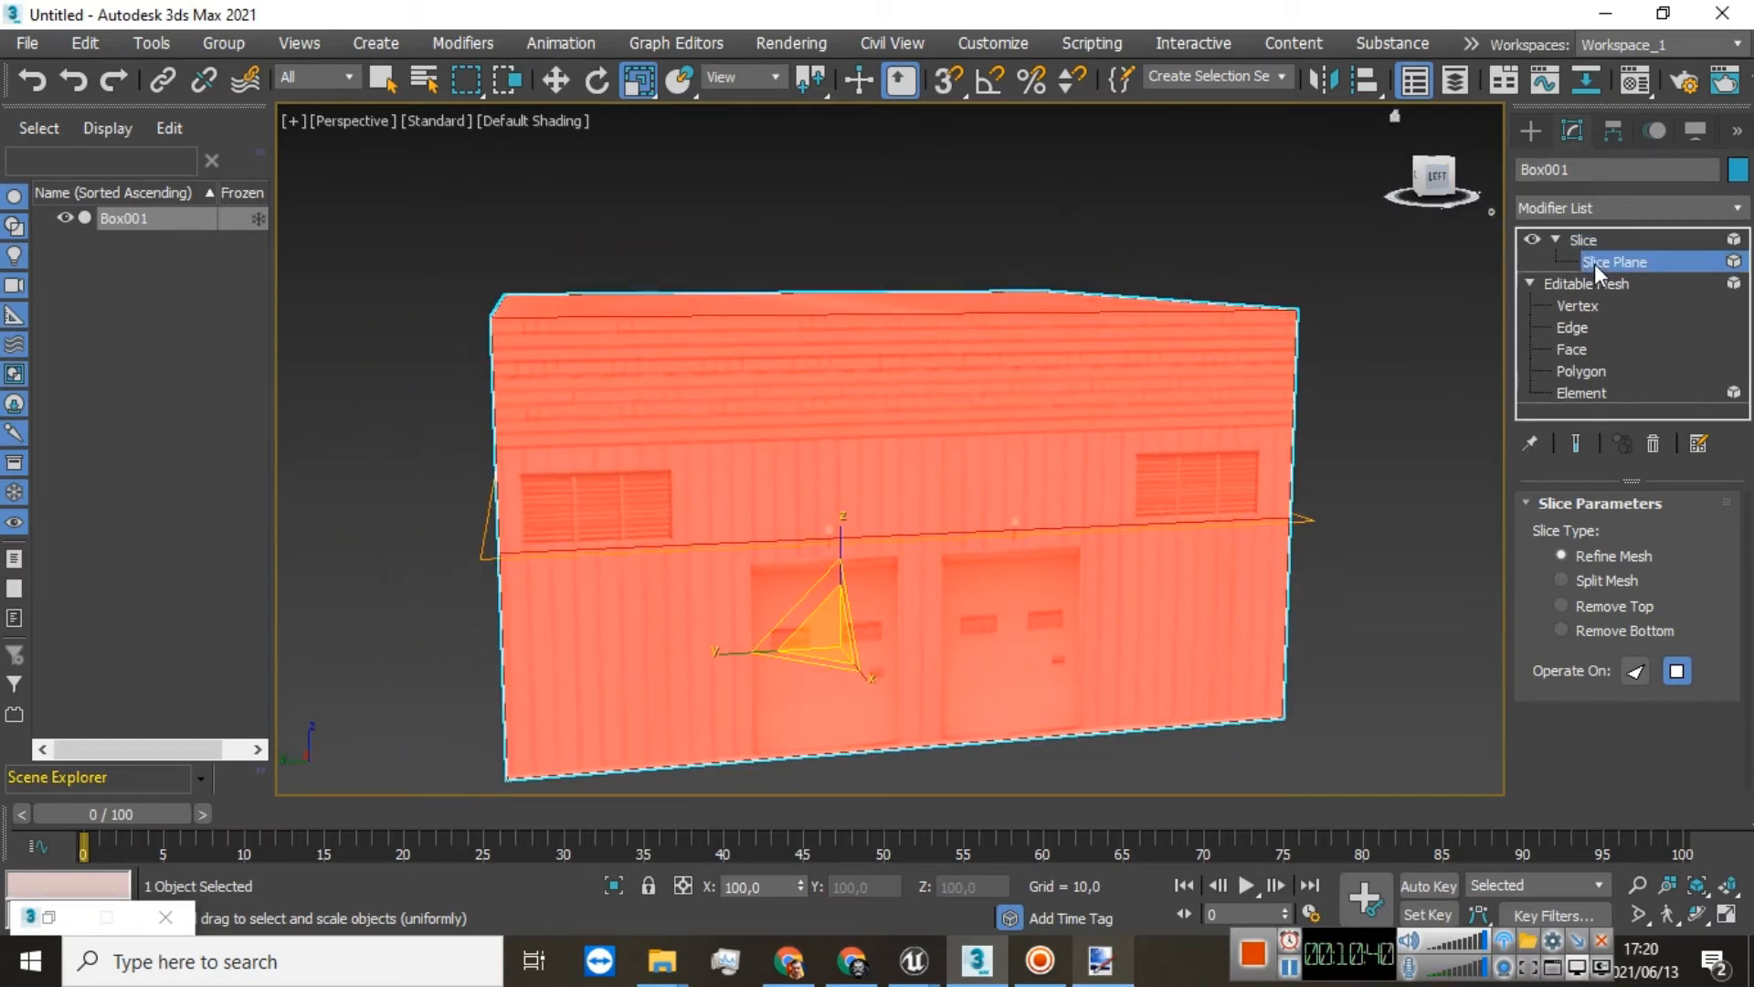
pyautogui.click(556, 95)
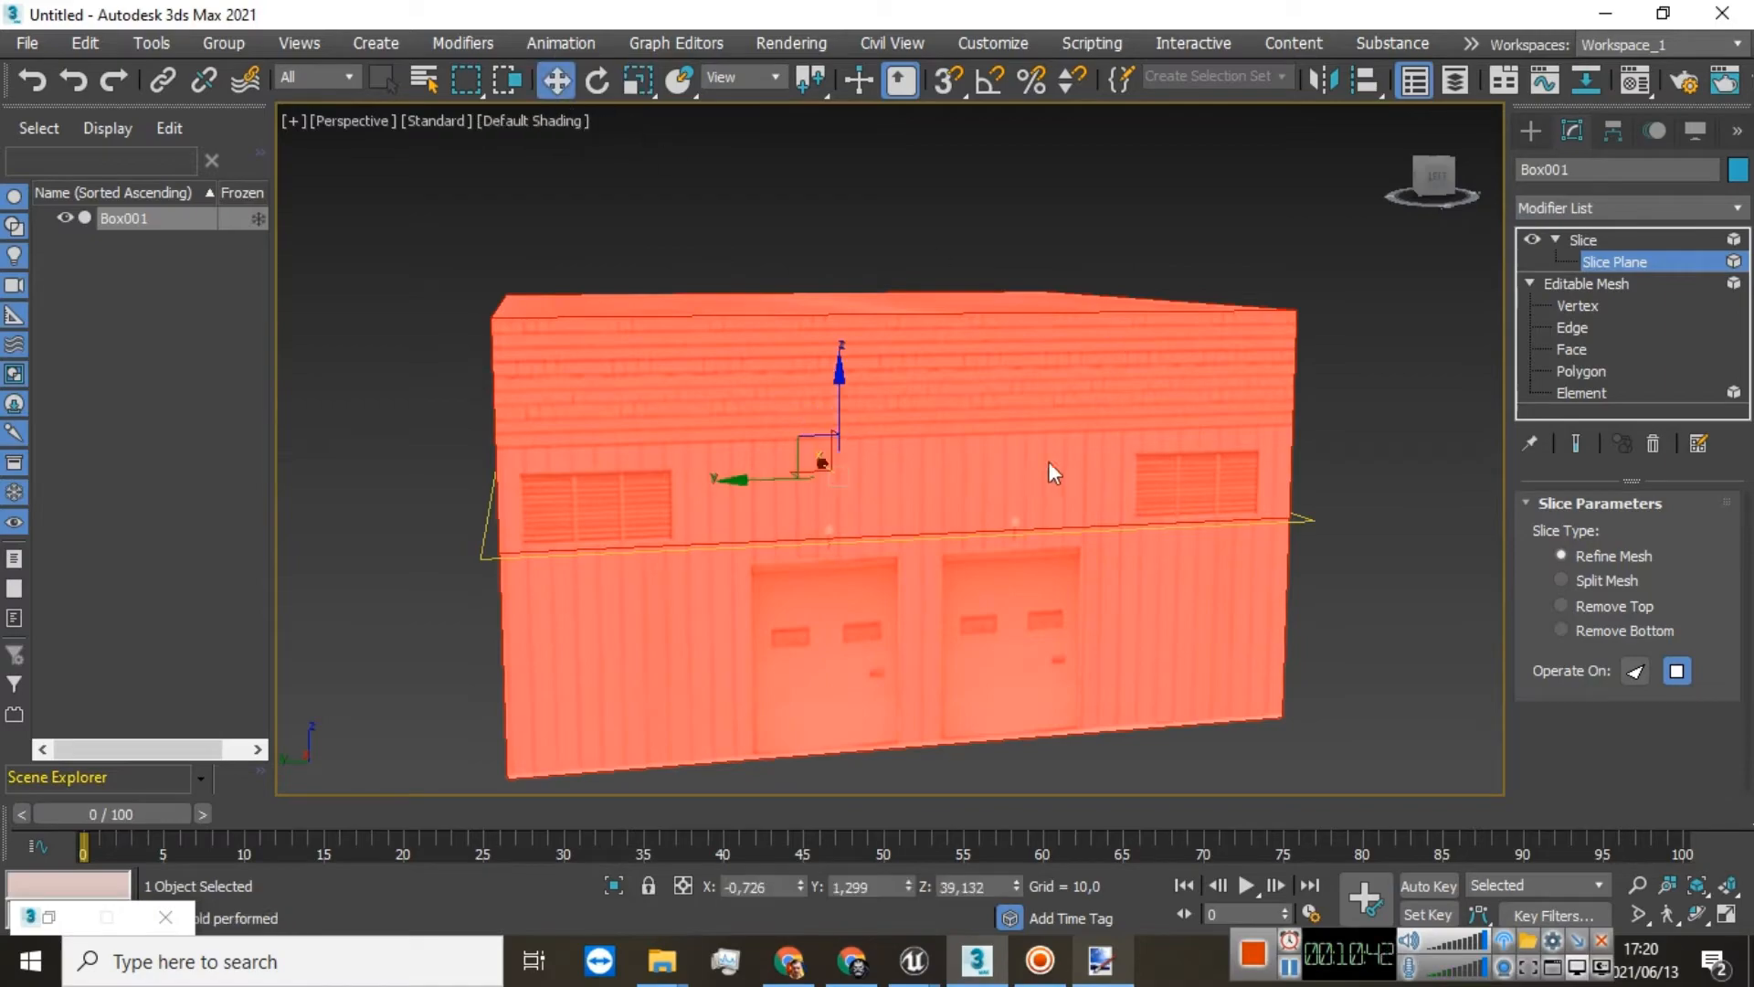
pyautogui.scroll(5, 939, 484)
pyautogui.moveTo(759, 393); pyautogui.dragTo(743, 258)
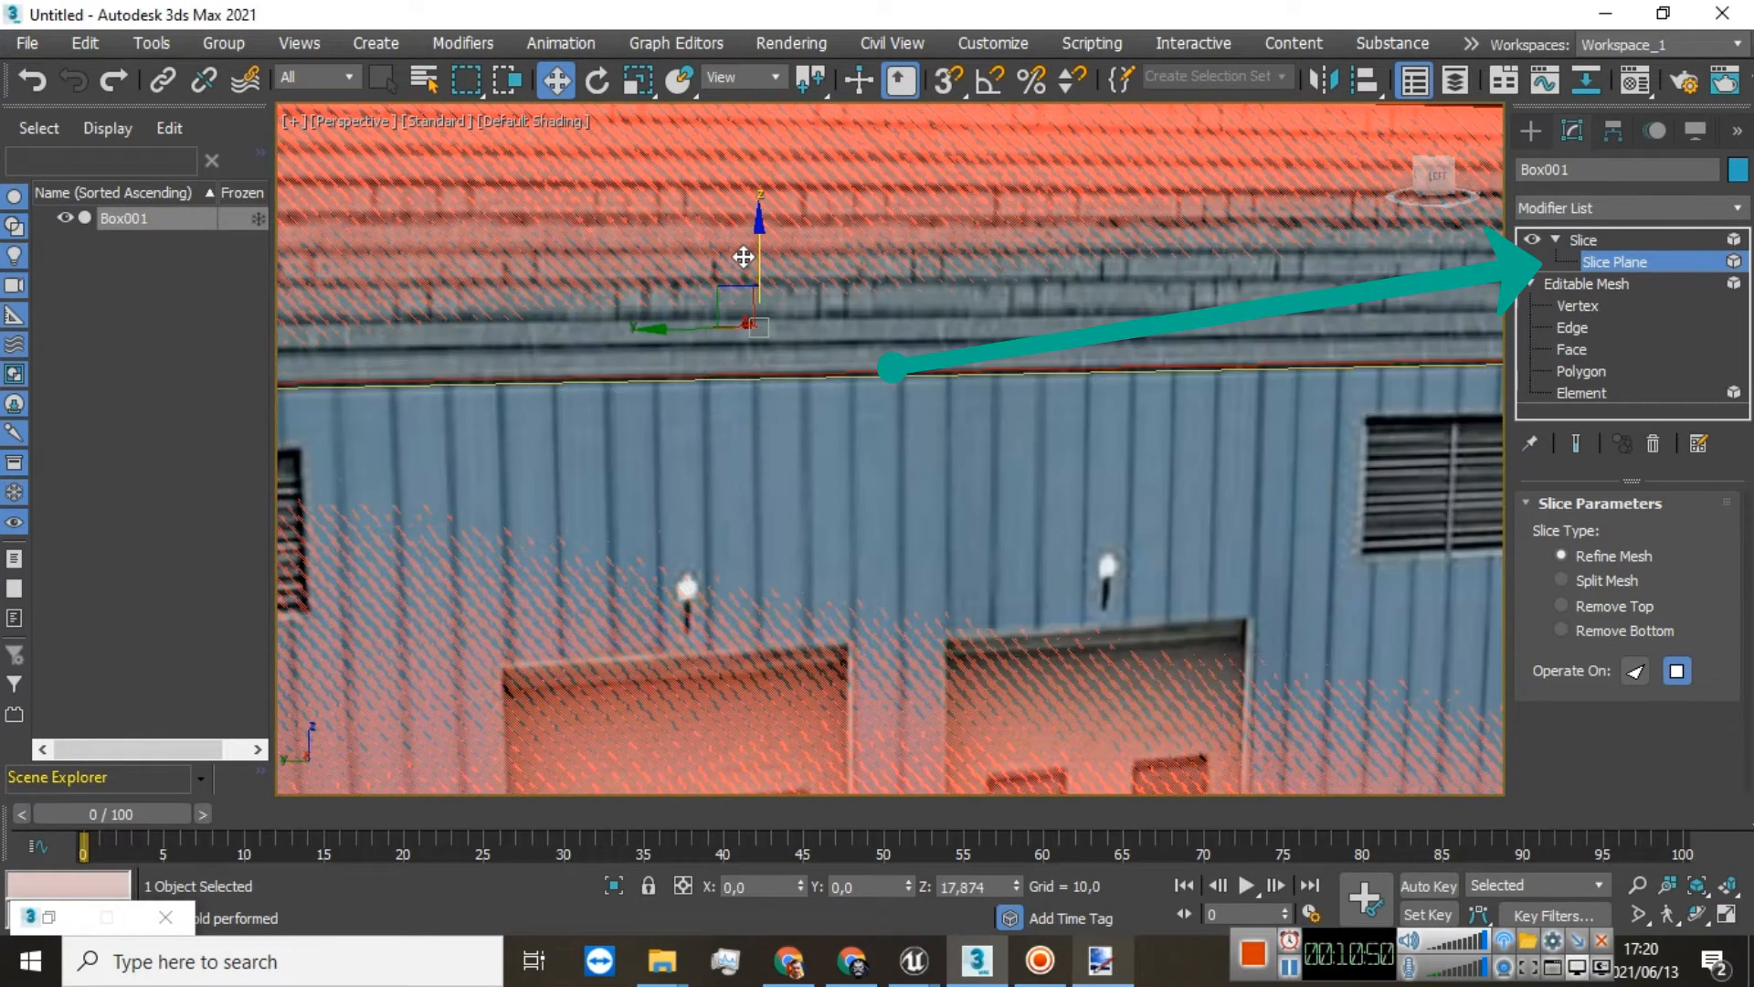
pyautogui.scroll(-5, 835, 425)
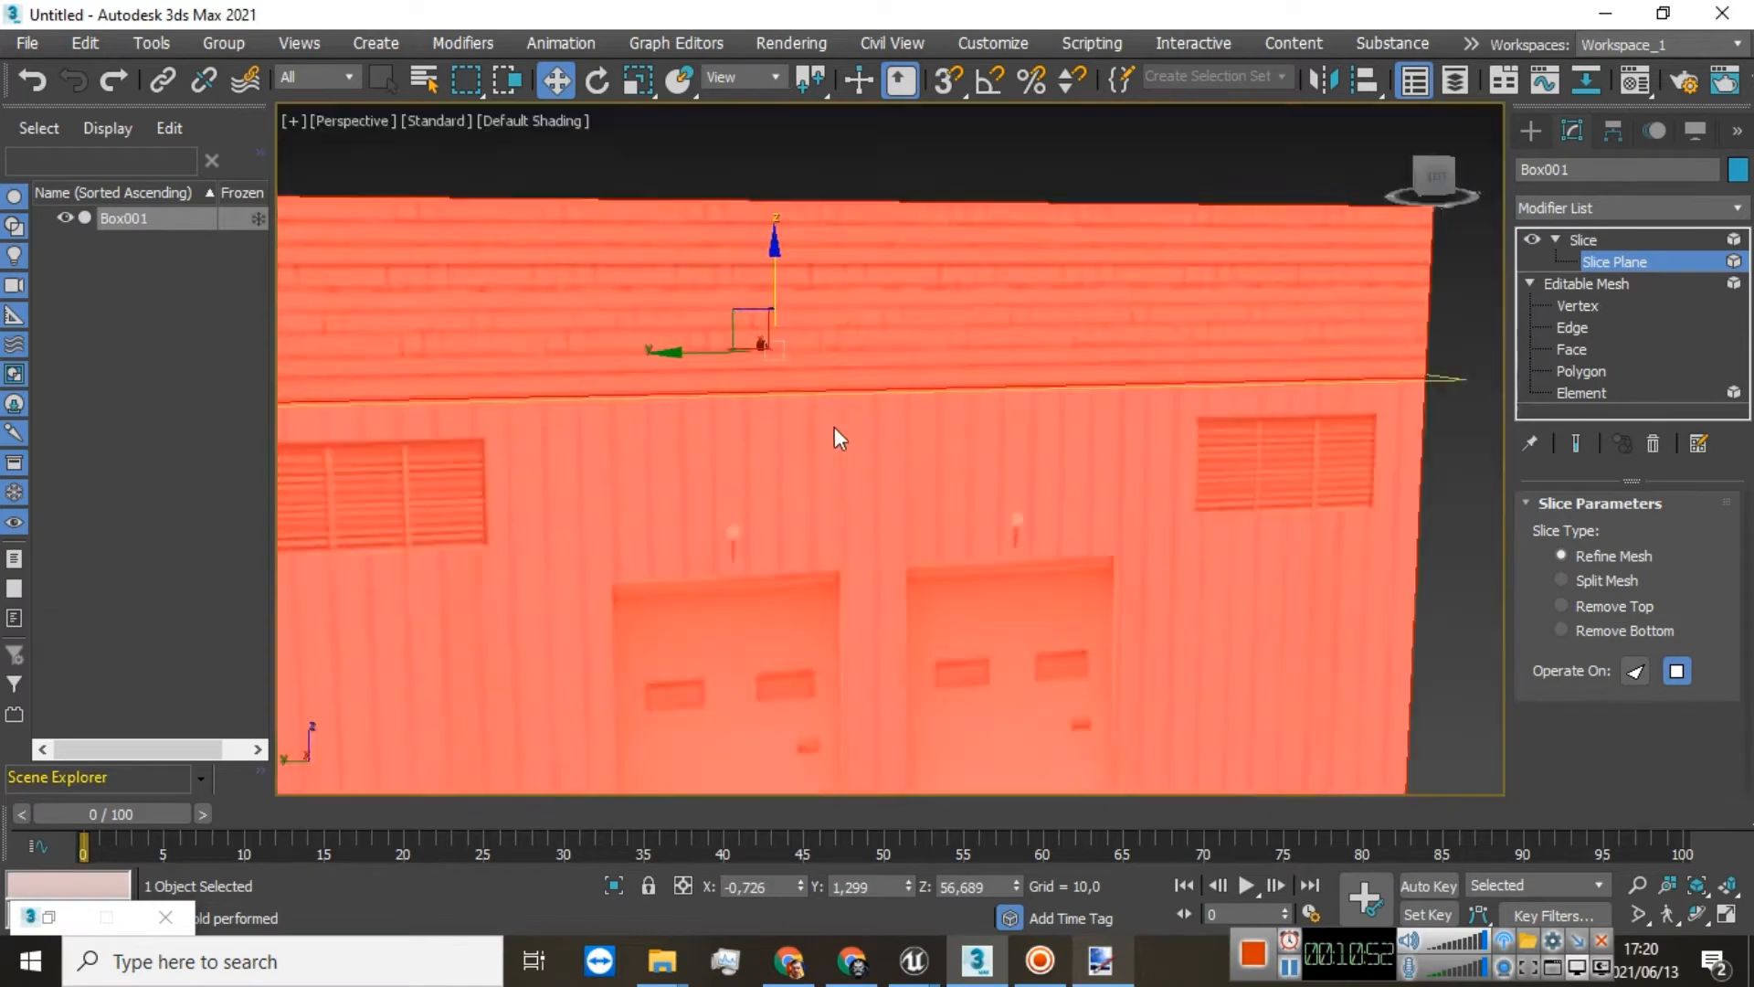
pyautogui.scroll(4, 822, 431)
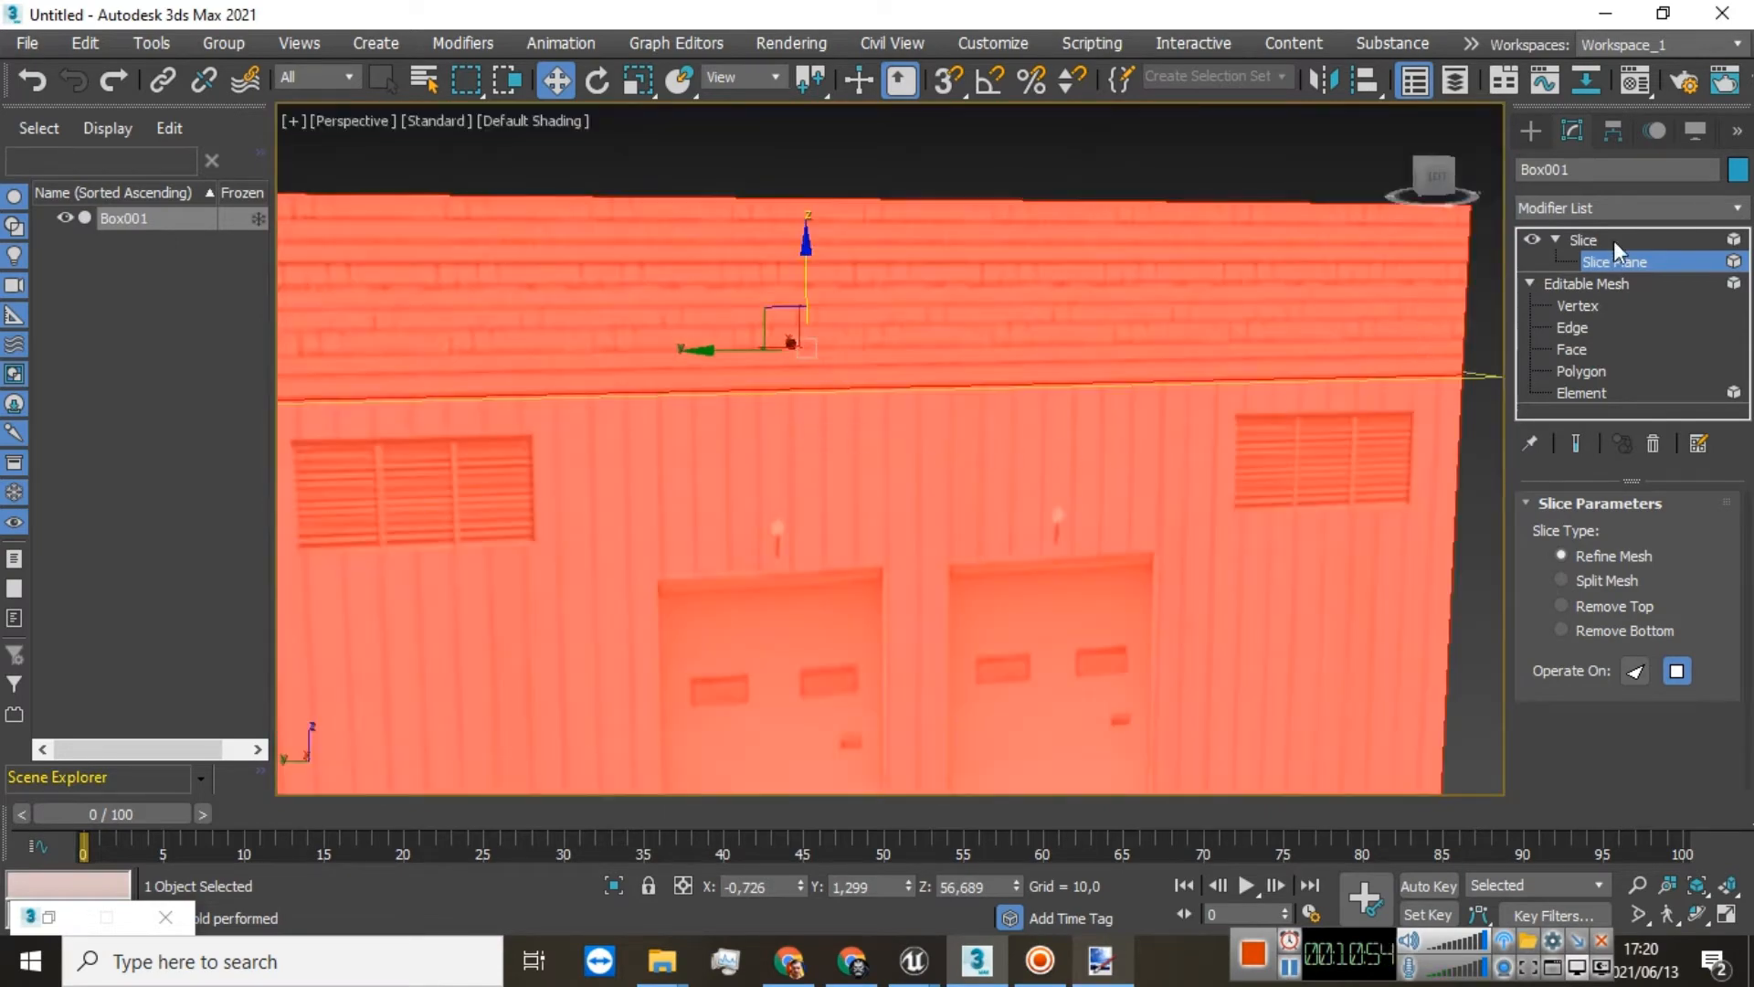
pyautogui.moveTo(1421, 176)
pyautogui.mouseDown()
pyautogui.moveTo(991, 168)
pyautogui.moveTo(925, 194)
pyautogui.moveTo(1431, 184)
pyautogui.mouseUp()
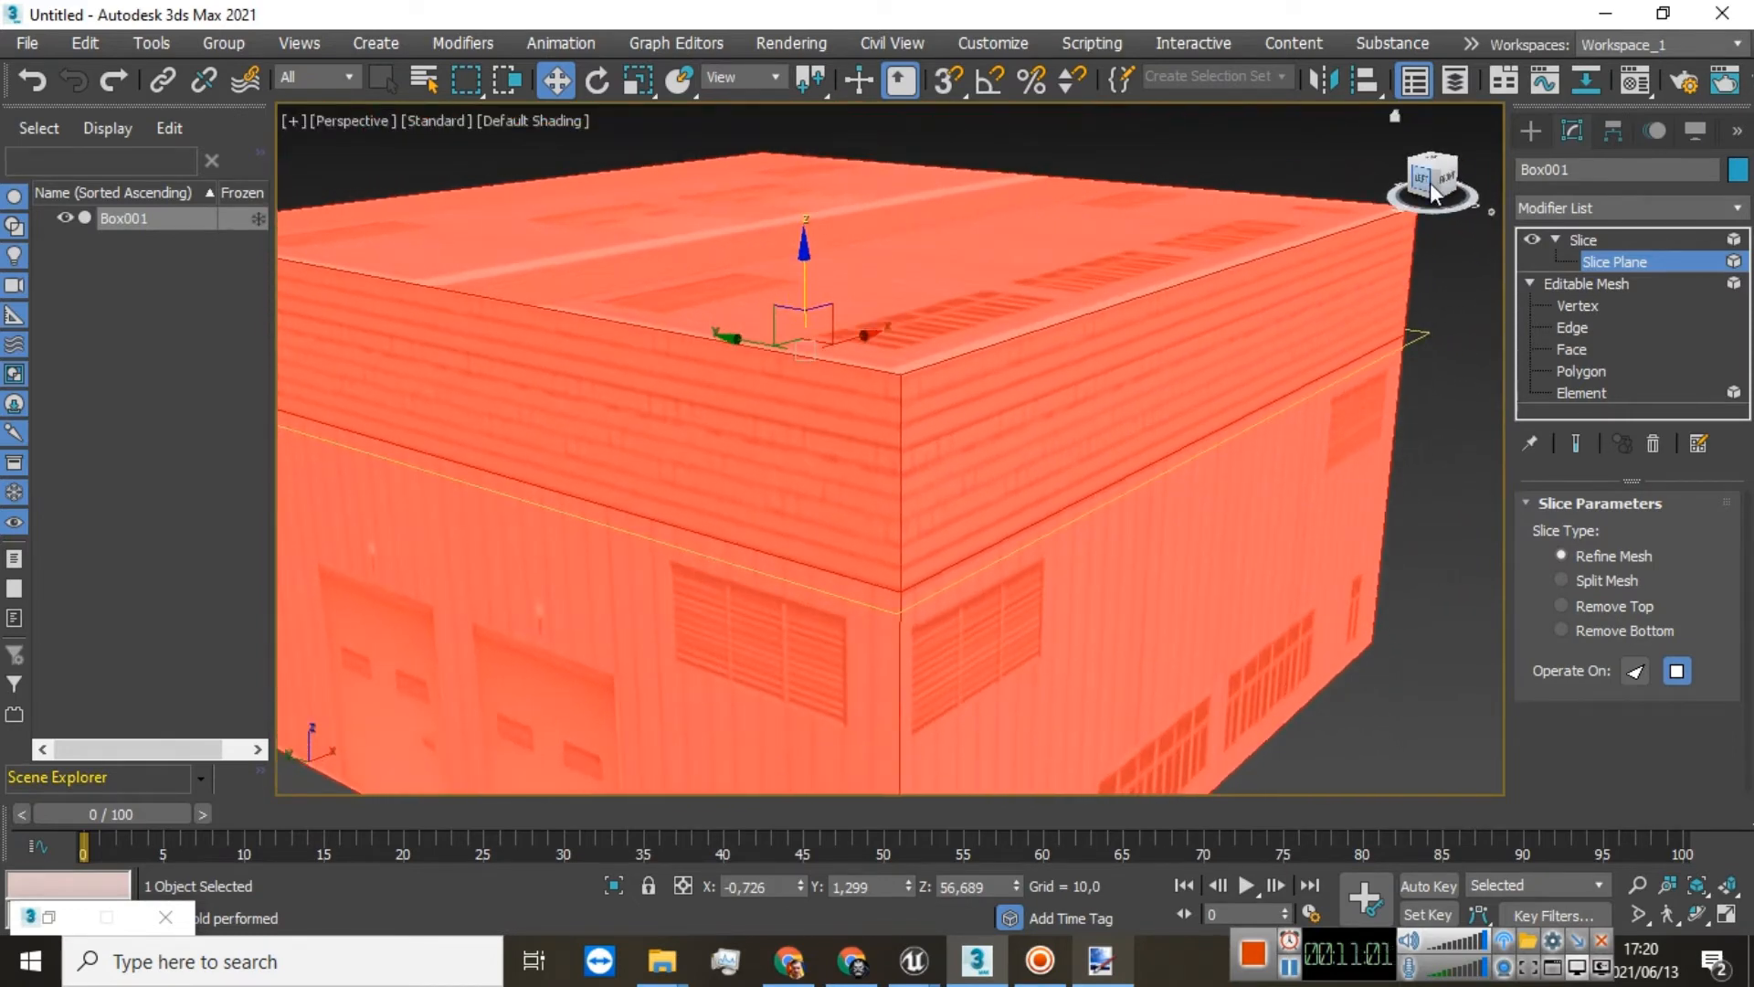
# Step: Copy the Slice modifier and paste a duplicate on top of the stack
pyautogui.rightClick(1587, 240)
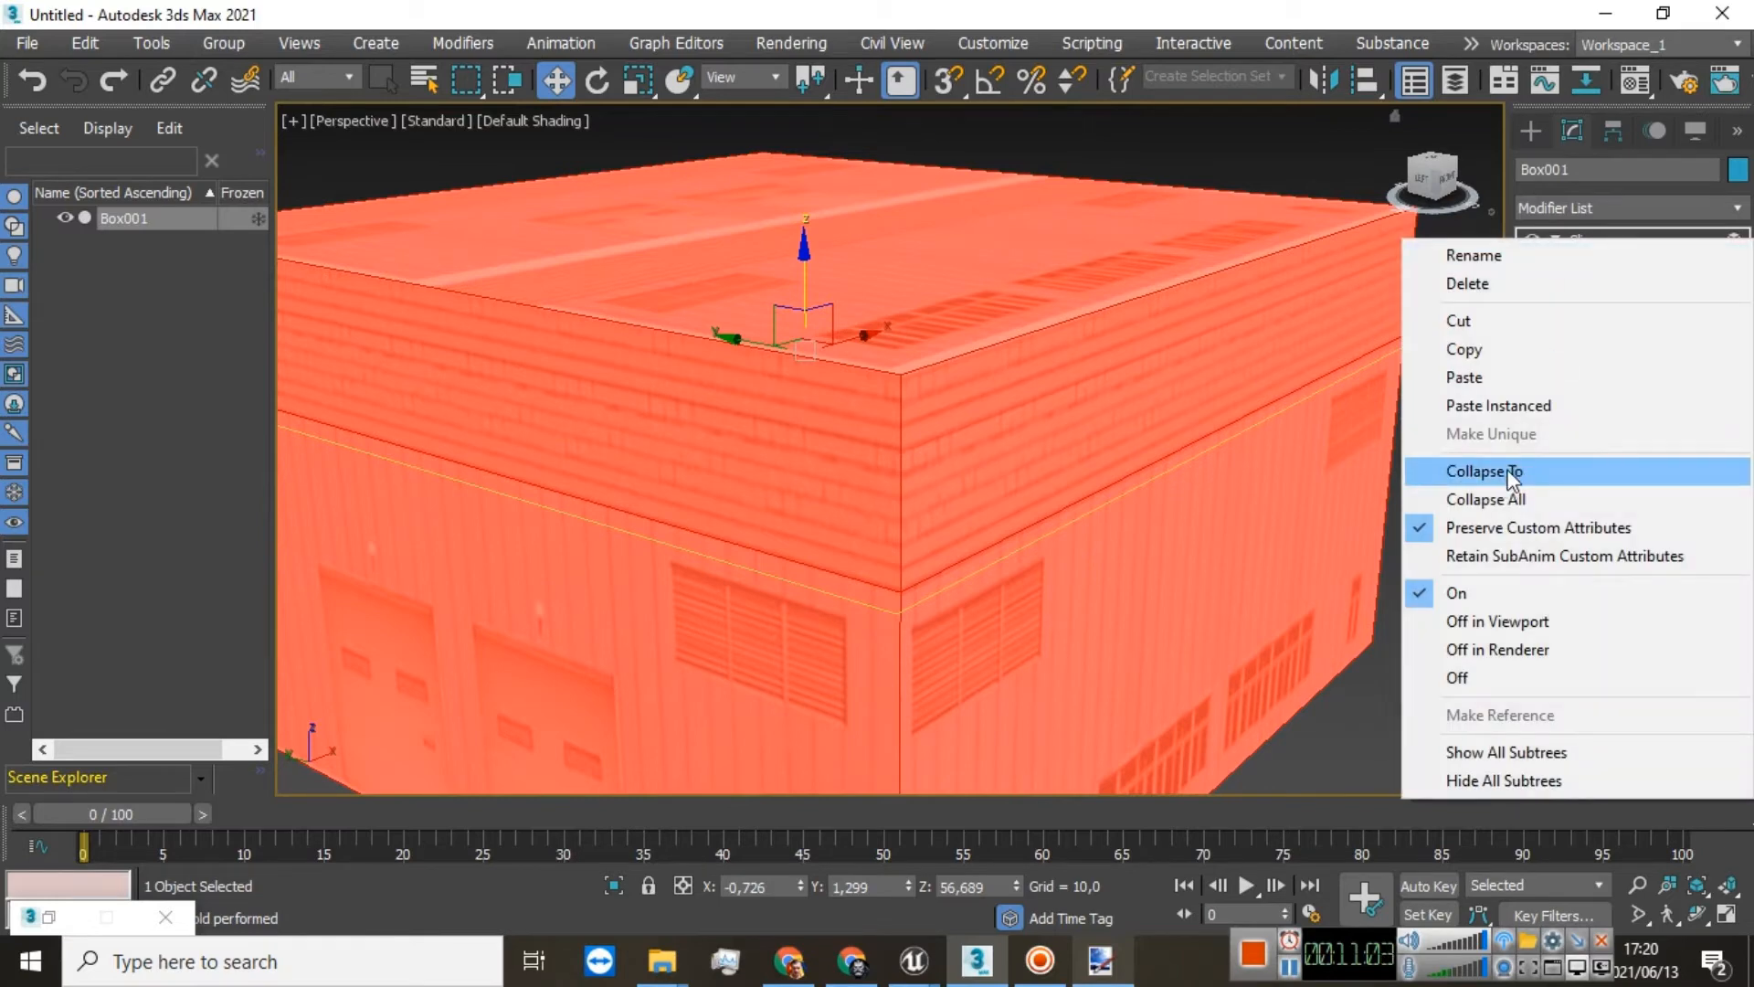
pyautogui.click(1463, 347)
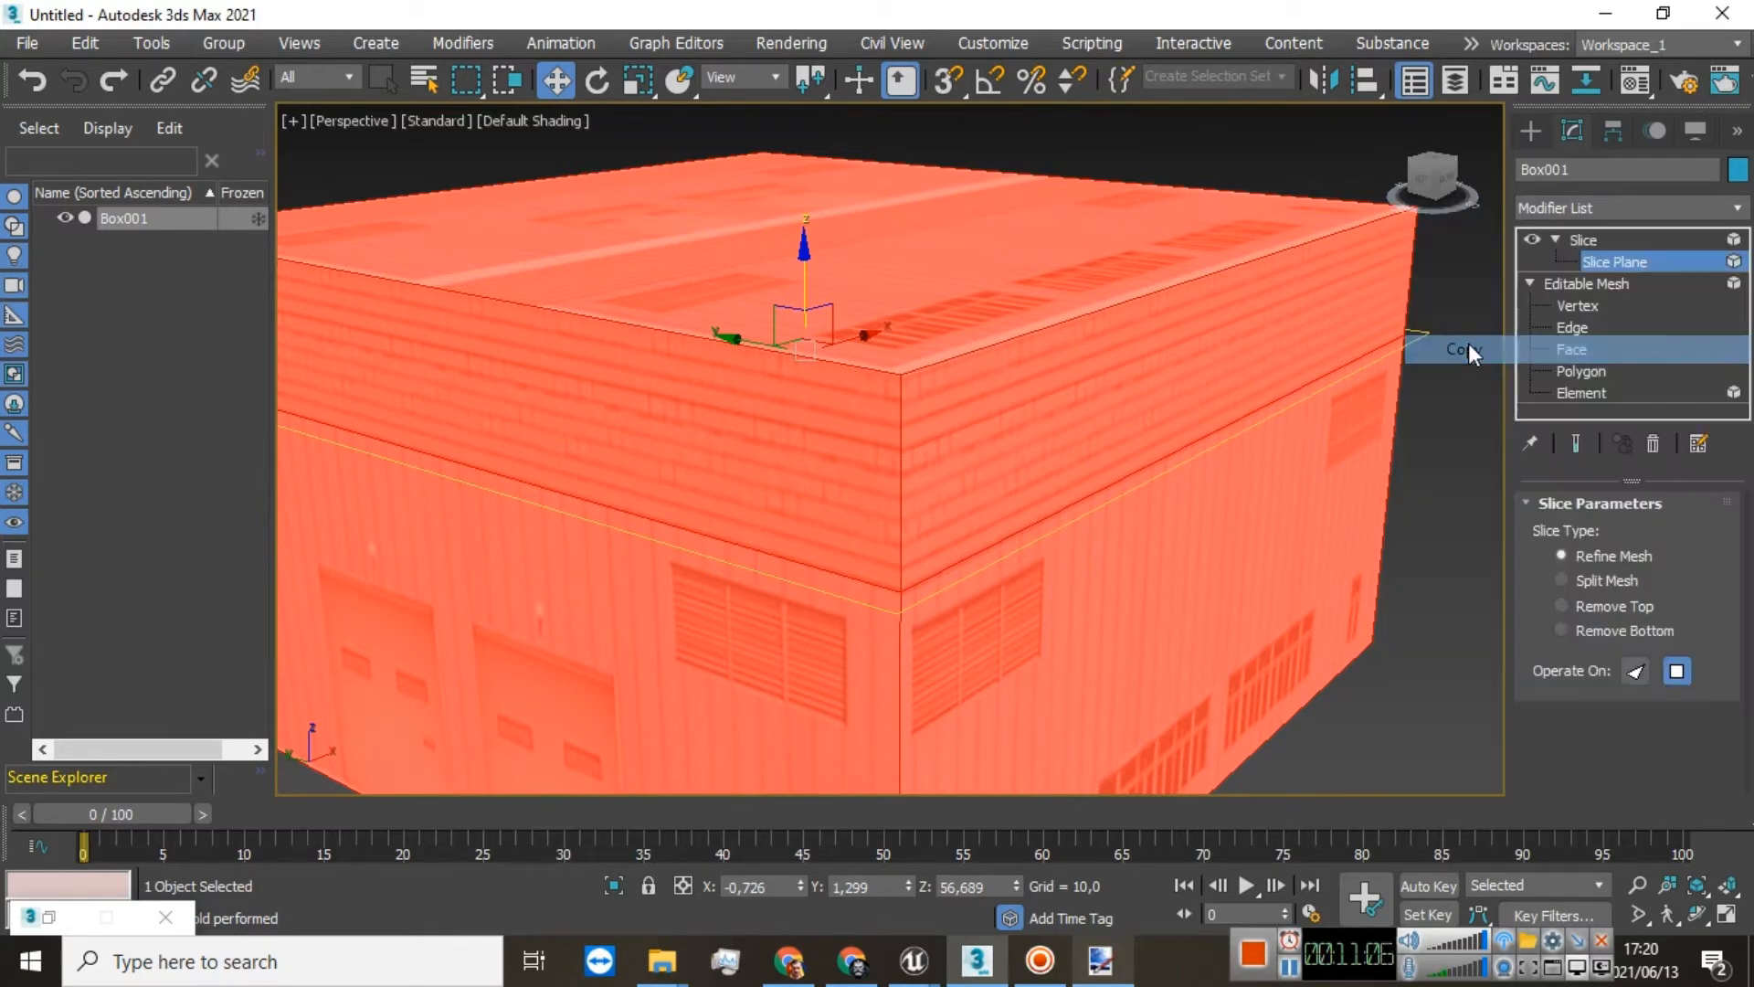
pyautogui.rightClick(1586, 239)
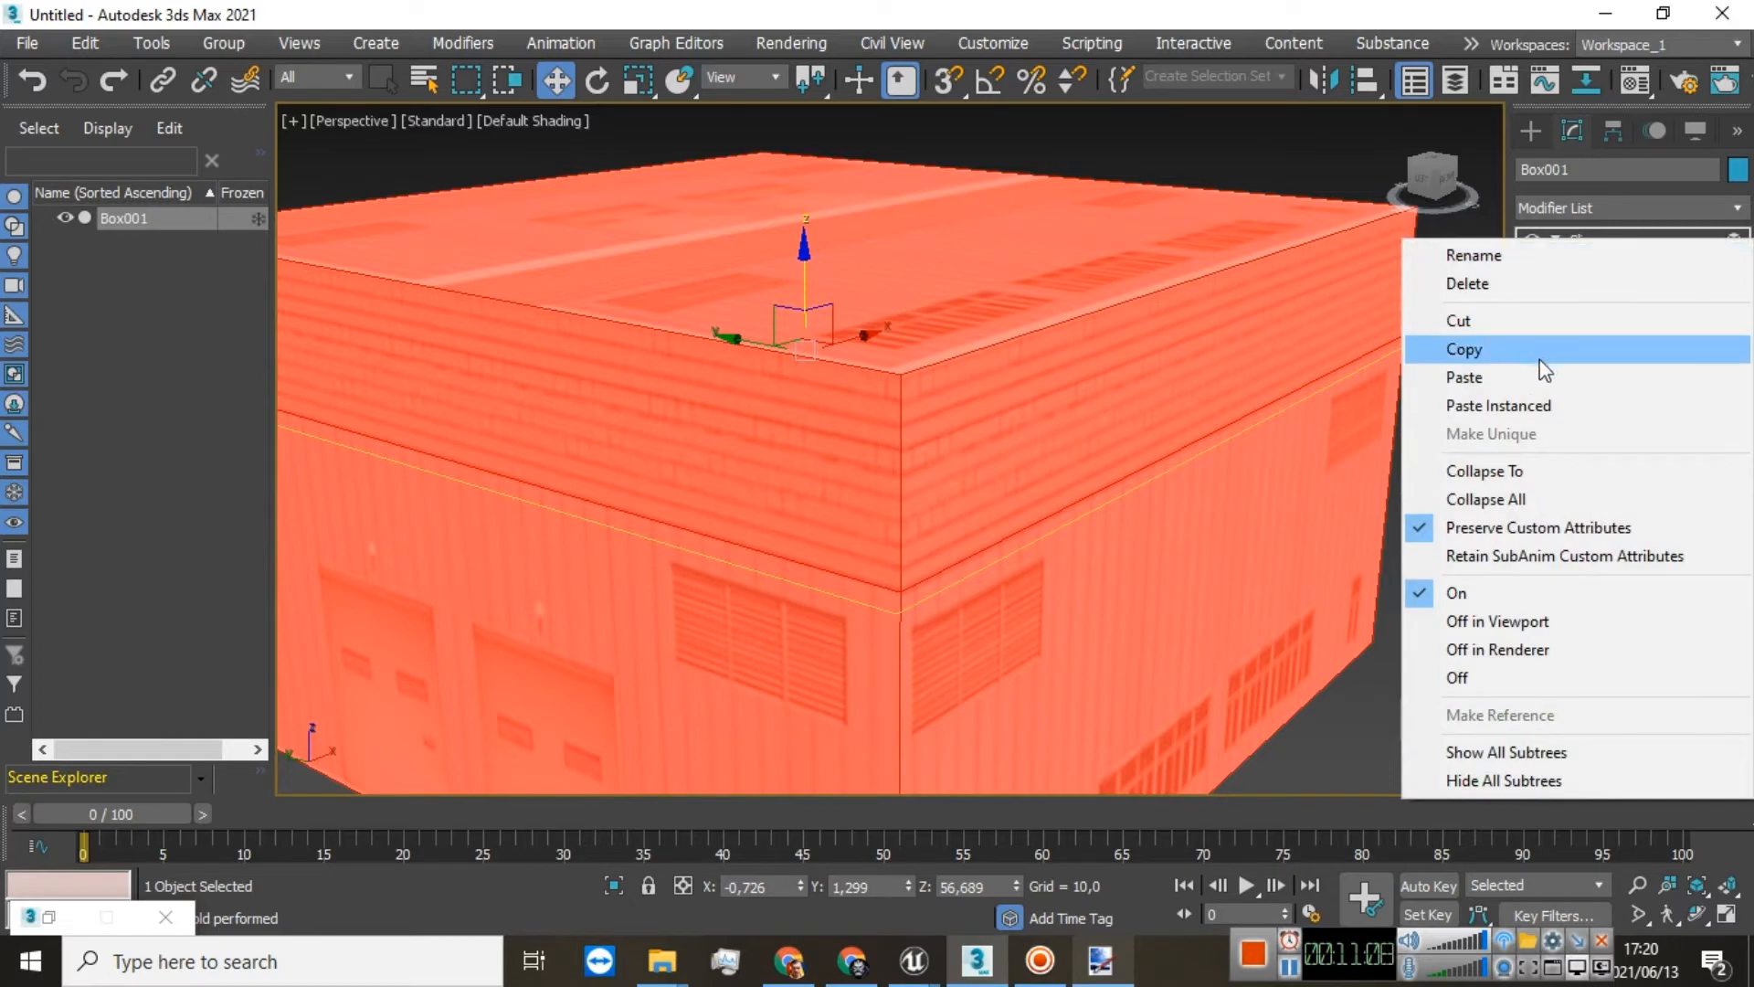
pyautogui.click(1520, 379)
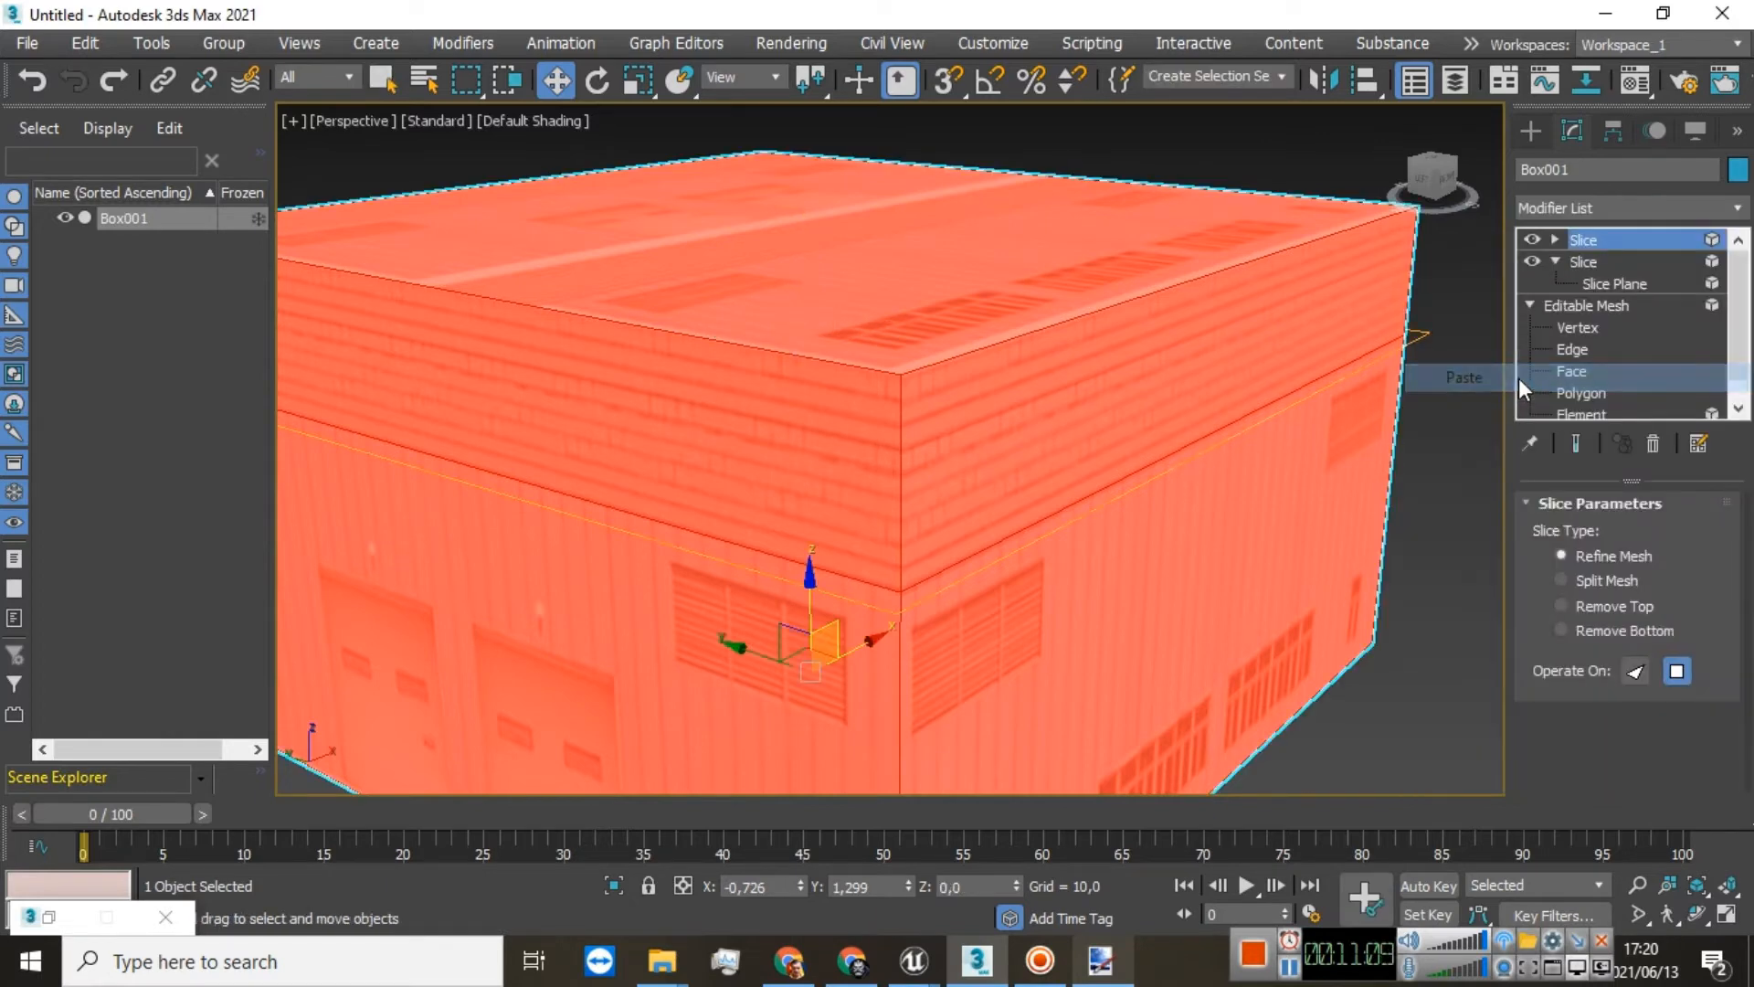
# Step: Lower the duplicated Slice's plane to about Z 51.6, level with the upper edge of the wall vents
pyautogui.click(1558, 239)
pyautogui.click(1597, 260)
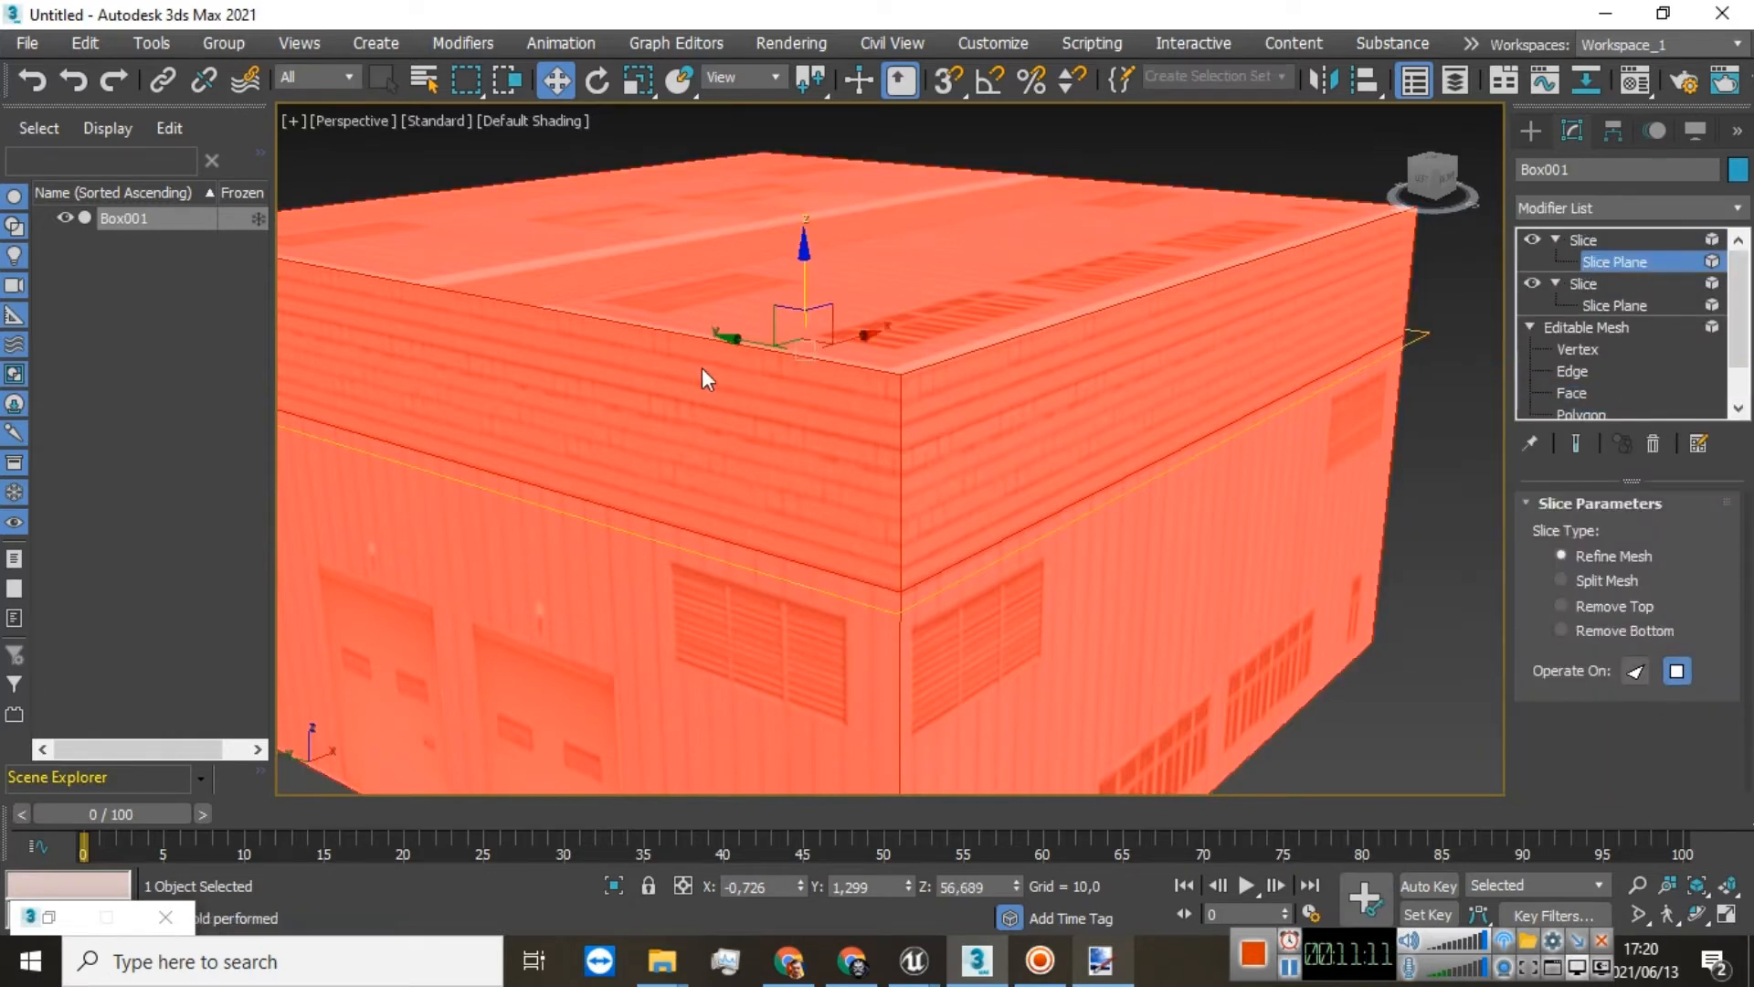
pyautogui.scroll(-2, 661, 367)
pyautogui.click(1419, 182)
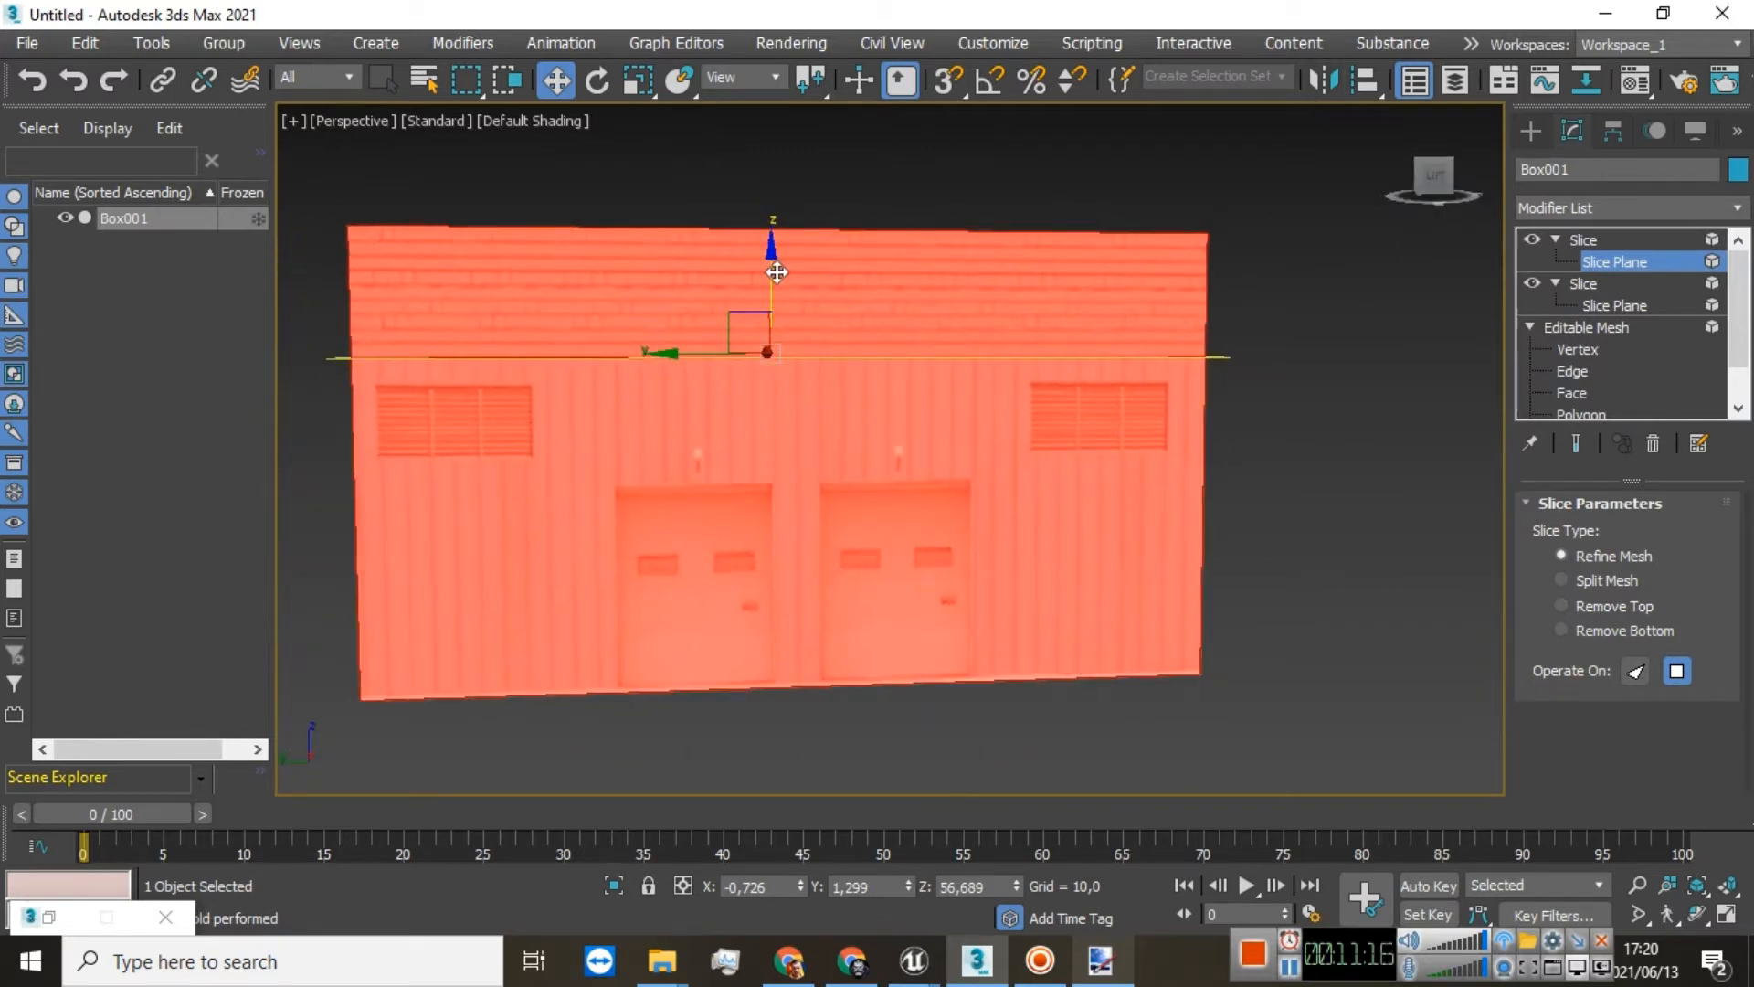
pyautogui.moveTo(775, 273); pyautogui.dragTo(774, 295)
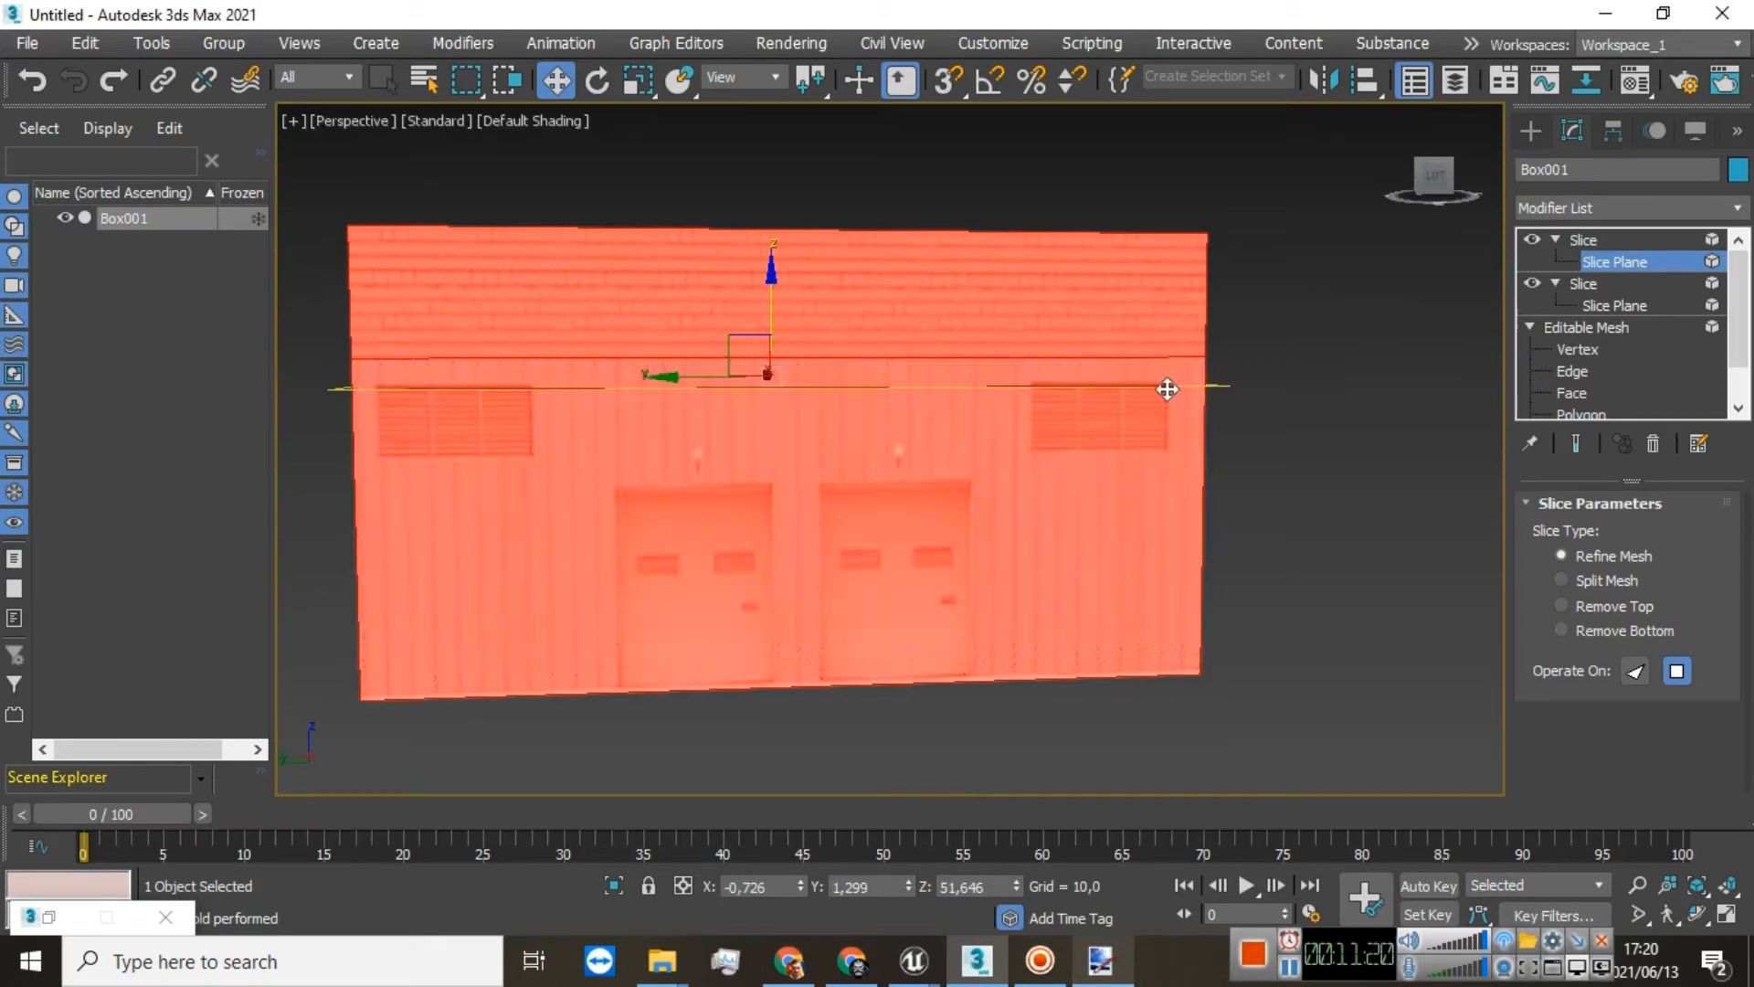
# Step: Duplicate the top Slice modifier and lower the copy's plane to about Z 40.5, level with the lower edge of the wall vents
pyautogui.rightClick(1586, 240)
pyautogui.click(1466, 348)
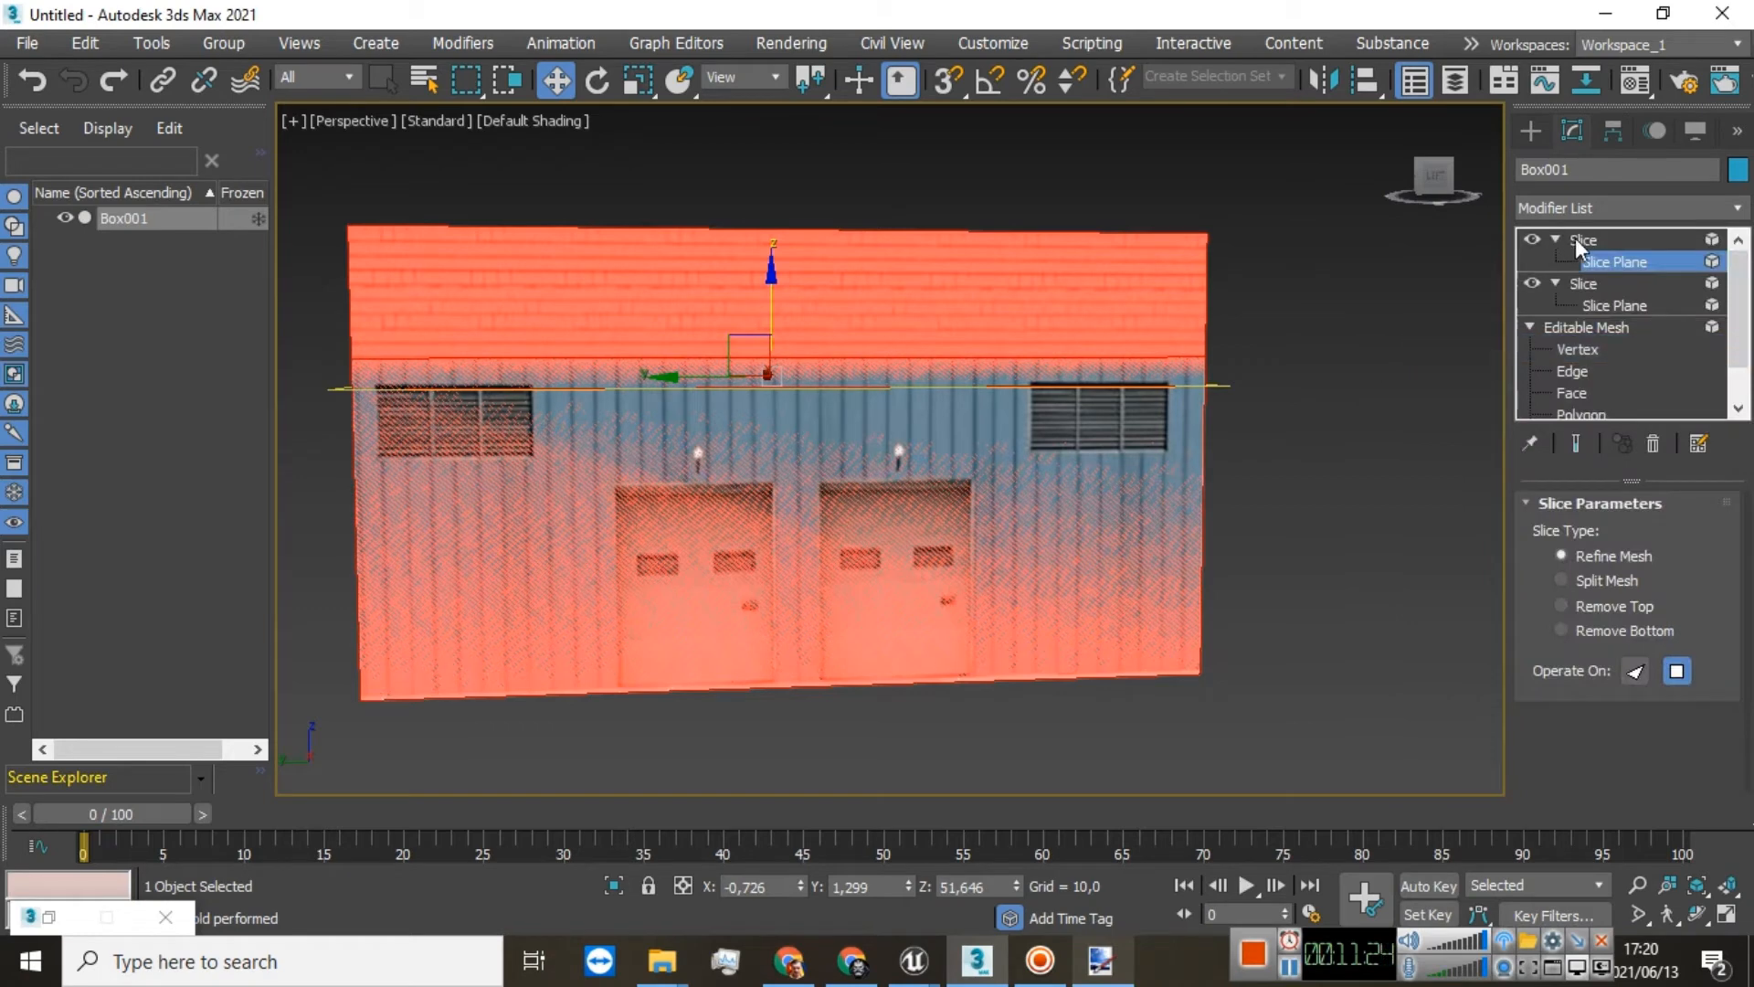
pyautogui.rightClick(1578, 238)
pyautogui.click(1464, 375)
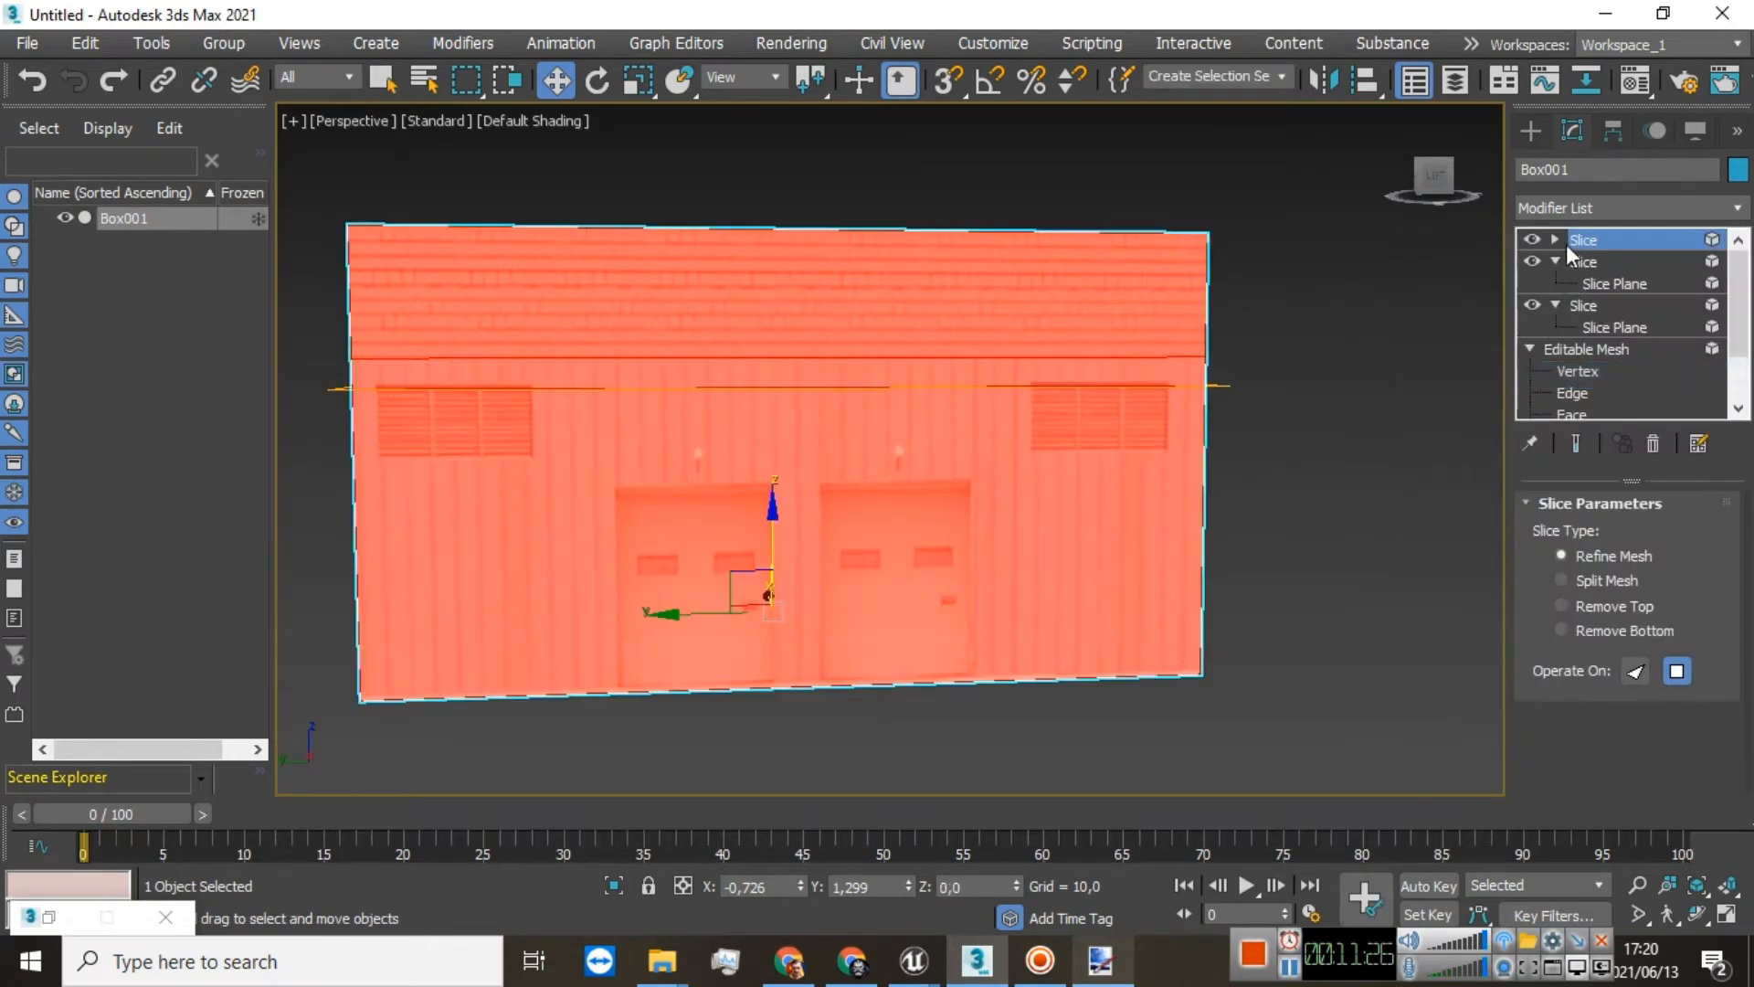
pyautogui.click(1594, 263)
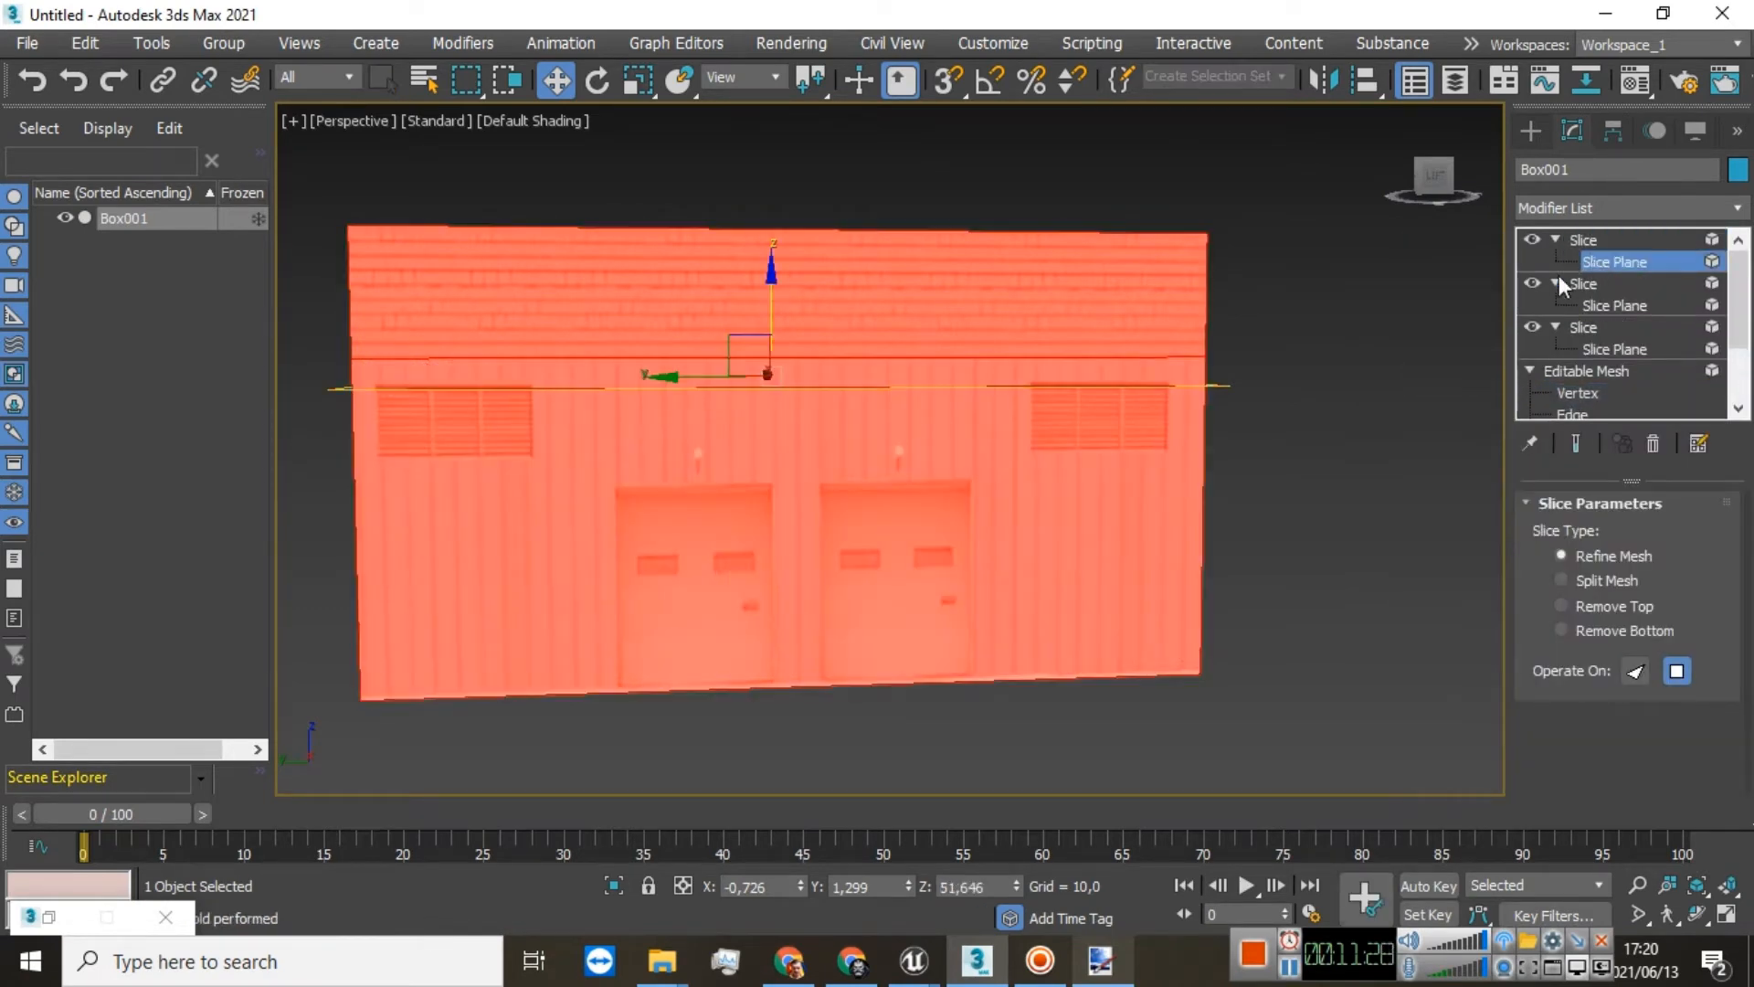
pyautogui.moveTo(772, 286); pyautogui.dragTo(761, 338)
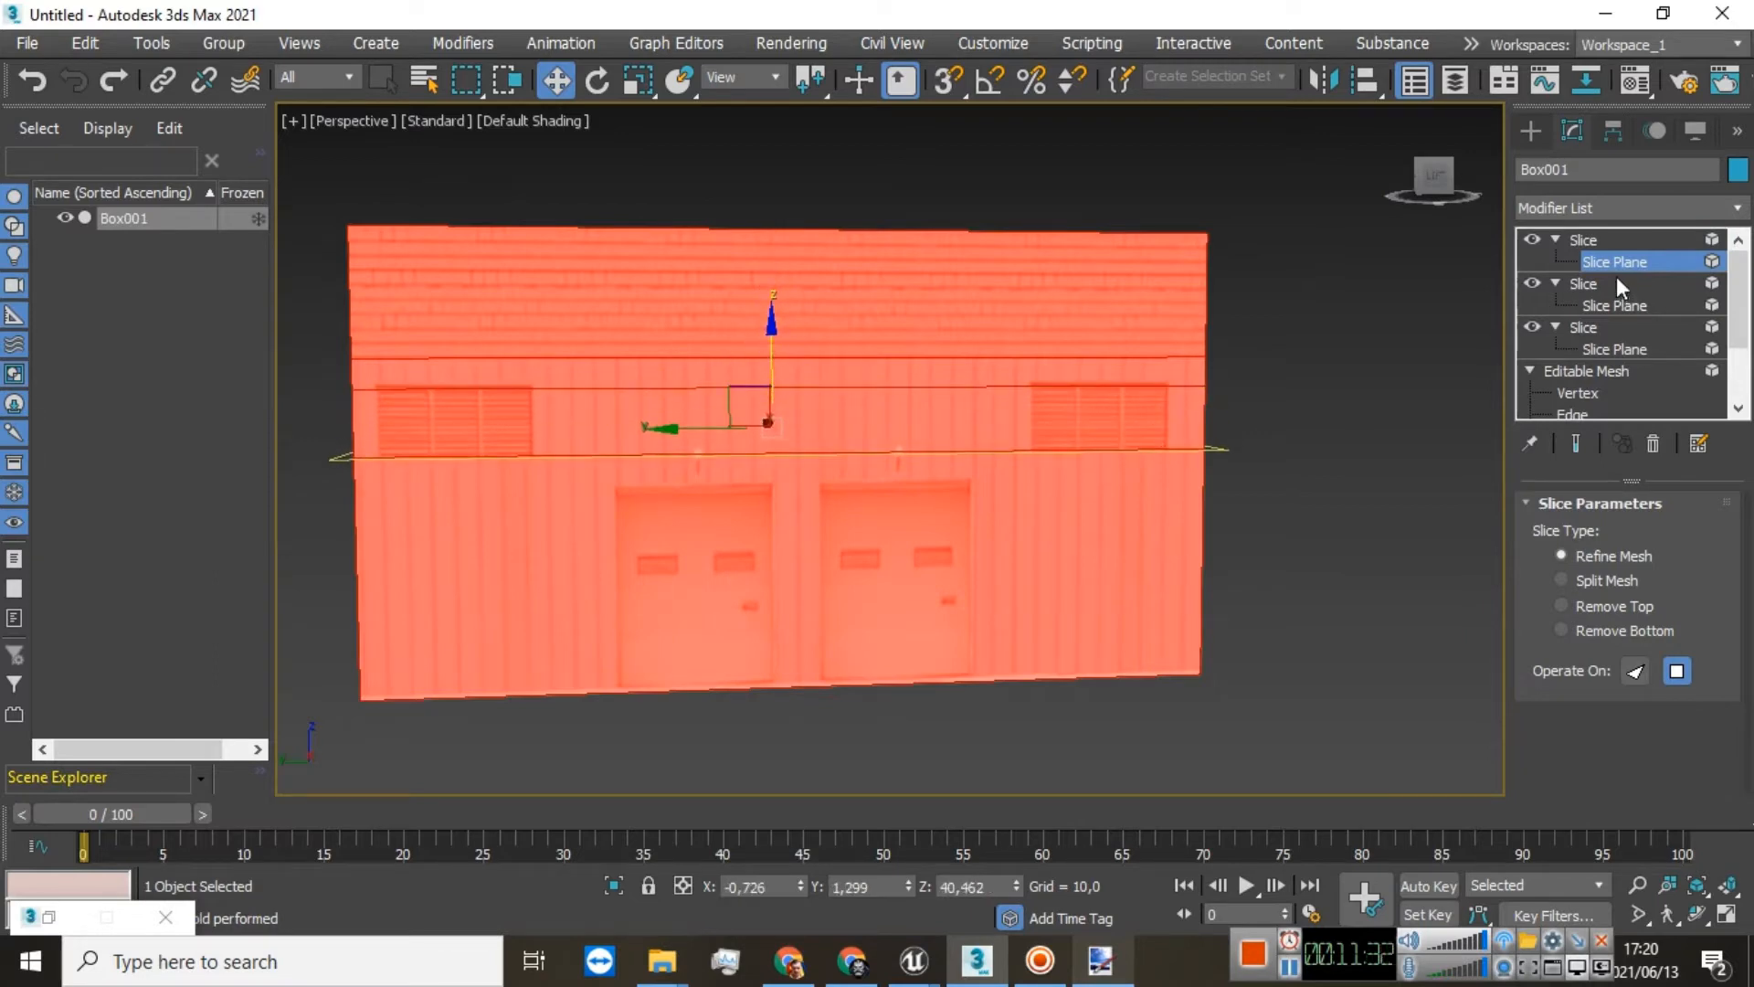
# Step: Duplicate the newest Slice and lower the copy's plane to about Z 34.1, just at the top edge of the doors
pyautogui.rightClick(1608, 247)
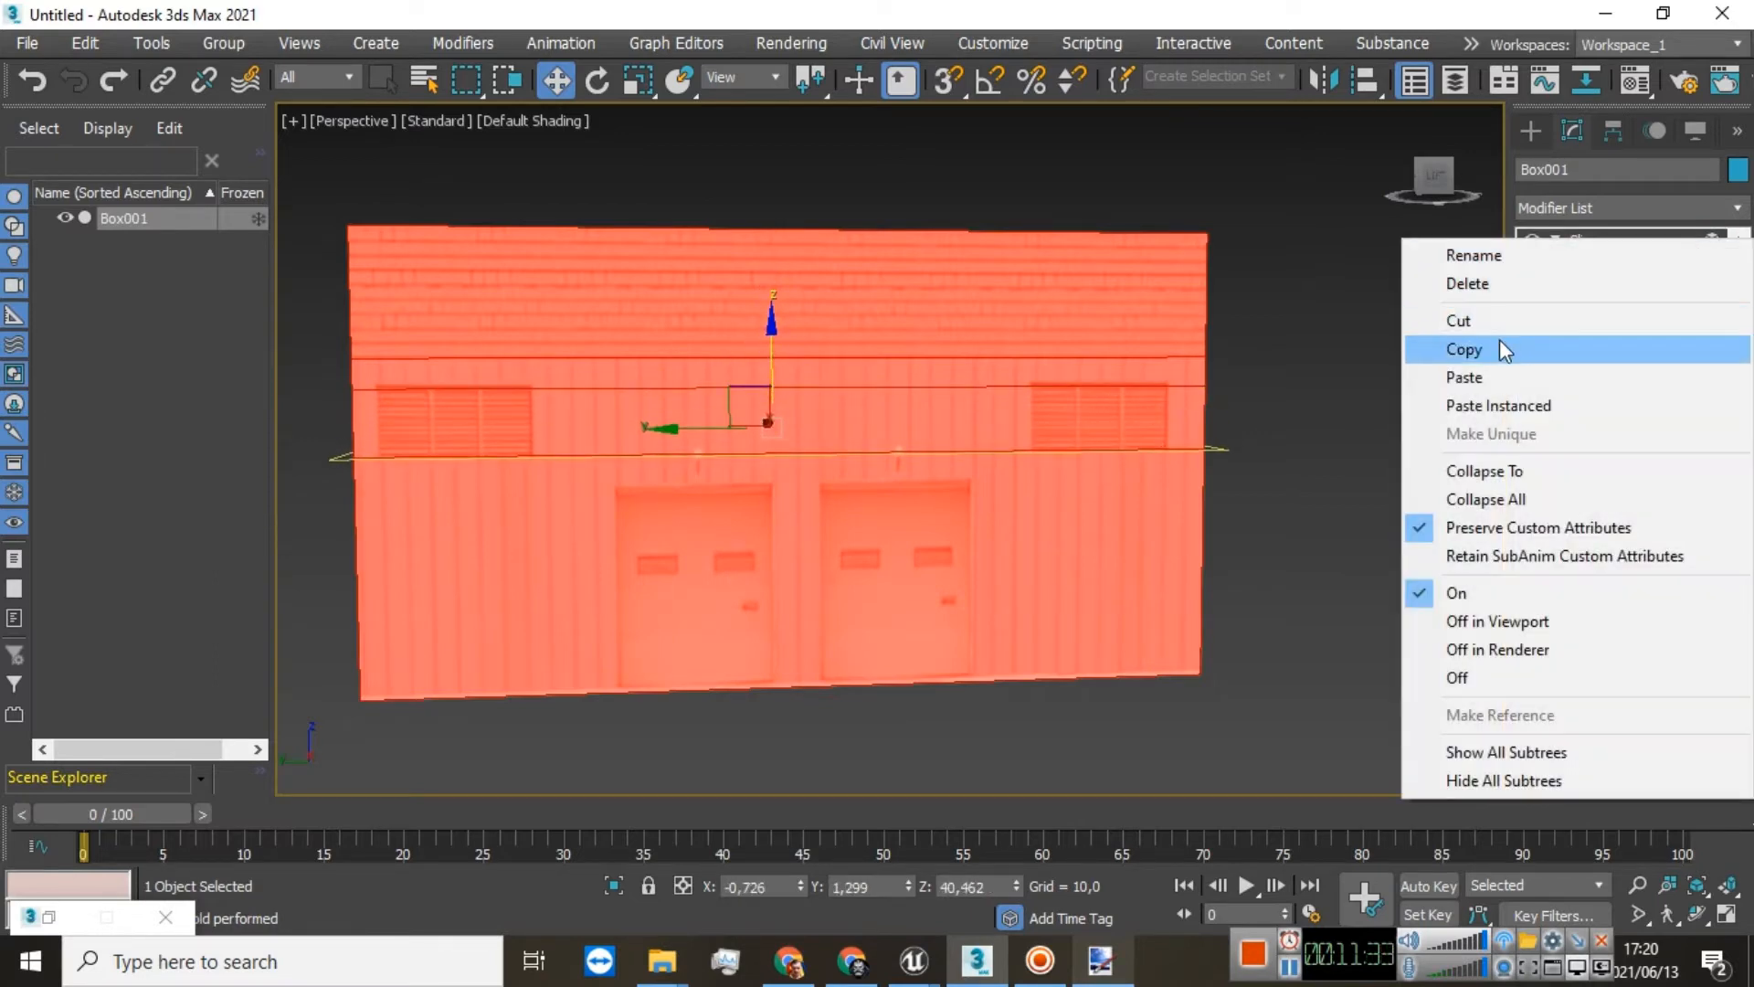
pyautogui.click(1499, 340)
pyautogui.rightClick(1575, 235)
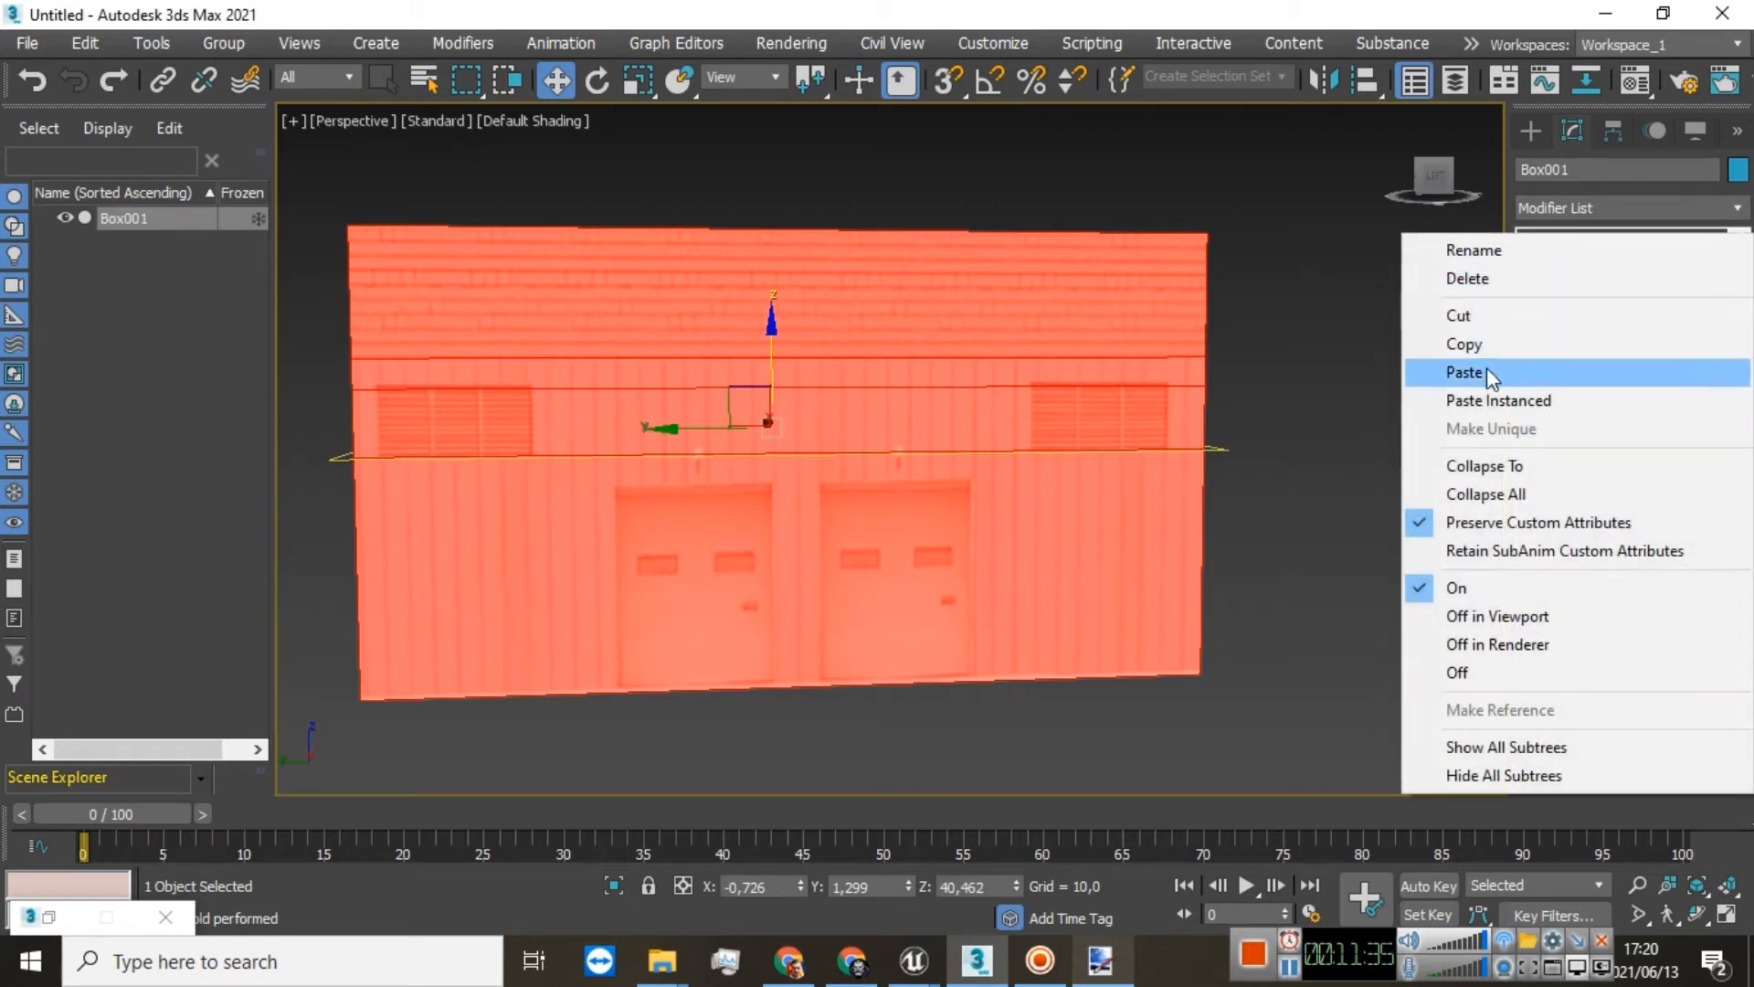
pyautogui.click(1489, 369)
pyautogui.click(1555, 240)
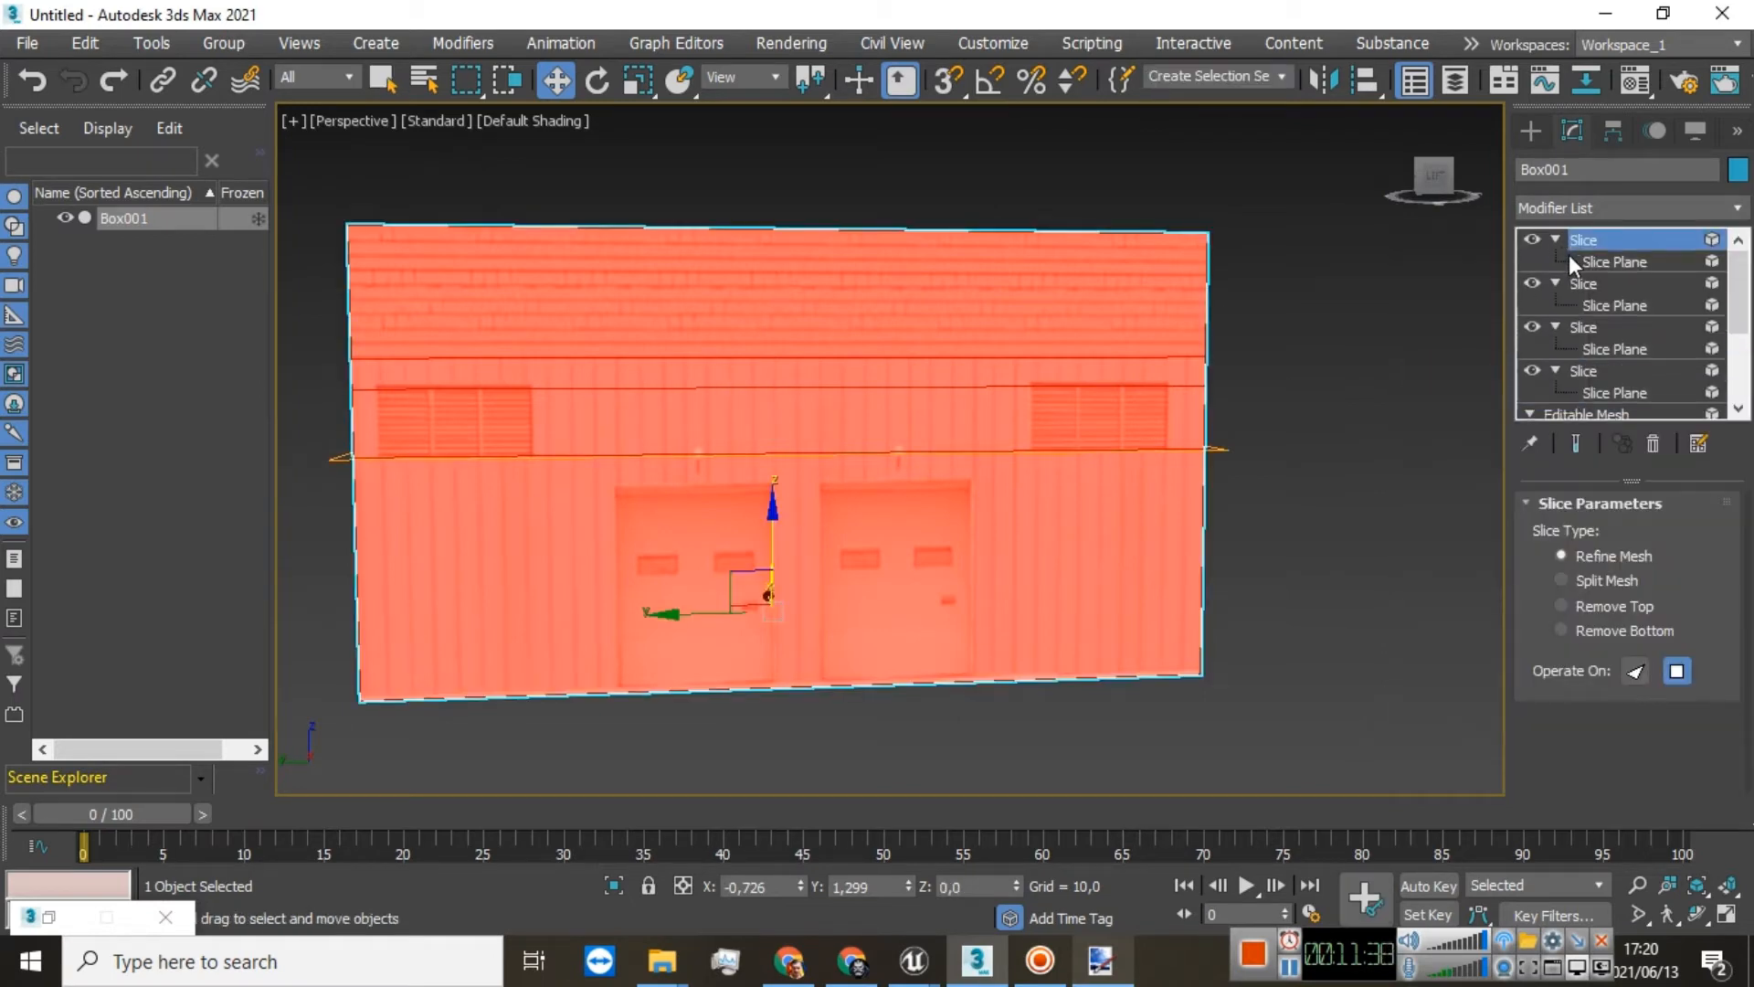
pyautogui.click(1603, 263)
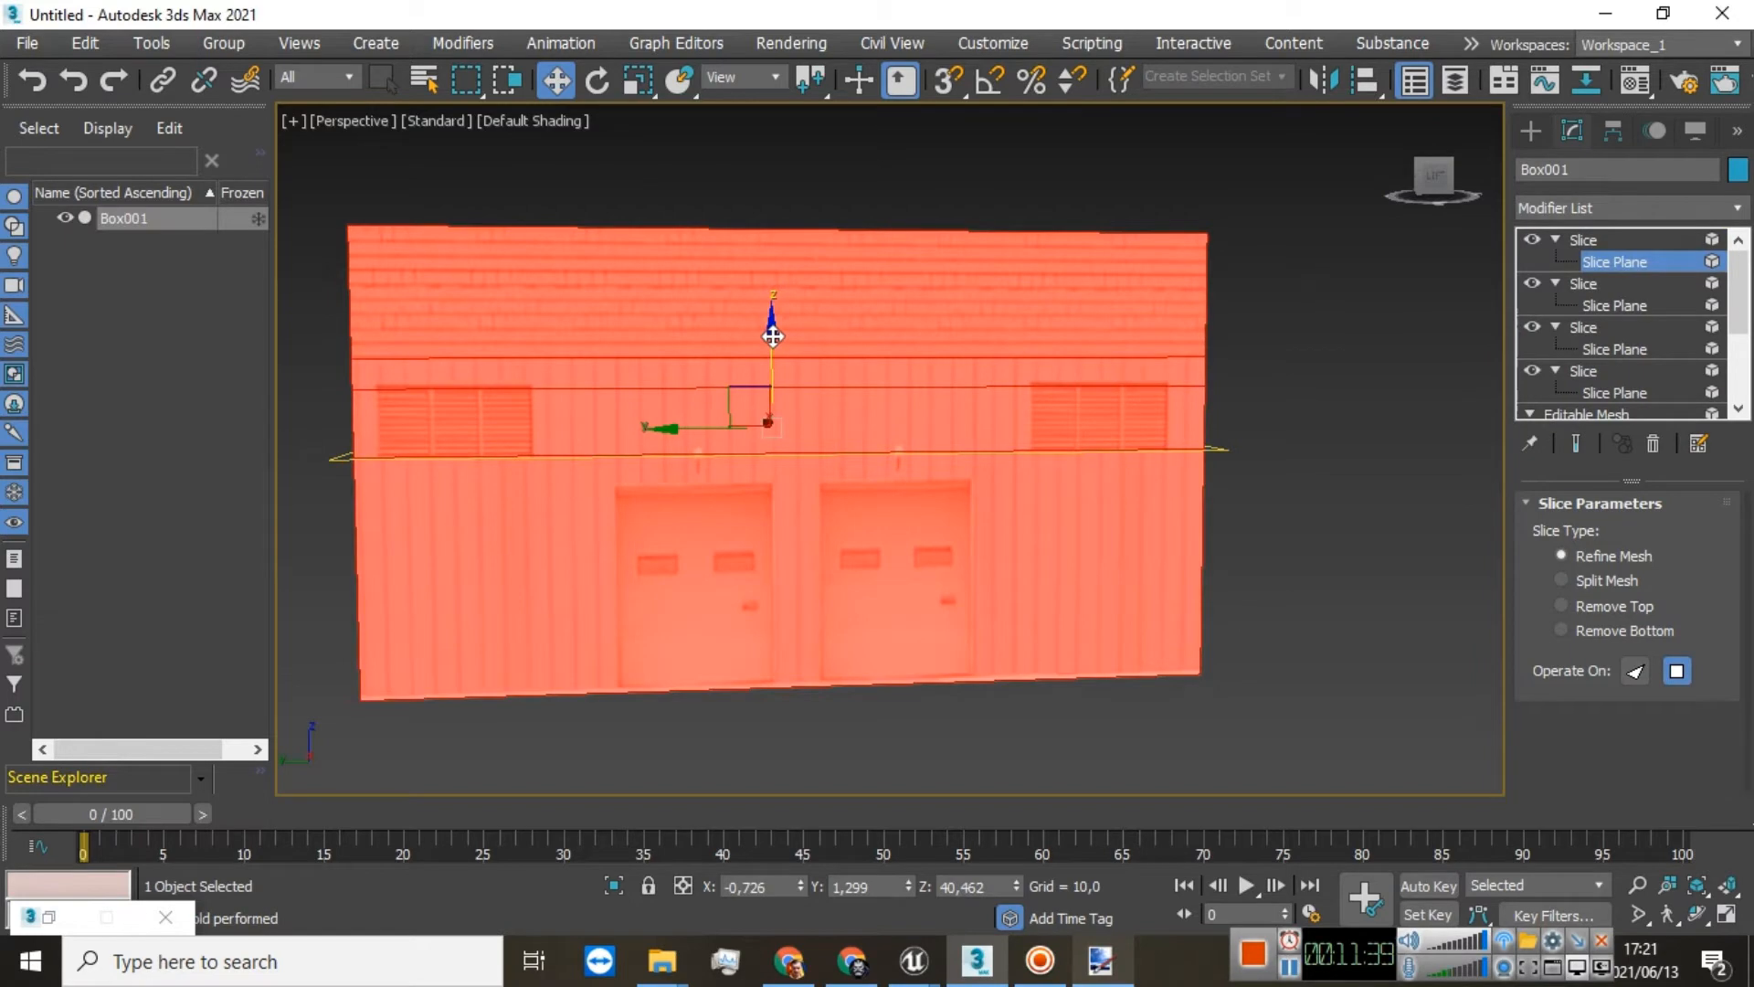
pyautogui.moveTo(773, 338); pyautogui.dragTo(772, 362)
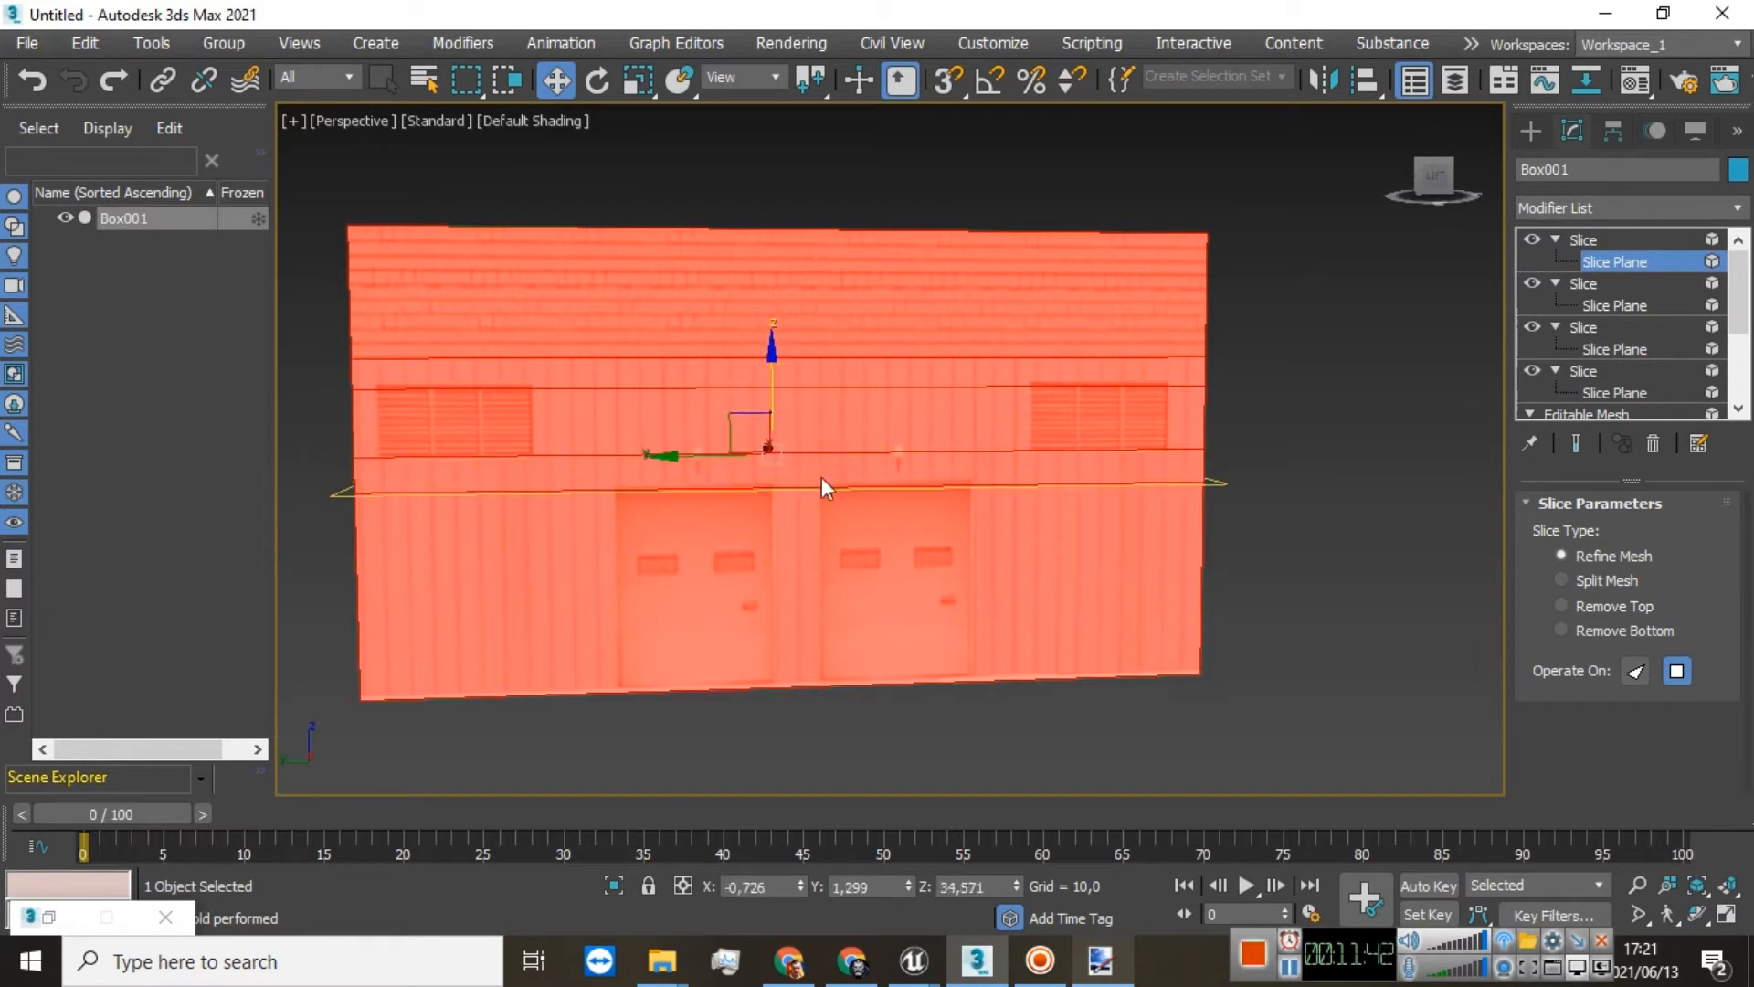
pyautogui.scroll(5, 825, 535)
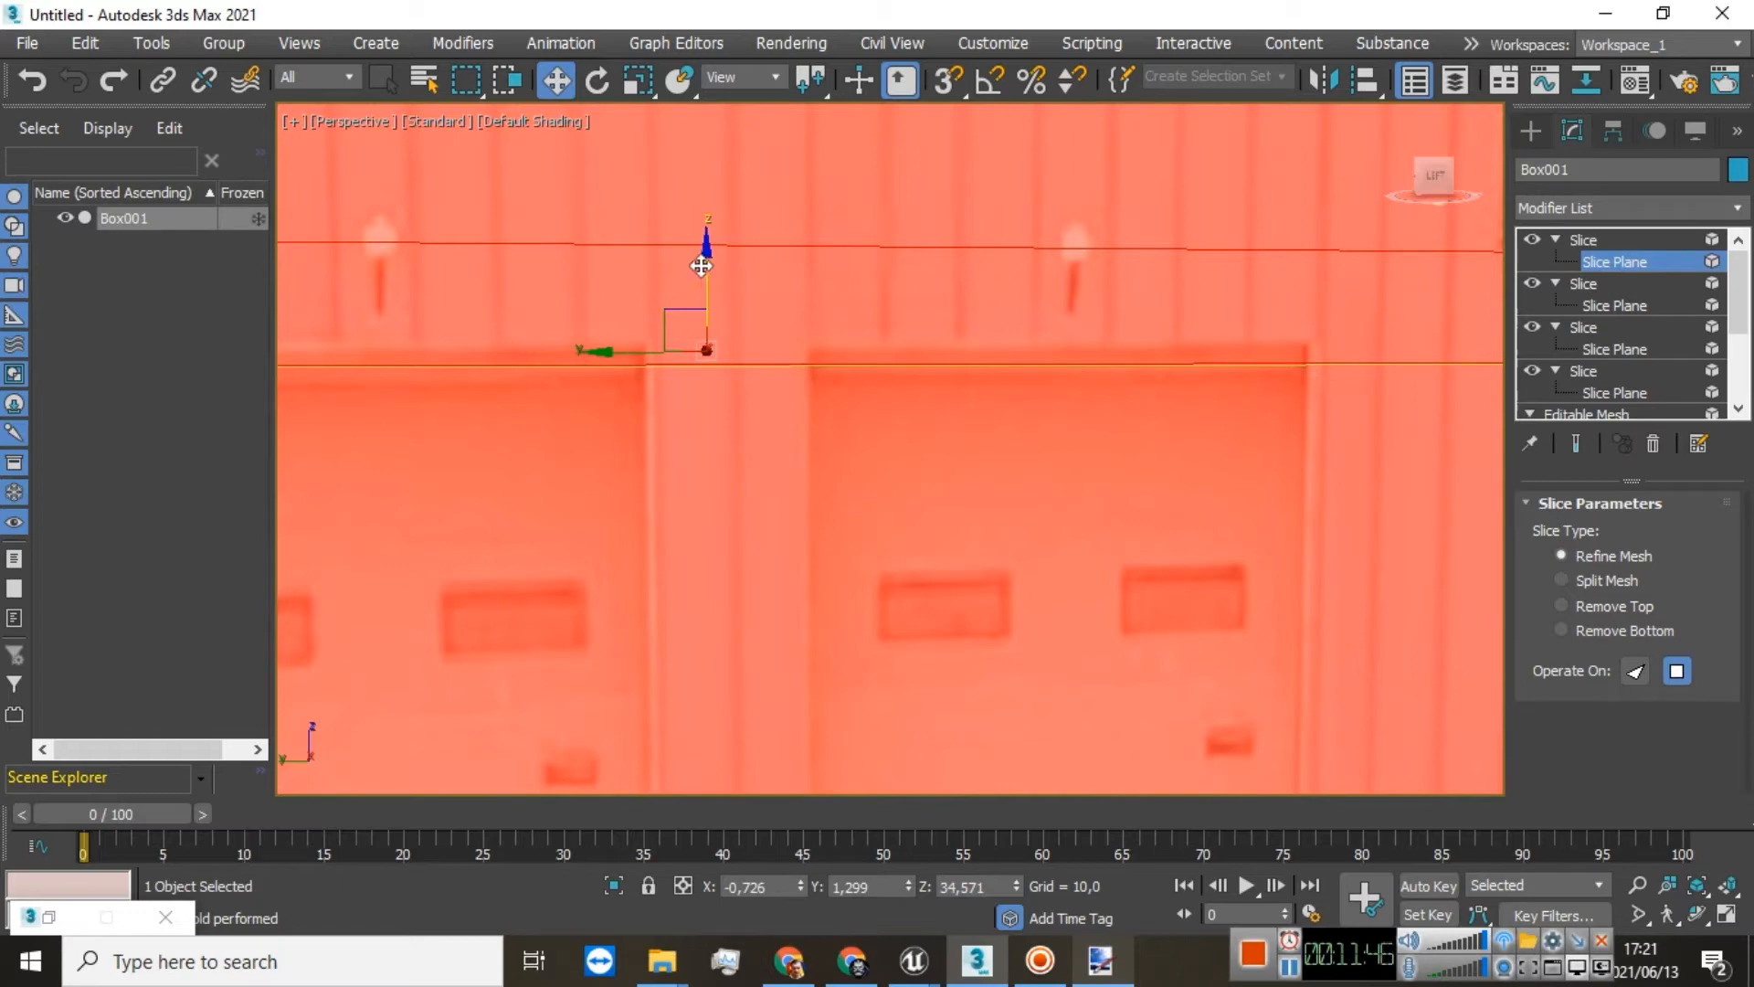
pyautogui.moveTo(702, 265); pyautogui.dragTo(702, 272)
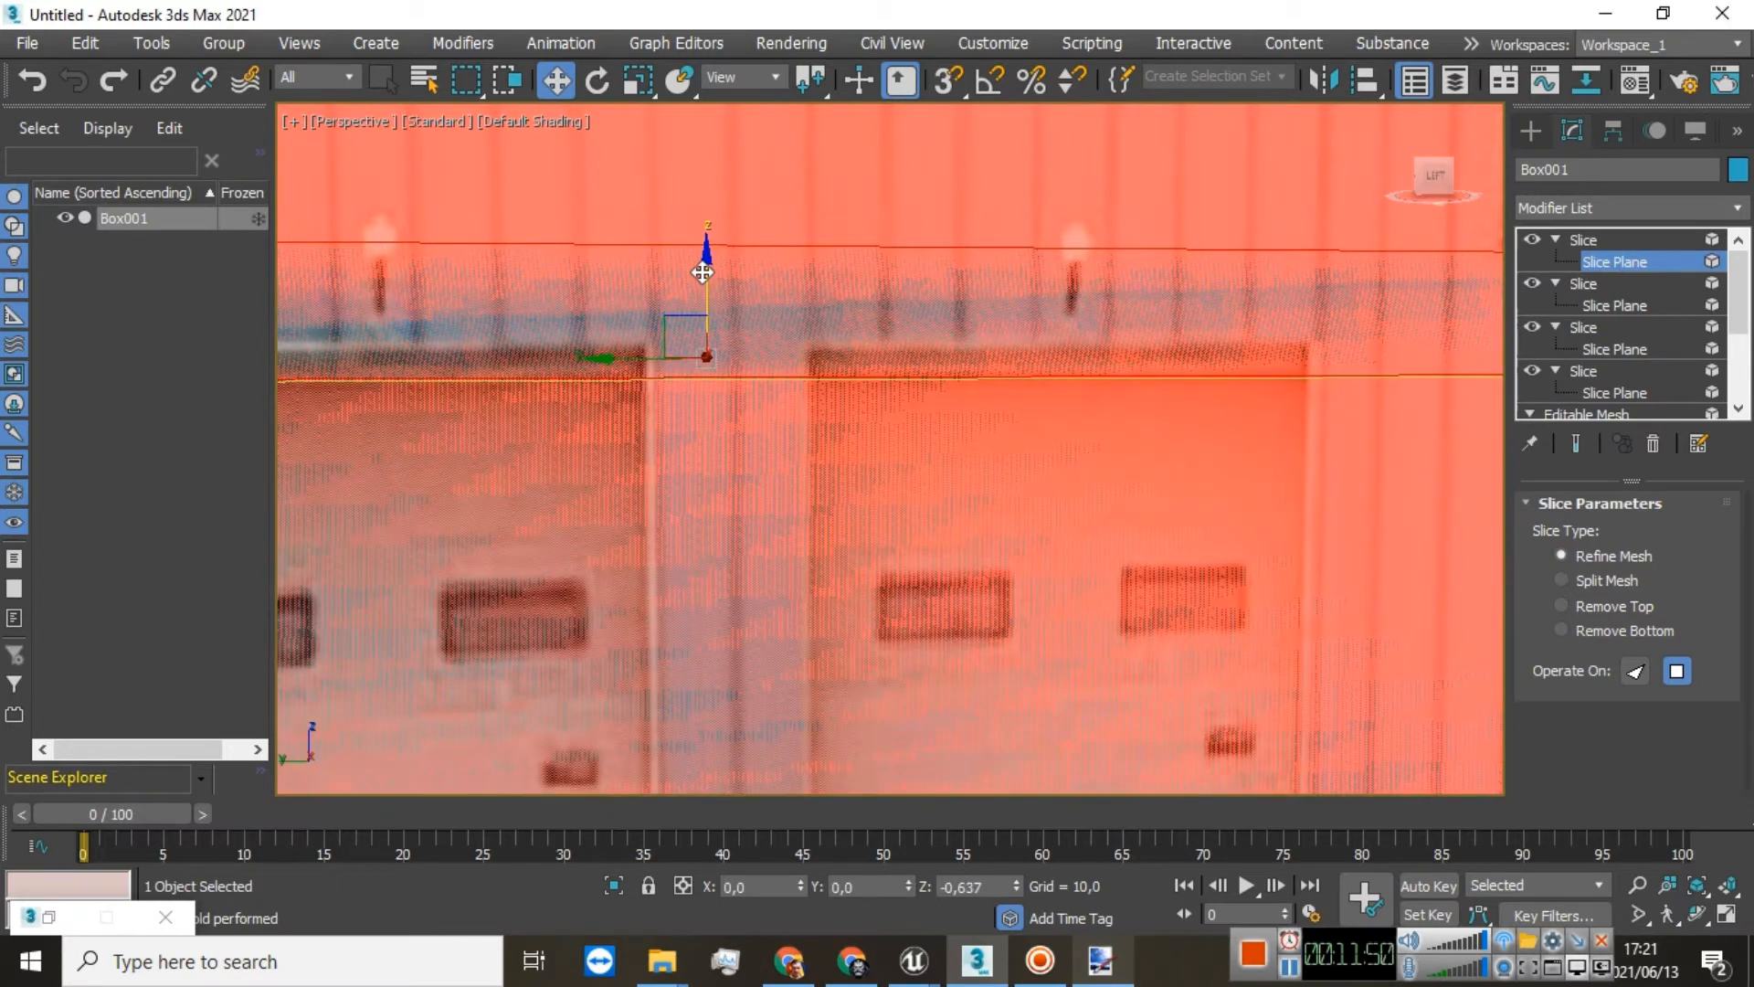
pyautogui.scroll(-2, 940, 370)
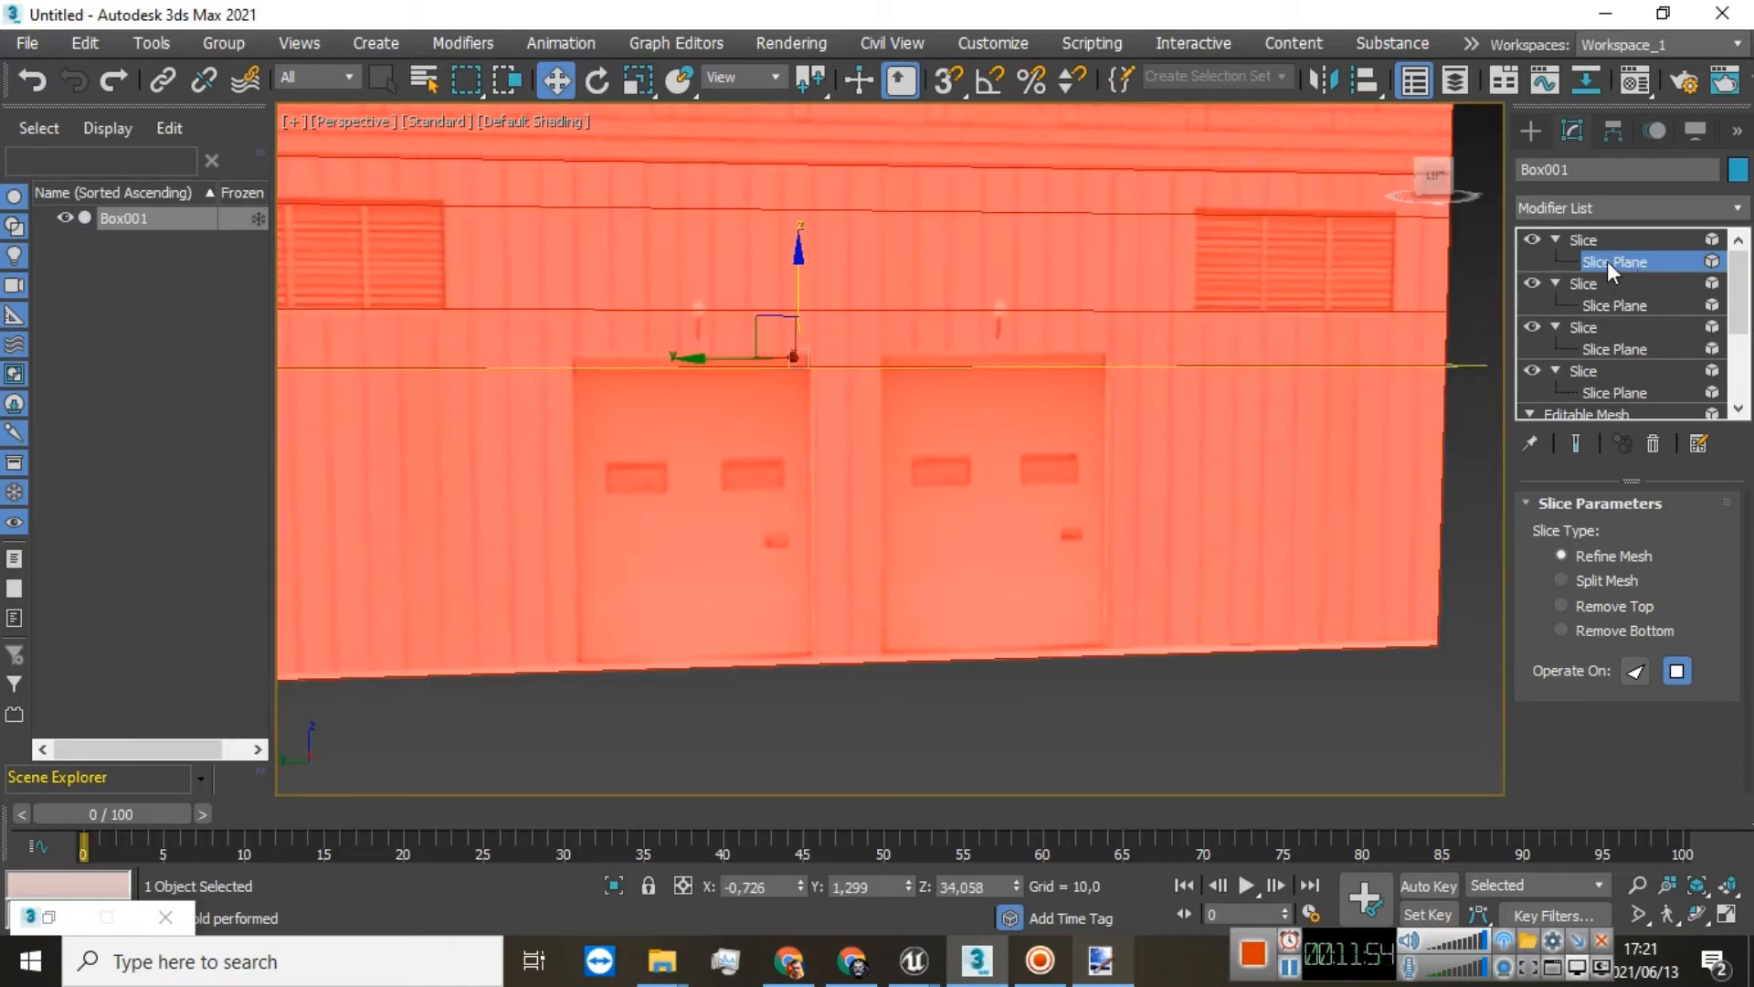
# Step: Duplicate the Slice again and lower the copy's plane to about Z 17.3, along the upper edge of the back wall's windows
pyautogui.moveTo(1434, 183)
pyautogui.mouseDown()
pyautogui.moveTo(1411, 181)
pyautogui.moveTo(1432, 175)
pyautogui.mouseUp()
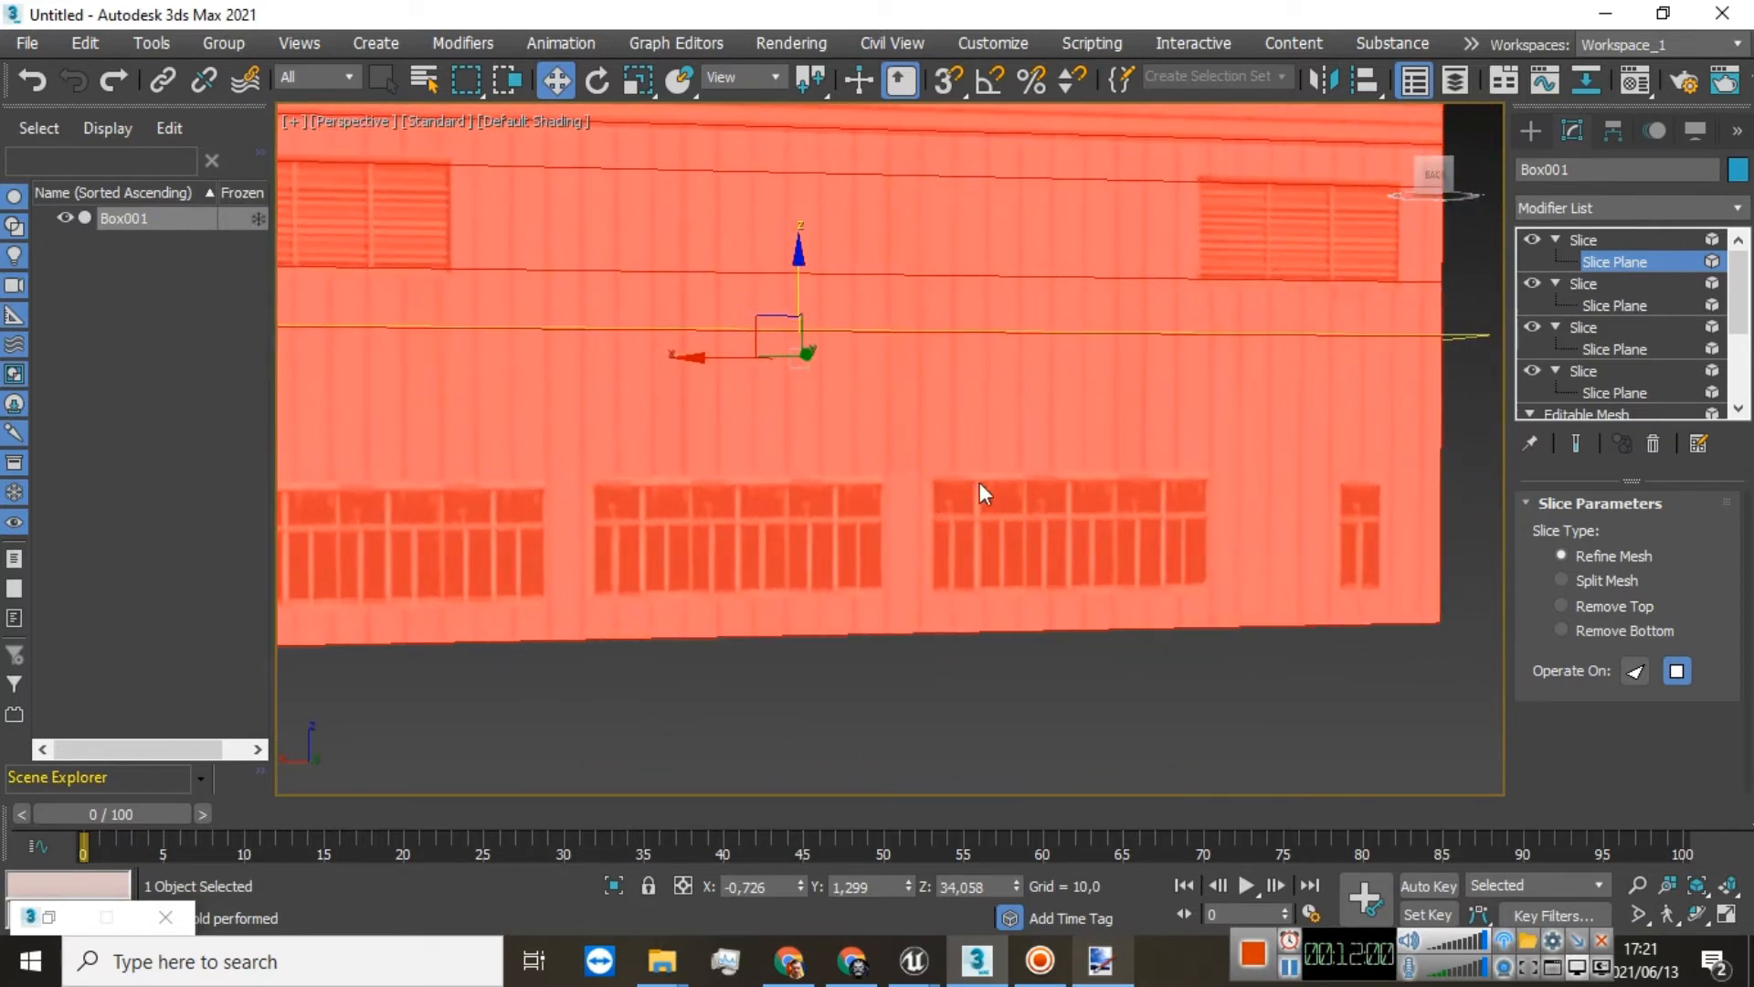
pyautogui.rightClick(1593, 244)
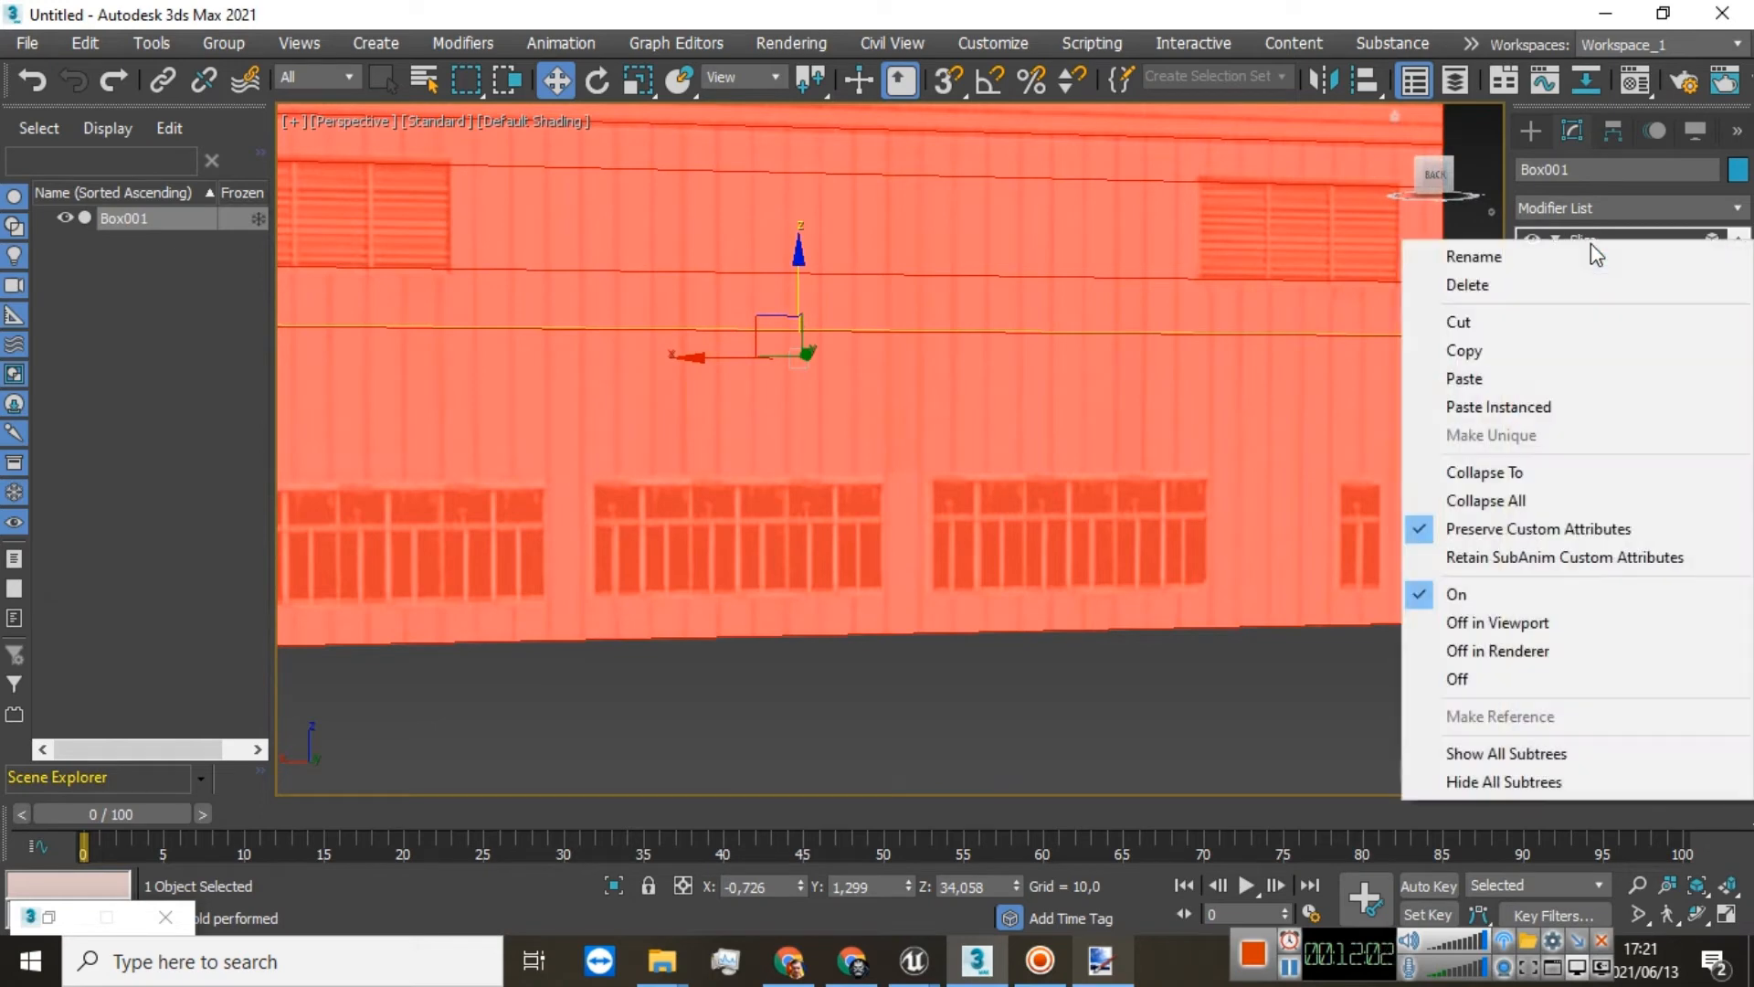
pyautogui.click(1507, 348)
pyautogui.rightClick(1577, 247)
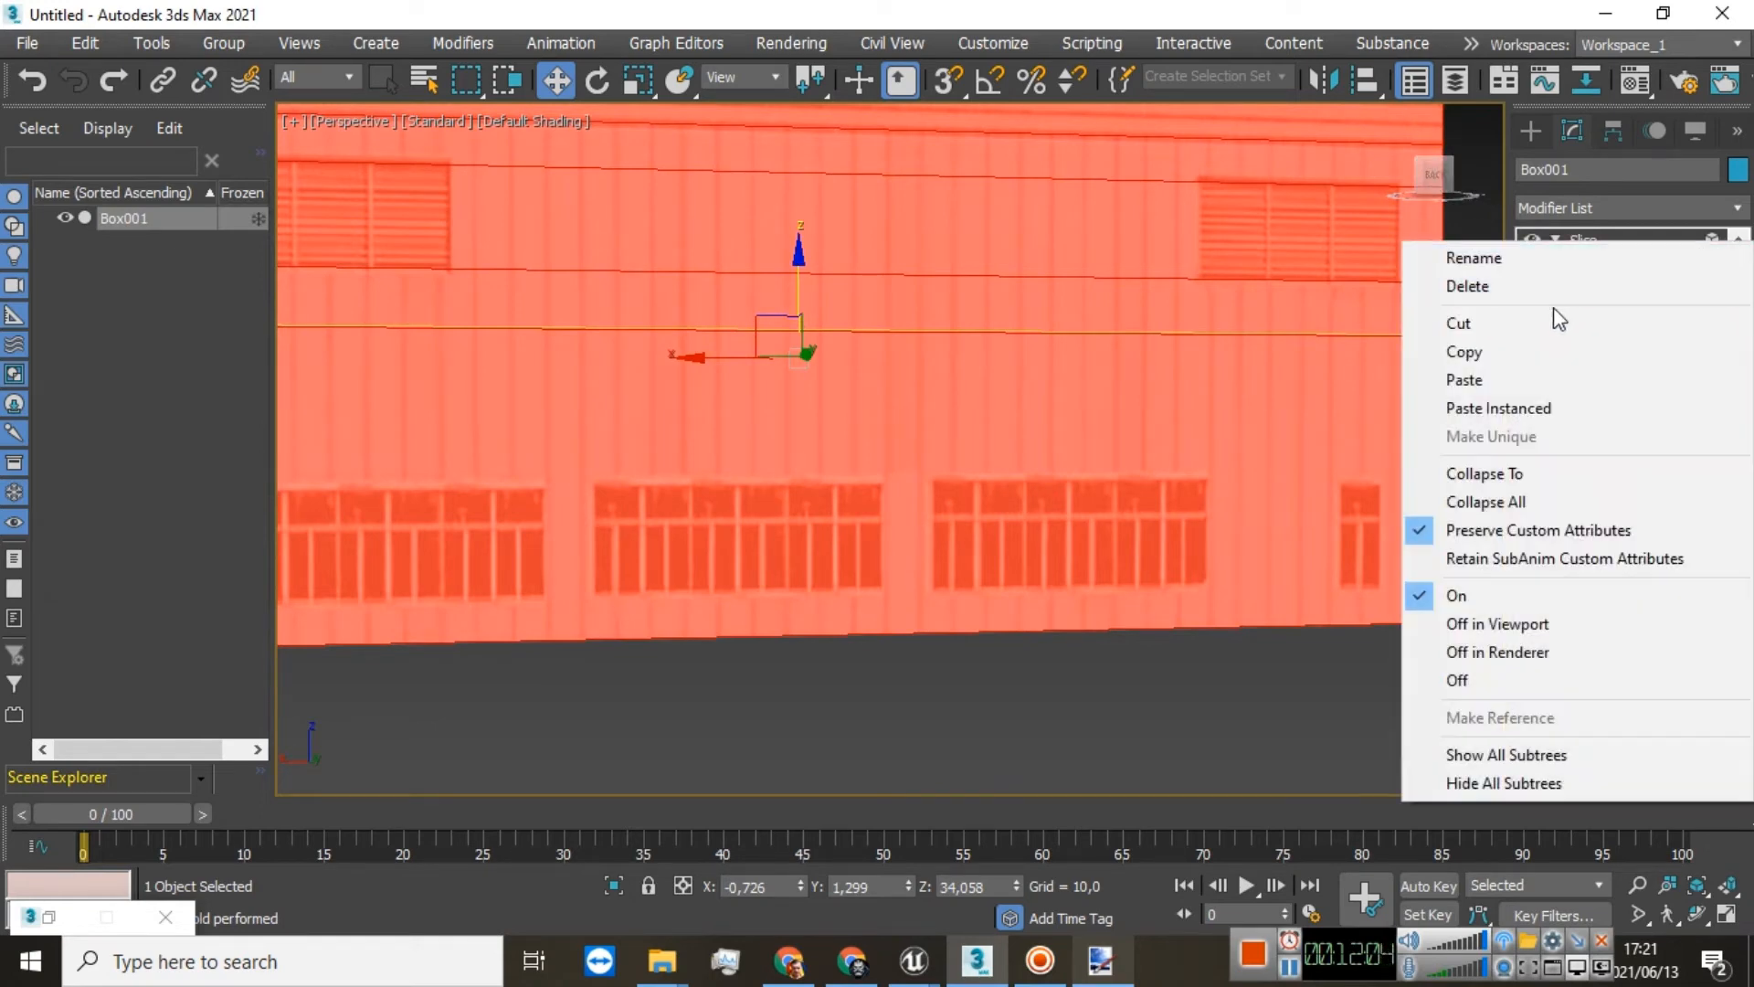
pyautogui.click(1473, 376)
pyautogui.click(1556, 239)
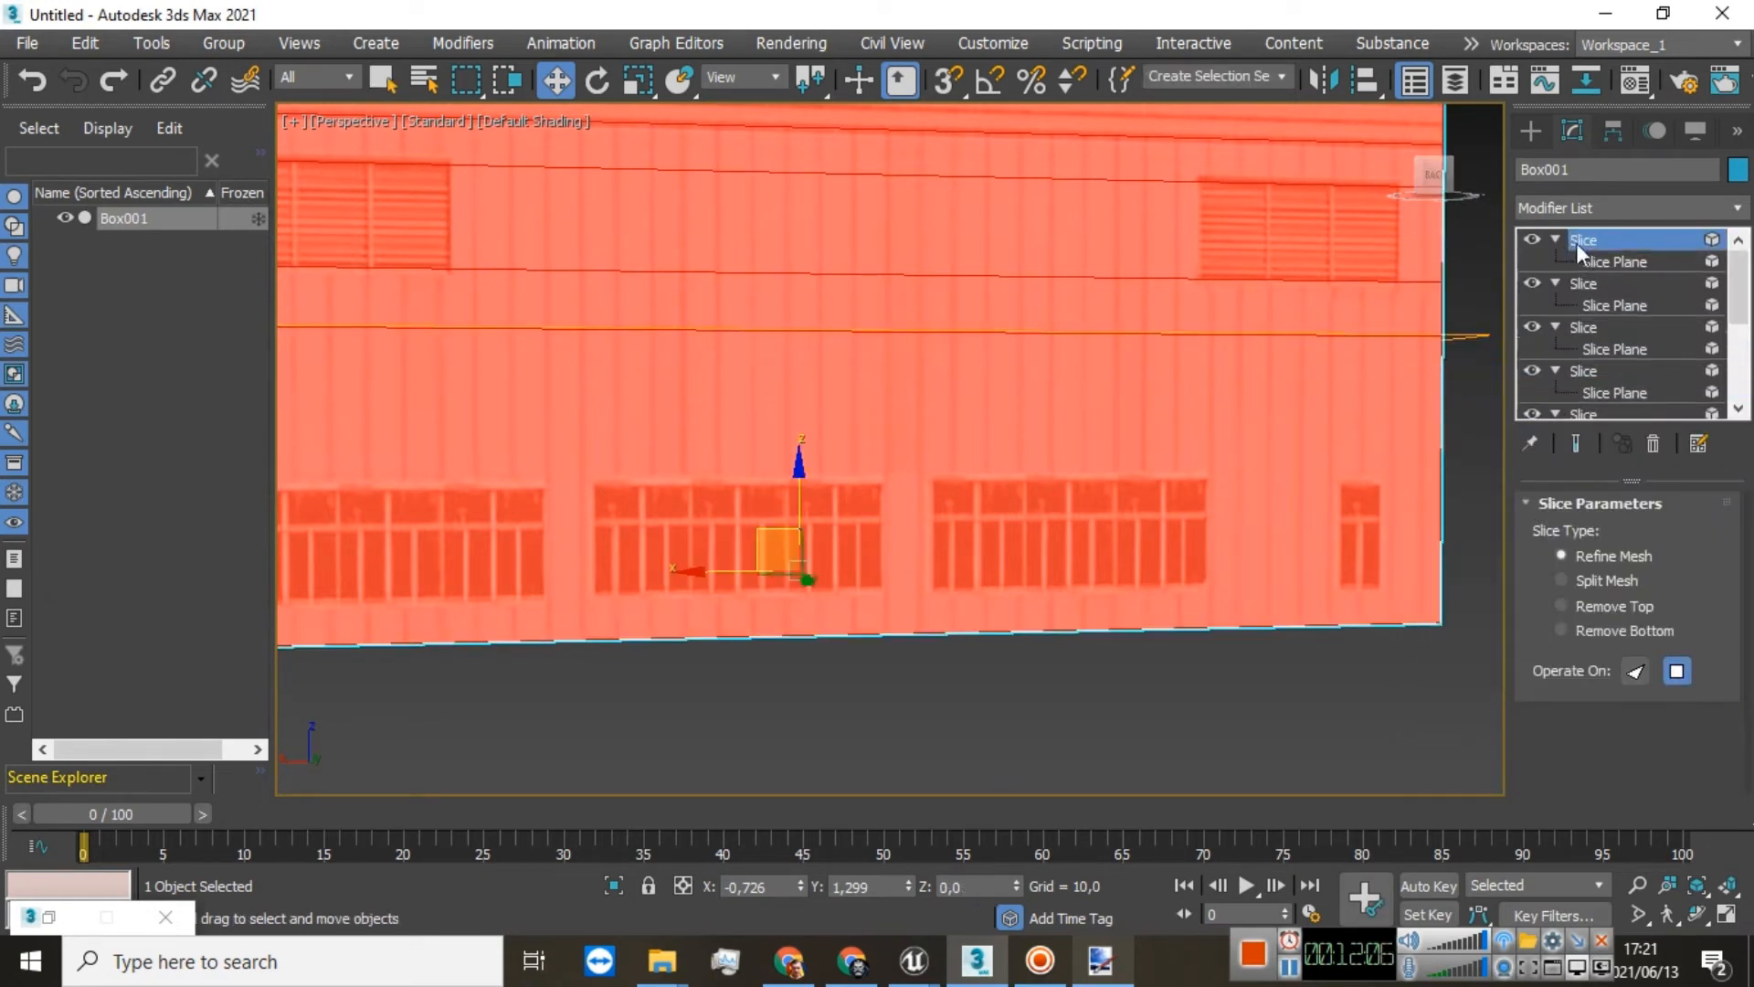
pyautogui.click(1598, 261)
pyautogui.moveTo(806, 260); pyautogui.dragTo(797, 359)
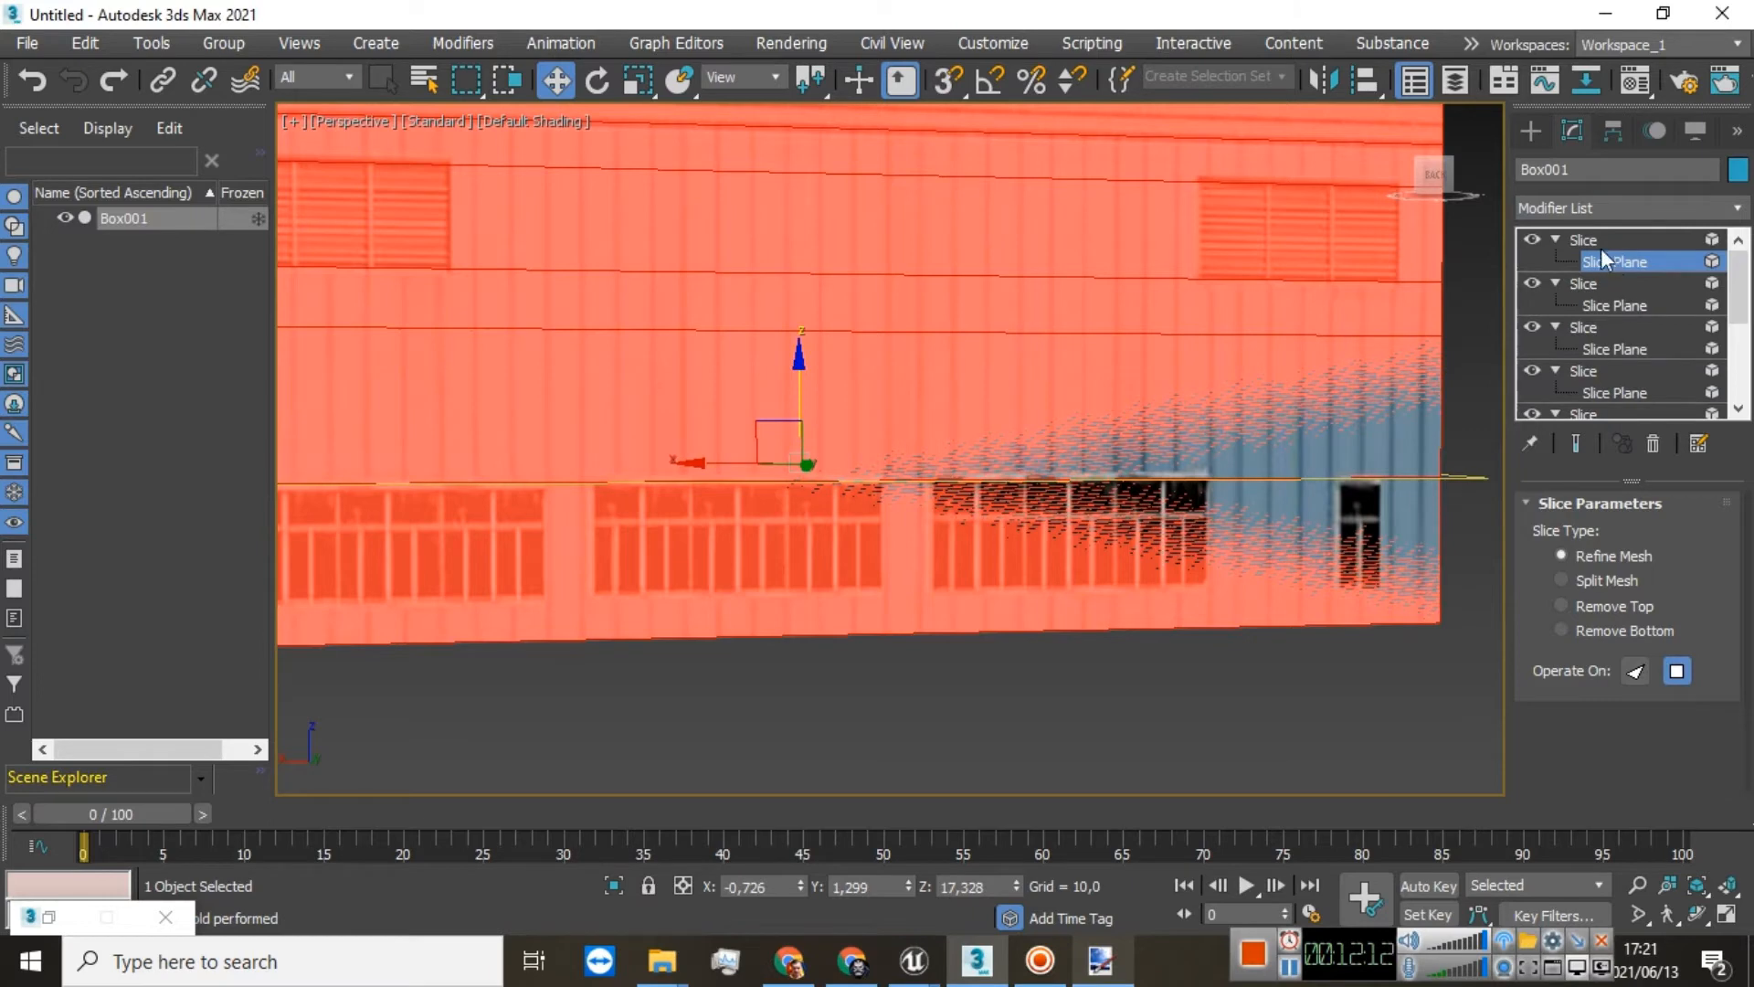
# Step: Duplicate the top Slice and lower the copy's plane to about Z 4.3, along the lower edge of the back wall's windows
pyautogui.rightClick(1601, 249)
pyautogui.click(1467, 353)
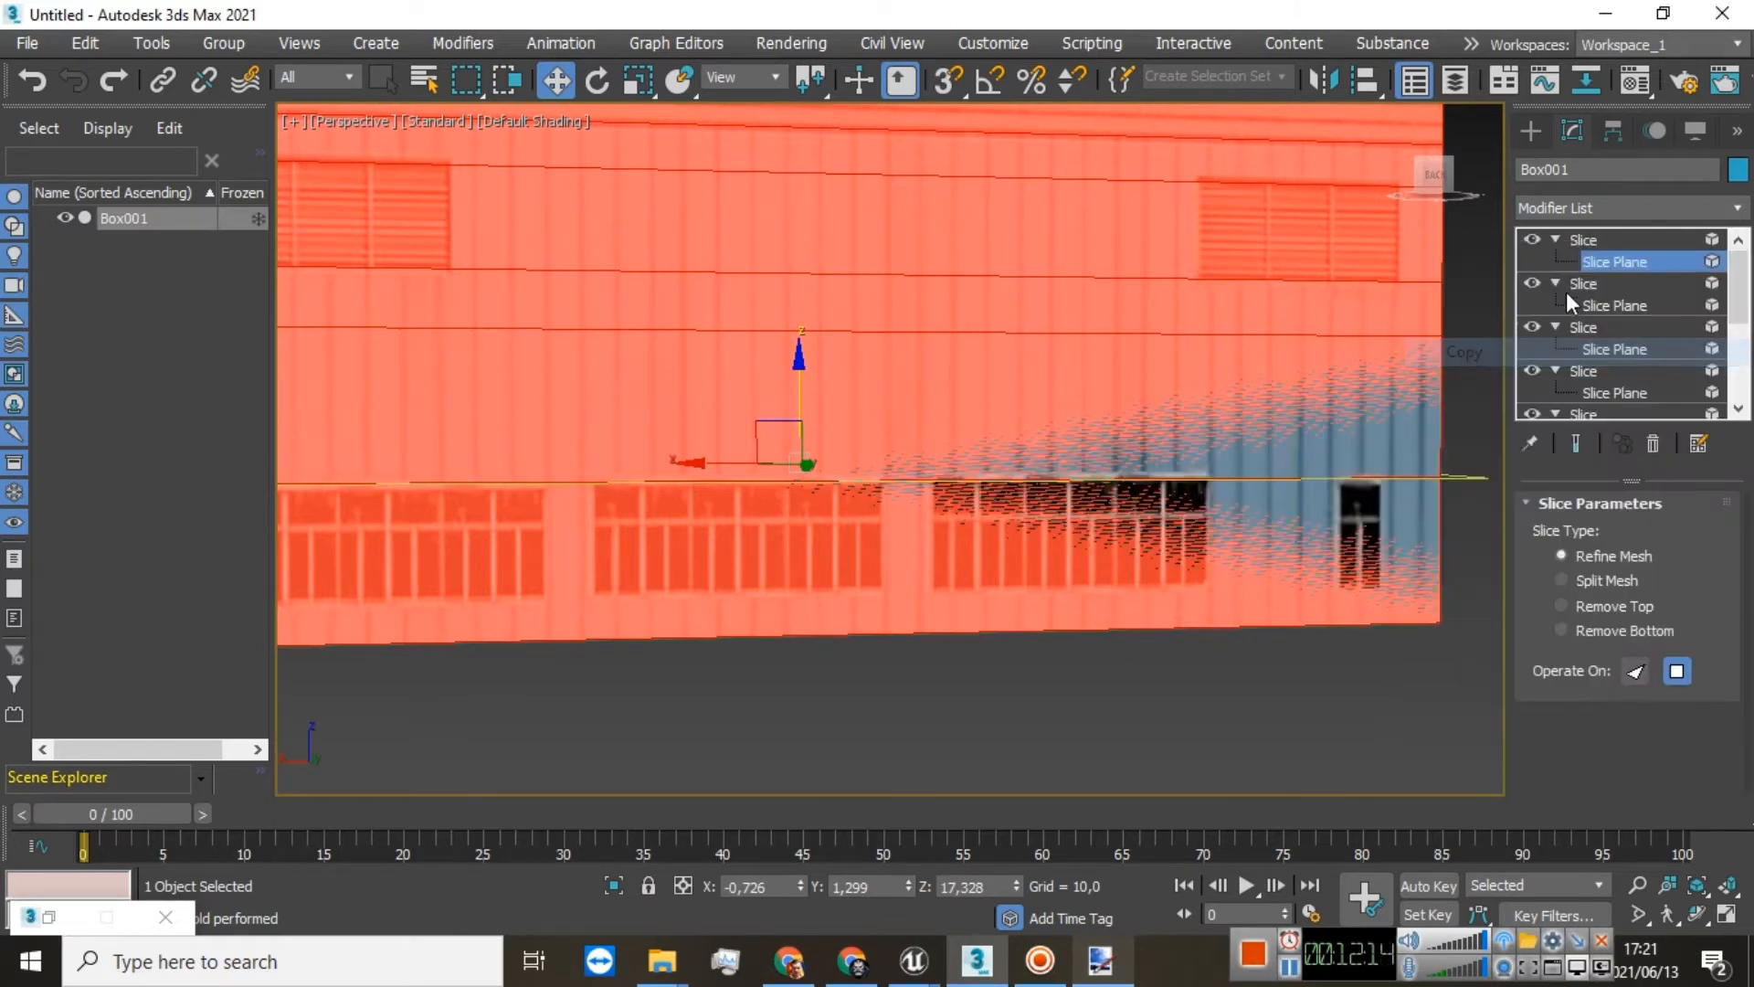
pyautogui.rightClick(1583, 241)
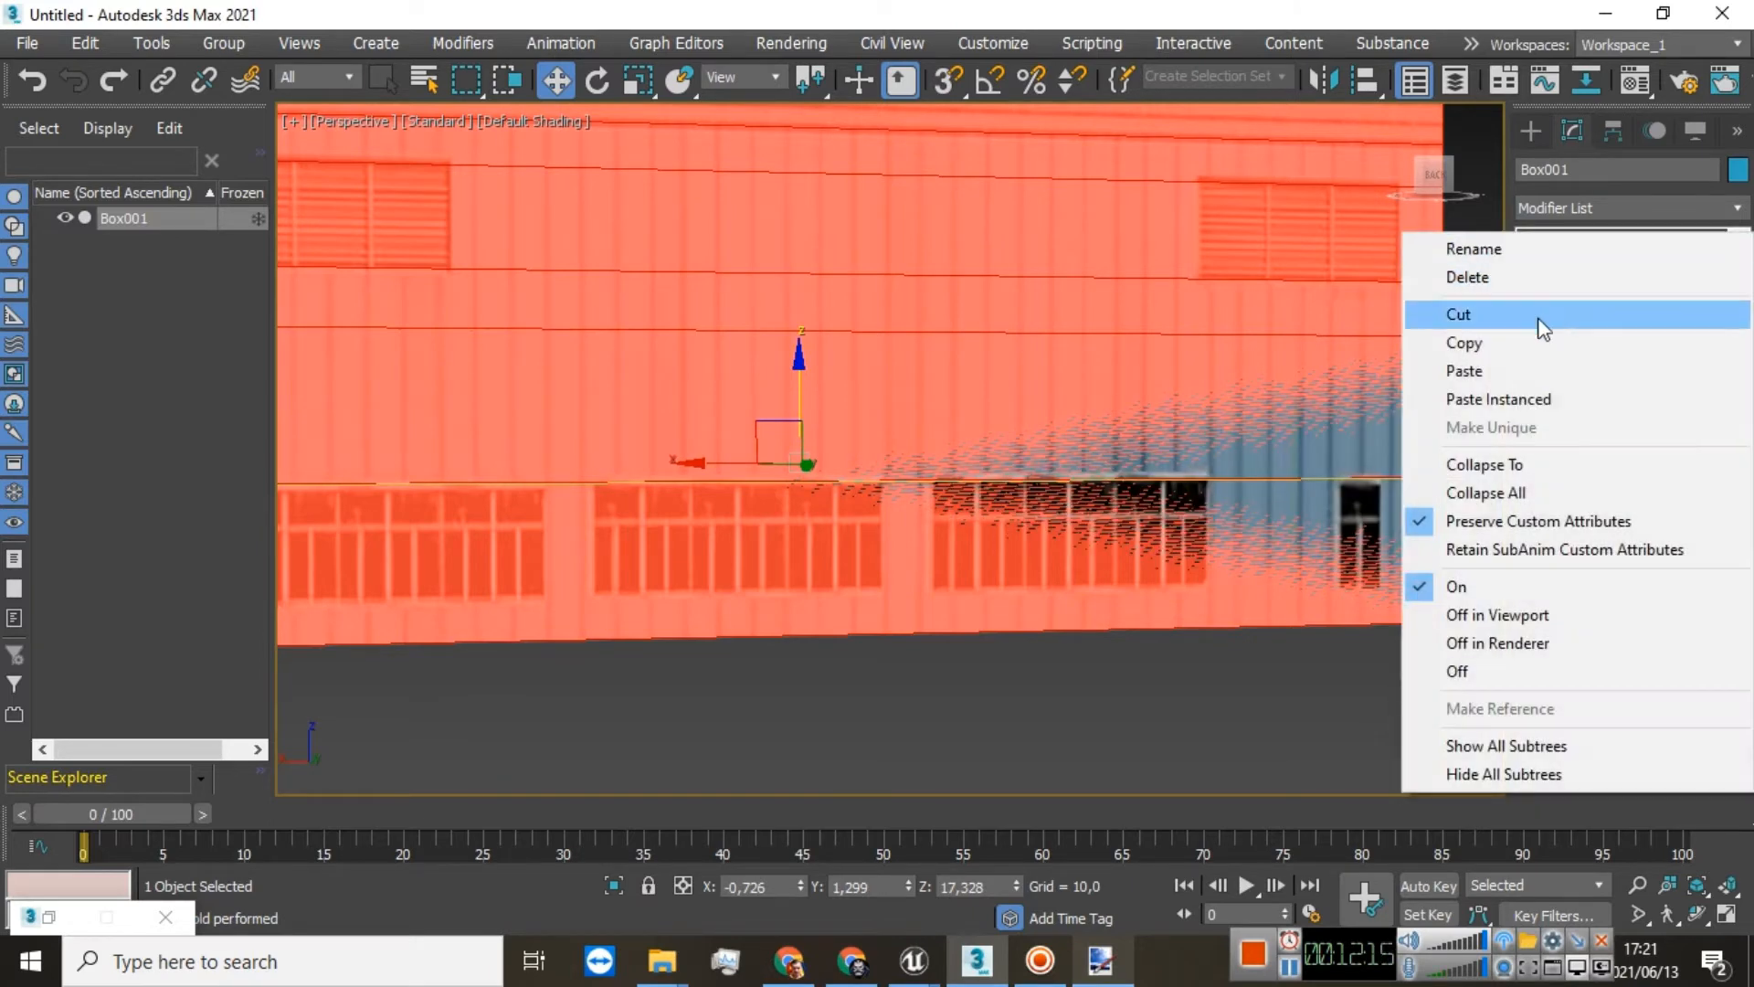
pyautogui.click(1488, 371)
pyautogui.click(1554, 239)
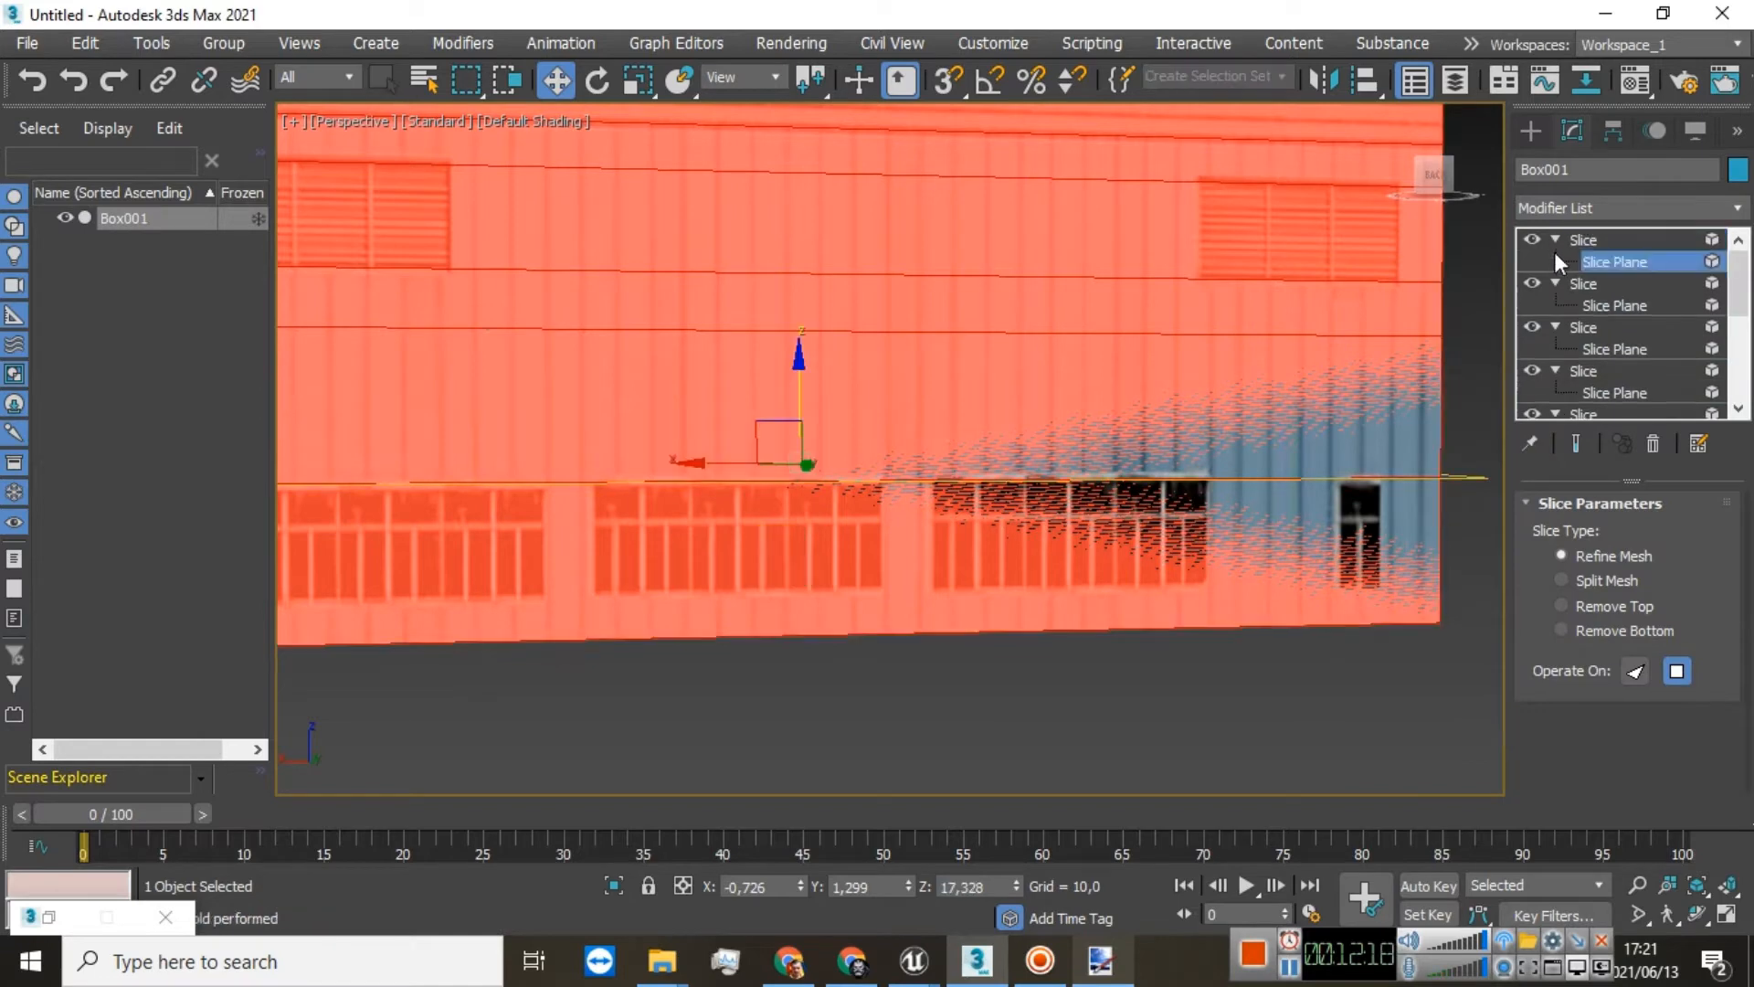
pyautogui.moveTo(793, 366); pyautogui.dragTo(798, 435)
# Step: Copy the lowest-cutting Slice modifier and paste a duplicate on top of the stack, with the wall with doors in view
pyautogui.moveTo(1425, 157)
pyautogui.mouseDown()
pyautogui.moveTo(1334, 176)
pyautogui.moveTo(1183, 158)
pyautogui.moveTo(978, 168)
pyautogui.moveTo(924, 137)
pyautogui.moveTo(791, 164)
pyautogui.mouseUp()
pyautogui.scroll(-5, 1383, 216)
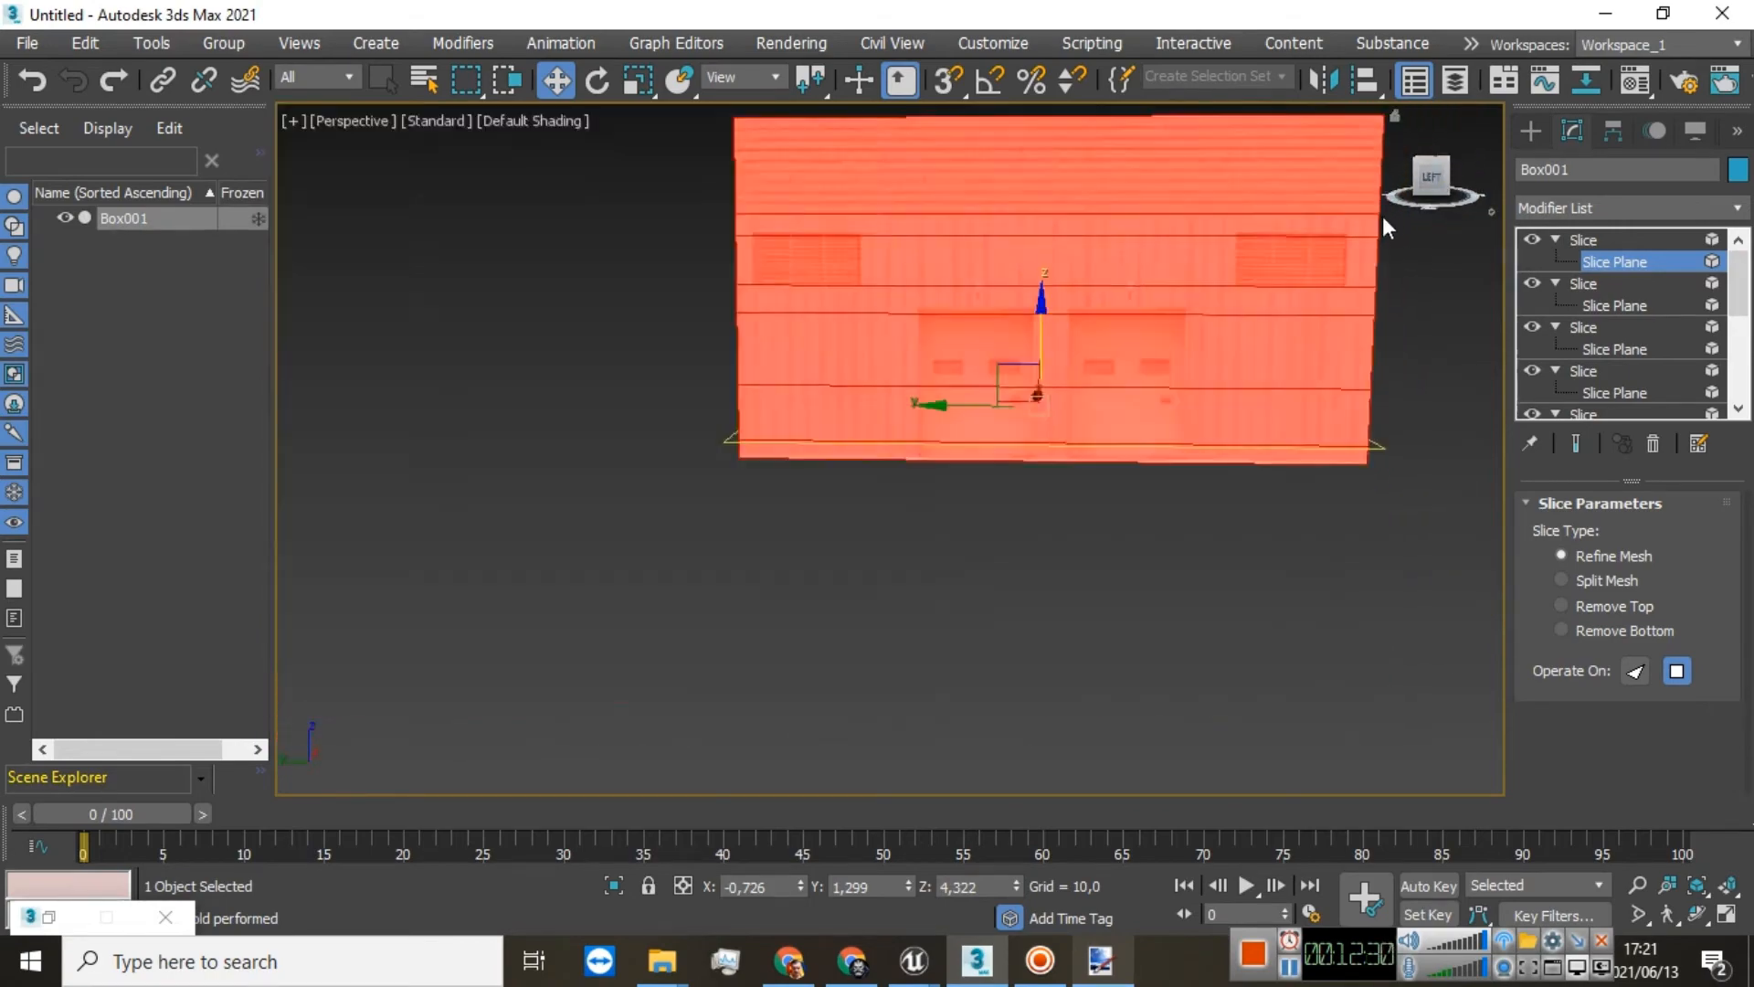
pyautogui.scroll(5, 1187, 216)
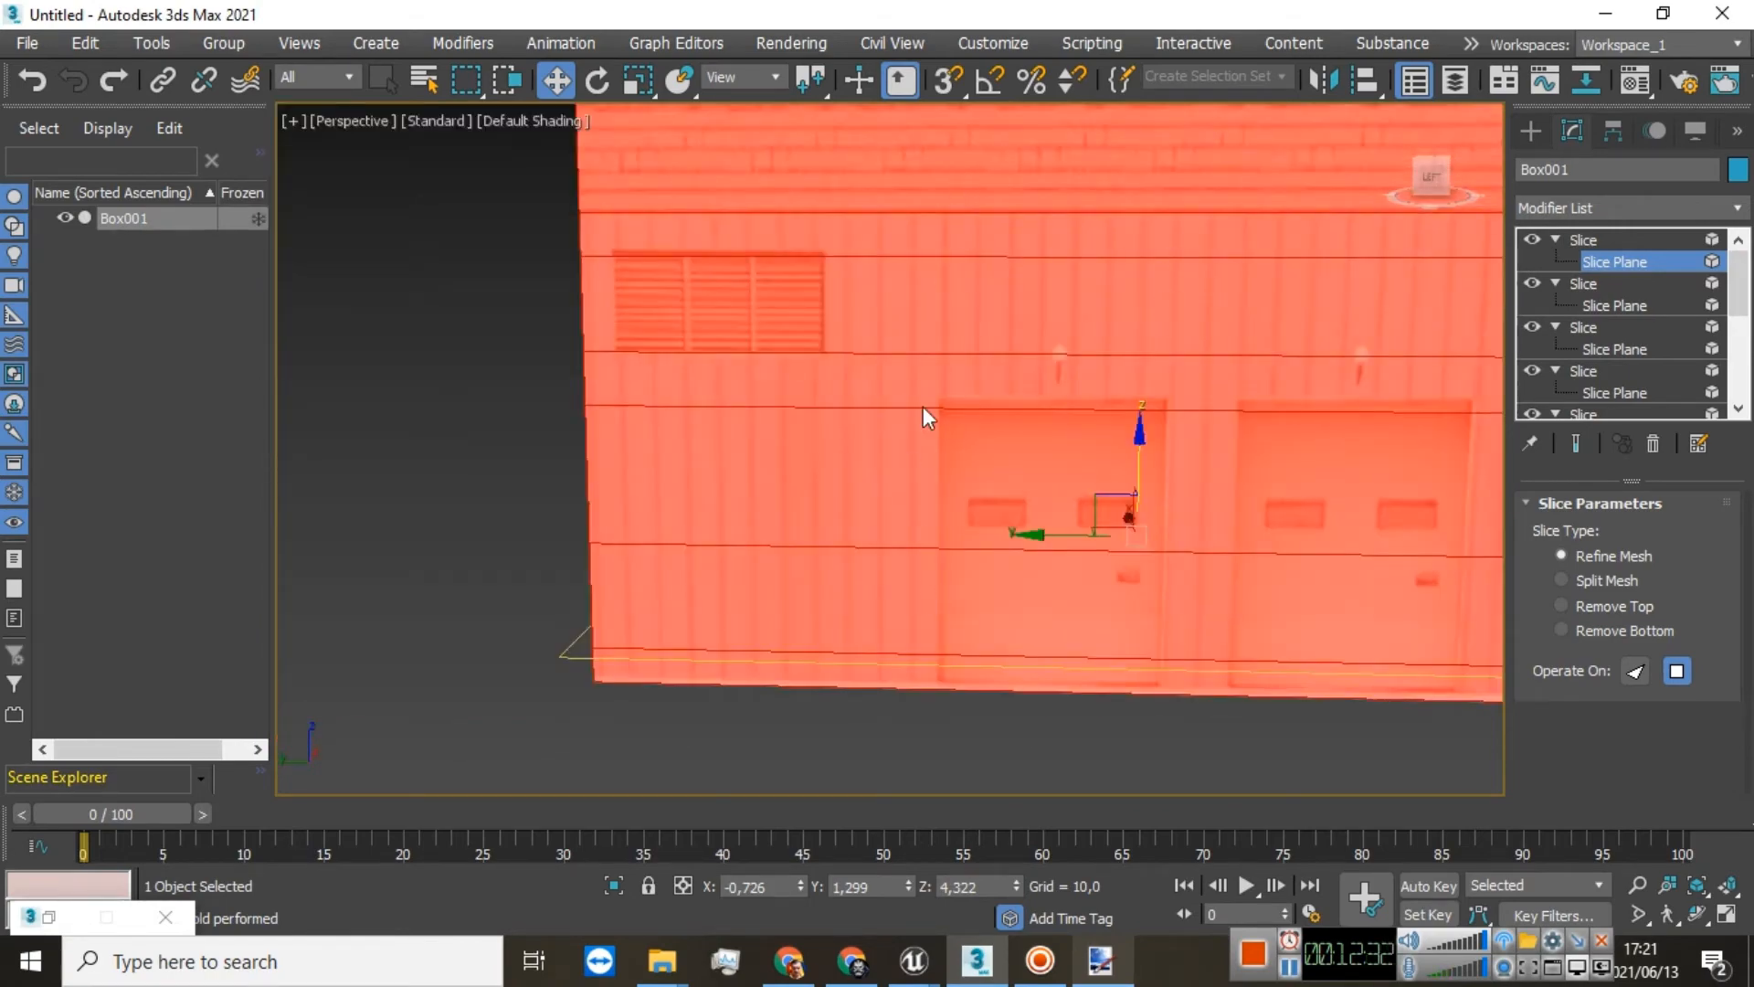
pyautogui.rightClick(1585, 241)
pyautogui.click(1492, 343)
pyautogui.rightClick(1580, 243)
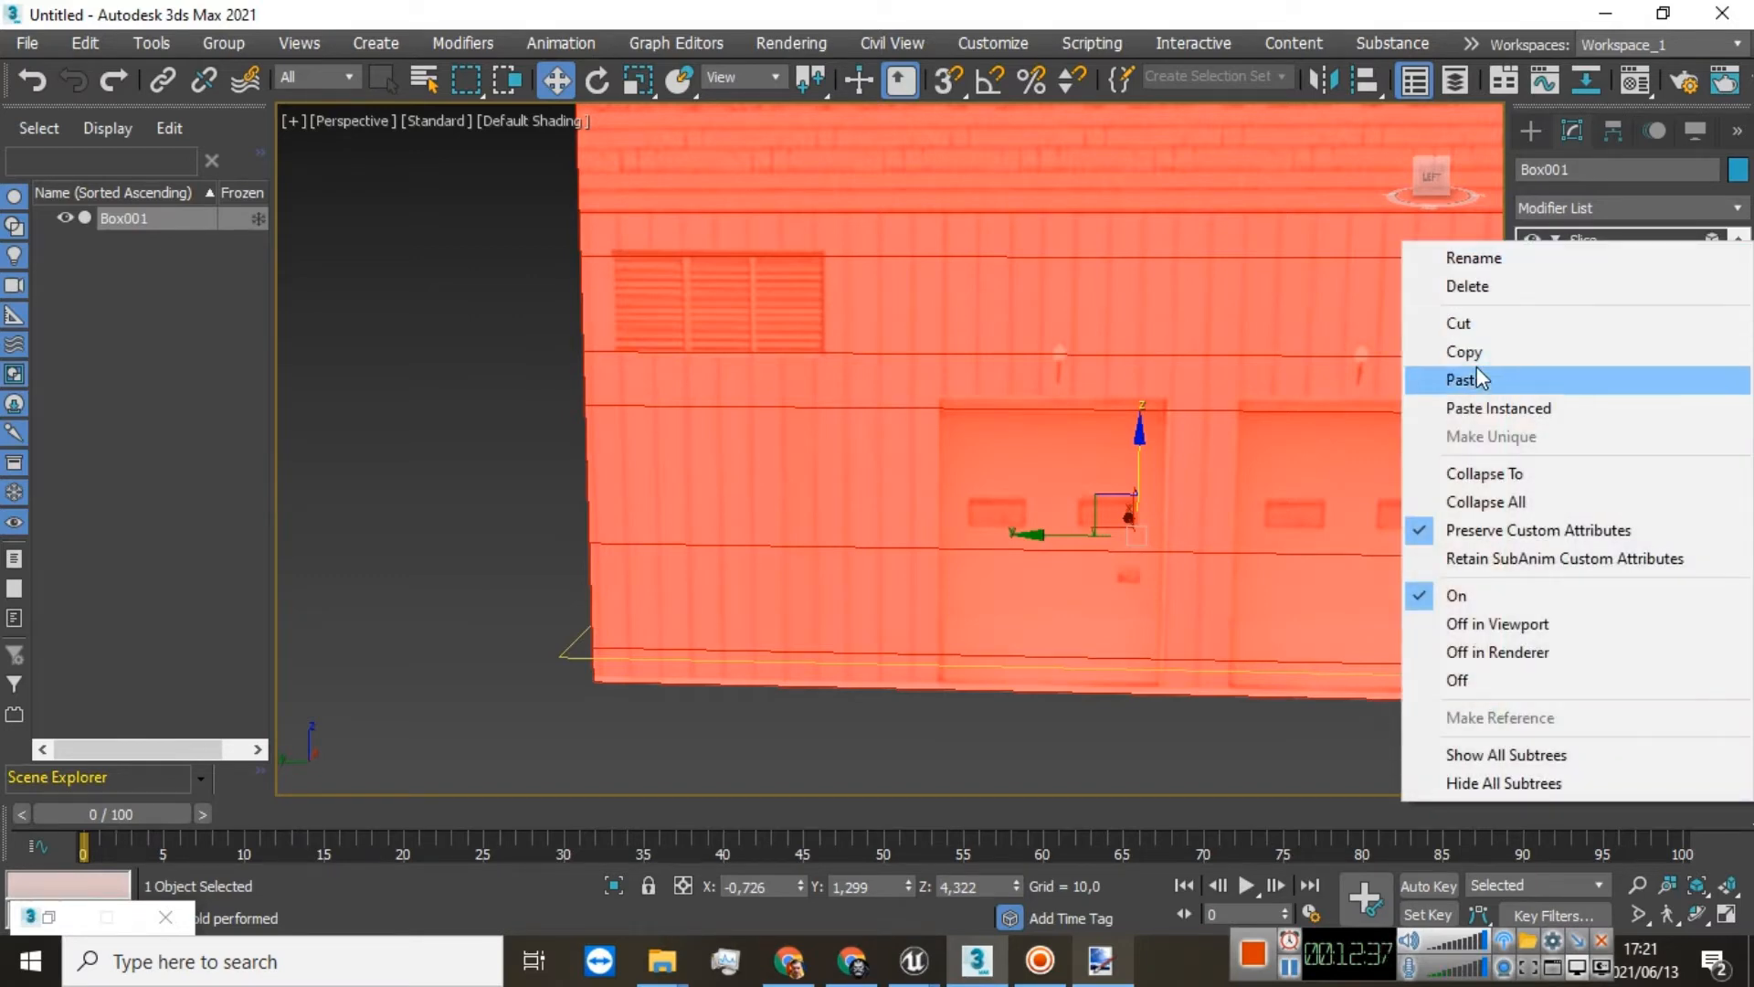
pyautogui.click(1477, 369)
pyautogui.click(1555, 240)
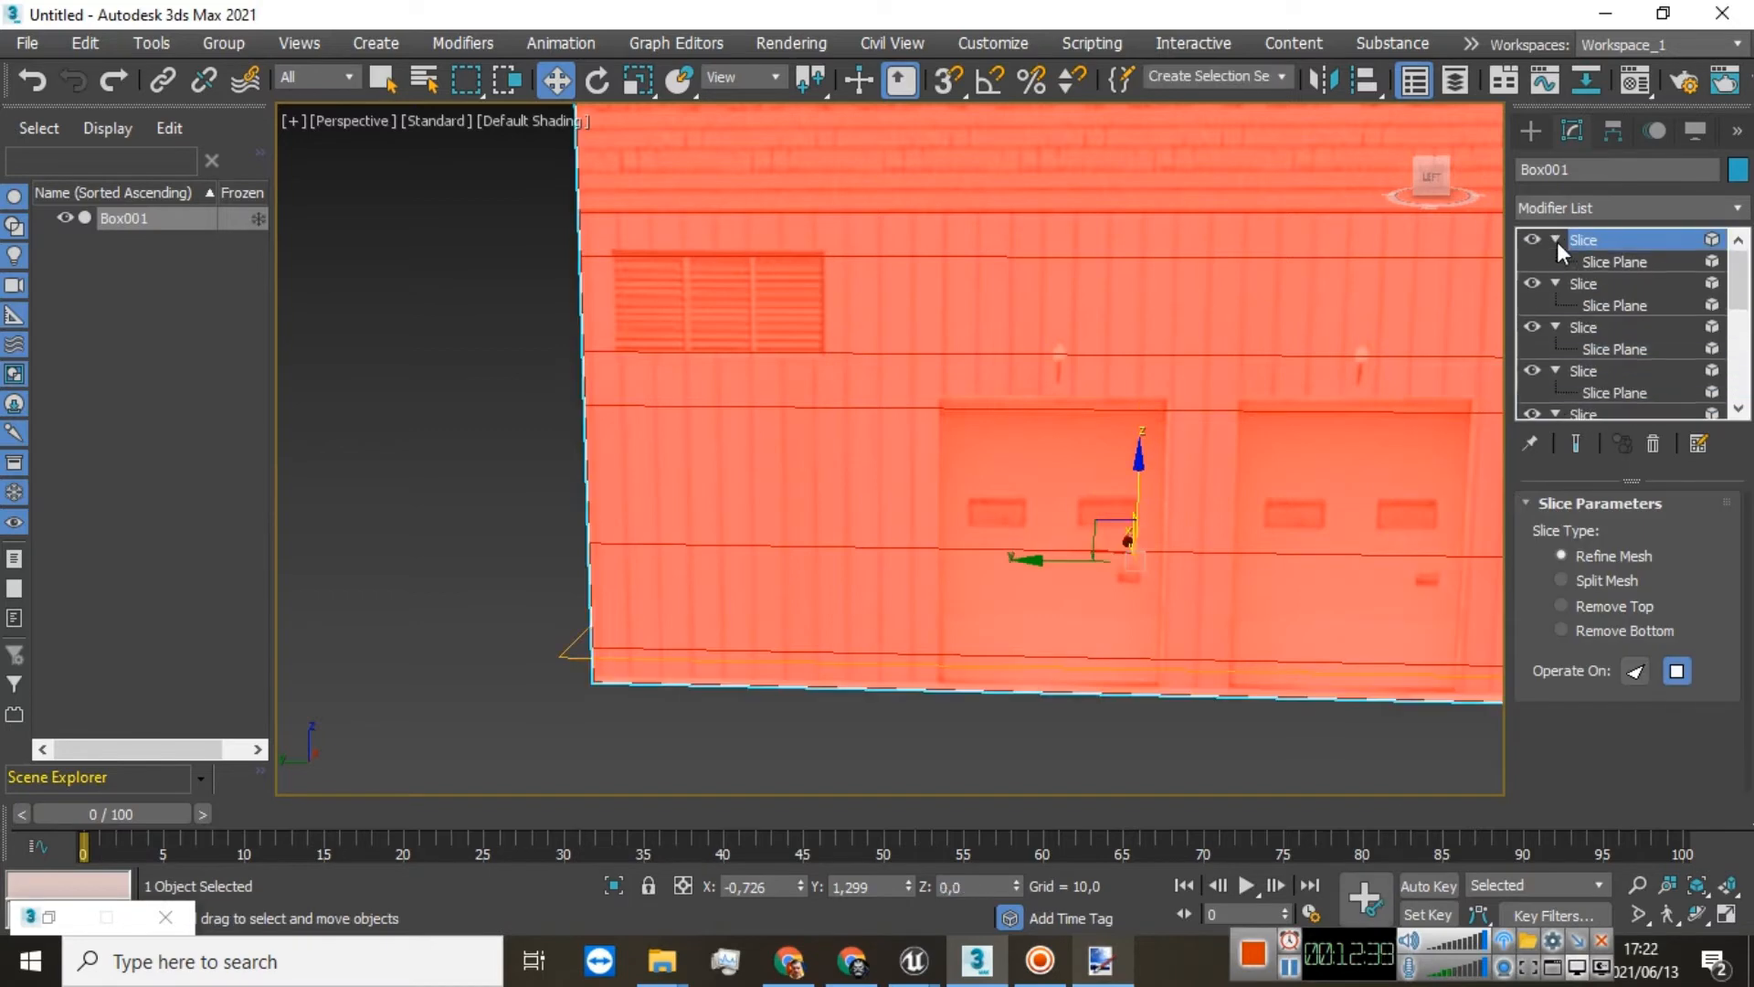
# Step: Rotate the duplicated slice plane 90° about X and move it to about Y 69.7, at the outer edge of the left vent
pyautogui.click(1598, 265)
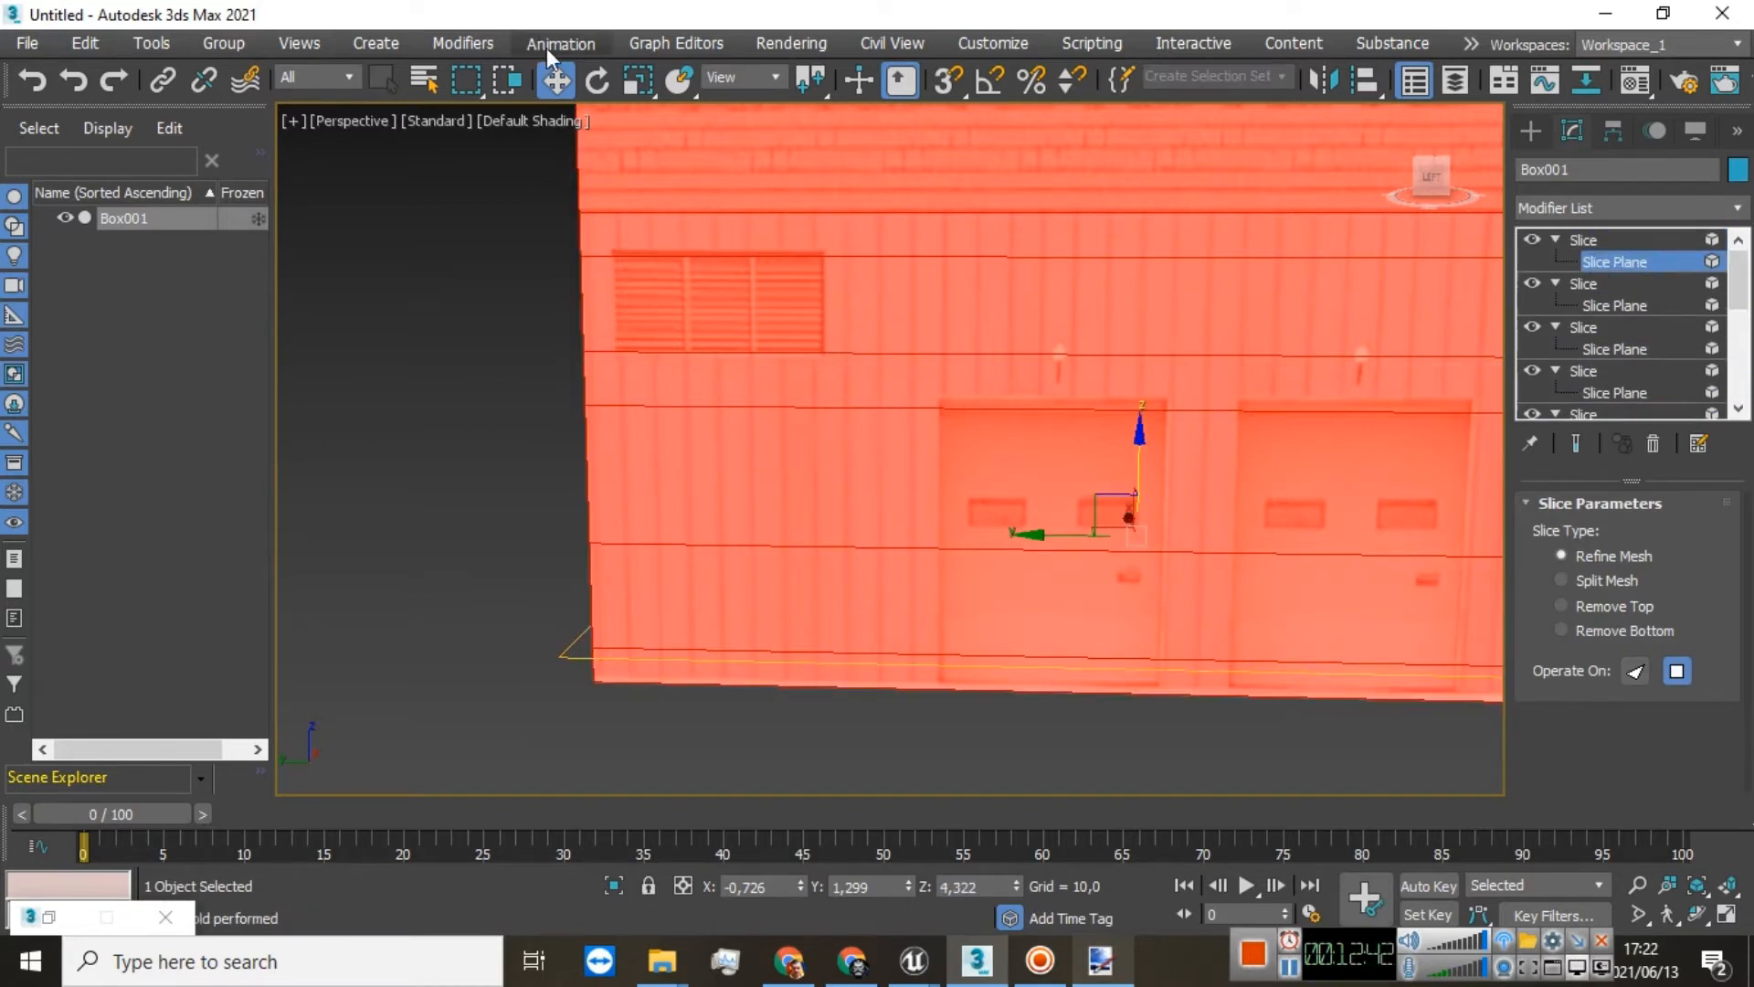
pyautogui.click(596, 80)
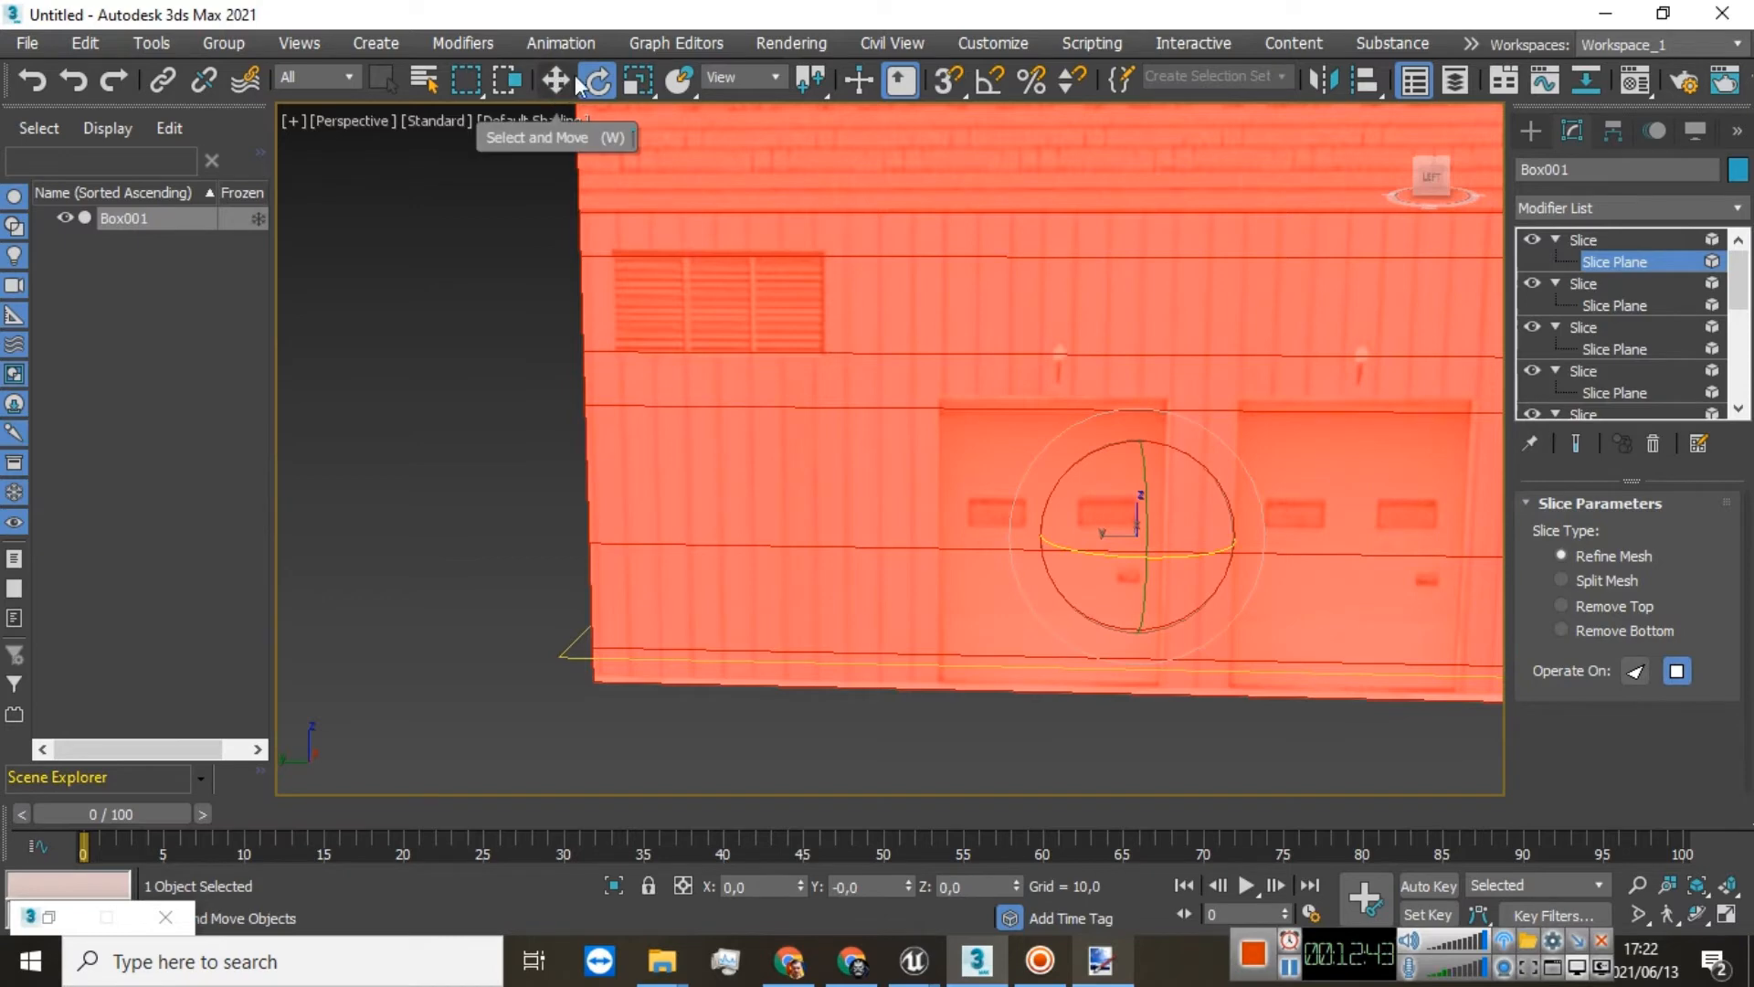
pyautogui.click(981, 887)
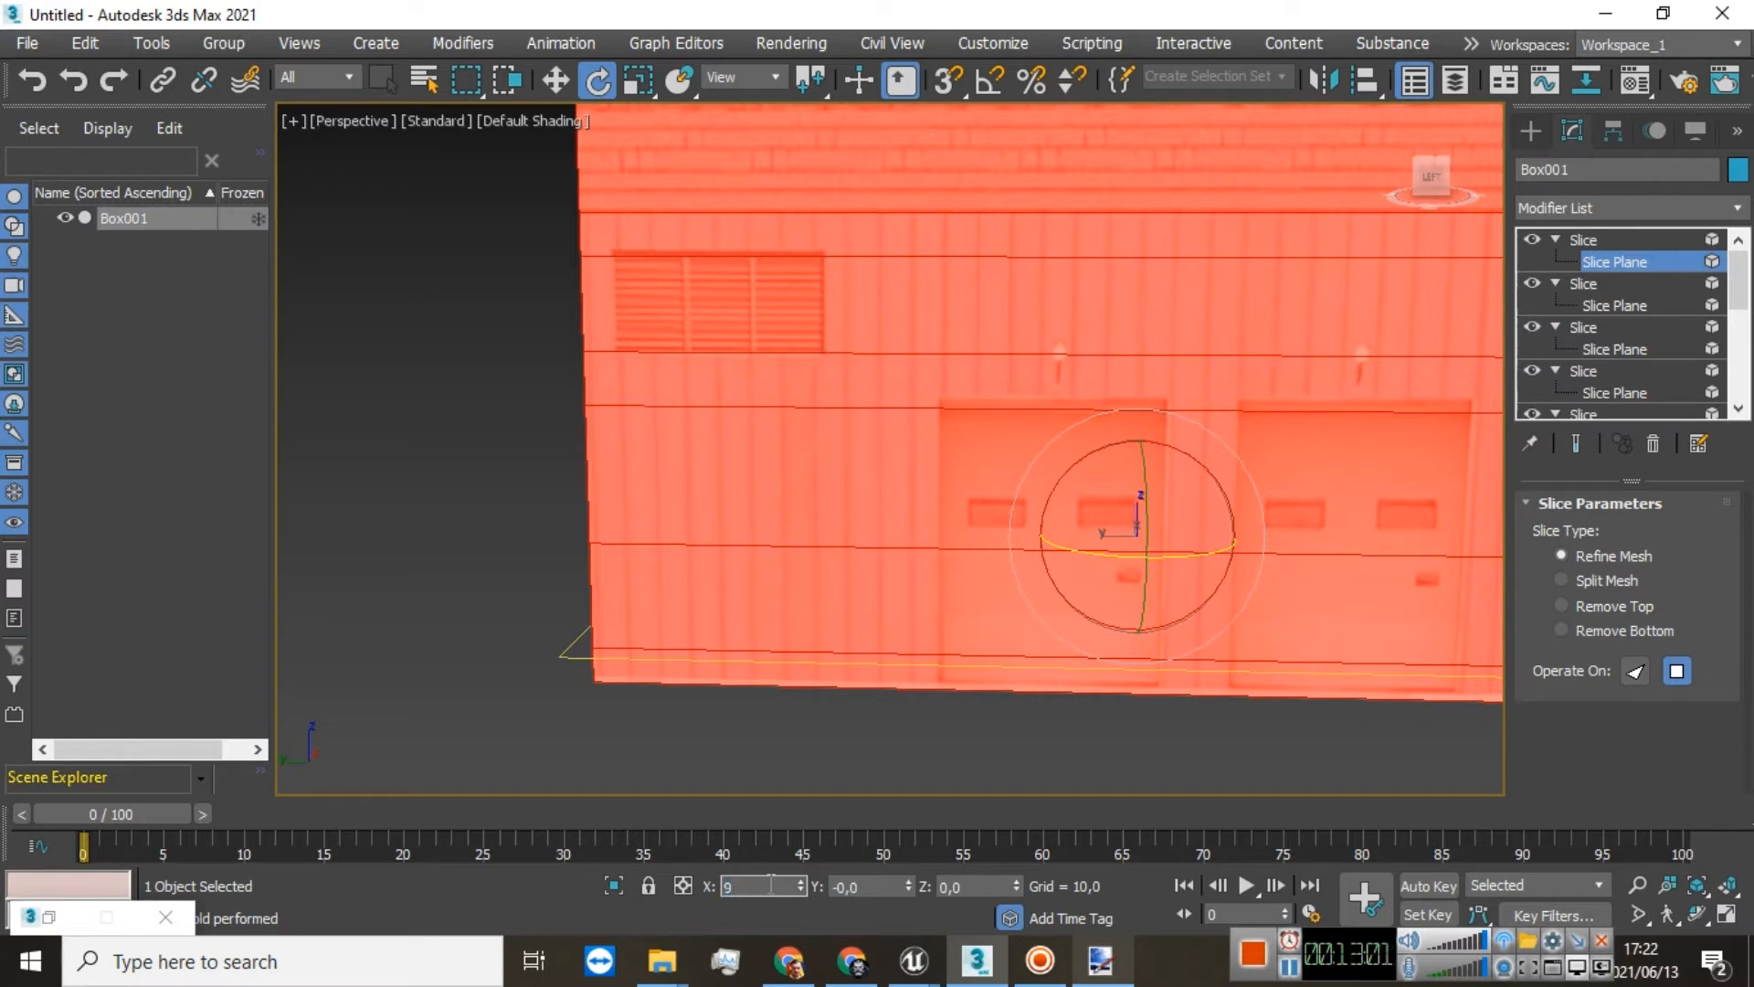
pyautogui.press('Return')
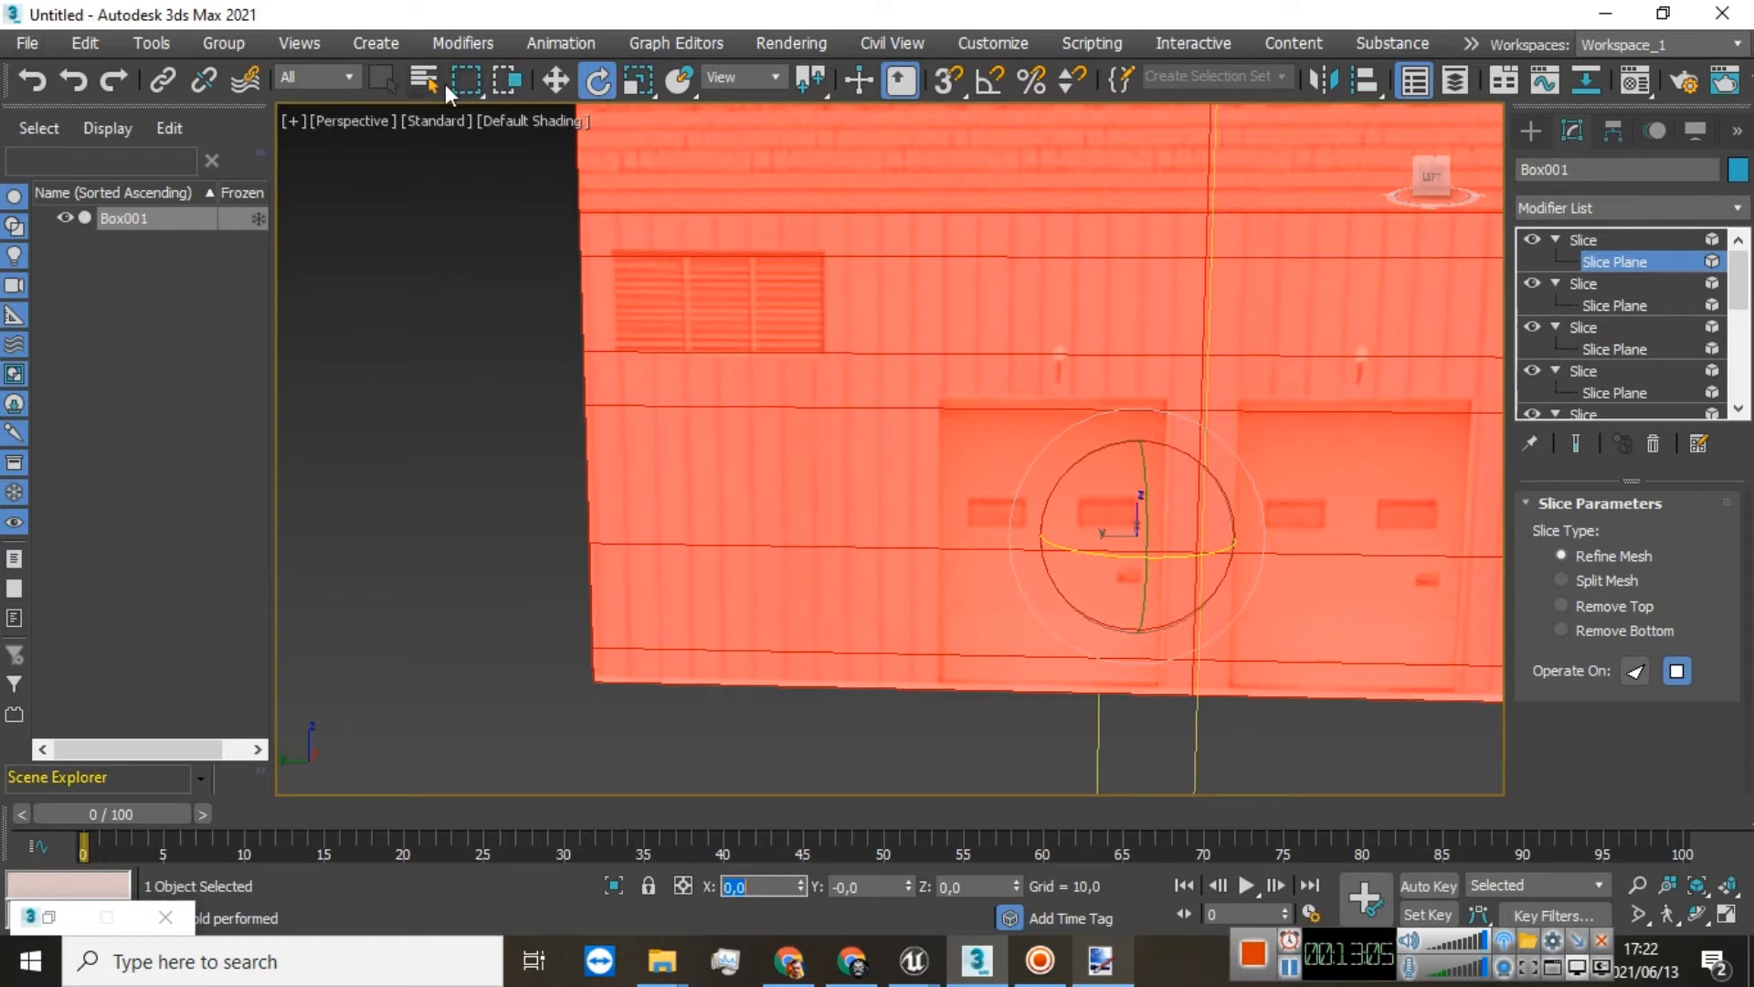
pyautogui.click(554, 81)
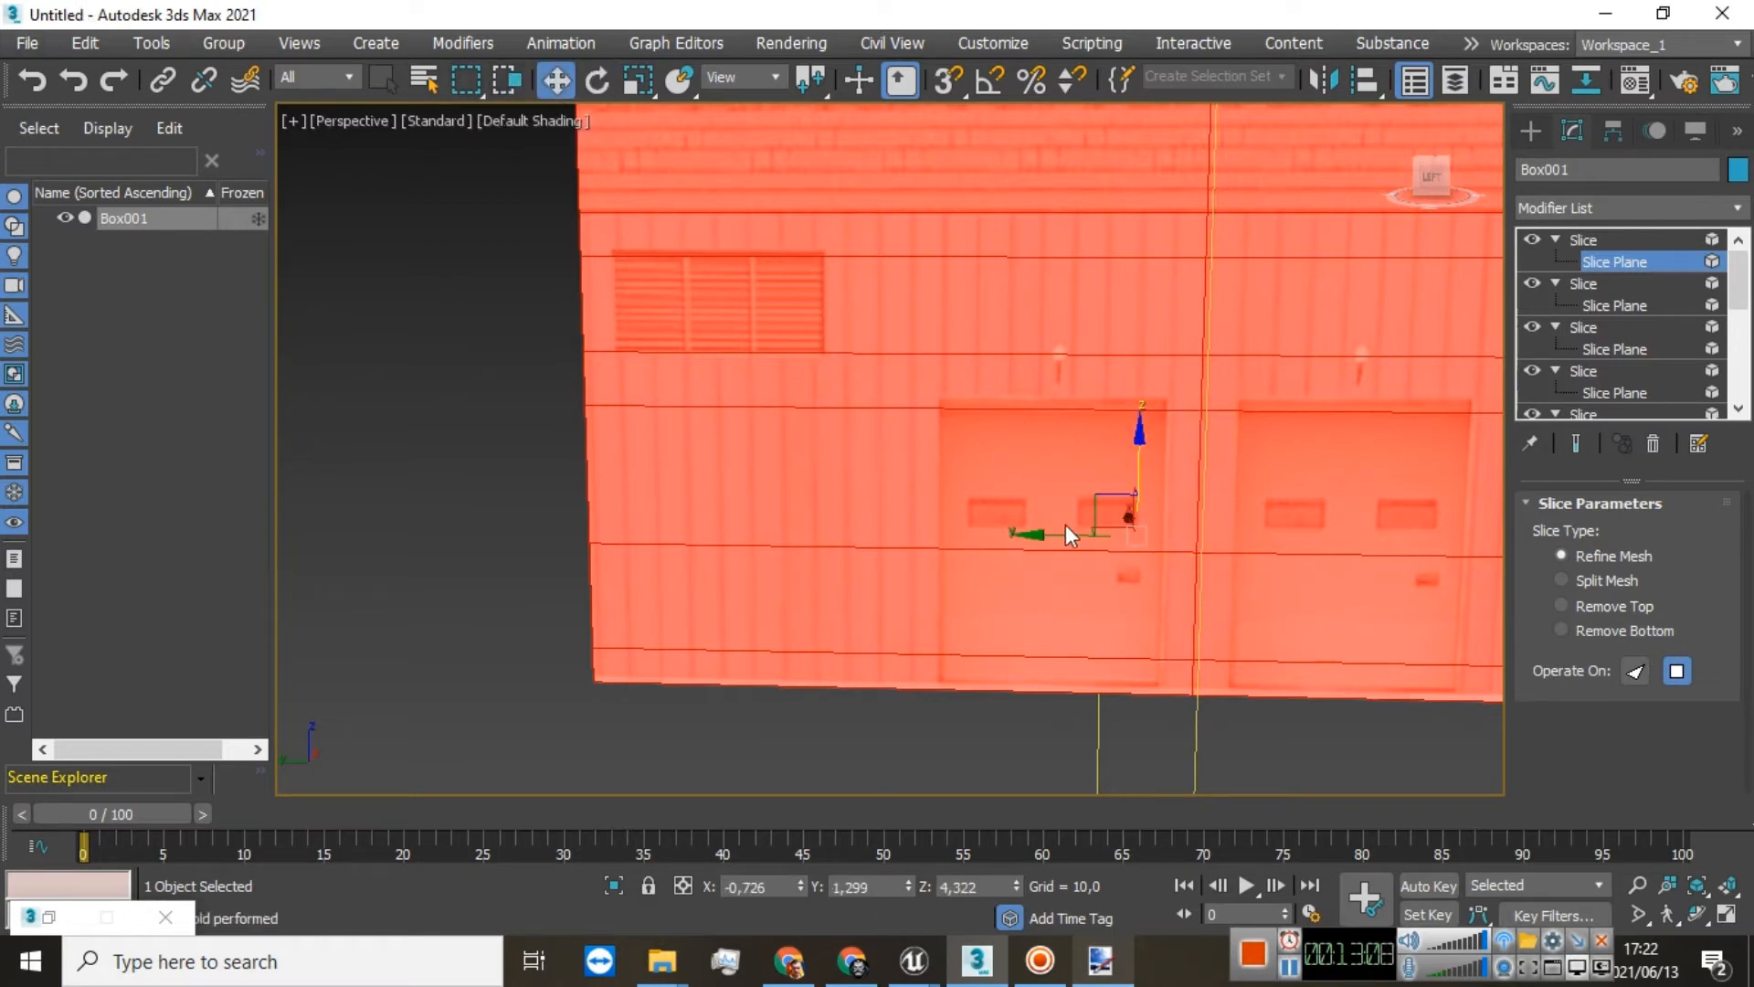
pyautogui.moveTo(1056, 532)
pyautogui.mouseDown()
pyautogui.moveTo(642, 493)
pyautogui.moveTo(647, 512)
pyautogui.mouseUp()
# Step: Duplicate the vertical Slice and move the copy's plane to about Y 45.3, at the inner edge of the left vent
pyautogui.rightClick(1581, 239)
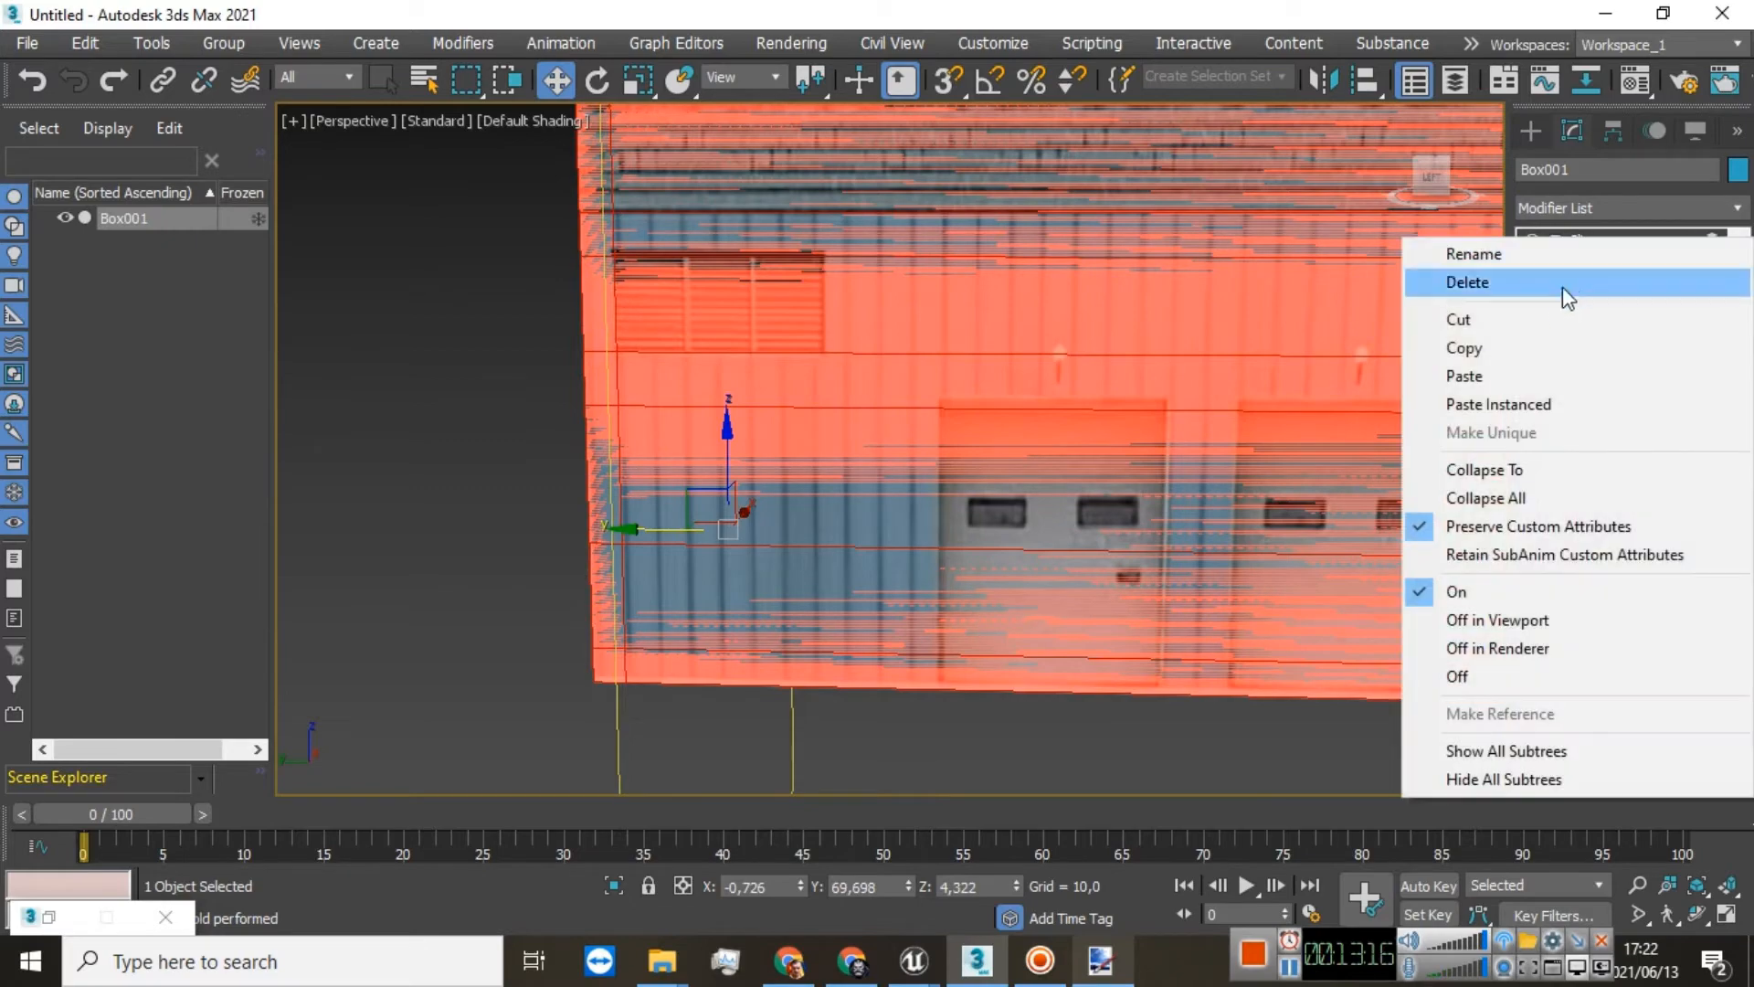
pyautogui.click(1485, 347)
pyautogui.rightClick(1581, 243)
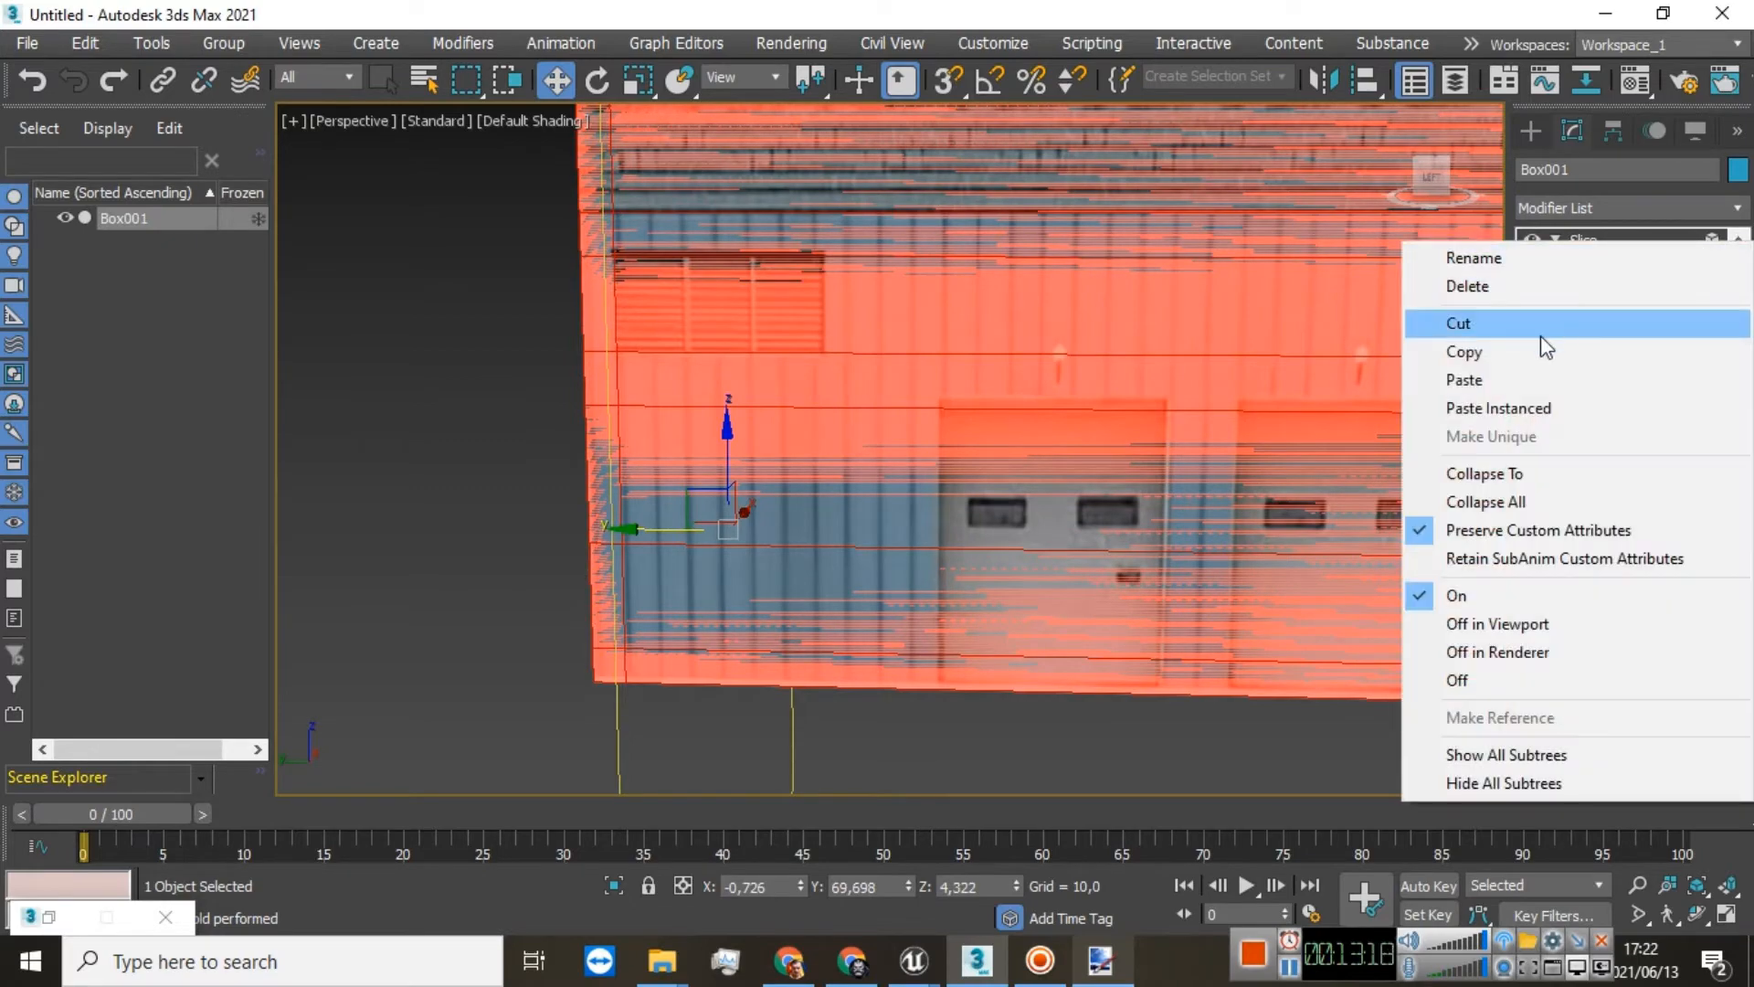
pyautogui.click(1489, 377)
pyautogui.press('1')
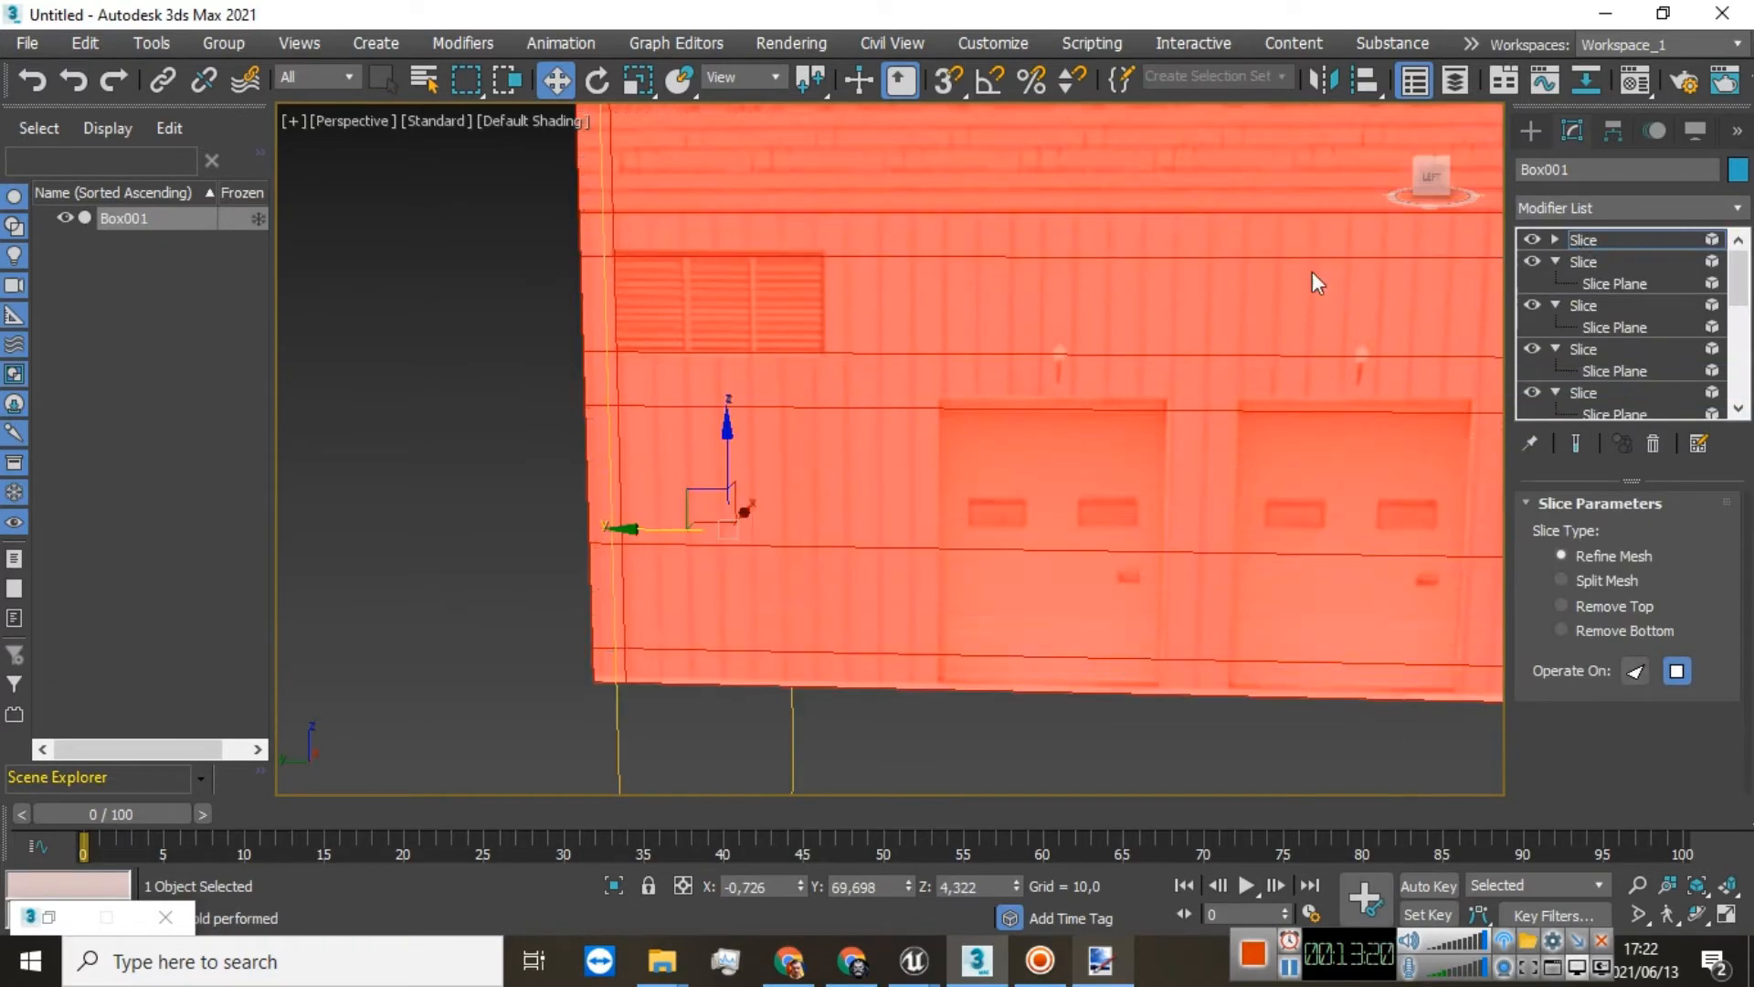
pyautogui.moveTo(652, 533); pyautogui.dragTo(796, 558)
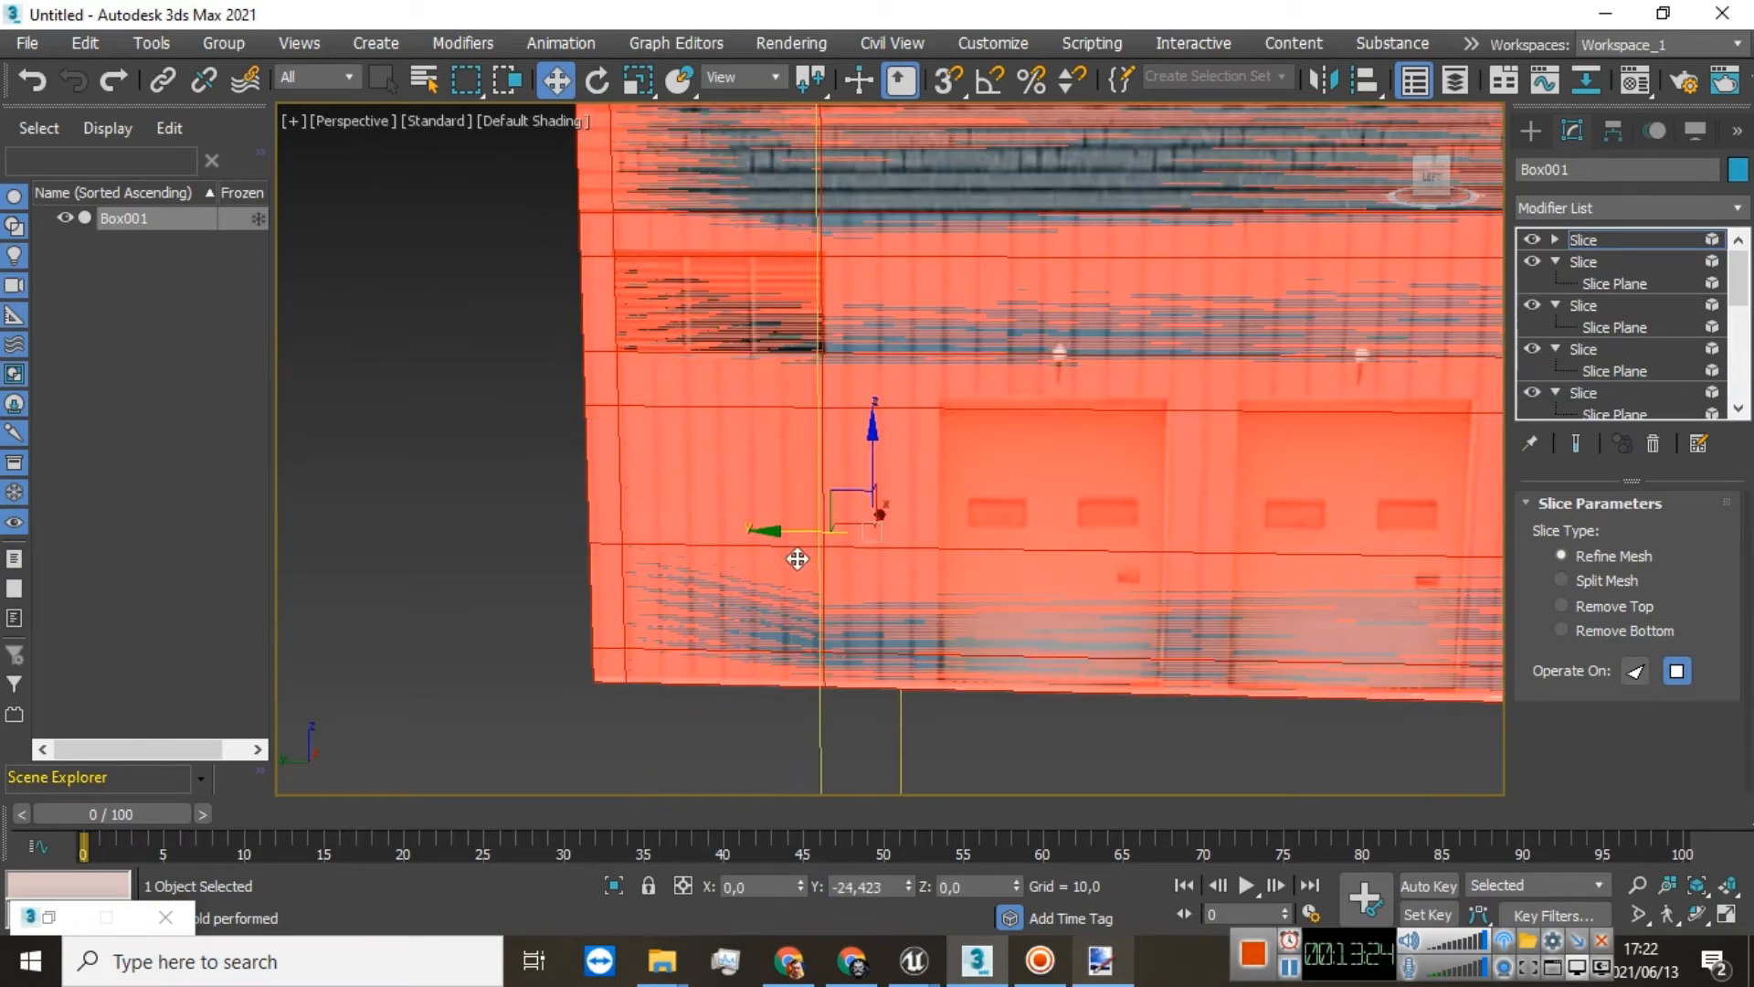
# Step: Duplicate the top vertical Slice and move the copy's plane to about Y 31.0, at the outer edge of the left door
pyautogui.rightClick(1580, 237)
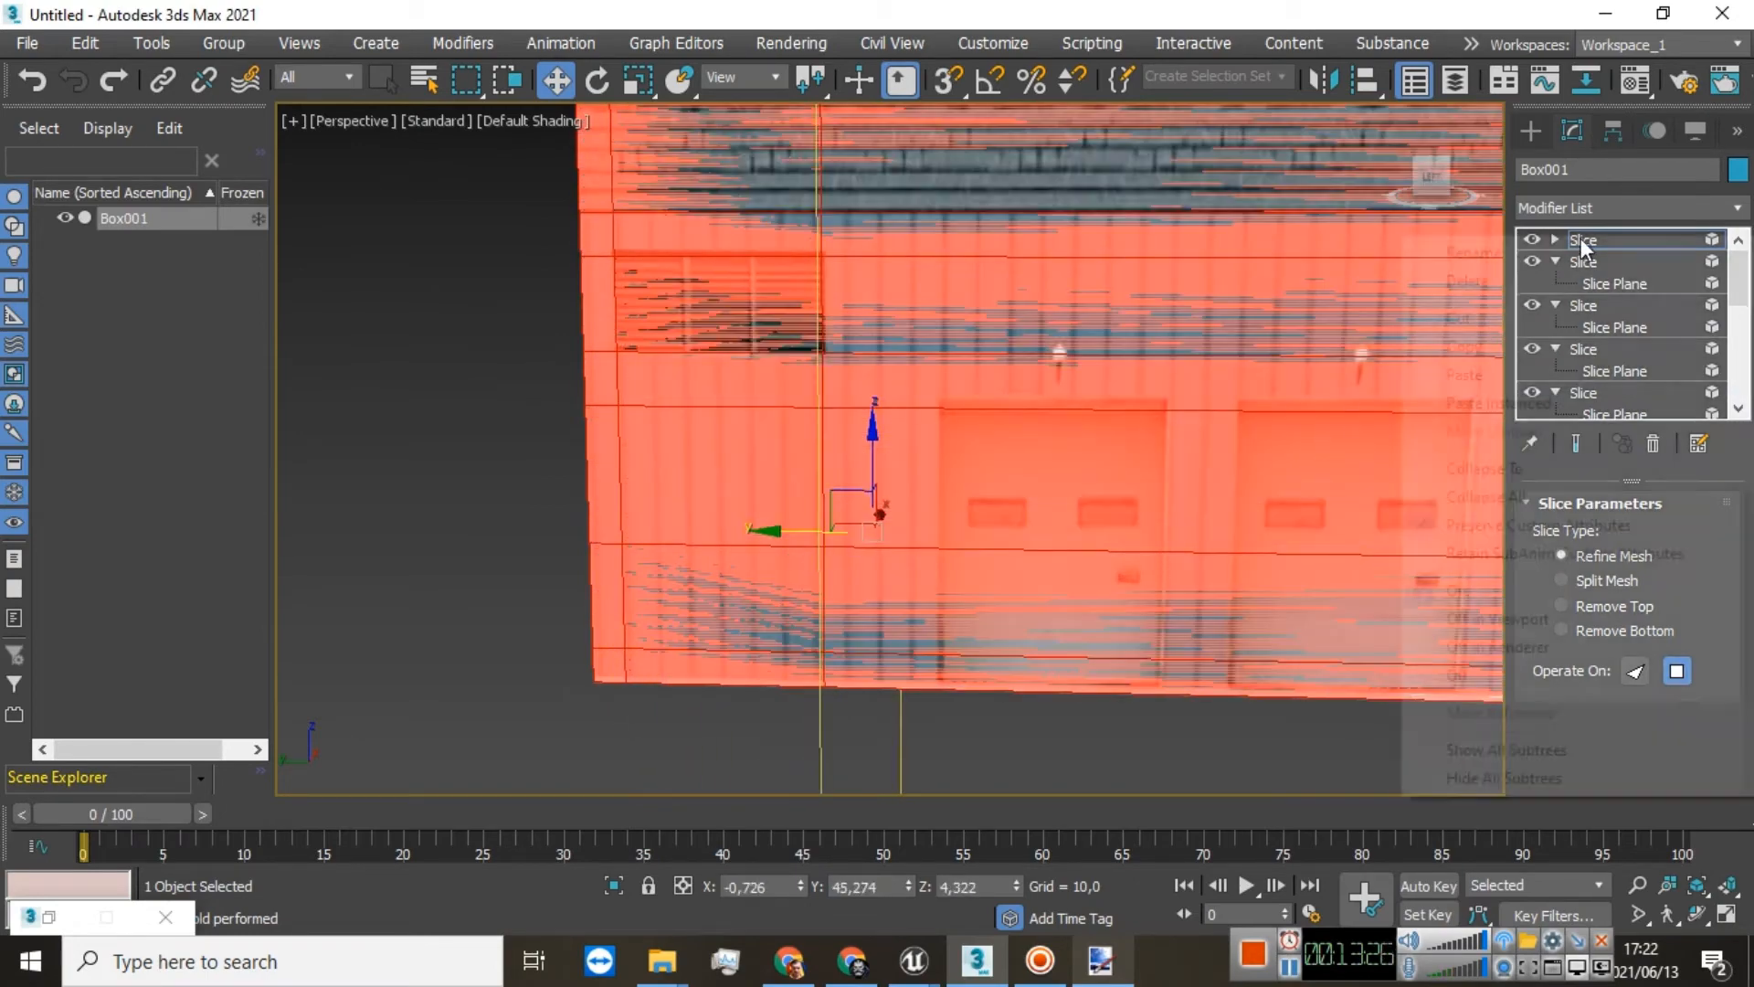
pyautogui.click(1517, 345)
pyautogui.rightClick(1584, 239)
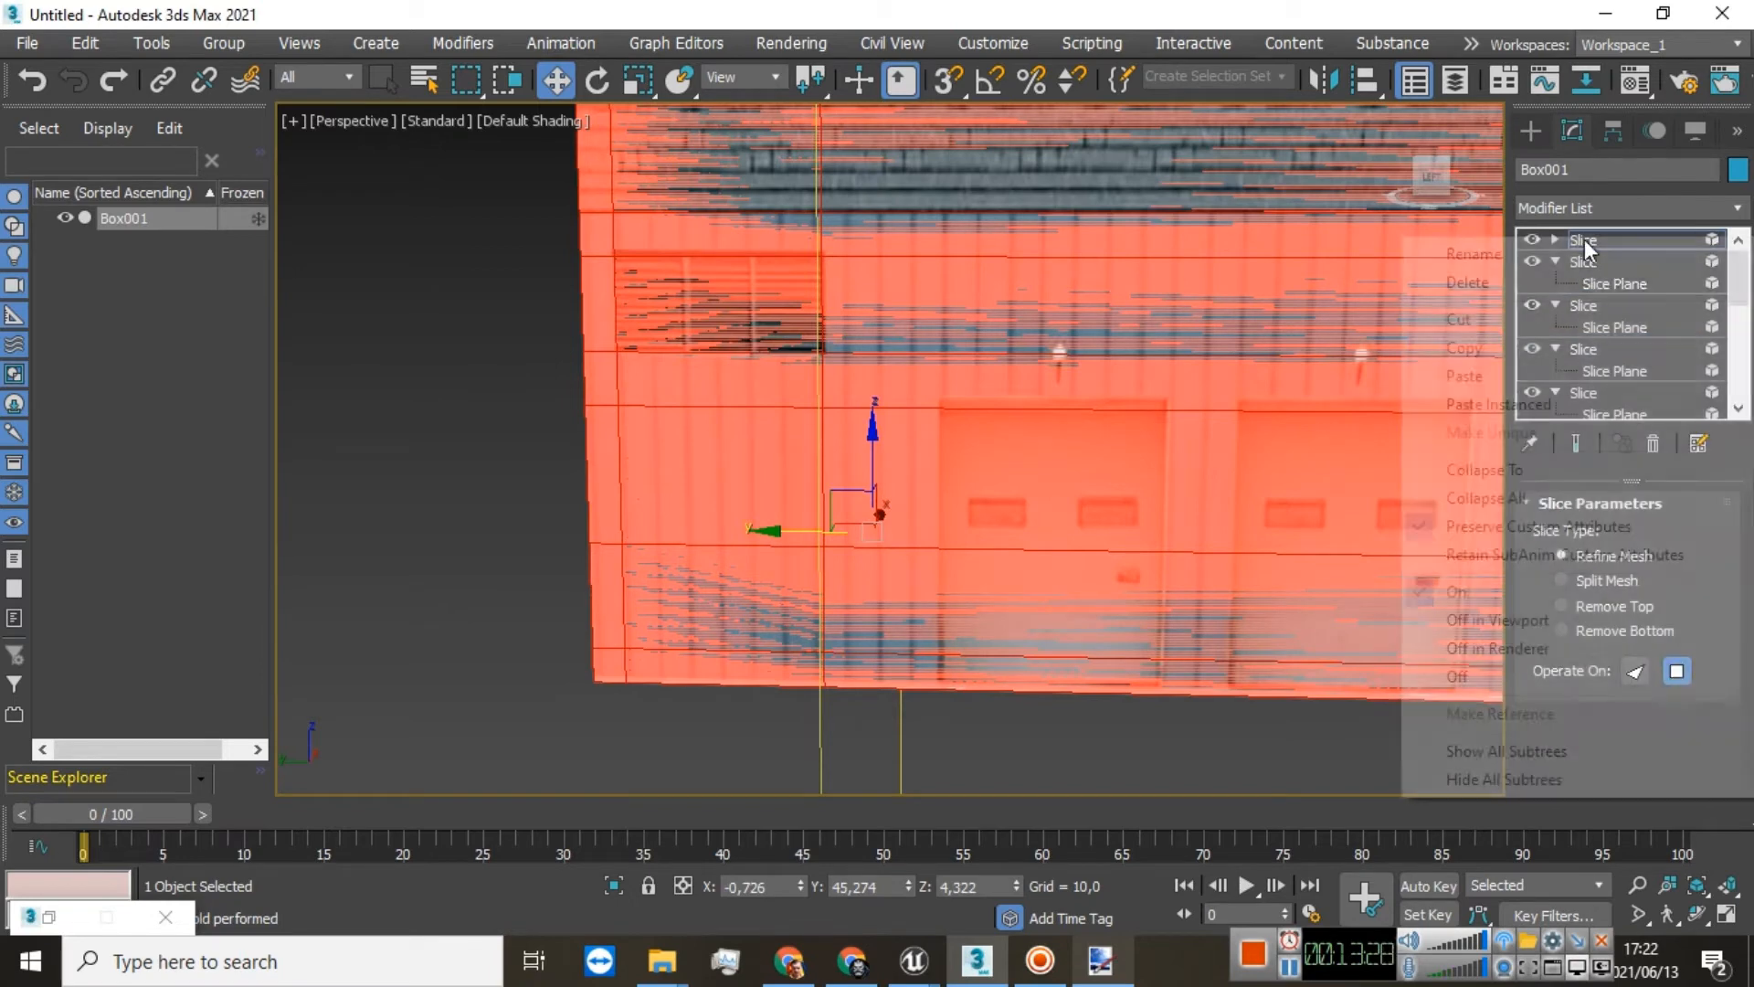
pyautogui.click(1498, 375)
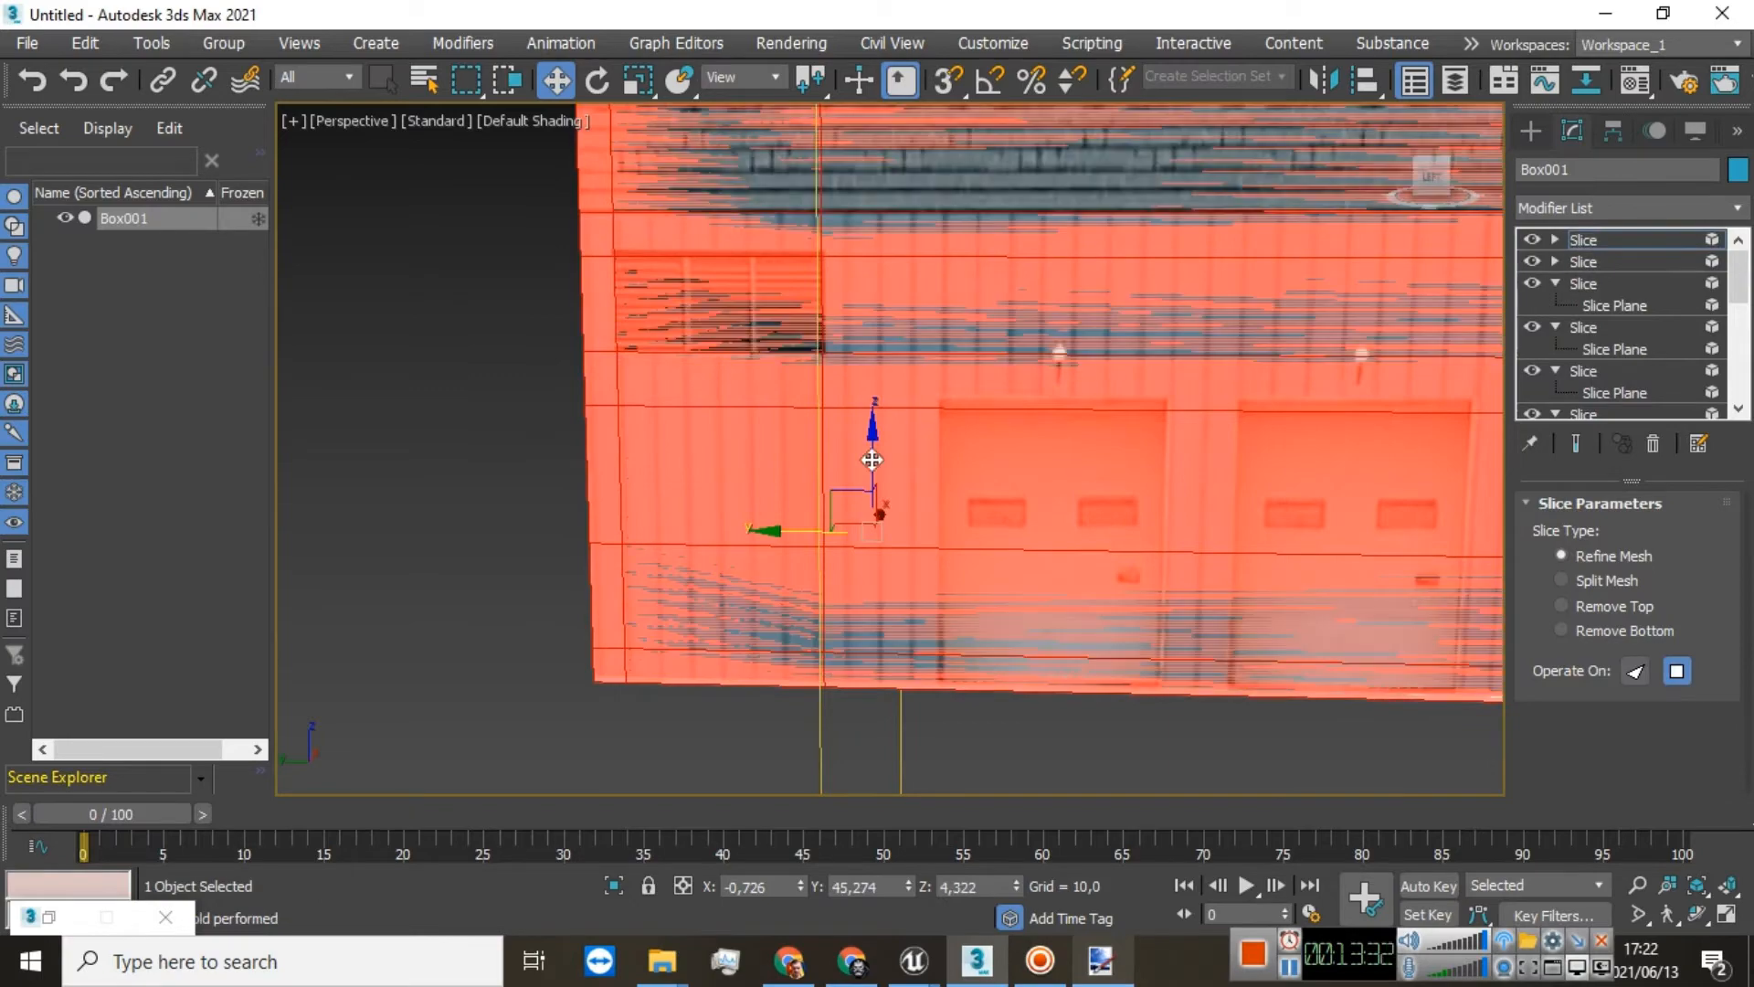
pyautogui.moveTo(788, 536); pyautogui.dragTo(873, 551)
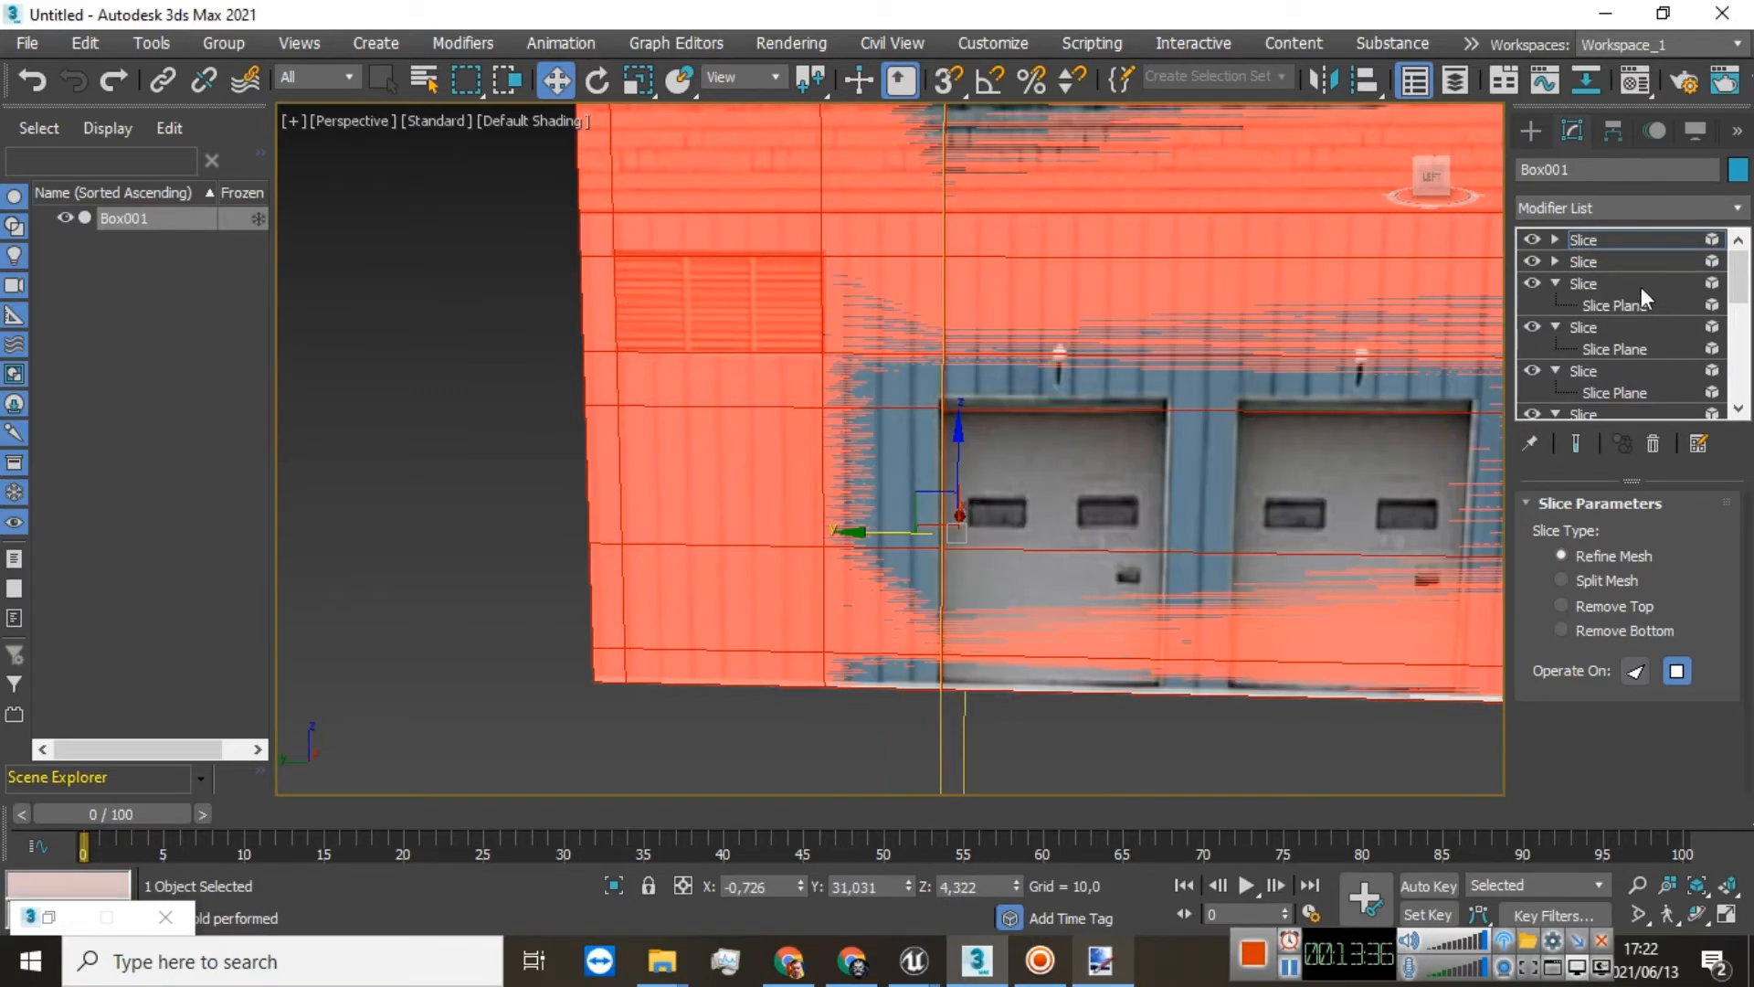
# Step: Duplicate the top Slice again and move the copy's plane to about Y 5.0, at the inner edge of the left door
pyautogui.rightClick(1591, 234)
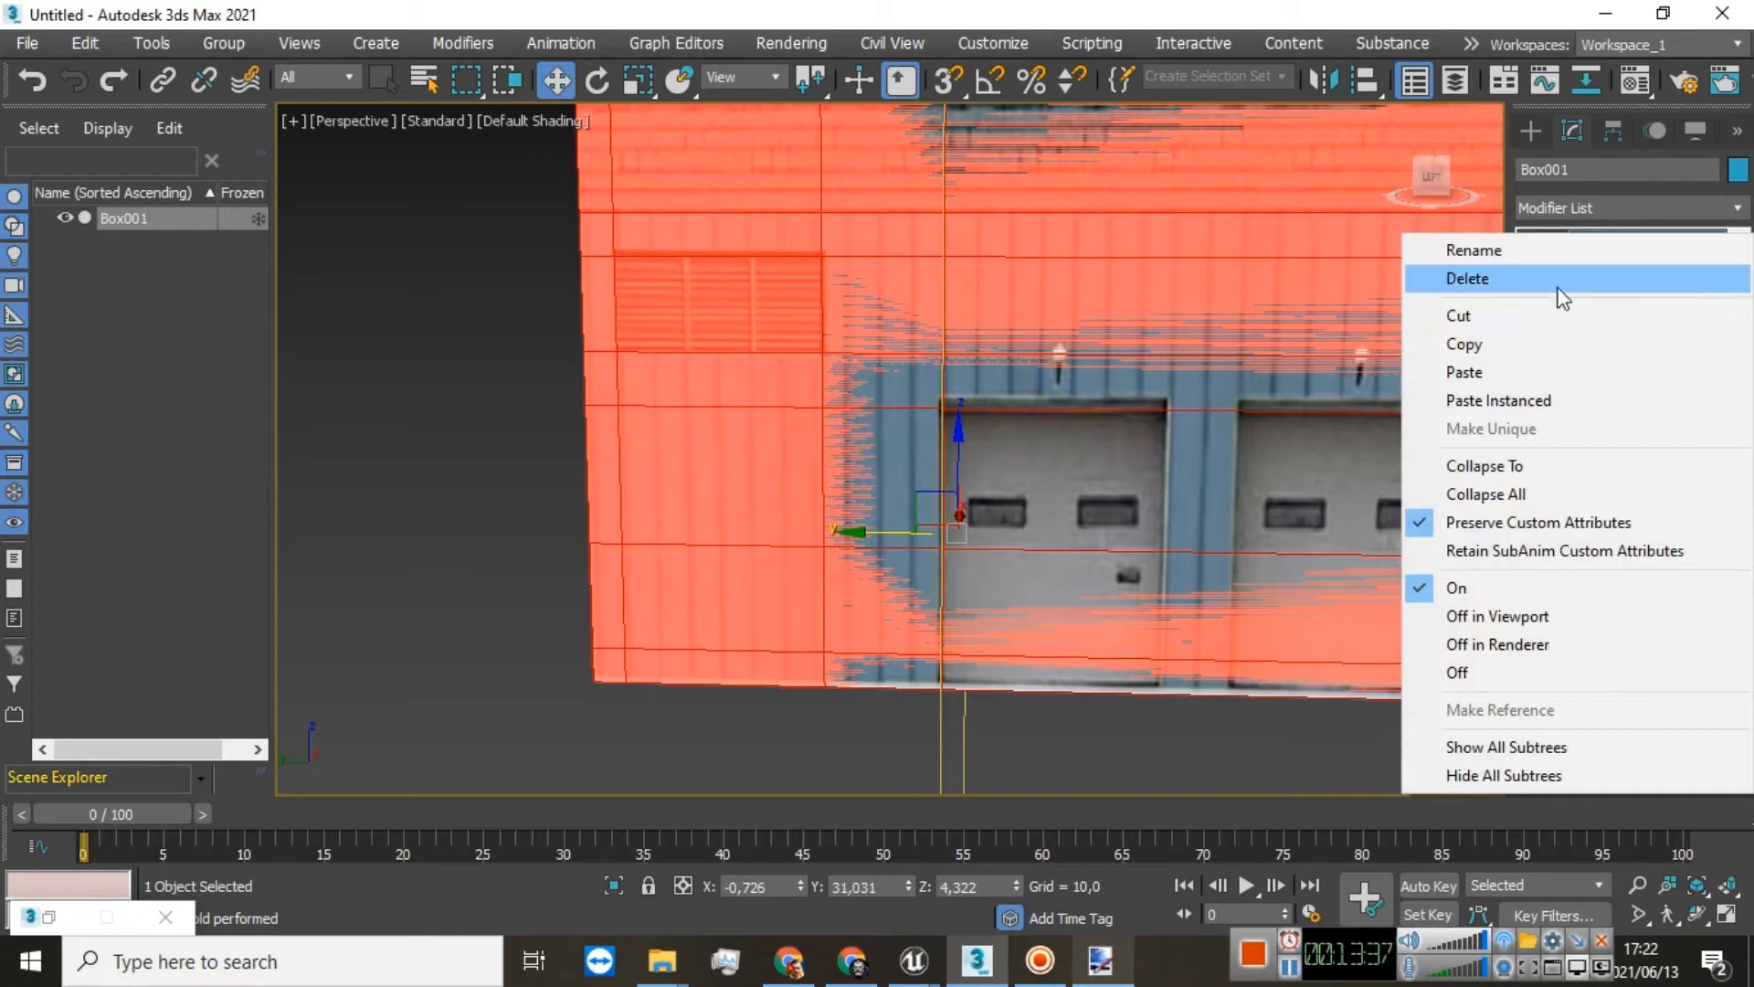
pyautogui.click(1480, 349)
pyautogui.rightClick(1578, 238)
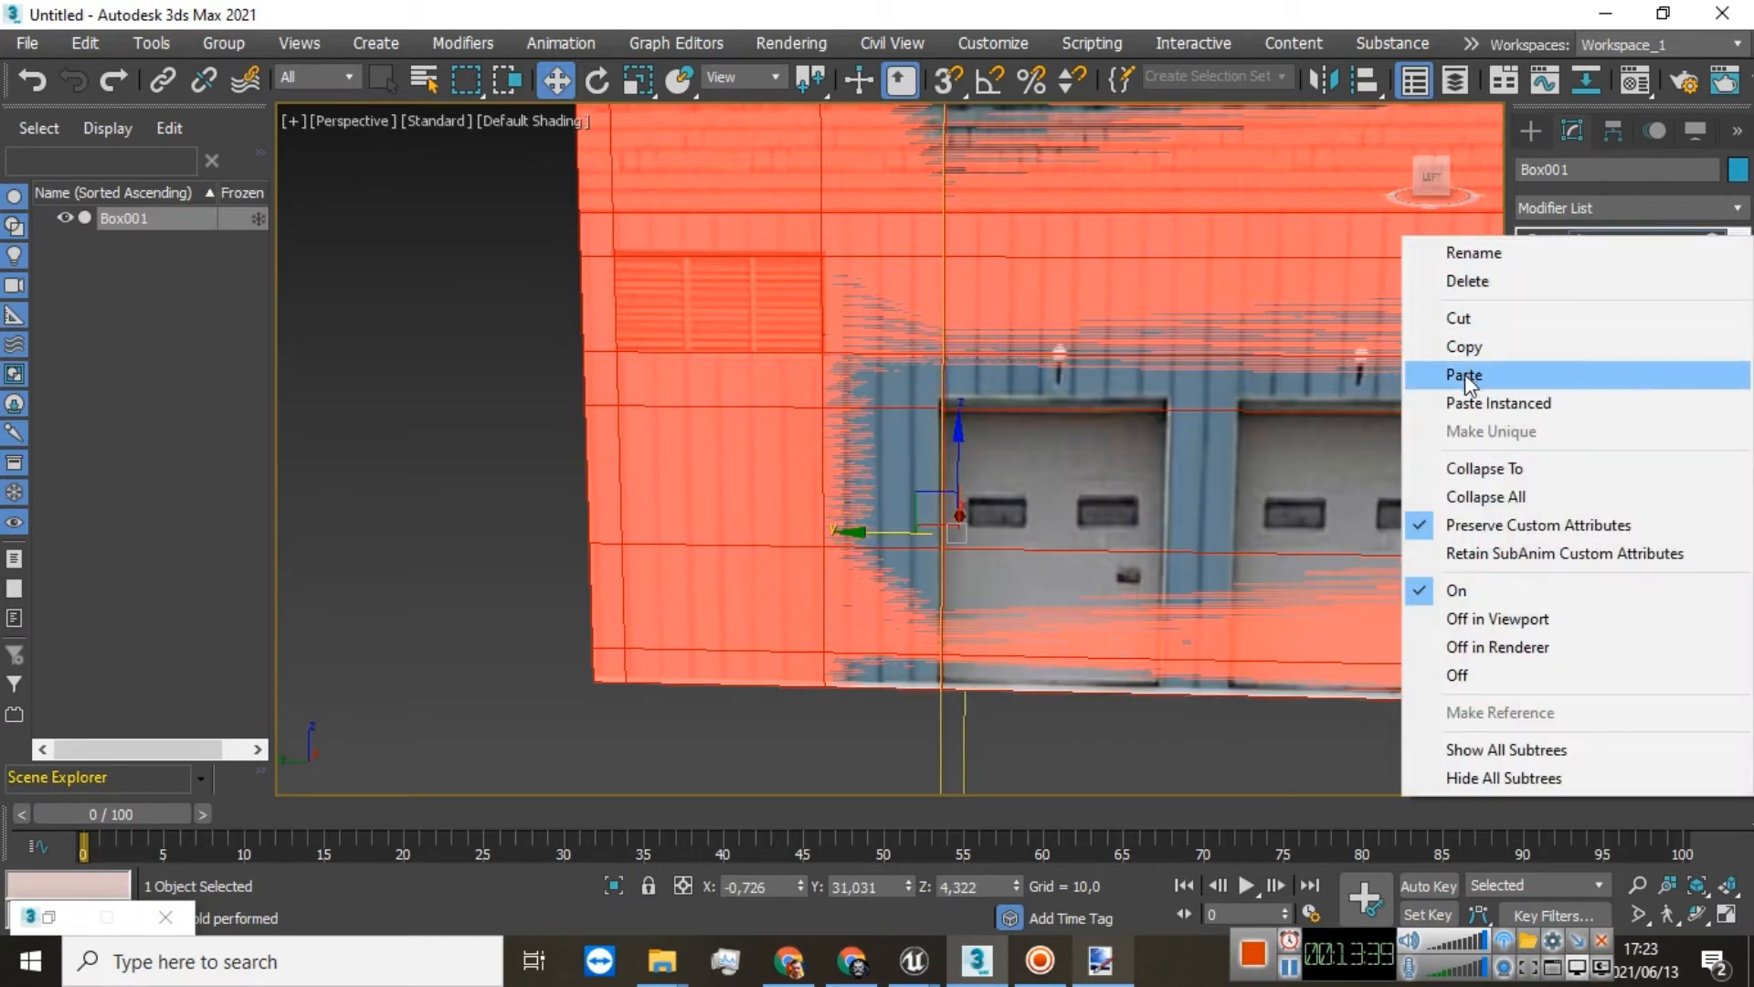
pyautogui.click(1465, 374)
pyautogui.click(1576, 240)
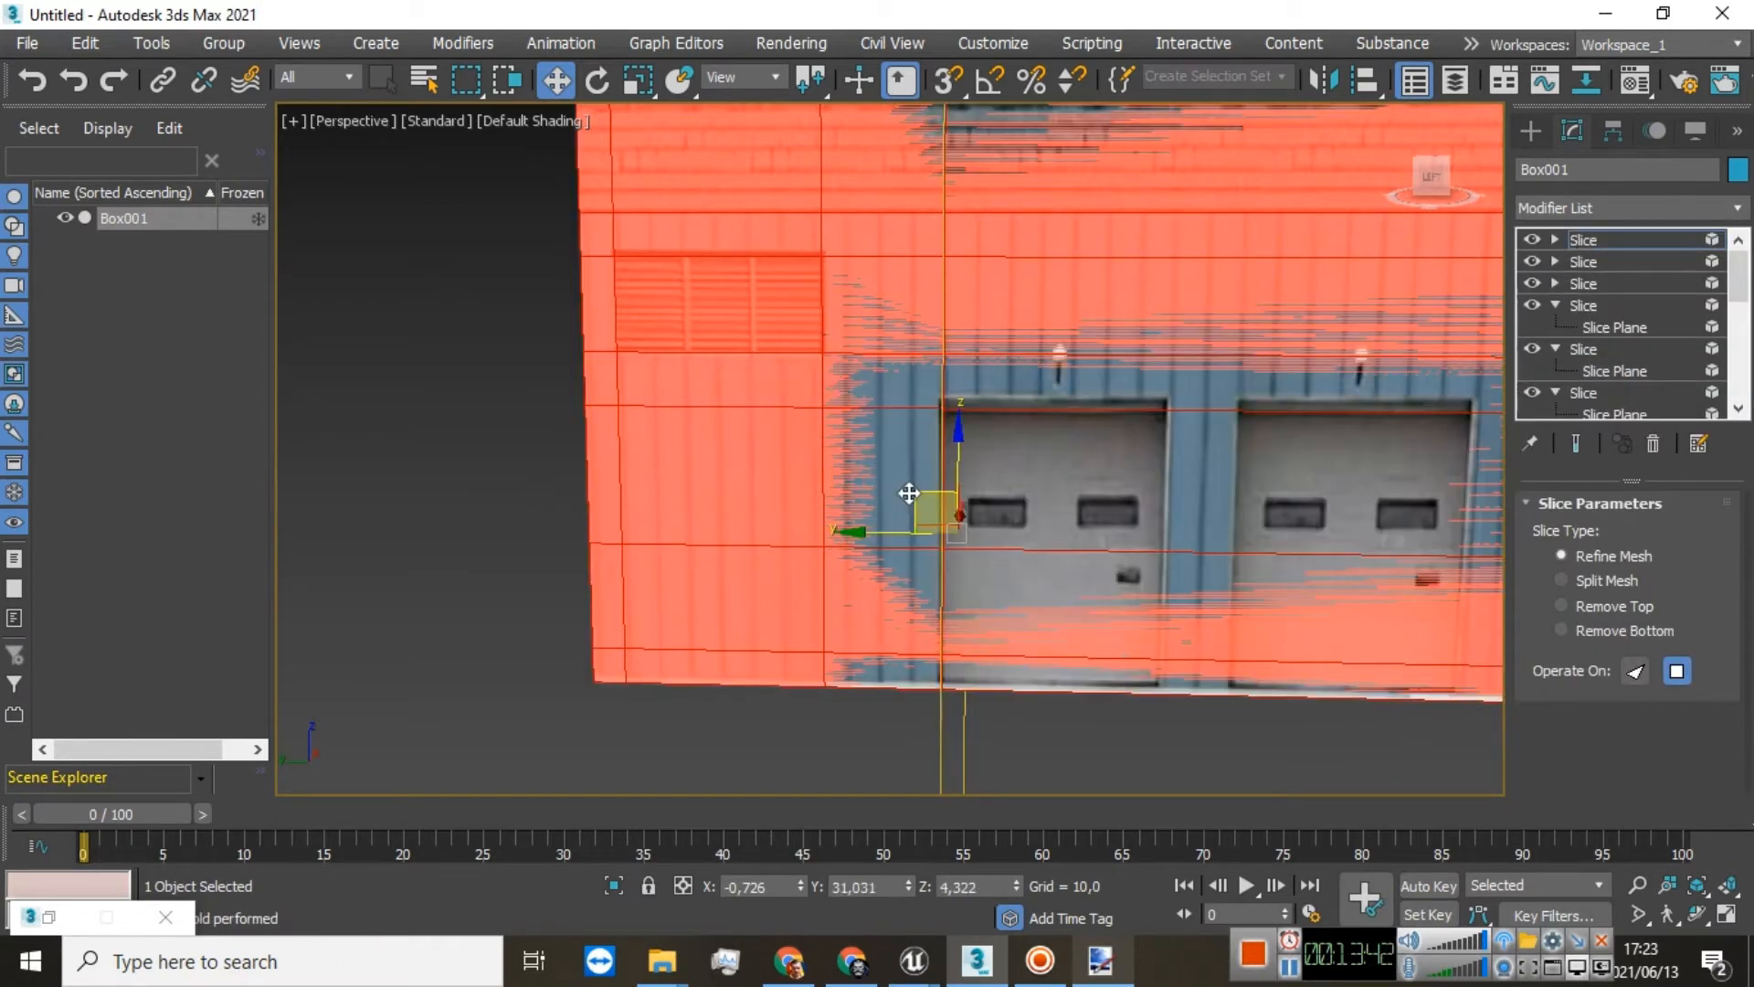
pyautogui.moveTo(891, 529); pyautogui.dragTo(1033, 535)
pyautogui.moveTo(1438, 428); pyautogui.dragTo(1021, 428, button='middle')
# Step: Duplicate the top Slice and move the copy's plane to about Y -2.9, at the inner edge of the right door
pyautogui.rightClick(1581, 244)
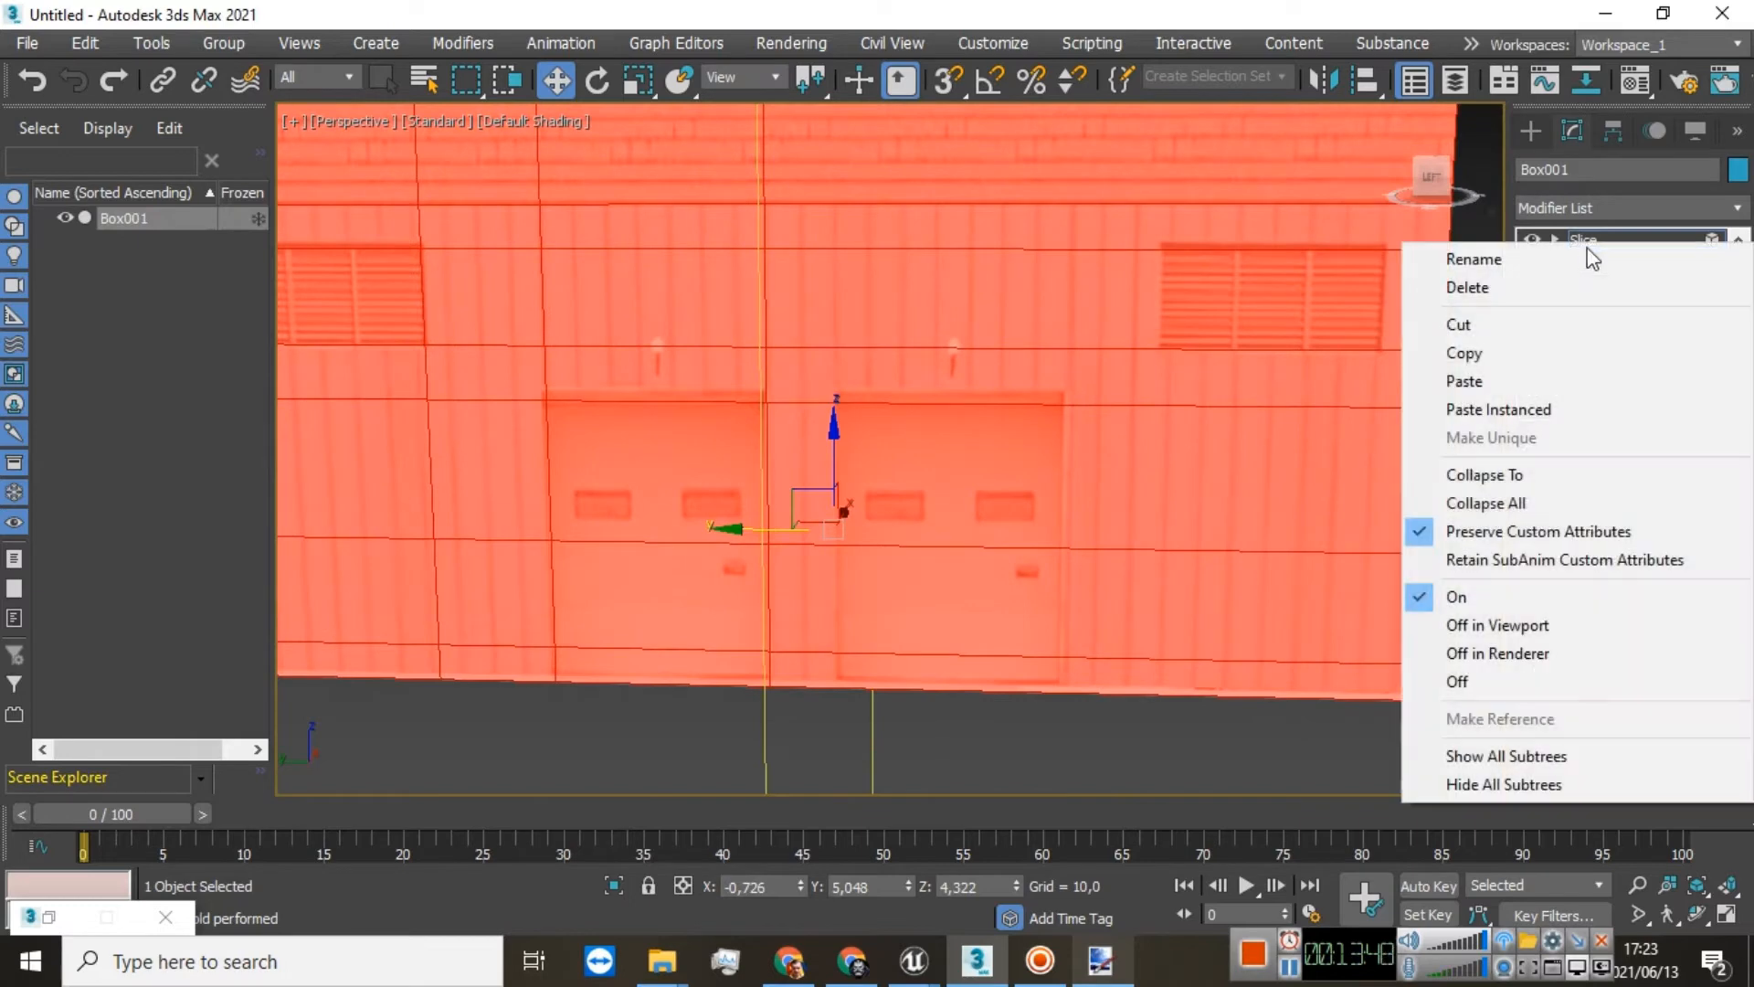
pyautogui.click(1526, 343)
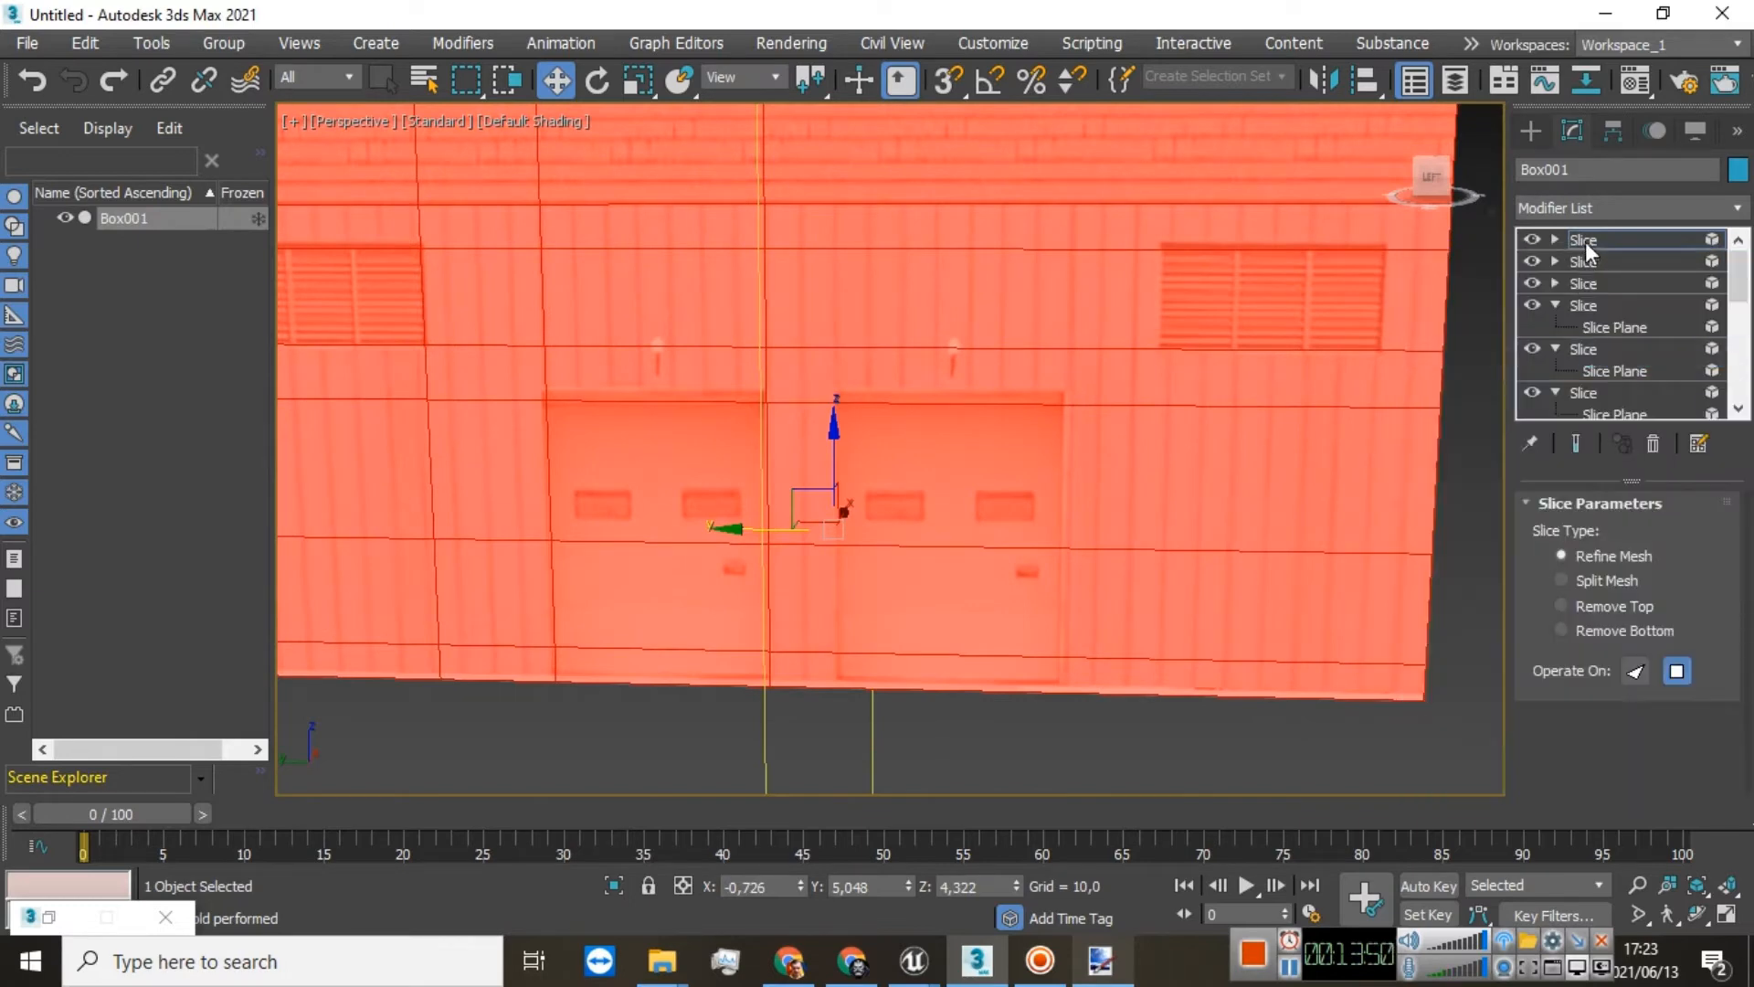
pyautogui.rightClick(1586, 241)
pyautogui.click(1516, 377)
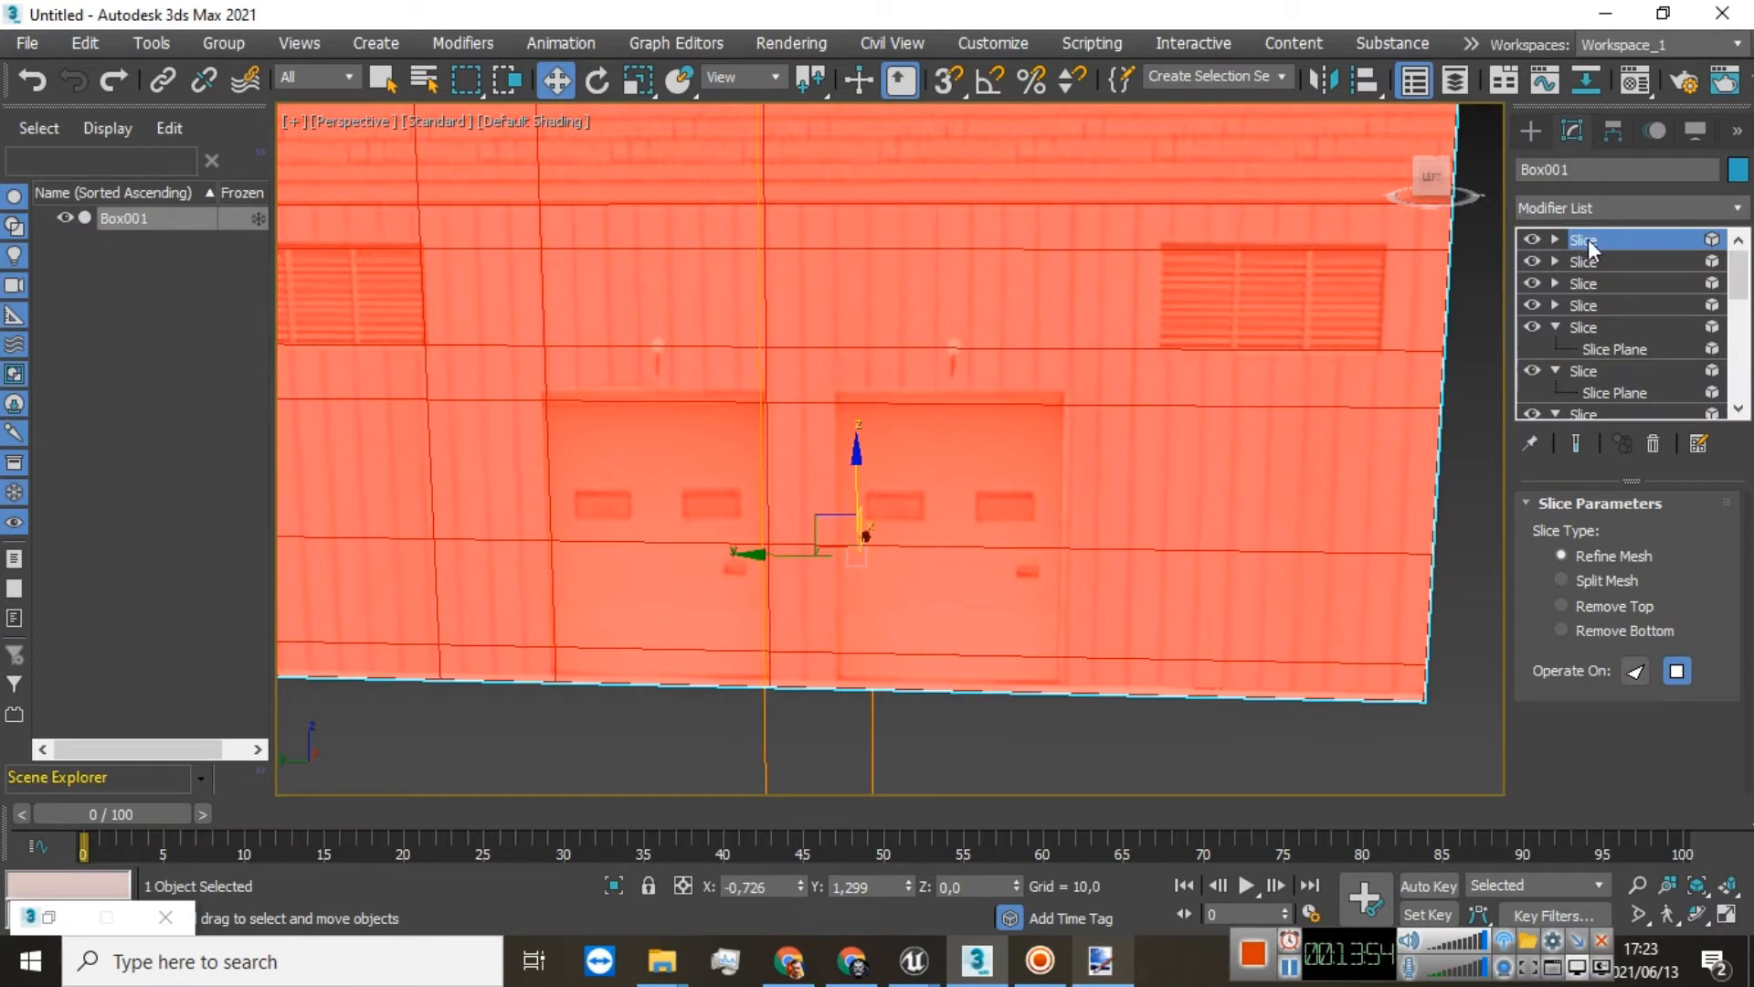
pyautogui.moveTo(803, 550); pyautogui.dragTo(779, 522)
pyautogui.hotkey('ctrl', 'z')
pyautogui.hotkey('ctrl', 'z')
pyautogui.hotkey('ctrl', 'z')
pyautogui.hotkey('ctrl', 'z')
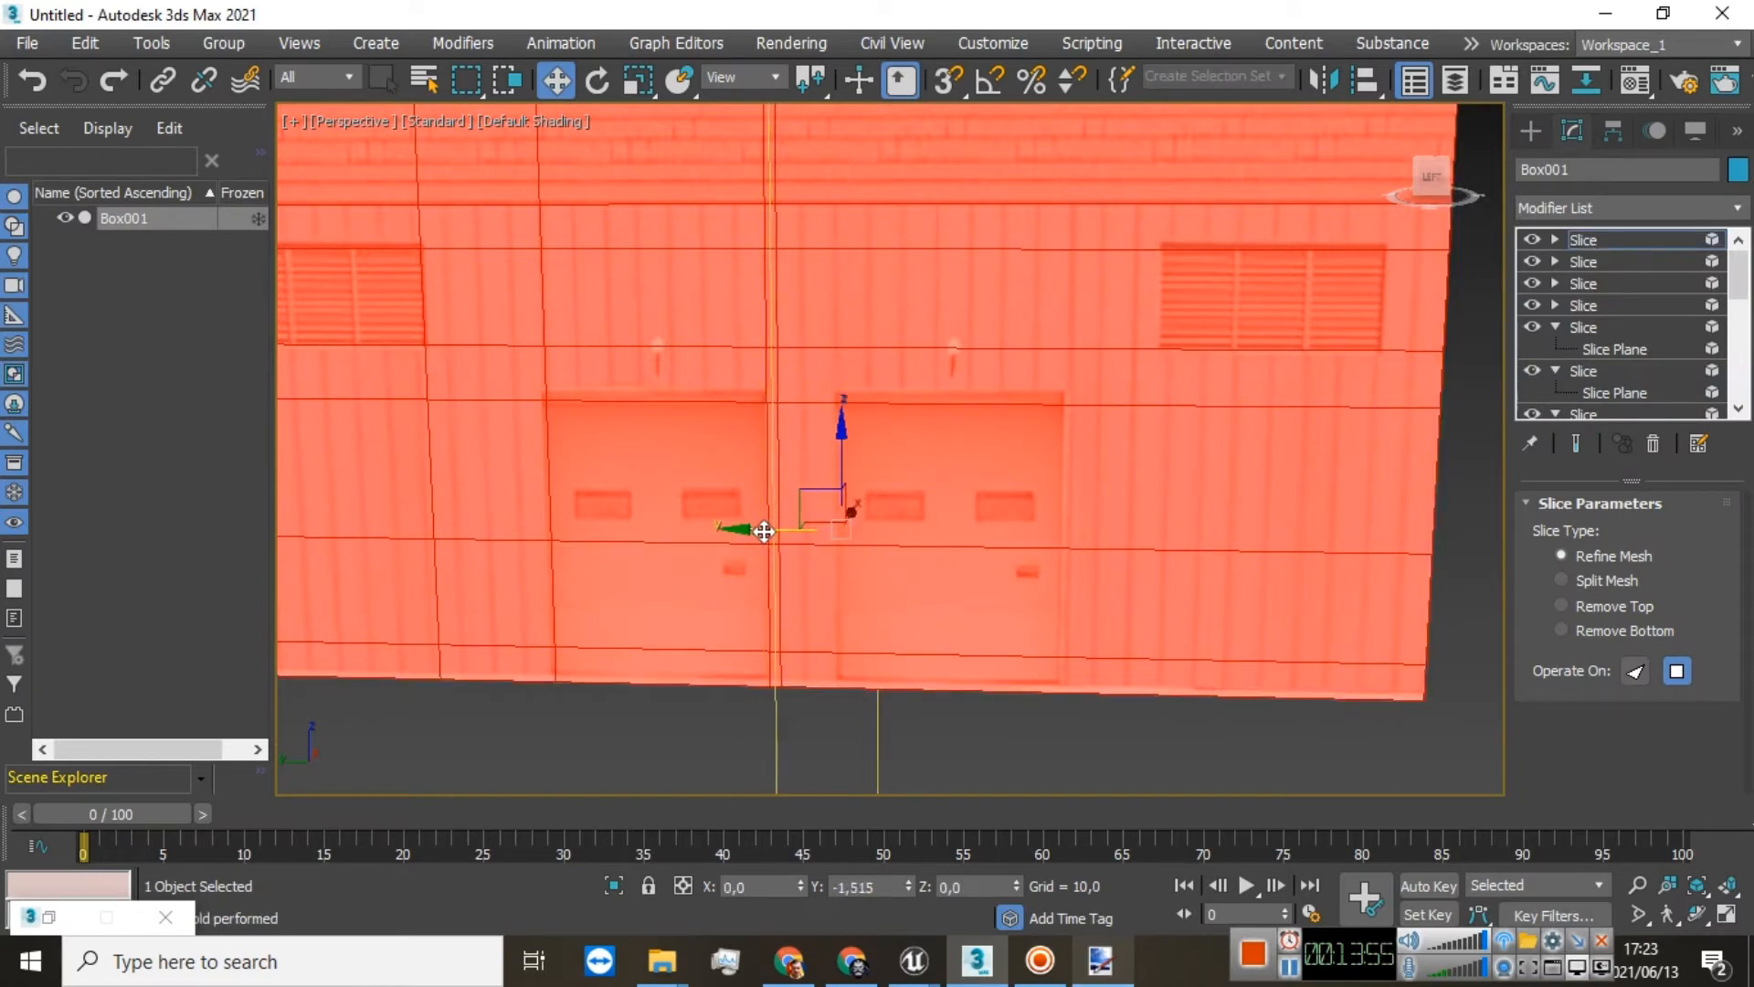
pyautogui.moveTo(793, 553); pyautogui.dragTo(796, 567)
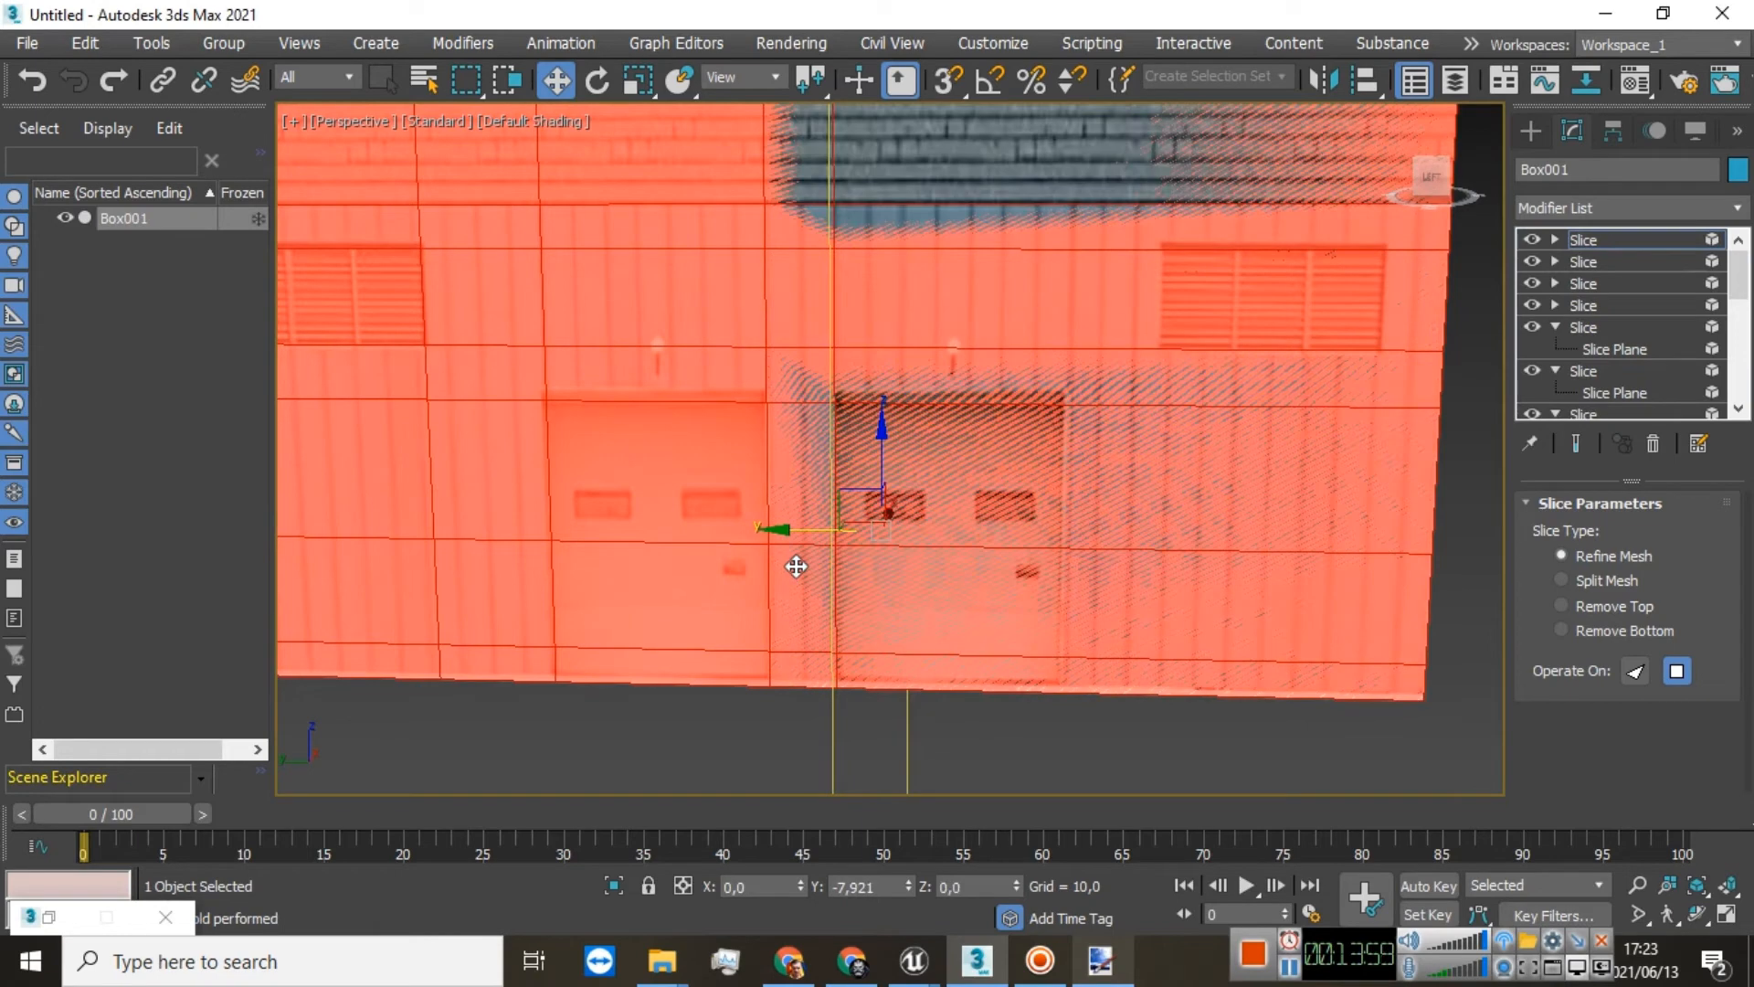
# Step: Paste another copy of the top Slice and move its plane to about Y -29.4, at the outer edge of the right door
pyautogui.rightClick(1576, 239)
pyautogui.click(1464, 349)
pyautogui.rightClick(1594, 247)
pyautogui.click(1462, 386)
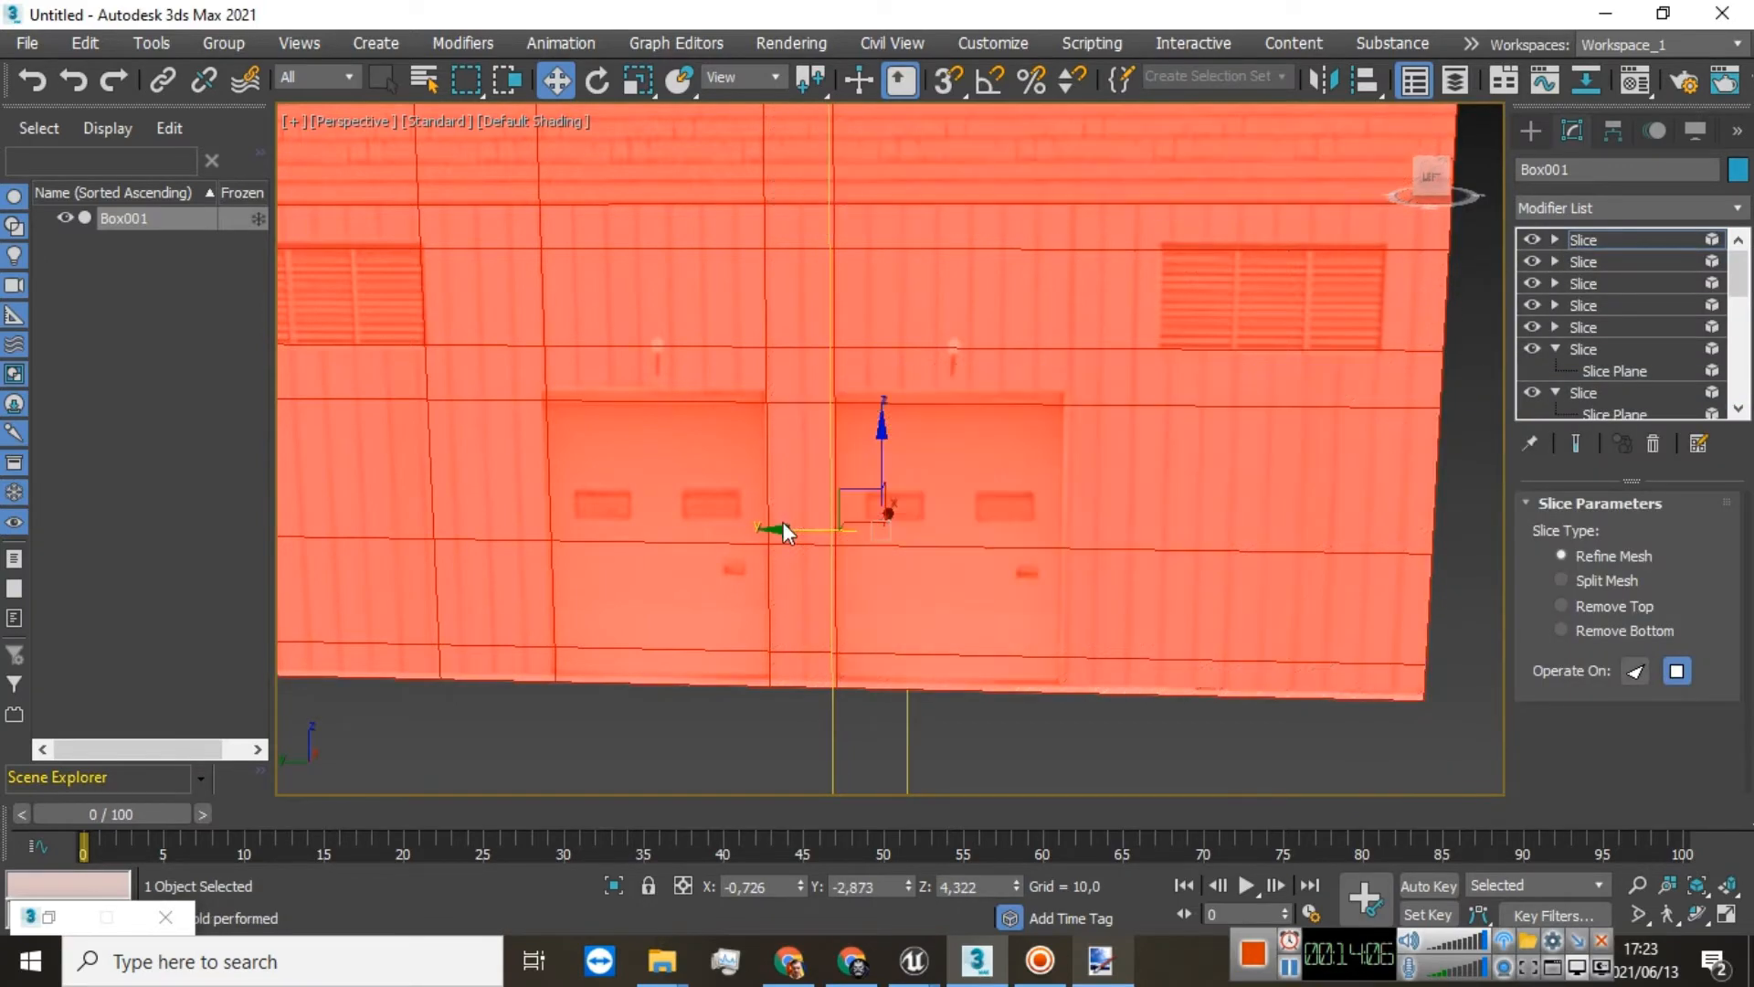
pyautogui.moveTo(783, 525); pyautogui.dragTo(944, 534)
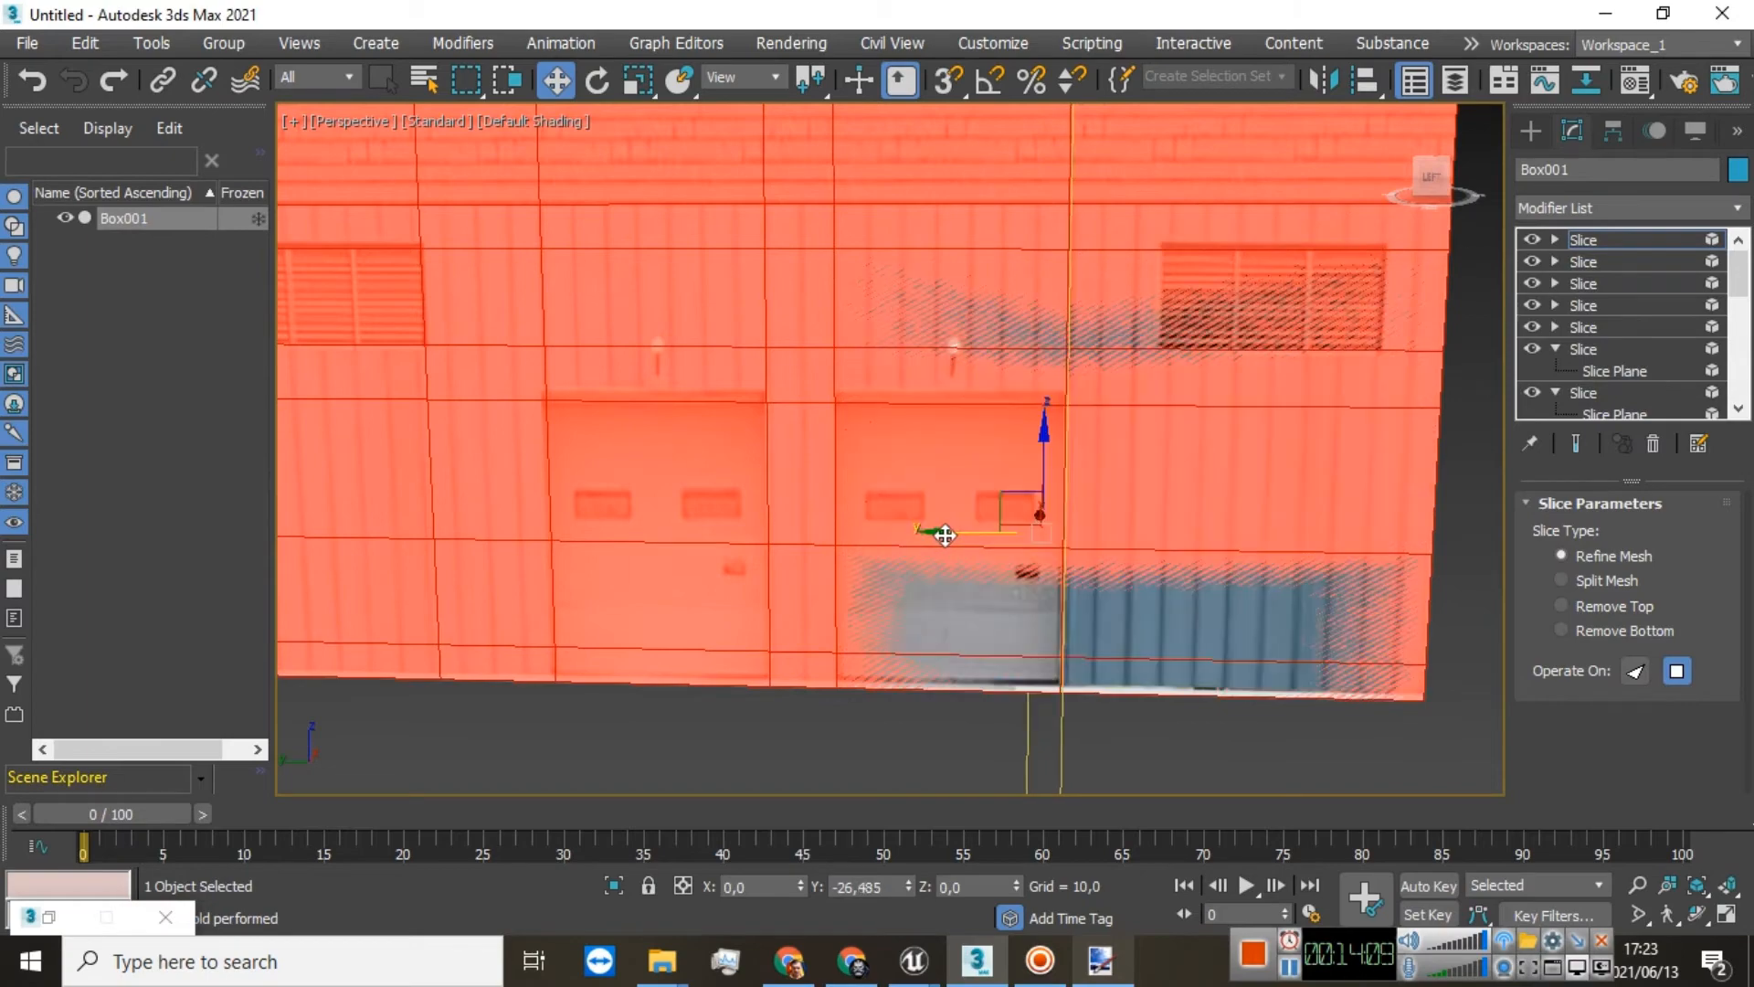
# Step: Duplicate the top Slice and move the copy's plane to about Y -39.8, at the inner edge of the right vent
pyautogui.rightClick(1605, 245)
pyautogui.click(1503, 351)
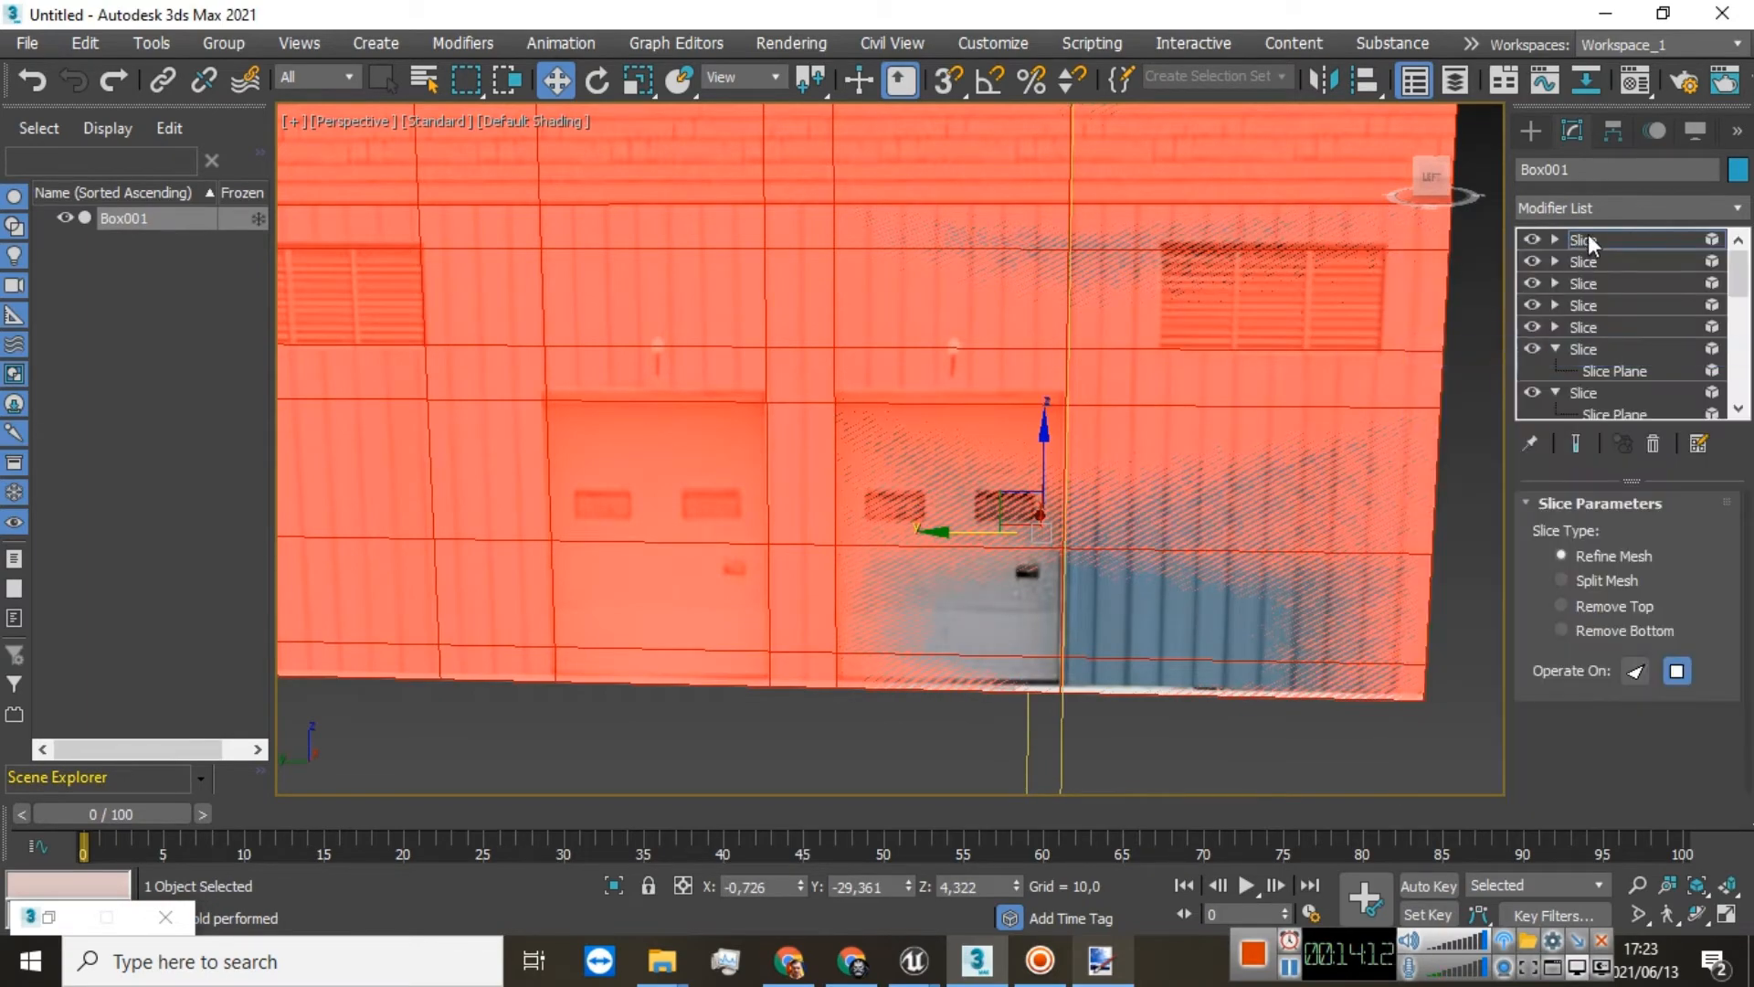
pyautogui.rightClick(1587, 242)
pyautogui.click(1457, 374)
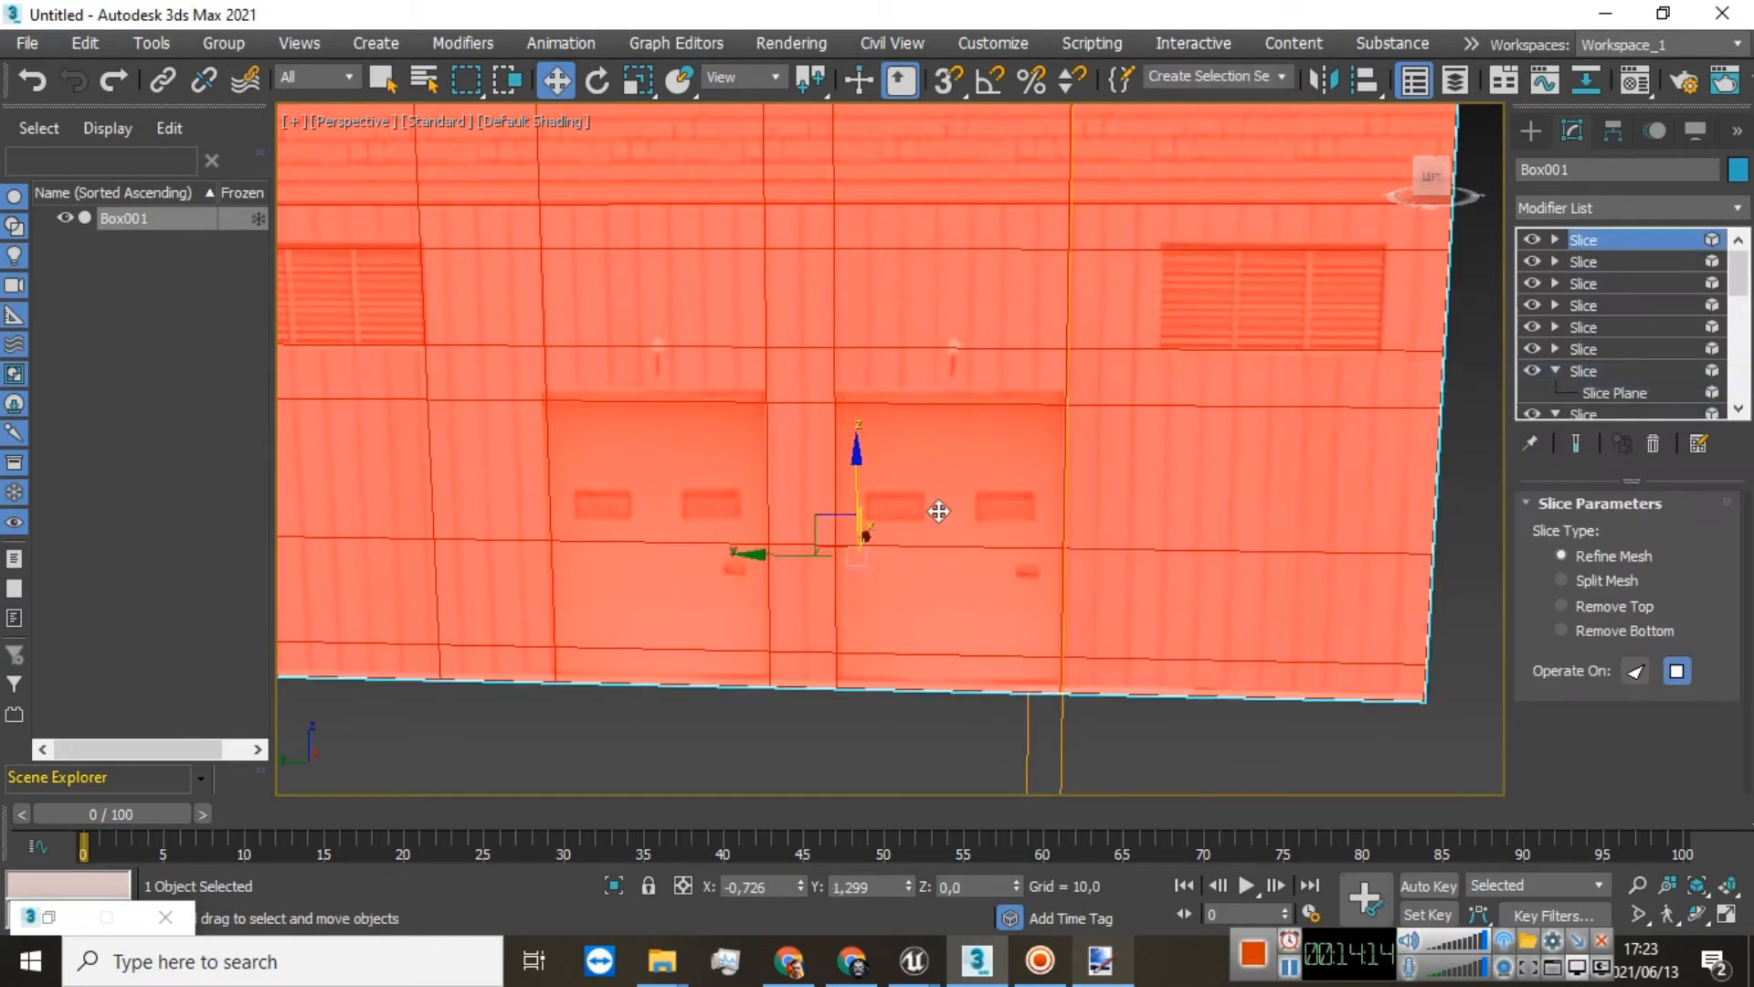
pyautogui.doubleClick(1582, 238)
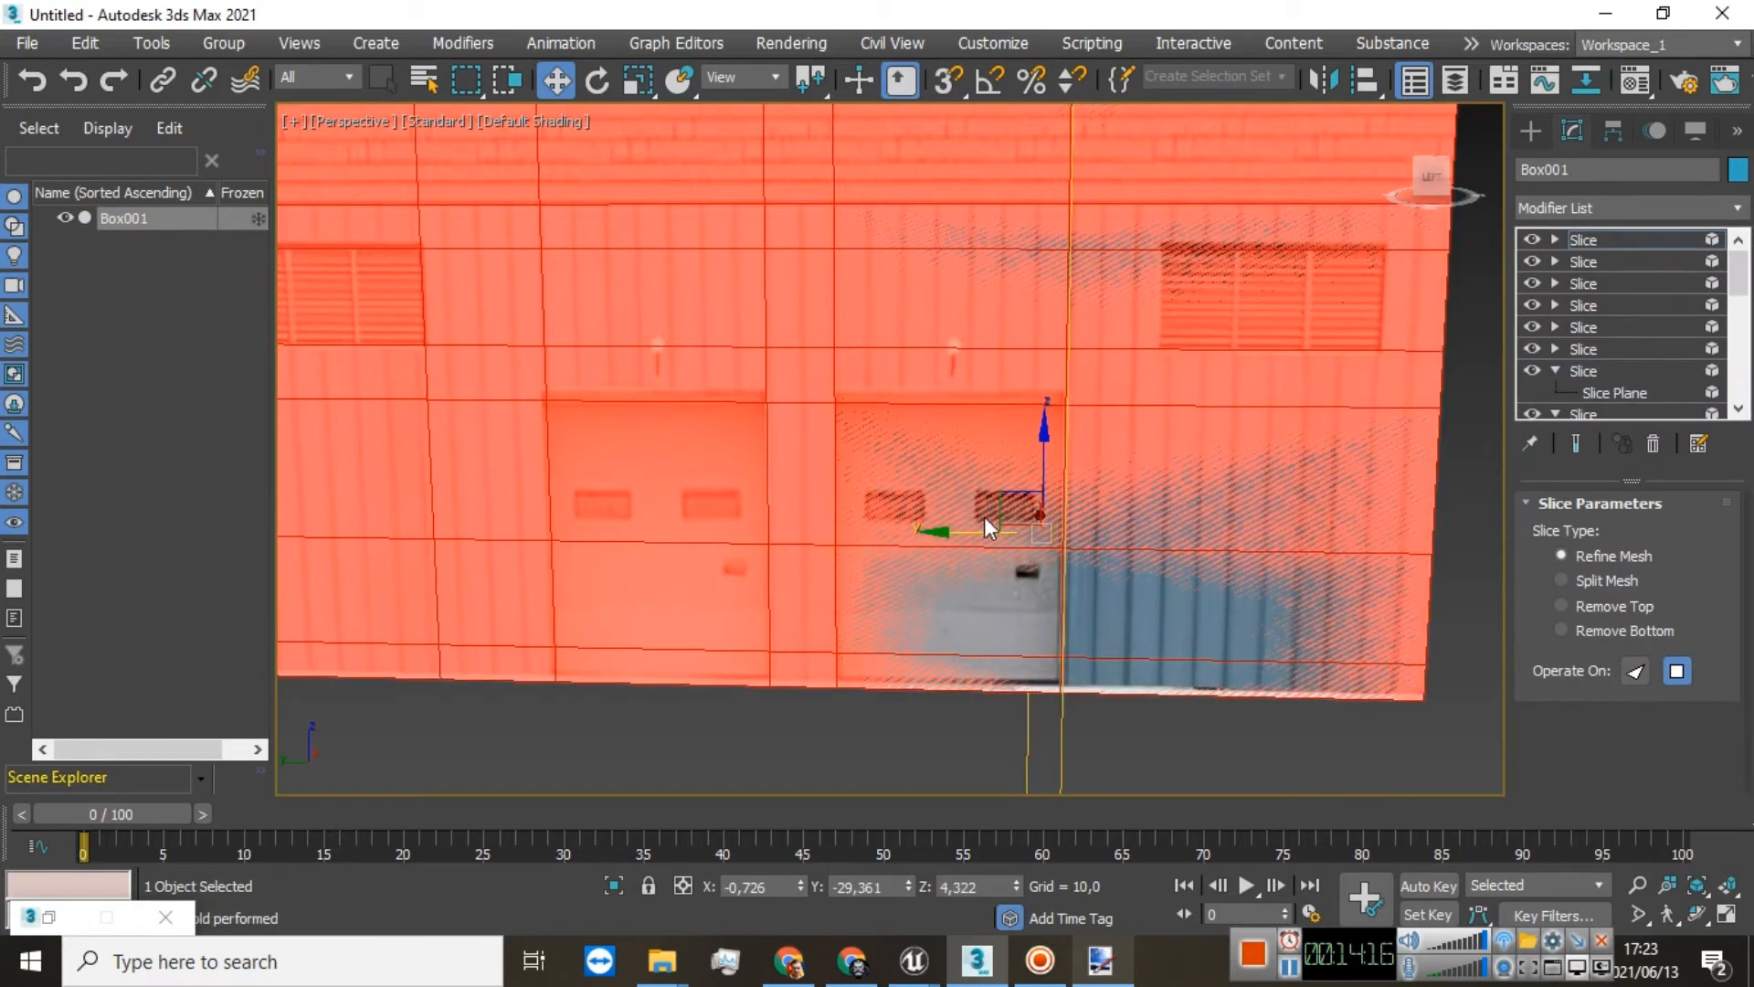
pyautogui.moveTo(964, 531); pyautogui.dragTo(1030, 521)
# Step: Duplicate the top Slice and move the copy's plane to about Y -63.9, at the outer edge of the right vent
pyautogui.rightClick(1597, 241)
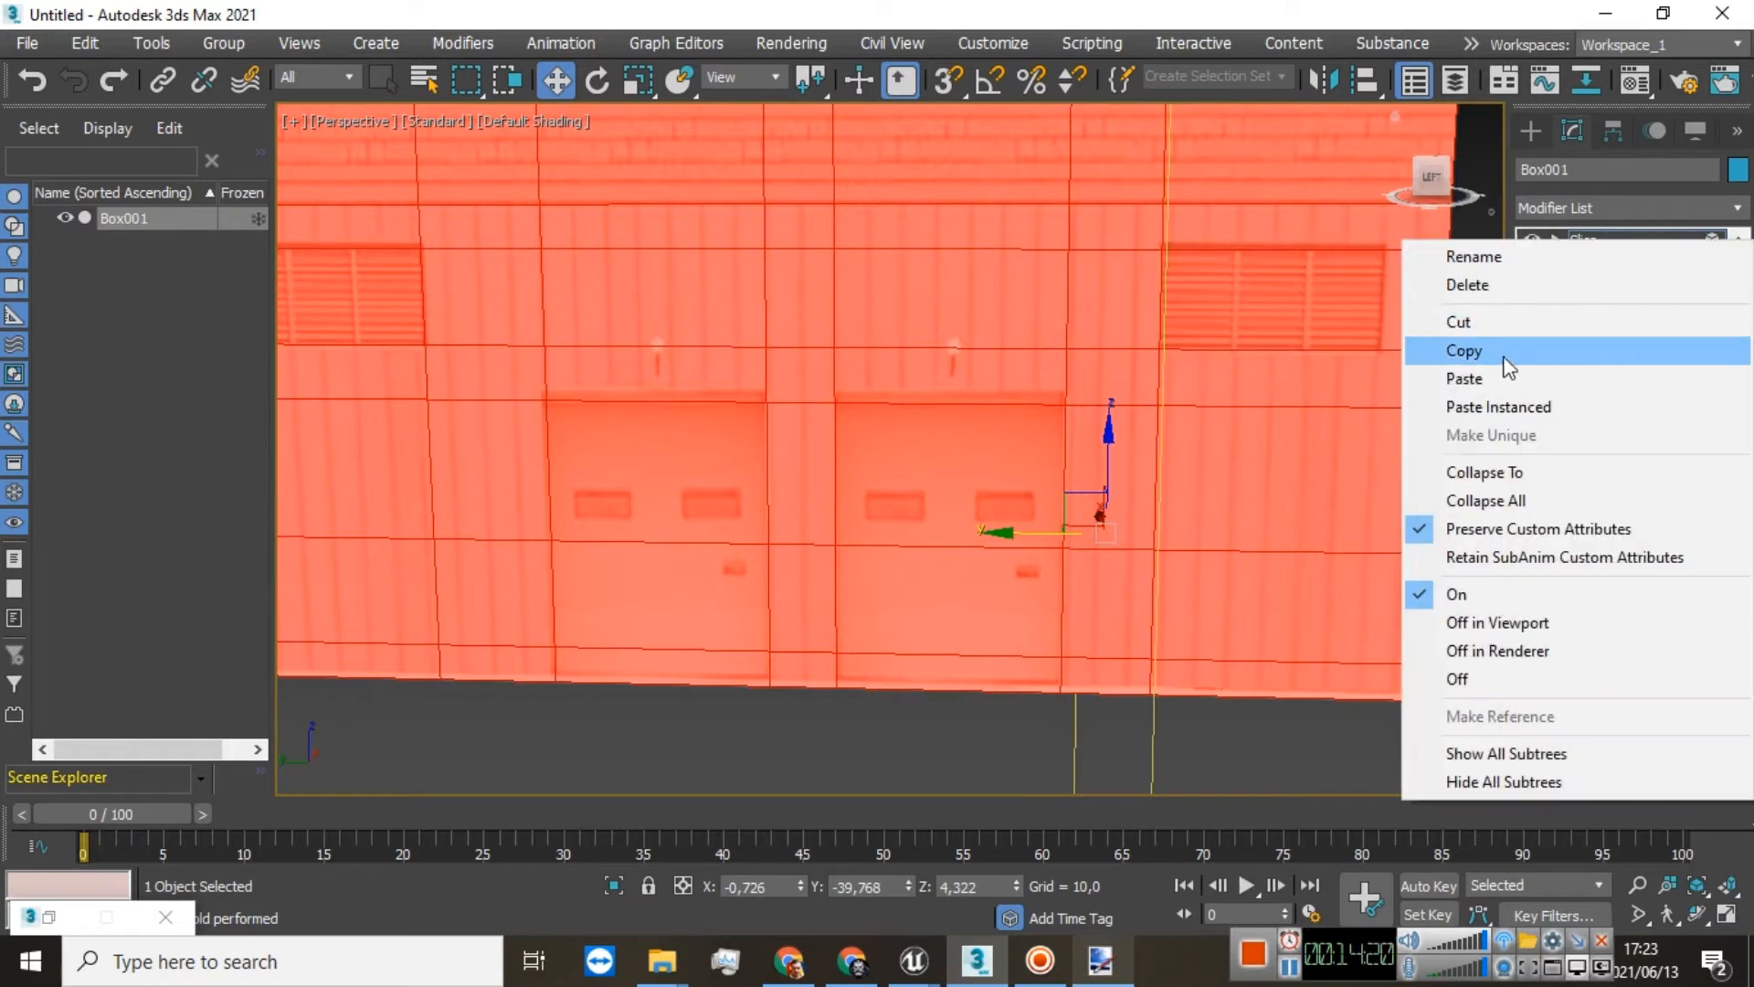
pyautogui.click(1509, 347)
pyautogui.rightClick(1573, 240)
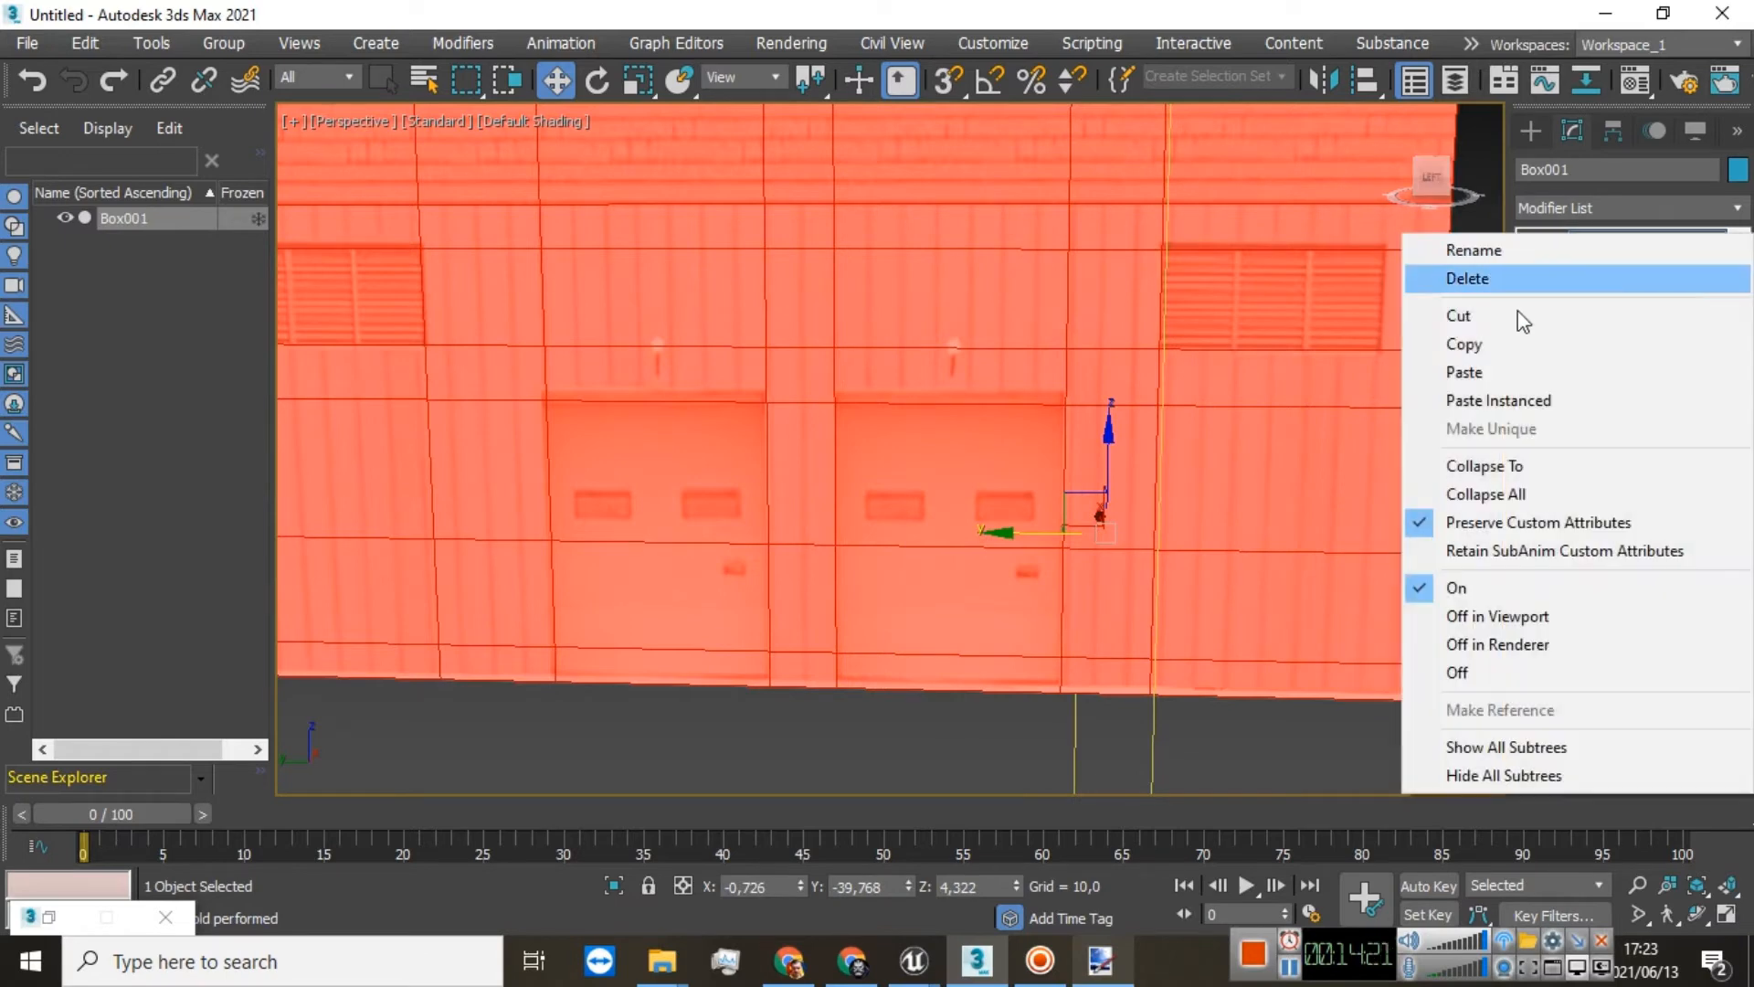
pyautogui.click(1477, 370)
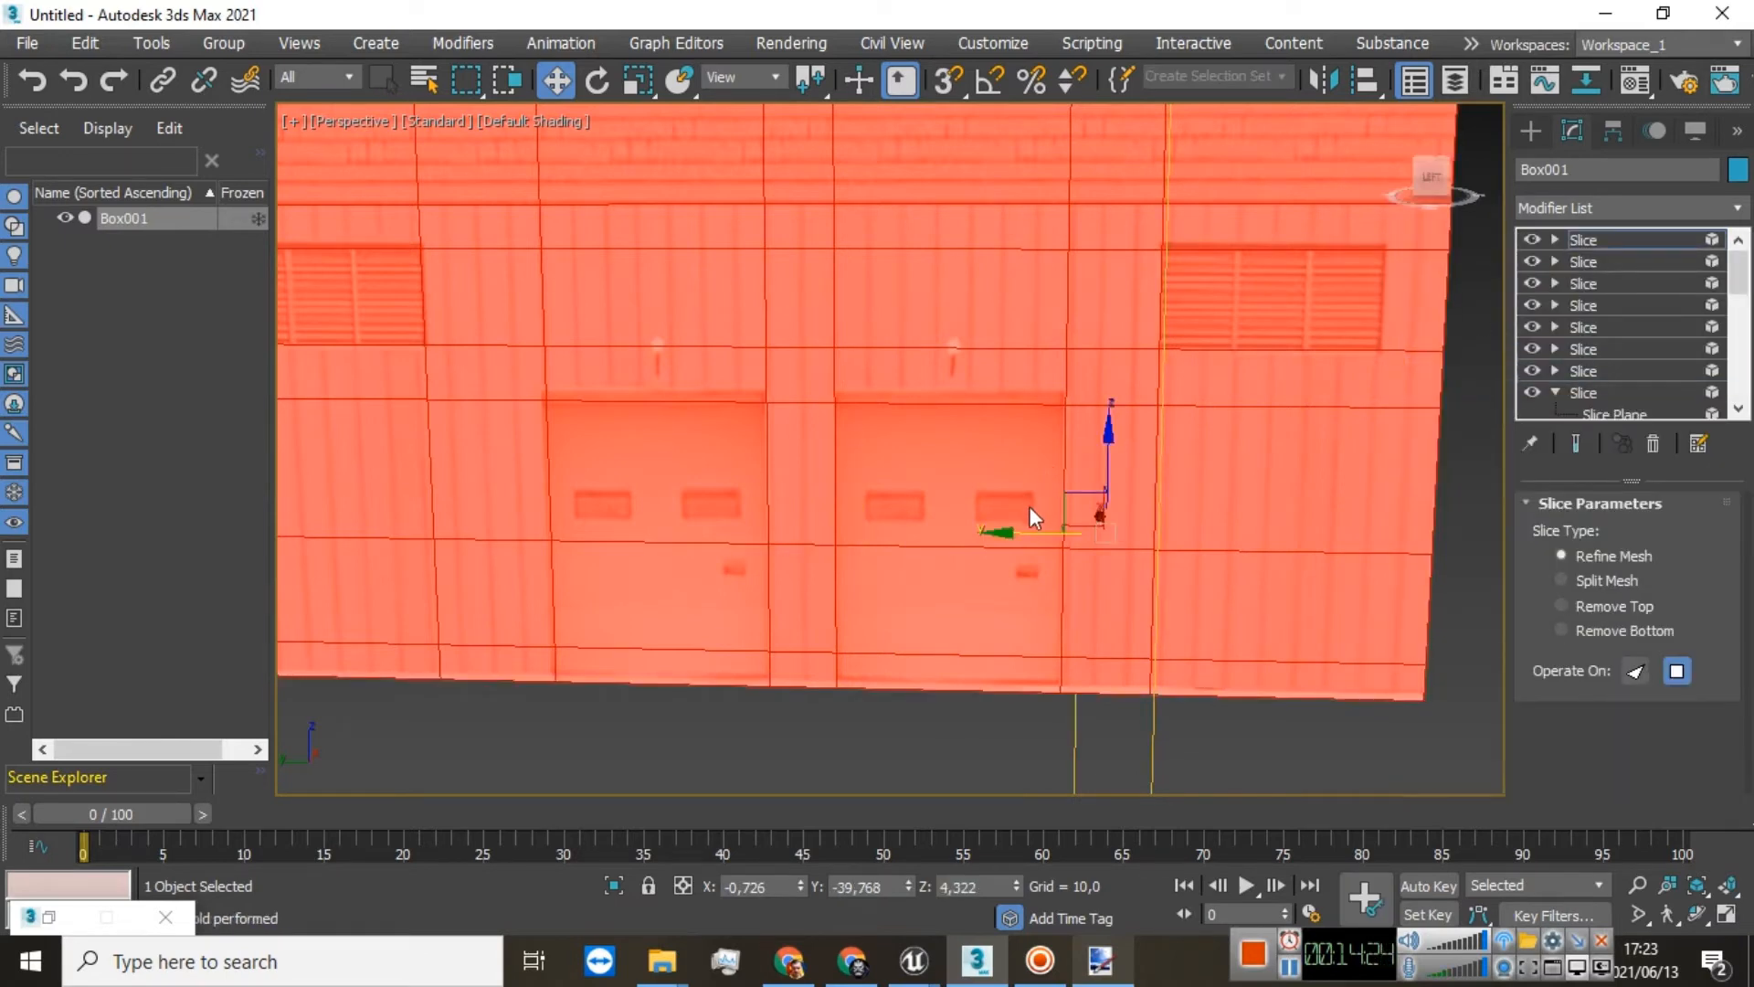
pyautogui.moveTo(1018, 522); pyautogui.dragTo(1172, 488)
pyautogui.scroll(-4, 1012, 318)
pyautogui.scroll(2, 1011, 316)
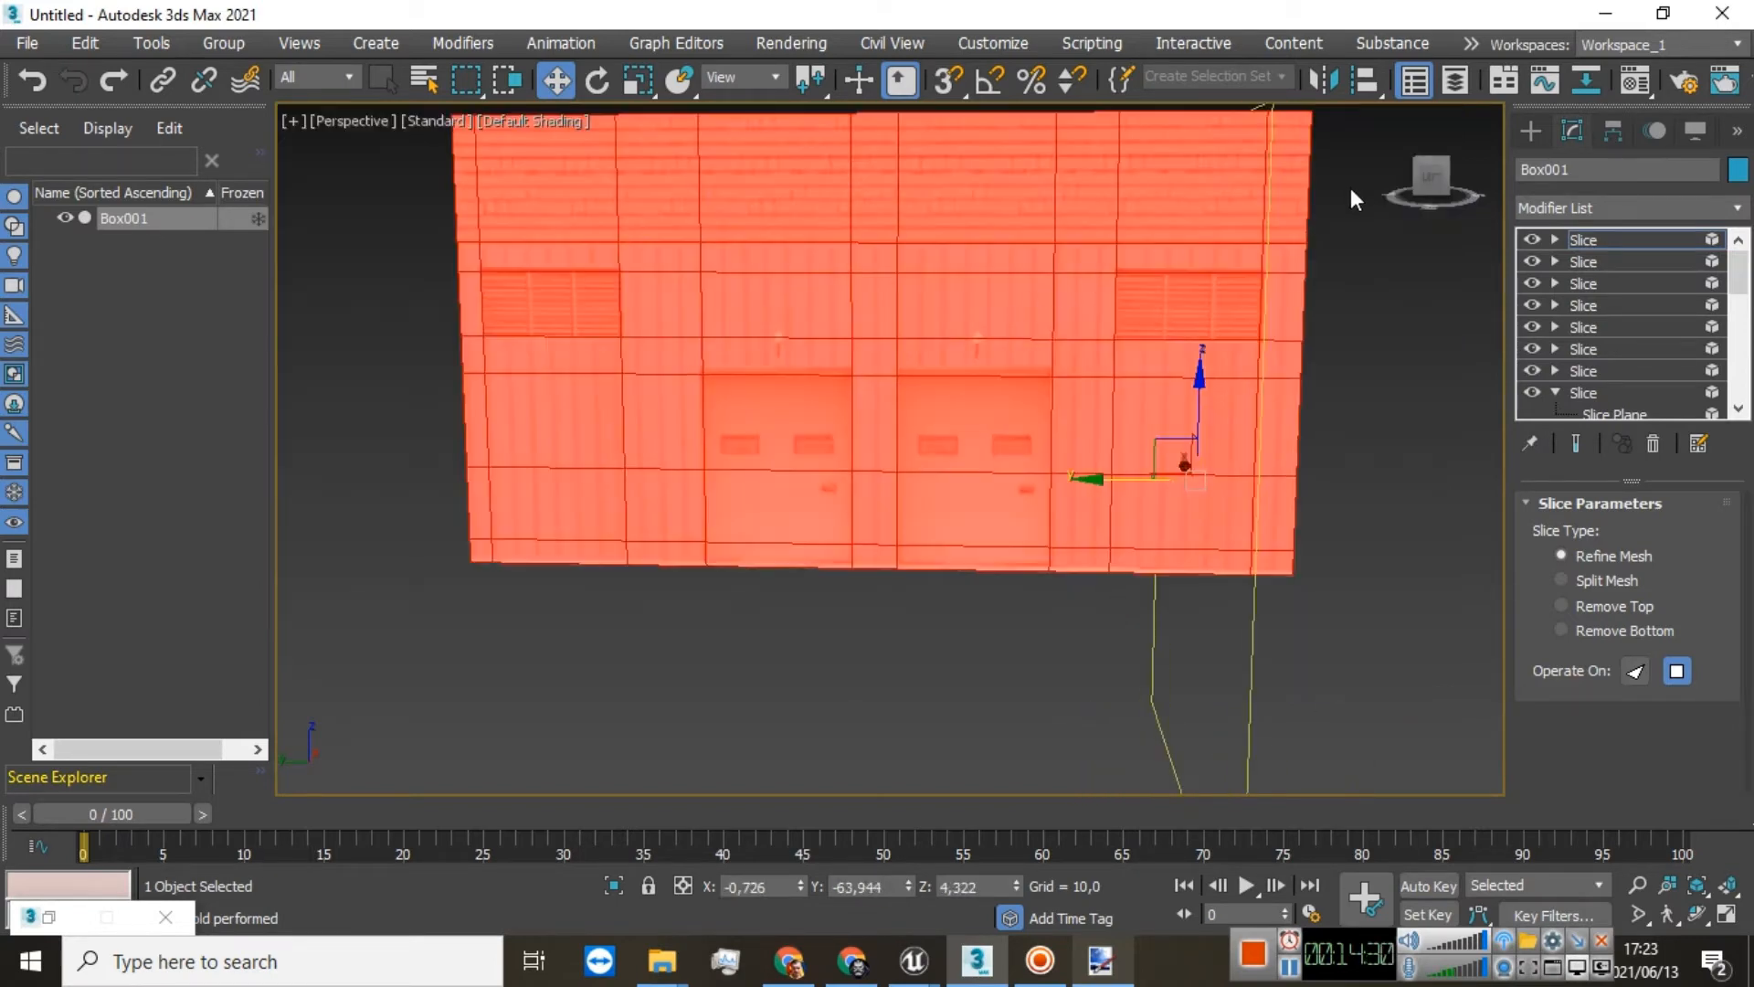
# Step: Collapse the modifier stack up to the top Slice, holding the scene first, and switch the Editable Poly to Polygon level
pyautogui.moveTo(1416, 172)
pyautogui.mouseDown()
pyautogui.moveTo(1378, 203)
pyautogui.moveTo(1233, 216)
pyautogui.moveTo(1159, 171)
pyautogui.moveTo(1248, 193)
pyautogui.moveTo(1179, 175)
pyautogui.mouseUp()
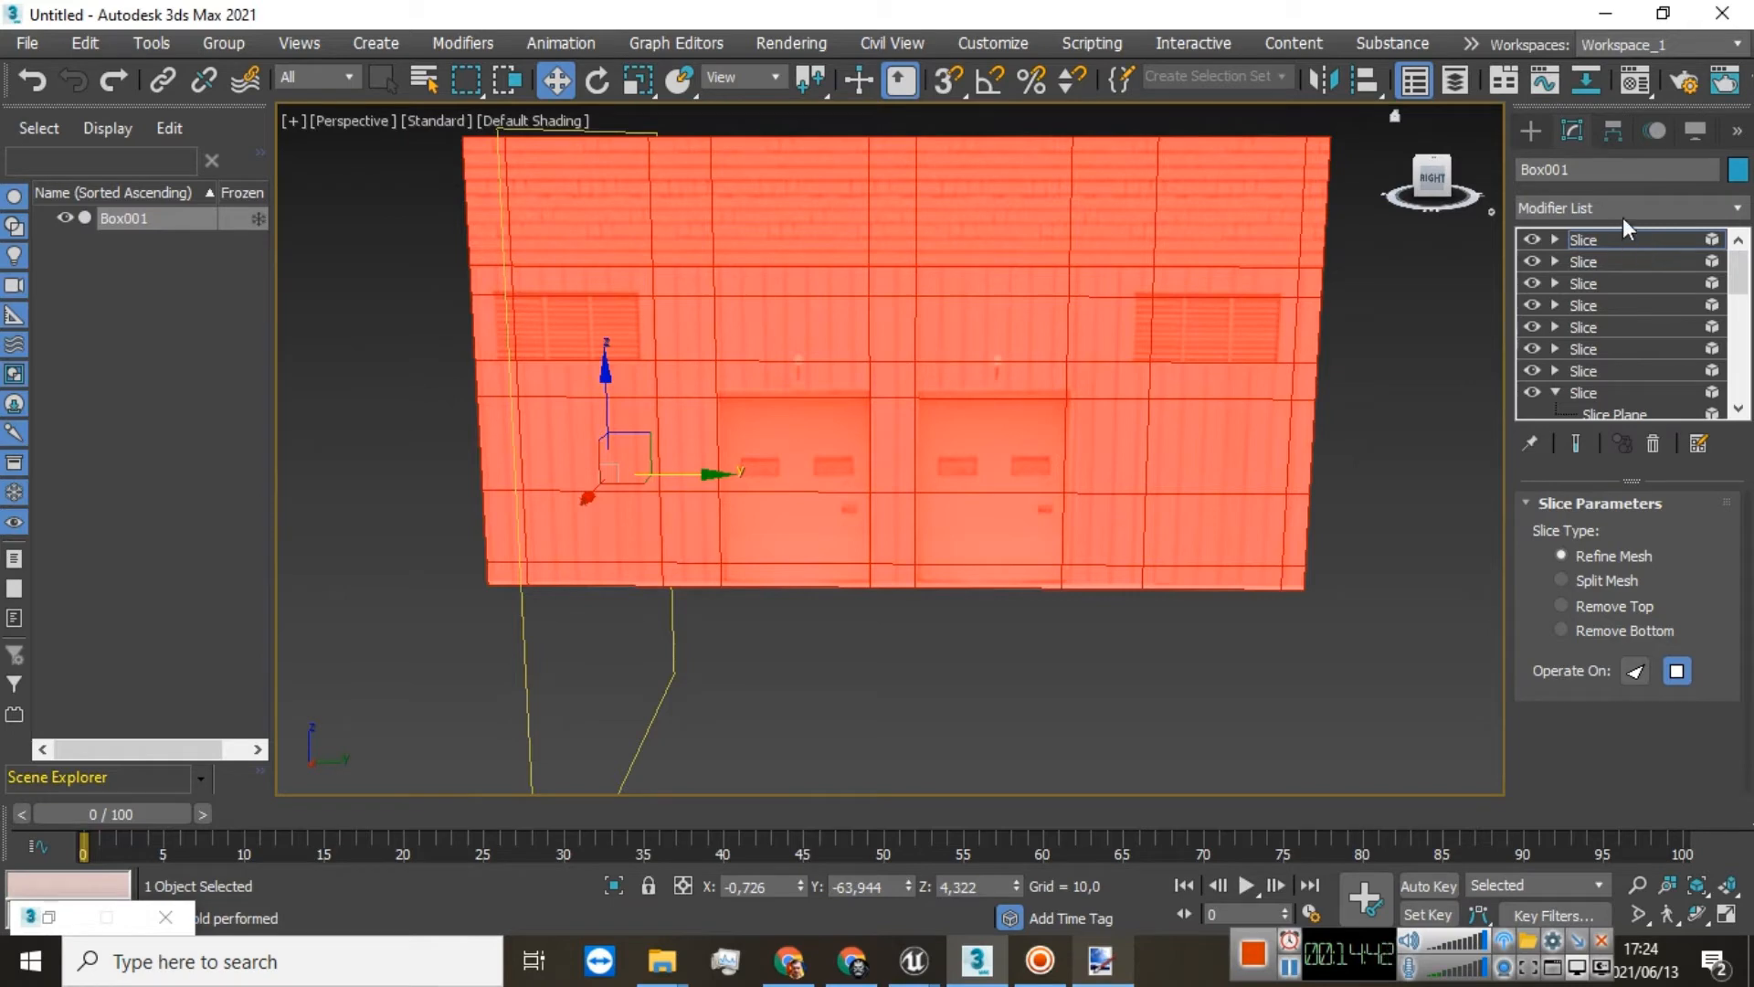
pyautogui.rightClick(1611, 237)
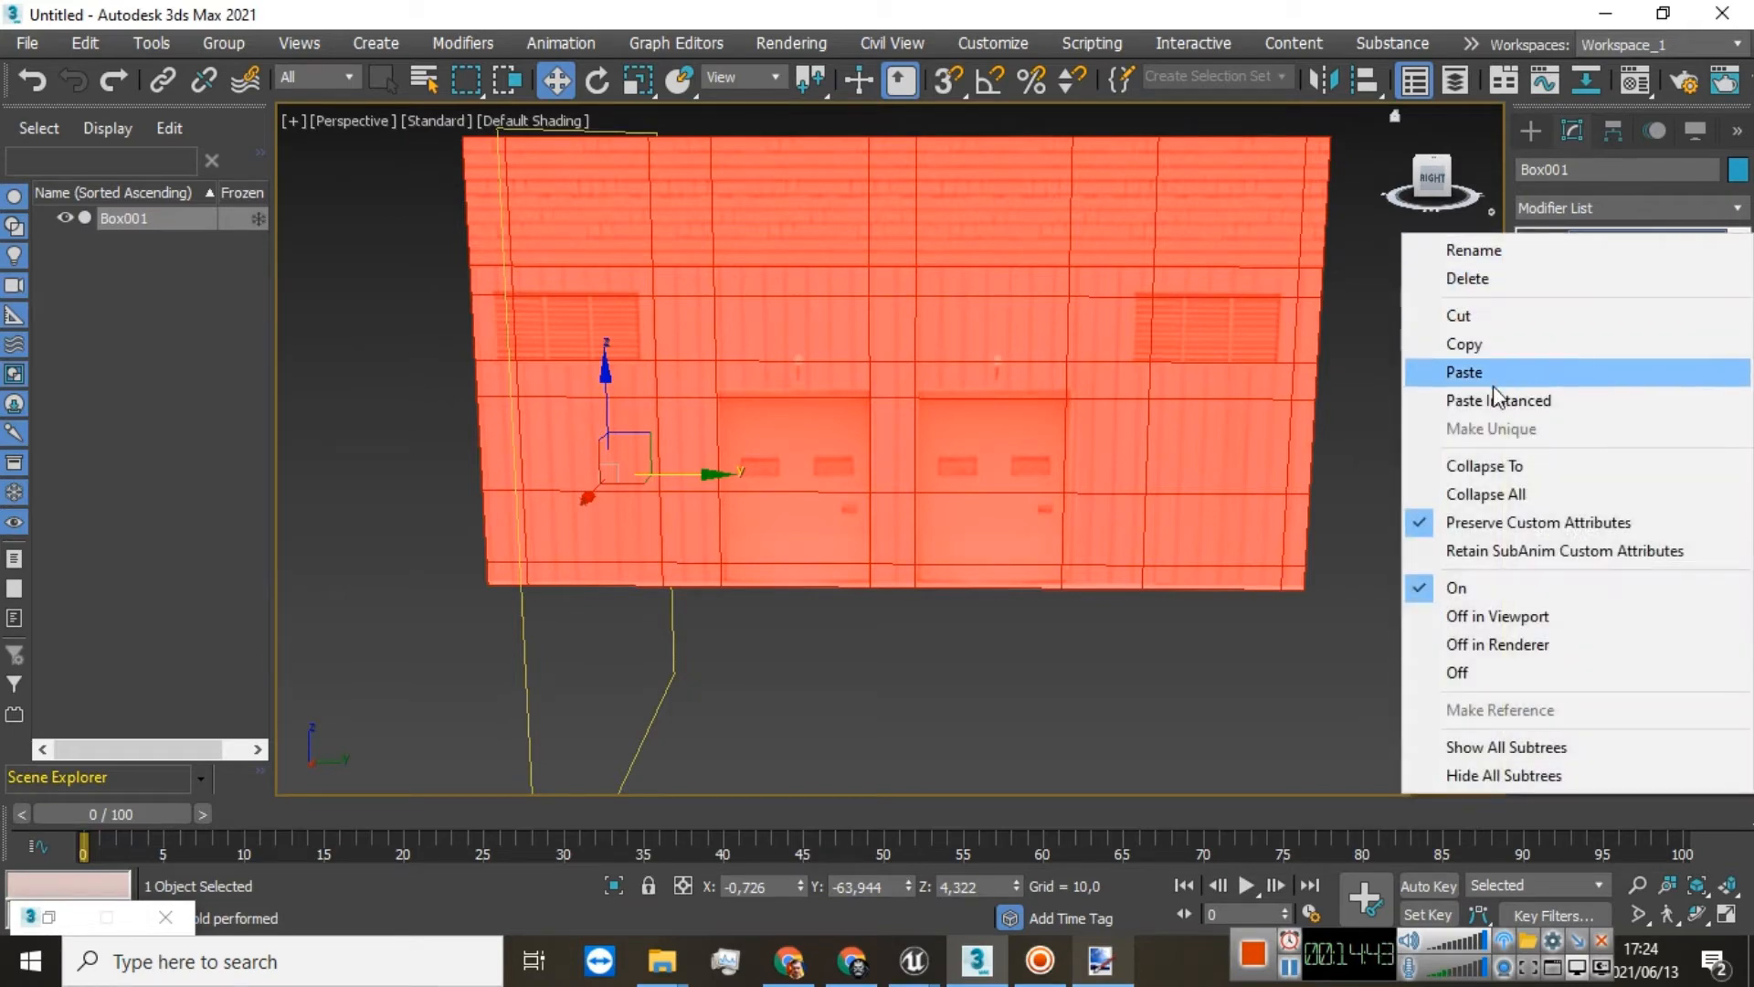
pyautogui.click(1488, 465)
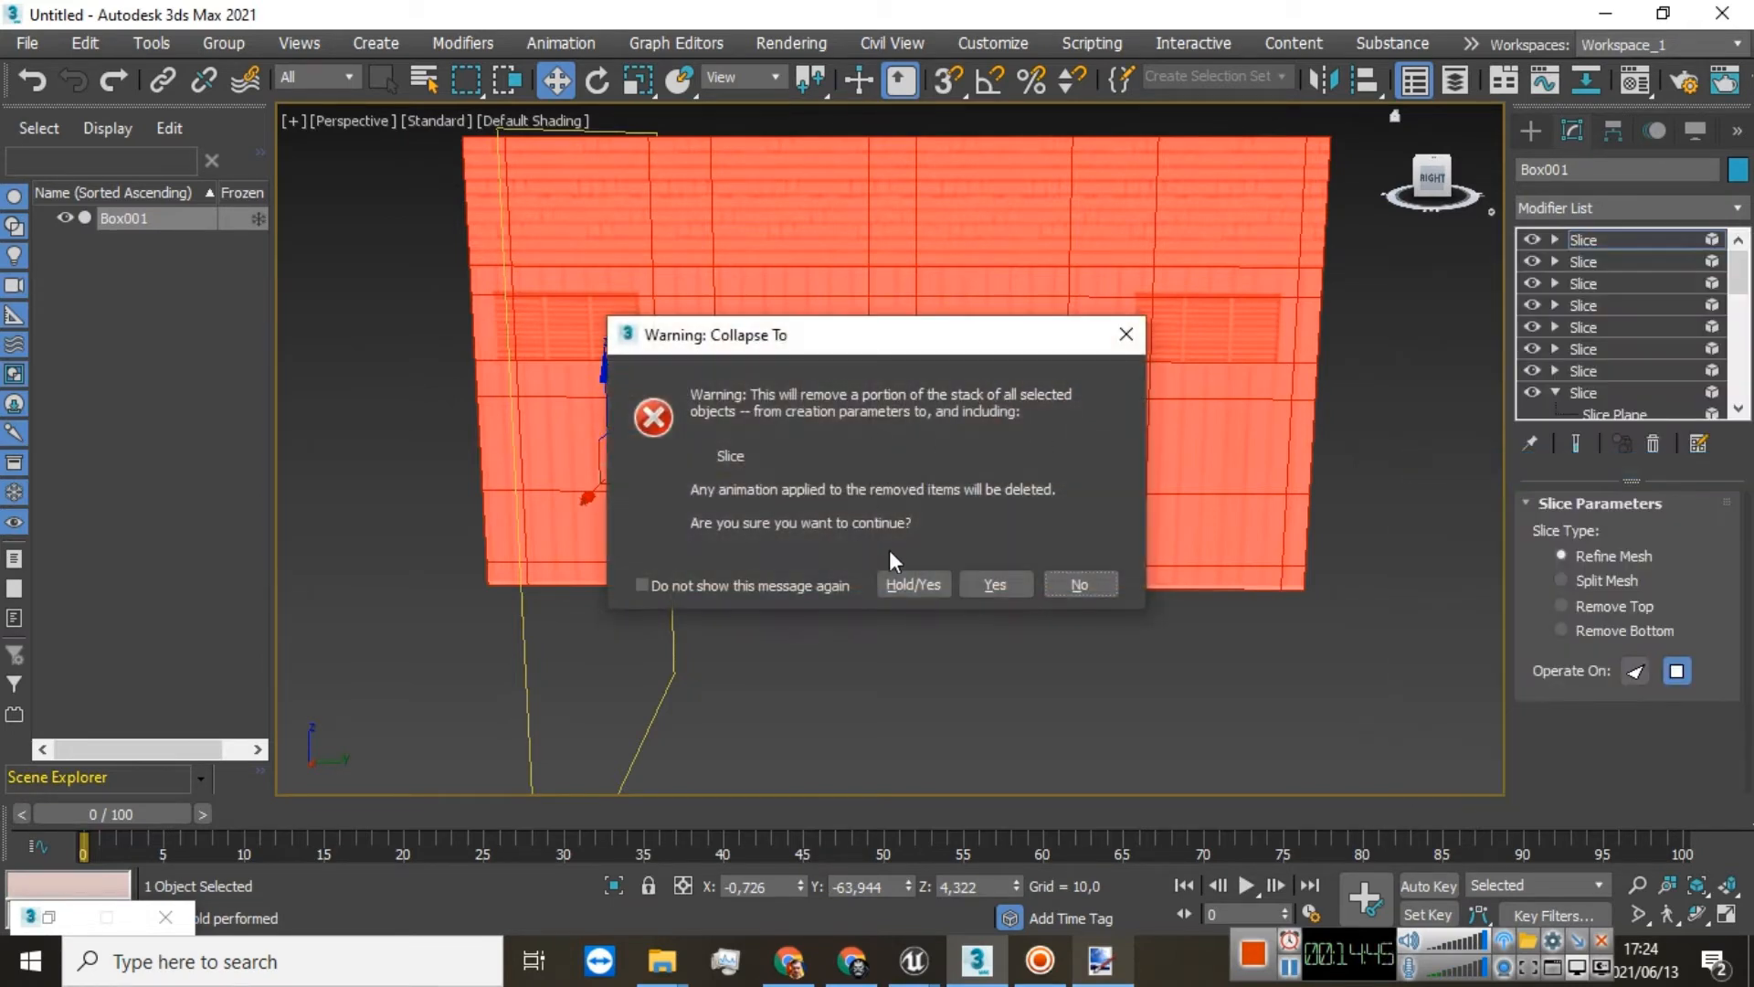
pyautogui.click(912, 583)
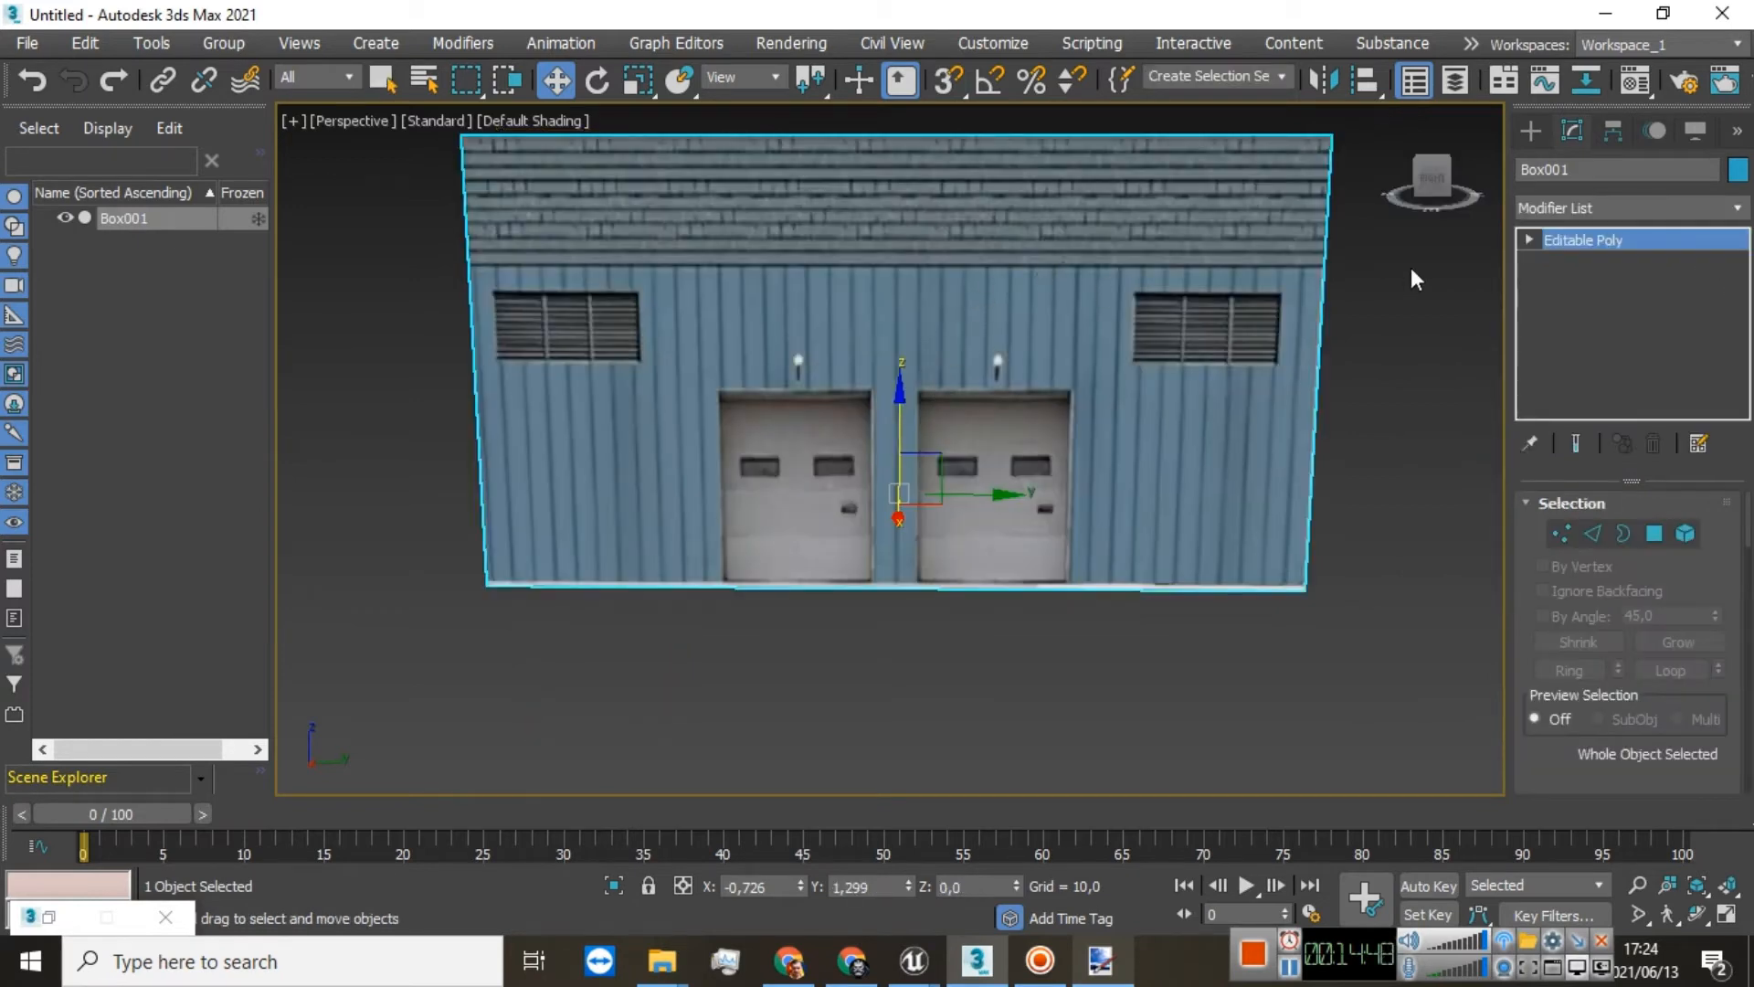
pyautogui.click(1530, 241)
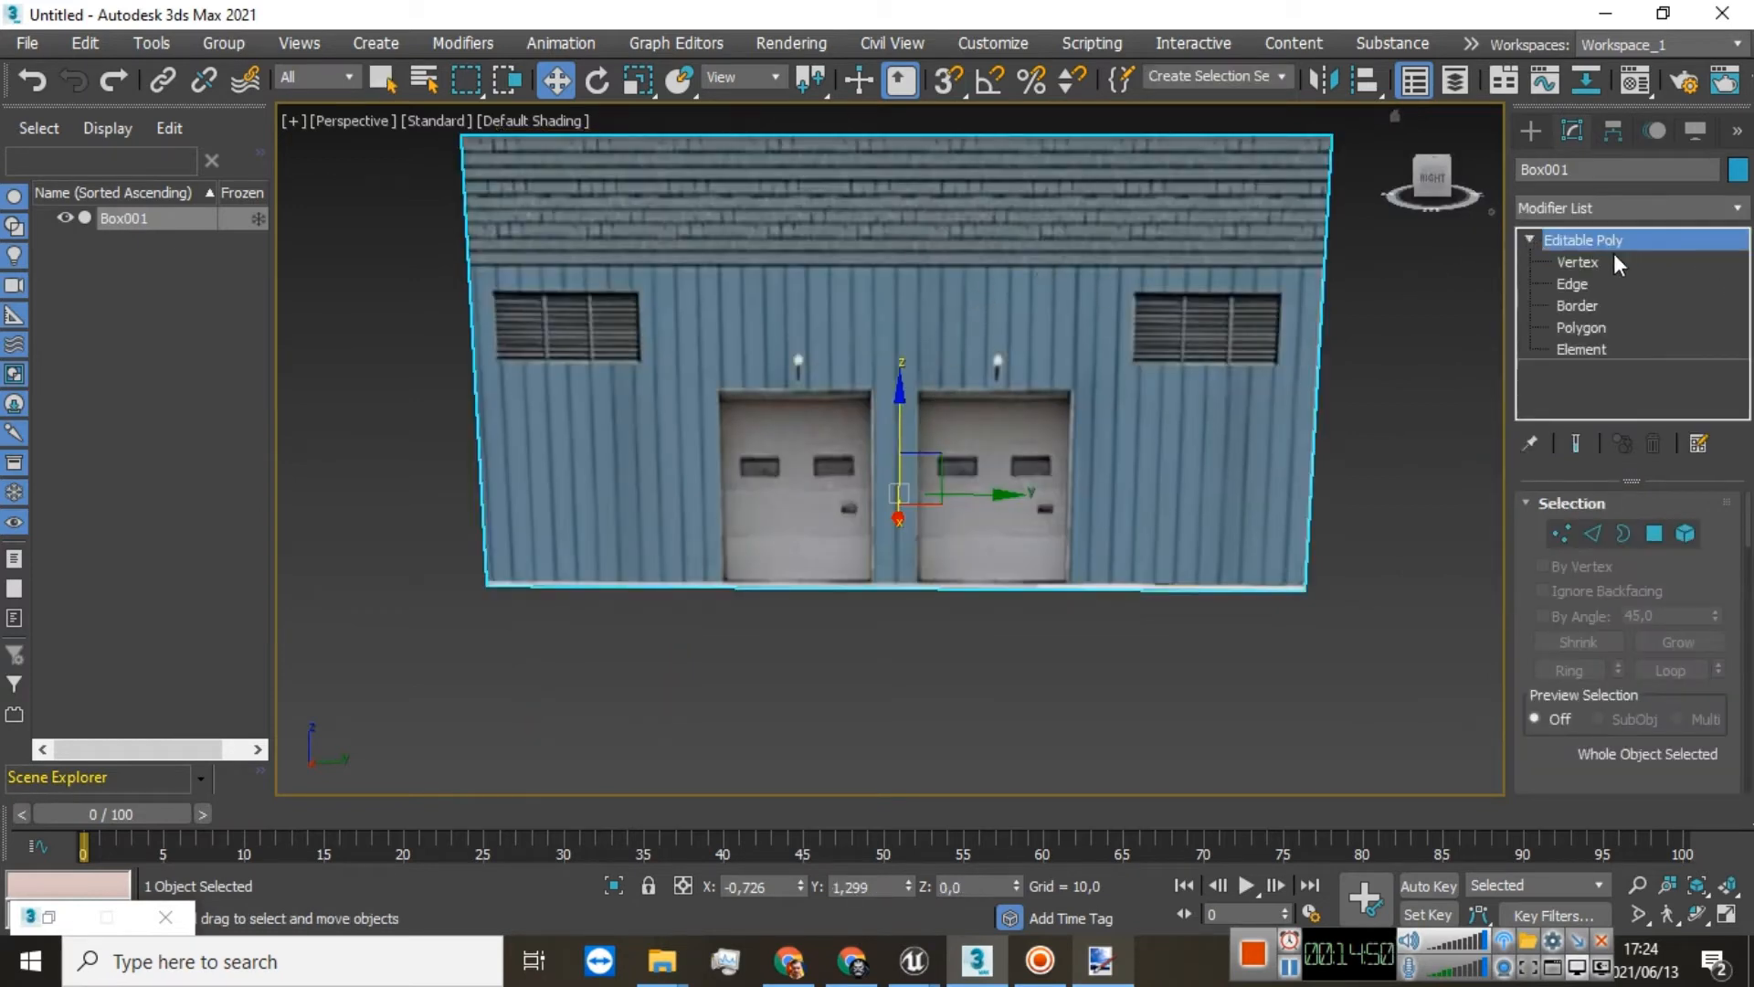
pyautogui.click(1579, 329)
# Step: Try to select the door wall's polygons one by one, above the right door, down the outer edge and along the lower row
pyautogui.click(987, 269)
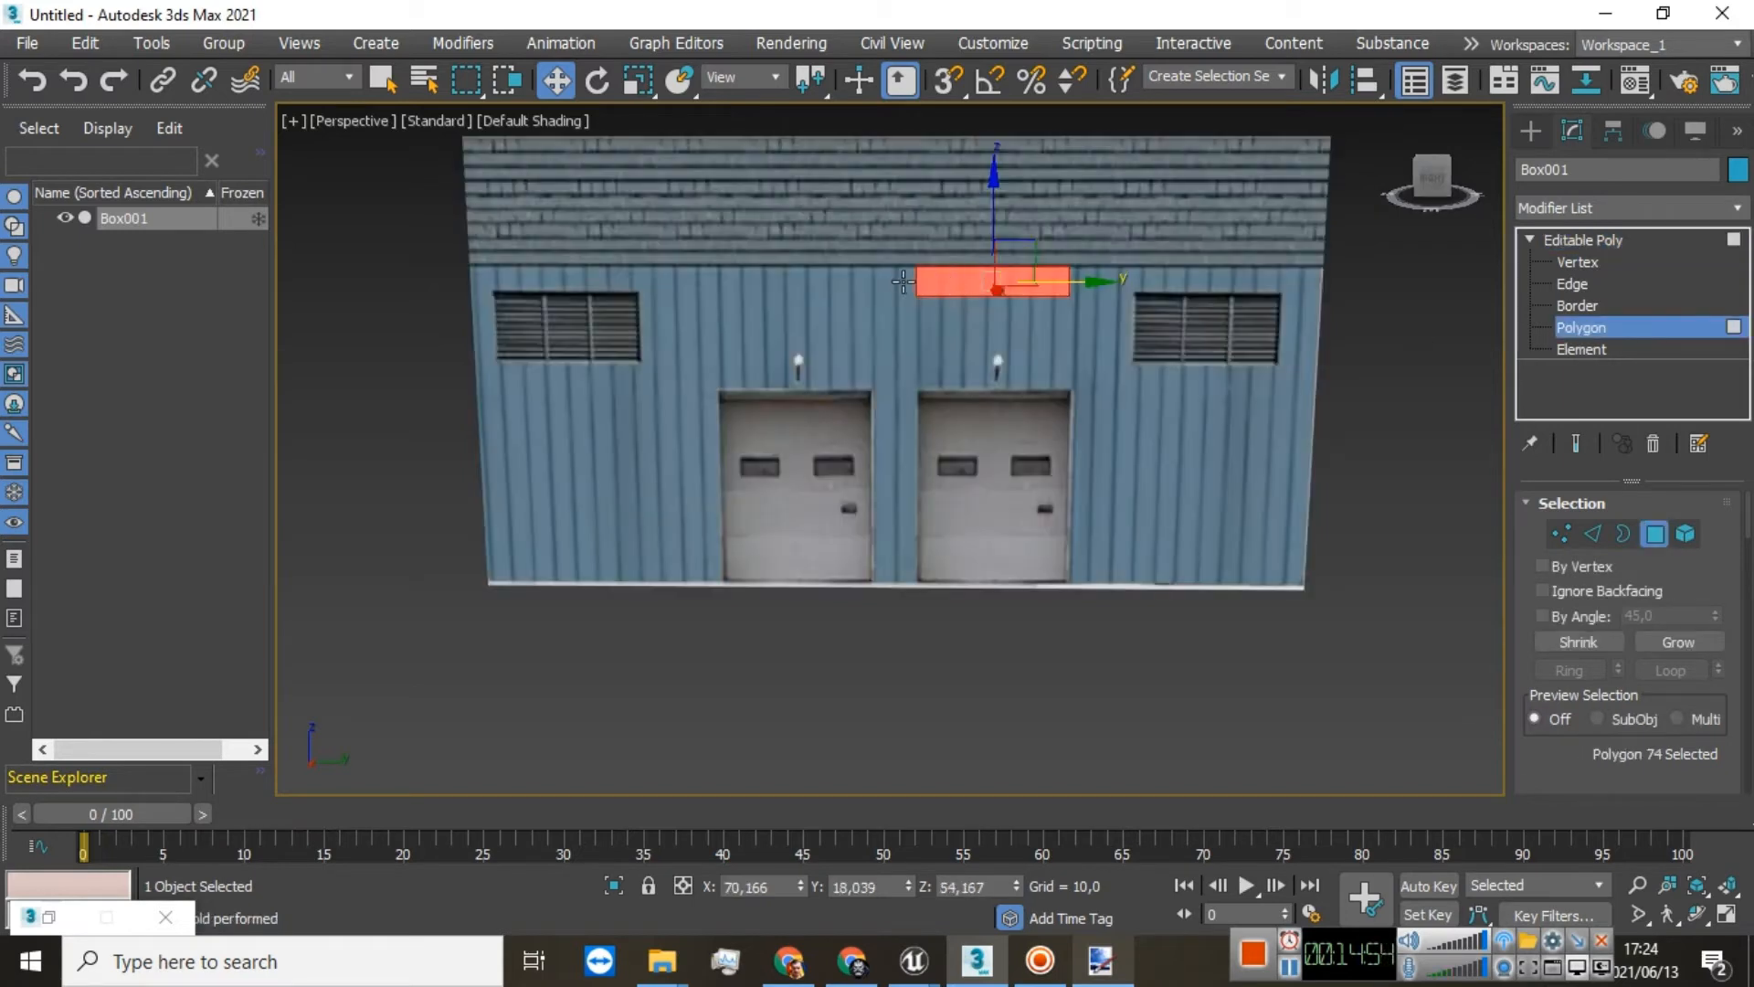
pyautogui.keyDown('ctrl'); pyautogui.click(1243, 154); pyautogui.keyUp('ctrl')
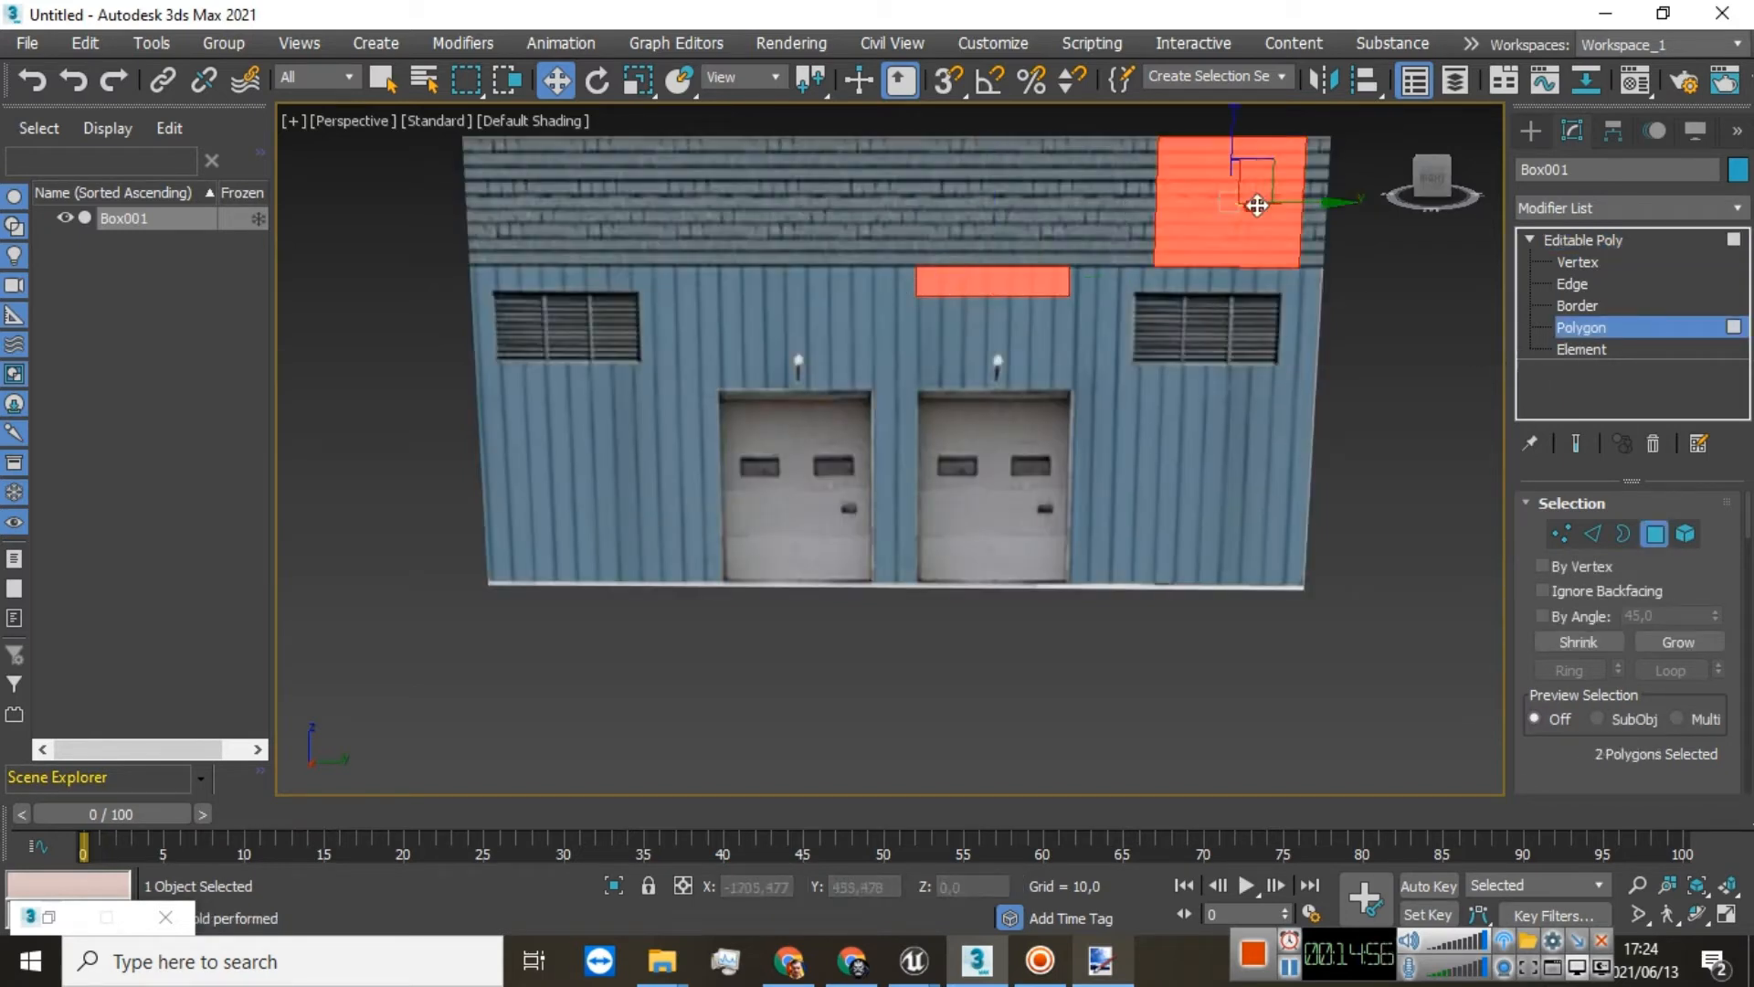
pyautogui.keyDown('ctrl'); pyautogui.click(1321, 242); pyautogui.keyUp('ctrl')
pyautogui.keyDown('ctrl'); pyautogui.click(1316, 285); pyautogui.keyUp('ctrl')
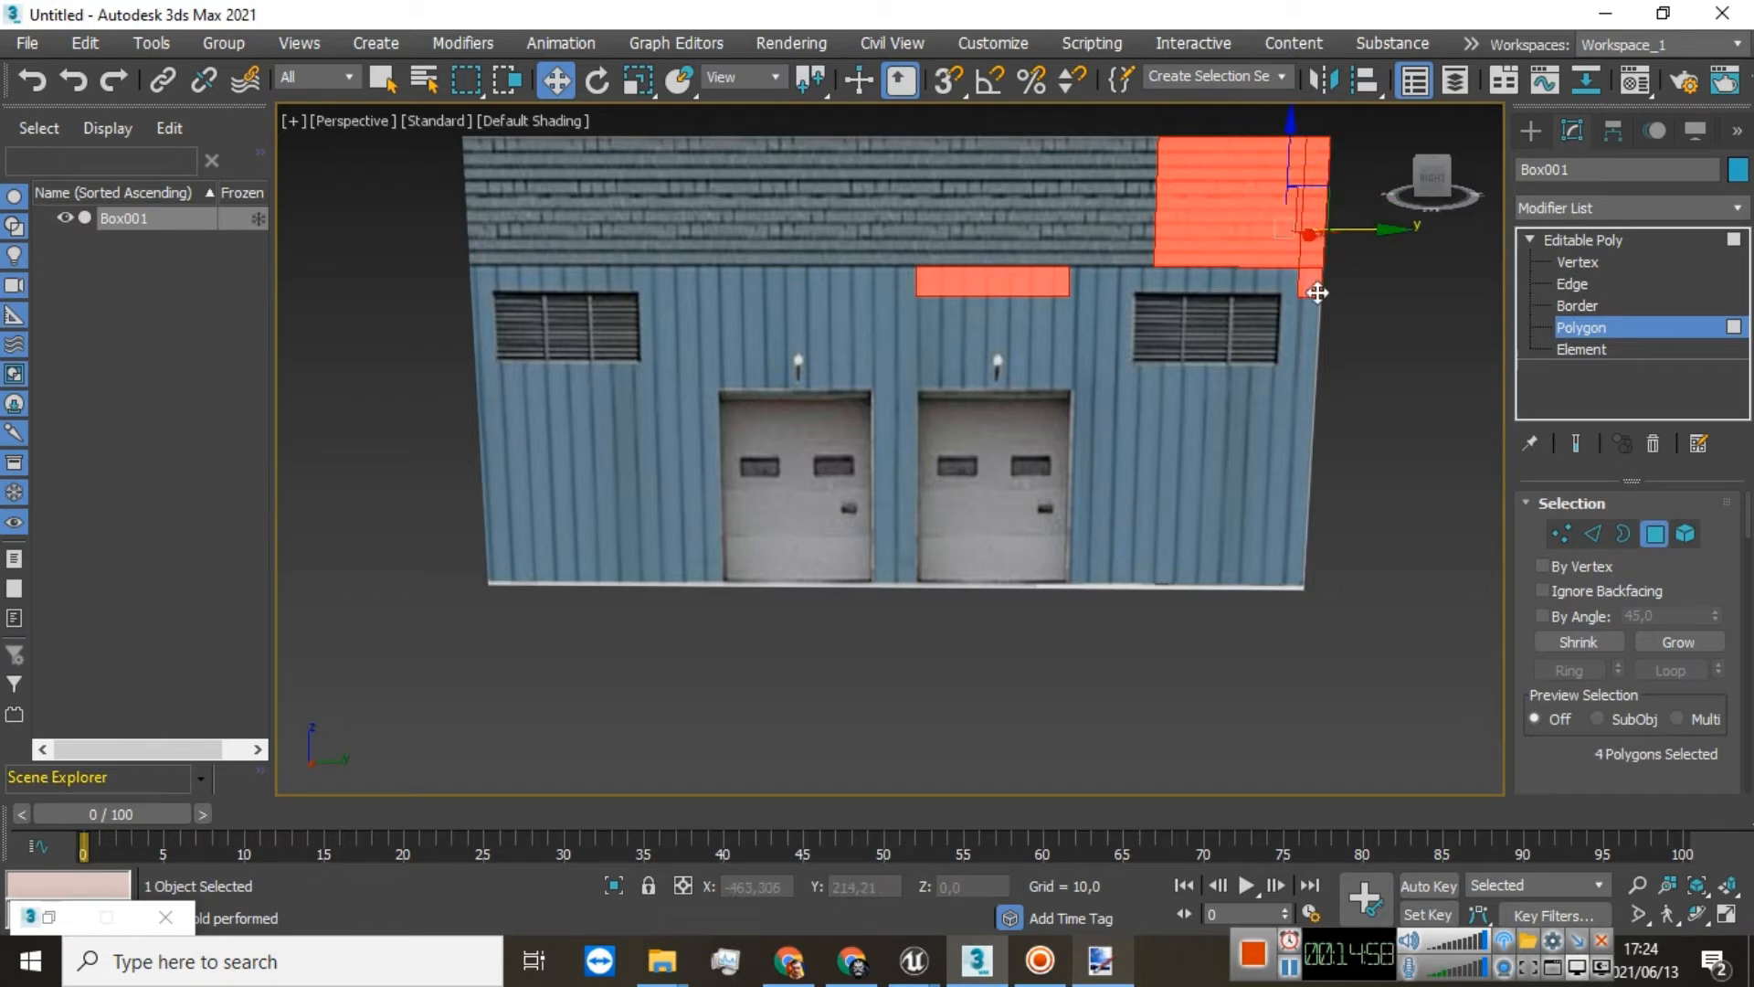
pyautogui.keyDown('ctrl'); pyautogui.click(1306, 336); pyautogui.keyUp('ctrl')
pyautogui.keyDown('ctrl'); pyautogui.click(1301, 448); pyautogui.keyUp('ctrl')
pyautogui.keyDown('ctrl'); pyautogui.click(1295, 530); pyautogui.keyUp('ctrl')
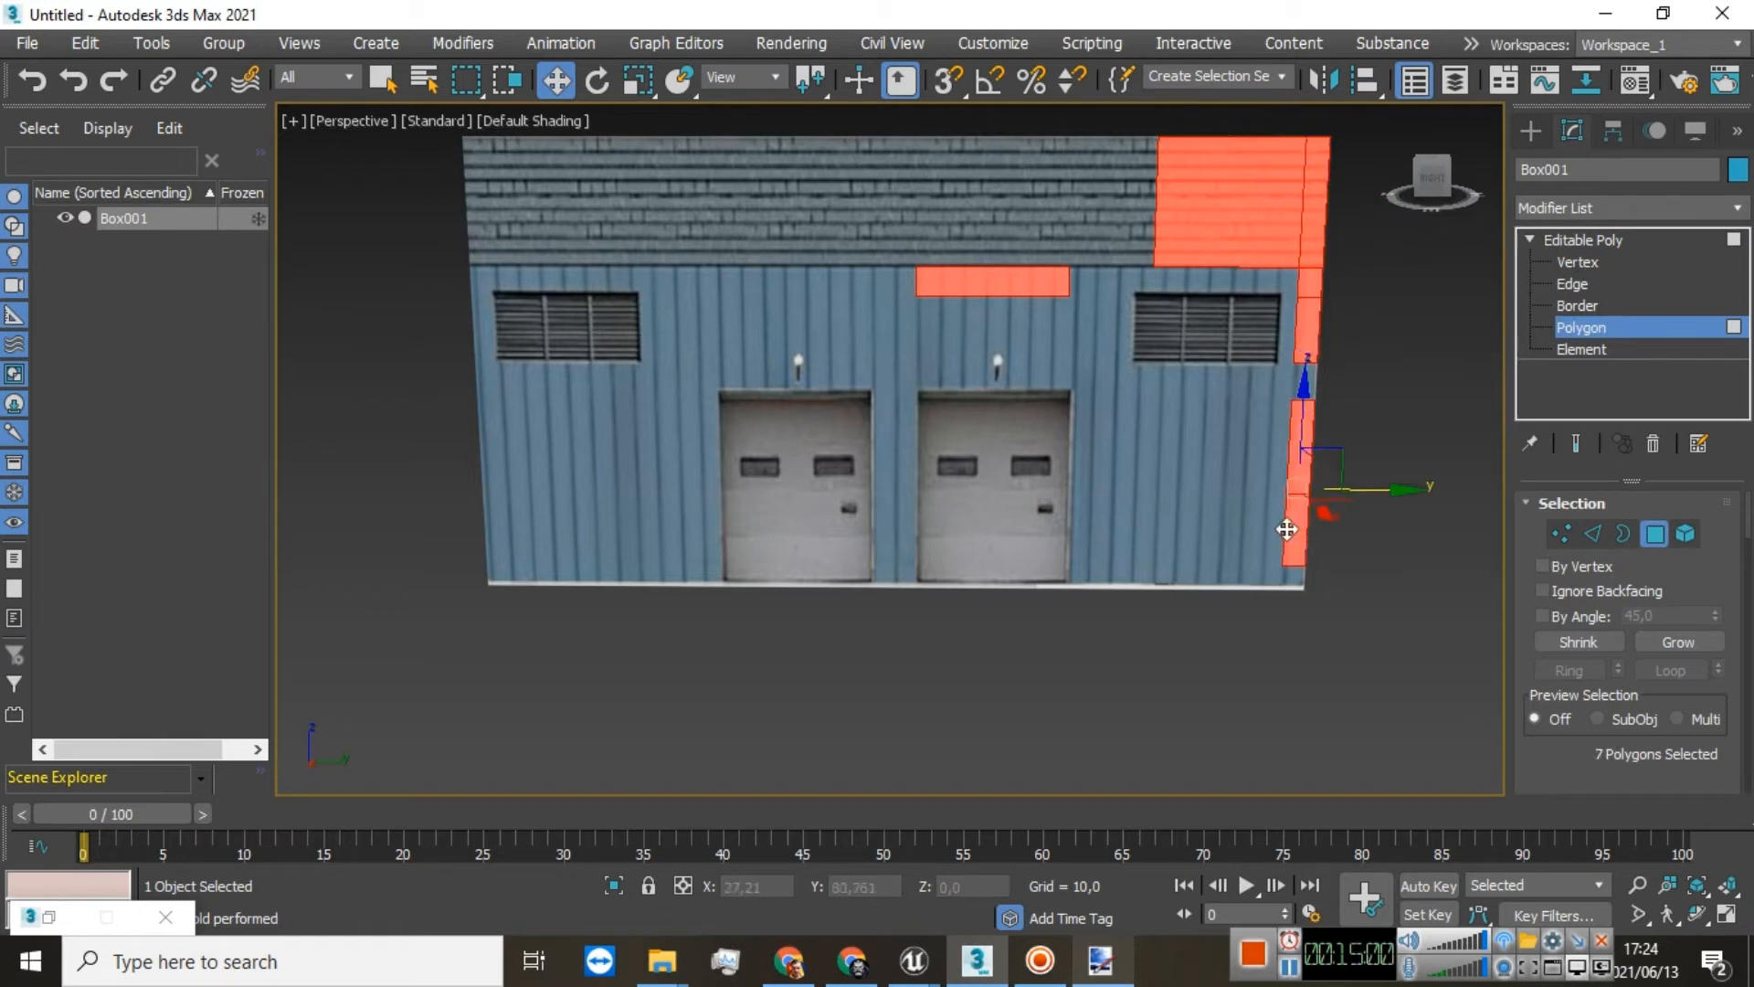
pyautogui.keyDown('ctrl'); pyautogui.click(1197, 532); pyautogui.keyUp('ctrl')
pyautogui.keyDown('ctrl'); pyautogui.click(1116, 530); pyautogui.keyUp('ctrl')
pyautogui.keyDown('ctrl'); pyautogui.click(999, 530); pyautogui.keyUp('ctrl')
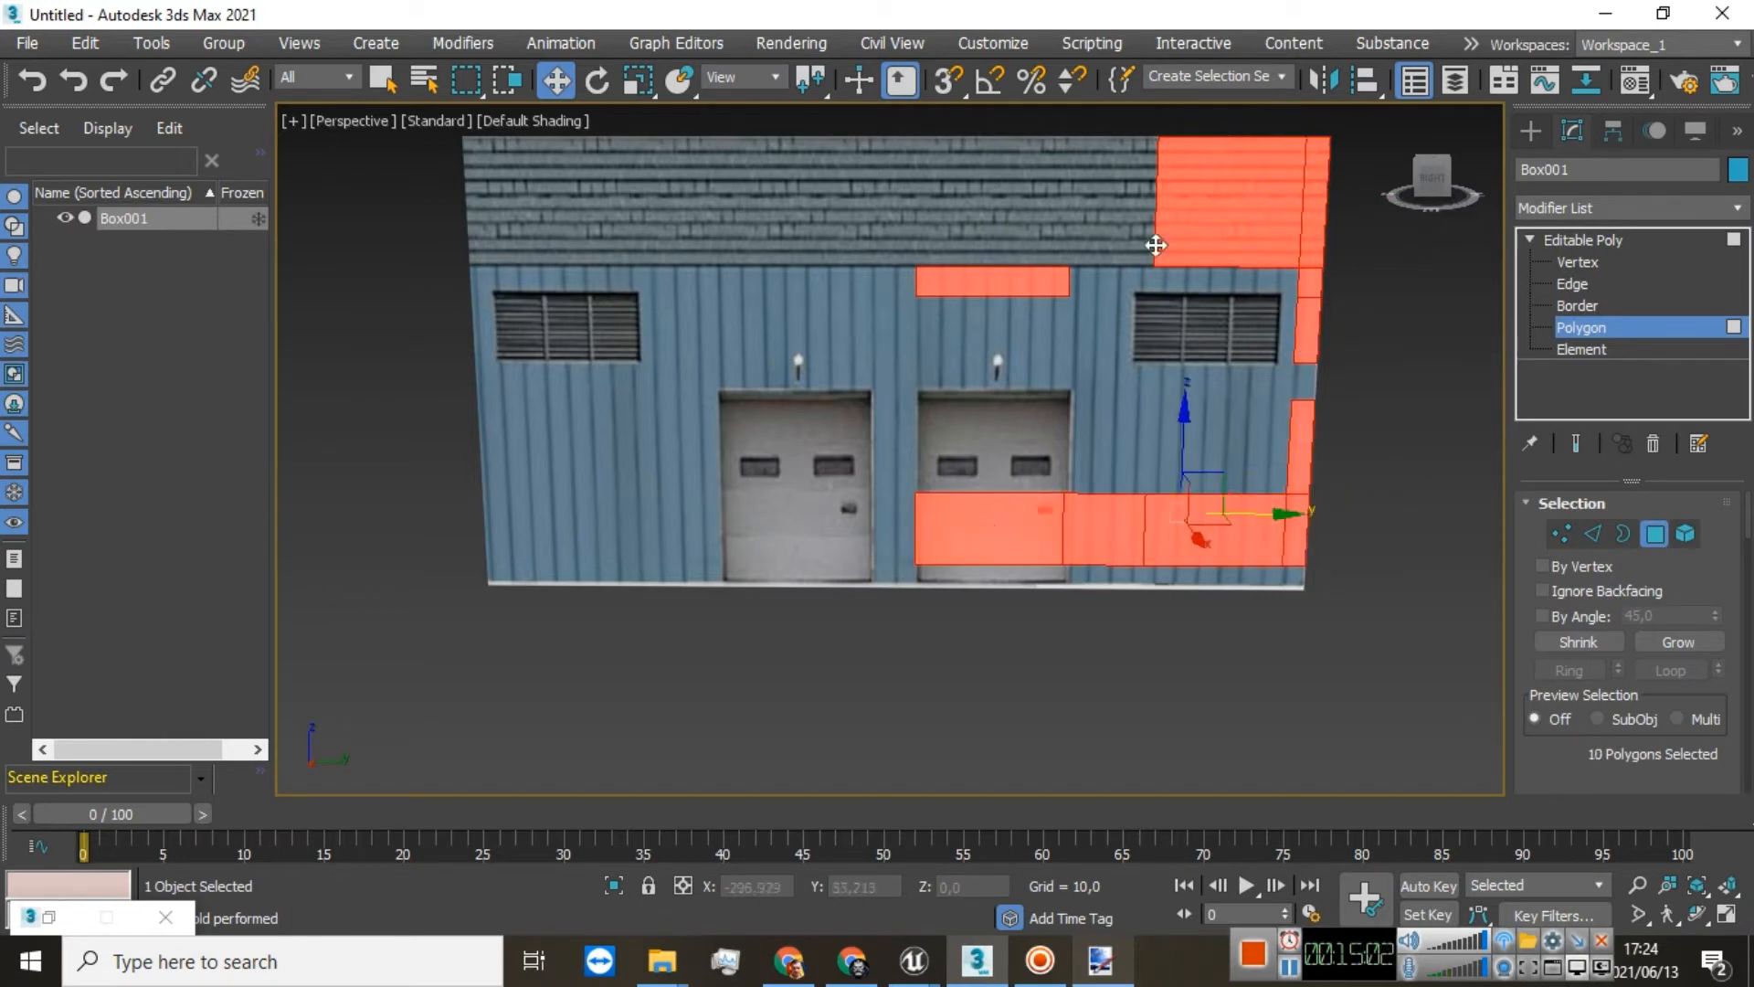
# Step: Region-select all polygons of the building's right wall with the doors, viewing the box from underneath
pyautogui.moveTo(1434, 186); pyautogui.dragTo(1543, 194)
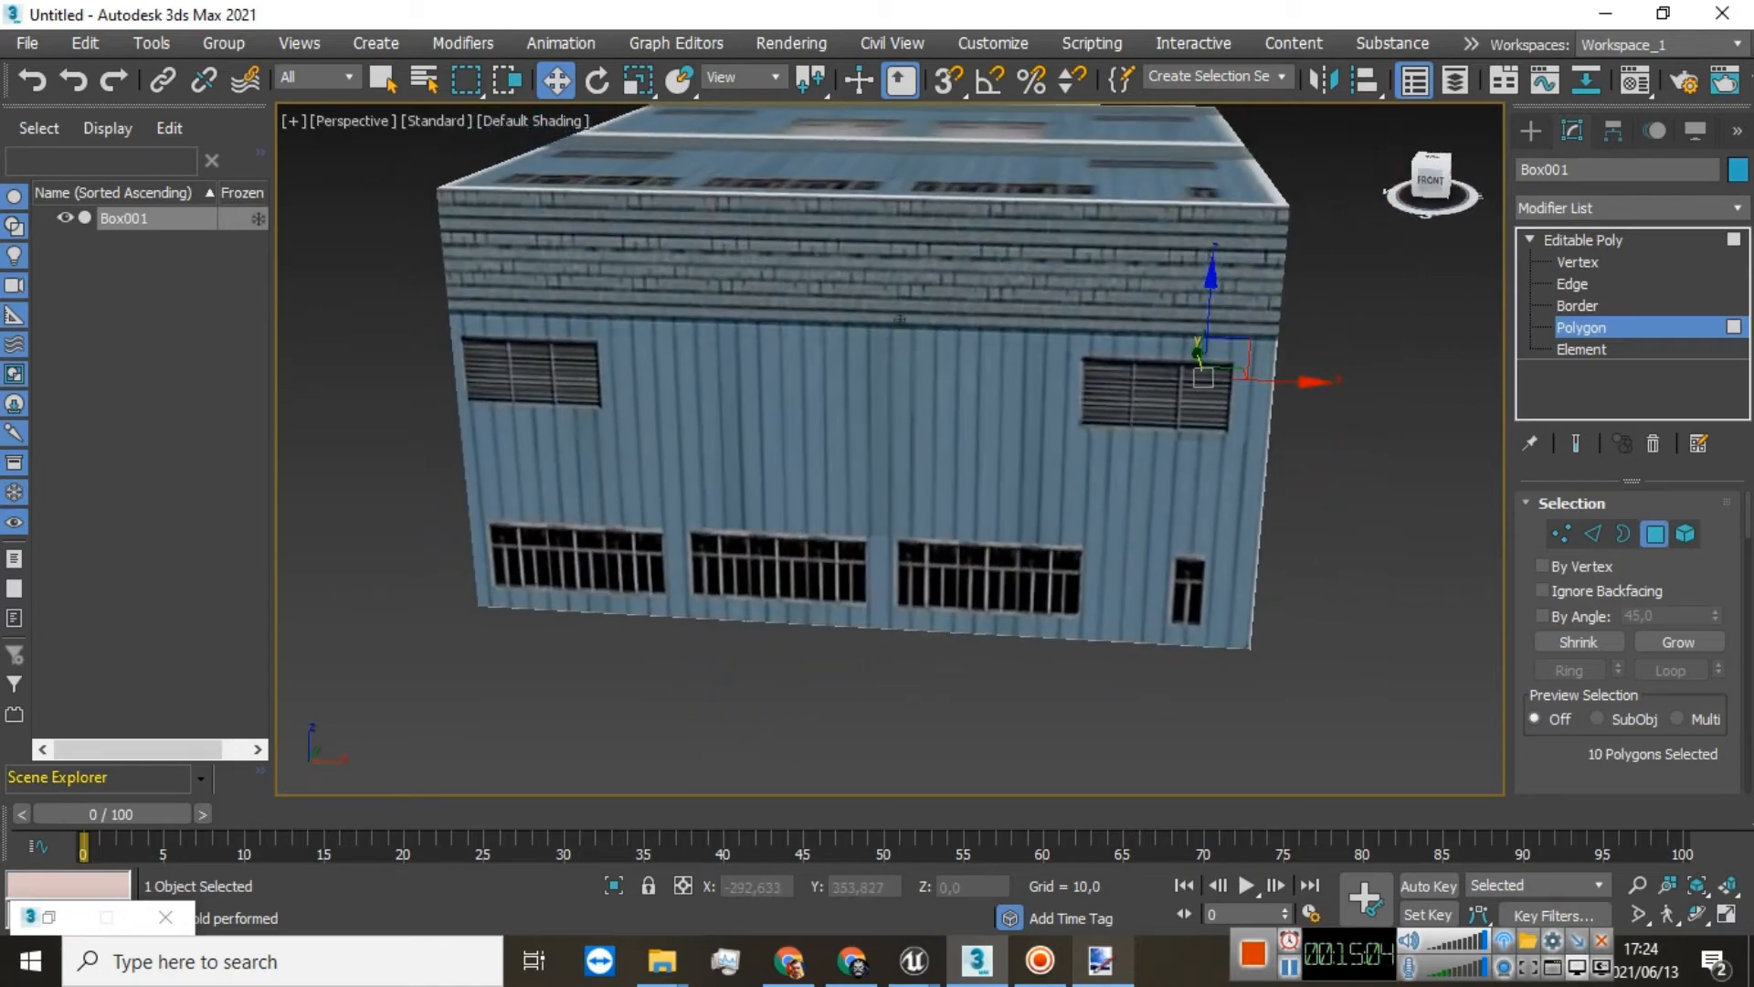
pyautogui.scroll(-5, 1112, 210)
pyautogui.moveTo(809, 112); pyautogui.dragTo(1277, 451)
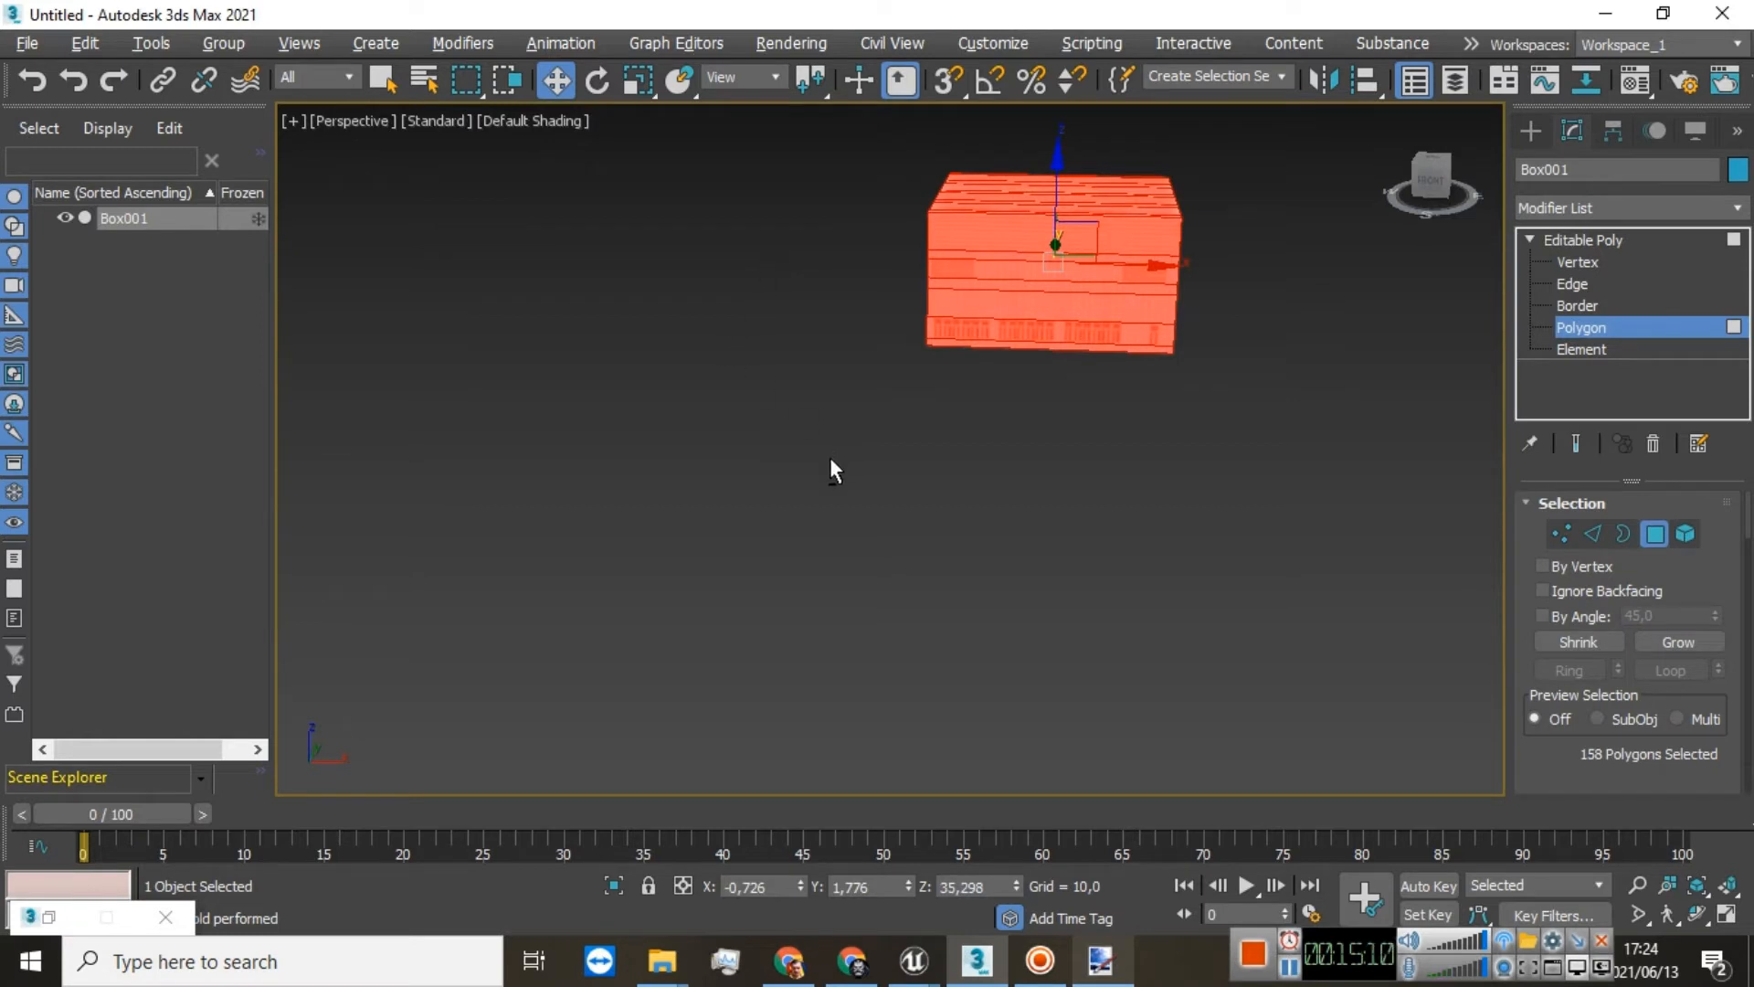
pyautogui.click(1427, 194)
pyautogui.moveTo(1249, 288); pyautogui.dragTo(1043, 444, button='middle')
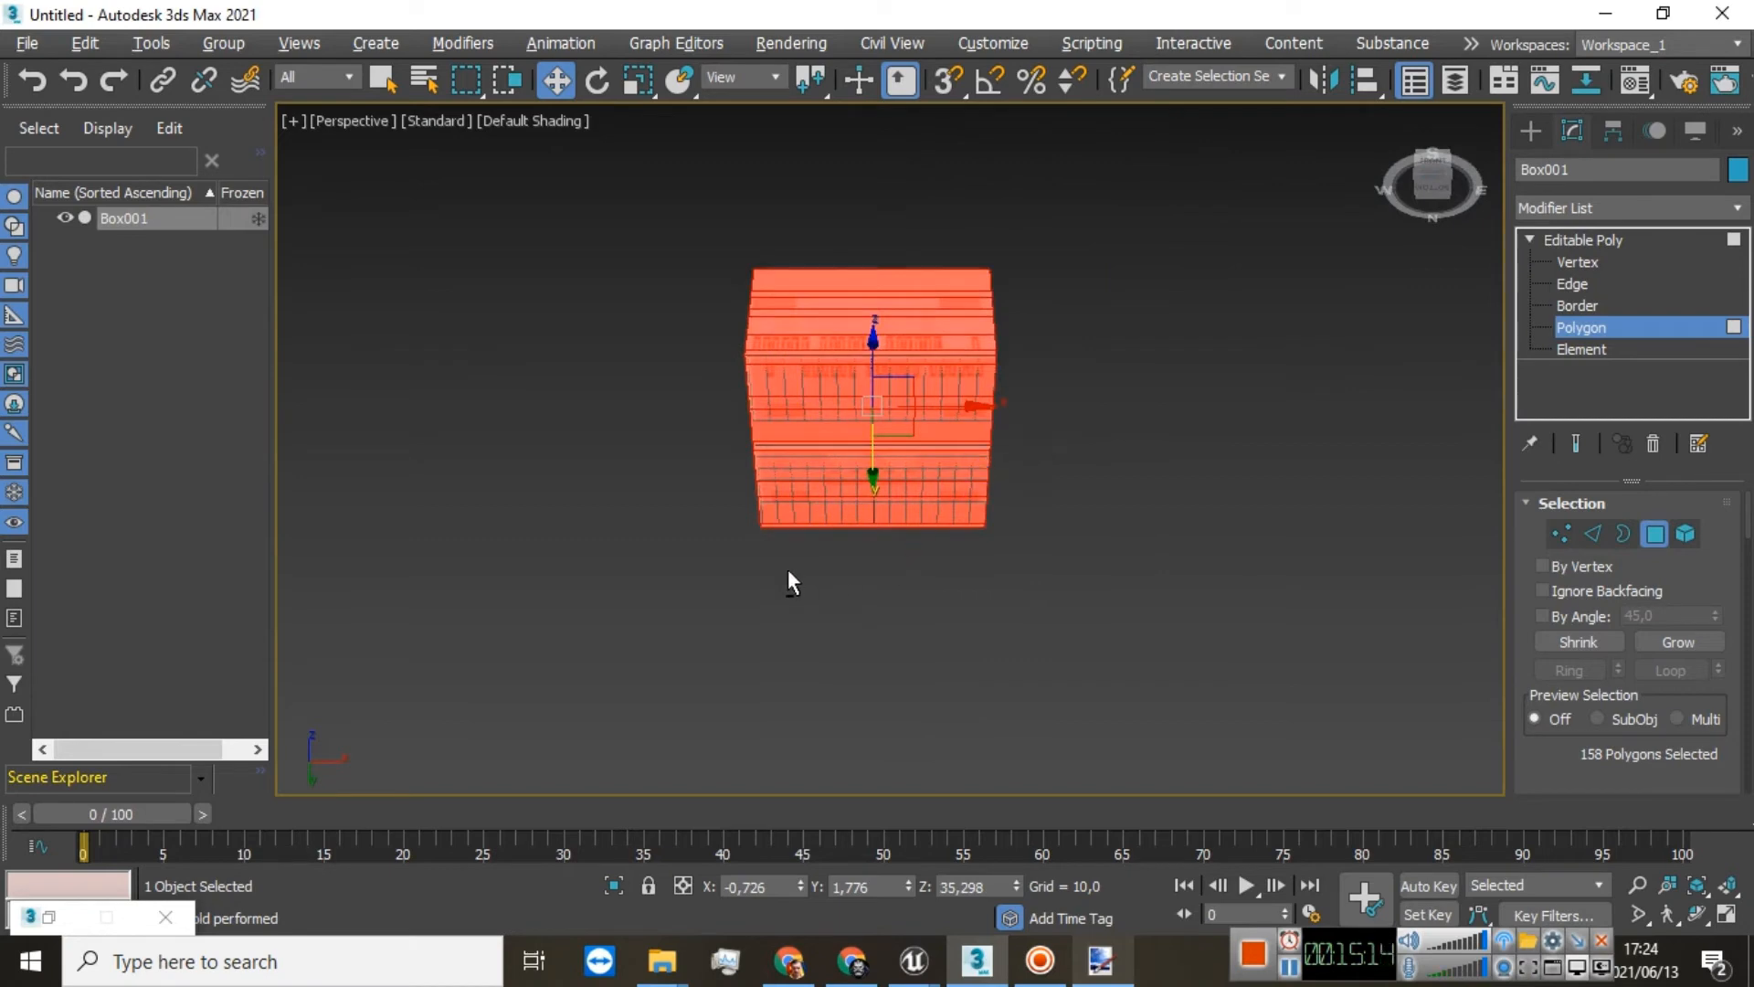
pyautogui.moveTo(945, 331); pyautogui.dragTo(945, 216)
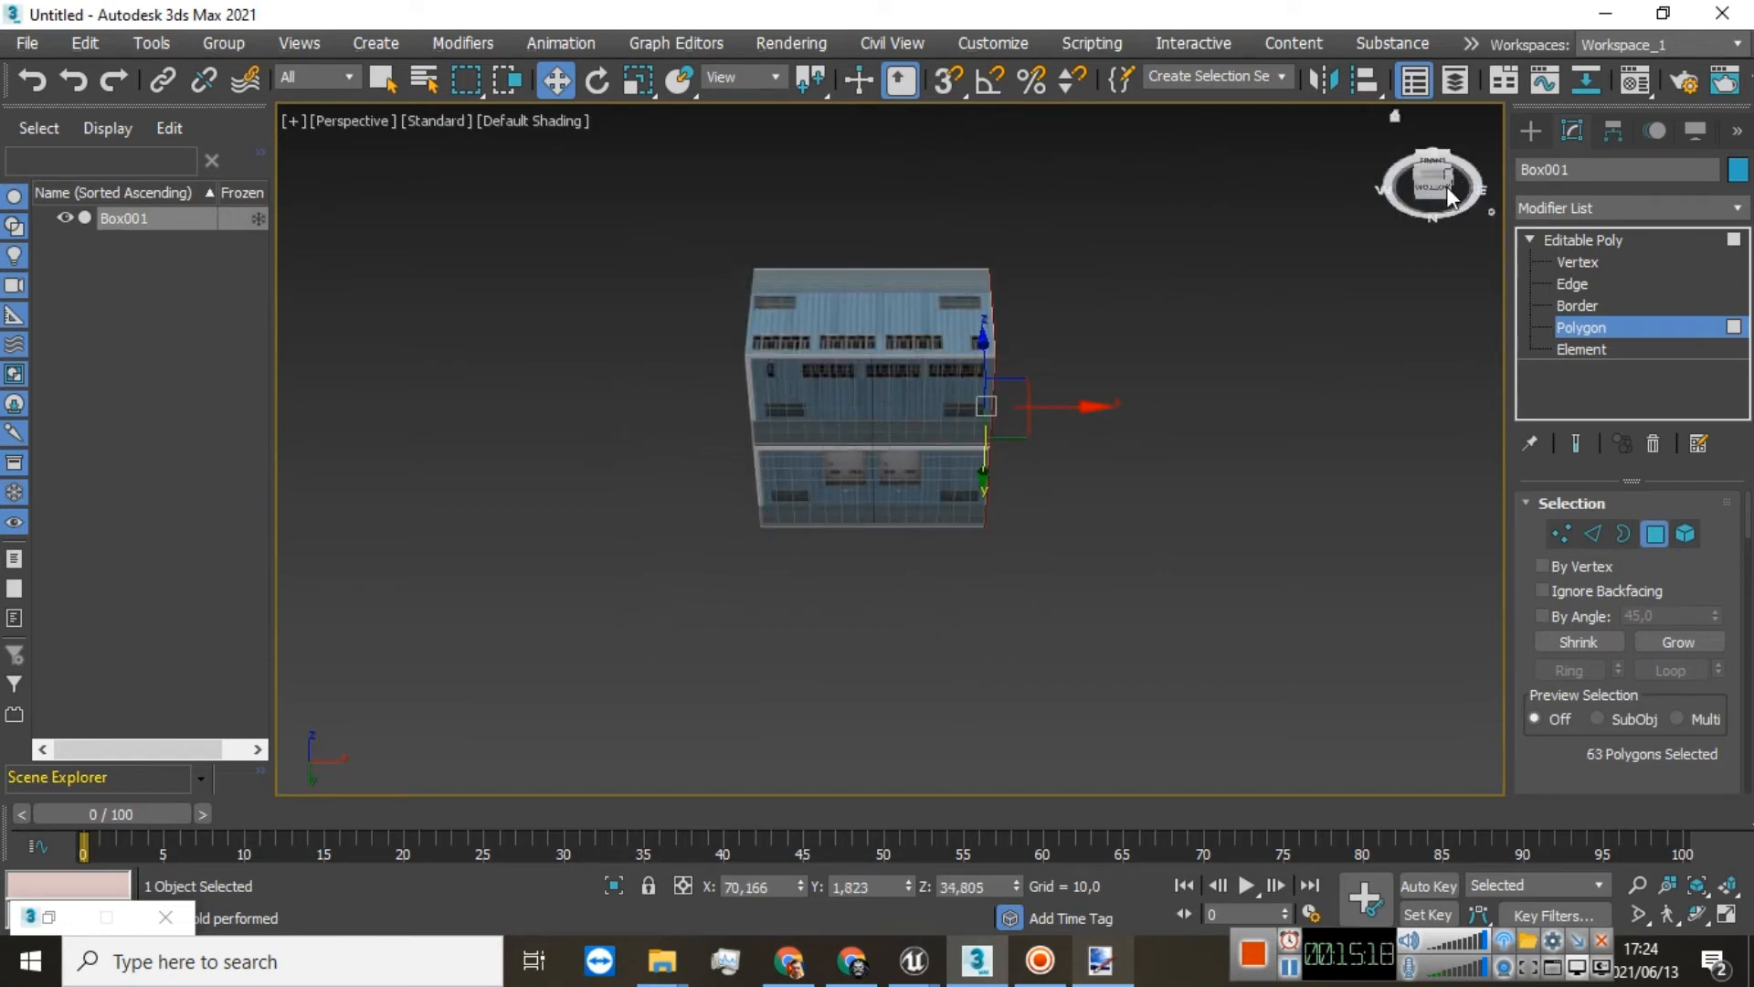
# Step: Clear the polygon selection, undo that to restore the right wall's selection, and view the wall face-on
pyautogui.hotkey('ctrl', 'd')
pyautogui.click(1438, 165)
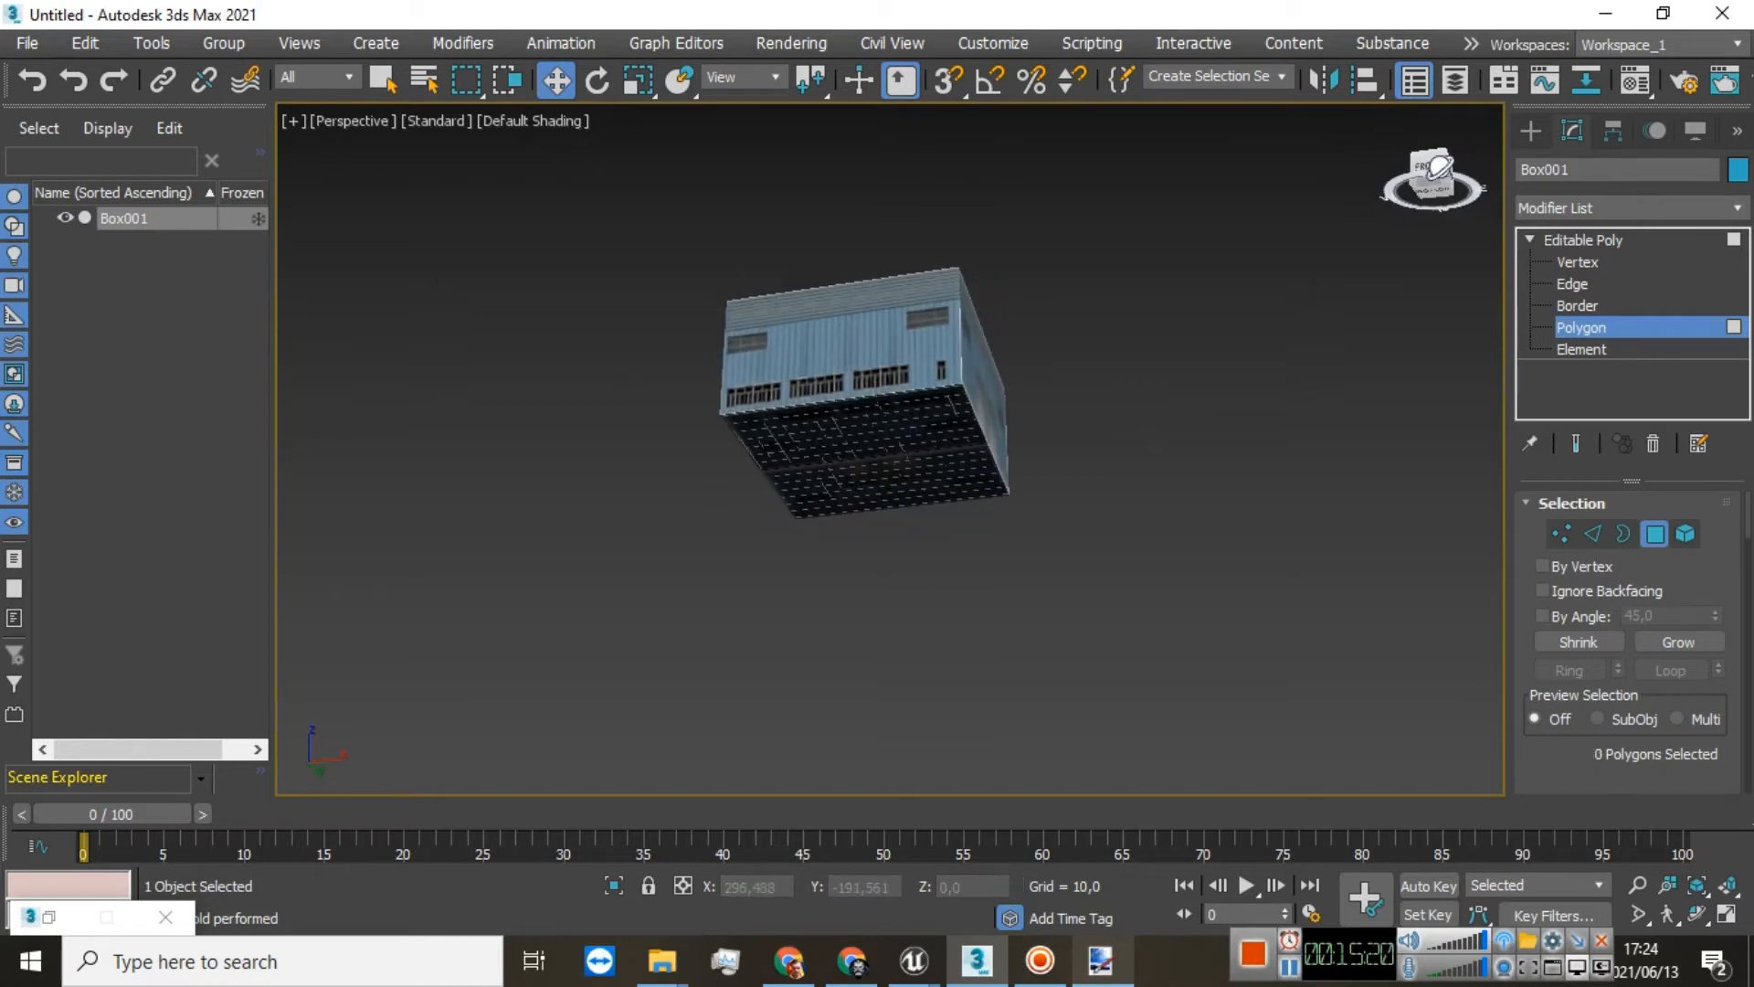
pyautogui.click(44, 82)
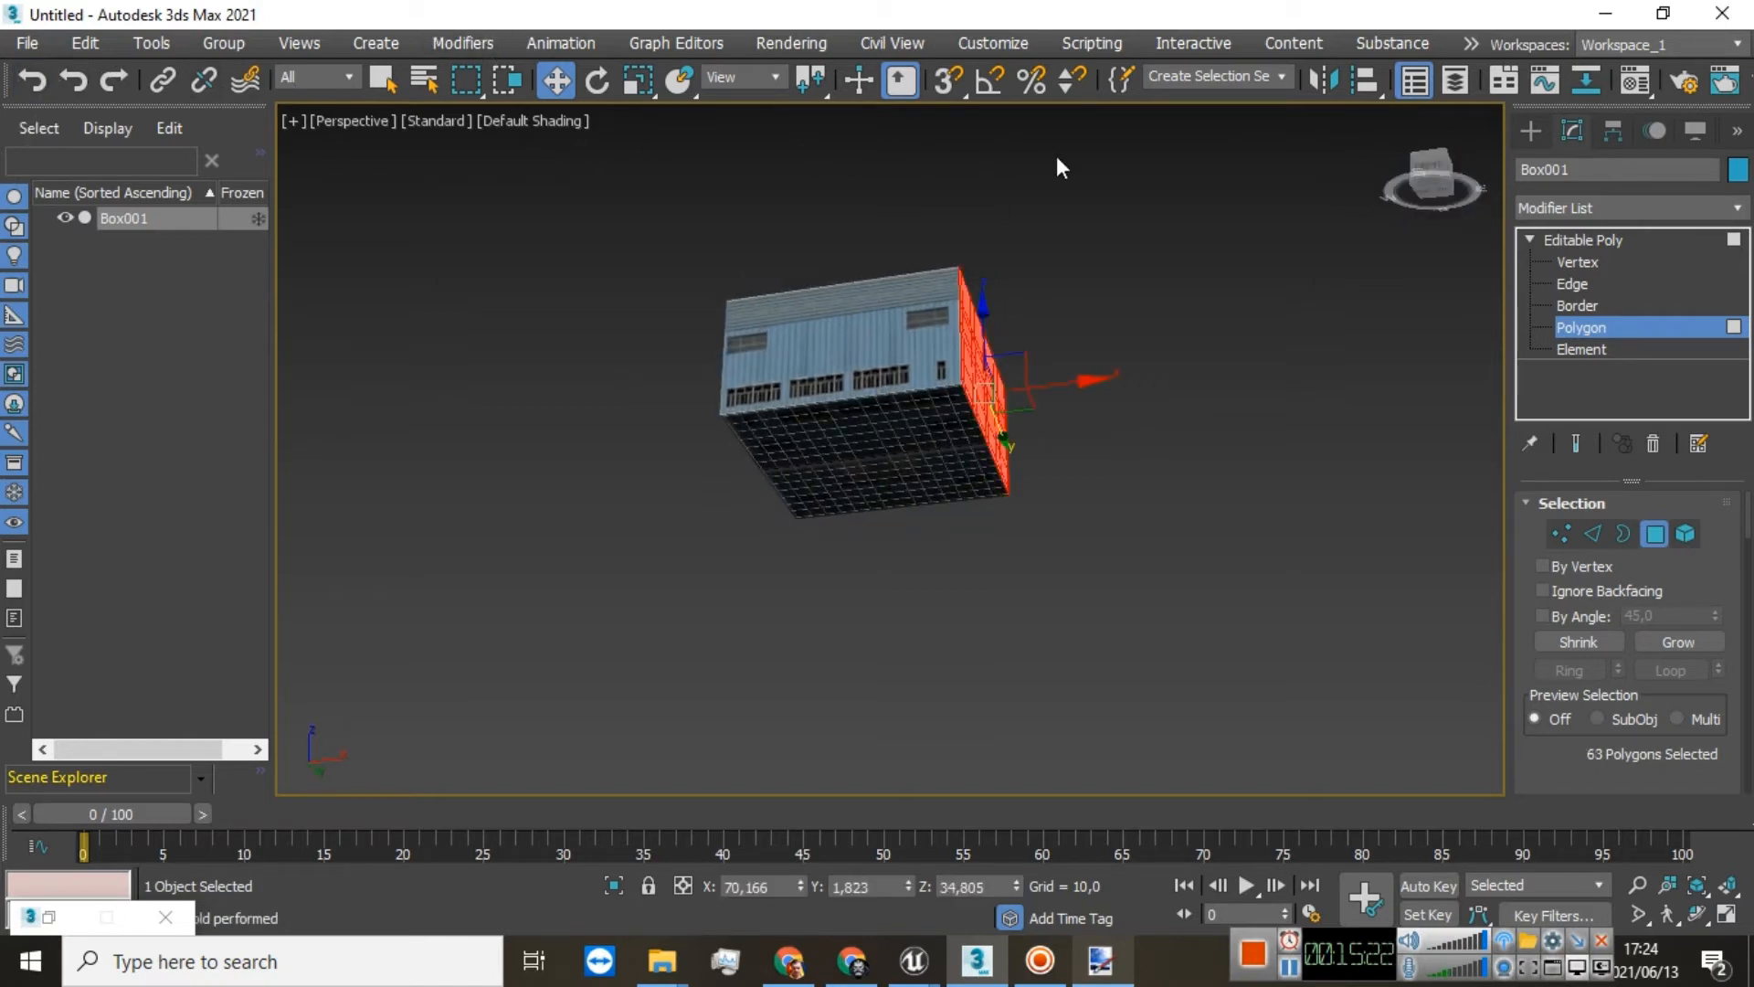
pyautogui.moveTo(1443, 173)
pyautogui.mouseDown()
pyautogui.moveTo(1439, 192)
pyautogui.moveTo(1430, 177)
pyautogui.mouseUp()
pyautogui.scroll(8, 822, 365)
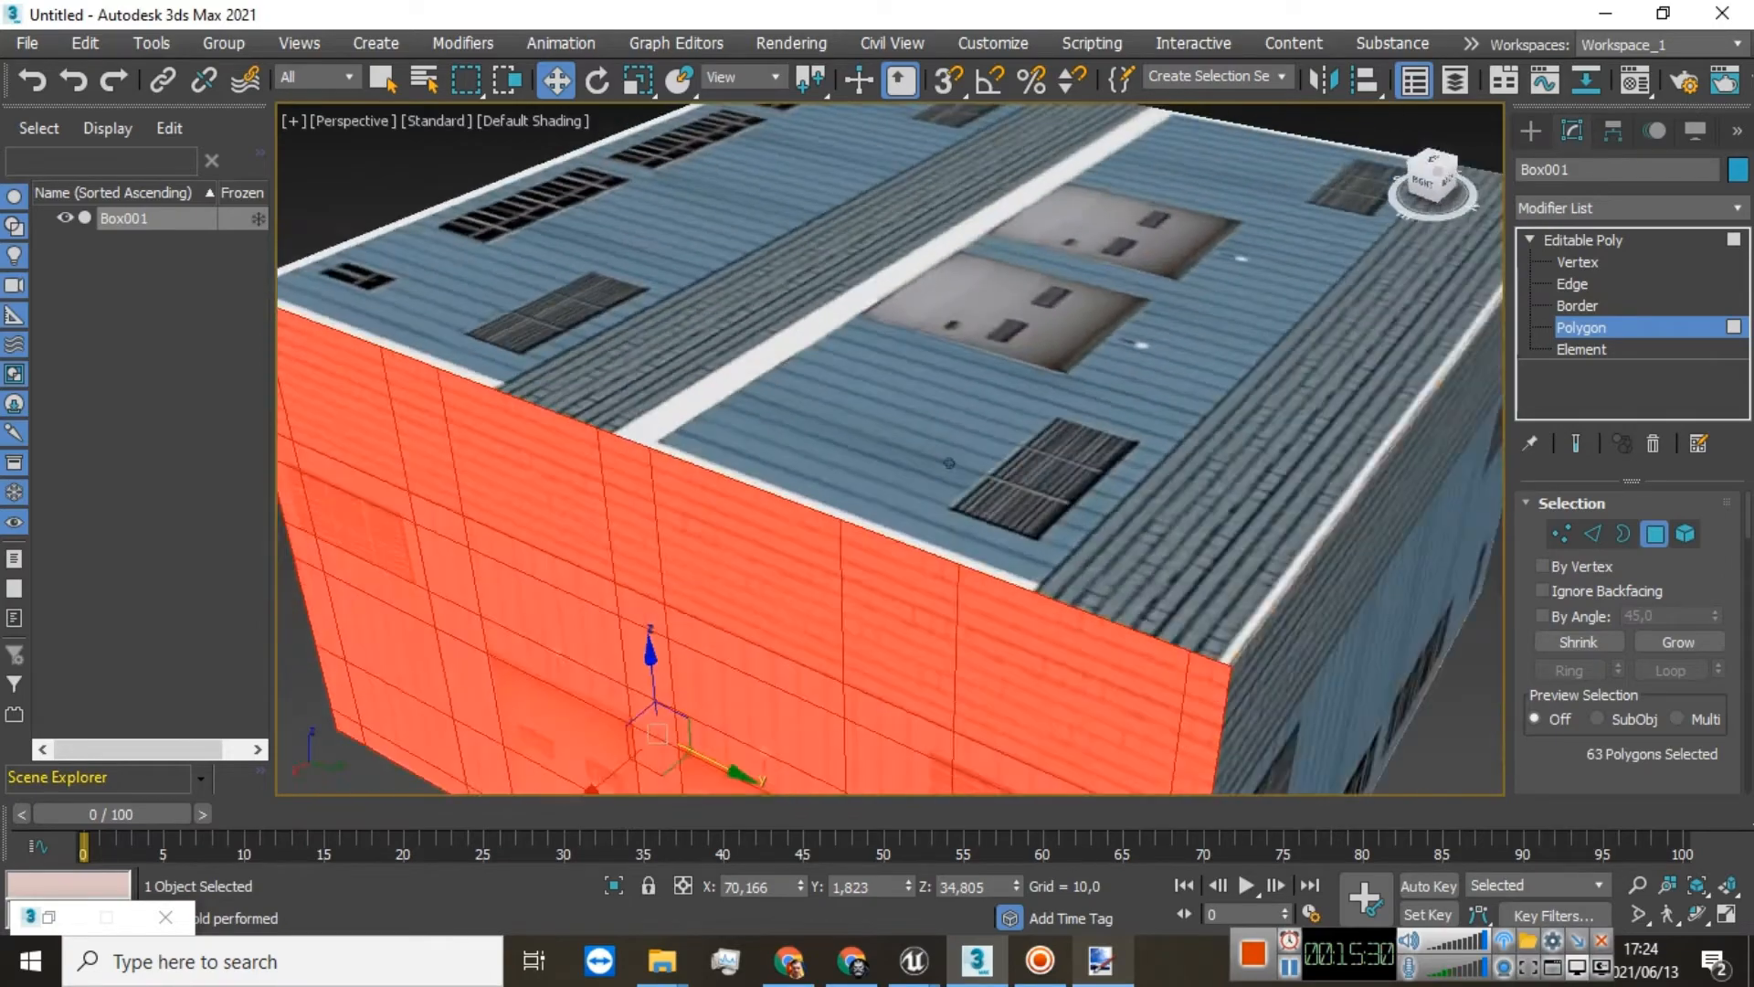
pyautogui.moveTo(1429, 177); pyautogui.dragTo(1432, 182)
pyautogui.keyDown('alt'); pyautogui.moveTo(949, 463); pyautogui.dragTo(791, 383, button='middle'); pyautogui.keyUp('alt')
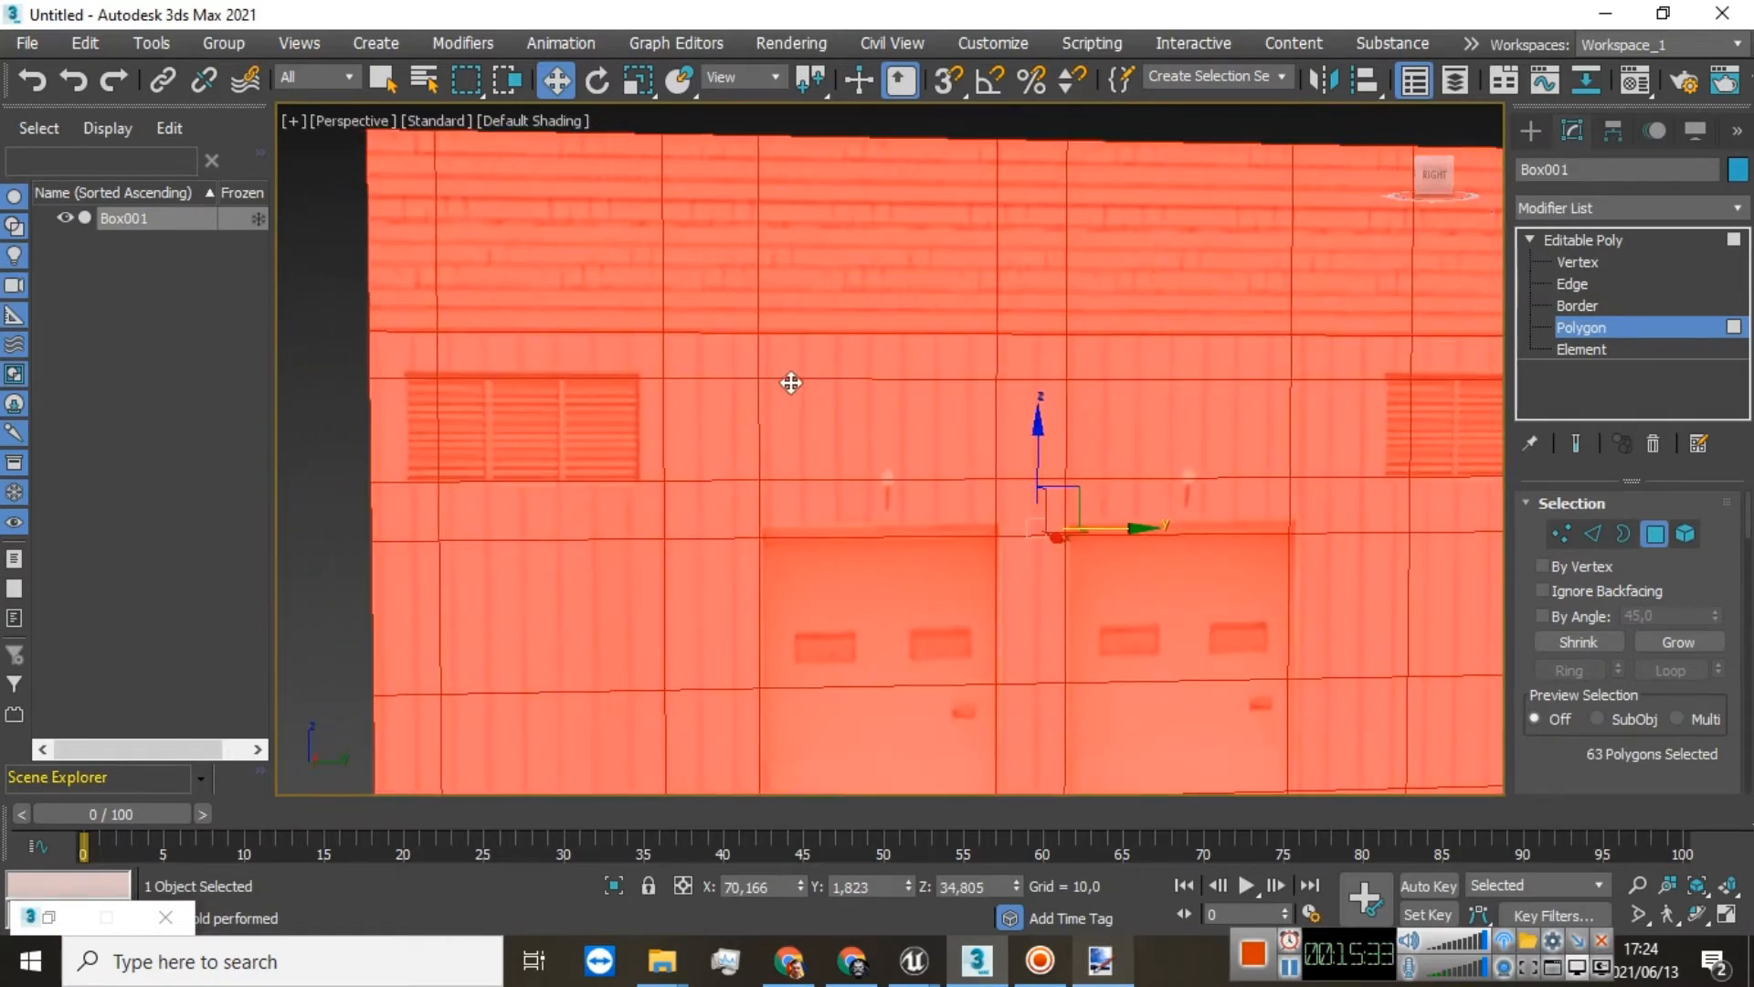
# Step: Apply a UVW Map modifier to the selected front wall polygons and set its mapping type to Box
pyautogui.rightClick(1740, 208)
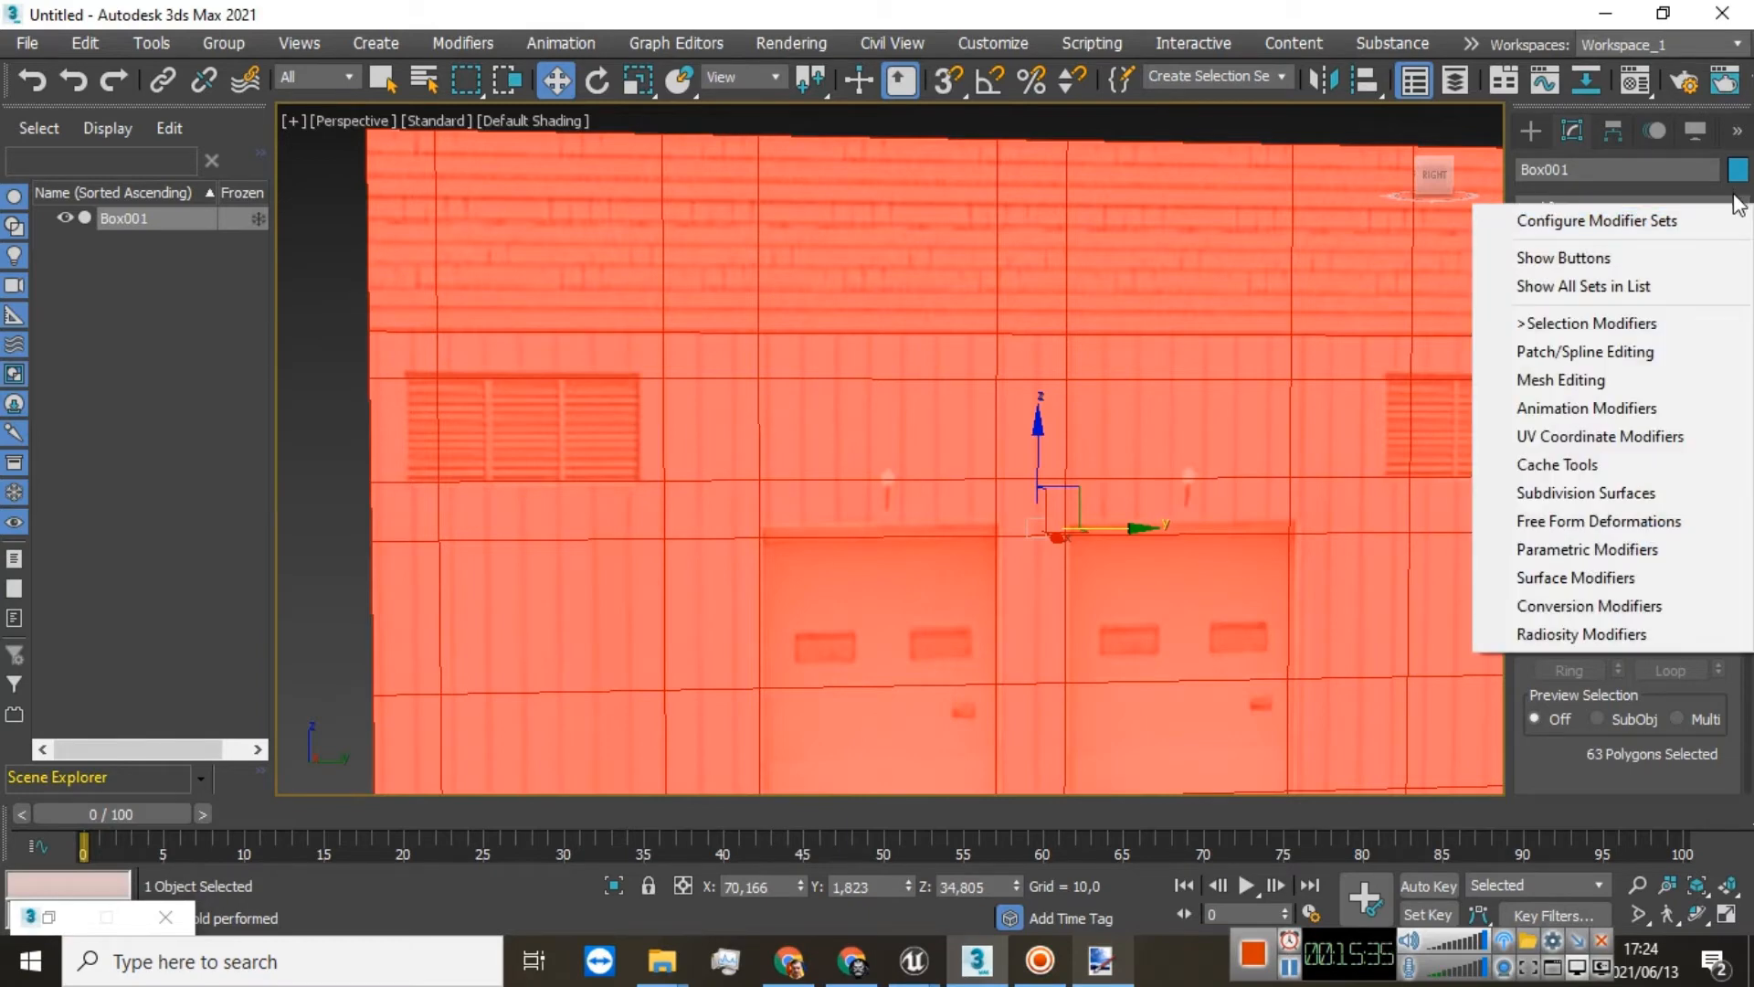
pyautogui.click(1738, 206)
pyautogui.click(1739, 207)
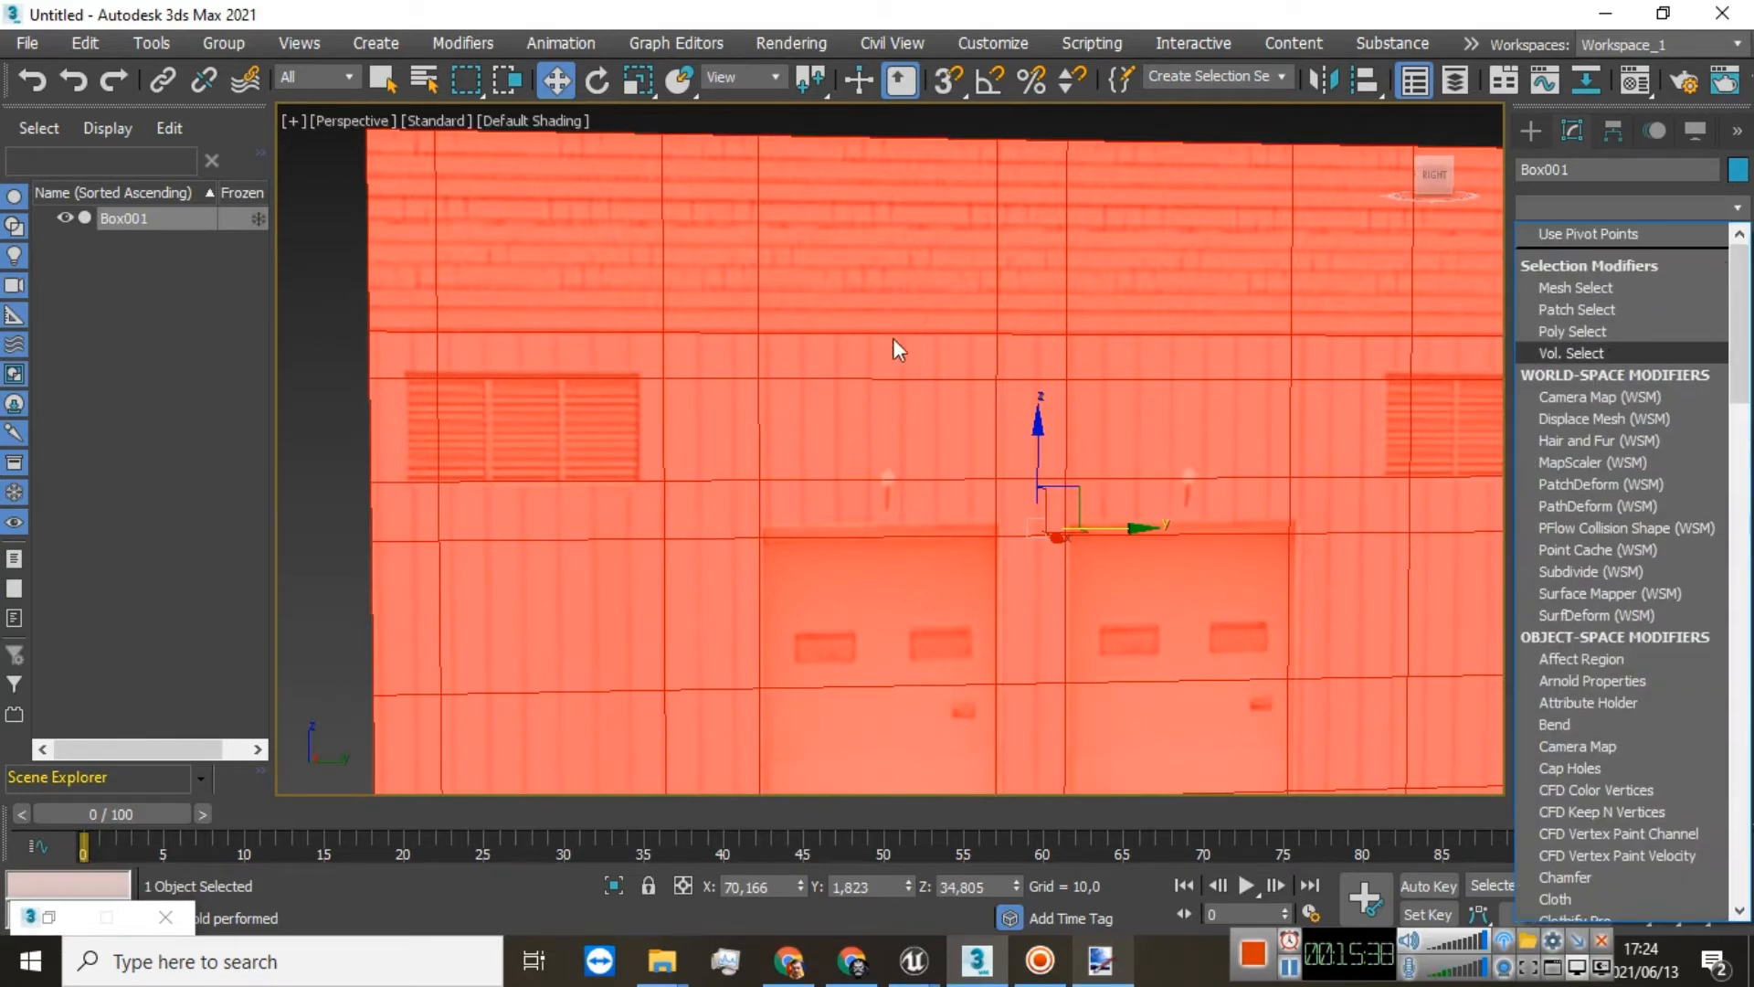
pyautogui.scroll(-20, 1582, 612)
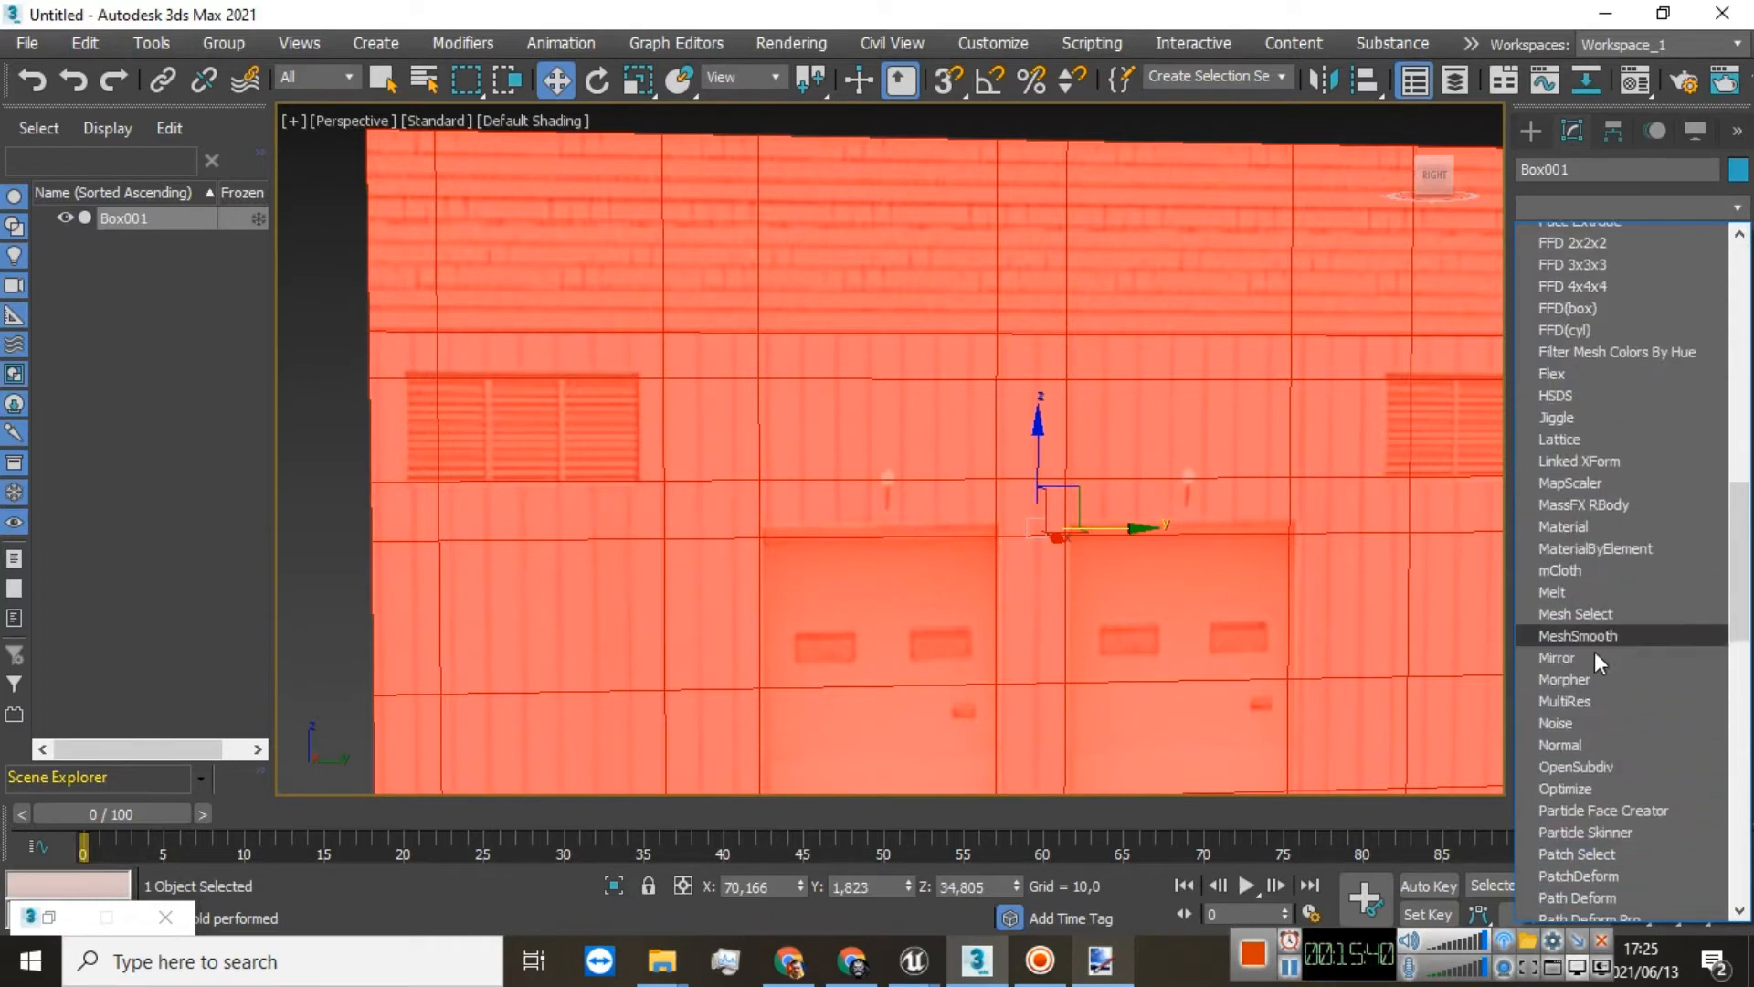
pyautogui.scroll(-14, 1606, 749)
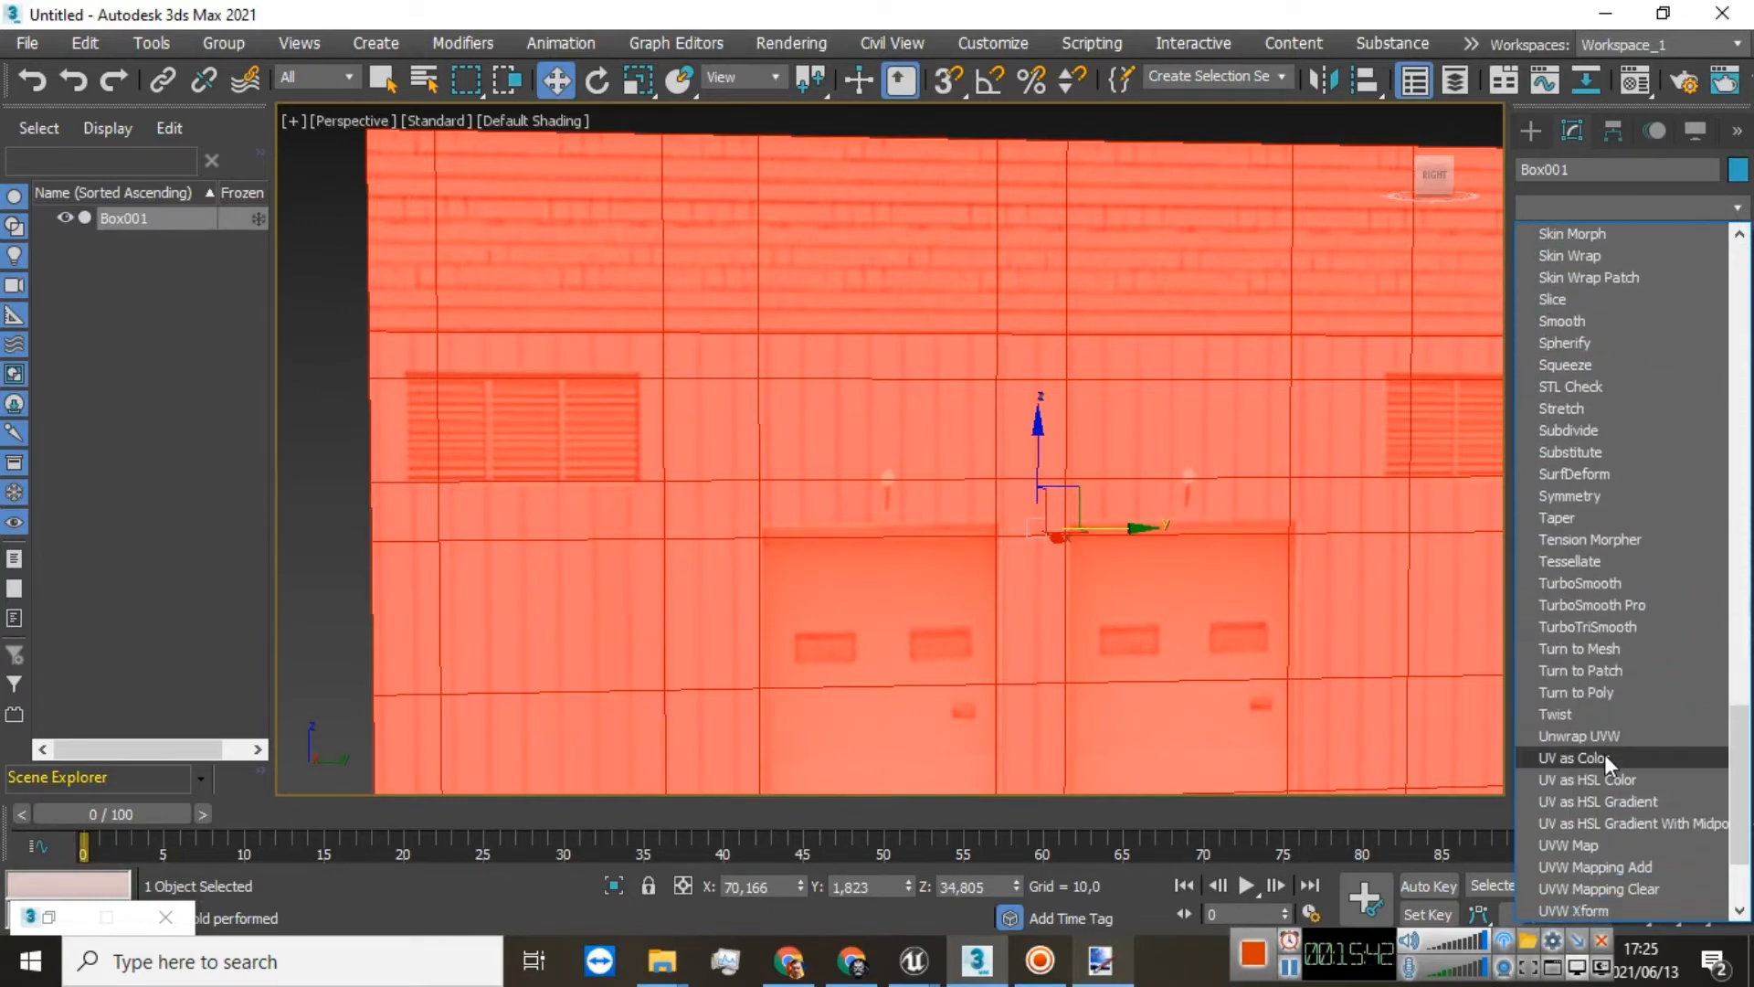
pyautogui.scroll(-1, 1604, 758)
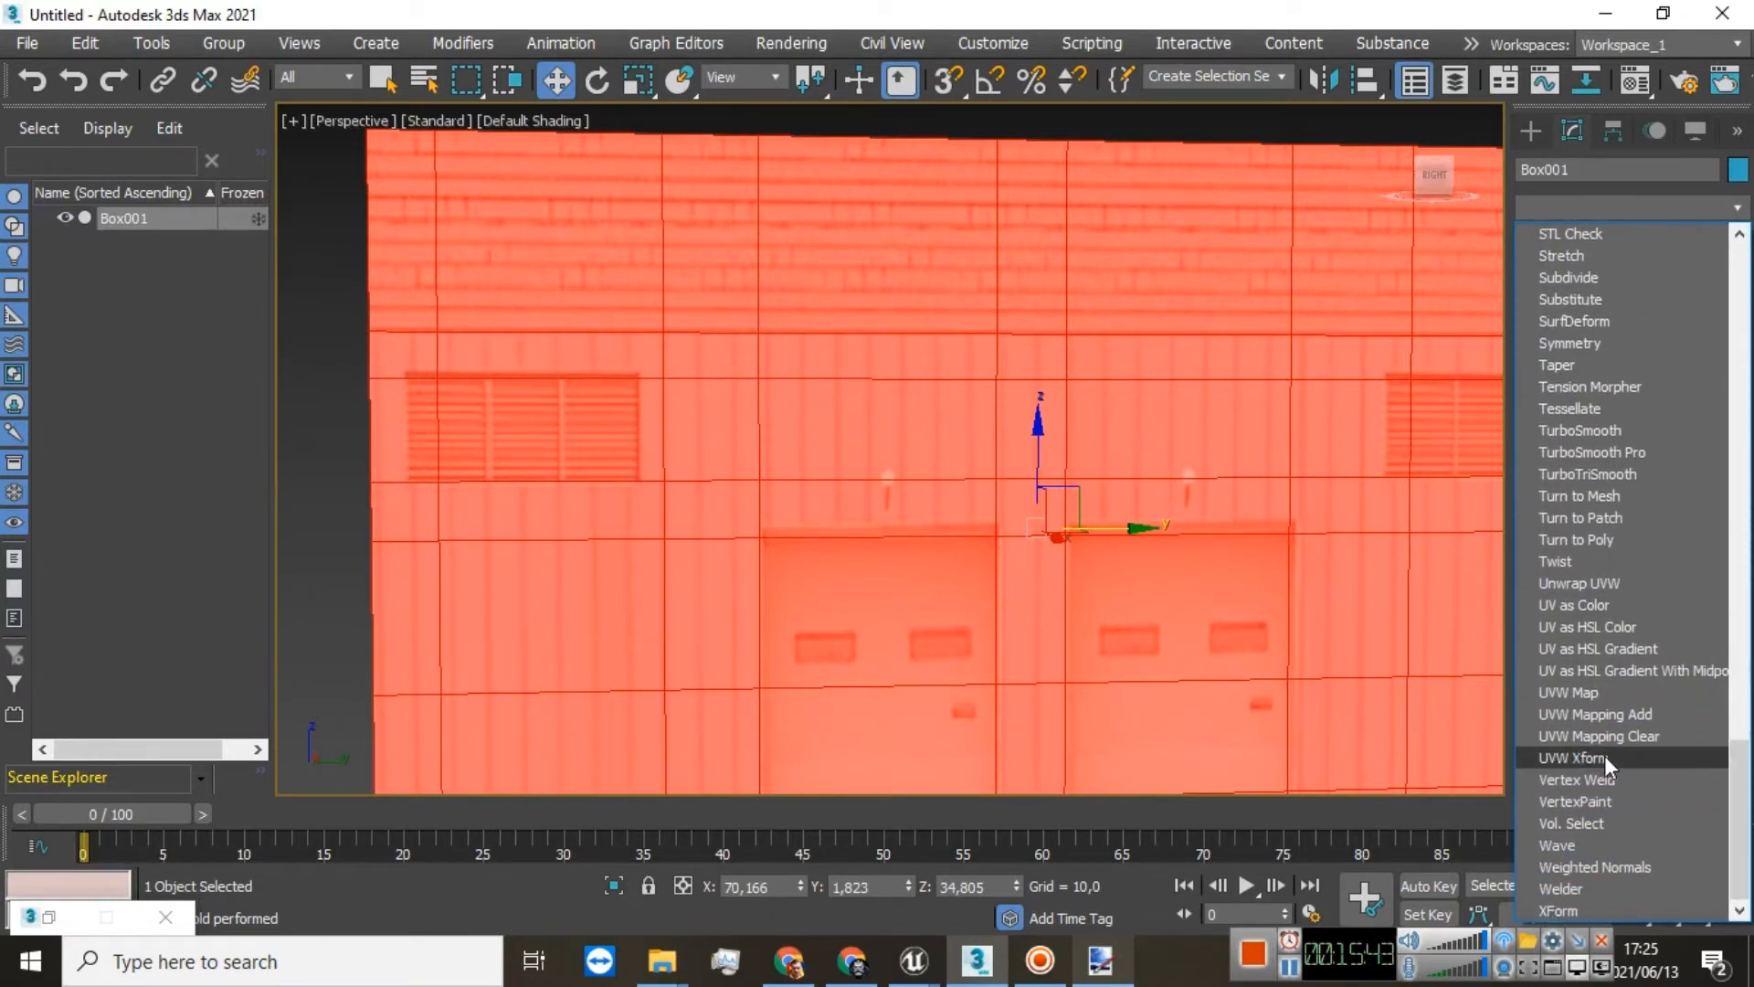
pyautogui.click(1599, 698)
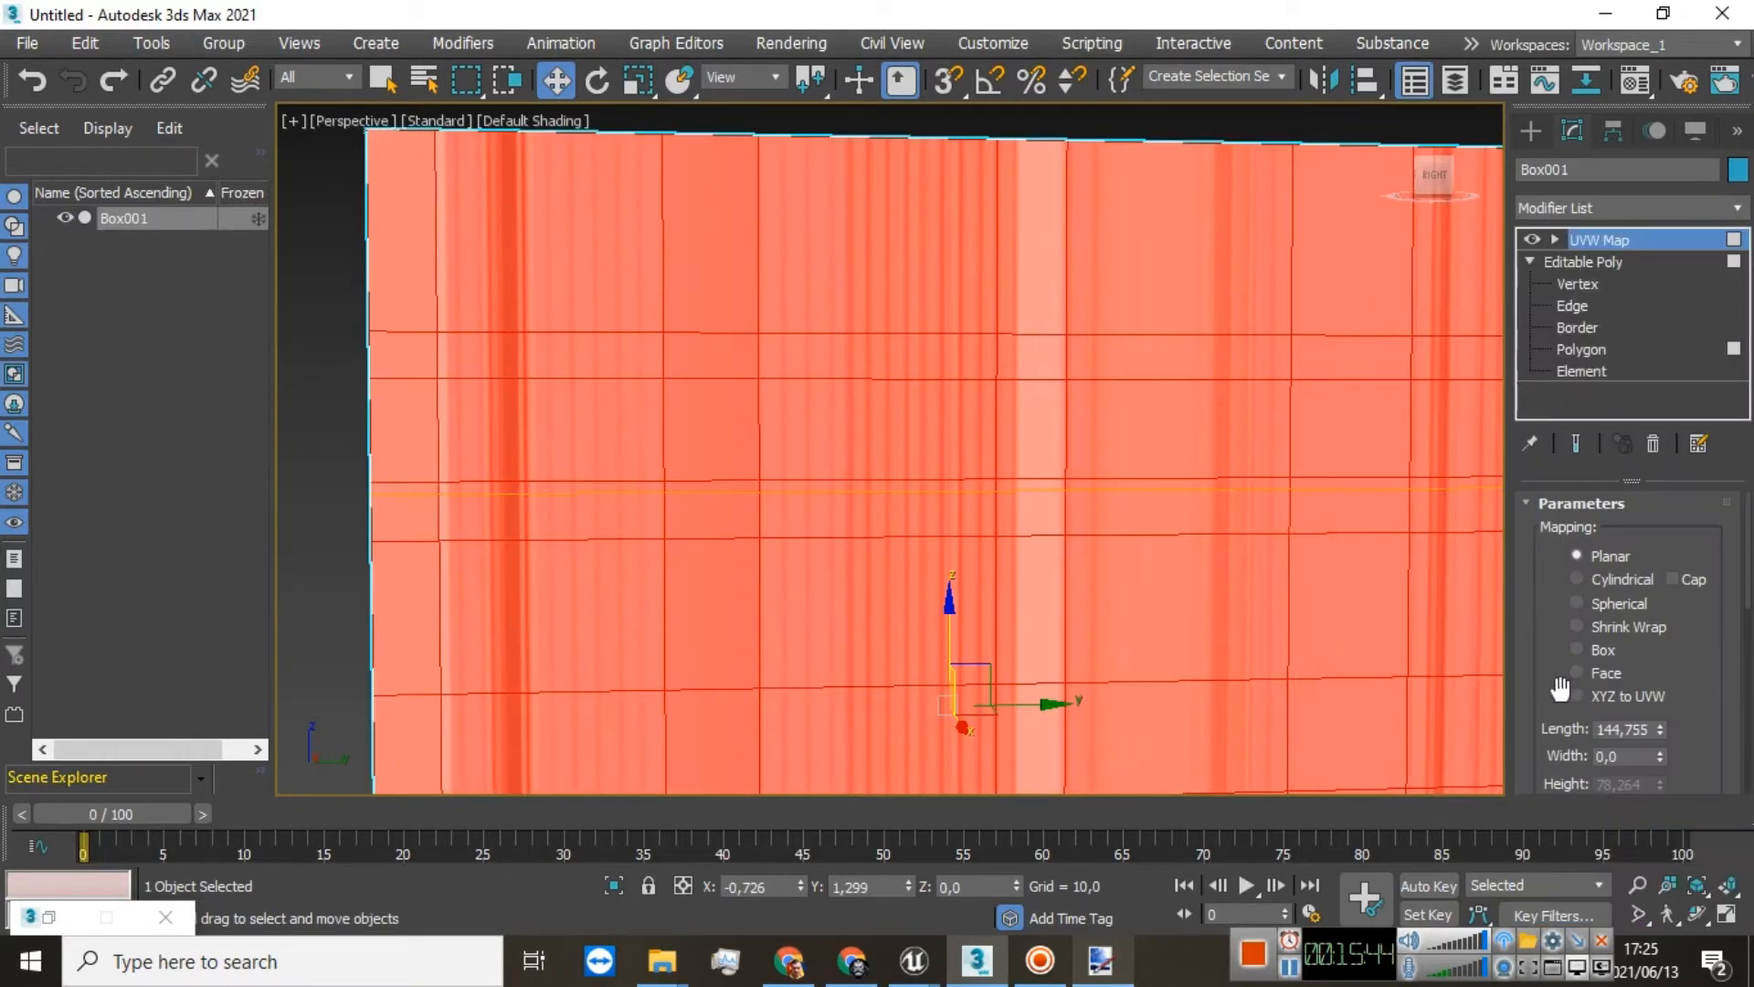
pyautogui.click(1588, 642)
pyautogui.scroll(-5, 1553, 667)
pyautogui.scroll(-2, 1549, 671)
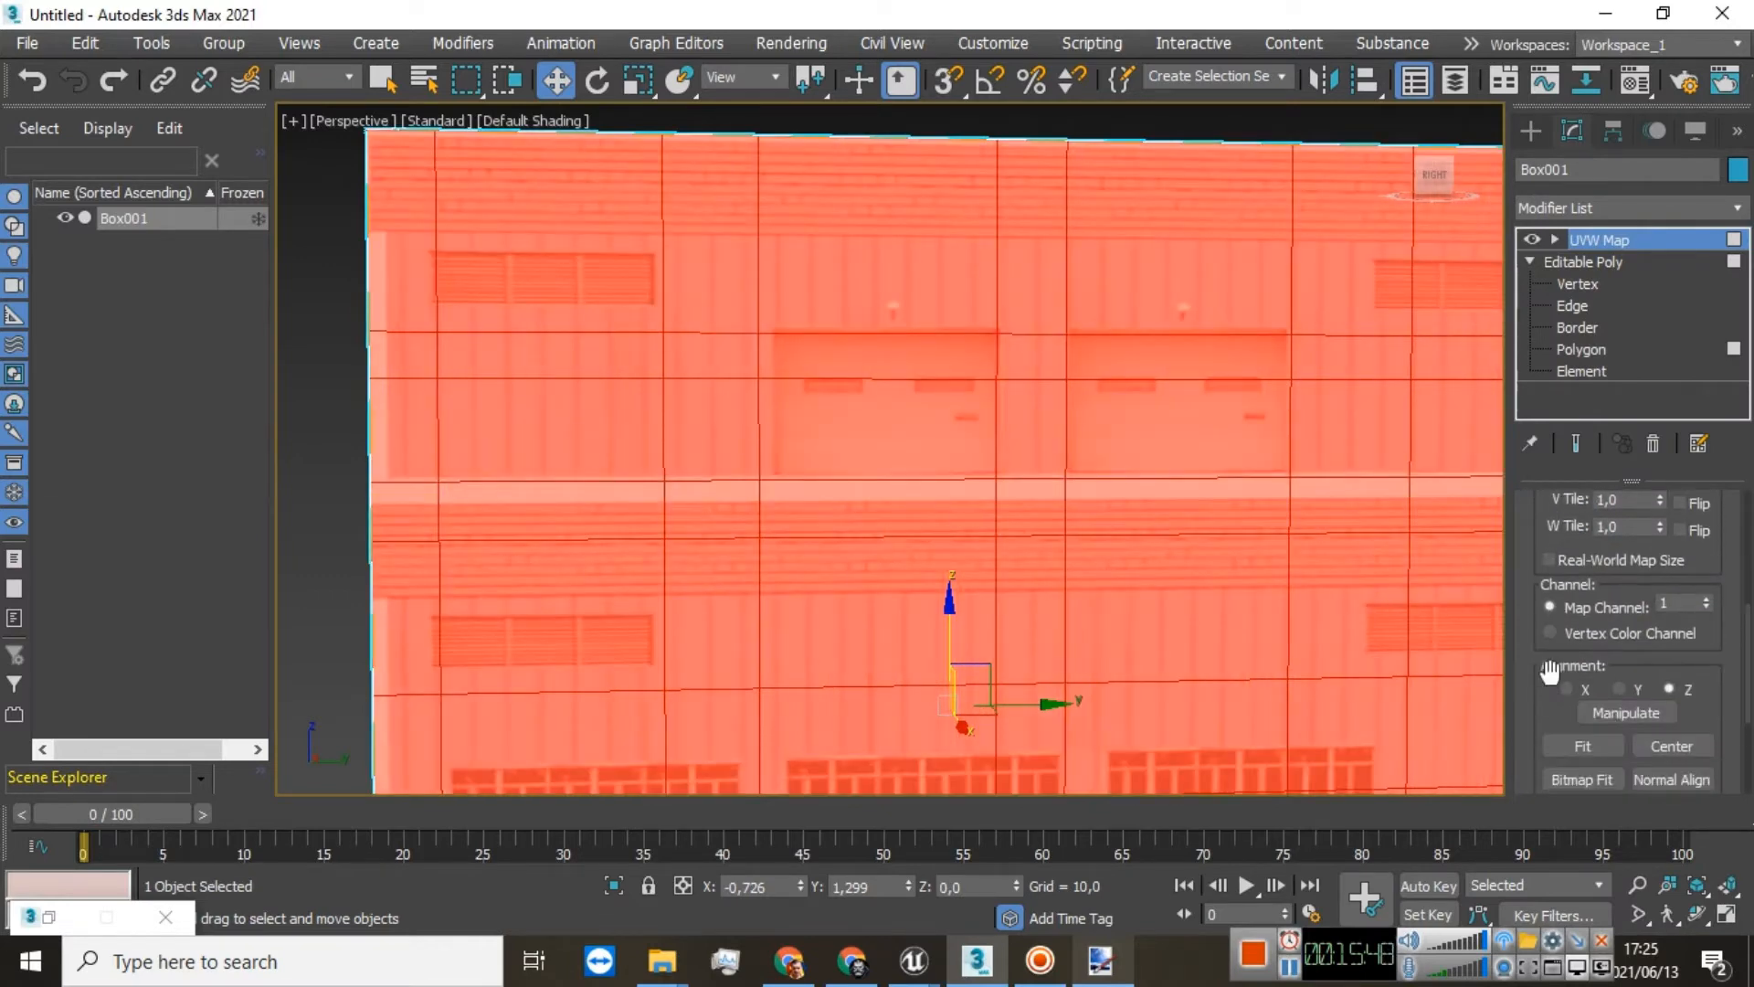
pyautogui.scroll(-1, 1552, 694)
pyautogui.scroll(-6, 1292, 619)
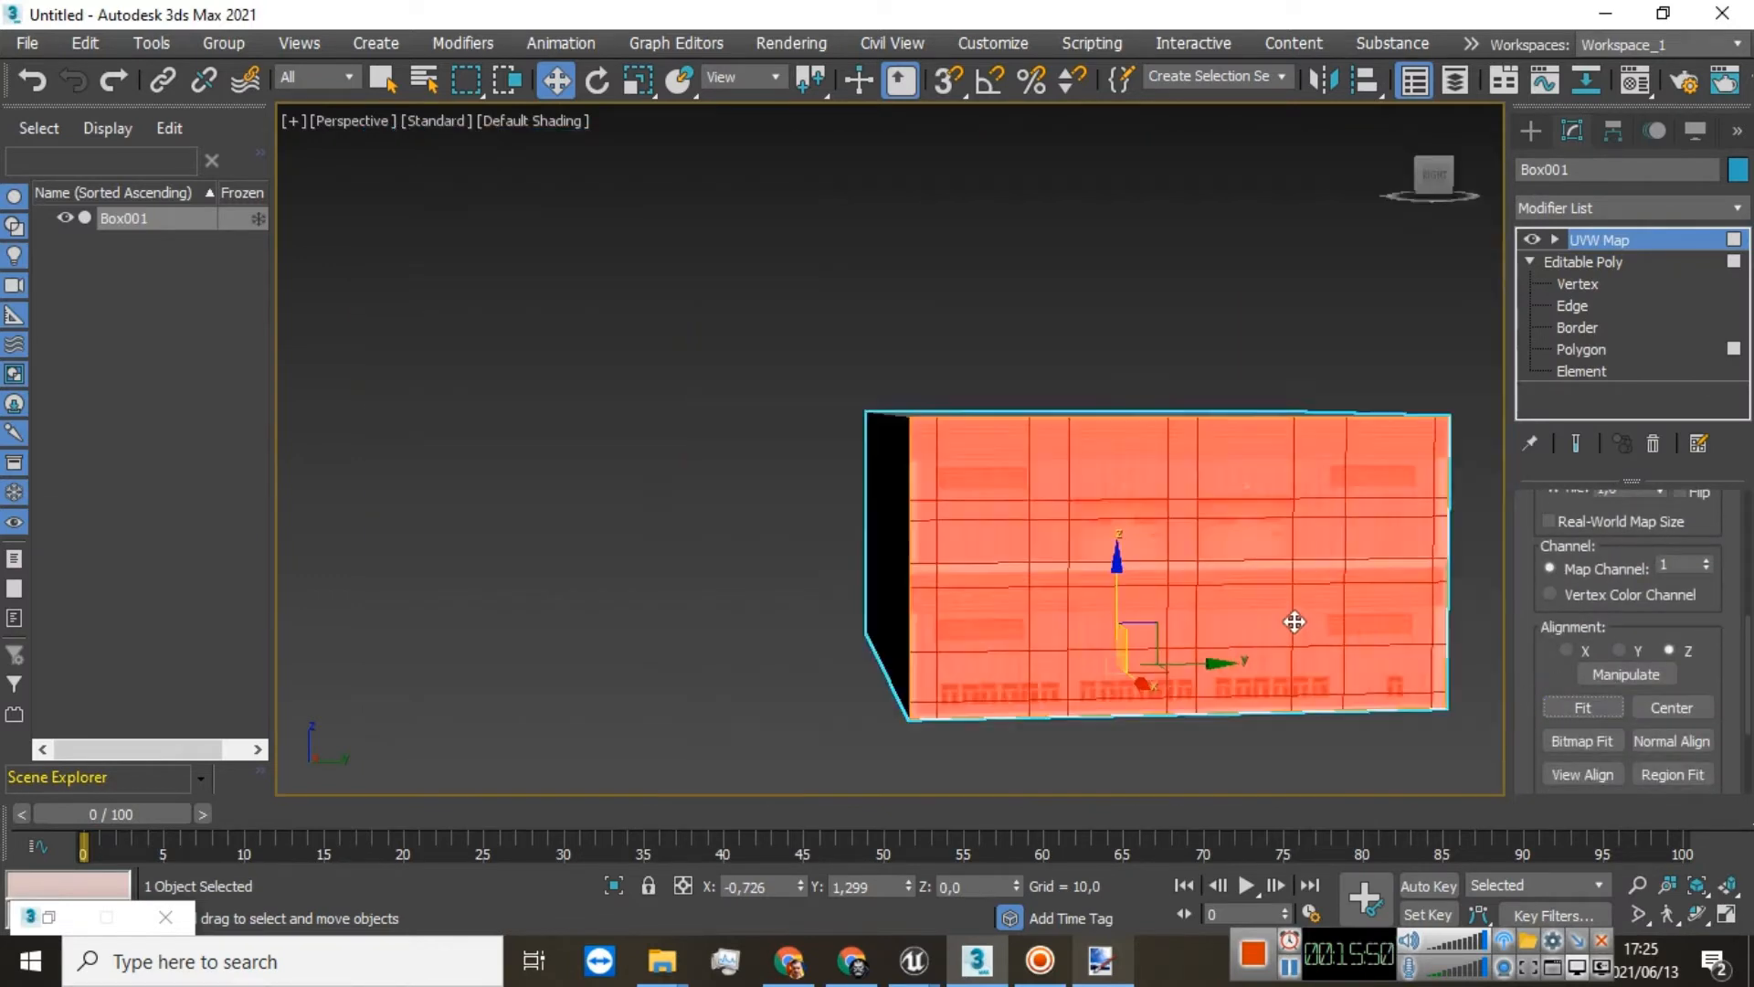
pyautogui.scroll(6, 1292, 616)
pyautogui.scroll(-5, 1273, 608)
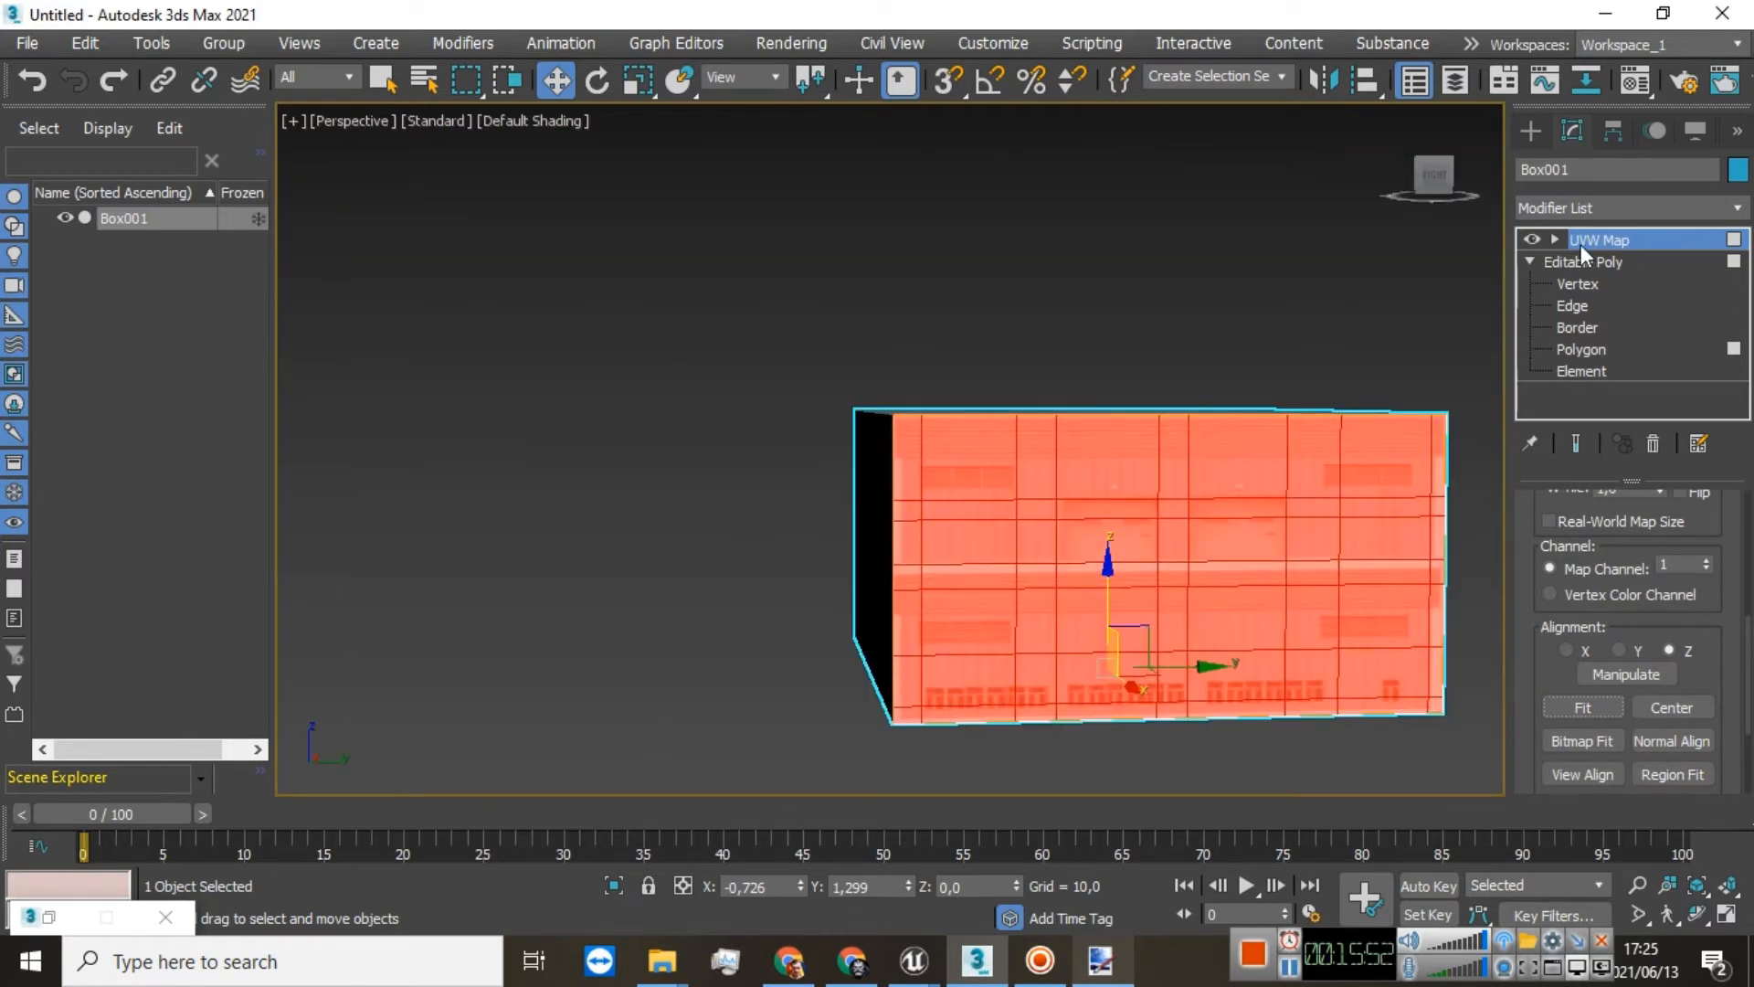
# Step: Move the UVW Map gizmo down along Z to about -1.67 so the door row sits at the wall's base
pyautogui.click(1574, 245)
pyautogui.click(1555, 239)
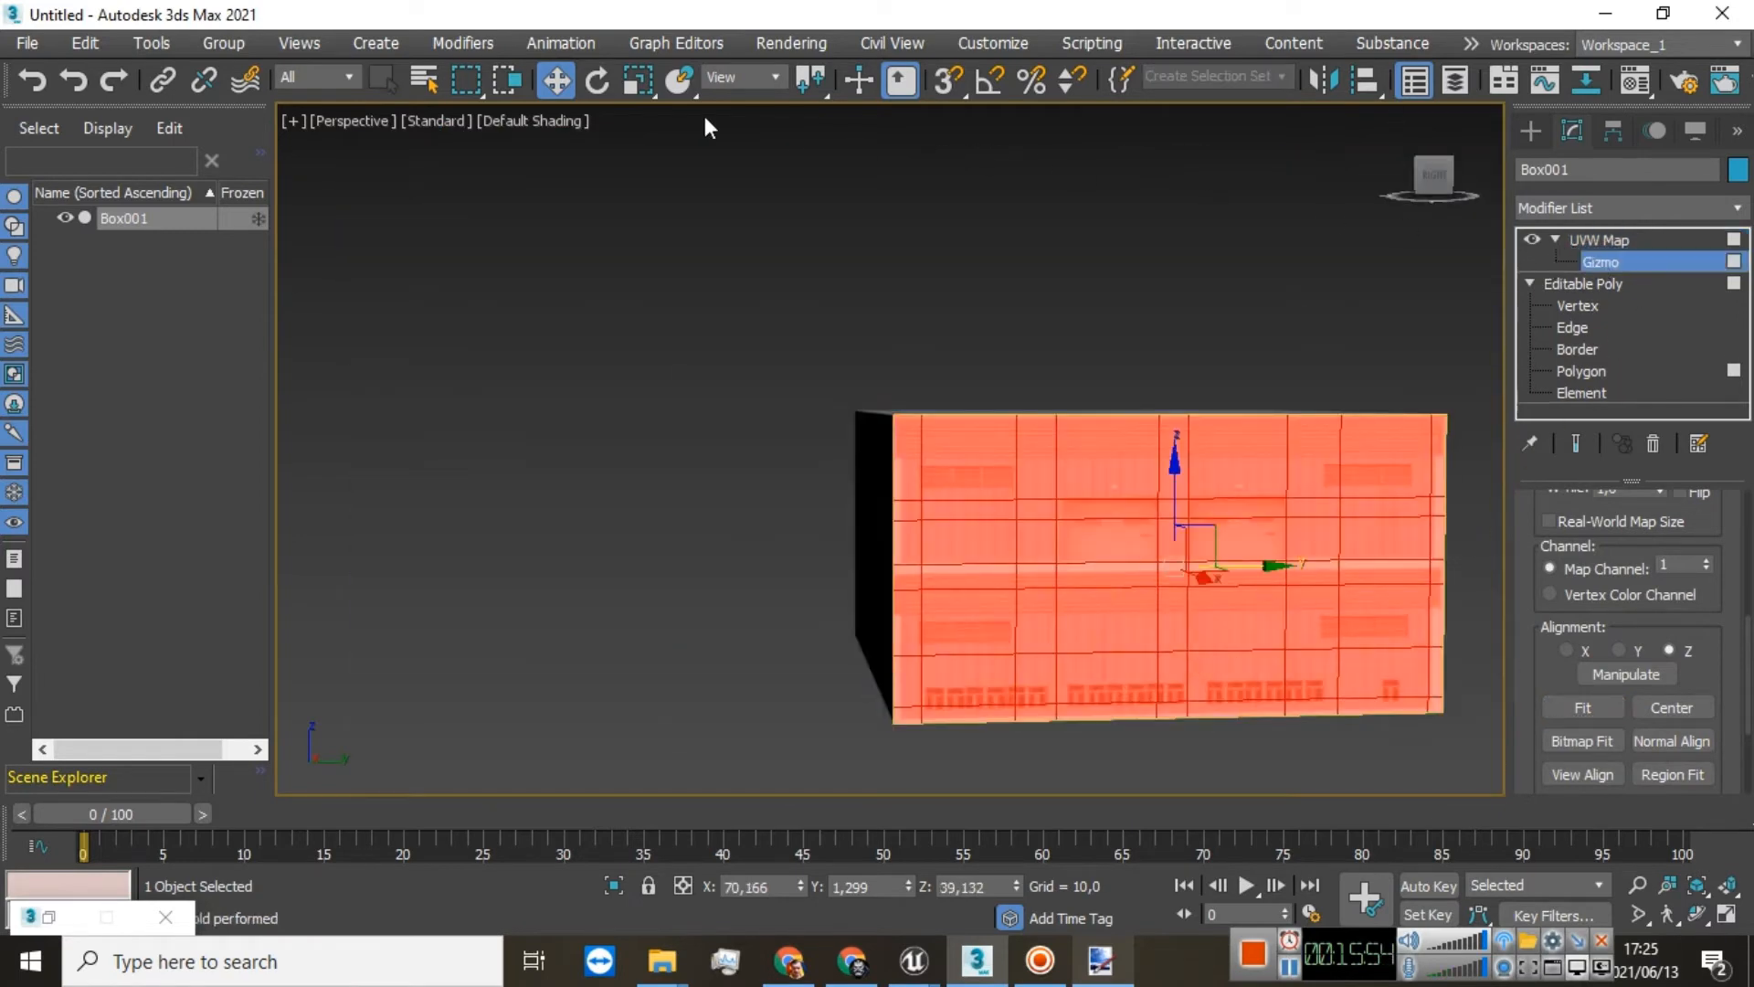
pyautogui.click(641, 79)
pyautogui.scroll(4, 1198, 523)
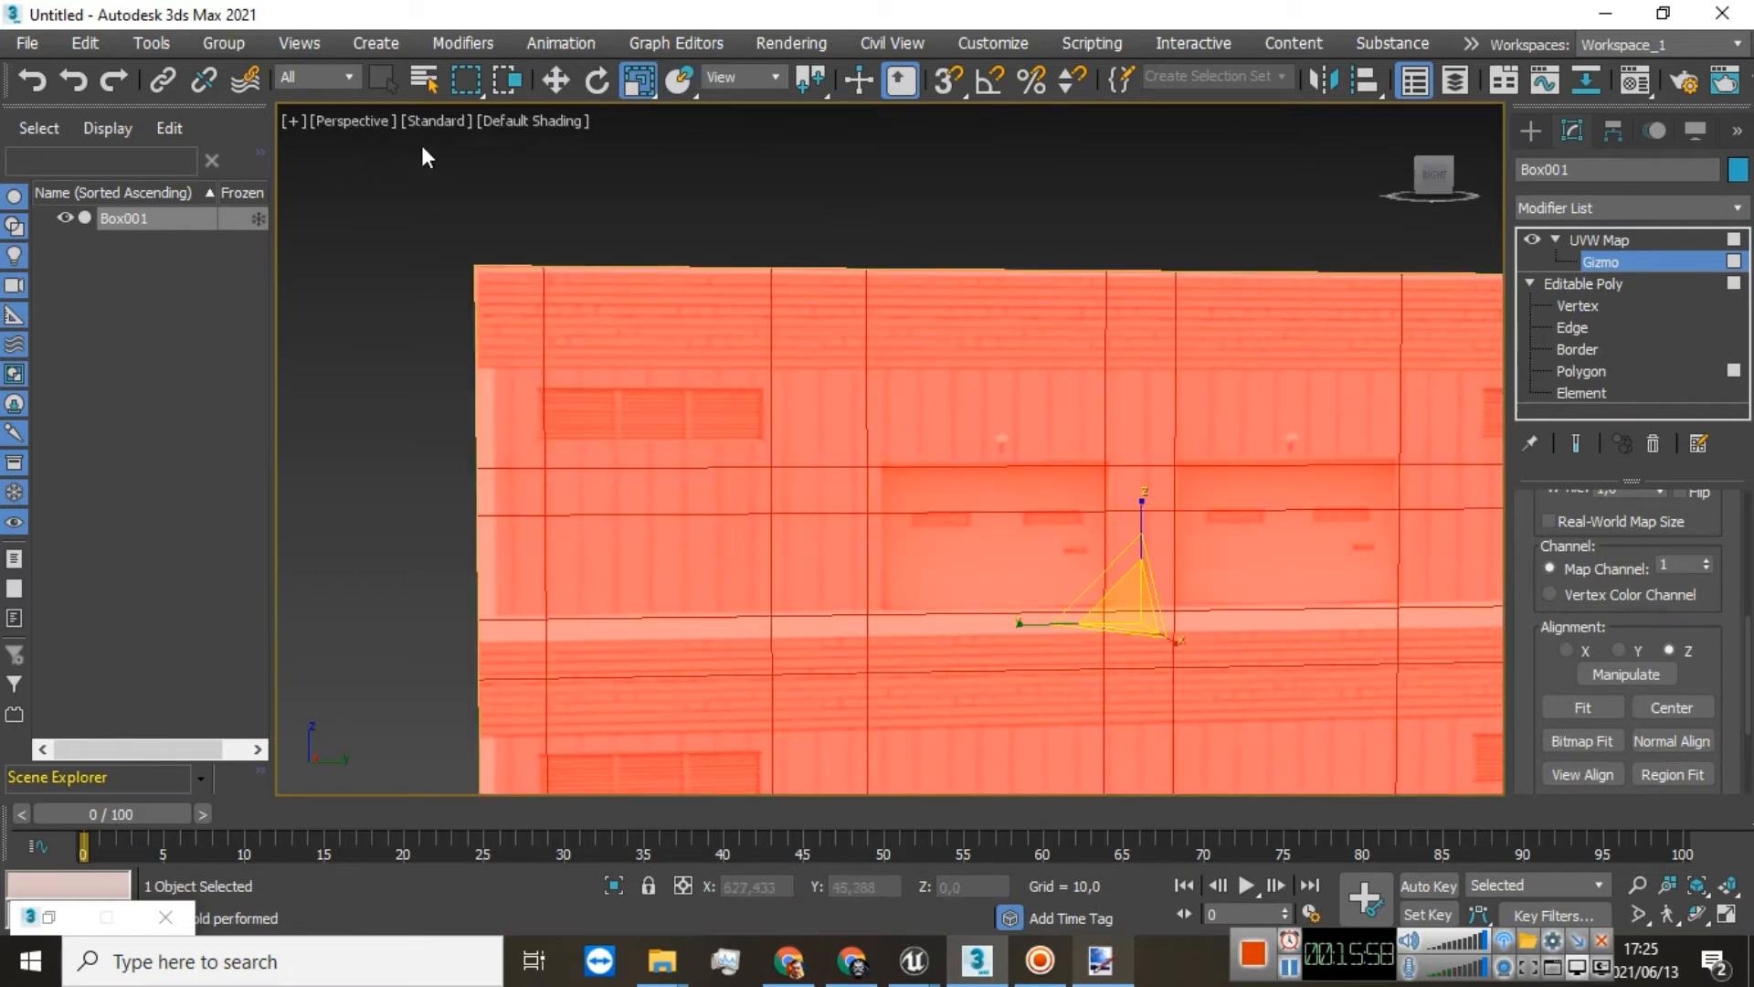
pyautogui.click(551, 80)
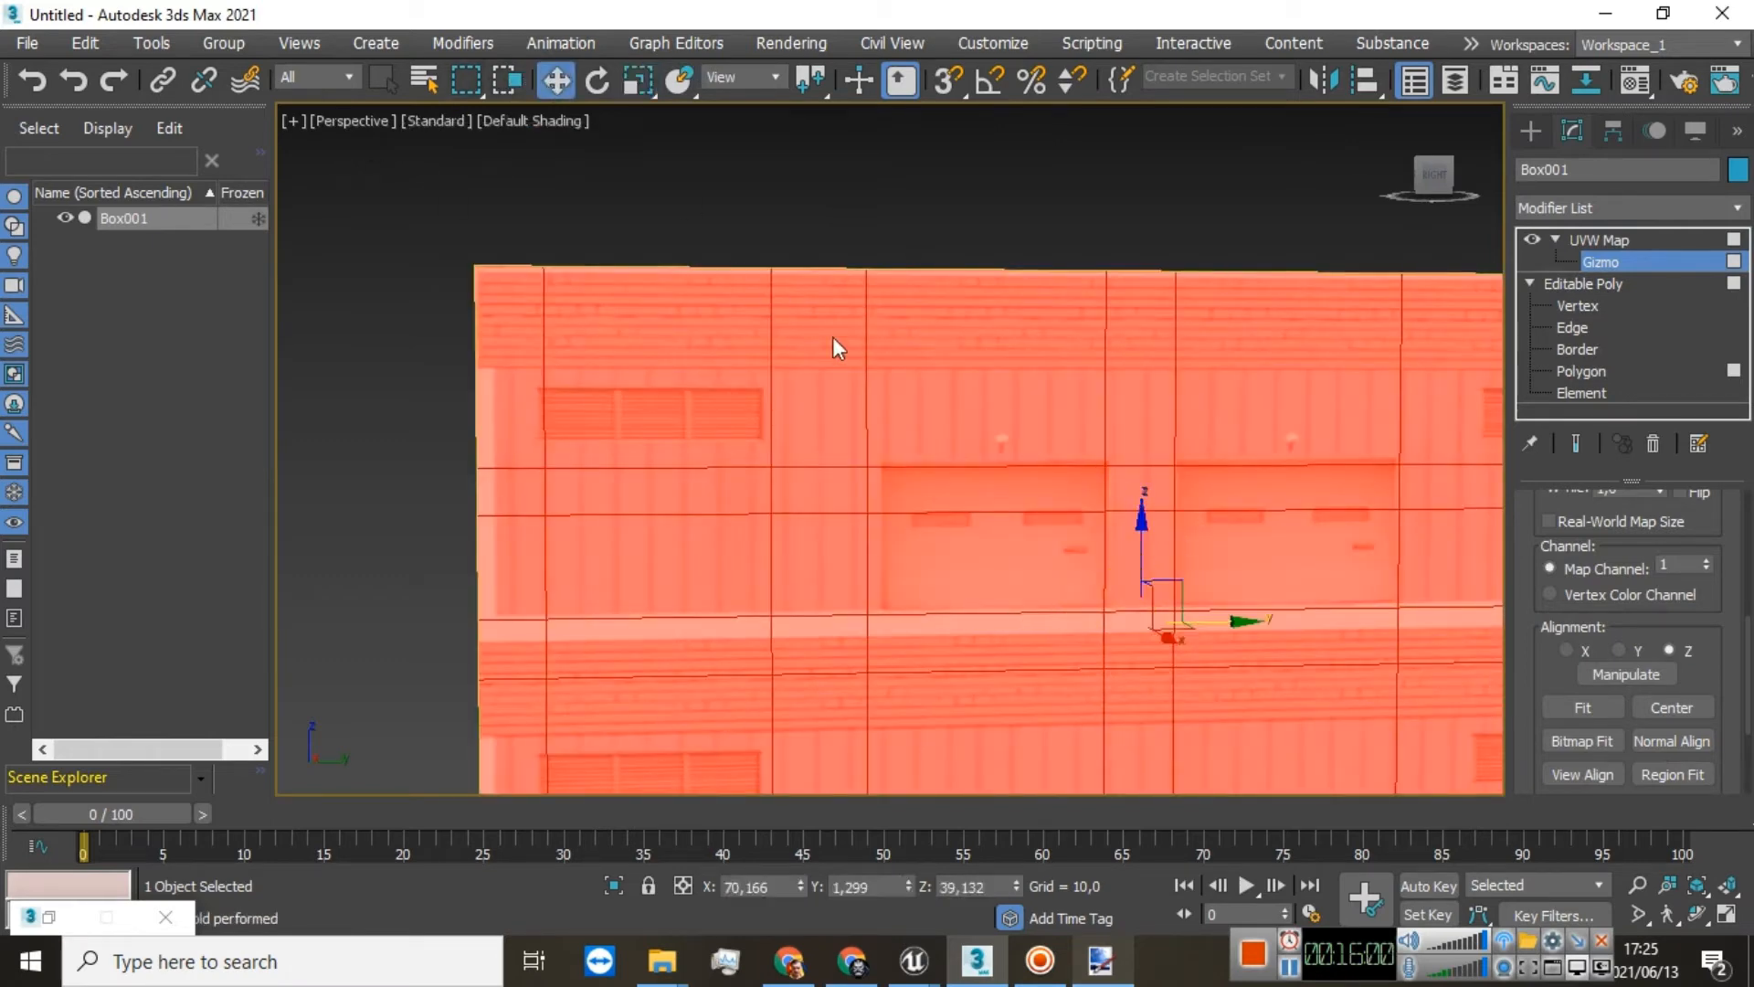
pyautogui.moveTo(1155, 591); pyautogui.dragTo(1077, 365, button='middle')
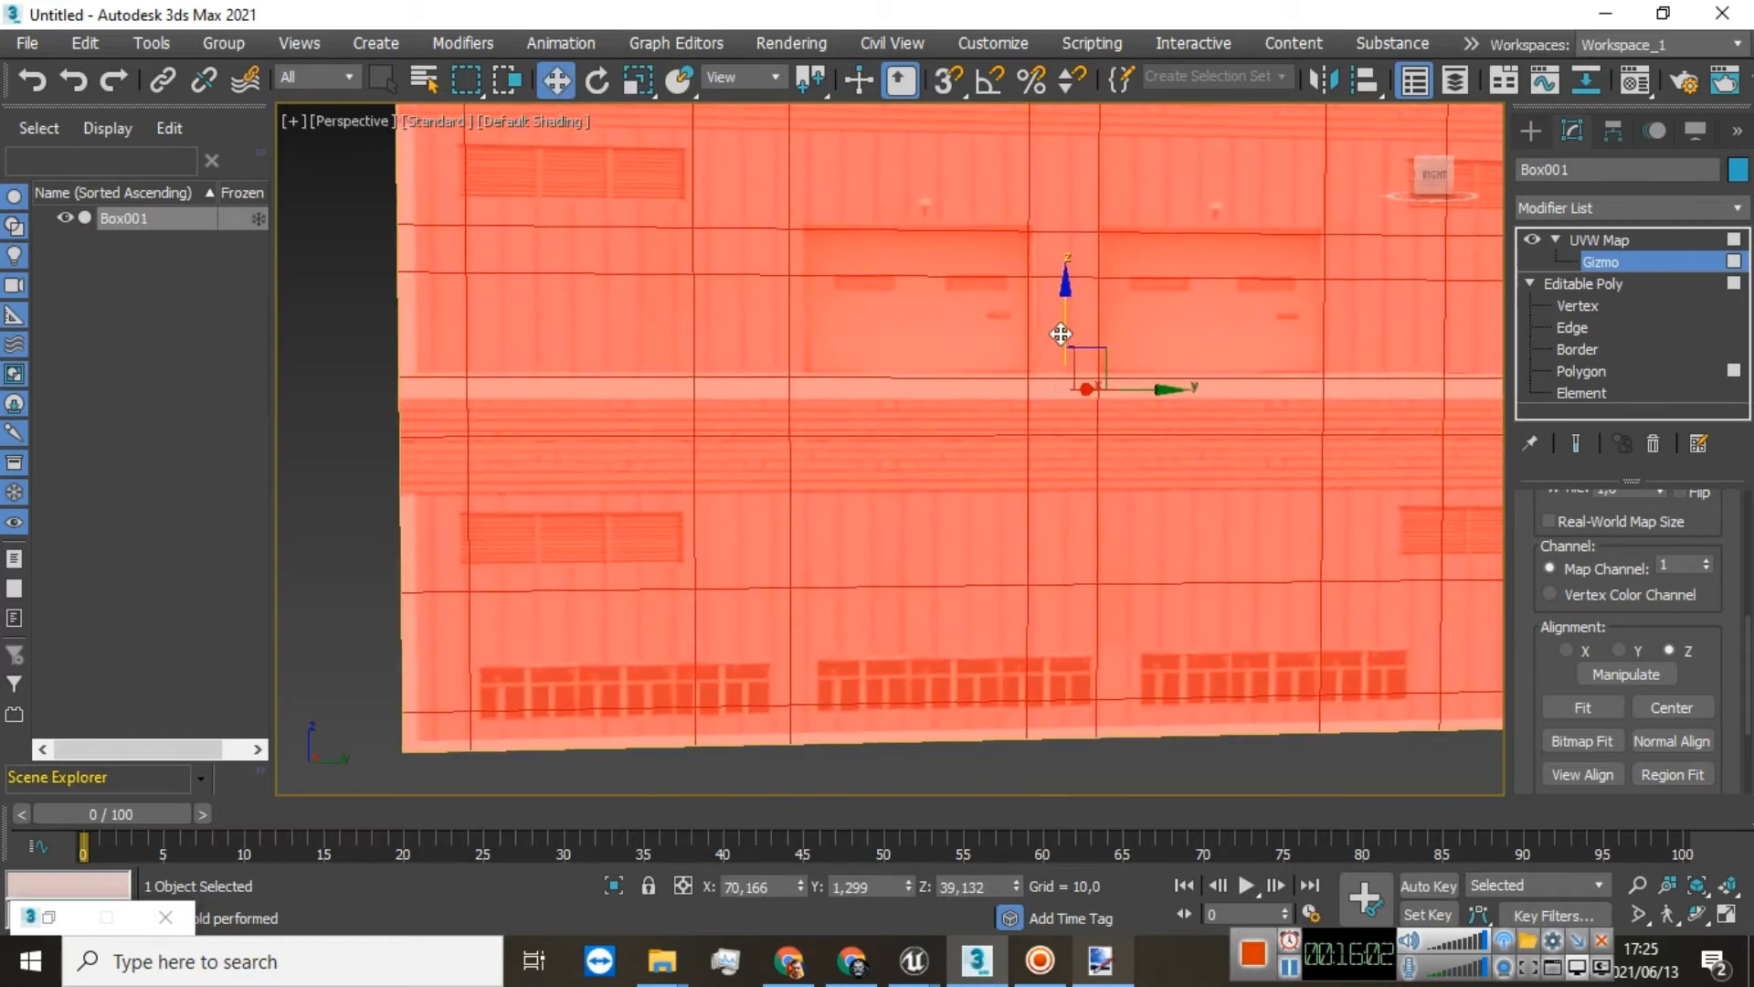
pyautogui.moveTo(1060, 351); pyautogui.dragTo(1040, 699)
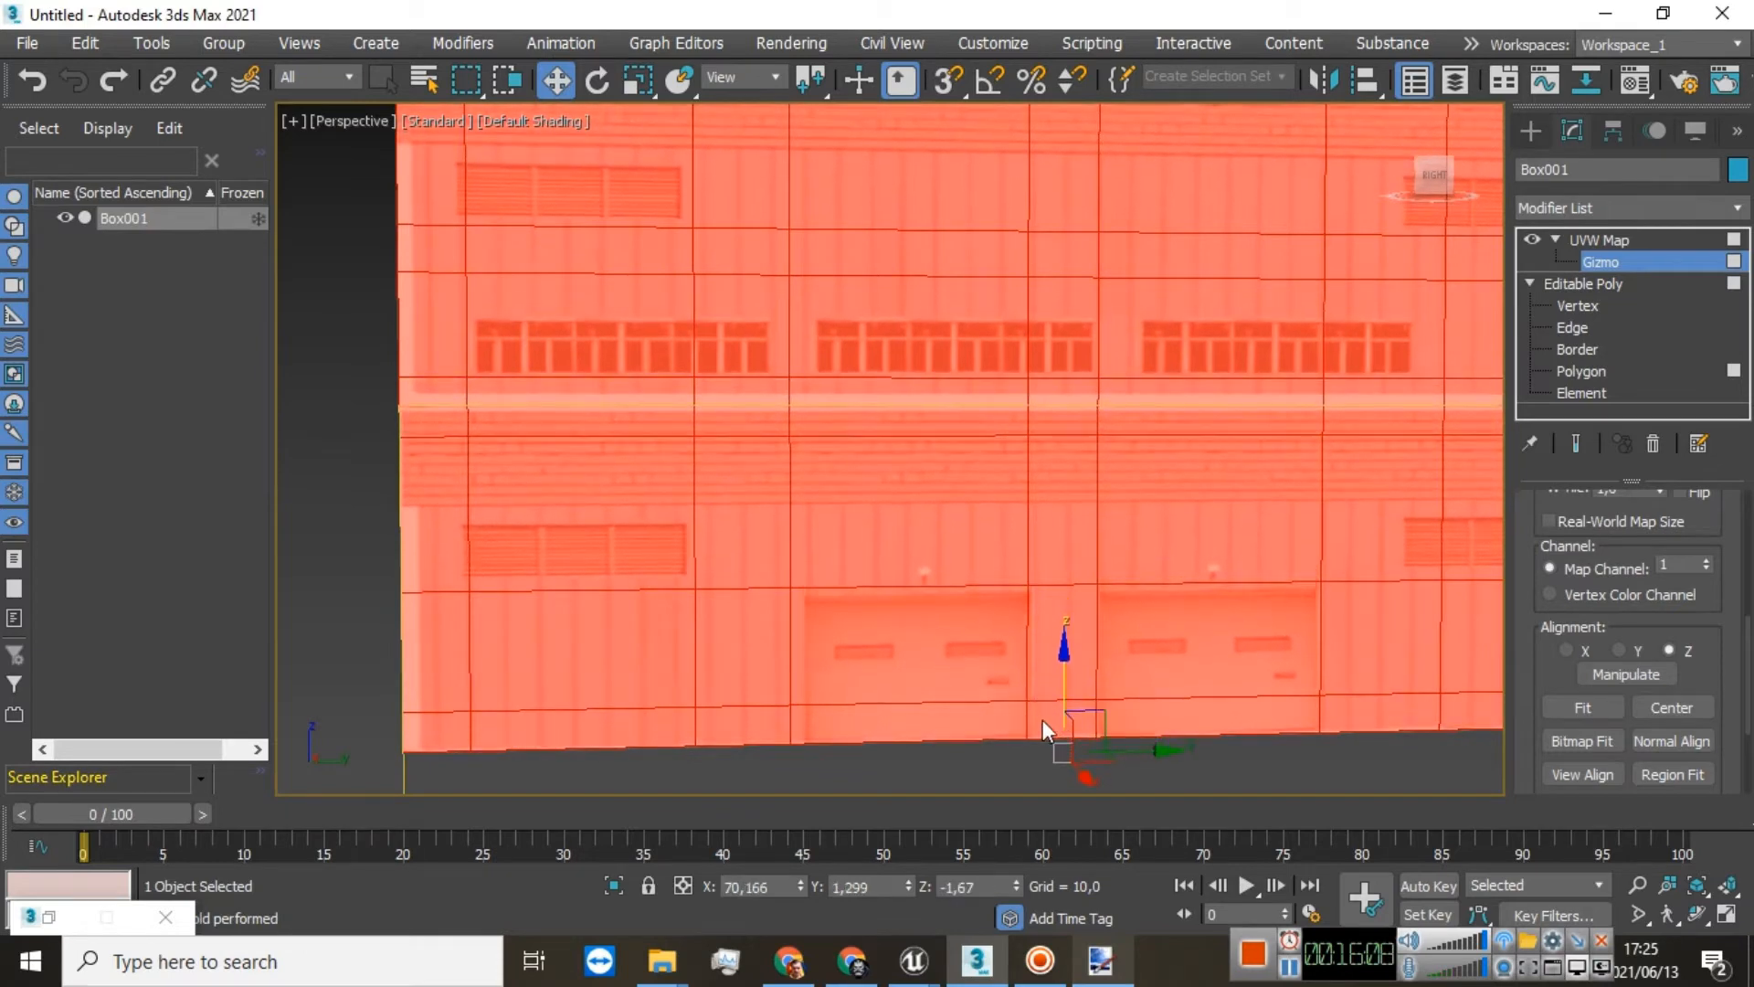
# Step: Stretch the mapping gizmo along Z until one facade image fills the wall, then reduce it to 98% to match the adjacent wall
pyautogui.click(636, 81)
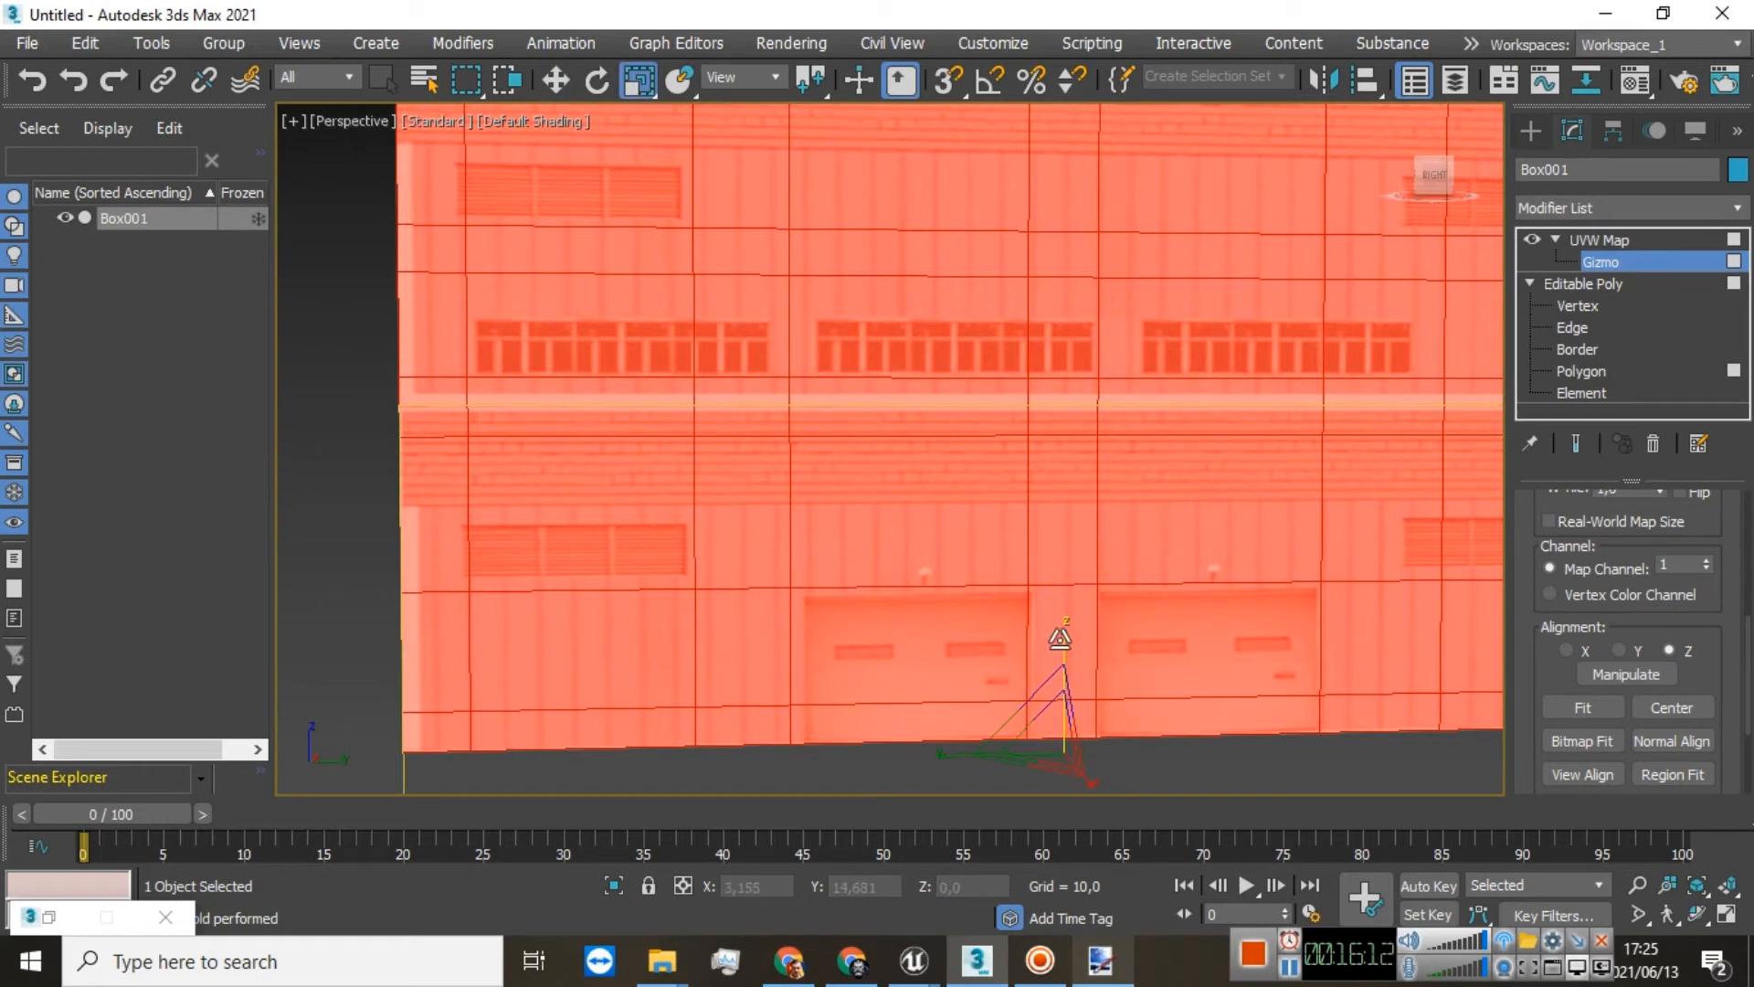
pyautogui.moveTo(1057, 638); pyautogui.dragTo(1055, 562)
pyautogui.scroll(-3, 1041, 550)
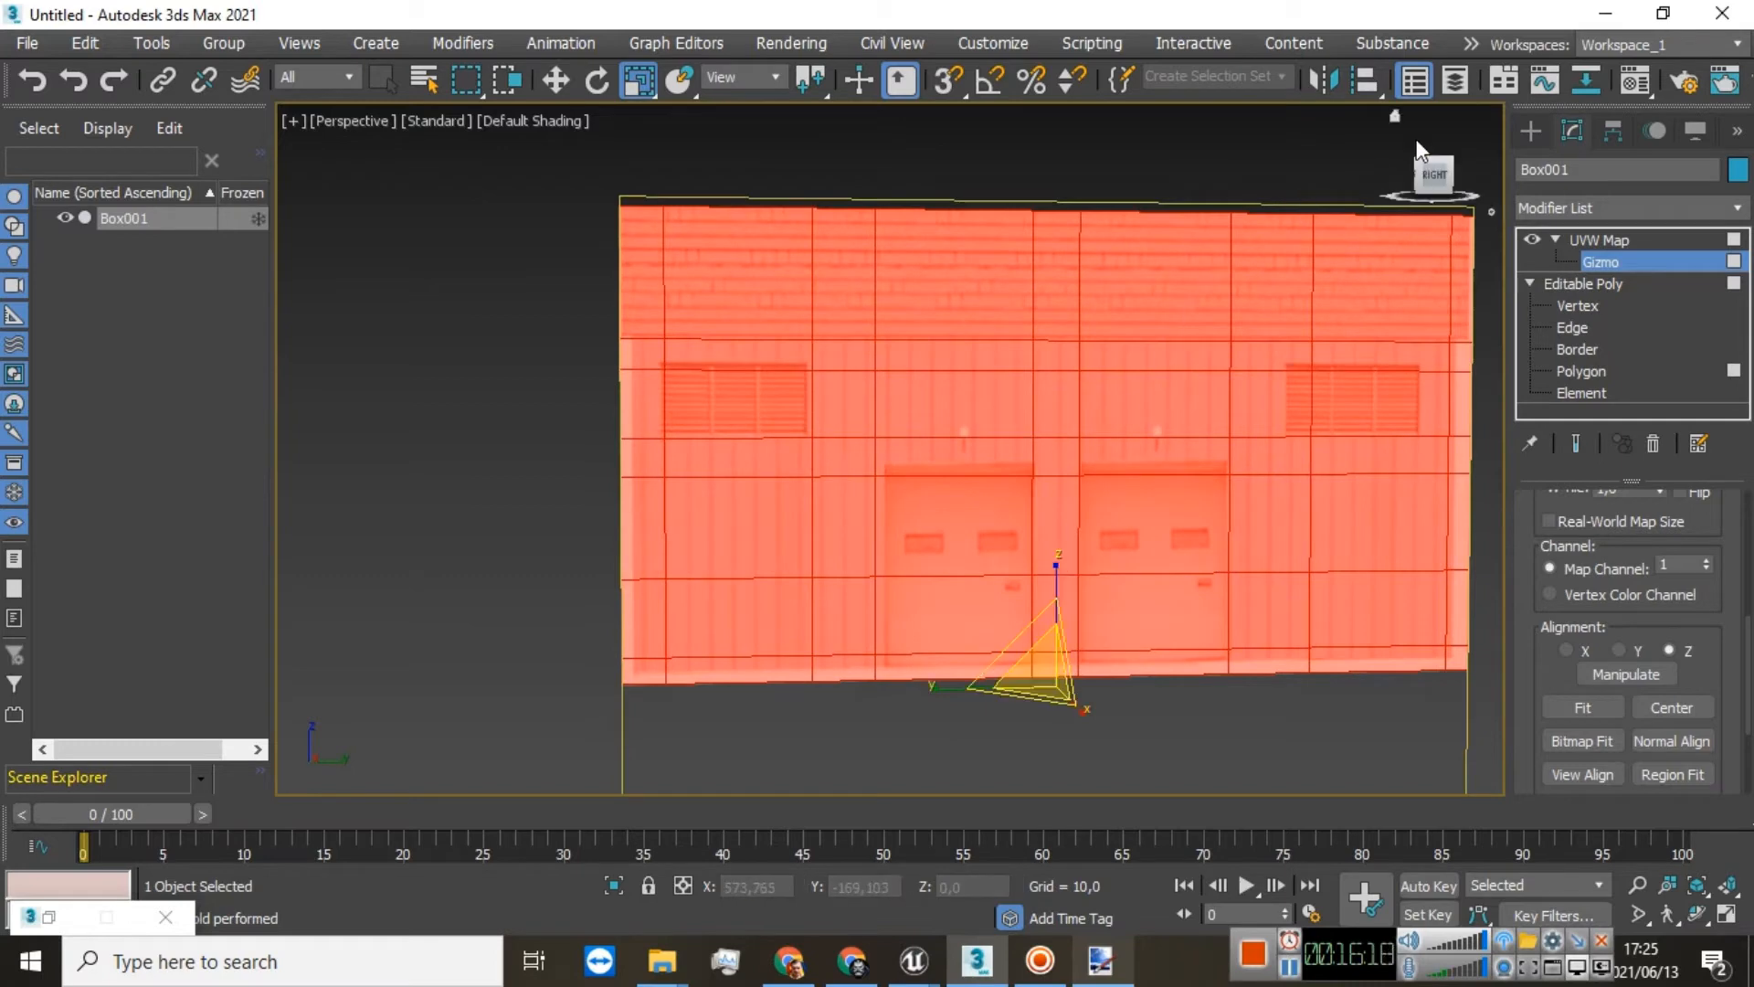
pyautogui.keyDown('alt'); pyautogui.moveTo(925, 407); pyautogui.dragTo(989, 435, button='middle'); pyautogui.keyUp('alt')
pyautogui.keyDown('alt'); pyautogui.moveTo(989, 435); pyautogui.dragTo(992, 422, button='middle'); pyautogui.keyUp('alt')
pyautogui.scroll(6, 1040, 411)
pyautogui.scroll(-2, 1032, 403)
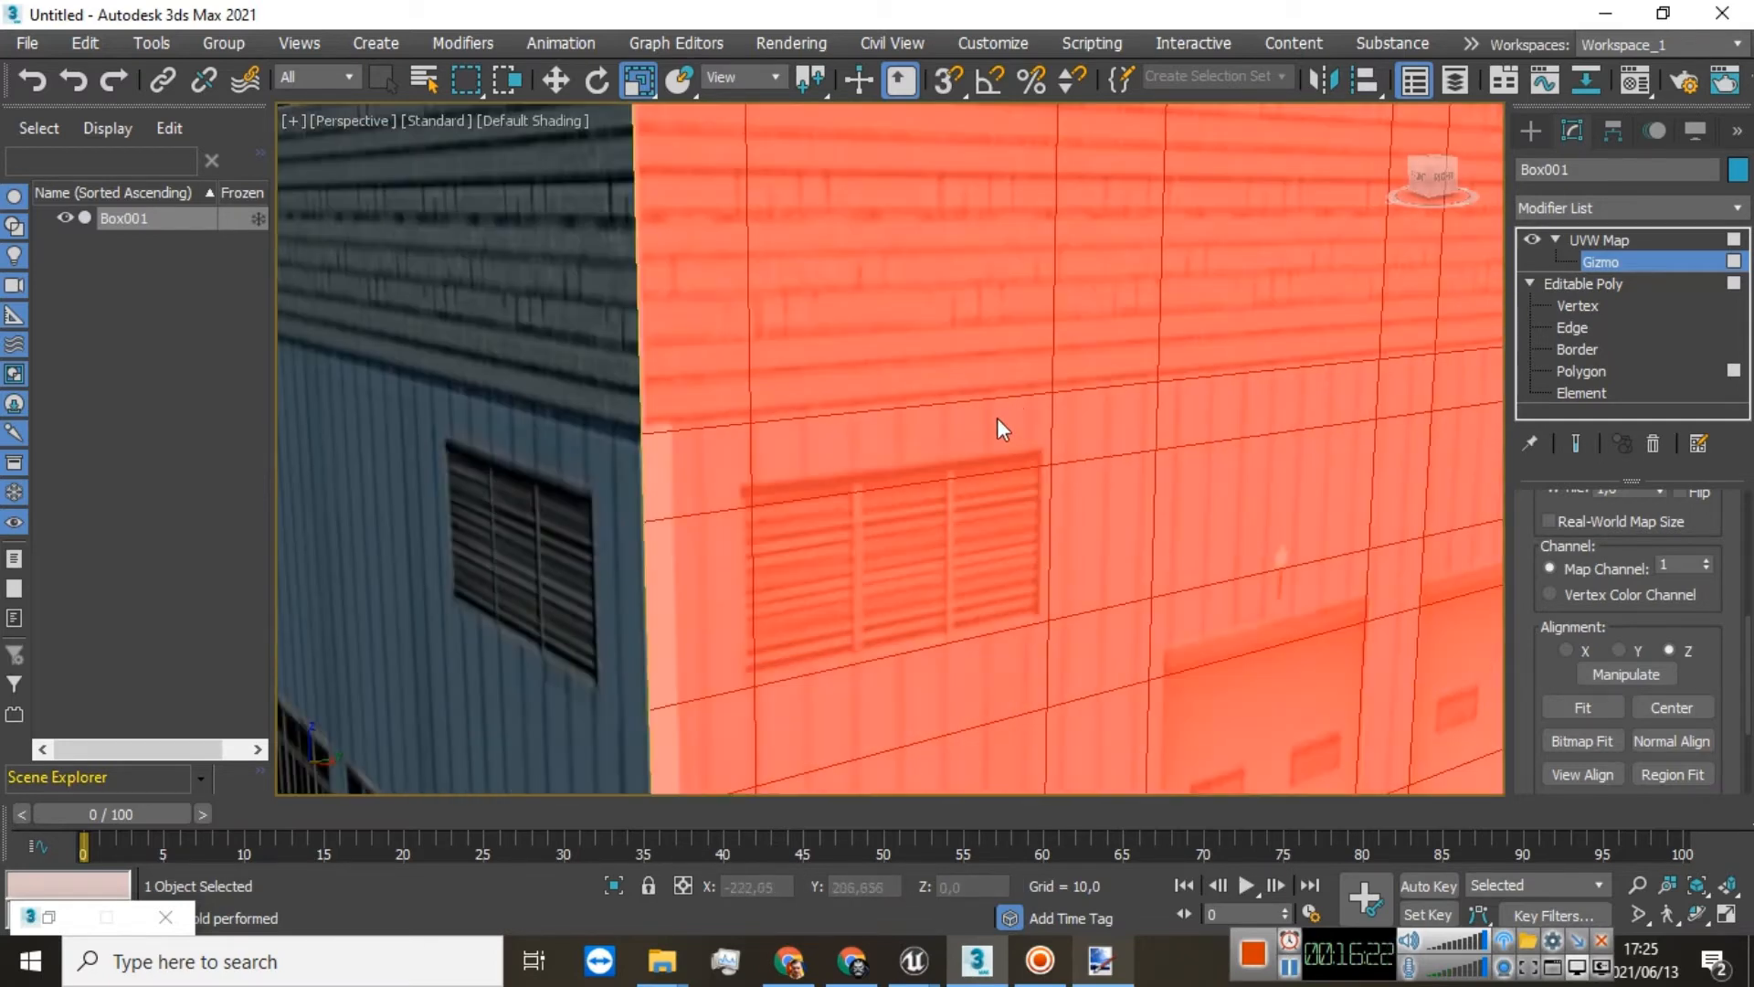
pyautogui.scroll(-2, 1031, 454)
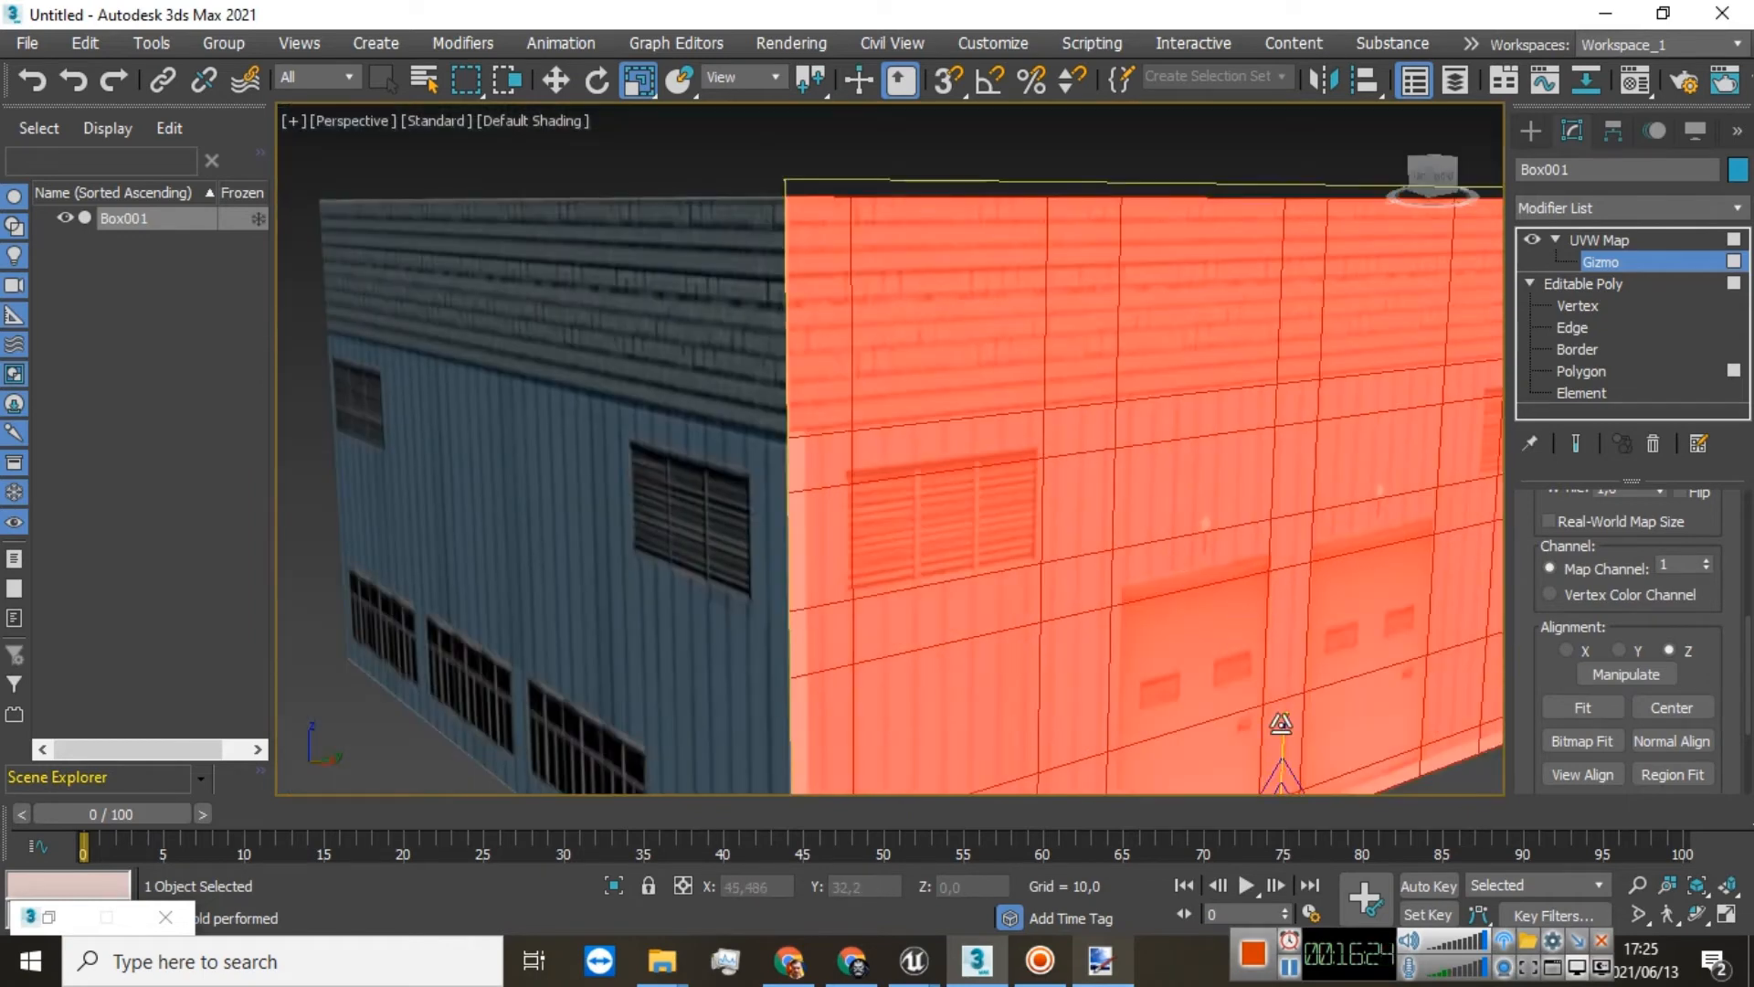
pyautogui.moveTo(1283, 725); pyautogui.dragTo(1278, 723)
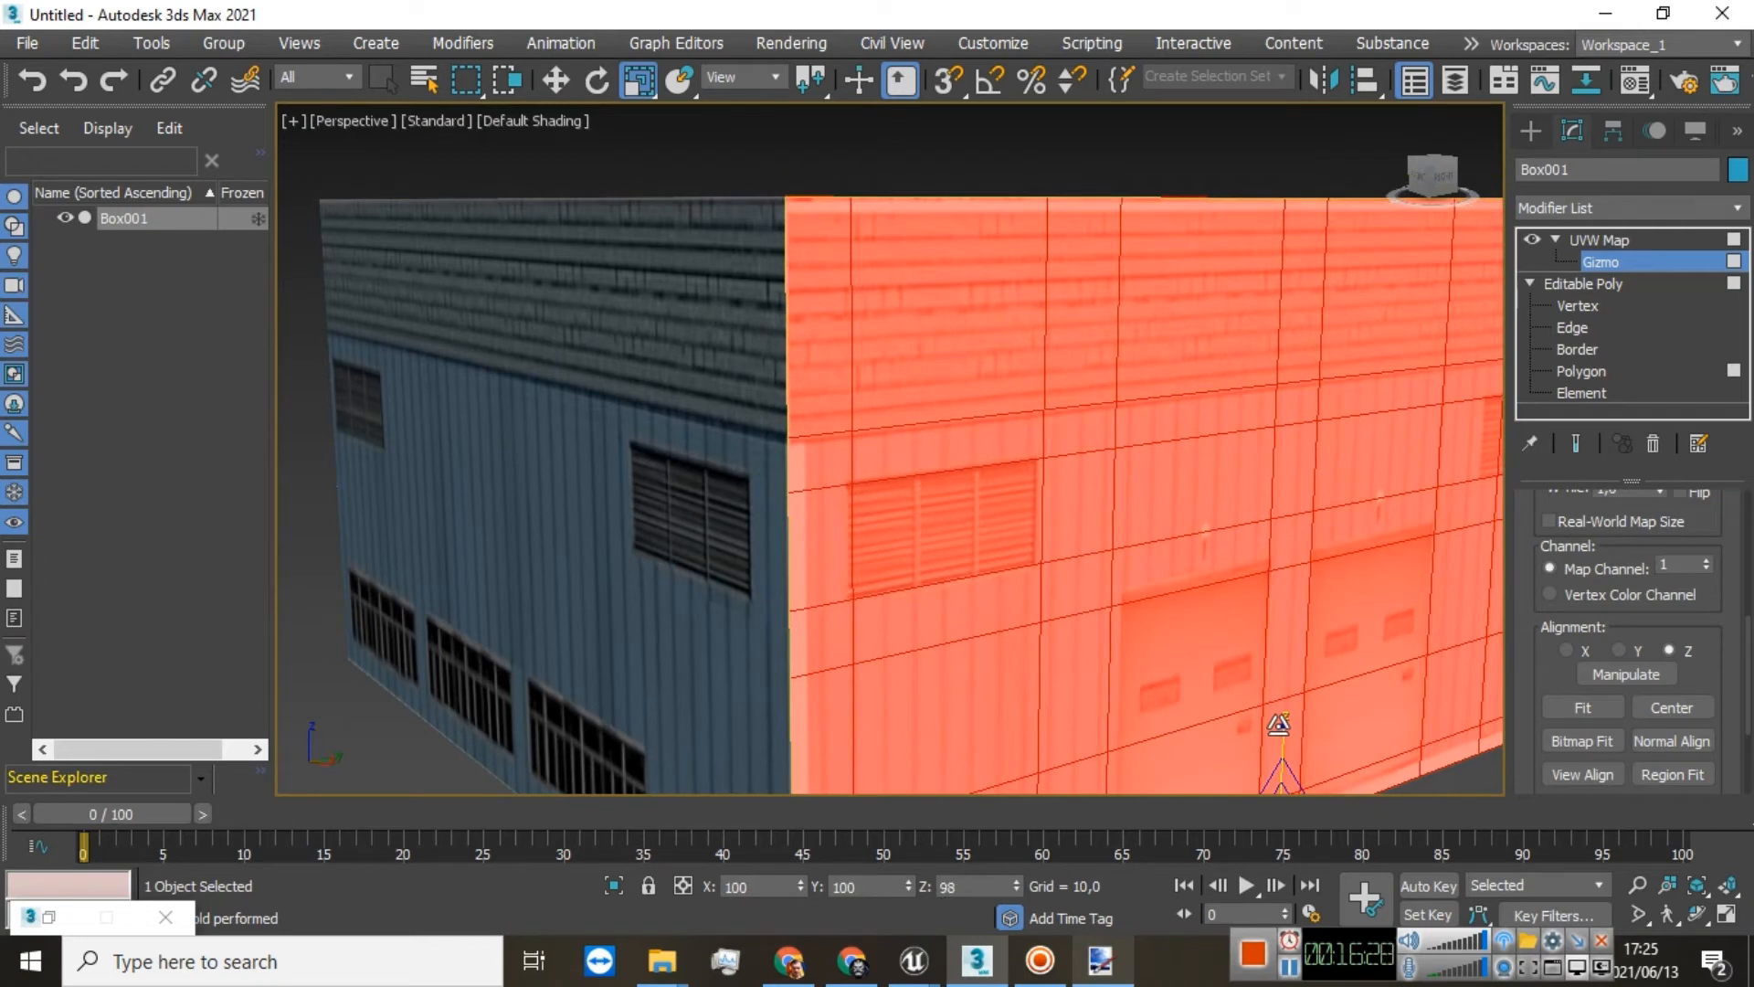
# Step: Scale the mapping gizmo along Y to about 101% to fit the facade image to the wall's width
pyautogui.moveTo(1449, 181); pyautogui.dragTo(1331, 197)
pyautogui.scroll(-3, 1251, 370)
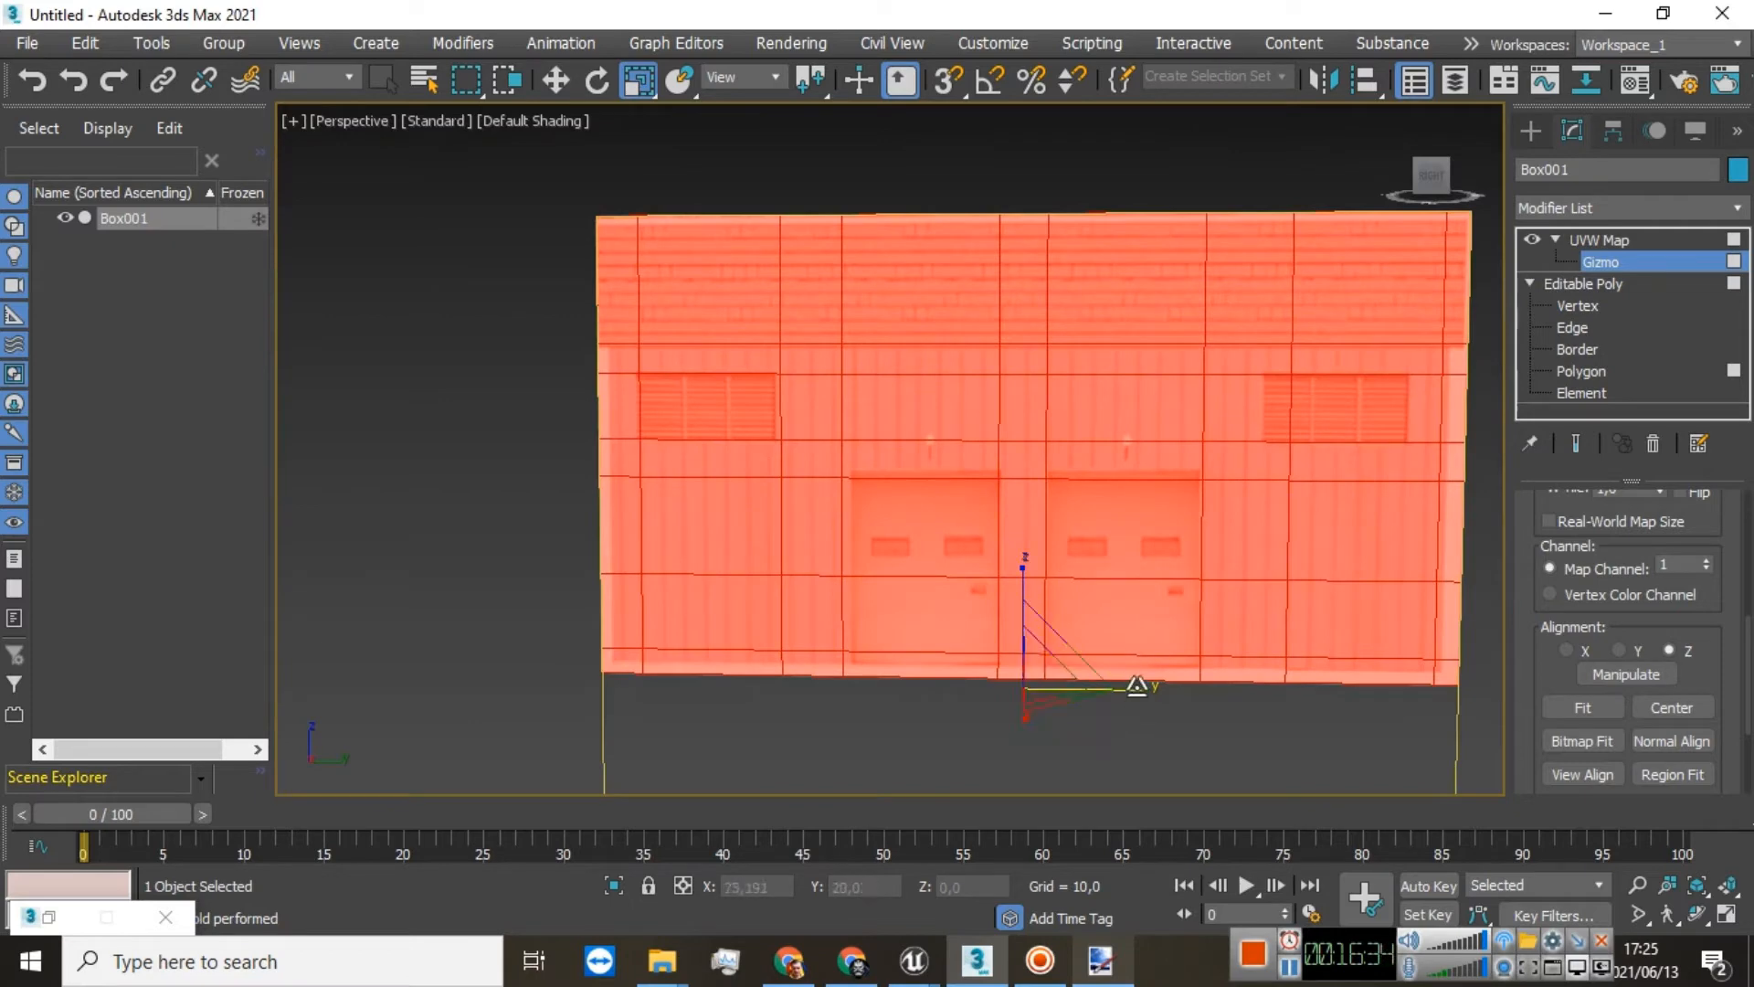
pyautogui.moveTo(1136, 686); pyautogui.dragTo(1138, 689)
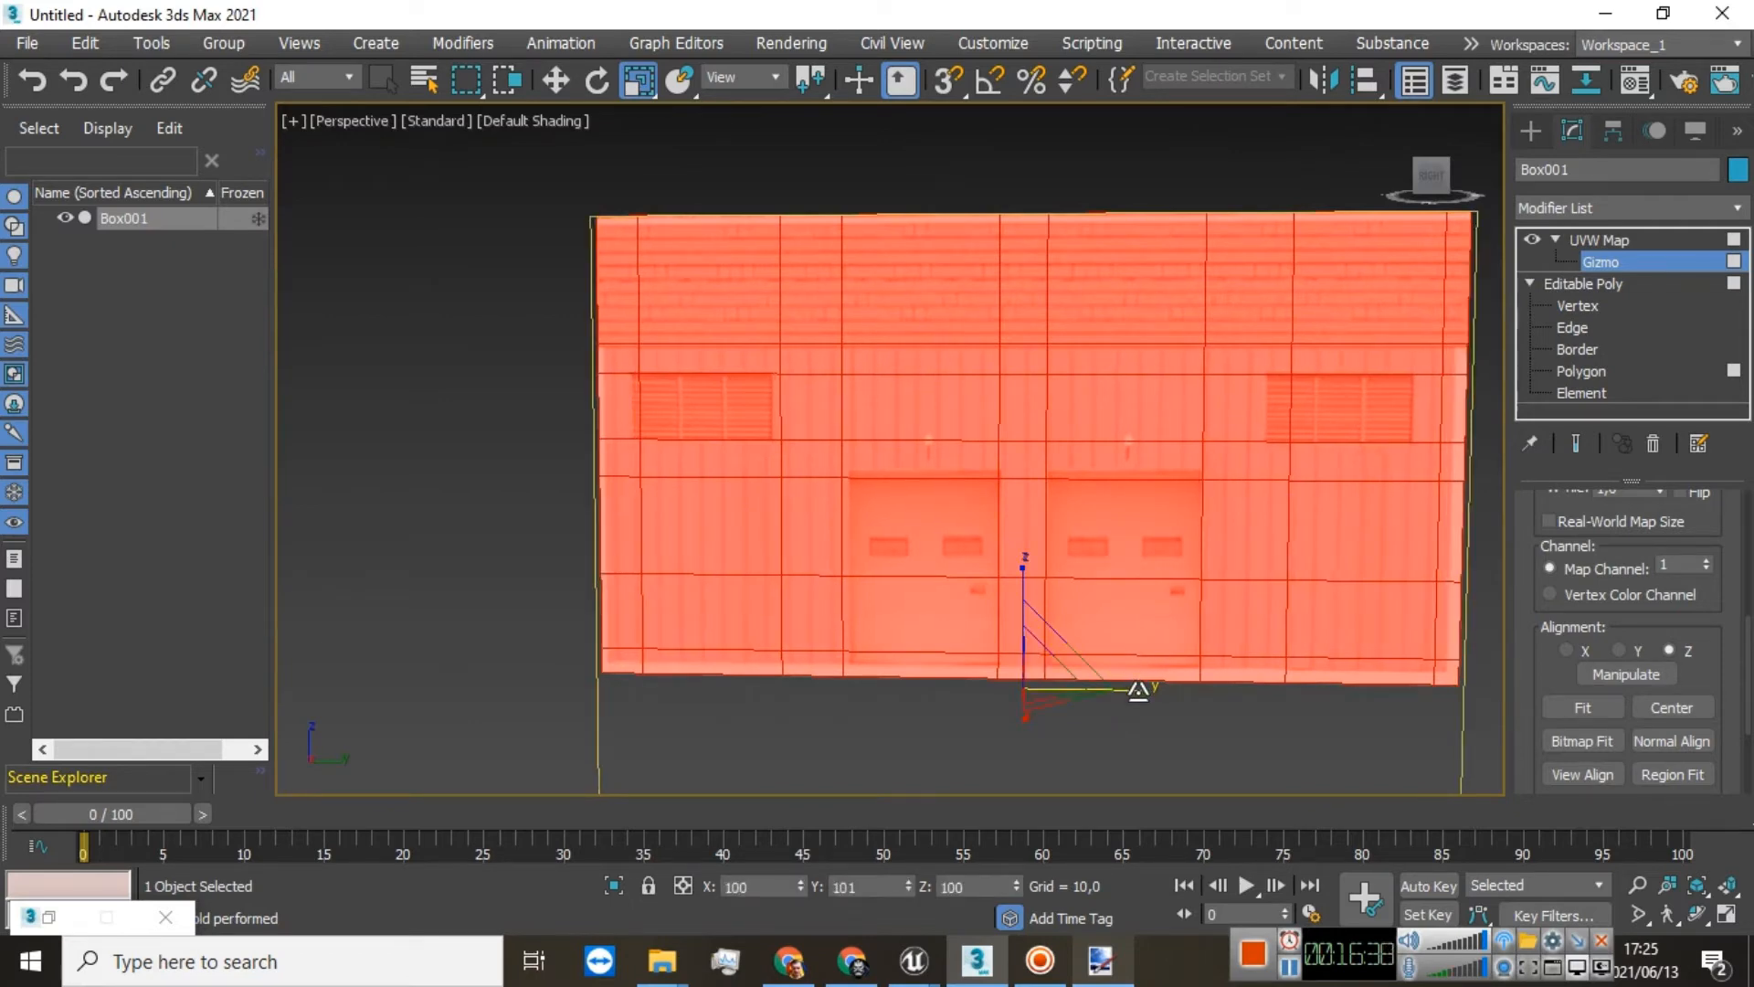
pyautogui.moveTo(1138, 688); pyautogui.dragTo(1135, 689)
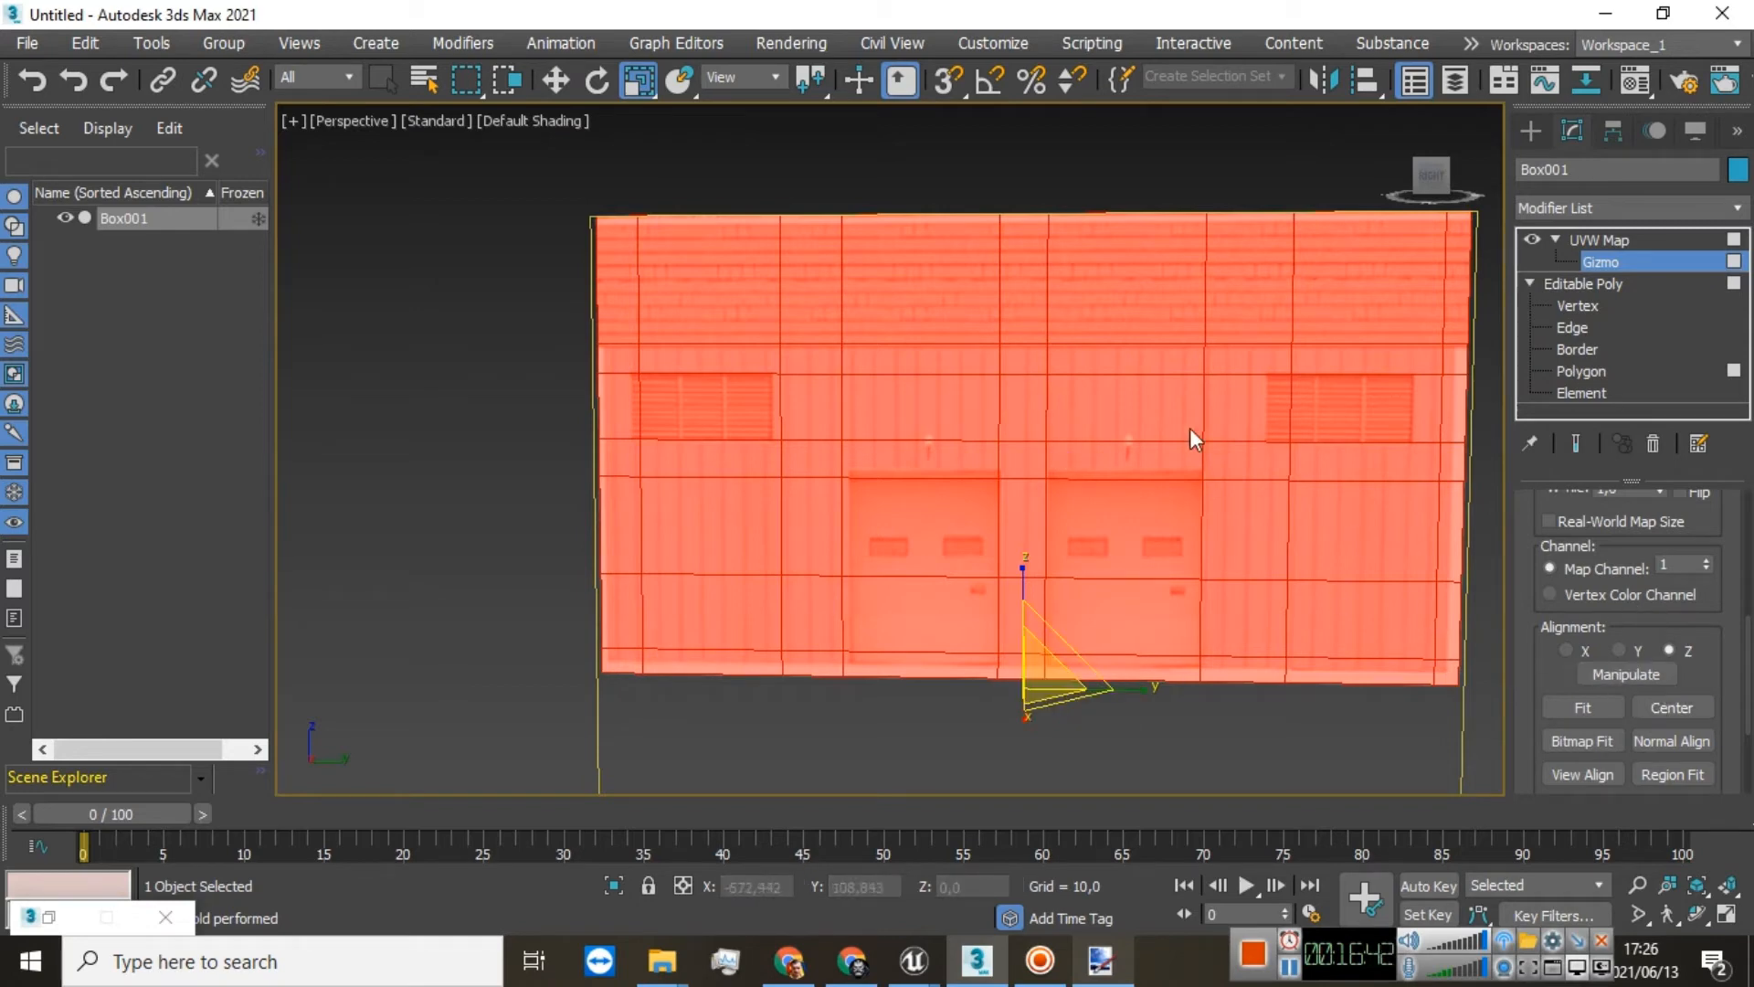
# Step: Flip the facade texture in U, then slightly enlarge the mapping gizmo along Y and Z to align the doors and vents
pyautogui.scroll(2, 1723, 608)
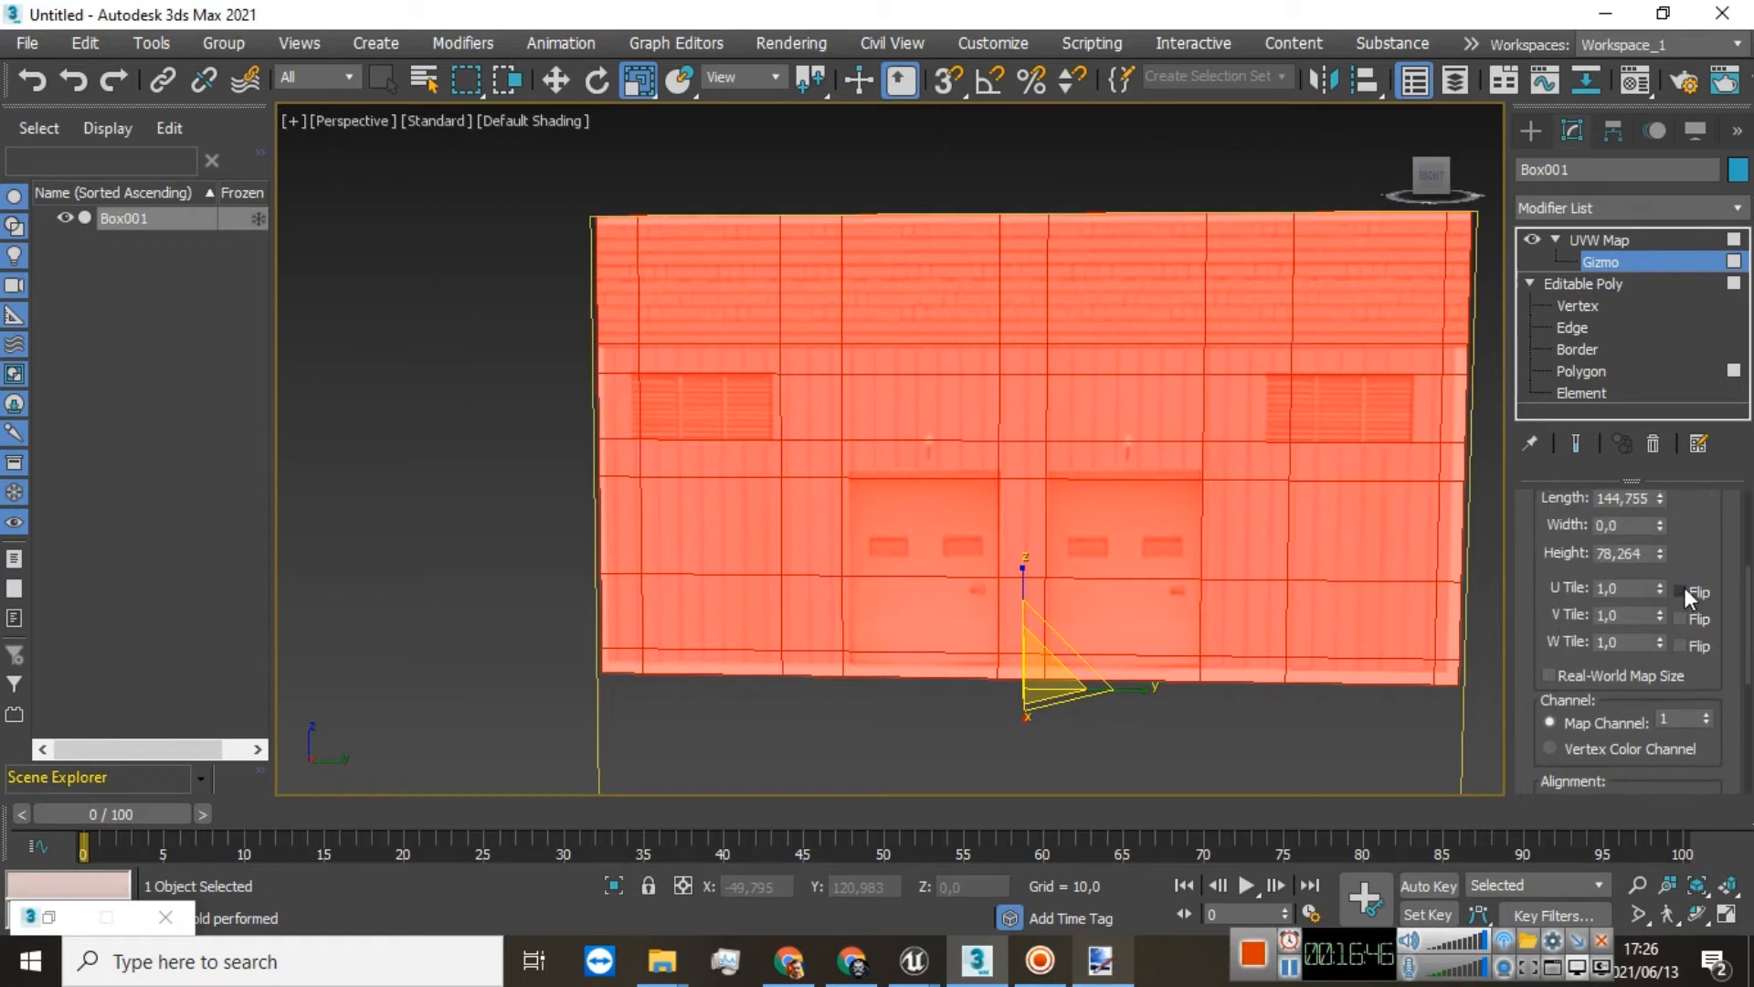
pyautogui.click(1680, 591)
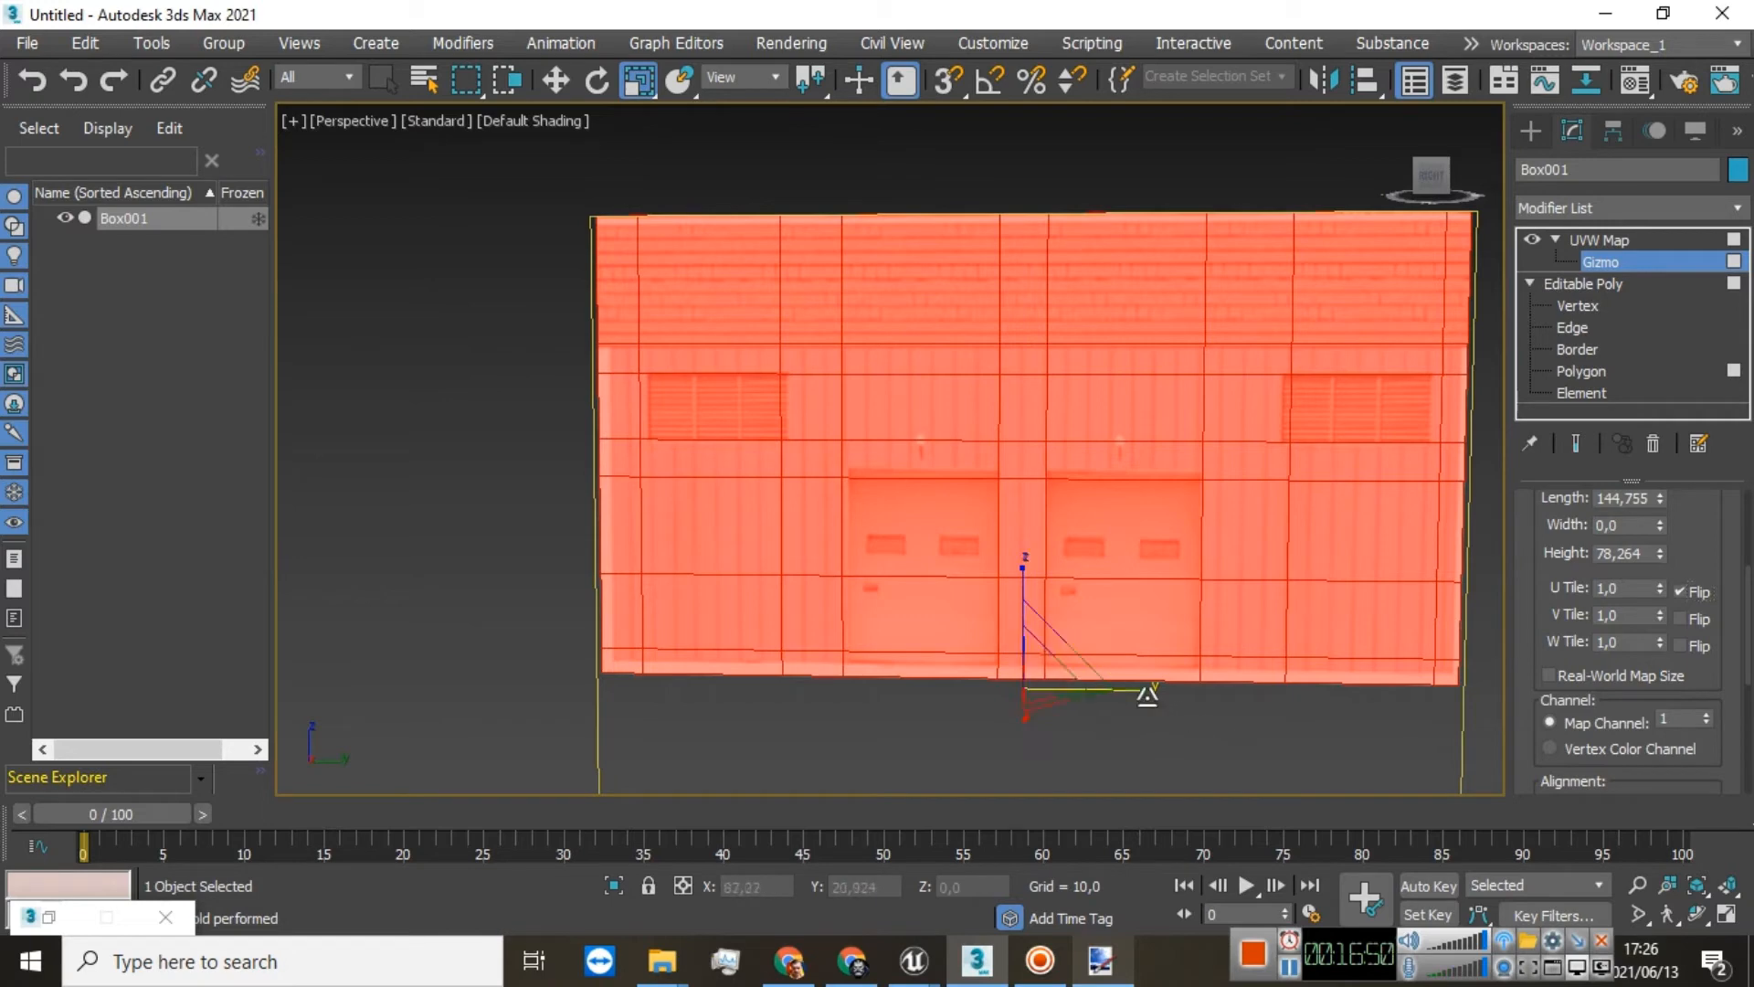
pyautogui.moveTo(1147, 695); pyautogui.dragTo(1151, 697)
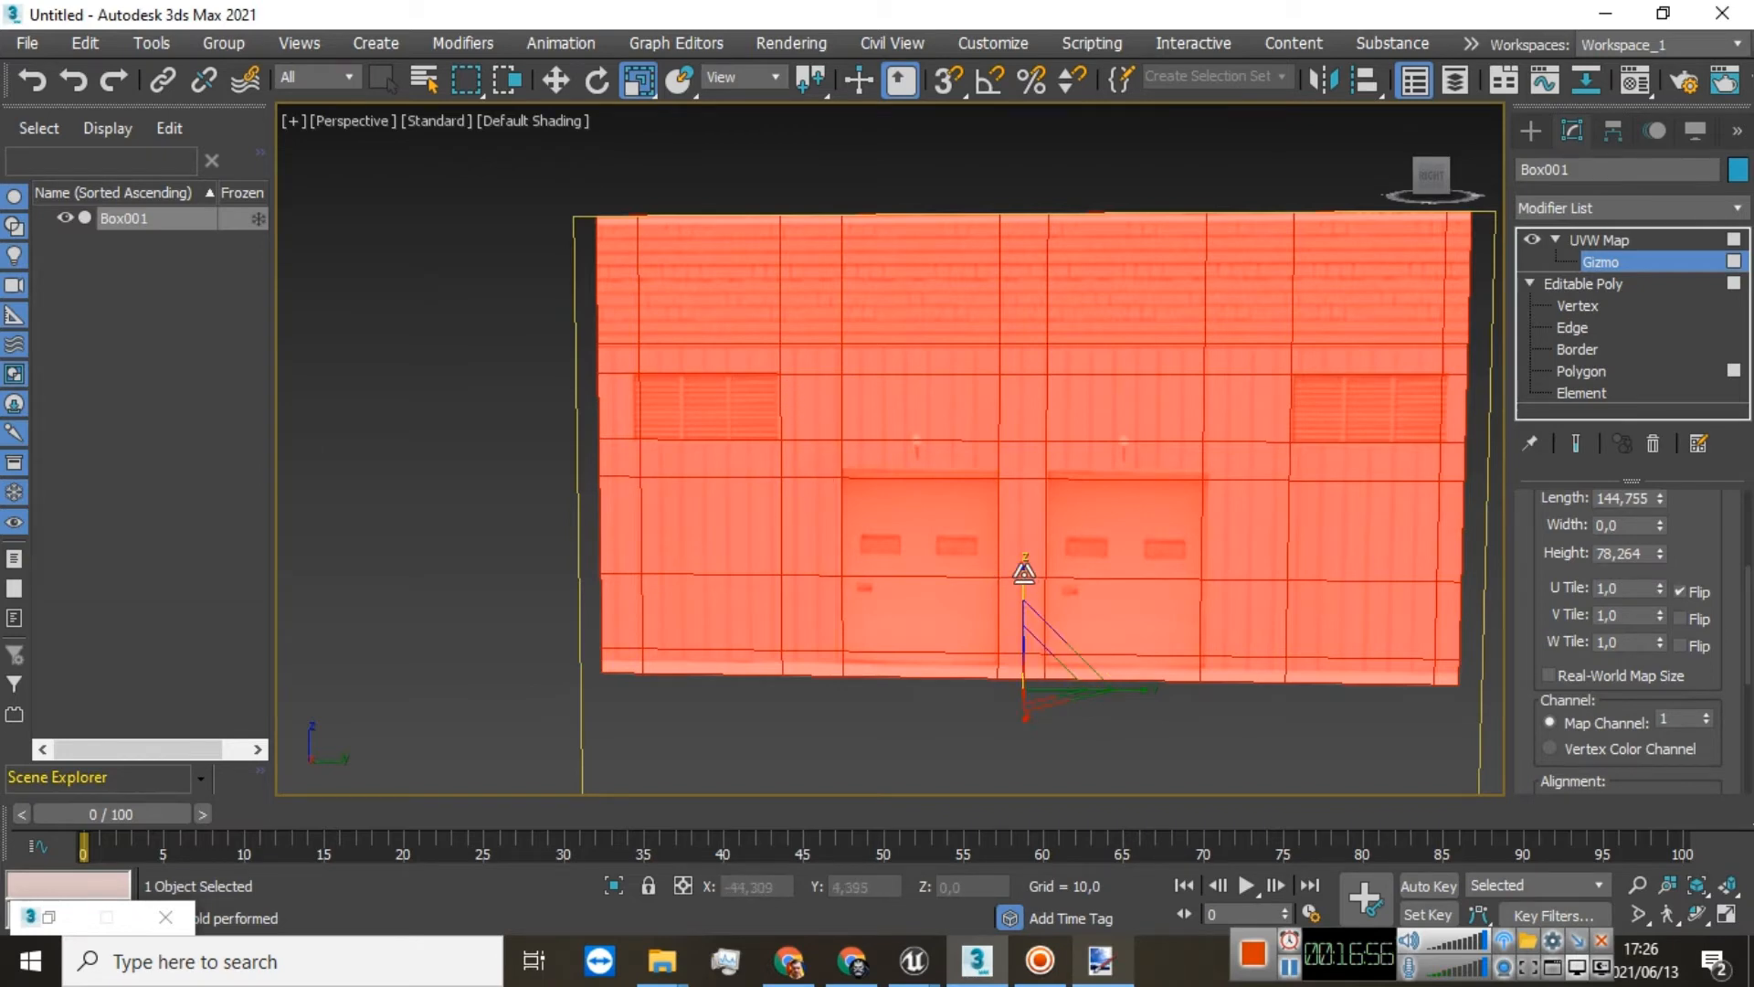
pyautogui.moveTo(1024, 573); pyautogui.dragTo(1021, 573)
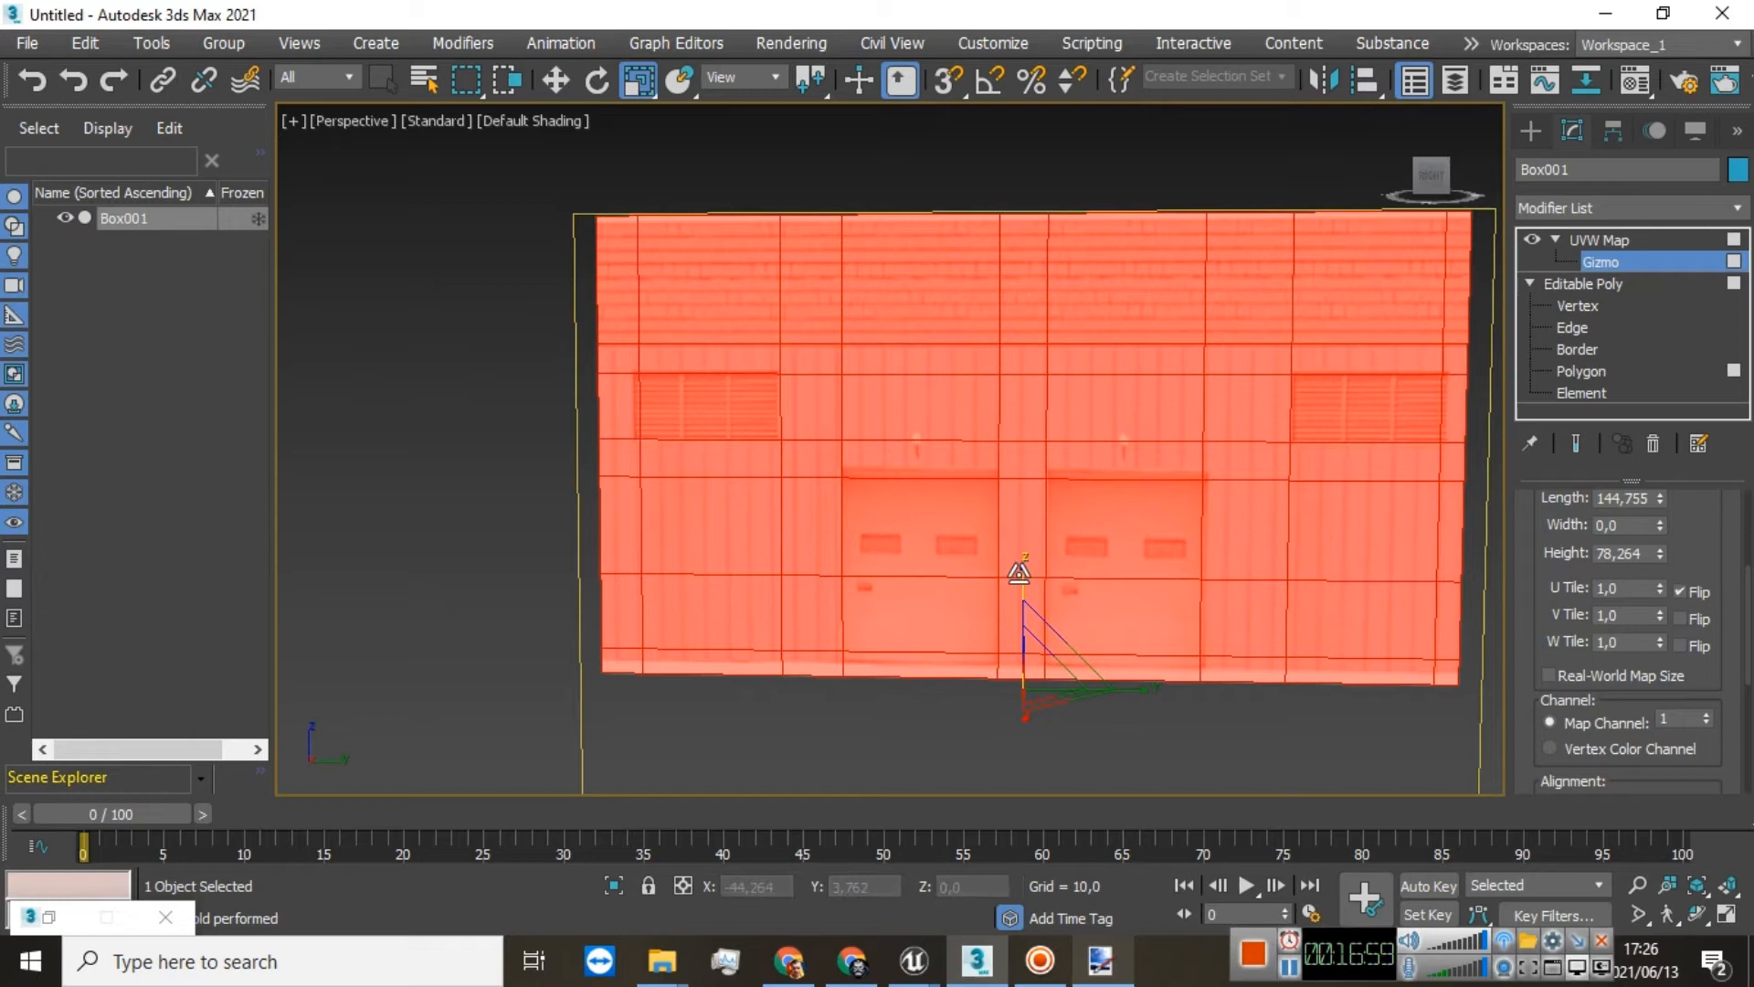
# Step: Lower the mapping gizmo along Z to about -2.92 while viewing the building's corner
pyautogui.click(554, 83)
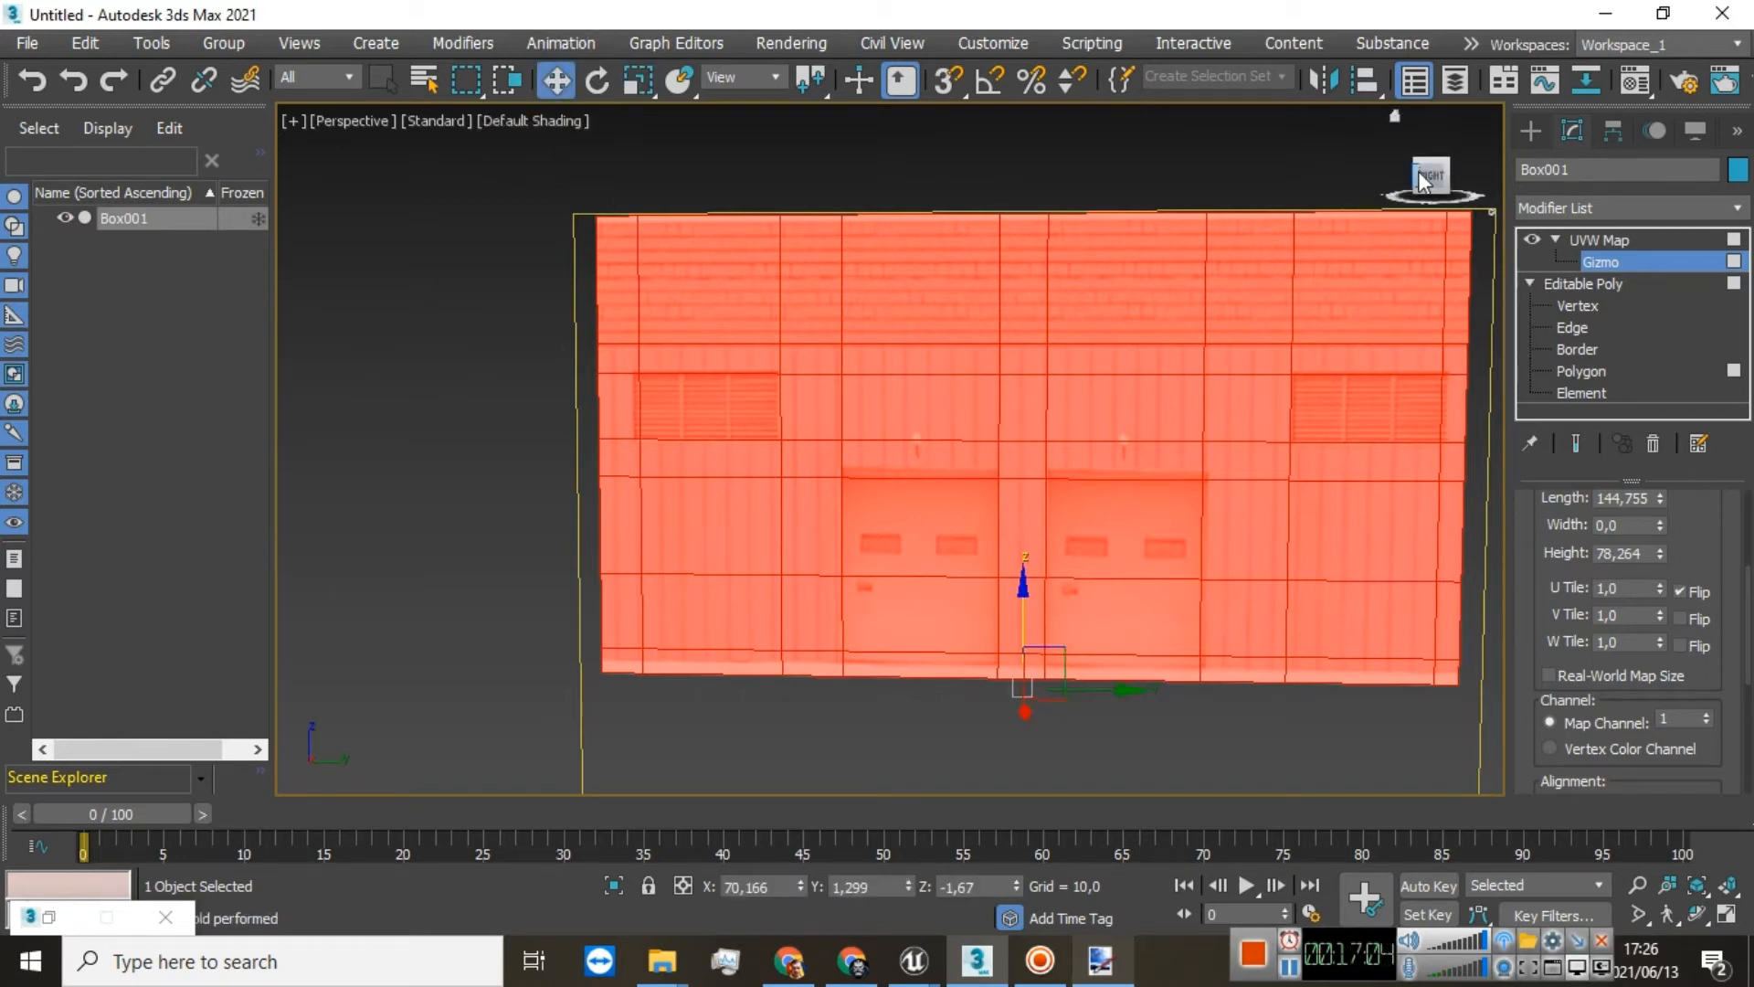
pyautogui.moveTo(1418, 172); pyautogui.dragTo(1461, 174)
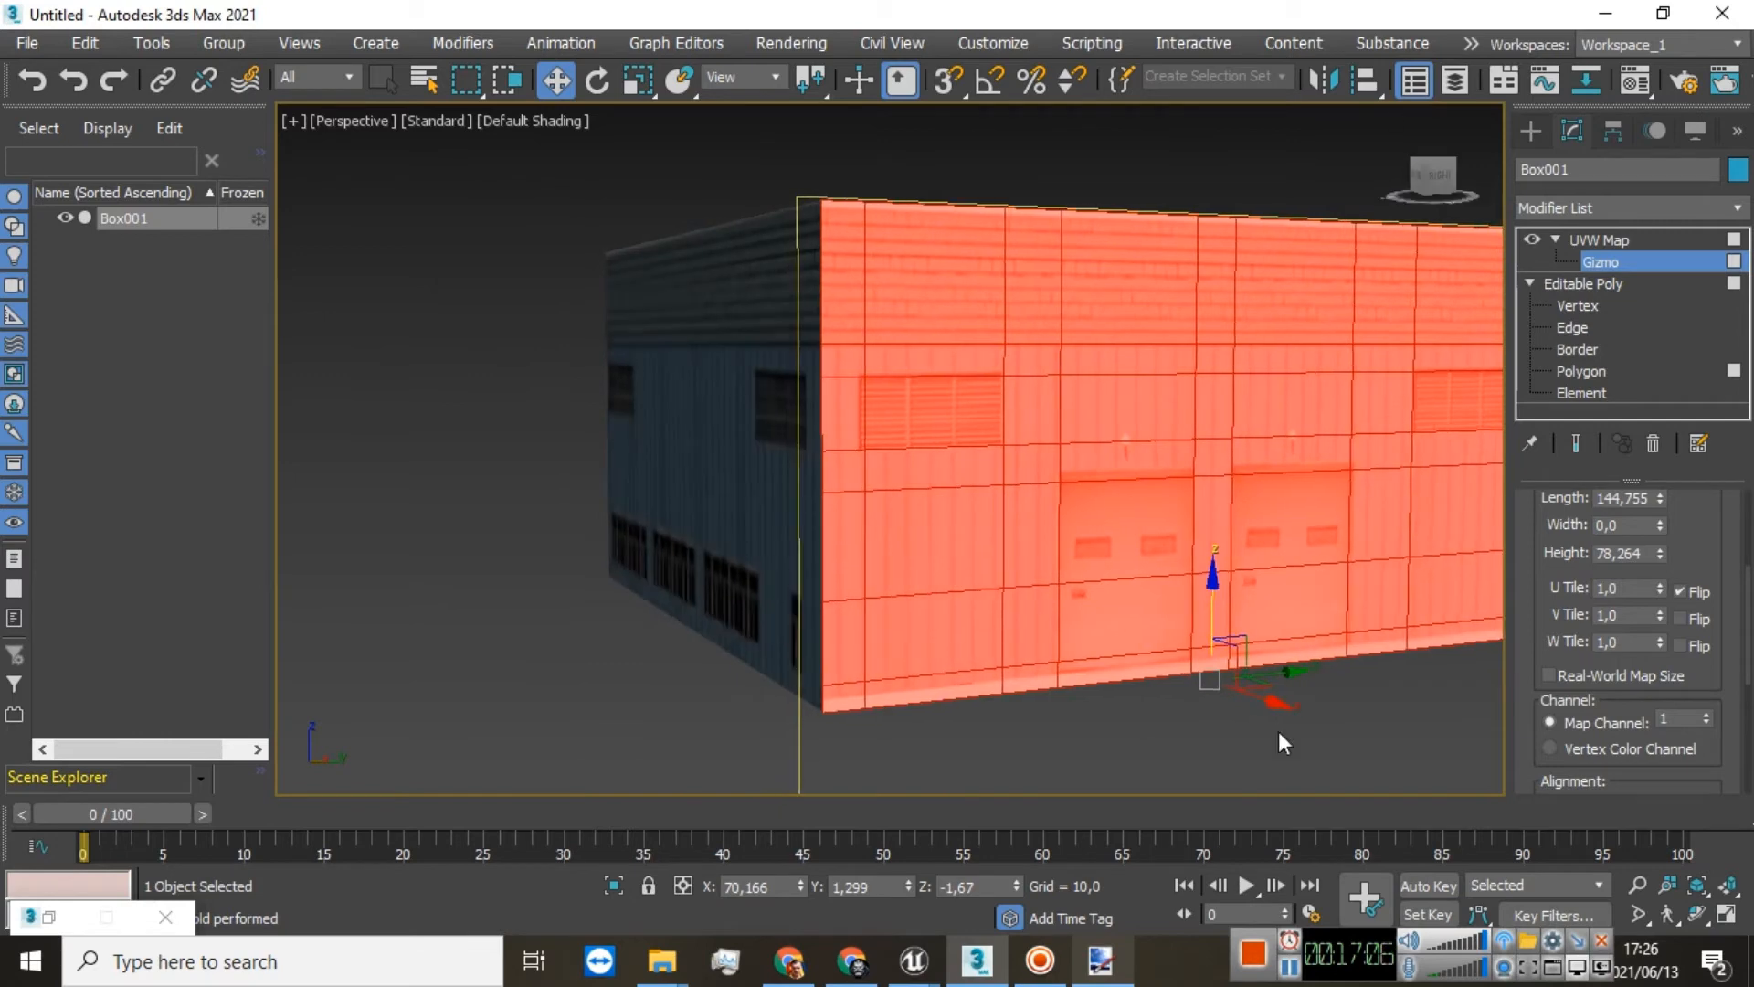
pyautogui.moveTo(1217, 590); pyautogui.dragTo(1217, 596)
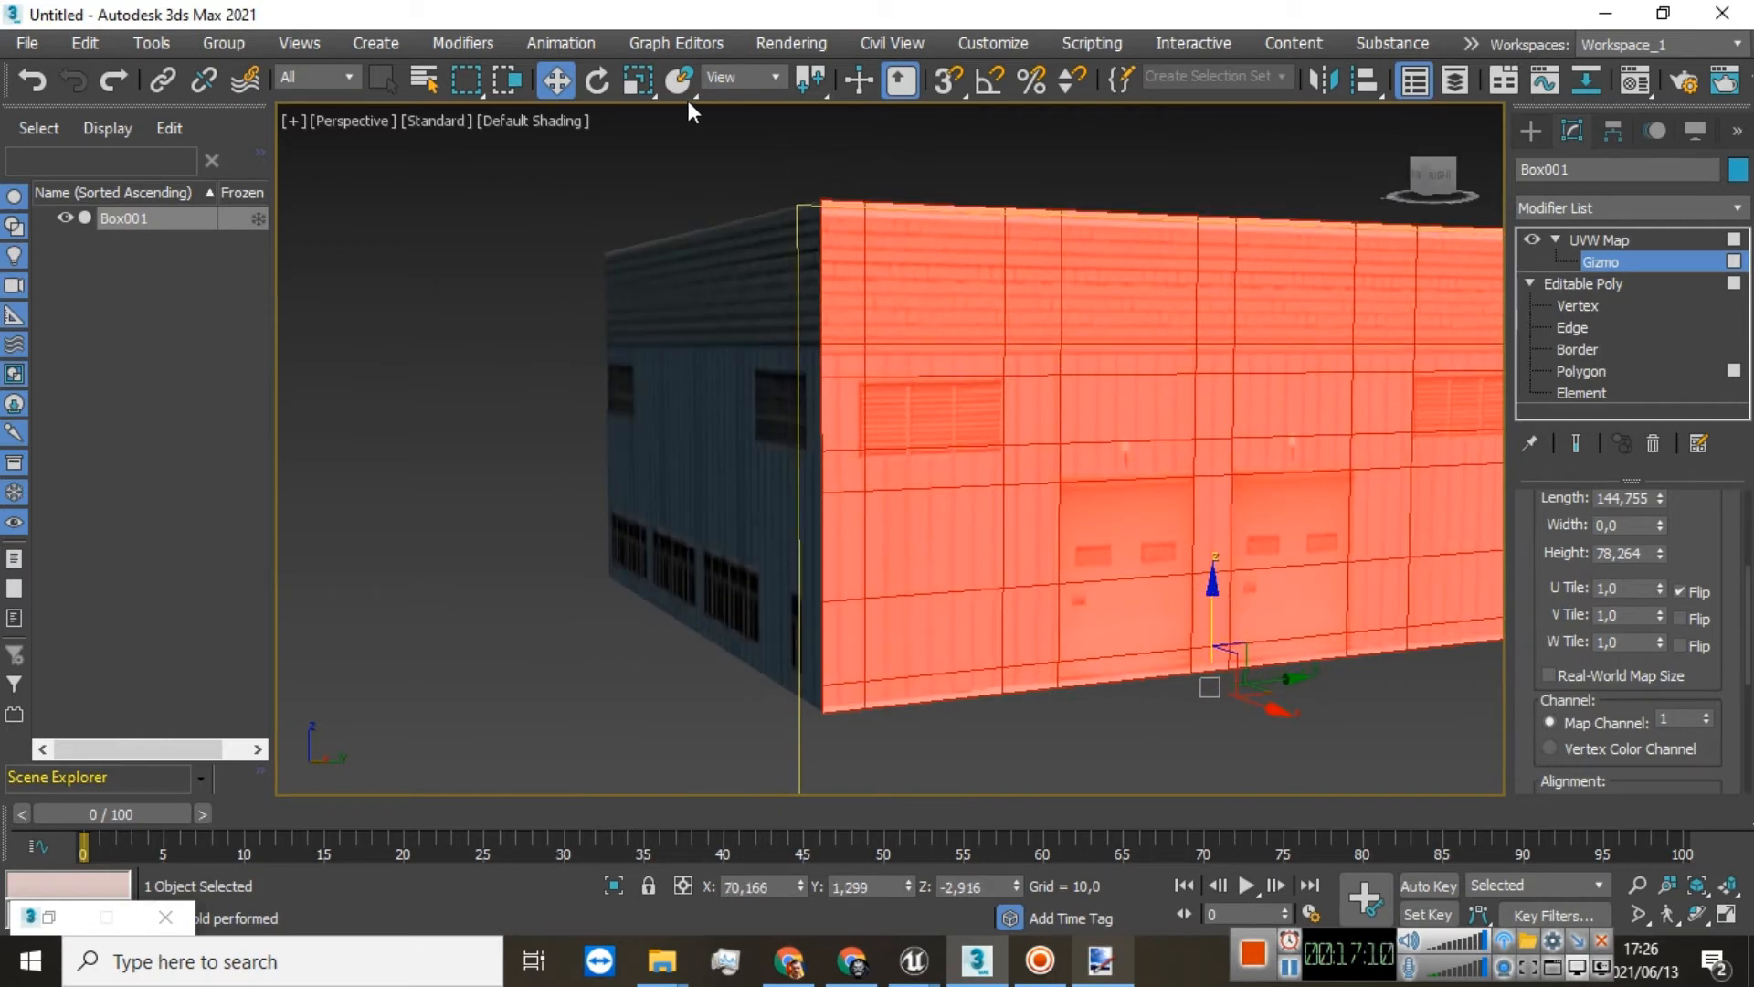
# Step: Scale the mapping gizmo up along Z, then reduce it to 99% so the roof line meets the adjacent wall
pyautogui.click(644, 82)
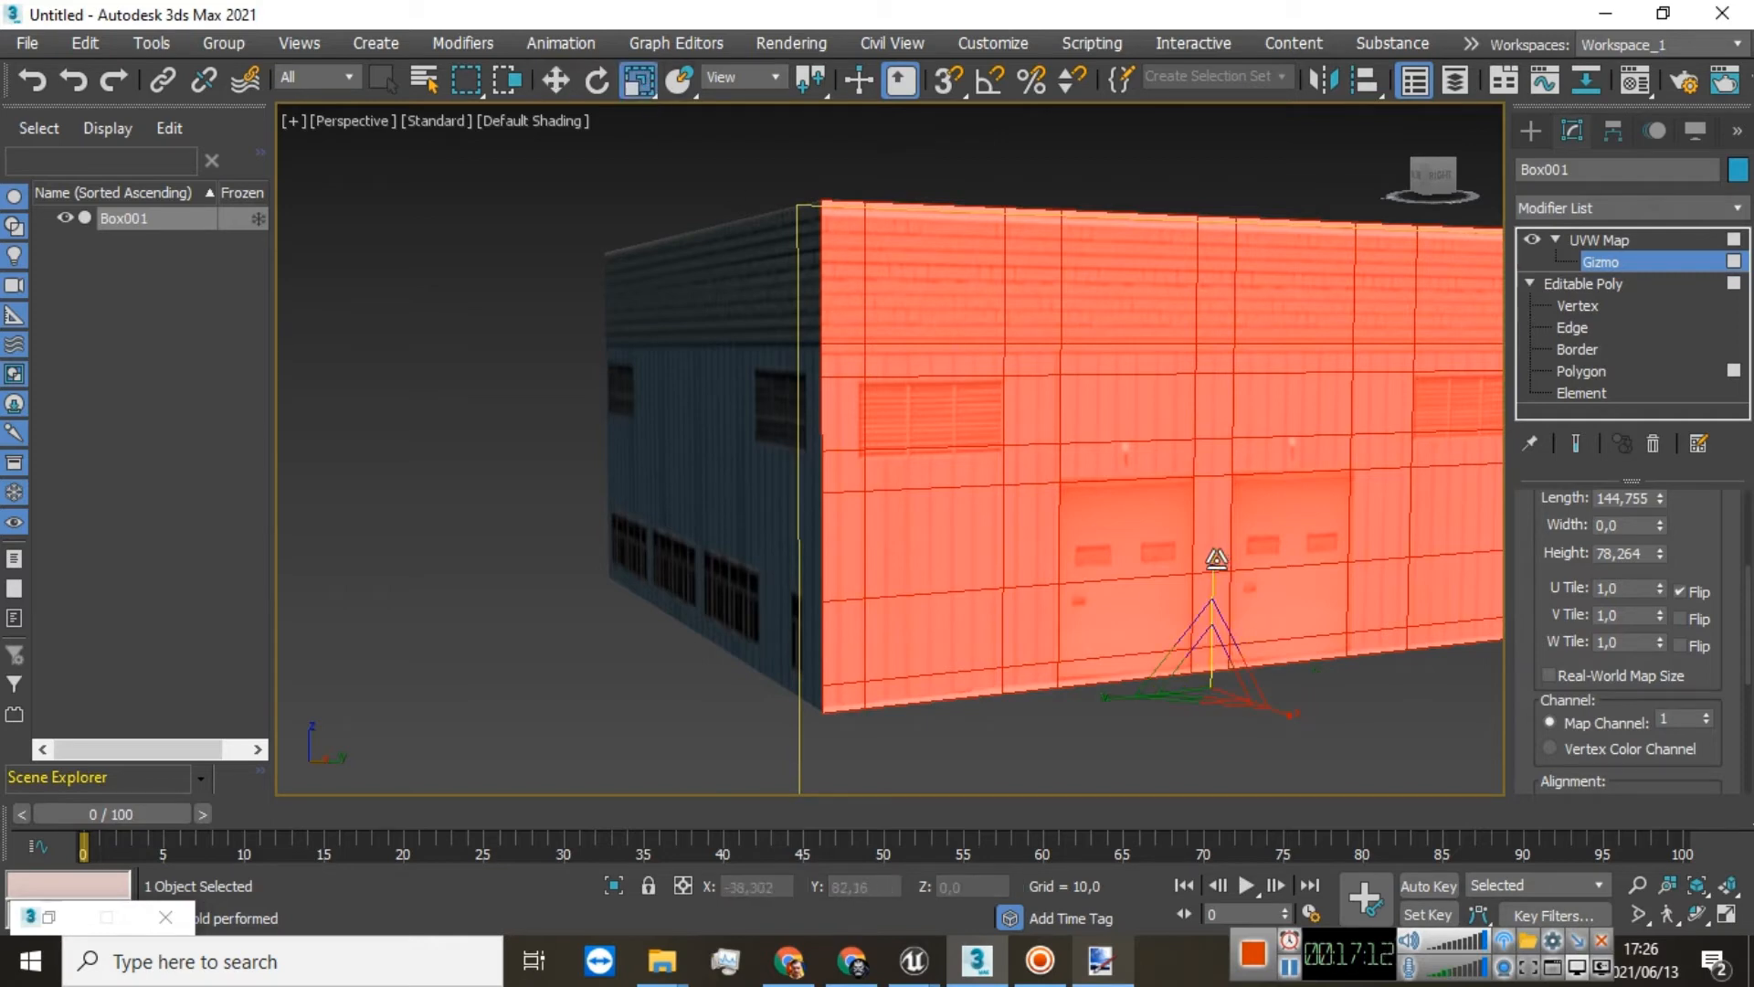
pyautogui.moveTo(1217, 557); pyautogui.dragTo(1215, 555)
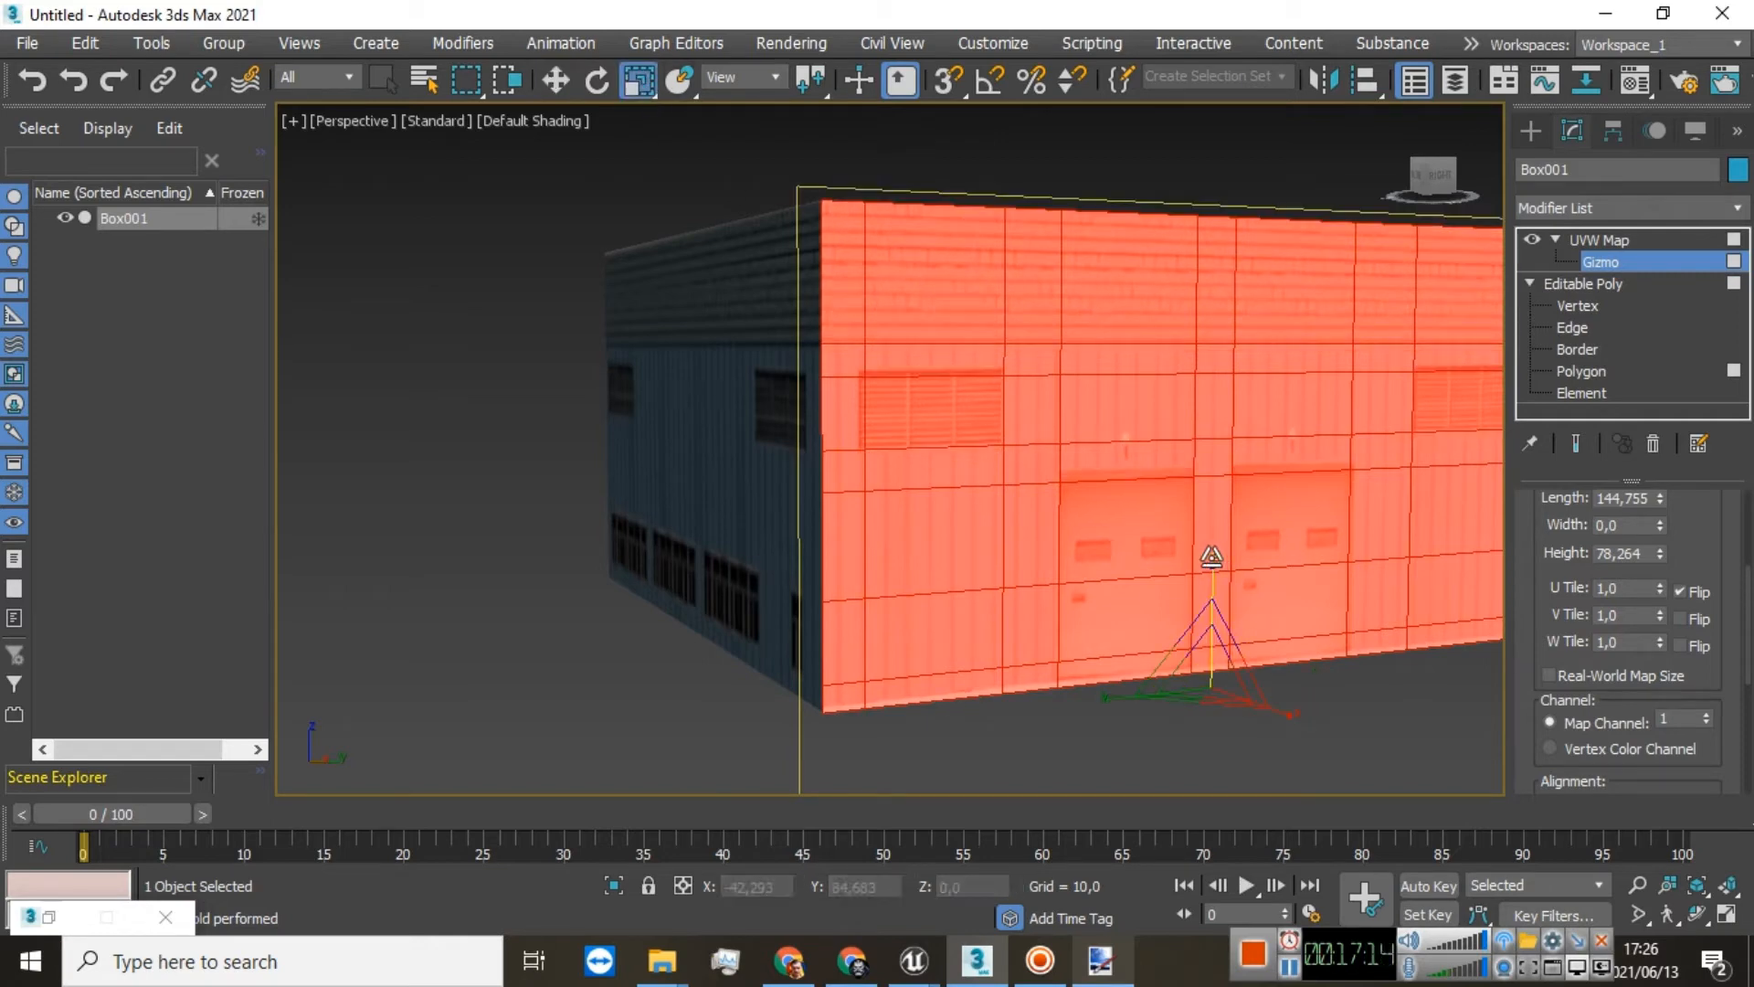
pyautogui.scroll(5, 819, 316)
pyautogui.scroll(-5, 904, 370)
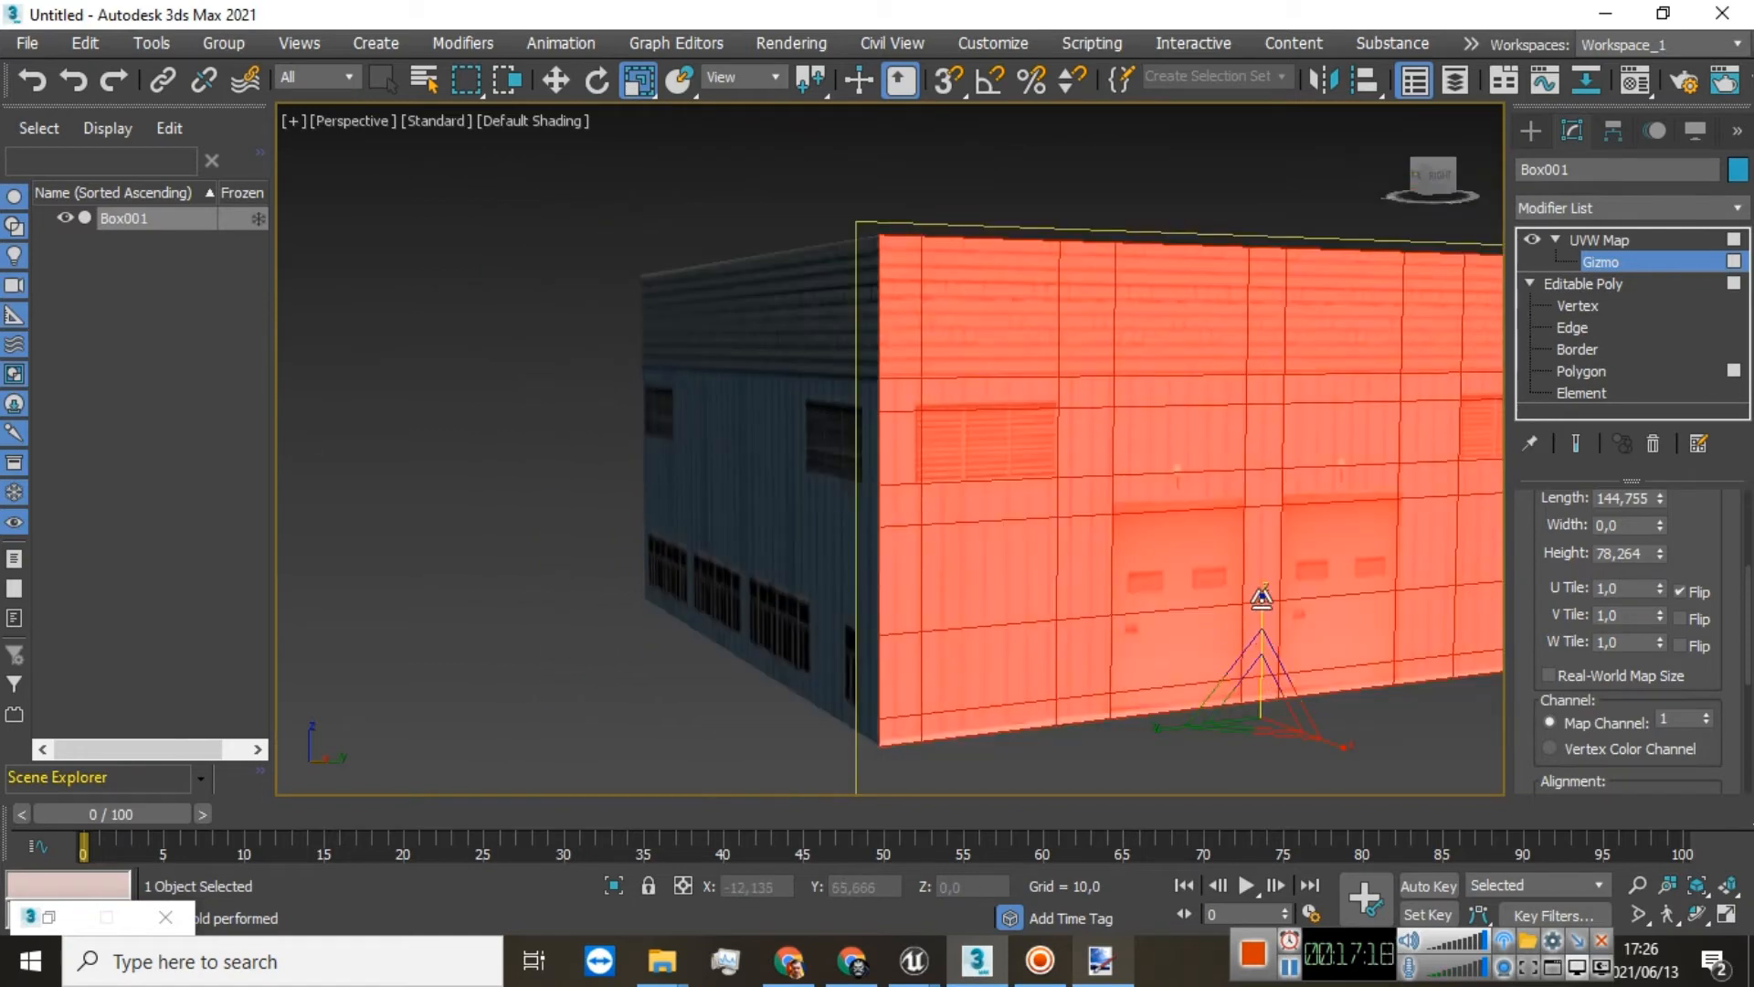
pyautogui.moveTo(1261, 599); pyautogui.dragTo(1261, 605)
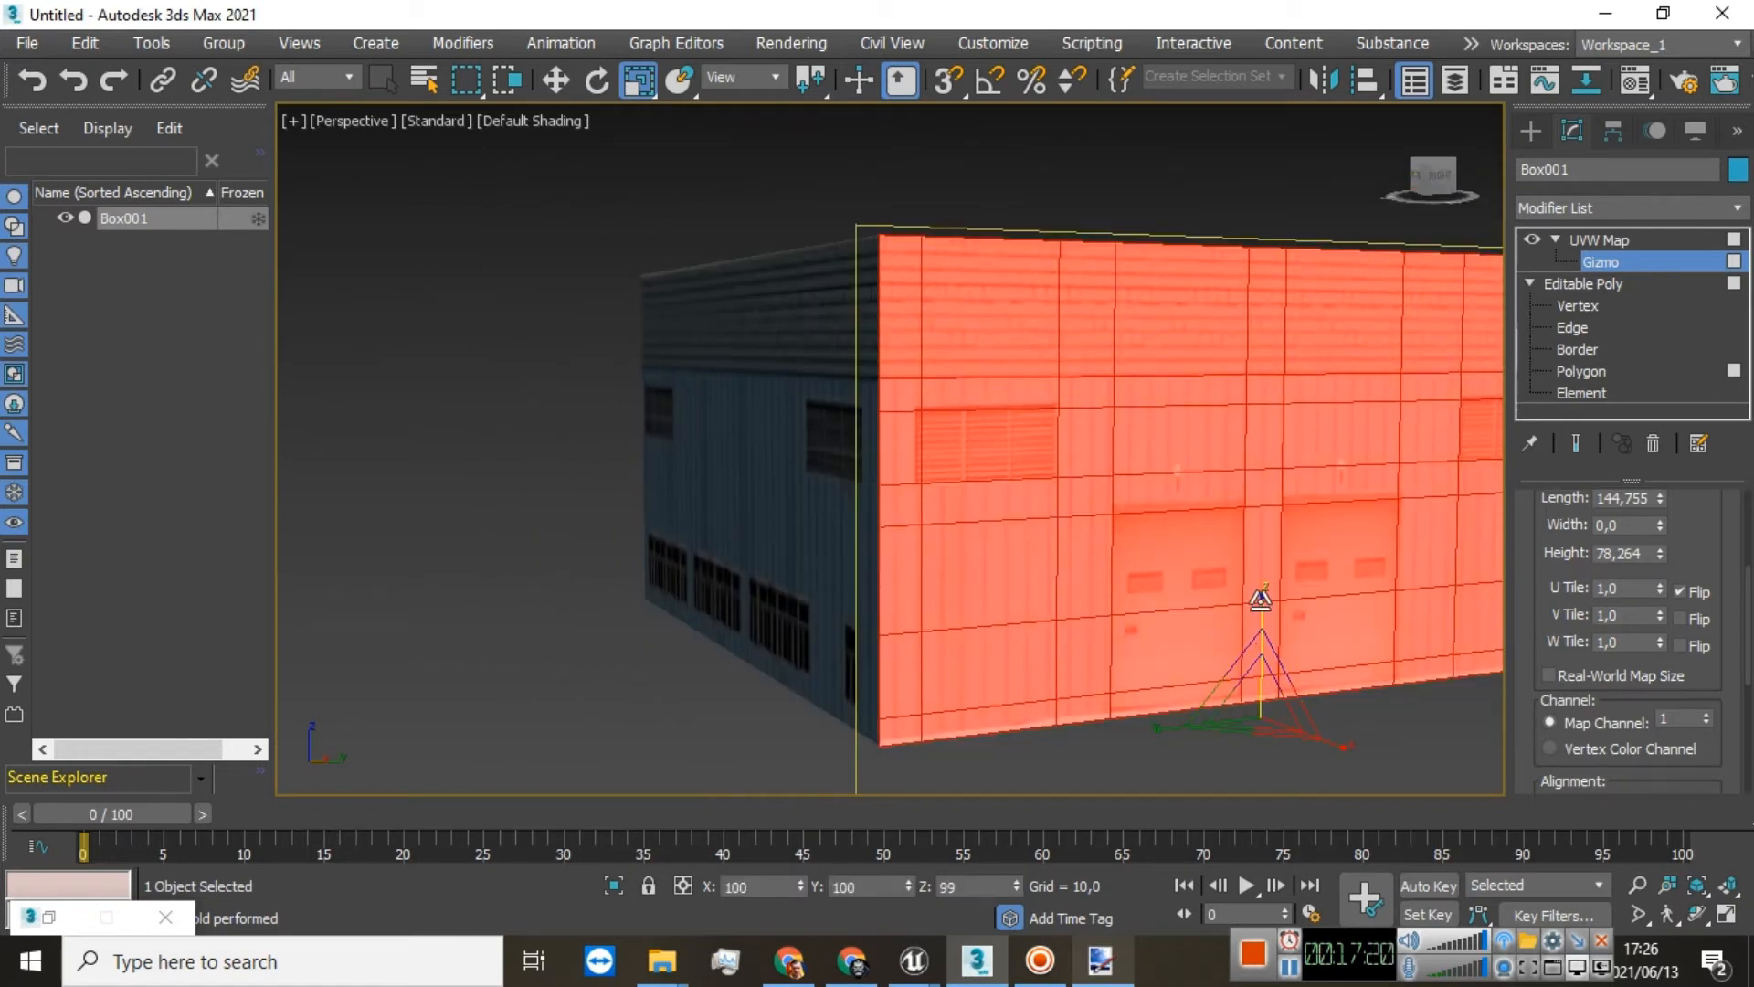
# Step: Collapse the UVW Map modifier into the Editable Poly using Collapse To with the Hold/Yes option
pyautogui.scroll(4, 969, 363)
pyautogui.scroll(-6, 969, 363)
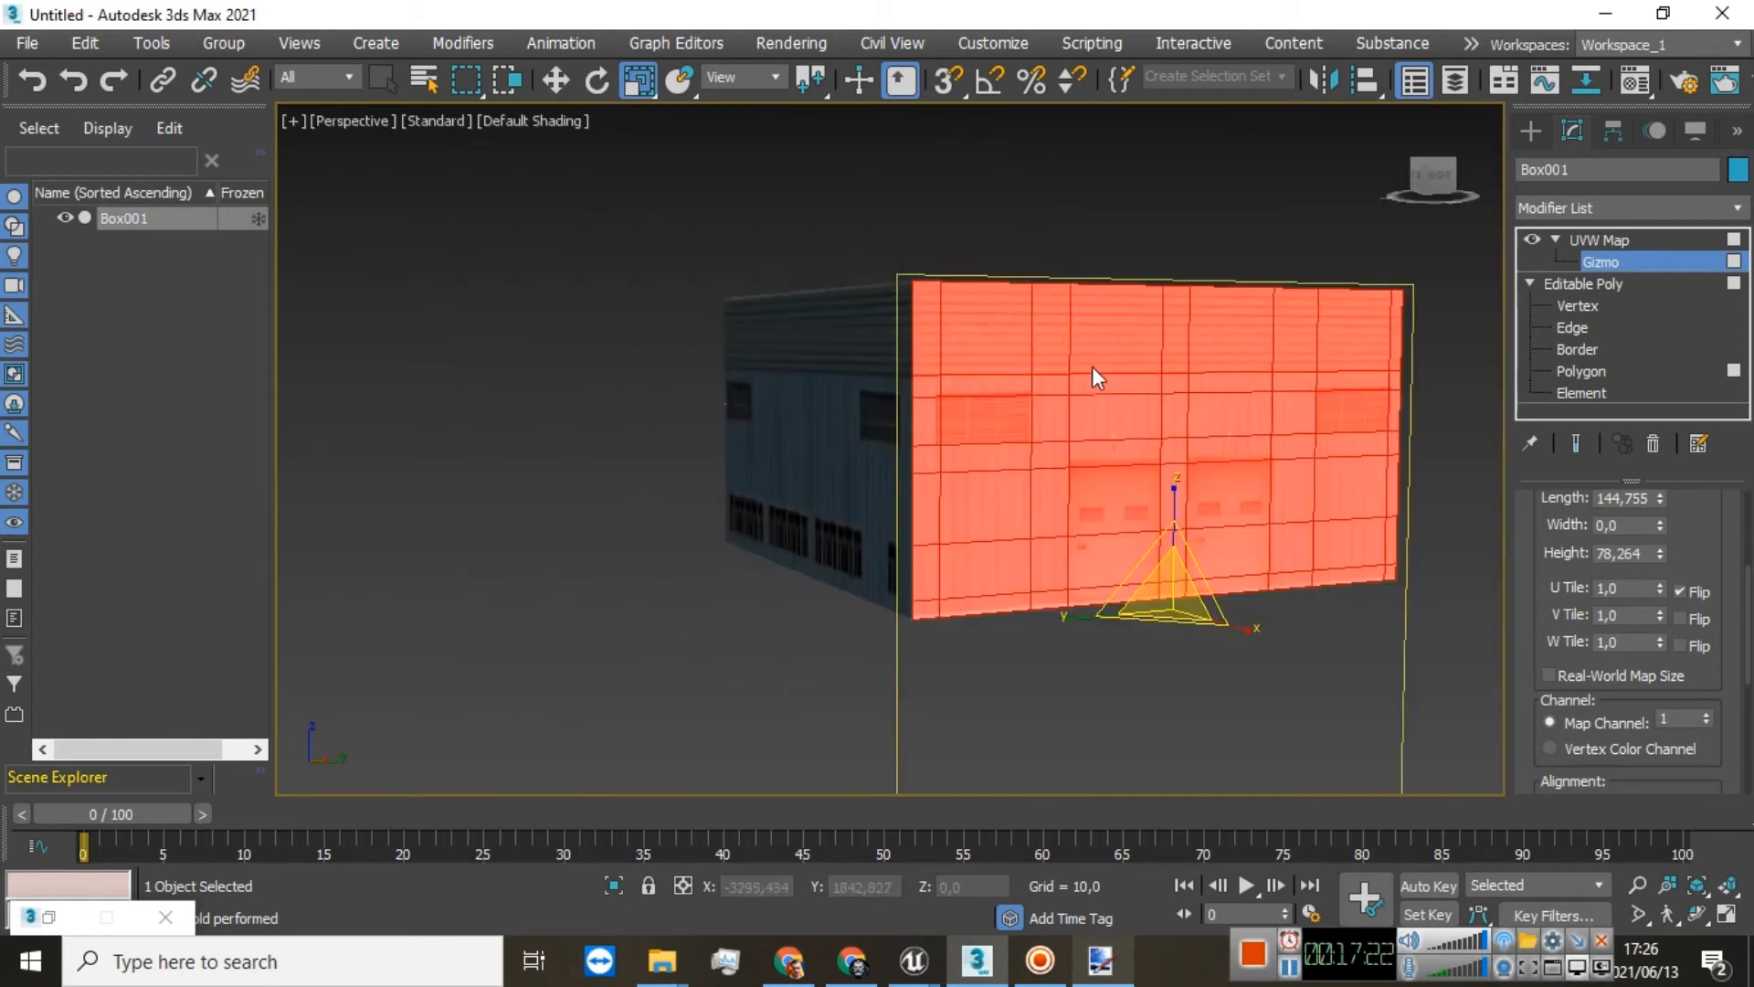
pyautogui.rightClick(1598, 245)
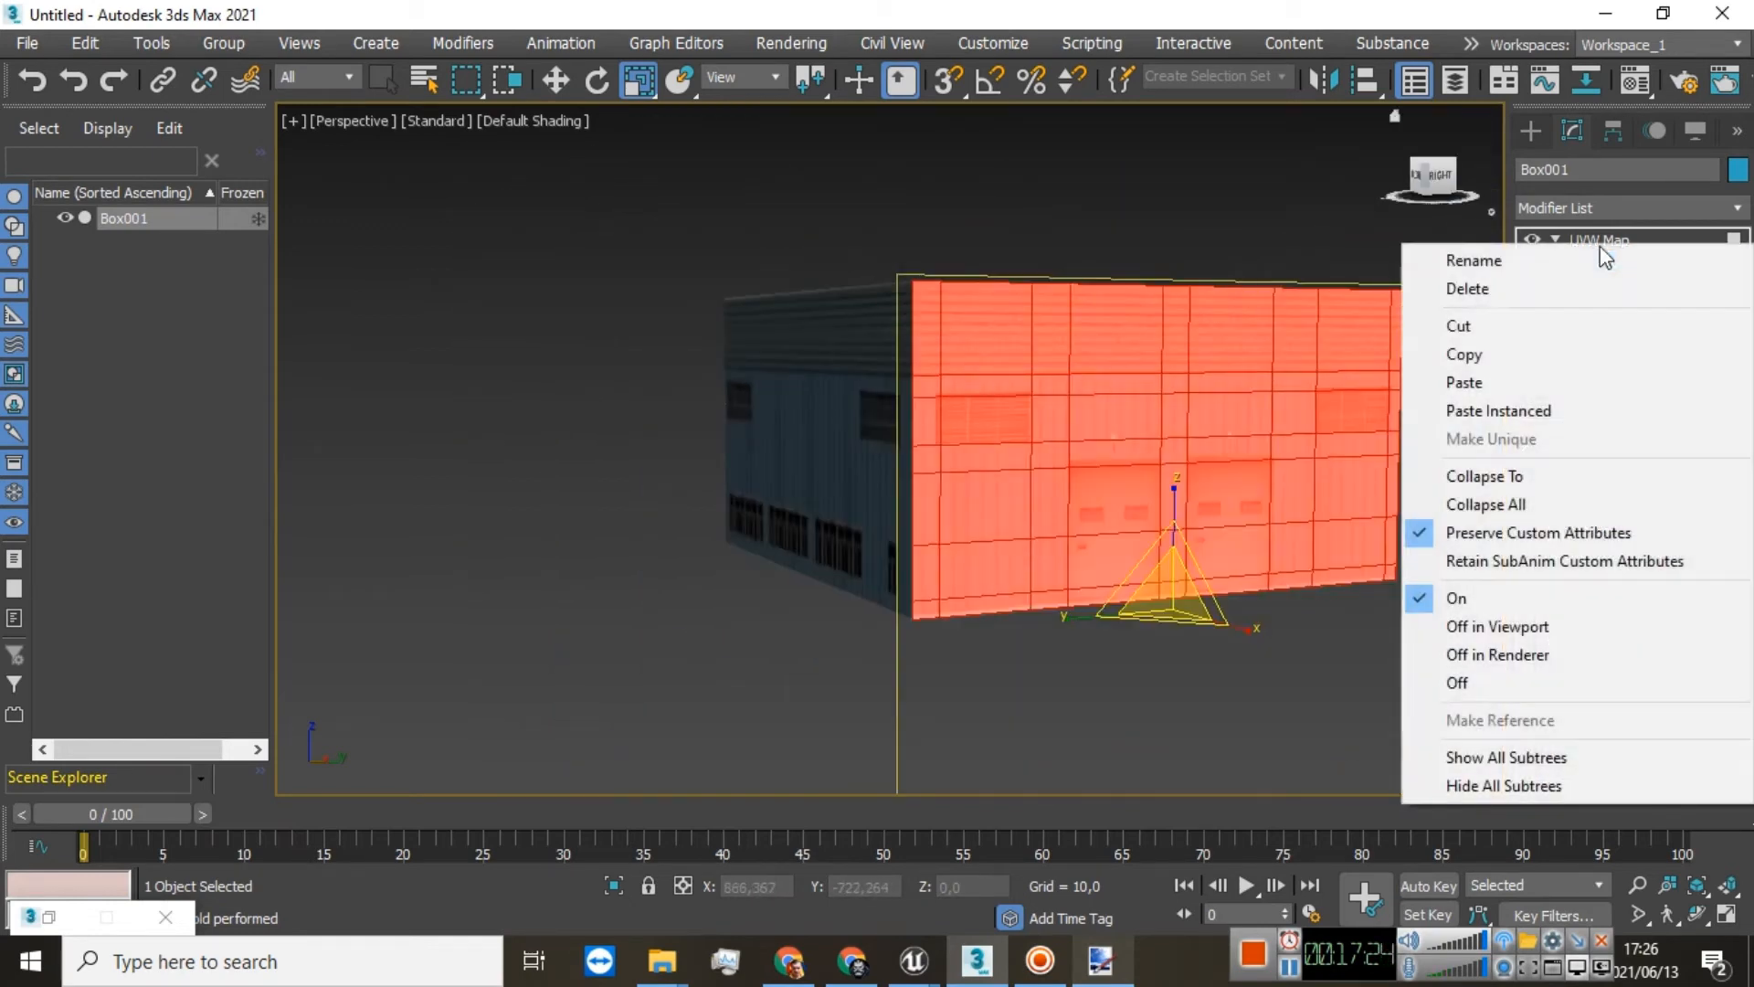
pyautogui.click(1450, 474)
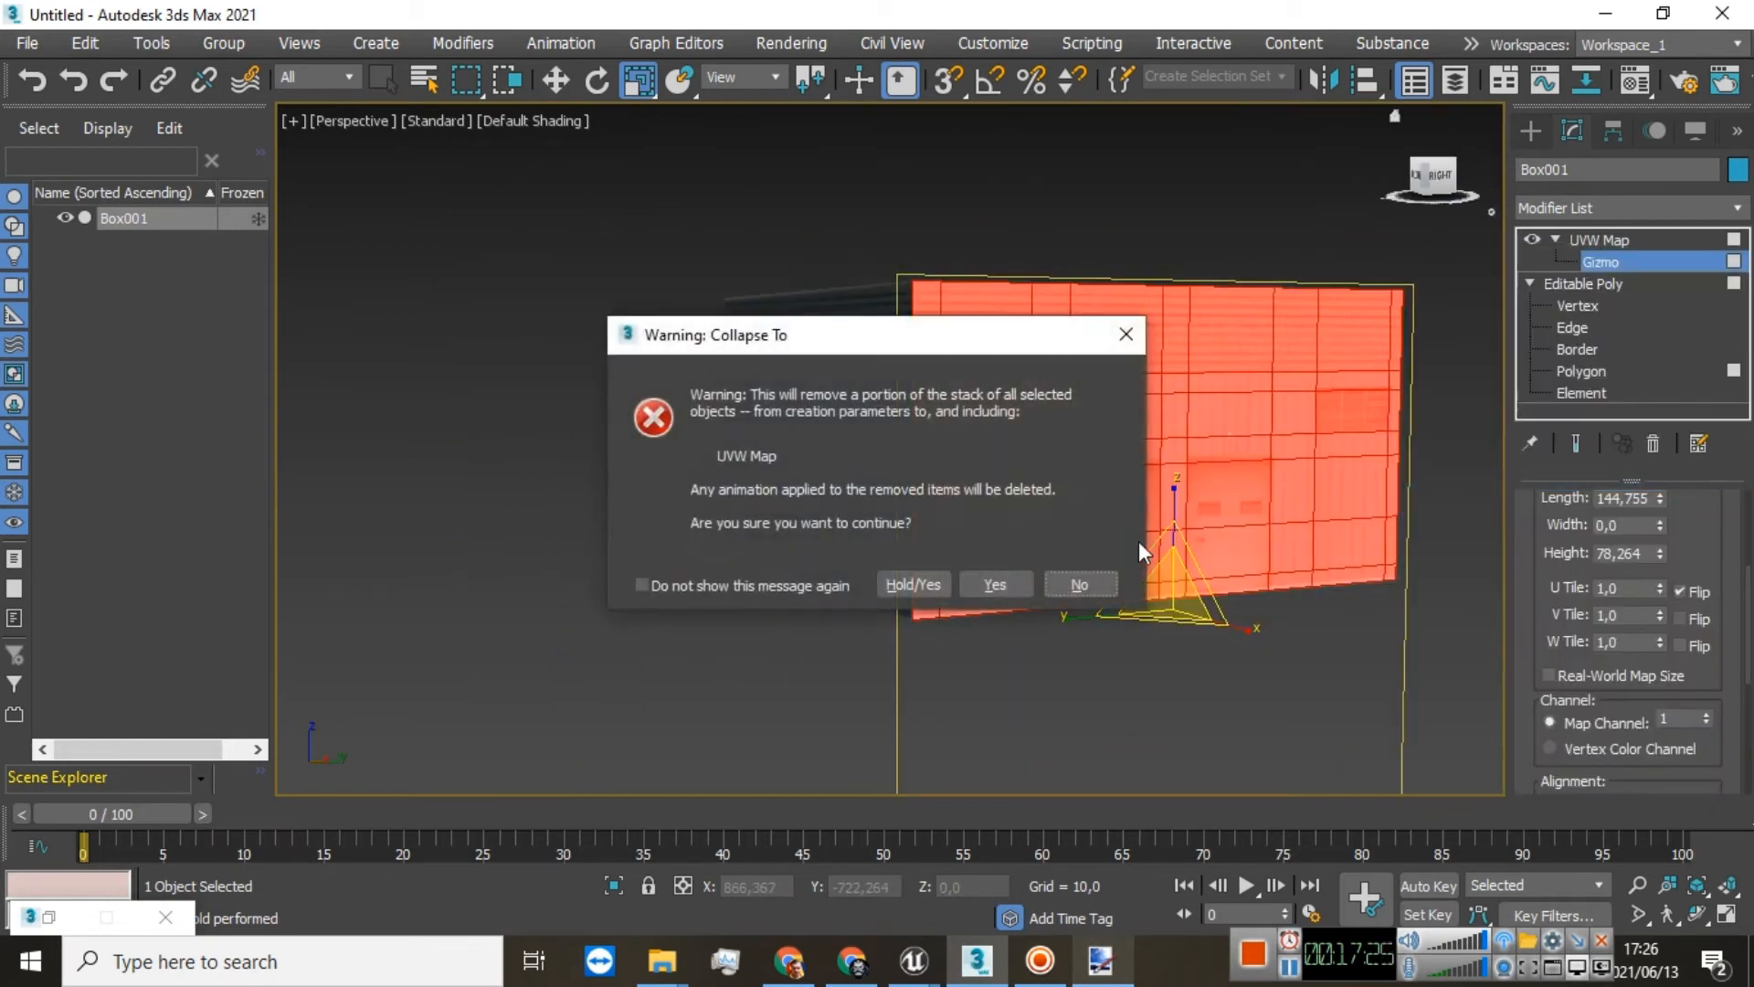
pyautogui.click(906, 585)
pyautogui.scroll(3, 1037, 391)
pyautogui.scroll(-3, 1062, 369)
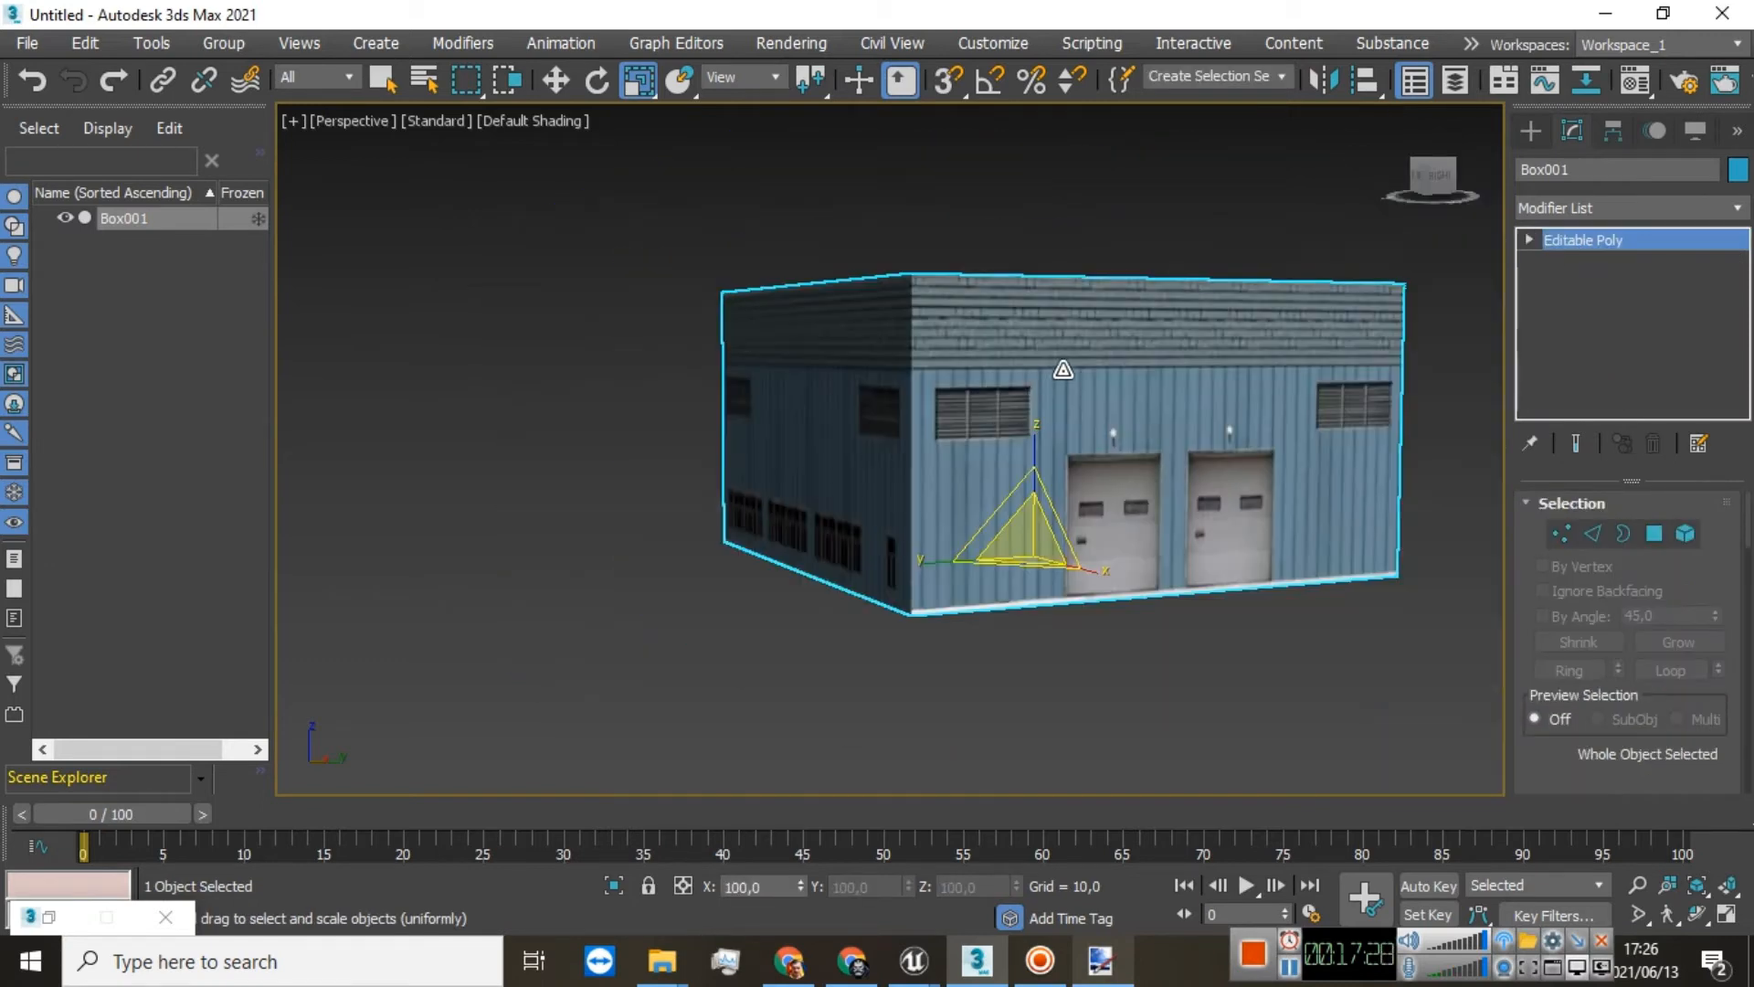
pyautogui.moveTo(1433, 194); pyautogui.dragTo(1454, 195)
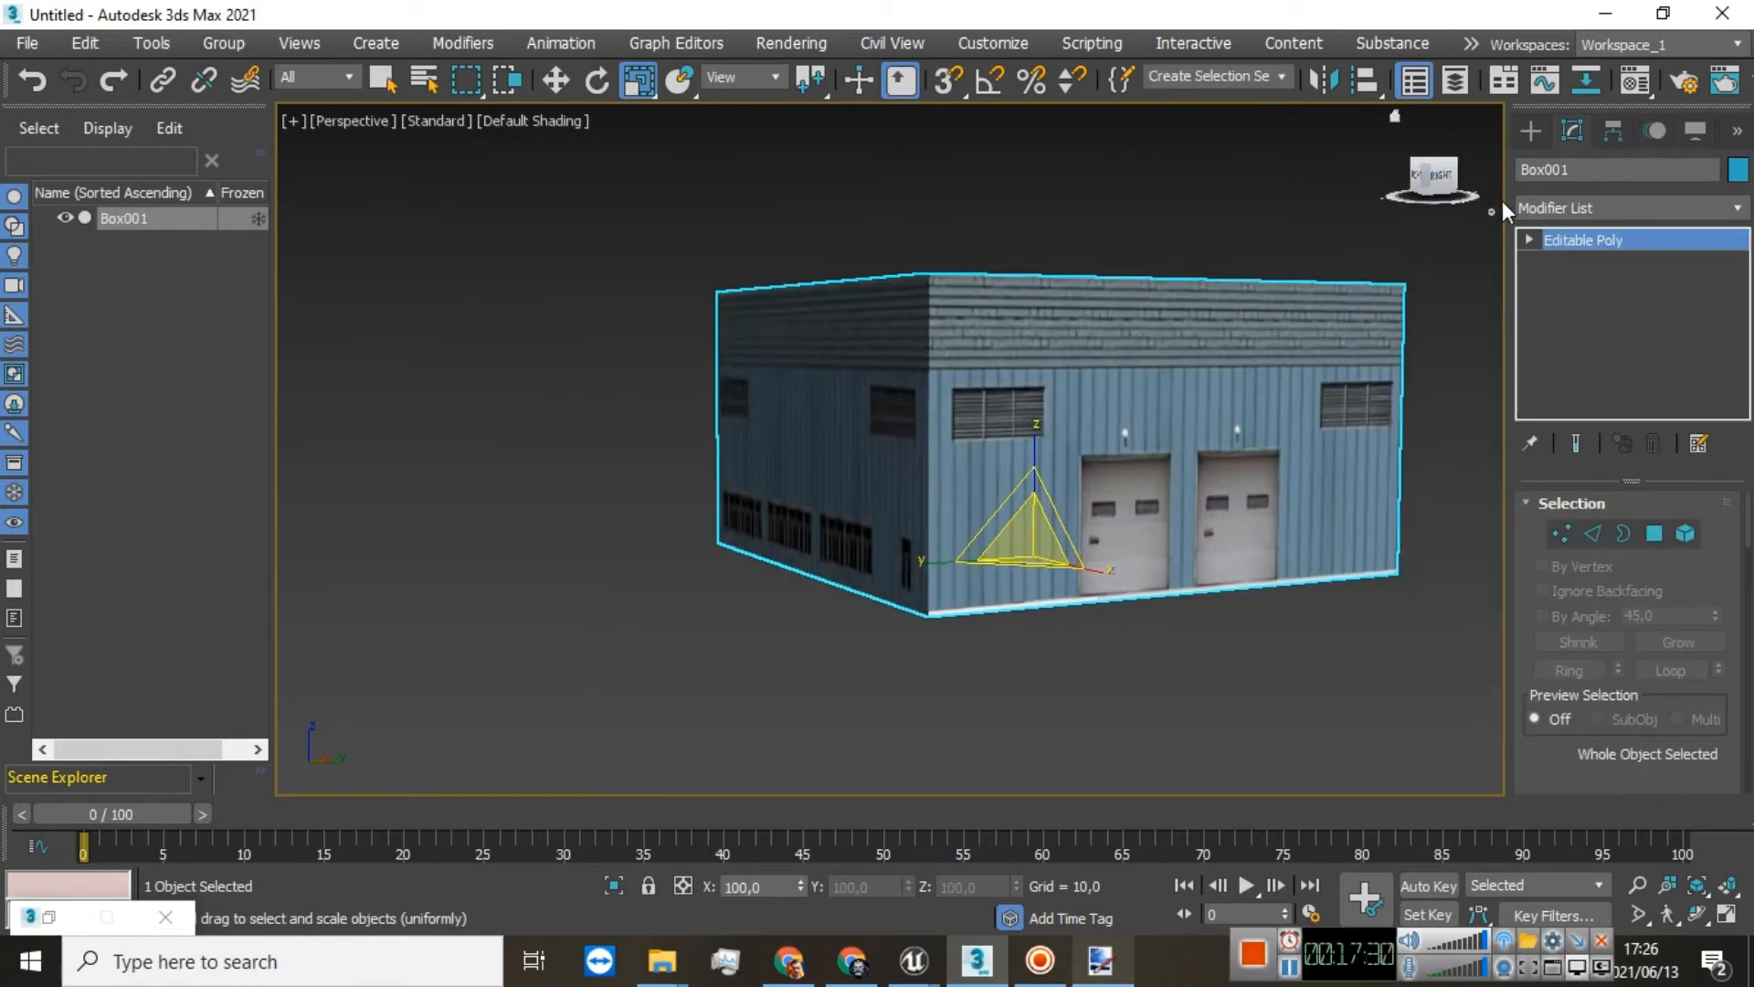
# Step: Select, at polygon level, the single top-band polygon above the right-hand door on the front wall
pyautogui.click(1523, 239)
pyautogui.click(1582, 323)
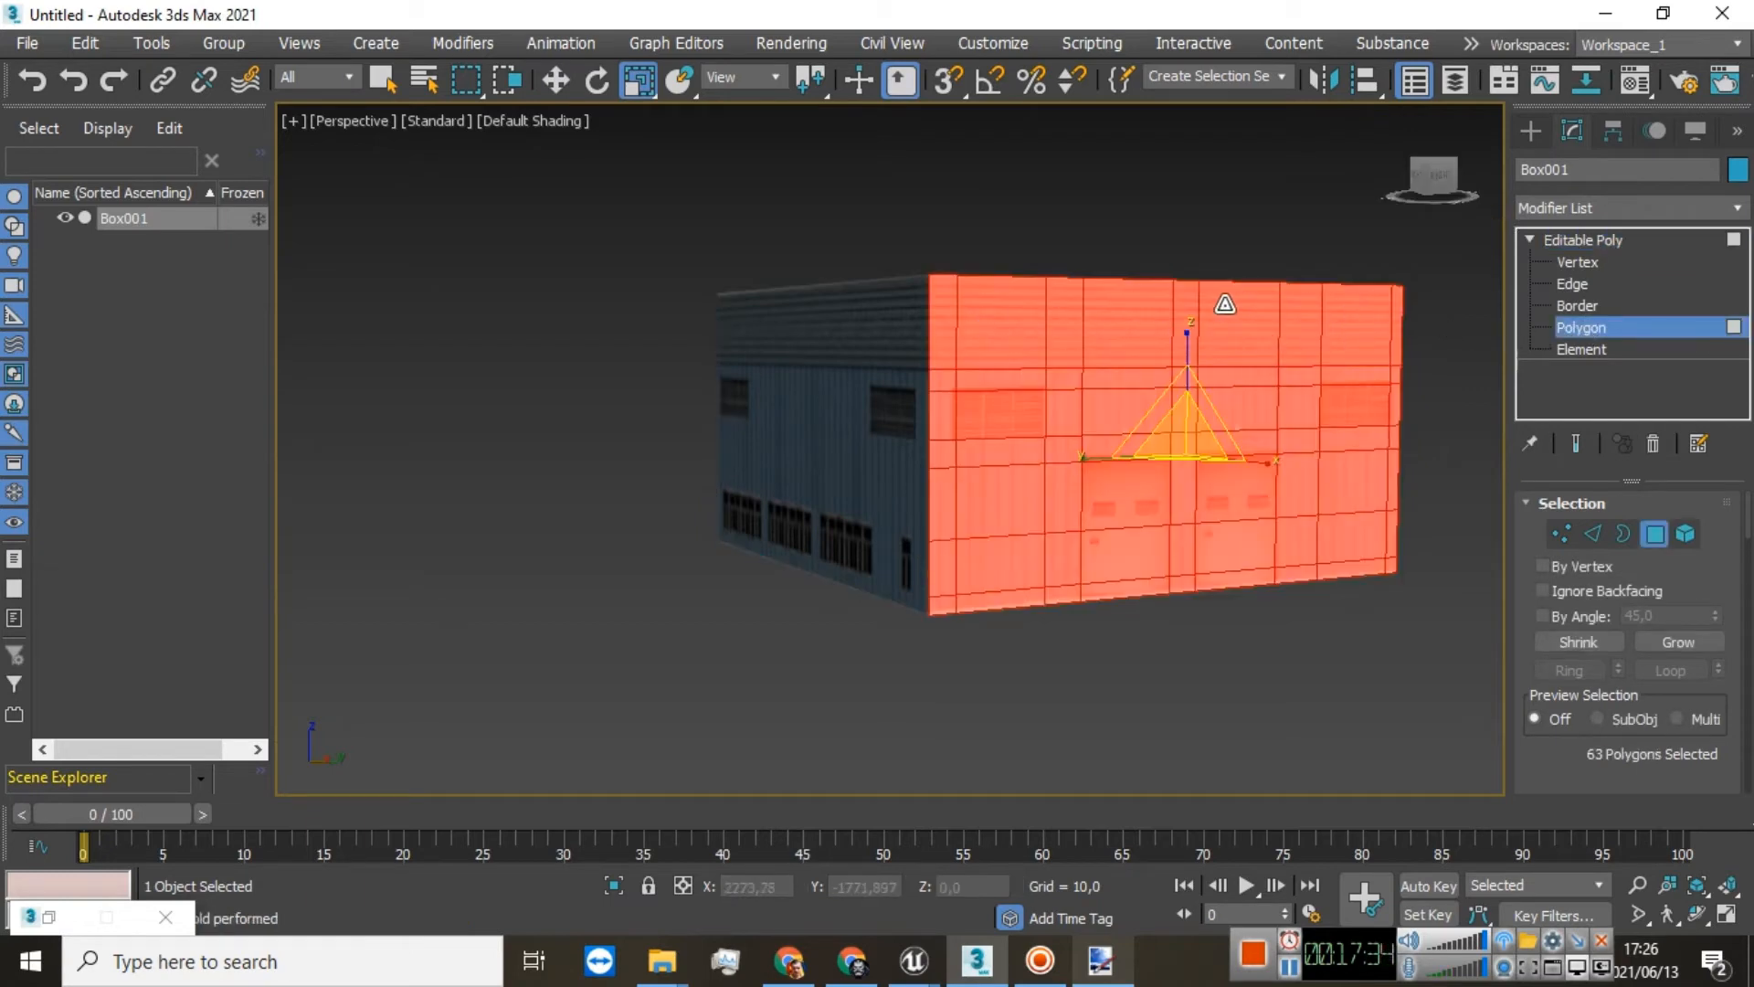
pyautogui.click(1225, 304)
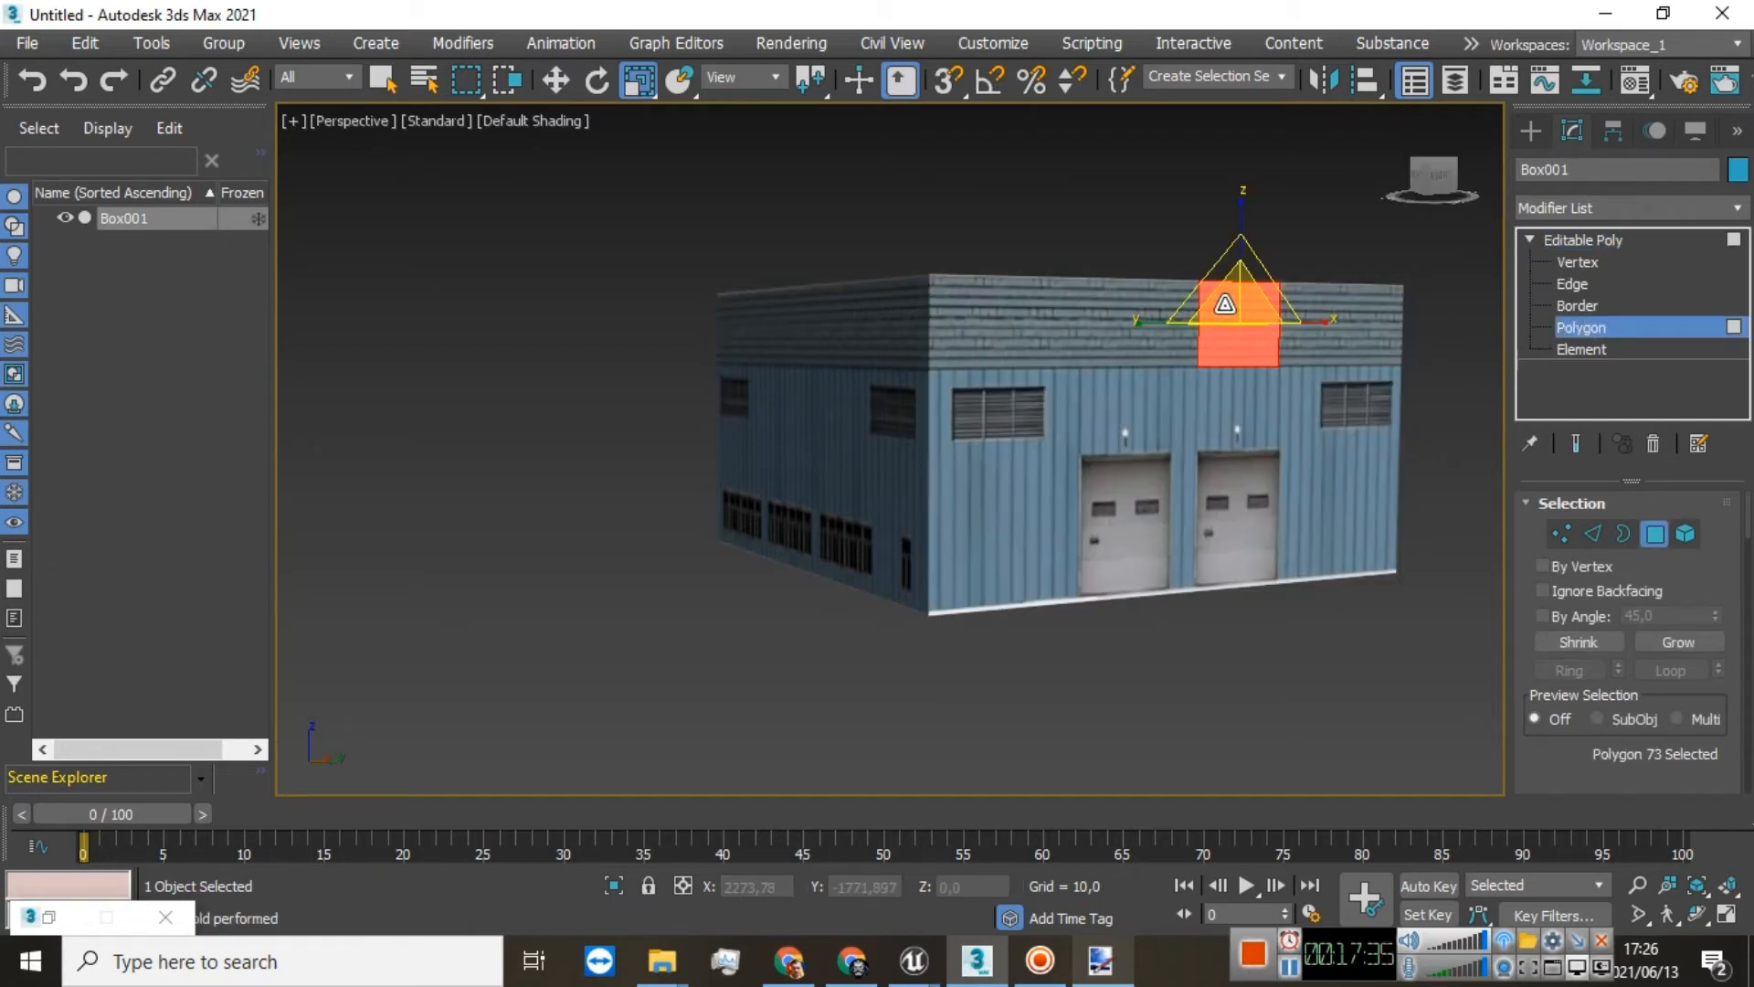
# Step: Try pulling the selected top-band polygon outward along X to about 82.5, then undo the move
pyautogui.click(556, 79)
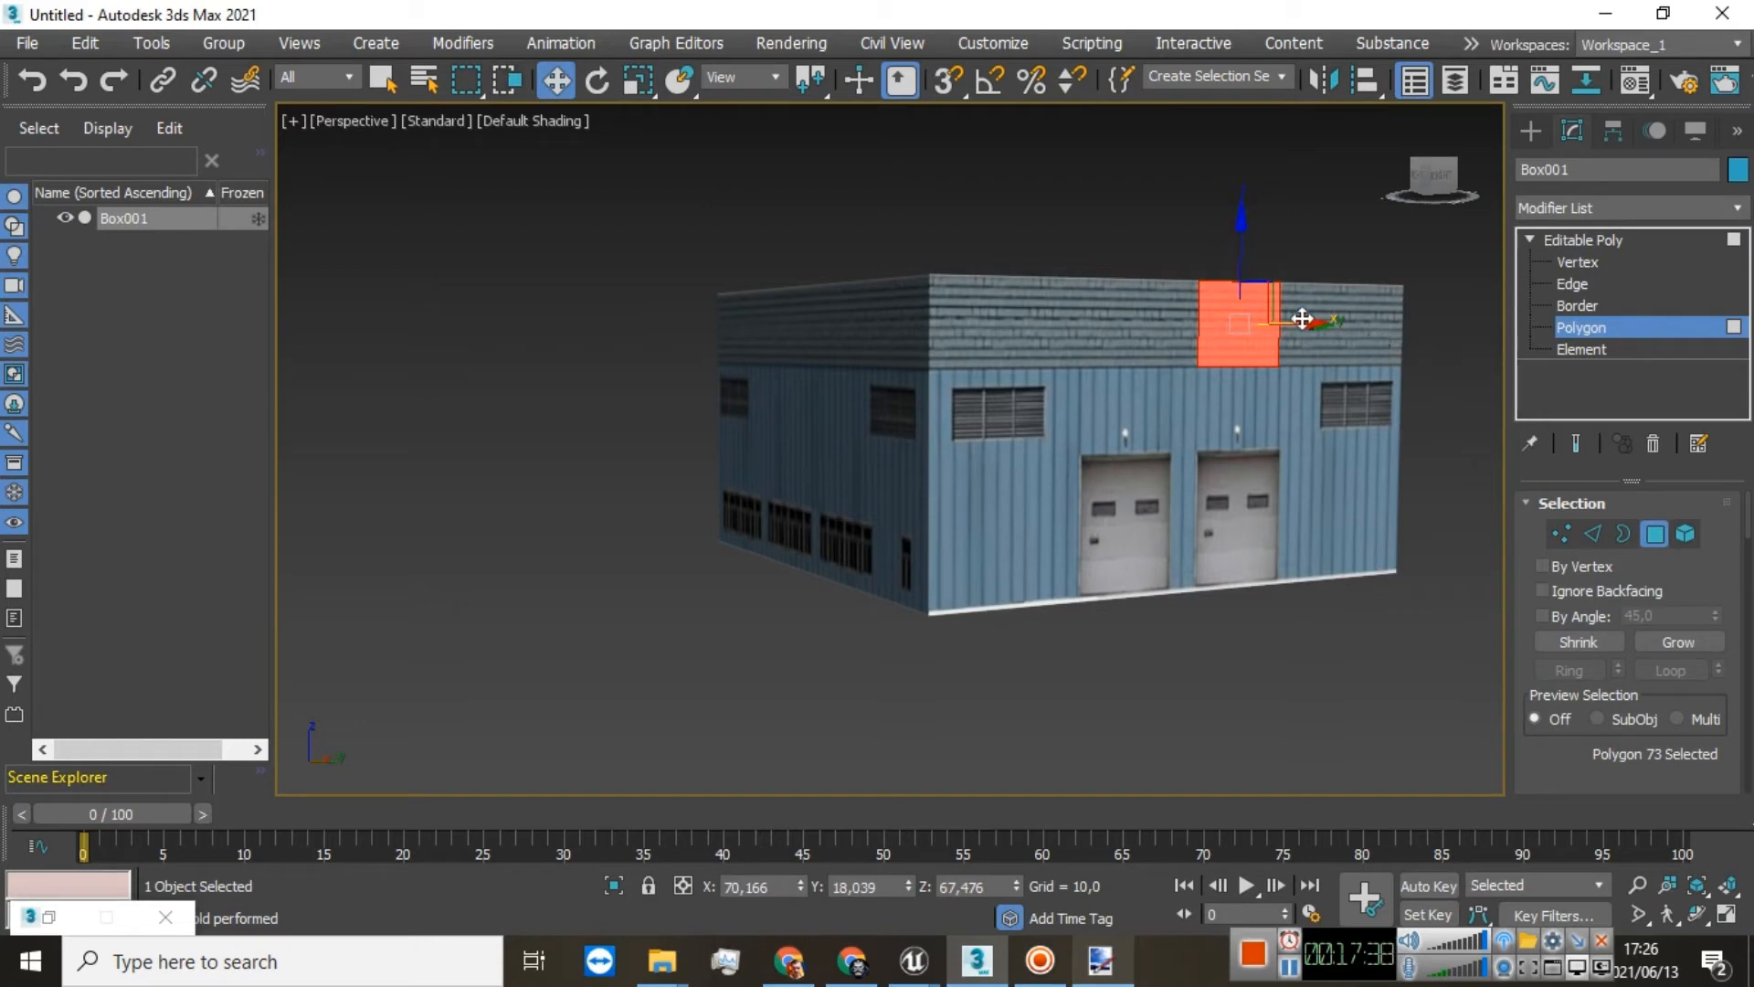
pyautogui.moveTo(1302, 318); pyautogui.dragTo(1335, 372)
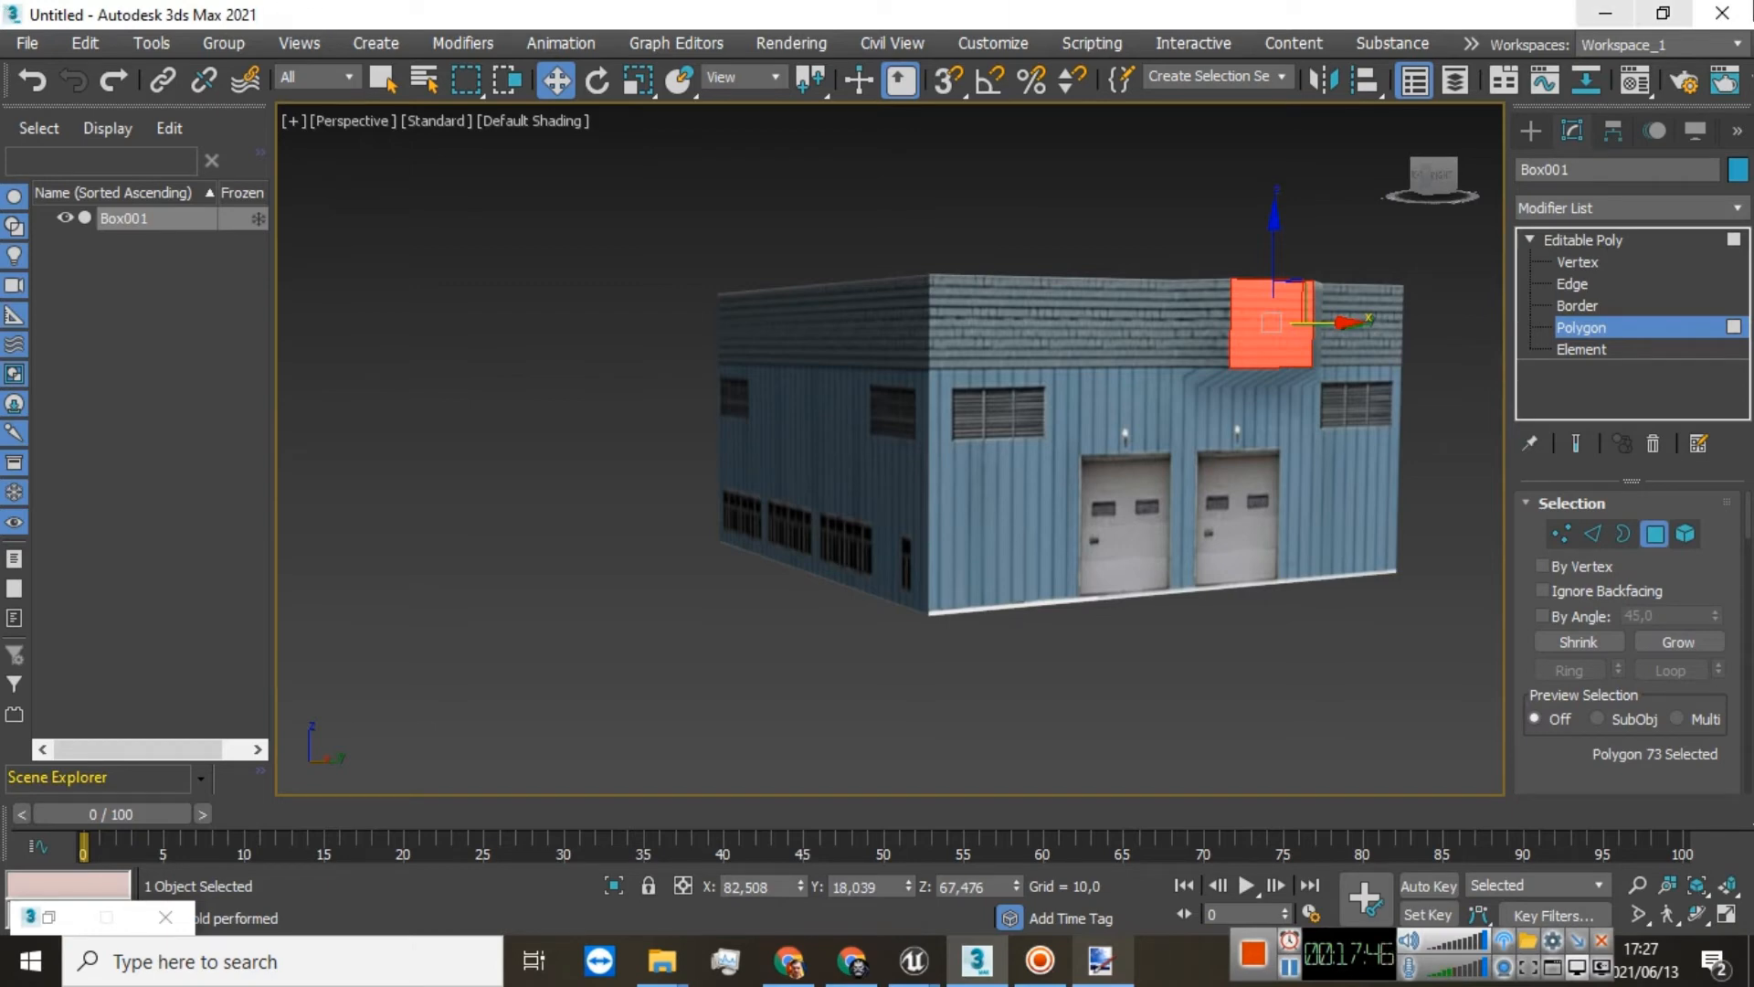
pyautogui.moveTo(1441, 175); pyautogui.dragTo(1290, 240)
pyautogui.scroll(4, 874, 456)
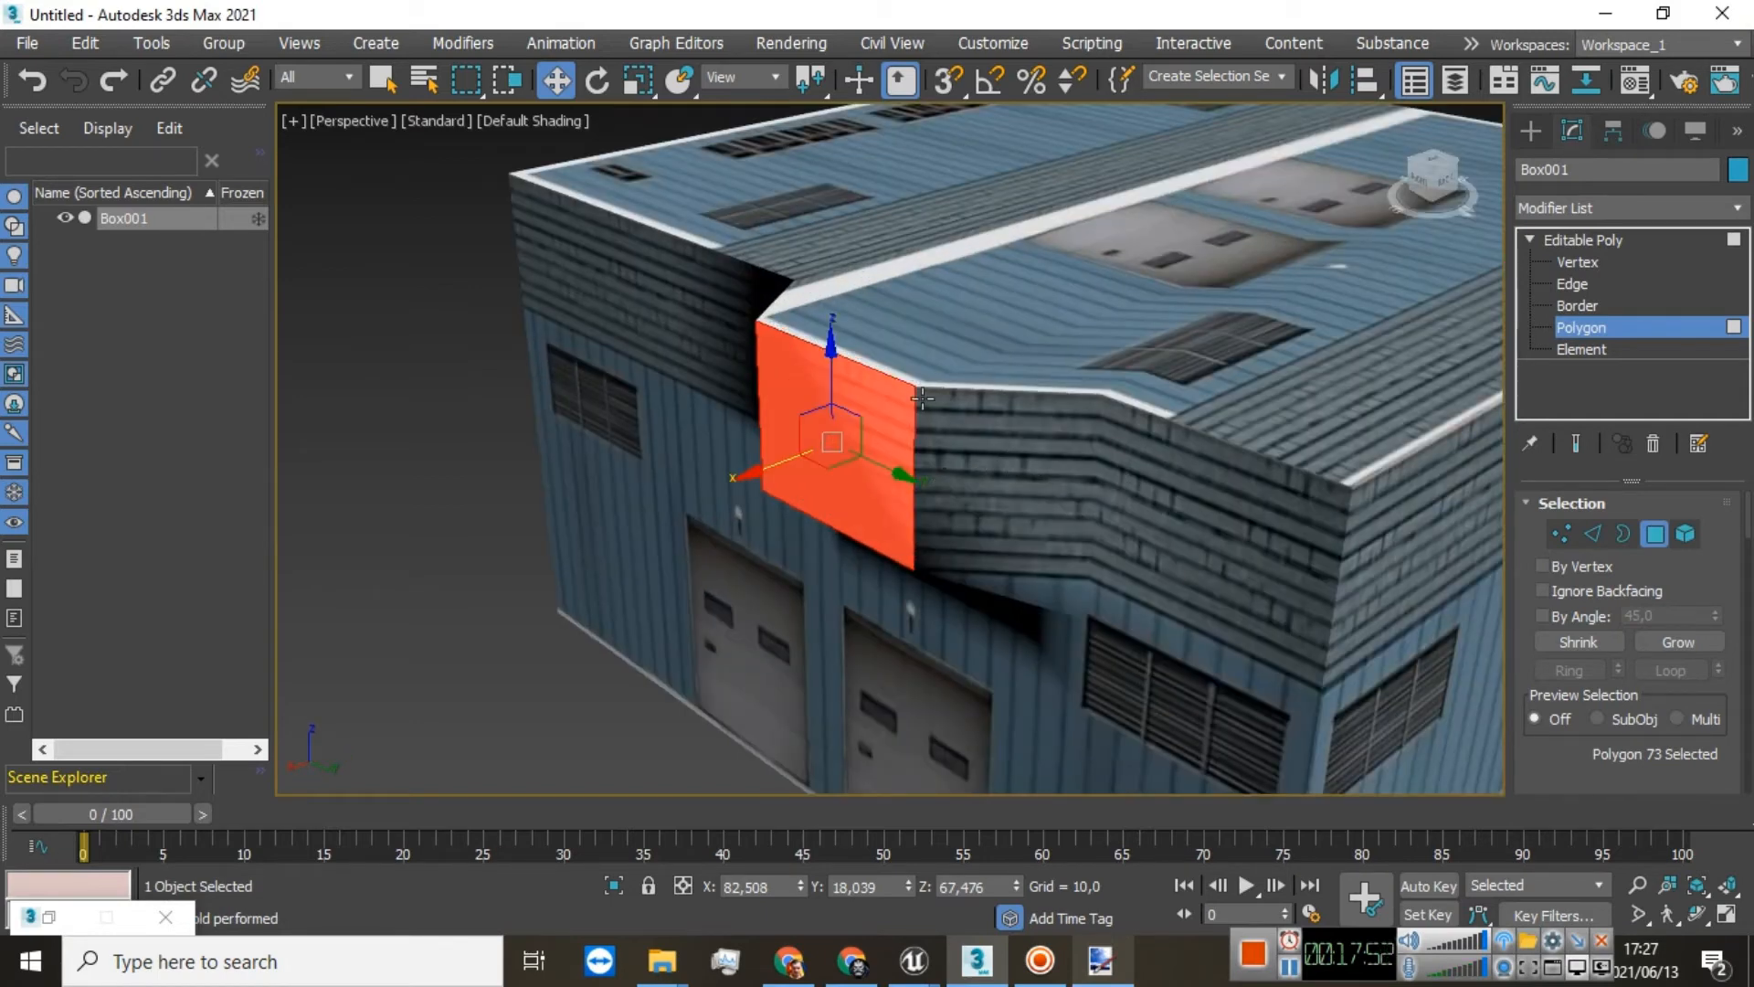
pyautogui.click(929, 413)
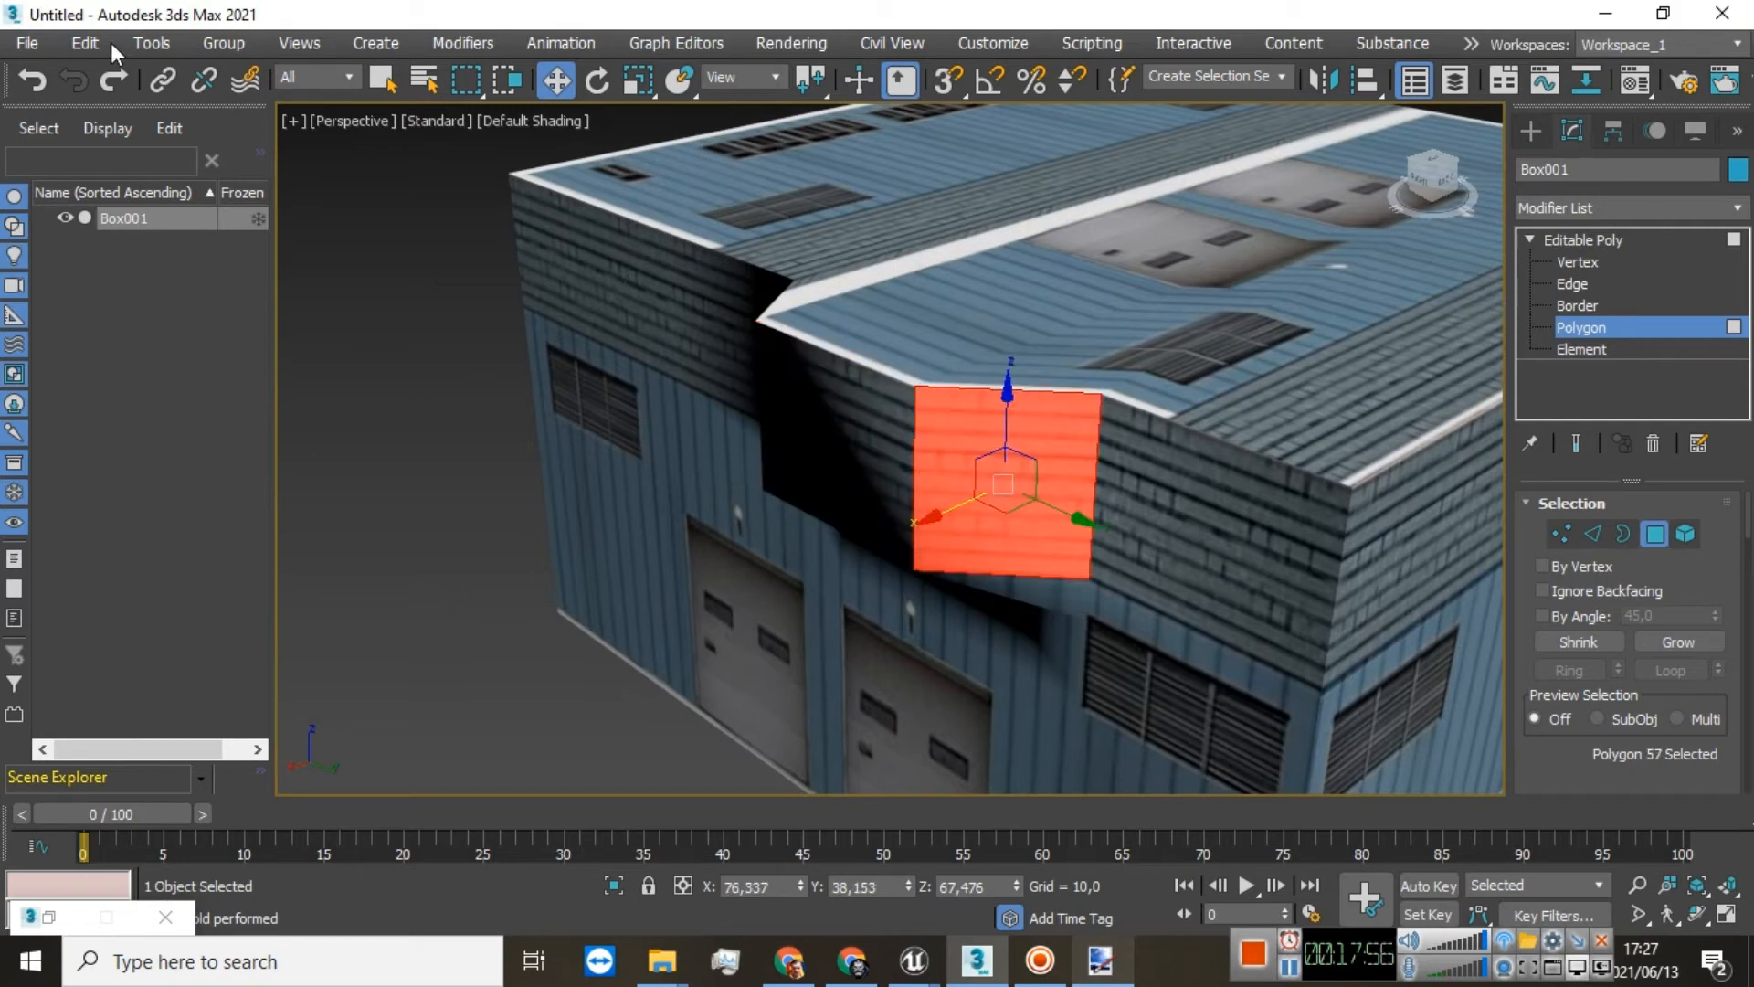
pyautogui.click(42, 82)
pyautogui.click(39, 83)
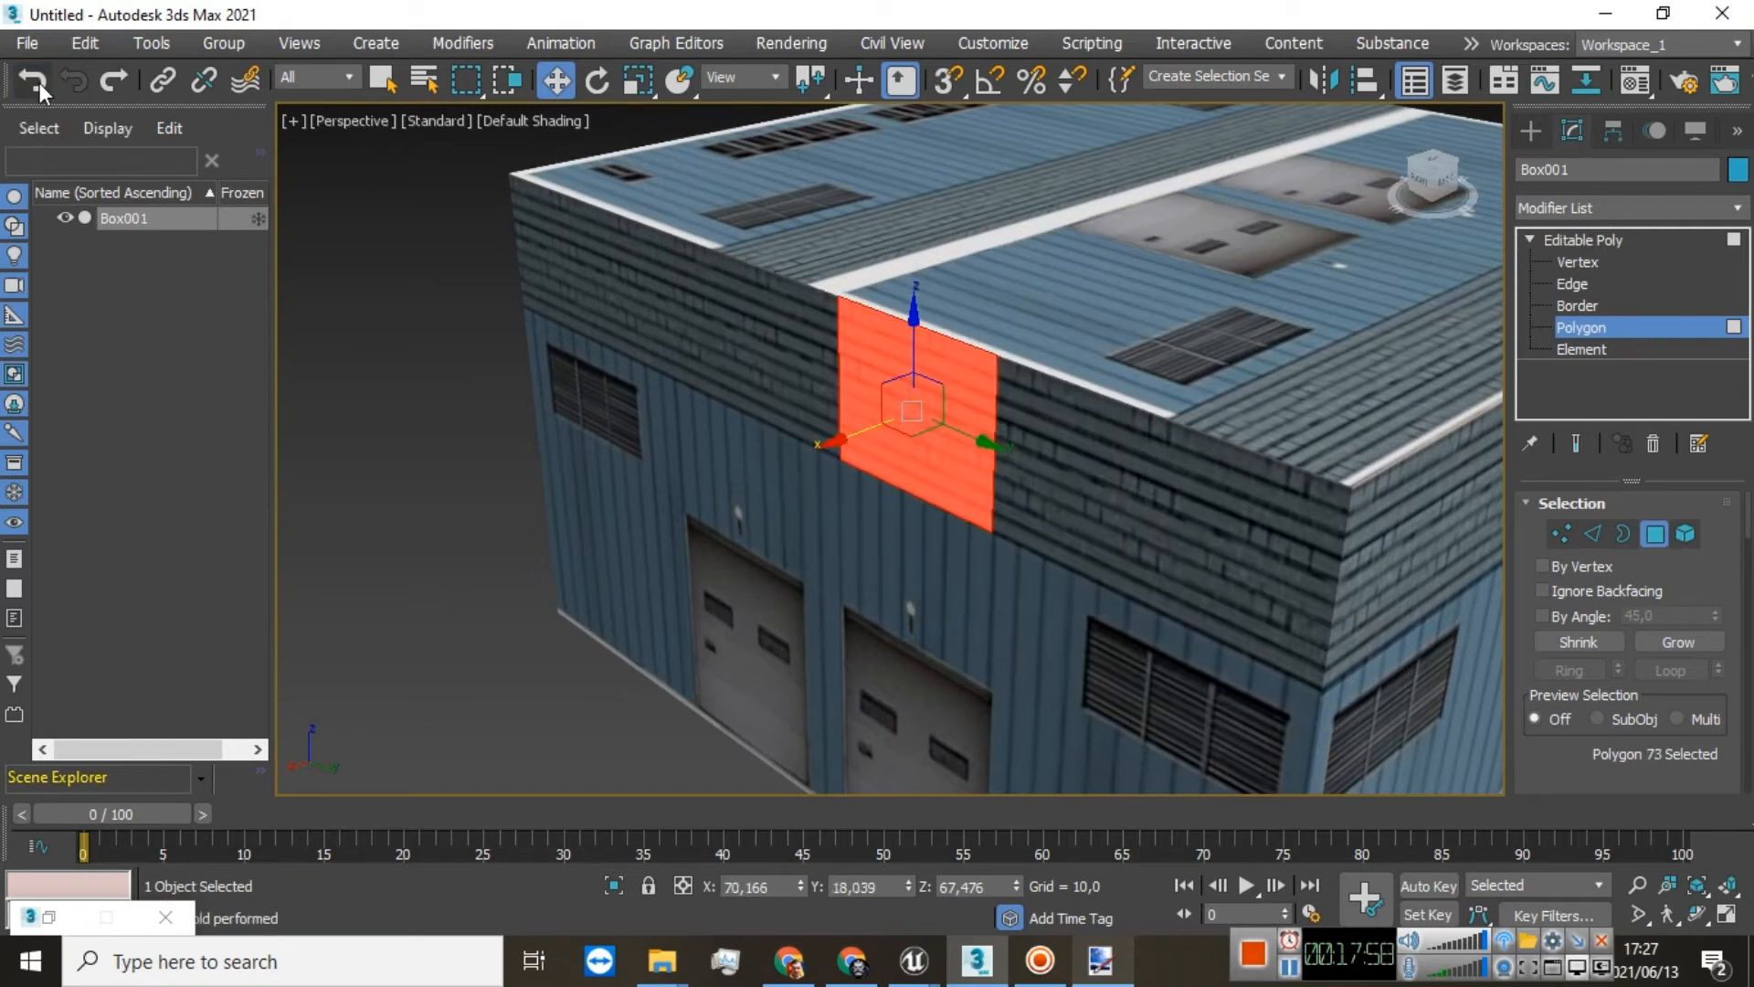
# Step: Add the five top-band polygons between the wall's near corner and the selected polygon to the selection
pyautogui.moveTo(1444, 180); pyautogui.dragTo(1573, 139)
pyautogui.scroll(-3, 1284, 316)
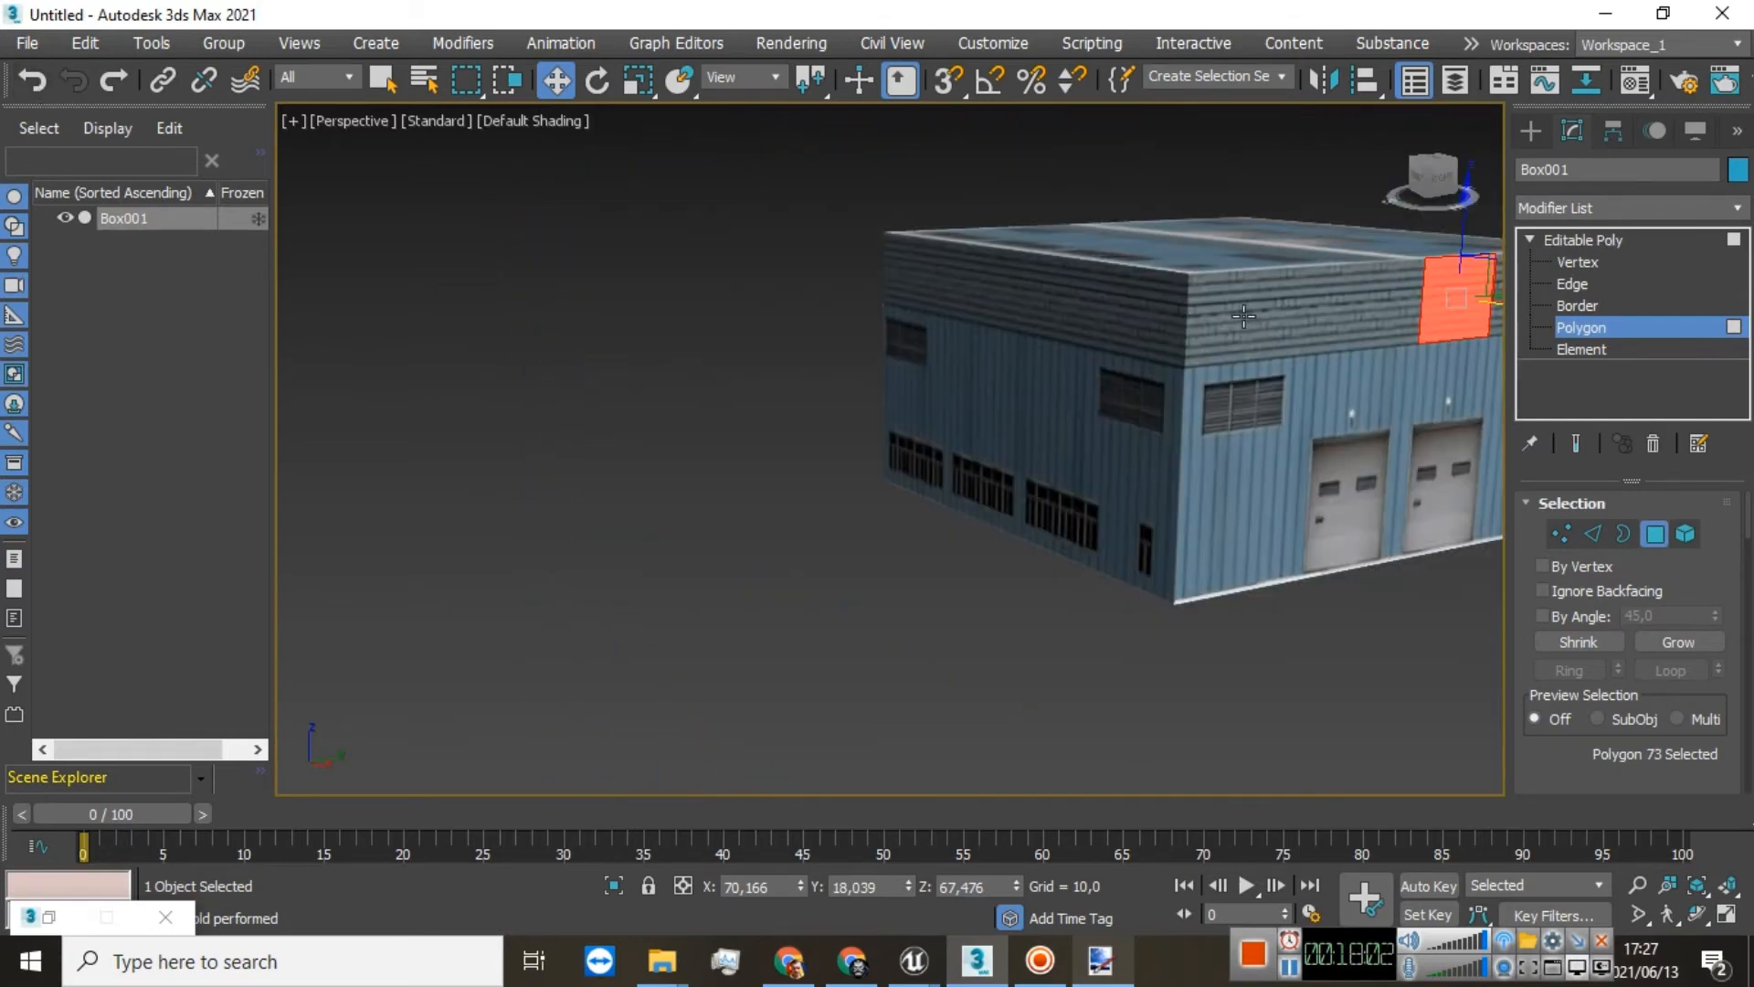
pyautogui.keyDown('ctrl'); pyautogui.click(1243, 316); pyautogui.keyUp('ctrl')
pyautogui.keyDown('ctrl'); pyautogui.click(1195, 315); pyautogui.keyUp('ctrl')
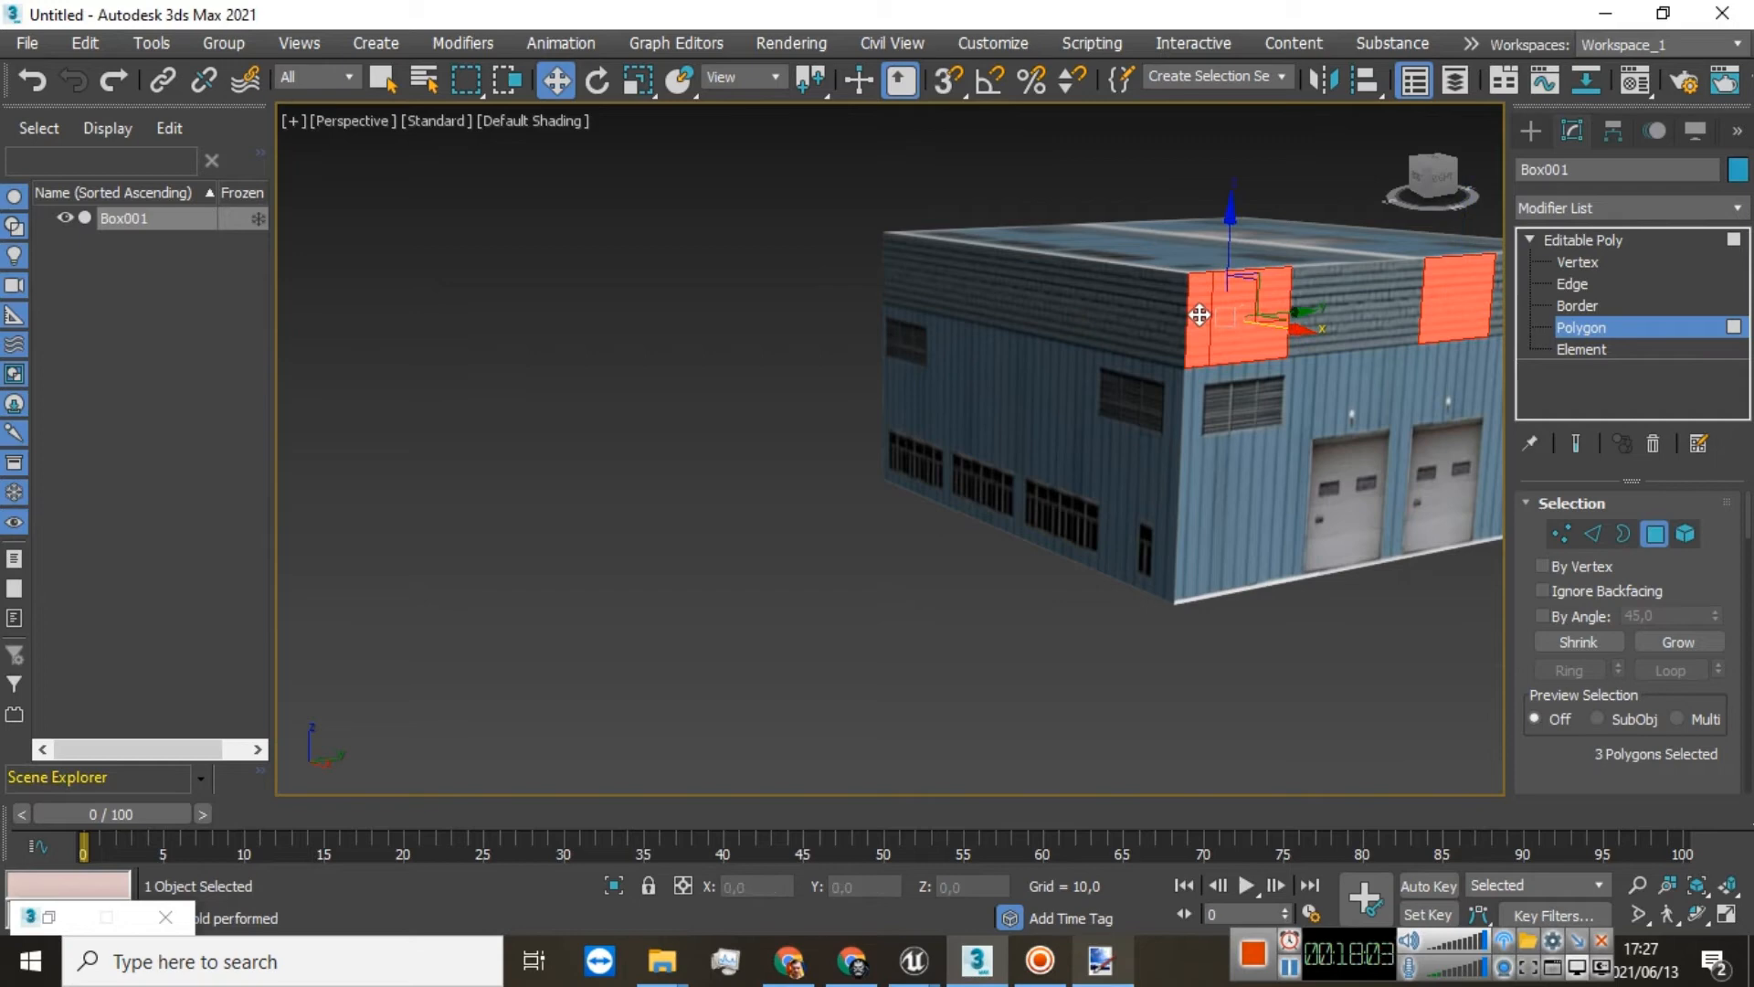
pyautogui.keyDown('ctrl'); pyautogui.click(1304, 309); pyautogui.keyUp('ctrl')
pyautogui.keyDown('ctrl'); pyautogui.click(1364, 308); pyautogui.keyUp('ctrl')
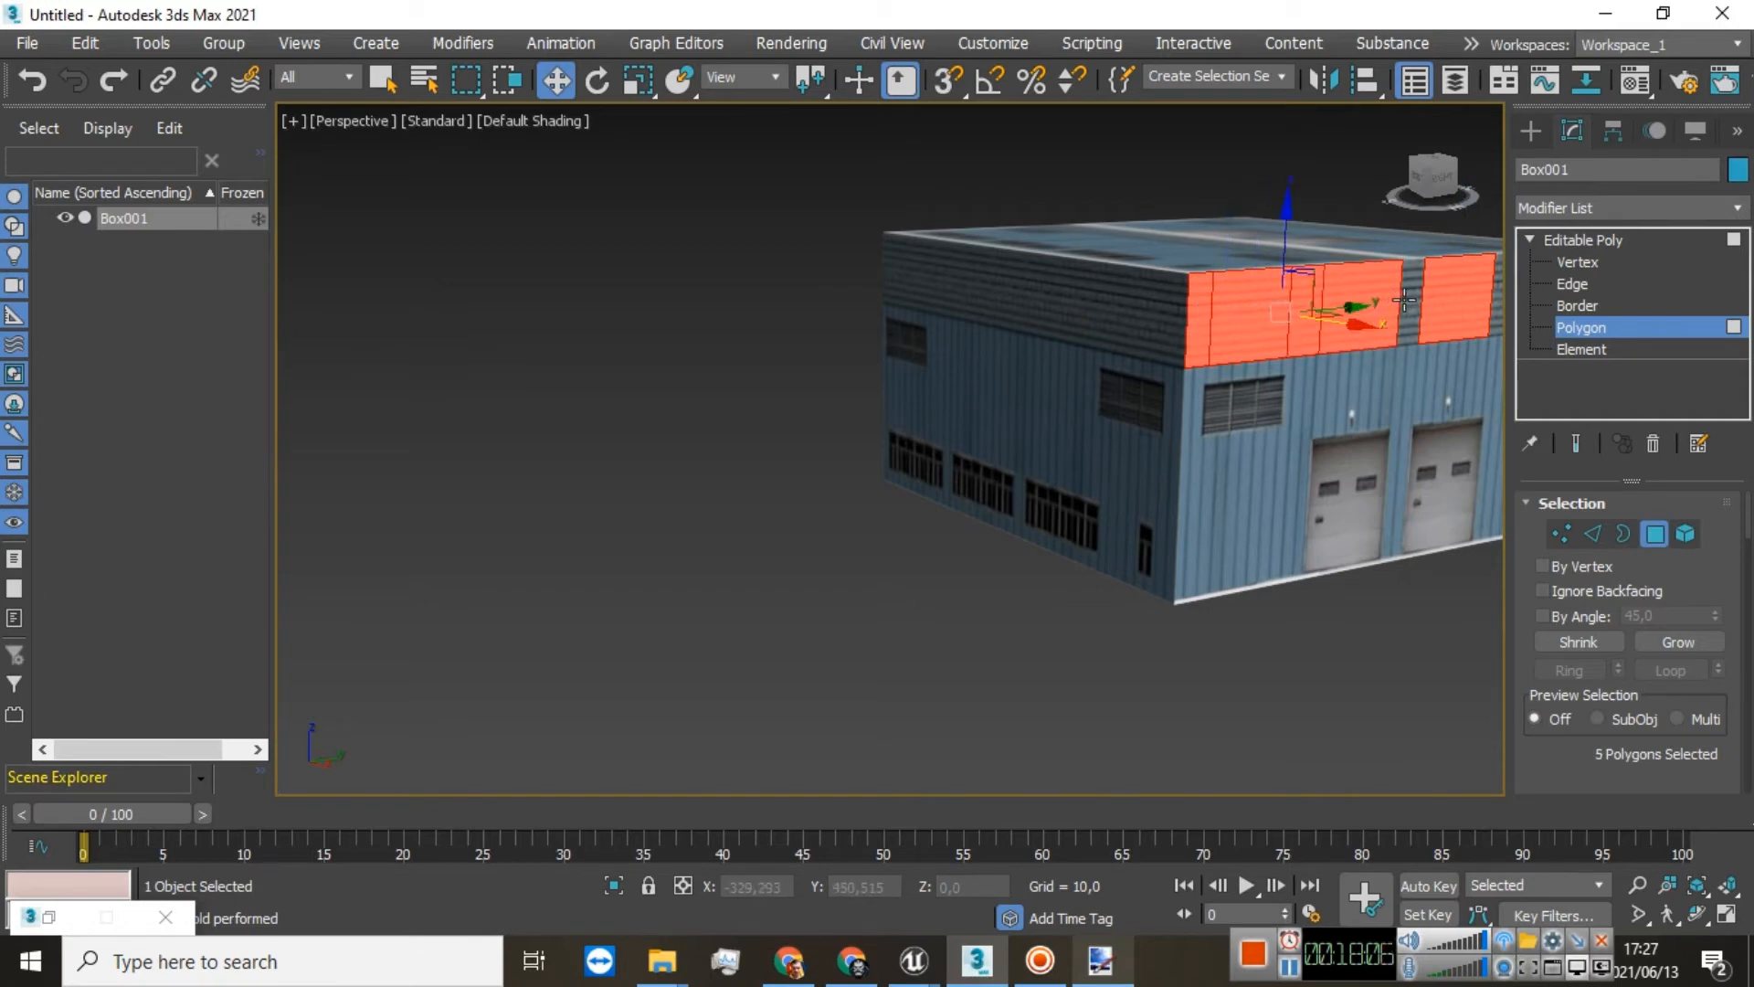
pyautogui.keyDown('ctrl'); pyautogui.click(1409, 300); pyautogui.keyUp('ctrl')
# Step: Add the rest of the front wall's top-band polygons and the adjoining side wall's top band to the selection
pyautogui.moveTo(1443, 188); pyautogui.dragTo(1302, 173)
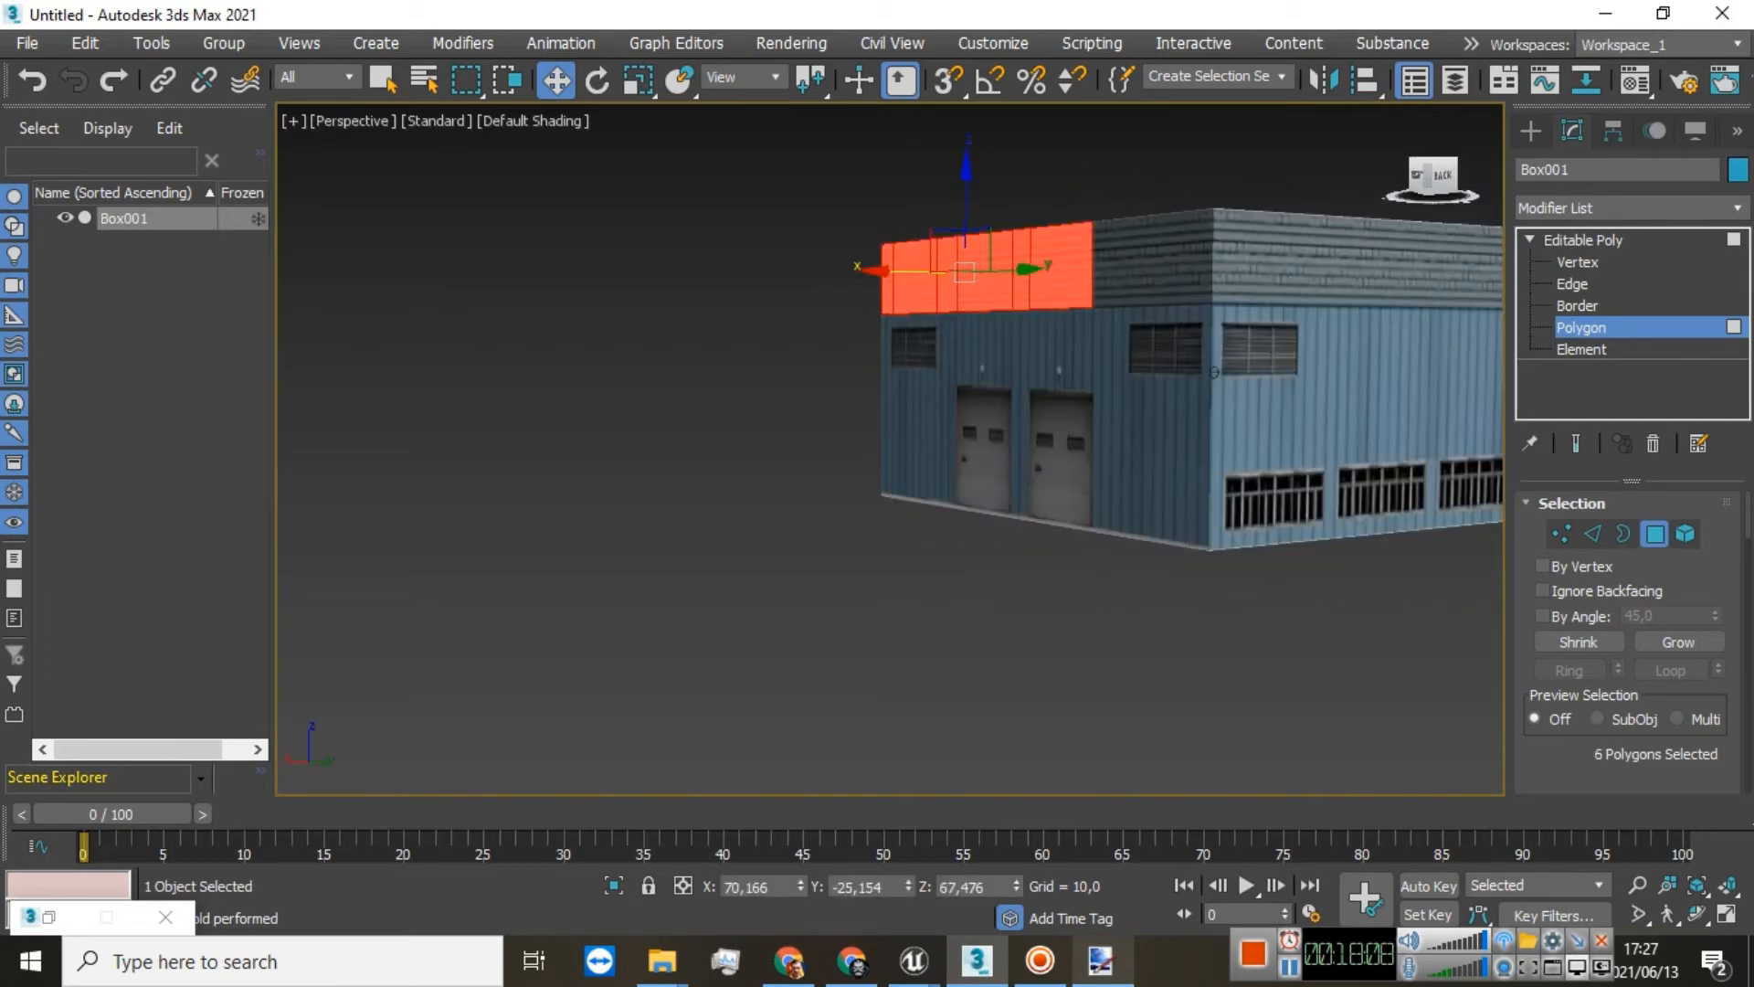
pyautogui.keyDown('ctrl'); pyautogui.click(1117, 248); pyautogui.keyUp('ctrl')
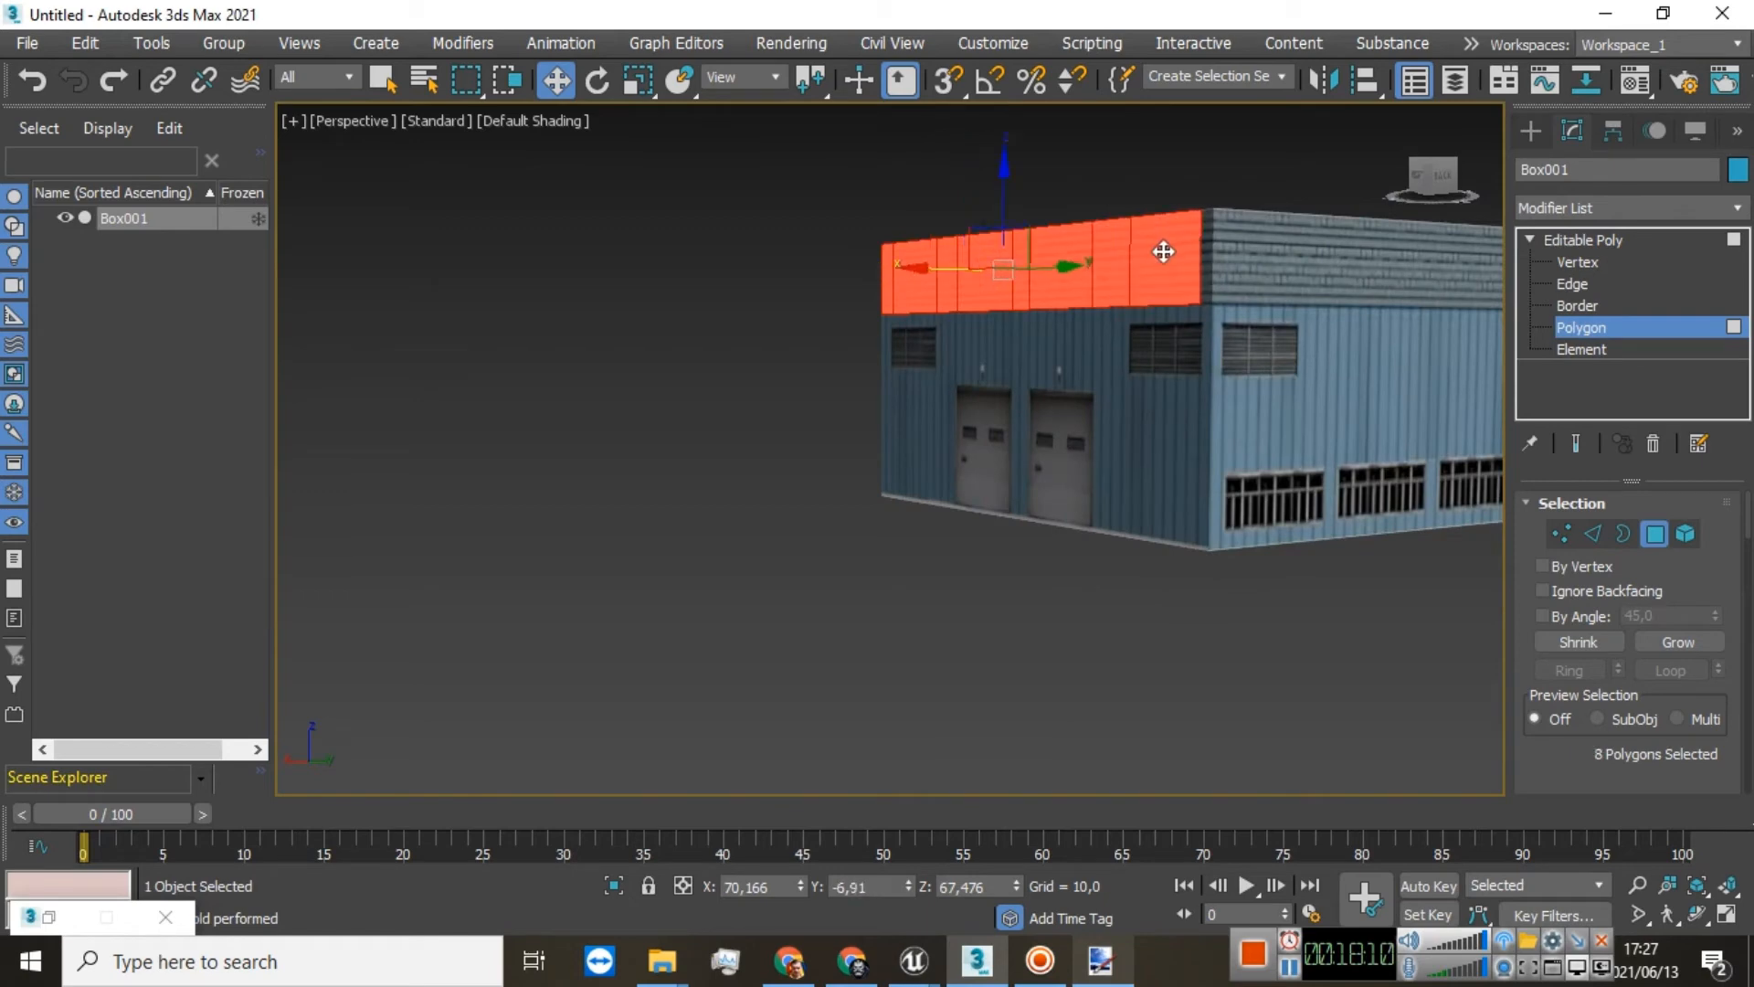
pyautogui.keyDown('ctrl'); pyautogui.click(1153, 251); pyautogui.keyUp('ctrl')
pyautogui.keyDown('ctrl'); pyautogui.click(1204, 252); pyautogui.keyUp('ctrl')
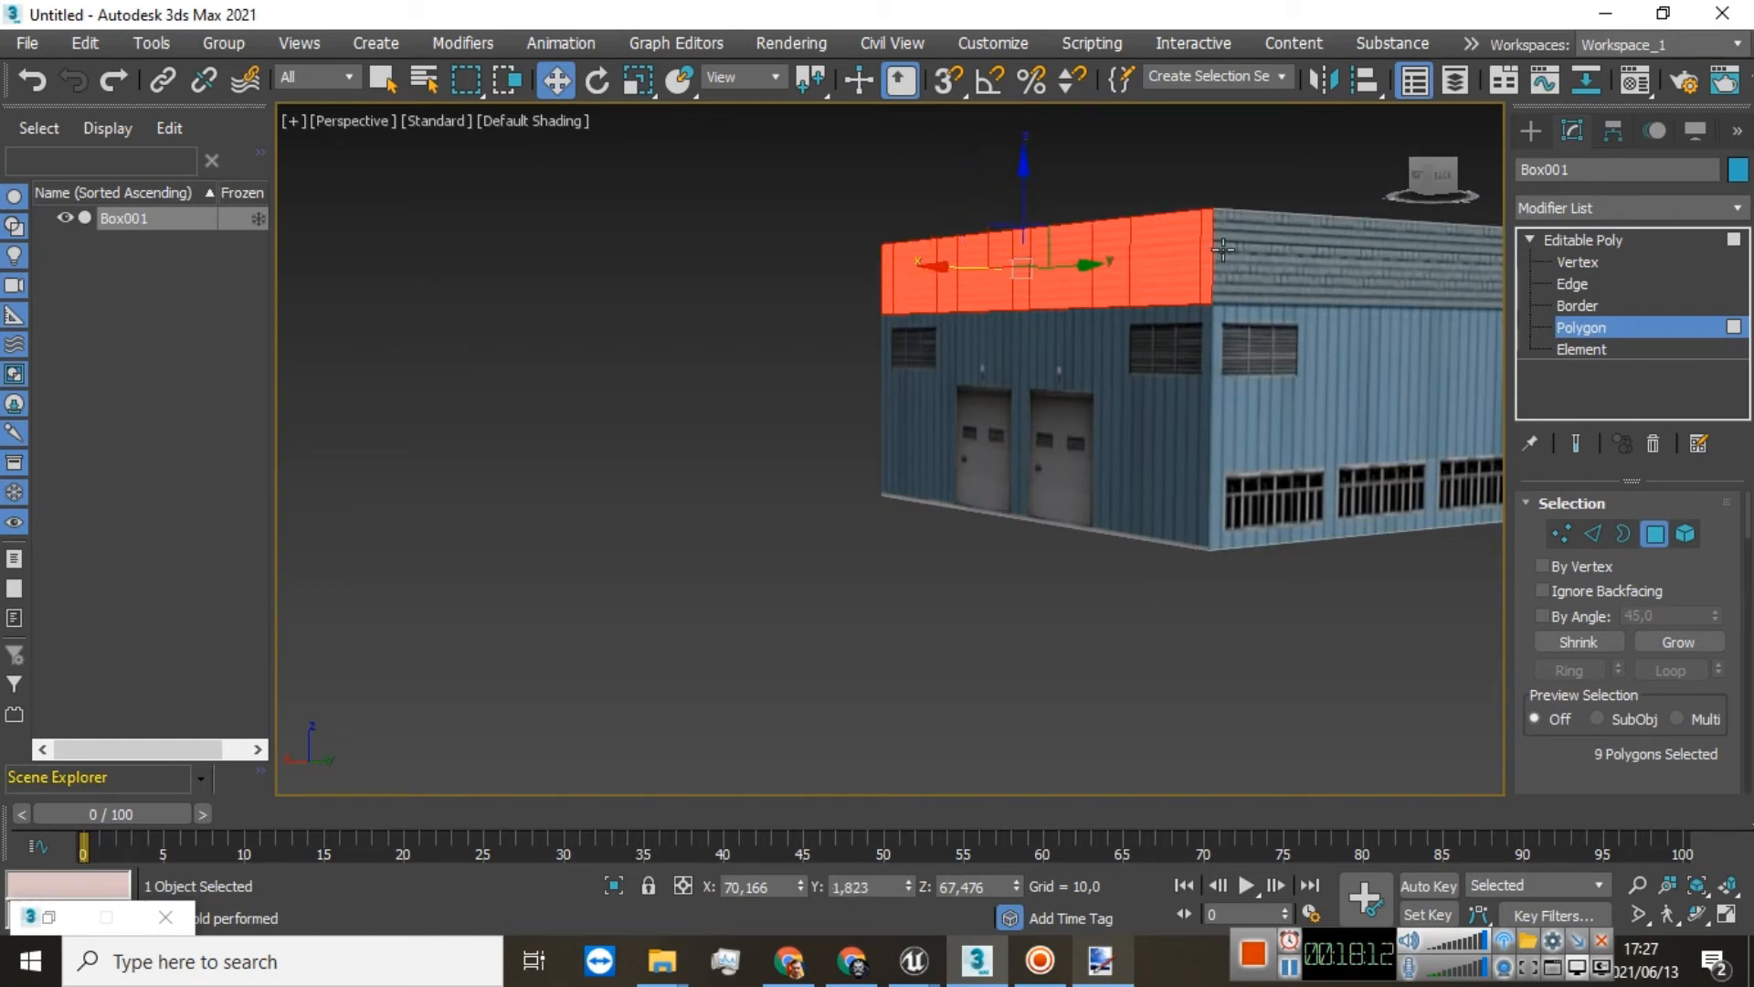
pyautogui.keyDown('ctrl'); pyautogui.click(1223, 249); pyautogui.keyUp('ctrl')
# Step: Add the first two top-band polygons at the near corner of the opposite door wall to the selection
pyautogui.moveTo(1435, 183); pyautogui.dragTo(1214, 372)
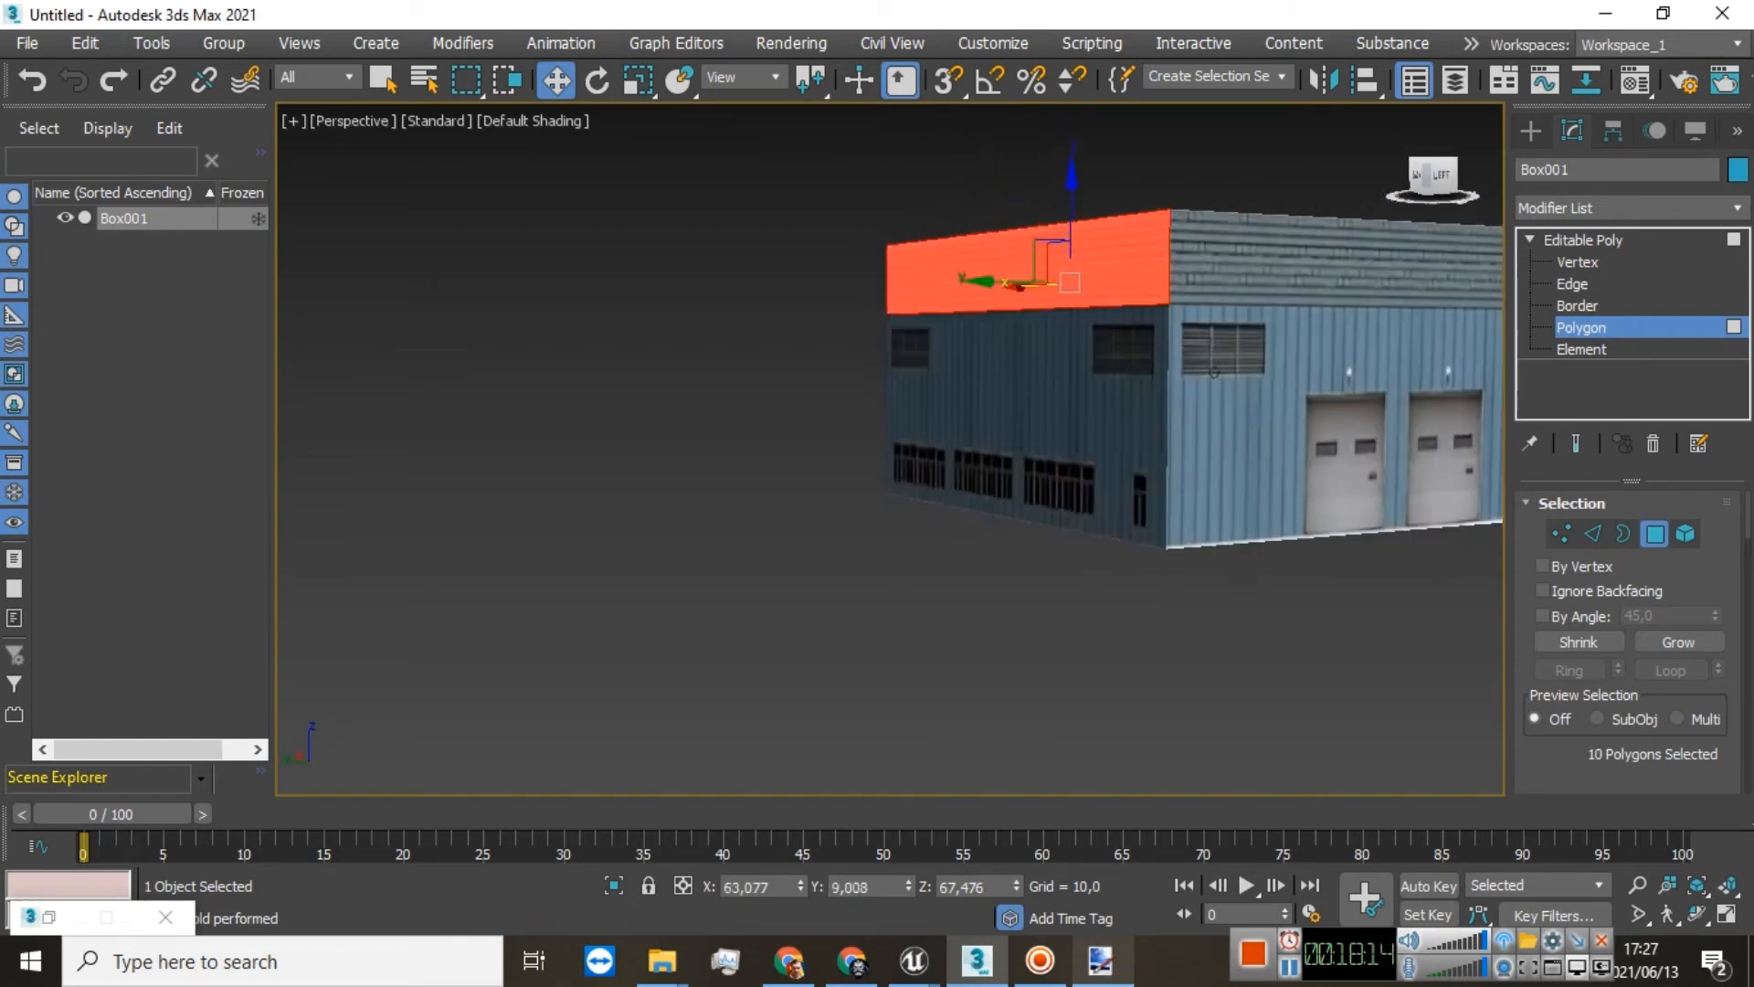
pyautogui.keyDown('ctrl'); pyautogui.click(1161, 259); pyautogui.keyUp('ctrl')
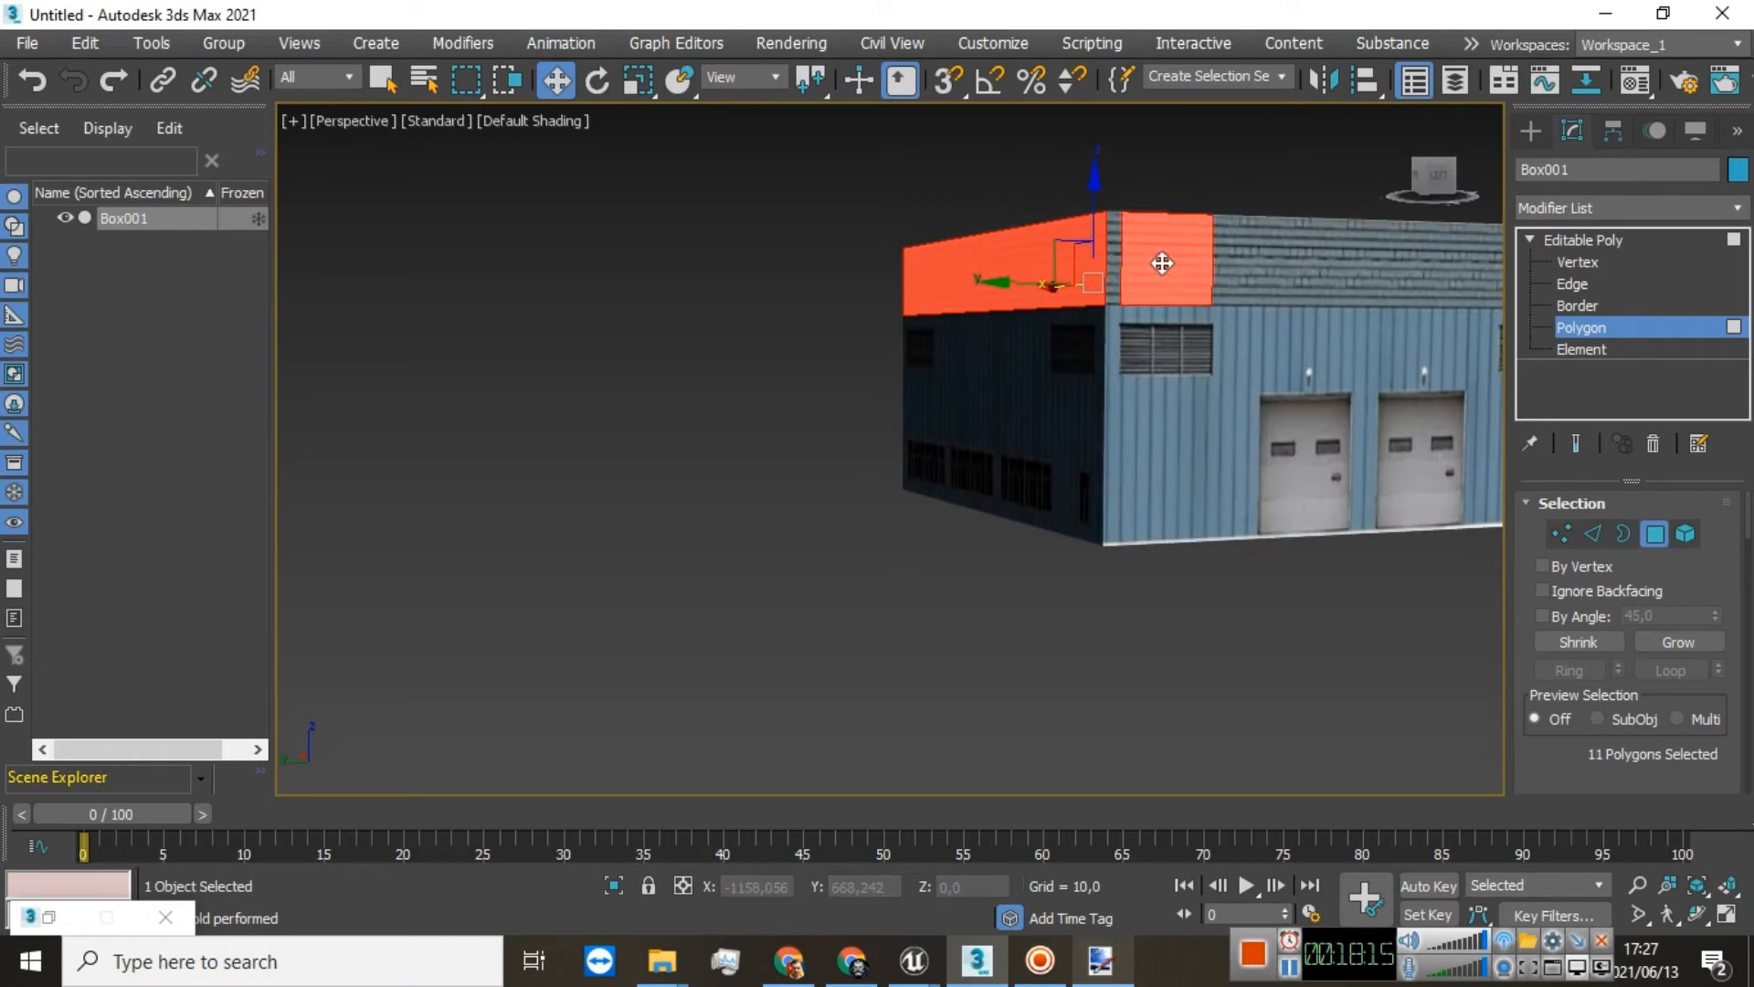
pyautogui.keyDown('ctrl'); pyautogui.click(1113, 245); pyautogui.keyUp('ctrl')
# Step: Add the remaining top-band polygons of the opposite door wall and the last side wall's top band to the selection
pyautogui.keyDown('ctrl'); pyautogui.click(1224, 239); pyautogui.keyUp('ctrl')
pyautogui.keyDown('ctrl'); pyautogui.click(1322, 242); pyautogui.keyUp('ctrl')
pyautogui.keyDown('ctrl'); pyautogui.click(1394, 259); pyautogui.keyUp('ctrl')
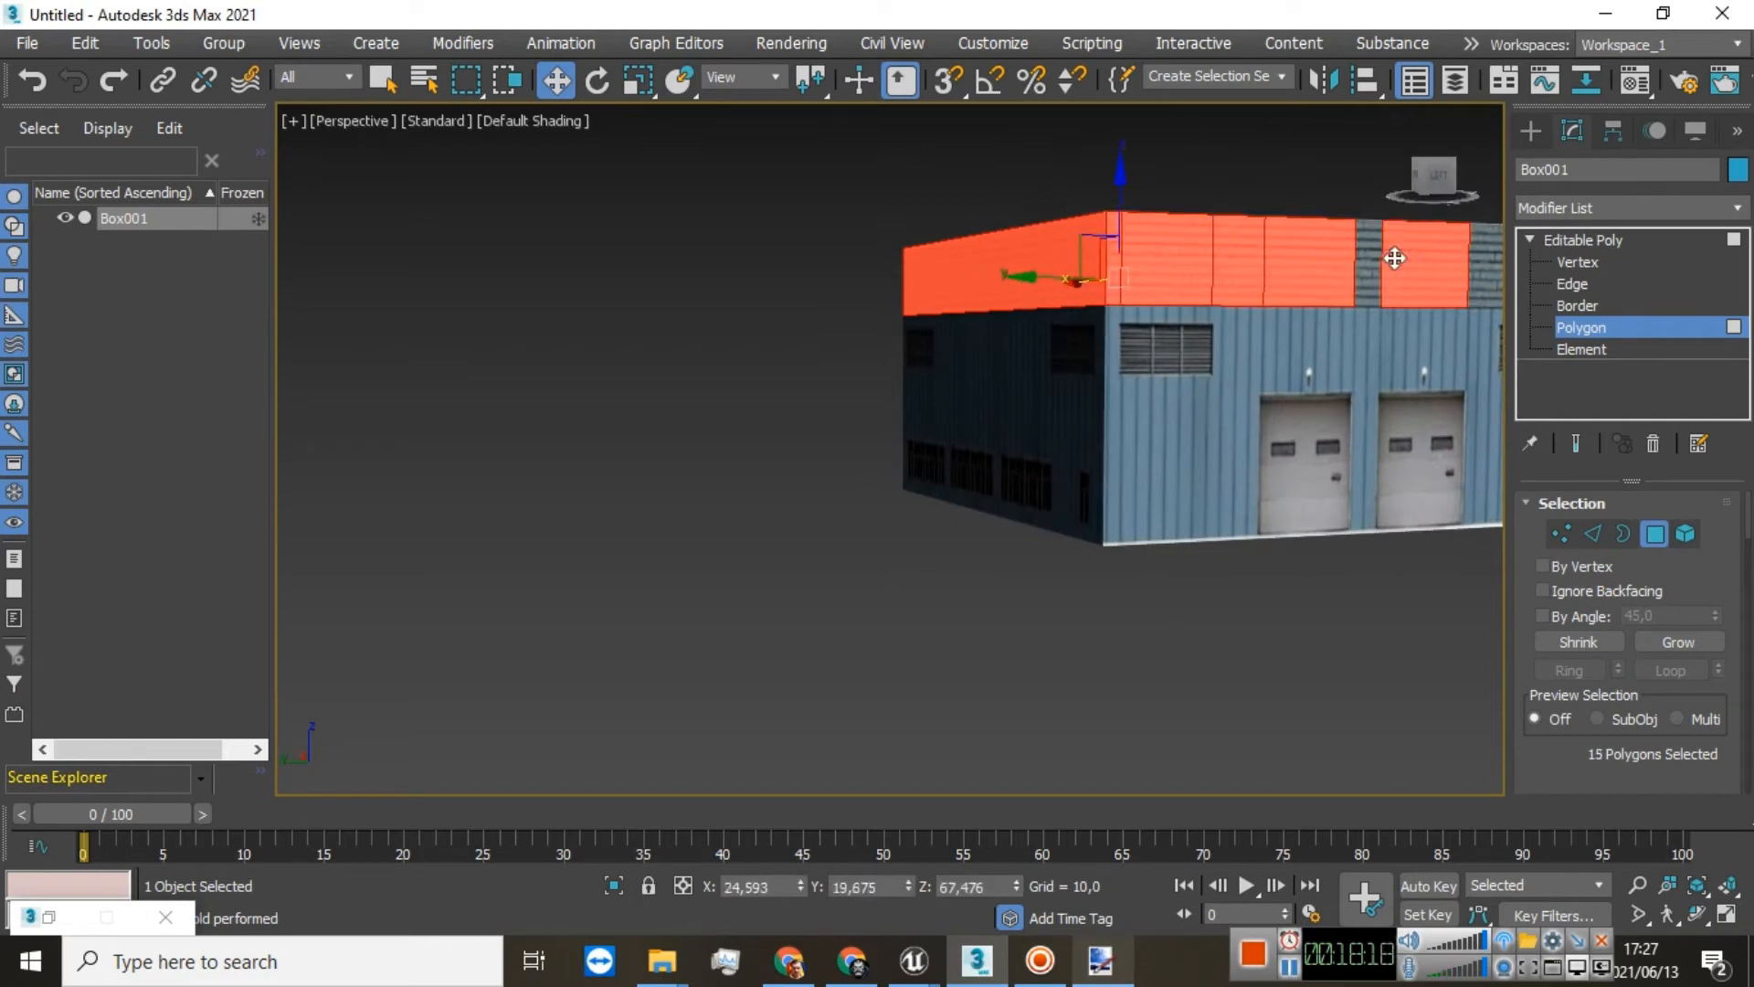
pyautogui.keyDown('ctrl'); pyautogui.click(1367, 265); pyautogui.keyUp('ctrl')
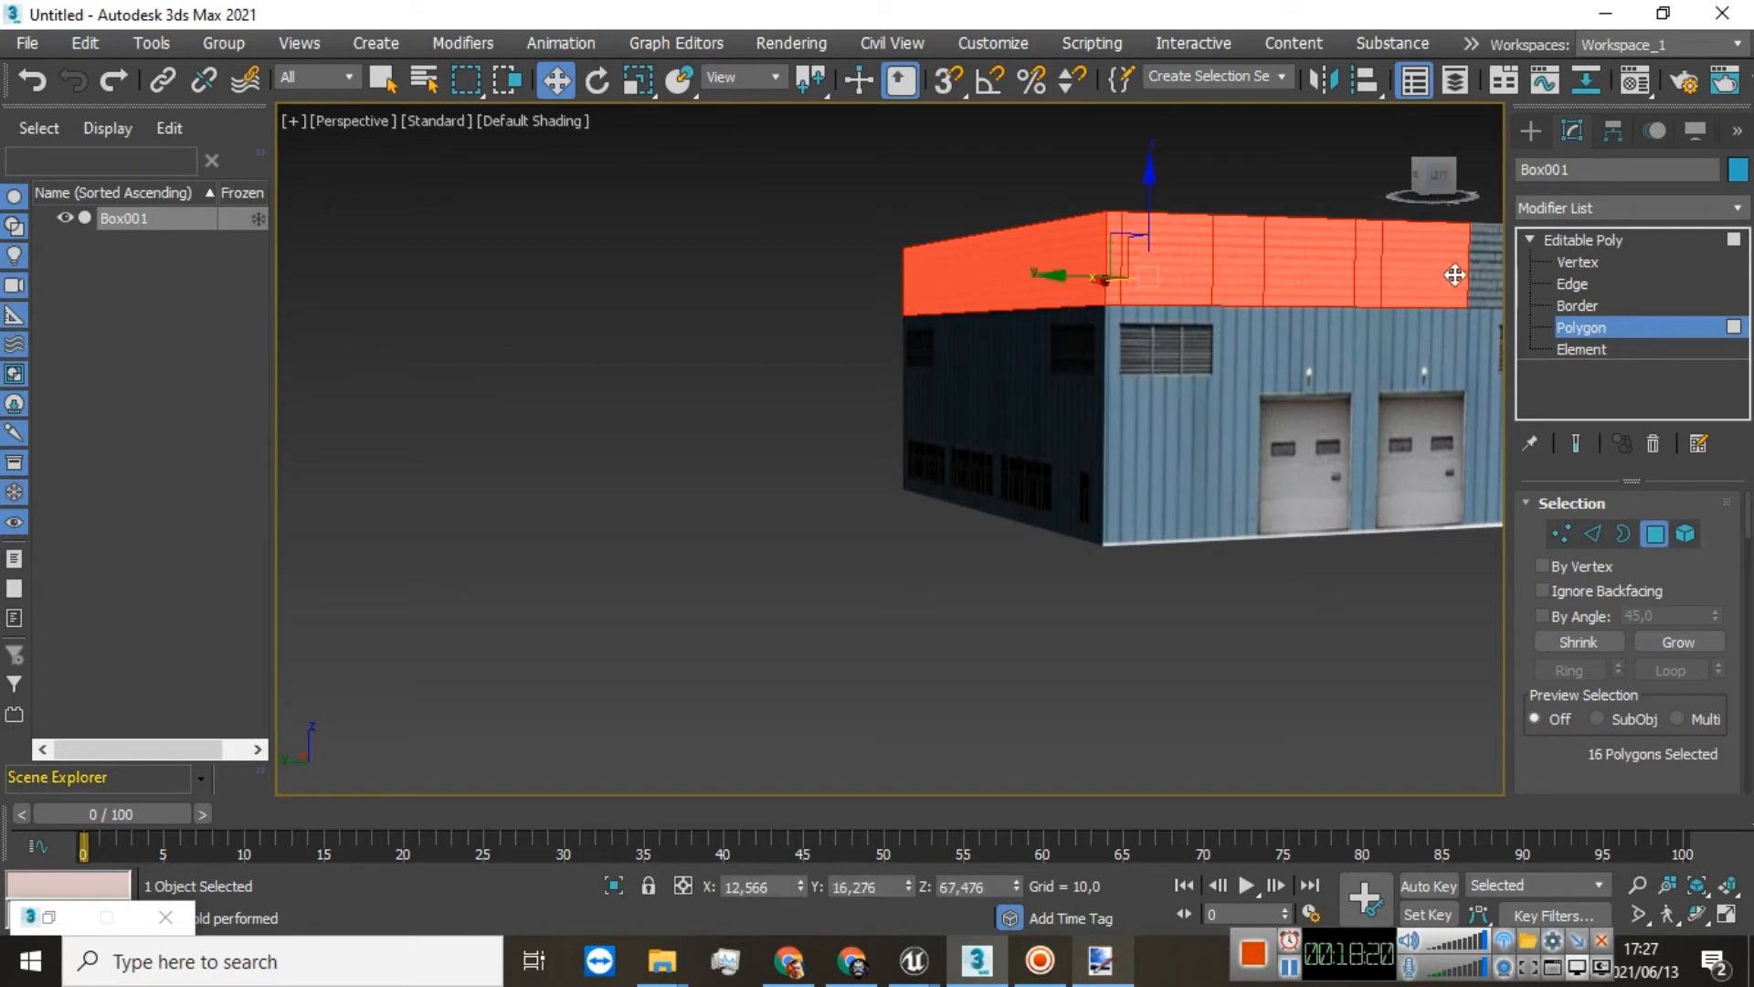
pyautogui.keyDown('ctrl'); pyautogui.click(1487, 275); pyautogui.keyUp('ctrl')
pyautogui.moveTo(1441, 179); pyautogui.dragTo(1336, 187)
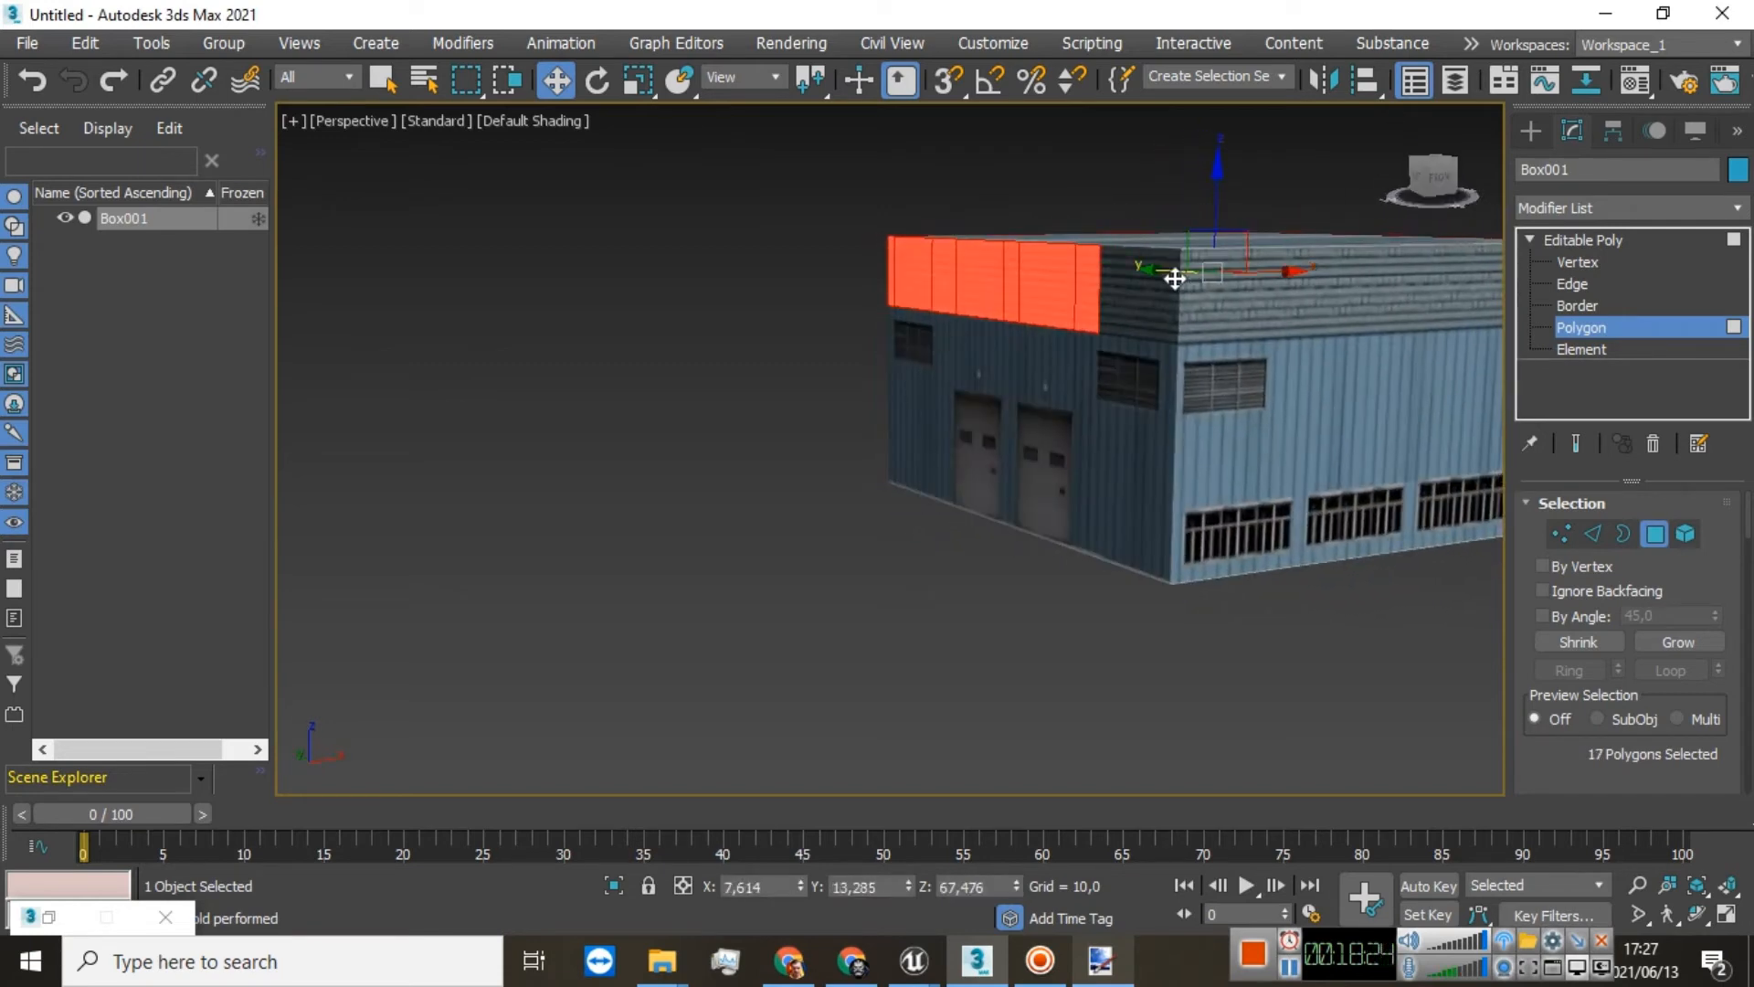
pyautogui.keyDown('ctrl'); pyautogui.click(1175, 279); pyautogui.keyUp('ctrl')
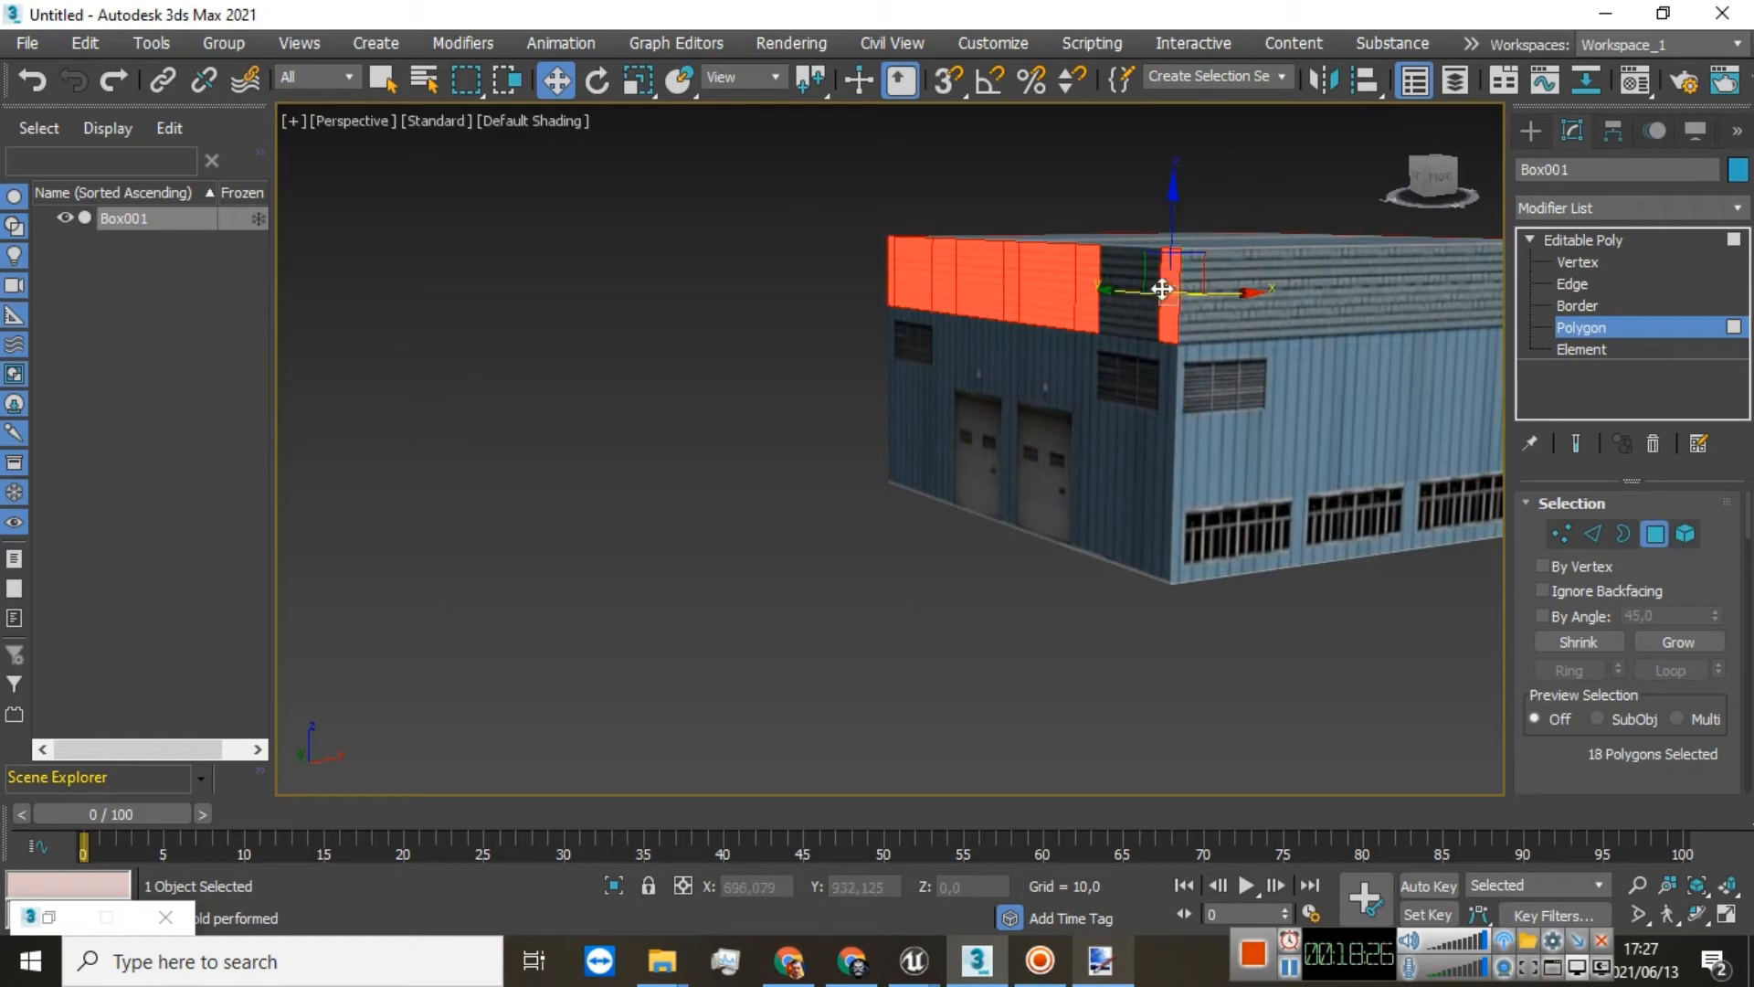
pyautogui.keyDown('ctrl'); pyautogui.click(1142, 296); pyautogui.keyUp('ctrl')
pyautogui.keyDown('ctrl'); pyautogui.click(1202, 305); pyautogui.keyUp('ctrl')
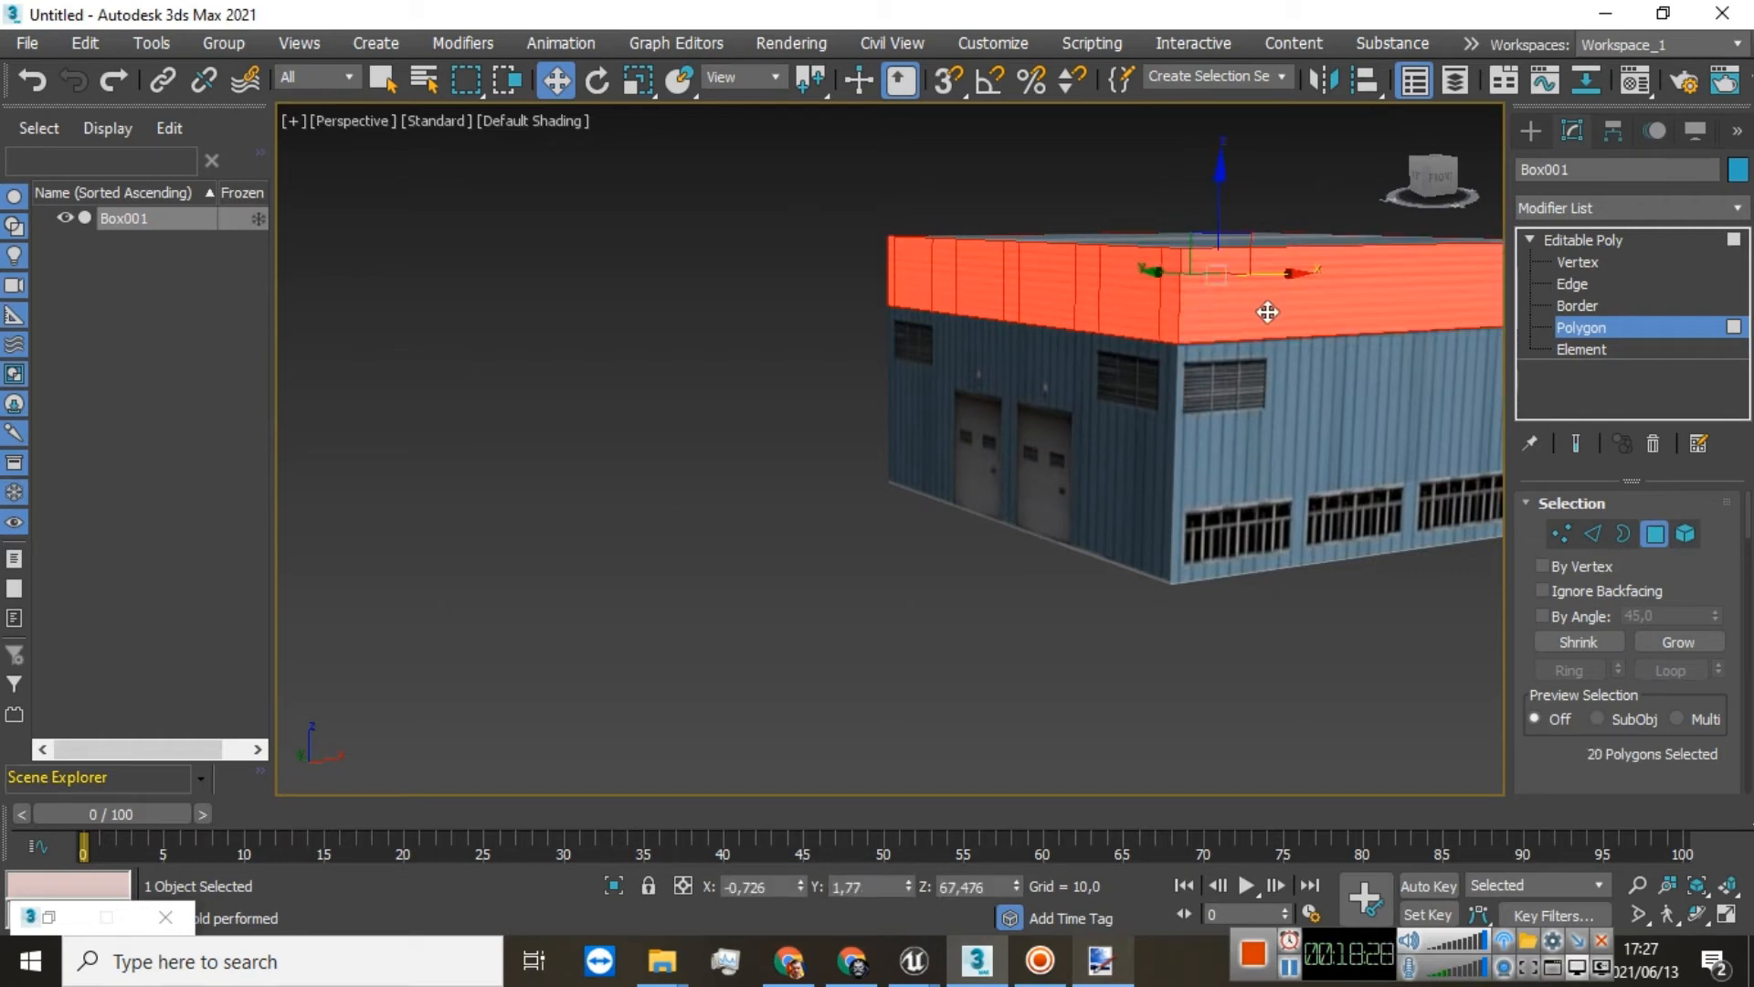
# Step: Extrude the selected top band slightly outward around the whole building
pyautogui.moveTo(1431, 175); pyautogui.dragTo(1444, 228)
pyautogui.scroll(-3, 1588, 711)
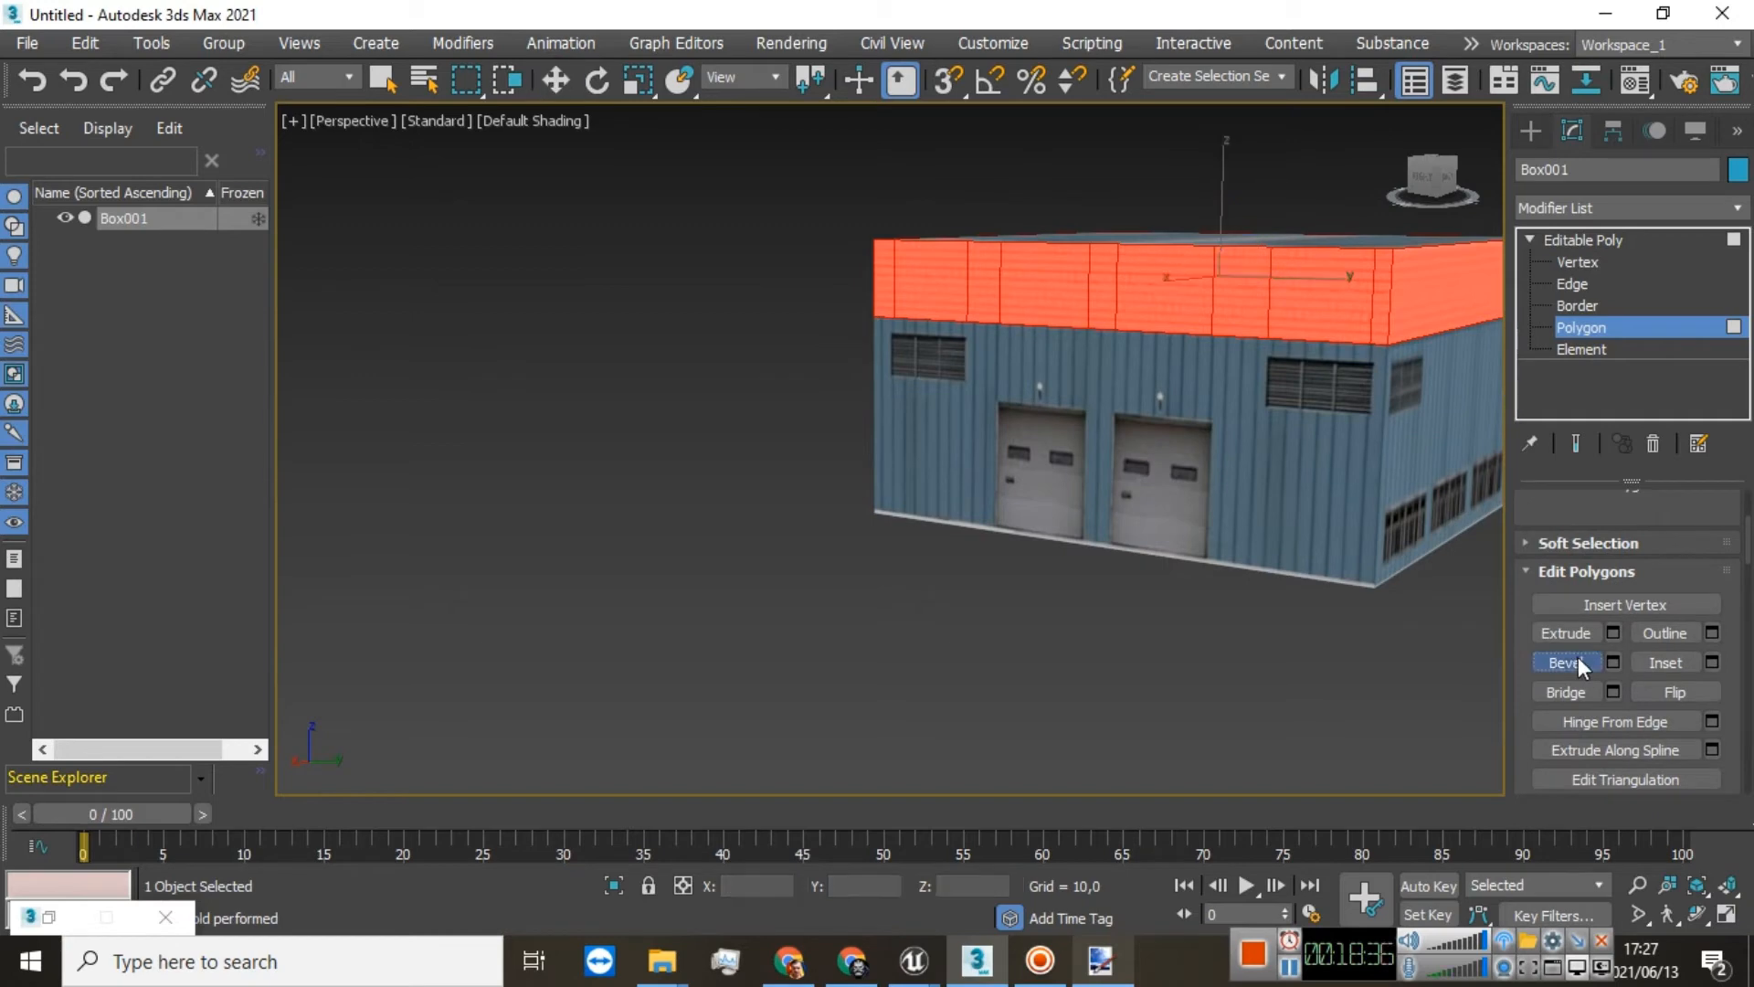
pyautogui.click(1576, 657)
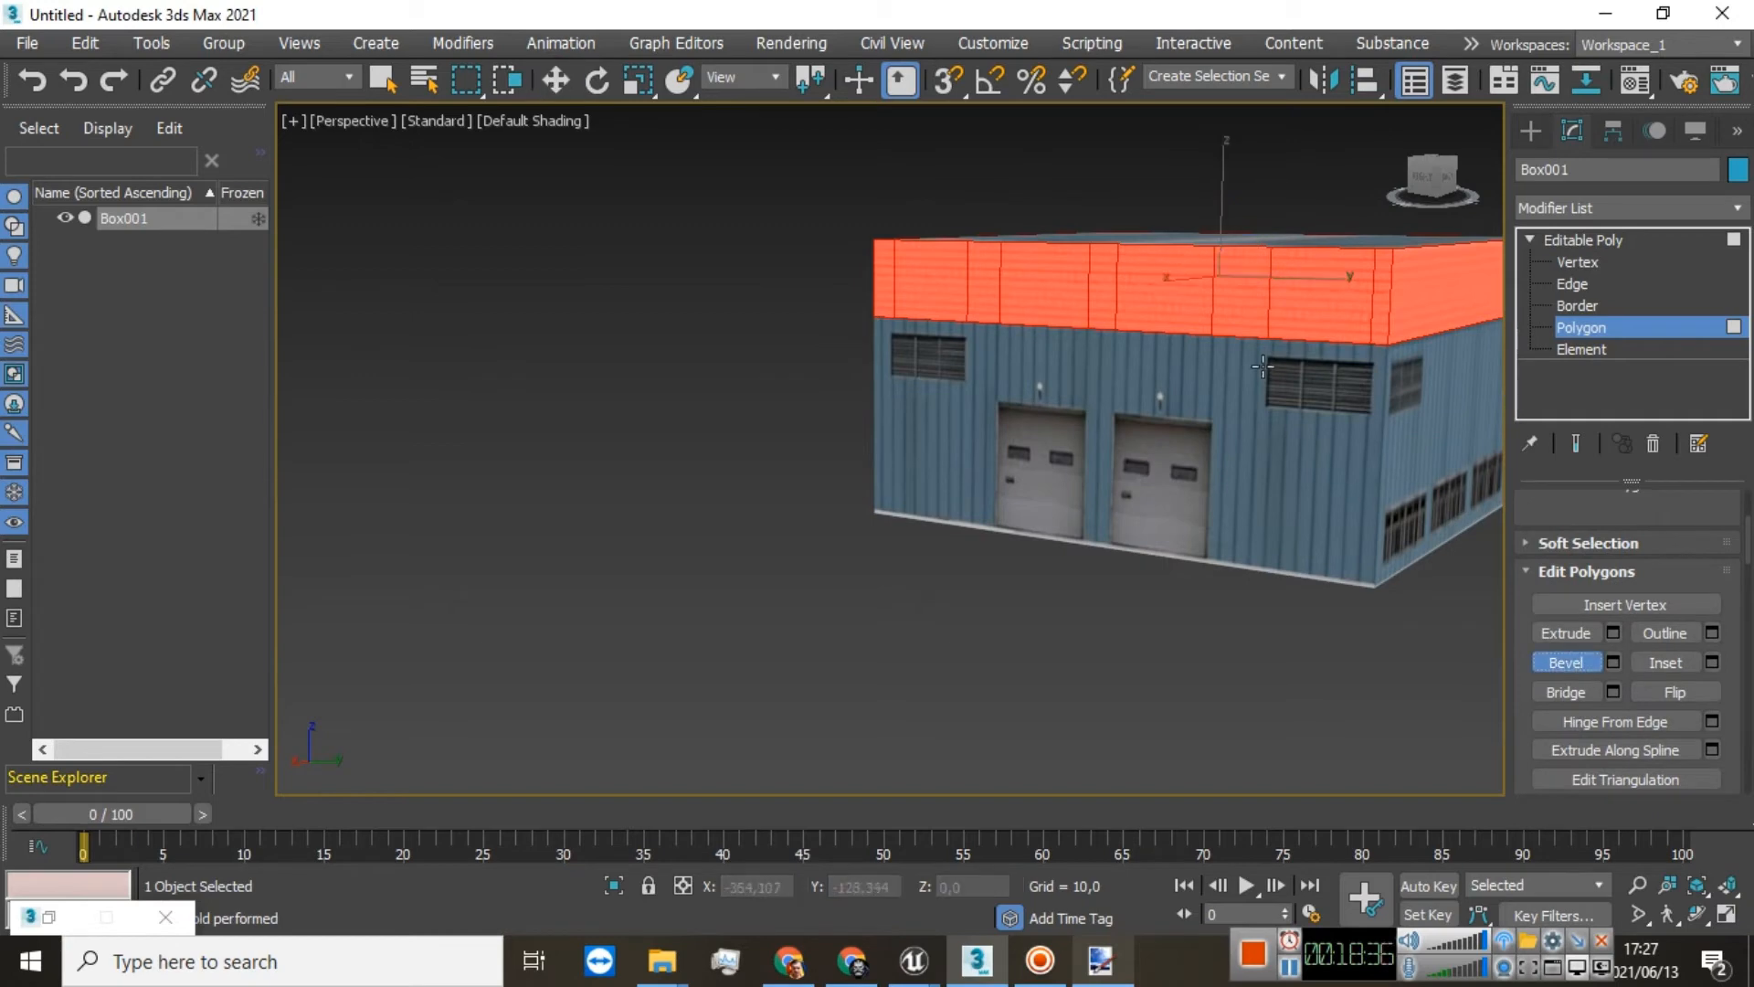
pyautogui.click(1578, 633)
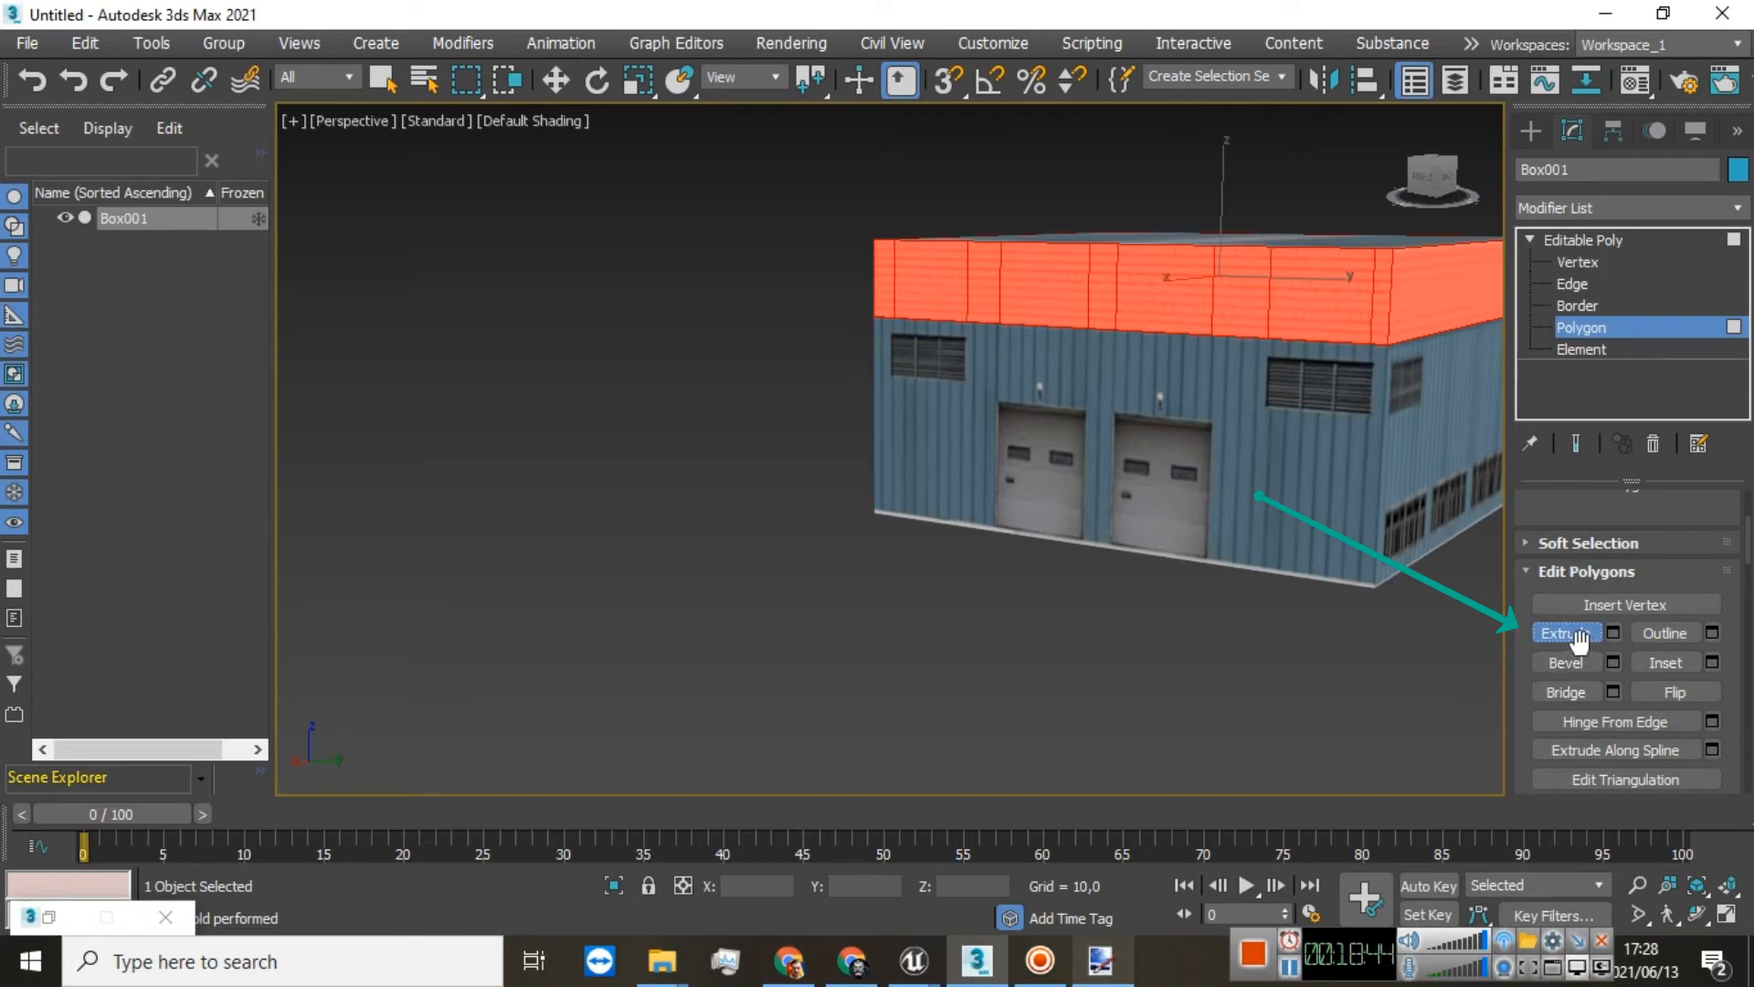
pyautogui.moveTo(1432, 173); pyautogui.dragTo(1304, 249)
pyautogui.scroll(5, 1038, 353)
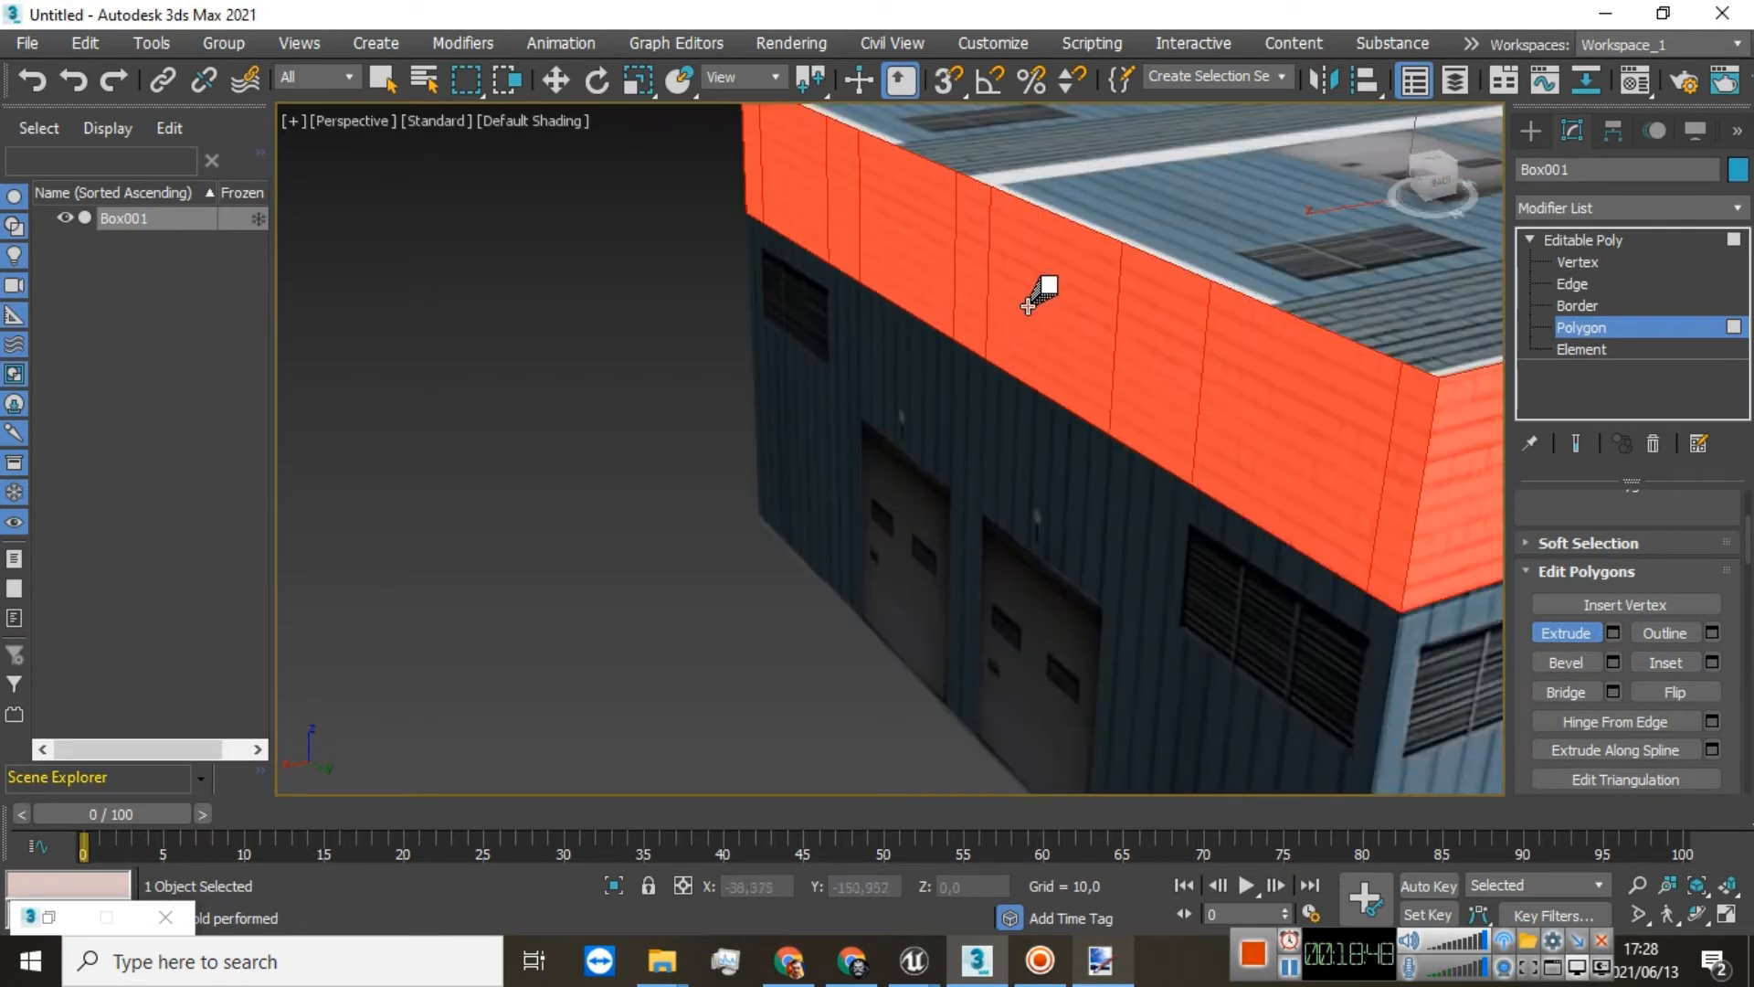
pyautogui.moveTo(1011, 311); pyautogui.dragTo(1073, 236)
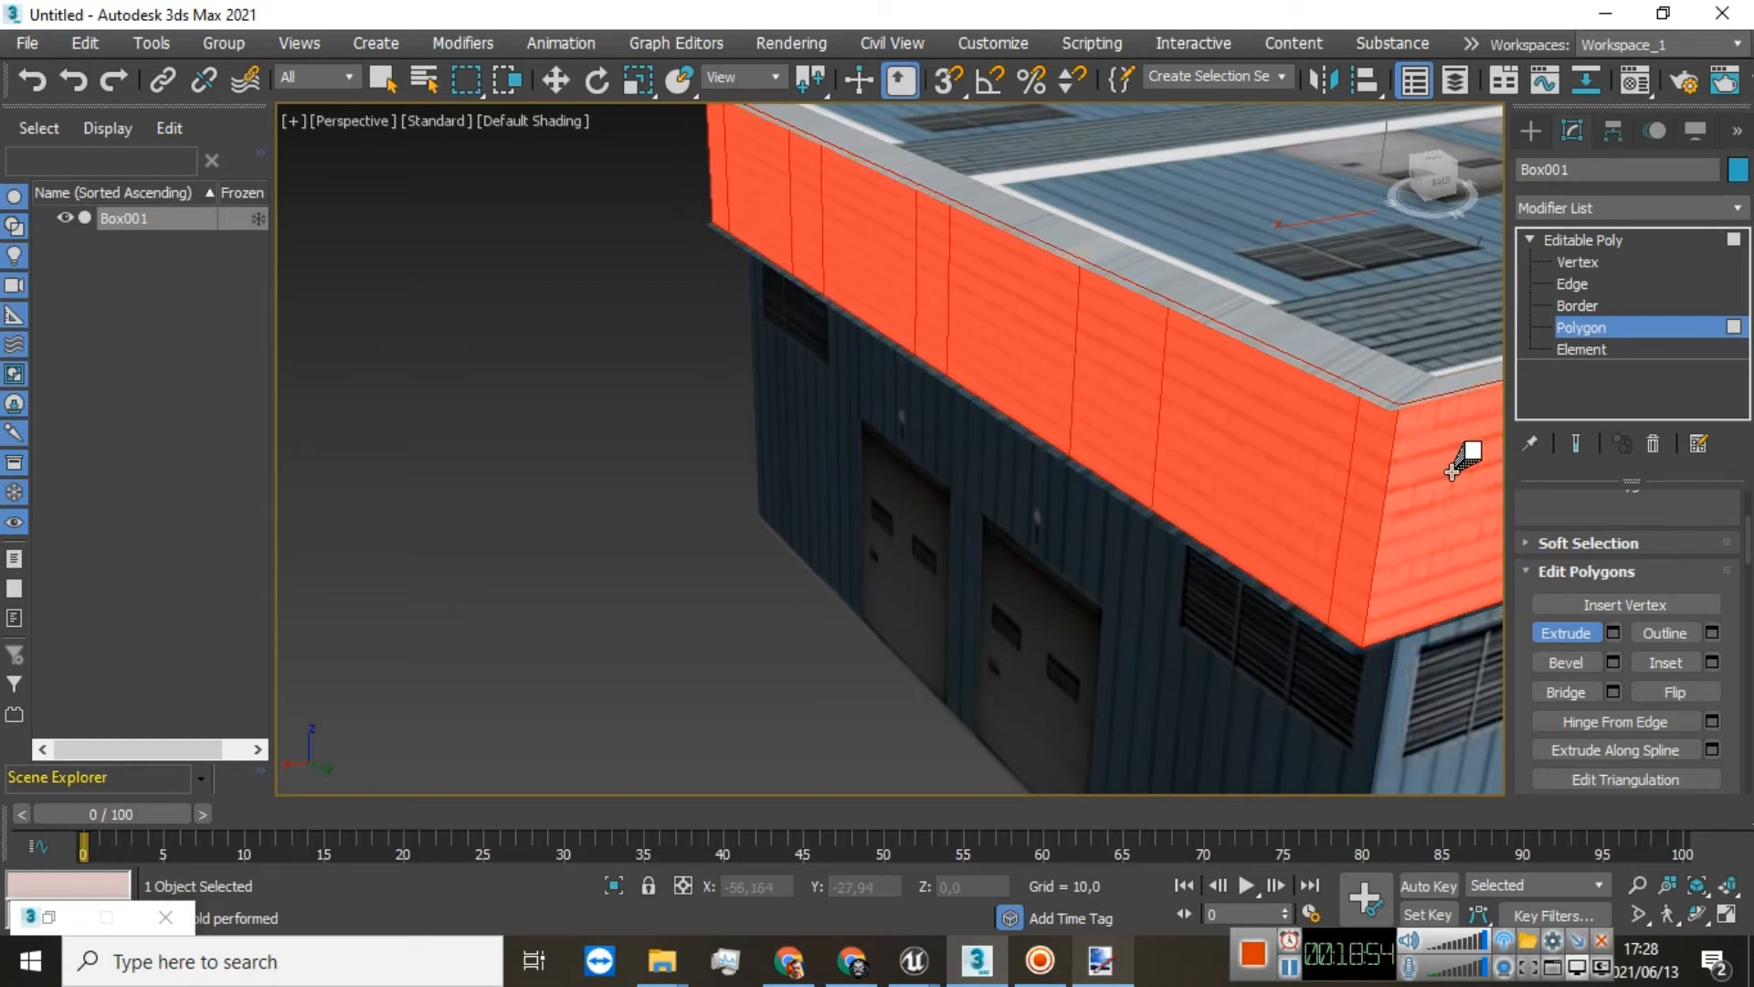
# Step: Try extruding the top band again from the side wall, then undo back to before the extrusions
pyautogui.moveTo(1431, 182); pyautogui.dragTo(1374, 382)
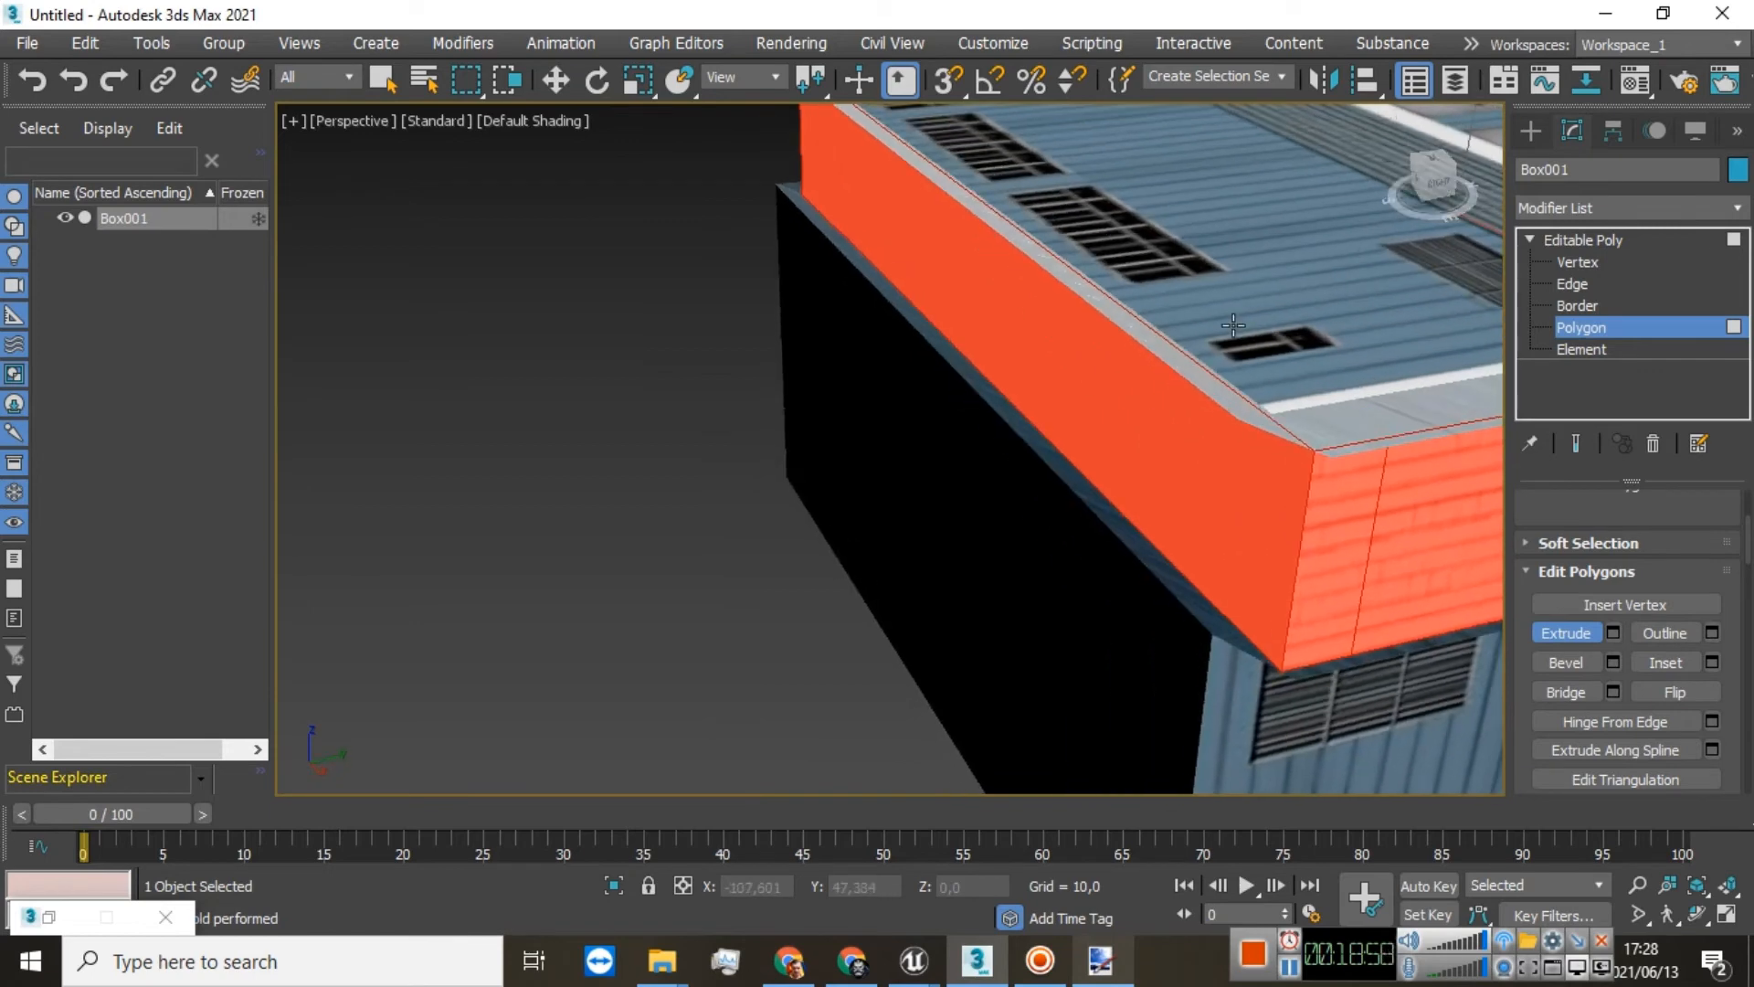
pyautogui.moveTo(1143, 380); pyautogui.dragTo(1147, 469)
pyautogui.click(30, 80)
pyautogui.click(30, 80)
pyautogui.click(30, 80)
pyautogui.click(31, 80)
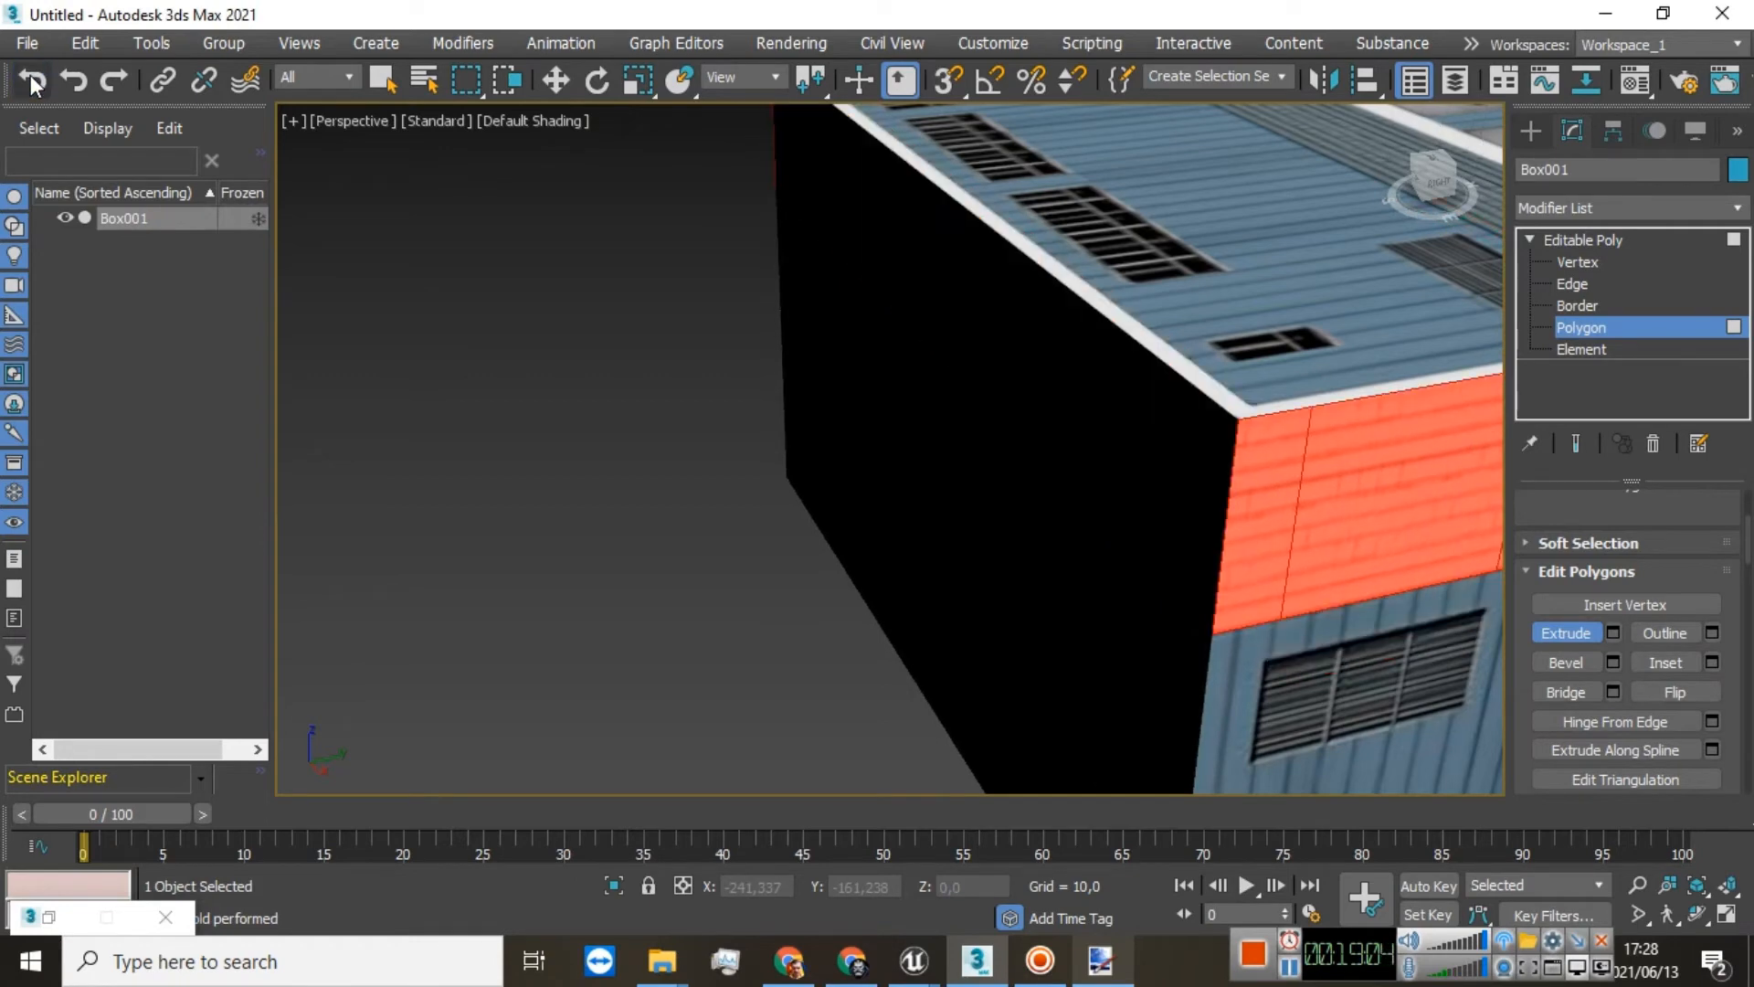
# Step: Undo the top-band selections of the side walls and opposite door wall, leaving only the first door wall's band selected
pyautogui.scroll(-5, 970, 263)
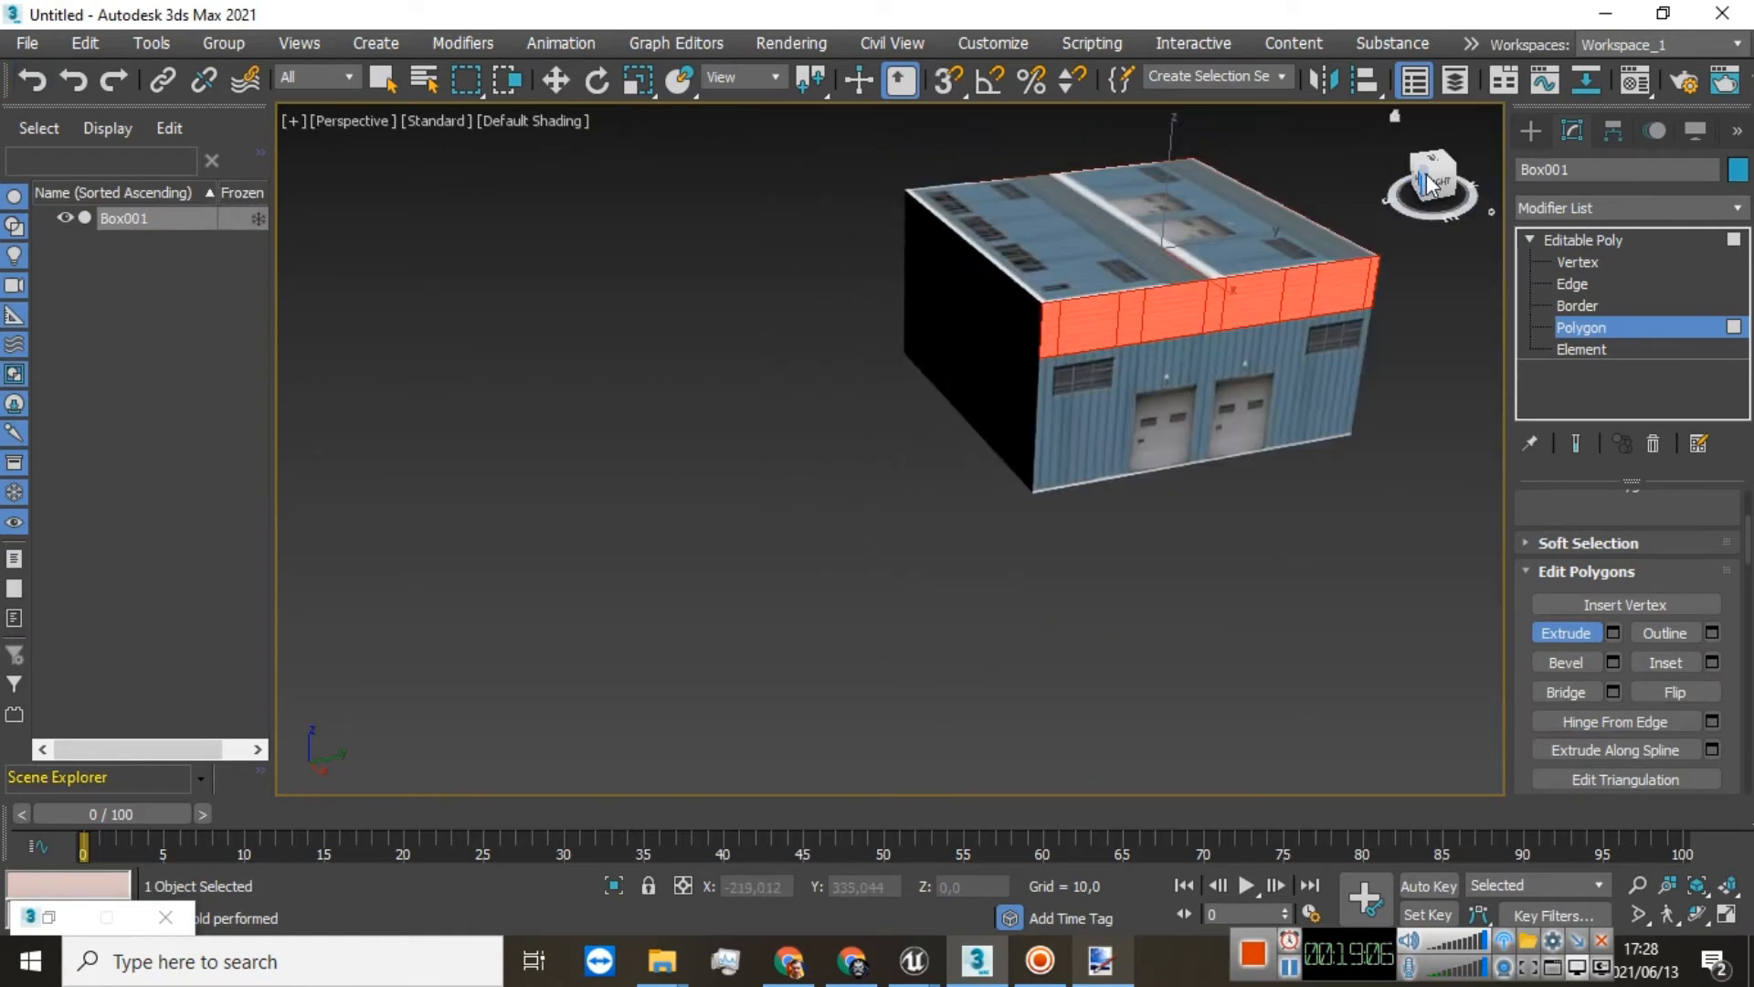
pyautogui.moveTo(1428, 182)
pyautogui.mouseDown()
pyautogui.moveTo(1455, 175)
pyautogui.moveTo(1418, 178)
pyautogui.mouseUp()
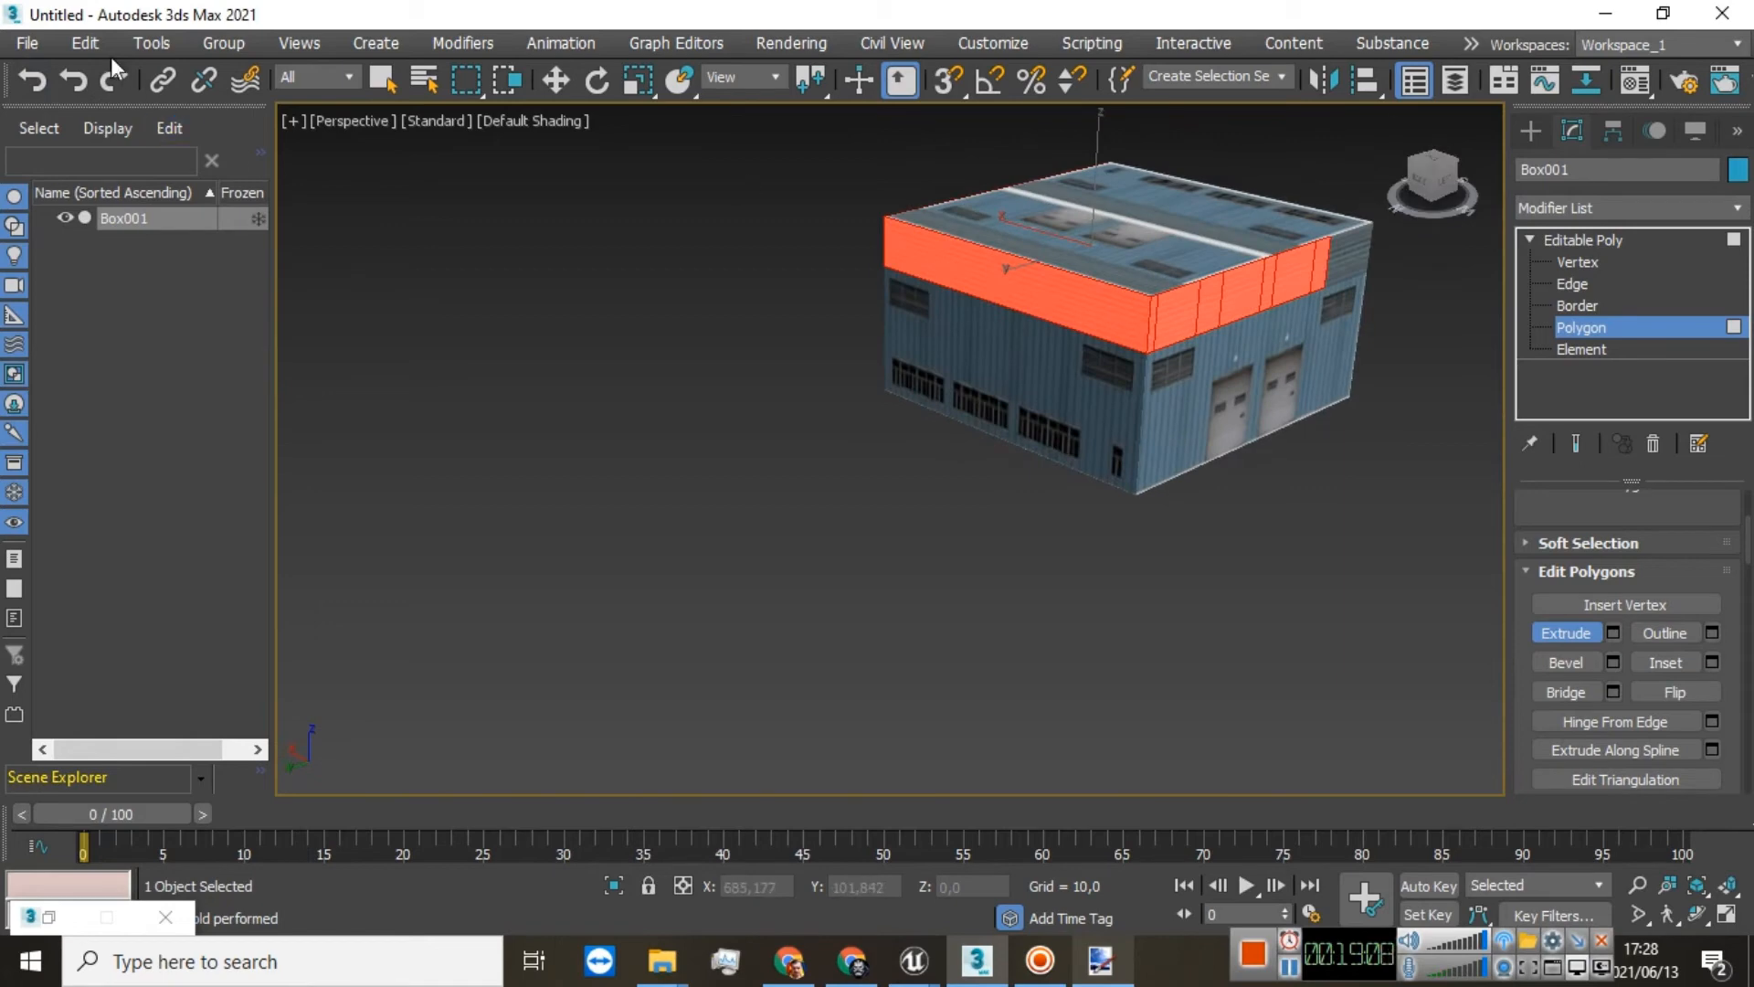
pyautogui.click(32, 81)
pyautogui.click(32, 80)
pyautogui.click(32, 81)
pyautogui.click(32, 80)
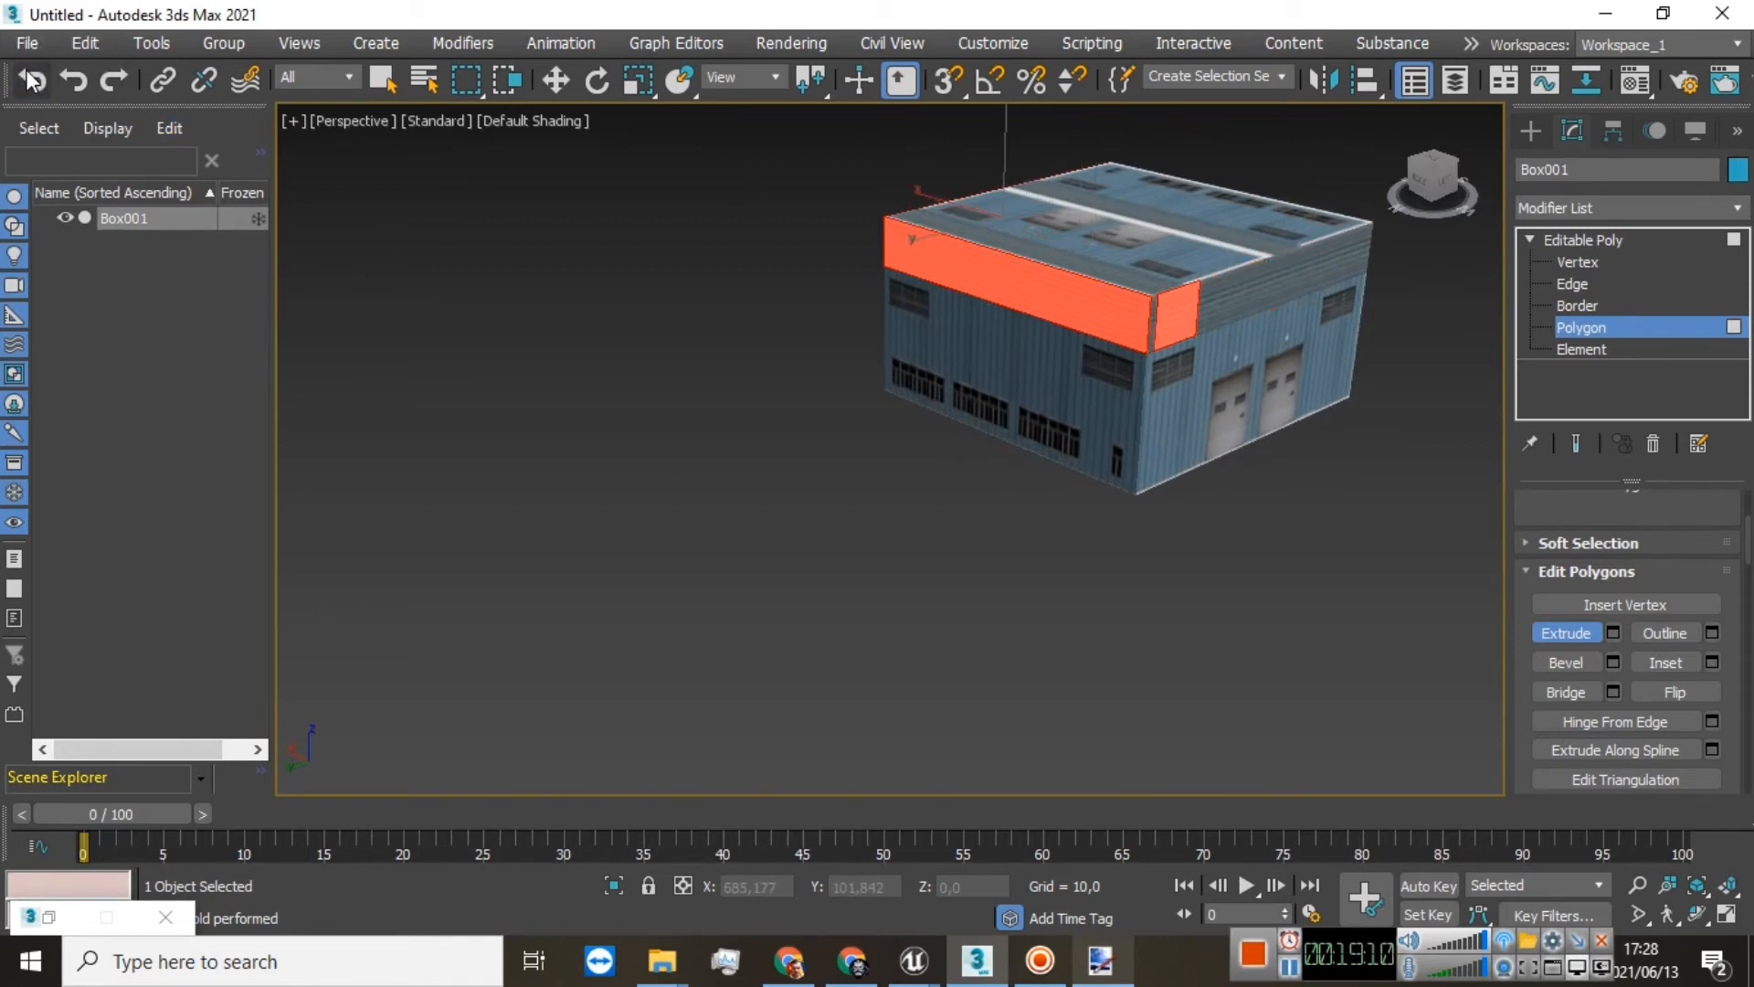
pyautogui.click(32, 80)
pyautogui.click(32, 81)
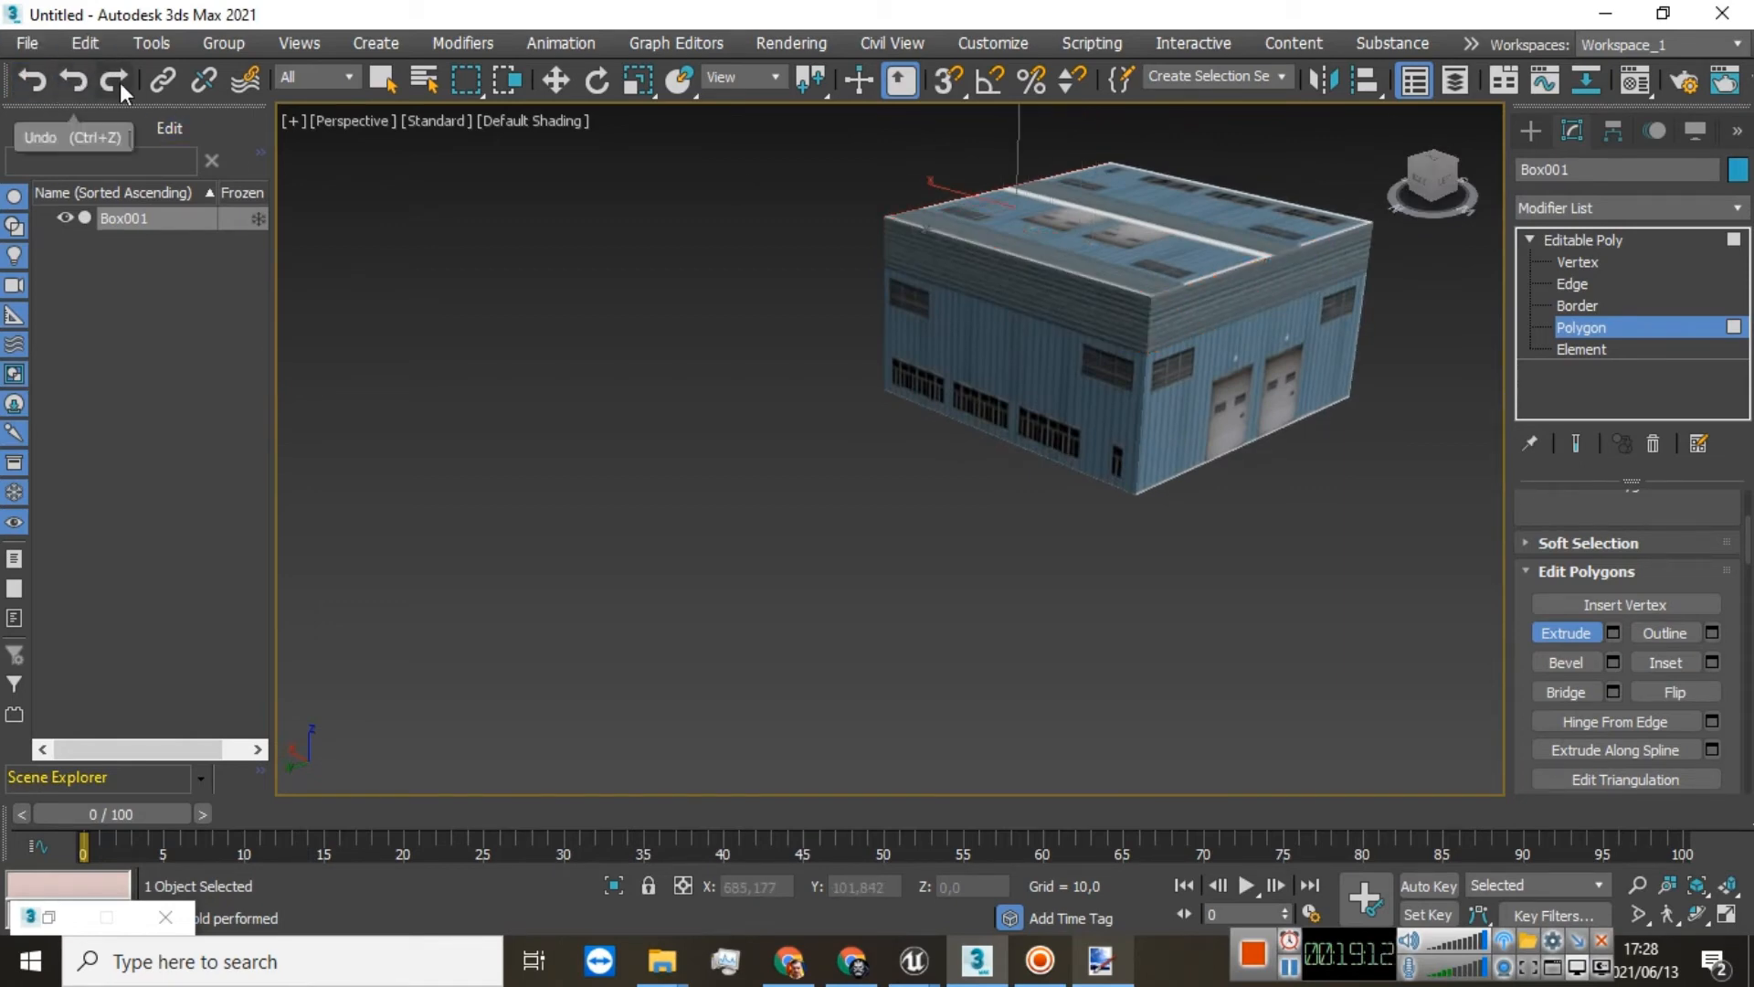
# Step: Extrude the selected top band of the first door wall outward on its own
pyautogui.moveTo(1414, 180); pyautogui.dragTo(1439, 171)
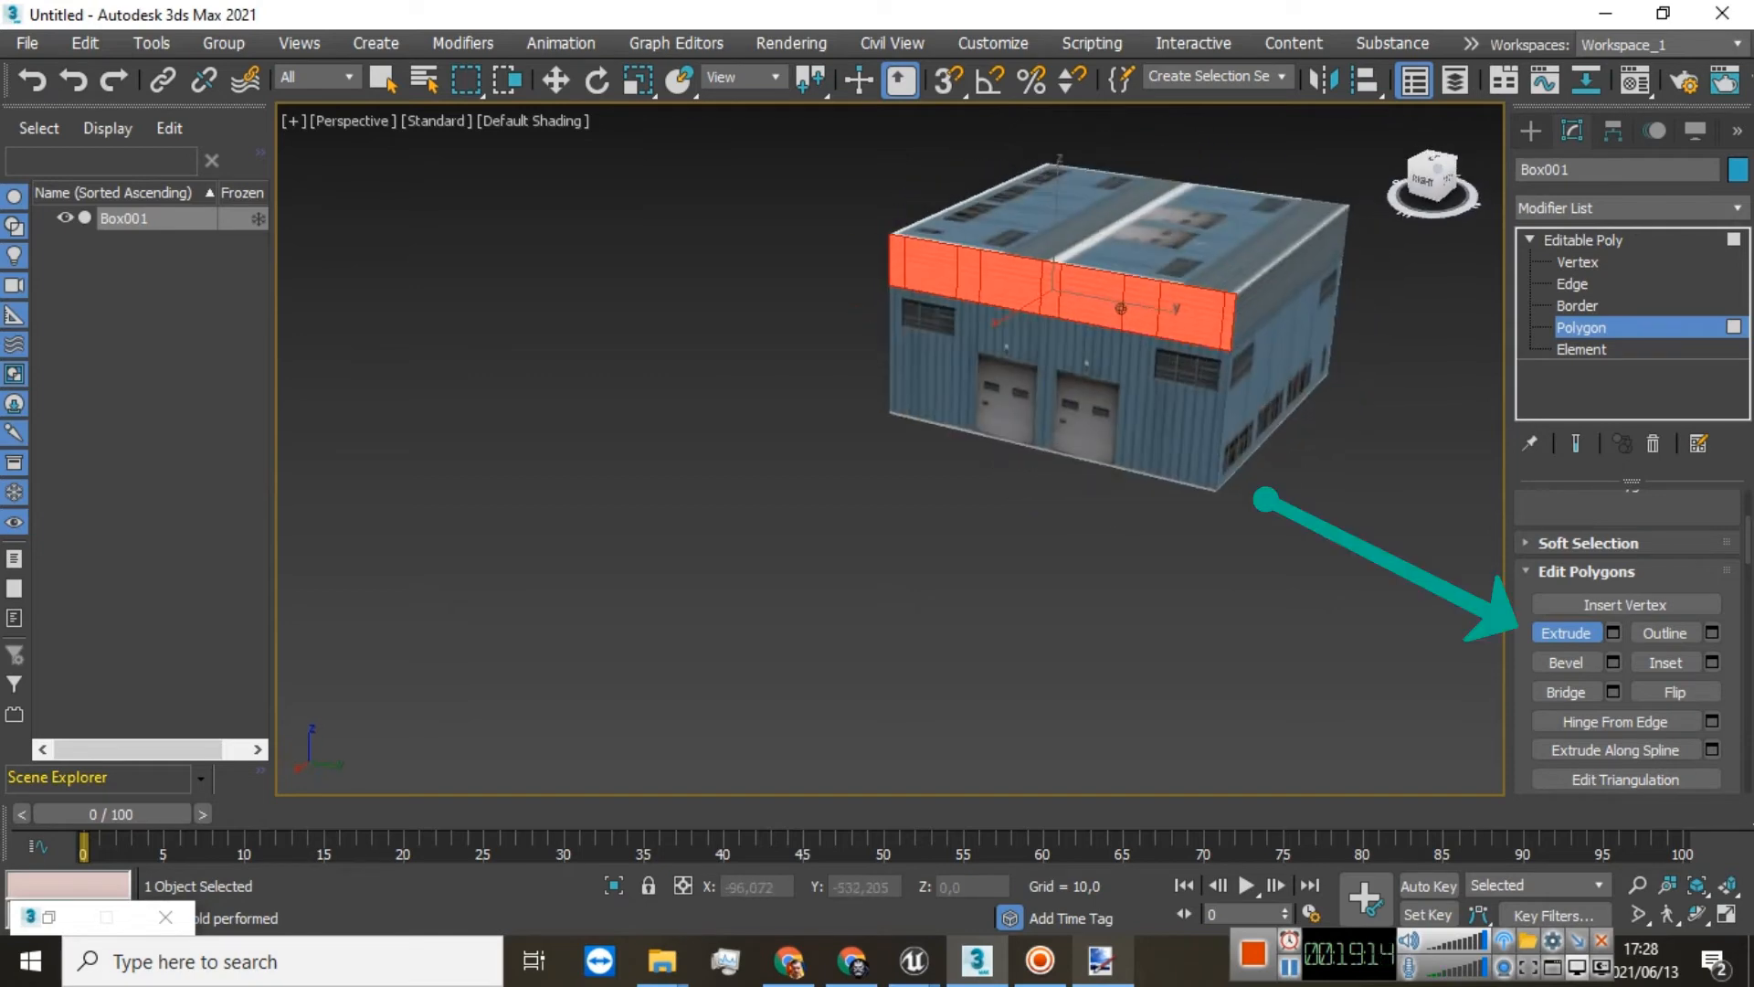
pyautogui.scroll(6, 1133, 261)
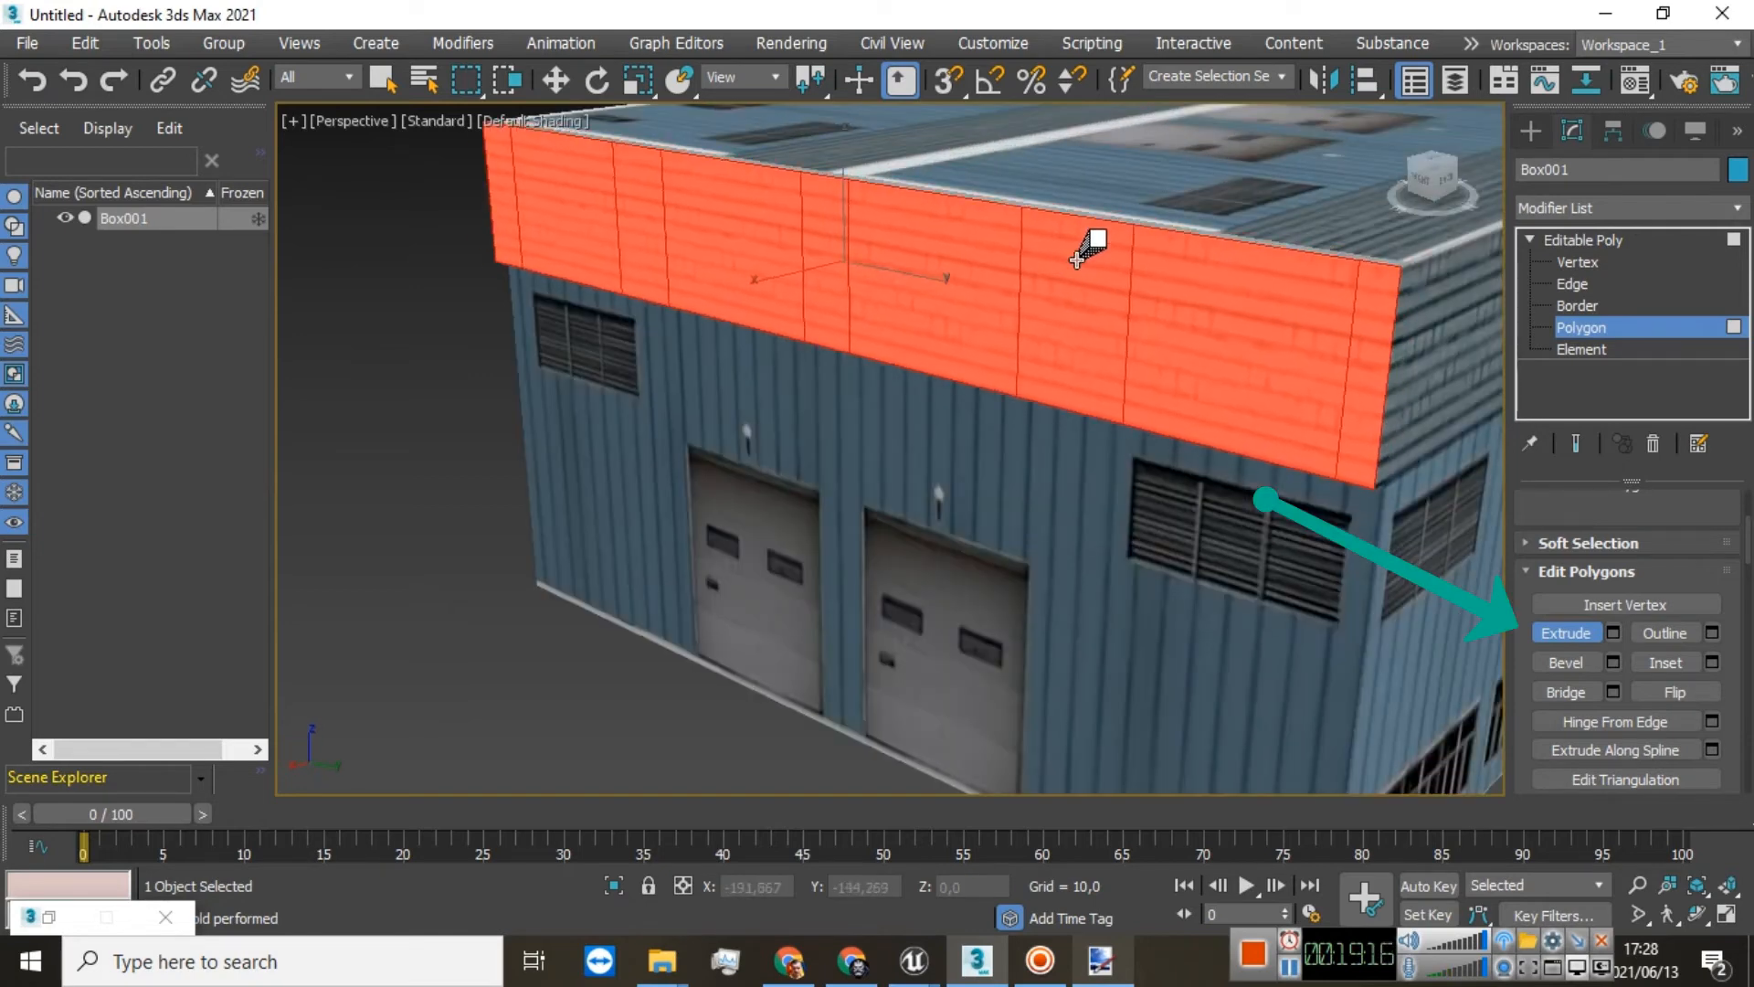
pyautogui.moveTo(1078, 260); pyautogui.dragTo(1080, 209)
# Step: Select the adjoining side wall's top band together with the extrusion's end strip and extrude them outward
pyautogui.moveTo(1433, 169); pyautogui.dragTo(1430, 157)
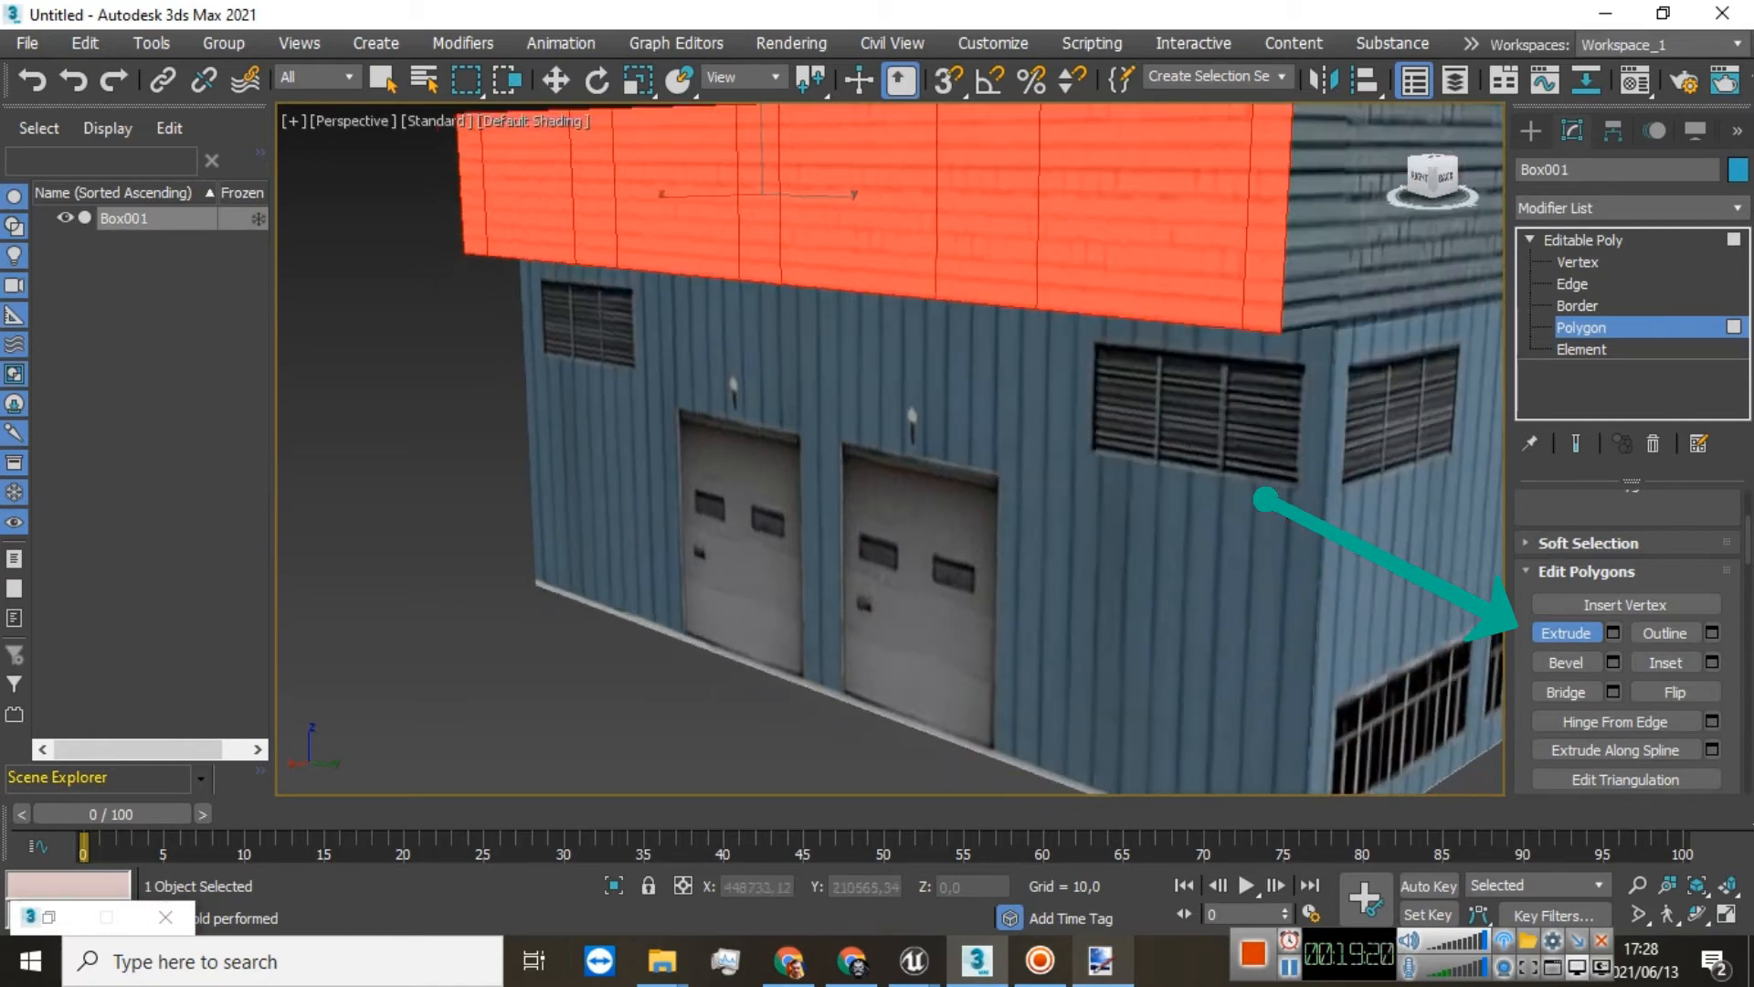
pyautogui.keyDown('alt'); pyautogui.moveTo(1224, 301); pyautogui.dragTo(1170, 258, button='middle'); pyautogui.keyUp('alt')
pyautogui.click(1008, 308)
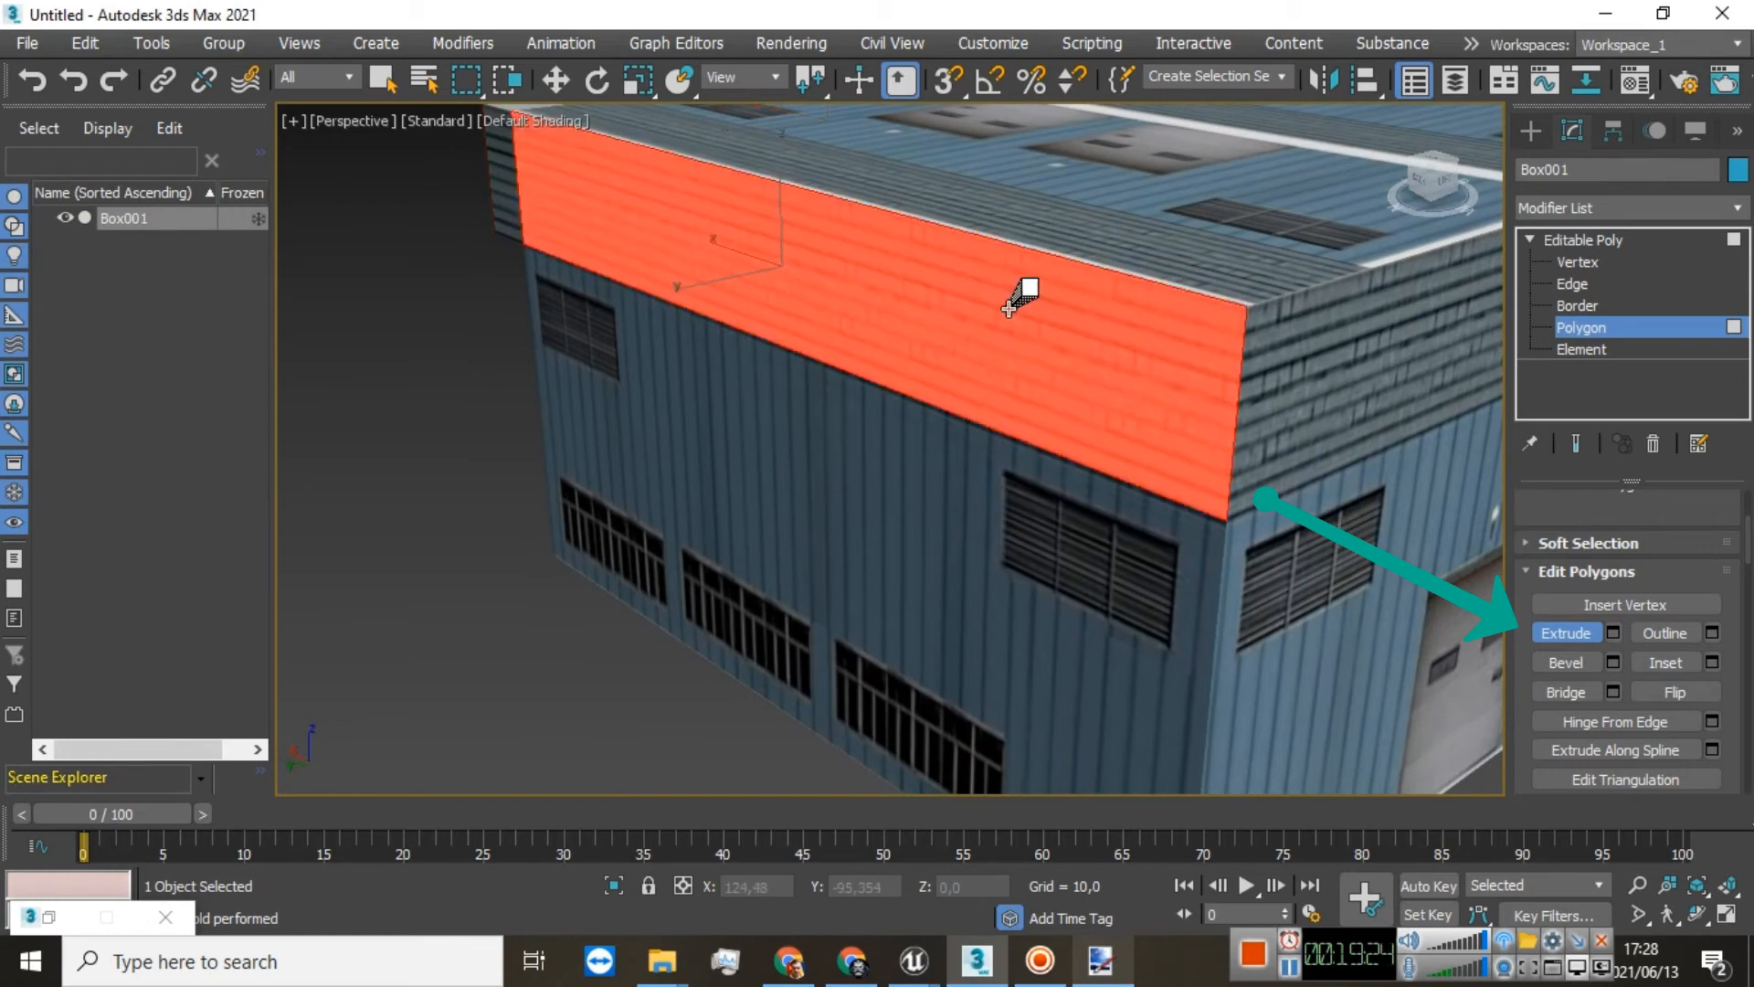
pyautogui.keyDown('ctrl'); pyautogui.click(504, 200); pyautogui.keyUp('ctrl')
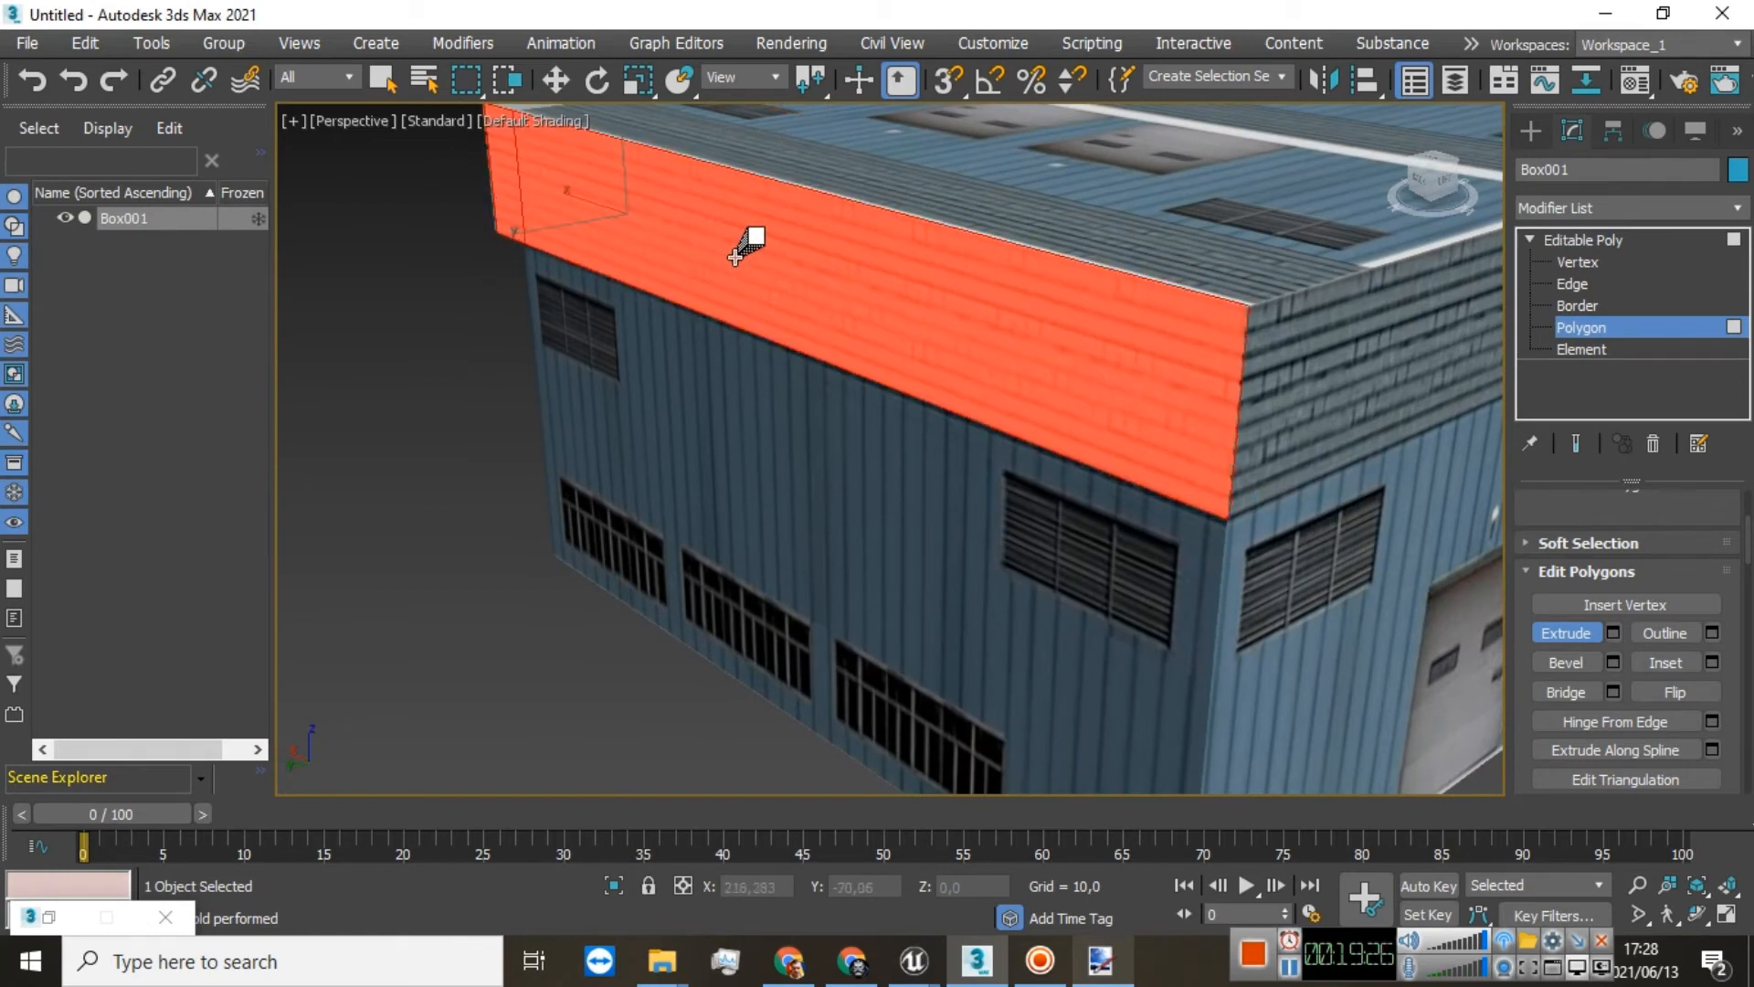
pyautogui.moveTo(810, 260); pyautogui.dragTo(822, 195)
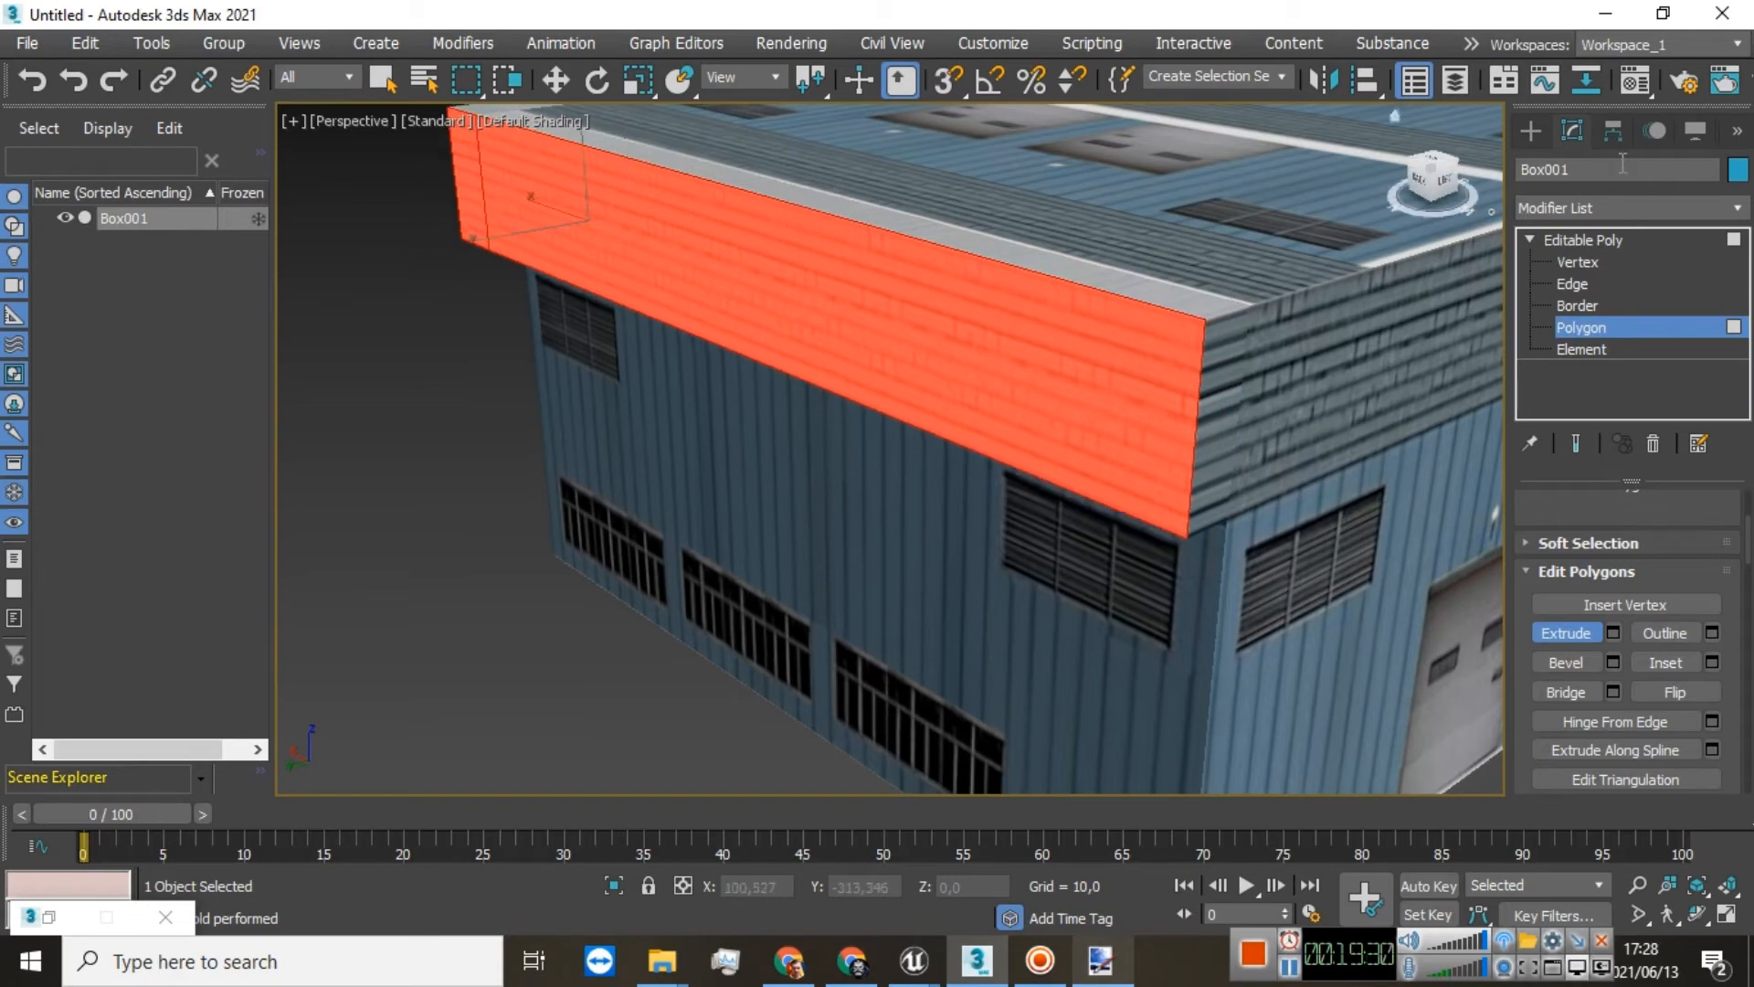
# Step: Select the opposite door wall's top-band polygons from the newly extruded corner to above the first door, including the narrow strips
pyautogui.moveTo(1433, 162); pyautogui.dragTo(1409, 60)
pyautogui.moveTo(618, 165); pyautogui.dragTo(612, 144)
pyautogui.moveTo(1177, 291); pyautogui.dragTo(826, 811, button='middle')
pyautogui.click(726, 183)
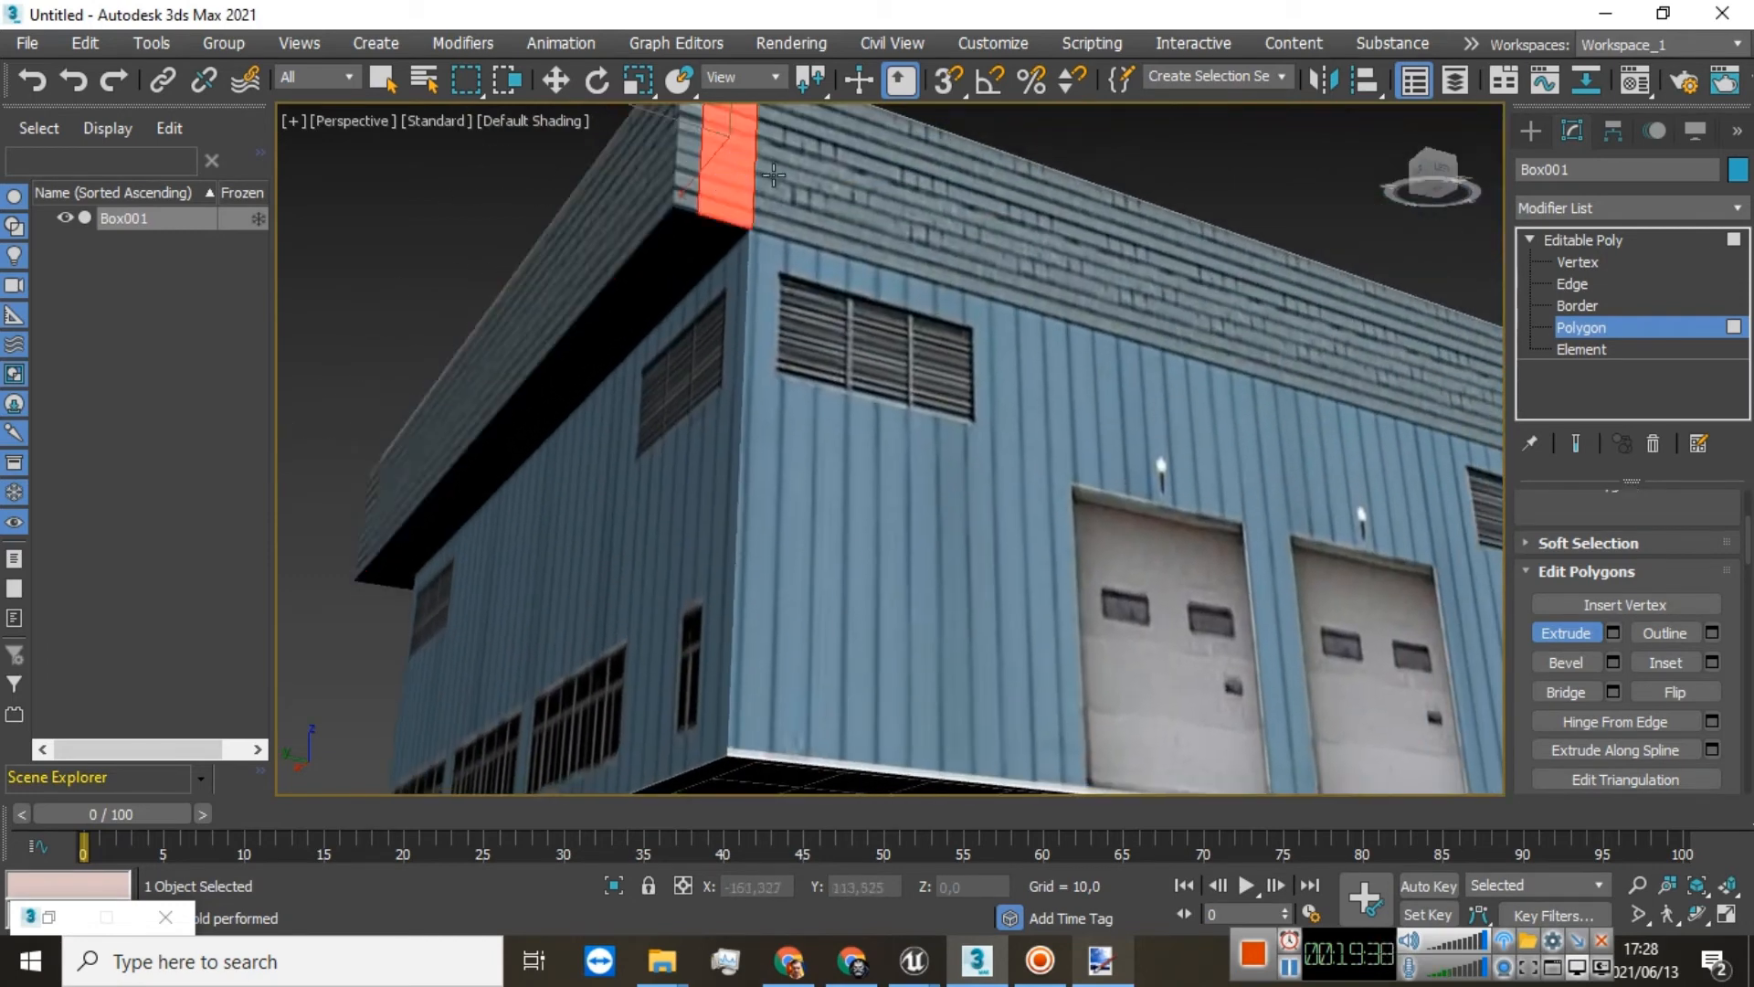
pyautogui.keyDown('ctrl'); pyautogui.click(799, 174); pyautogui.keyUp('ctrl')
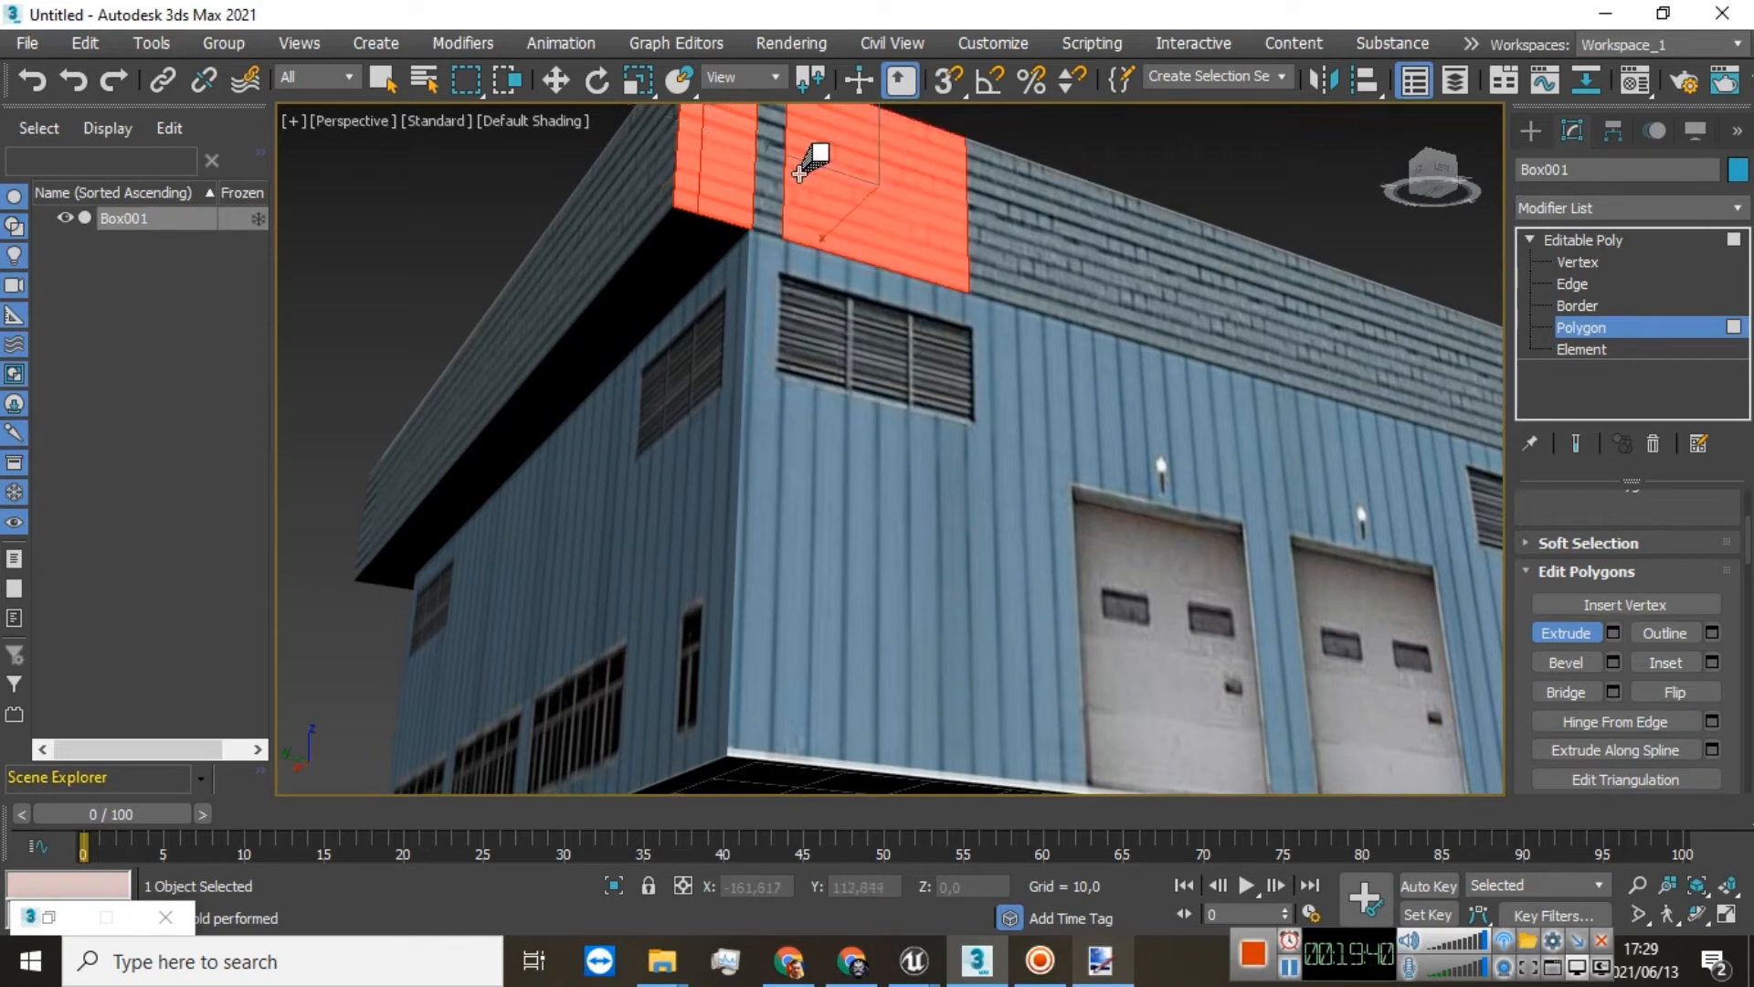
pyautogui.keyDown('ctrl'); pyautogui.click(758, 168); pyautogui.keyUp('ctrl')
pyautogui.keyDown('ctrl'); pyautogui.click(1049, 242); pyautogui.keyUp('ctrl')
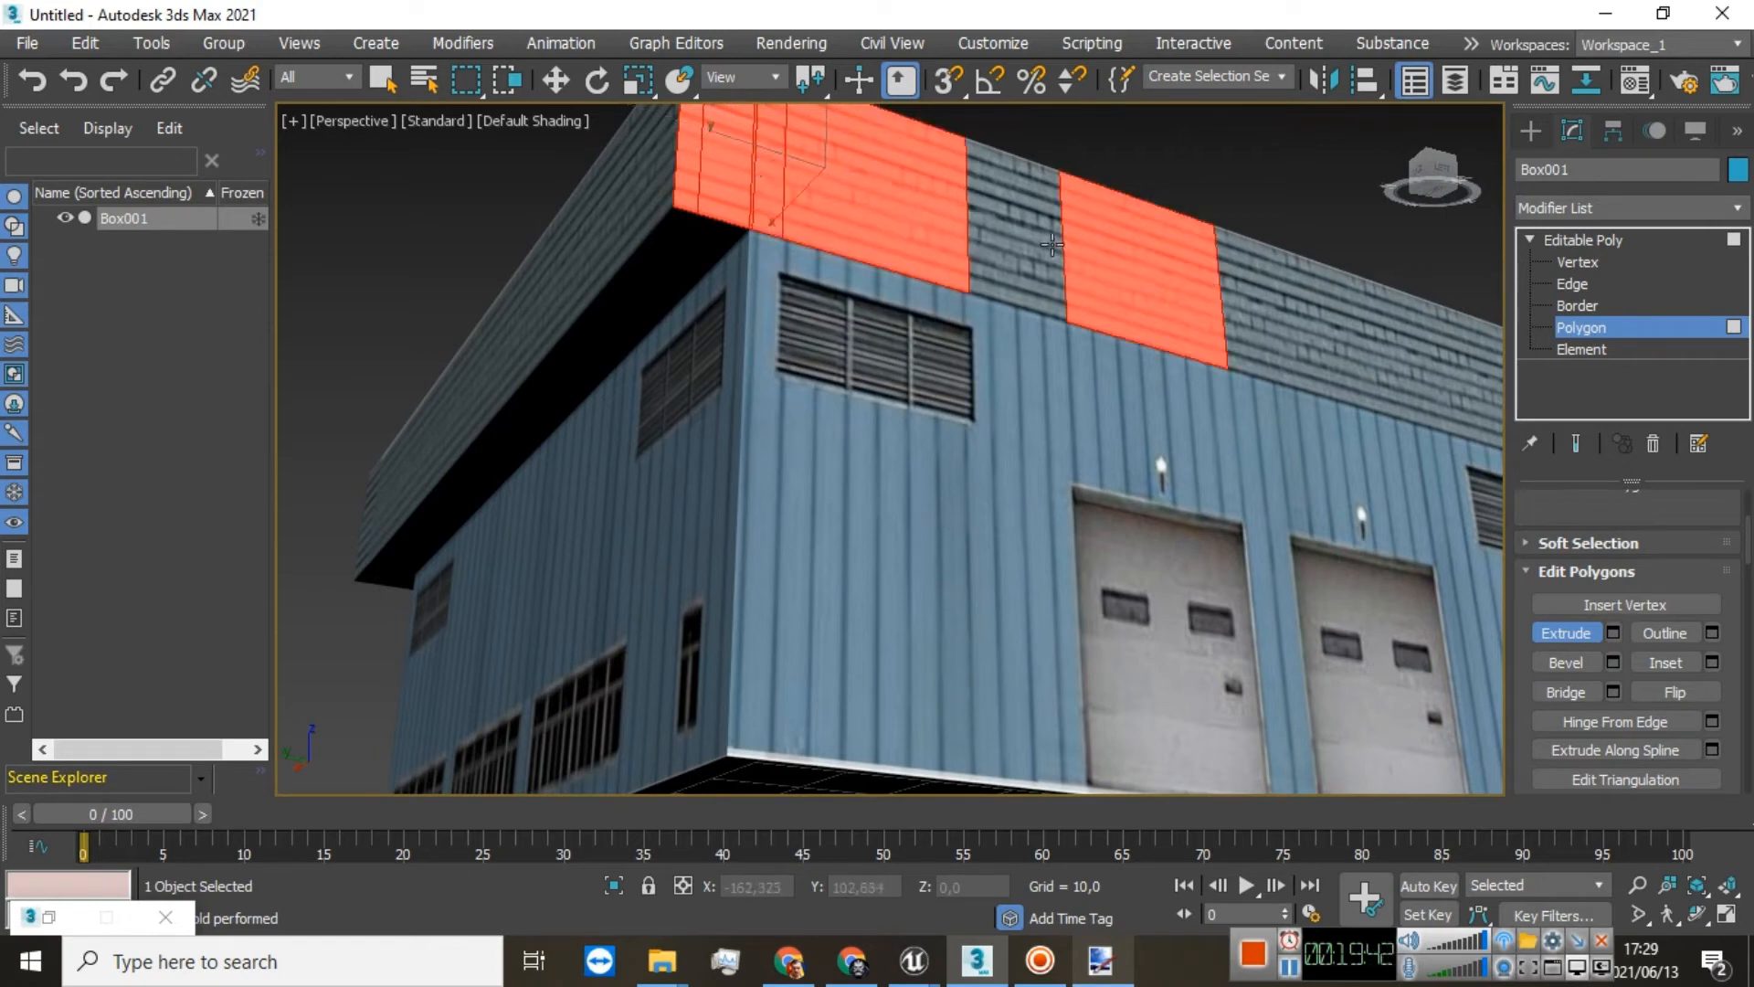
pyautogui.keyDown('ctrl'); pyautogui.click(1018, 227); pyautogui.keyUp('ctrl')
# Step: Add the remaining top-band polygons up to the far corner of this door wall and extrude the whole band outward
pyautogui.keyDown('ctrl'); pyautogui.click(1273, 277); pyautogui.keyUp('ctrl')
pyautogui.keyDown('ctrl'); pyautogui.click(1251, 311); pyautogui.keyUp('ctrl')
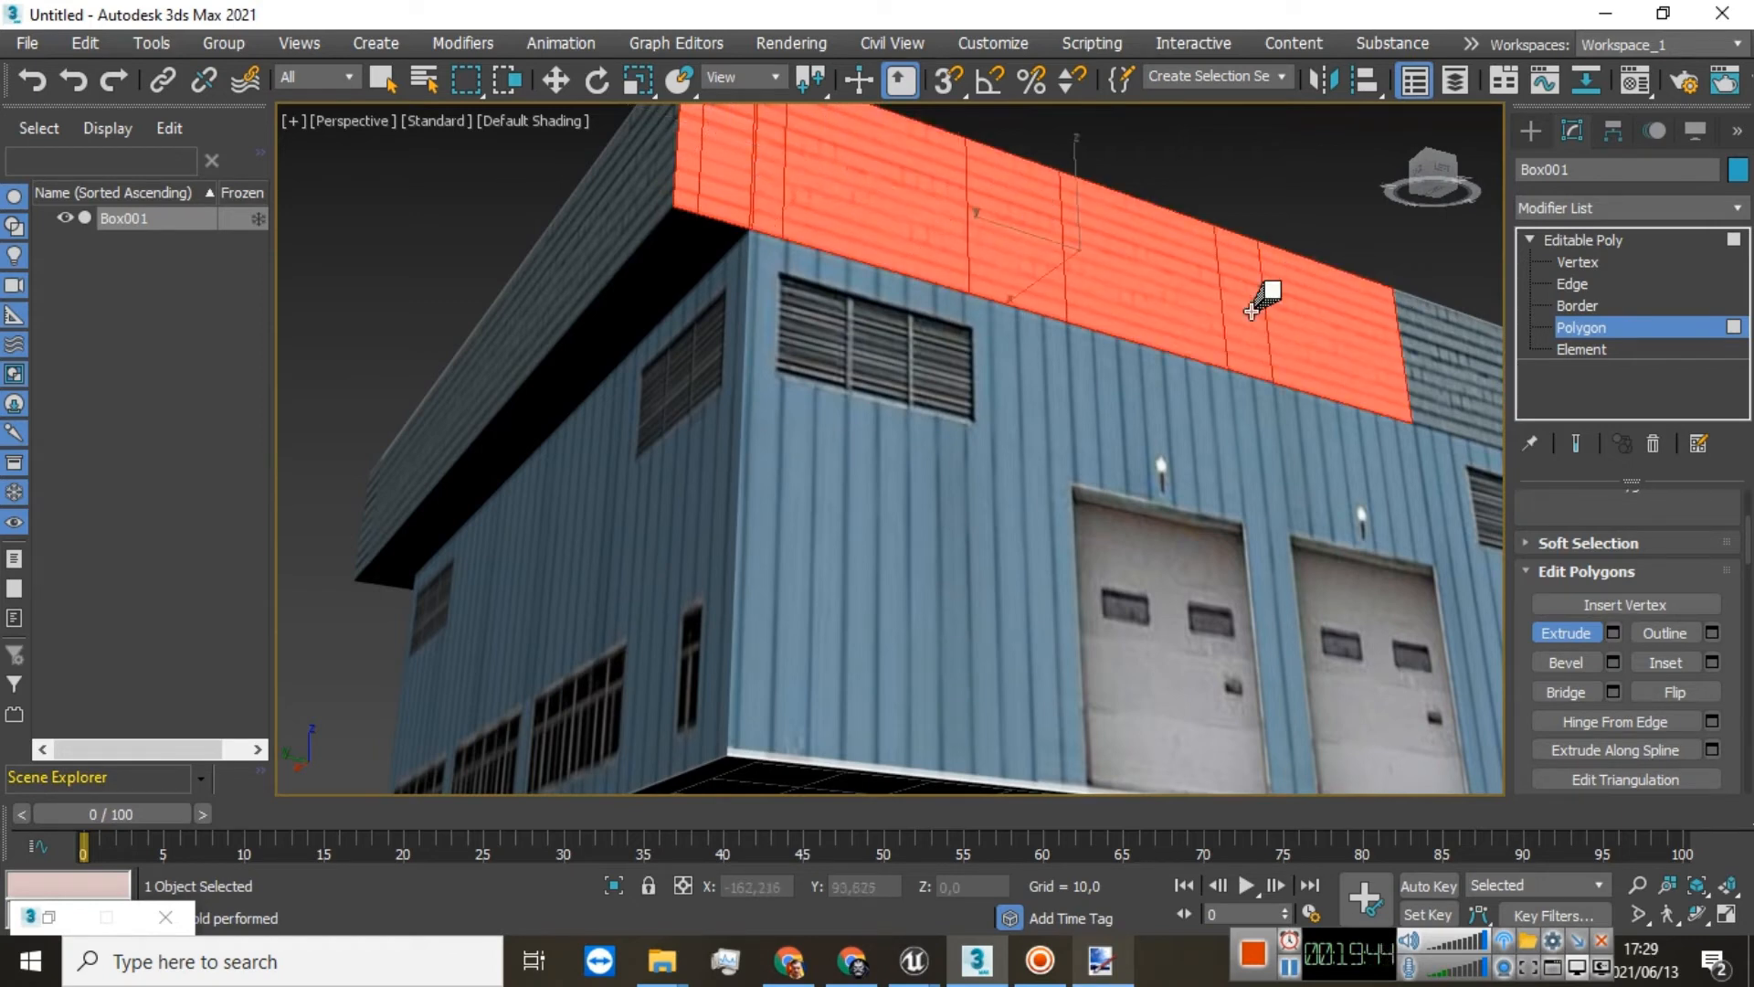
pyautogui.keyDown('ctrl'); pyautogui.click(1458, 362); pyautogui.keyUp('ctrl')
pyautogui.keyDown('ctrl'); pyautogui.click(1425, 395); pyautogui.keyUp('ctrl')
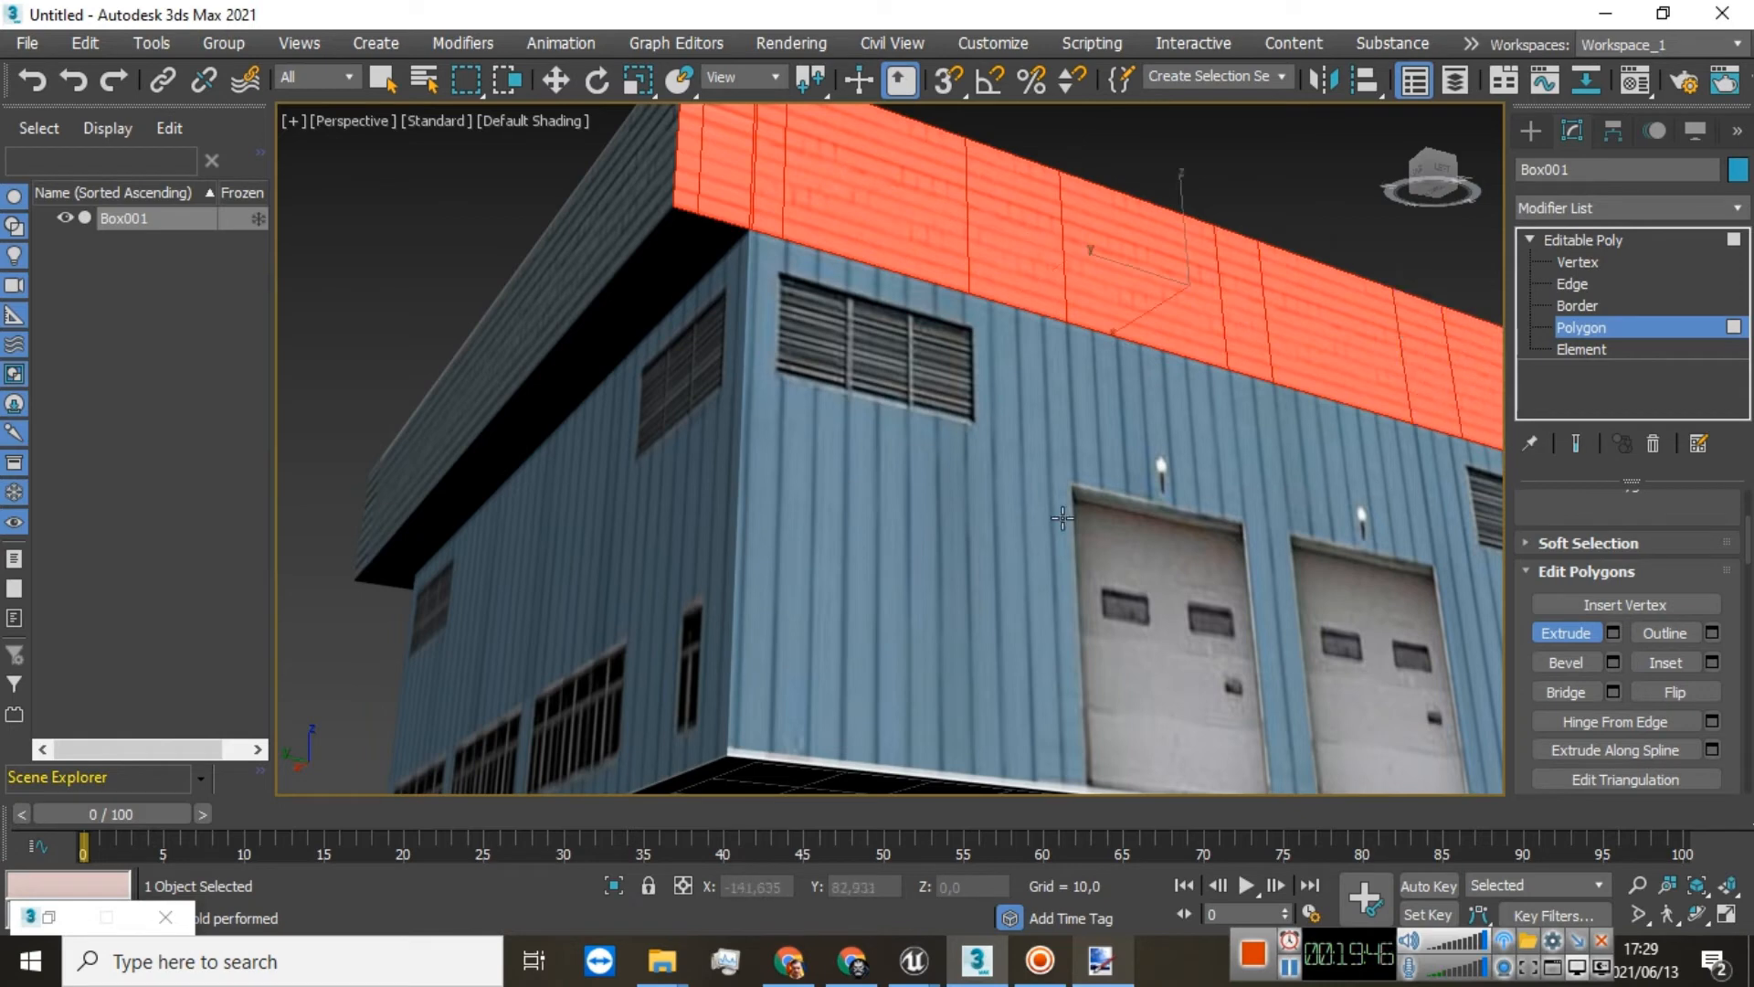
pyautogui.moveTo(1405, 263); pyautogui.dragTo(914, 289, button='middle')
pyautogui.keyDown('ctrl'); pyautogui.click(1139, 388); pyautogui.keyUp('ctrl')
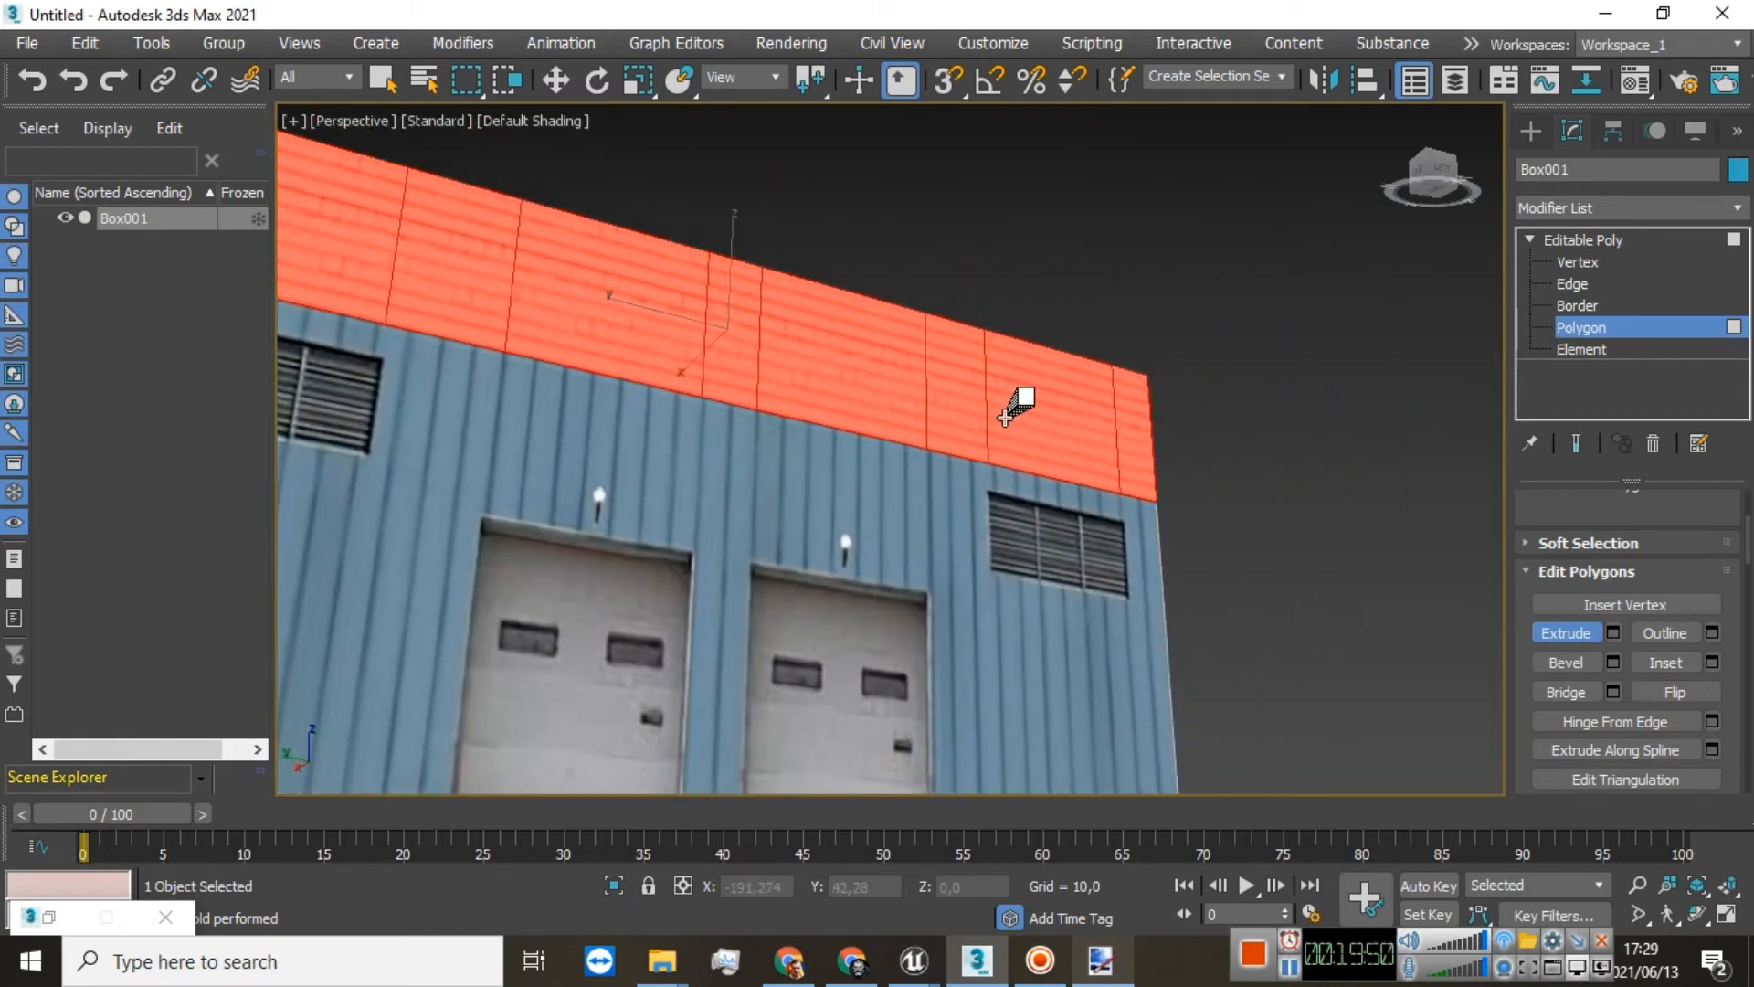
pyautogui.moveTo(1004, 416); pyautogui.dragTo(1057, 324)
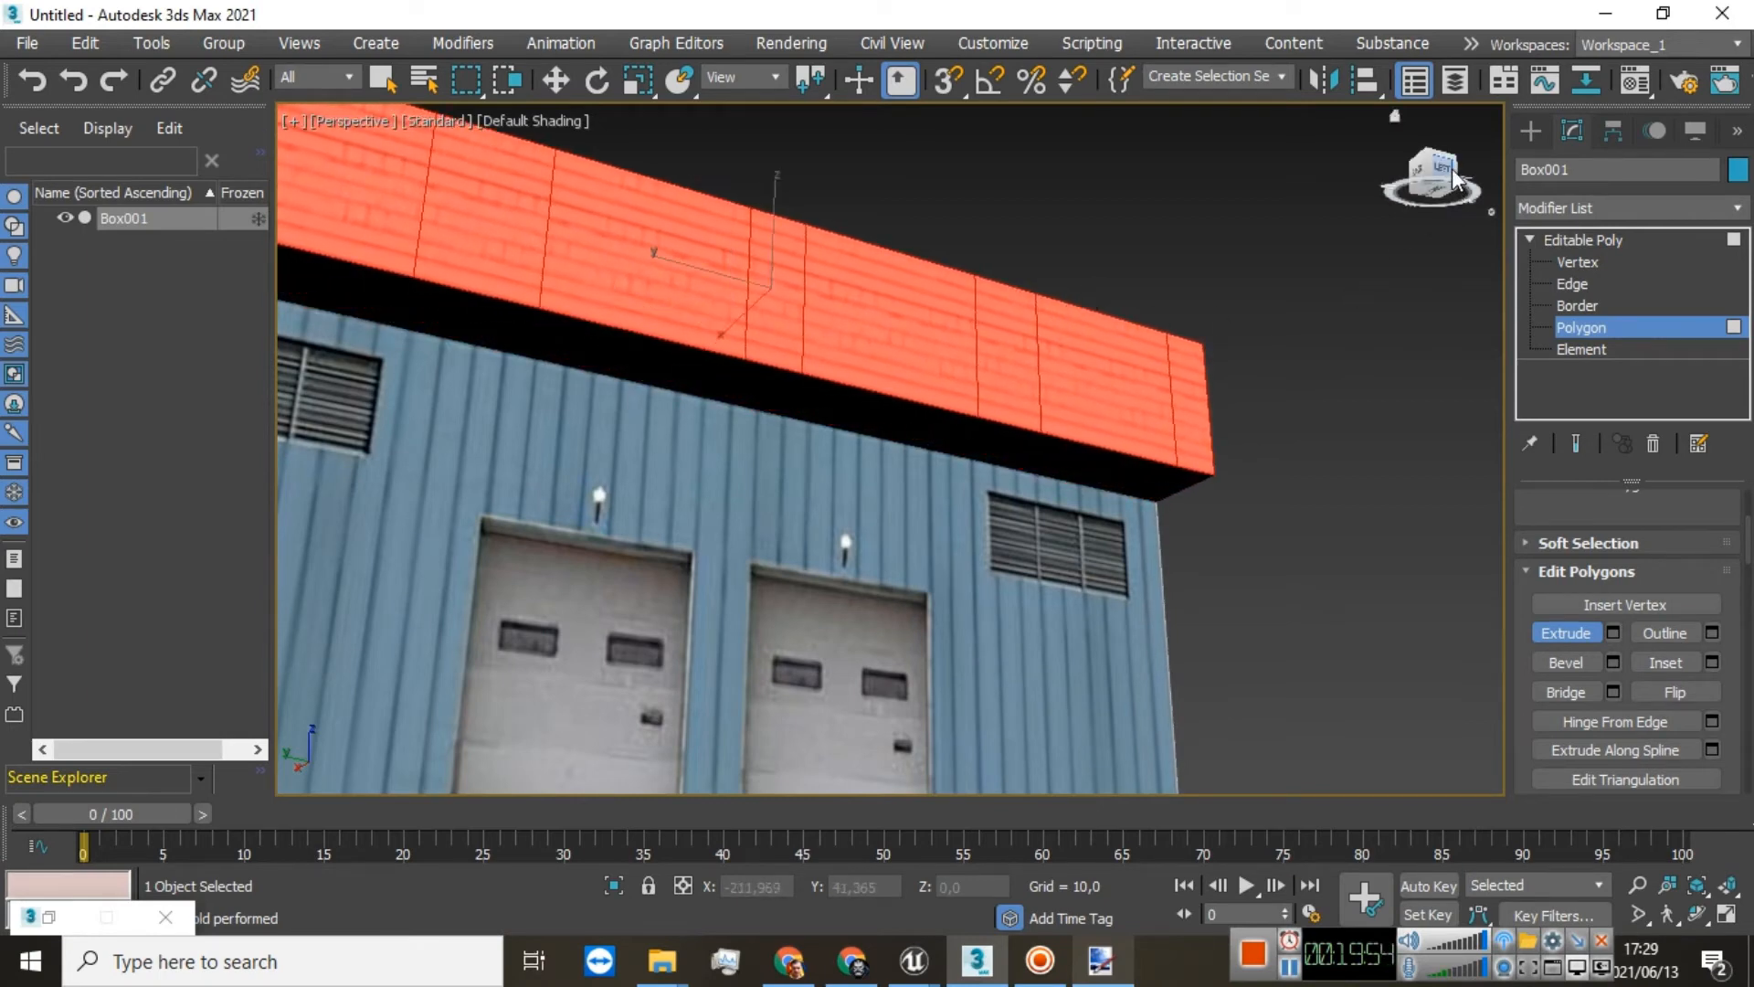
# Step: Select the last side wall's top band with the extruded strips at both ends and extrude it outward
pyautogui.moveTo(1454, 179); pyautogui.dragTo(1098, 205)
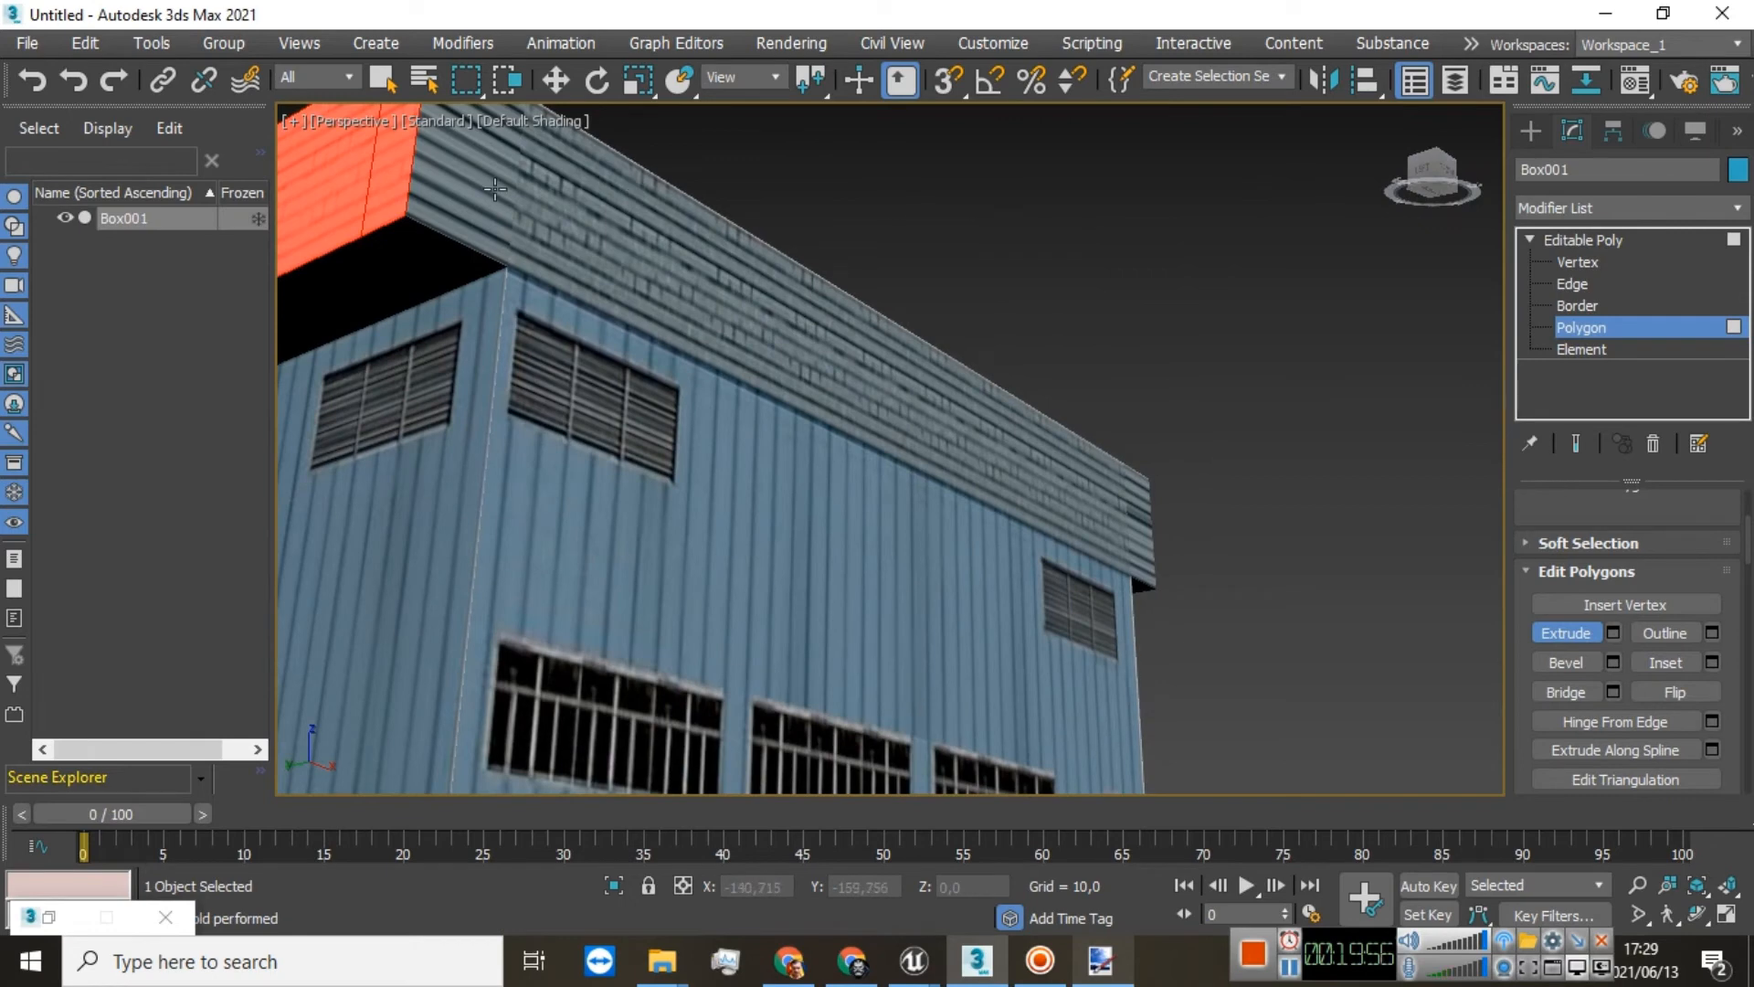
pyautogui.click(558, 213)
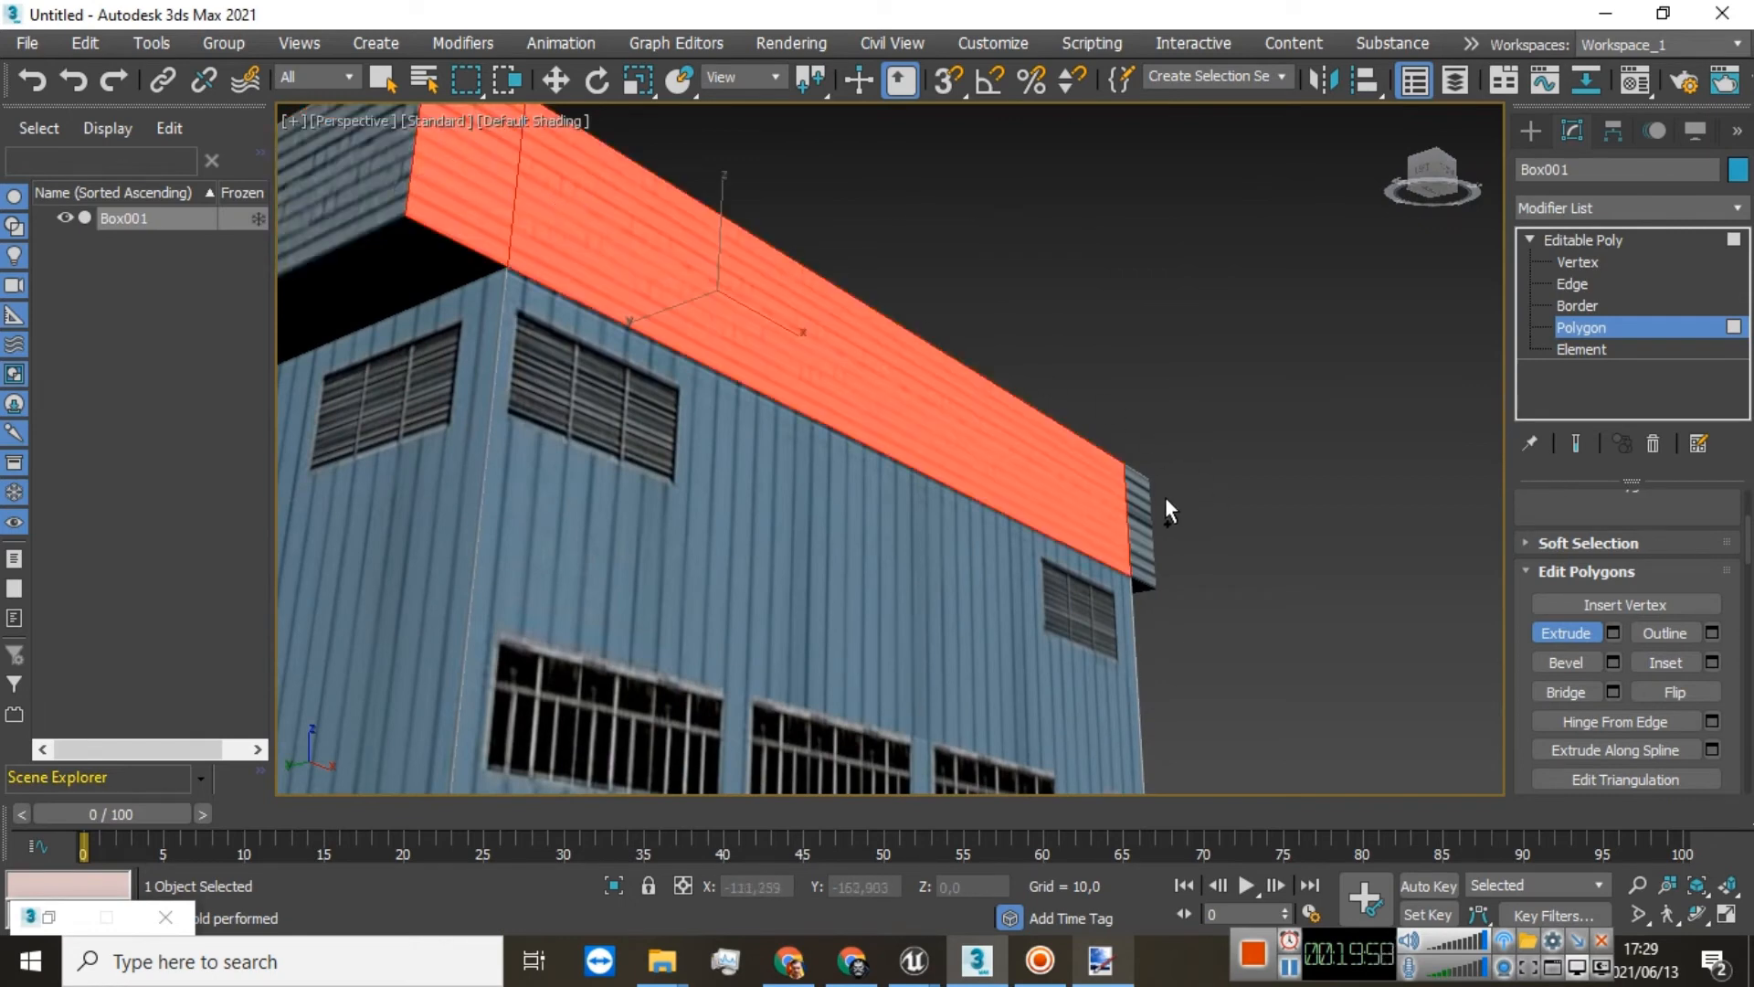
pyautogui.keyDown('ctrl'); pyautogui.click(1144, 508); pyautogui.keyUp('ctrl')
pyautogui.moveTo(982, 466); pyautogui.dragTo(1116, 359)
# Step: Leave polygon editing and stretch the whole building along the X axis to about 163 percent
pyautogui.moveTo(1436, 155); pyautogui.dragTo(1132, 391)
pyautogui.scroll(-5, 986, 519)
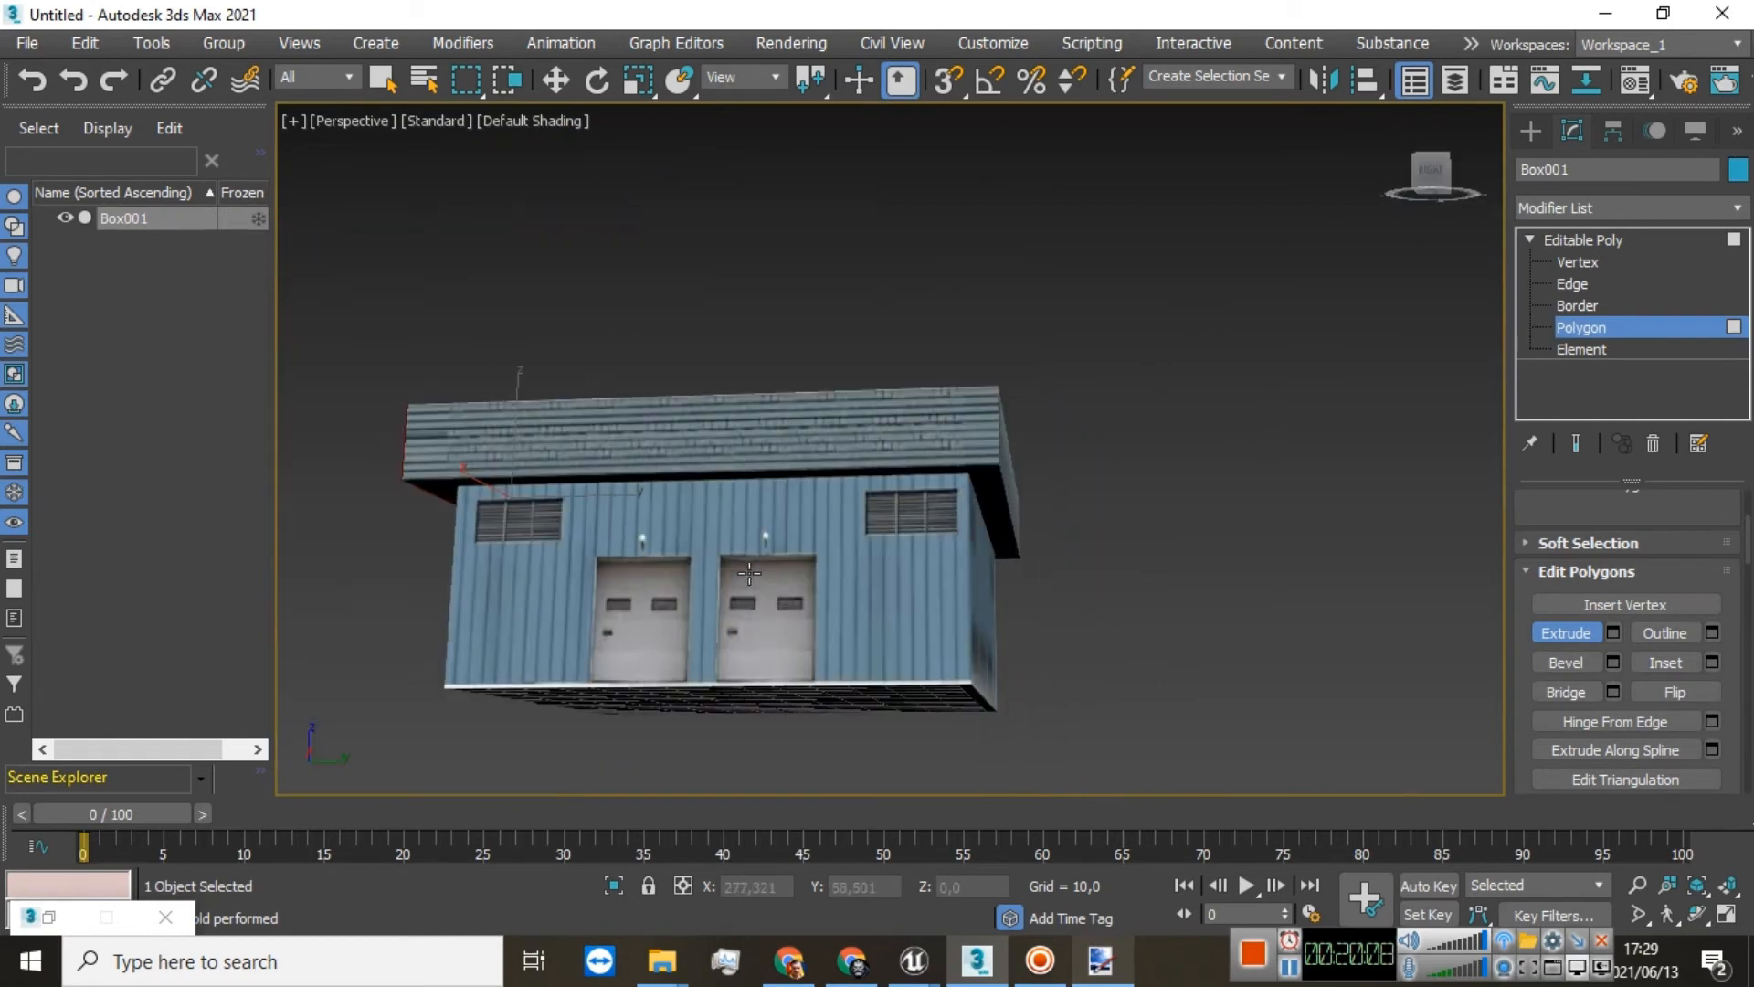
pyautogui.moveTo(1437, 175); pyautogui.dragTo(759, 577)
pyautogui.keyDown('alt'); pyautogui.moveTo(758, 577); pyautogui.dragTo(758, 577, button='middle'); pyautogui.keyUp('alt')
pyautogui.click(1574, 240)
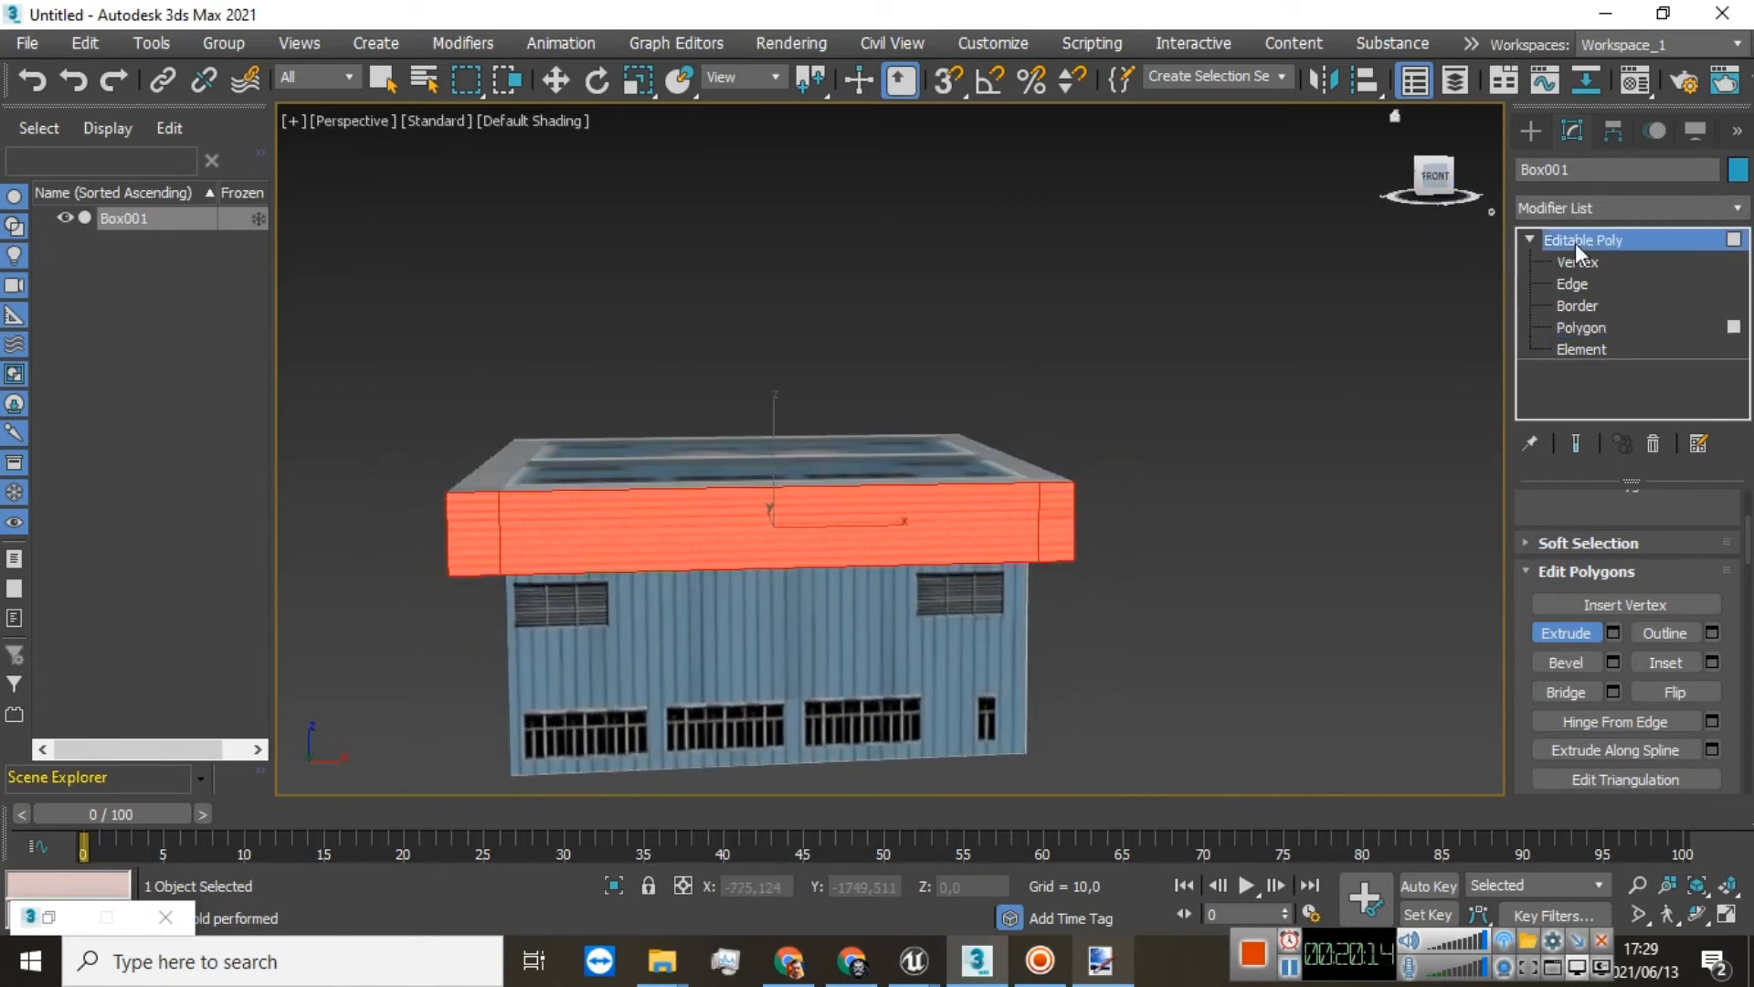
pyautogui.press('r')
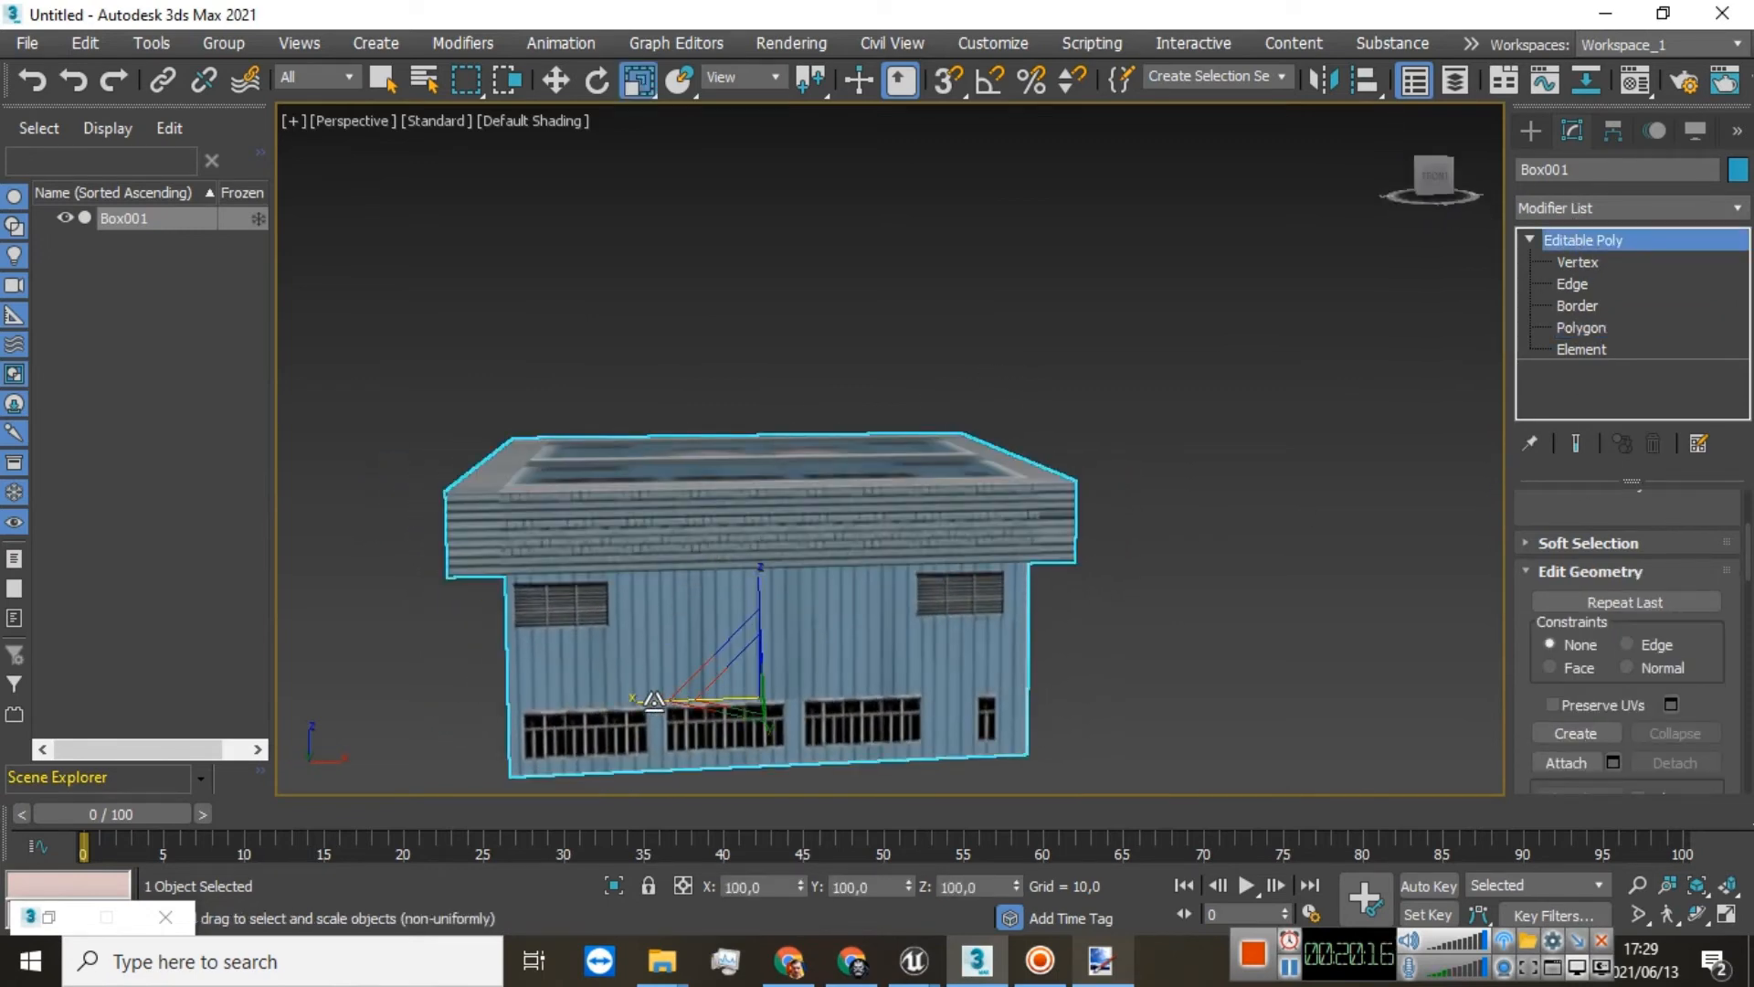
pyautogui.moveTo(654, 700); pyautogui.dragTo(841, 604)
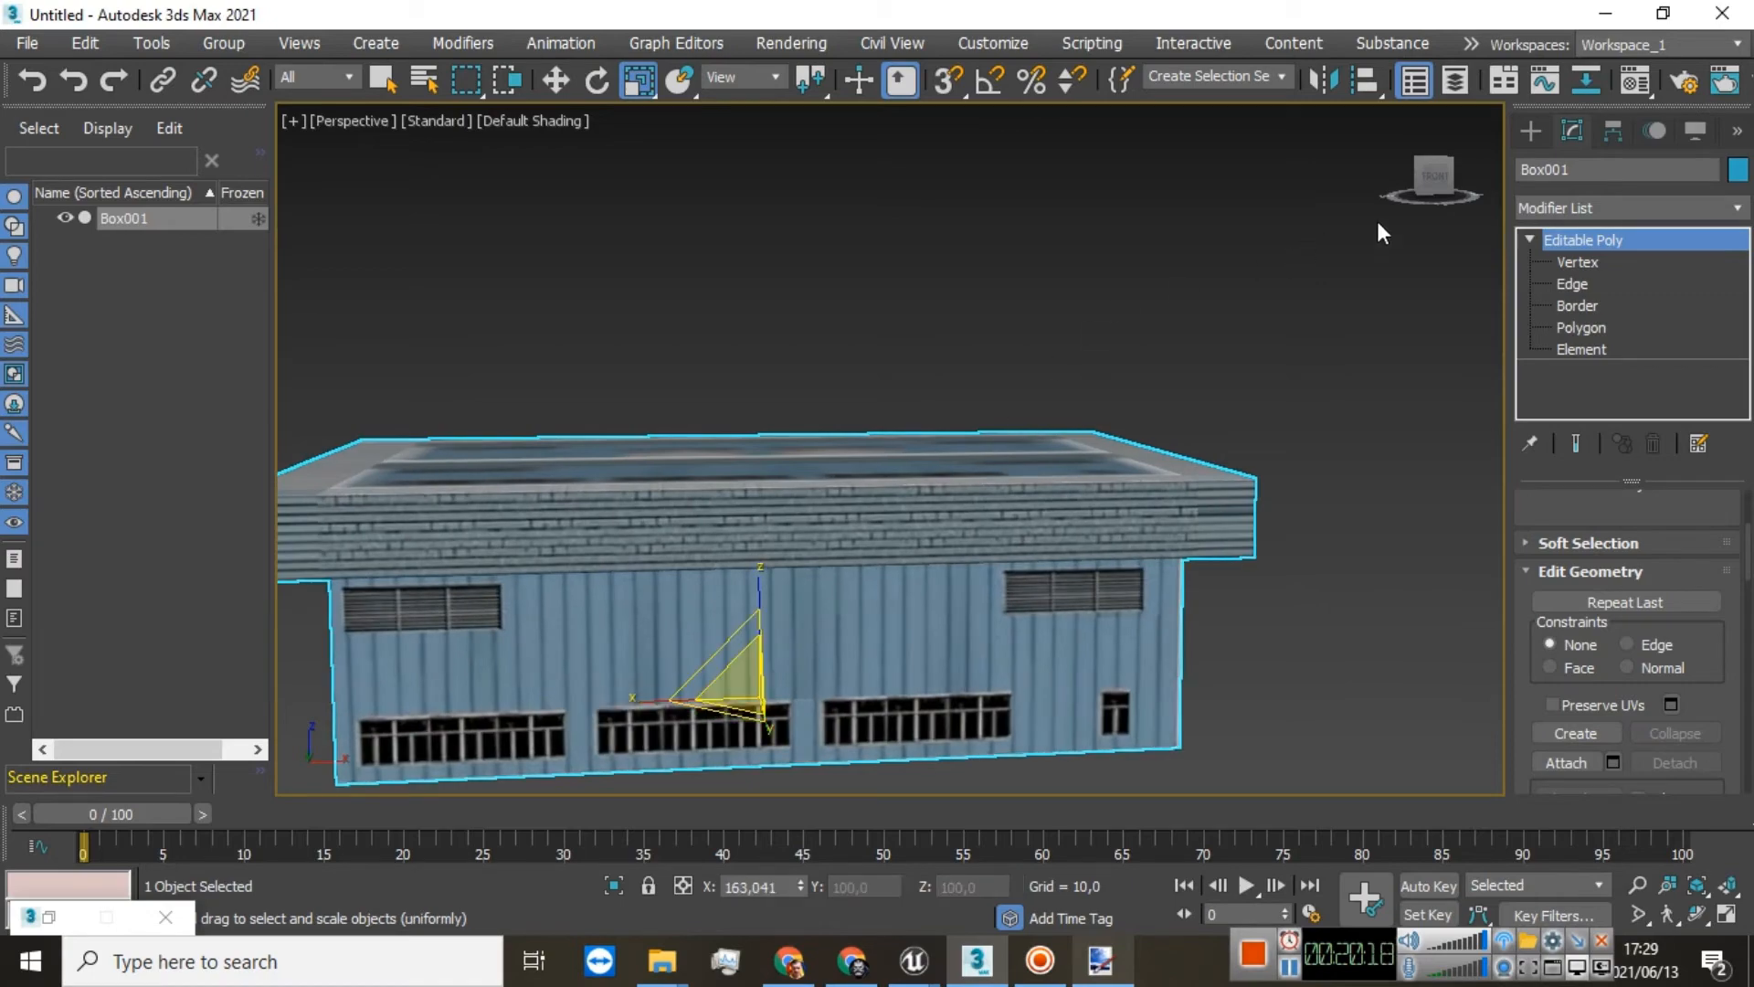
pyautogui.moveTo(1434, 181); pyautogui.dragTo(1320, 224)
pyautogui.moveTo(758, 577)
pyautogui.keyDown('alt'); pyautogui.mouseDown(button='middle')
pyautogui.moveTo(773, 512)
pyautogui.moveTo(760, 594)
pyautogui.mouseUp(button='middle'); pyautogui.keyUp('alt')
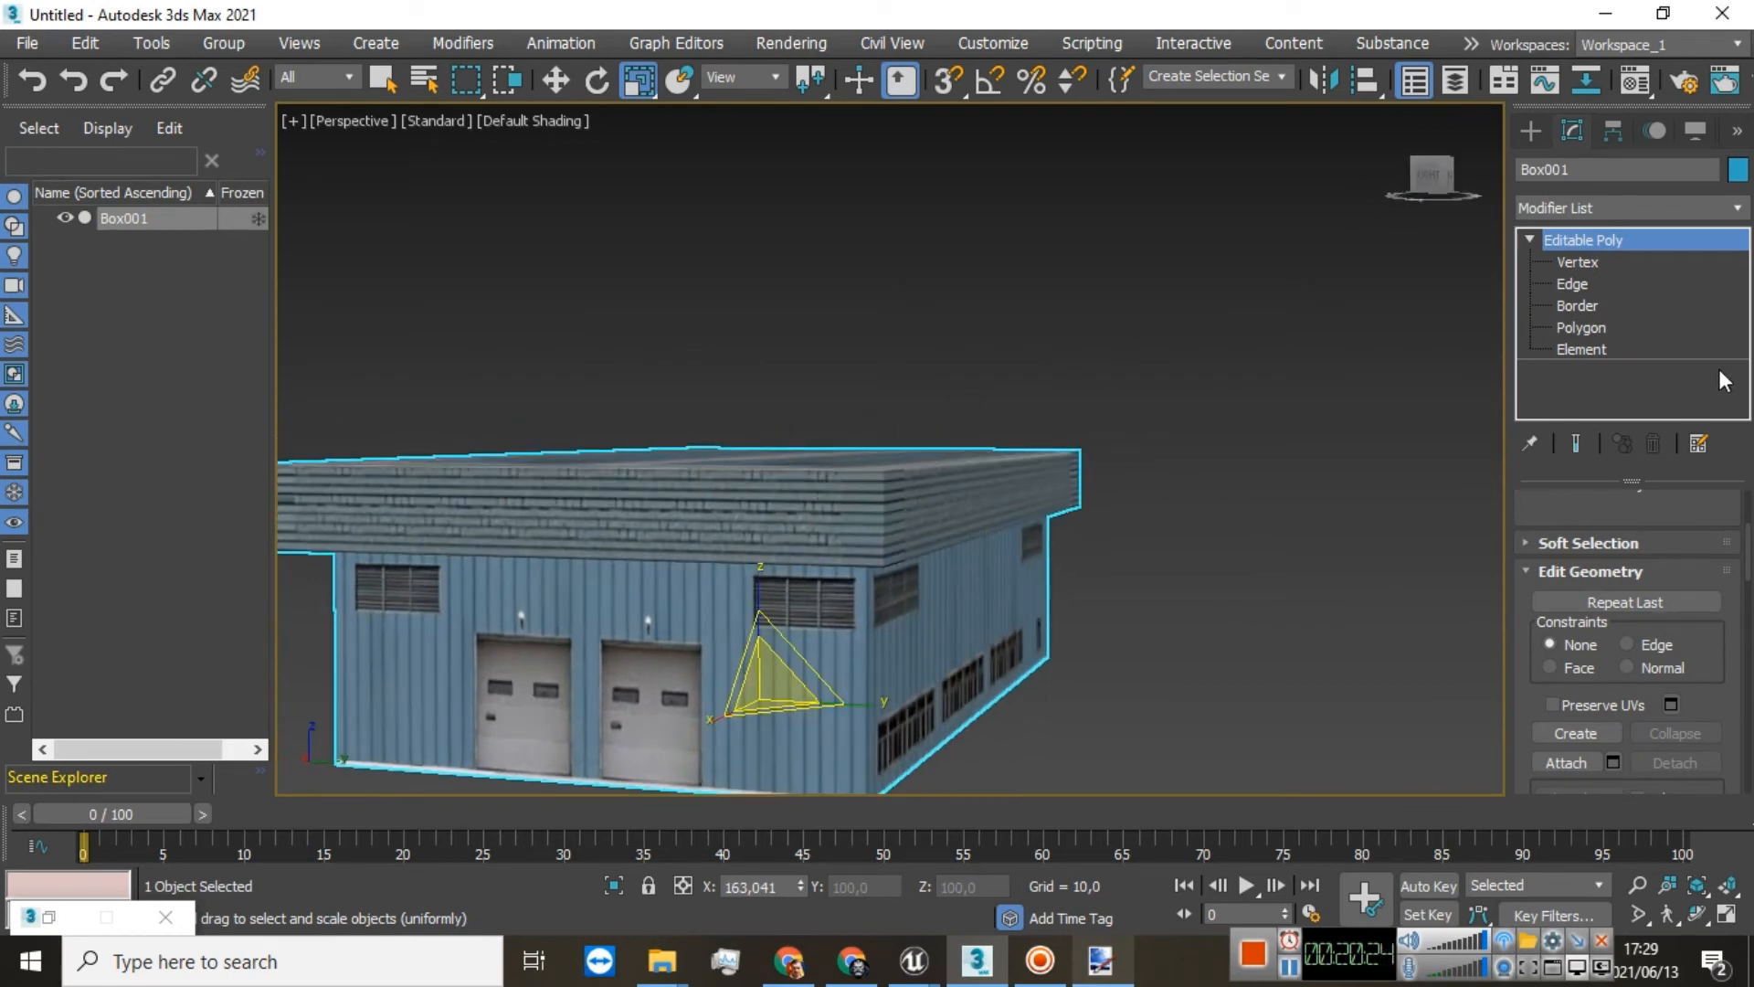
# Step: Select the entire building mesh at Element level and add a Slice modifier to it
pyautogui.click(1581, 349)
pyautogui.click(802, 523)
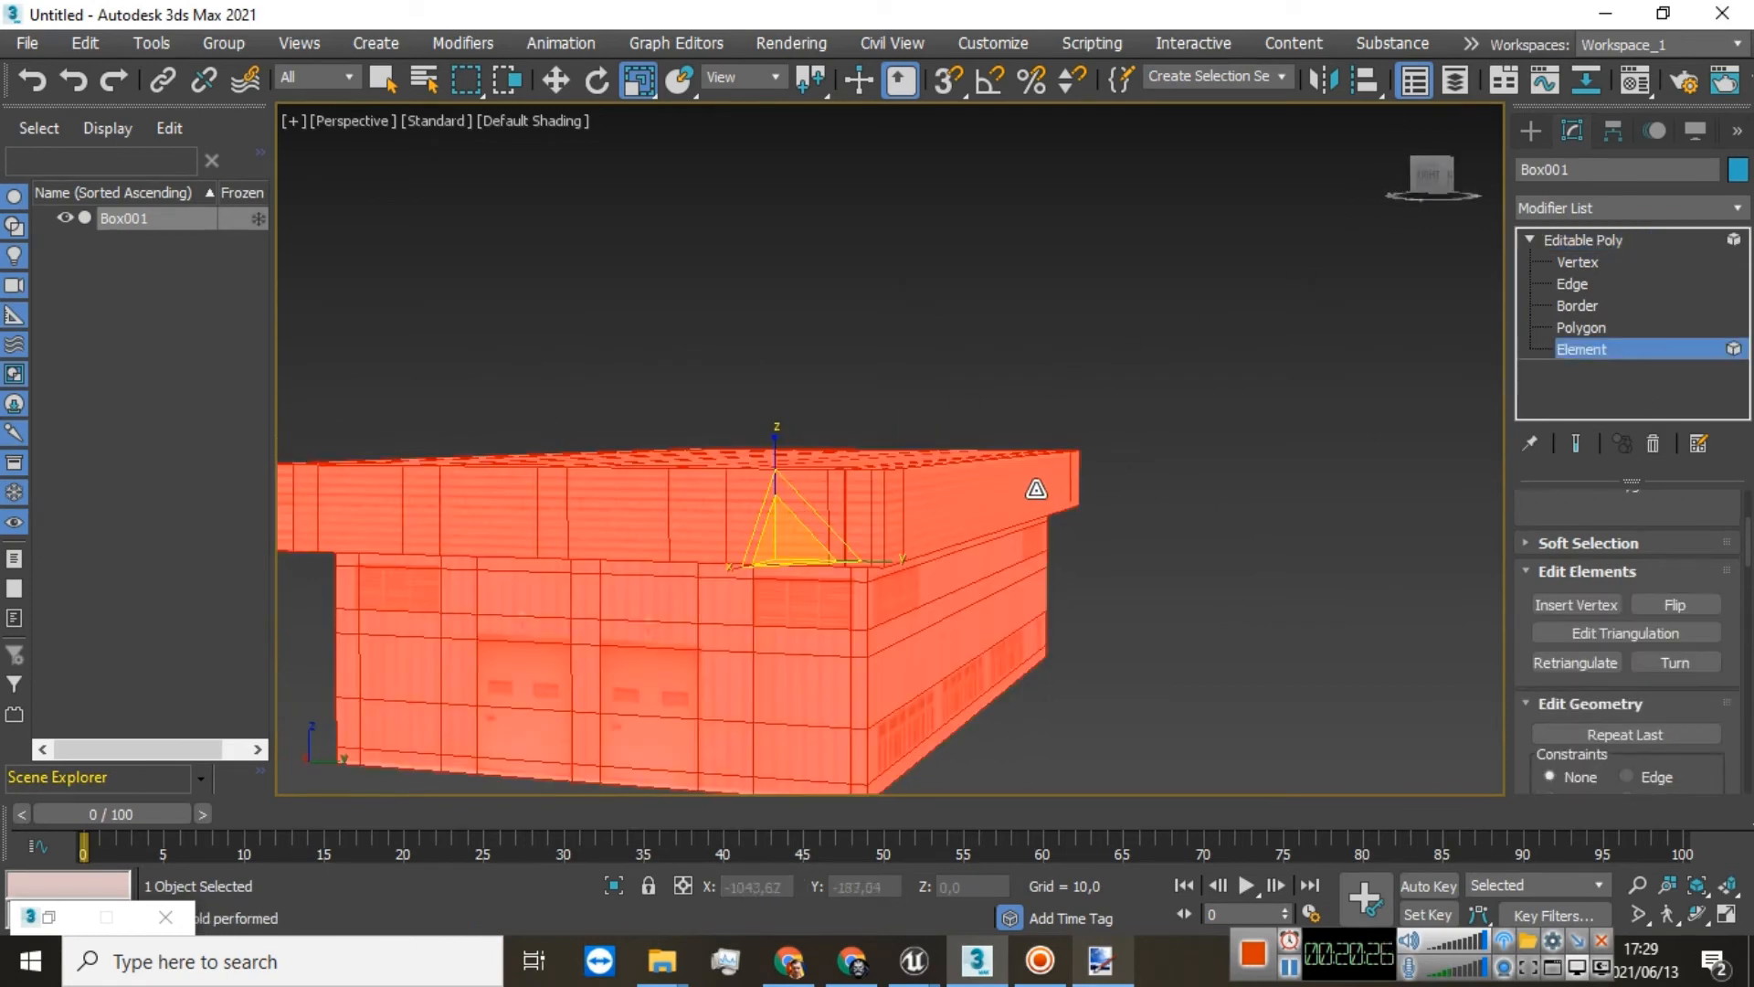
pyautogui.click(1594, 236)
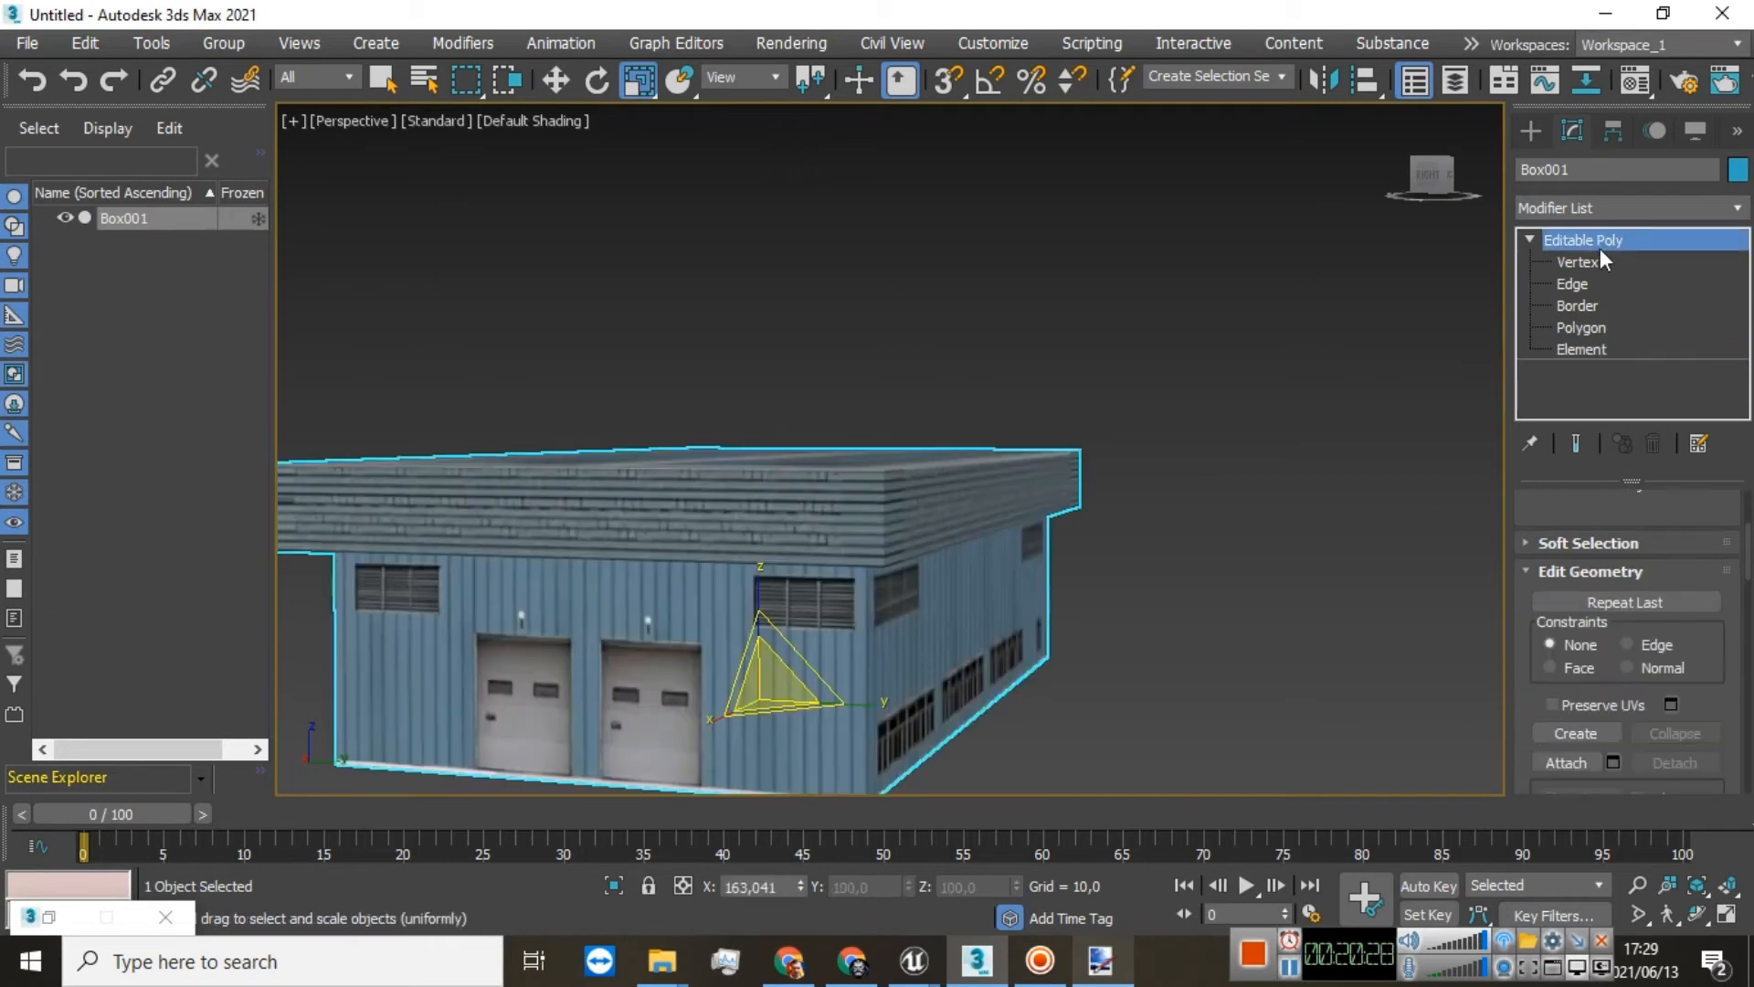
pyautogui.click(1570, 354)
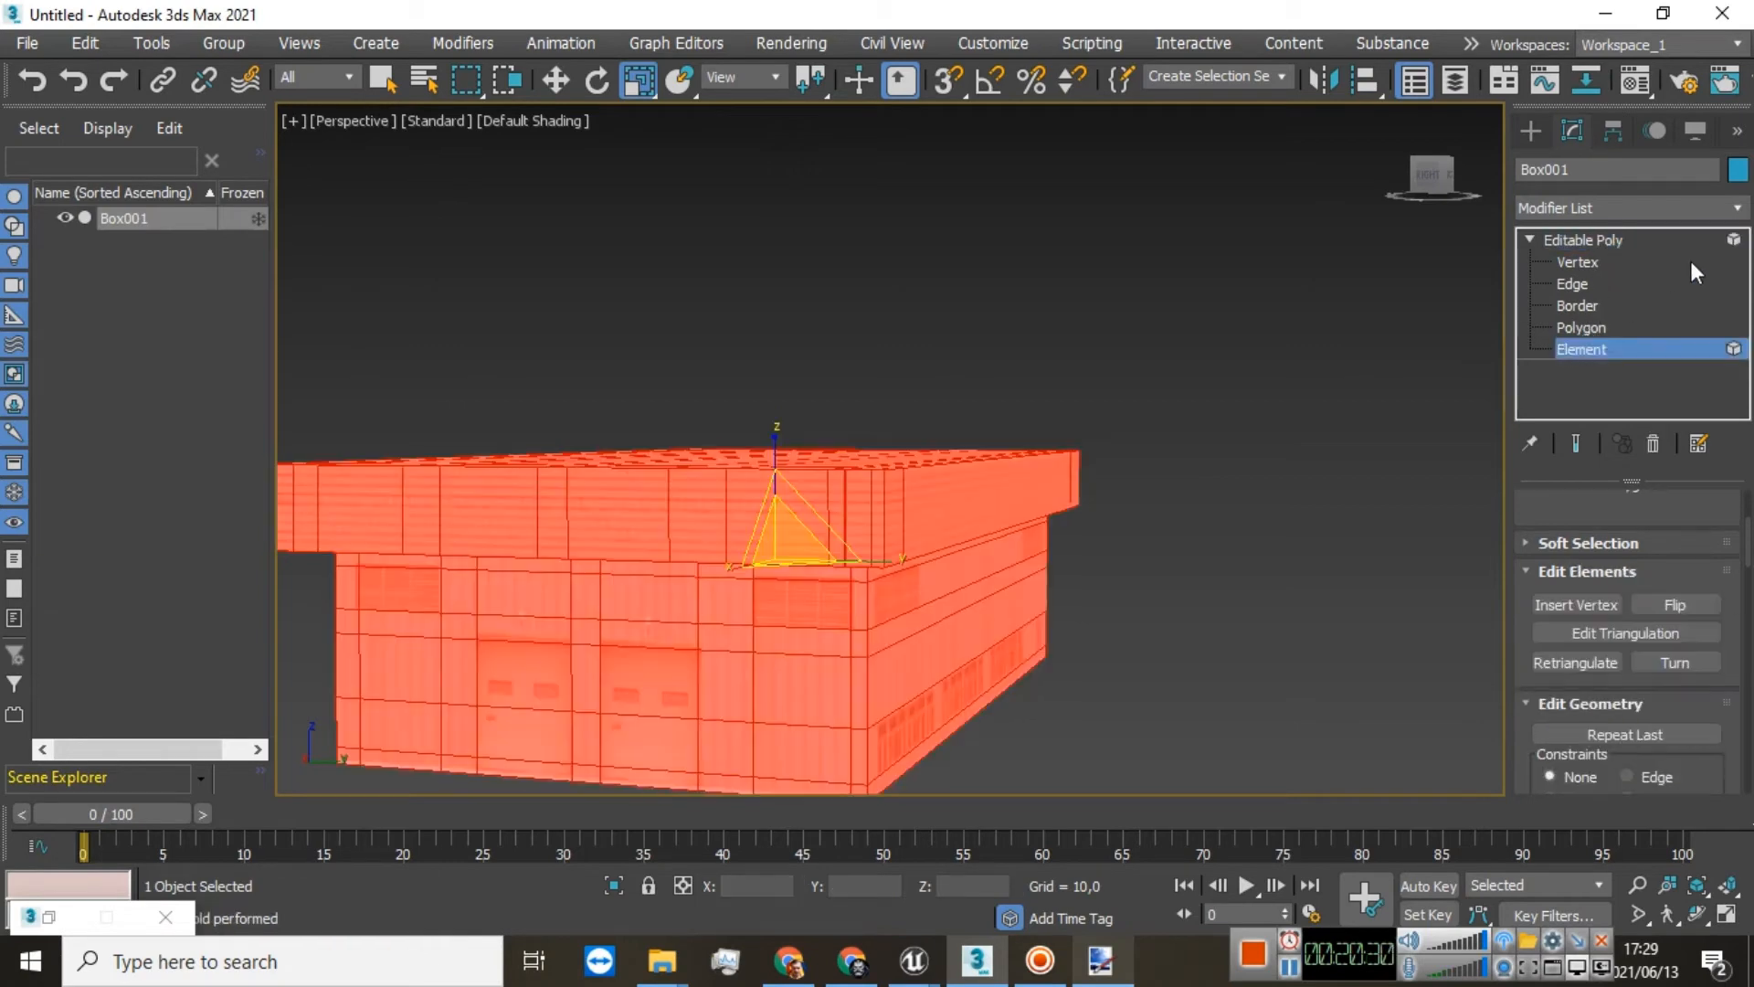
pyautogui.click(1738, 209)
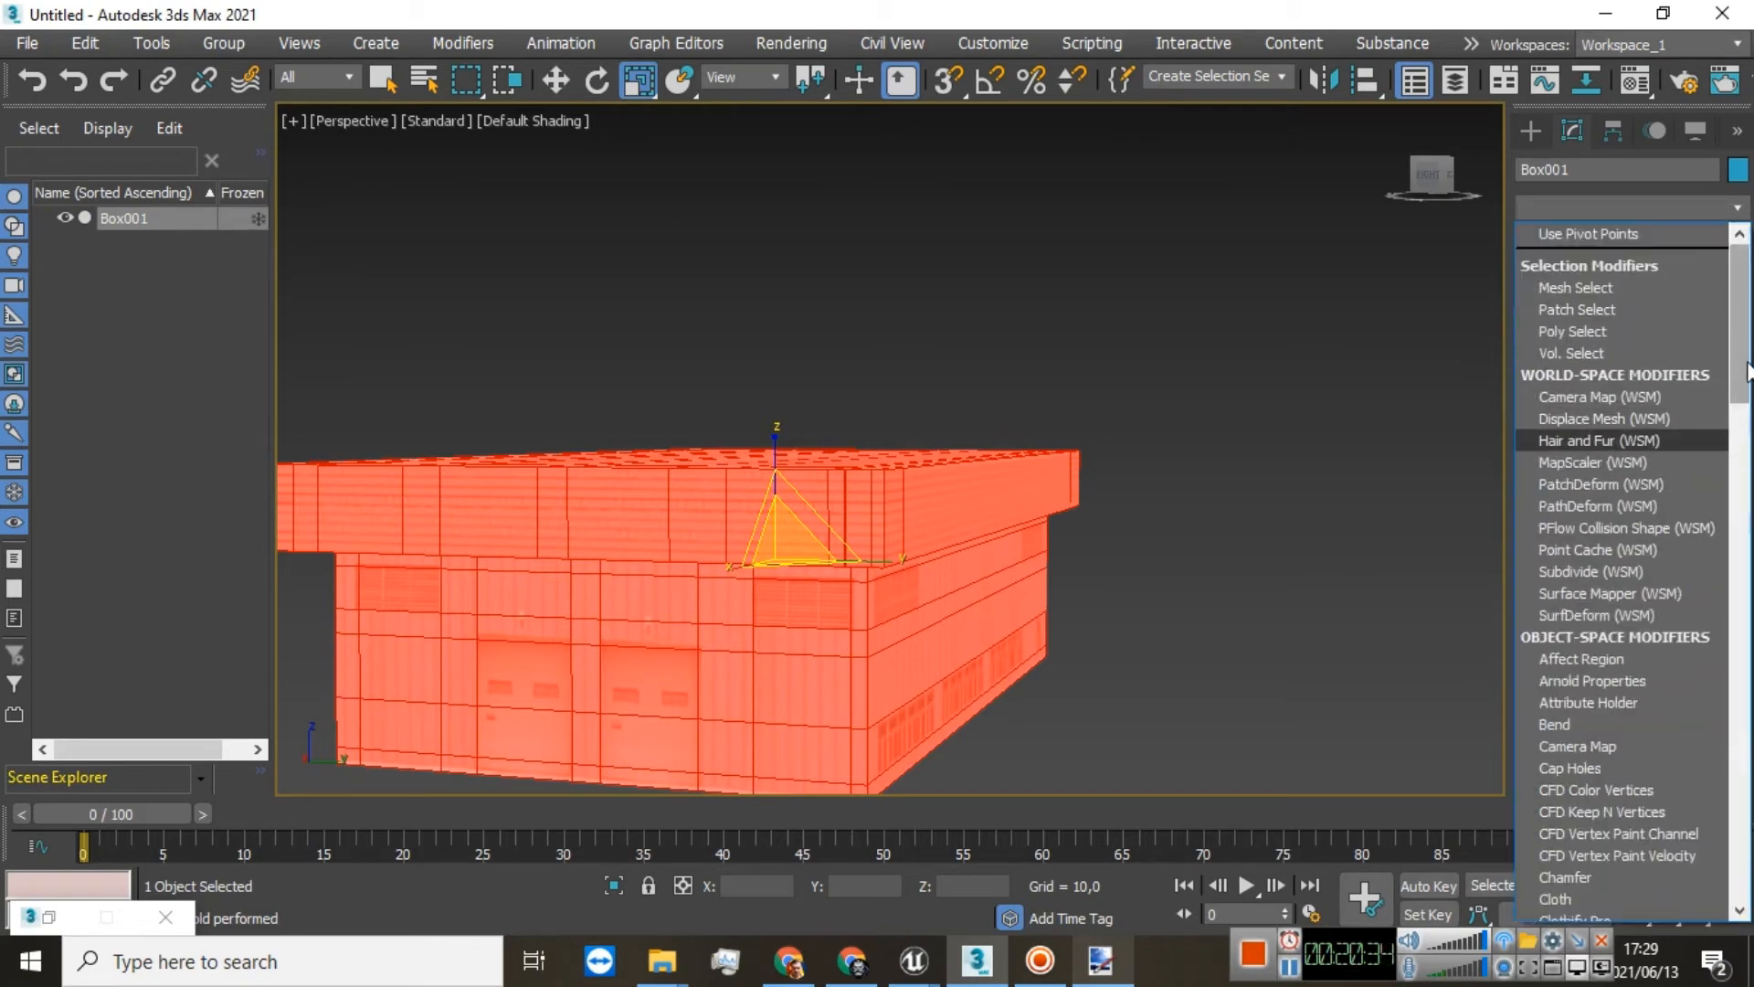
pyautogui.scroll(-20, 1626, 692)
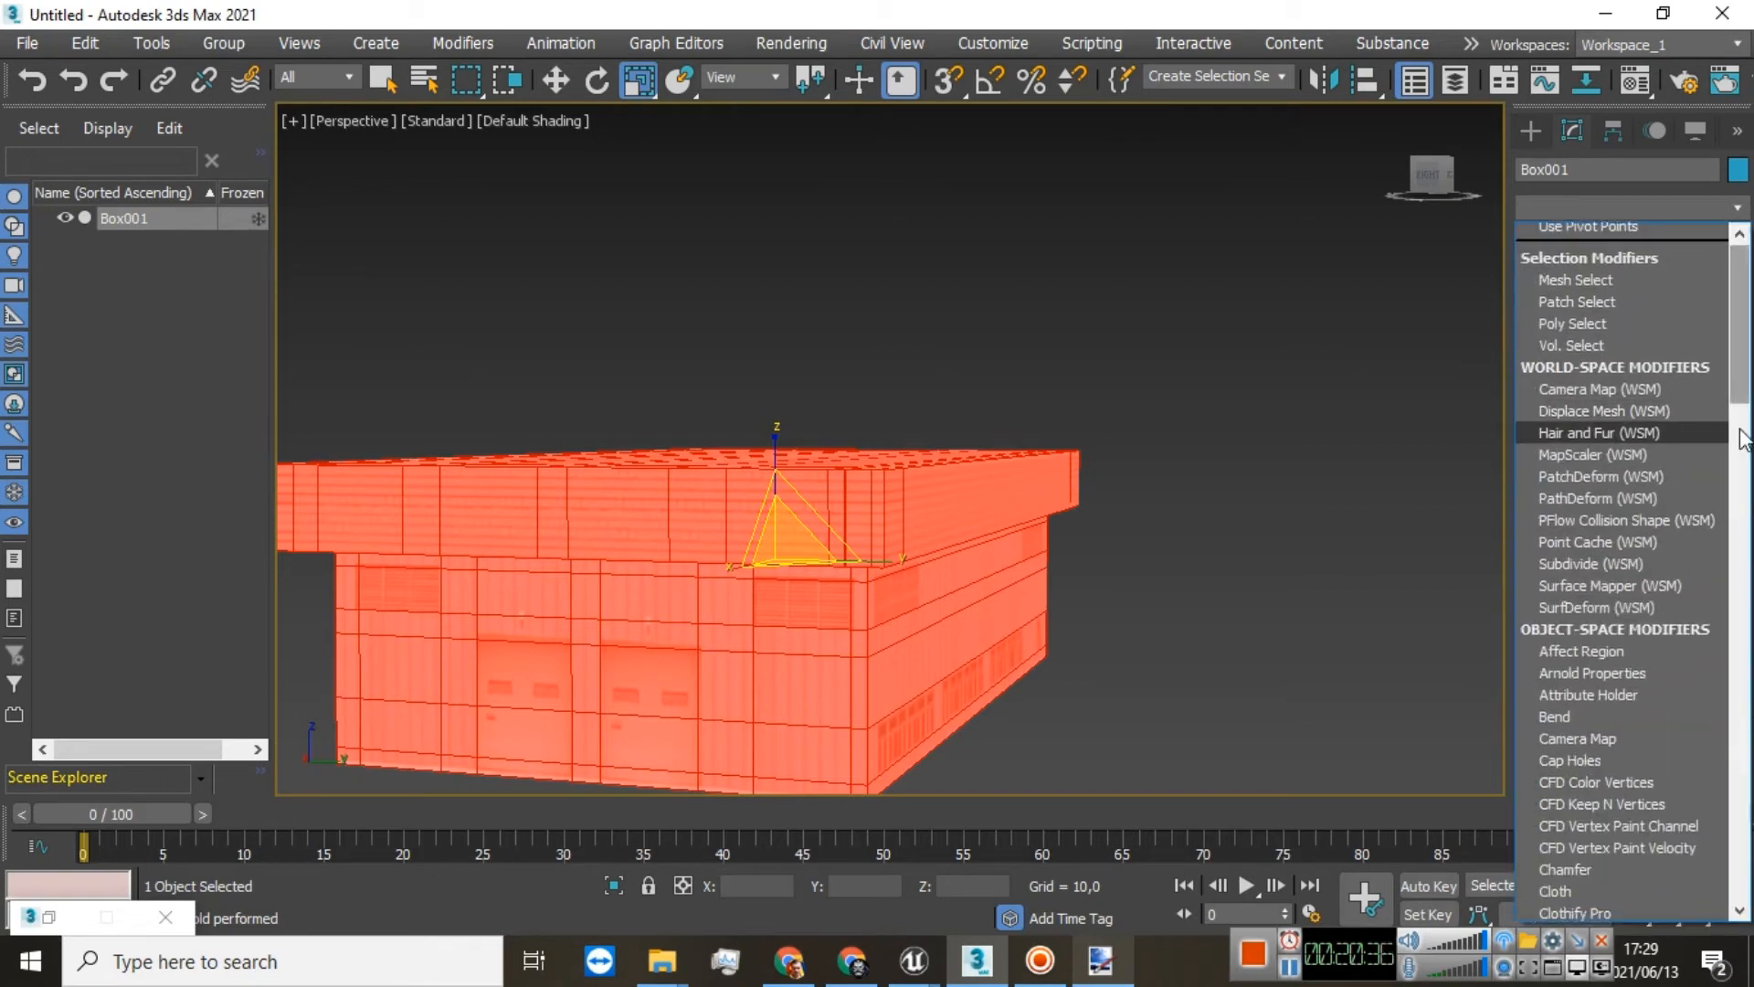
pyautogui.scroll(3, 1597, 475)
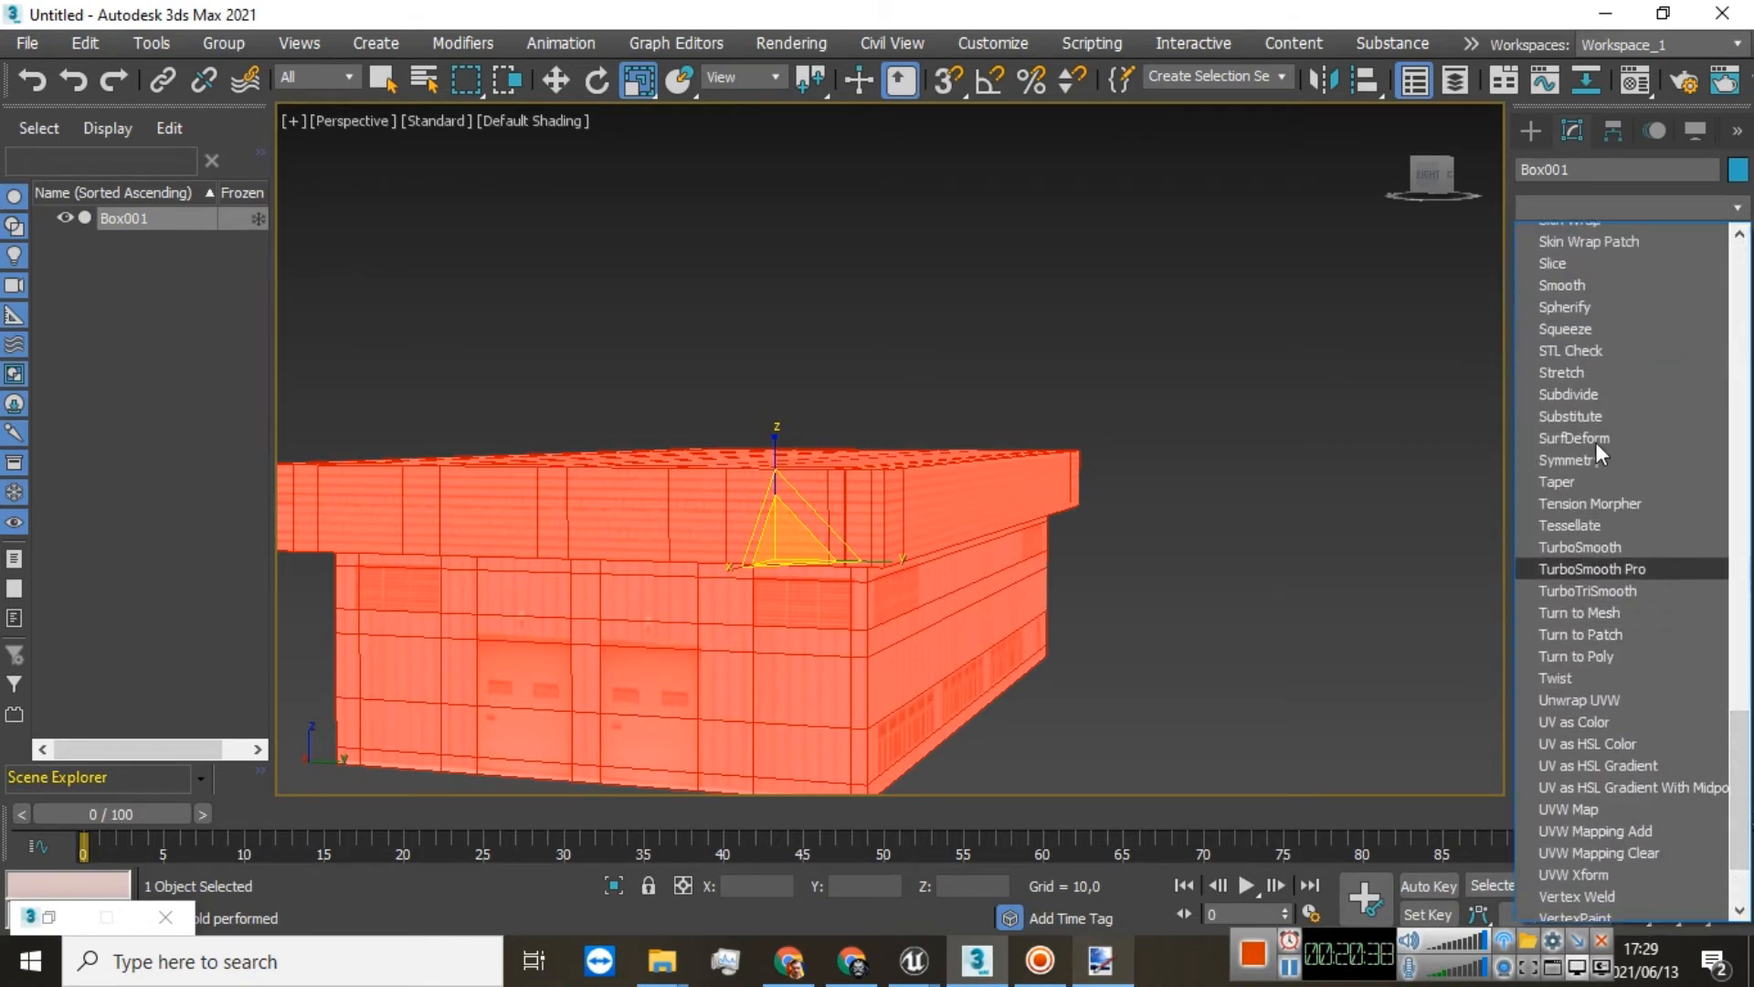
pyautogui.click(1571, 345)
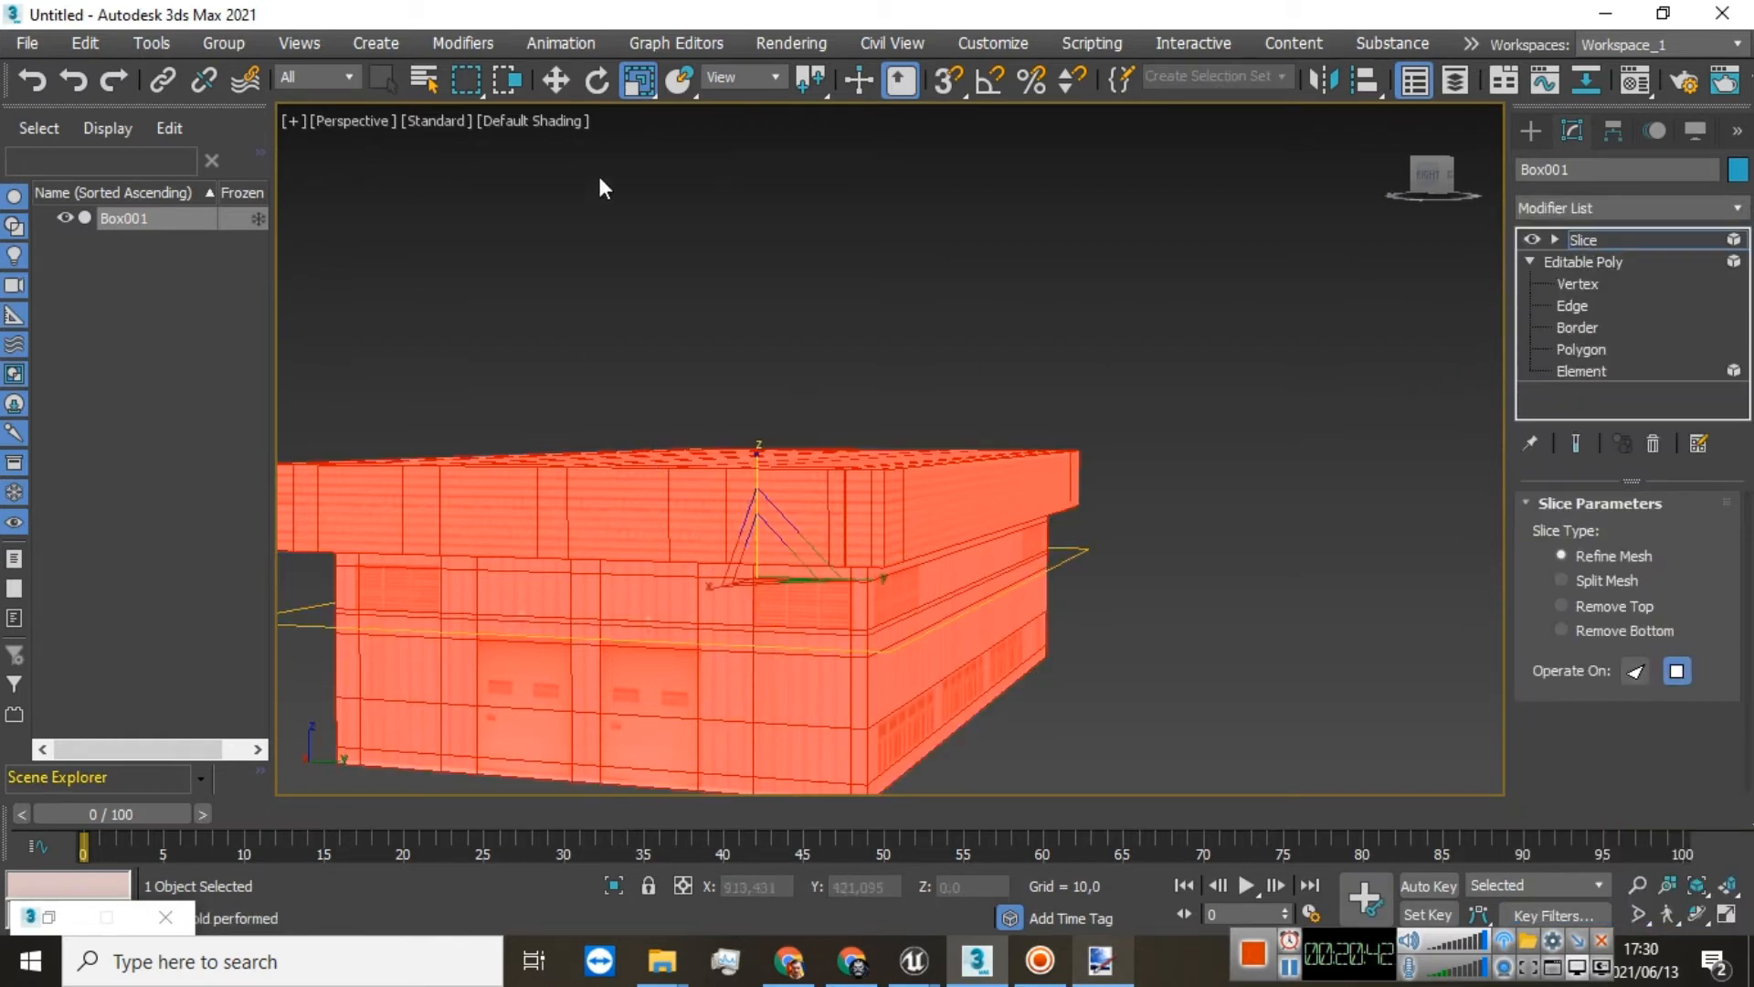
# Step: Raise the slice plane into the top cladding band at about Z 73.3, then collapse the Slice modifier into the Editable Poly
pyautogui.click(555, 80)
pyautogui.moveTo(752, 536); pyautogui.dragTo(747, 433)
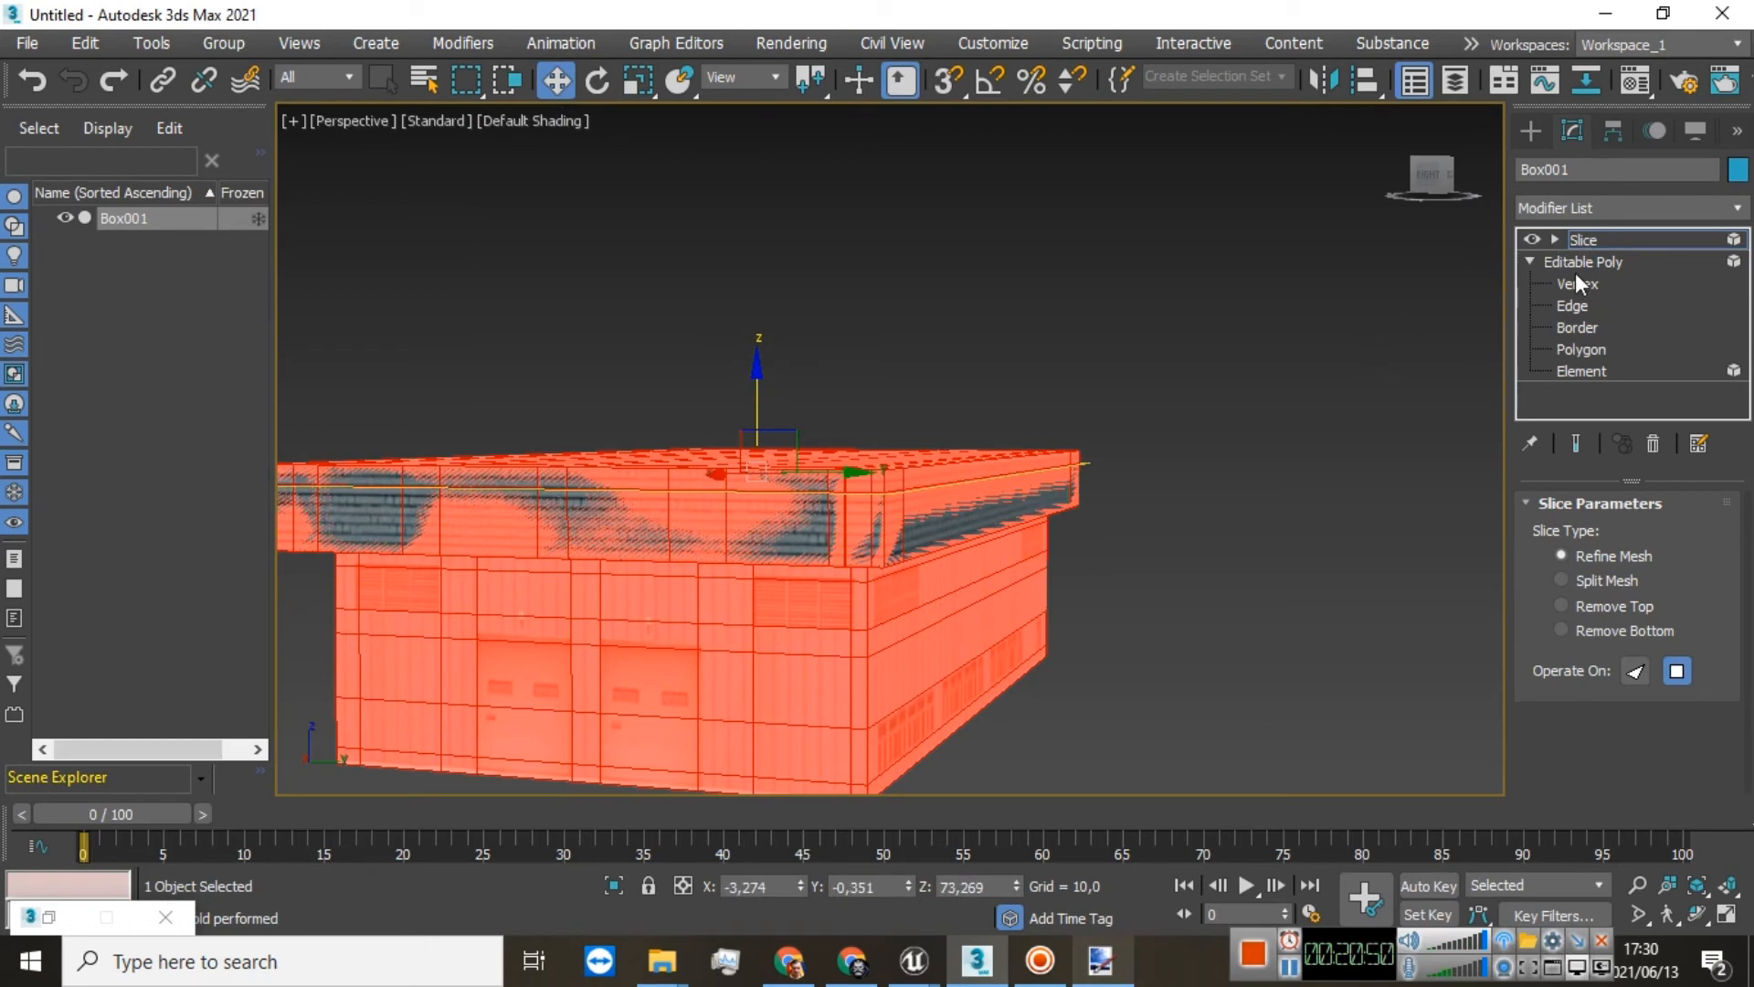
pyautogui.rightClick(1588, 239)
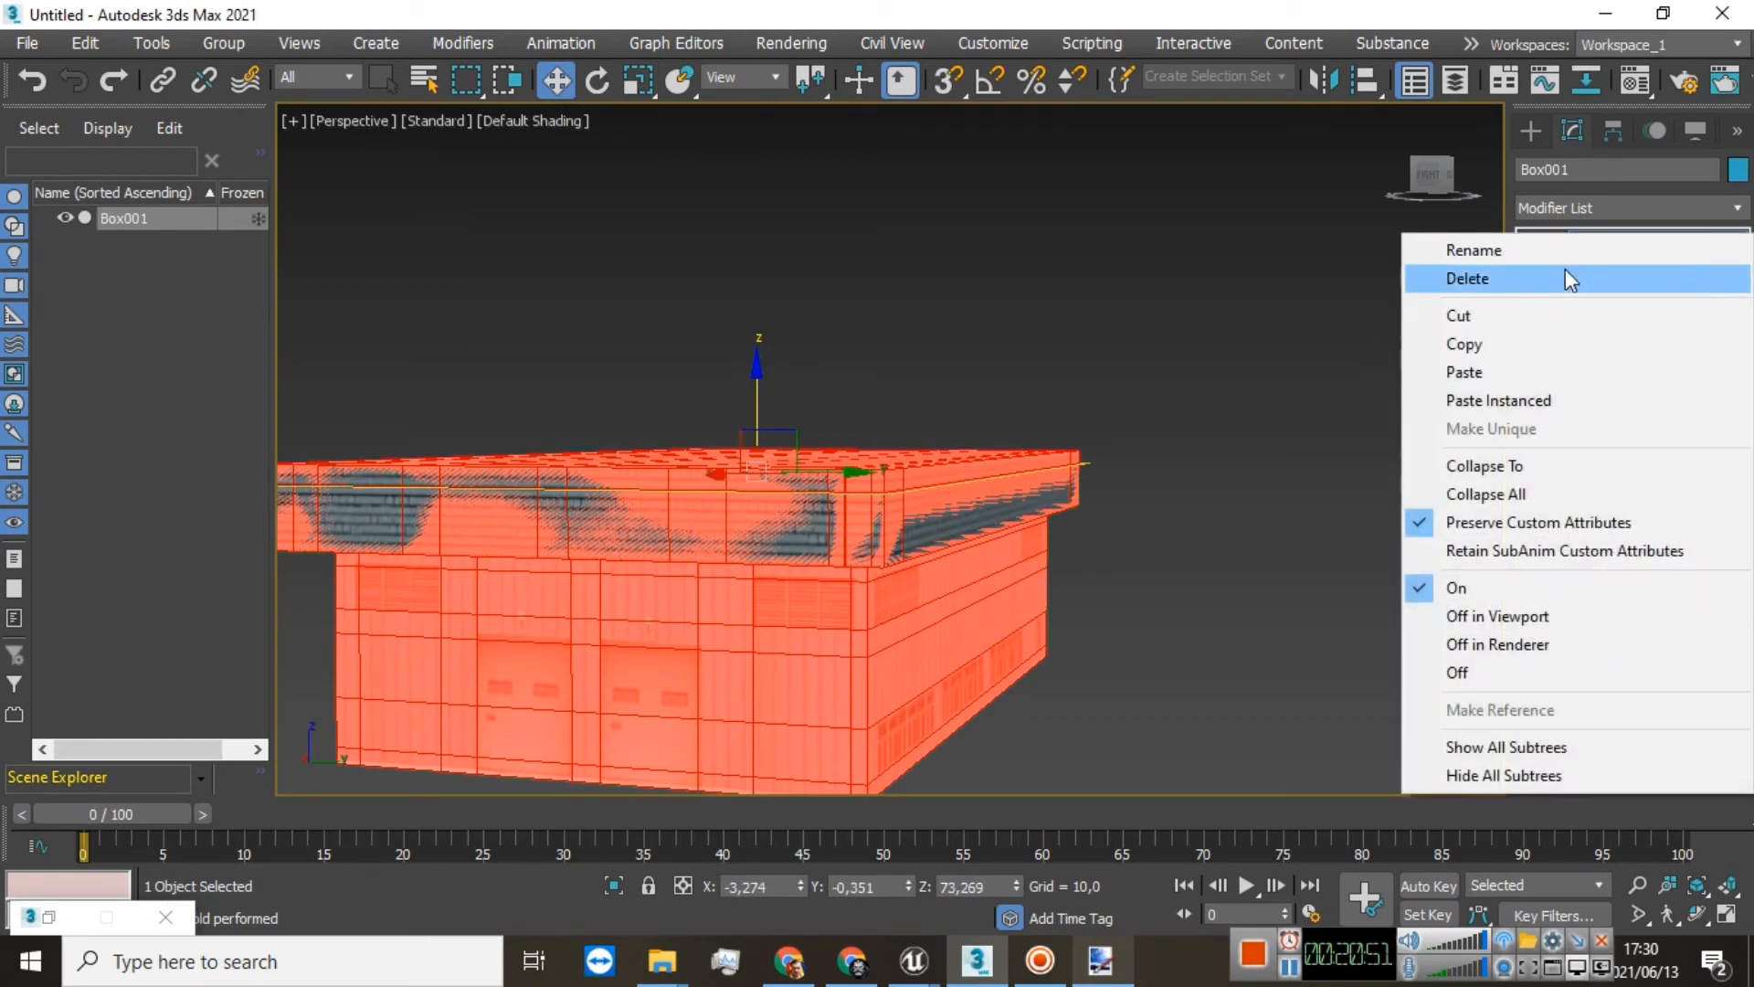
pyautogui.click(1479, 466)
pyautogui.click(896, 586)
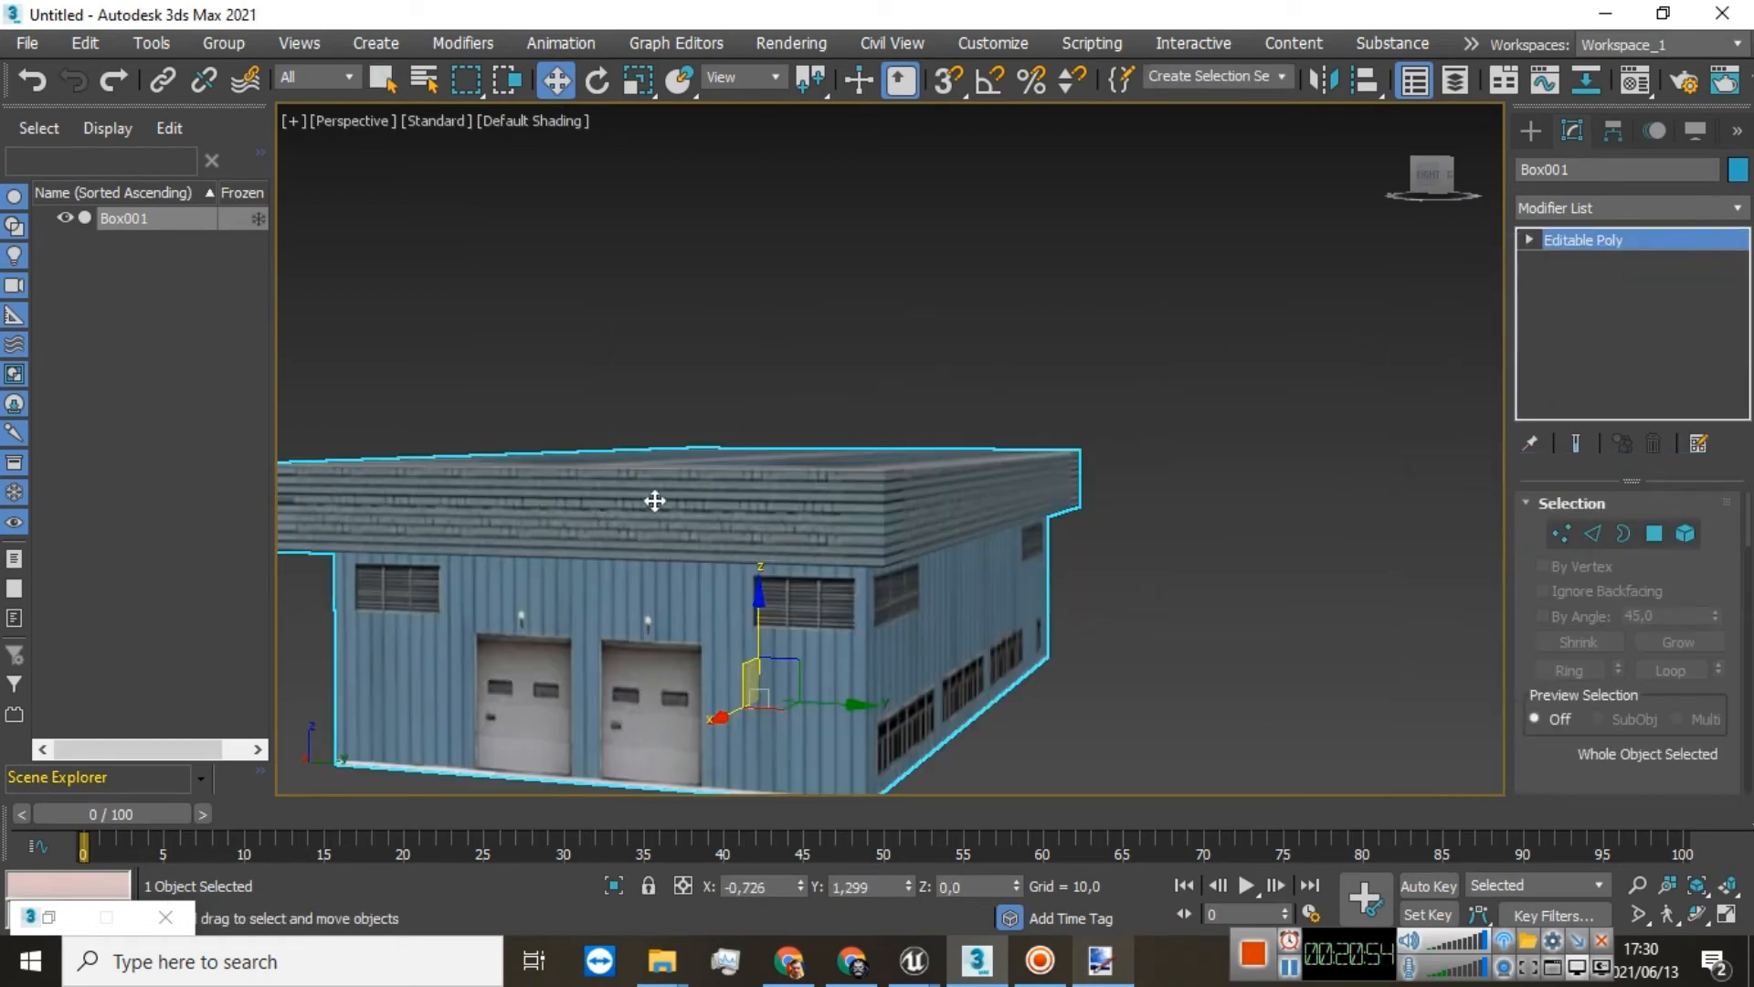
pyautogui.click(1528, 240)
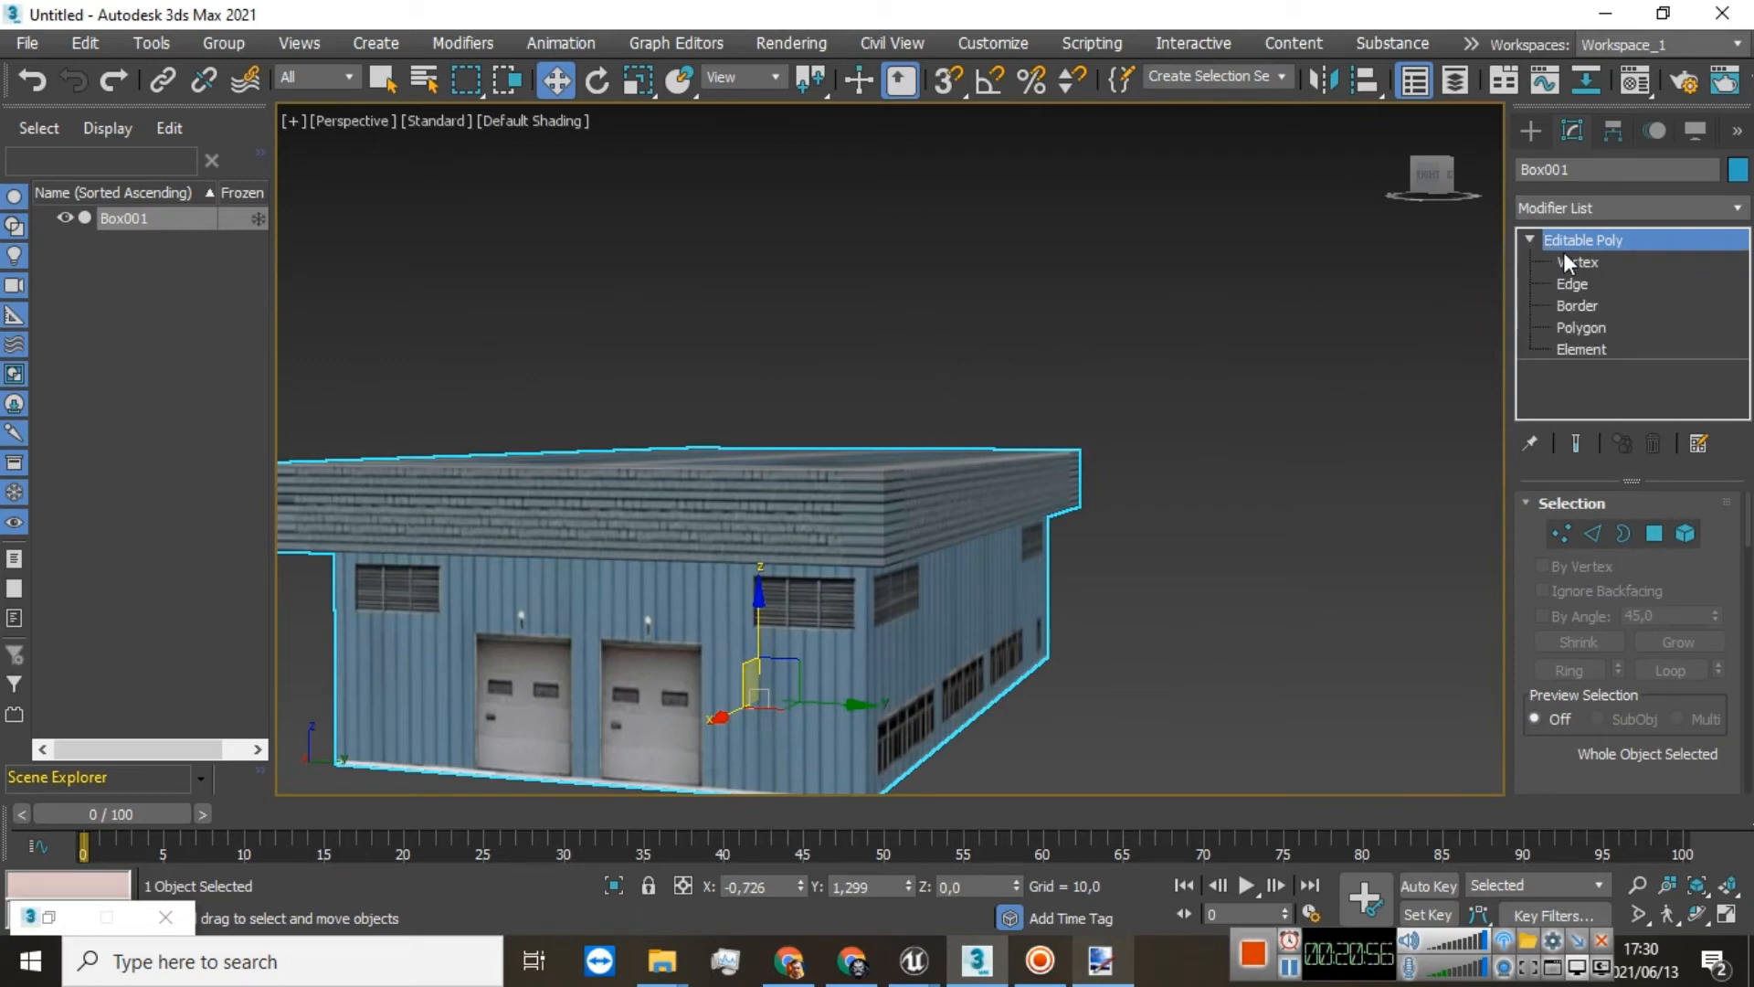
# Step: At Vertex level, select the building's uppermost row of roof vertices, excluding the slice row just below it
pyautogui.click(1566, 259)
pyautogui.click(1430, 175)
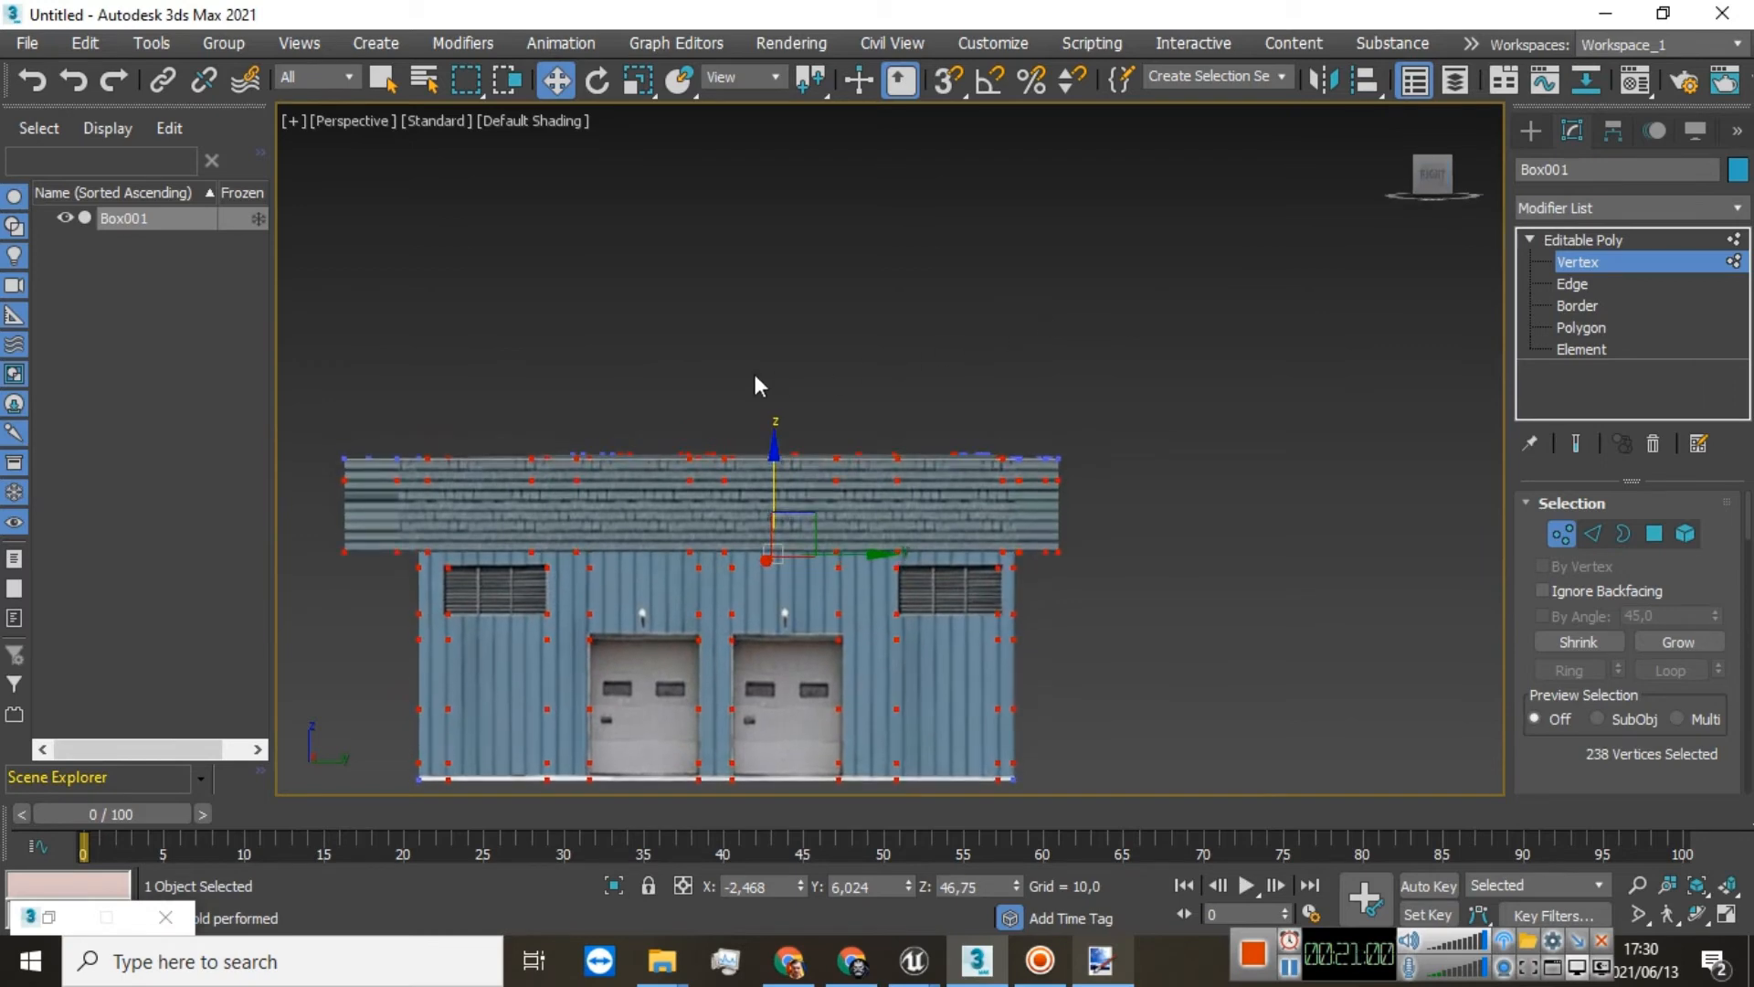
pyautogui.moveTo(320, 411); pyautogui.dragTo(1093, 469)
pyautogui.moveTo(1429, 185); pyautogui.dragTo(1325, 186)
pyautogui.keyDown('alt'); pyautogui.moveTo(759, 578); pyautogui.dragTo(746, 572, button='middle'); pyautogui.keyUp('alt')
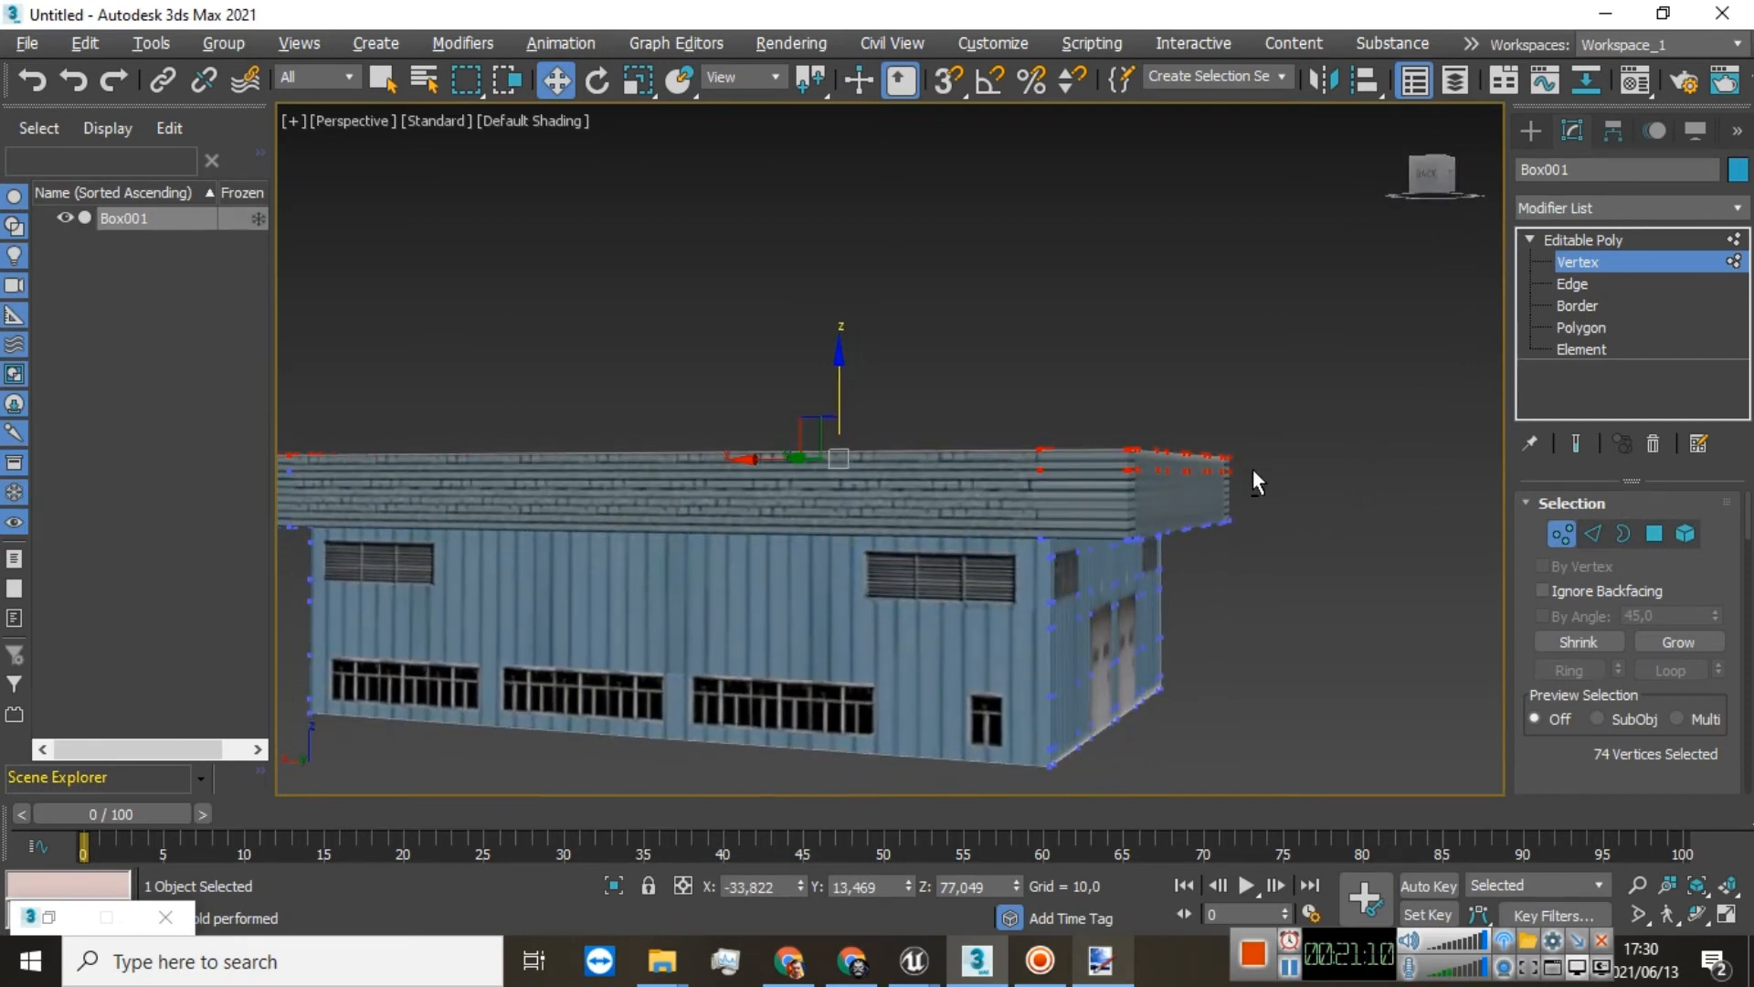
pyautogui.keyDown('alt'); pyautogui.moveTo(1252, 467); pyautogui.dragTo(1018, 540); pyautogui.keyUp('alt')
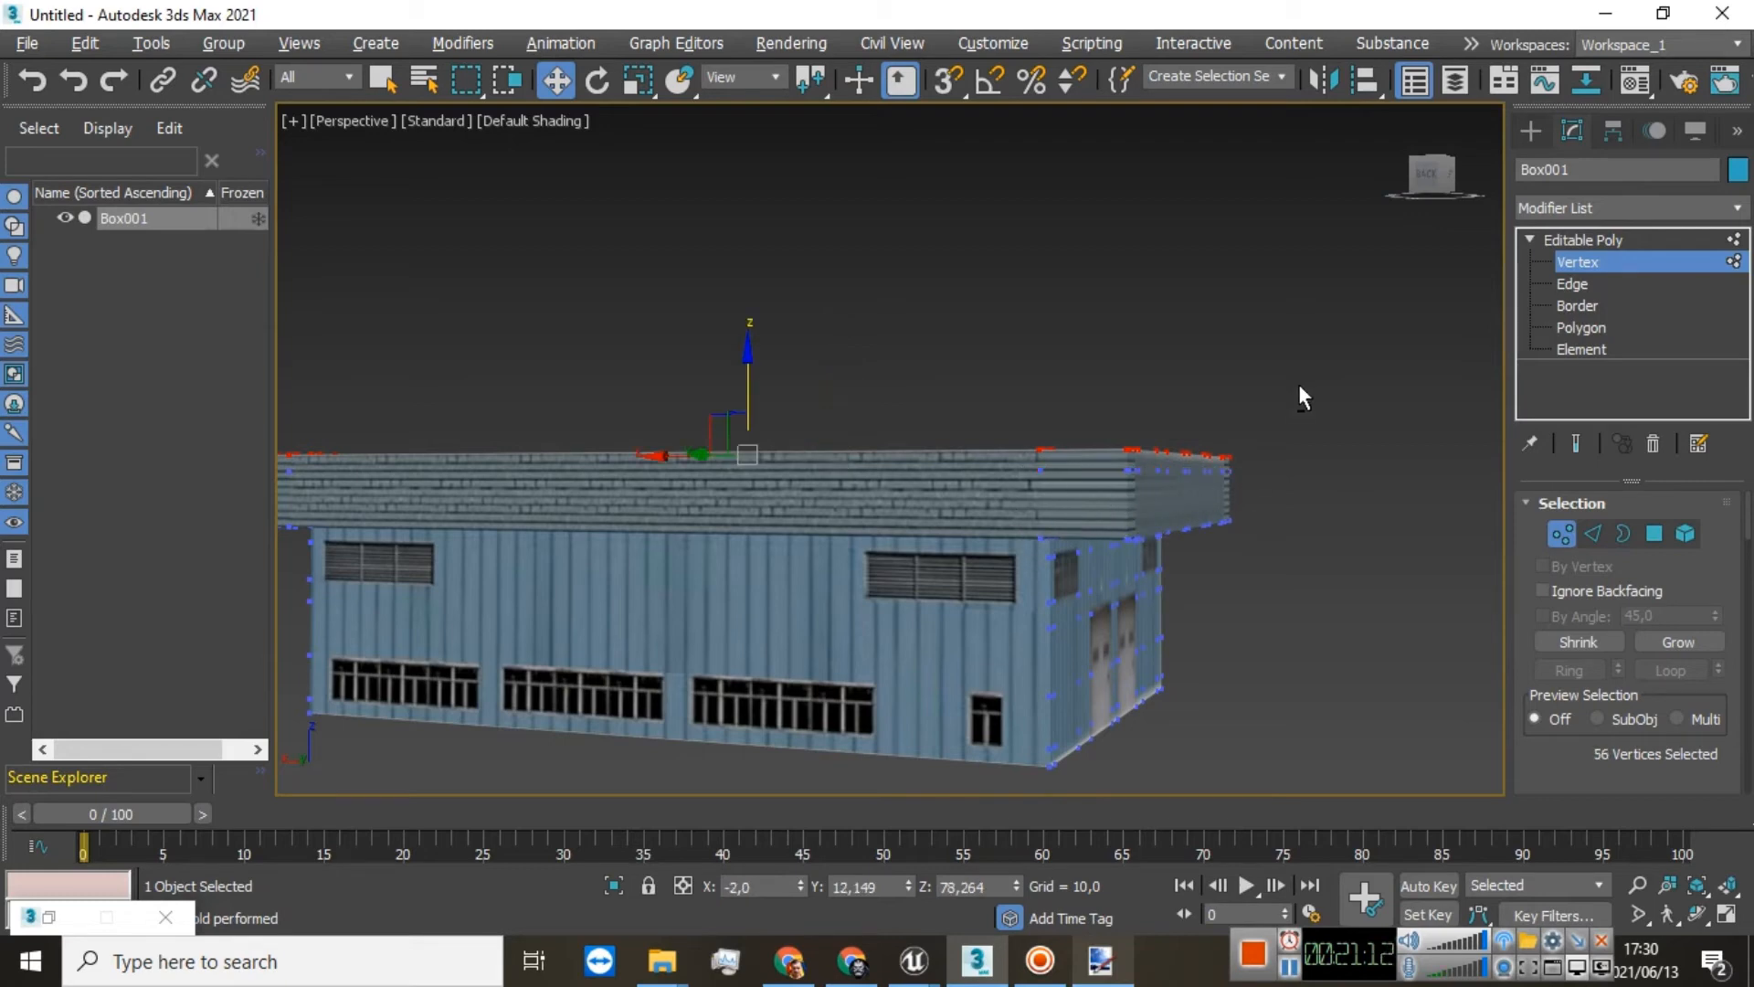
# Step: Scale the selected roof-top vertices inward along X and Y to inset the top outline from the roof edges
pyautogui.moveTo(1410, 186); pyautogui.dragTo(1167, 206)
pyautogui.keyDown('alt'); pyautogui.moveTo(758, 579); pyautogui.dragTo(758, 578, button='middle'); pyautogui.keyUp('alt')
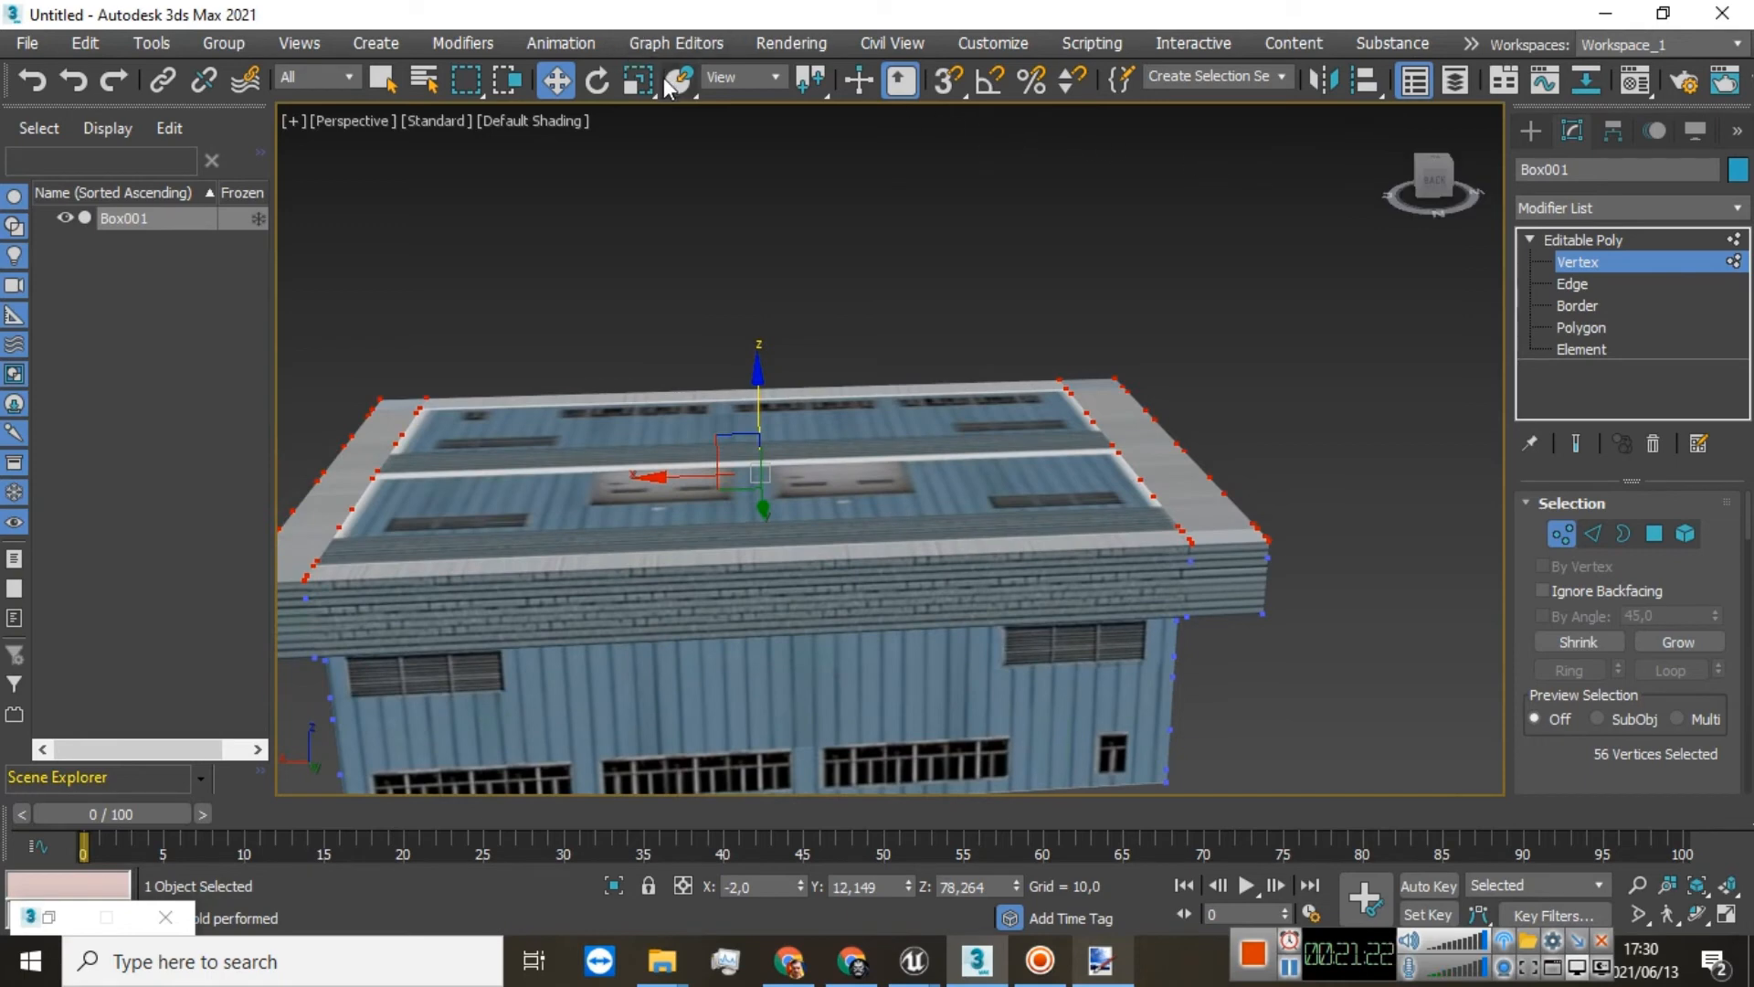
pyautogui.click(638, 81)
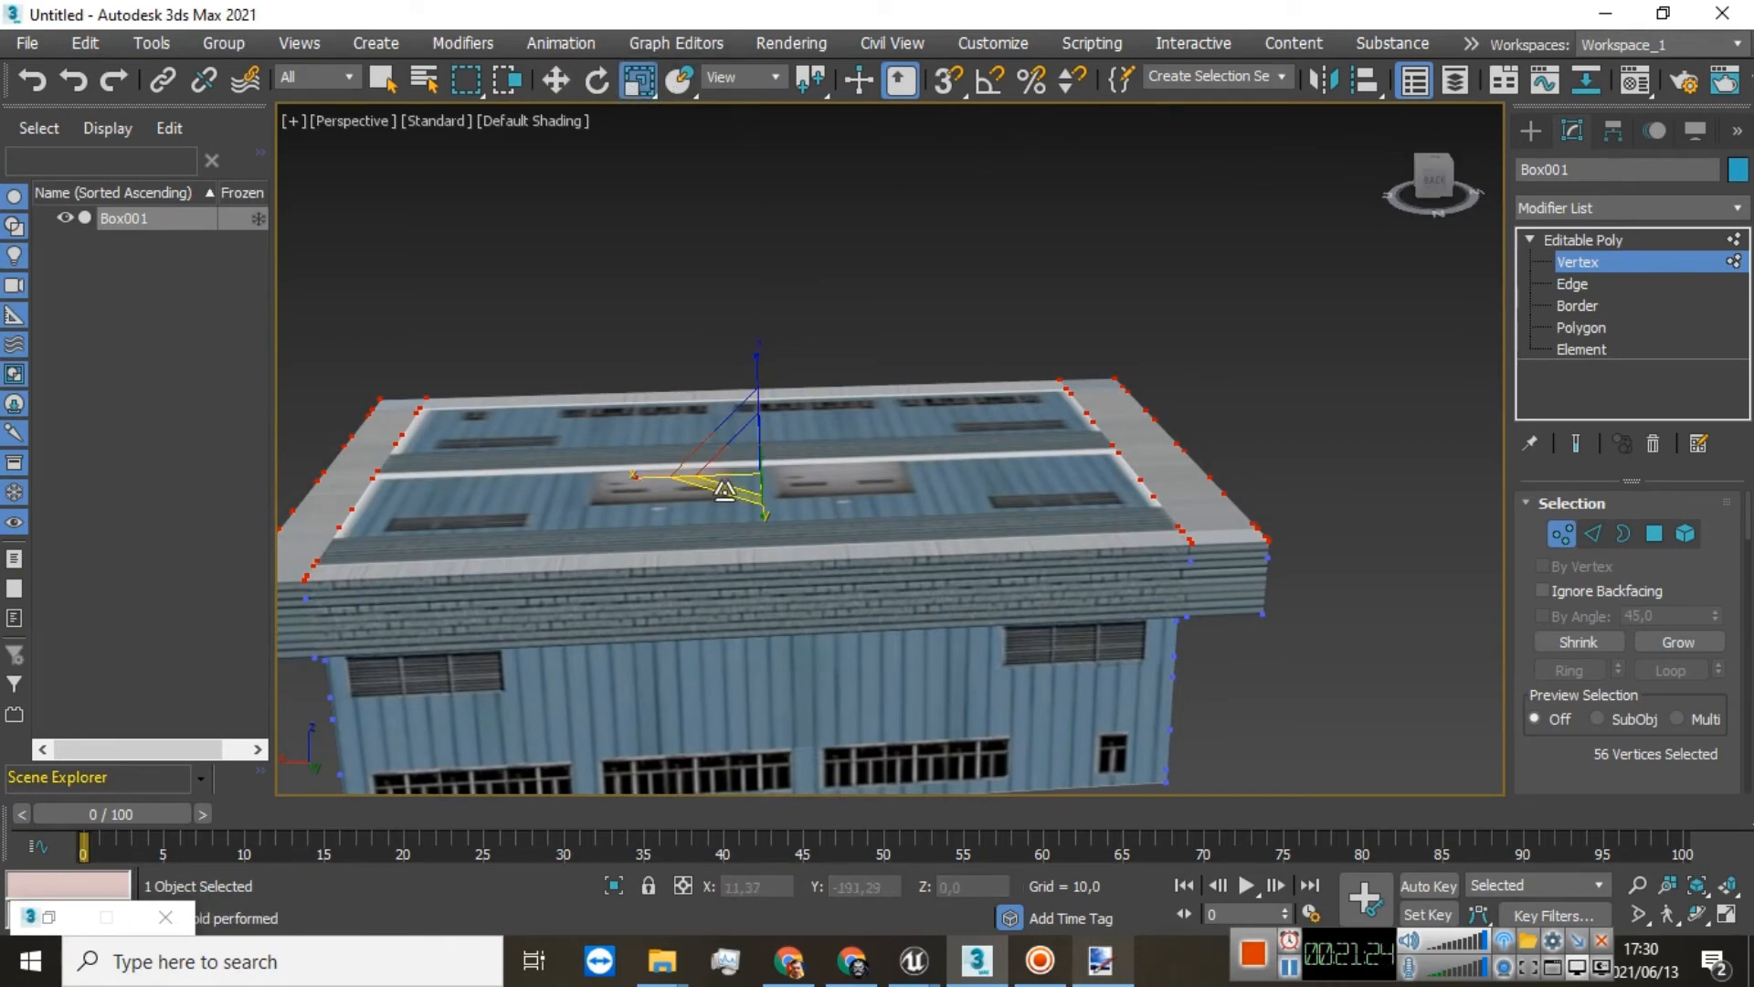
pyautogui.moveTo(725, 490); pyautogui.dragTo(768, 508)
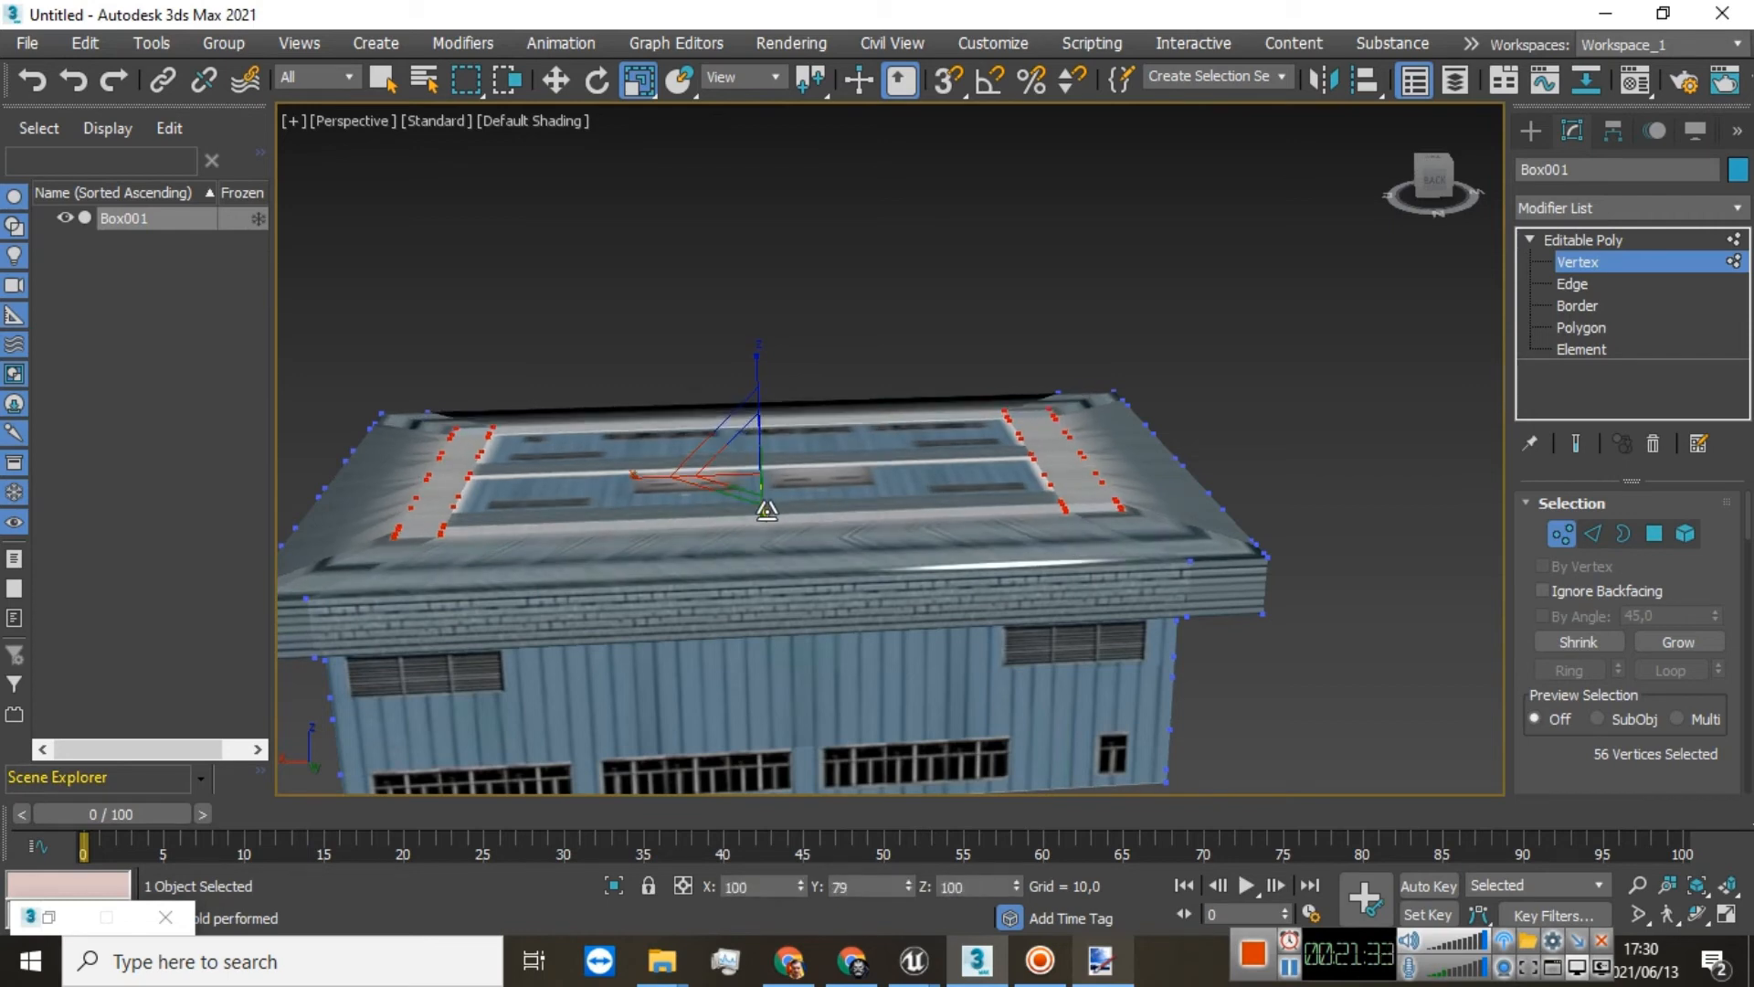
# Step: Raise the inset roof vertices to about Z 95.6 and shift them along Y to about 10.5, forming a sloped roof
pyautogui.click(572, 79)
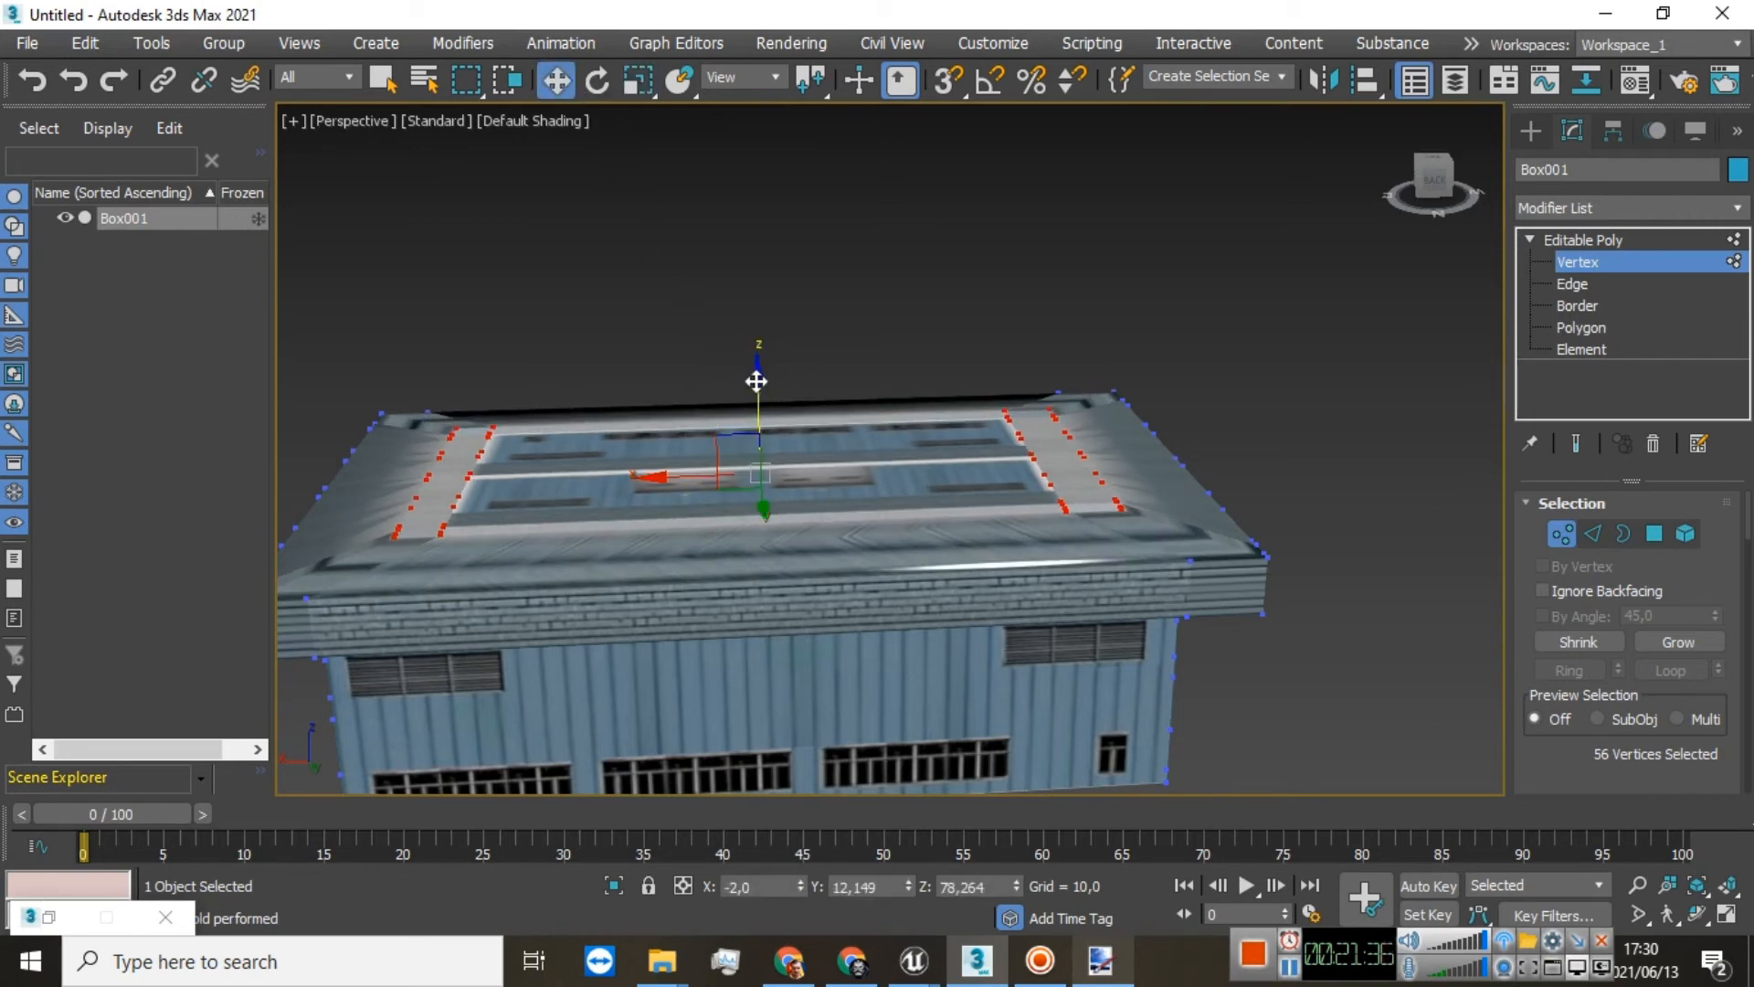
pyautogui.moveTo(756, 381); pyautogui.dragTo(754, 302)
pyautogui.click(1426, 177)
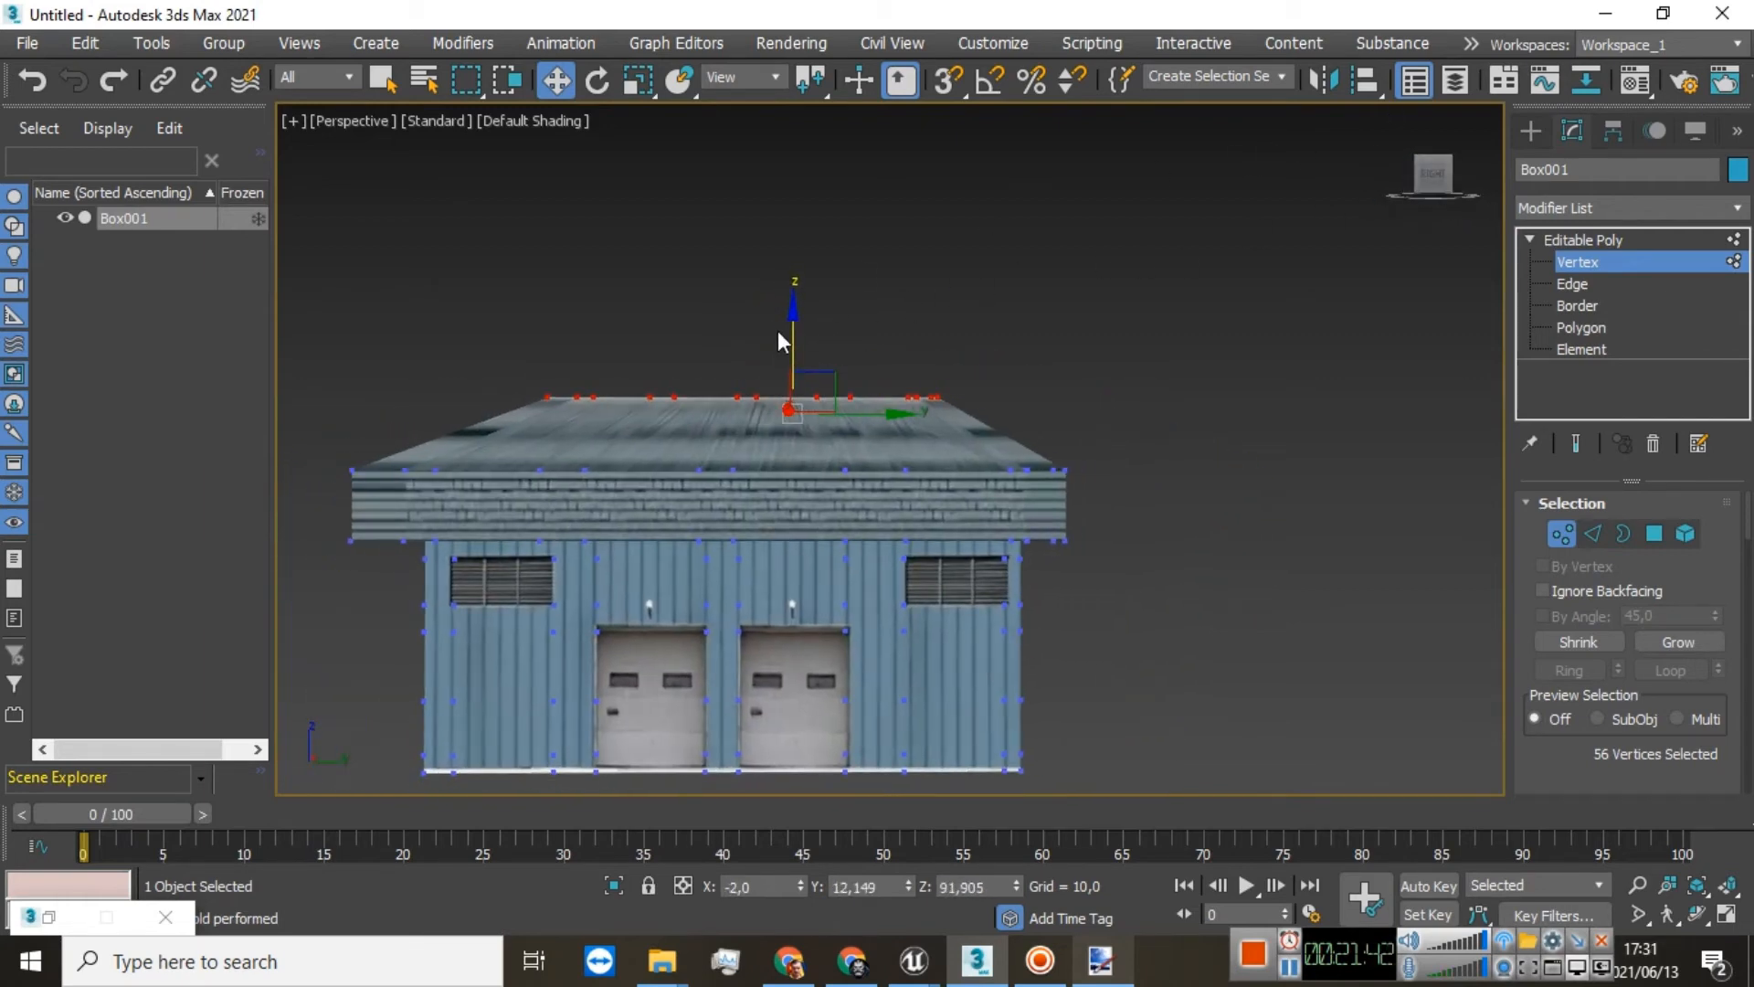
pyautogui.moveTo(873, 296); pyautogui.dragTo(981, 254, button='middle')
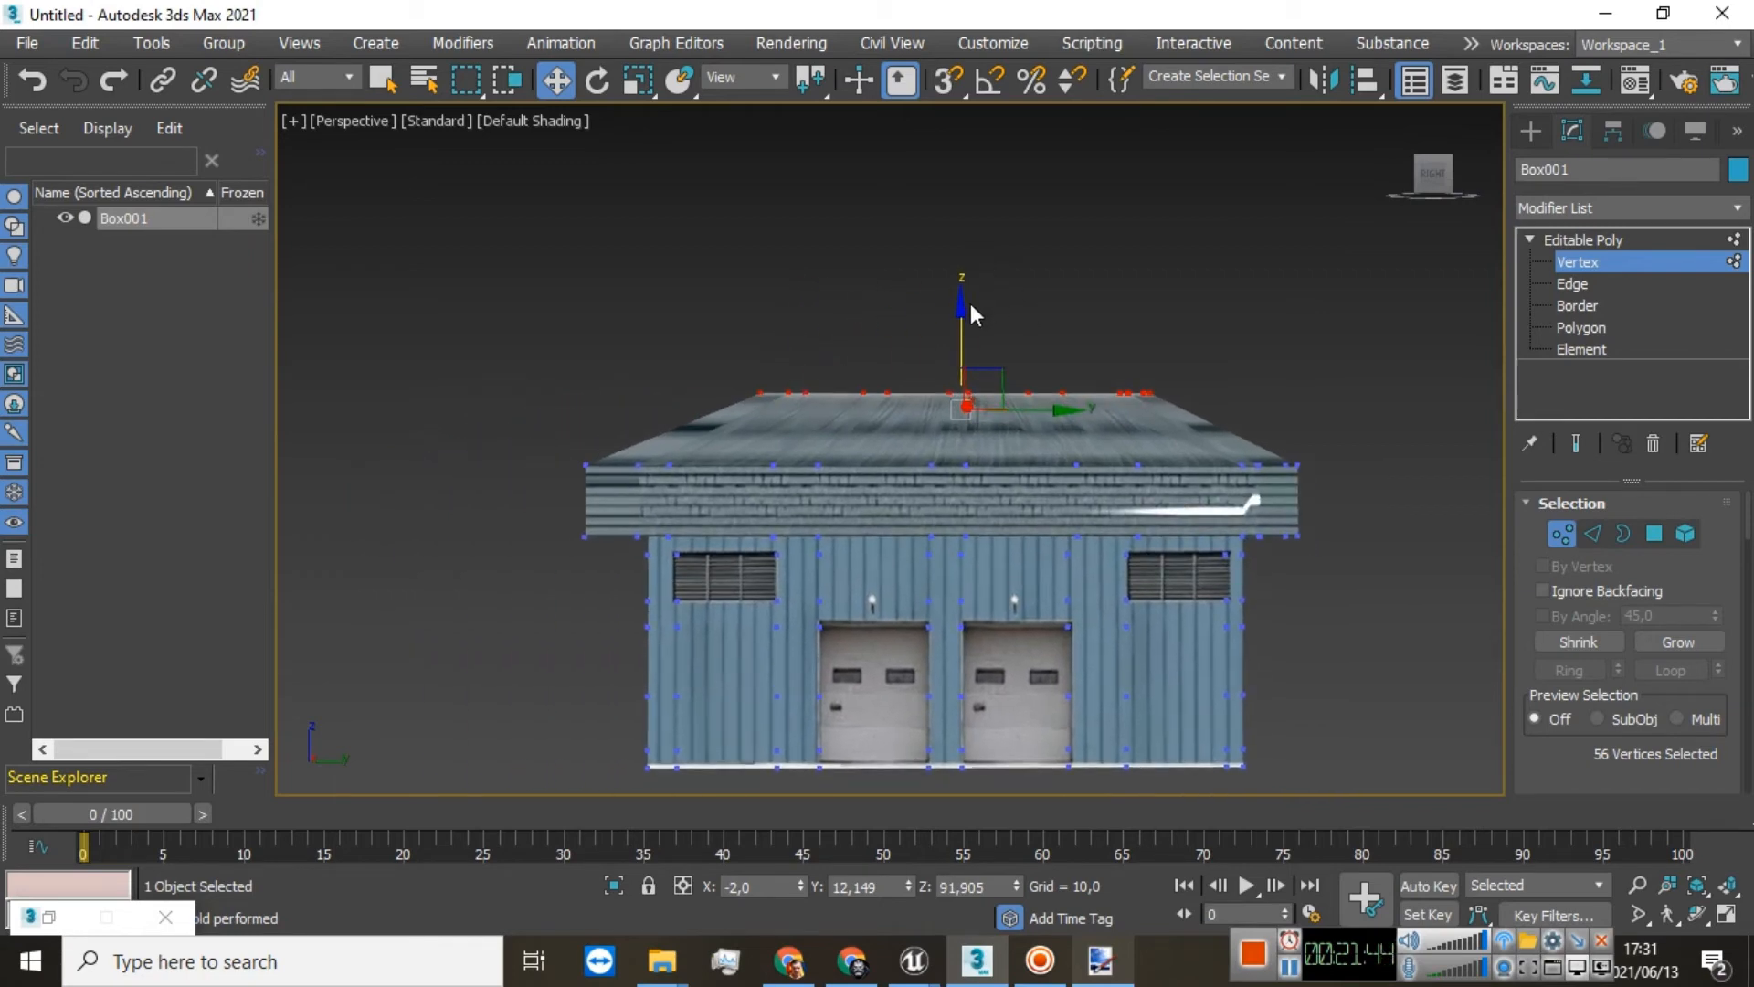
pyautogui.moveTo(961, 308); pyautogui.dragTo(960, 292)
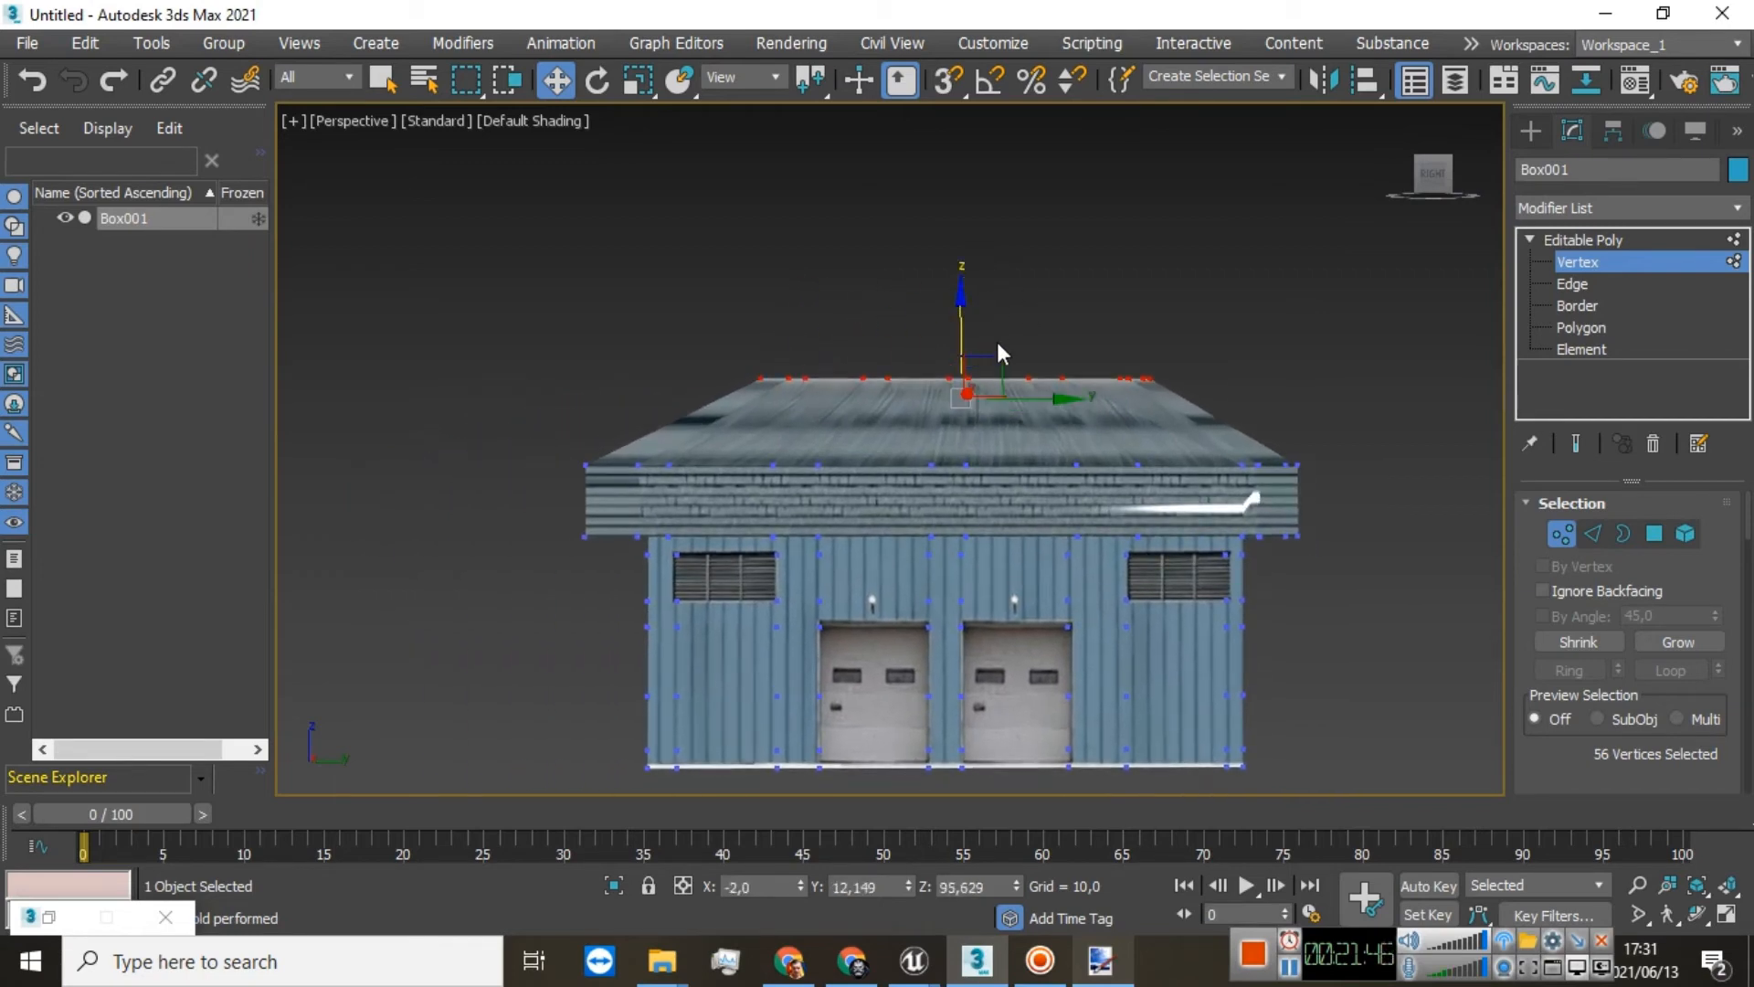
pyautogui.moveTo(1029, 398); pyautogui.dragTo(1024, 400)
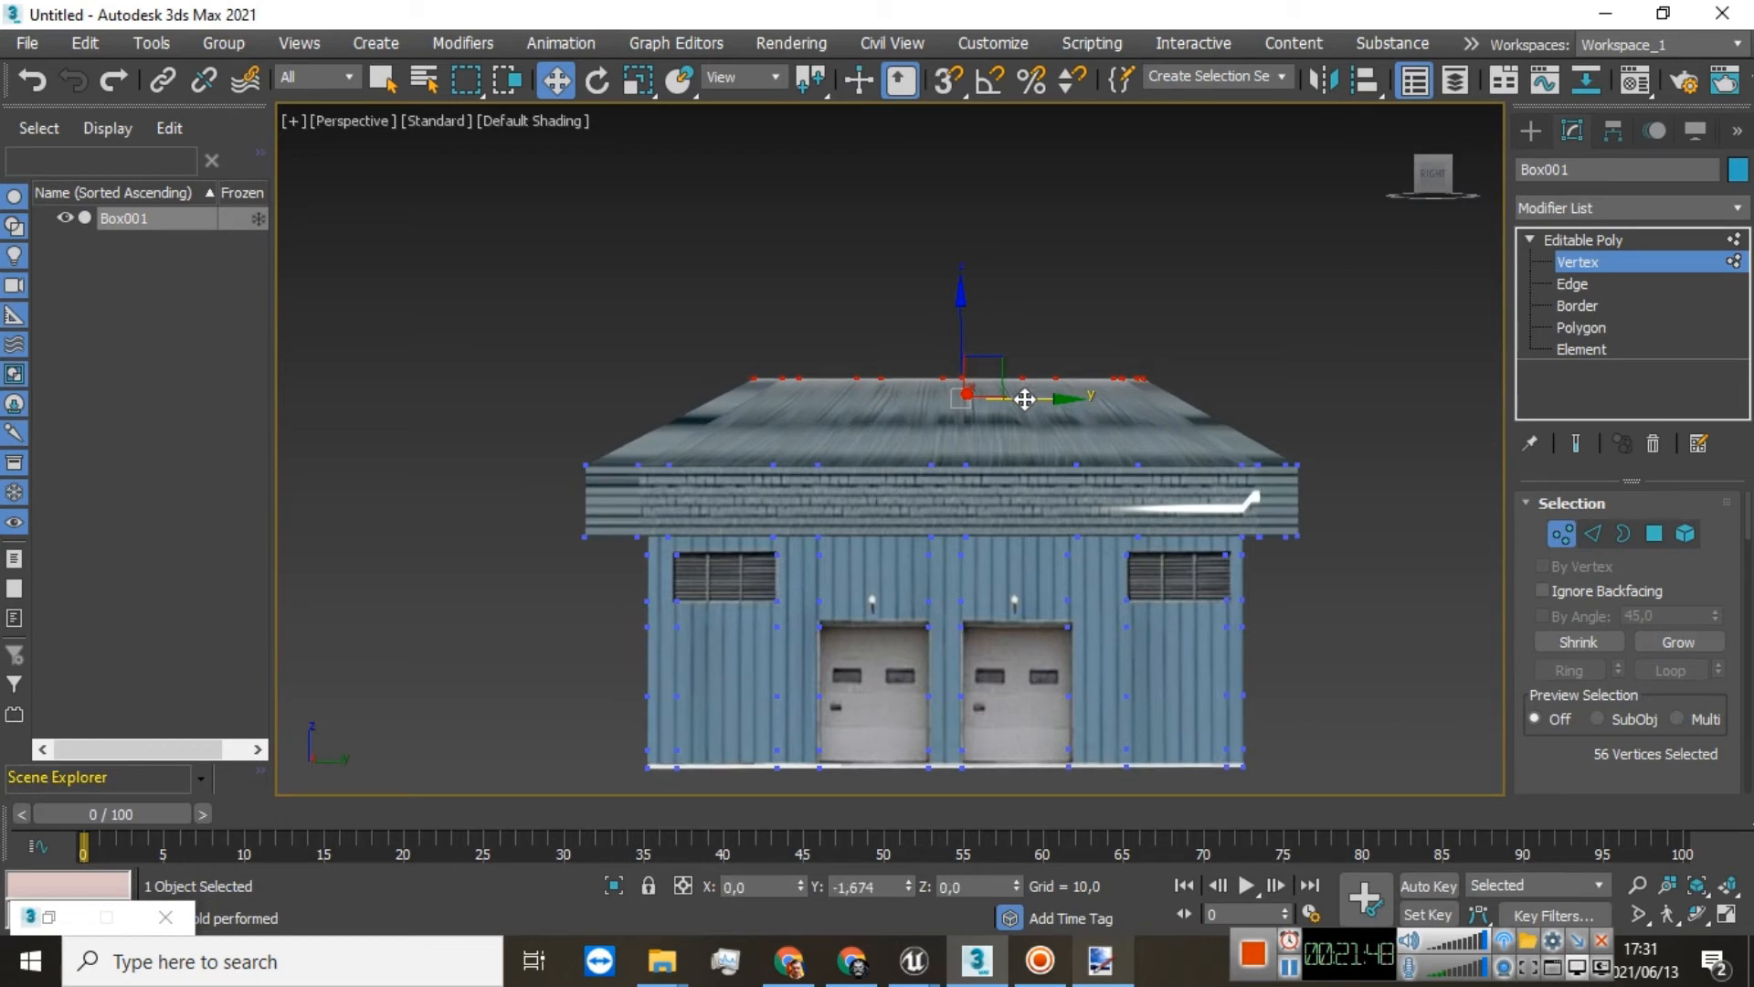
pyautogui.scroll(-5, 1046, 337)
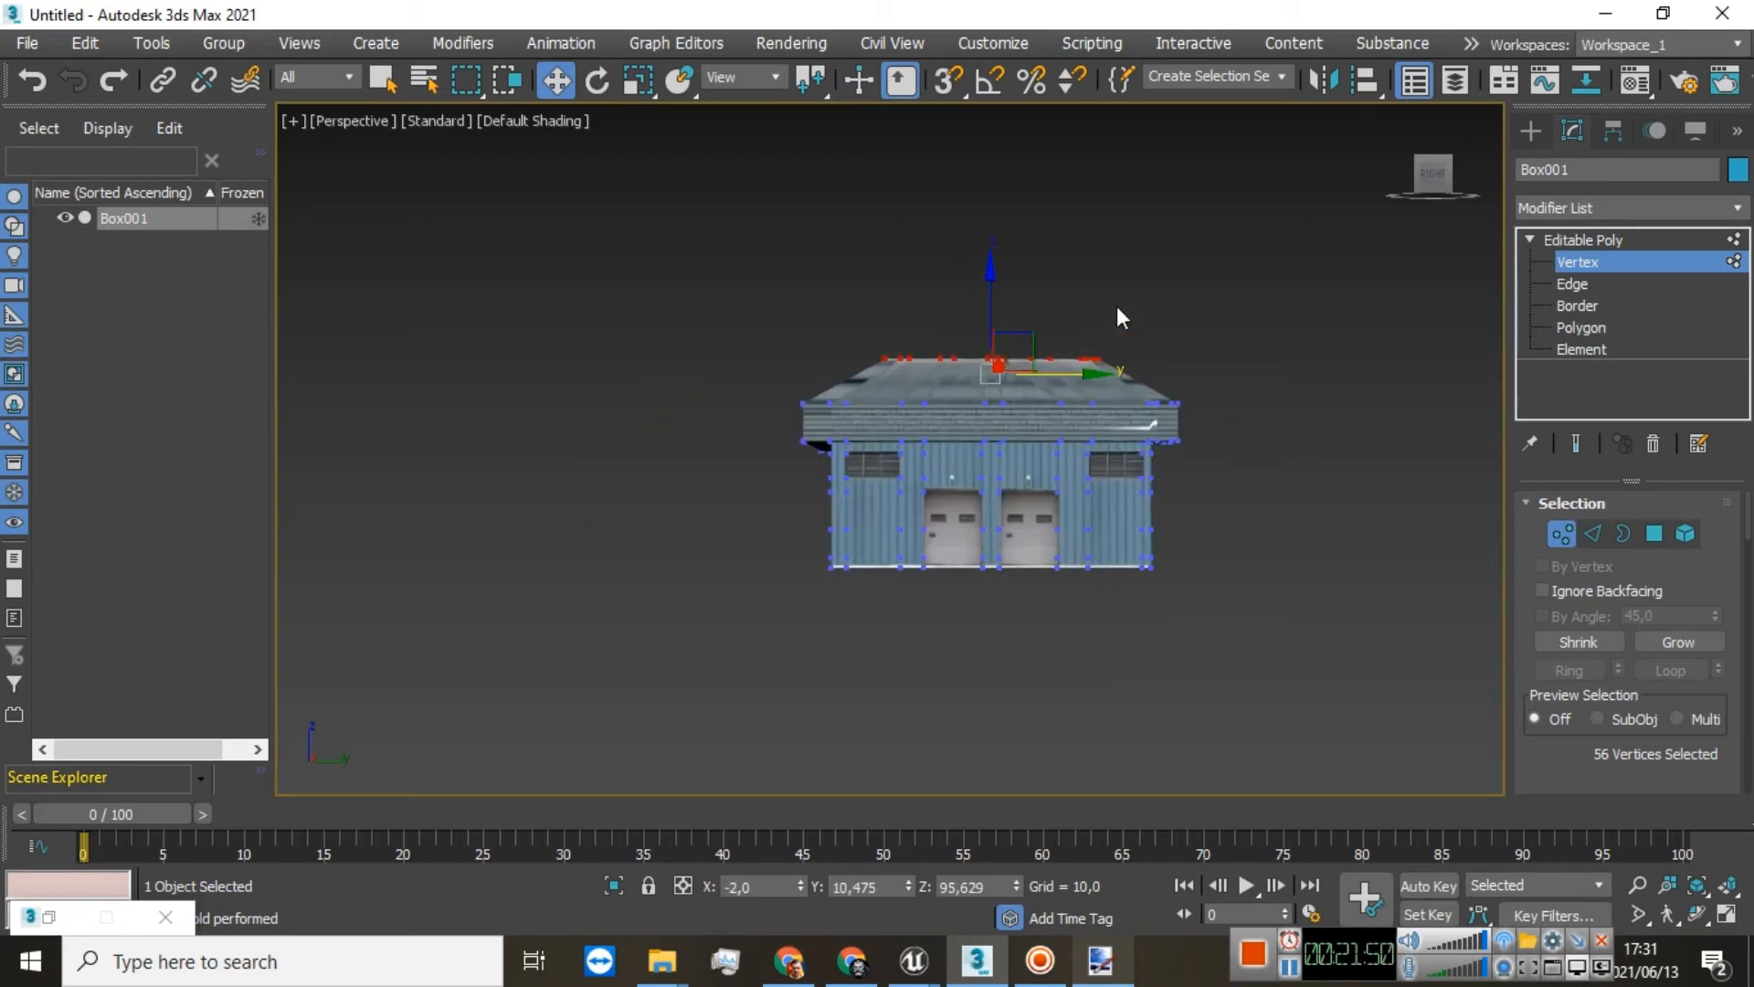
# Step: At Polygon level, select only the roof polygons, including the slopes and the flat top above the cladding band
pyautogui.moveTo(1430, 179); pyautogui.dragTo(1385, 216)
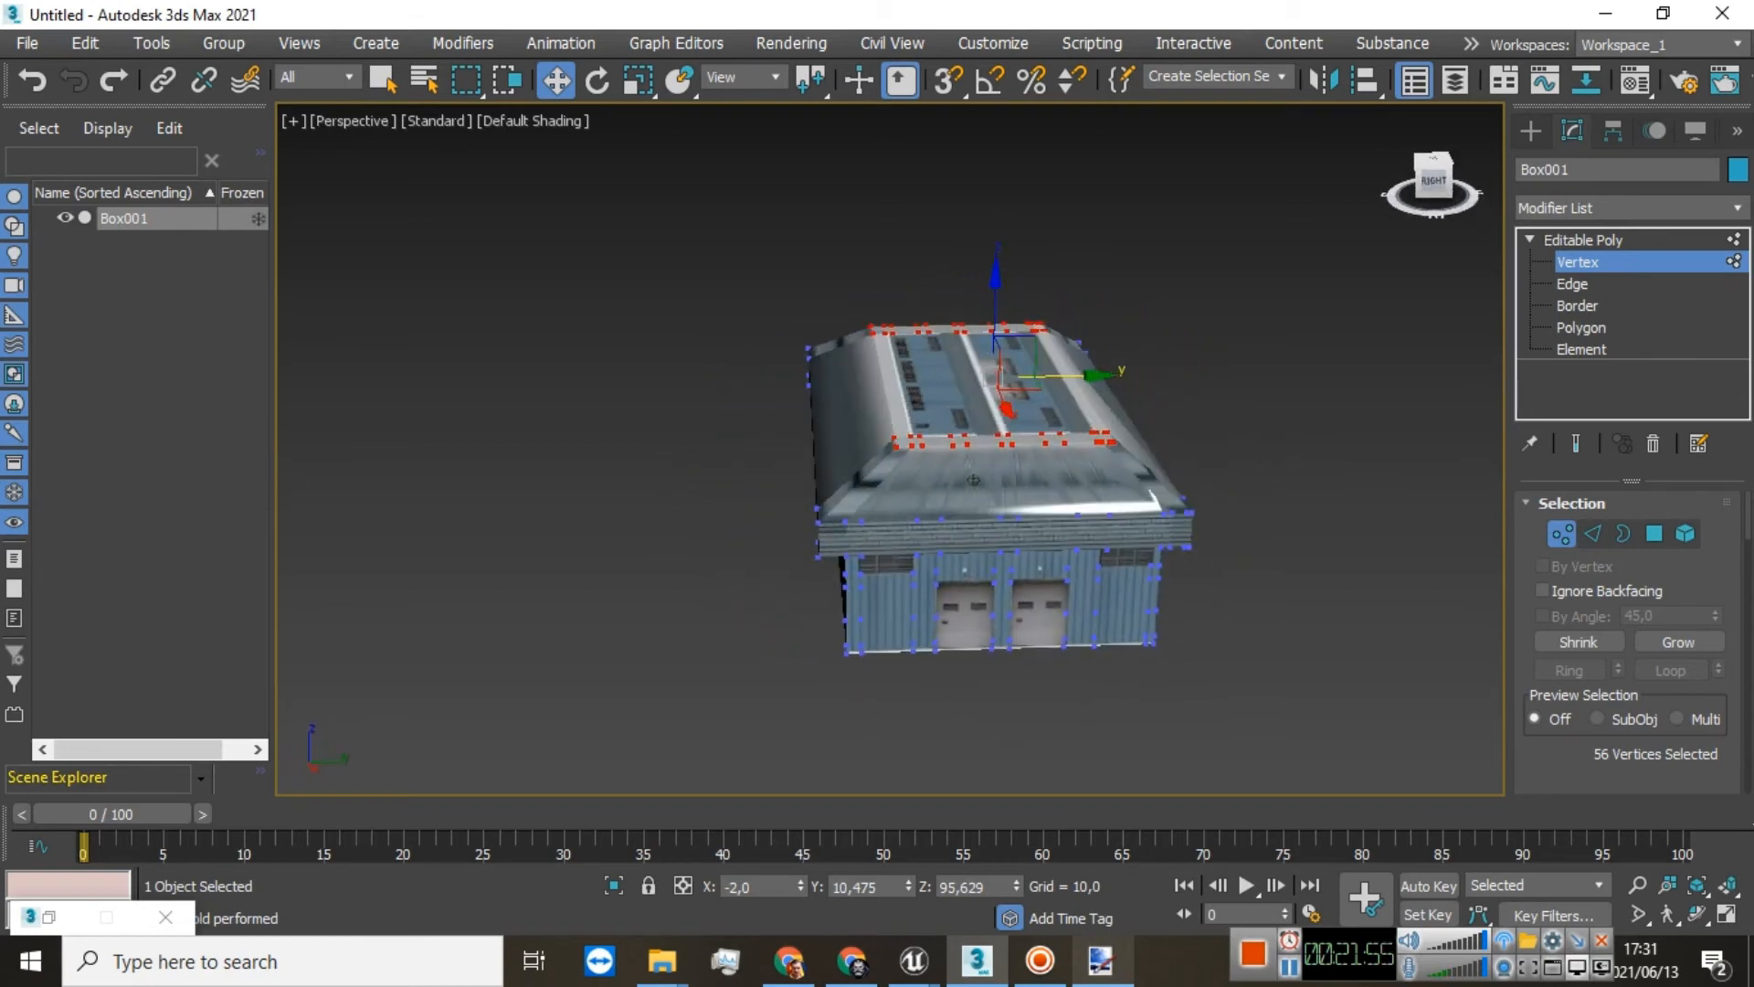
pyautogui.click(1595, 353)
pyautogui.click(1580, 329)
pyautogui.click(1416, 176)
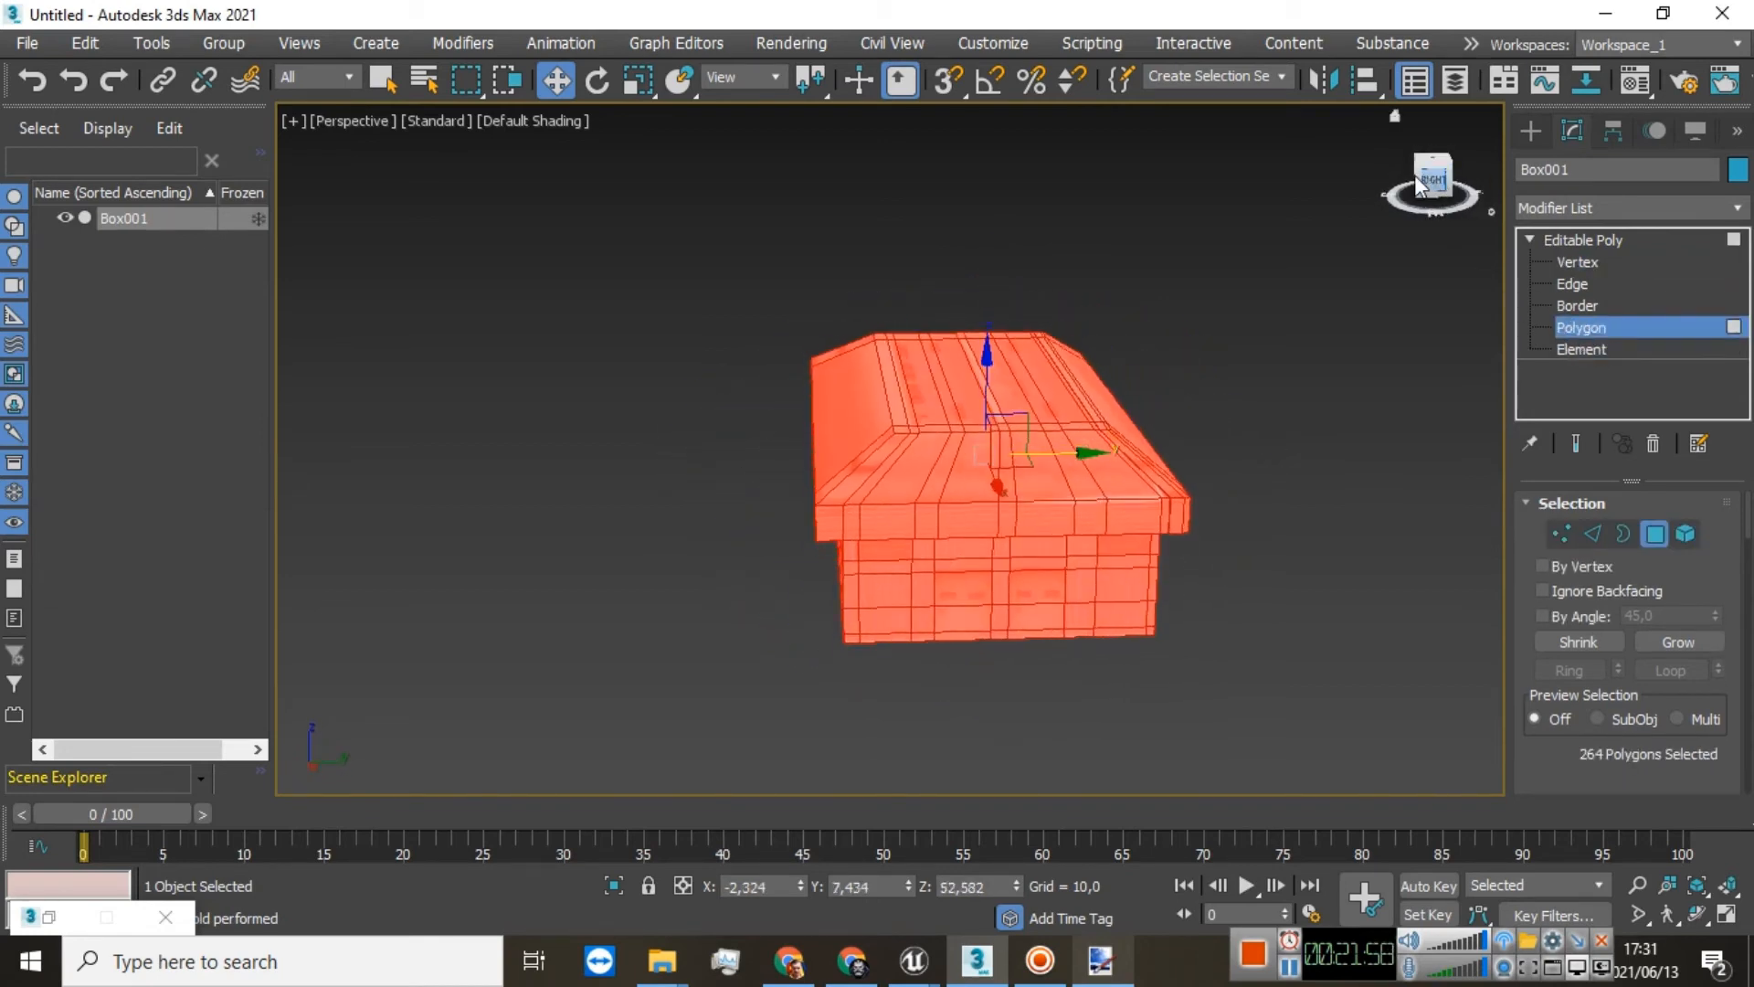
pyautogui.moveTo(1053, 375); pyautogui.dragTo(1273, 391)
pyautogui.moveTo(1427, 181)
pyautogui.mouseDown()
pyautogui.moveTo(1452, 219)
pyautogui.moveTo(1524, 240)
pyautogui.moveTo(1430, 189)
pyautogui.mouseUp()
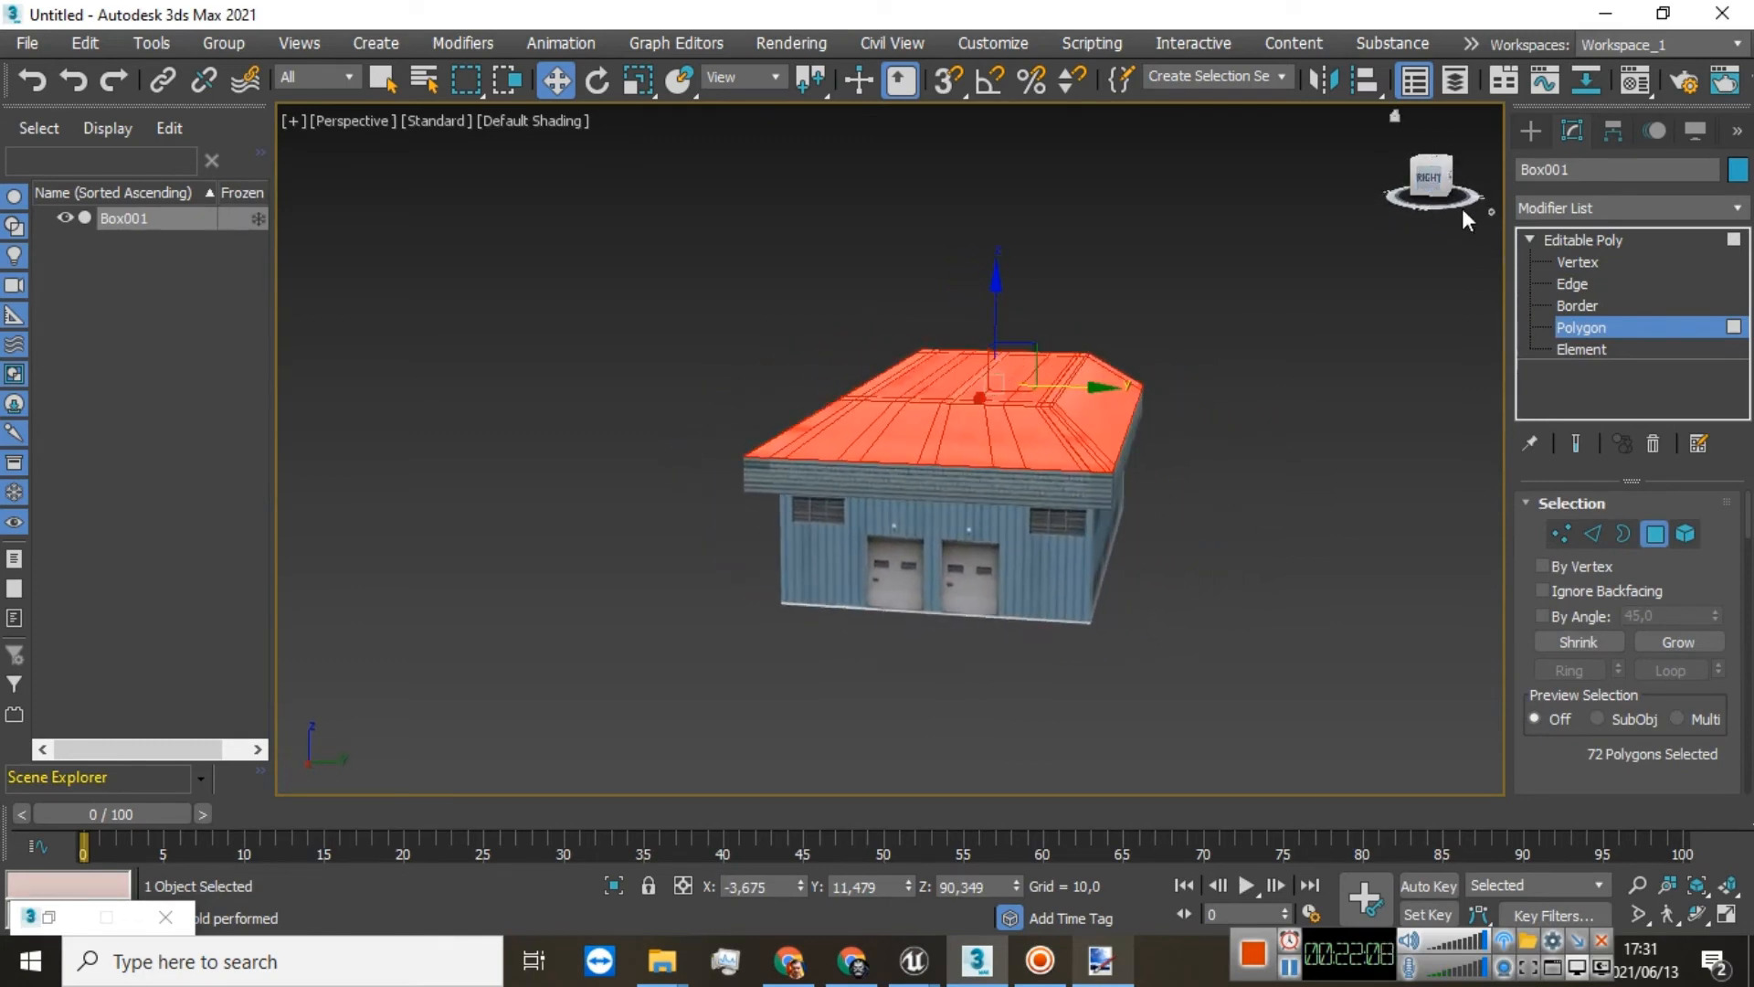
# Step: Open the Material Editor and add an OSL Bitmap Lookup map to the Base Color of the 02 - Default material
pyautogui.press('m')
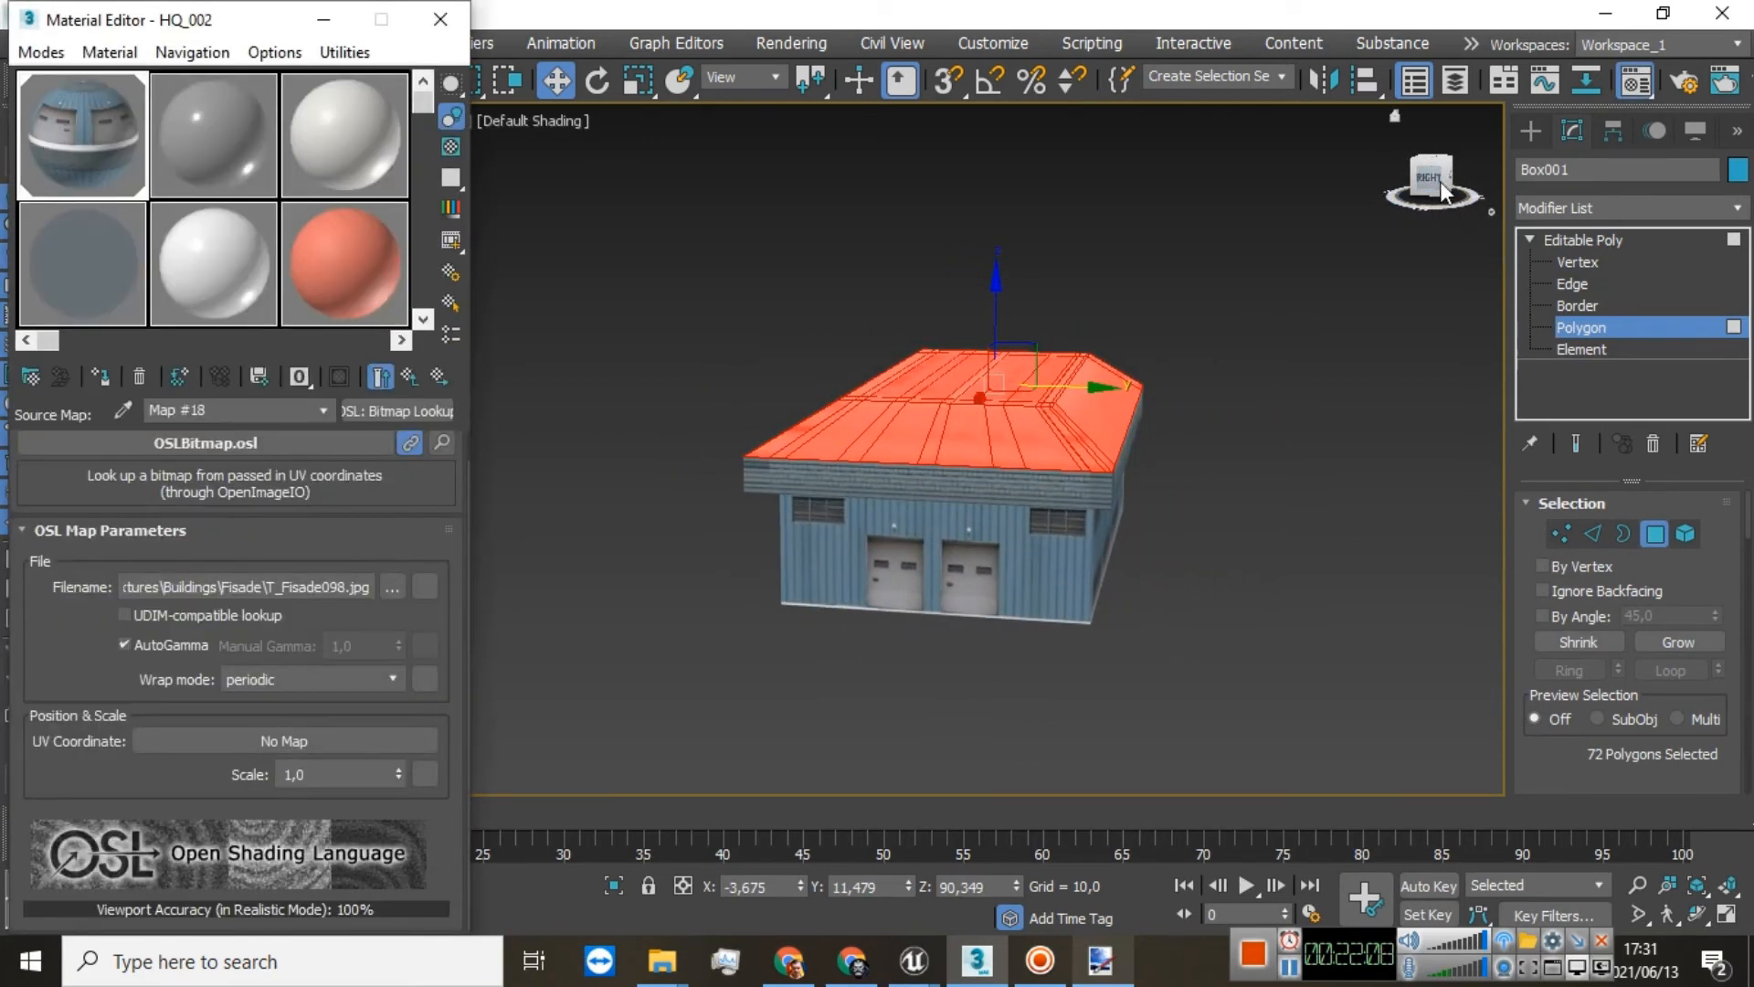
pyautogui.click(203, 140)
pyautogui.scroll(-10, 103, 621)
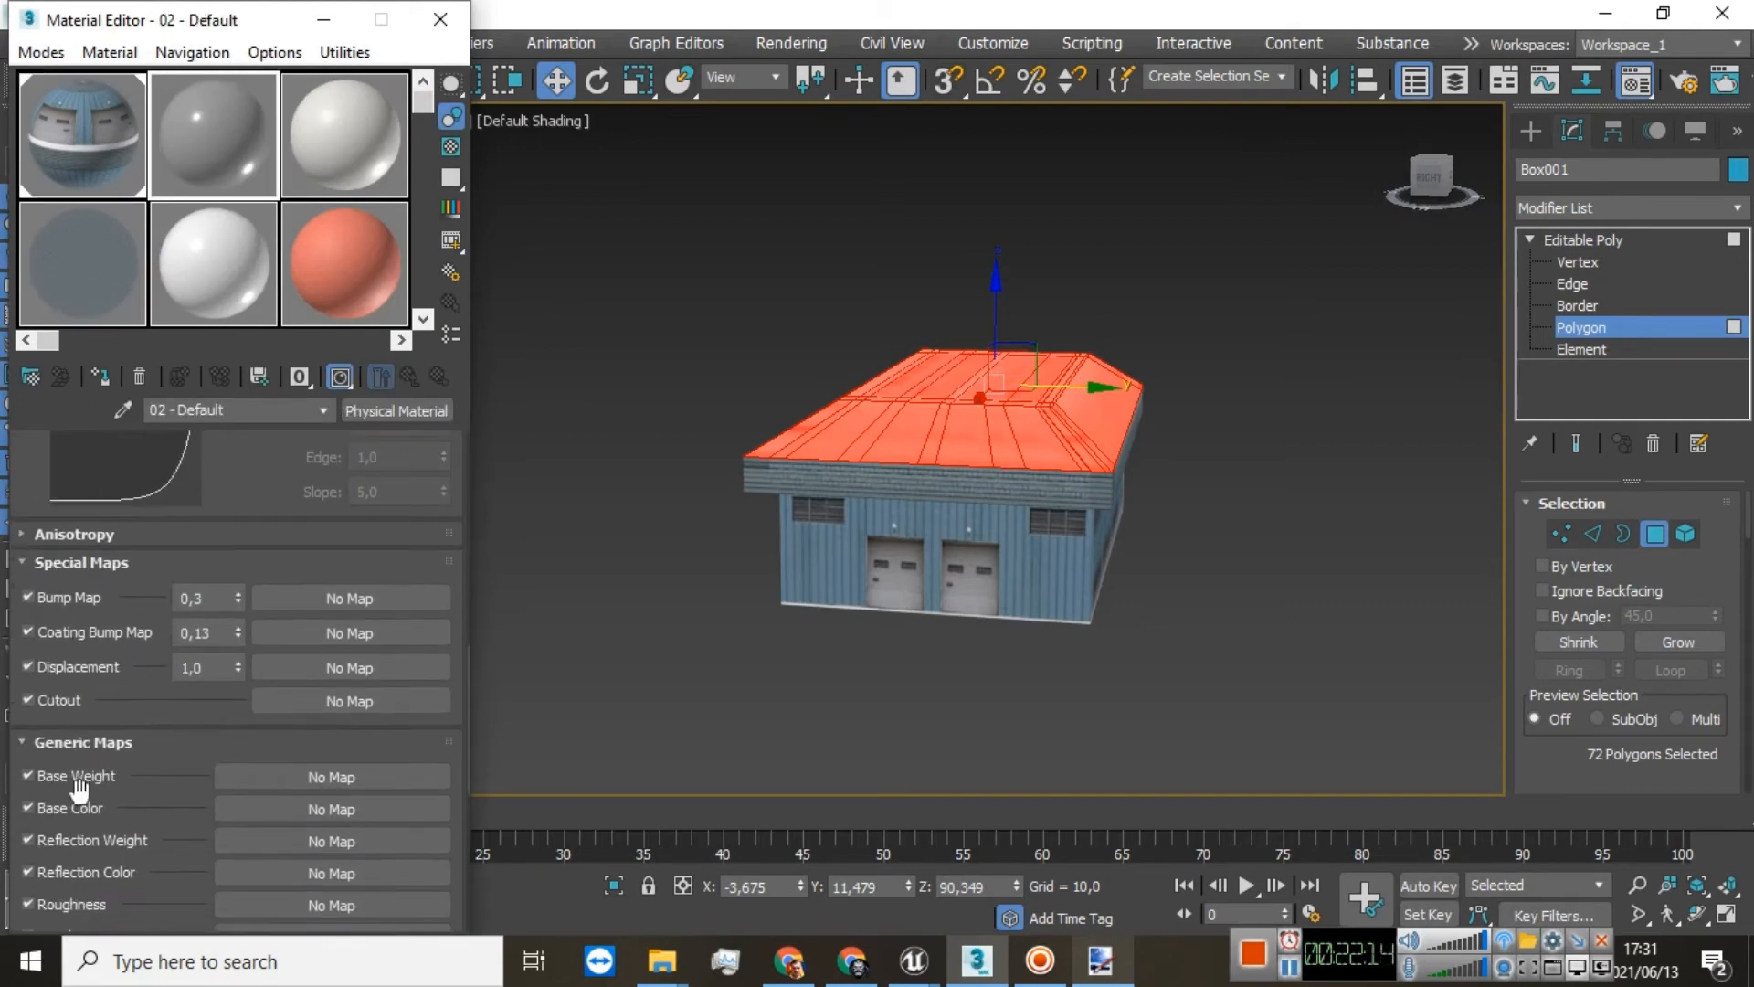
pyautogui.click(319, 809)
pyautogui.click(709, 614)
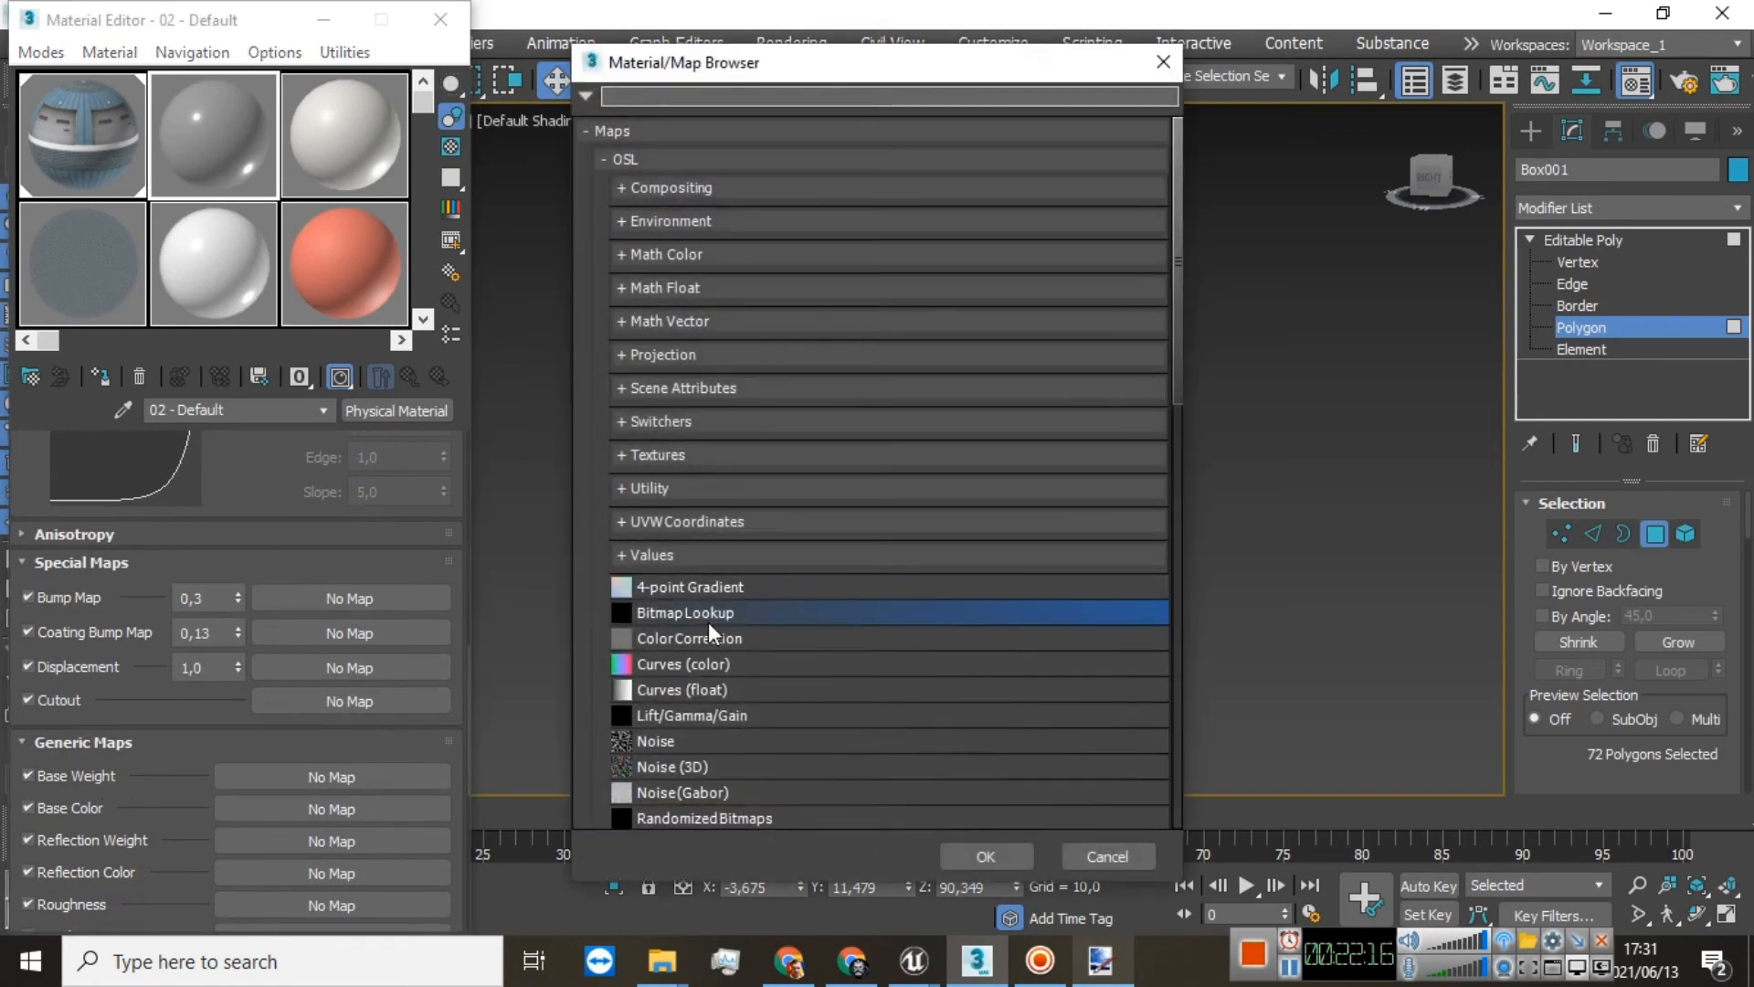
pyautogui.doubleClick(709, 618)
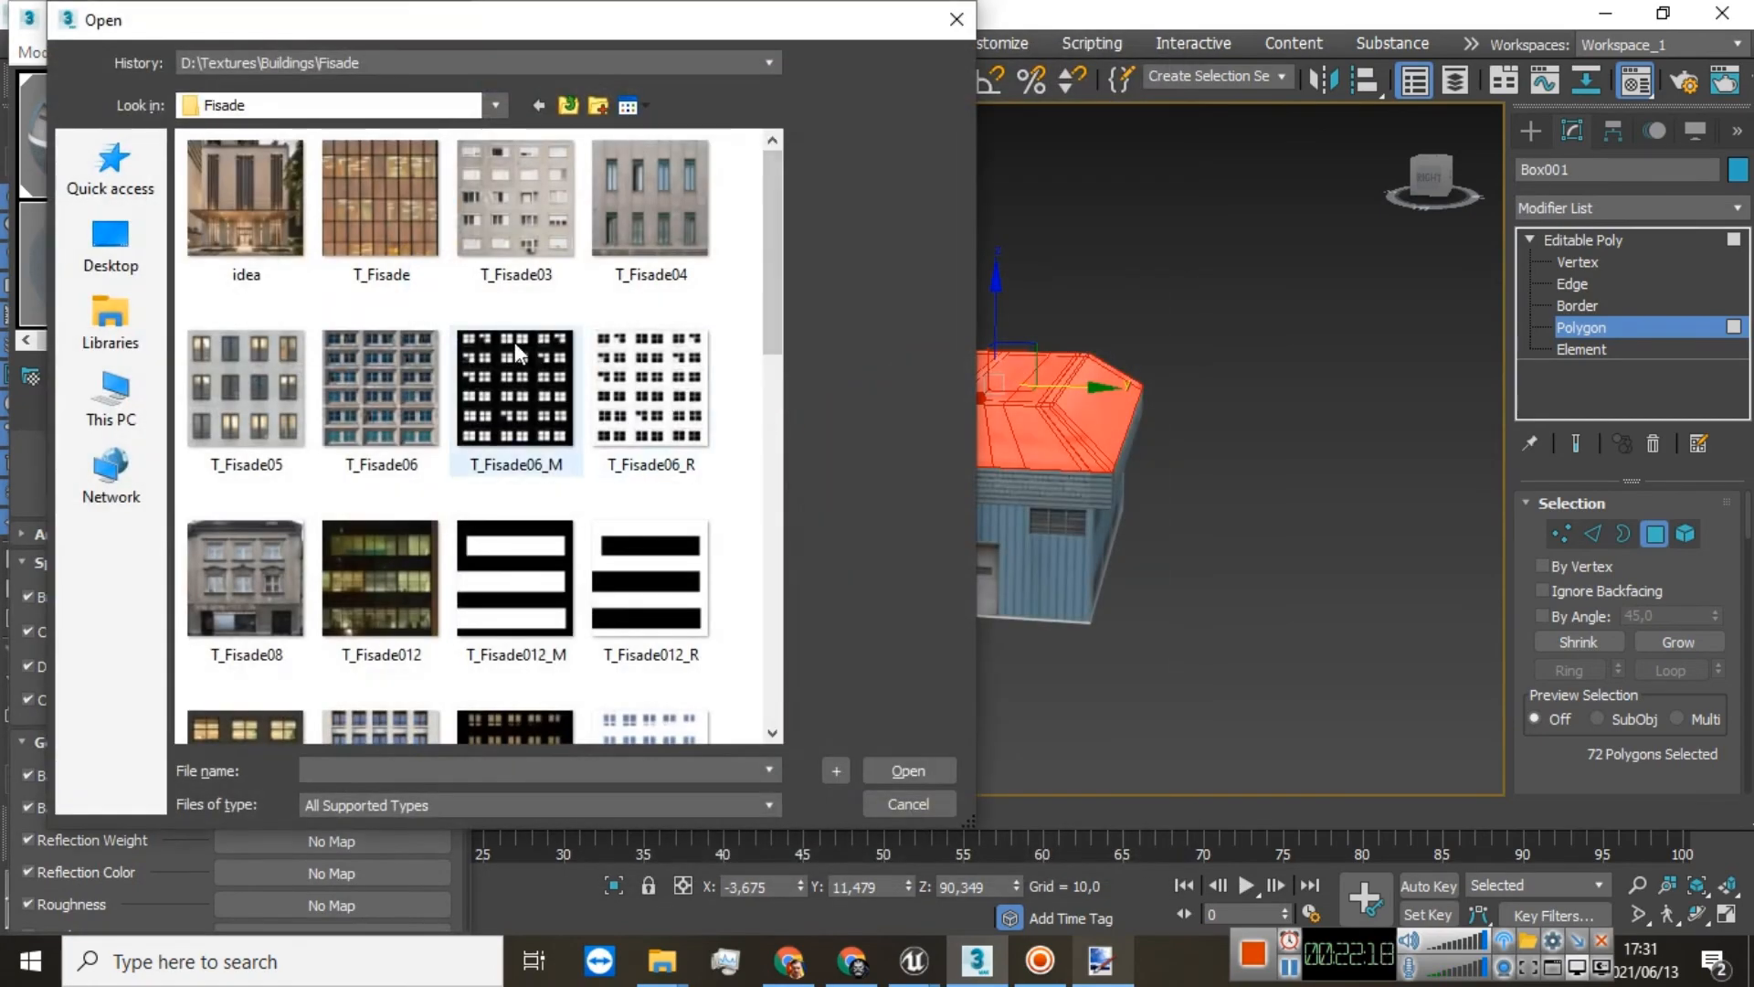
# Step: Load the 2K-roof_5-diffuse image from the Textures\Roofs folder as the bitmap
pyautogui.scroll(-10, 457, 365)
pyautogui.scroll(10, 437, 356)
pyautogui.click(569, 105)
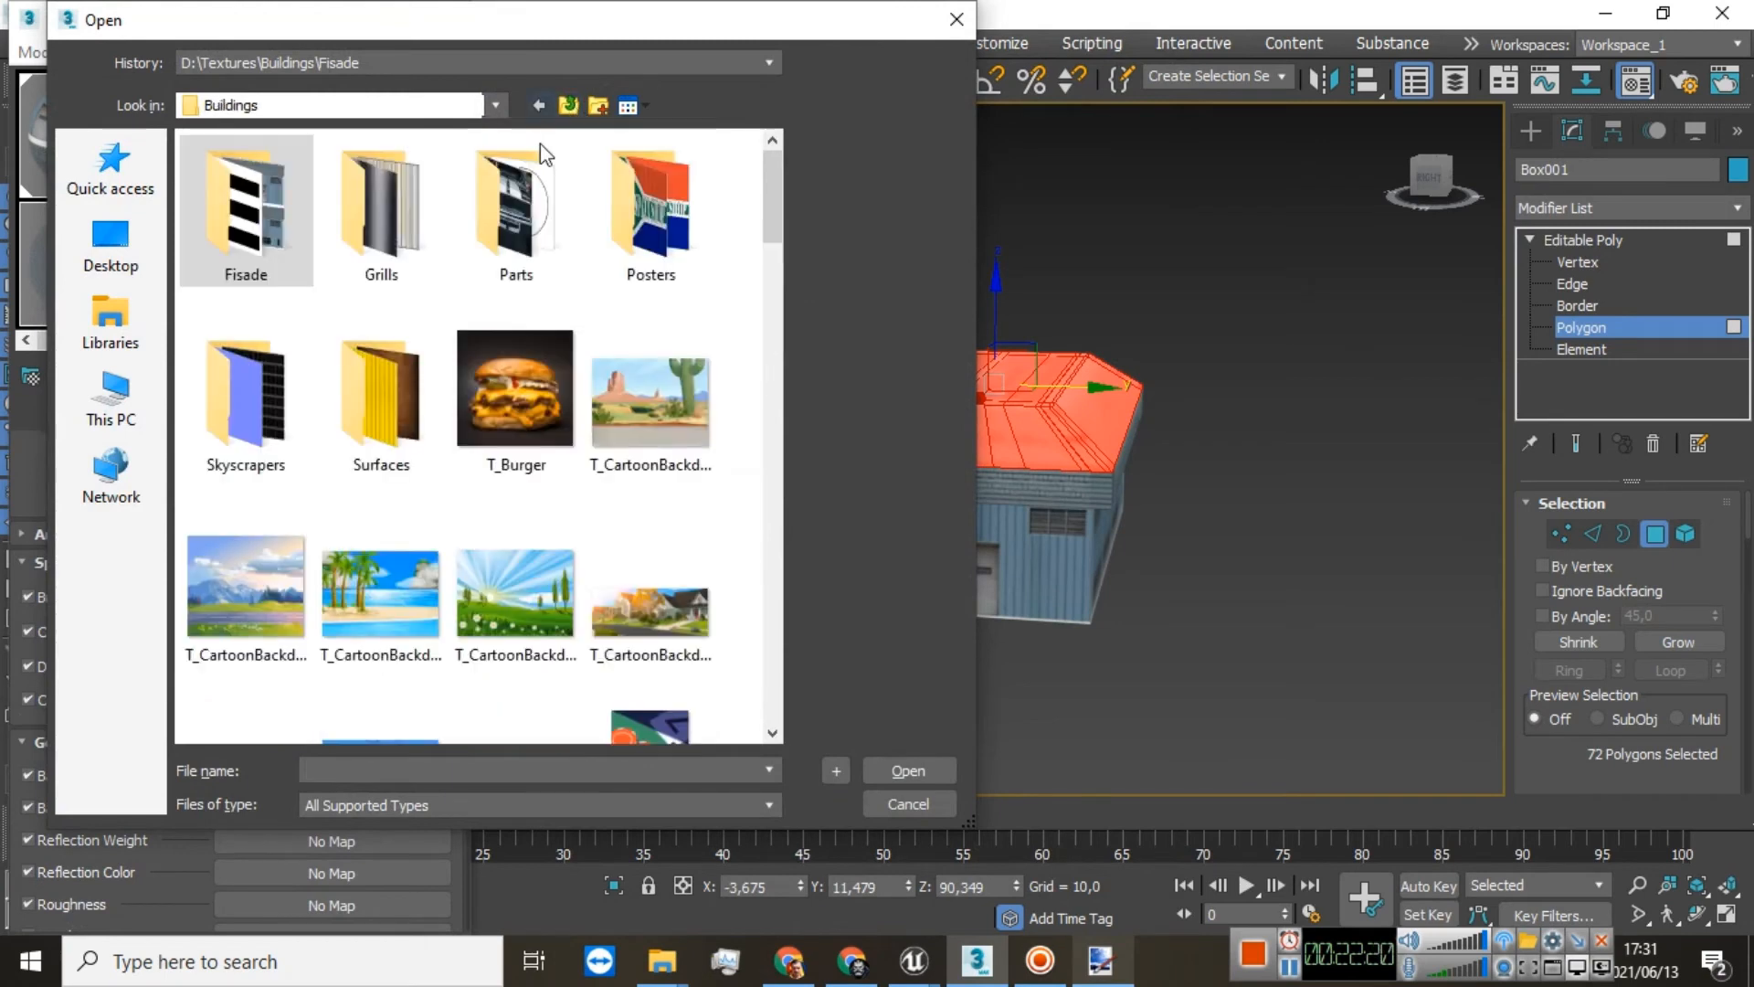
pyautogui.click(566, 105)
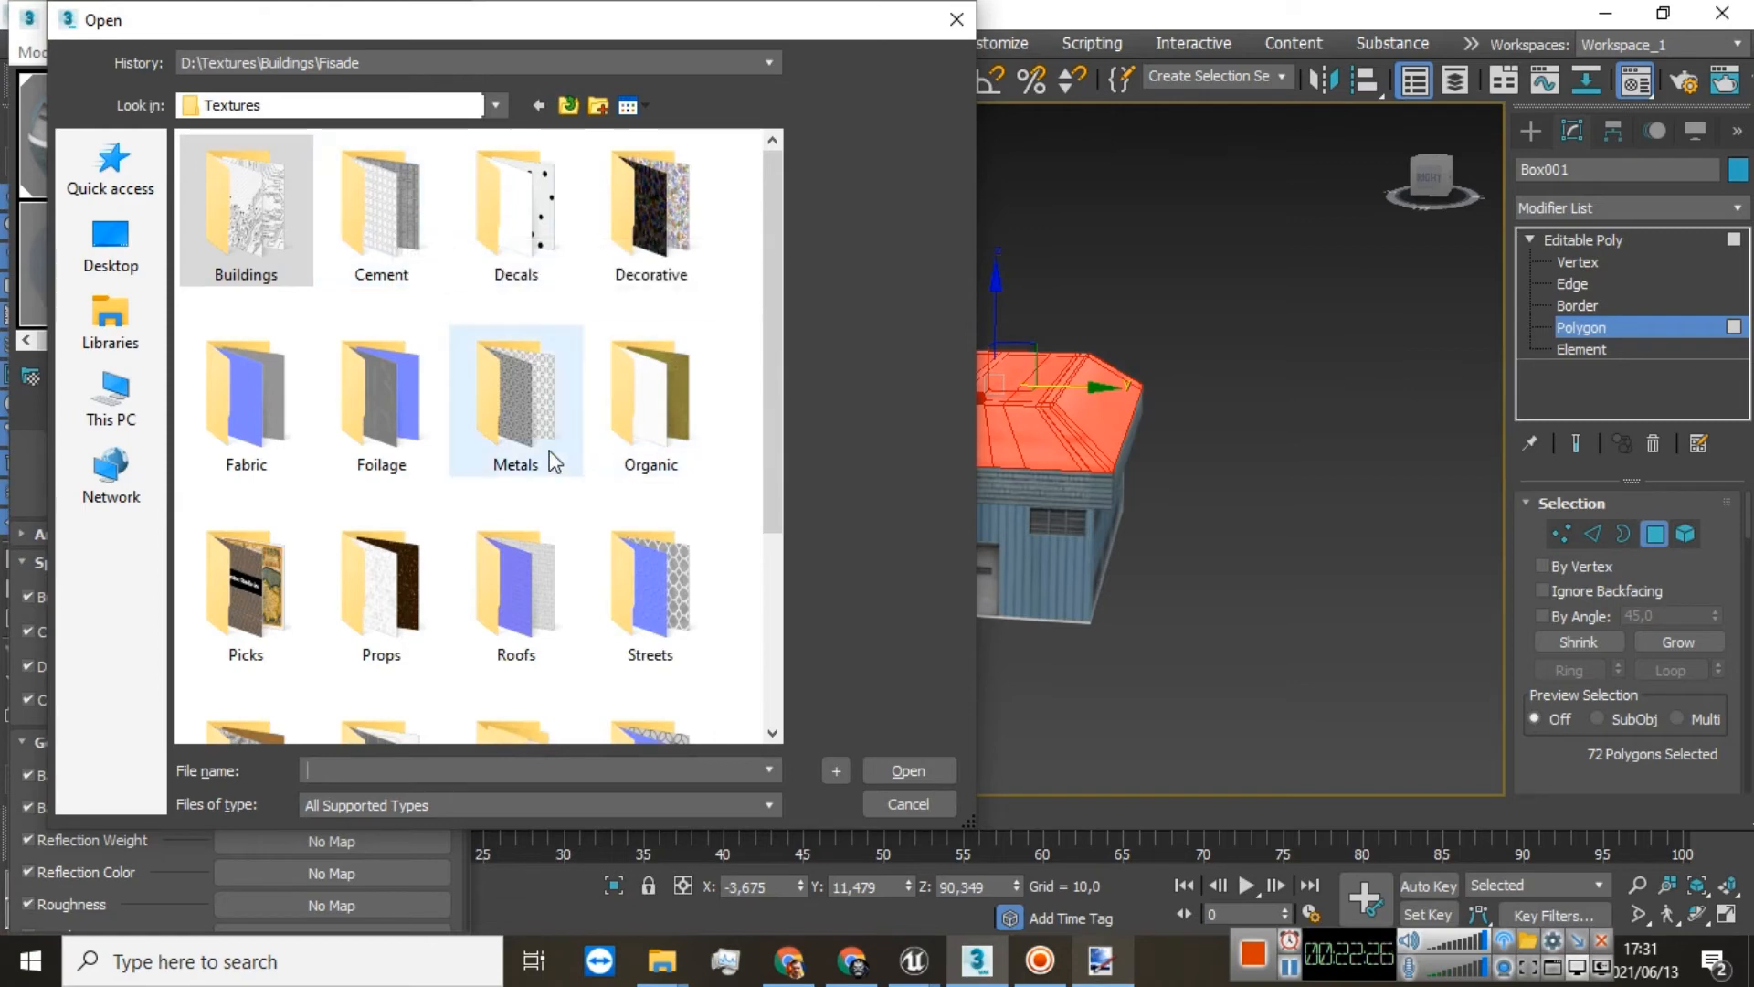
pyautogui.doubleClick(497, 596)
pyautogui.scroll(-6, 522, 338)
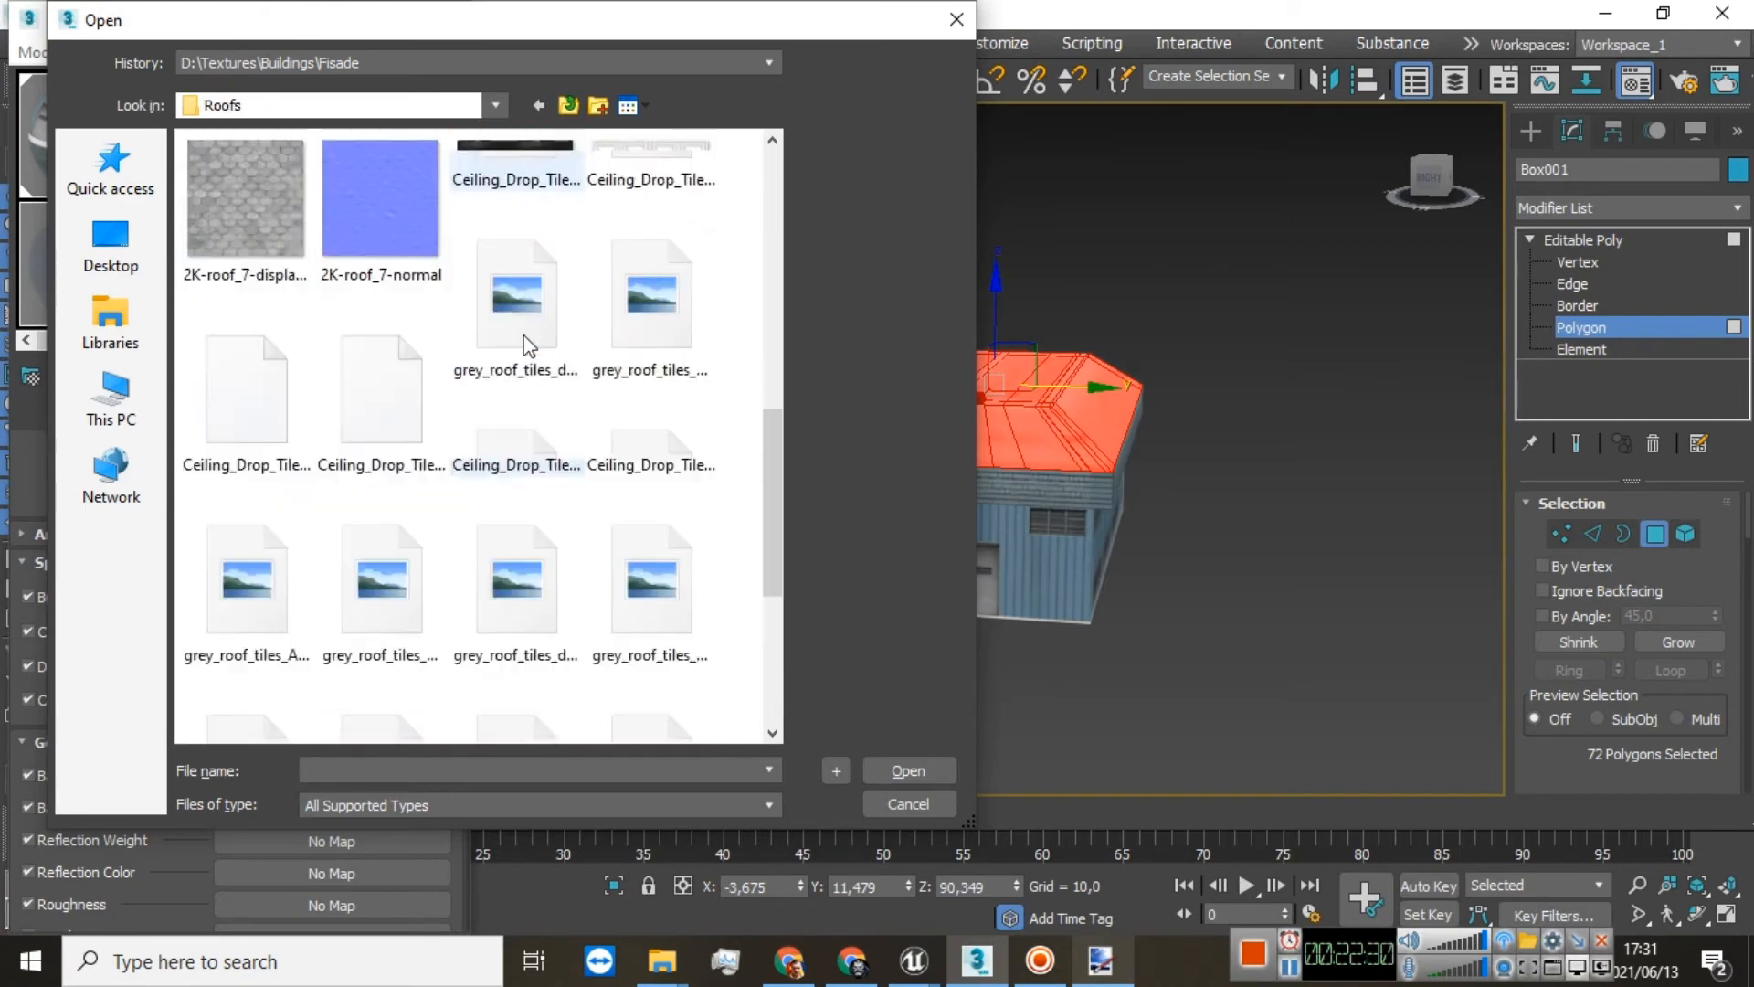
pyautogui.scroll(5, 522, 340)
pyautogui.scroll(1, 516, 375)
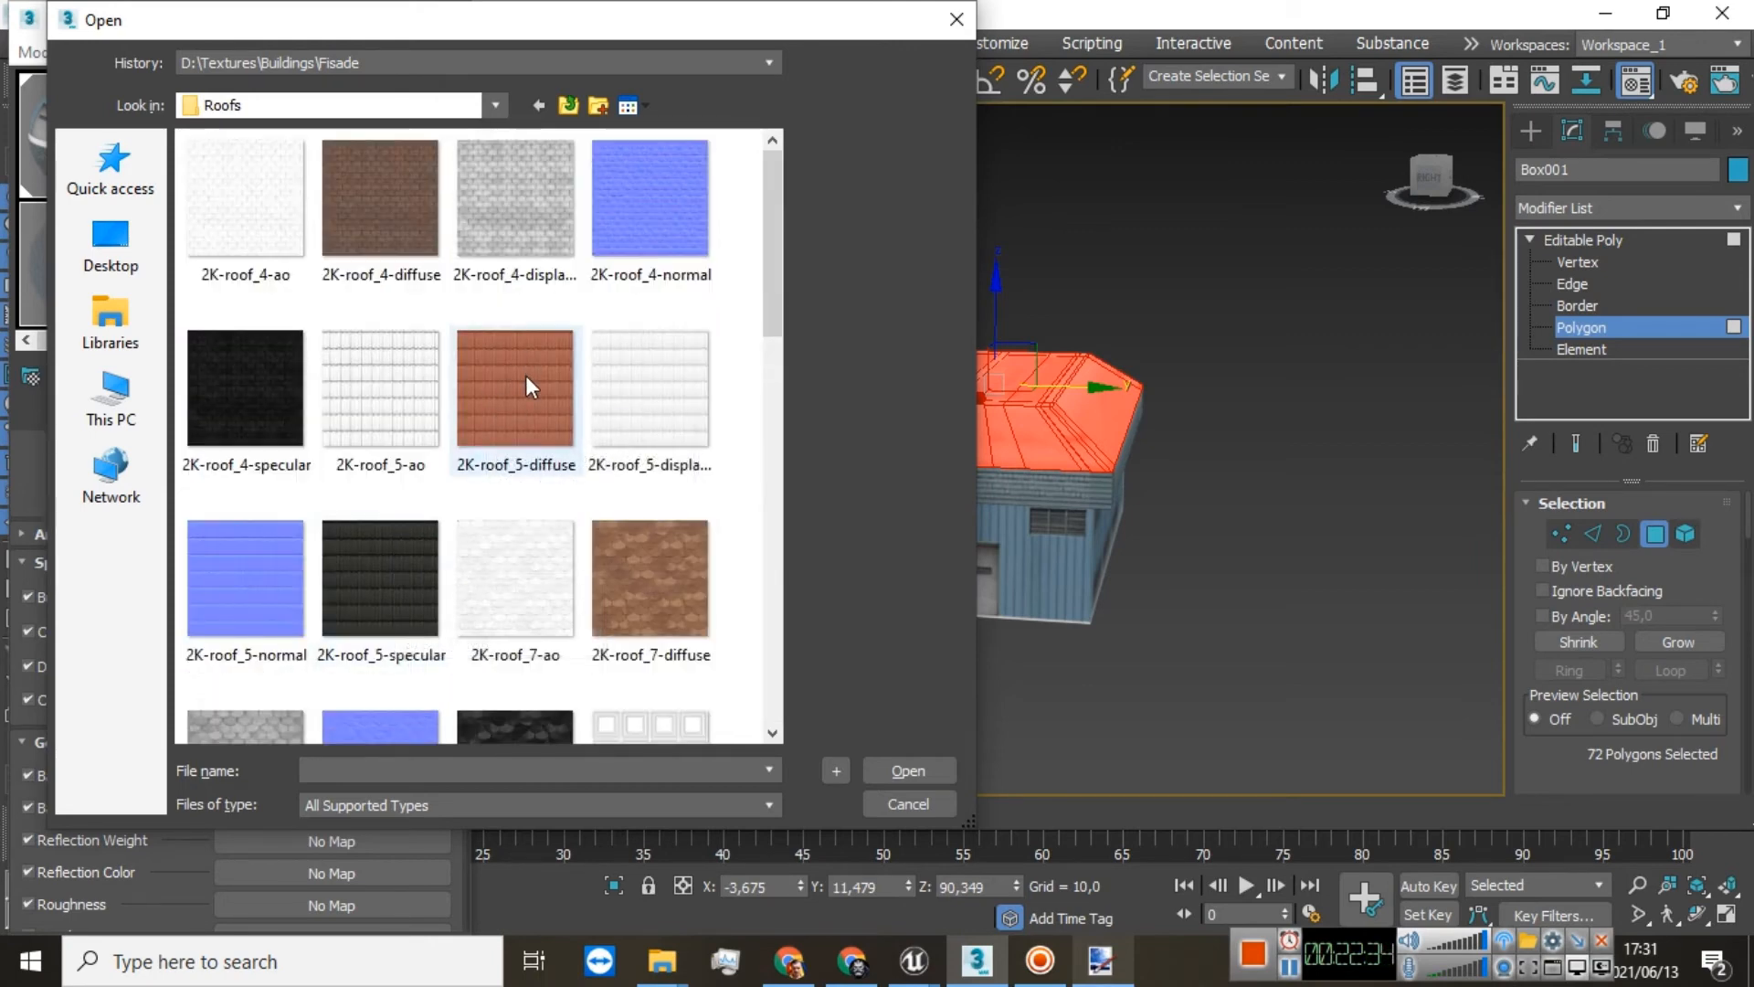
pyautogui.doubleClick(525, 374)
# Step: Assign the roof tile material to the selected roof polygons, check it without the selection highlight, and restore the selection
pyautogui.scroll(2, 974, 439)
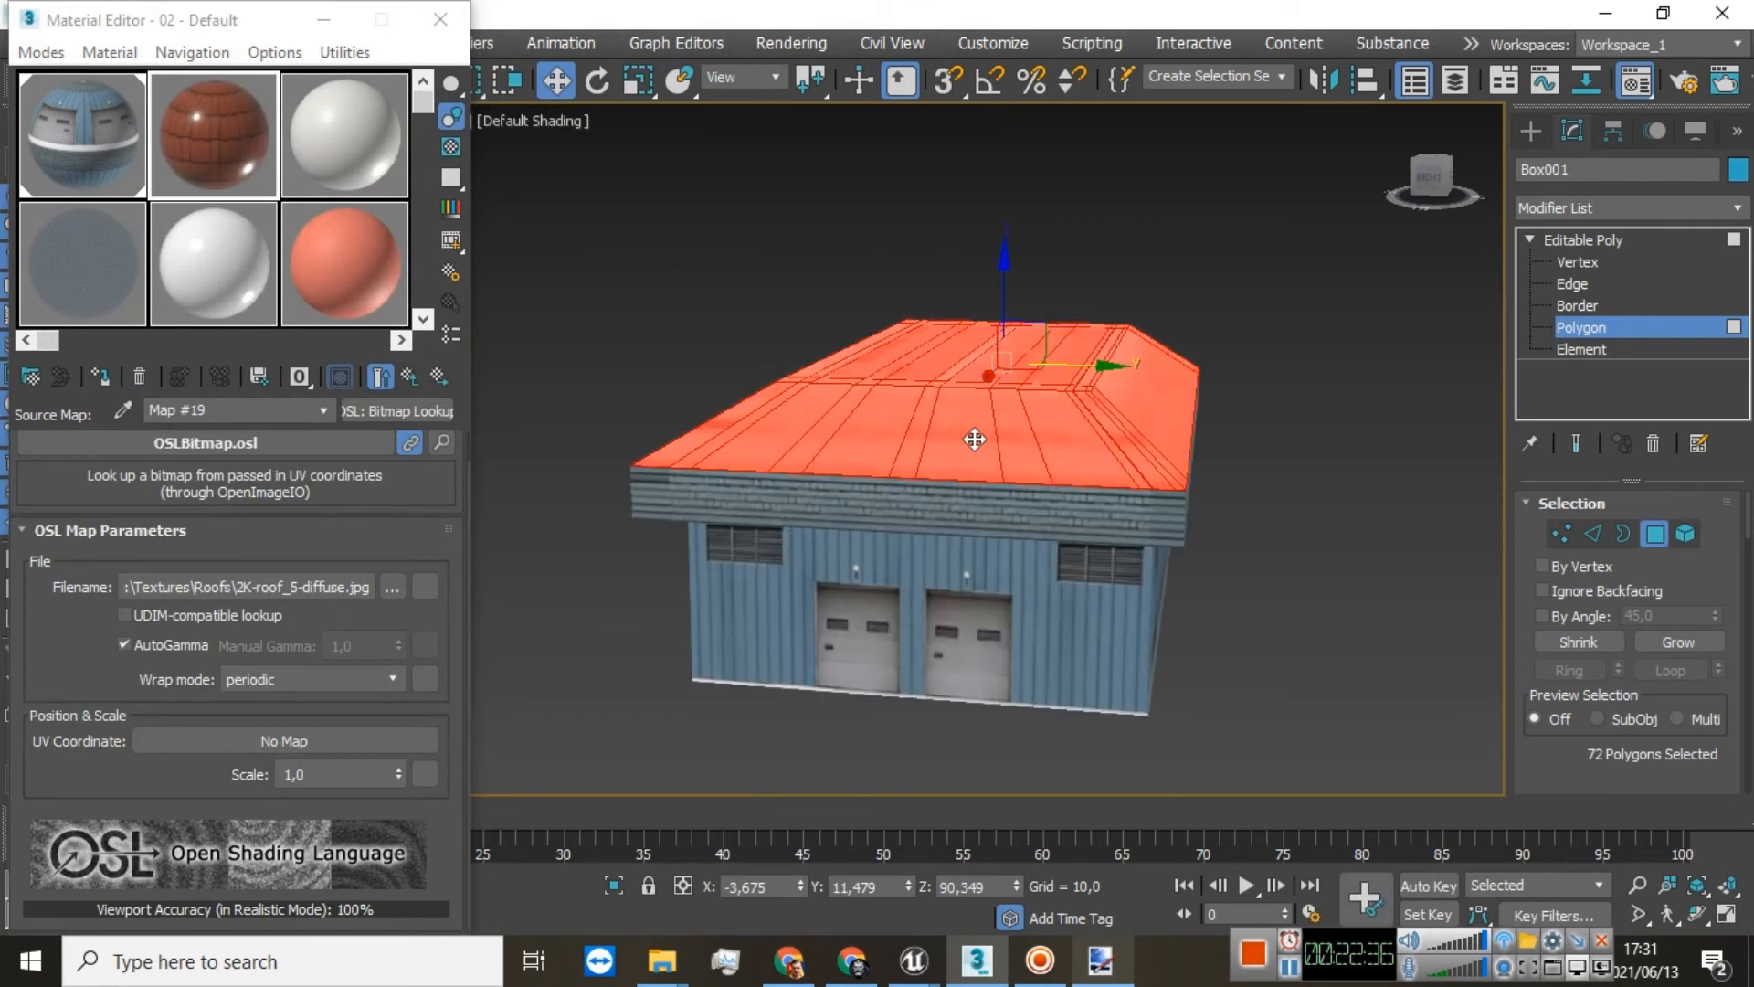
pyautogui.scroll(4, 974, 439)
pyautogui.scroll(-2, 972, 436)
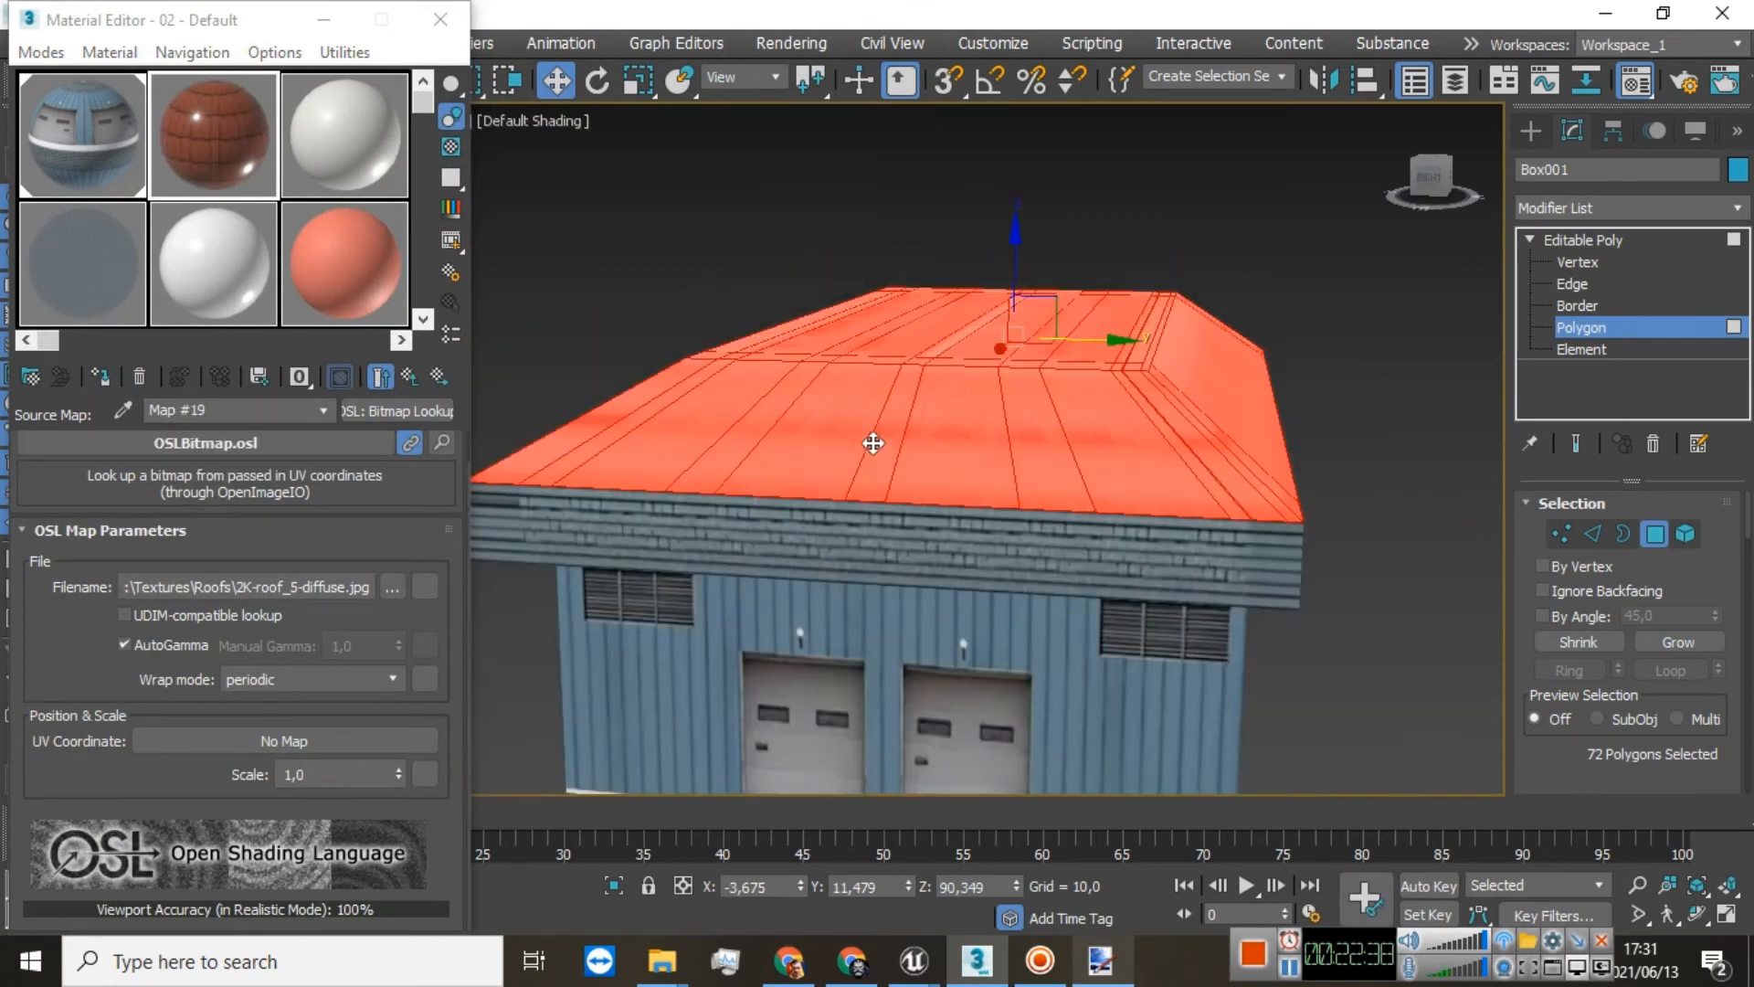
pyautogui.click(103, 379)
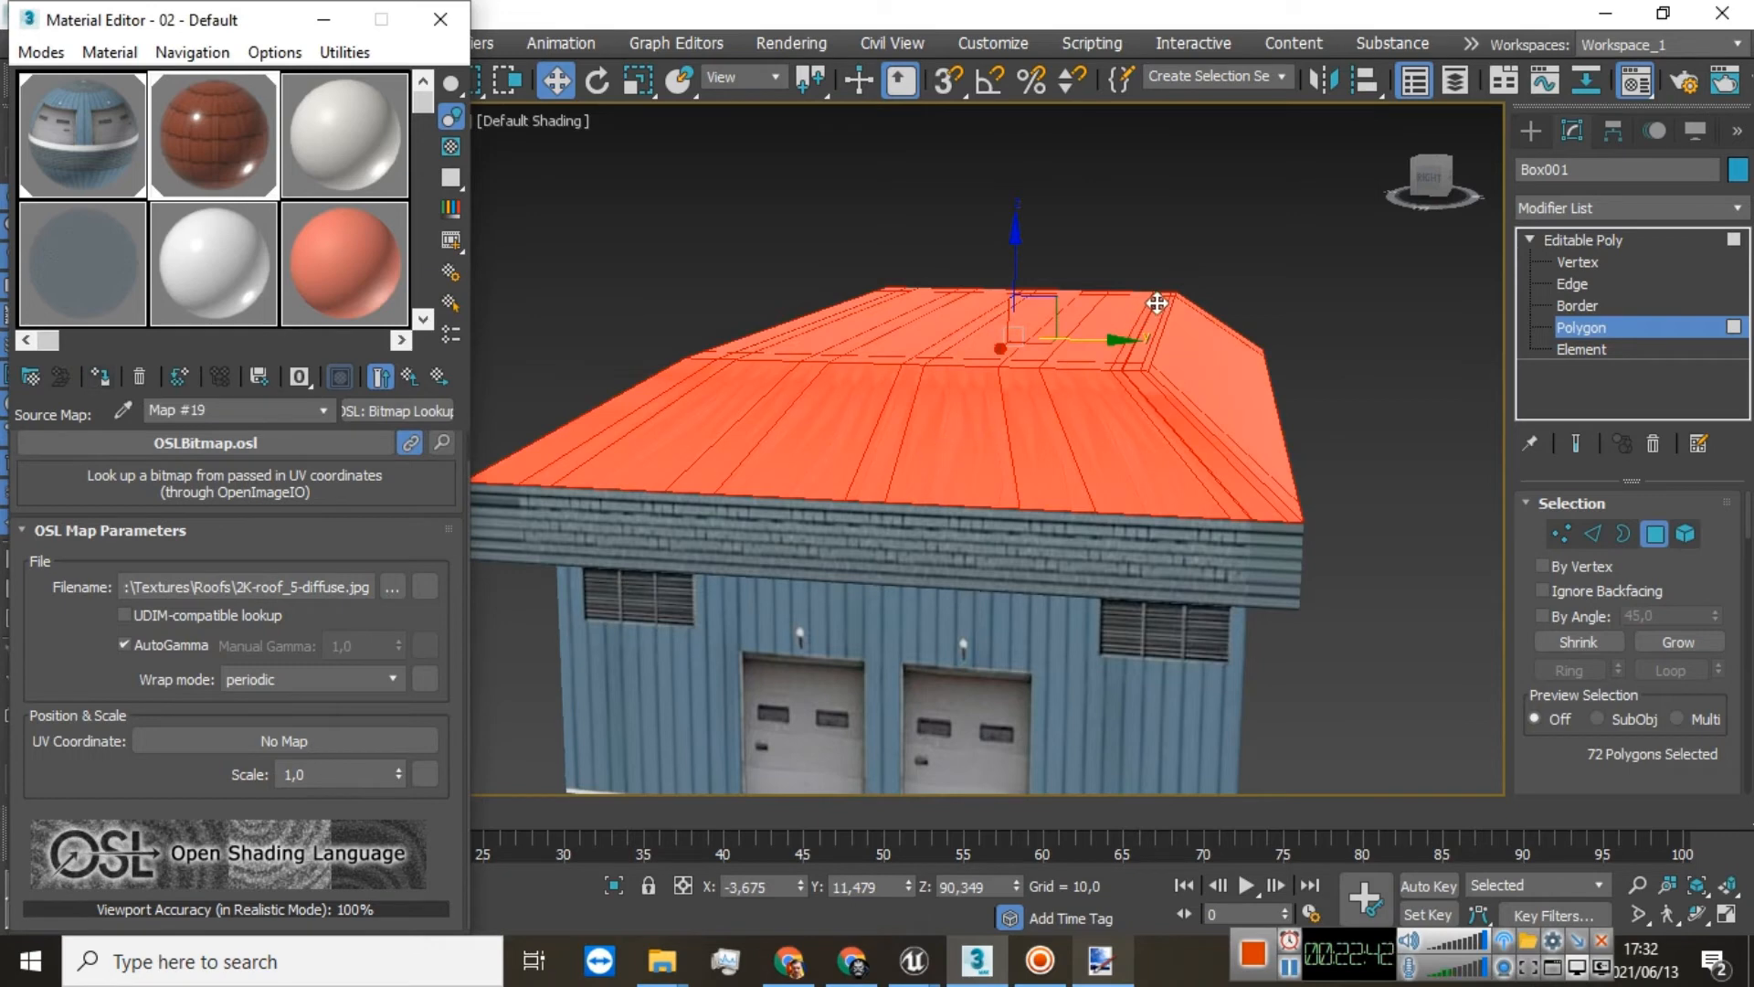
pyautogui.click(1272, 280)
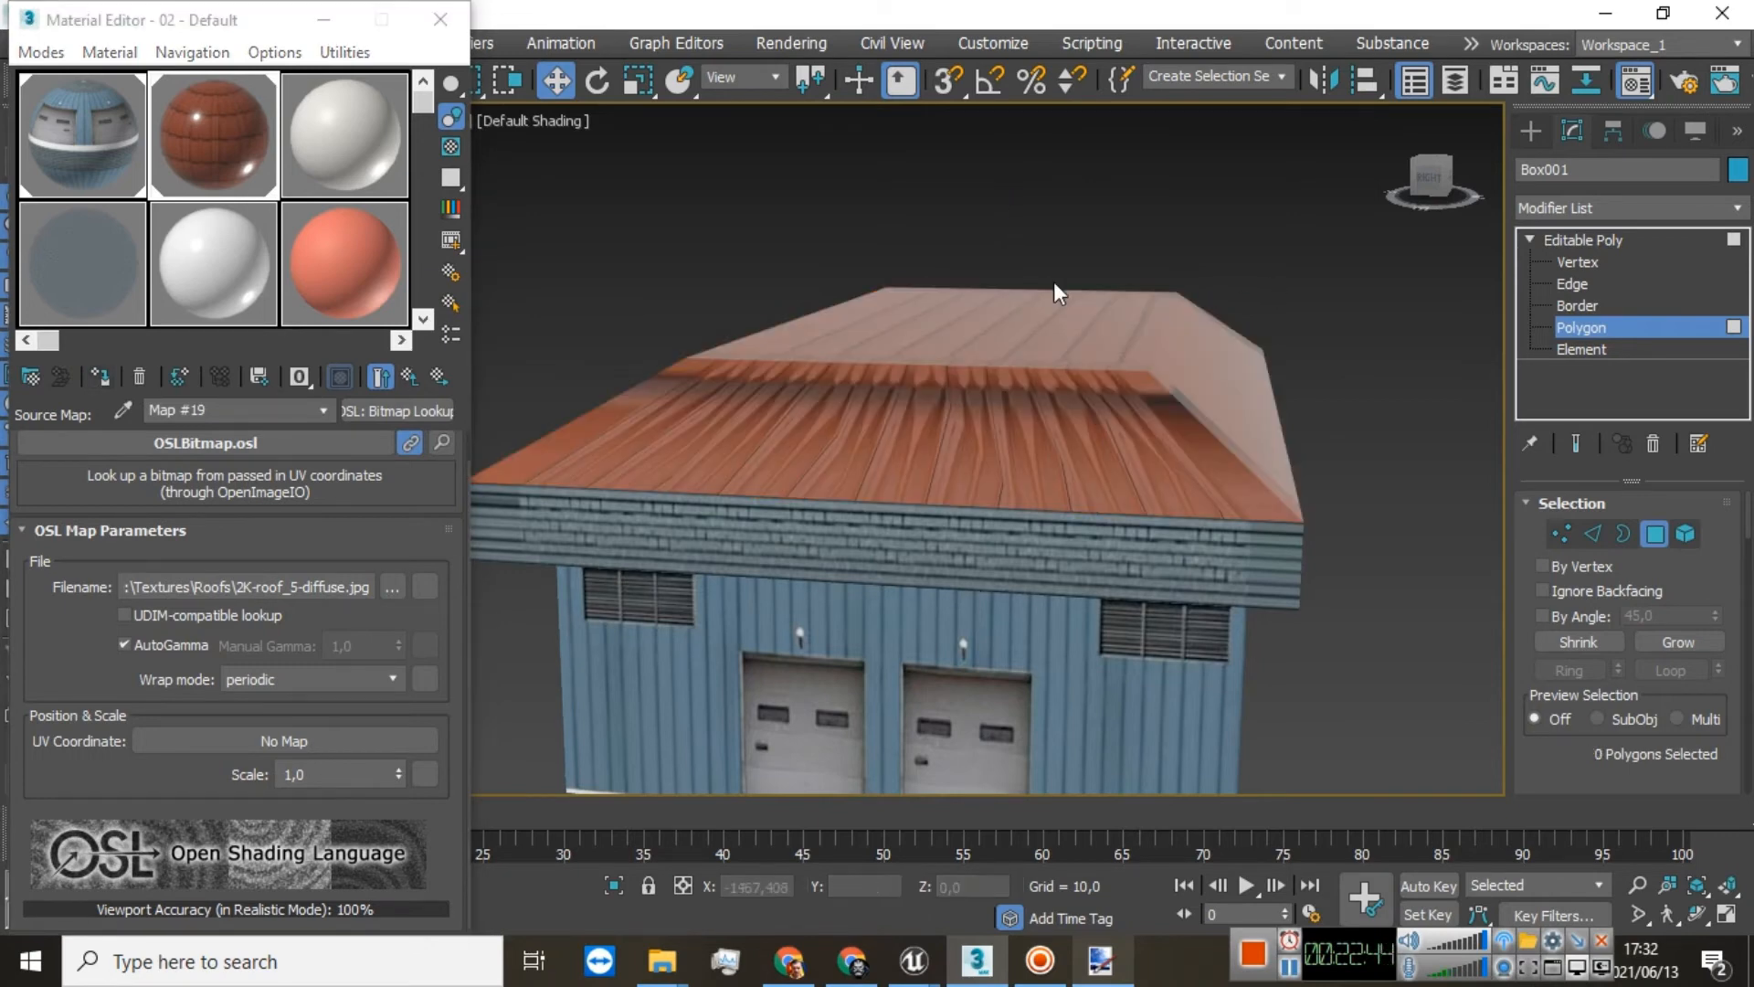
pyautogui.click(324, 20)
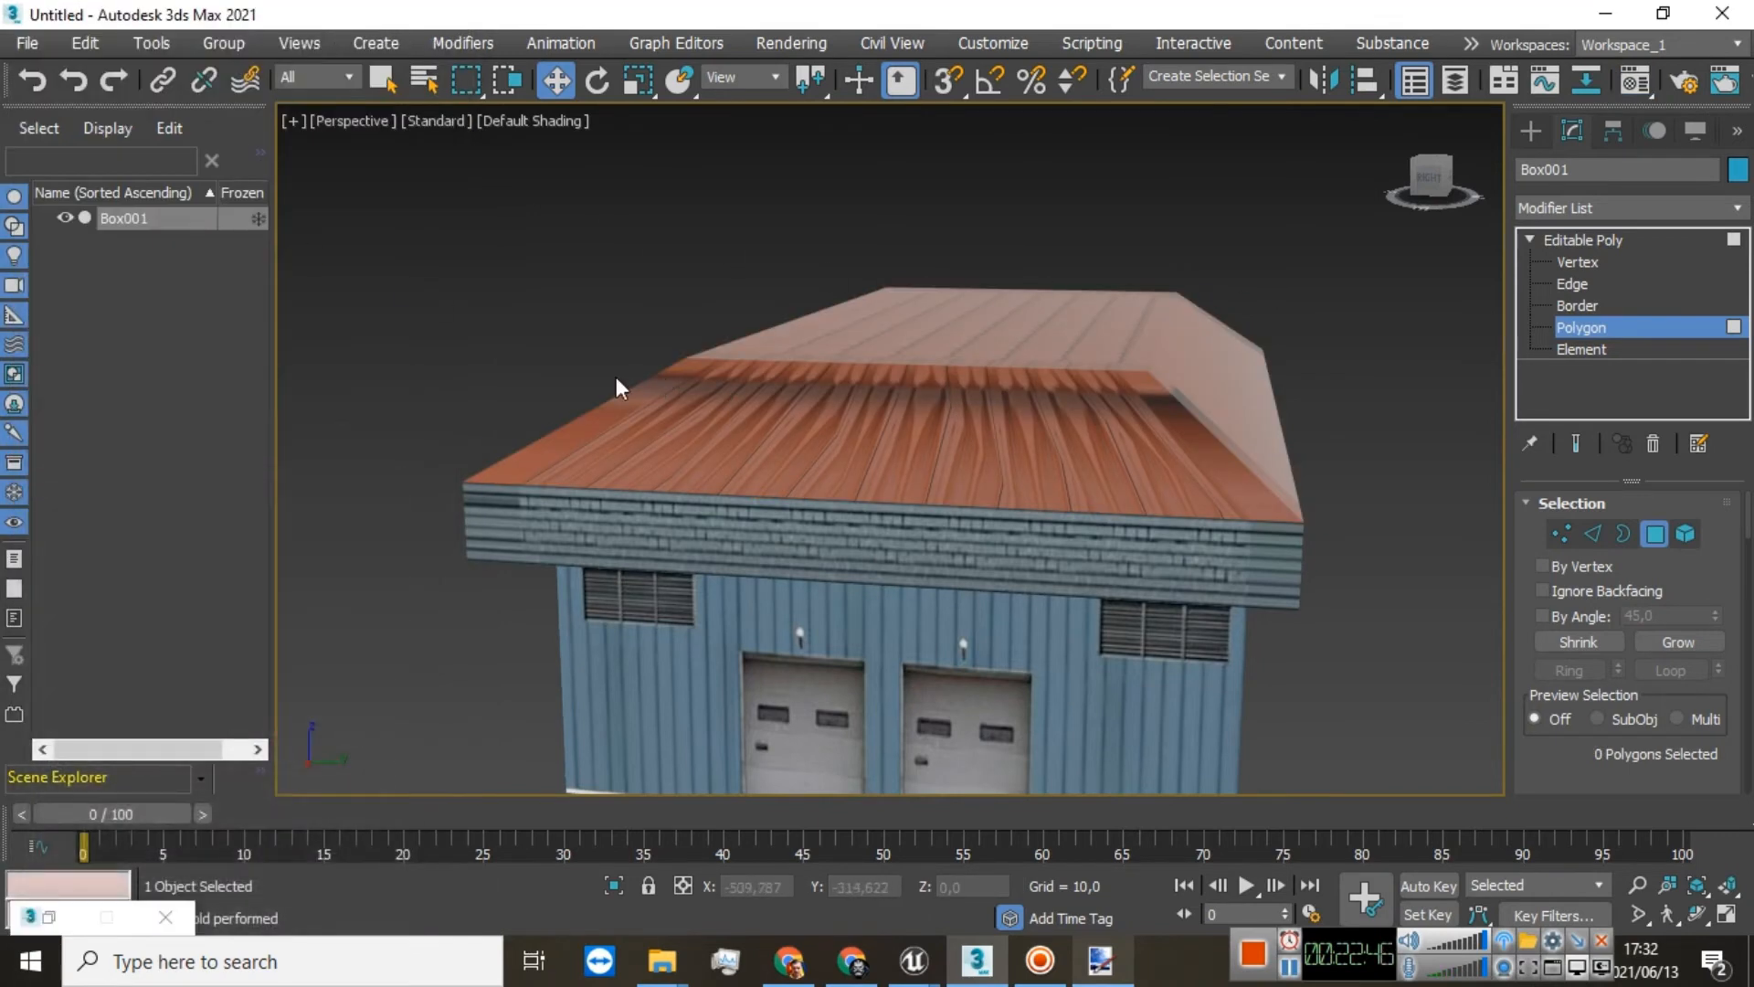
pyautogui.click(40, 79)
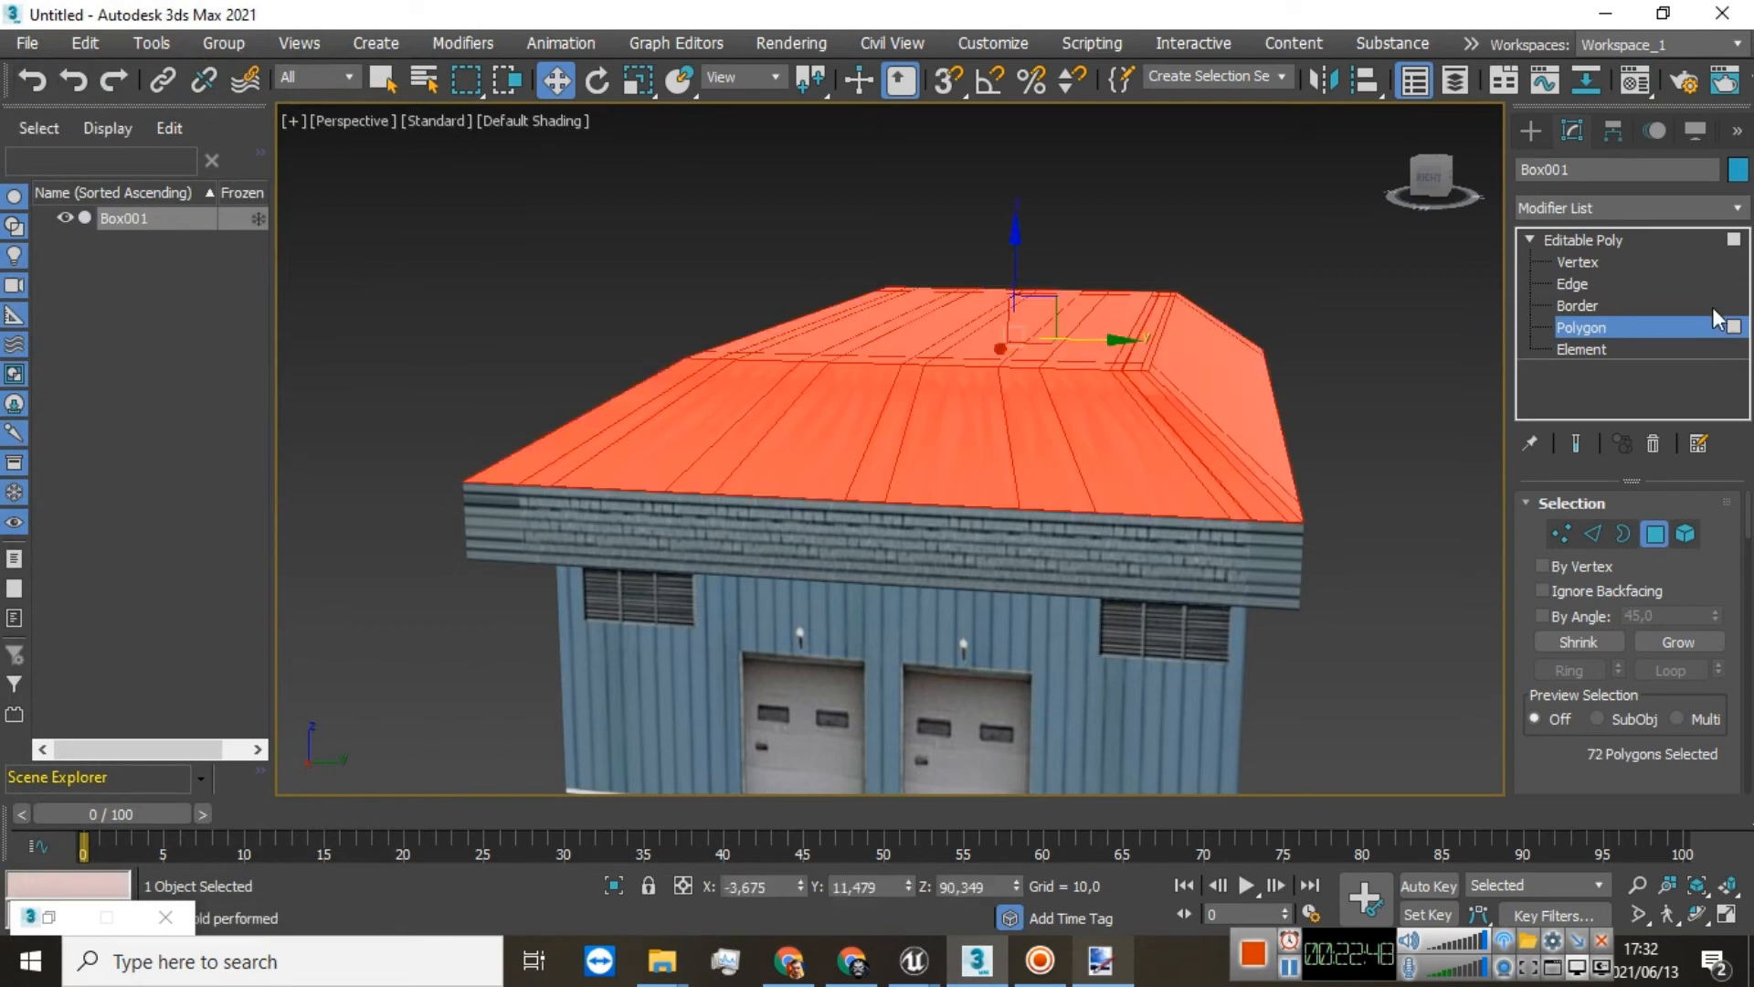
# Step: Add a UVW Map modifier to the selected roof polygons
pyautogui.click(1733, 210)
pyautogui.scroll(-20, 1672, 669)
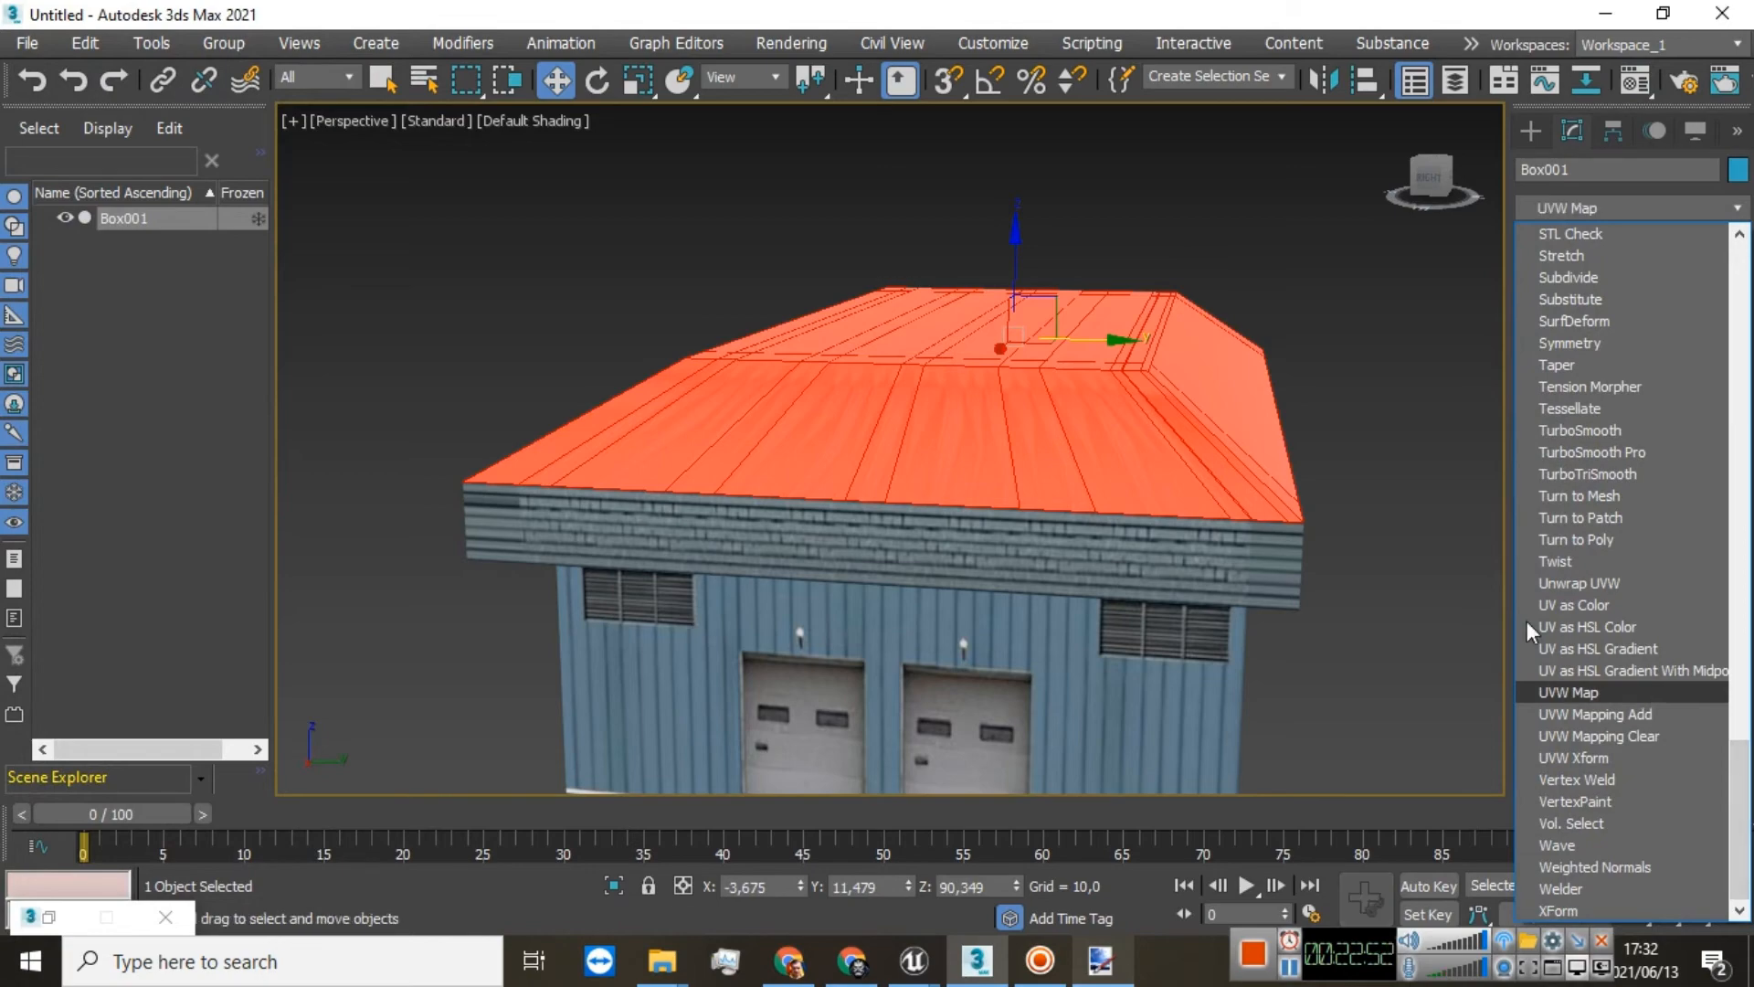
pyautogui.click(1646, 692)
pyautogui.scroll(5, 955, 427)
pyautogui.scroll(-3, 947, 431)
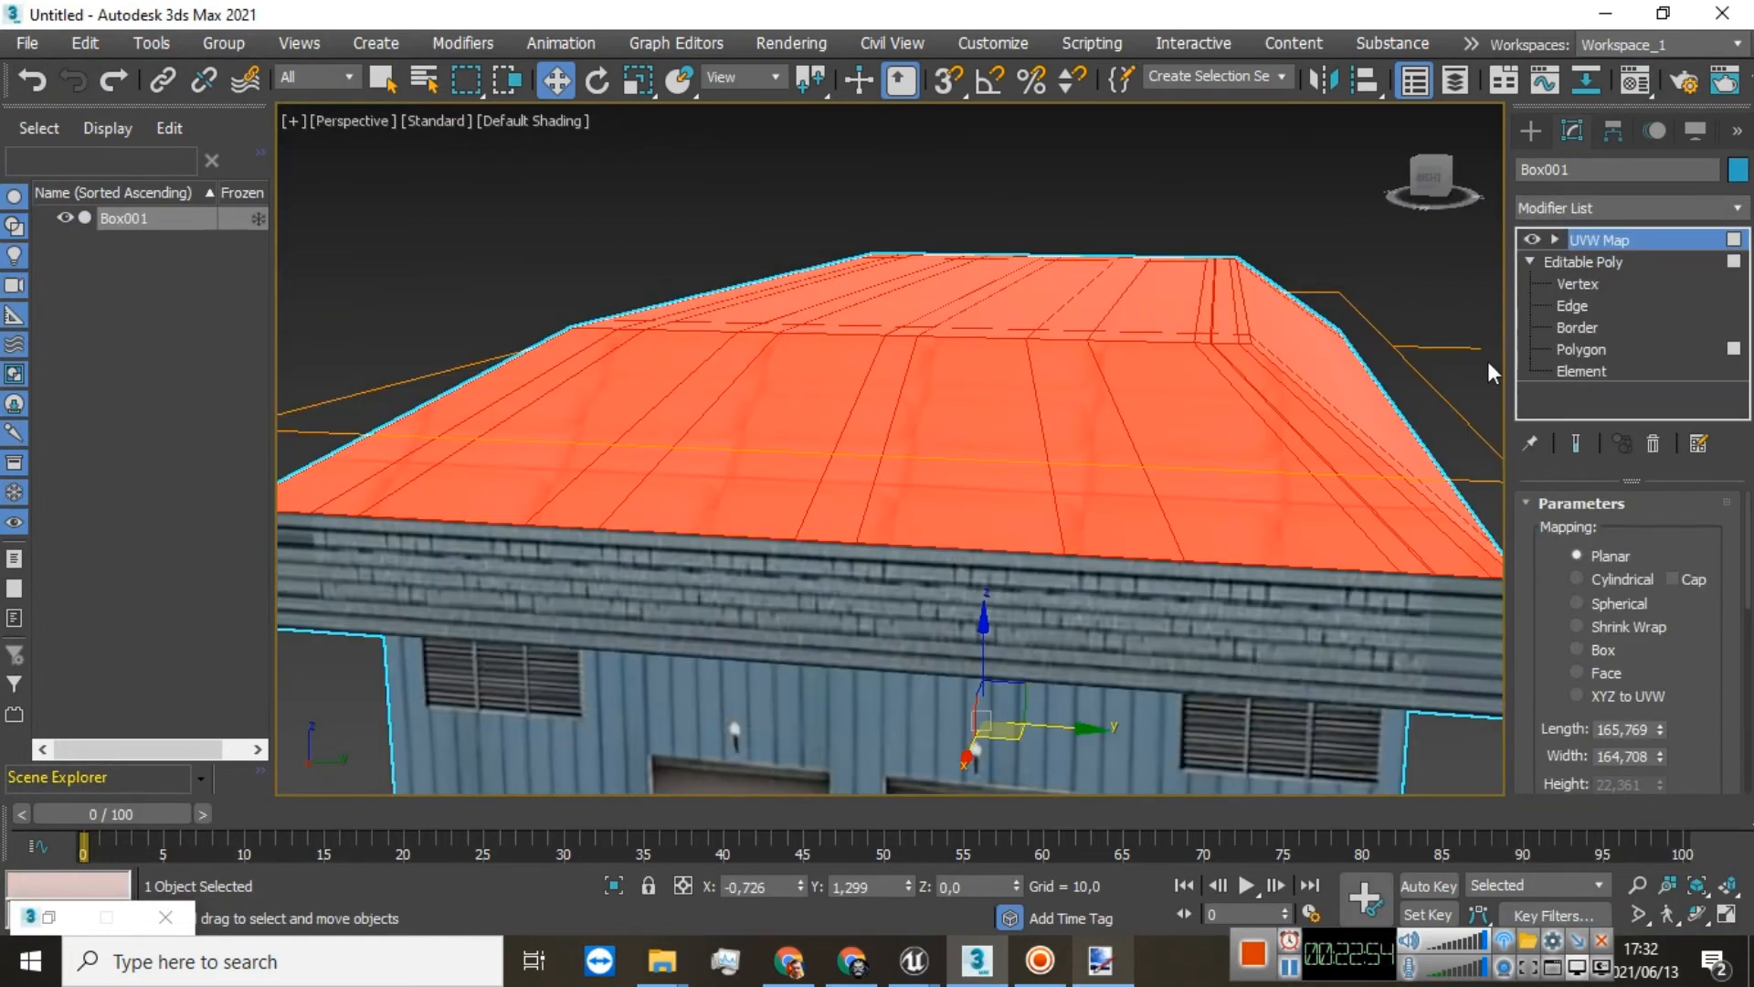
# Step: Set the roof's UVW mapping type to Cylindrical and inspect the tiles on the slopes
pyautogui.moveTo(1438, 188)
pyautogui.mouseDown()
pyautogui.moveTo(1467, 214)
pyautogui.moveTo(1440, 211)
pyautogui.mouseUp()
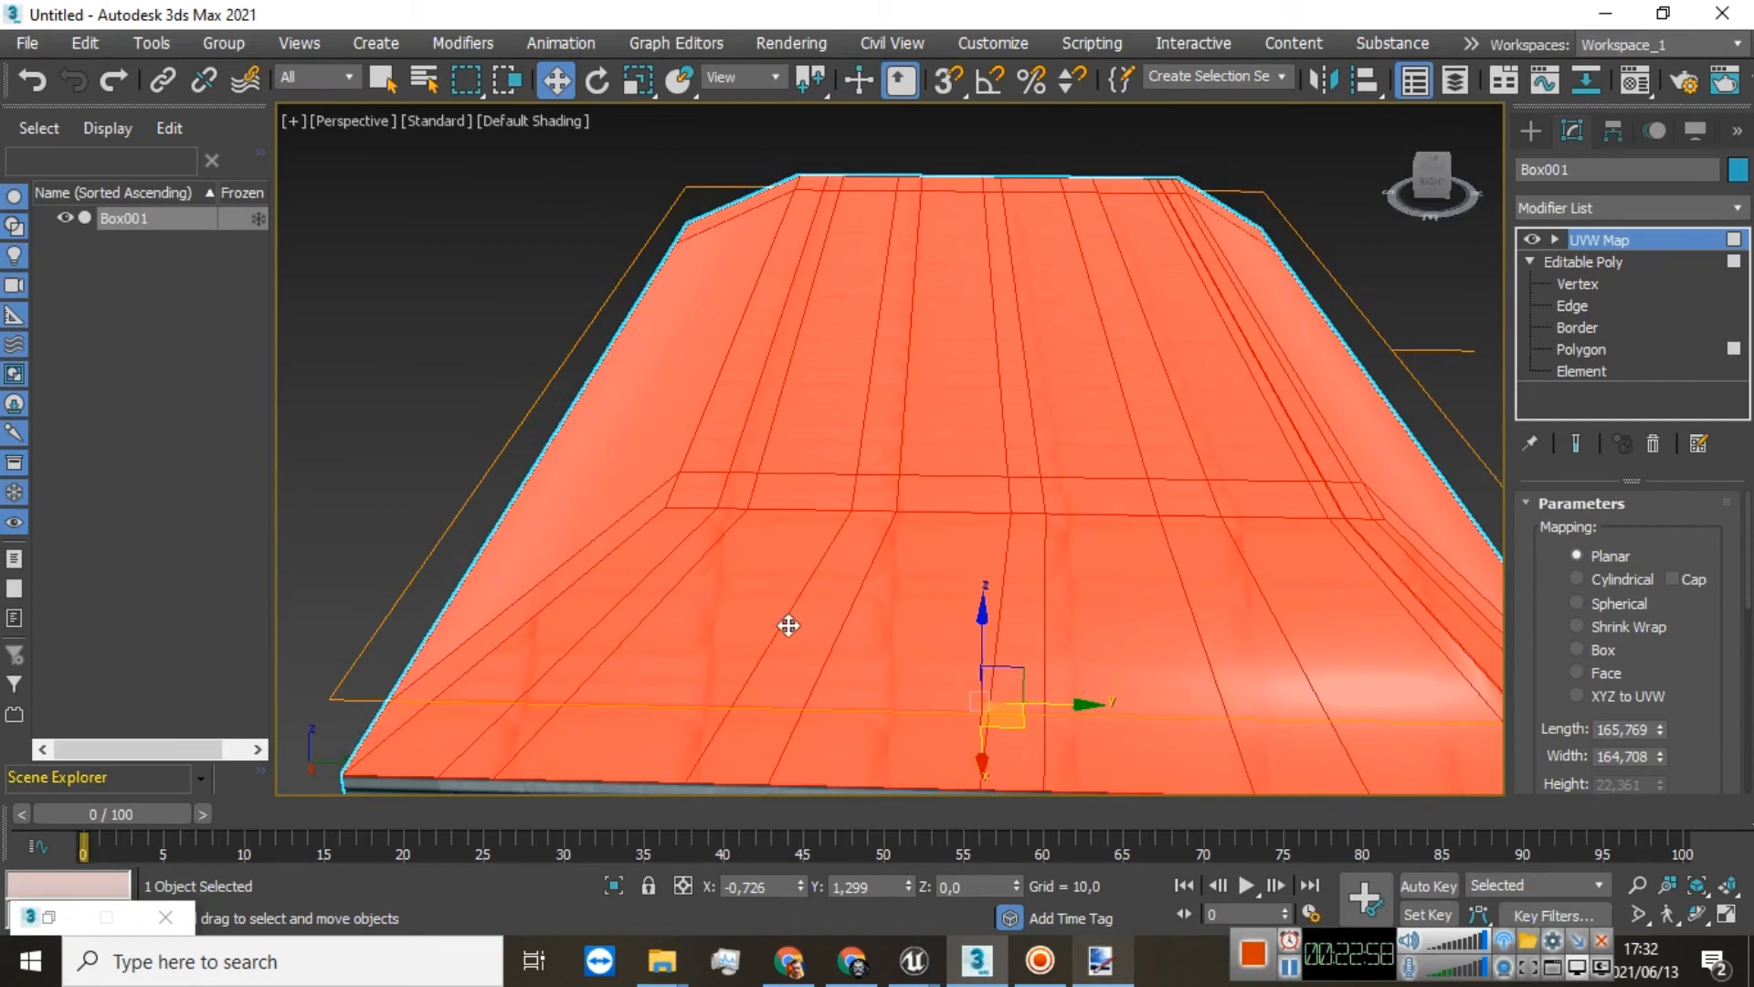
pyautogui.scroll(2, 858, 631)
pyautogui.scroll(-2, 855, 636)
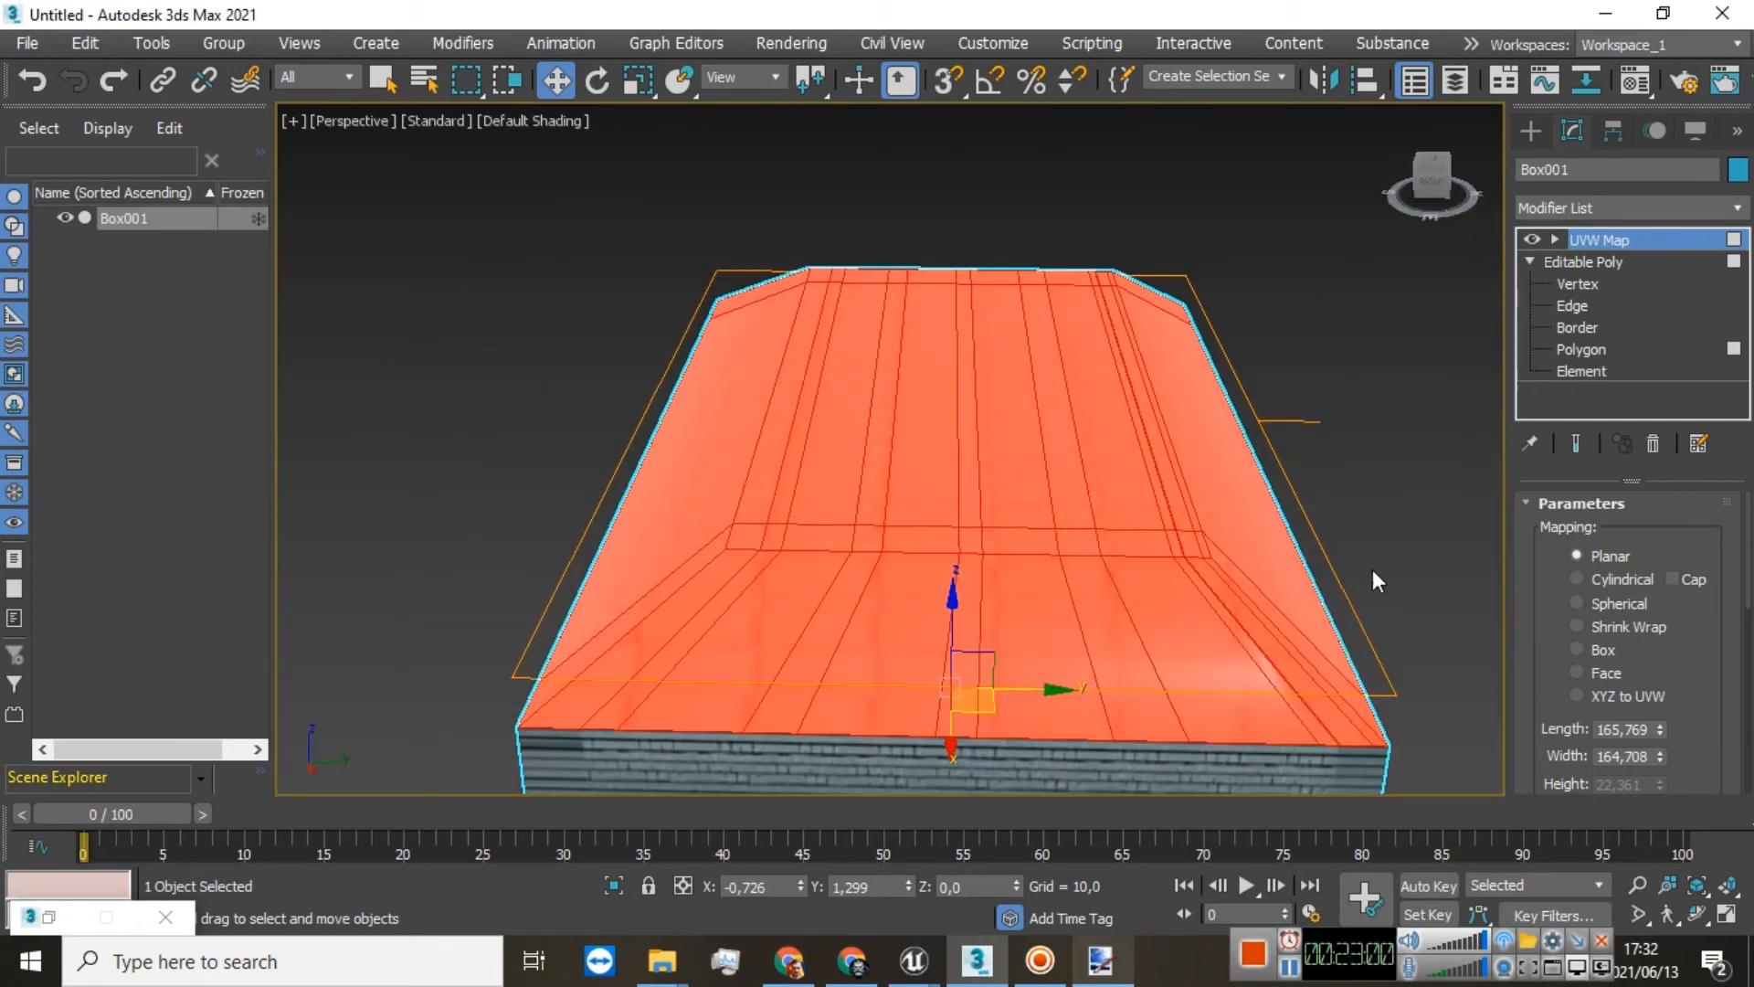
pyautogui.click(1579, 578)
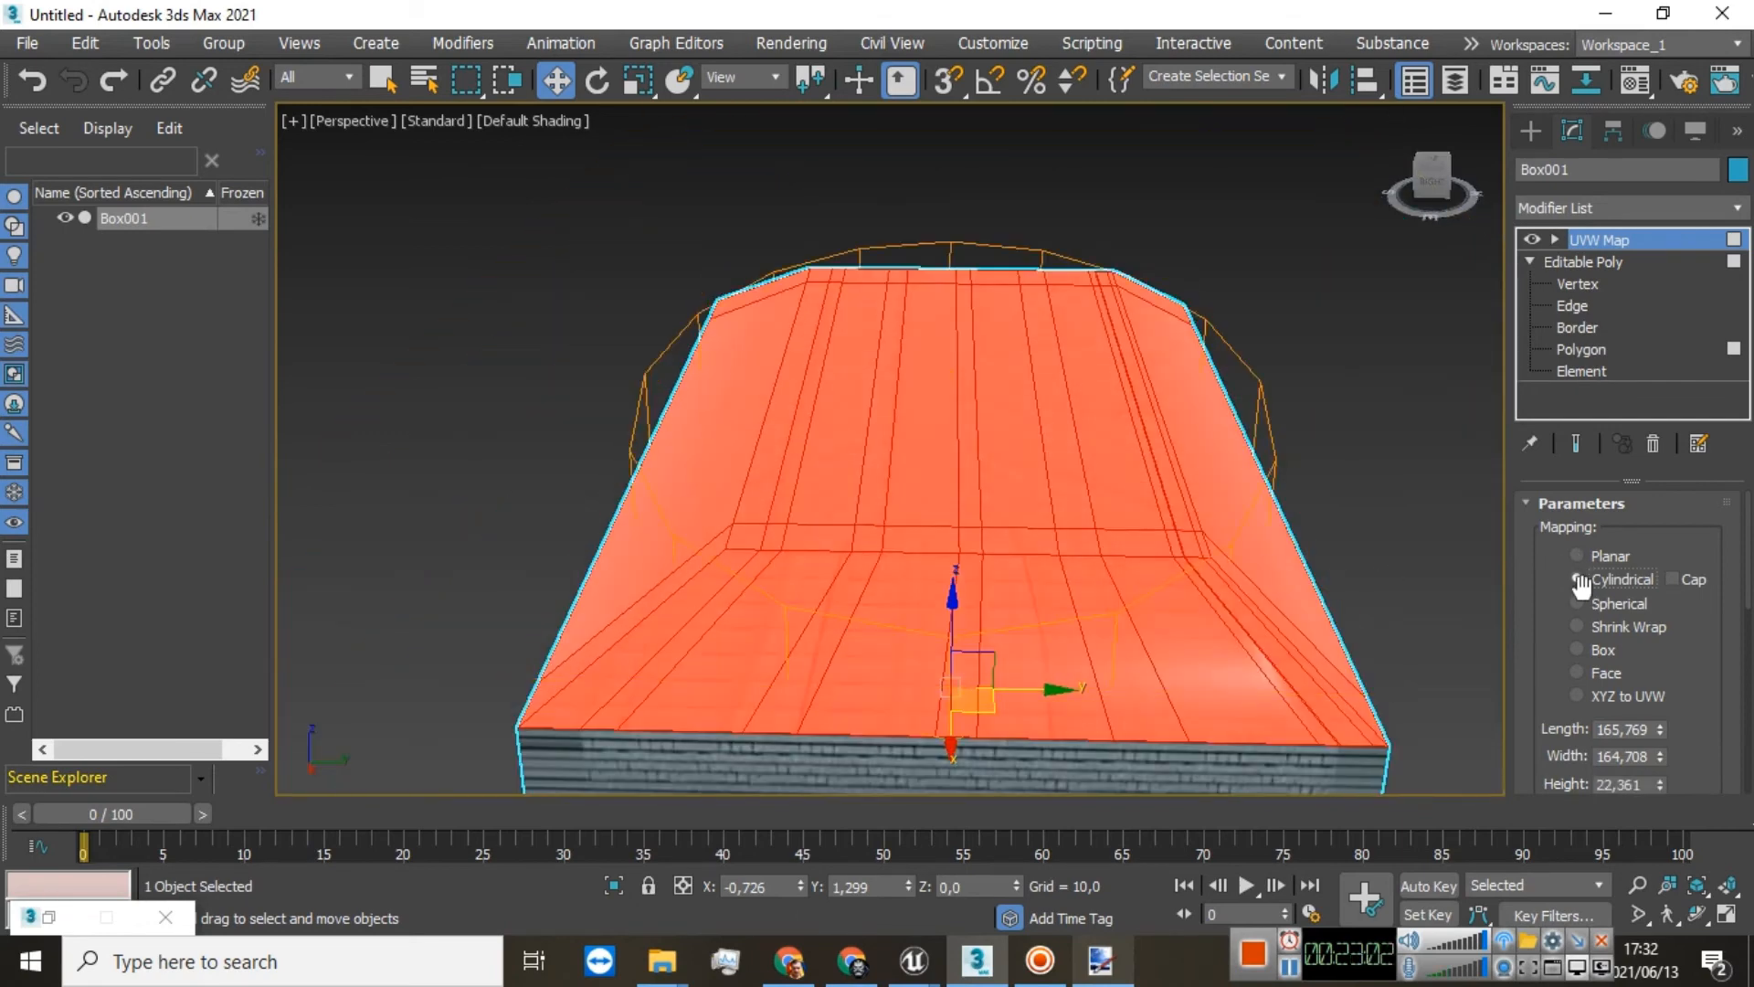
pyautogui.scroll(3, 991, 487)
pyautogui.scroll(-3, 996, 487)
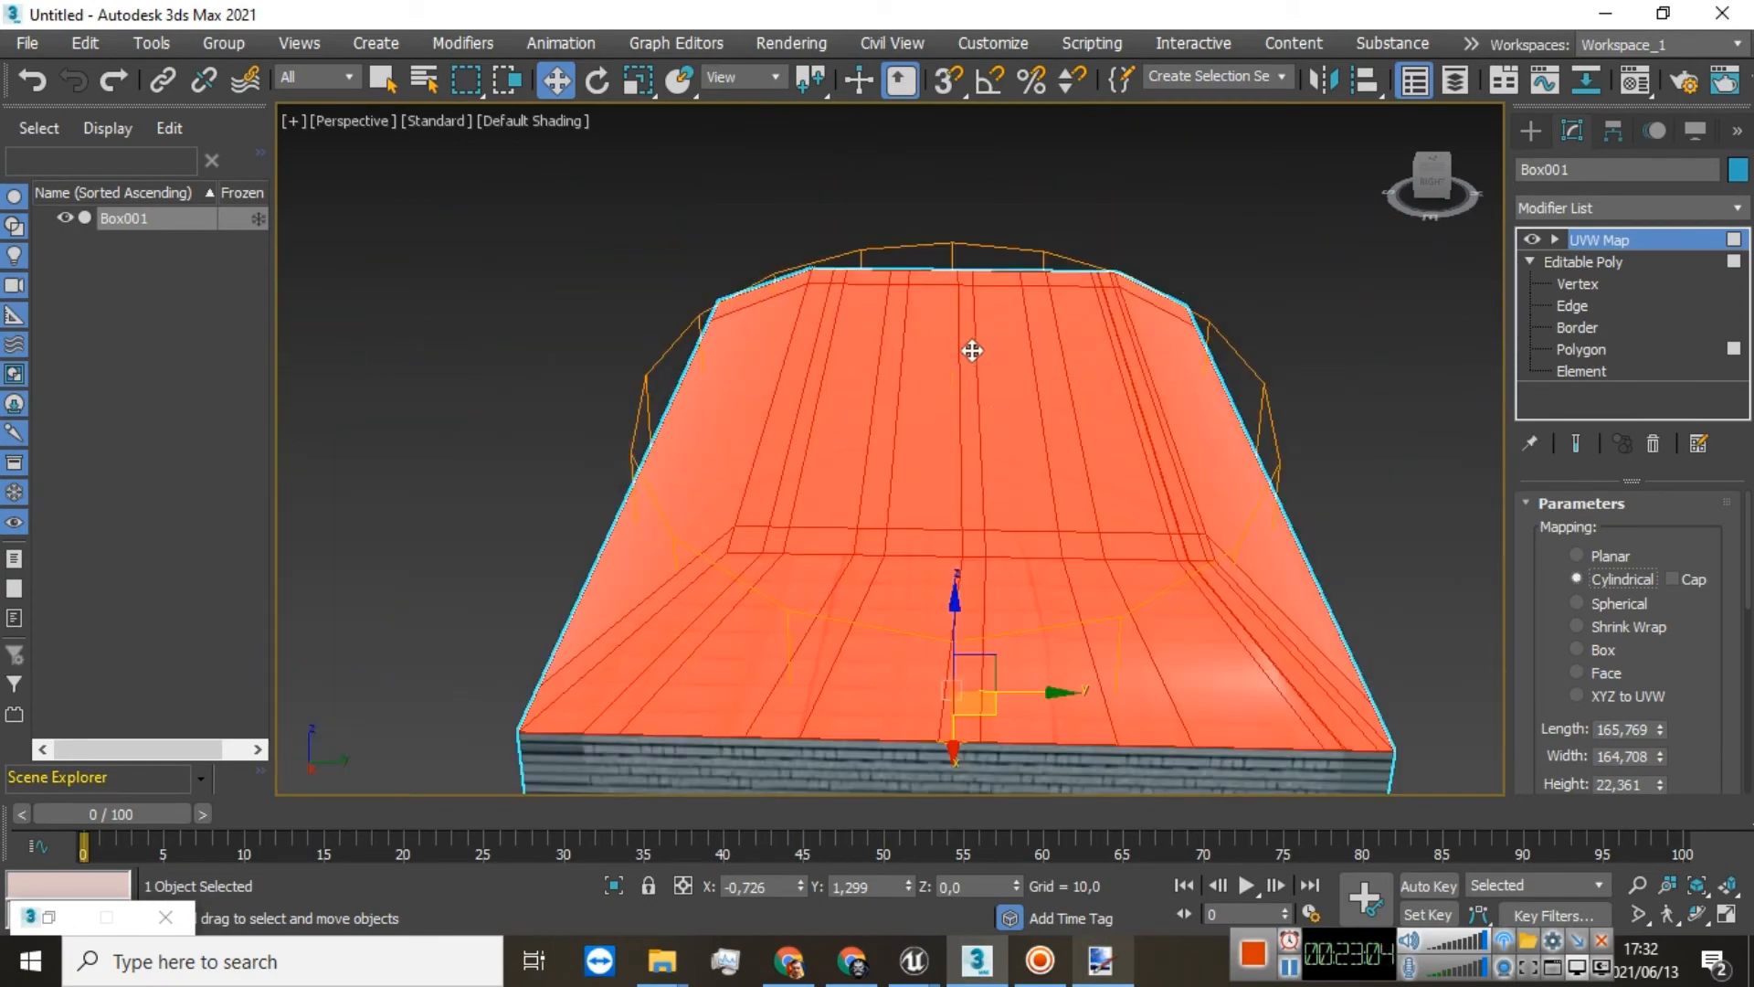
# Step: Try the Spherical and Shrink Wrap mapping types on the roof and inspect the tiles from different angles
pyautogui.moveTo(1430, 208)
pyautogui.mouseDown()
pyautogui.moveTo(1489, 193)
pyautogui.moveTo(1412, 194)
pyautogui.moveTo(1415, 216)
pyautogui.mouseUp()
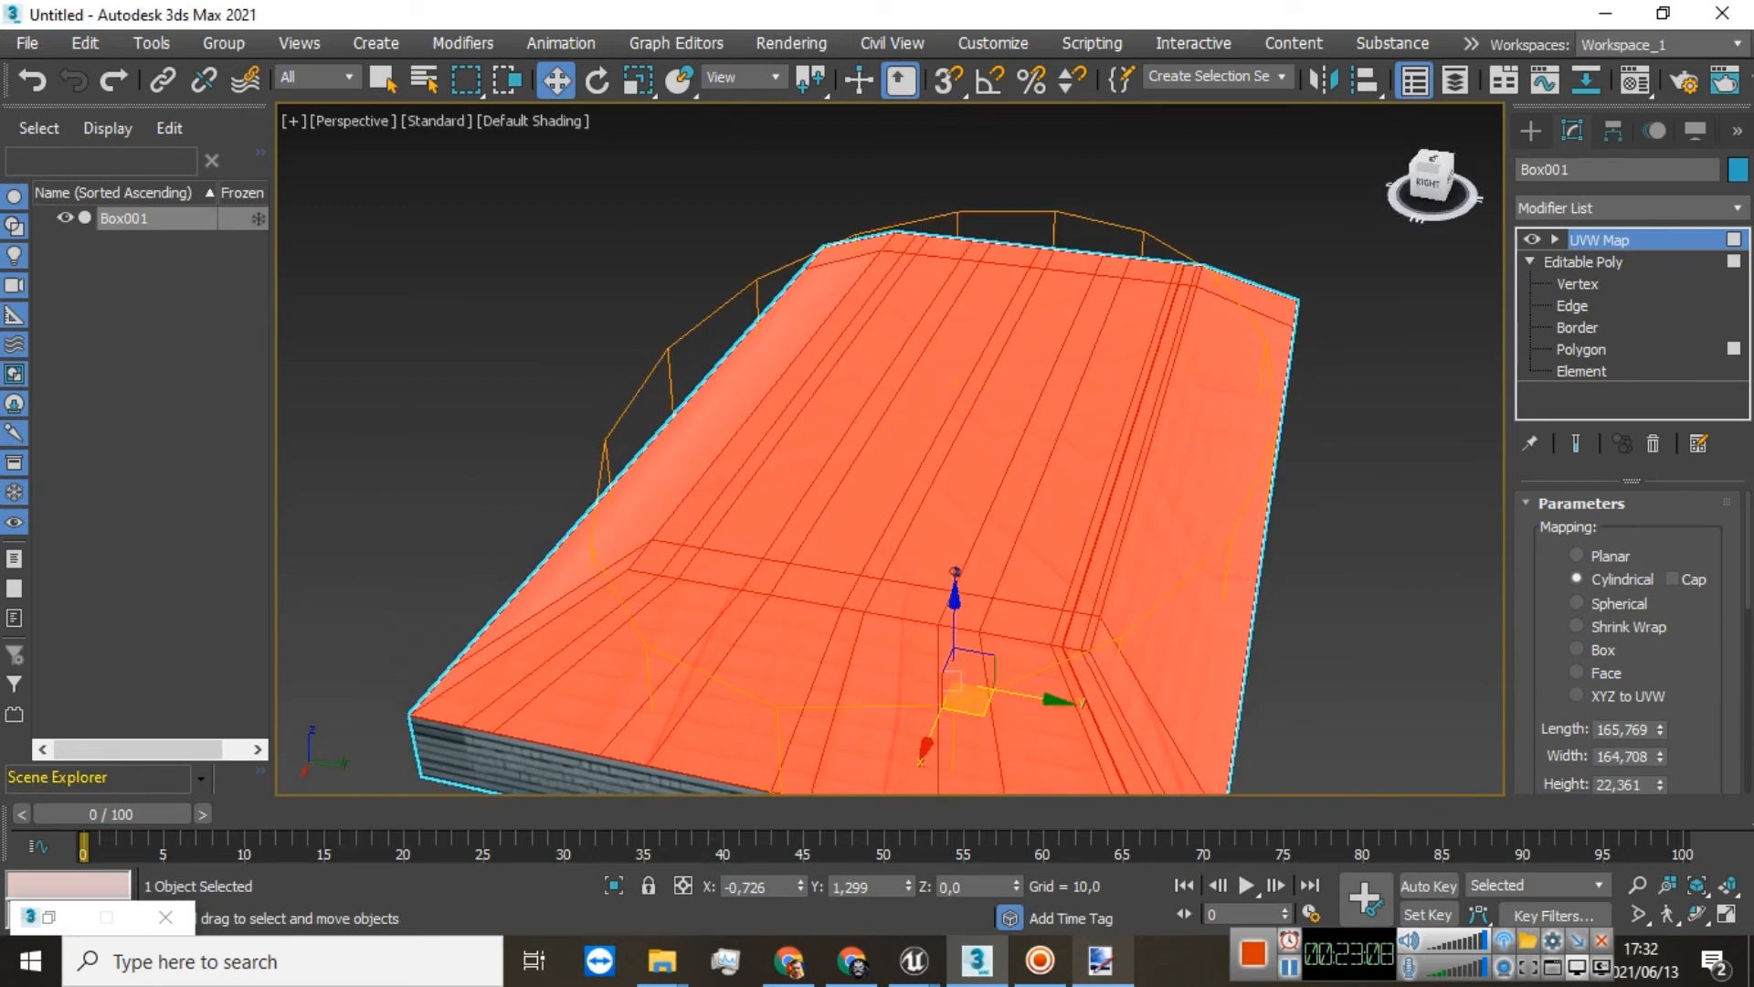
pyautogui.click(1573, 606)
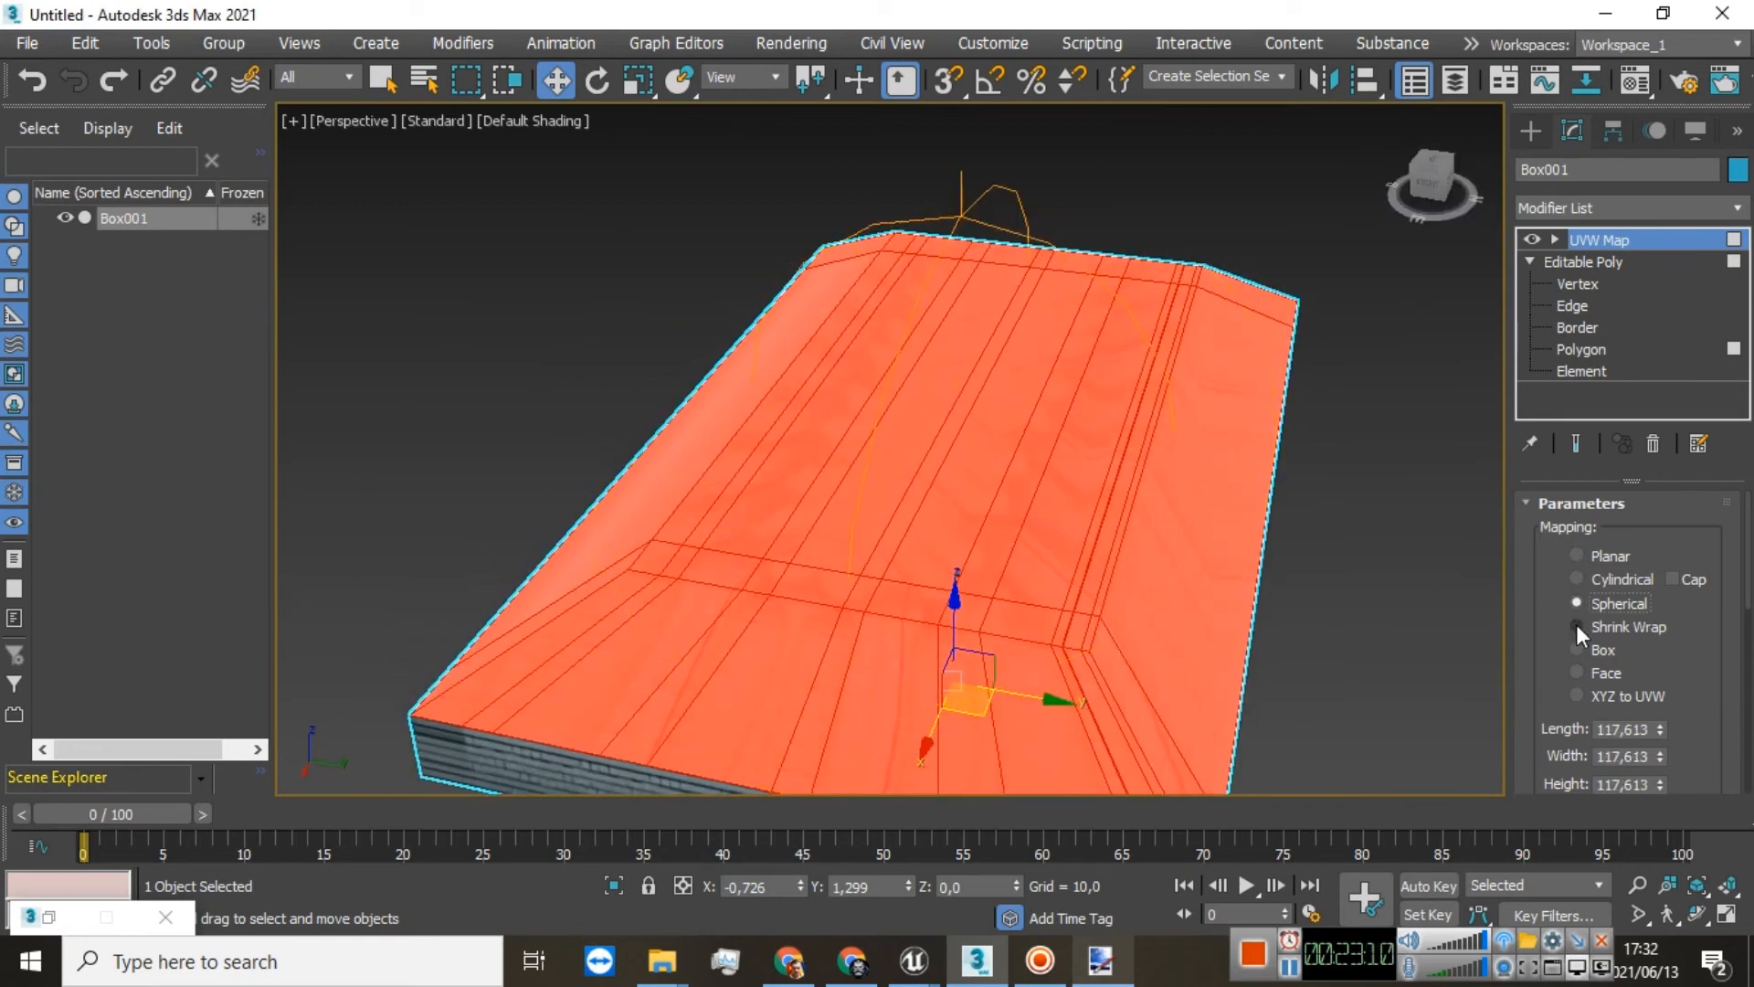
pyautogui.click(1577, 626)
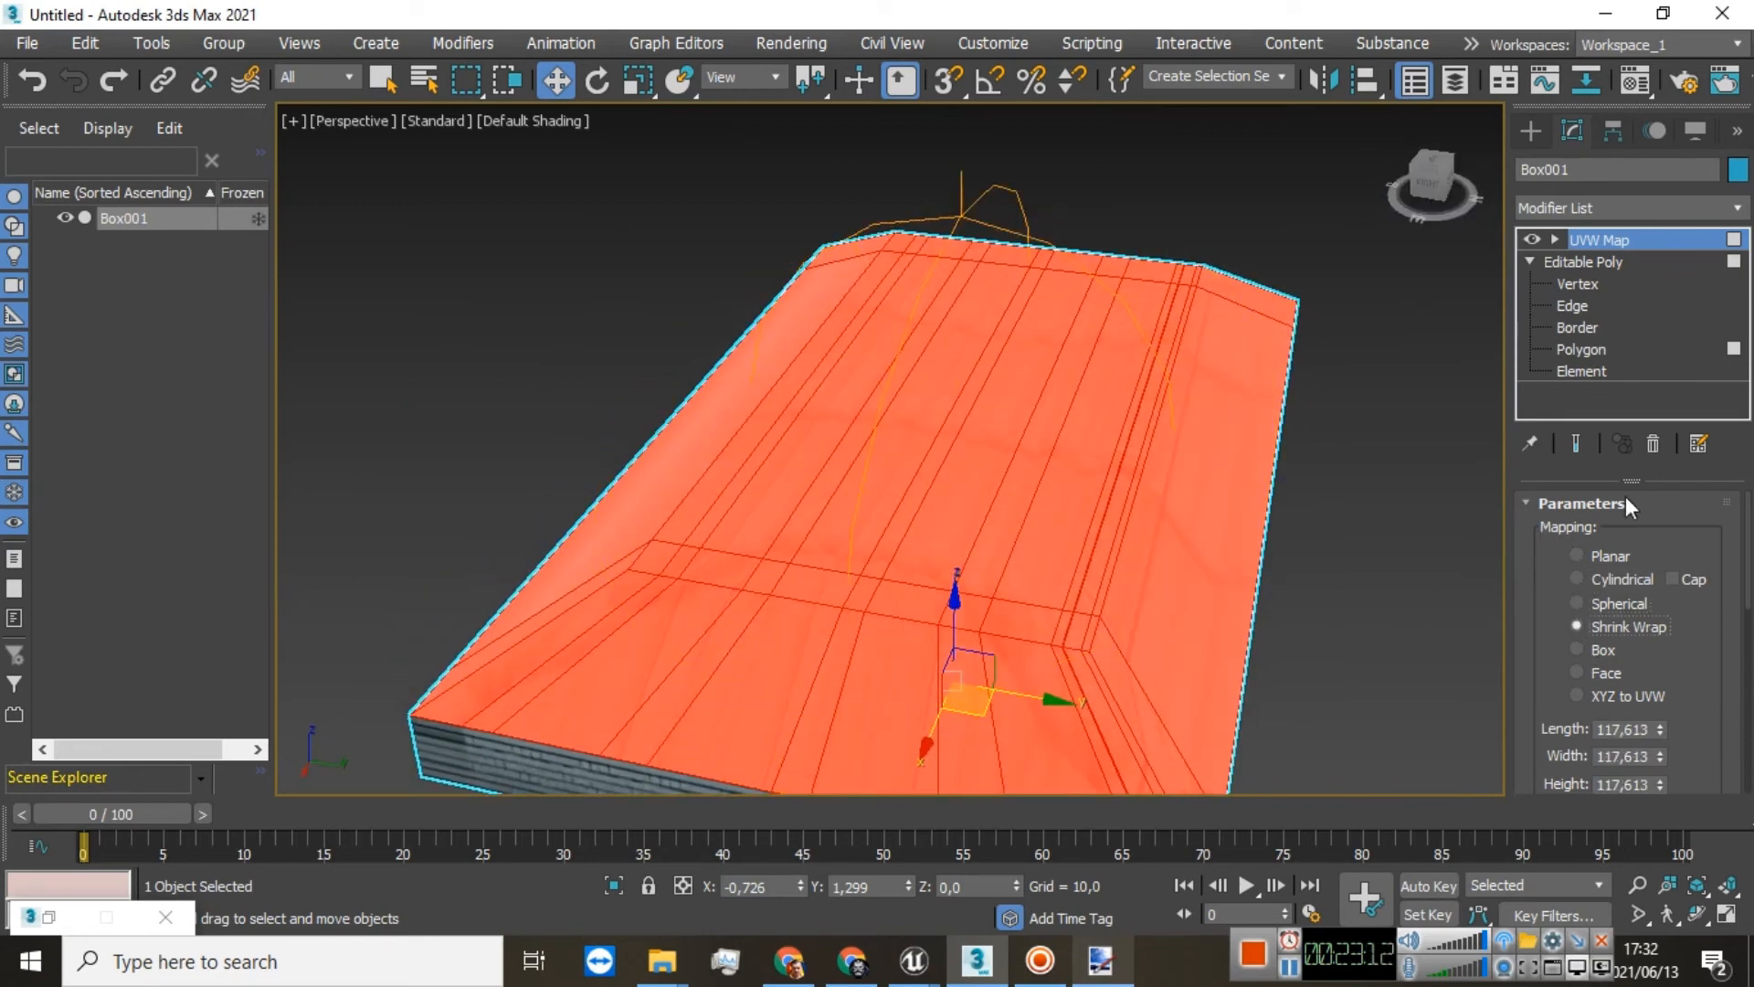
pyautogui.moveTo(1434, 176)
pyautogui.mouseDown()
pyautogui.moveTo(1377, 157)
pyautogui.moveTo(1285, 180)
pyautogui.moveTo(1259, 161)
pyautogui.moveTo(1316, 182)
pyautogui.moveTo(1445, 179)
pyautogui.mouseUp()
pyautogui.click(1608, 576)
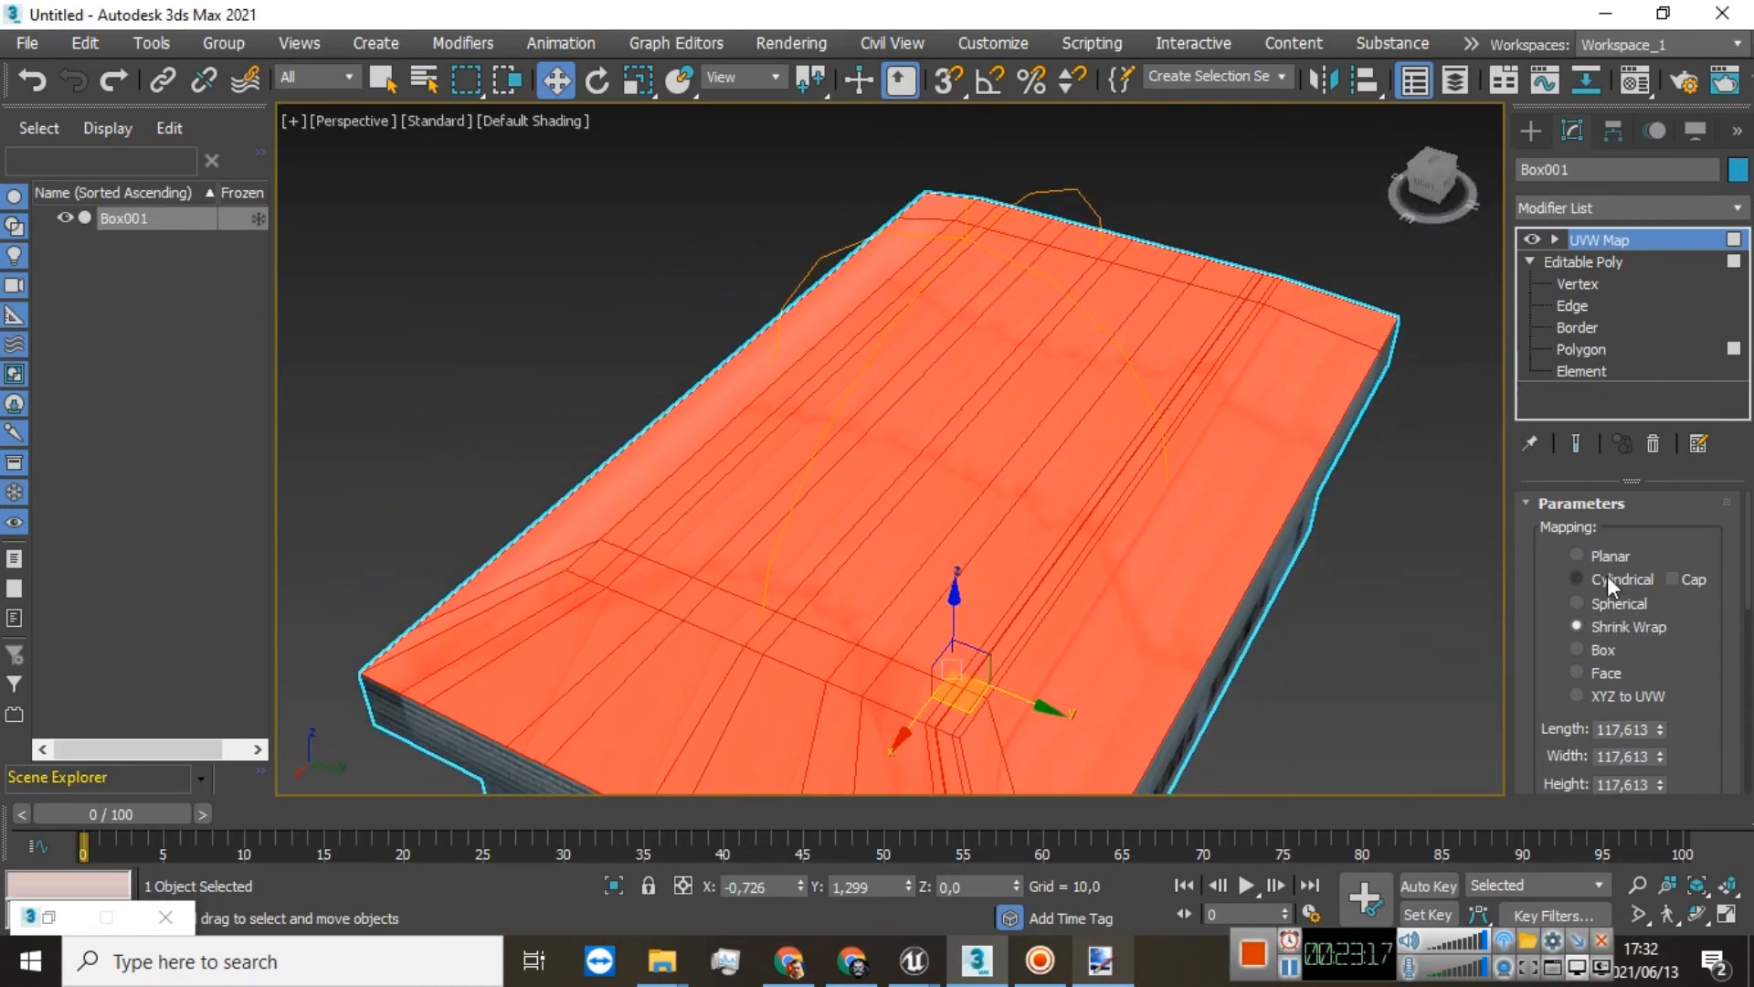
# Step: Set the roof's UVW mapping type to Box and scale the mapping gizmo down, horizontally and uniformly, to make the tiles smaller
pyautogui.click(1606, 647)
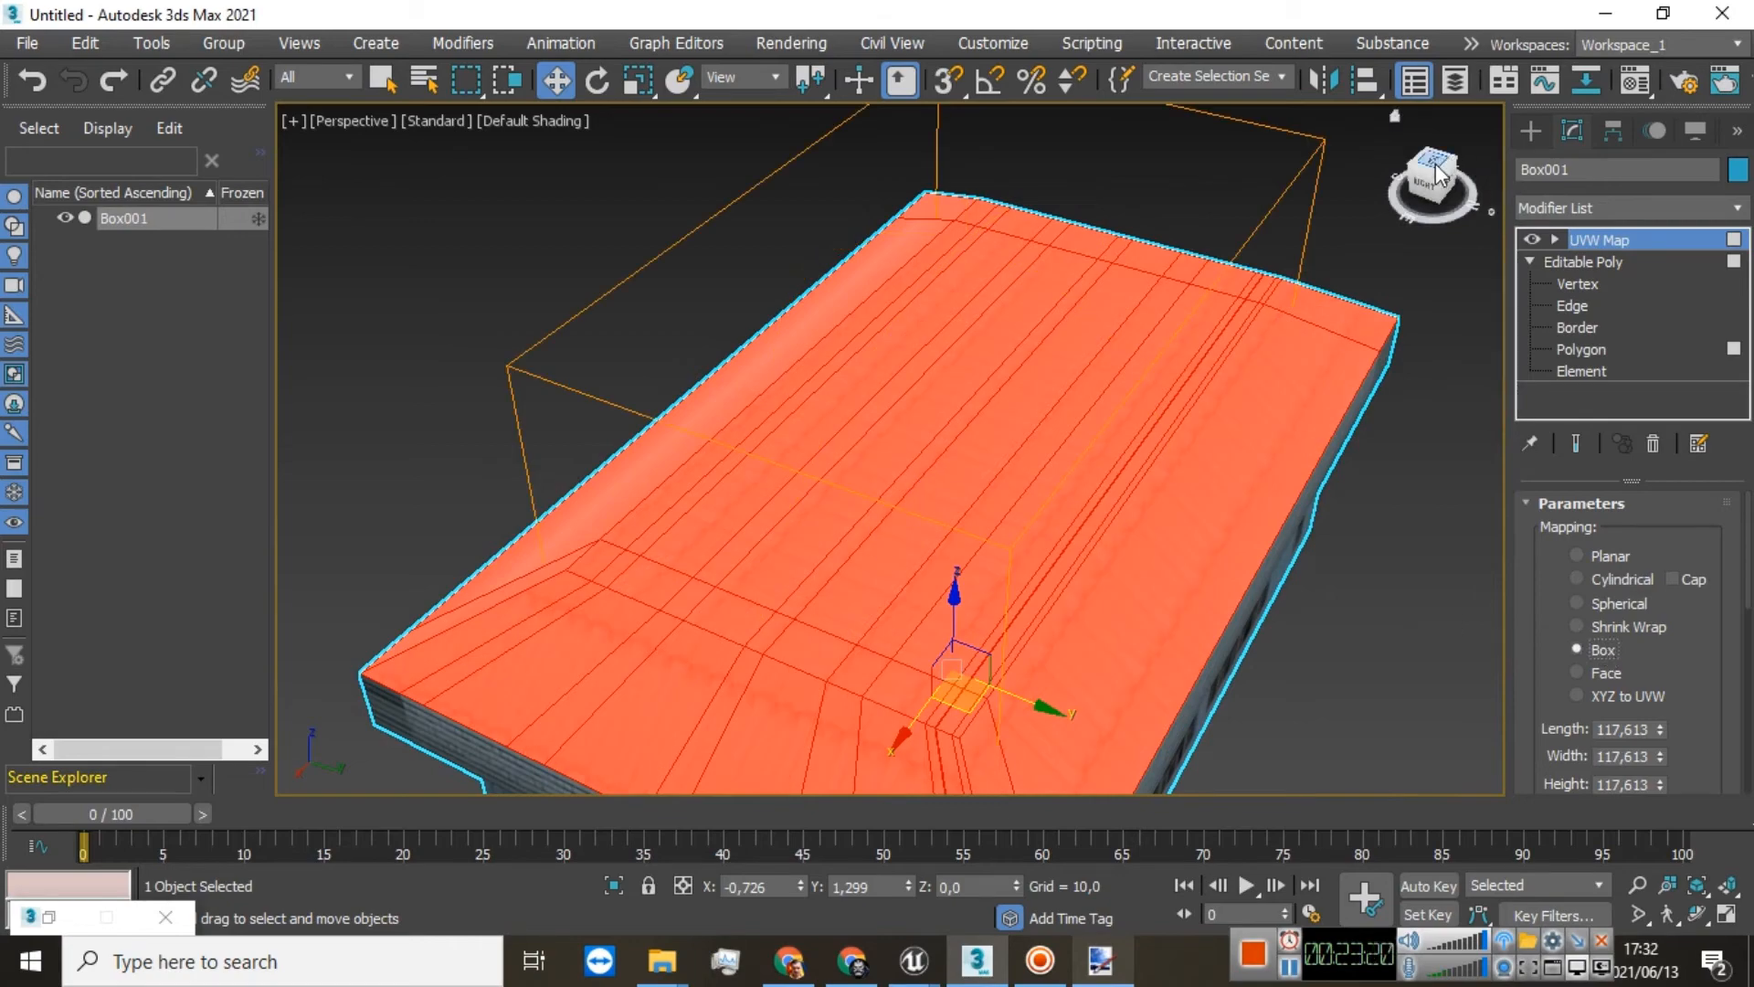
pyautogui.moveTo(1437, 173)
pyautogui.mouseDown()
pyautogui.moveTo(1402, 183)
pyautogui.moveTo(1414, 173)
pyautogui.mouseUp()
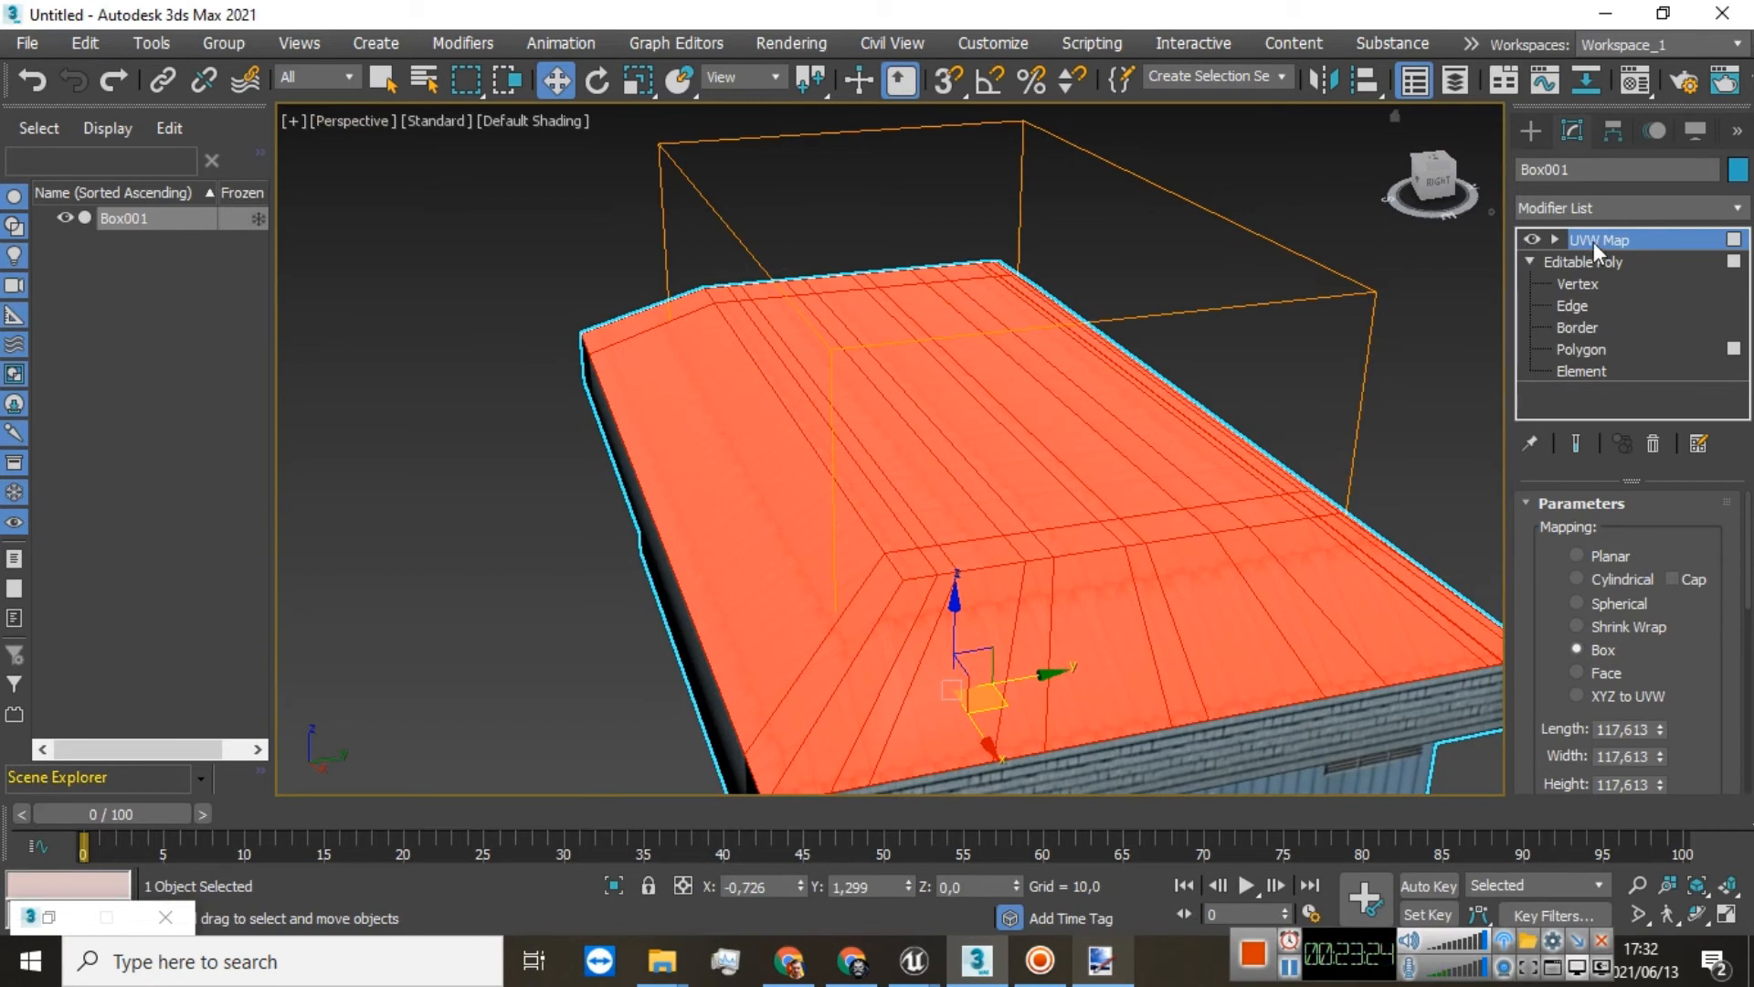
pyautogui.click(1593, 243)
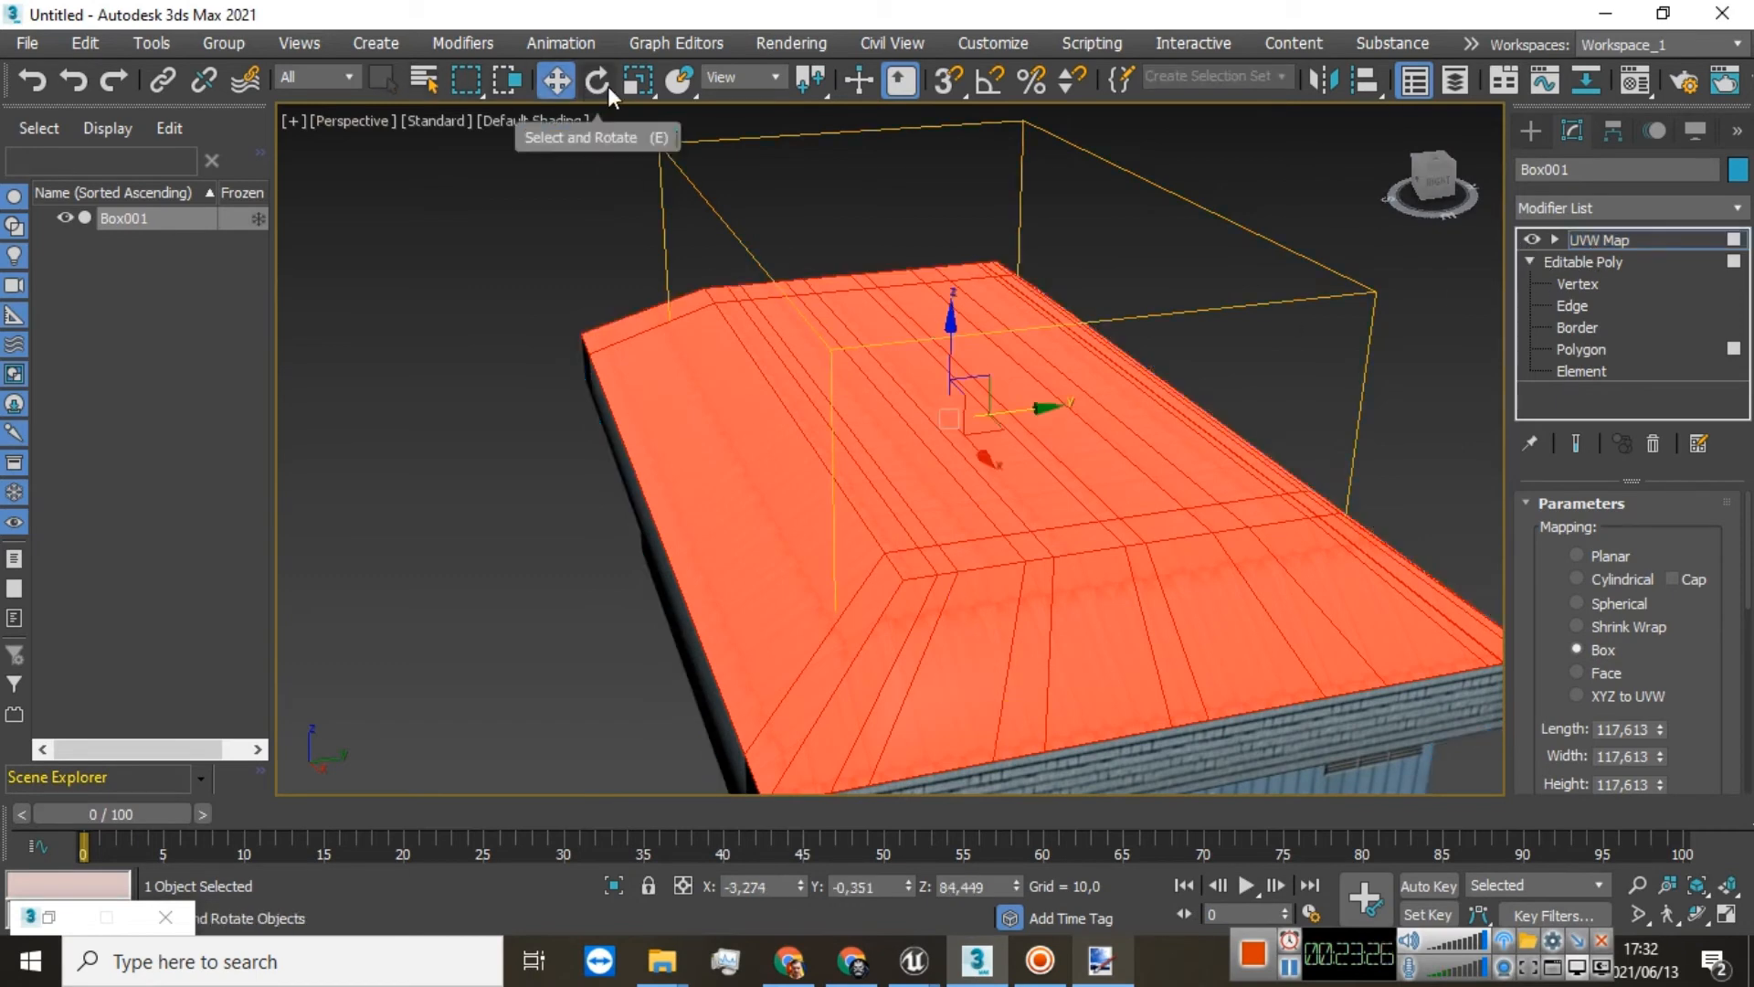
pyautogui.click(638, 80)
pyautogui.scroll(3, 974, 485)
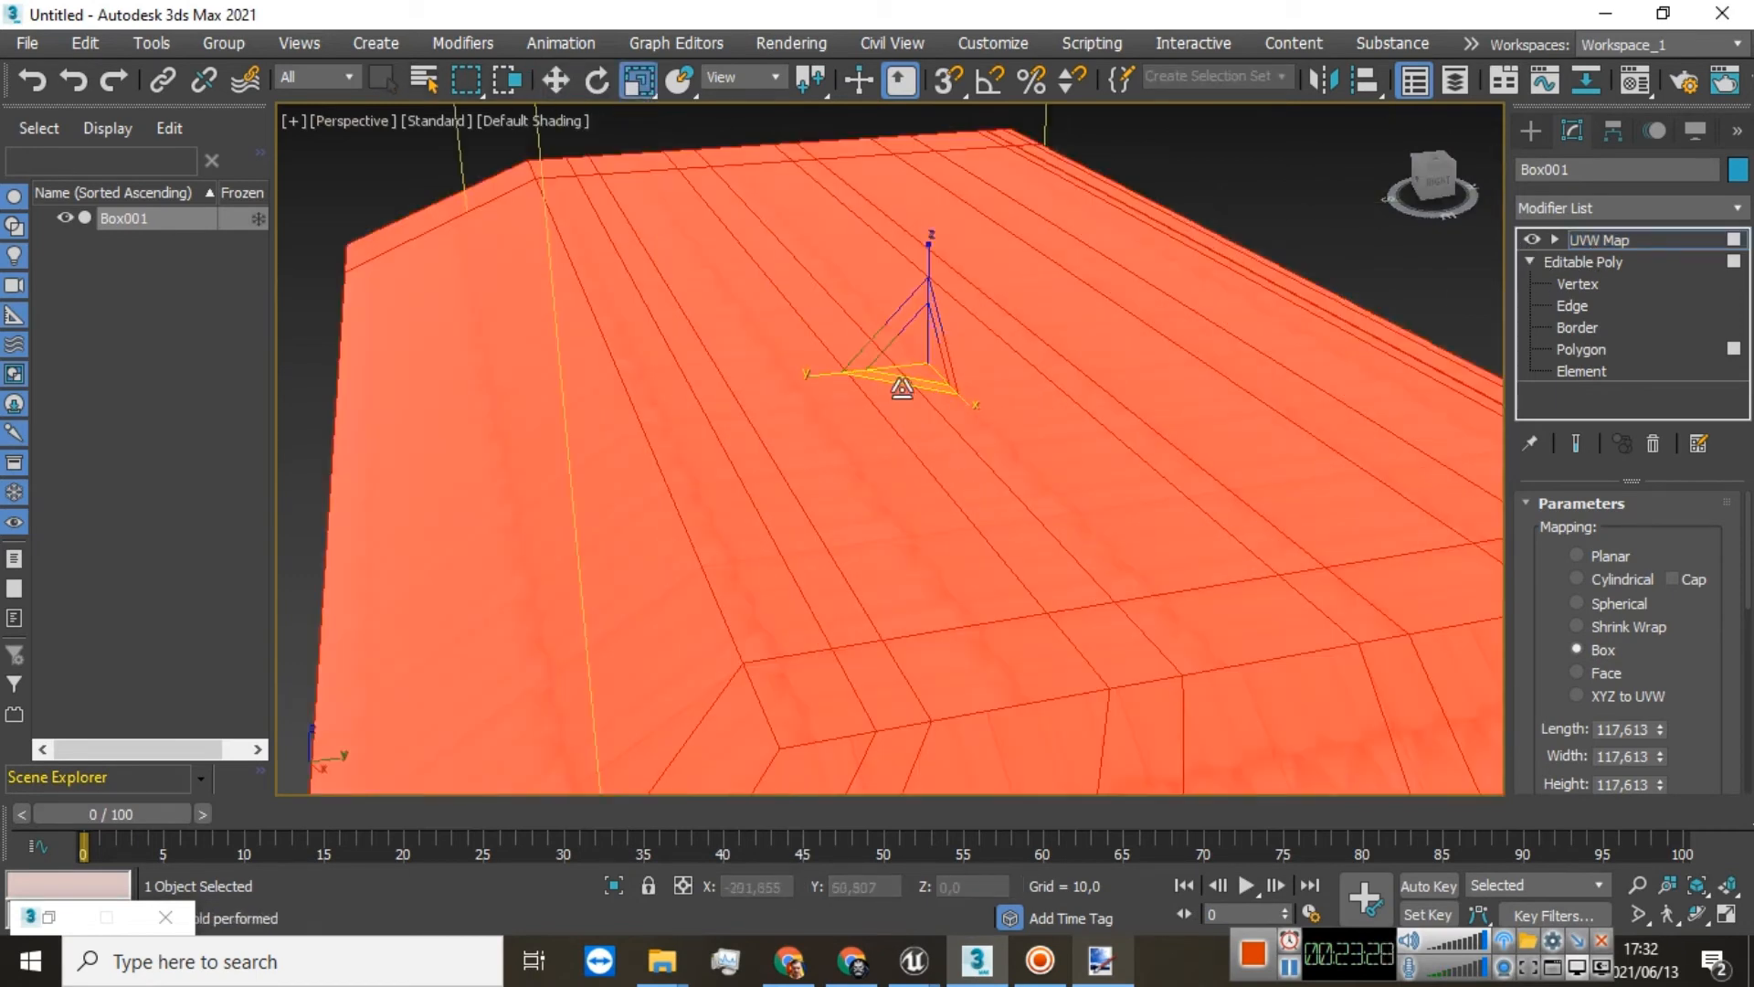
pyautogui.moveTo(902, 388); pyautogui.dragTo(924, 356)
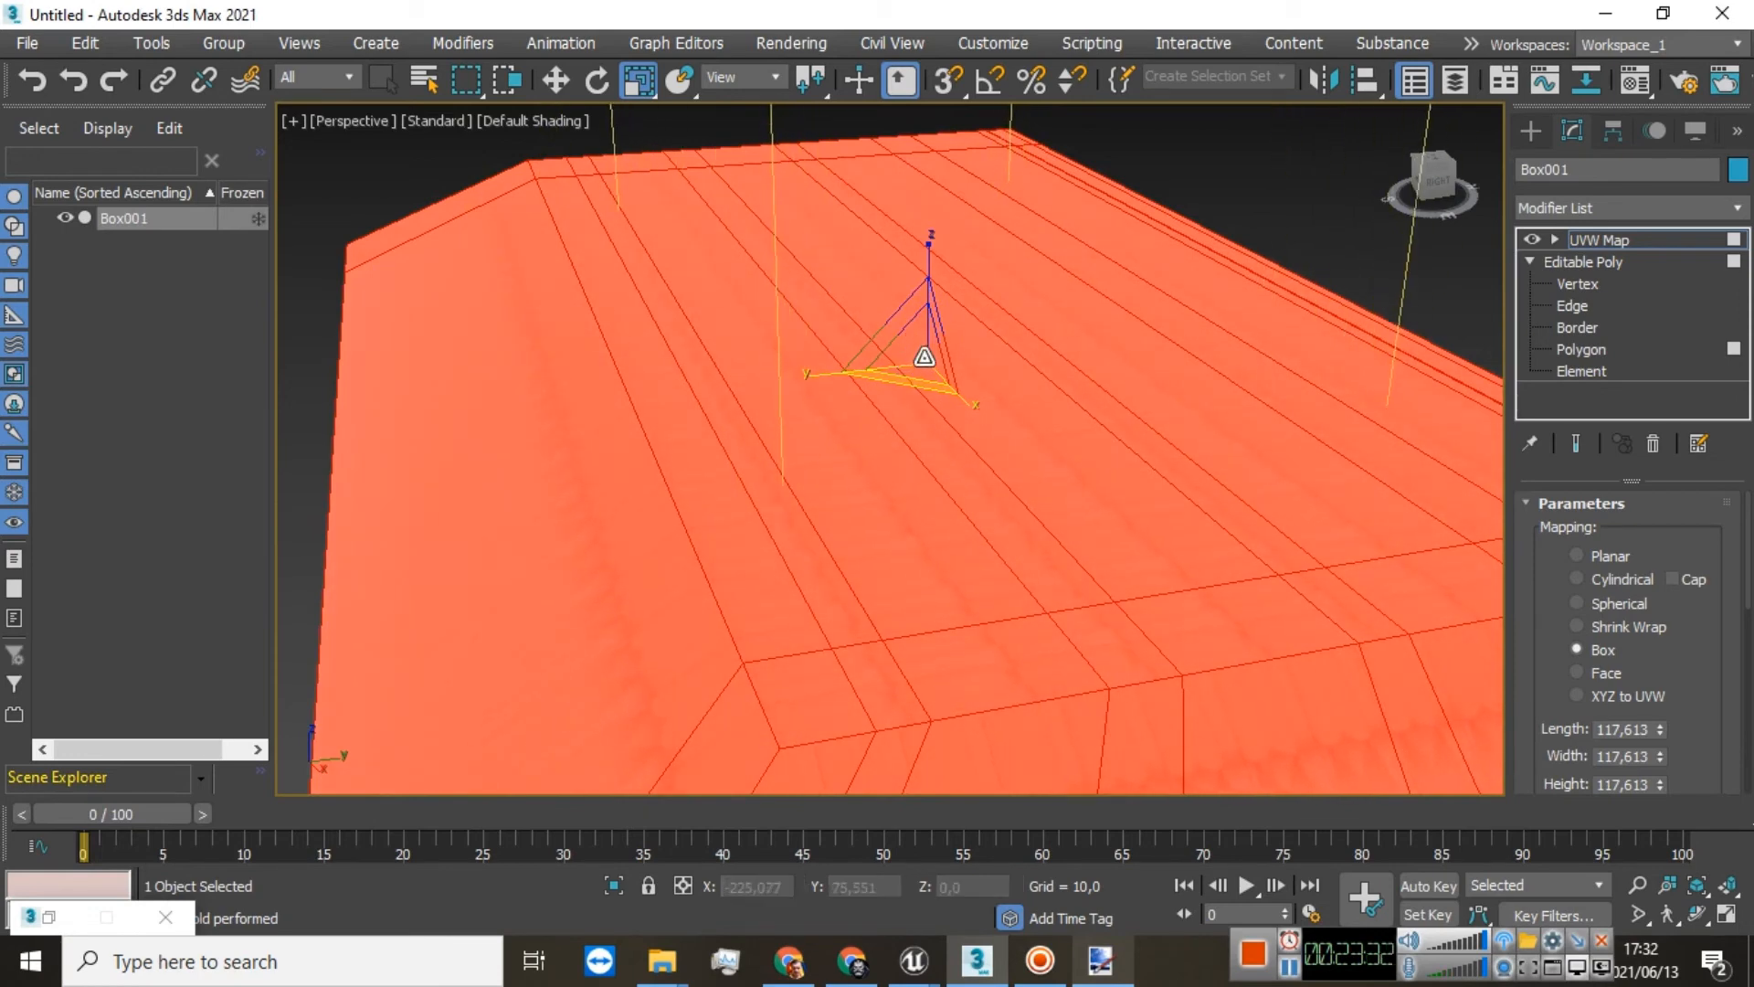
pyautogui.moveTo(929, 260); pyautogui.dragTo(927, 332)
pyautogui.scroll(-3, 809, 485)
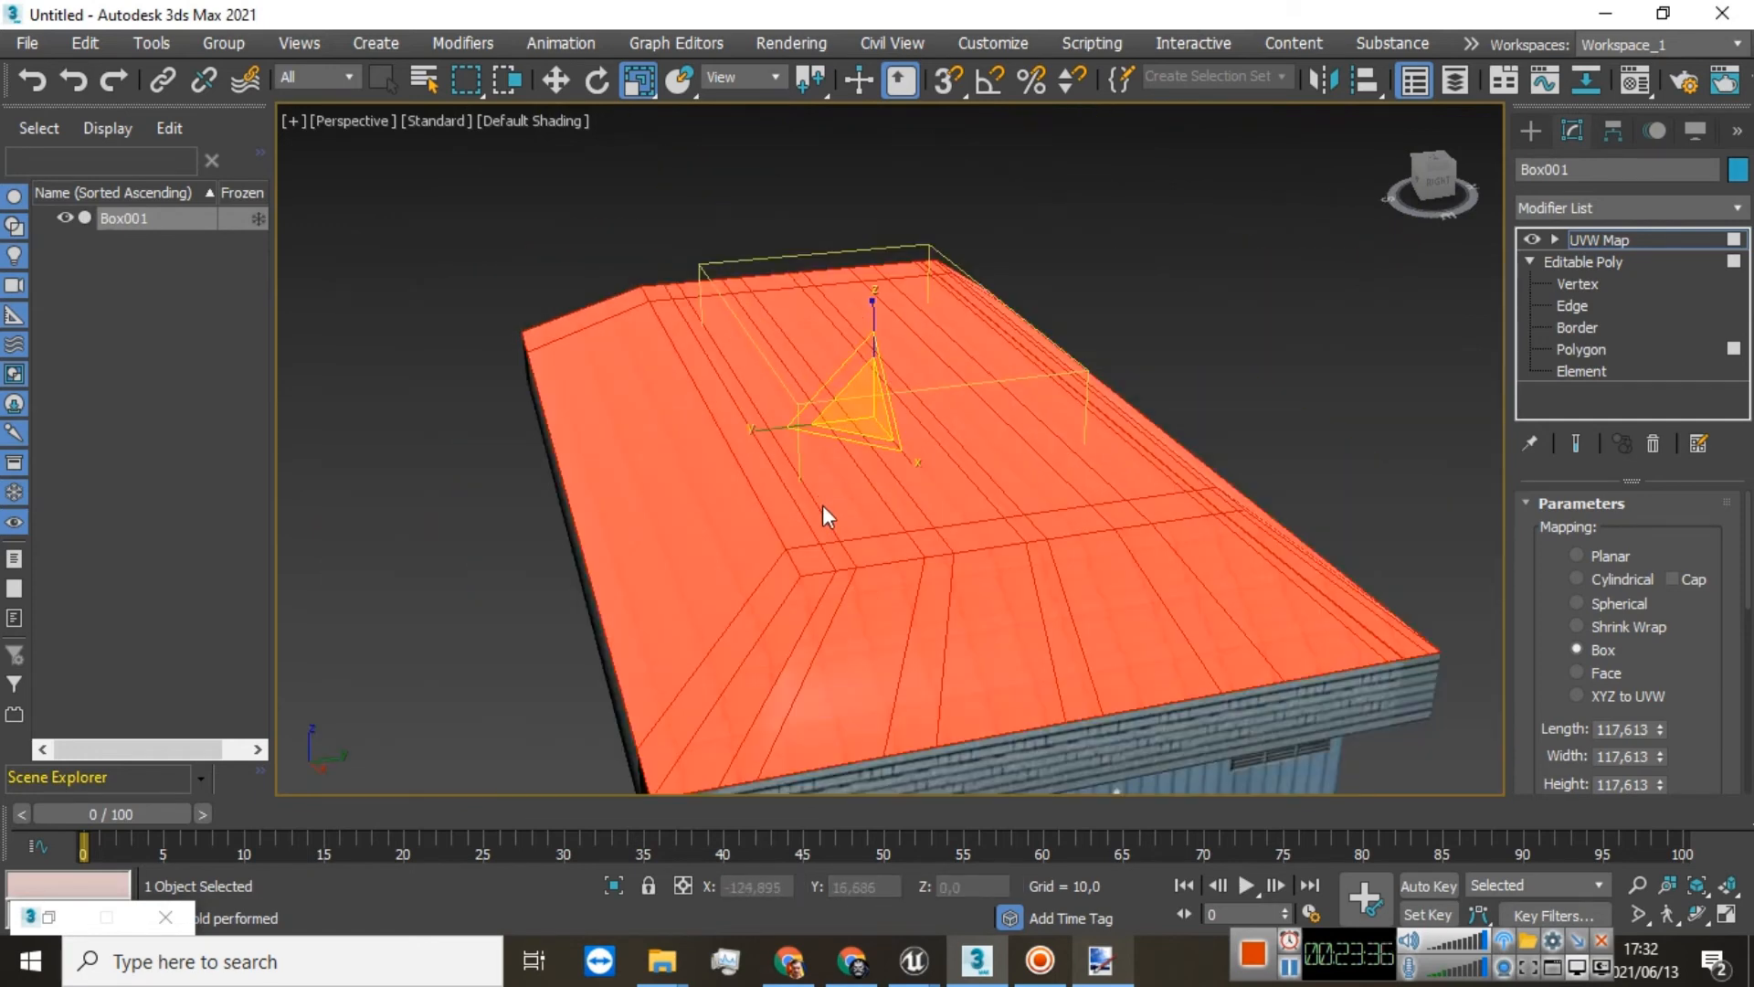
pyautogui.scroll(2, 823, 506)
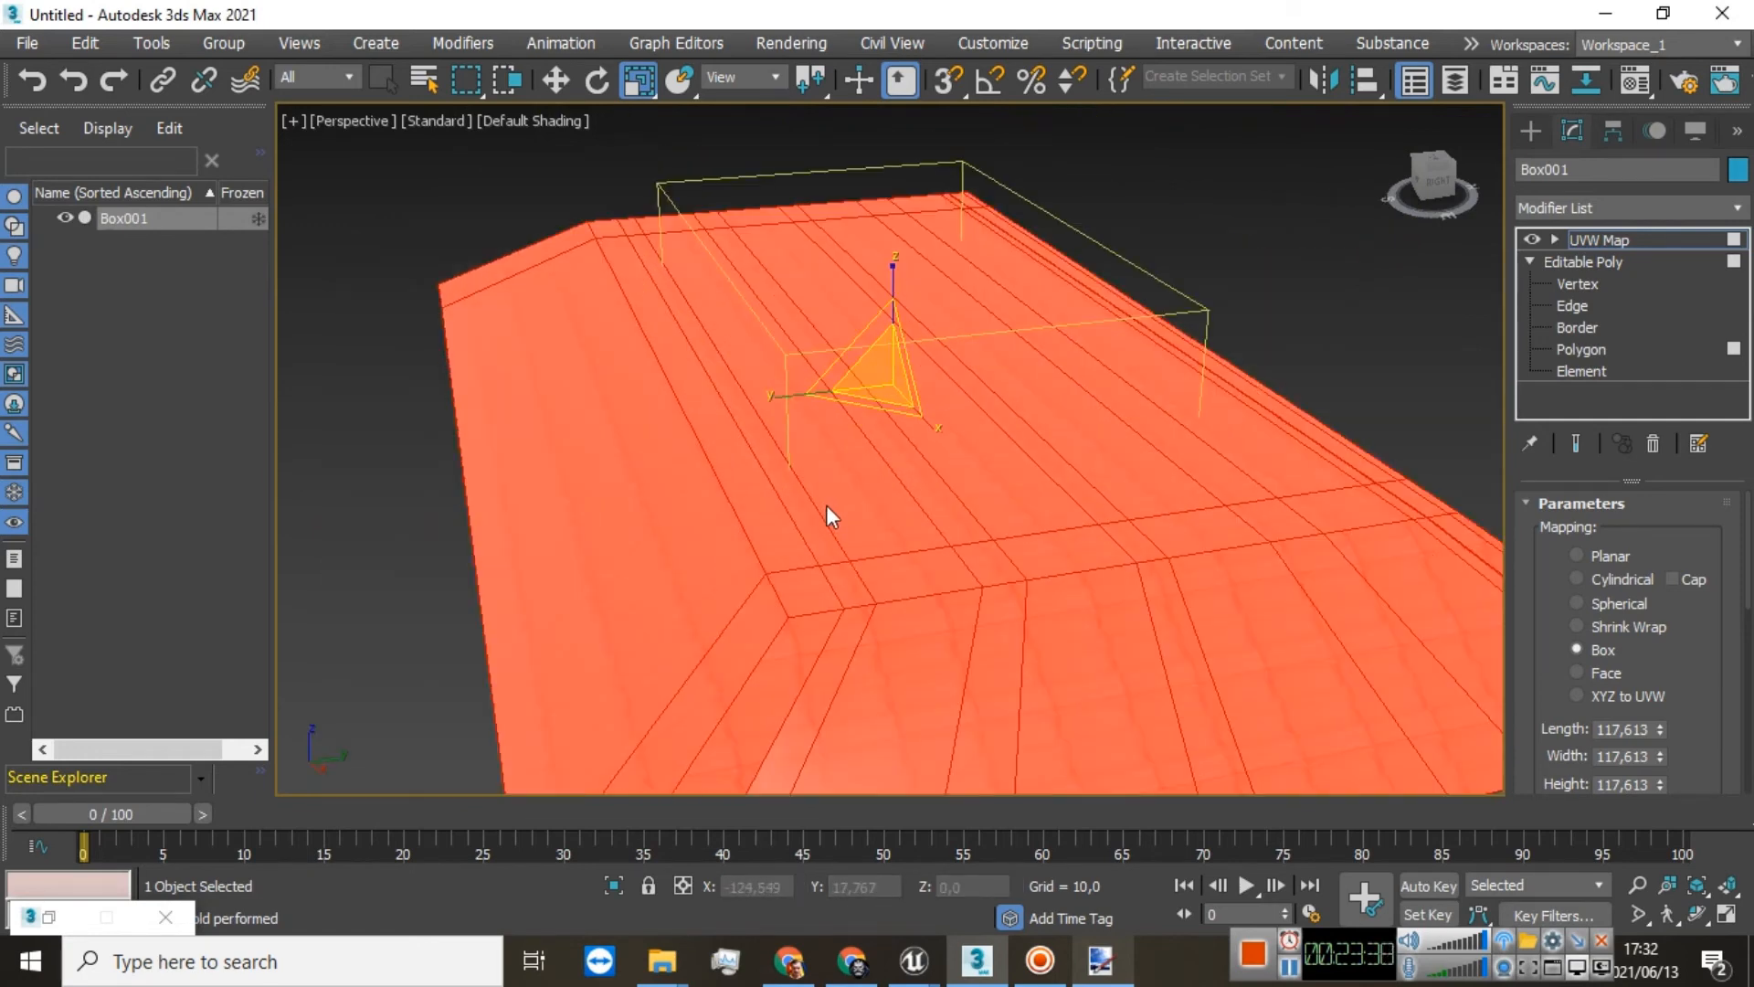
pyautogui.moveTo(1432, 179)
pyautogui.mouseDown()
pyautogui.moveTo(1570, 168)
pyautogui.moveTo(1630, 193)
pyautogui.moveTo(1613, 159)
pyautogui.mouseUp()
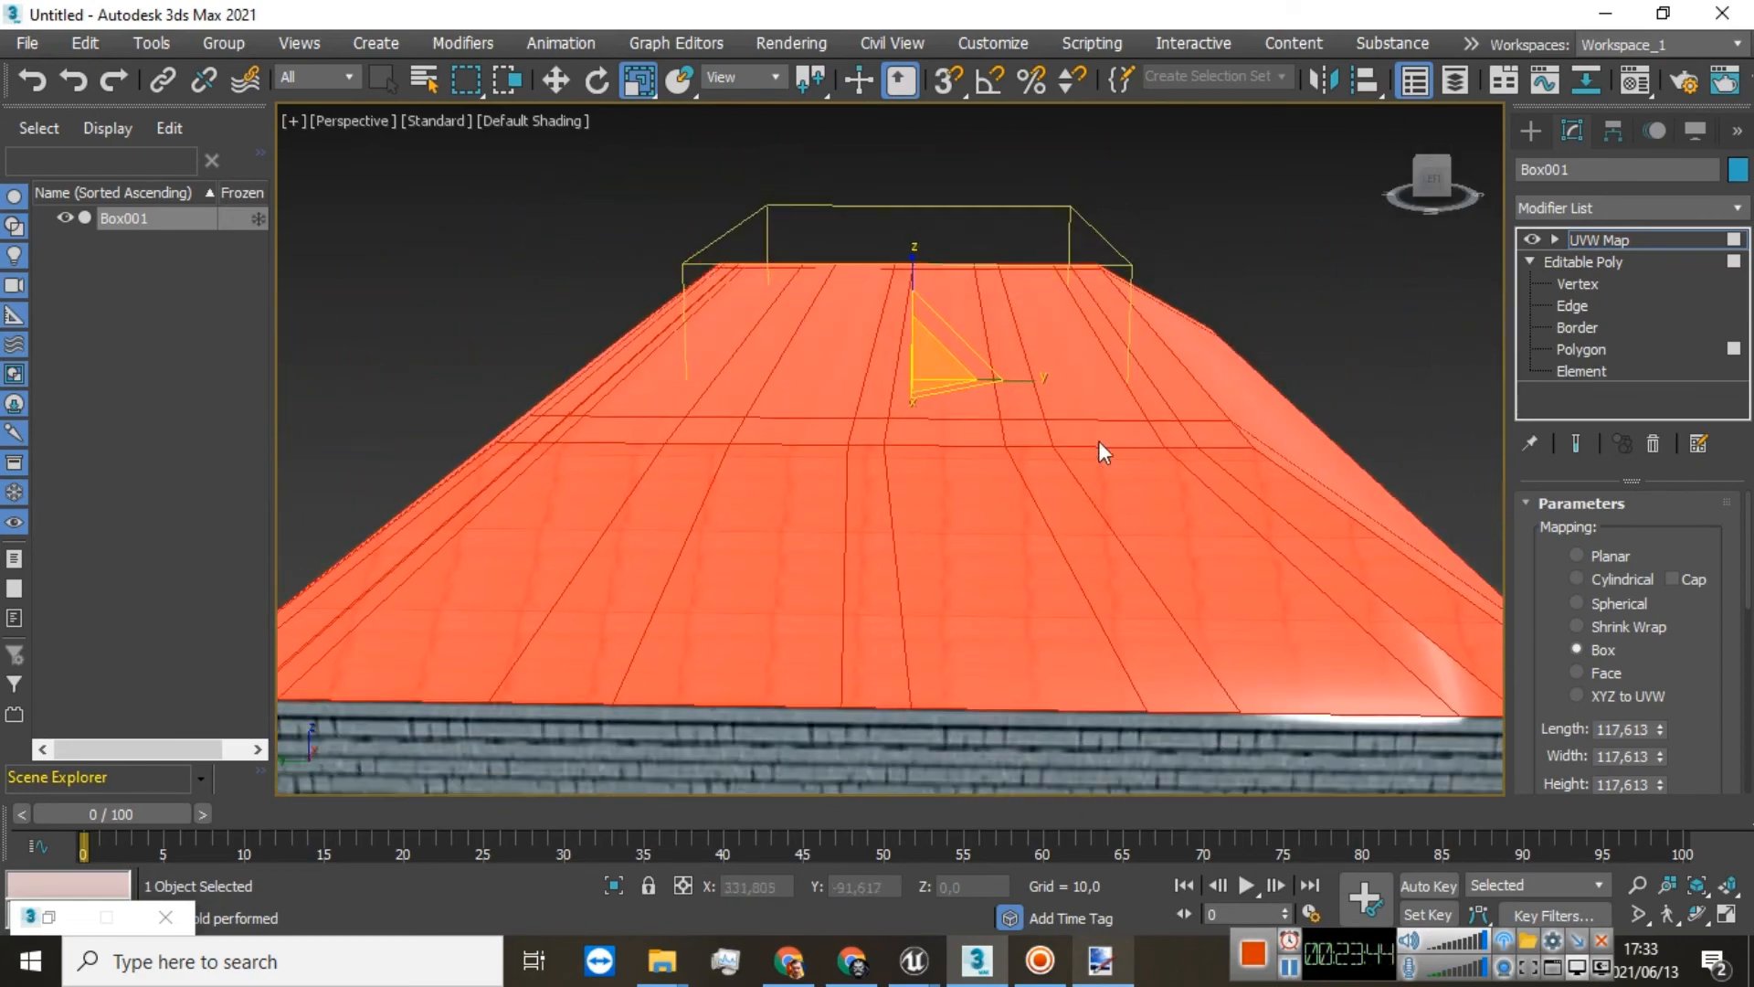
# Step: Copy the roof's UVW Map modifier and collapse the stack into the Editable Poly, holding the scene first
pyautogui.rightClick(1584, 237)
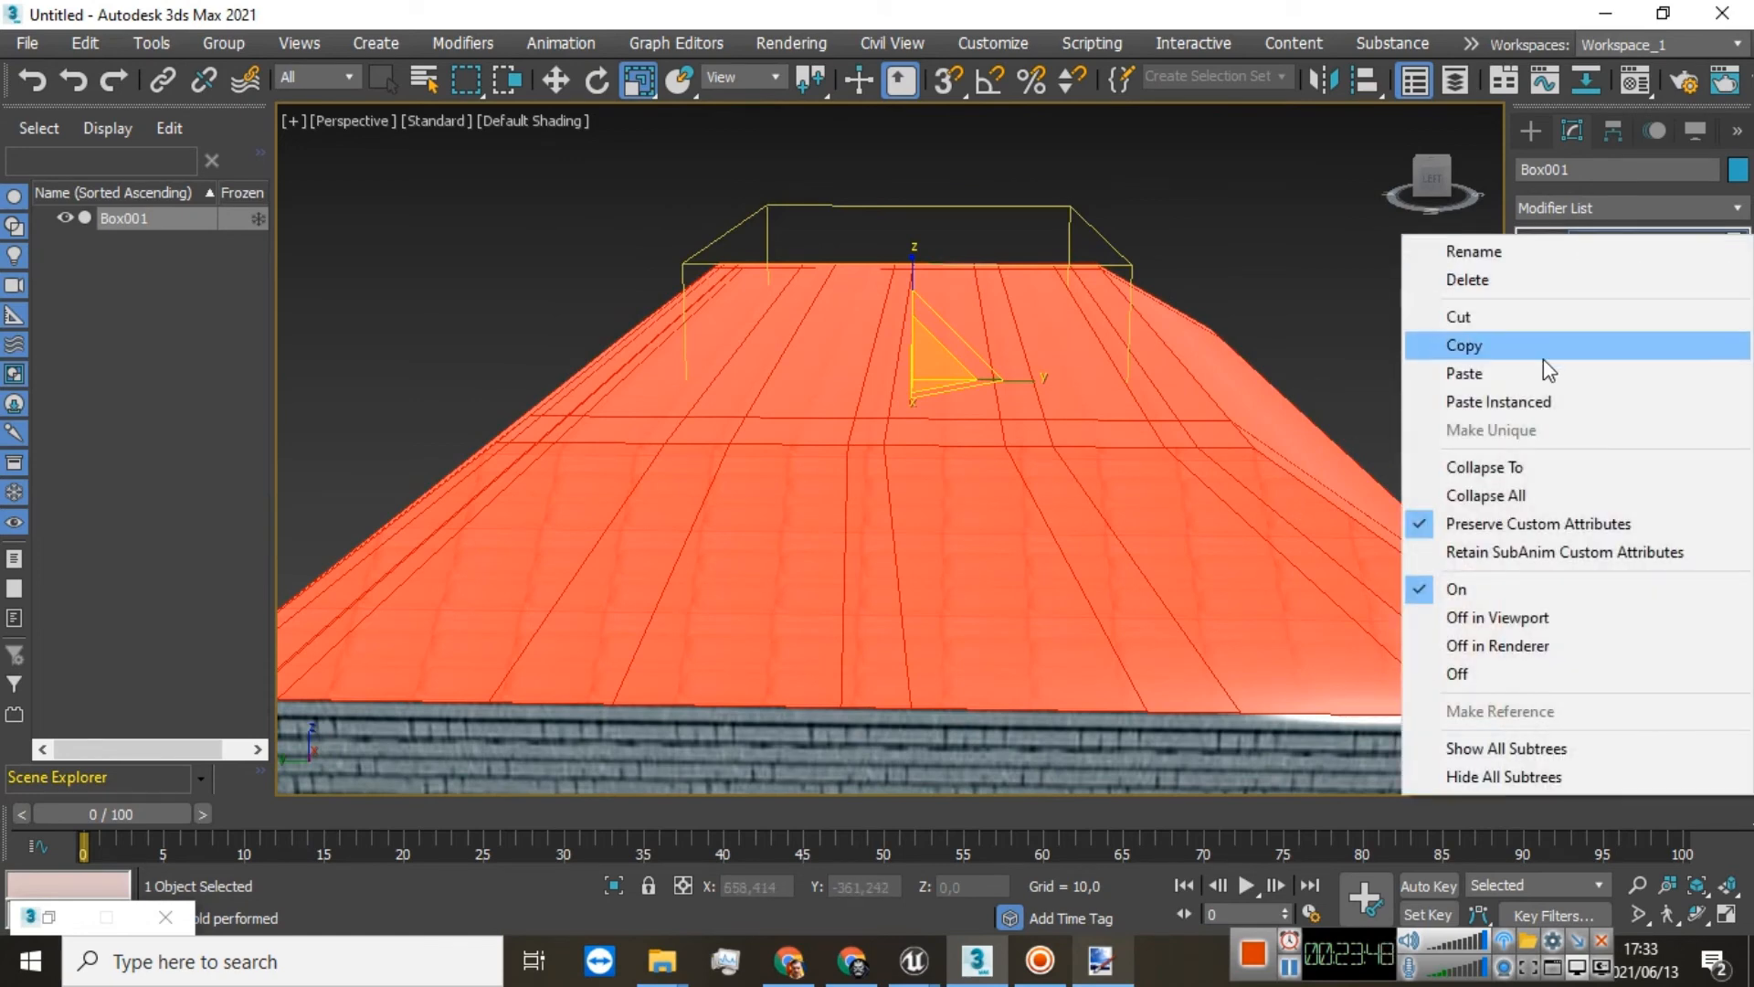
pyautogui.click(1535, 347)
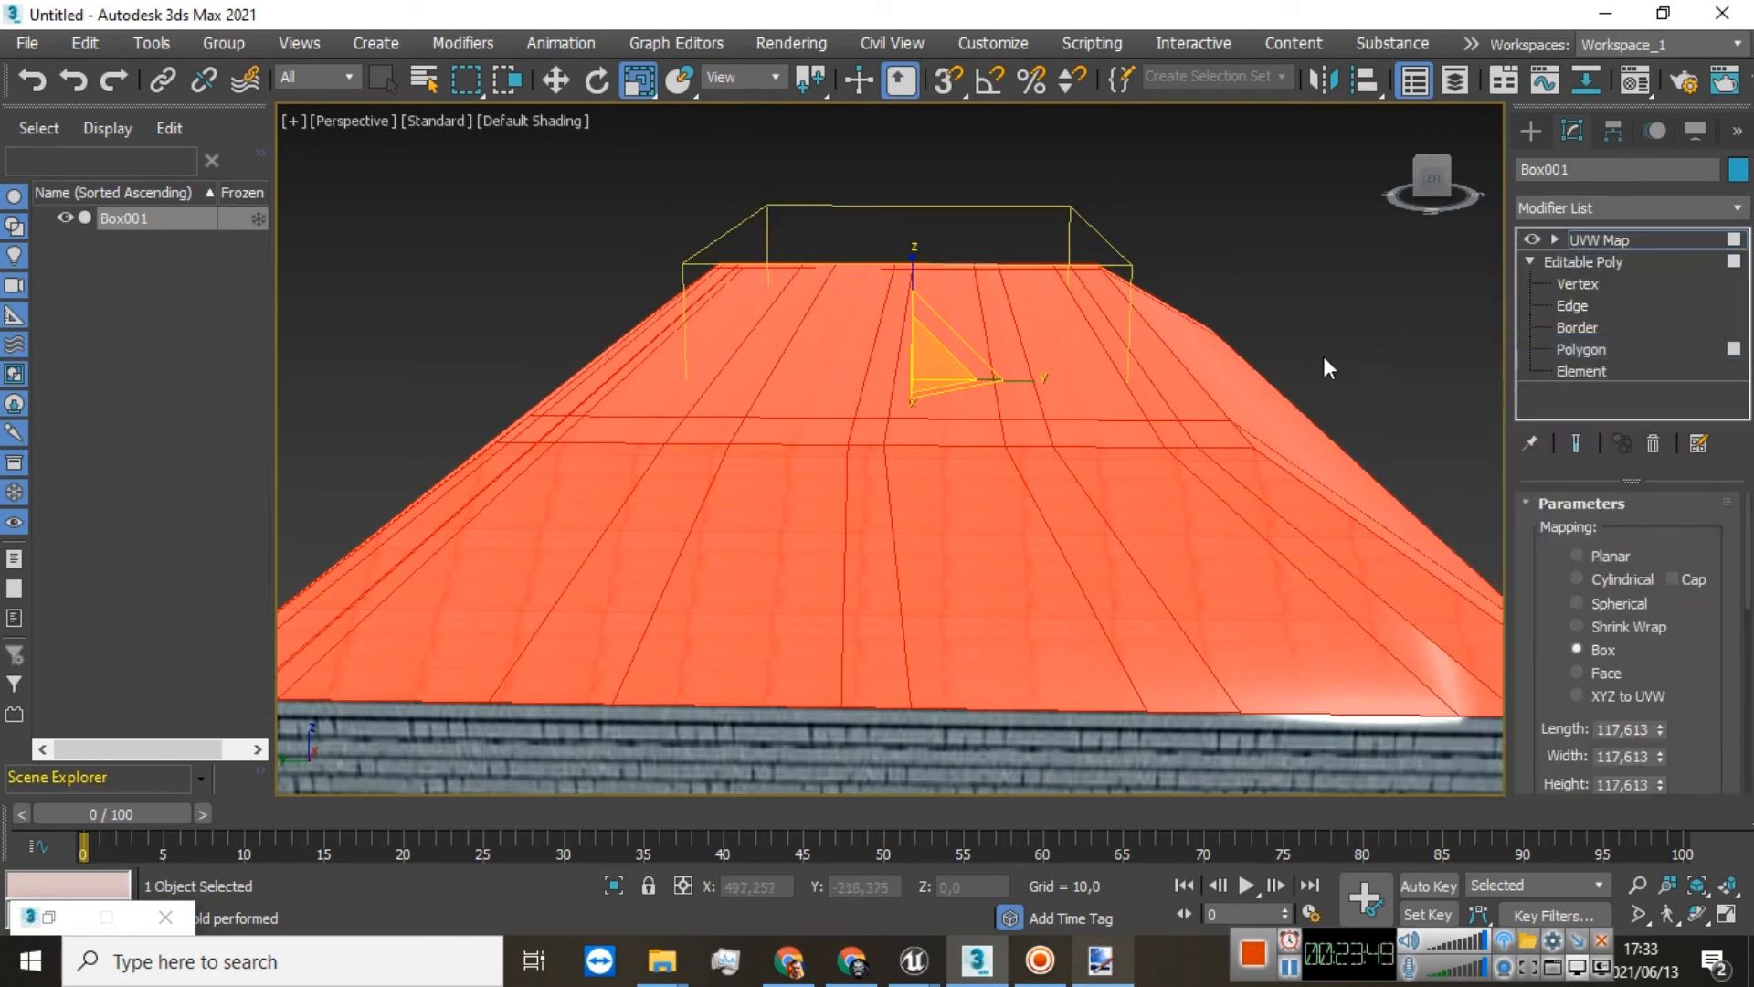
pyautogui.rightClick(1579, 241)
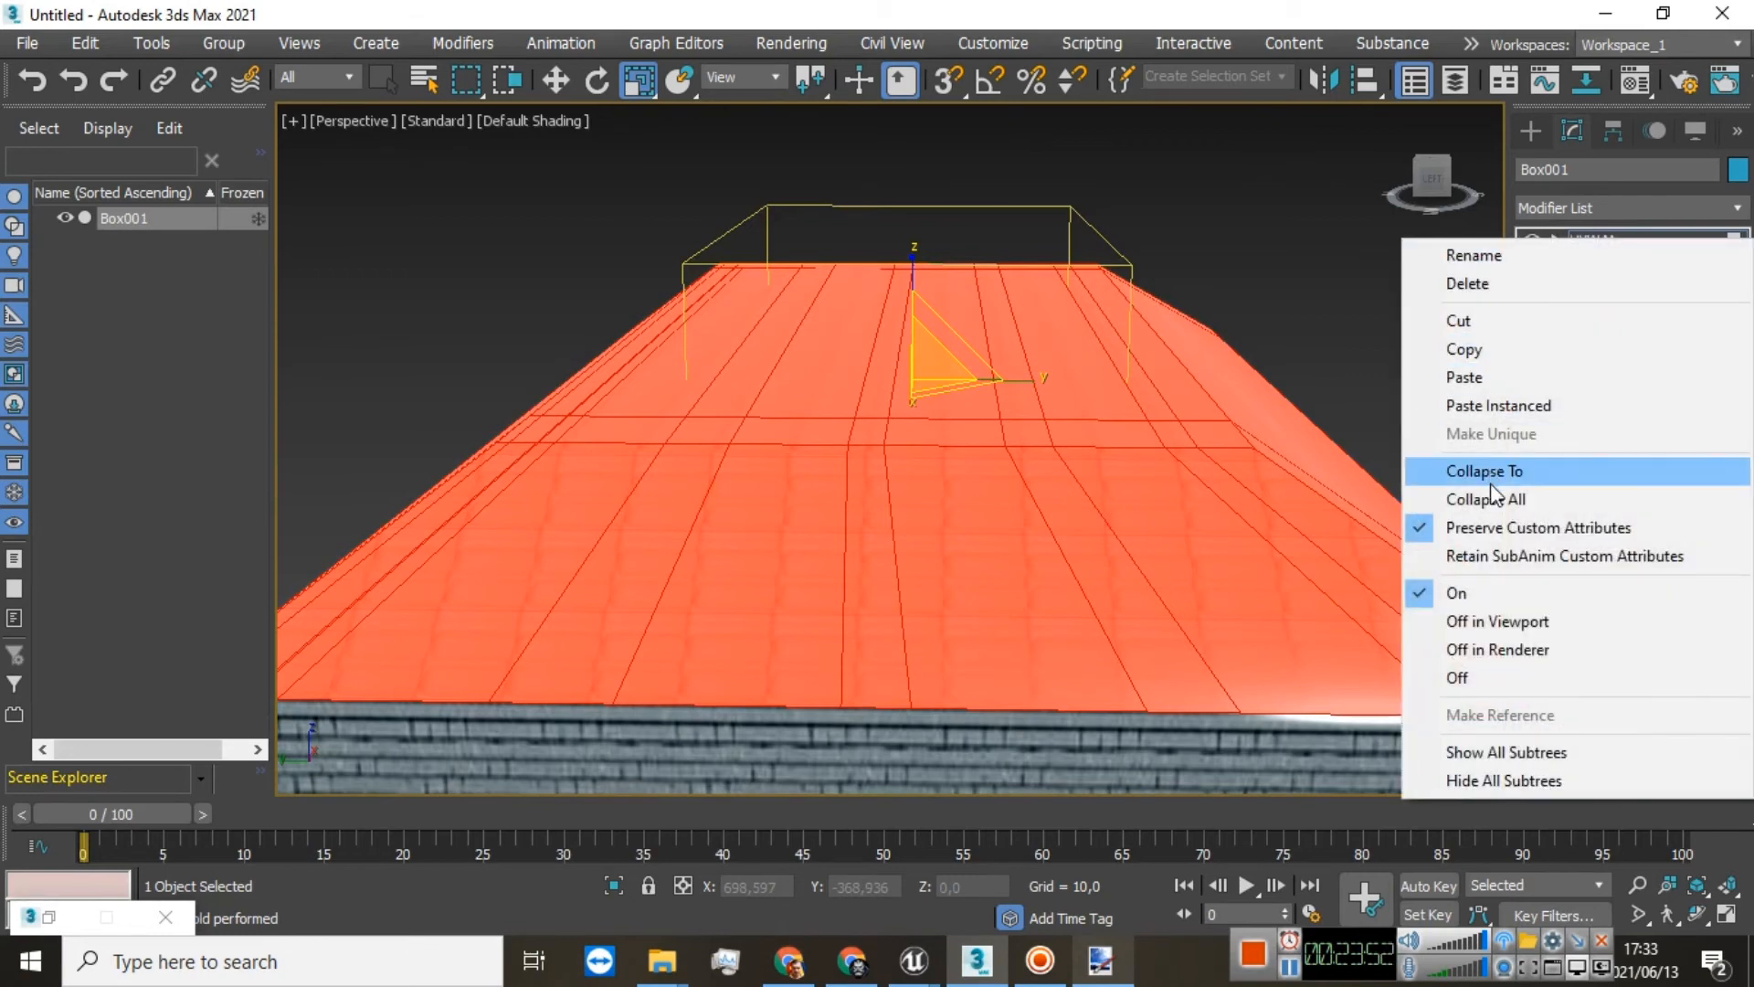
pyautogui.click(1496, 473)
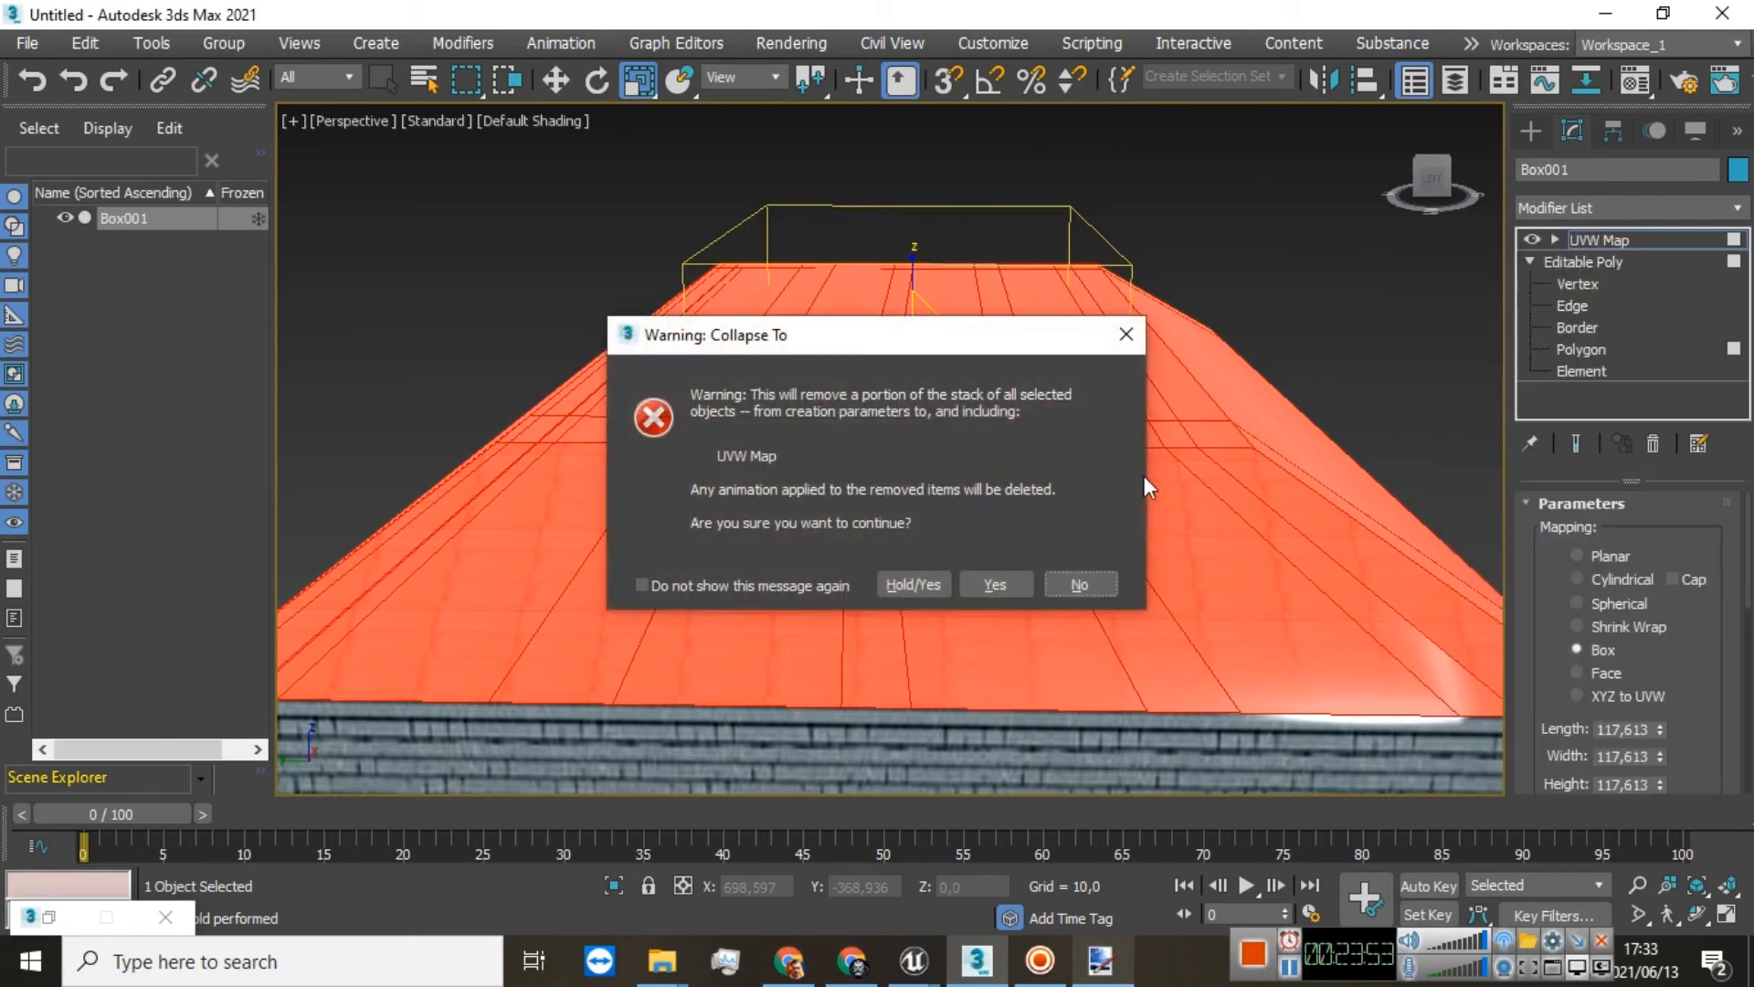
pyautogui.click(928, 587)
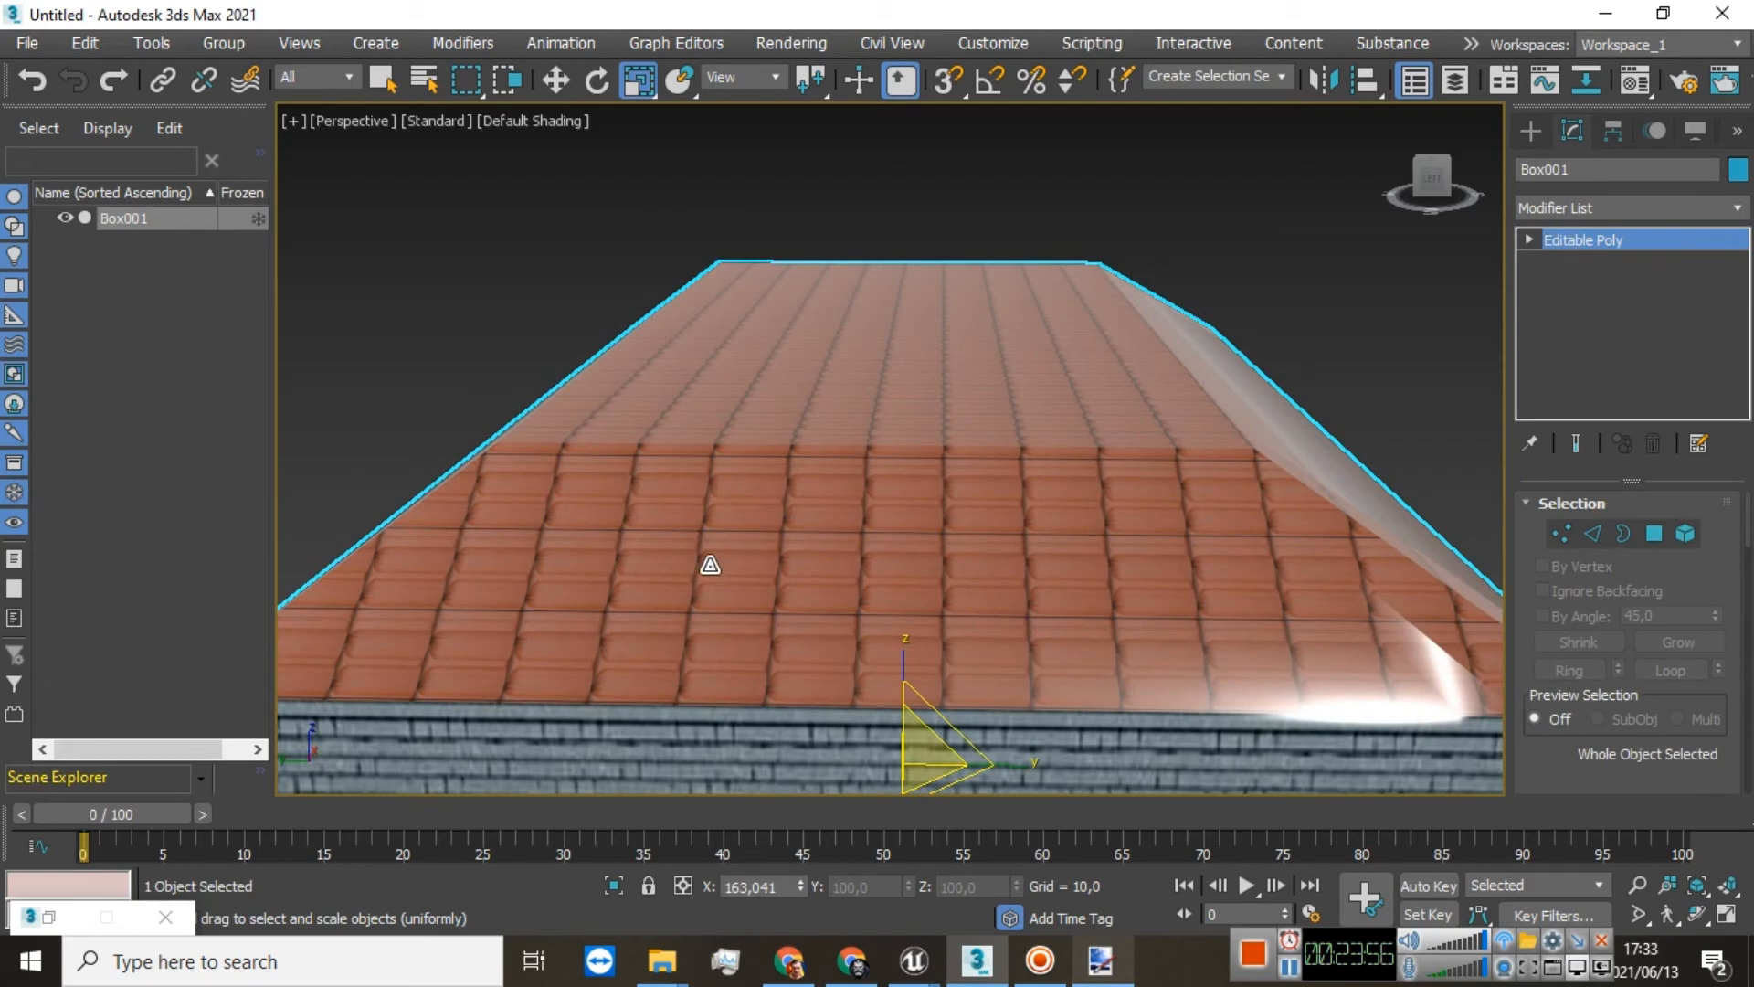
# Step: At Polygon level, replace the selection with the five strips at the left end of the roof slope above the garage doors
pyautogui.click(1530, 240)
pyautogui.click(1581, 327)
pyautogui.hotkey('ctrl', 'a')
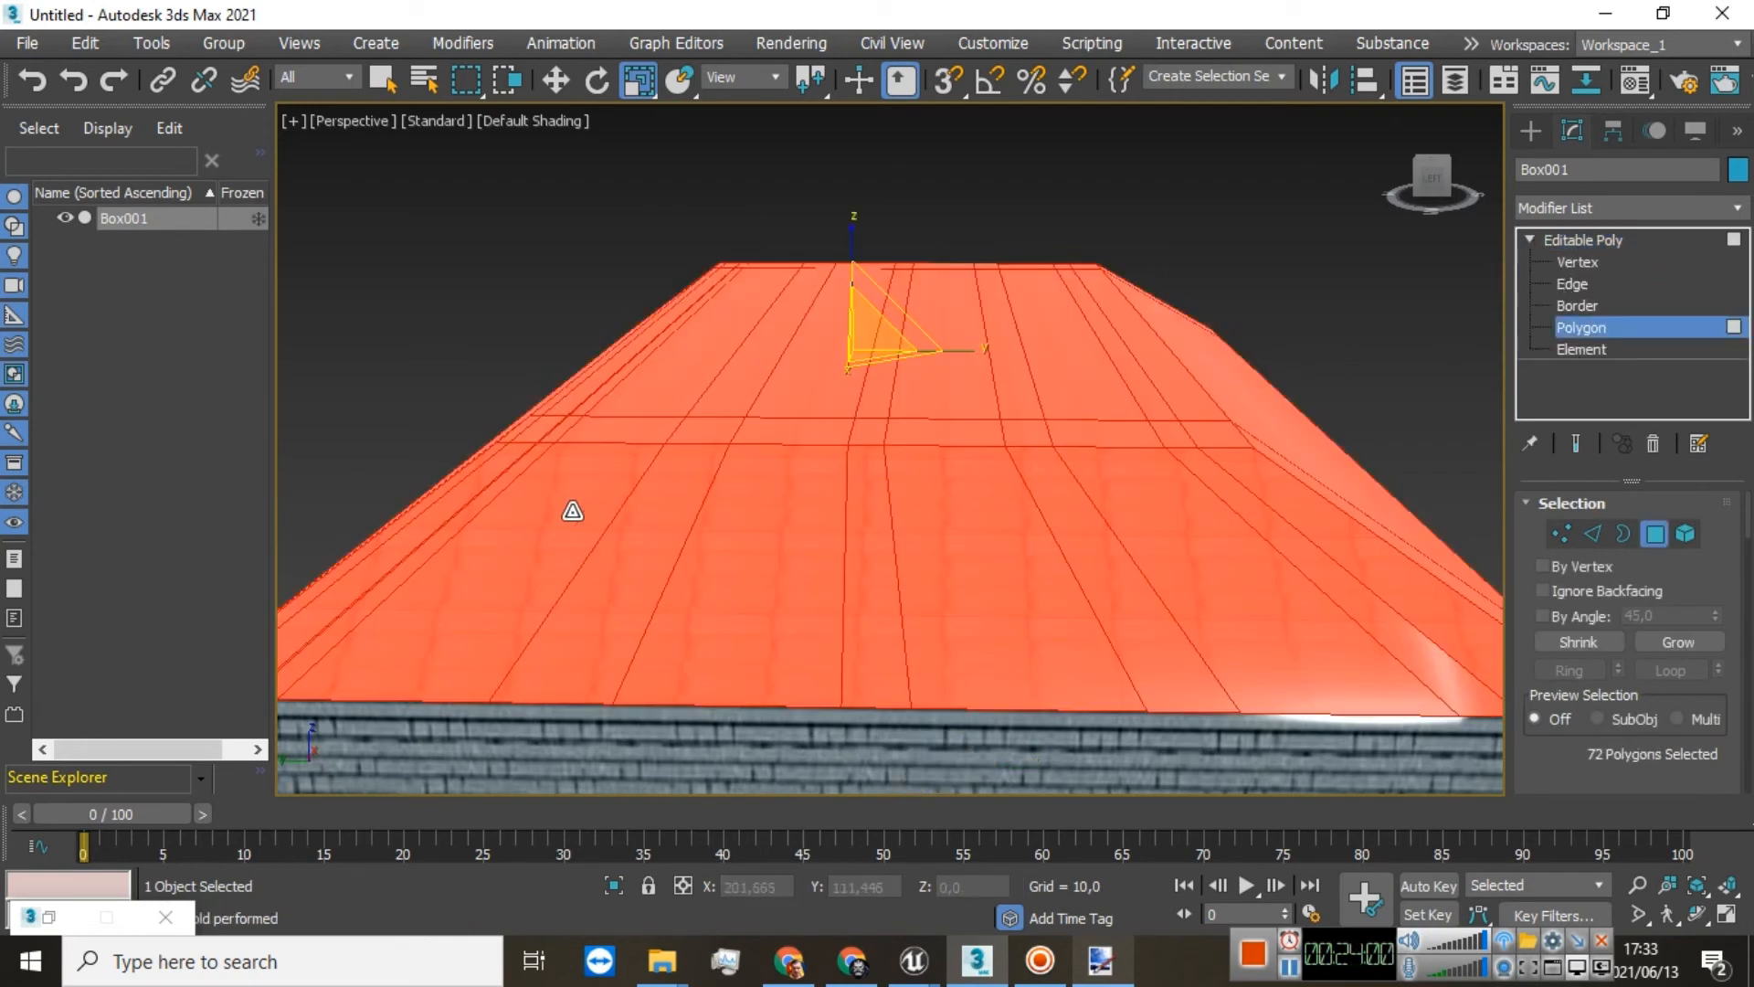
pyautogui.click(454, 566)
pyautogui.click(384, 89)
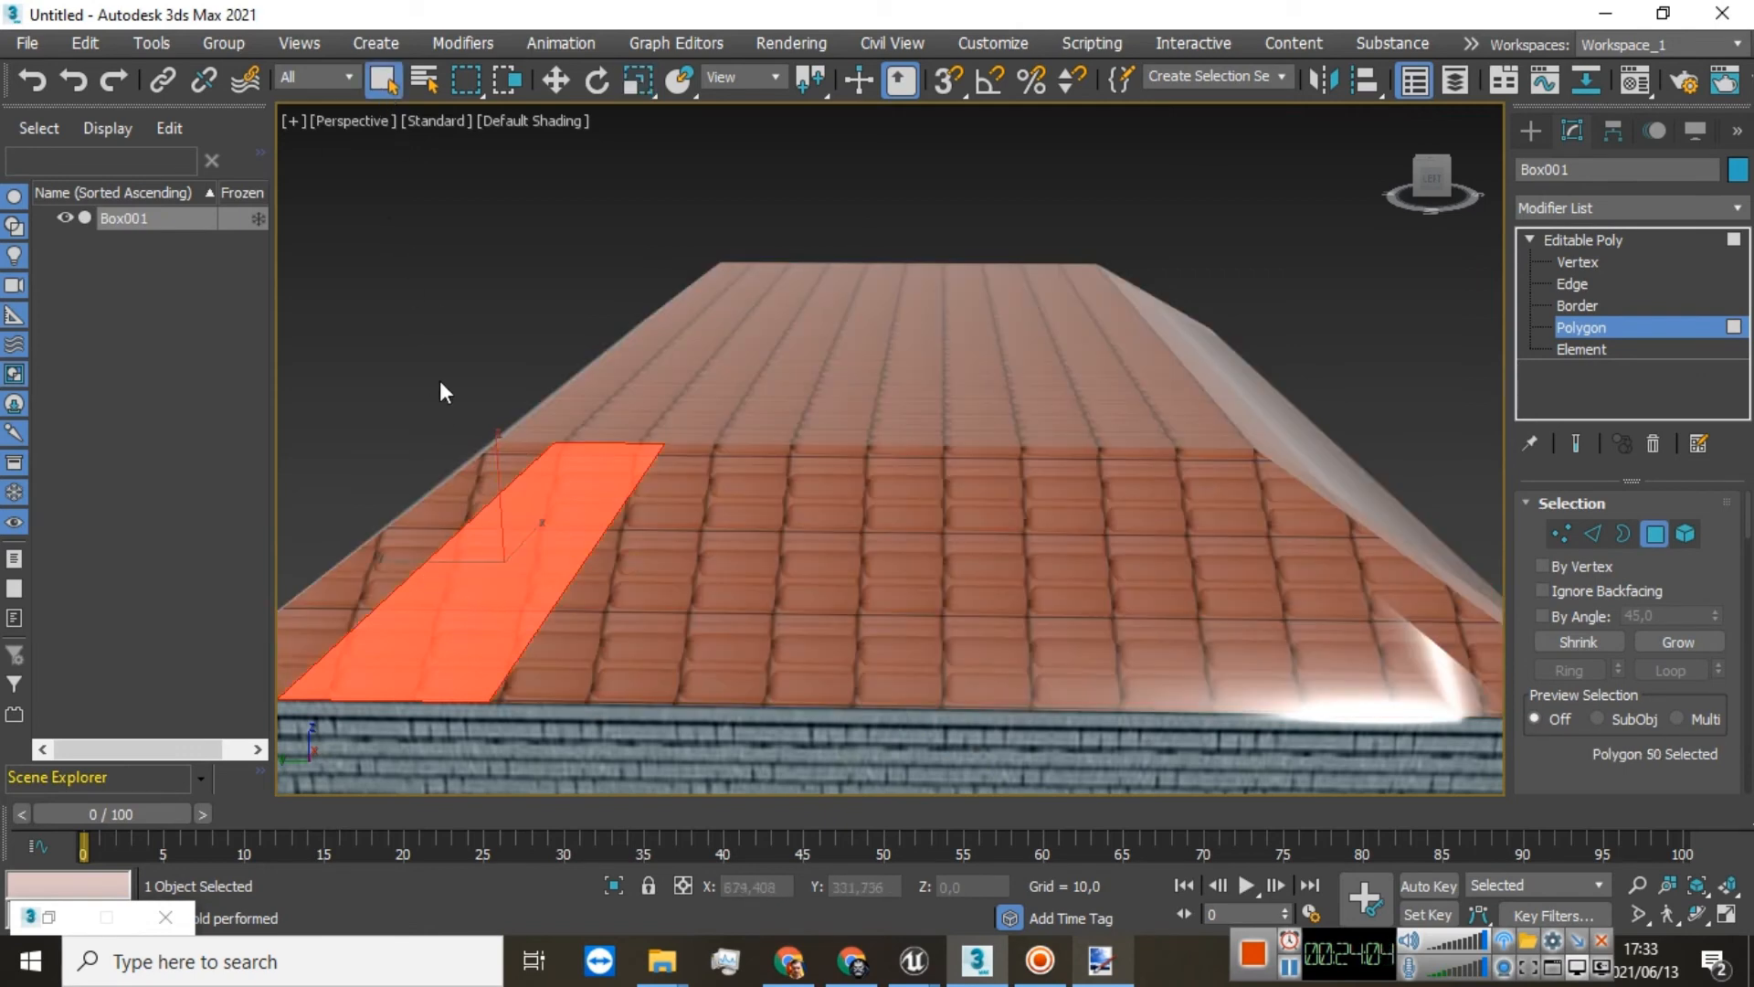
pyautogui.keyDown('ctrl'); pyautogui.click(392, 524); pyautogui.keyUp('ctrl')
pyautogui.keyDown('ctrl'); pyautogui.click(407, 524); pyautogui.keyUp('ctrl')
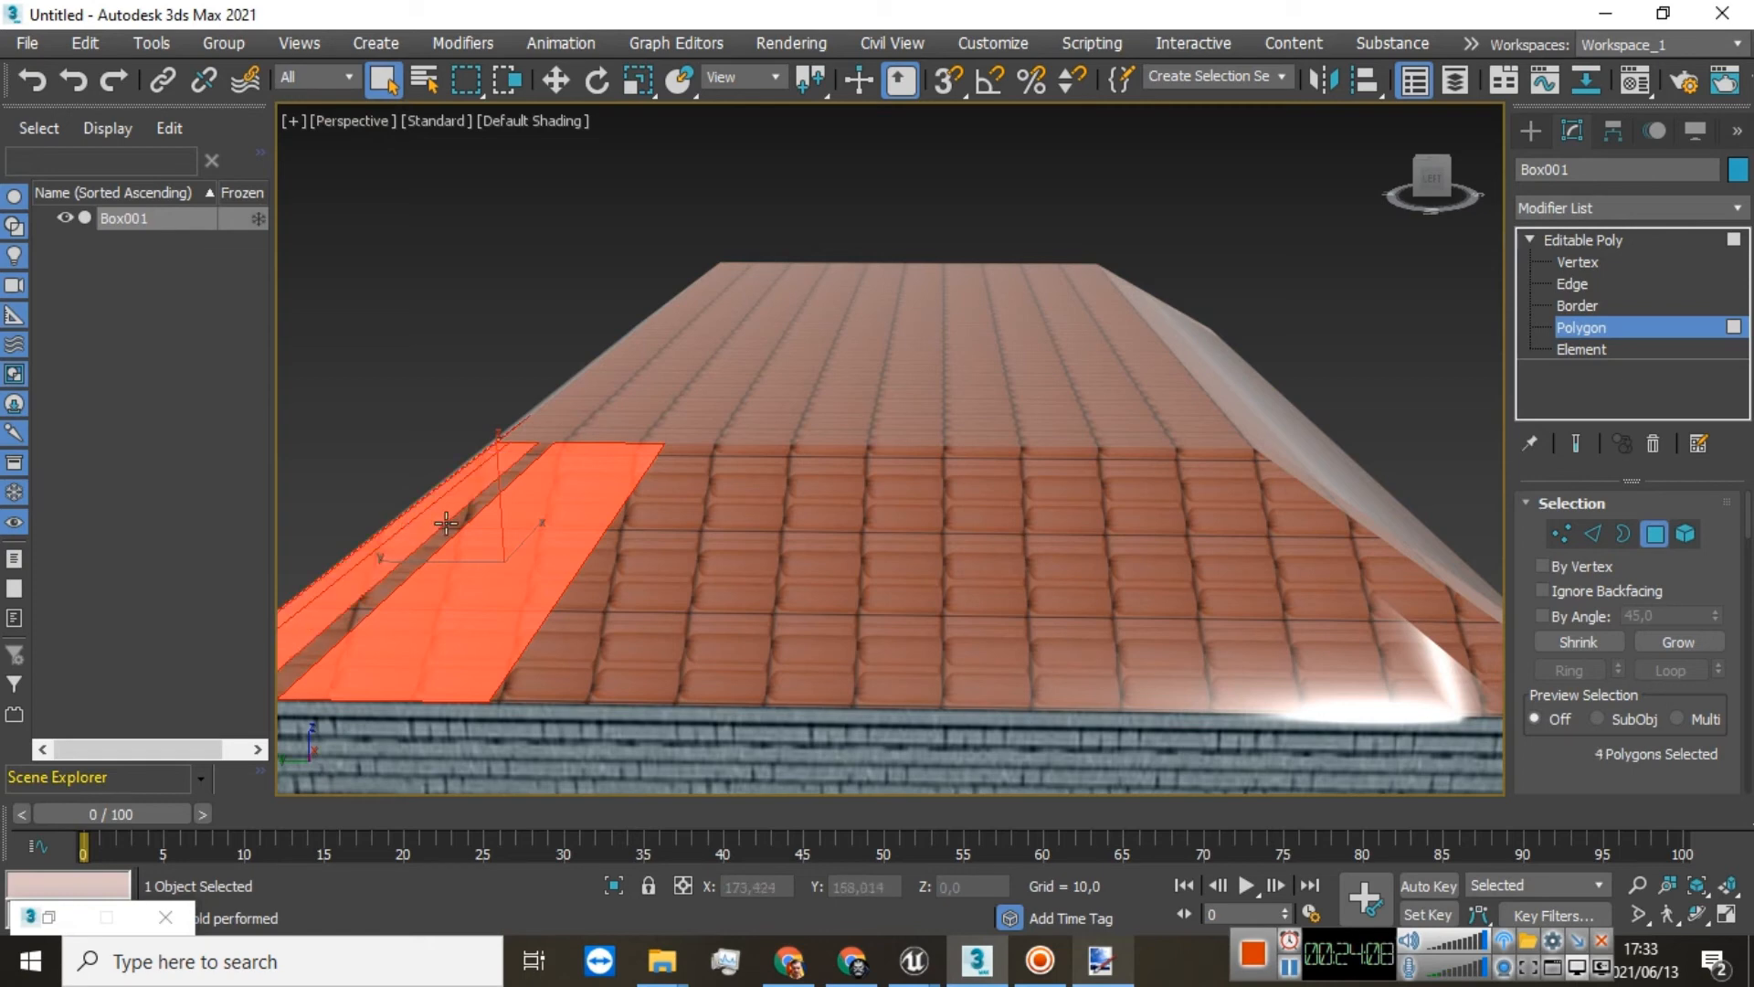
pyautogui.keyDown('ctrl'); pyautogui.click(446, 523); pyautogui.keyUp('ctrl')
pyautogui.scroll(5, 447, 522)
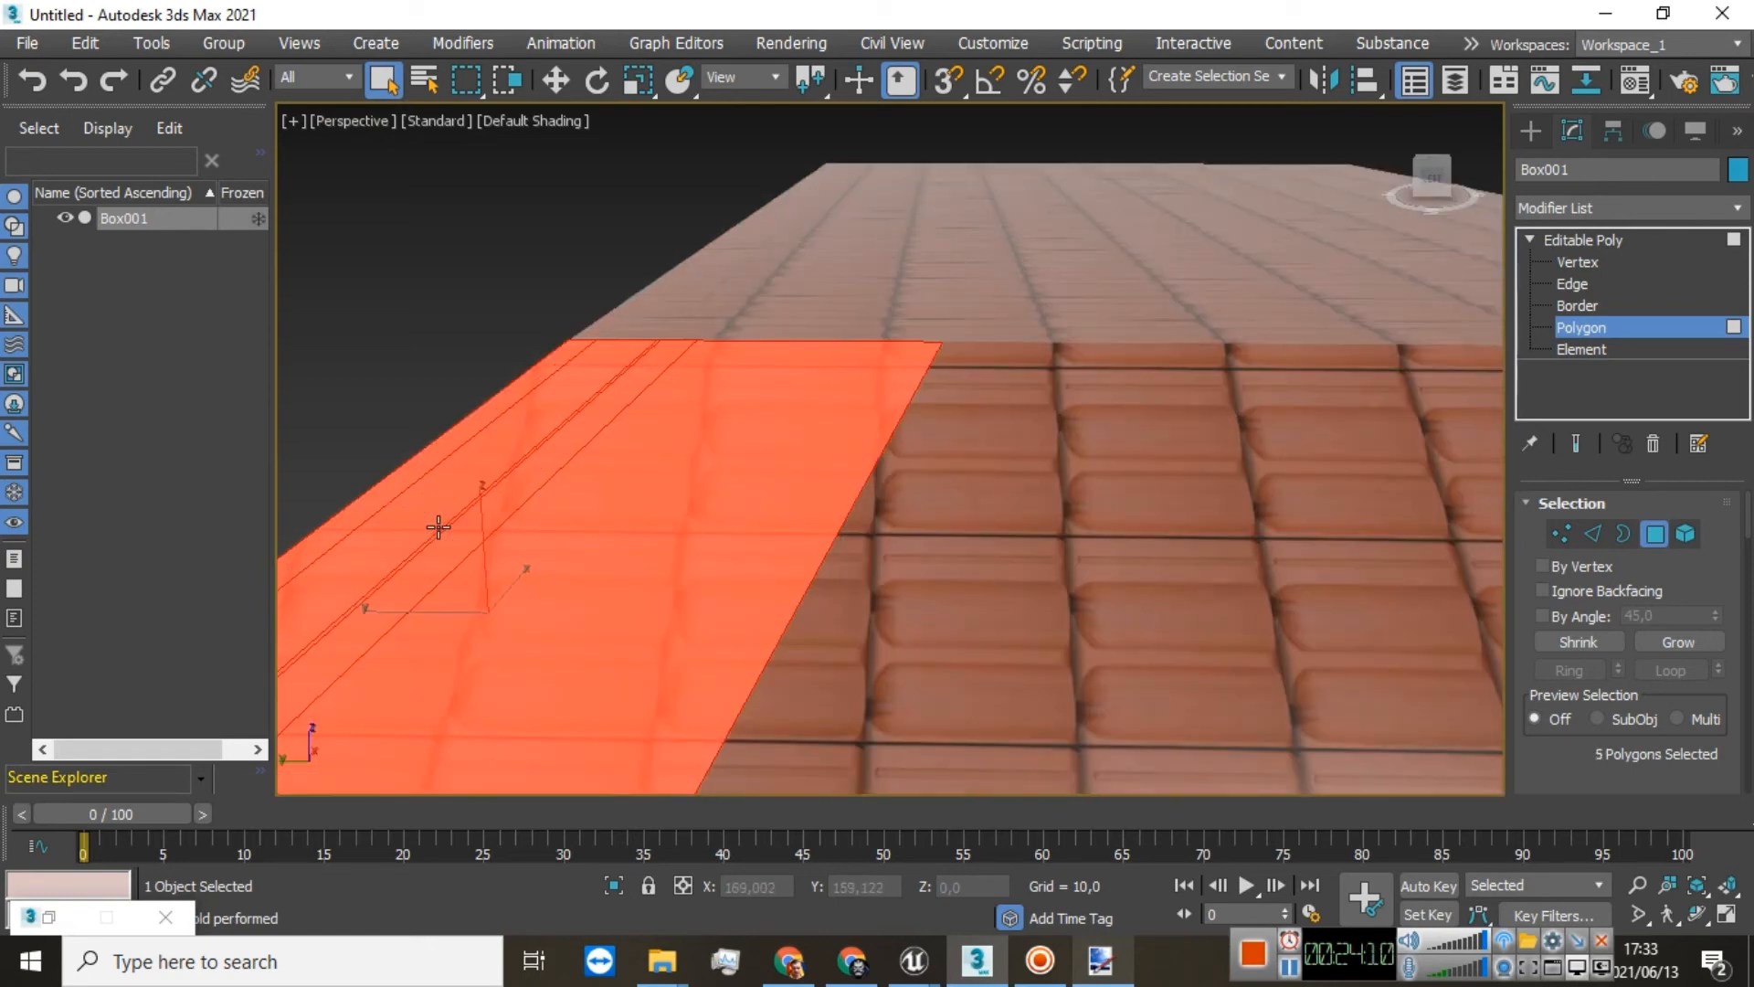
pyautogui.scroll(-3, 441, 522)
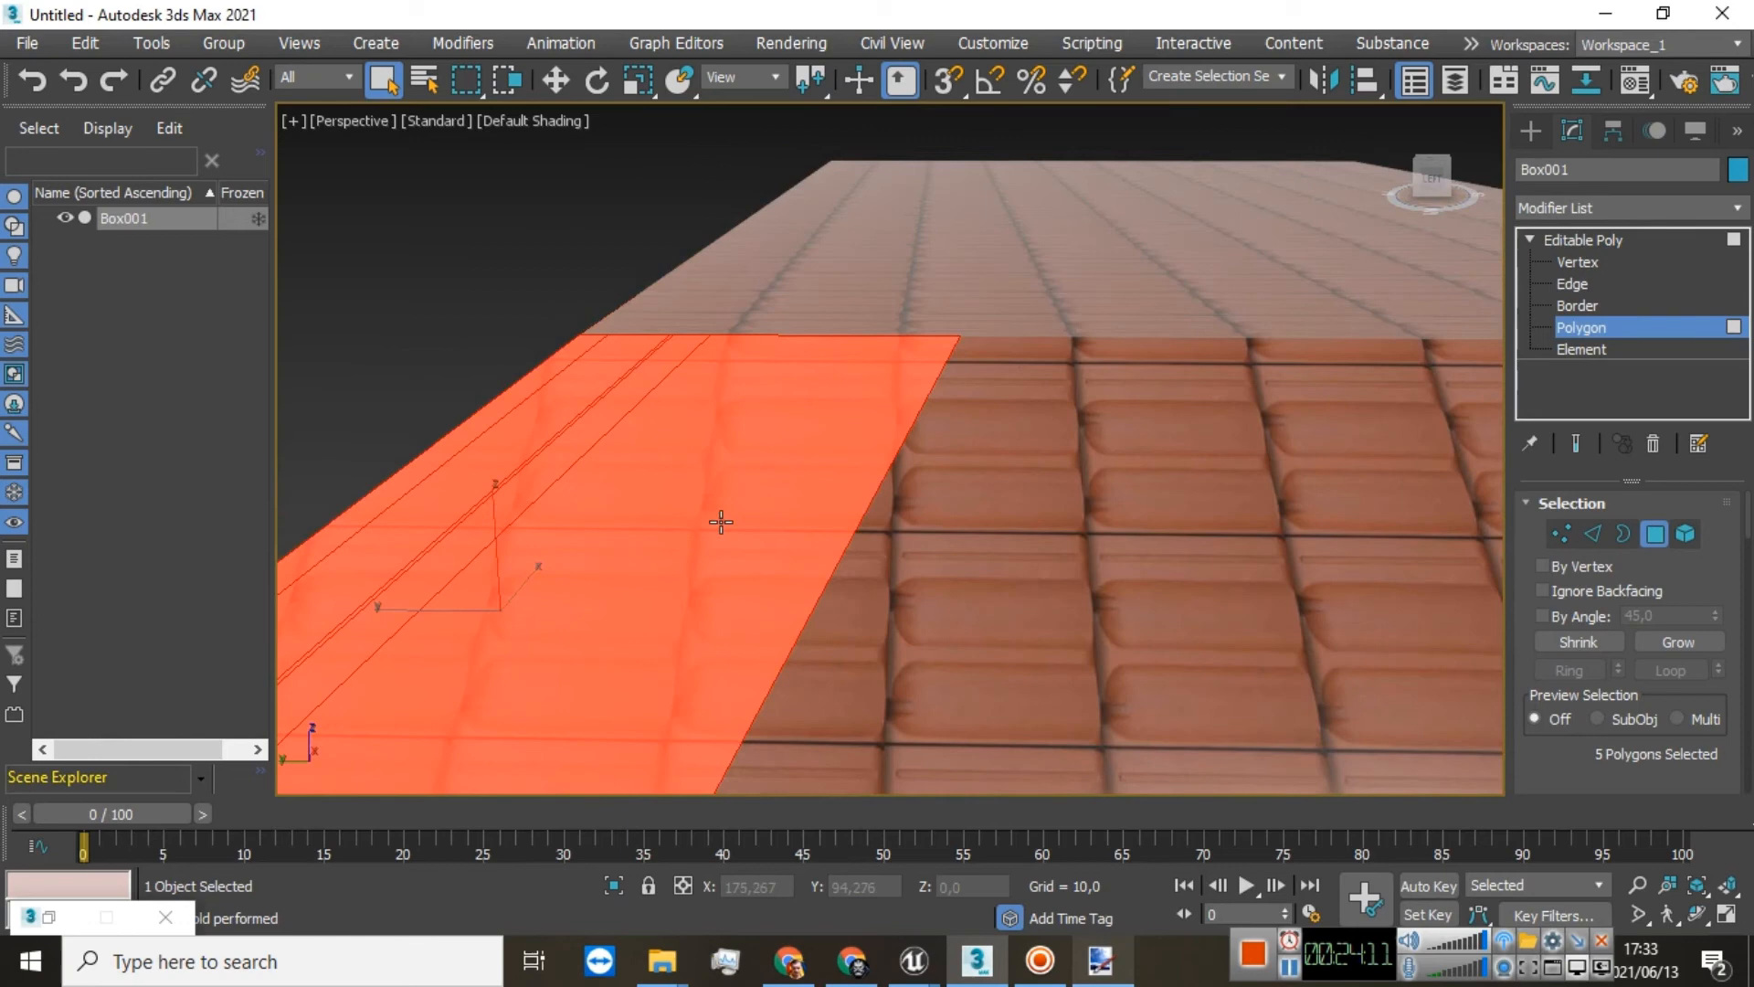
# Step: Extend the selection across the remaining strips of the roof slope above the garage doors, up to its right hip
pyautogui.keyDown('ctrl'); pyautogui.click(920, 566); pyautogui.keyUp('ctrl')
pyautogui.keyDown('ctrl'); pyautogui.click(1066, 566); pyautogui.keyUp('ctrl')
pyautogui.keyDown('ctrl'); pyautogui.click(1473, 459); pyautogui.keyUp('ctrl')
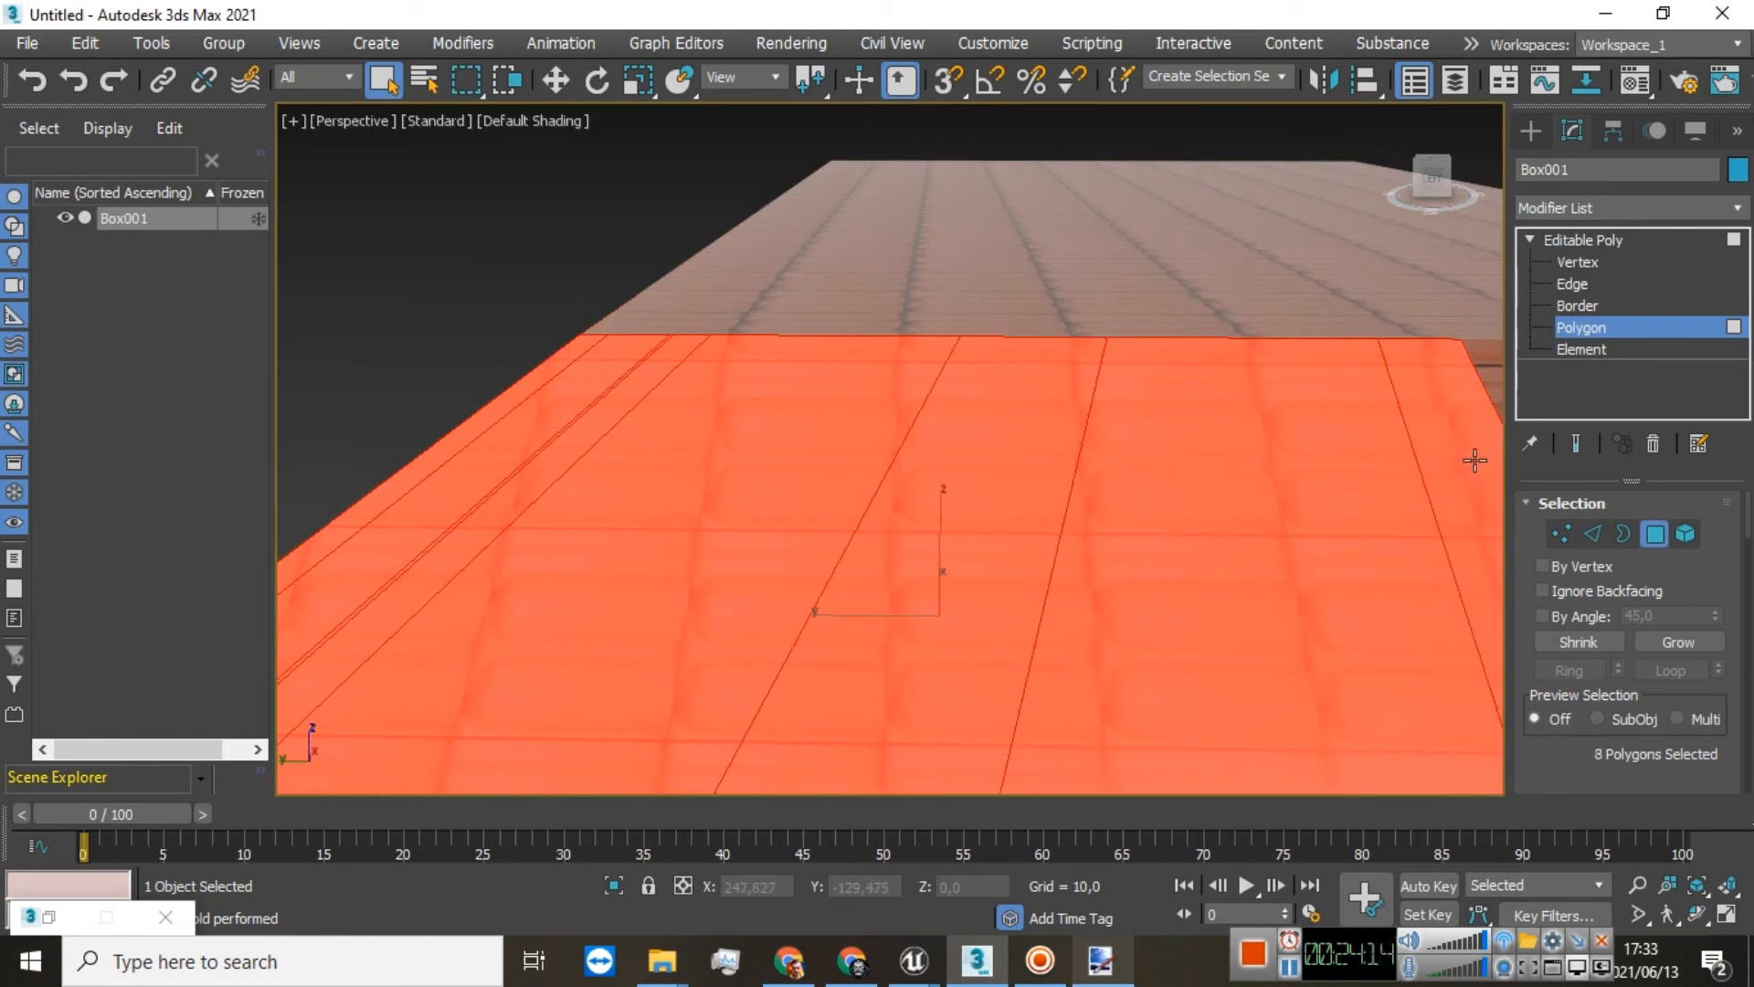
pyautogui.scroll(-4, 771, 407)
pyautogui.keyDown('ctrl'); pyautogui.click(1050, 457); pyautogui.keyUp('ctrl')
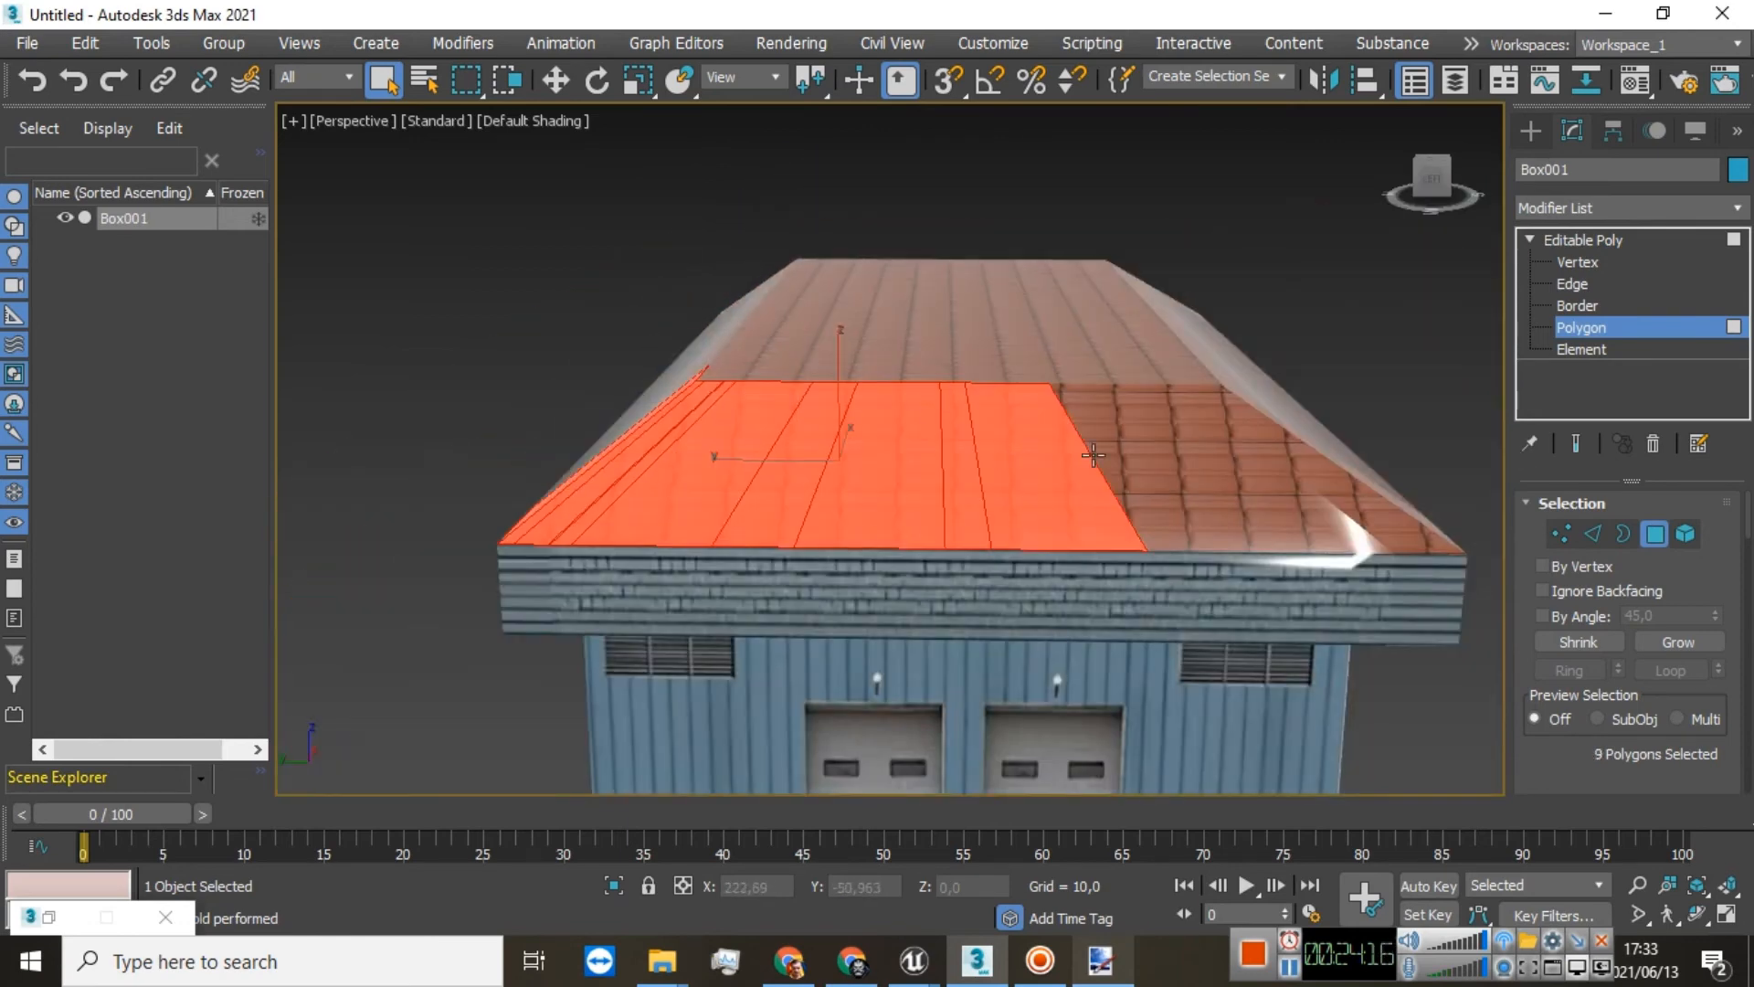
pyautogui.keyDown('ctrl'); pyautogui.click(1121, 455); pyautogui.keyUp('ctrl')
pyautogui.keyDown('ctrl'); pyautogui.click(1235, 454); pyautogui.keyUp('ctrl')
pyautogui.keyDown('ctrl'); pyautogui.click(1306, 471); pyautogui.keyUp('ctrl')
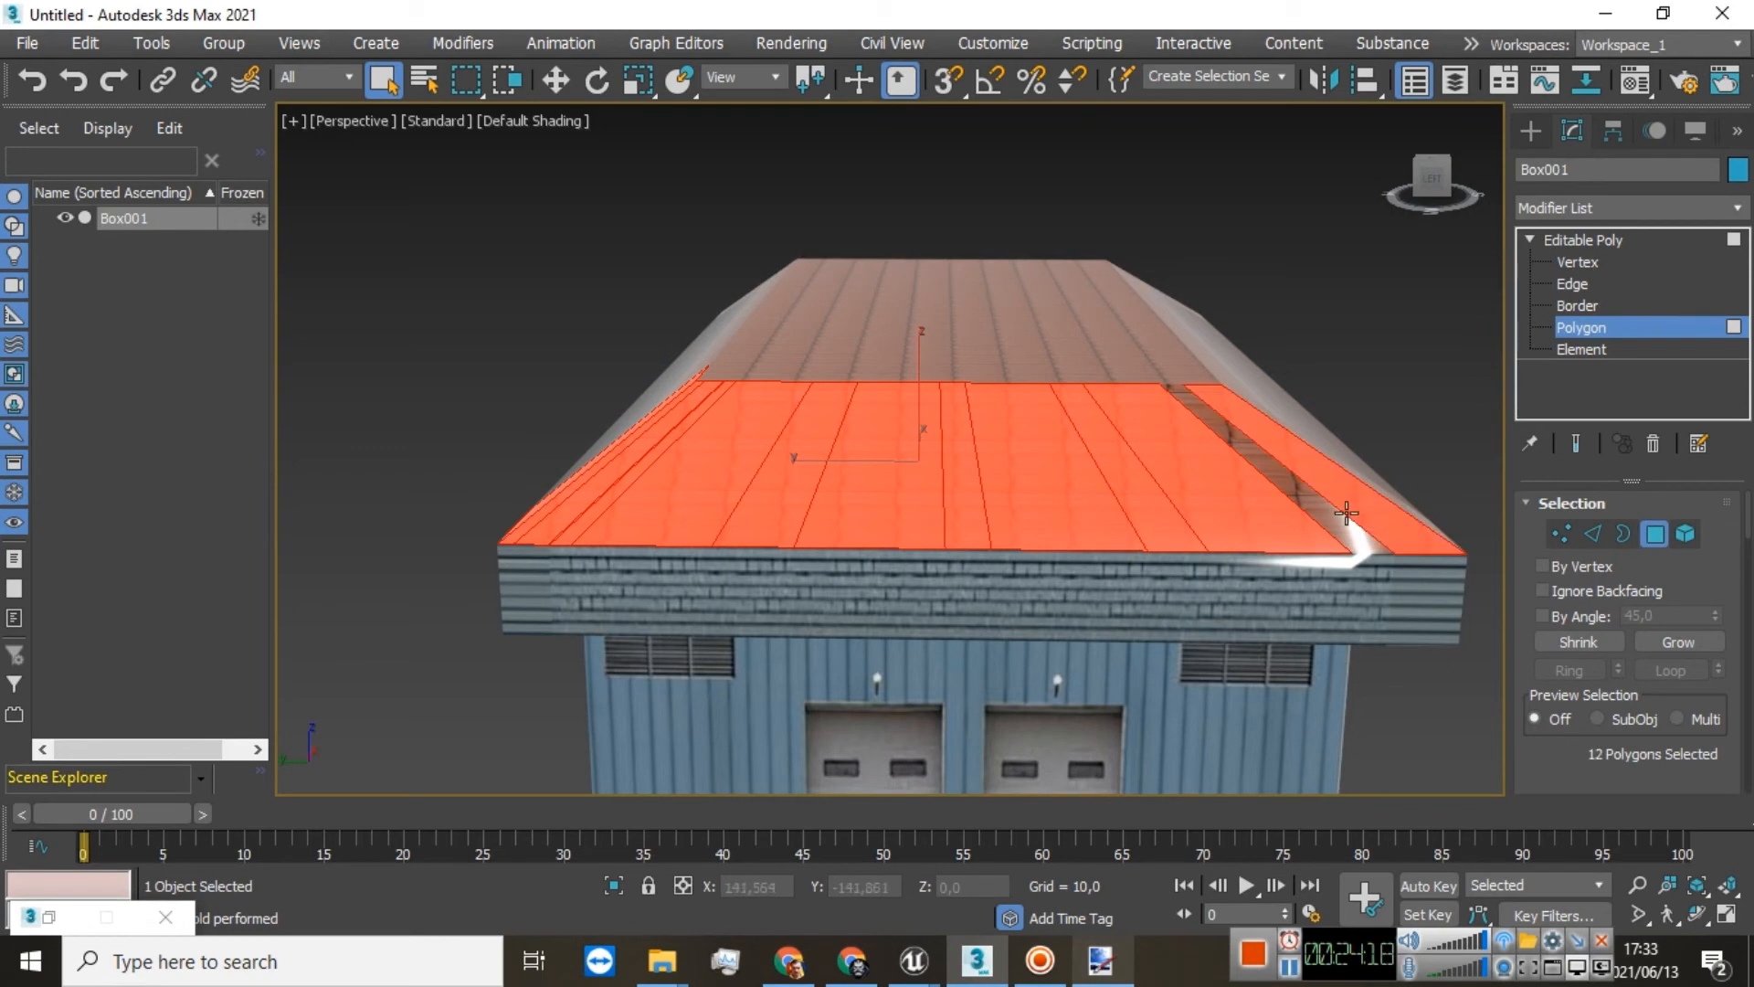
pyautogui.keyDown('ctrl'); pyautogui.click(1344, 517); pyautogui.keyUp('ctrl')
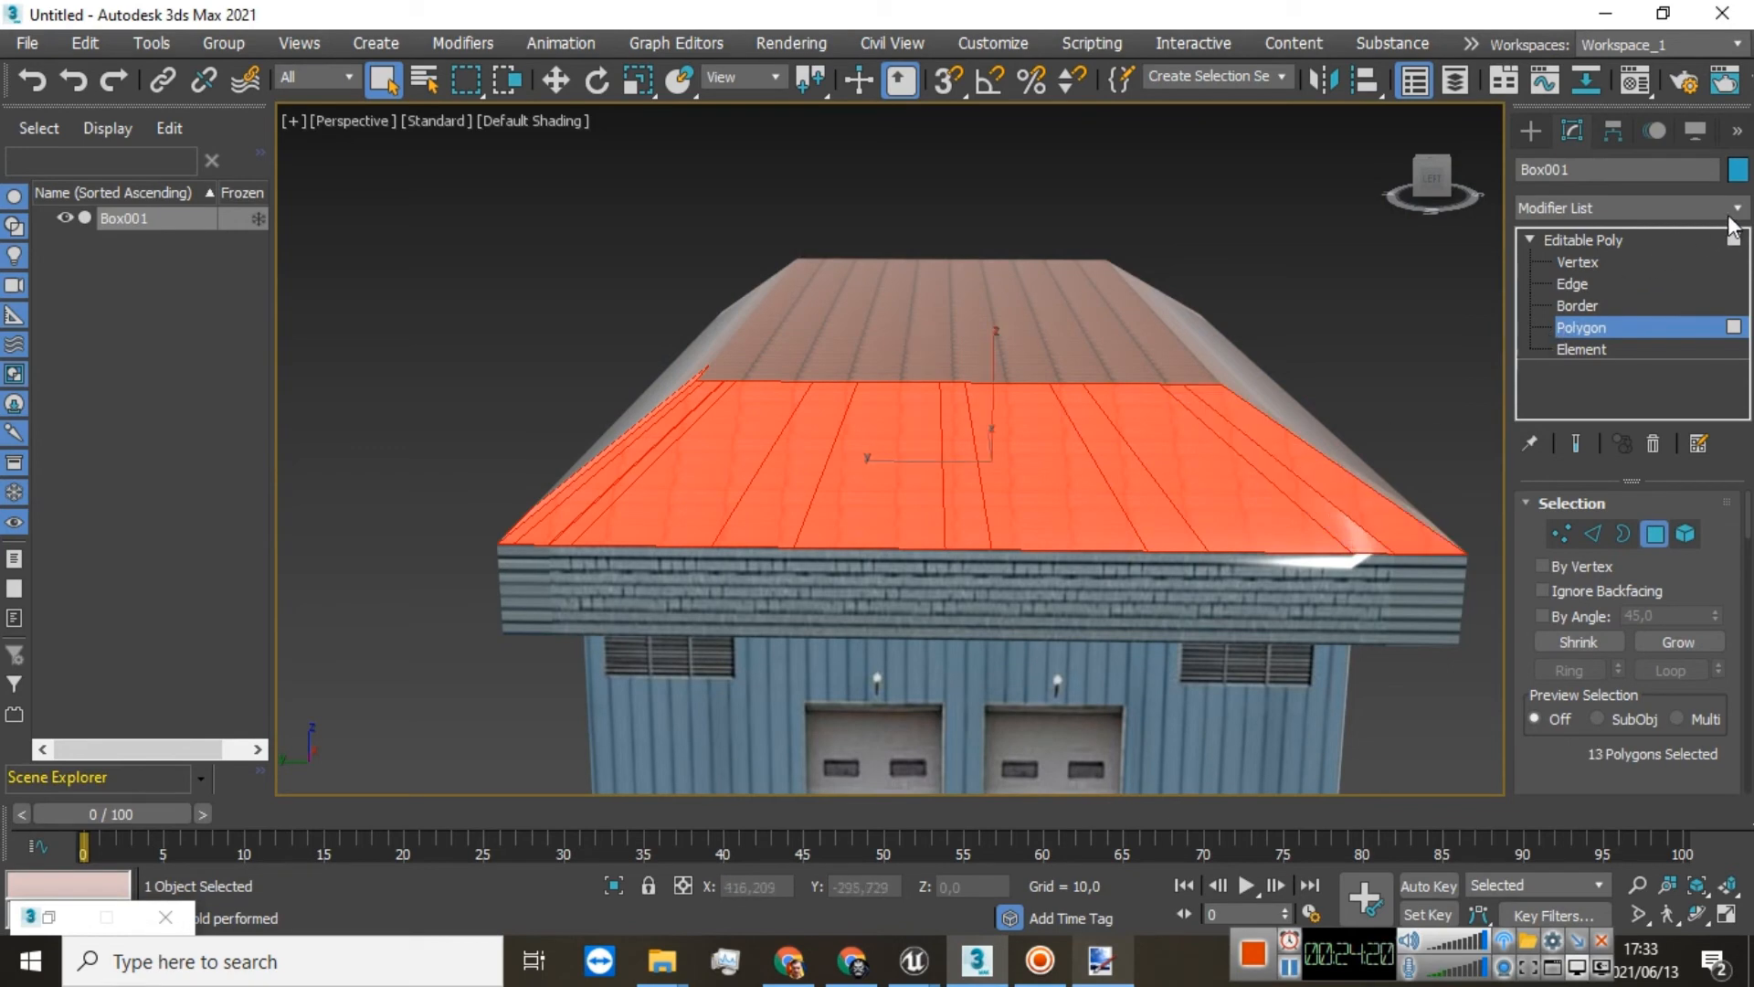
# Step: Paste the copied UVW Map modifier onto the selected slope polygons
pyautogui.scroll(5, 1303, 391)
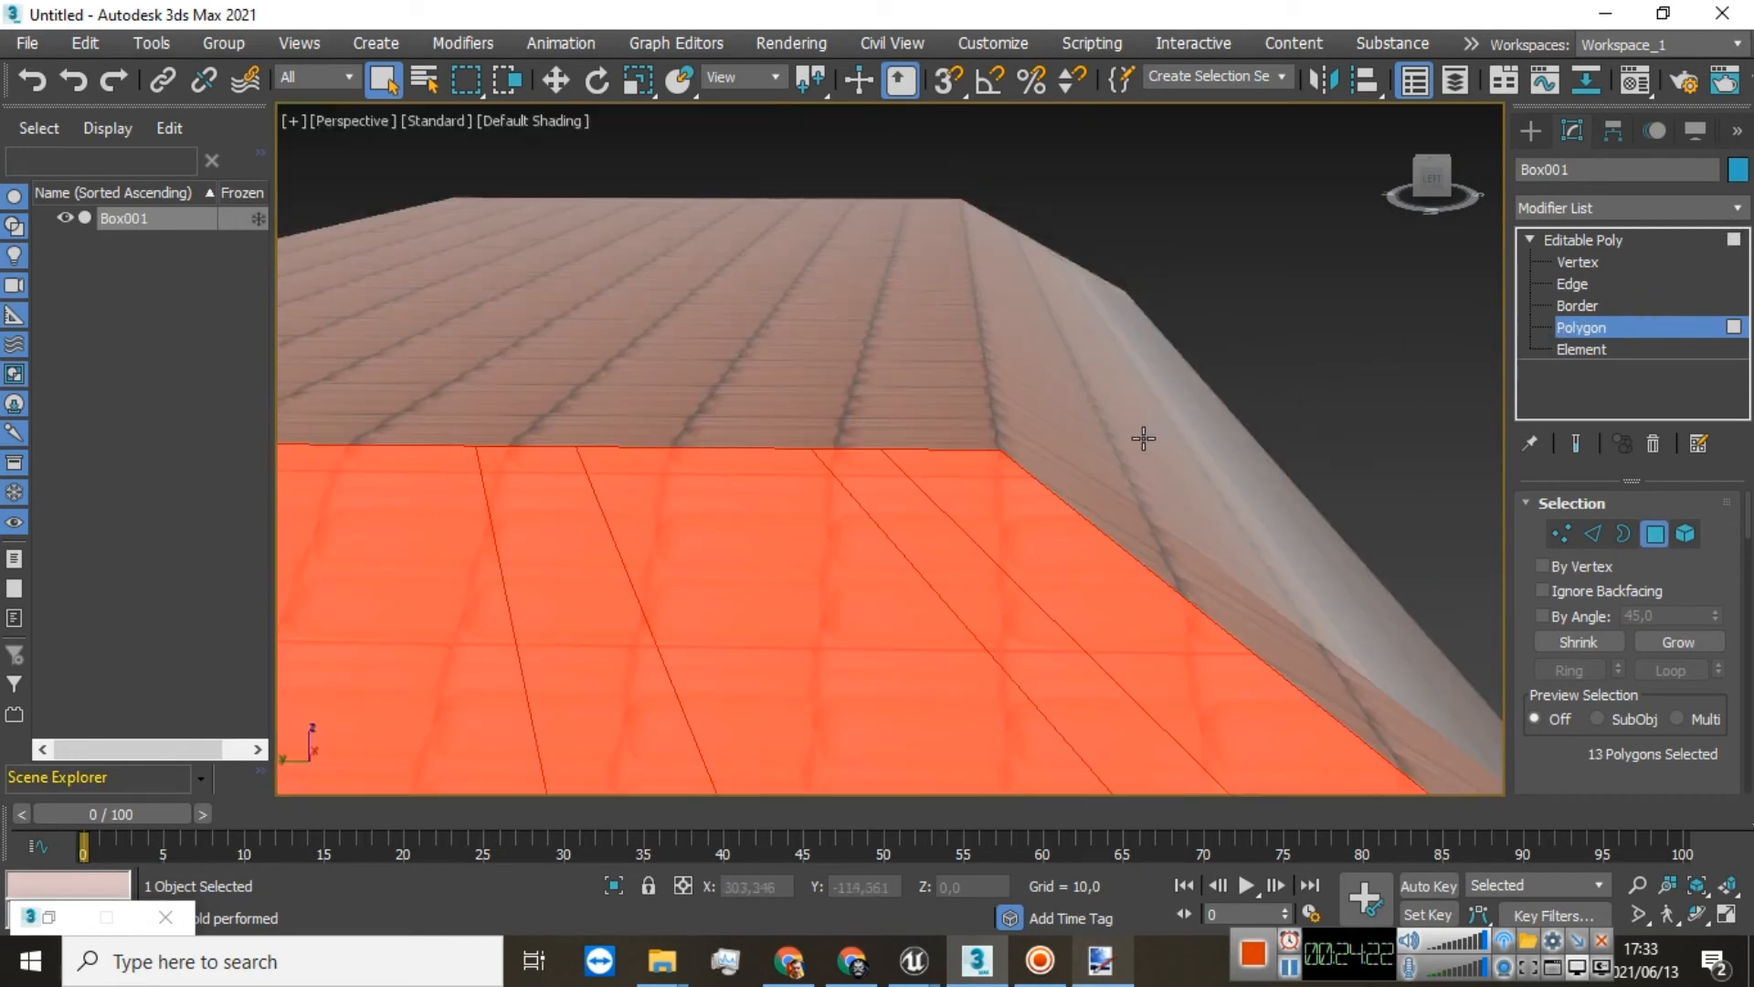
pyautogui.scroll(-3, 728, 500)
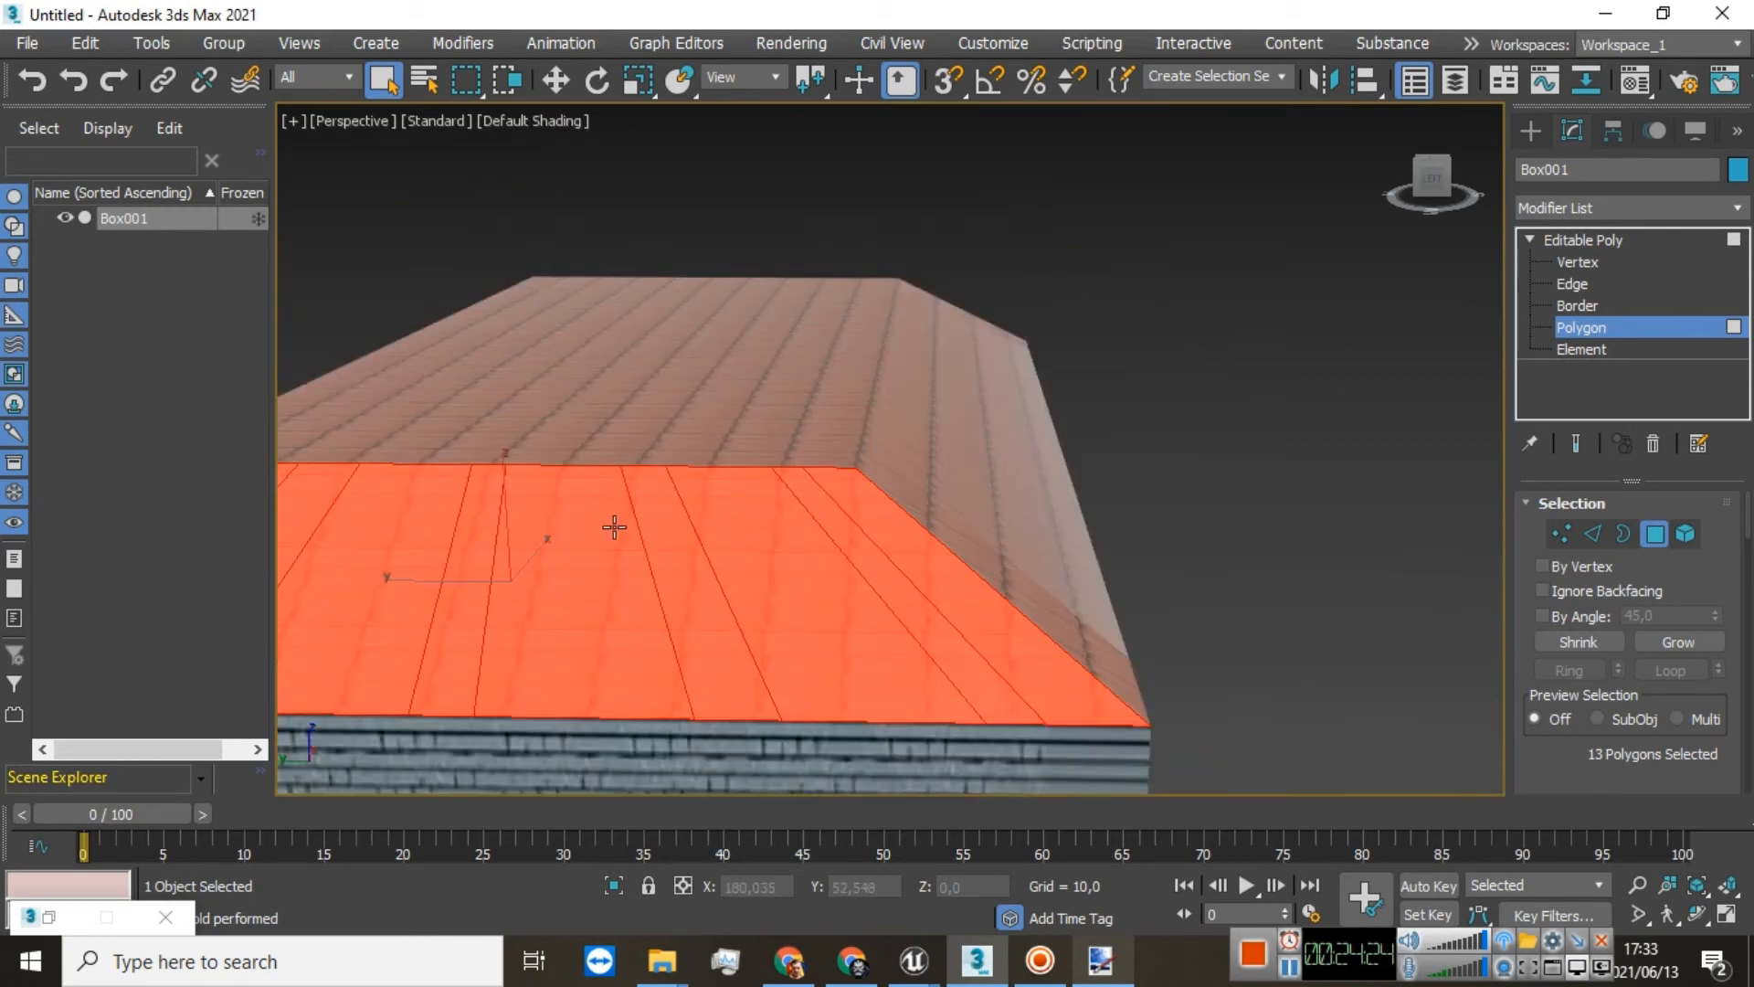
pyautogui.moveTo(605, 526); pyautogui.dragTo(900, 466, button='middle')
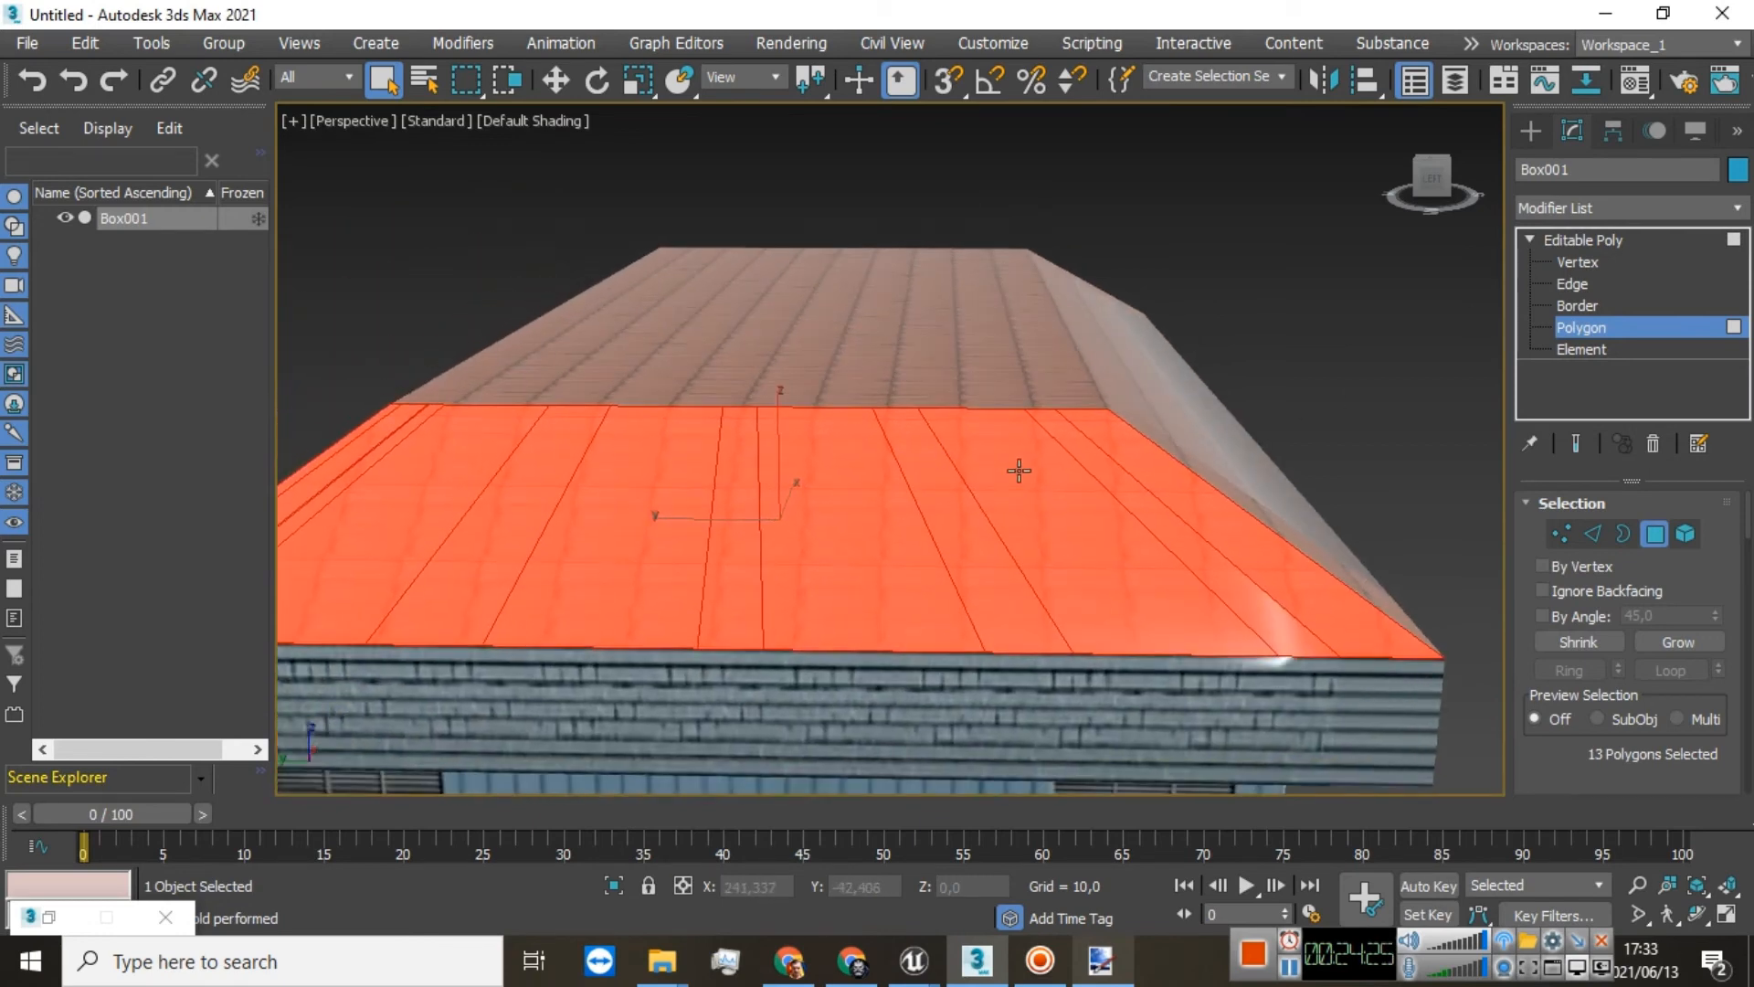
pyautogui.rightClick(1555, 234)
pyautogui.click(1565, 250)
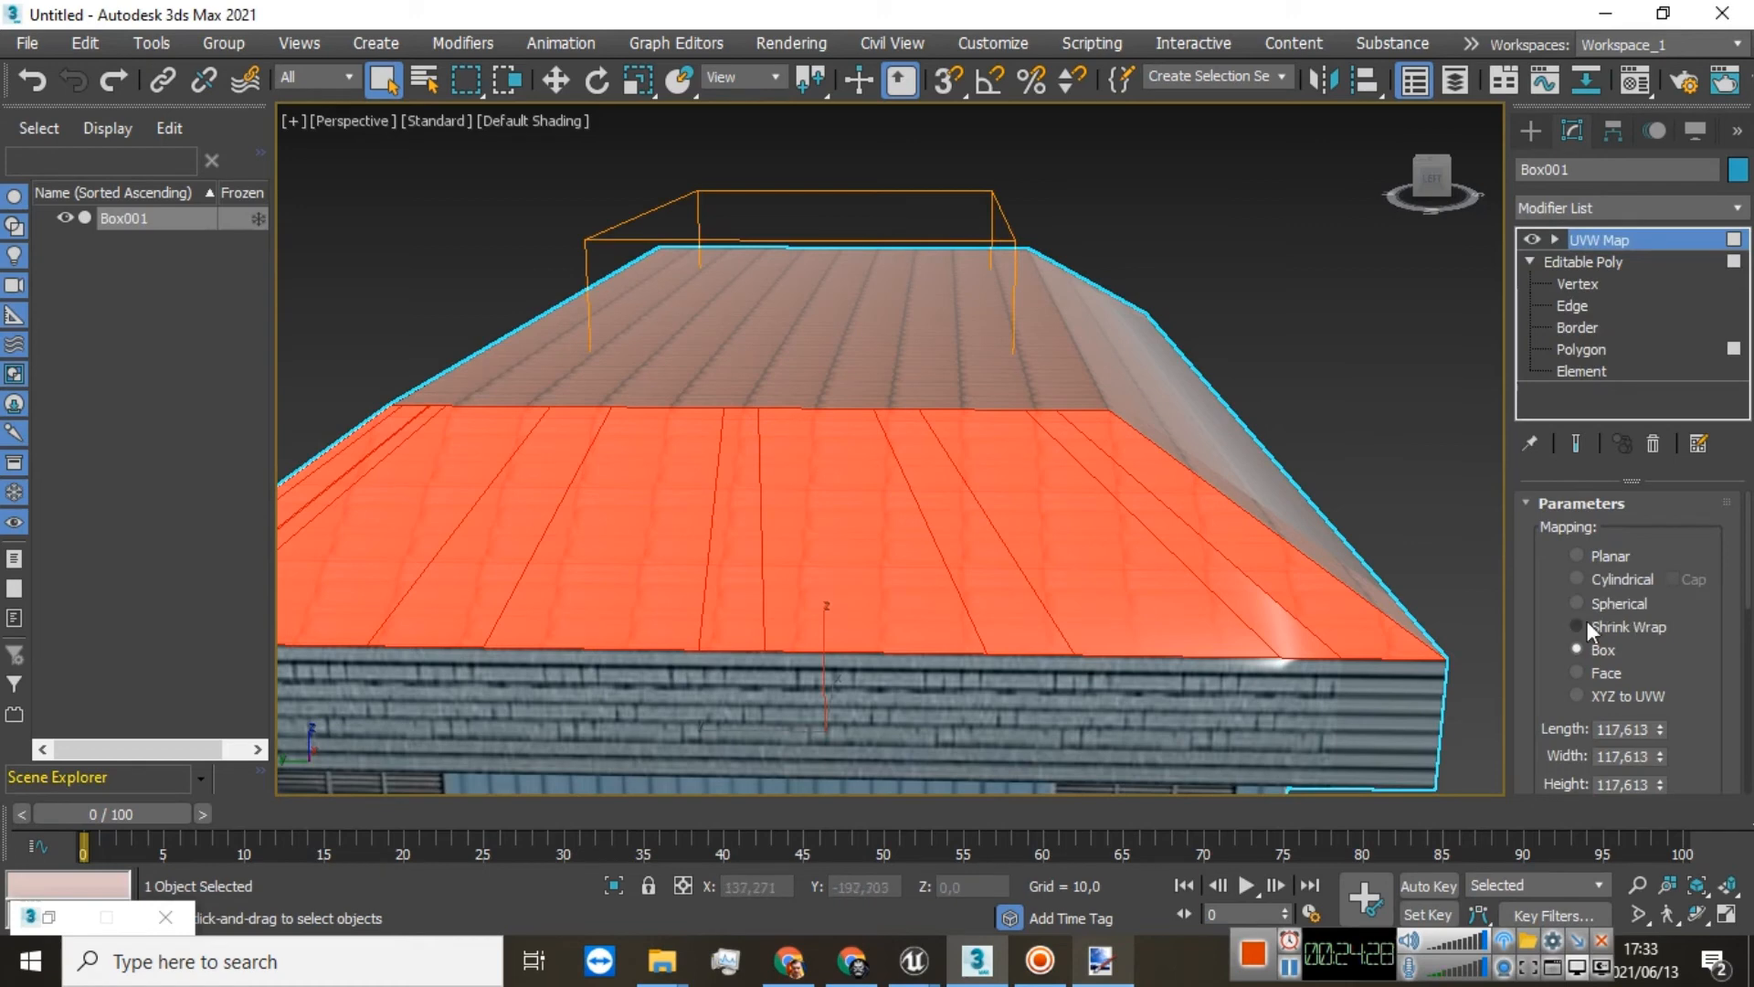
# Step: Set the pasted UVW Map's alignment to the X axis and inspect the tiles around the roof corner
pyautogui.scroll(-5, 1681, 687)
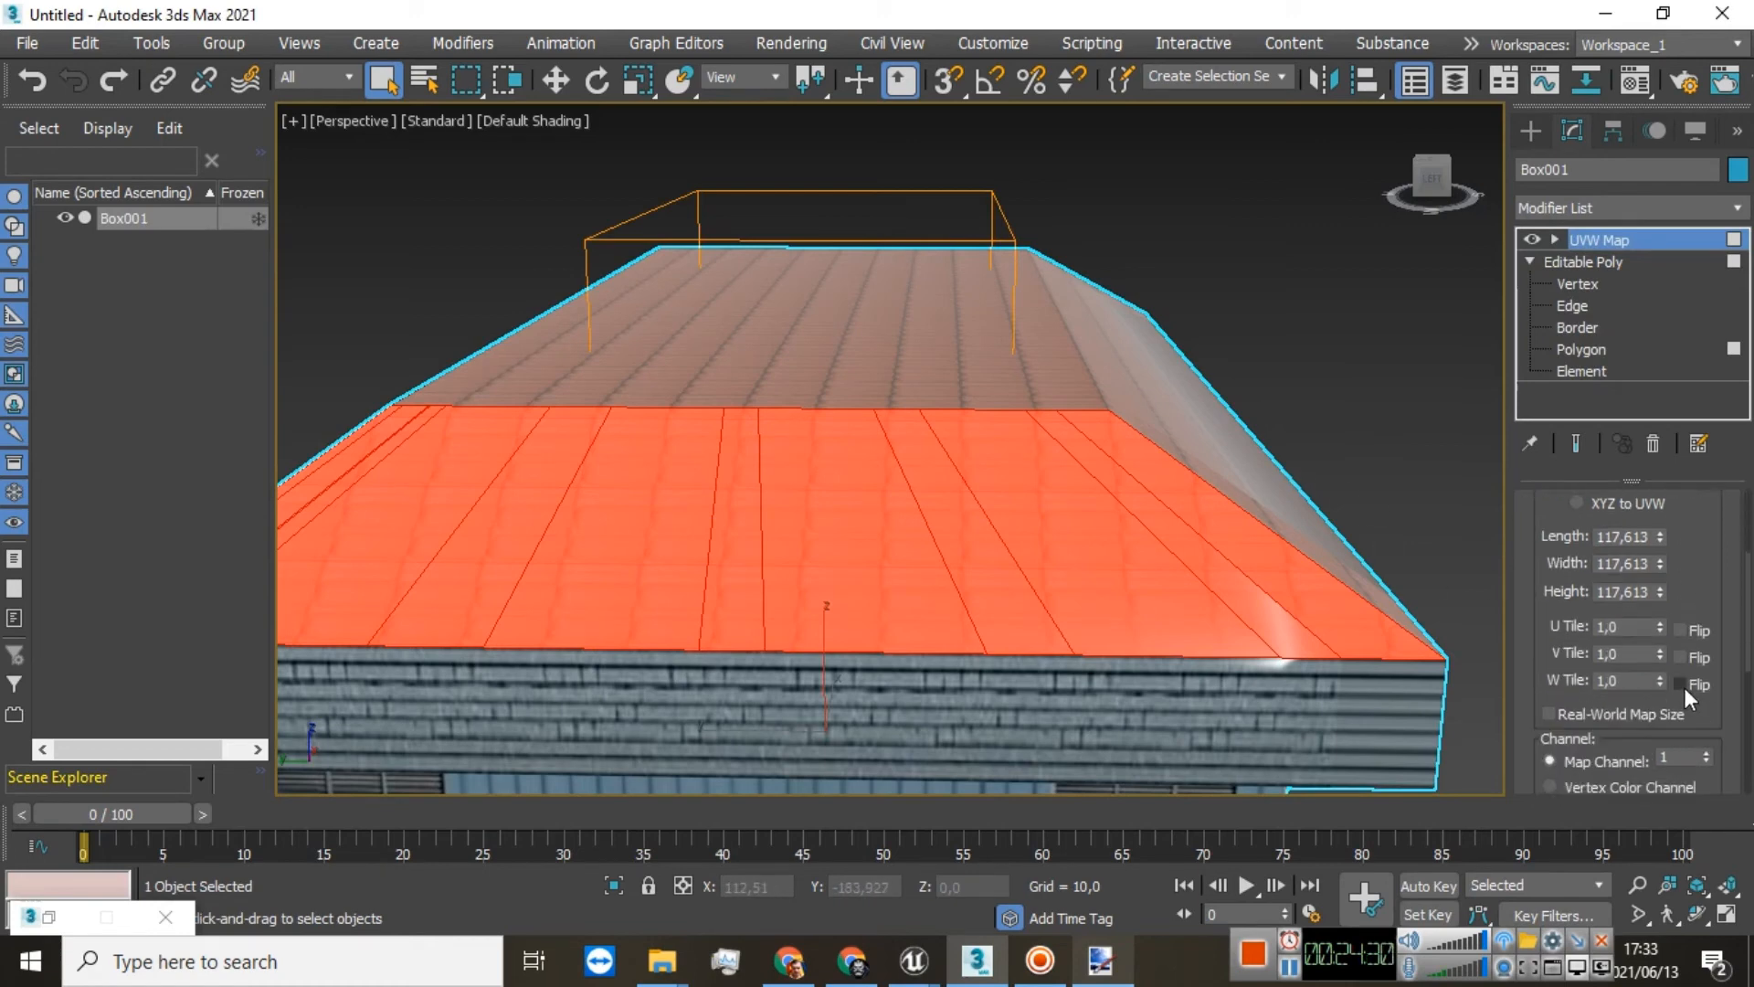
pyautogui.scroll(-1, 1681, 701)
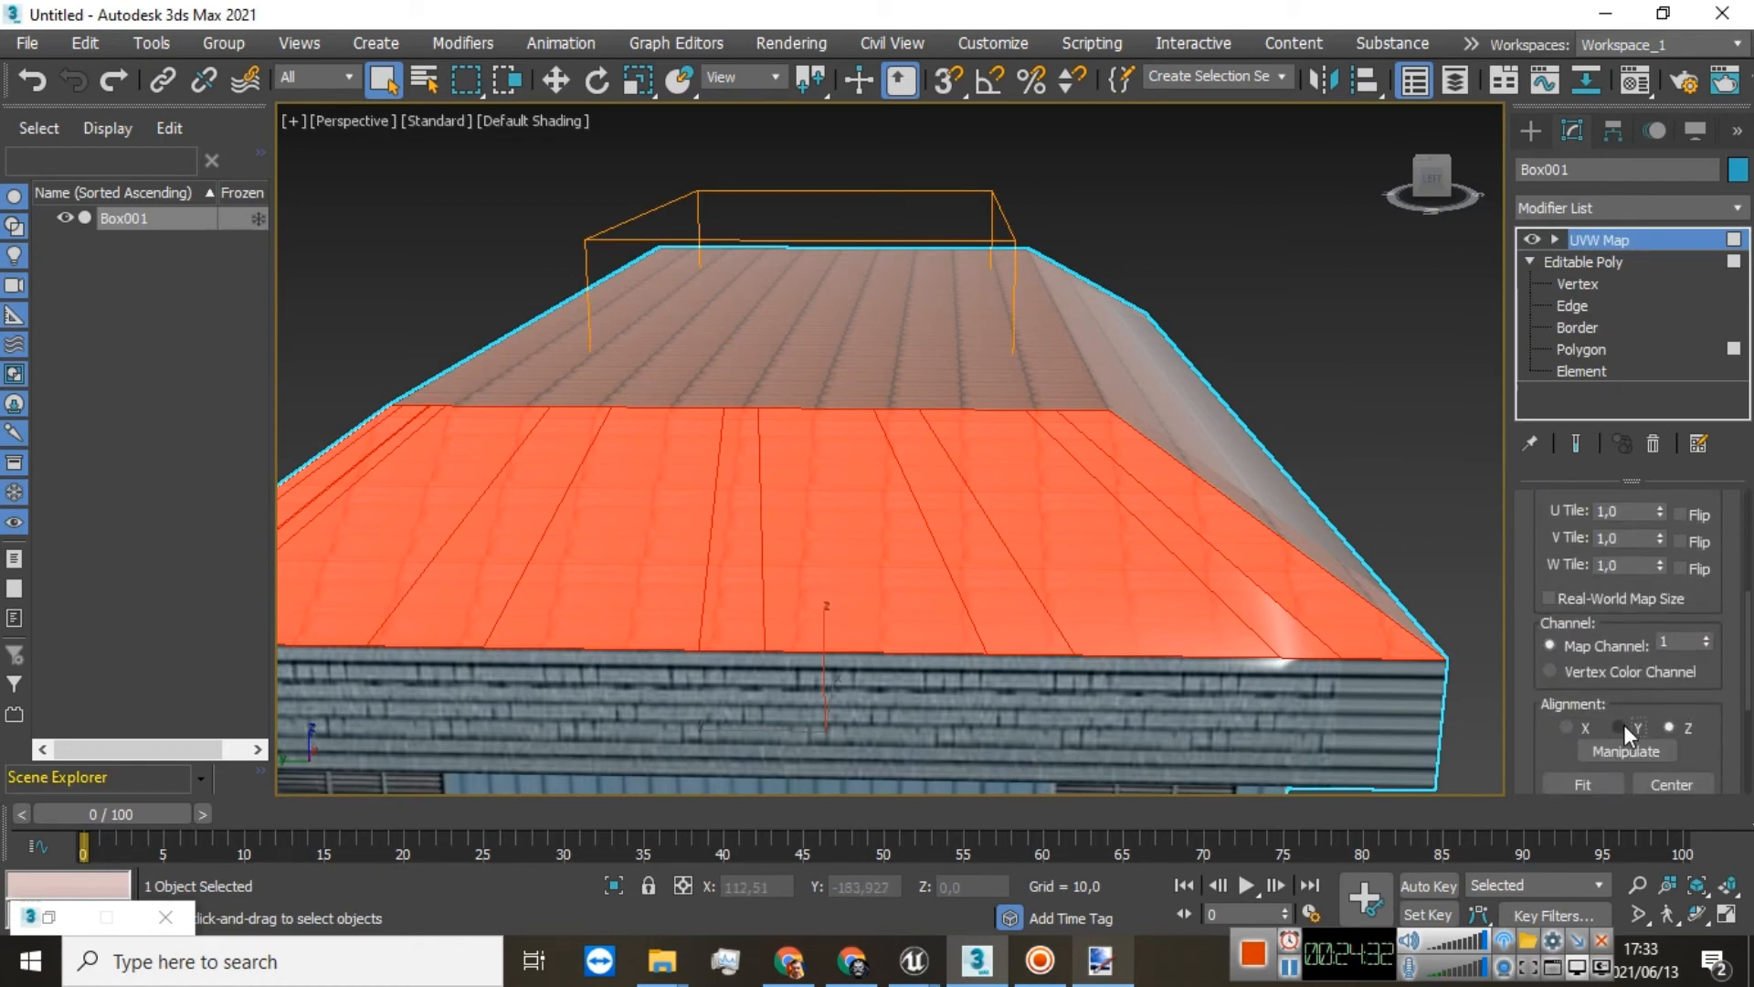
pyautogui.click(1567, 727)
pyautogui.moveTo(1427, 185); pyautogui.dragTo(1473, 190)
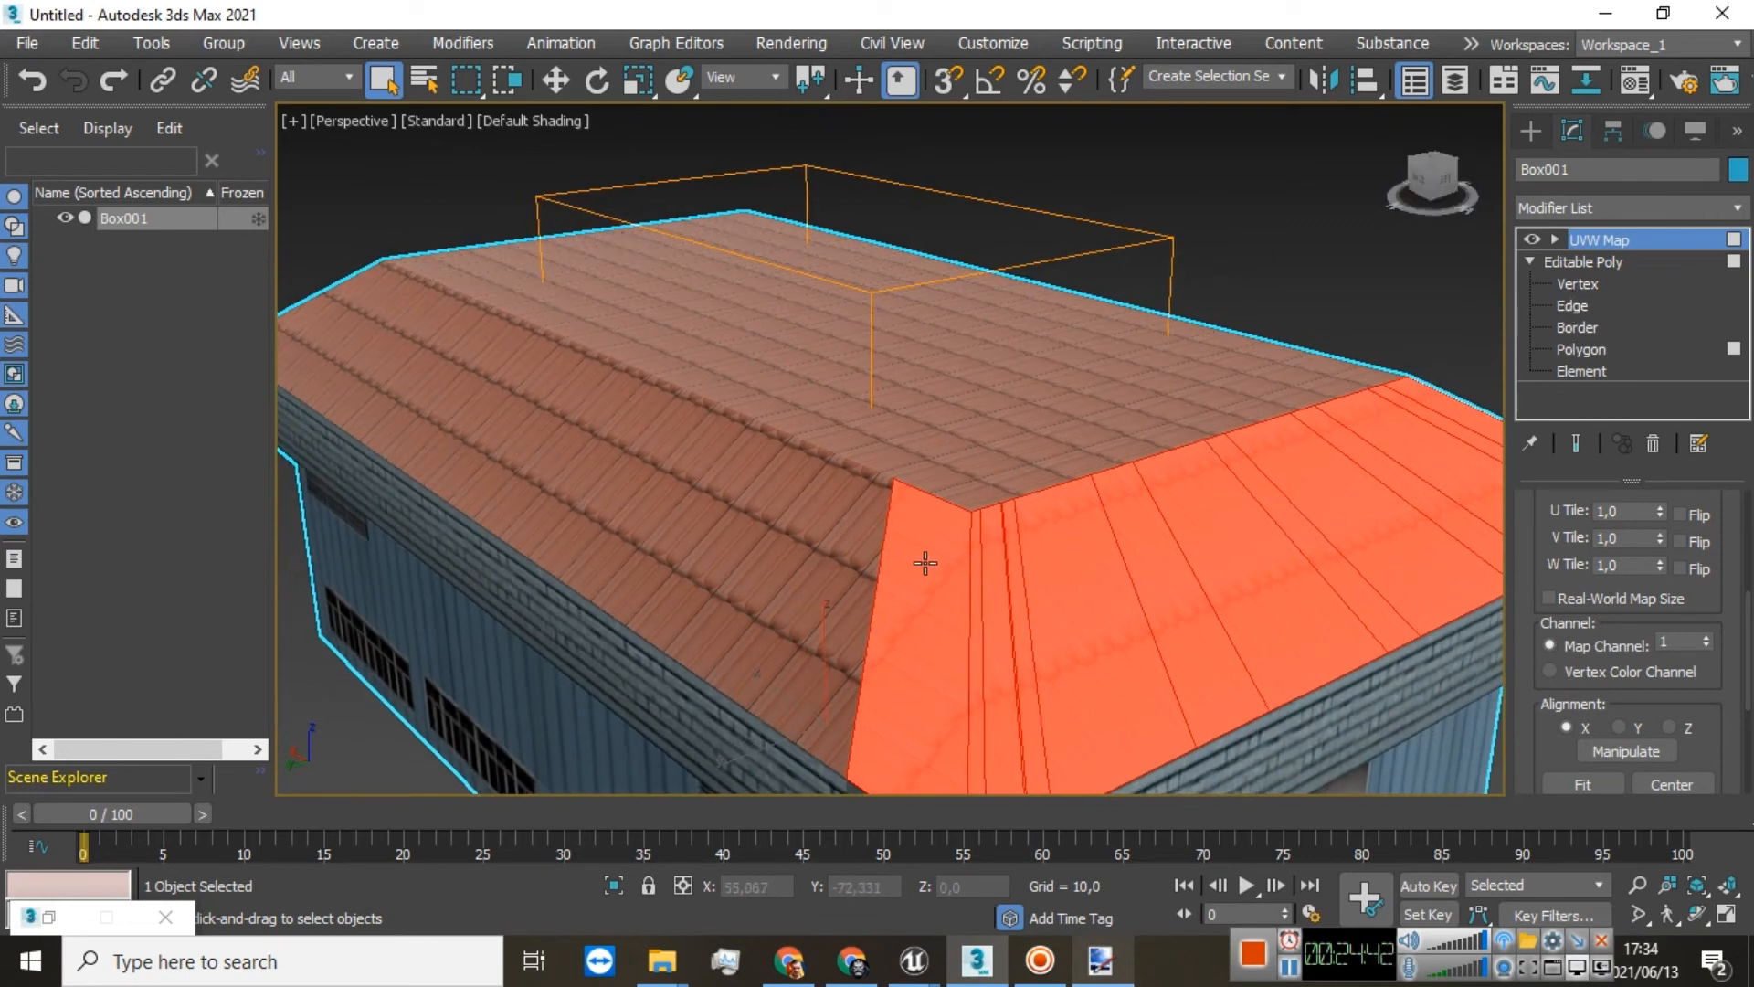
# Step: At Polygon level, remove the stray strip beyond the left hip from the garage-door slope selection
pyautogui.click(1574, 352)
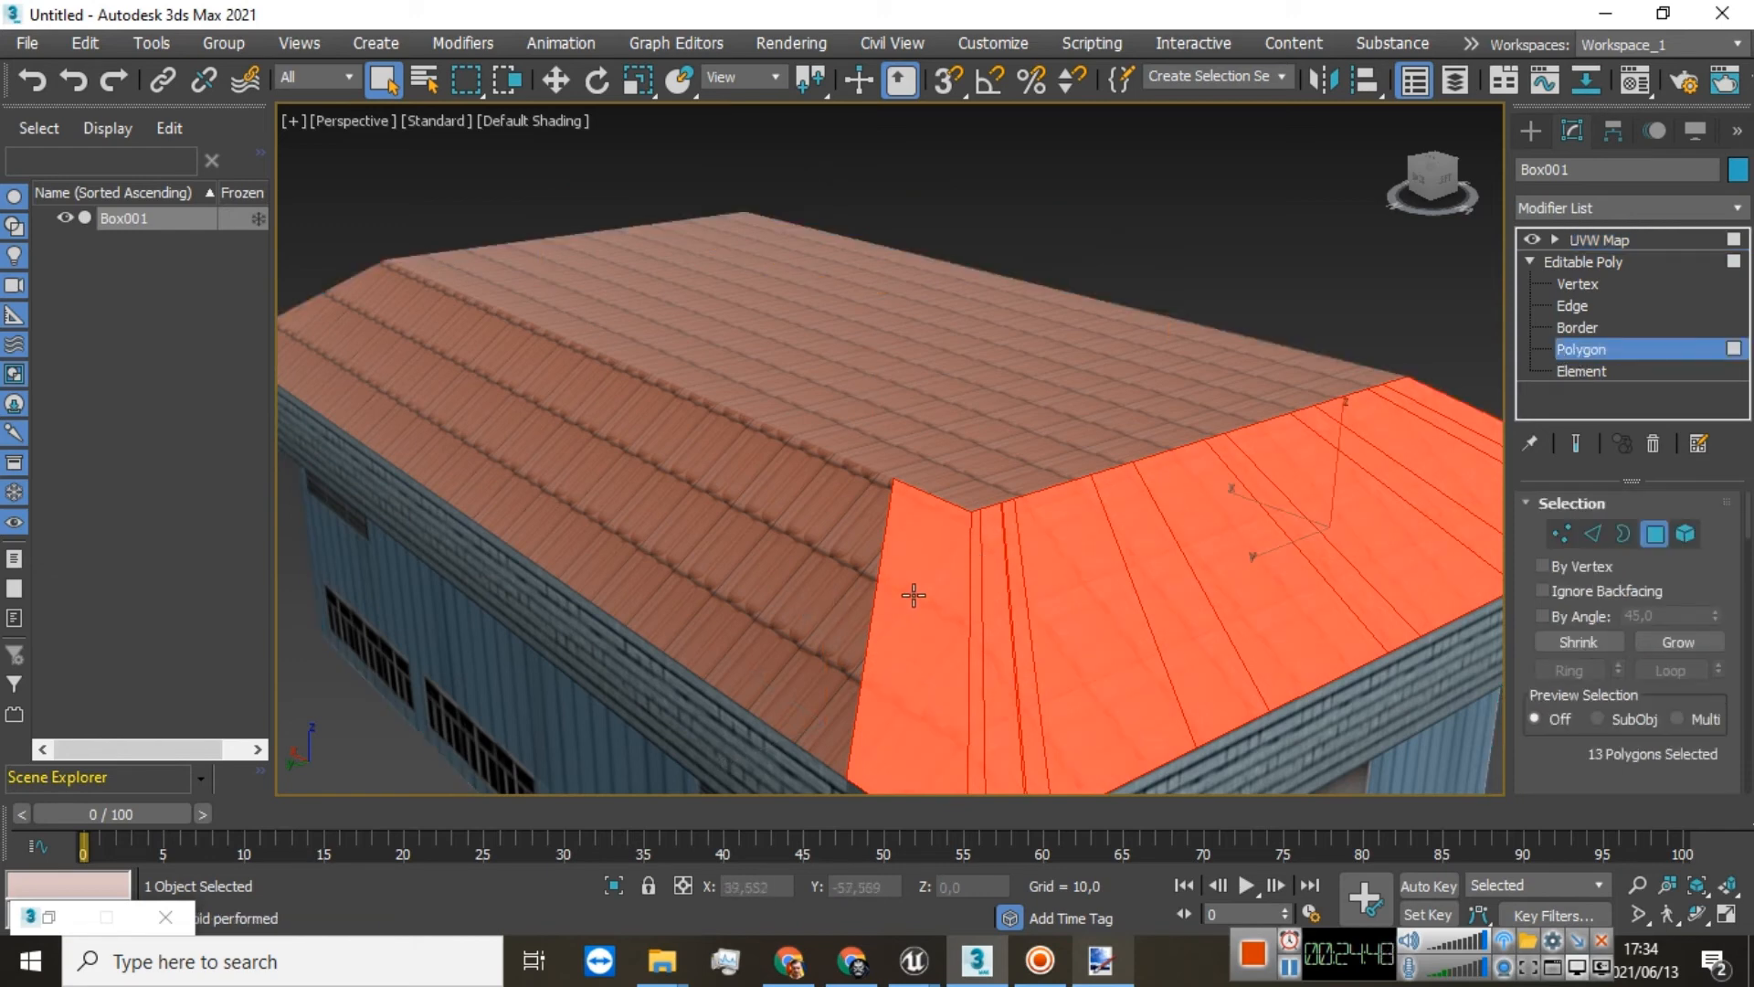
pyautogui.press('super')
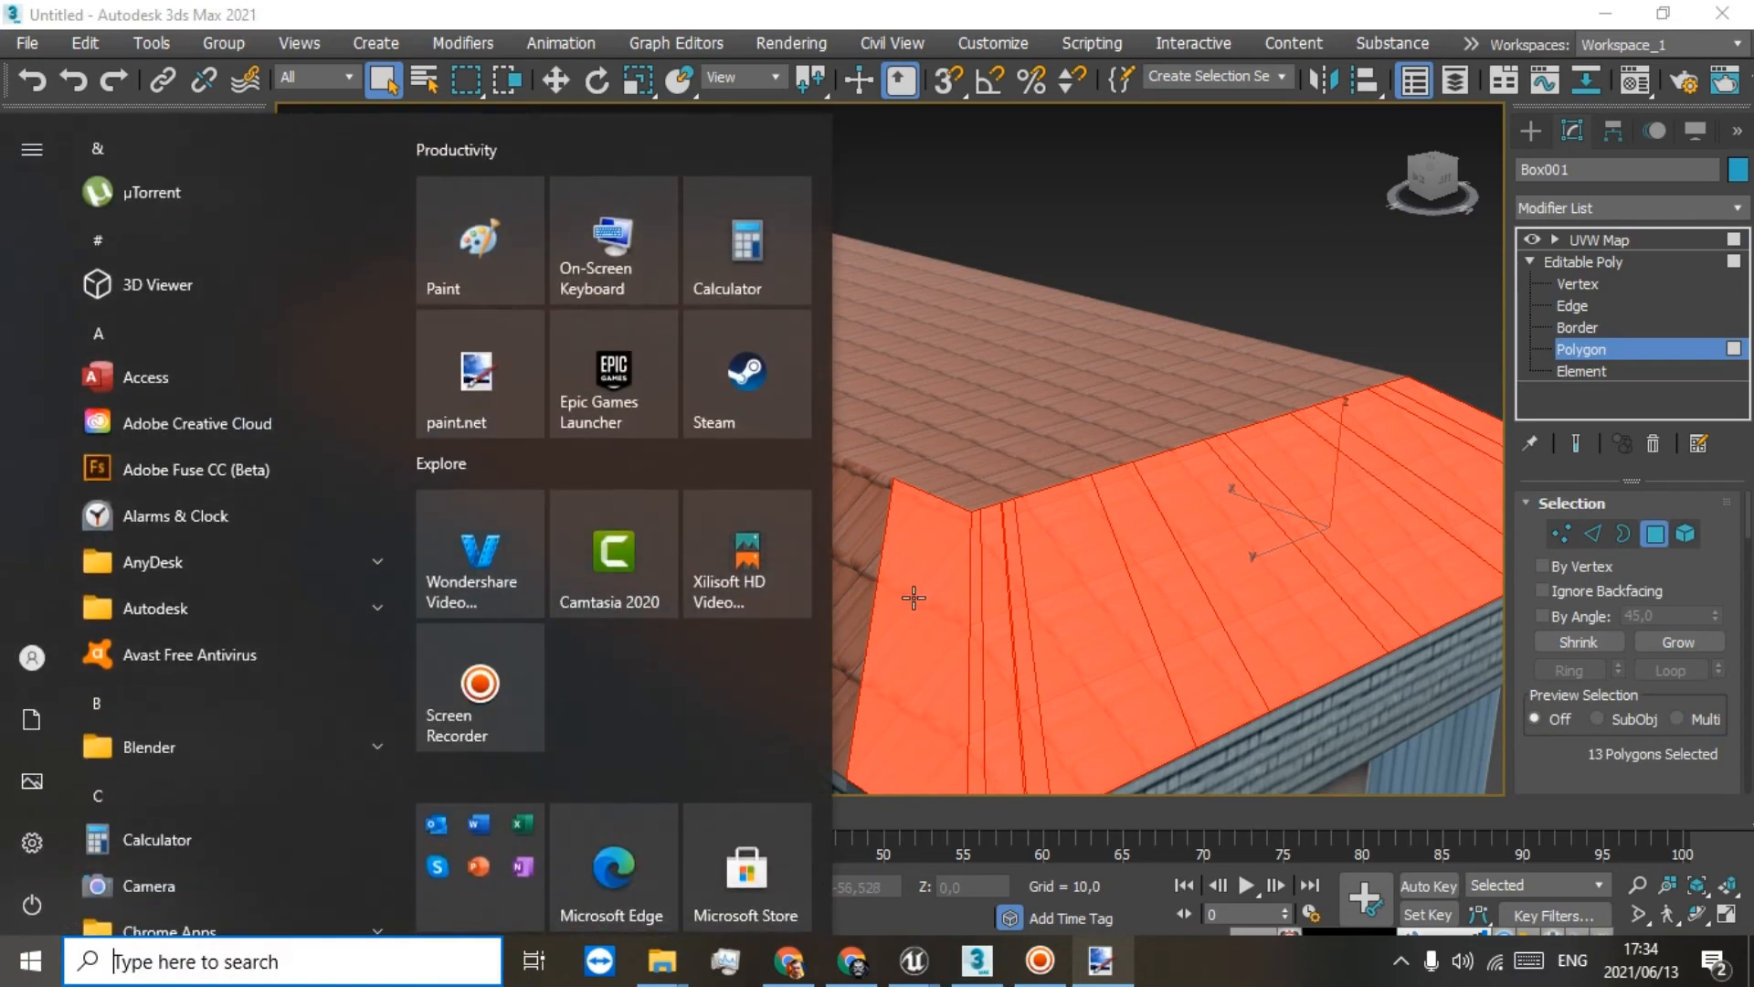
pyautogui.keyDown('alt'); pyautogui.click(914, 598); pyautogui.keyUp('alt')
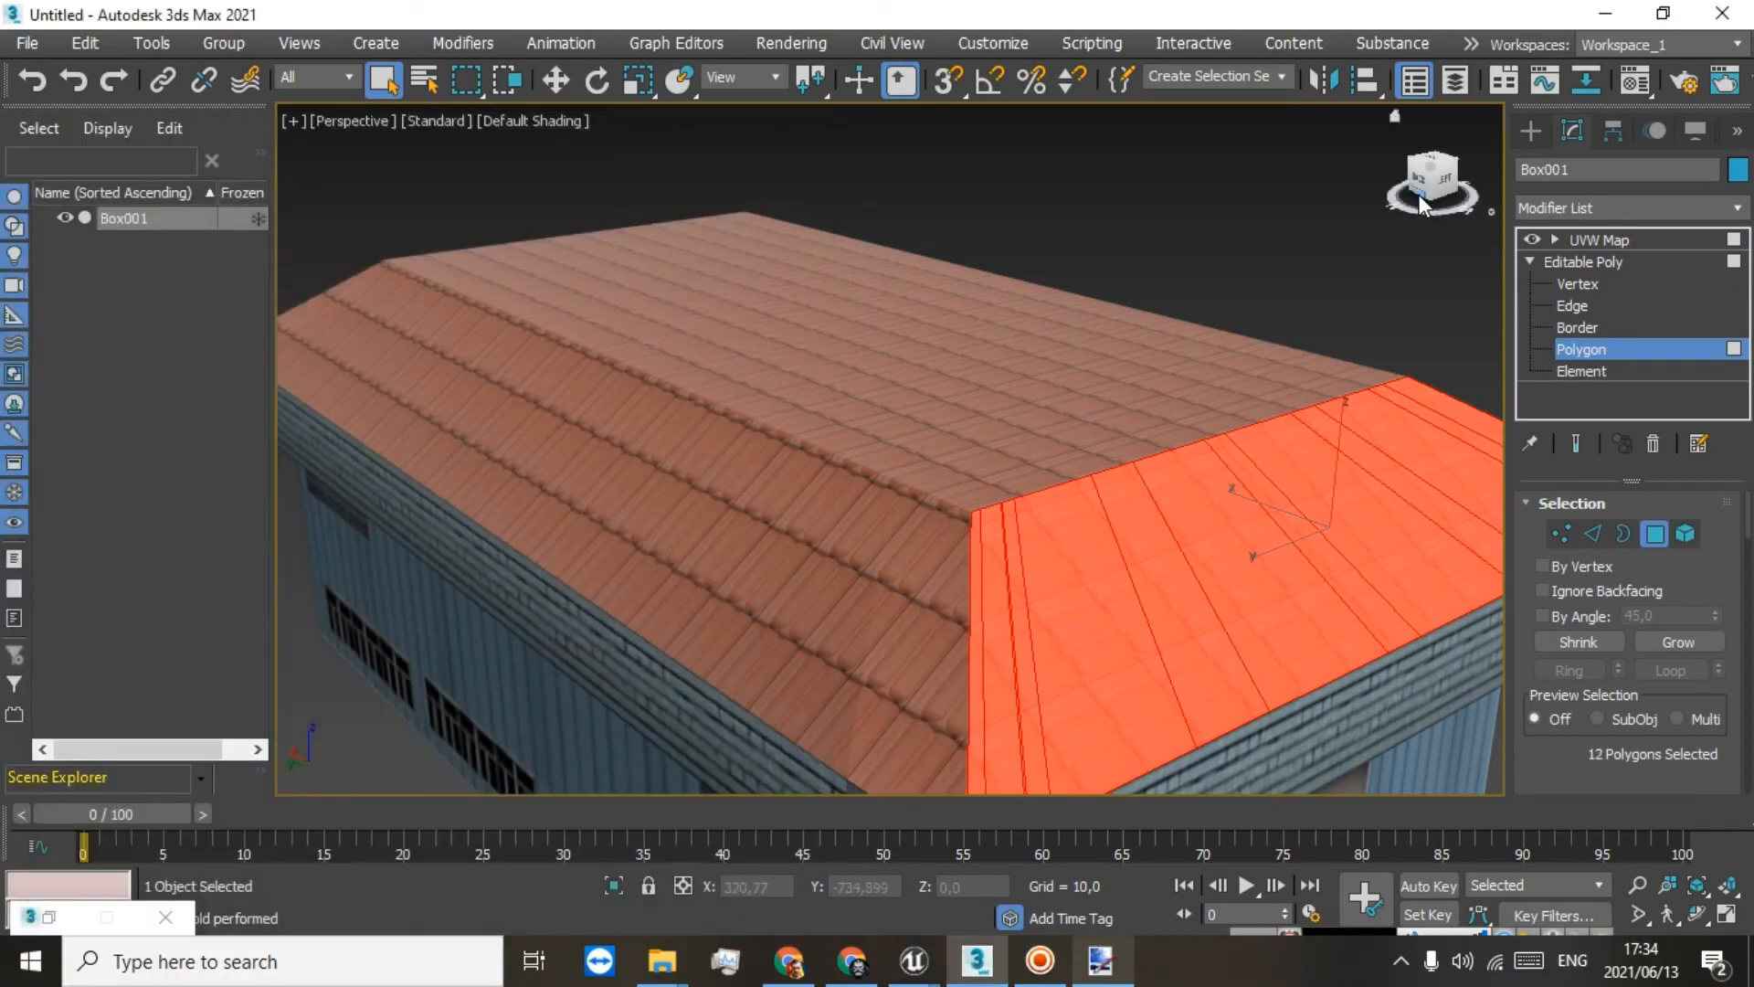
pyautogui.moveTo(1429, 178)
pyautogui.mouseDown()
pyautogui.moveTo(1410, 201)
pyautogui.moveTo(1325, 214)
pyautogui.moveTo(1315, 173)
pyautogui.moveTo(1354, 216)
pyautogui.moveTo(1517, 257)
pyautogui.mouseUp()
# Step: Activate the UVW Map gizmo and scale it slightly down along X, adjusting its scale along Z too
pyautogui.click(1584, 239)
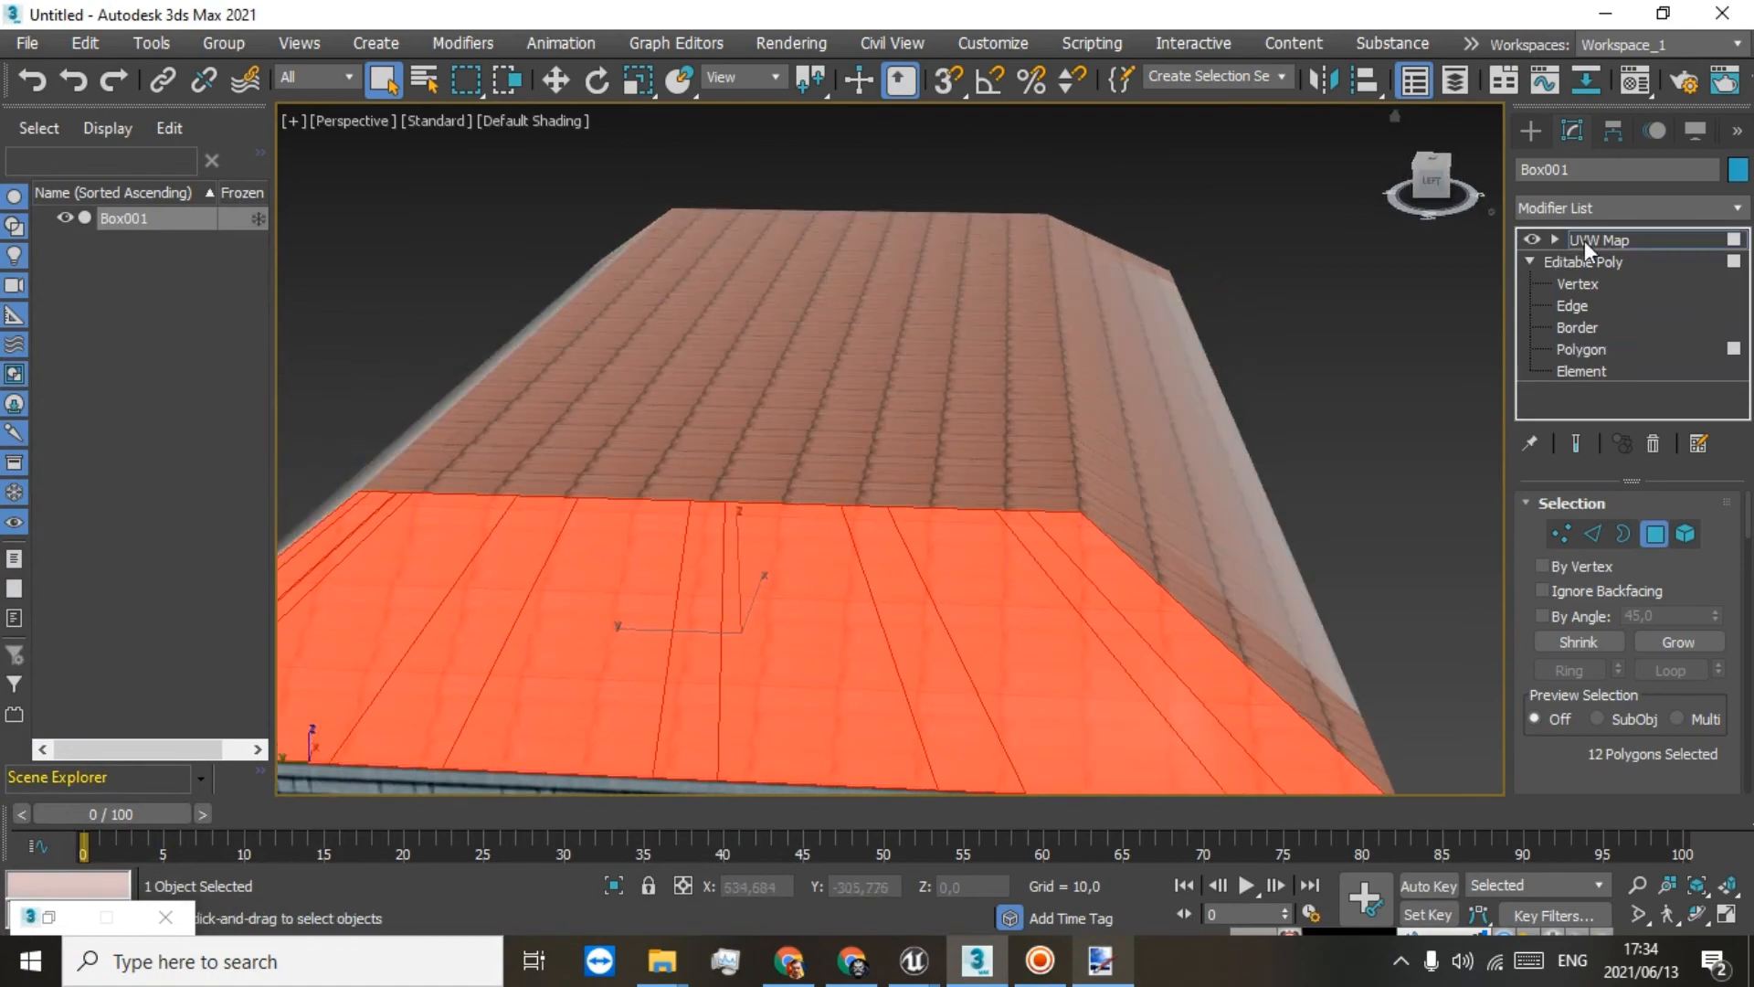
pyautogui.moveTo(1439, 187)
pyautogui.mouseDown()
pyautogui.moveTo(1425, 196)
pyautogui.moveTo(1503, 175)
pyautogui.moveTo(1414, 197)
pyautogui.moveTo(1308, 172)
pyautogui.moveTo(1485, 188)
pyautogui.mouseUp()
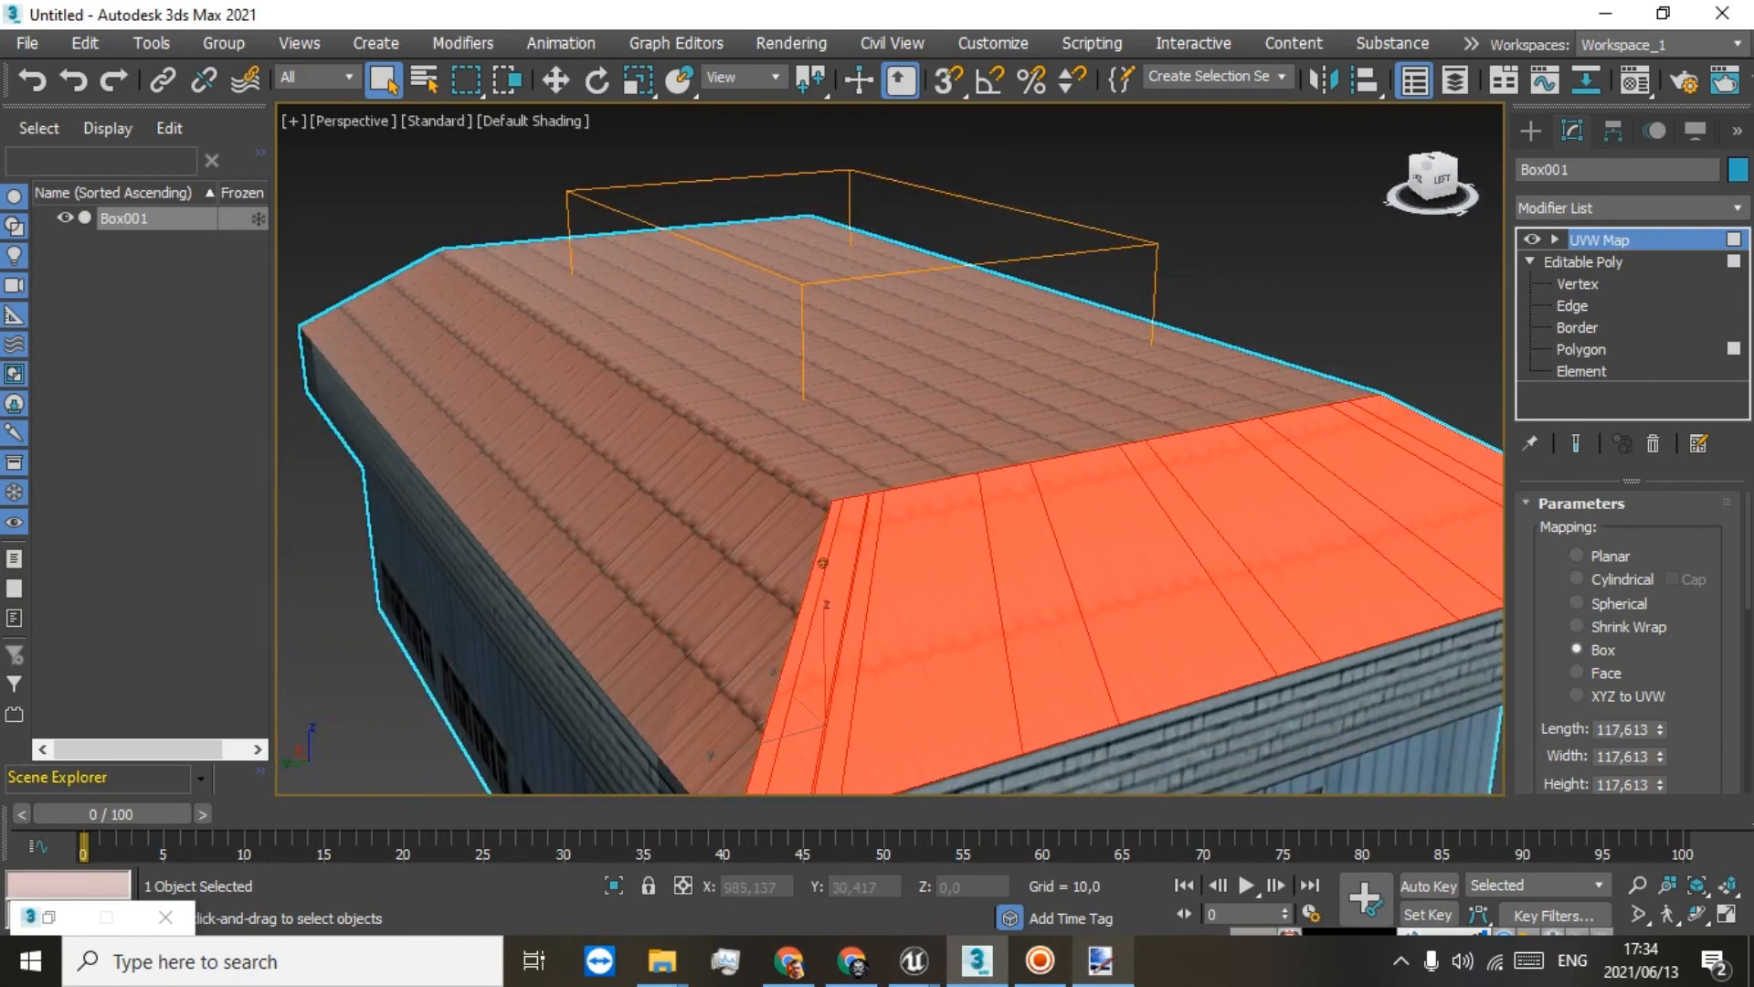
pyautogui.click(627, 85)
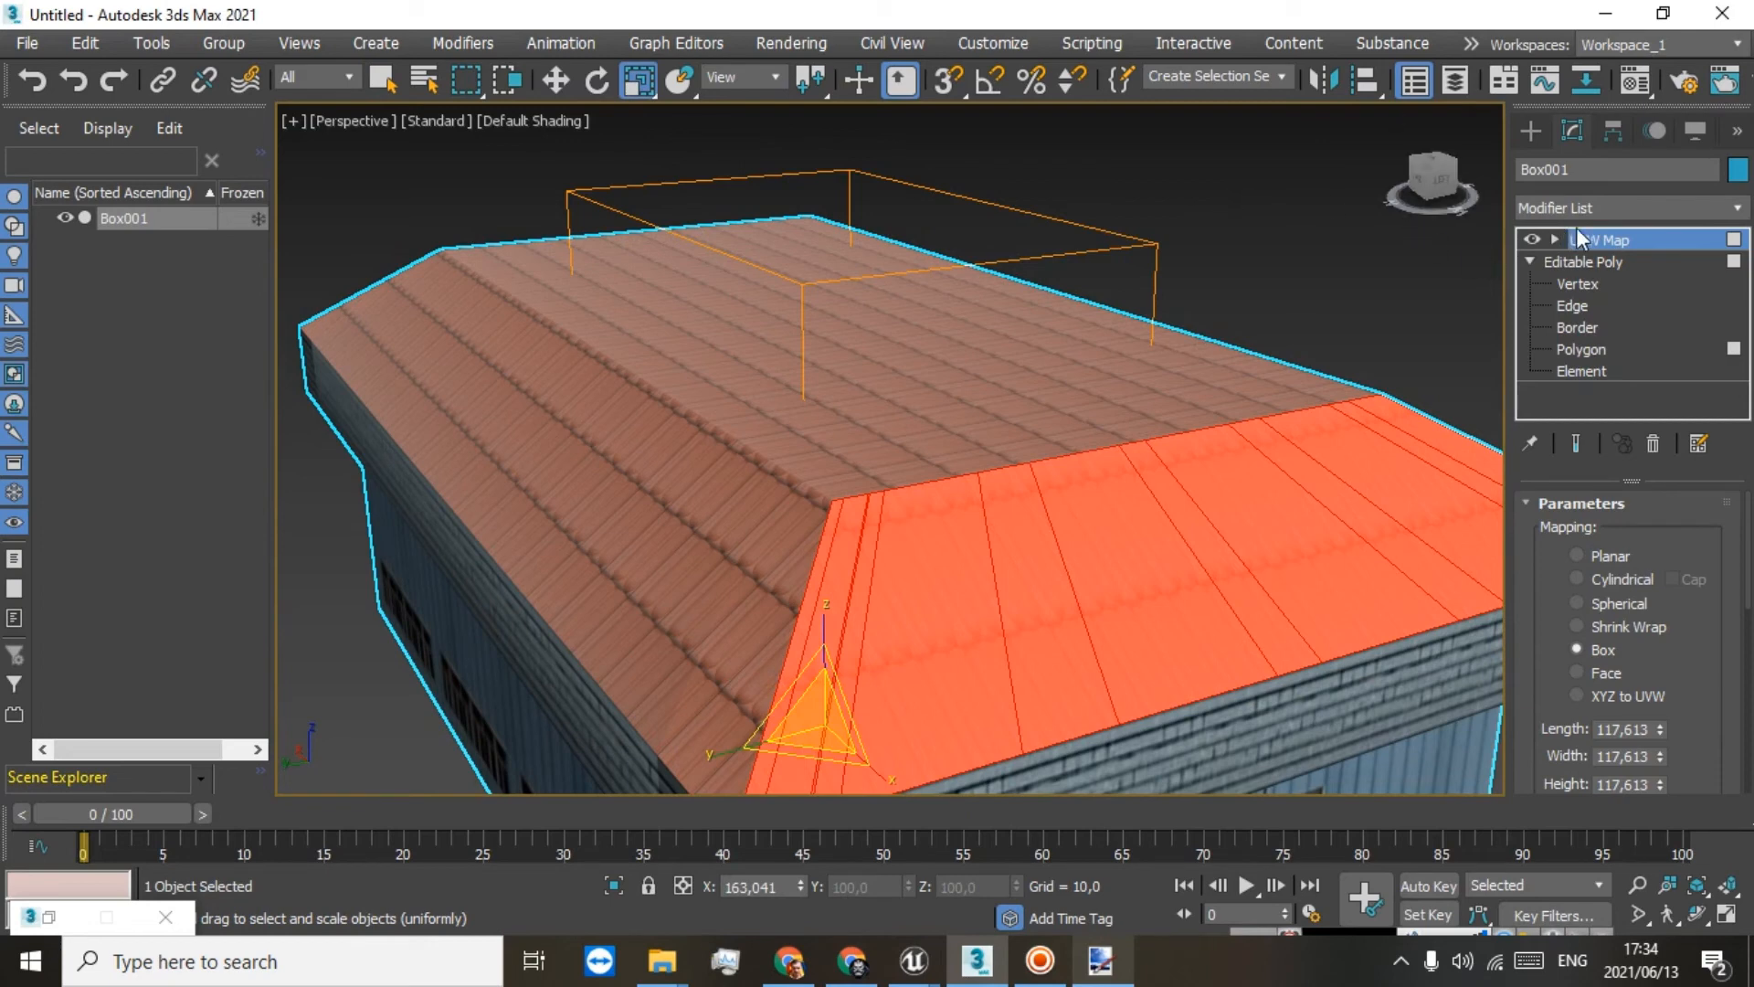
pyautogui.press('1')
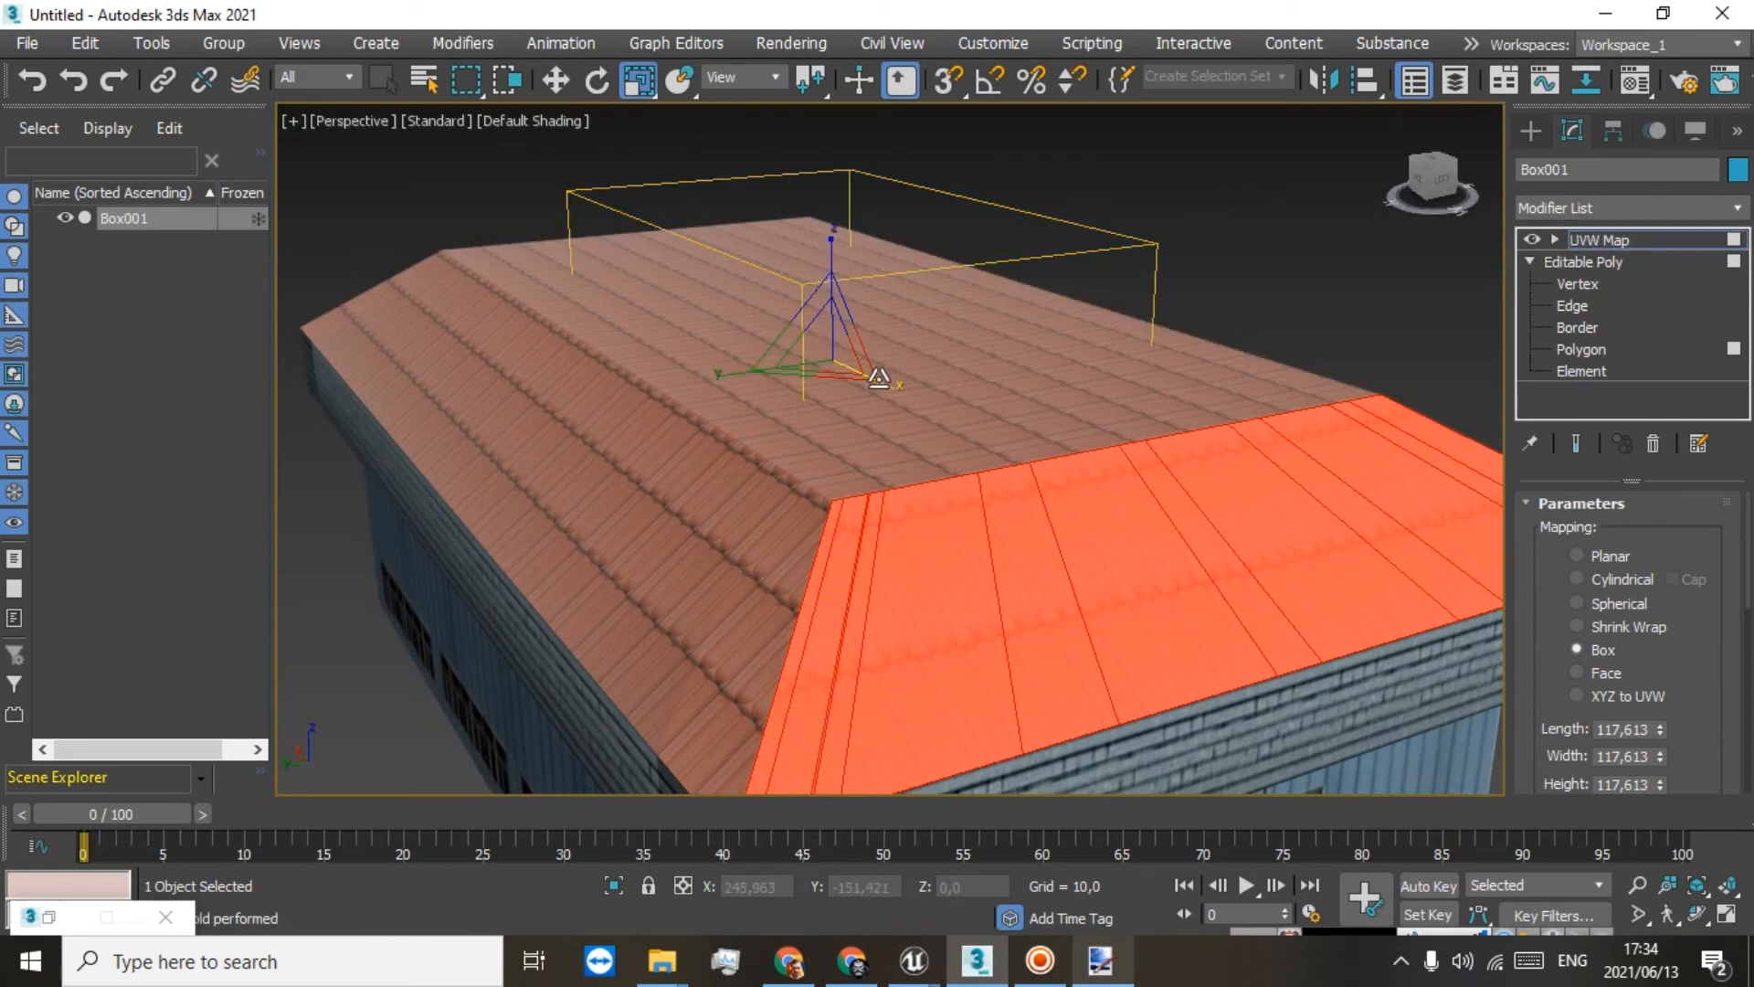
pyautogui.moveTo(881, 378); pyautogui.dragTo(875, 373)
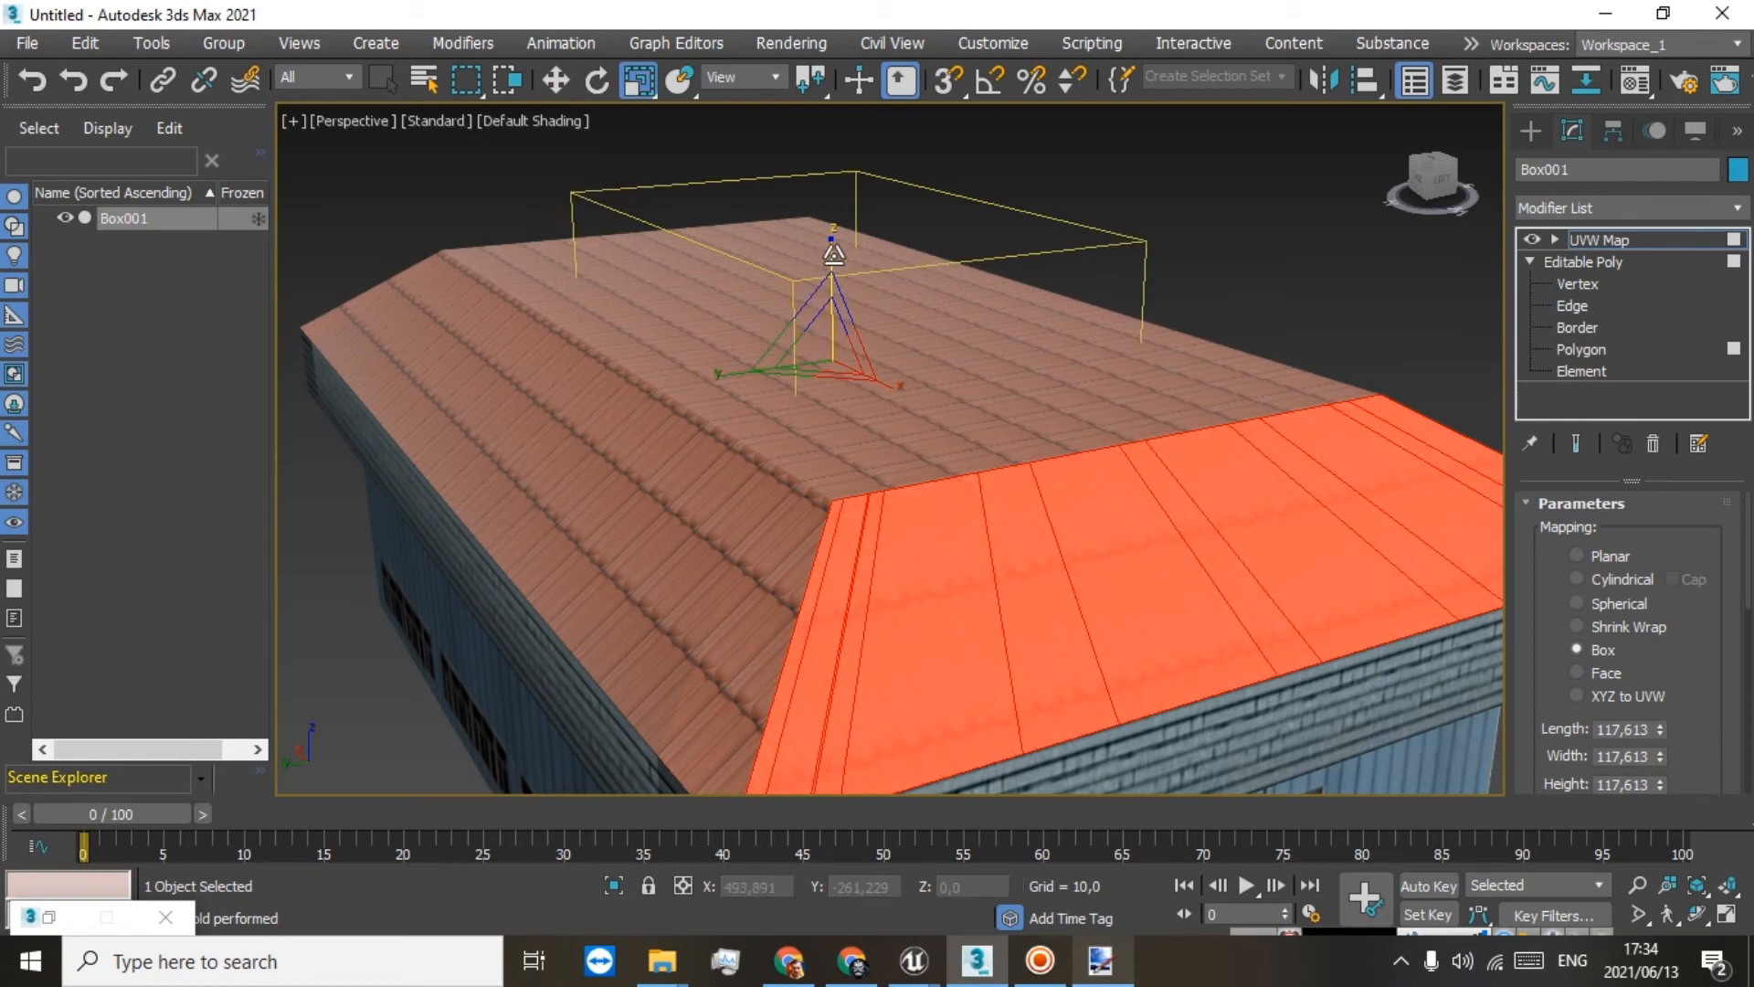
pyautogui.moveTo(833, 258)
pyautogui.mouseDown()
pyautogui.moveTo(834, 281)
pyautogui.moveTo(830, 228)
pyautogui.mouseUp()
# Step: Move the UVW Map gizmo along X towards the garage-door slope and scale it down further along X
pyautogui.click(555, 80)
pyautogui.moveTo(789, 289); pyautogui.dragTo(948, 381)
pyautogui.click(637, 89)
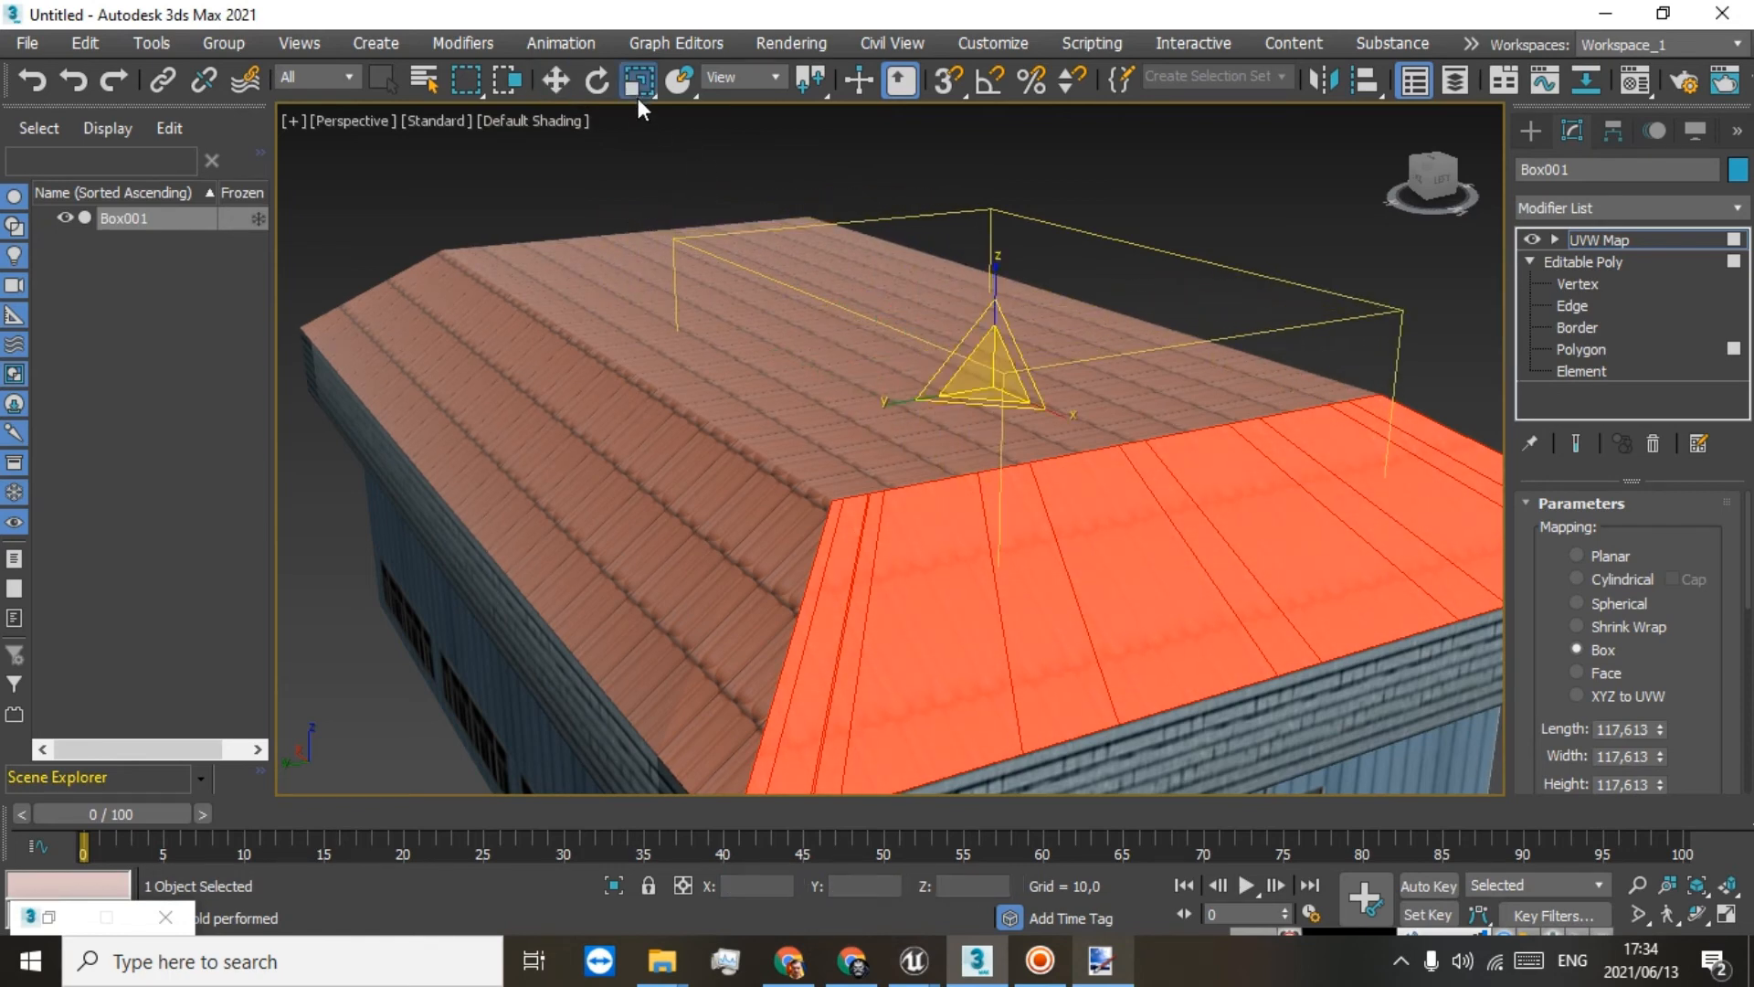
pyautogui.moveTo(1053, 413); pyautogui.dragTo(1045, 411)
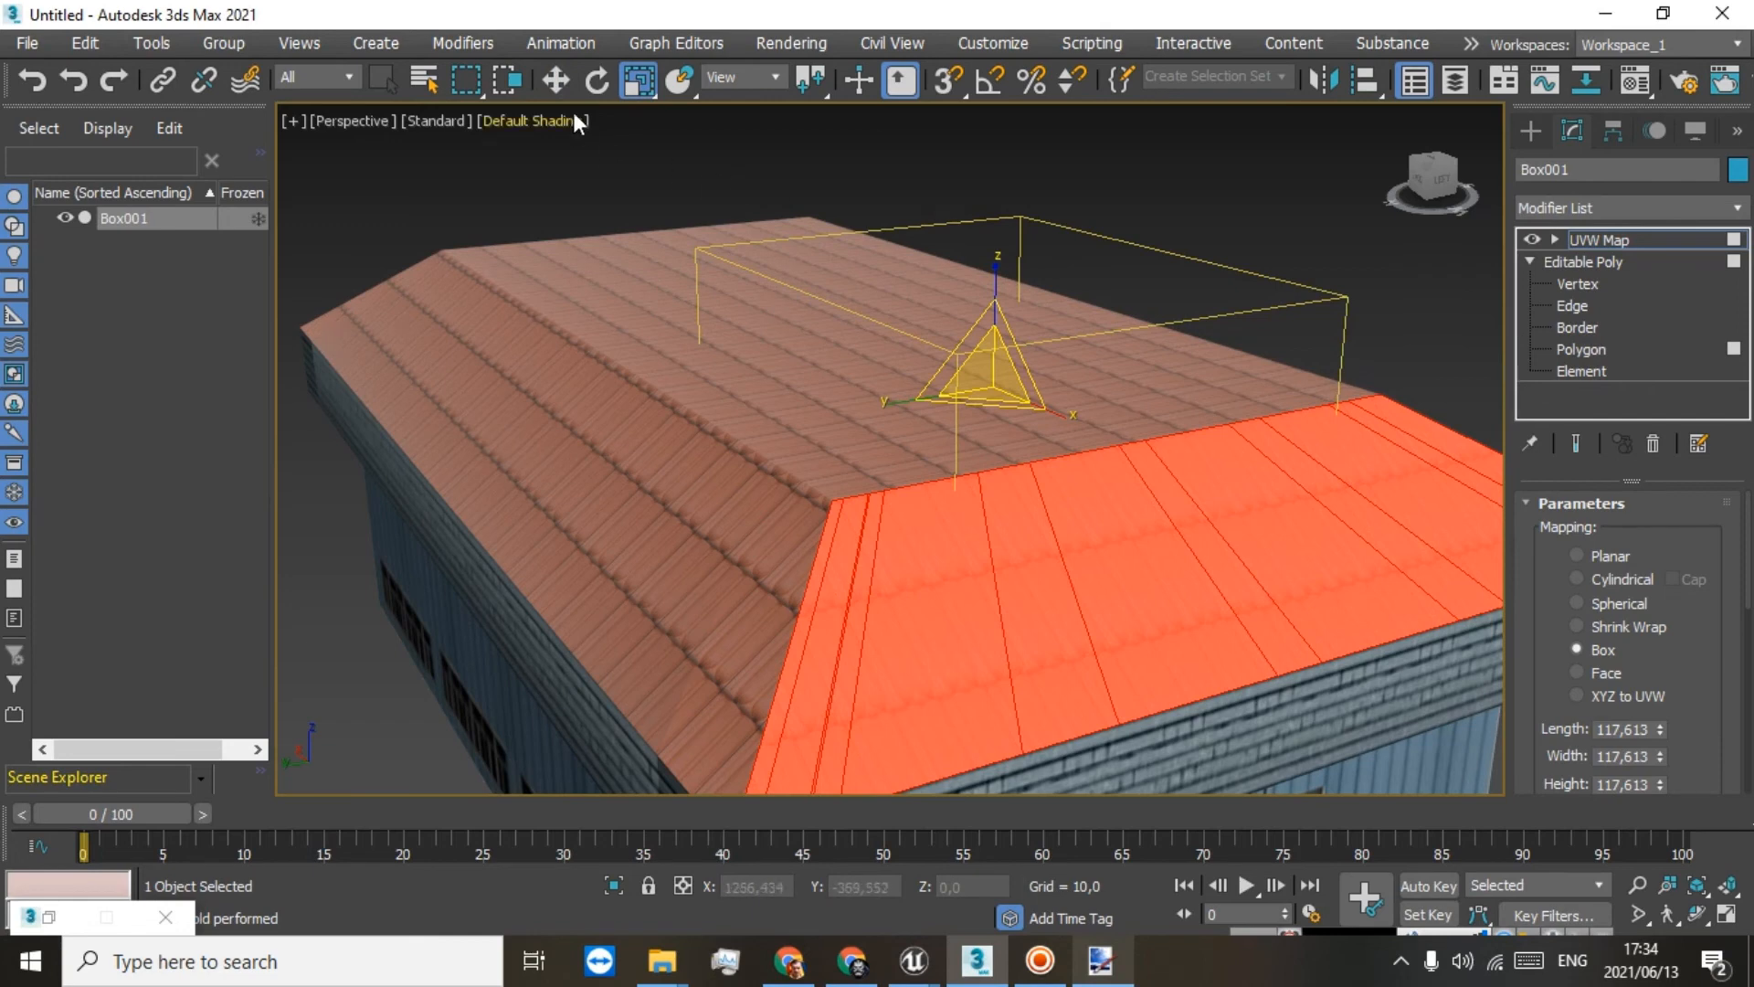
# Step: Fine-tune the UVW Map gizmo with a small X-axis reduction and X-axis nudges, positioning it at X -65,063
pyautogui.click(563, 86)
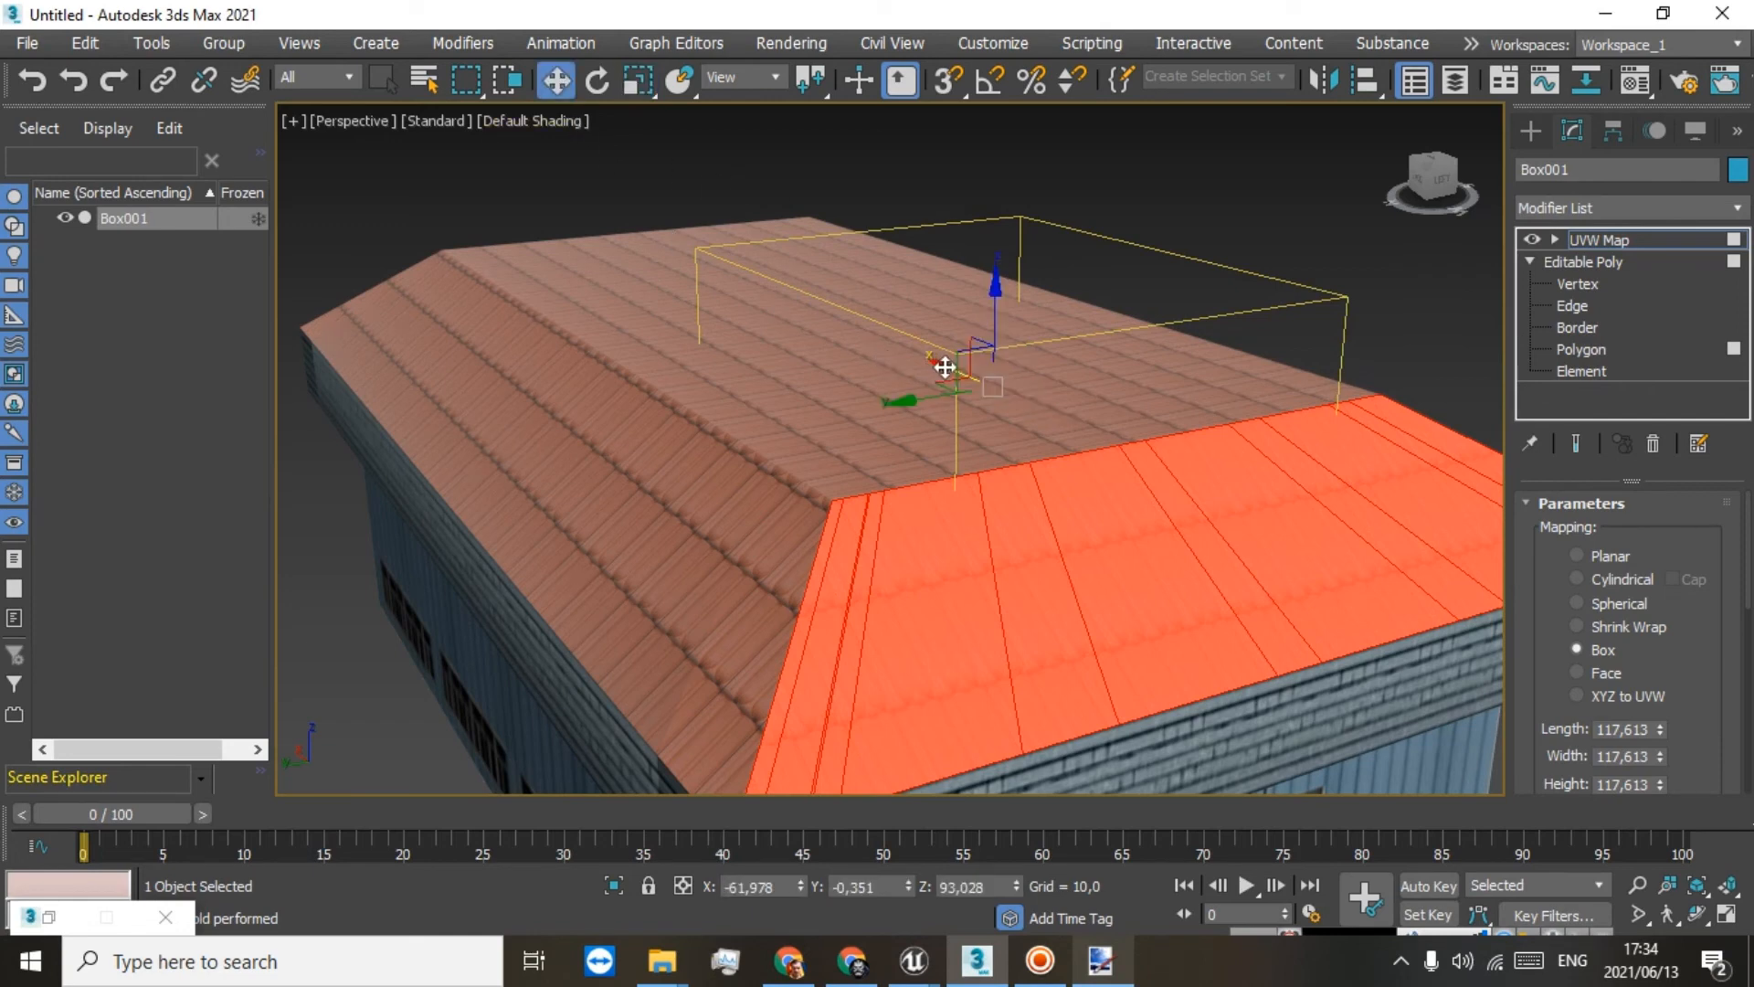
pyautogui.moveTo(949, 370); pyautogui.dragTo(950, 371)
pyautogui.click(638, 80)
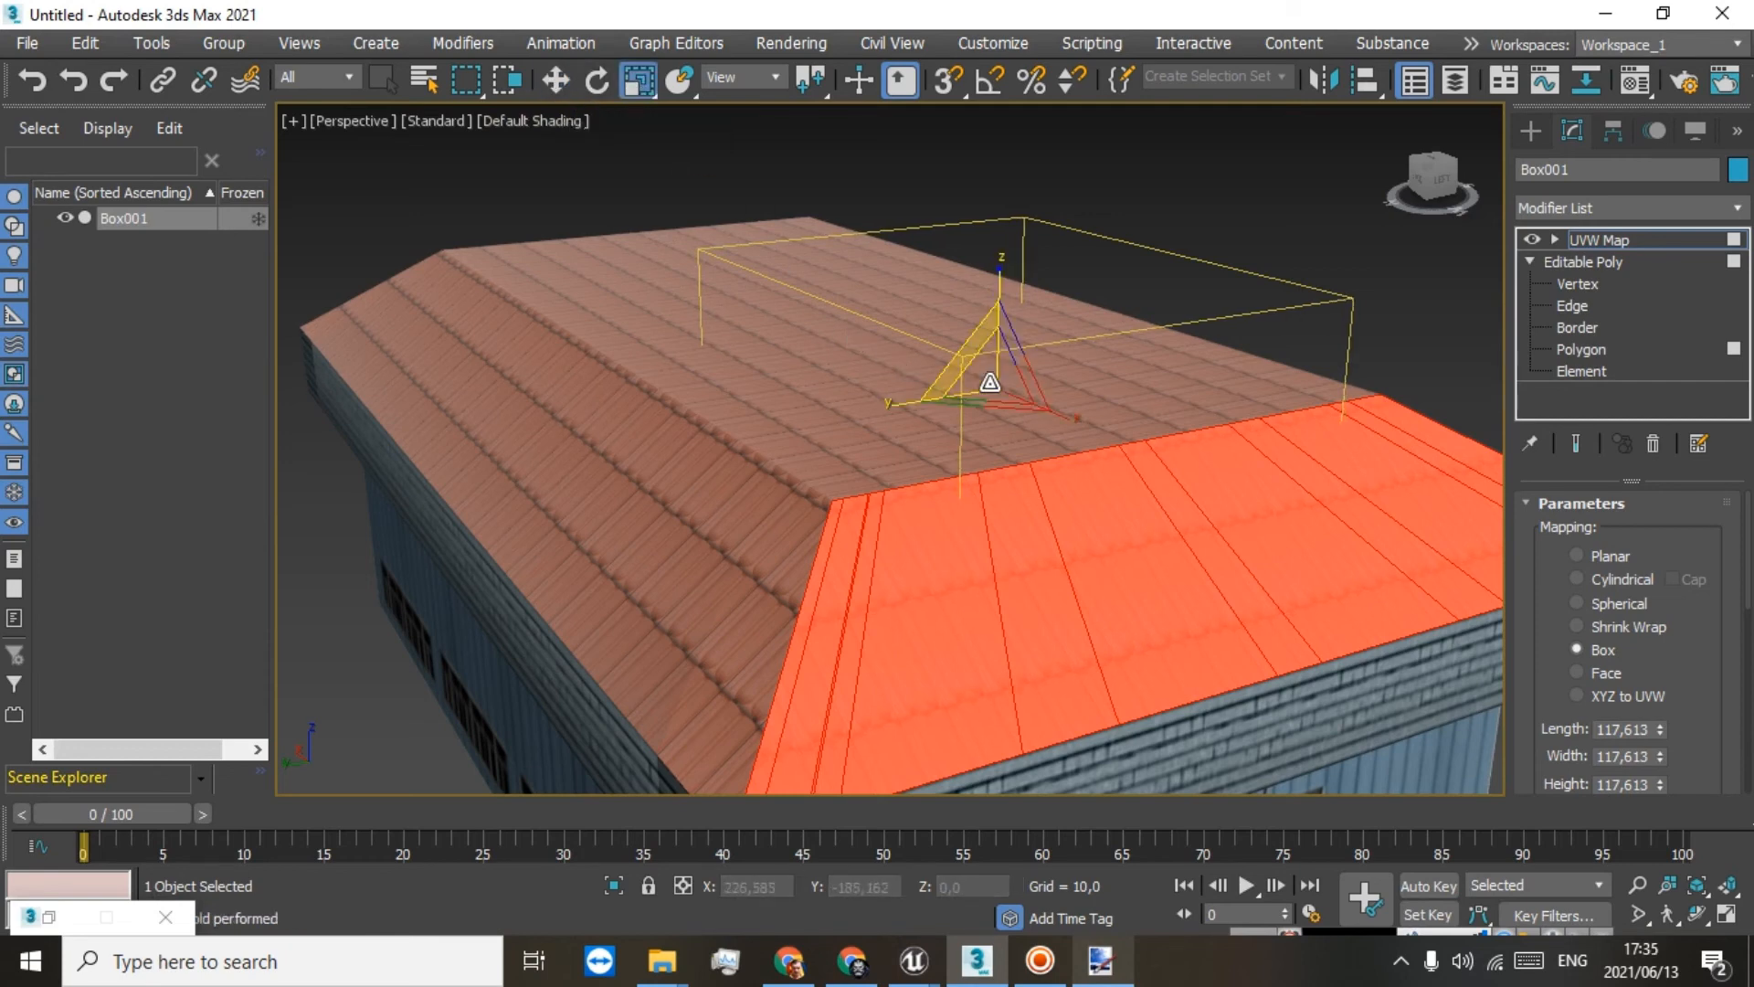
pyautogui.moveTo(1068, 413); pyautogui.dragTo(1067, 413)
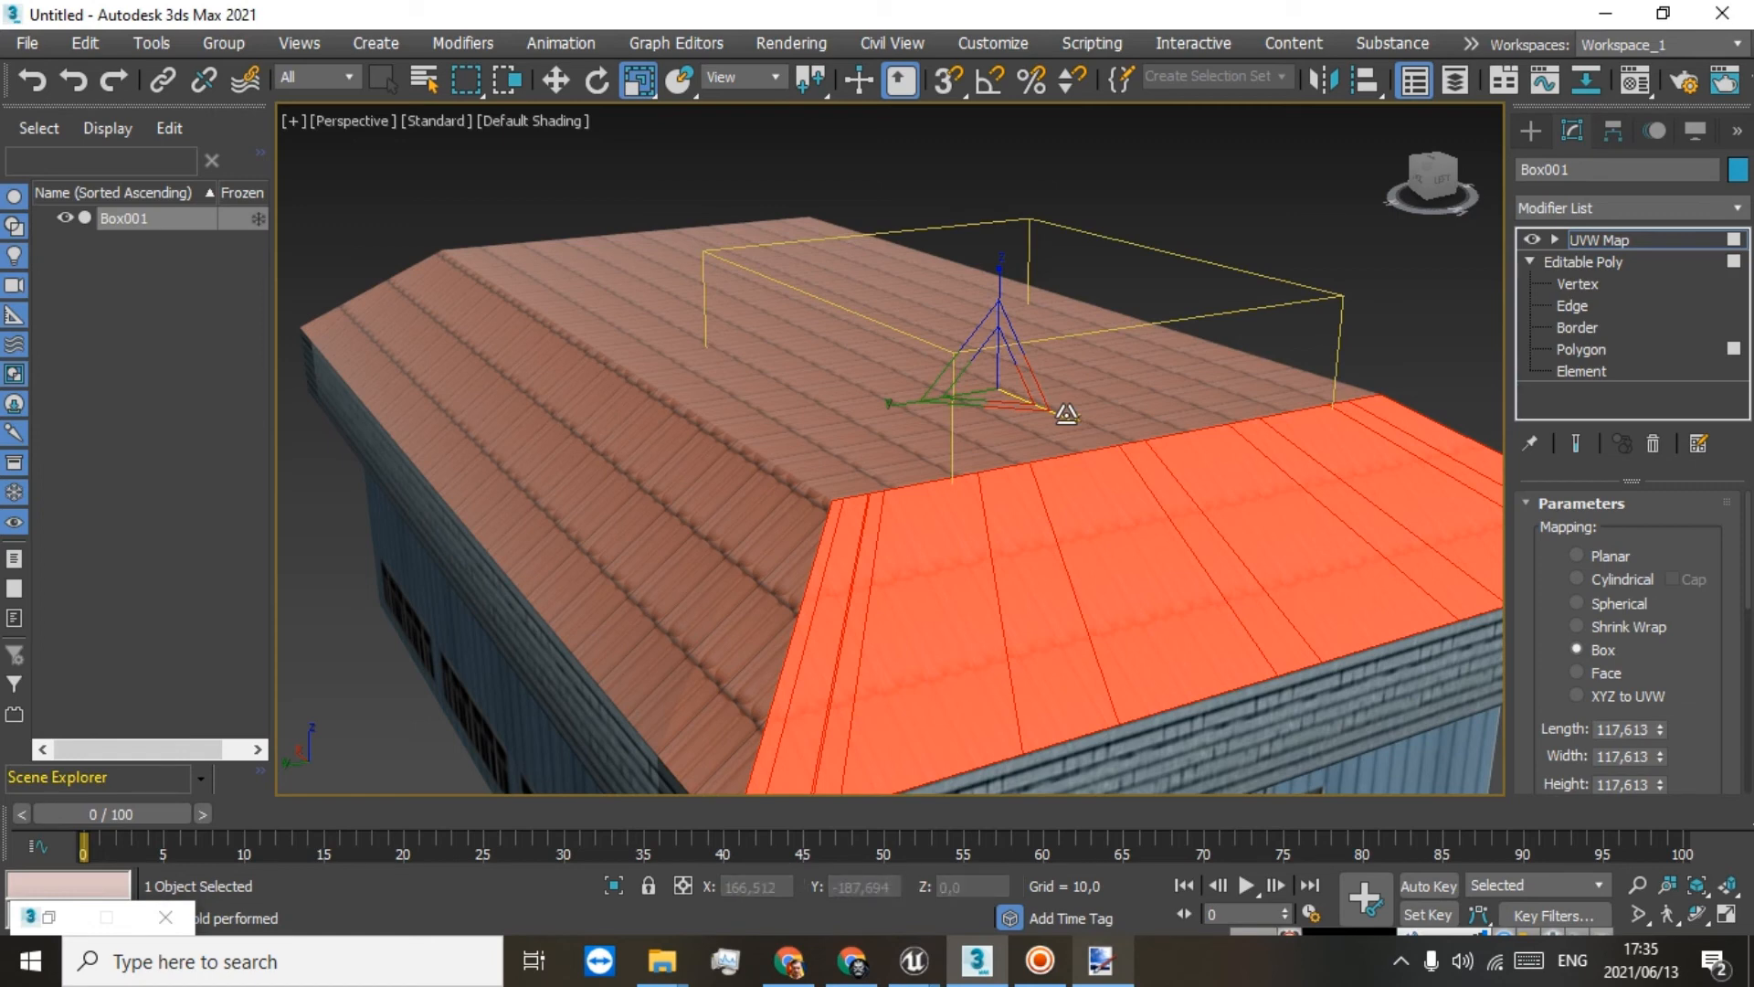
pyautogui.click(555, 81)
pyautogui.moveTo(954, 369); pyautogui.dragTo(961, 381)
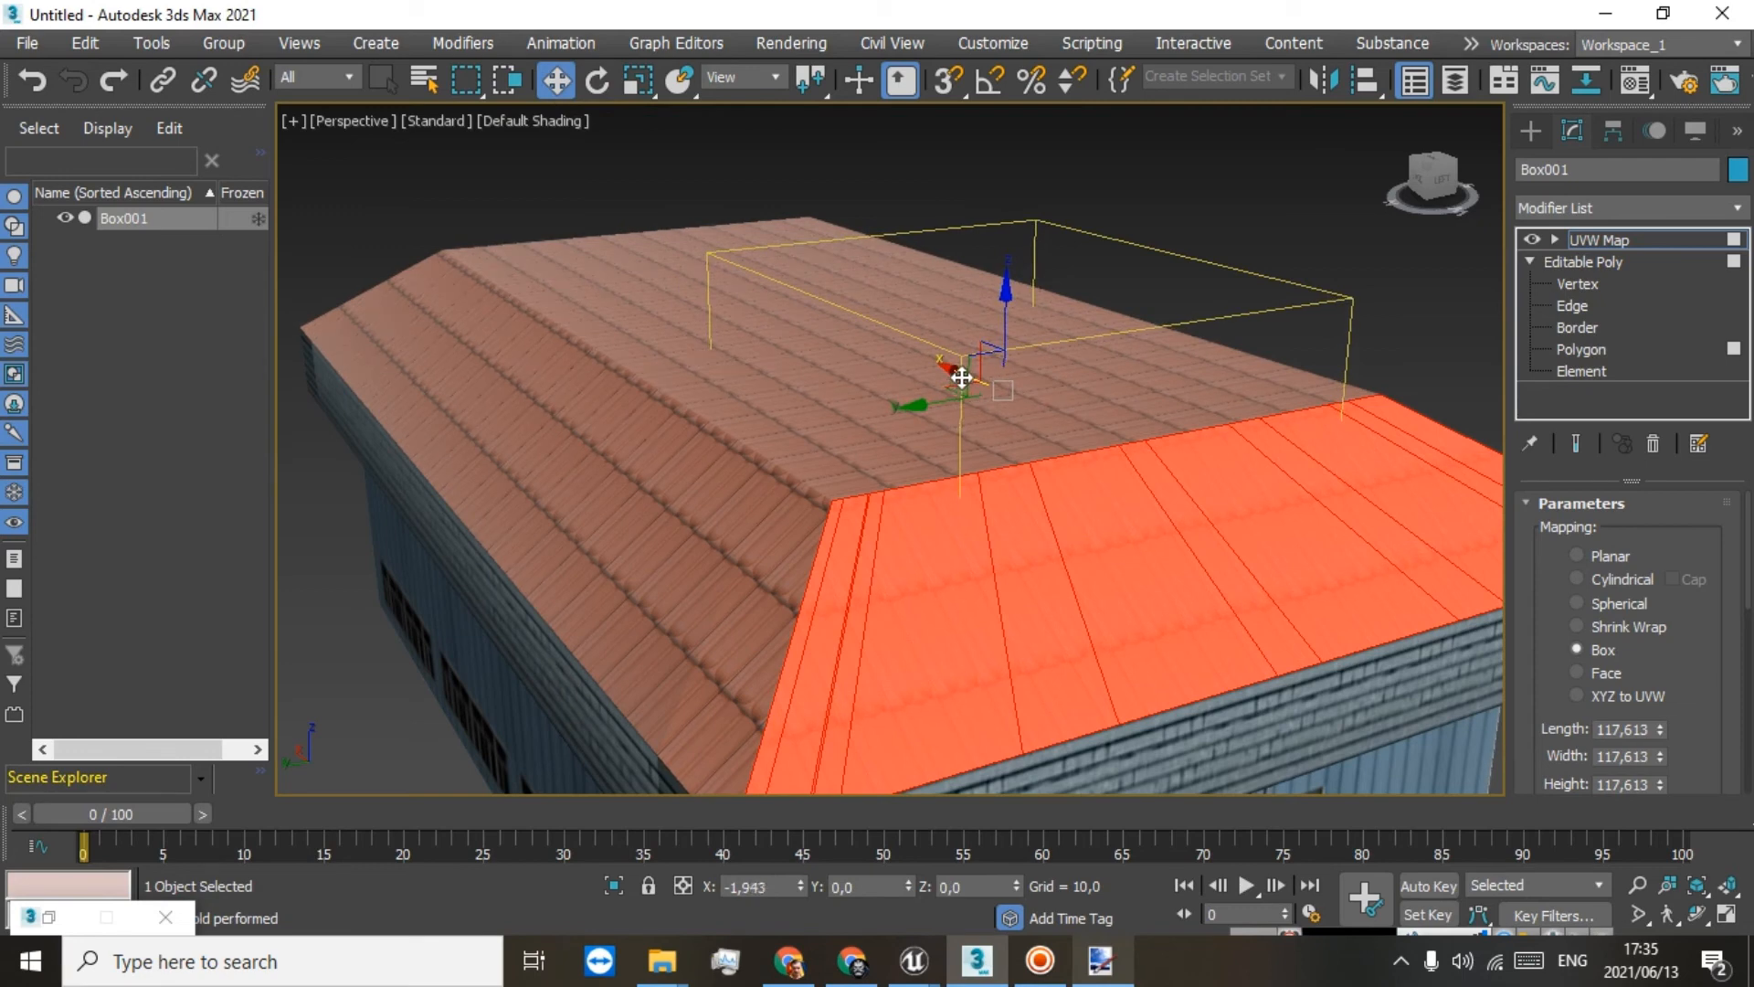
pyautogui.moveTo(961, 373); pyautogui.dragTo(962, 374)
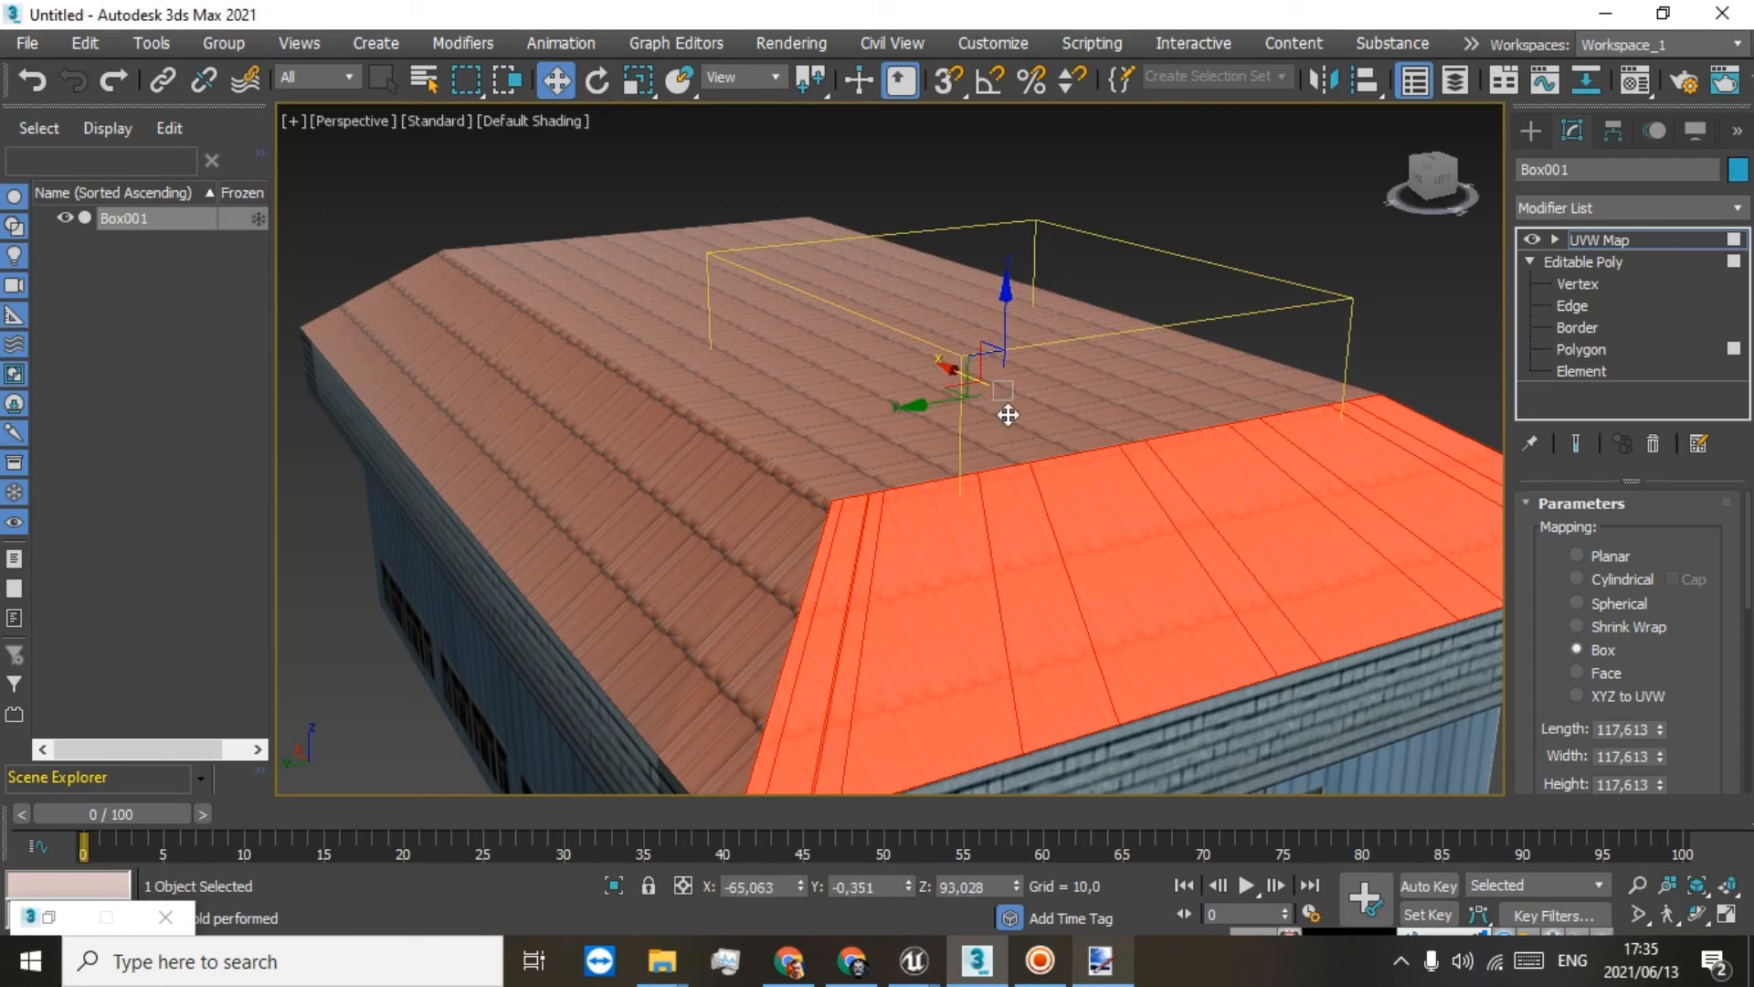
# Step: Copy the adjusted UVW Map modifier, and collapse the stack into the Editable Poly
pyautogui.rightClick(1585, 240)
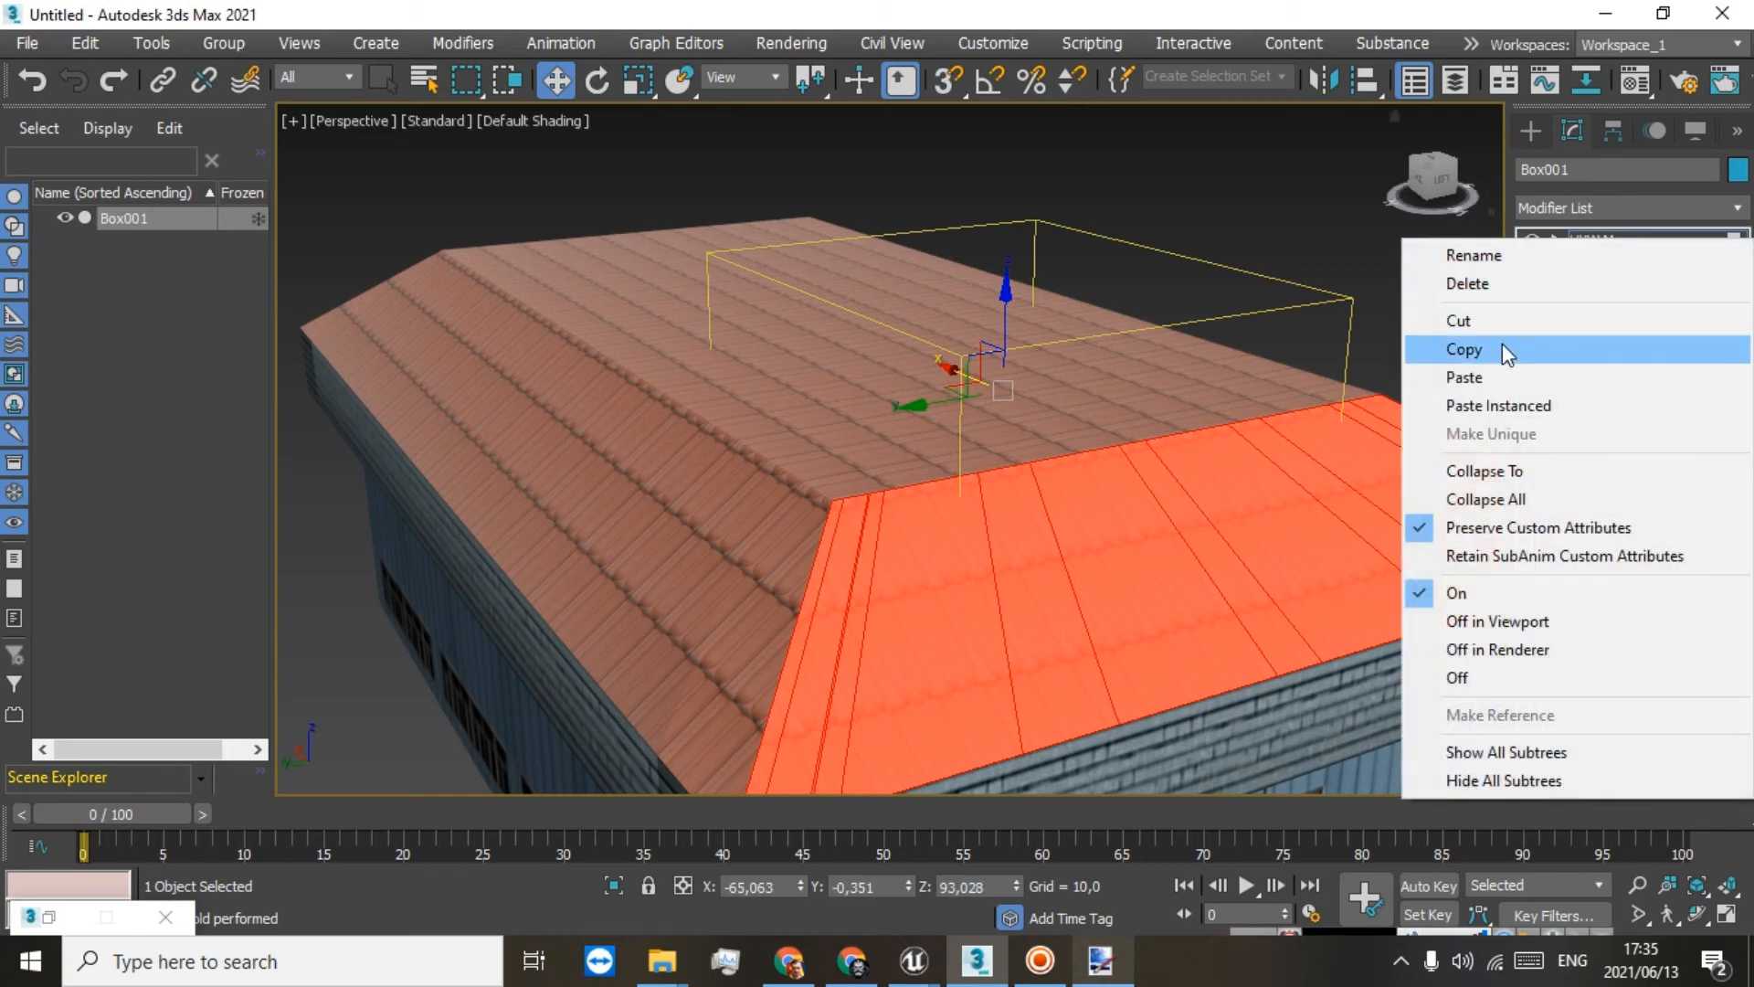
pyautogui.click(1410, 340)
pyautogui.rightClick(1588, 238)
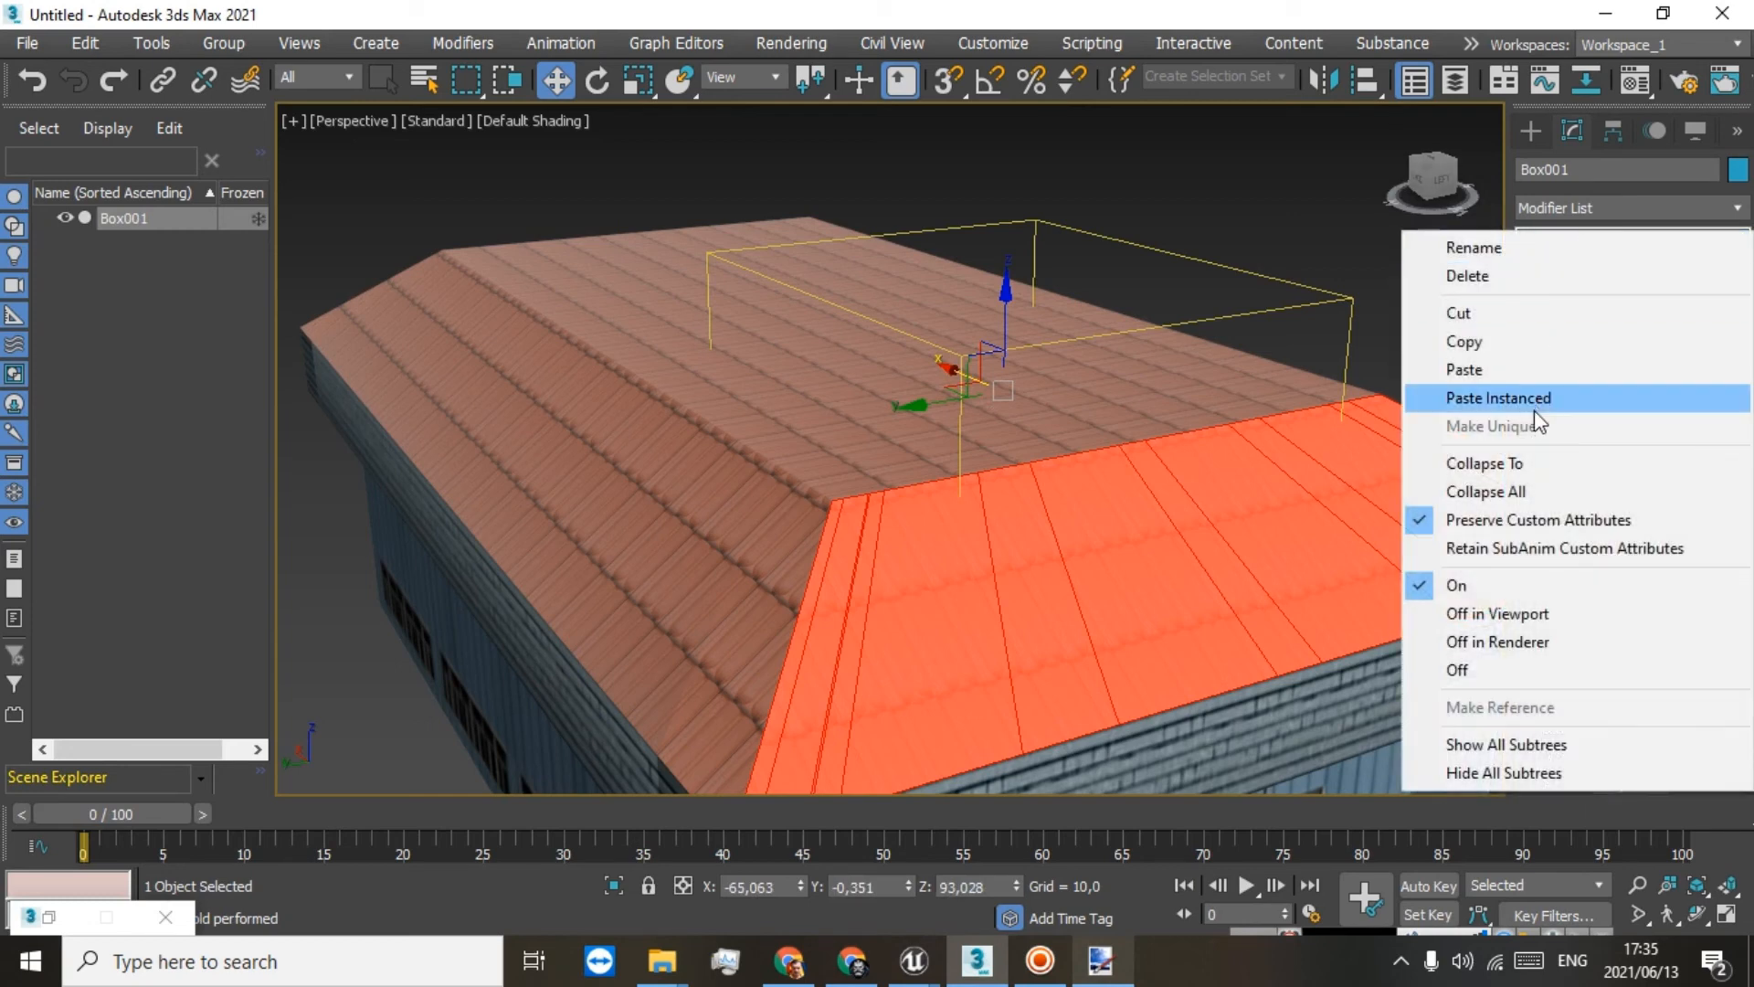
pyautogui.click(1512, 463)
pyautogui.click(903, 583)
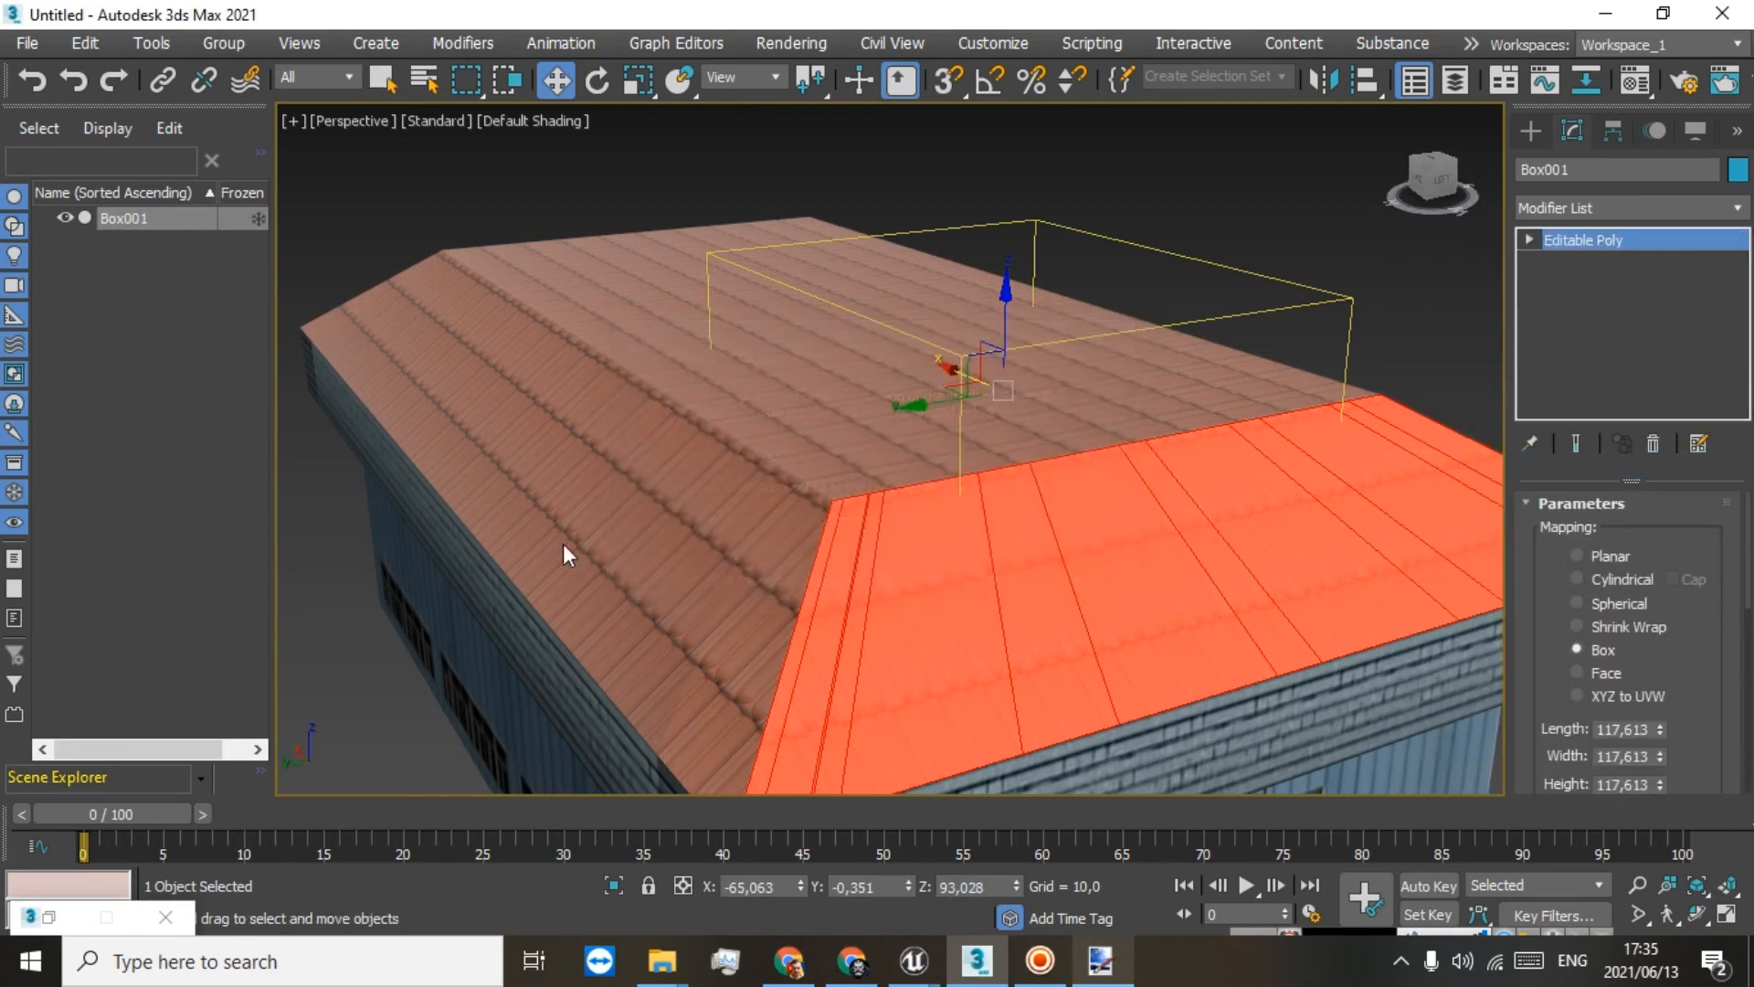
# Step: At Polygon level, select the five strips from the left hip of the opposite end slope, above the wall vent
pyautogui.moveTo(1422, 183); pyautogui.dragTo(1542, 188)
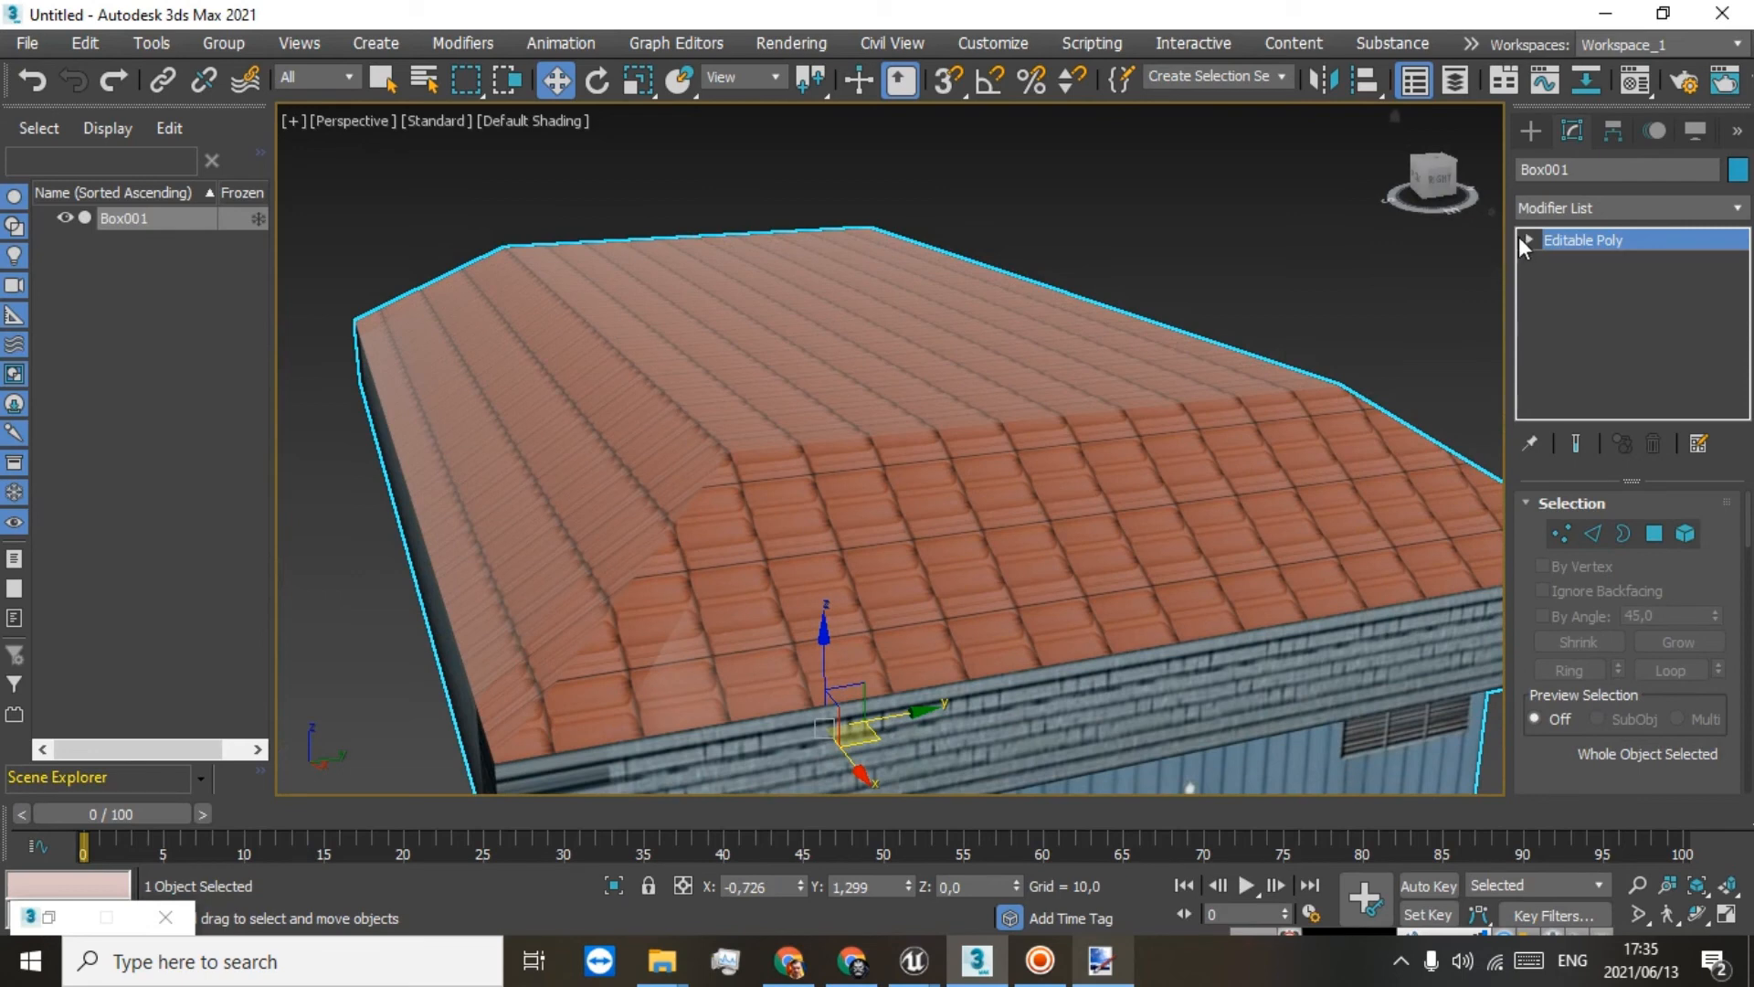
pyautogui.press('1')
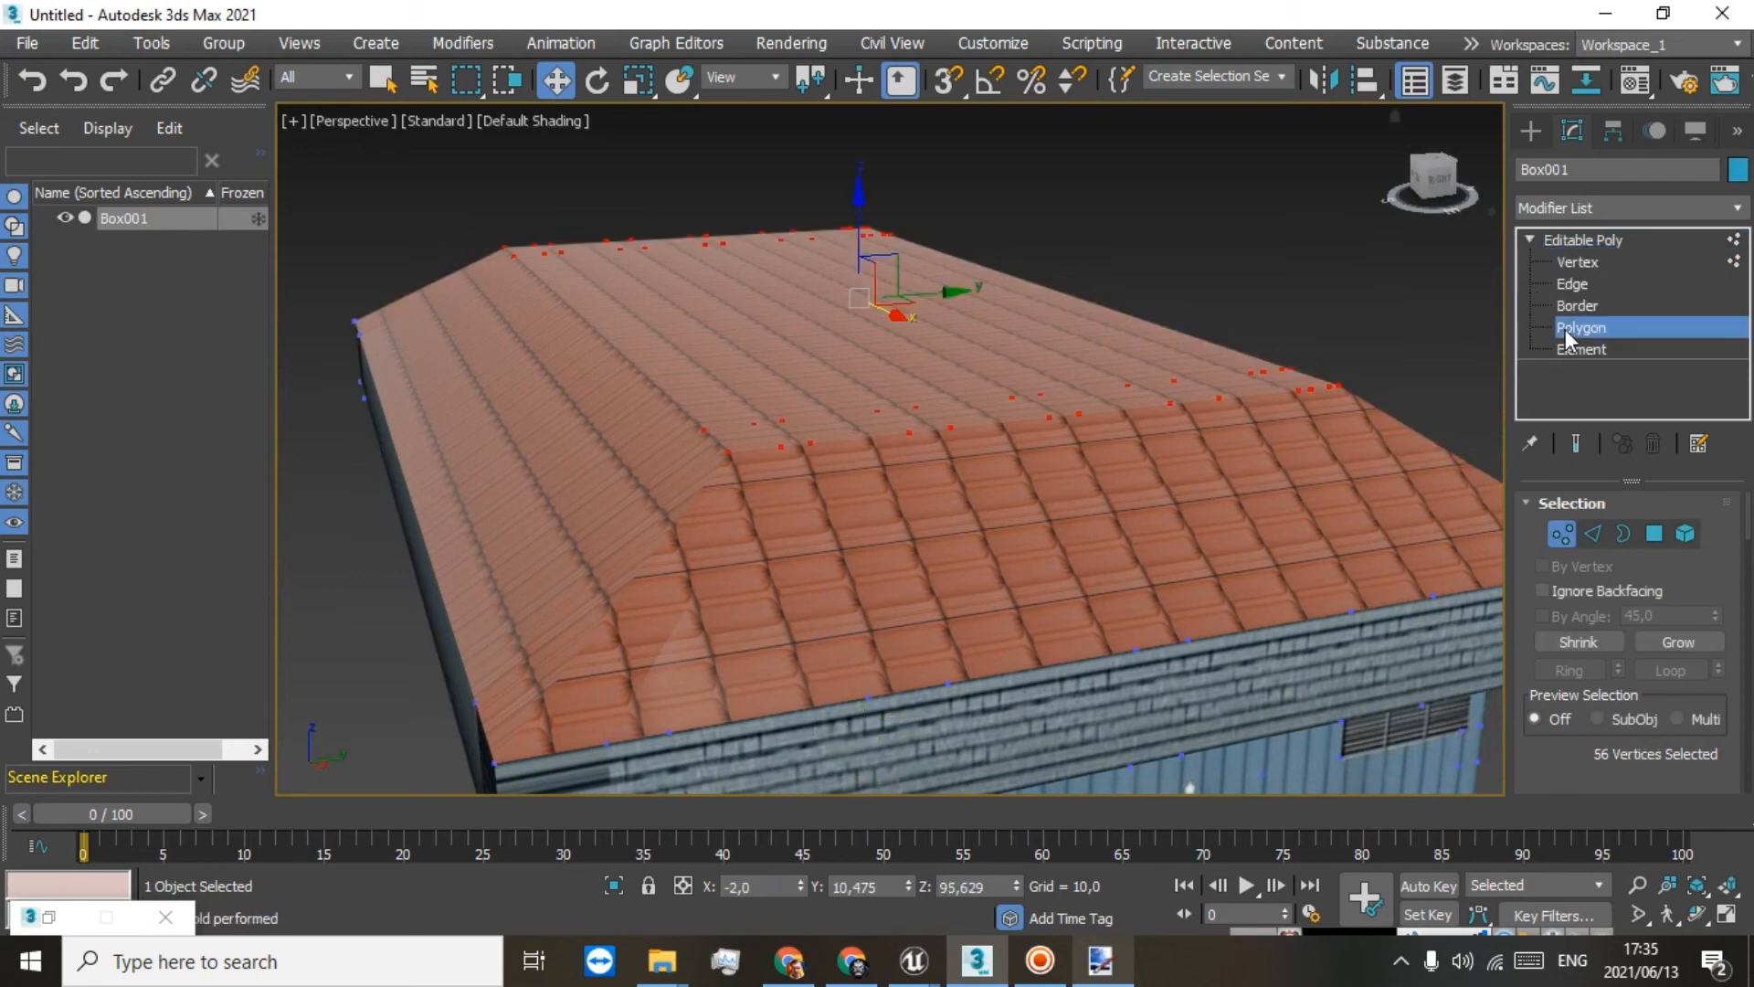
pyautogui.click(1565, 328)
pyautogui.click(665, 594)
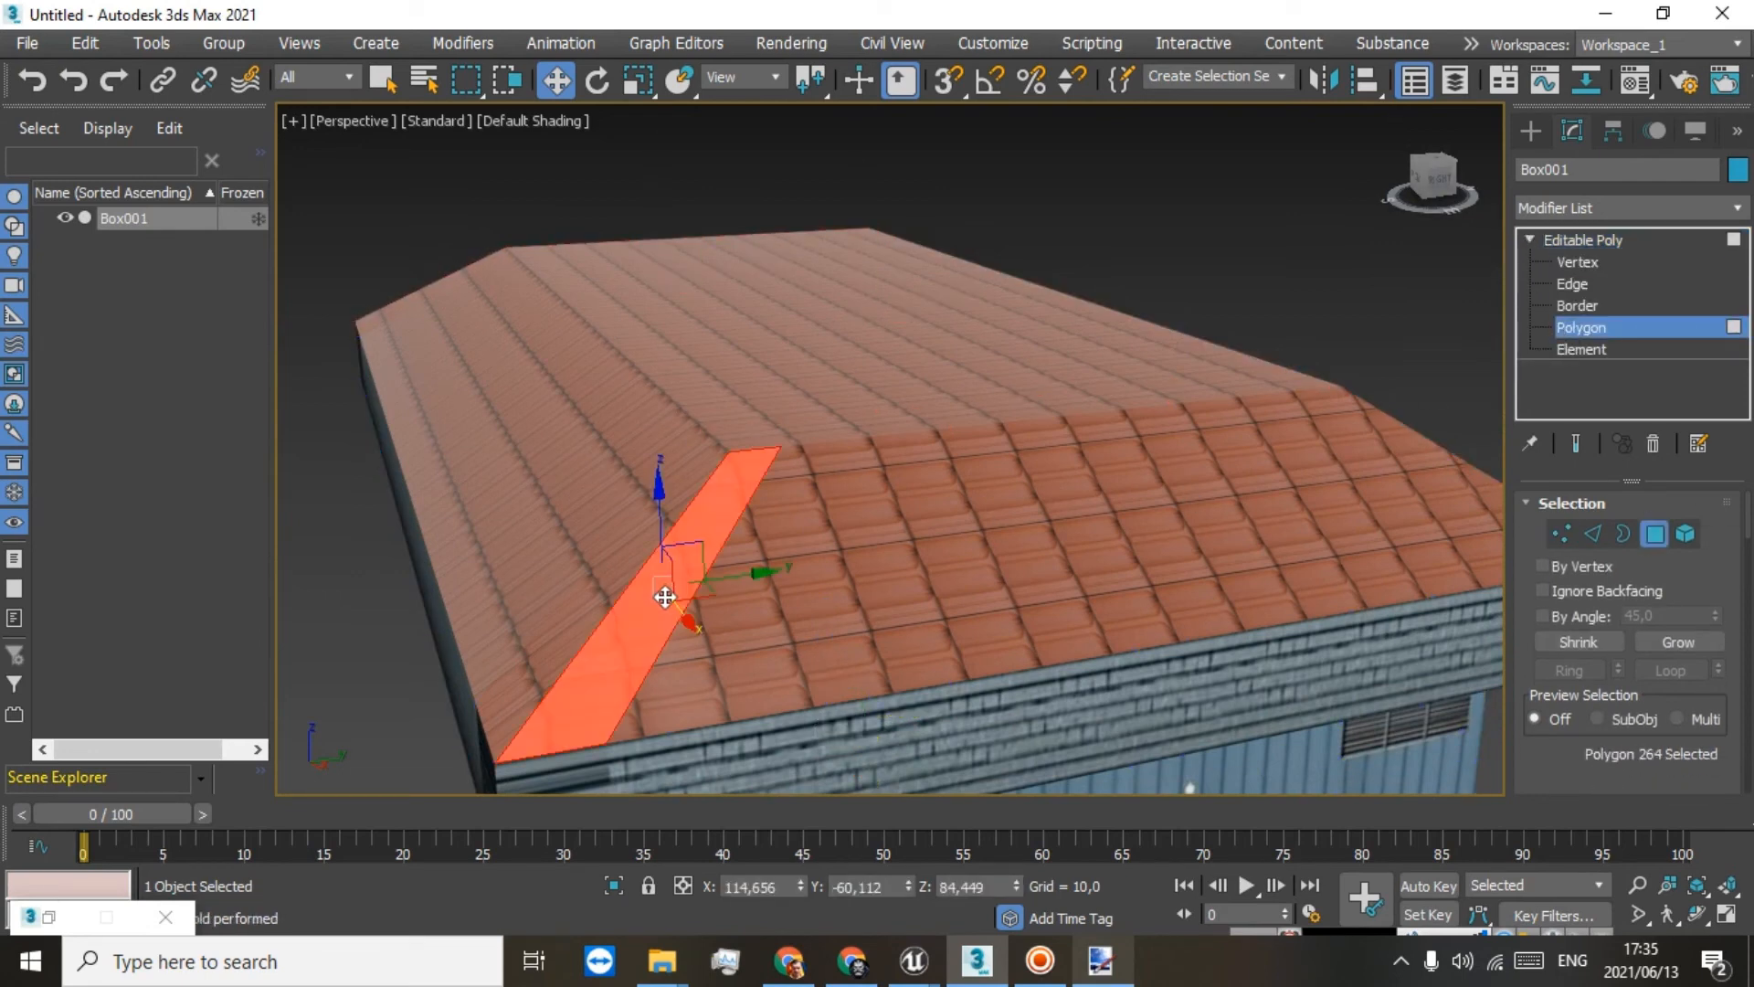
pyautogui.keyDown('ctrl'); pyautogui.click(692, 632); pyautogui.keyUp('ctrl')
pyautogui.keyDown('ctrl'); pyautogui.click(840, 610); pyautogui.keyUp('ctrl')
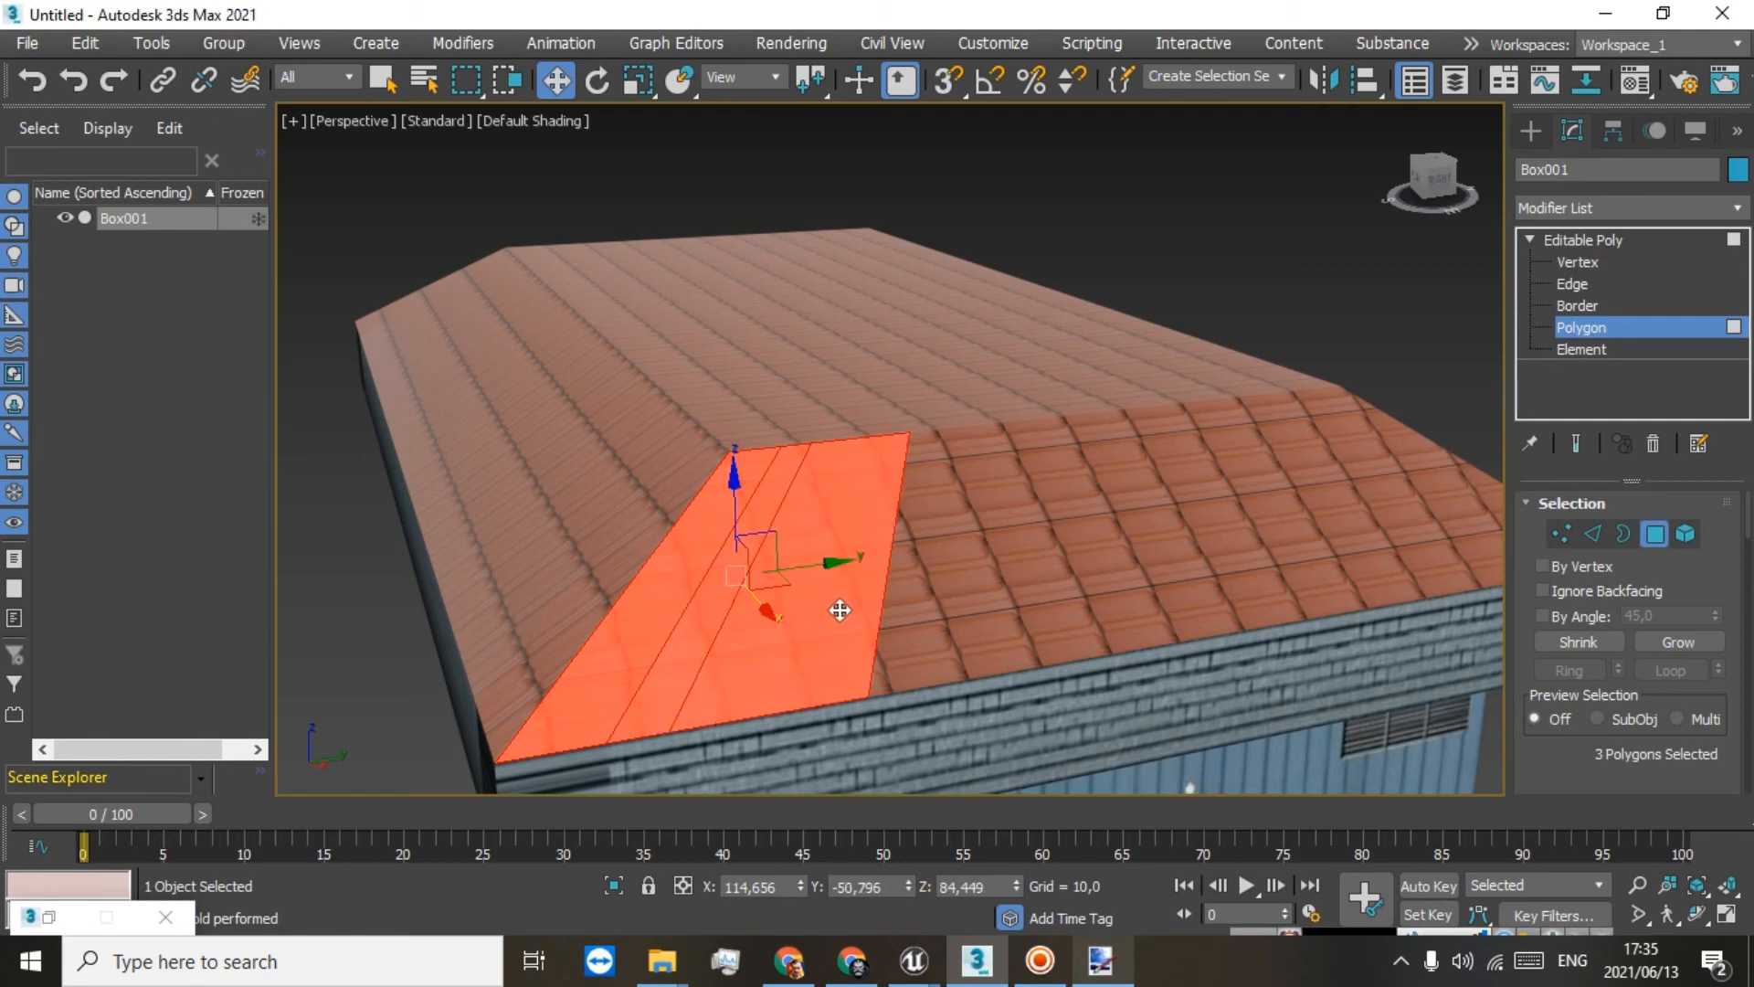
pyautogui.keyDown('ctrl'); pyautogui.click(903, 596); pyautogui.keyUp('ctrl')
pyautogui.keyDown('ctrl'); pyautogui.click(971, 578); pyautogui.keyUp('ctrl')
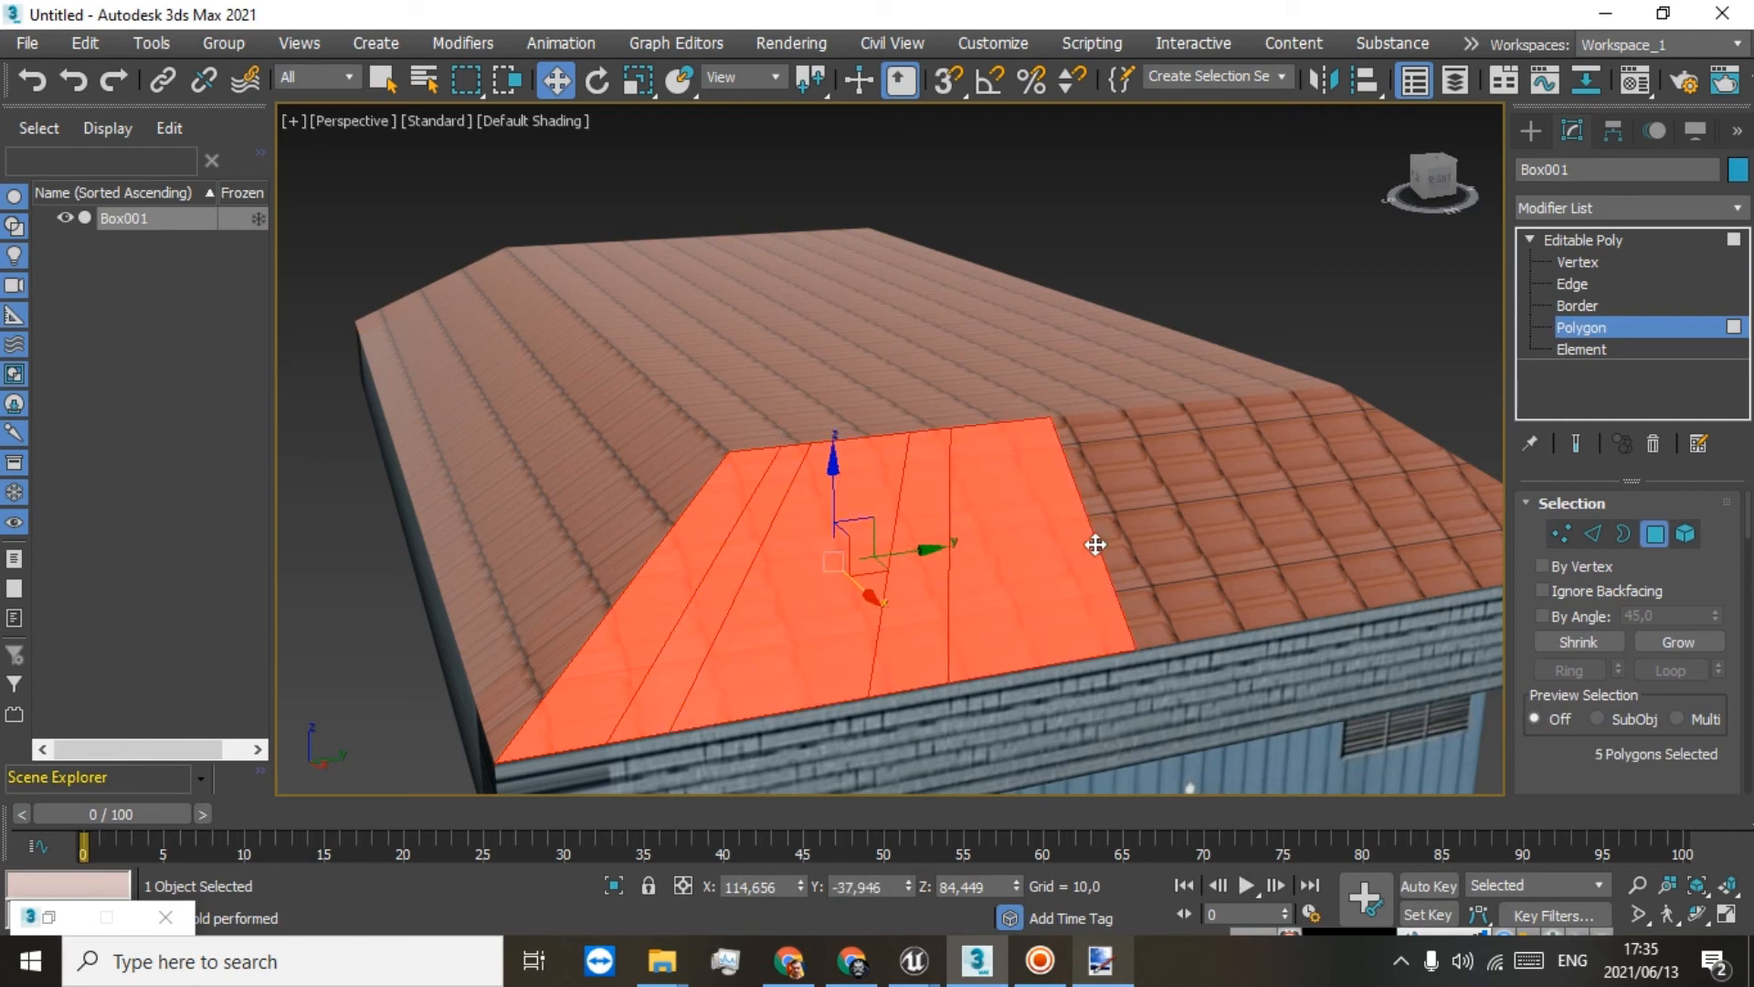
# Step: Extend the selection across the remaining seven strips of the opposite end slope, up to its right hip
pyautogui.keyDown('ctrl'); pyautogui.click(1100, 546); pyautogui.keyUp('ctrl')
pyautogui.keyDown('ctrl'); pyautogui.click(1215, 525); pyautogui.keyUp('ctrl')
pyautogui.keyDown('ctrl'); pyautogui.click(1276, 500); pyautogui.keyUp('ctrl')
pyautogui.keyDown('ctrl'); pyautogui.click(1365, 493); pyautogui.keyUp('ctrl')
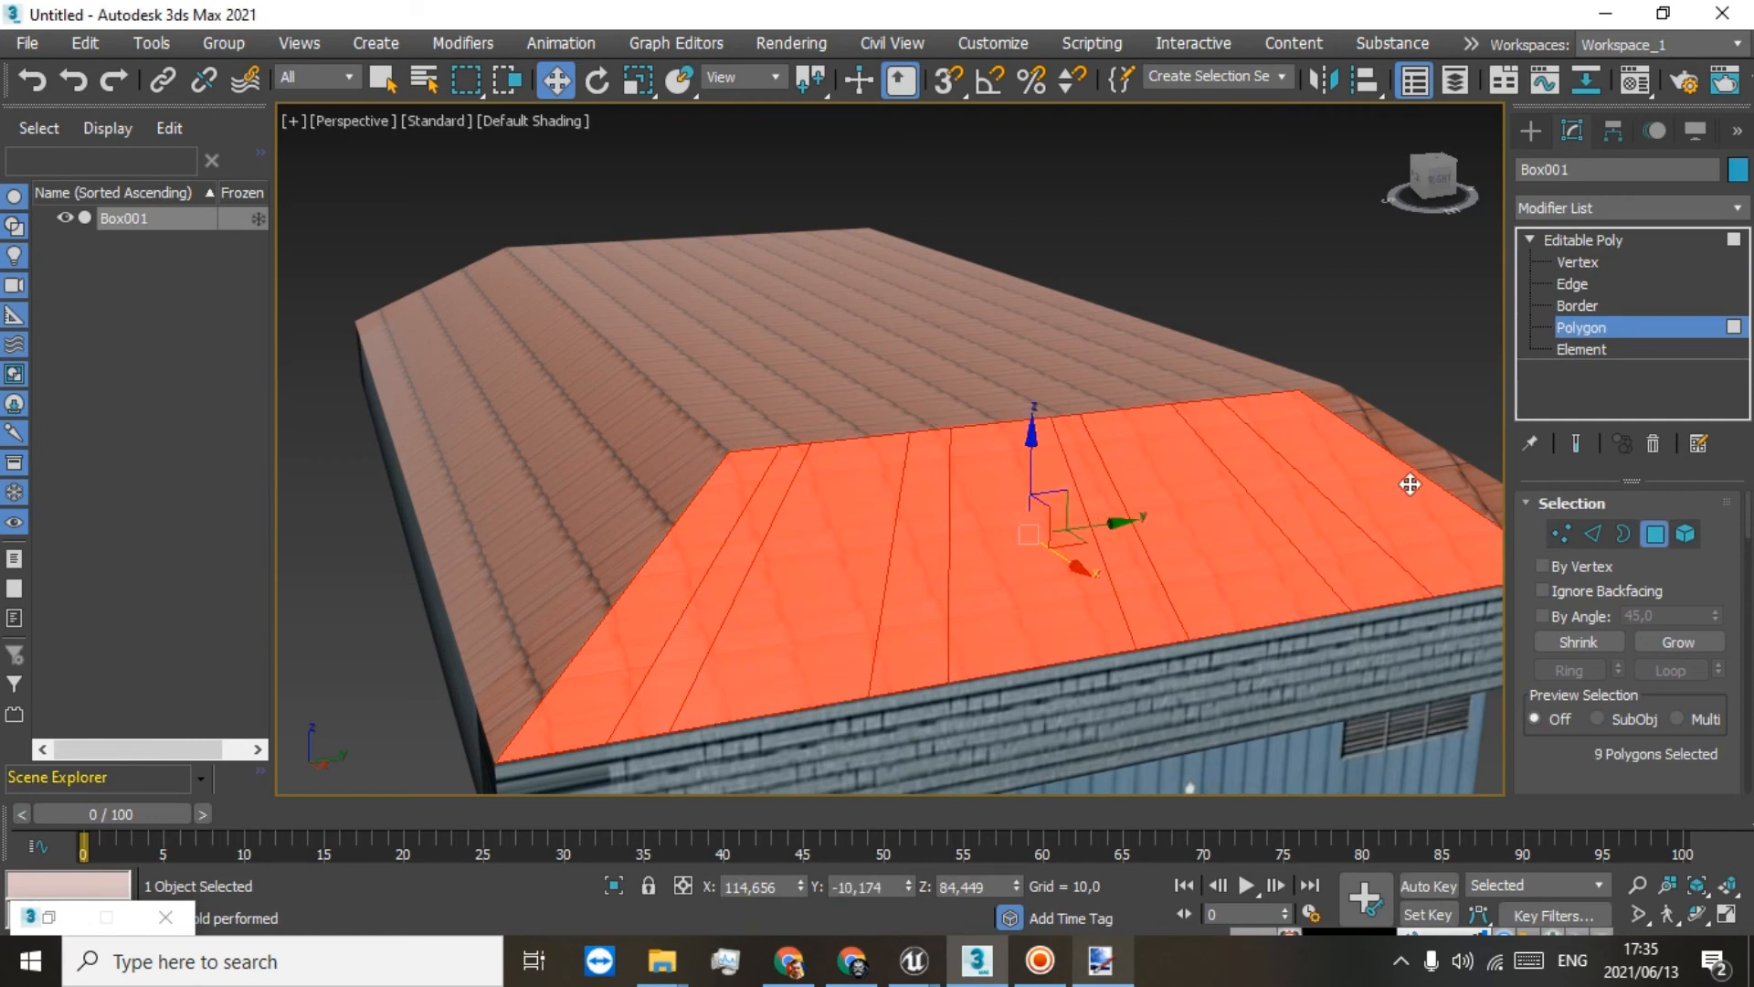
pyautogui.keyDown('ctrl'); pyautogui.click(1455, 469); pyautogui.keyUp('ctrl')
pyautogui.keyDown('ctrl'); pyautogui.click(1451, 467); pyautogui.keyUp('ctrl')
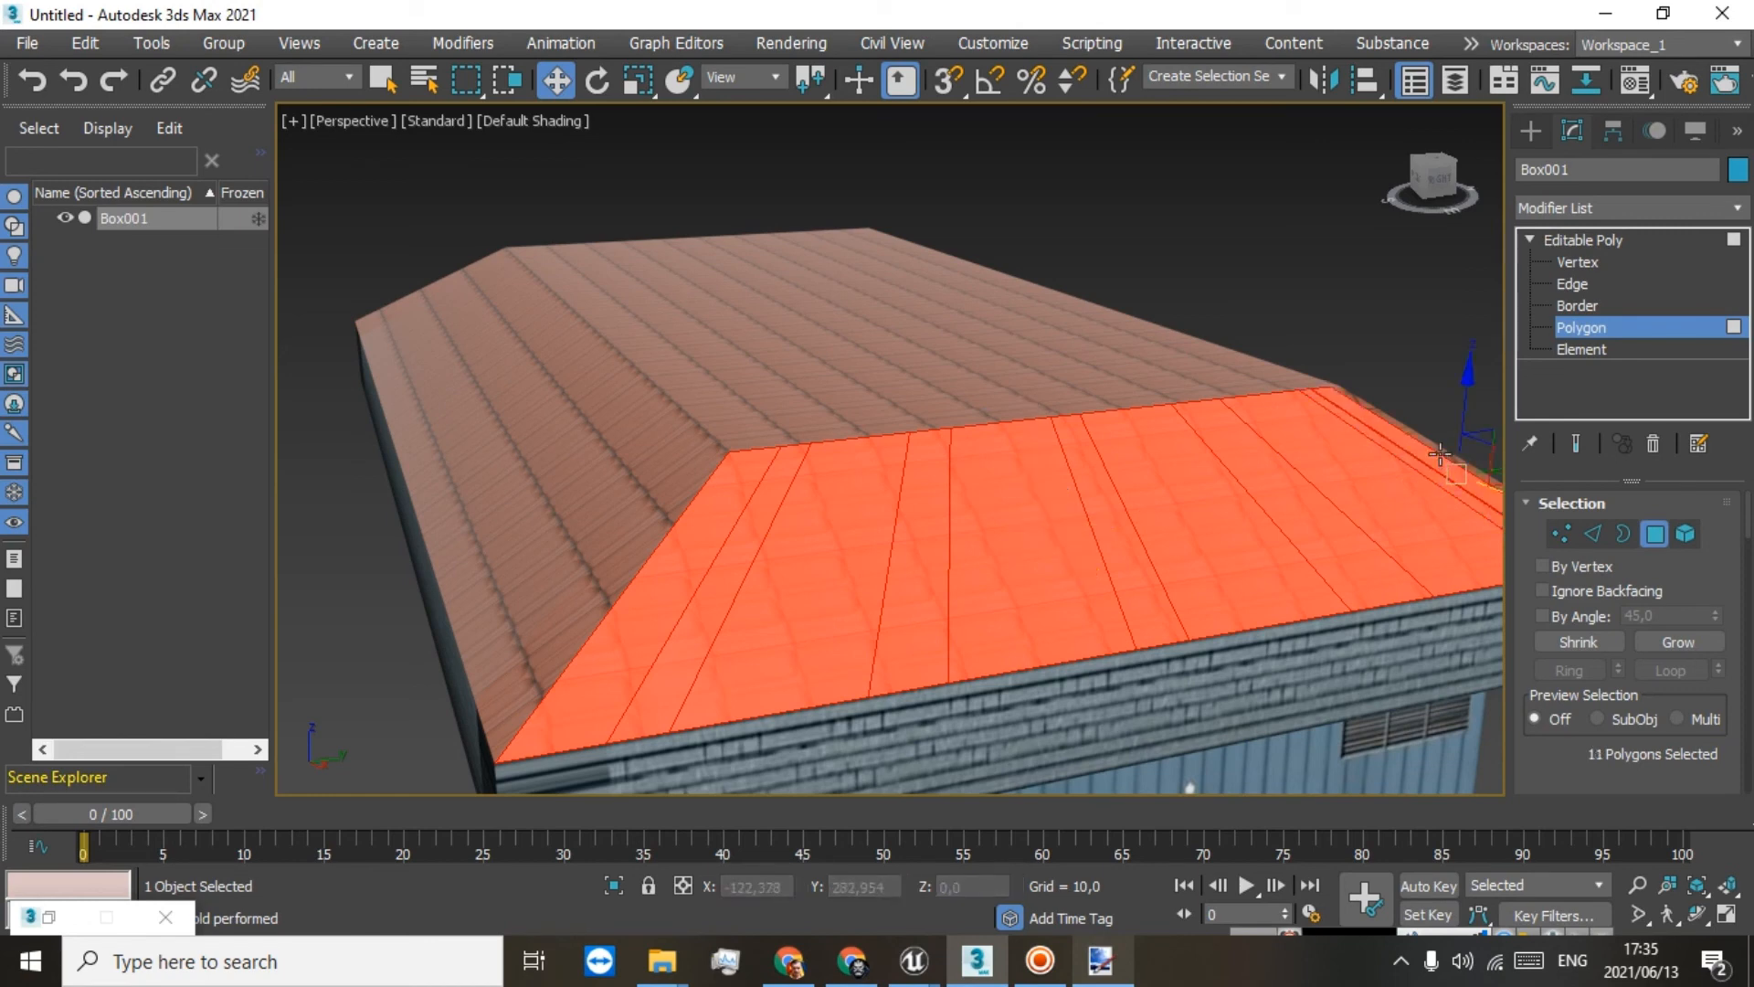
pyautogui.keyDown('ctrl'); pyautogui.click(1441, 454); pyautogui.keyUp('ctrl')
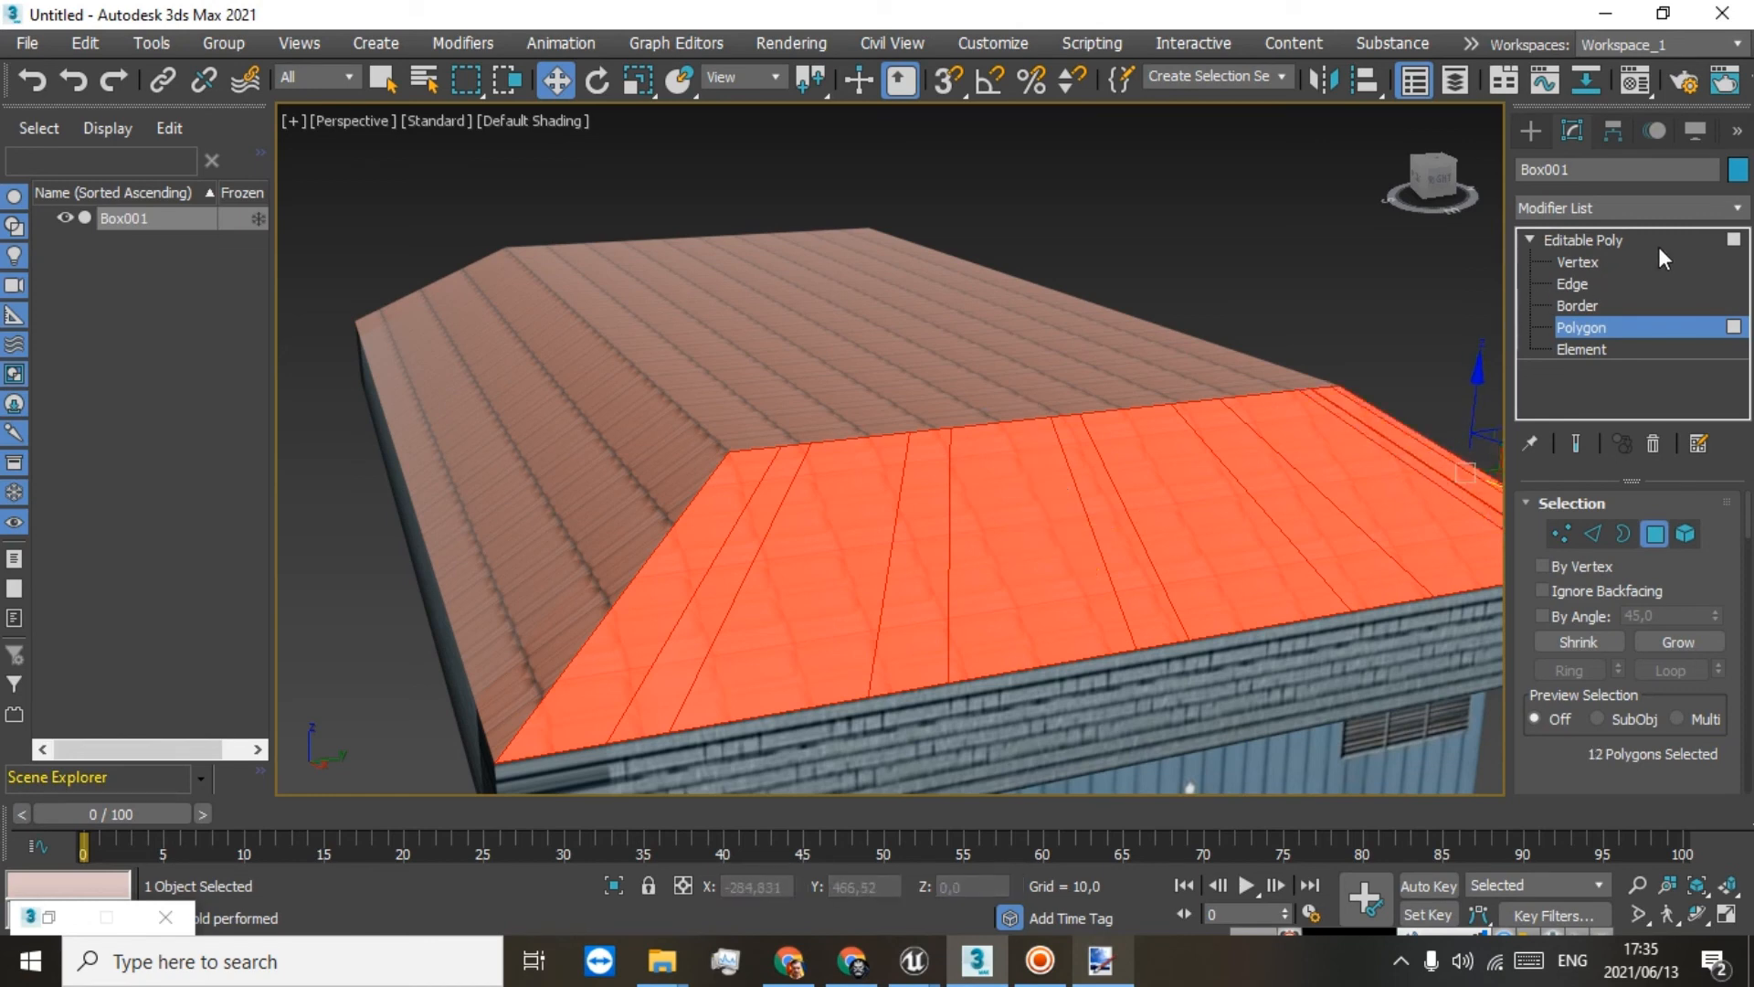
pyautogui.click(1736, 212)
pyautogui.moveTo(1743, 286); pyautogui.dragTo(1741, 779)
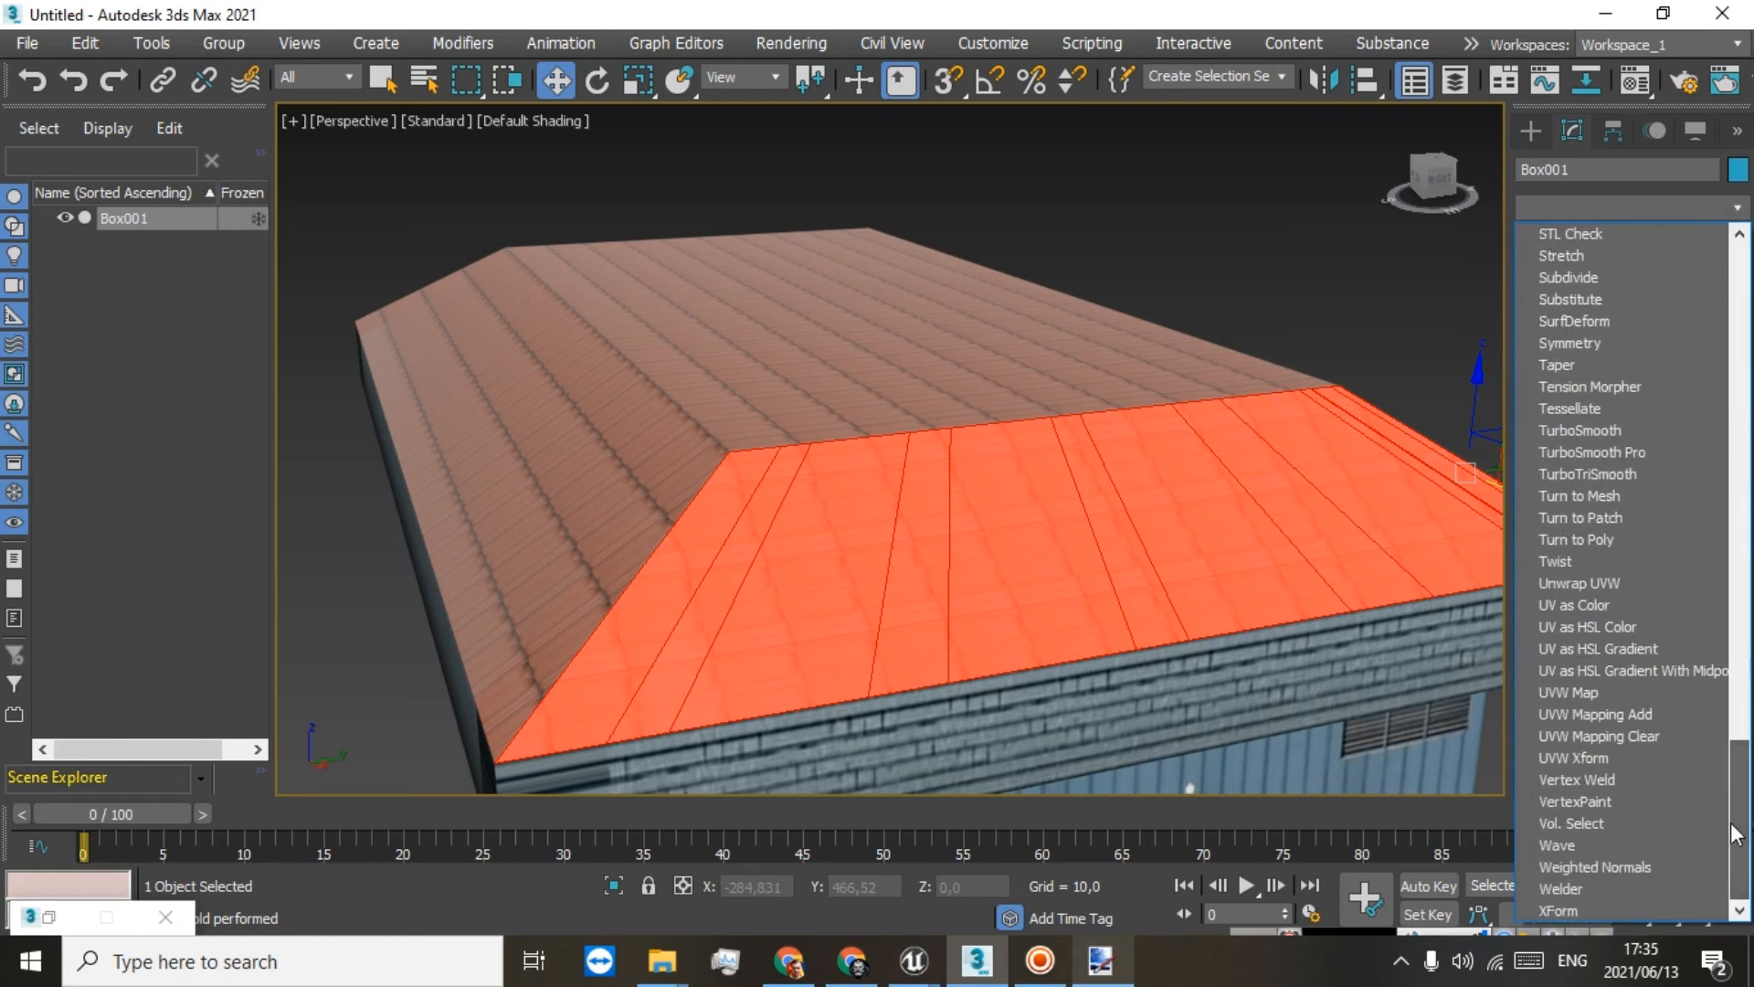
pyautogui.click(1619, 702)
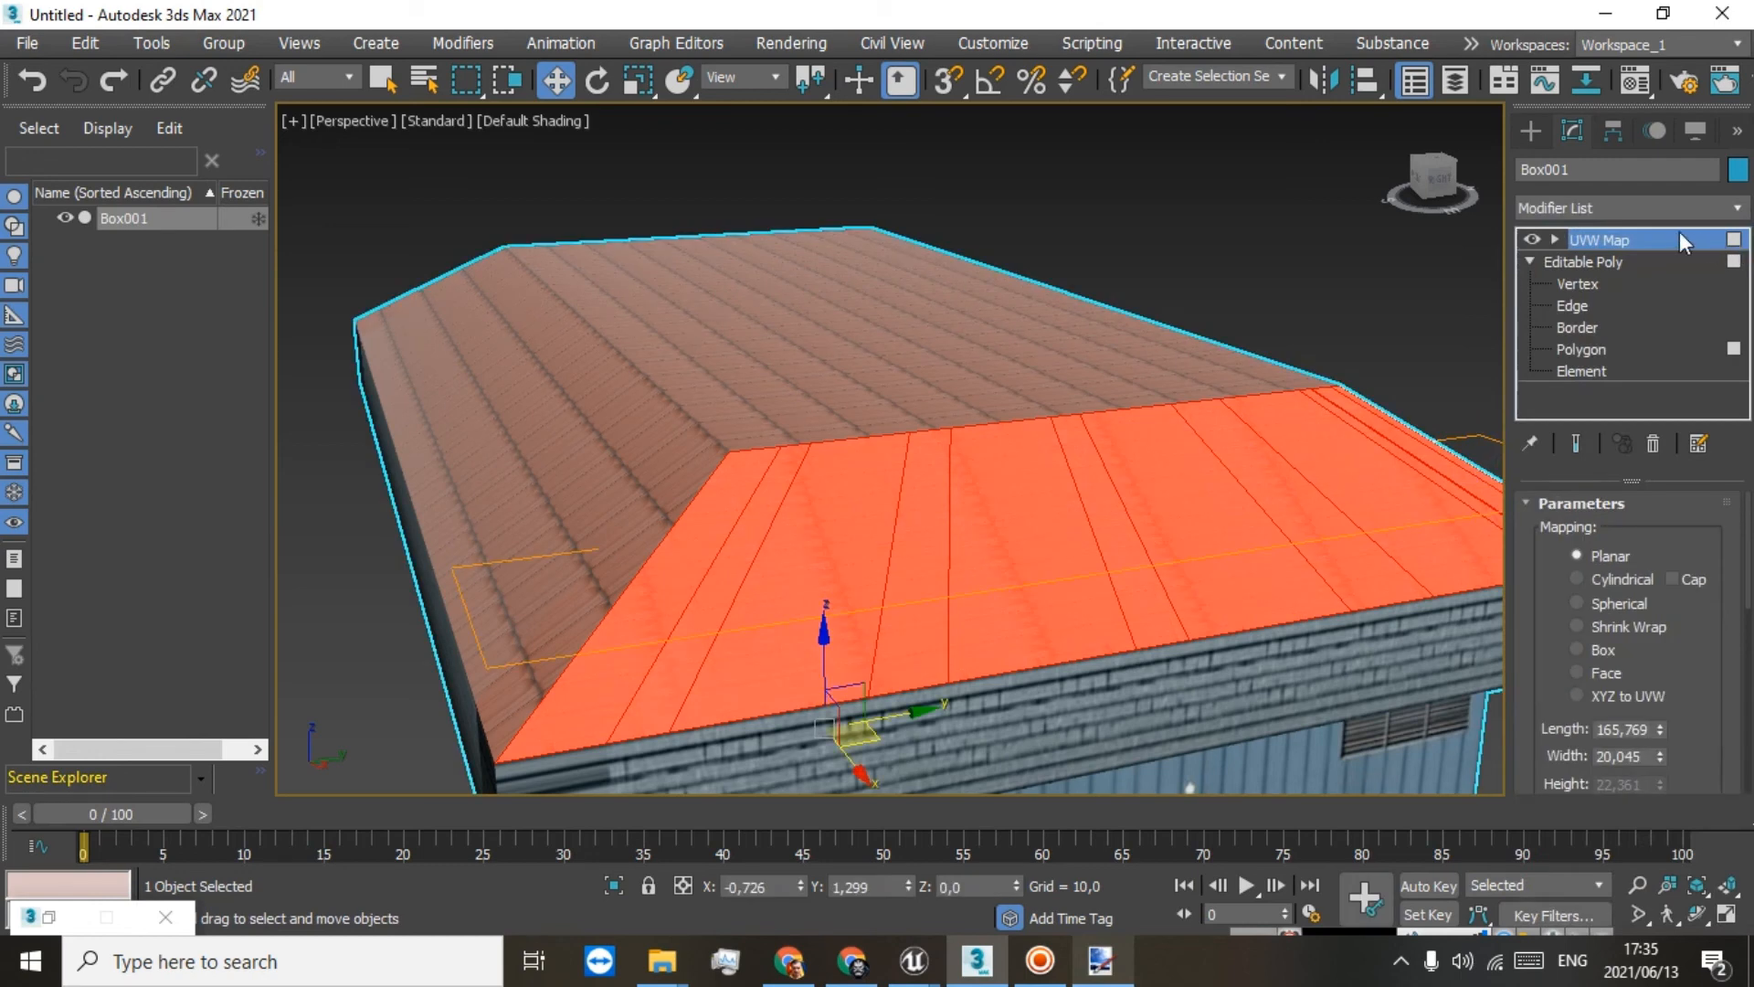
pyautogui.rightClick(1614, 236)
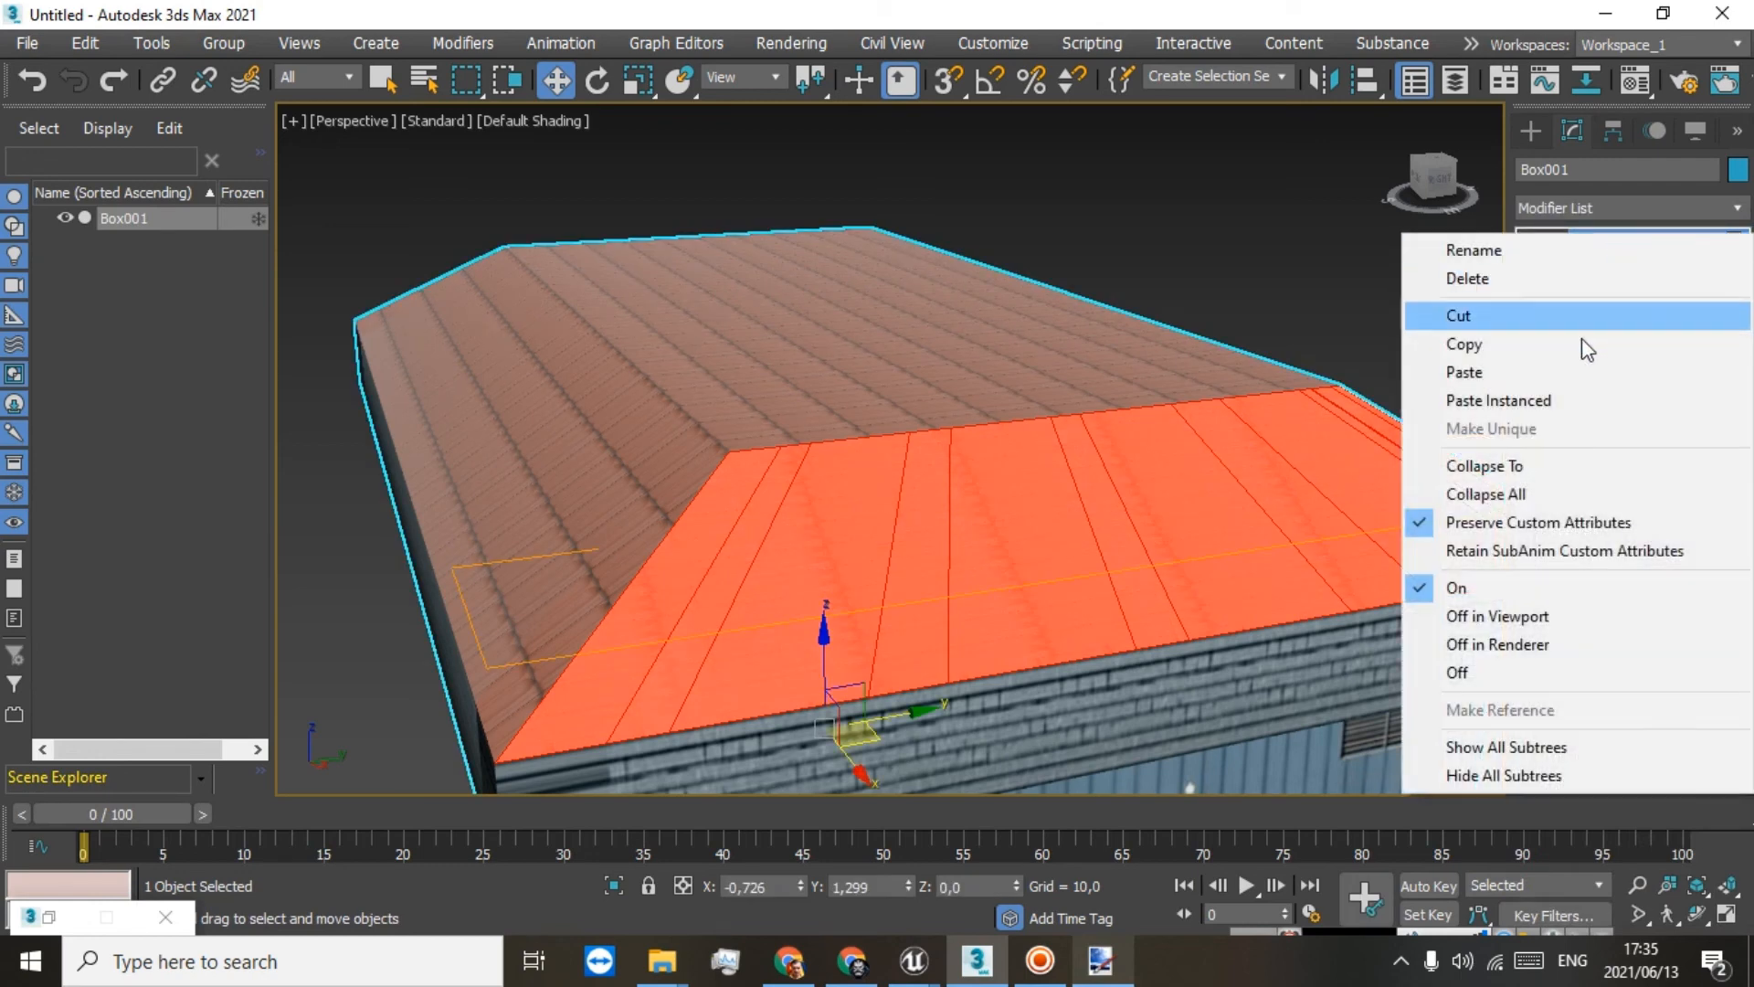
pyautogui.click(1470, 279)
# Step: Paste the copied UVW Map modifier onto the selected polygons of the opposite end slope
pyautogui.rightClick(1560, 241)
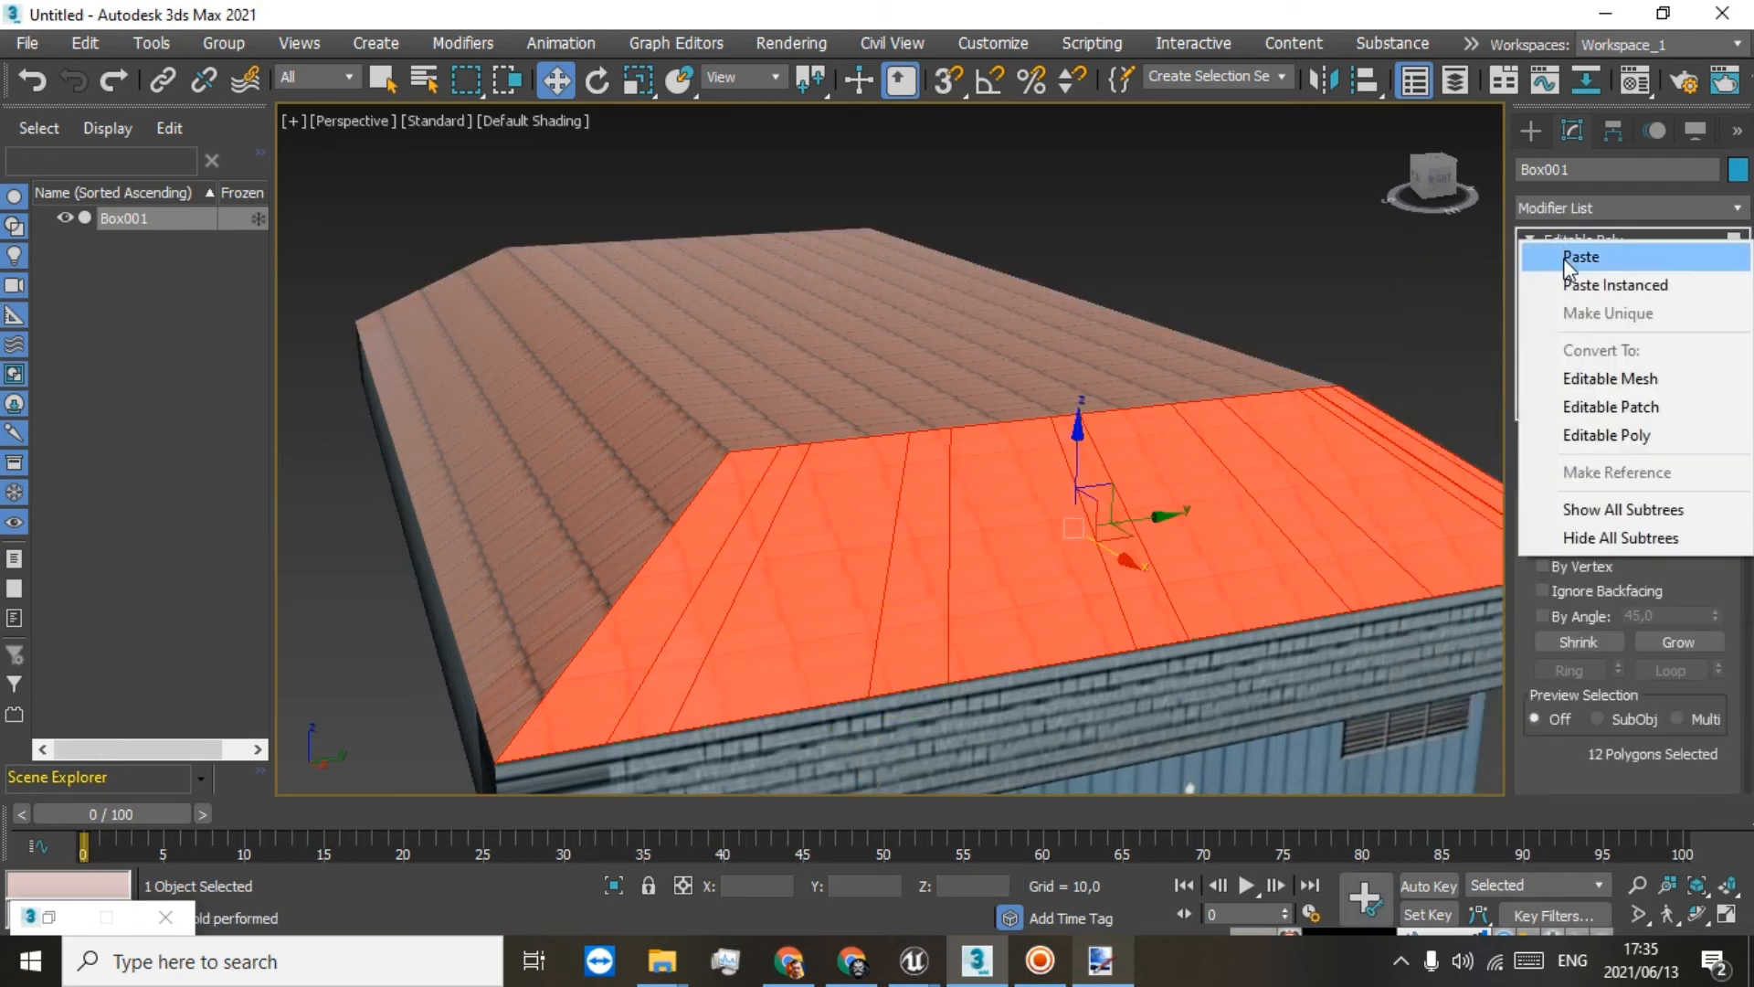
pyautogui.click(1562, 256)
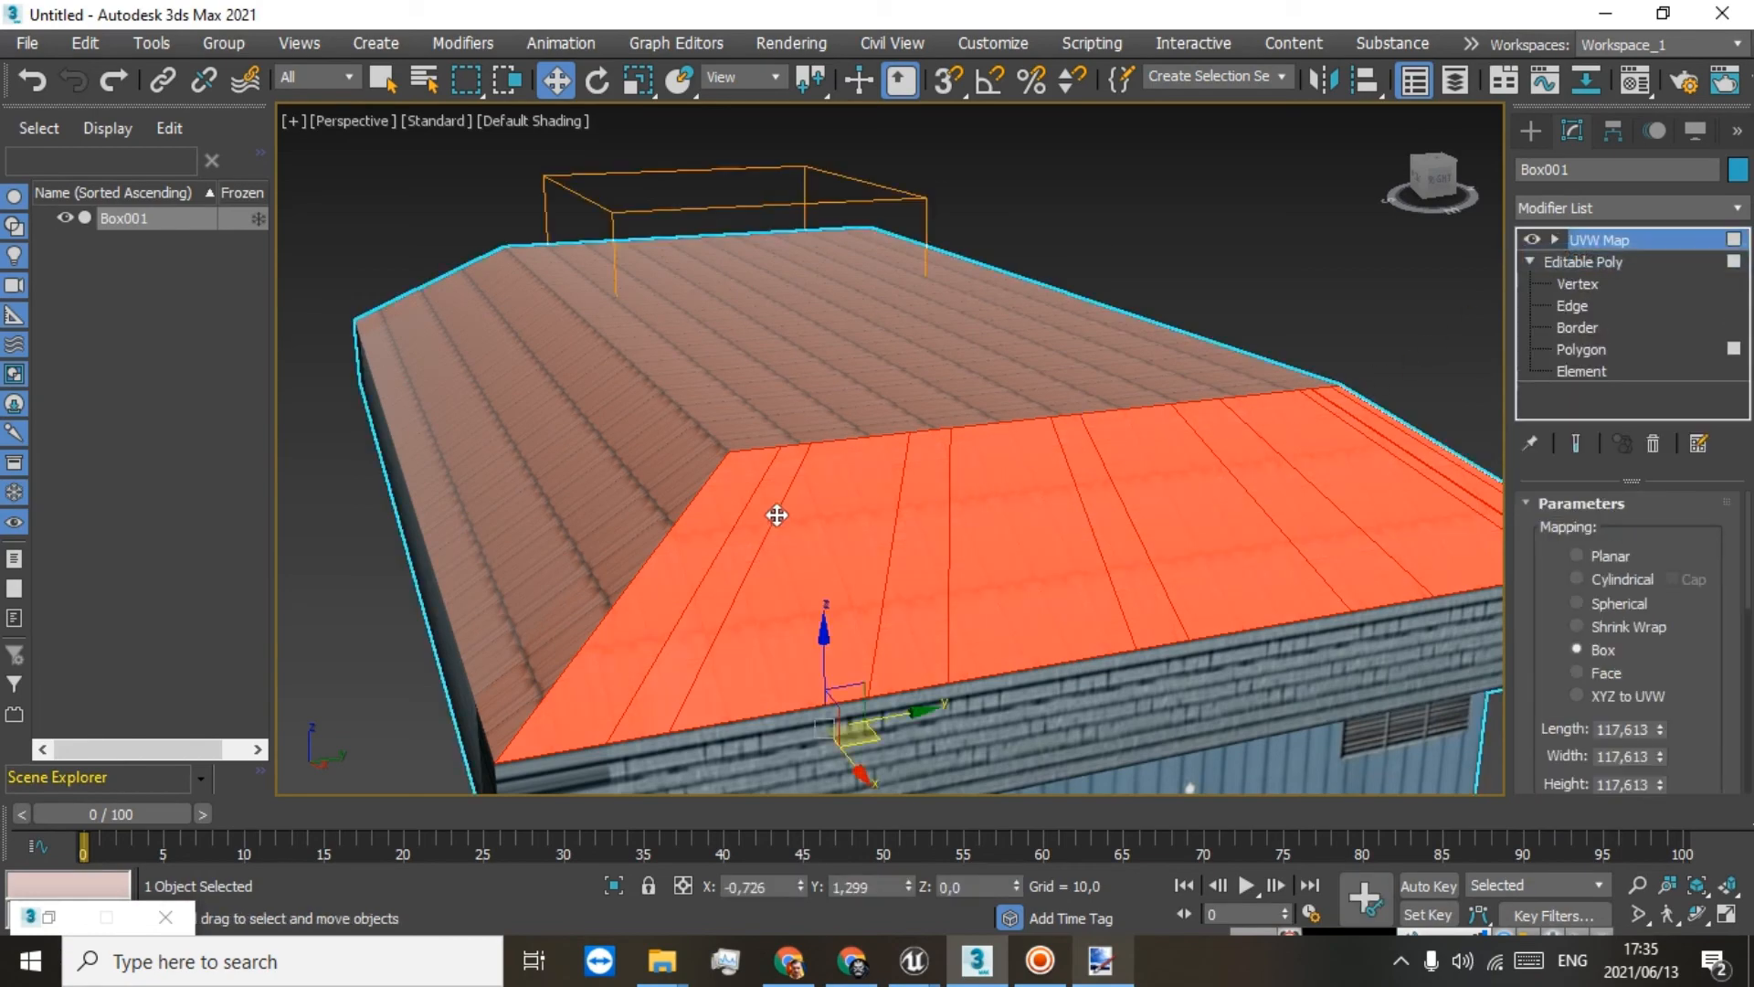
pyautogui.moveTo(1434, 194)
pyautogui.mouseDown()
pyautogui.moveTo(1367, 198)
pyautogui.moveTo(1531, 198)
pyautogui.moveTo(1394, 201)
pyautogui.mouseUp()
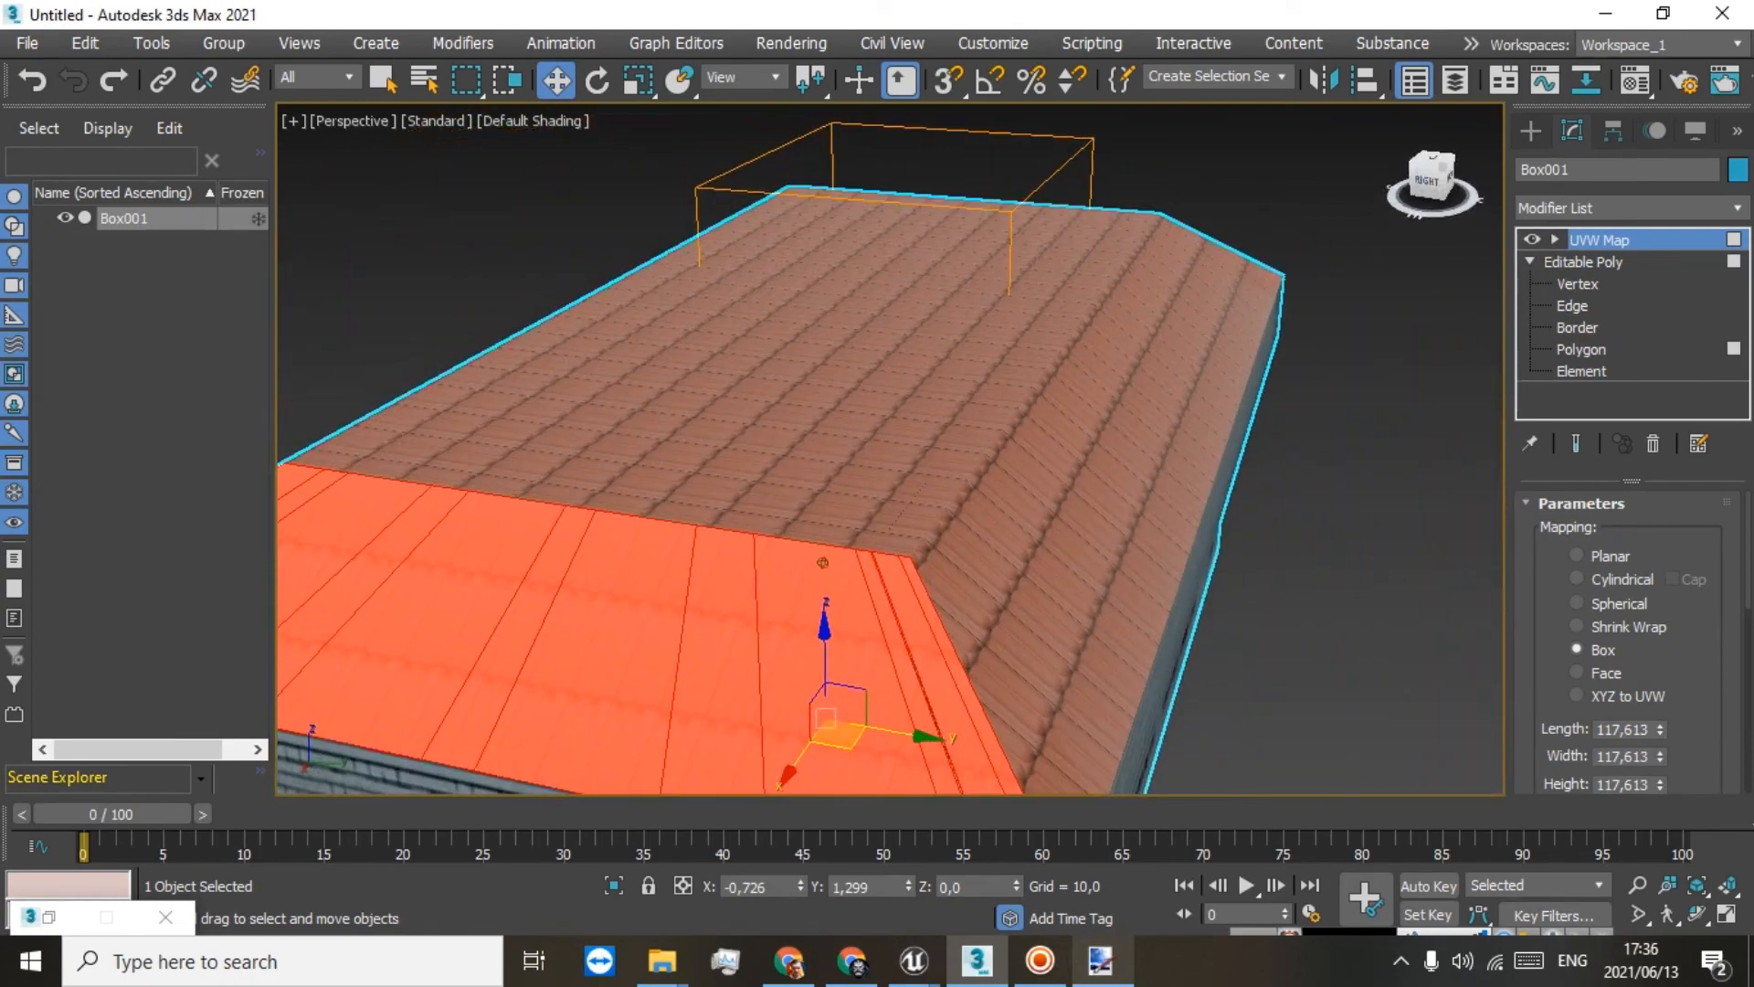
# Step: Move the pasted UVW Map's gizmo along X over the selected end slope, to X 116,272
pyautogui.click(1625, 247)
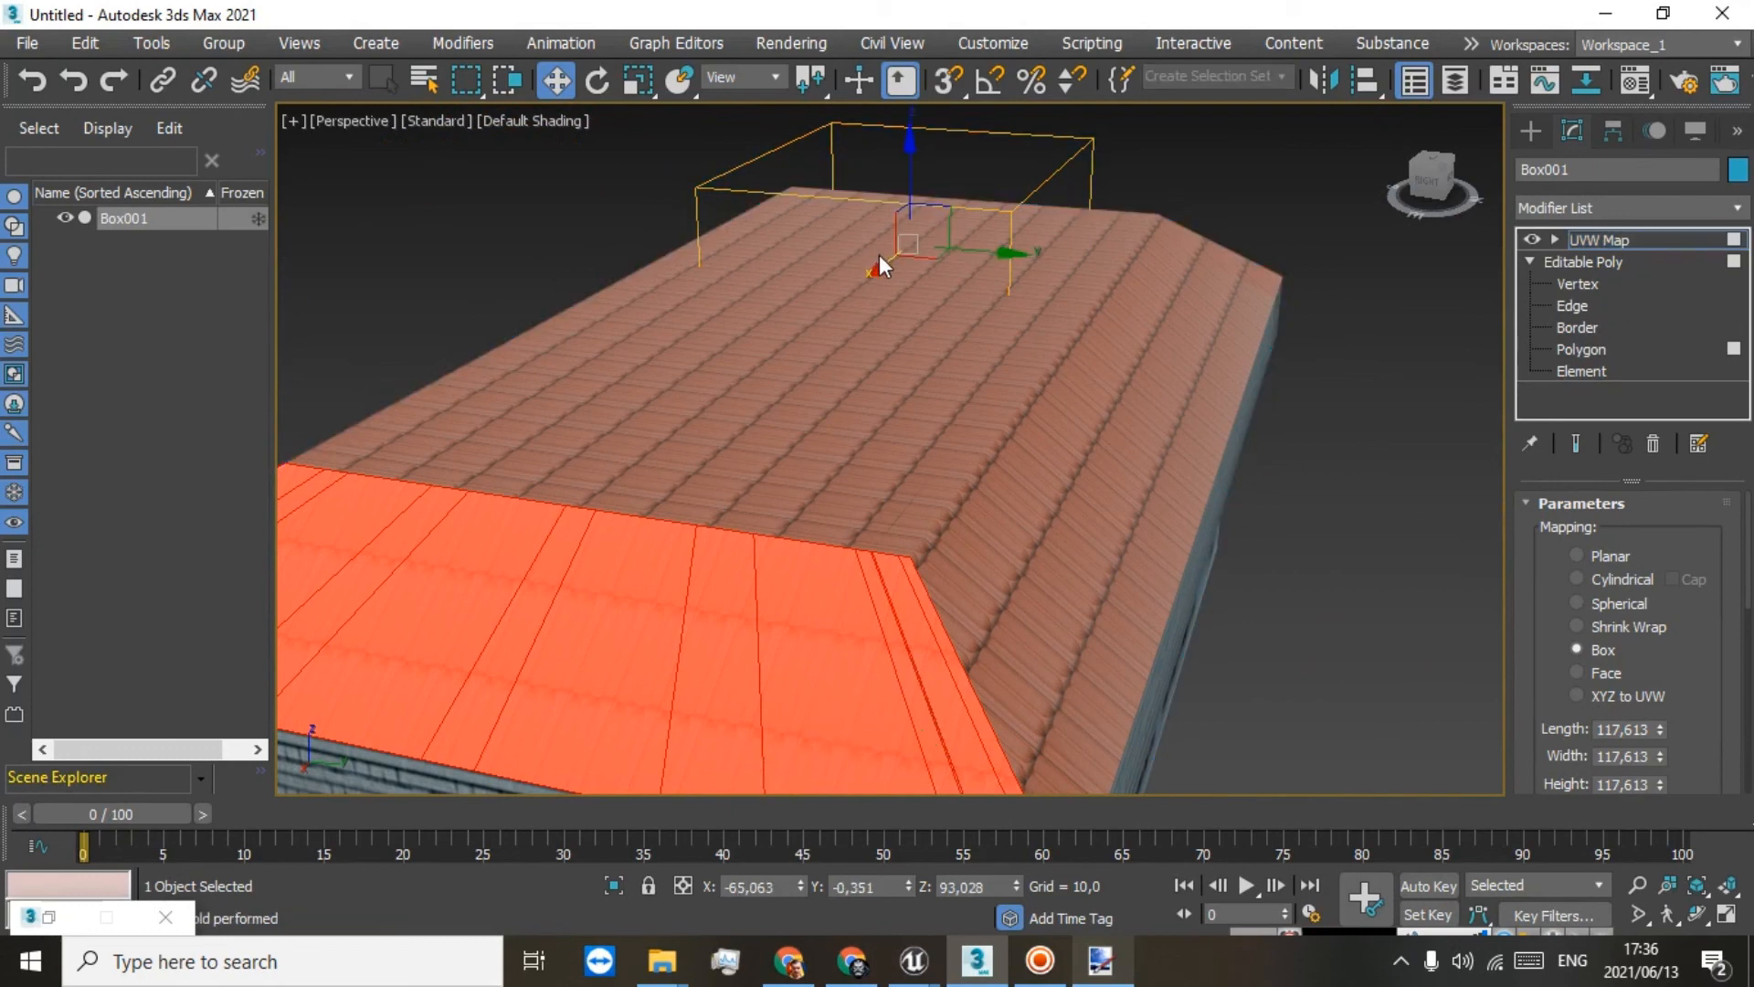
pyautogui.moveTo(888, 269); pyautogui.dragTo(452, 505)
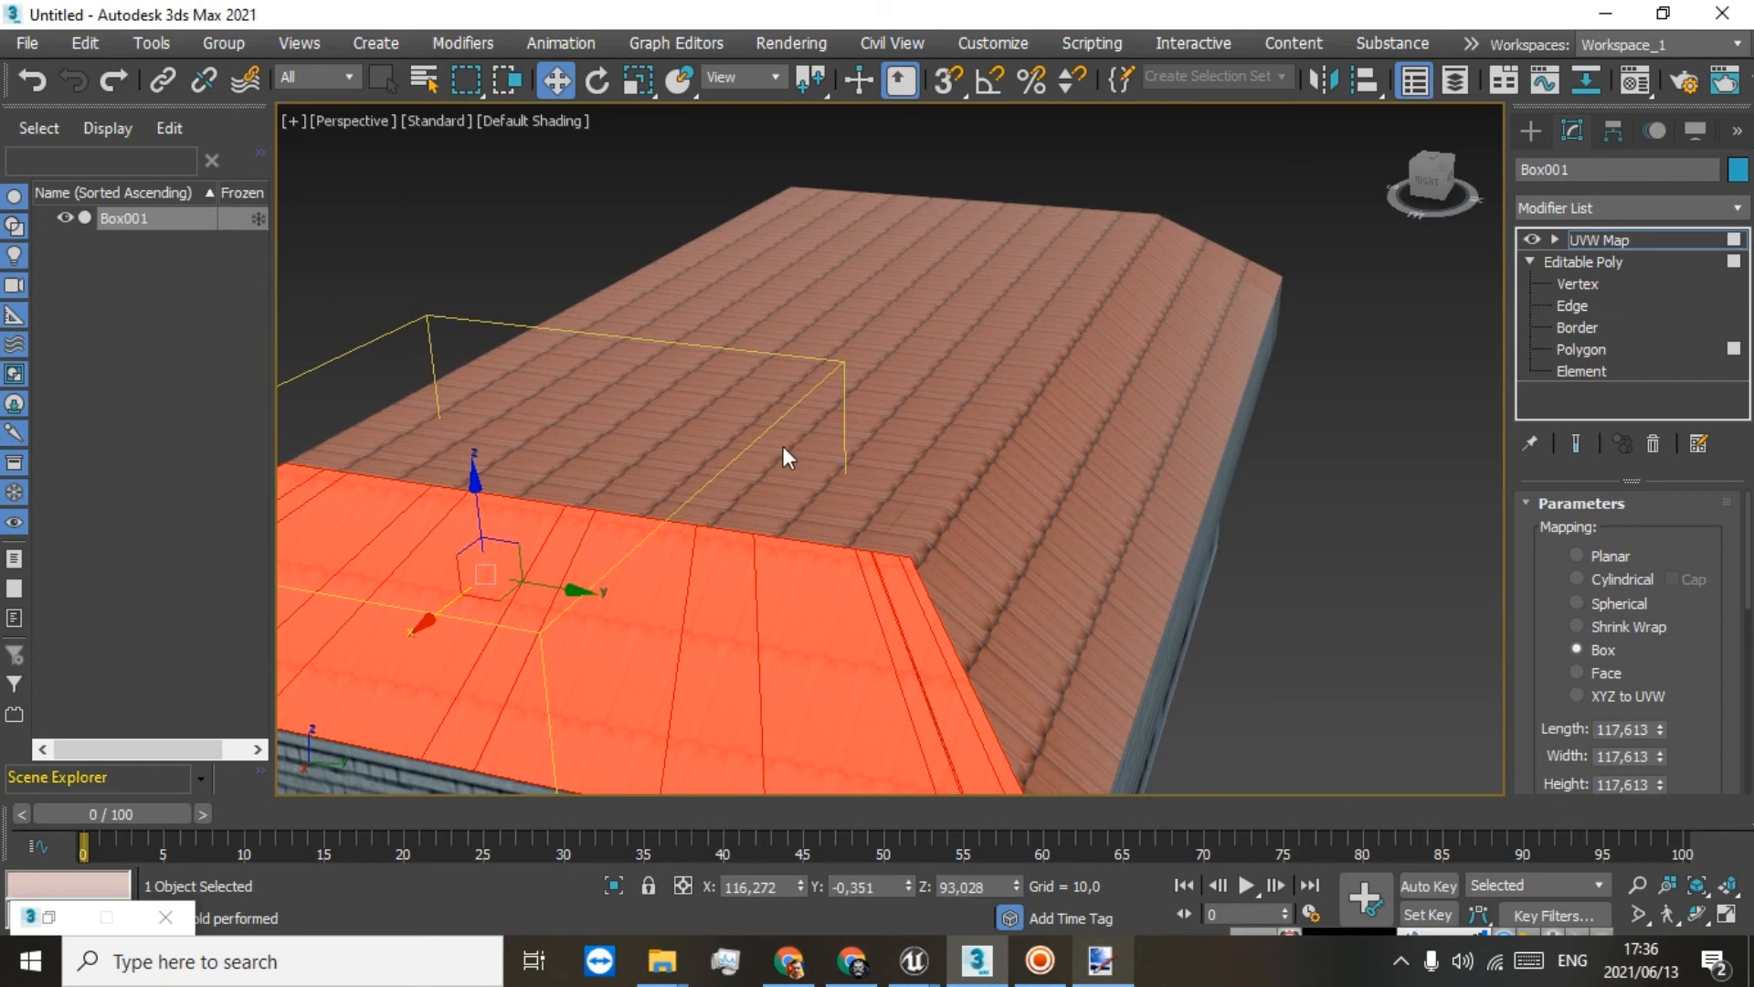
pyautogui.scroll(-5, 704, 497)
pyautogui.scroll(5, 707, 501)
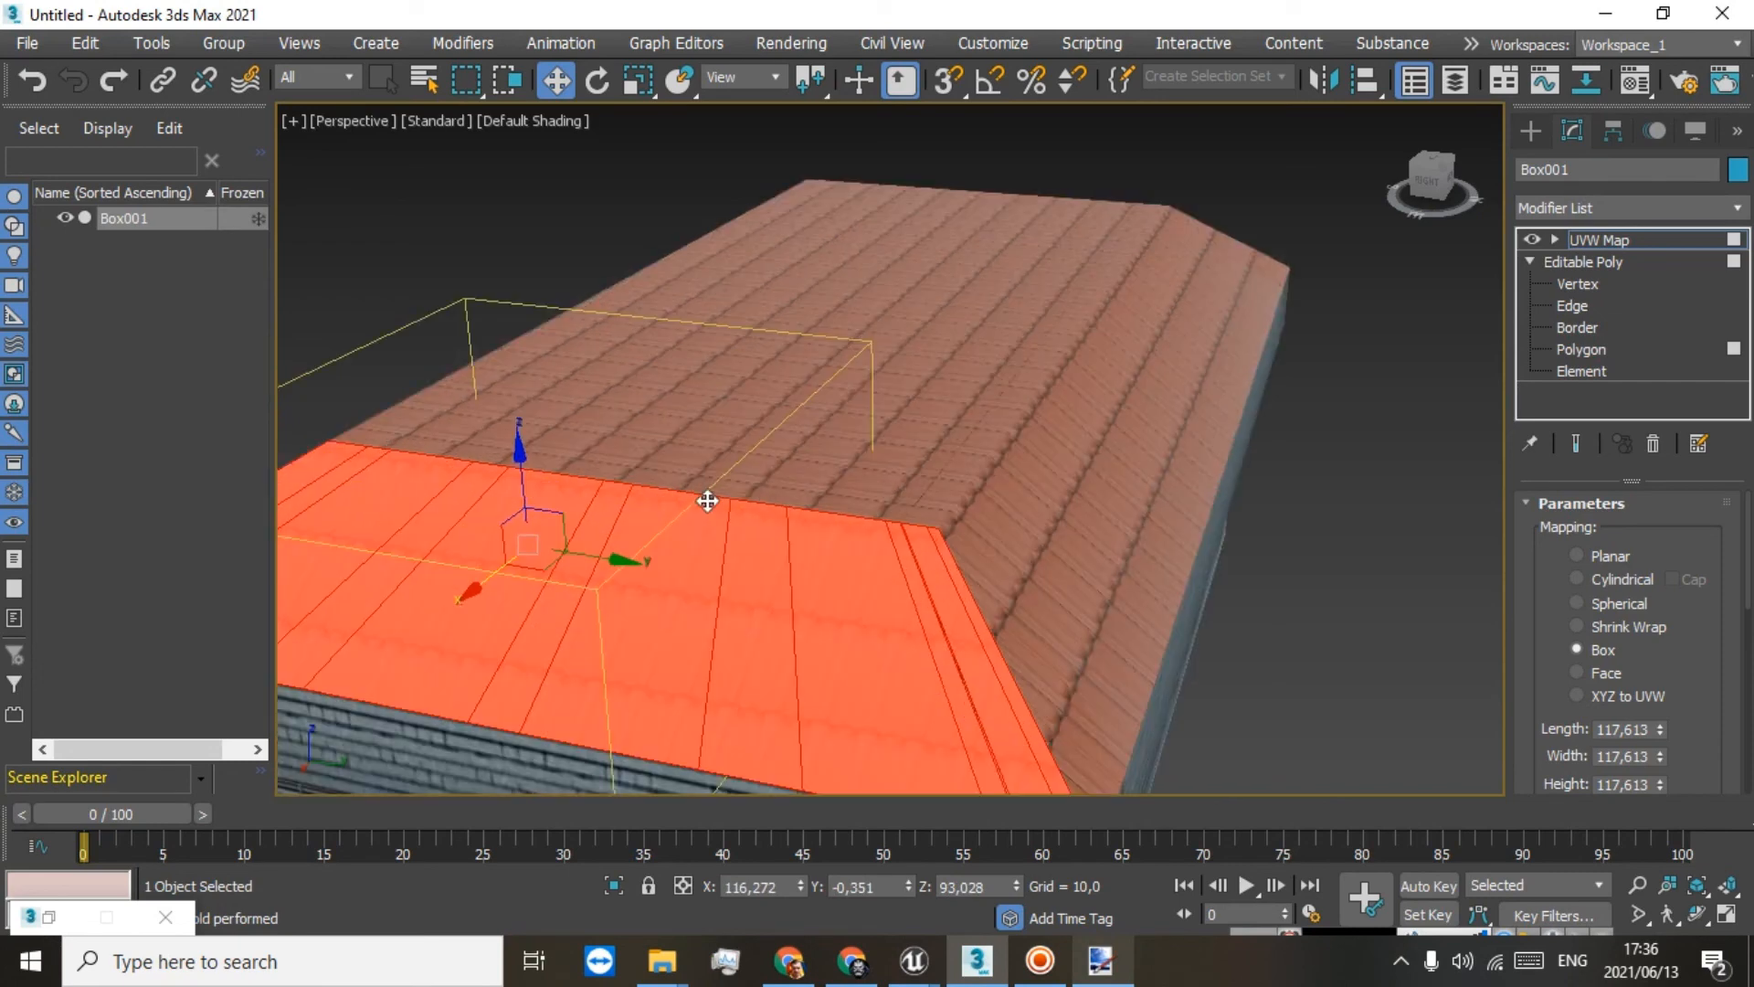
# Step: Copy the UVW Map modifier of the end slope and collapse it into the Editable Poly
pyautogui.rightClick(1587, 239)
pyautogui.click(1476, 353)
pyautogui.rightClick(1595, 241)
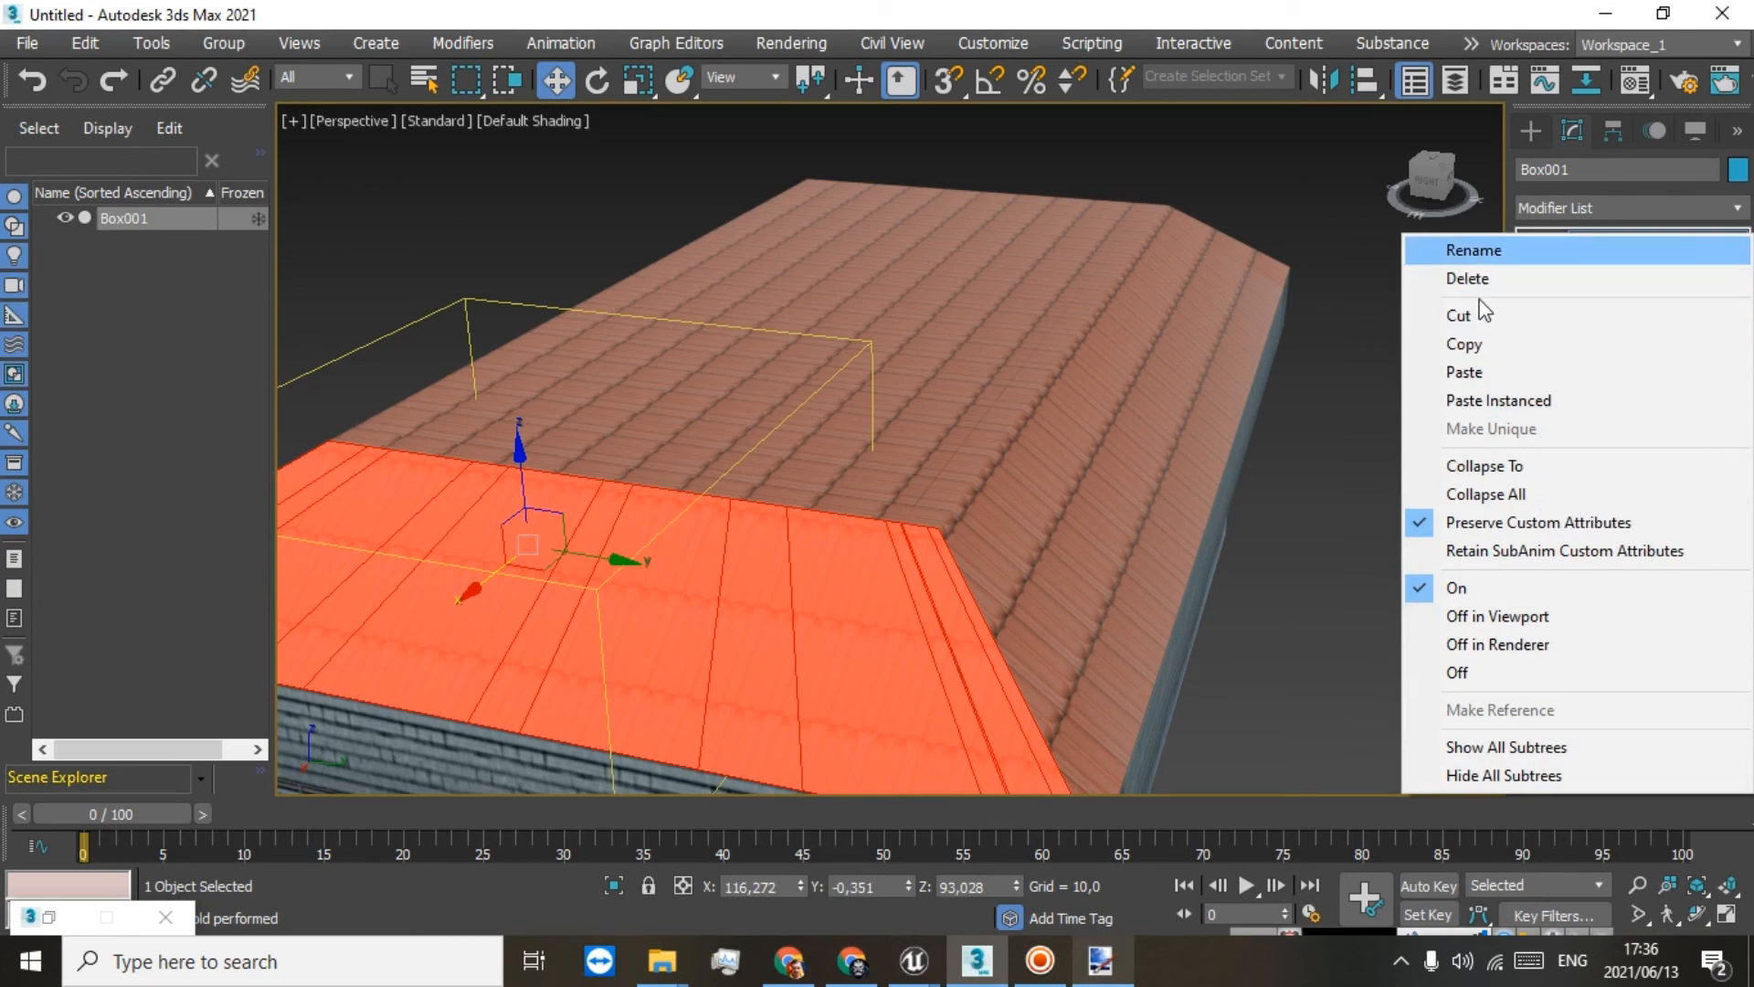
pyautogui.click(1469, 466)
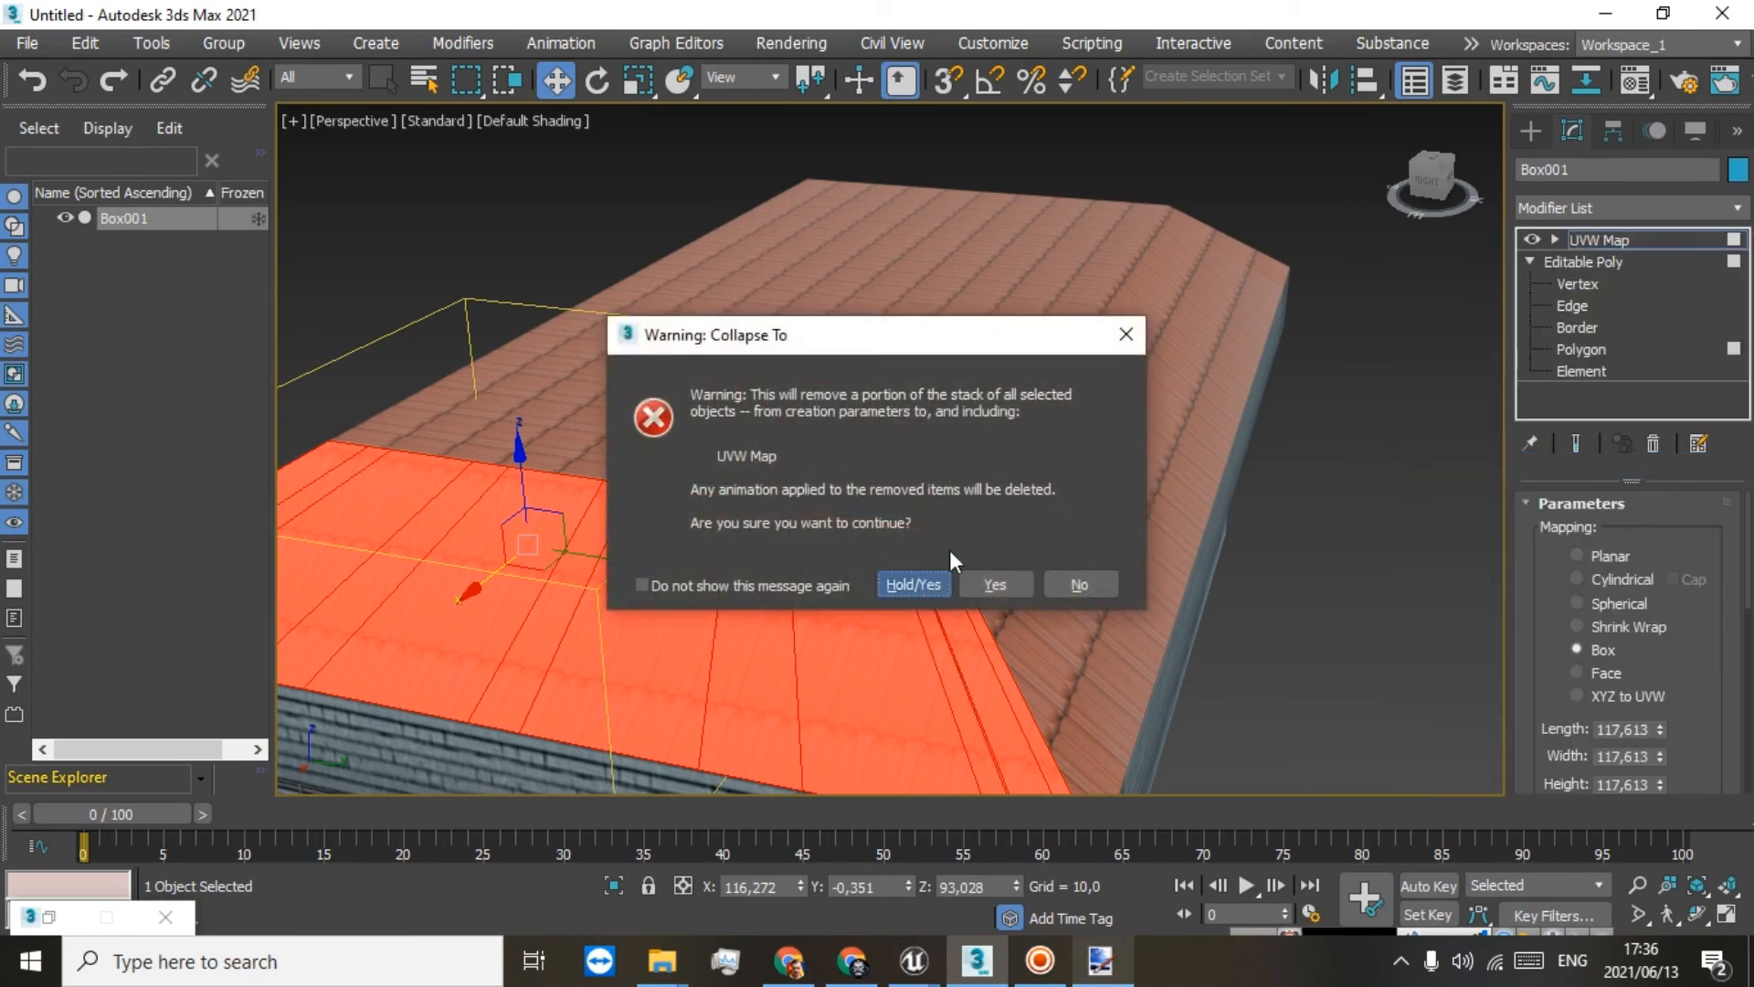
pyautogui.click(983, 583)
# Step: At Polygon level, select the three polygons of the adjacent long roof slope, from hip to hip
pyautogui.moveTo(1439, 183); pyautogui.dragTo(1518, 179)
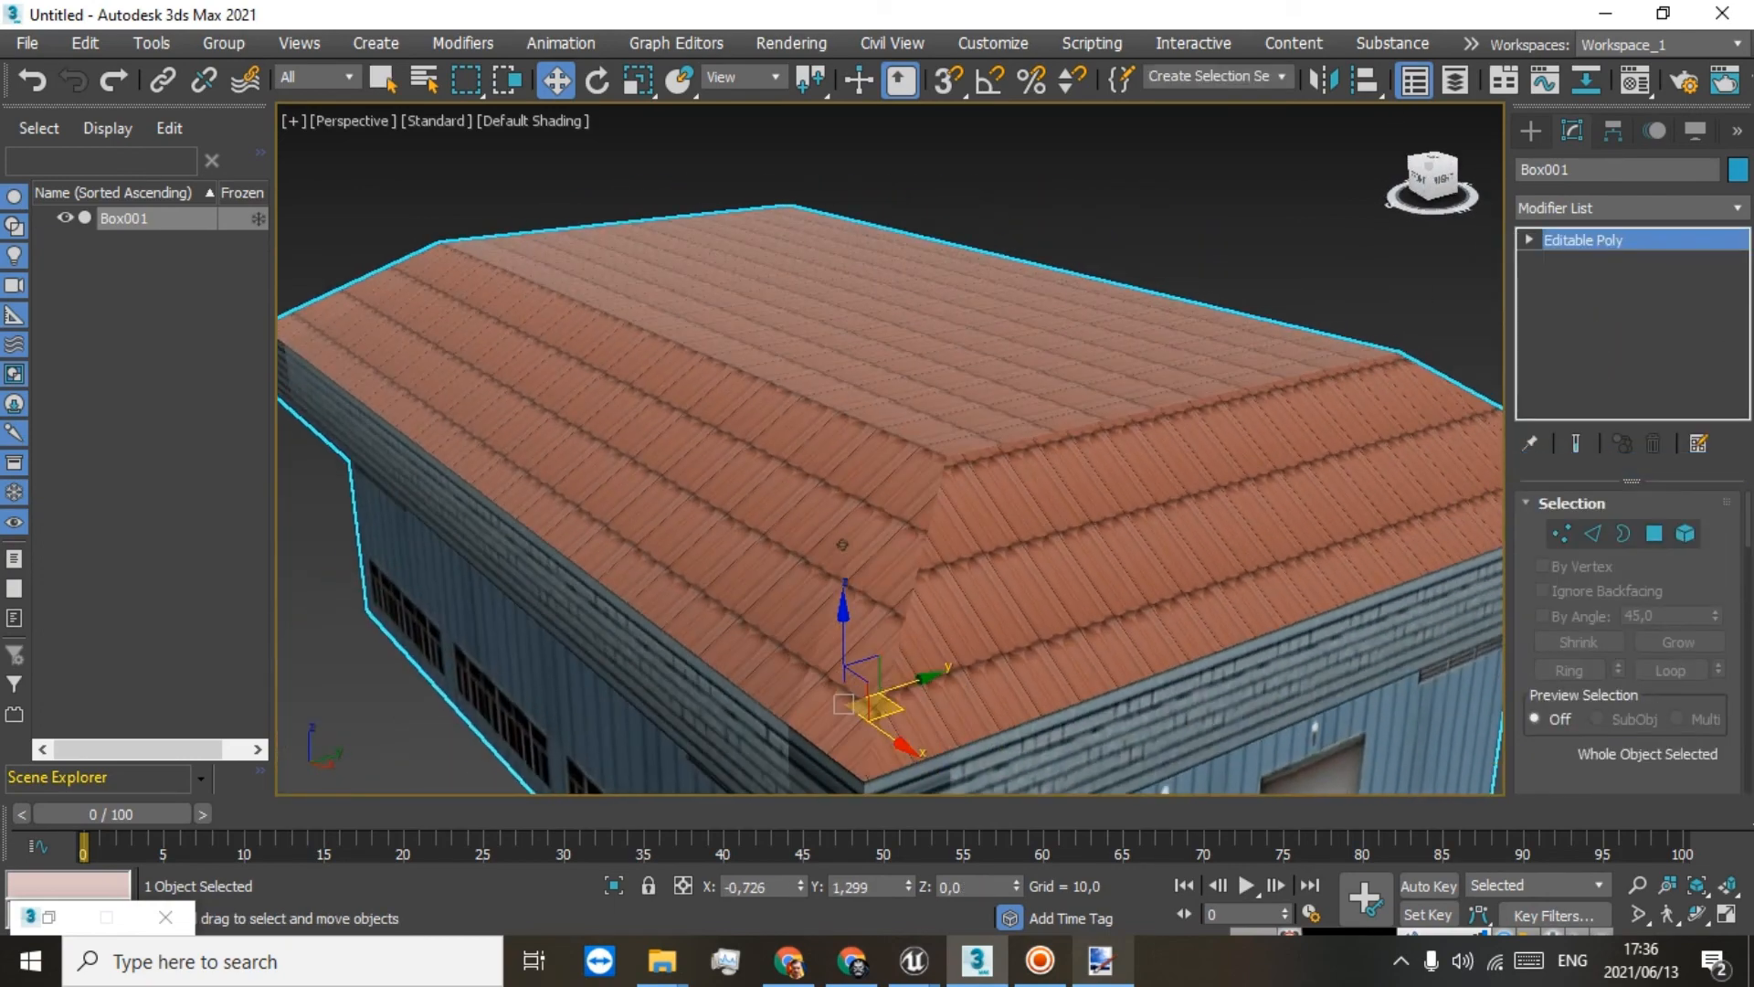
pyautogui.click(1527, 239)
pyautogui.click(1562, 327)
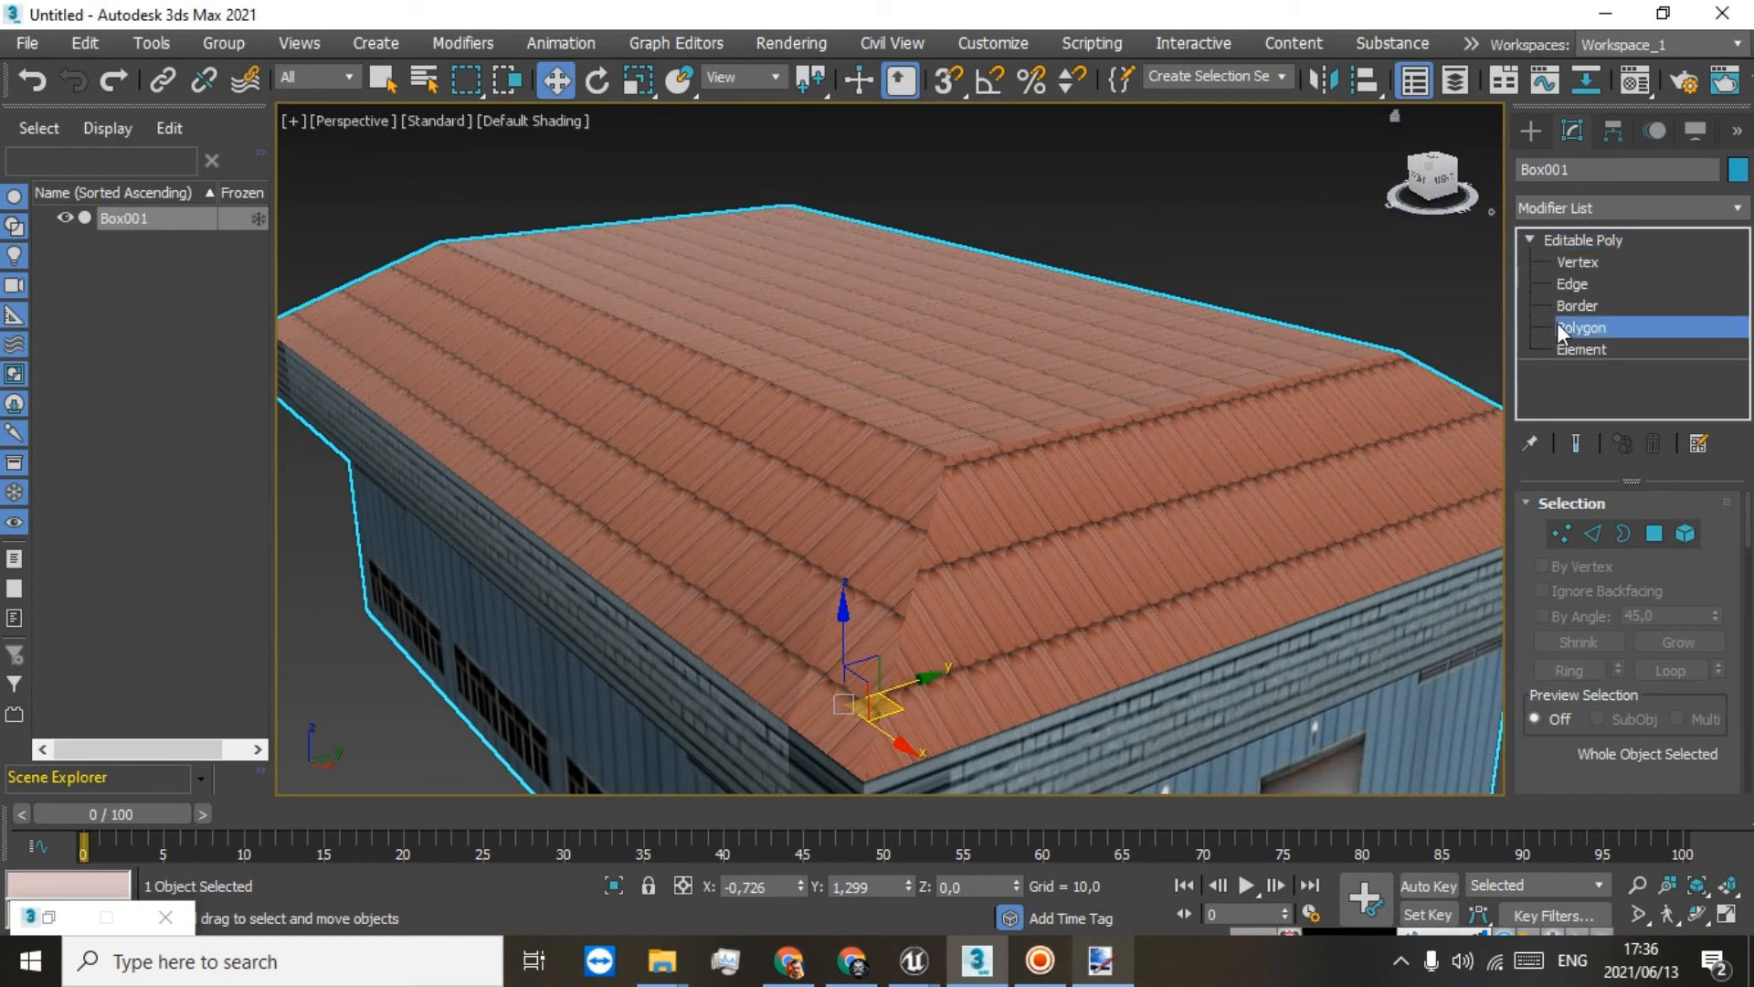
pyautogui.click(904, 525)
pyautogui.keyDown('ctrl'); pyautogui.click(797, 500); pyautogui.keyUp('ctrl')
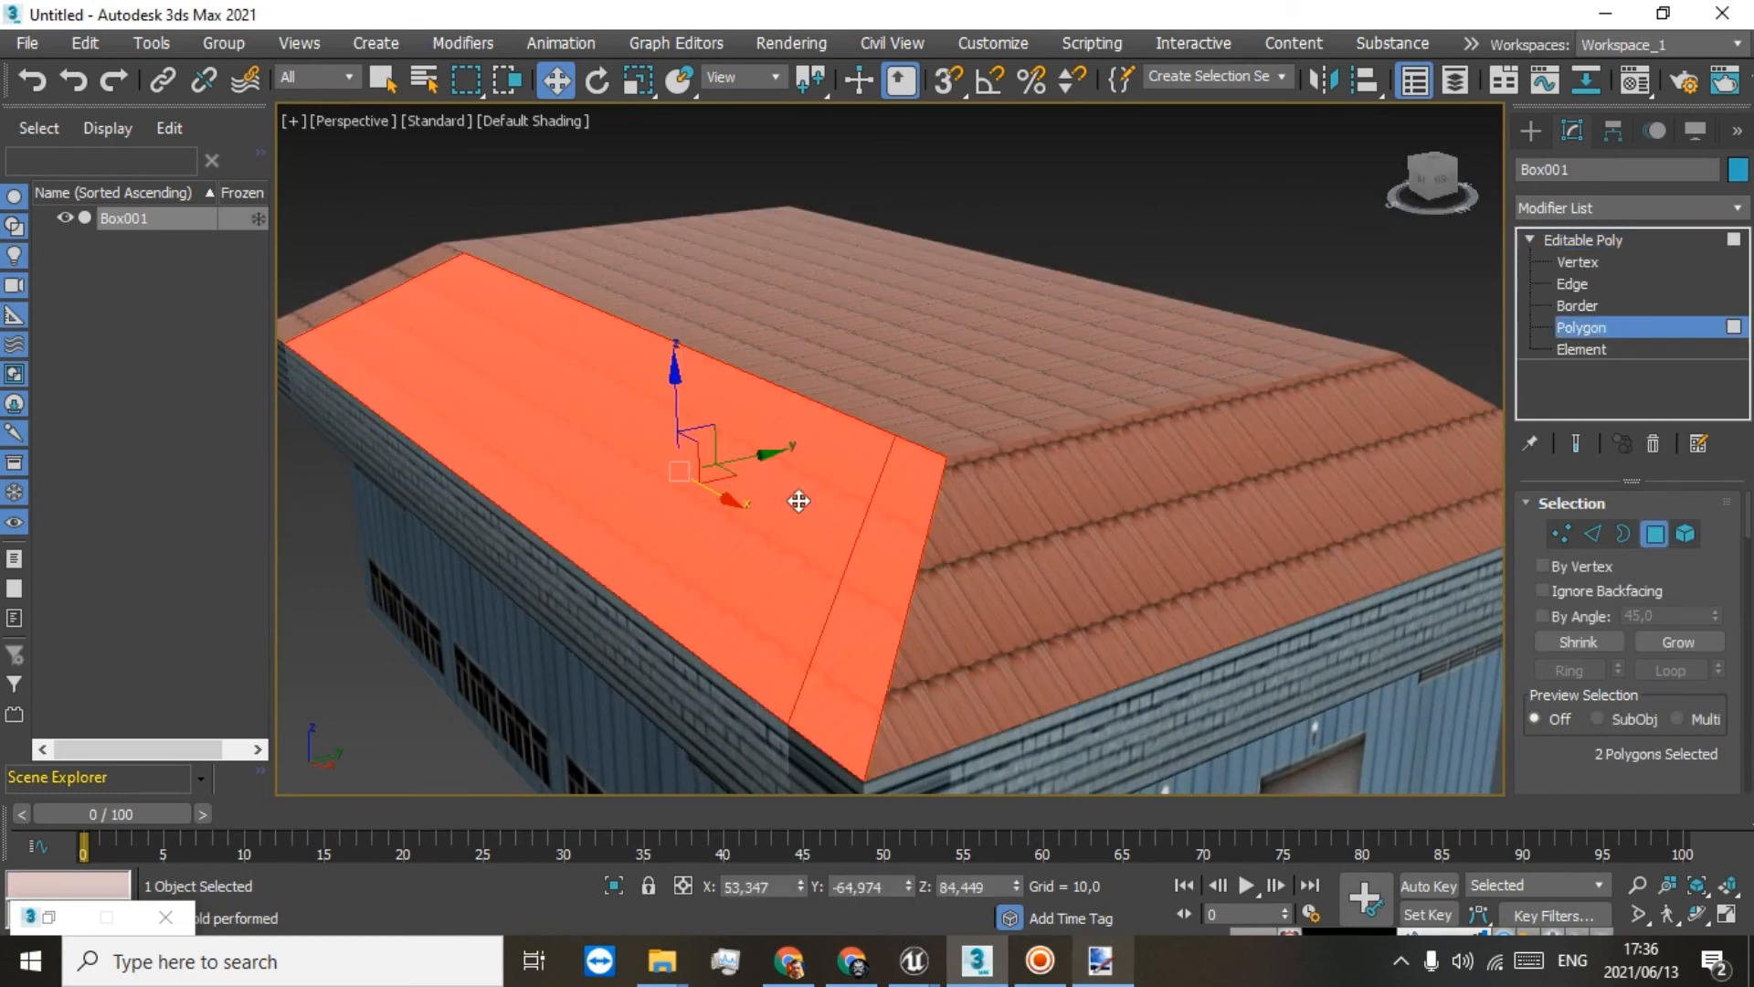
pyautogui.keyDown('ctrl'); pyautogui.click(363, 299); pyautogui.keyUp('ctrl')
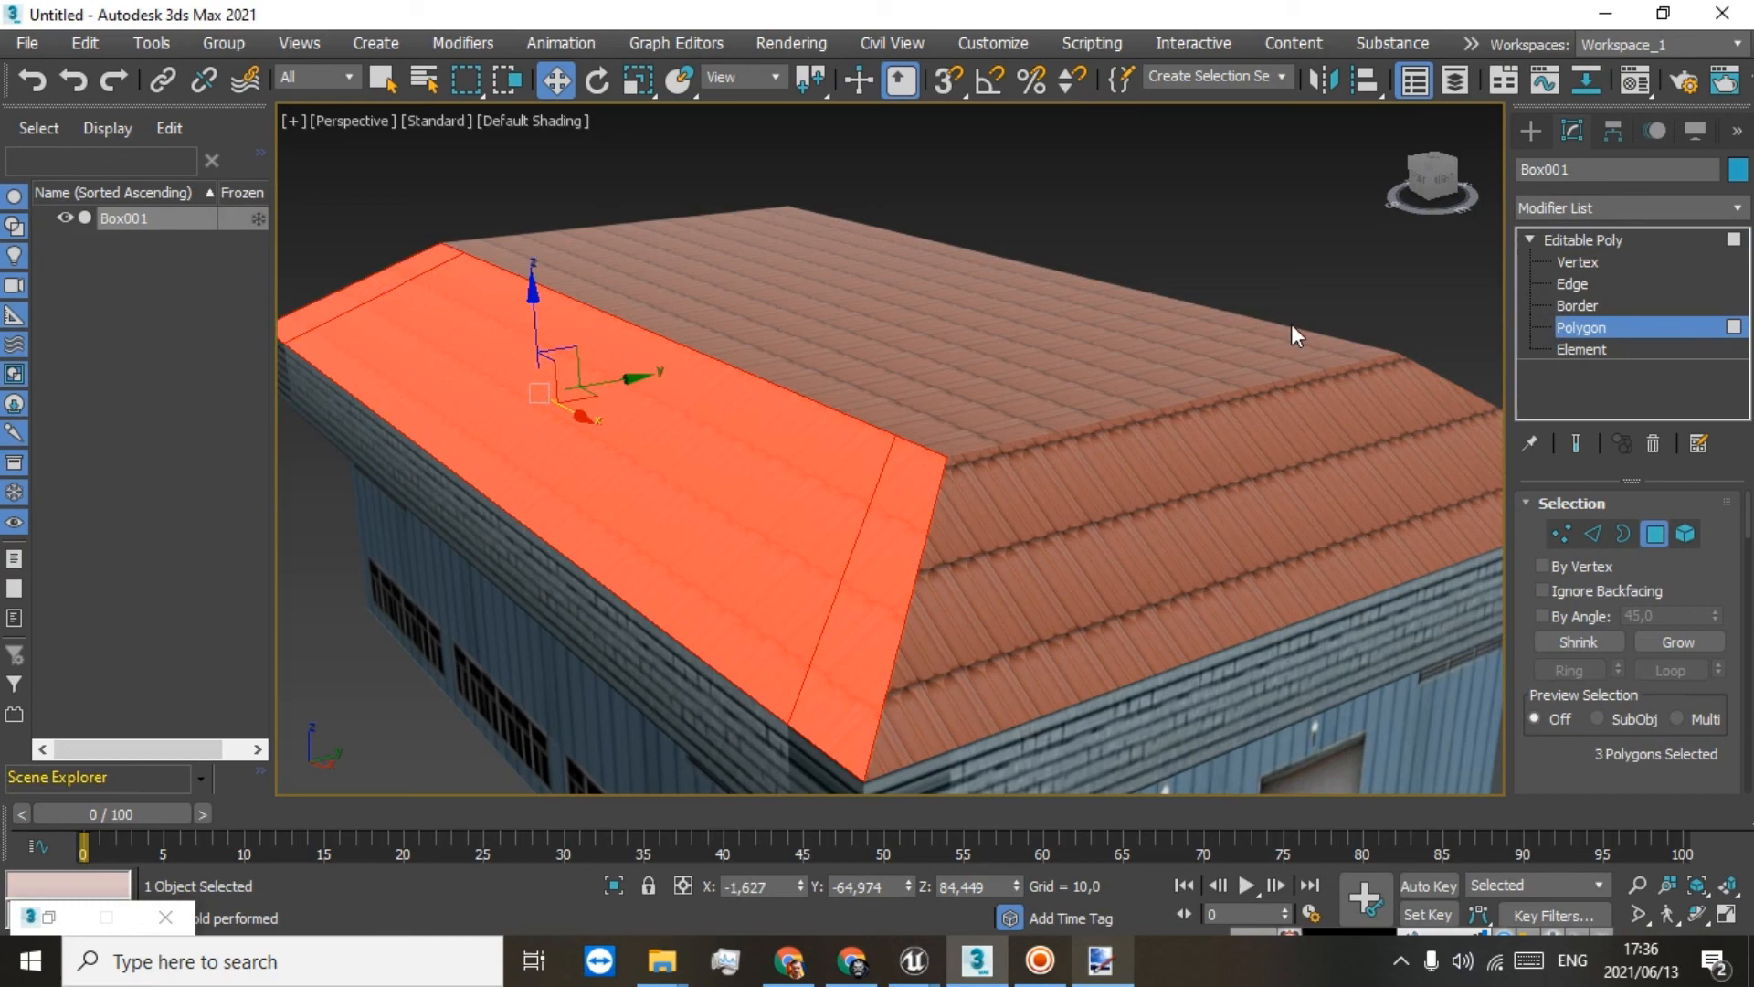
# Step: Paste the copied UVW Map modifier onto the selected long slope and move its gizmo to X -20,274, Y -12,901
pyautogui.rightClick(1600, 242)
pyautogui.click(1608, 245)
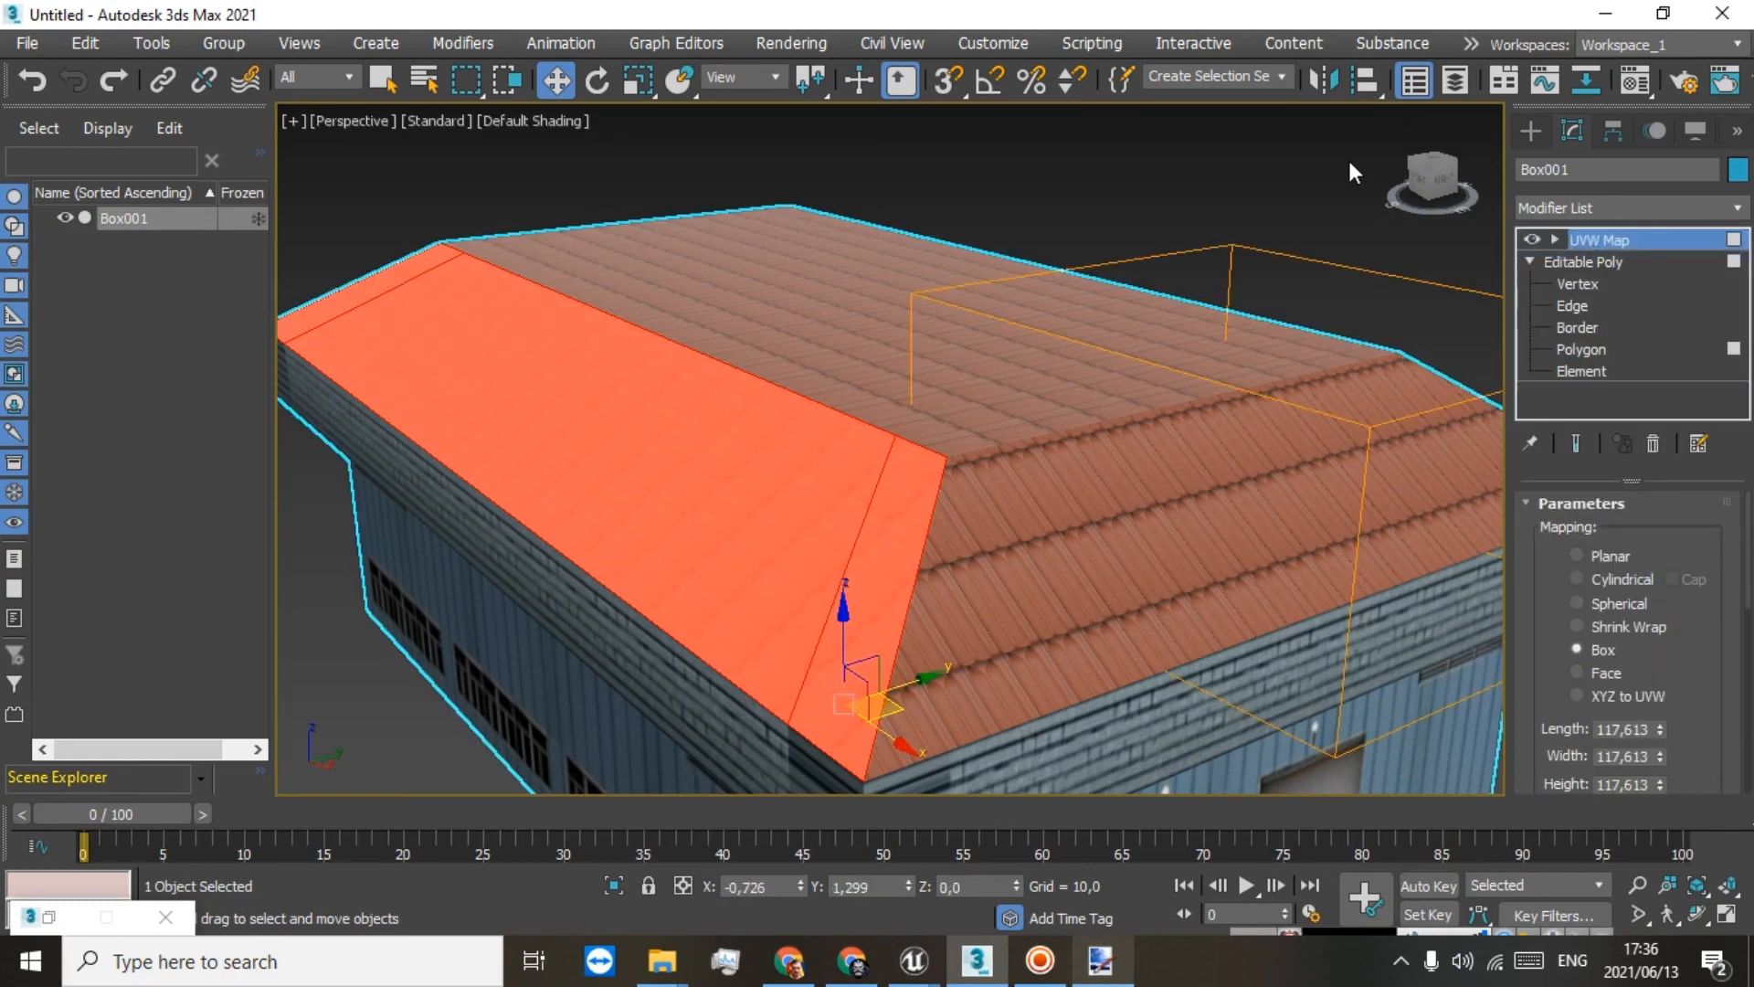
pyautogui.click(1441, 176)
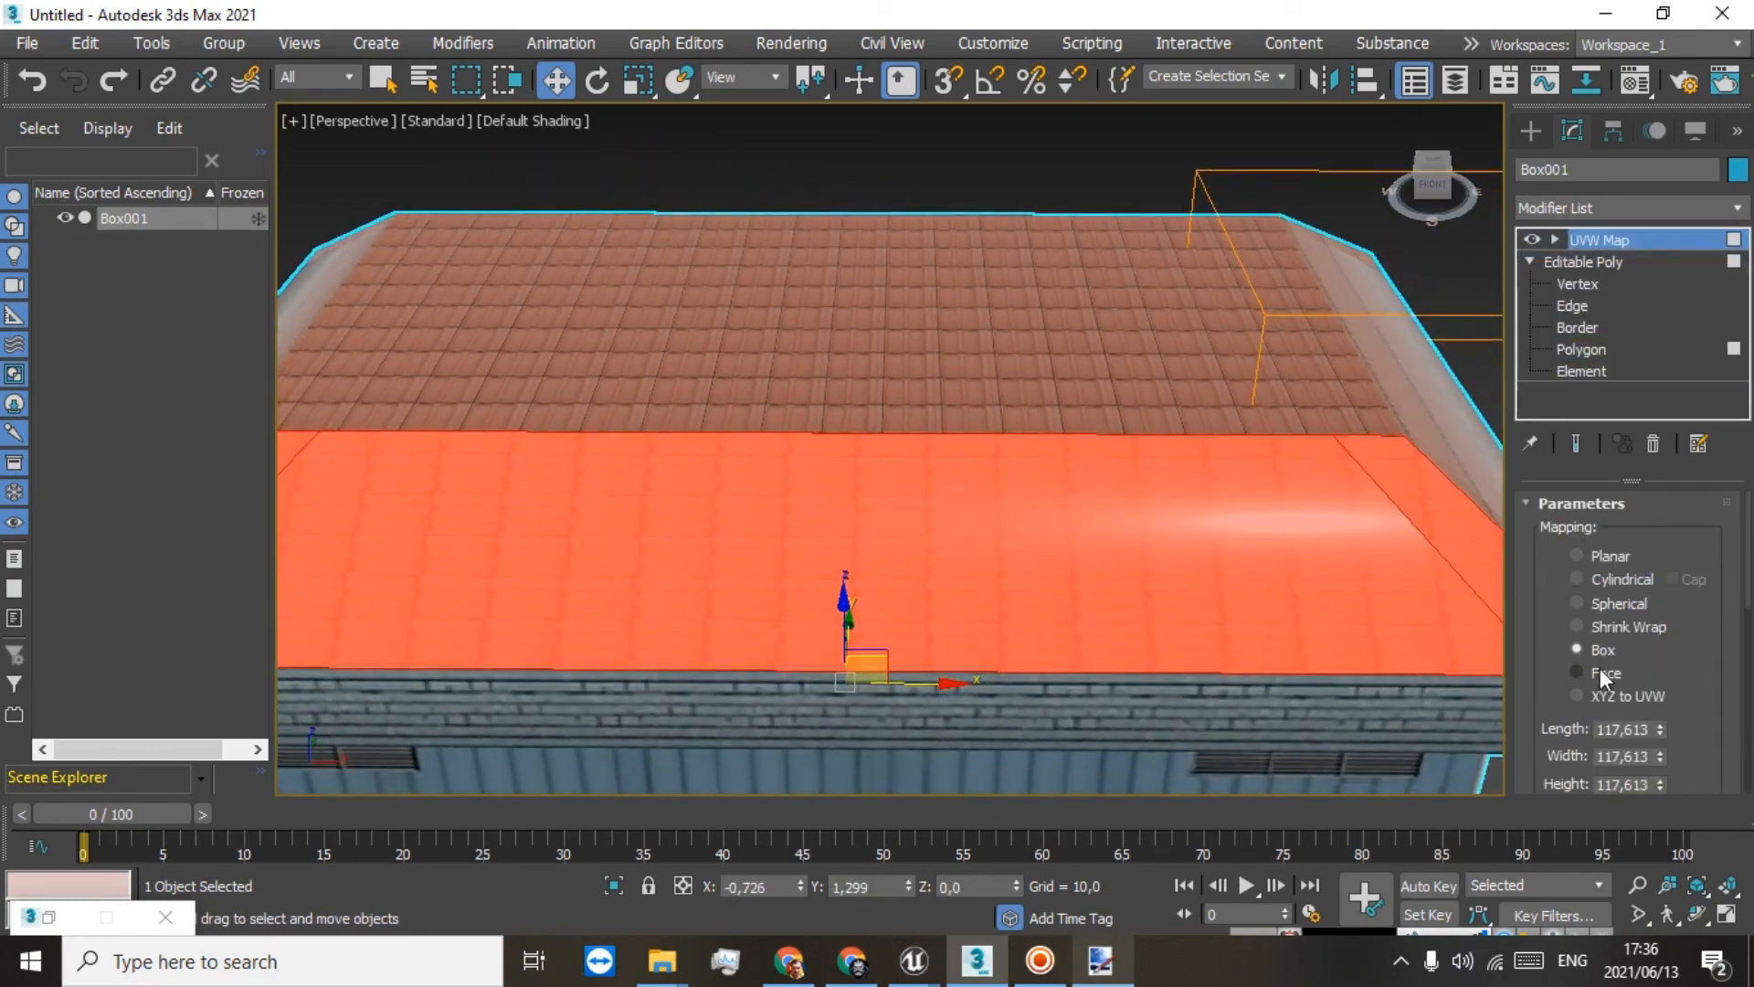
pyautogui.scroll(-5, 1603, 676)
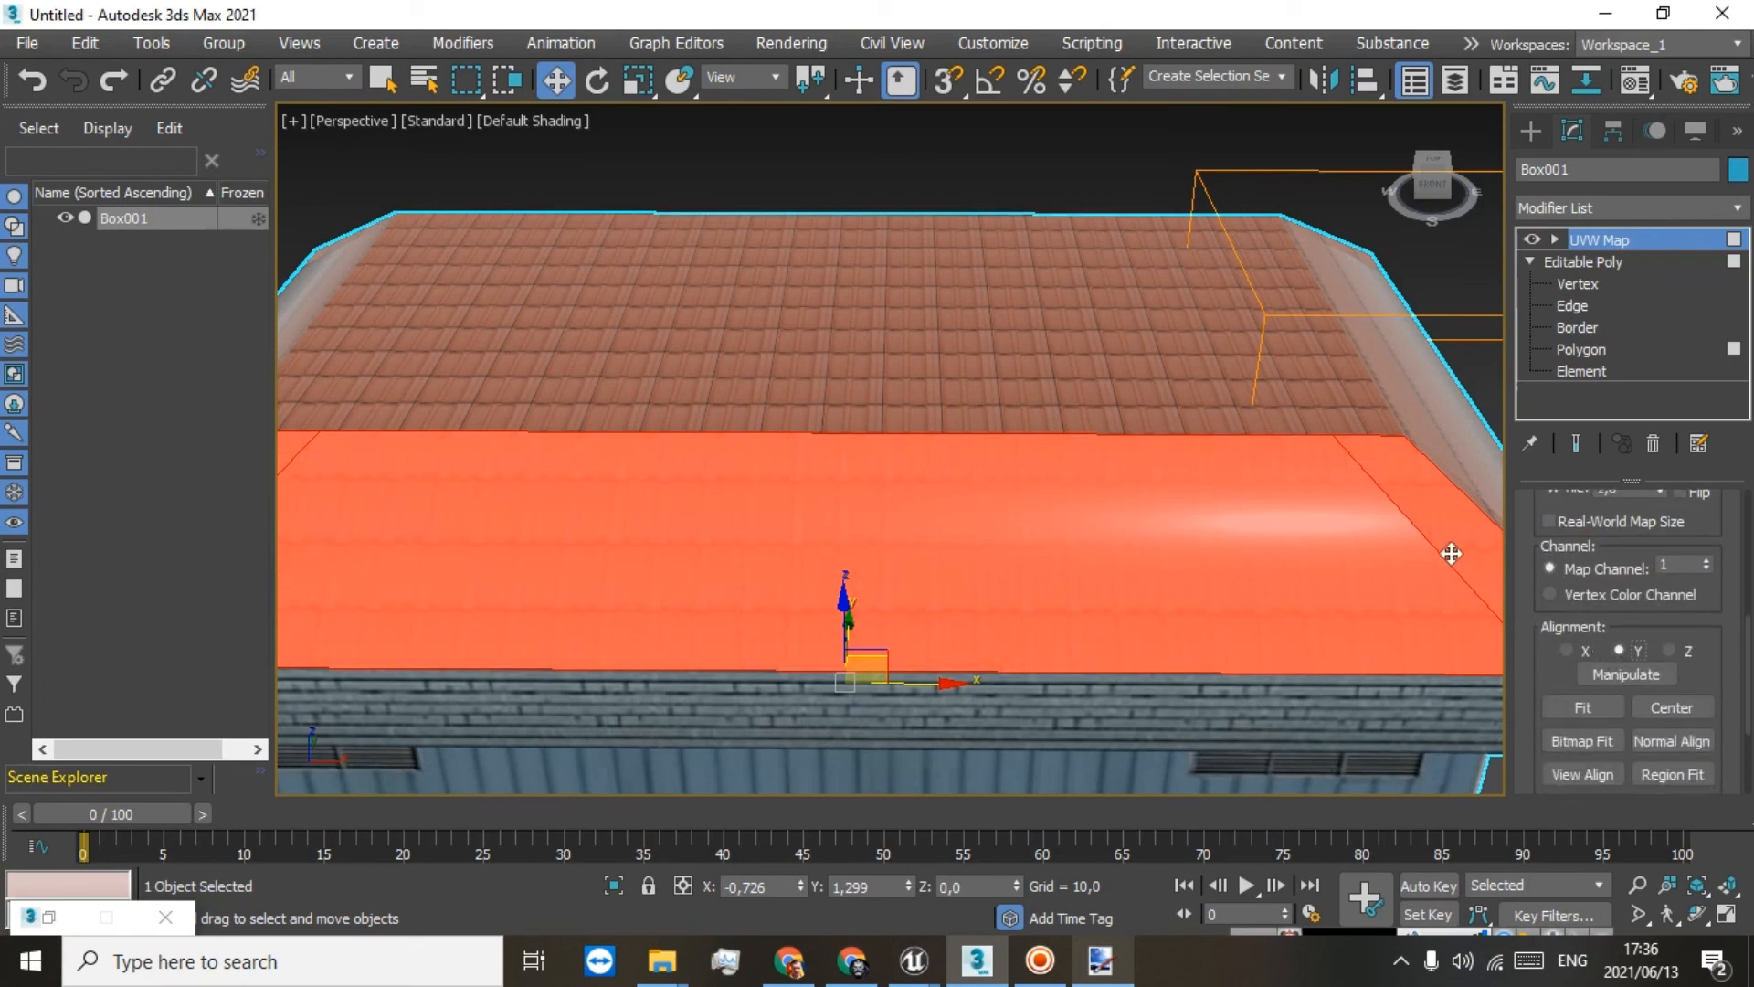
pyautogui.moveTo(1435, 173); pyautogui.dragTo(1397, 168)
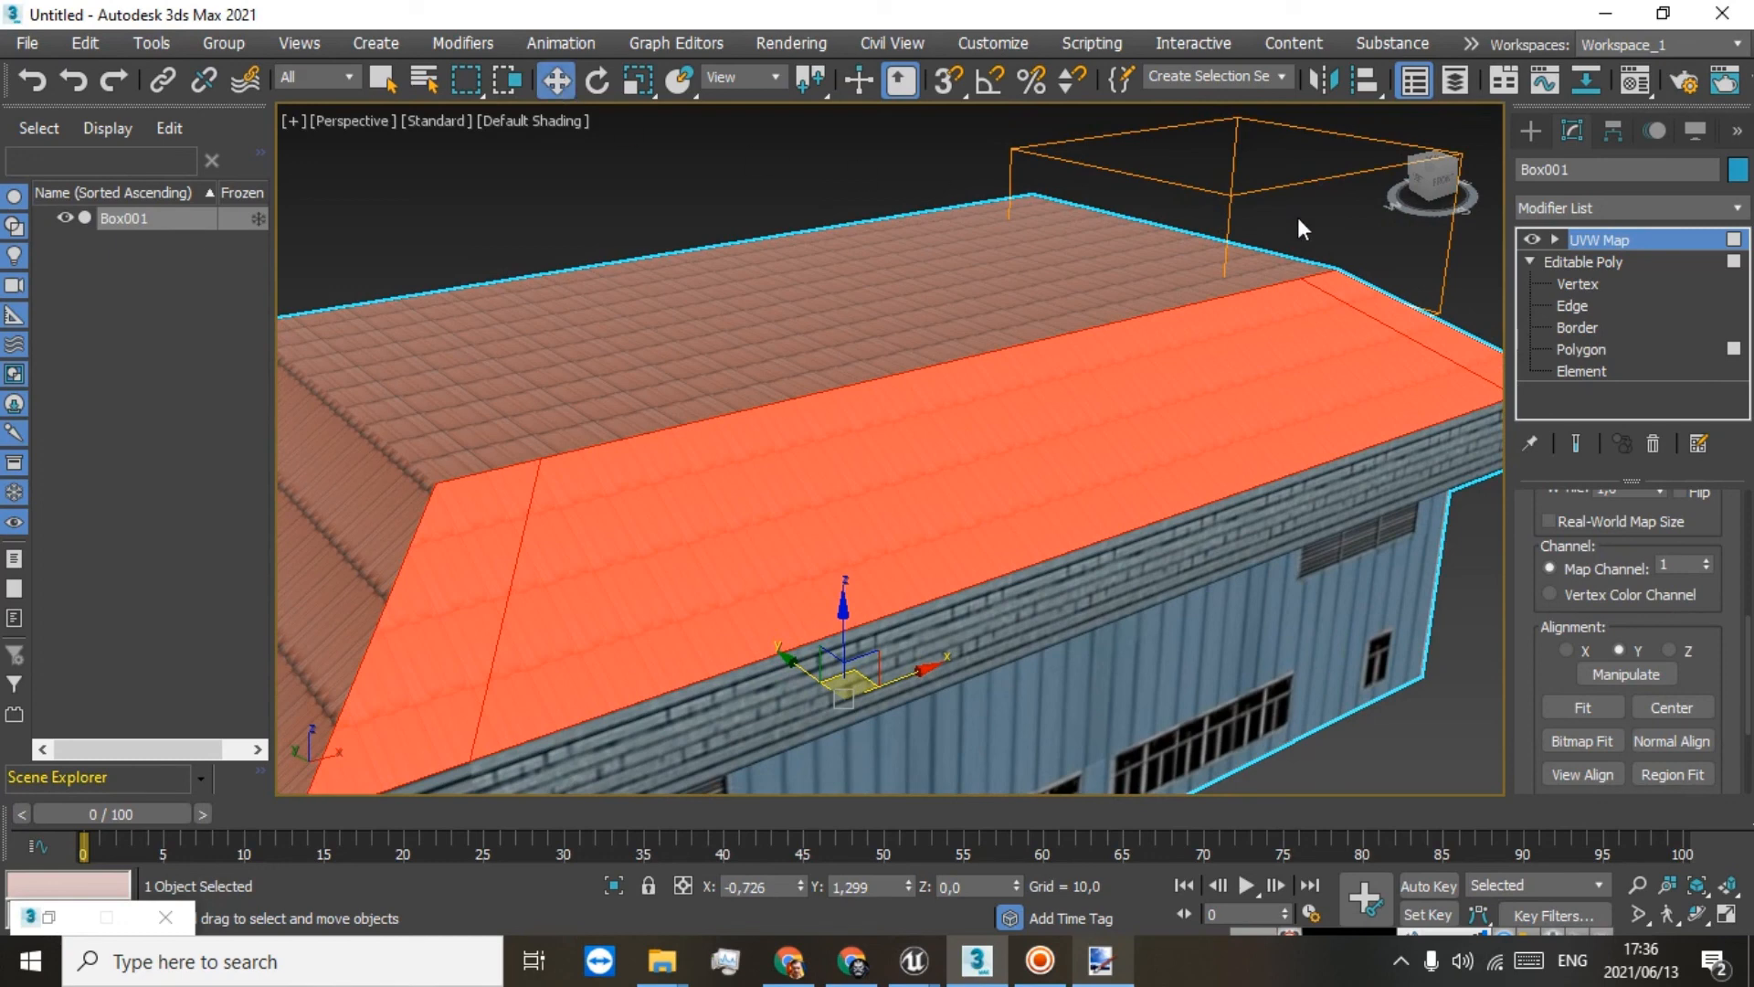
pyautogui.click(1584, 242)
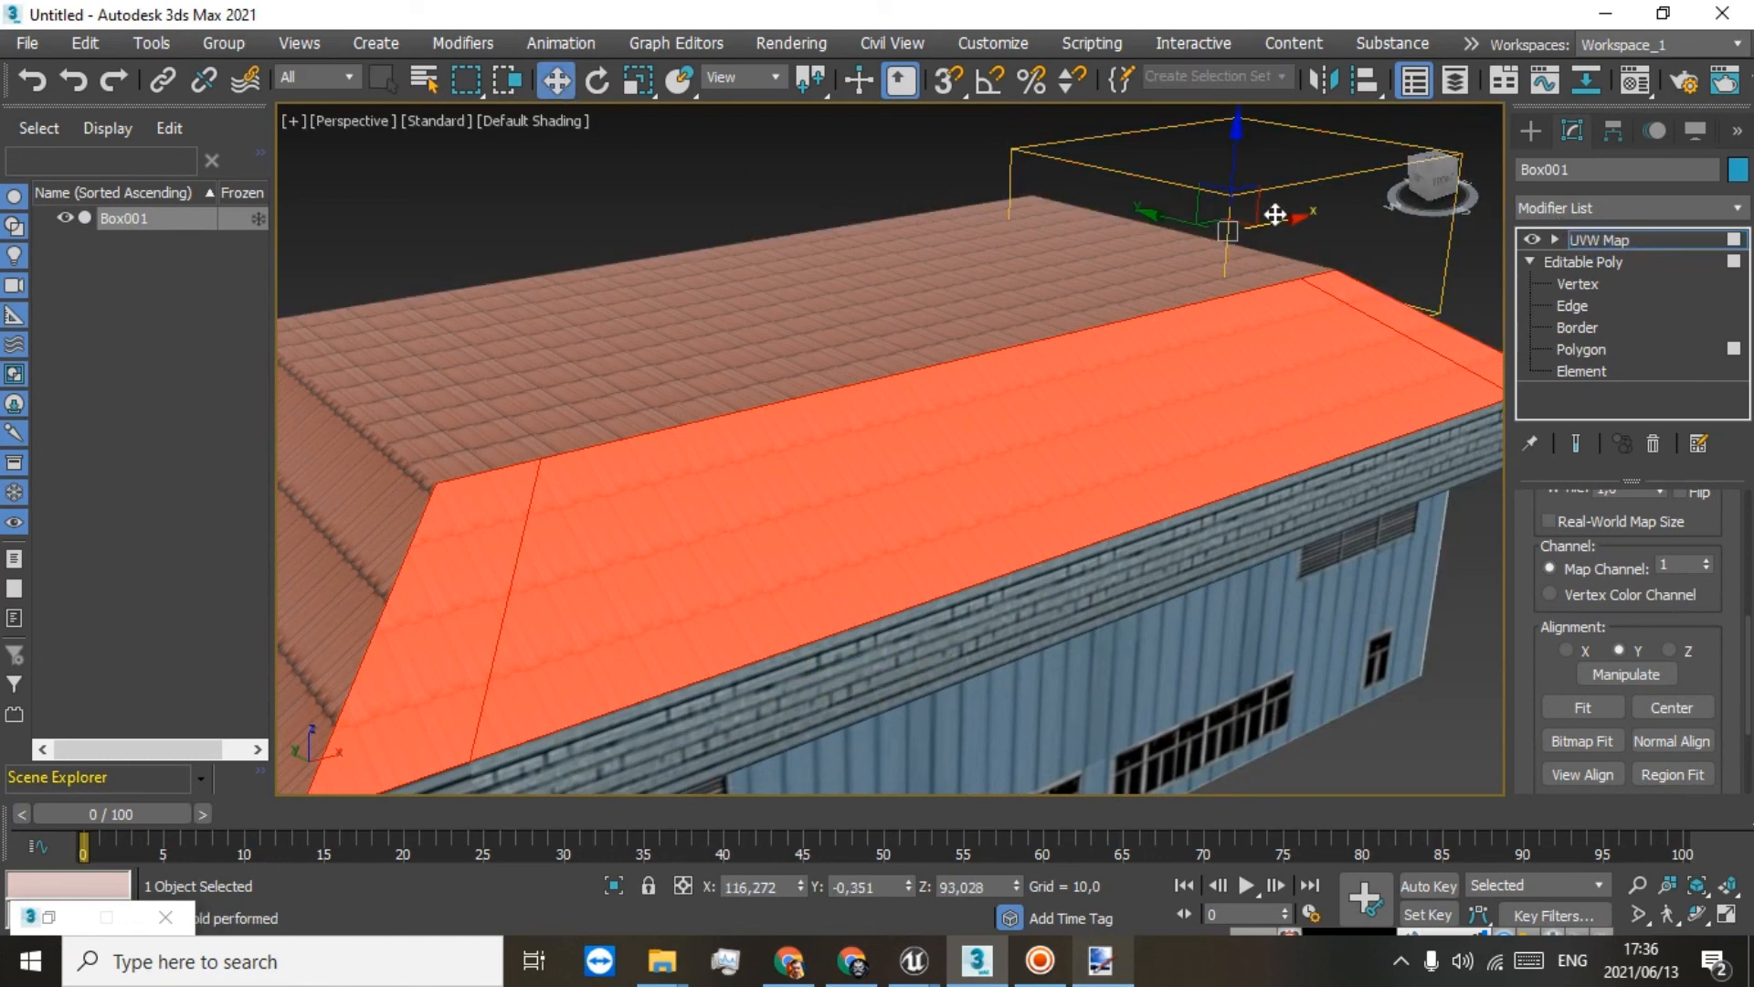
pyautogui.moveTo(1275, 214); pyautogui.dragTo(748, 370)
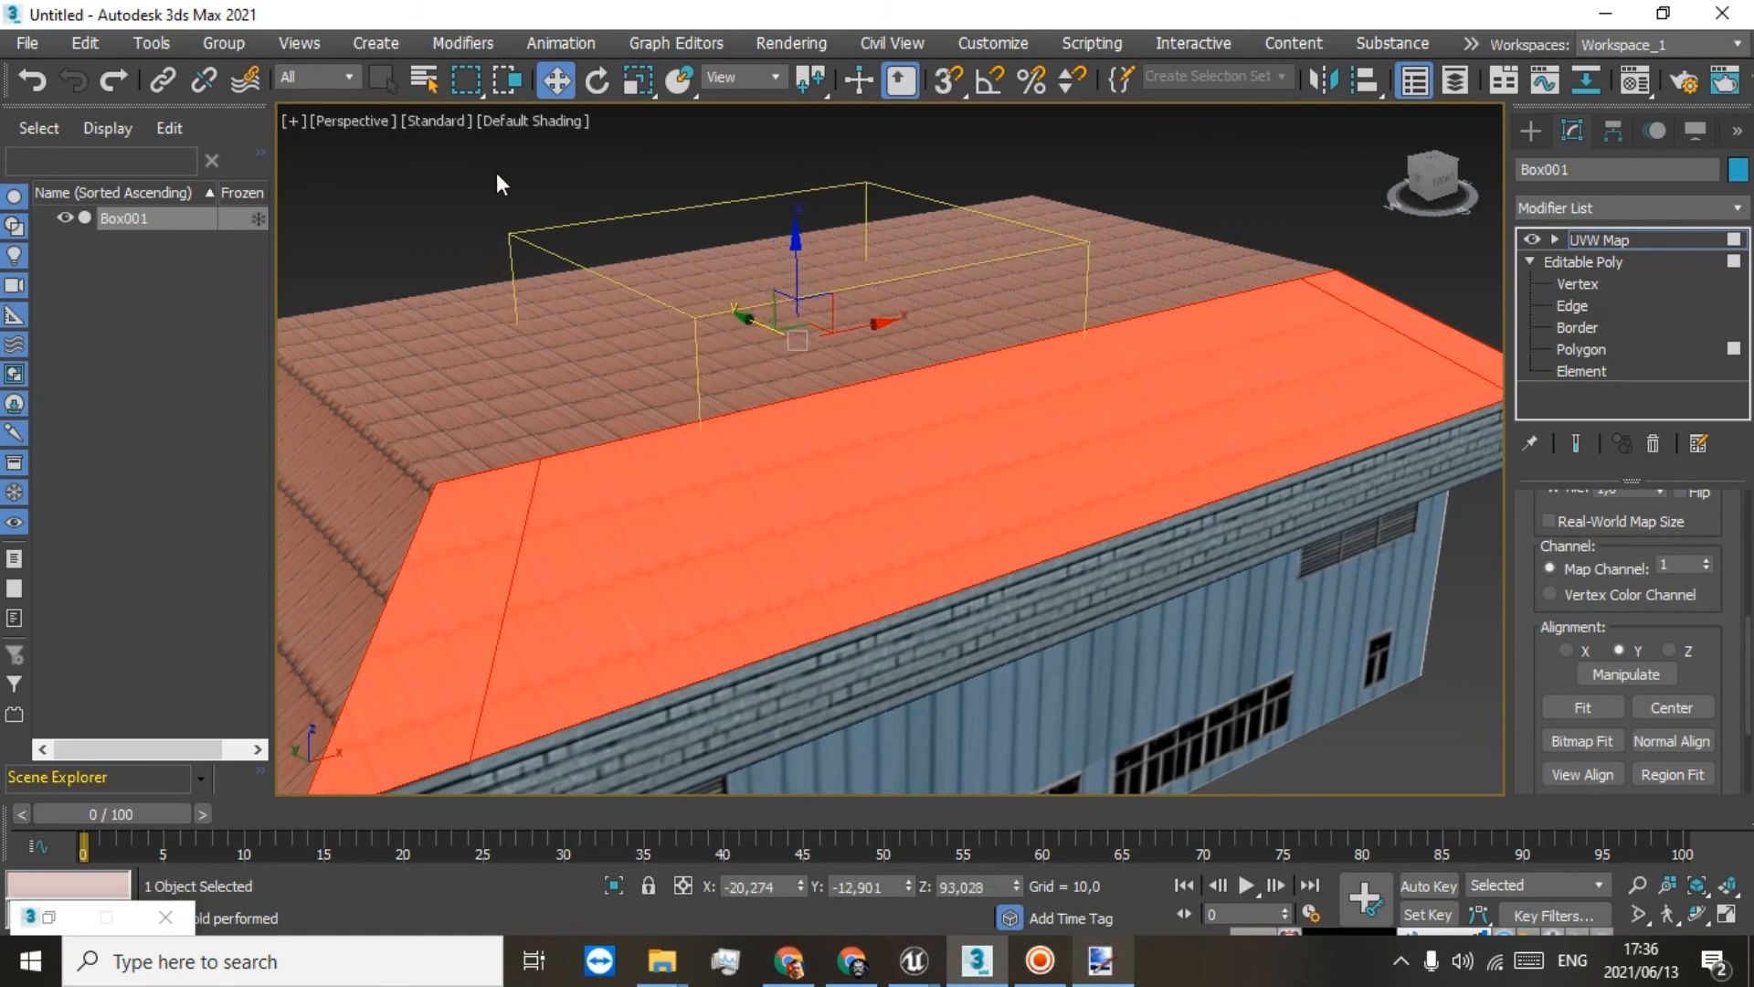
# Step: Scale the UVW Map gizmo along Y to about 140% and move it along Y to -13,742
pyautogui.click(629, 84)
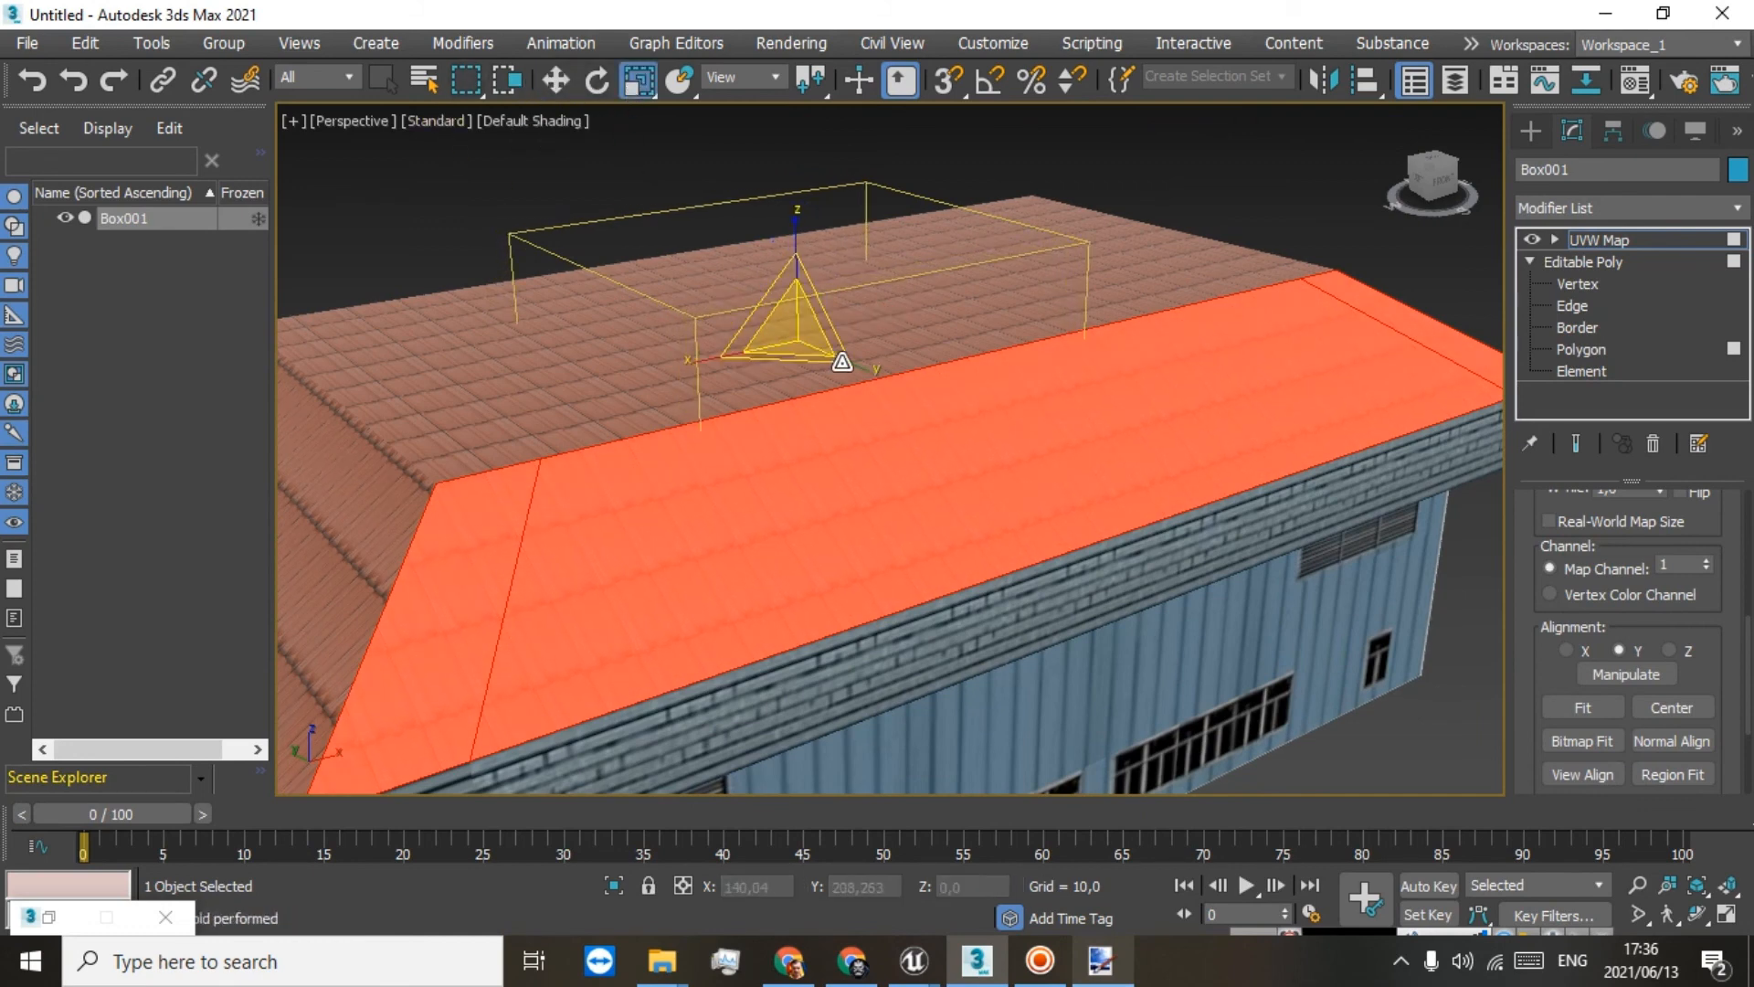
pyautogui.moveTo(853, 365); pyautogui.dragTo(879, 404)
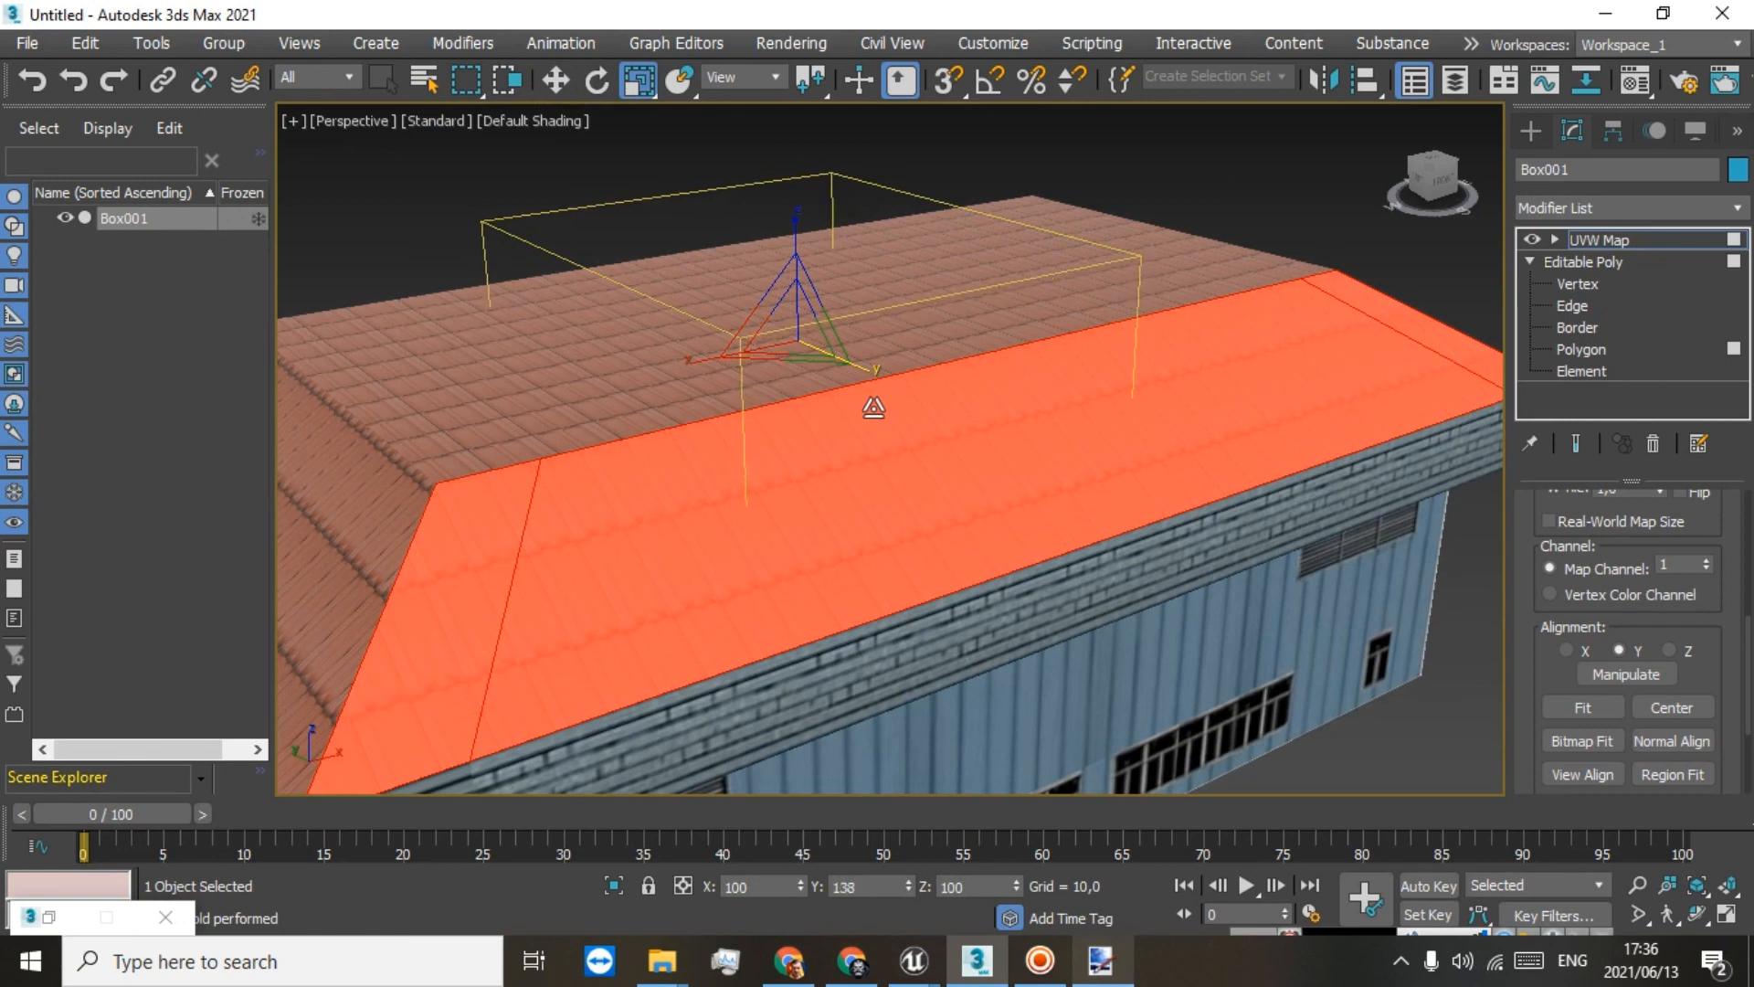
pyautogui.moveTo(879, 411); pyautogui.dragTo(876, 421)
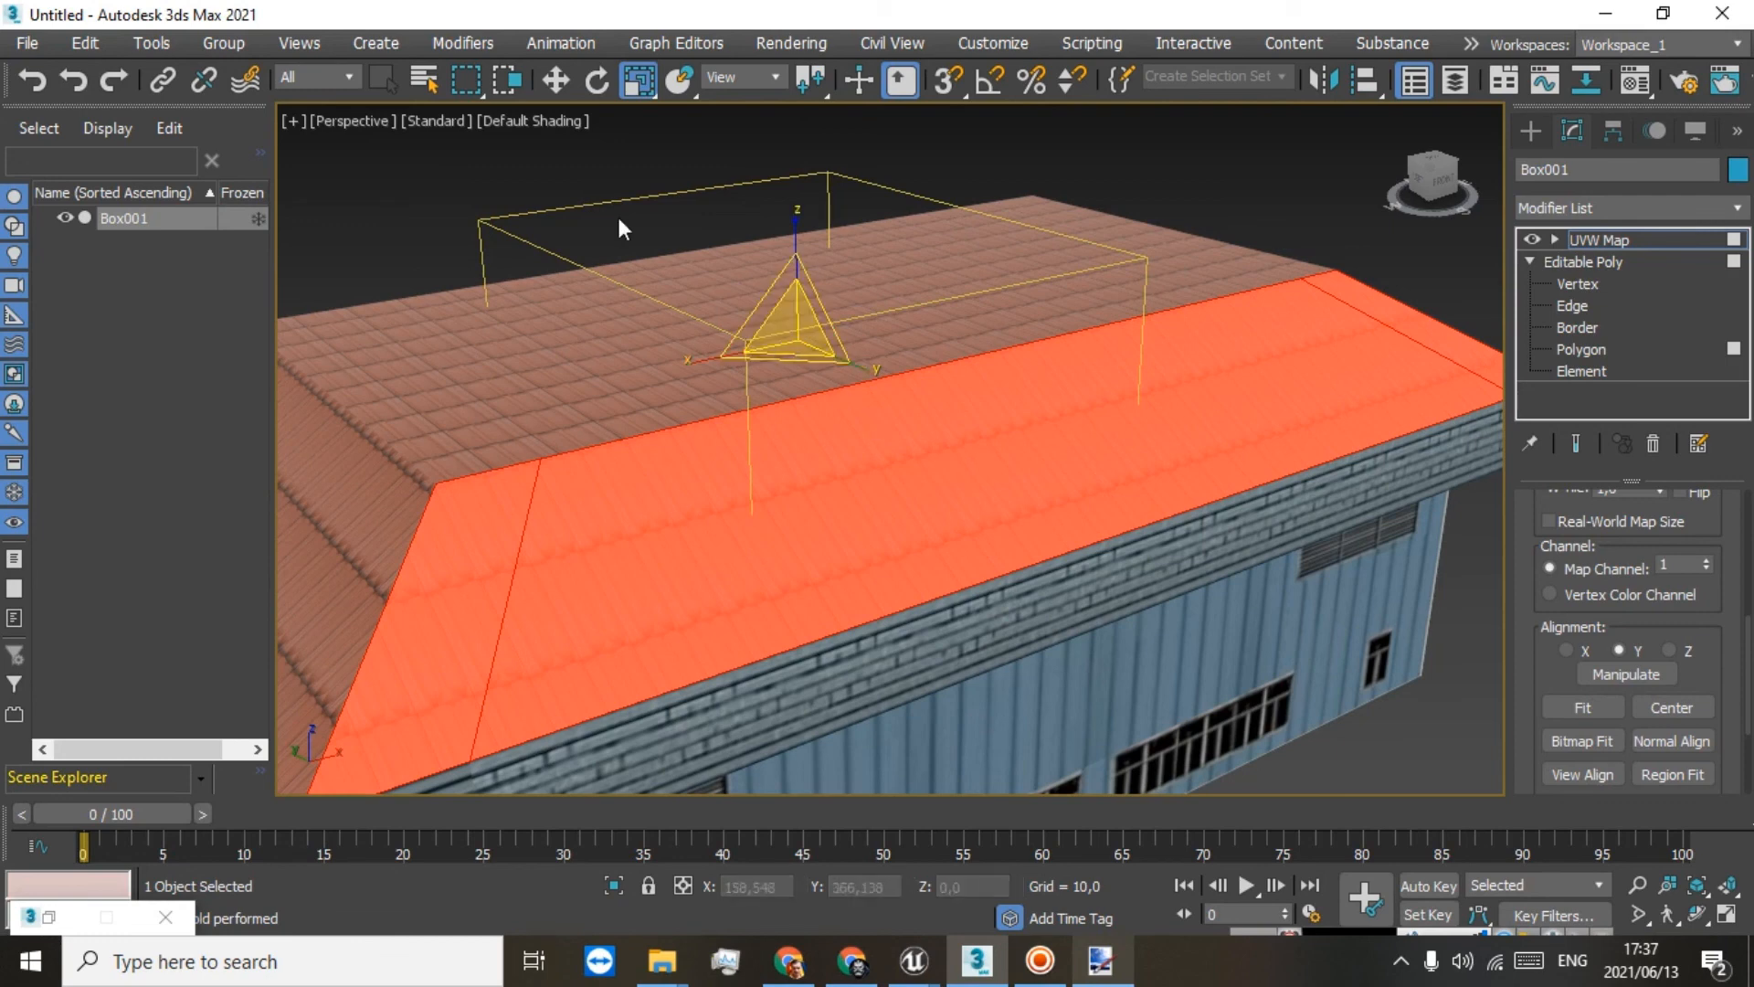
pyautogui.click(556, 79)
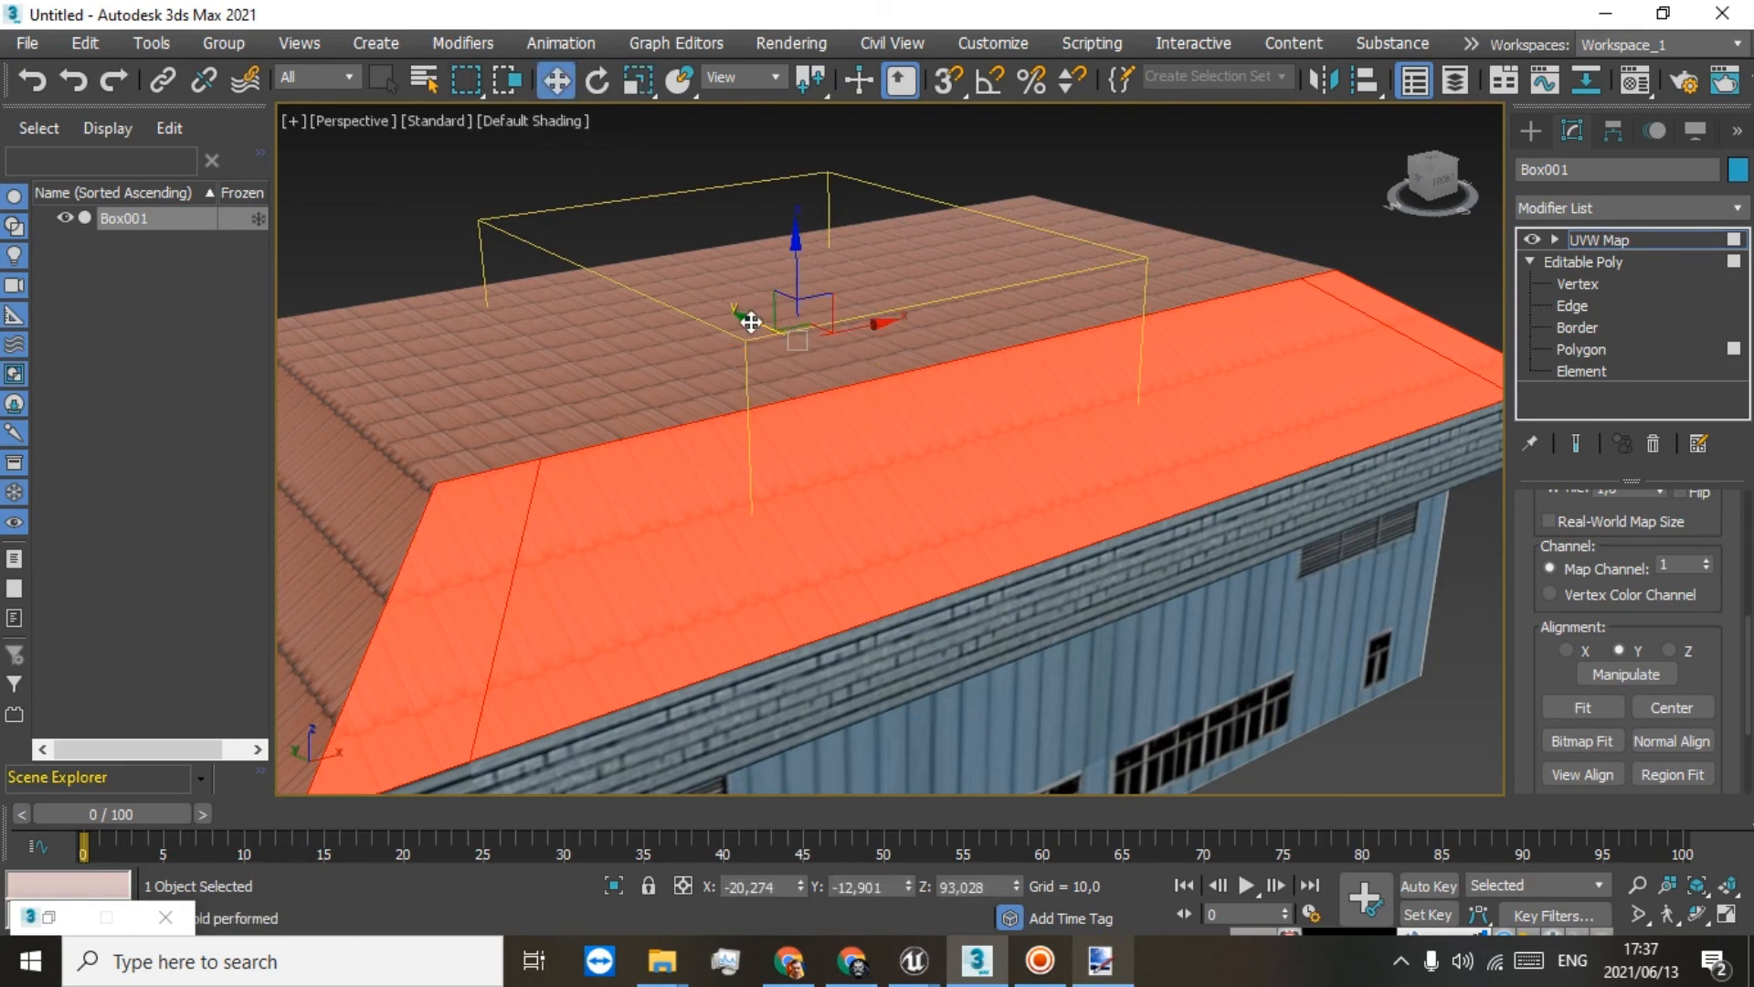
pyautogui.moveTo(750, 322); pyautogui.dragTo(754, 327)
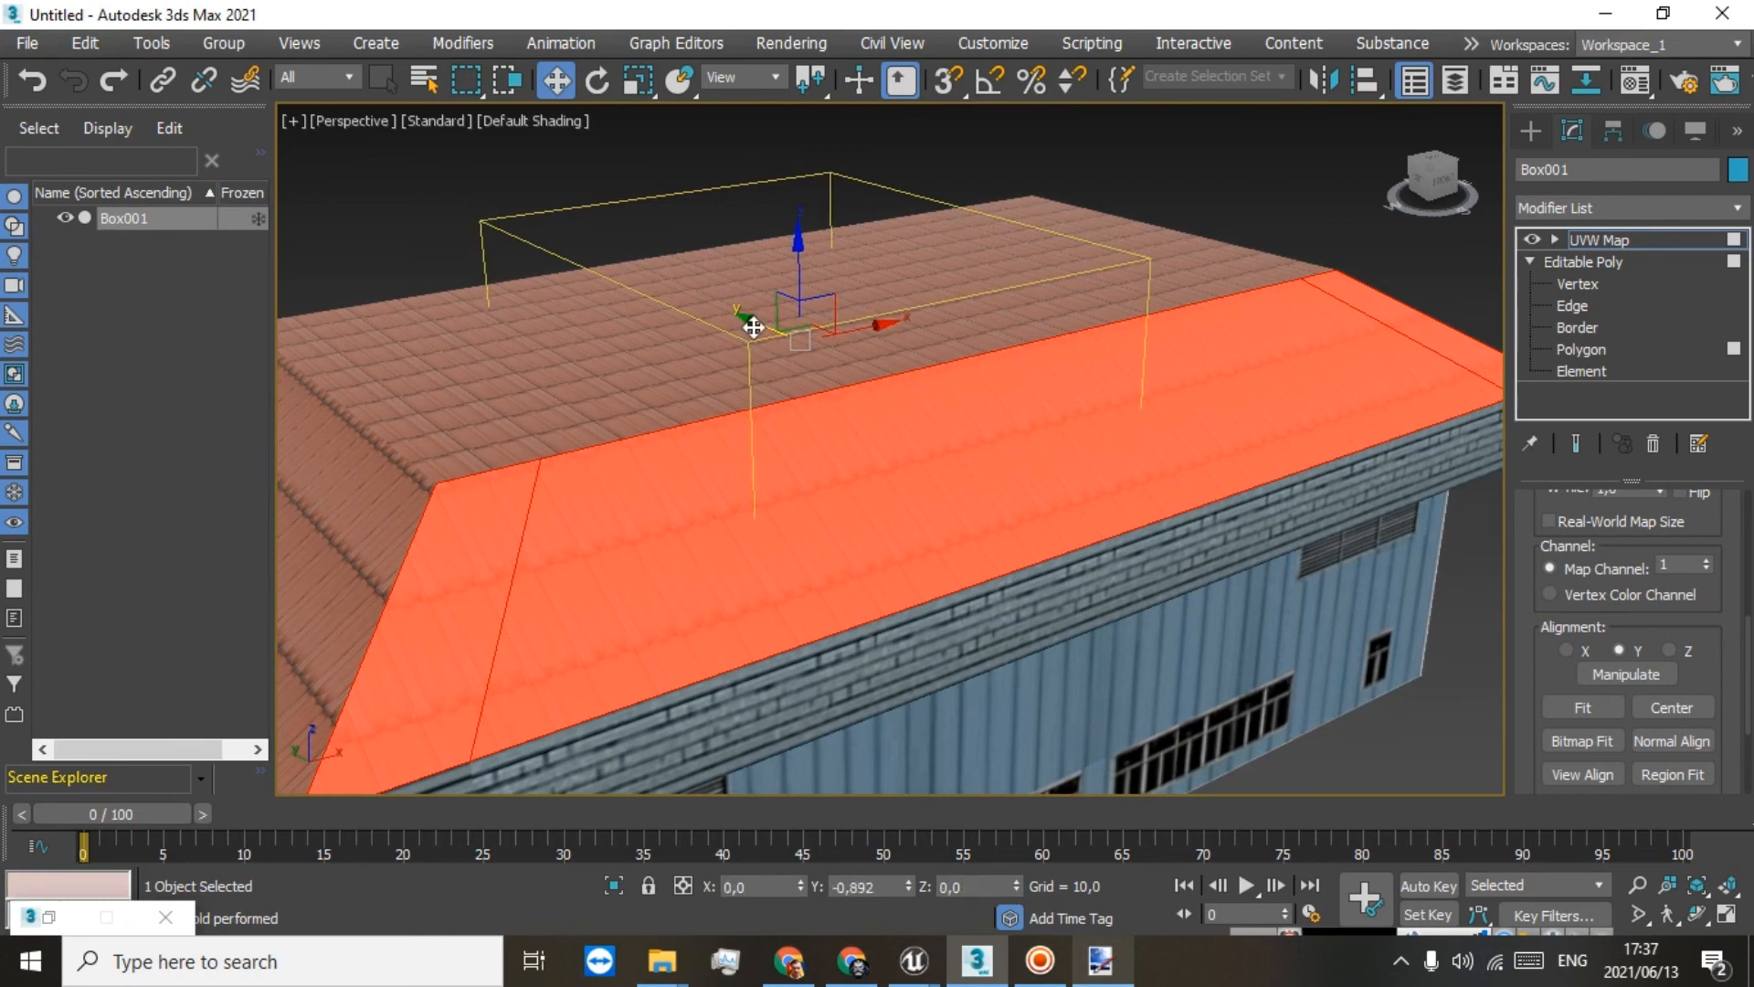
# Step: Collapse the long slope's UVW Map into the Editable Poly and deselect the warehouse
pyautogui.rightClick(1608, 241)
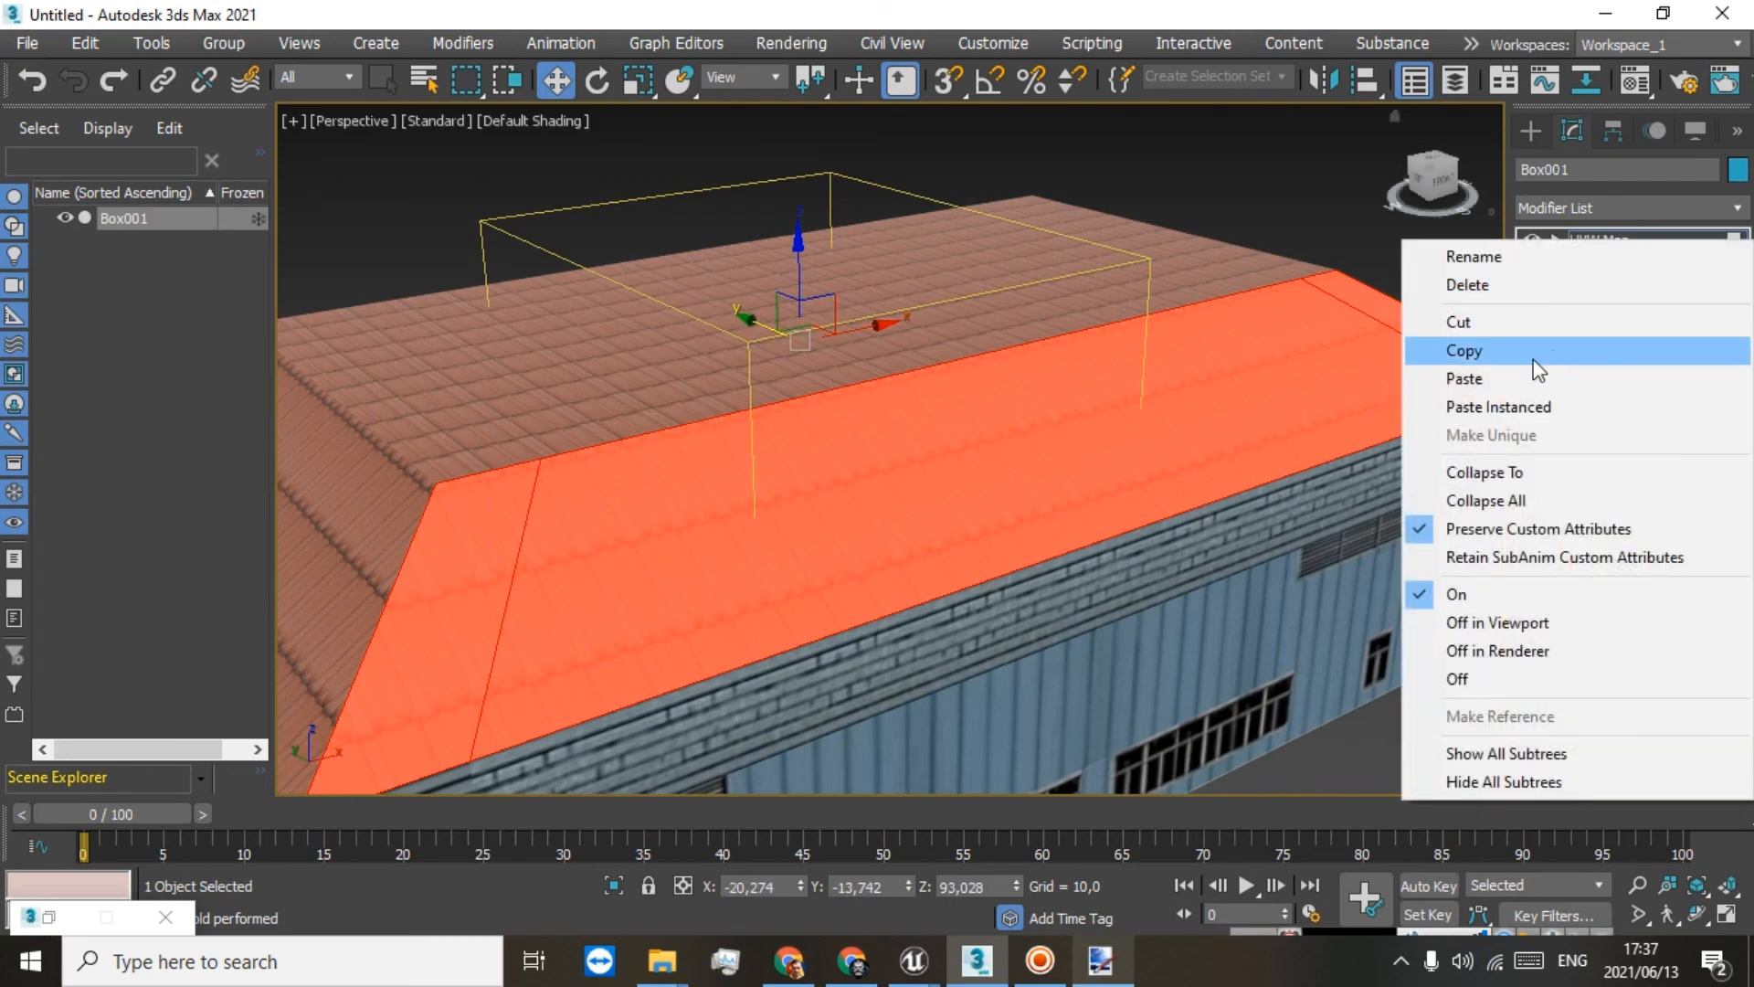
pyautogui.click(1498, 473)
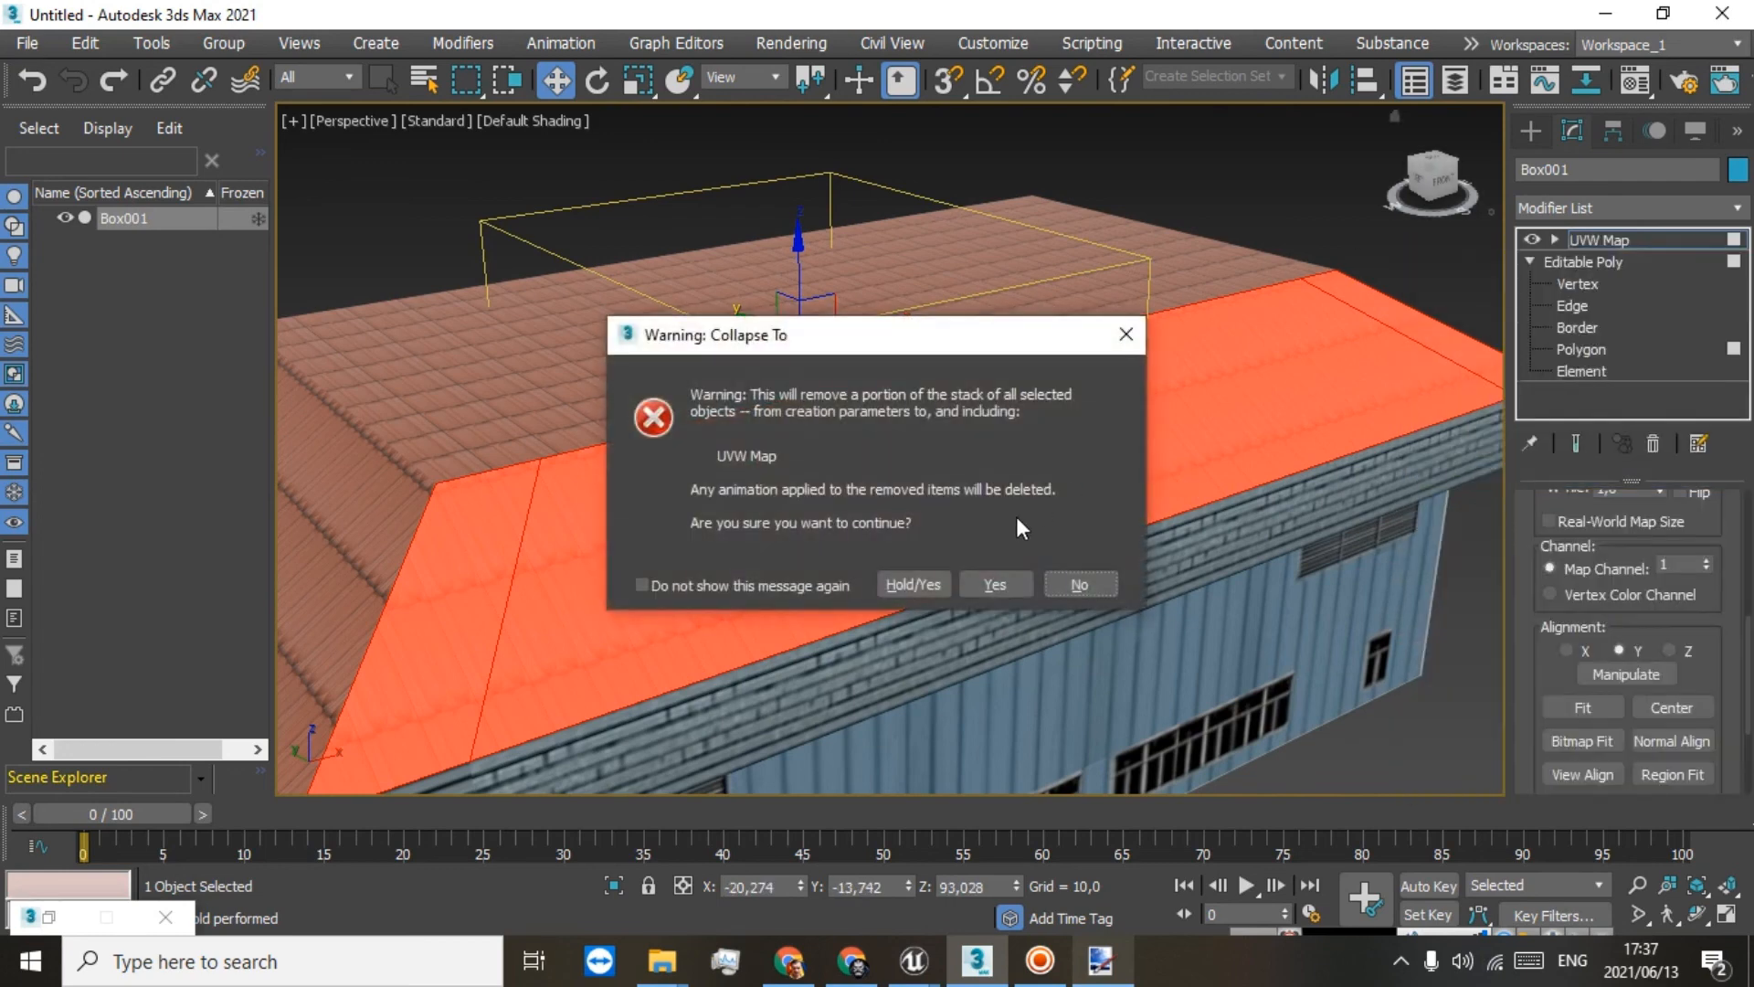
pyautogui.click(901, 585)
pyautogui.click(1295, 196)
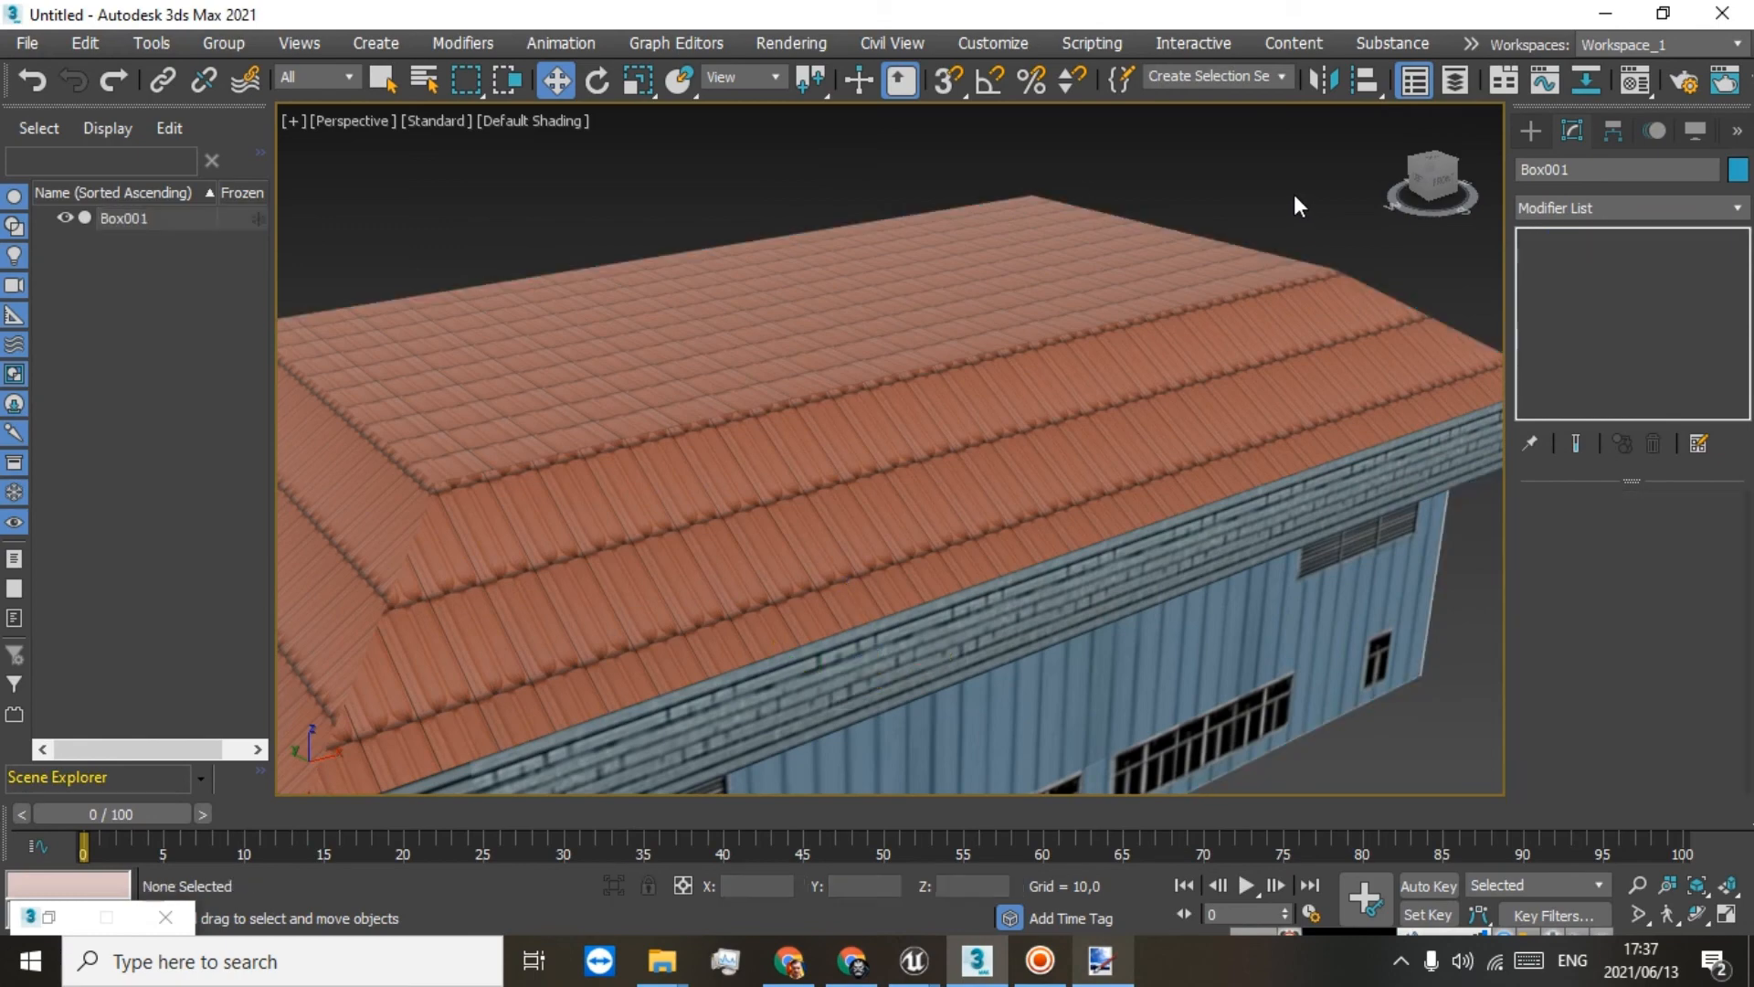
# Step: Open the Material Editor on the plain 03 - Default material and select the warehouse from its underside
pyautogui.scroll(-8, 1224, 247)
pyautogui.scroll(6, 1250, 222)
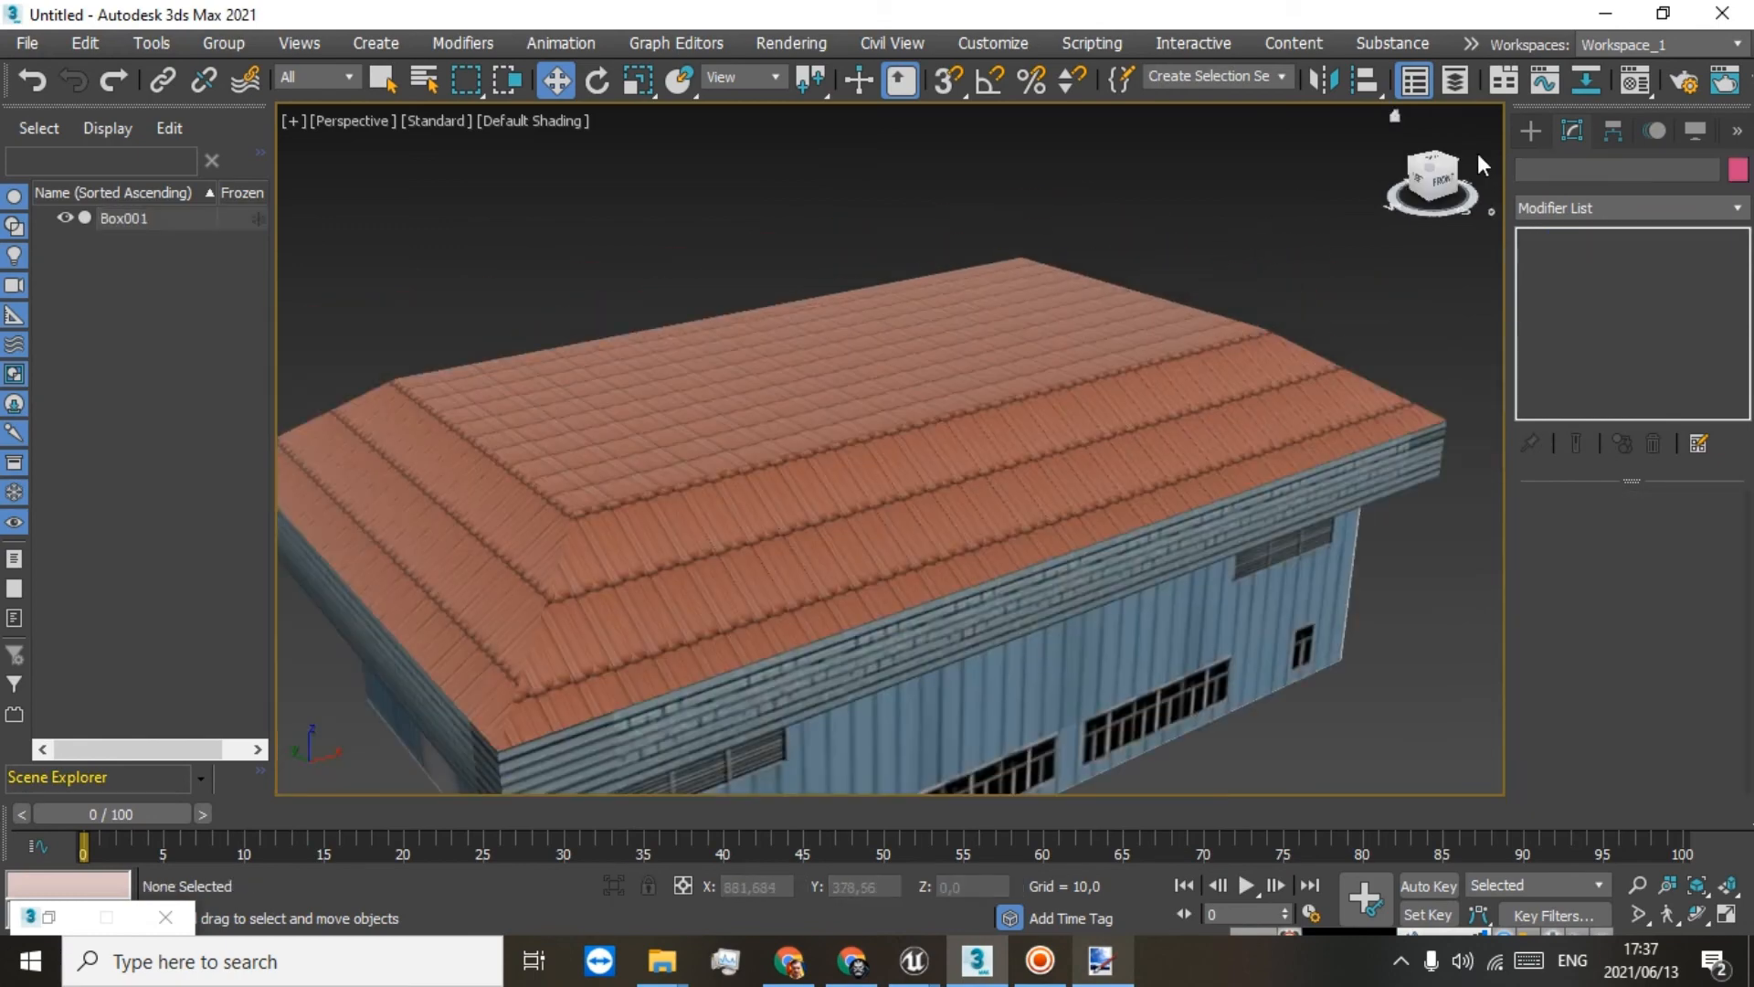
pyautogui.keyDown('alt'); pyautogui.moveTo(1480, 163); pyautogui.dragTo(1215, 174, button='middle'); pyautogui.keyUp('alt')
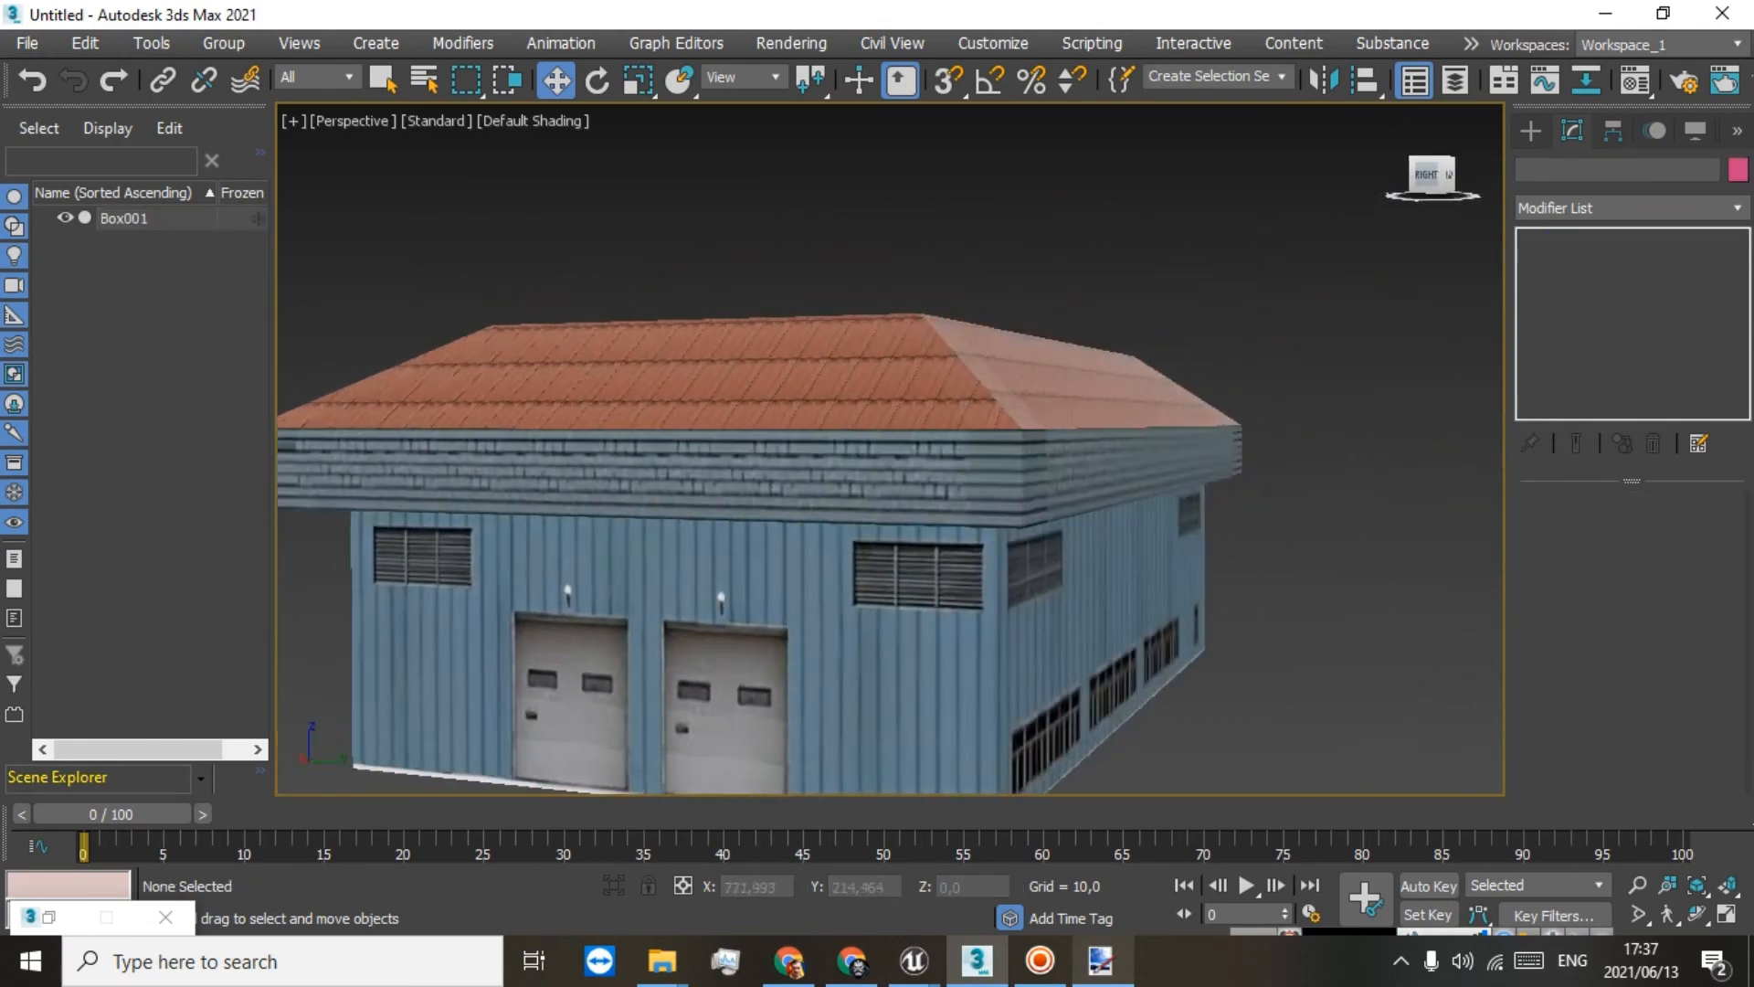
pyautogui.keyDown('alt'); pyautogui.moveTo(1096, 548); pyautogui.dragTo(825, 275, button='middle'); pyautogui.keyUp('alt')
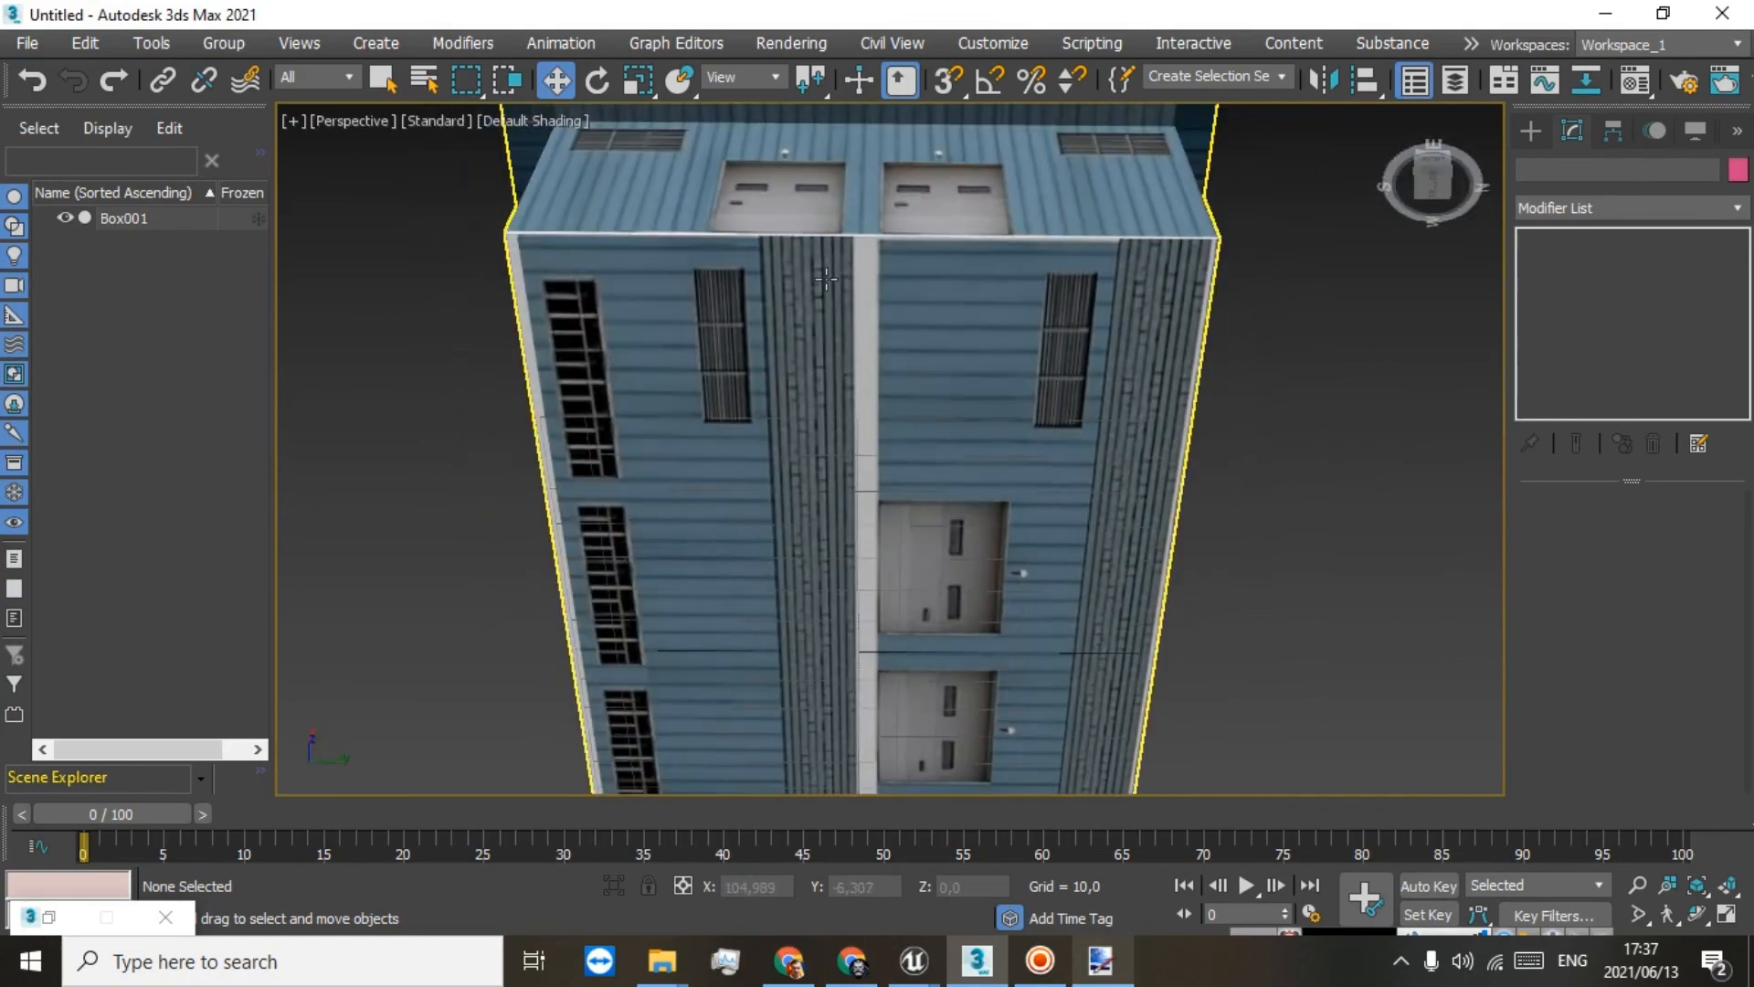
pyautogui.press('m')
pyautogui.click(335, 140)
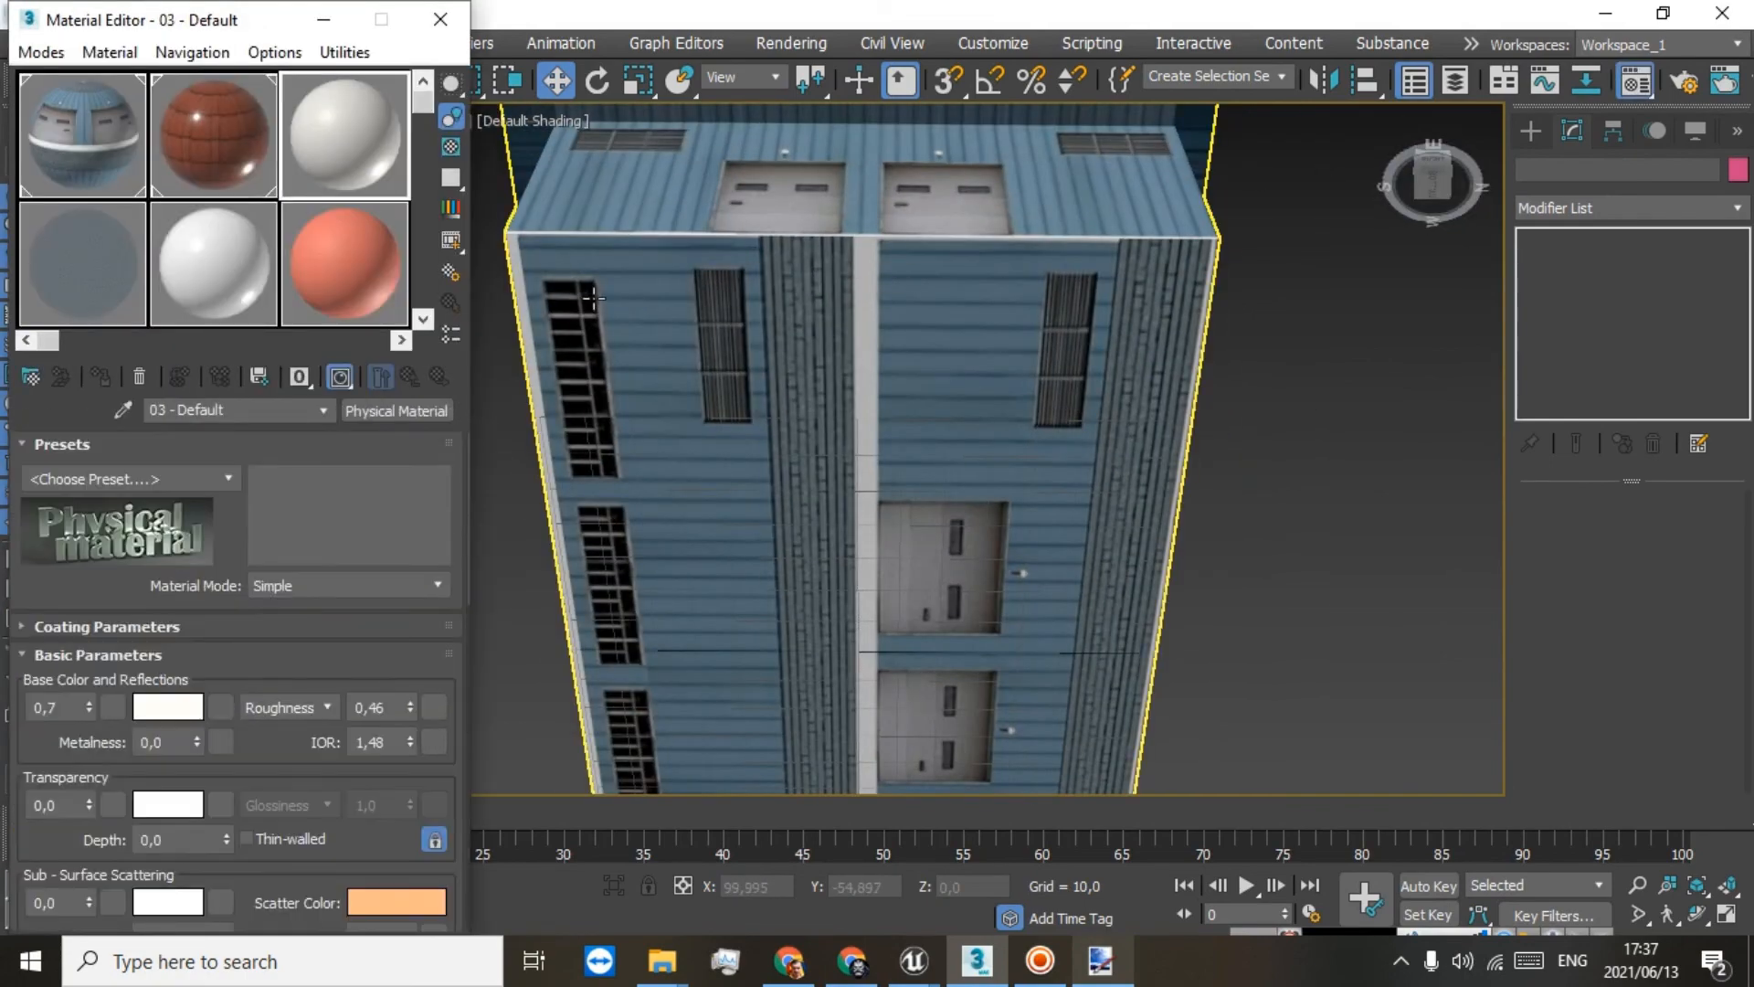
pyautogui.click(592, 298)
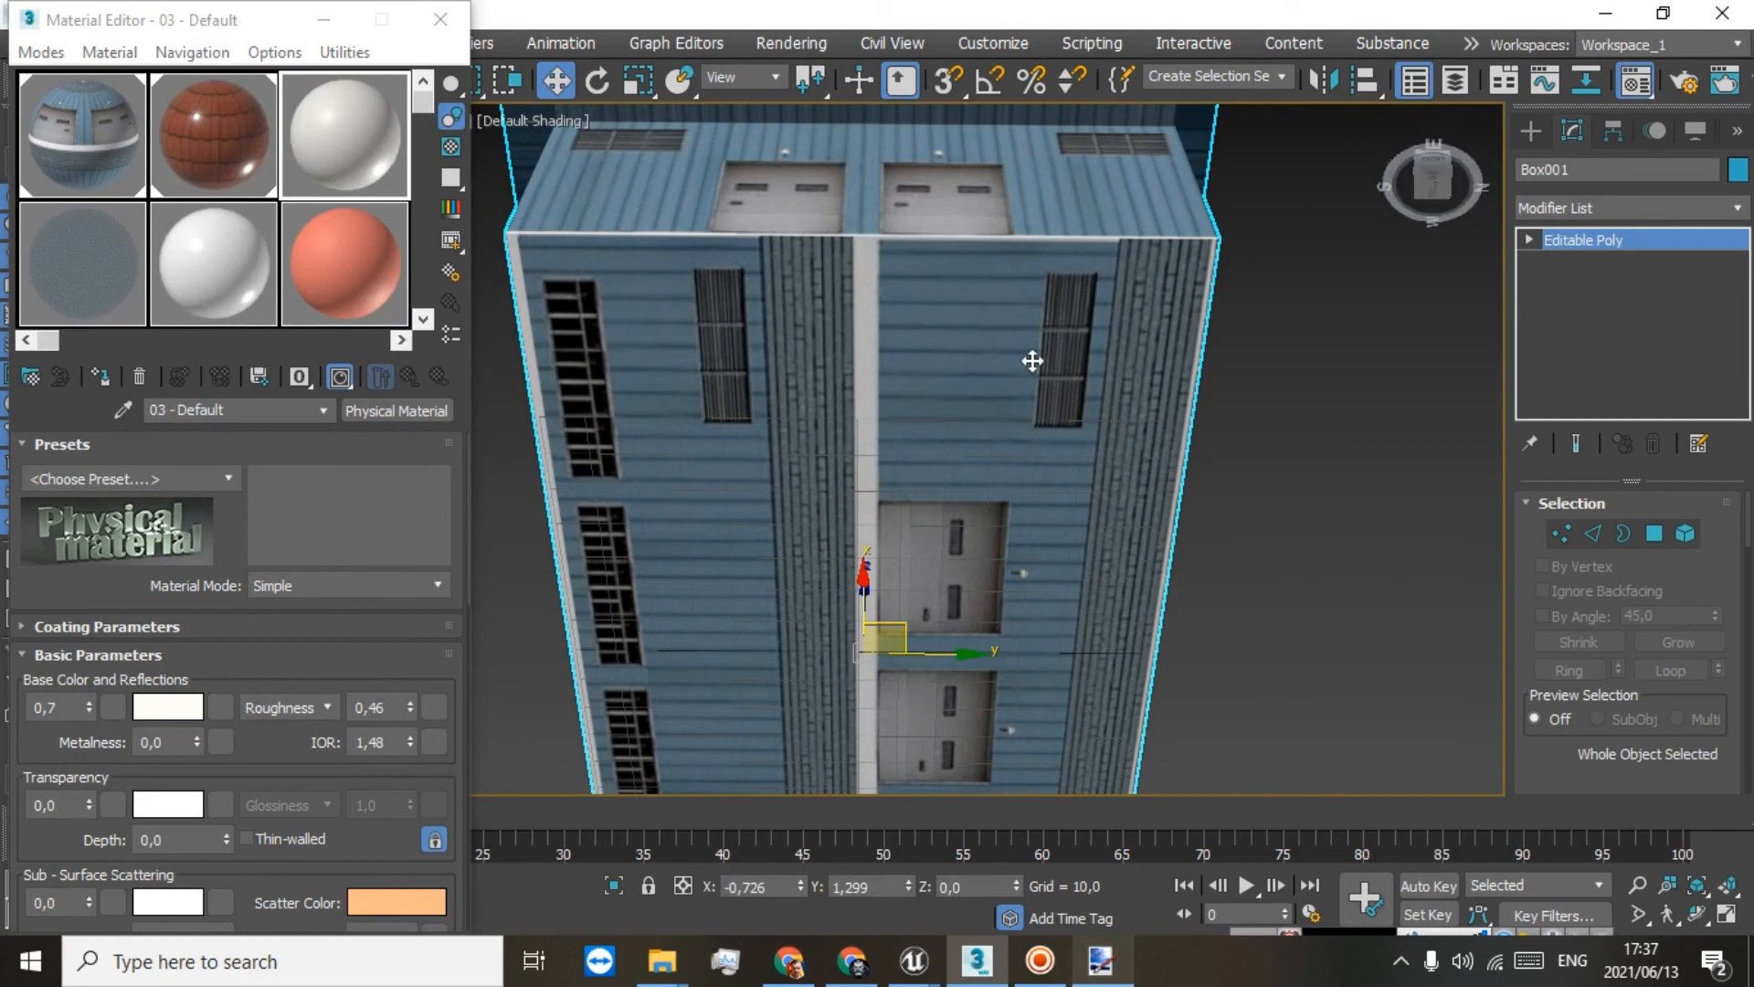
pyautogui.click(1735, 209)
pyautogui.scroll(-10, 1626, 457)
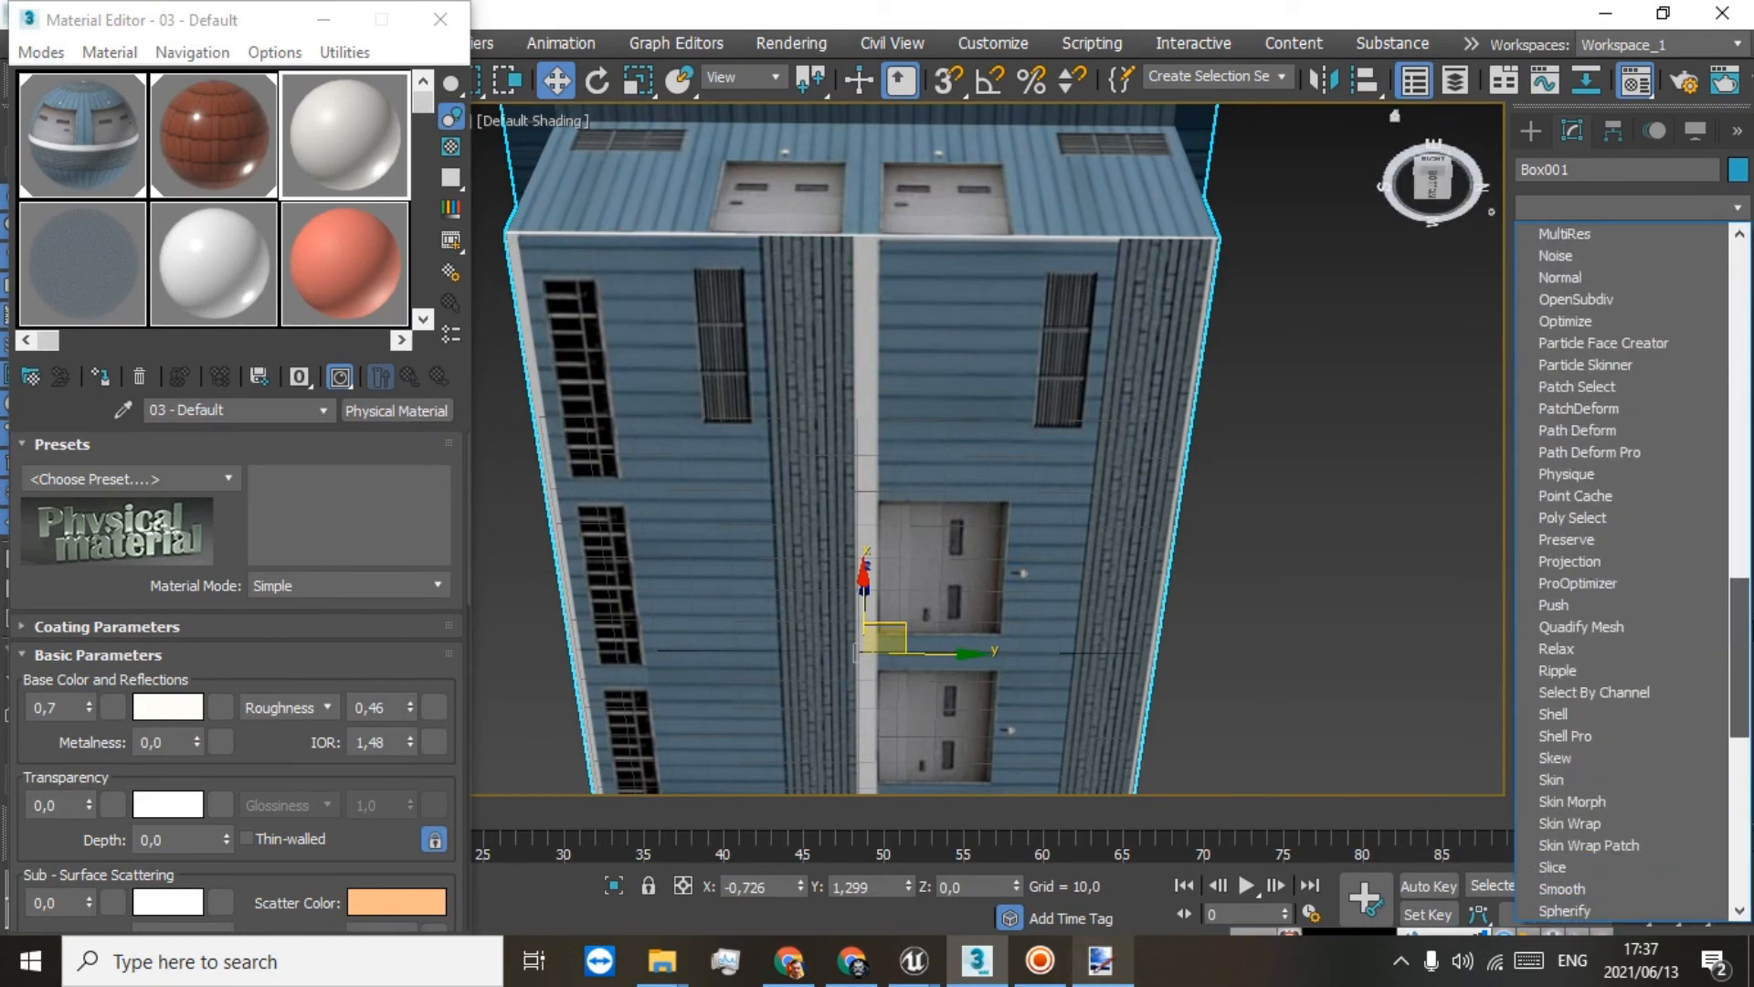
pyautogui.moveTo(1738, 656); pyautogui.dragTo(1738, 216)
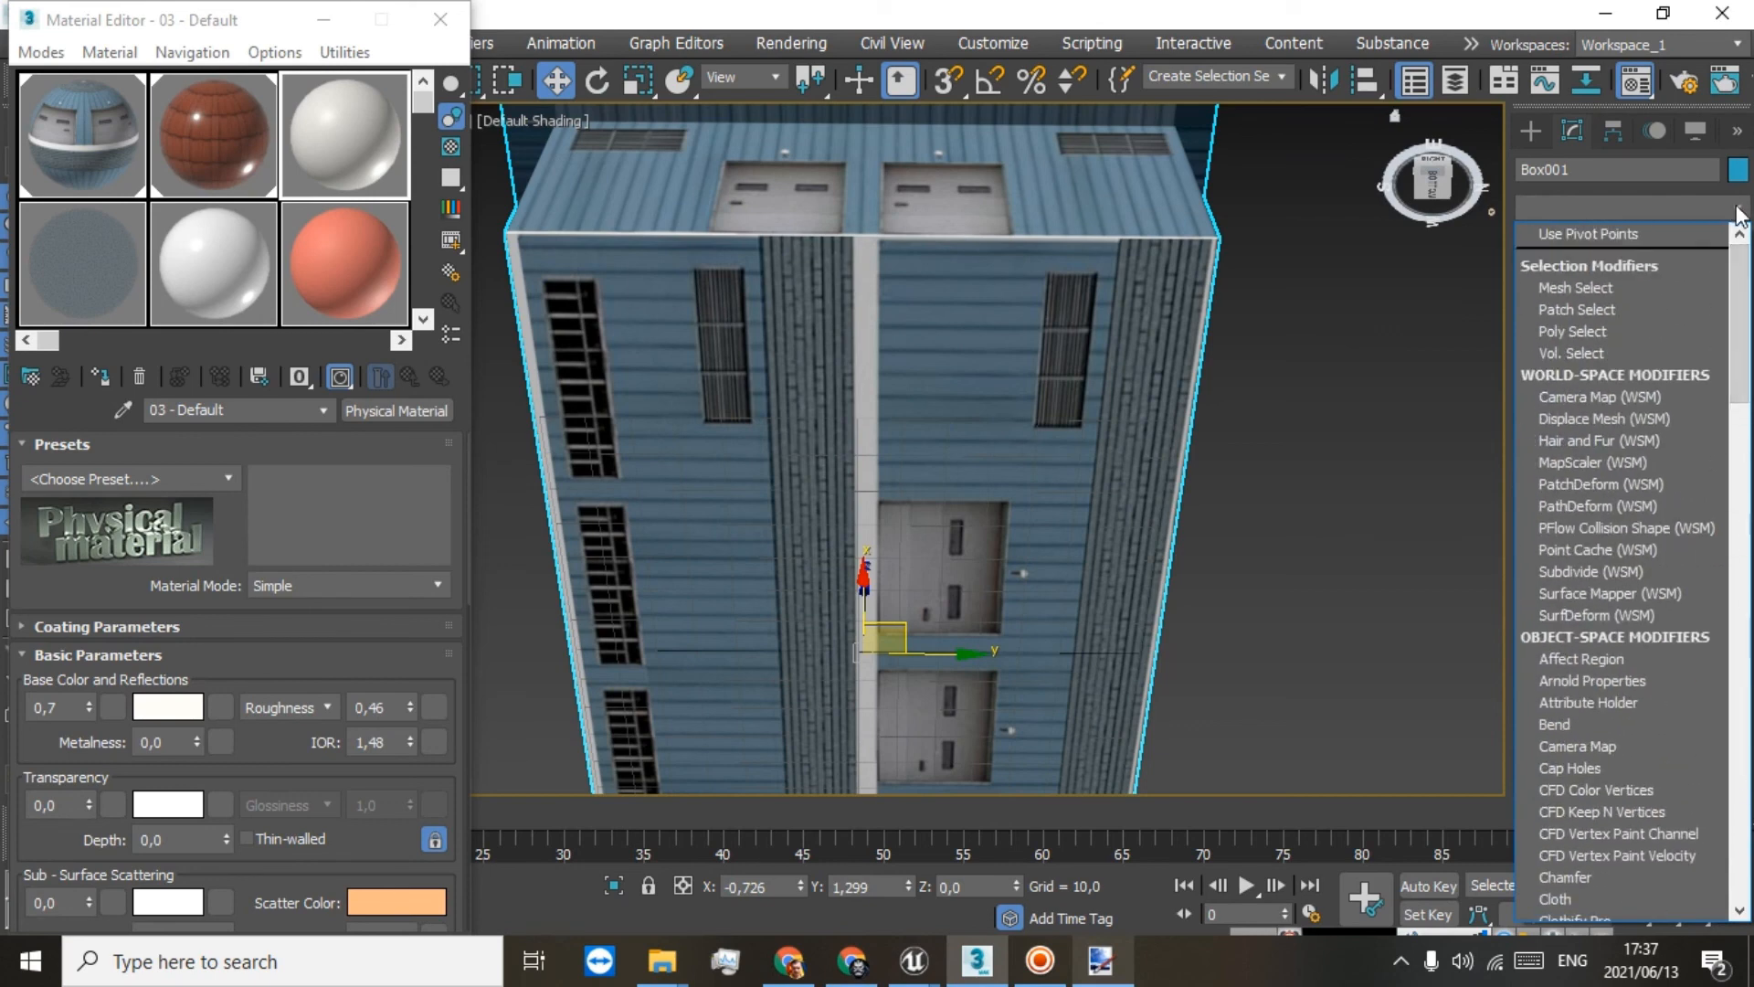
pyautogui.click(1739, 216)
# Step: At Polygon level, select six adjacent lengthwise strips of the warehouse's underside, leaving out the outermost ones
pyautogui.click(1528, 239)
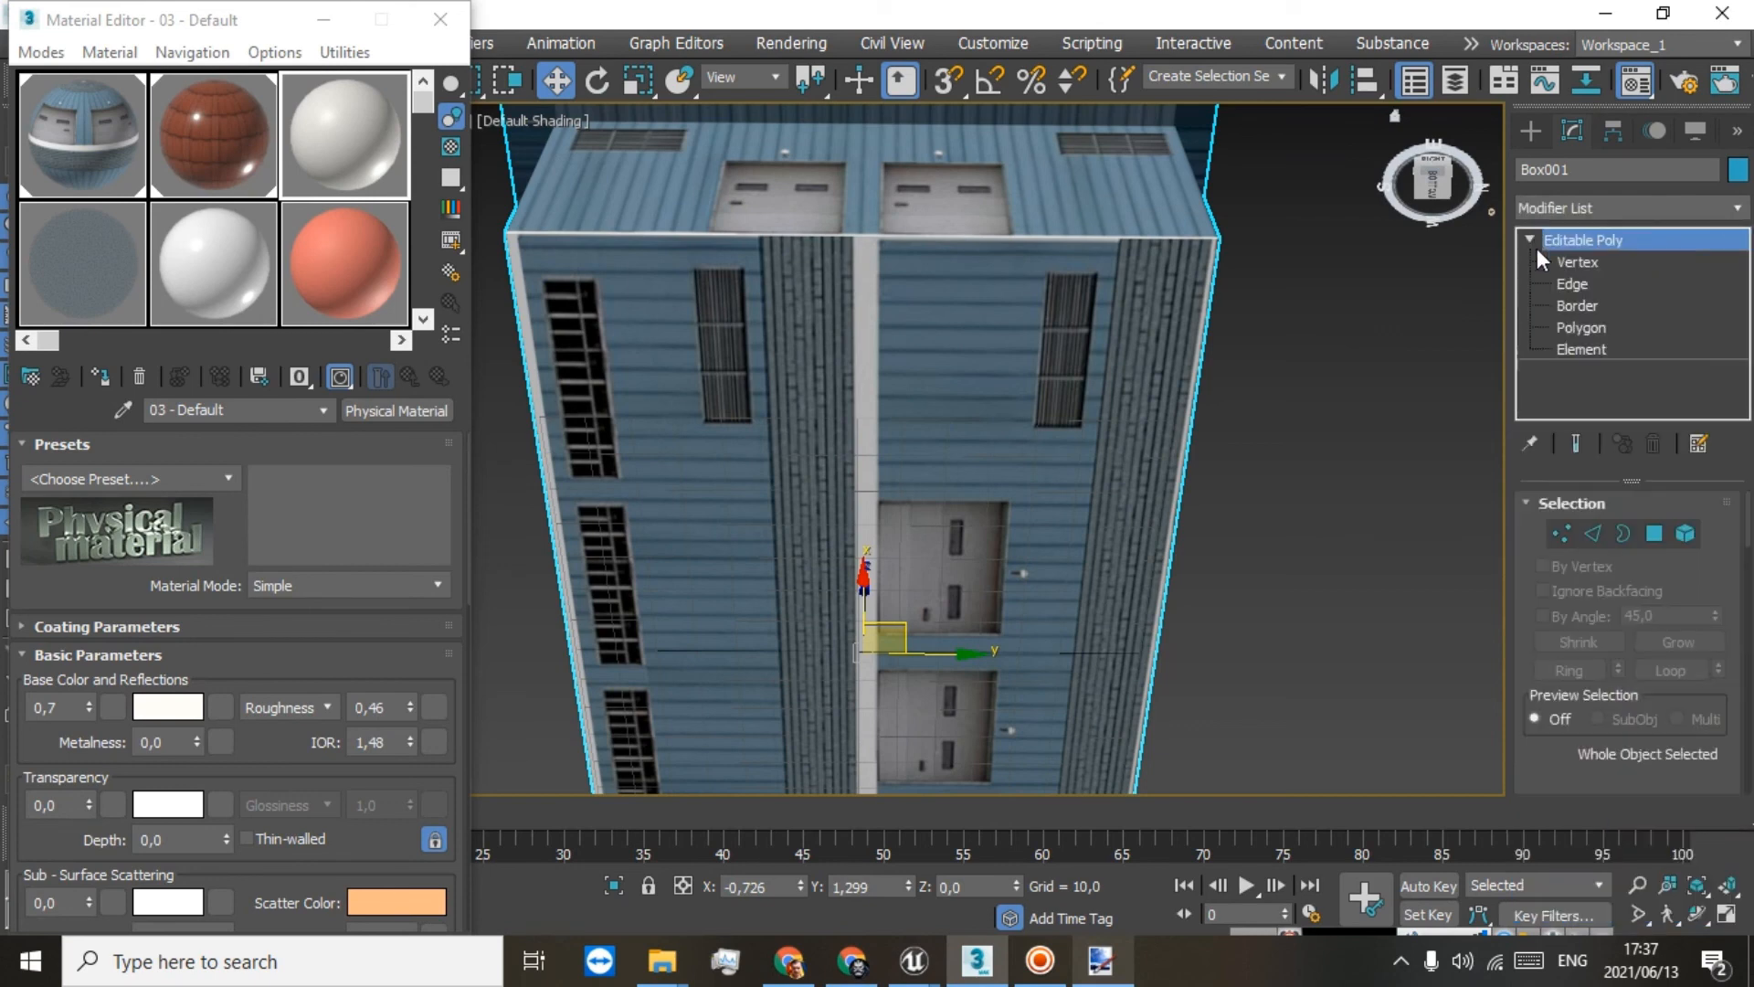
pyautogui.click(1564, 327)
pyautogui.click(1027, 380)
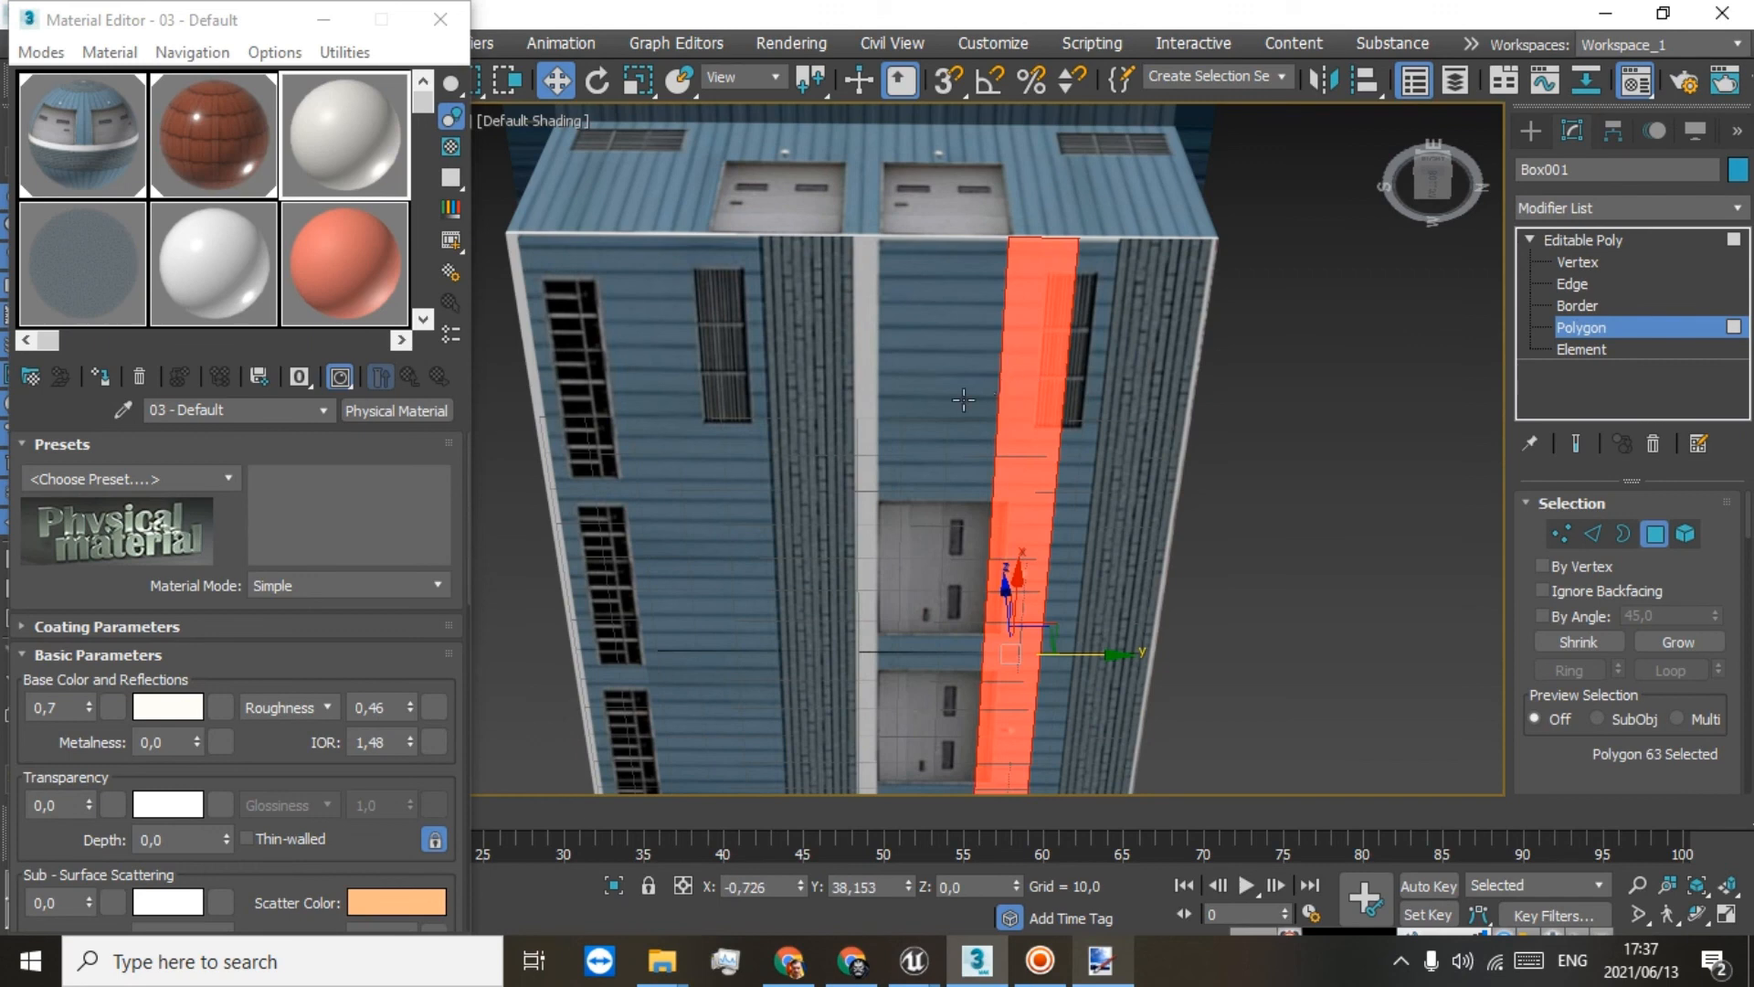
pyautogui.keyDown('ctrl'); pyautogui.click(892, 398); pyautogui.keyUp('ctrl')
pyautogui.keyDown('ctrl'); pyautogui.click(844, 399); pyautogui.keyUp('ctrl')
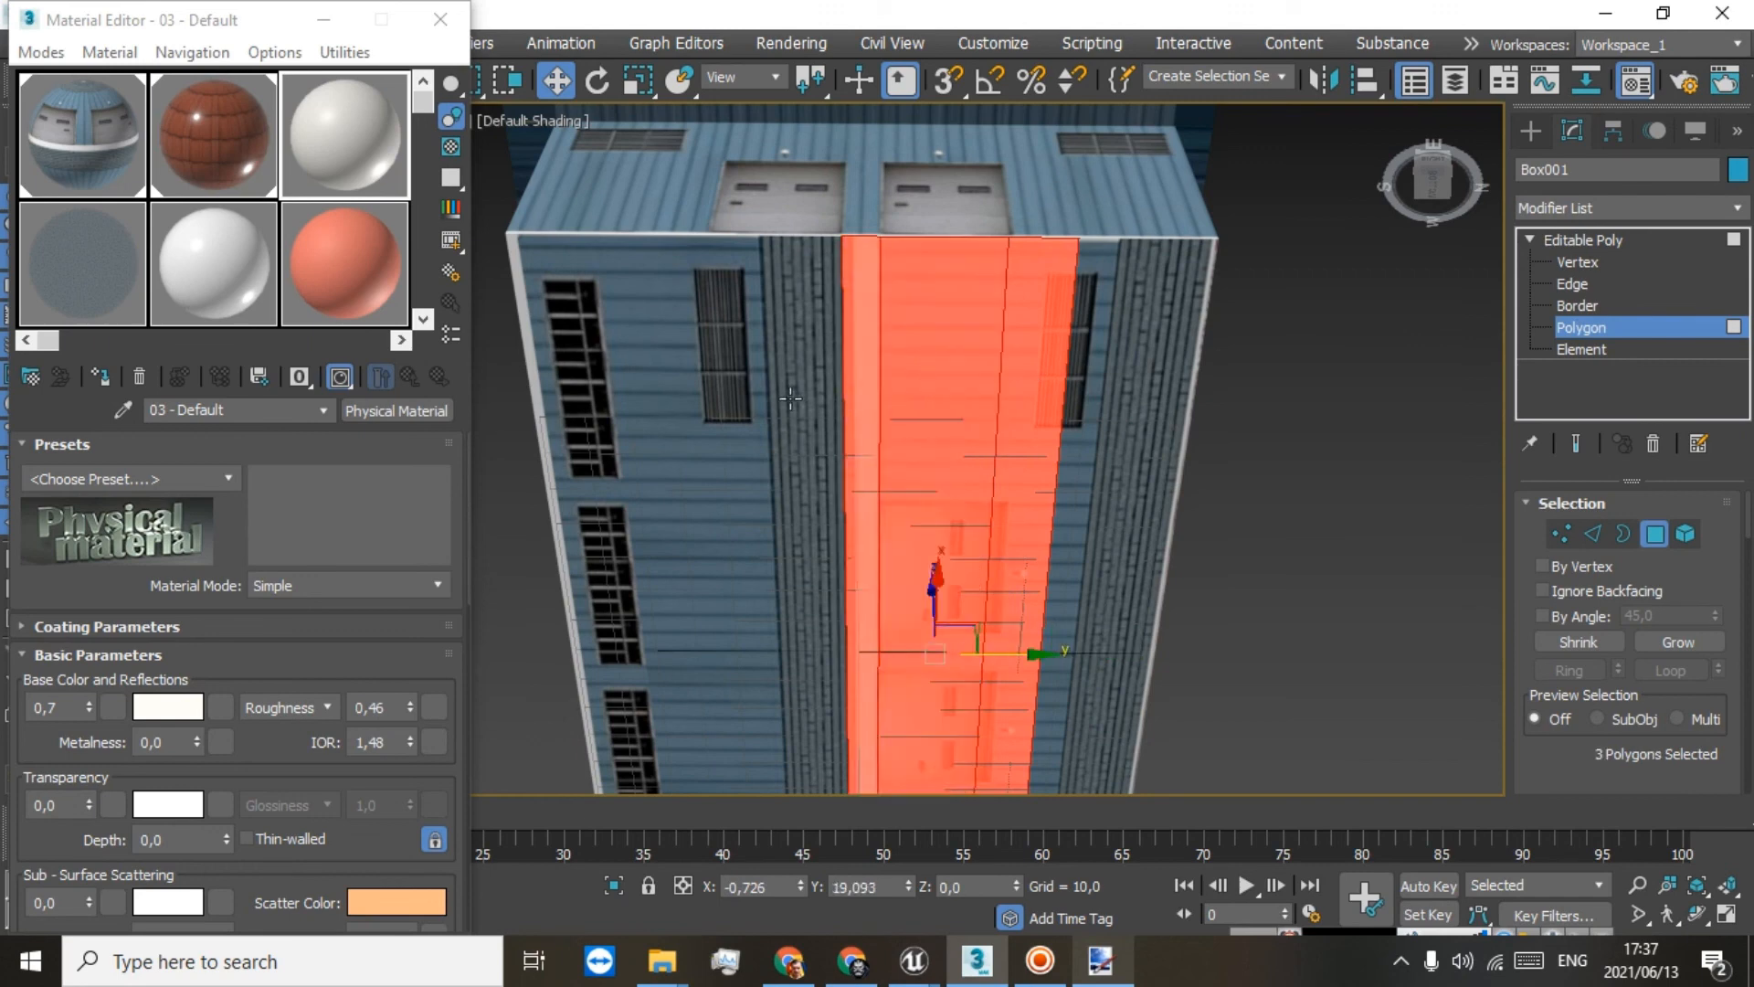
pyautogui.keyDown('ctrl'); pyautogui.click(790, 400); pyautogui.keyUp('ctrl')
pyautogui.keyDown('ctrl'); pyautogui.click(713, 393); pyautogui.keyUp('ctrl')
pyautogui.keyDown('ctrl'); pyautogui.click(653, 381); pyautogui.keyUp('ctrl')
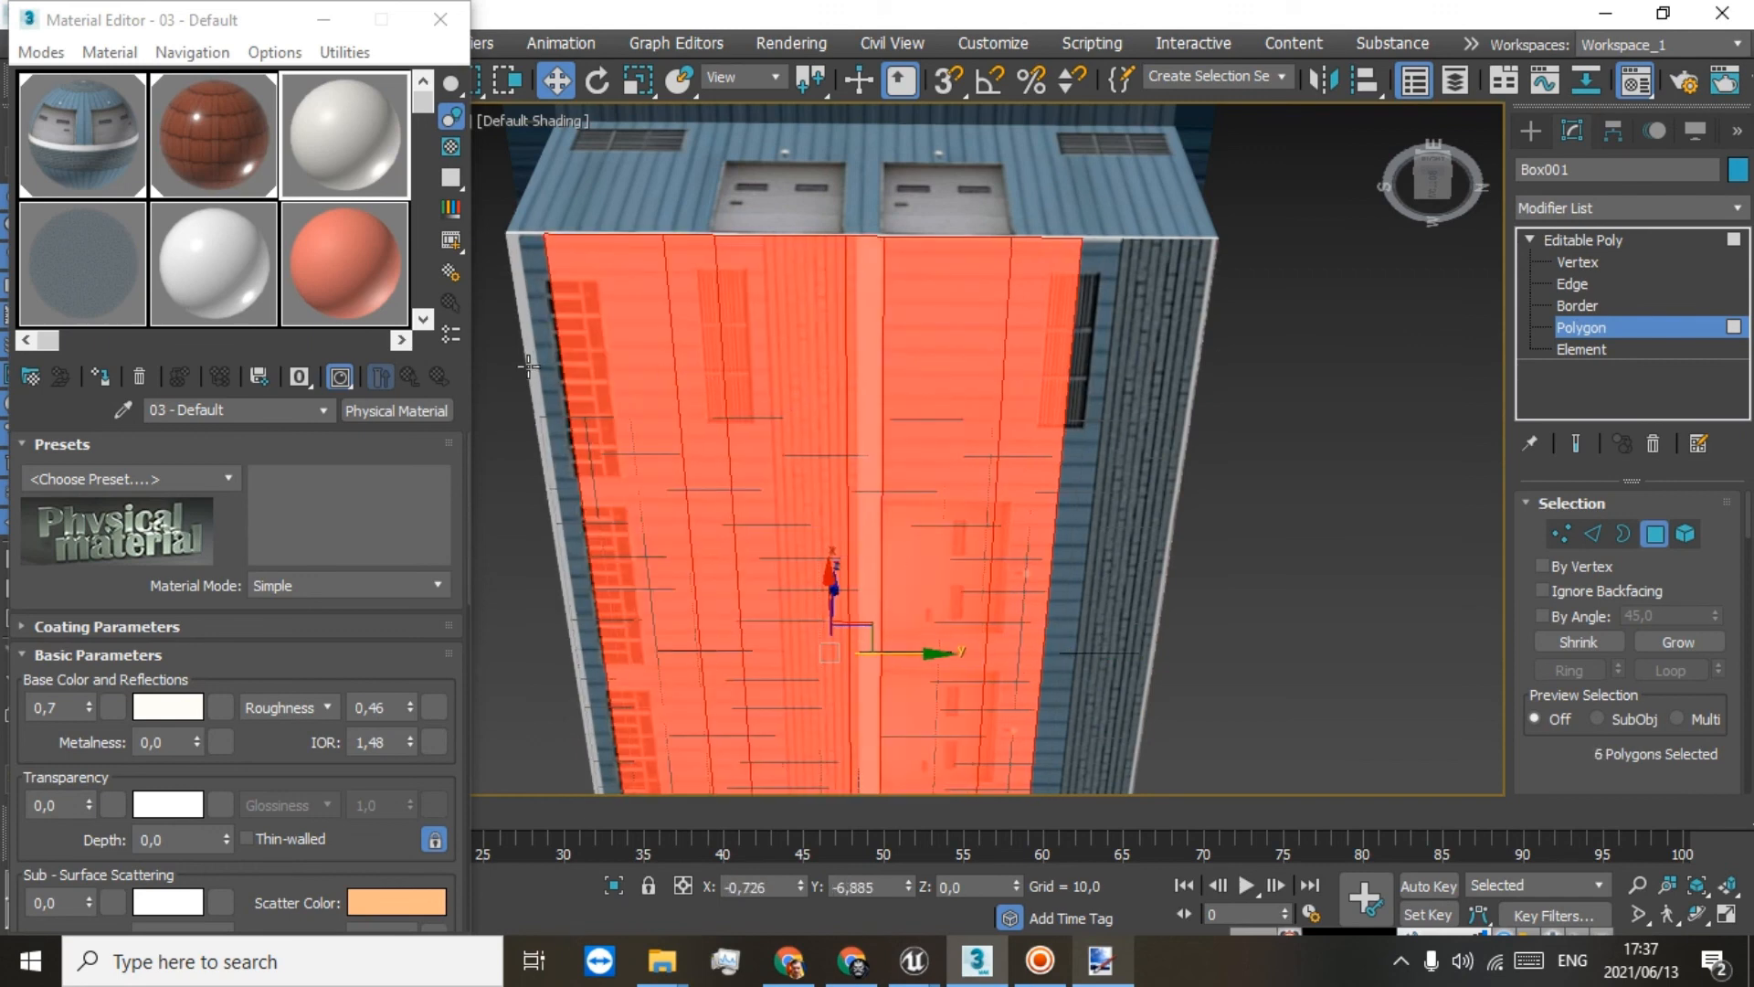
# Step: Move the Material Editor aside and add the remaining three outer strips of the underside to the selection
pyautogui.moveTo(68, 36); pyautogui.dragTo(44, 181)
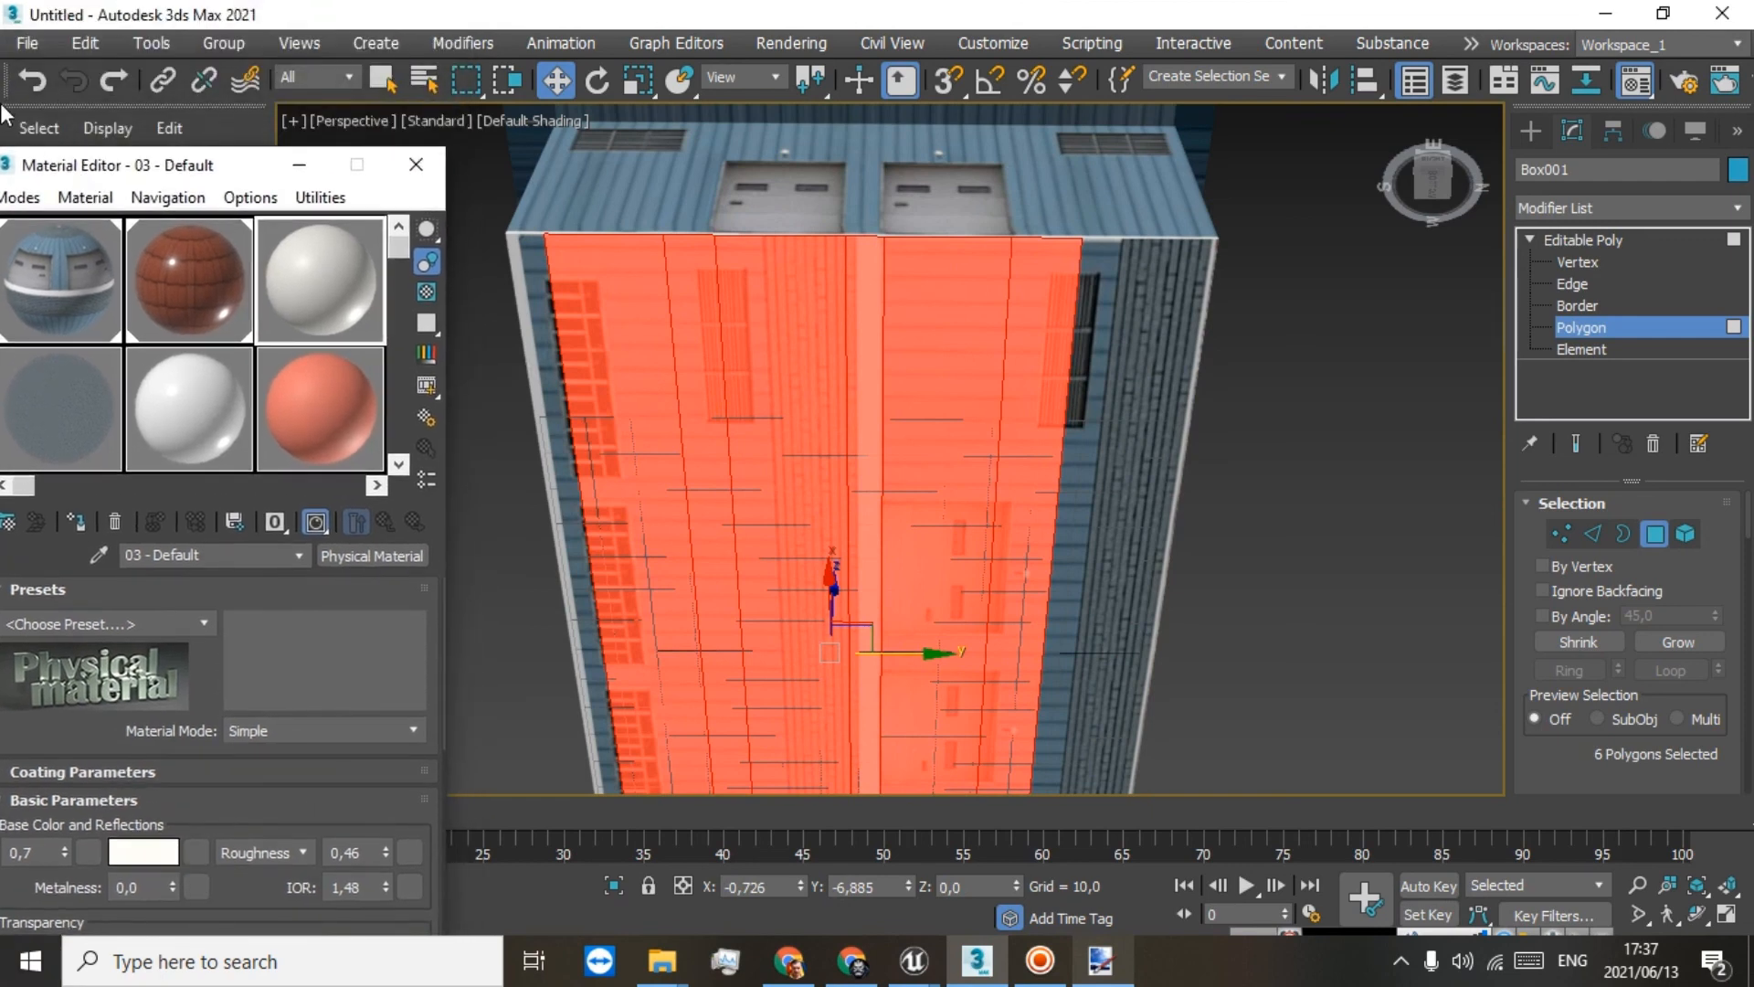
pyautogui.moveTo(638, 372); pyautogui.dragTo(633, 372)
pyautogui.keyDown('ctrl'); pyautogui.click(543, 359); pyautogui.keyUp('ctrl')
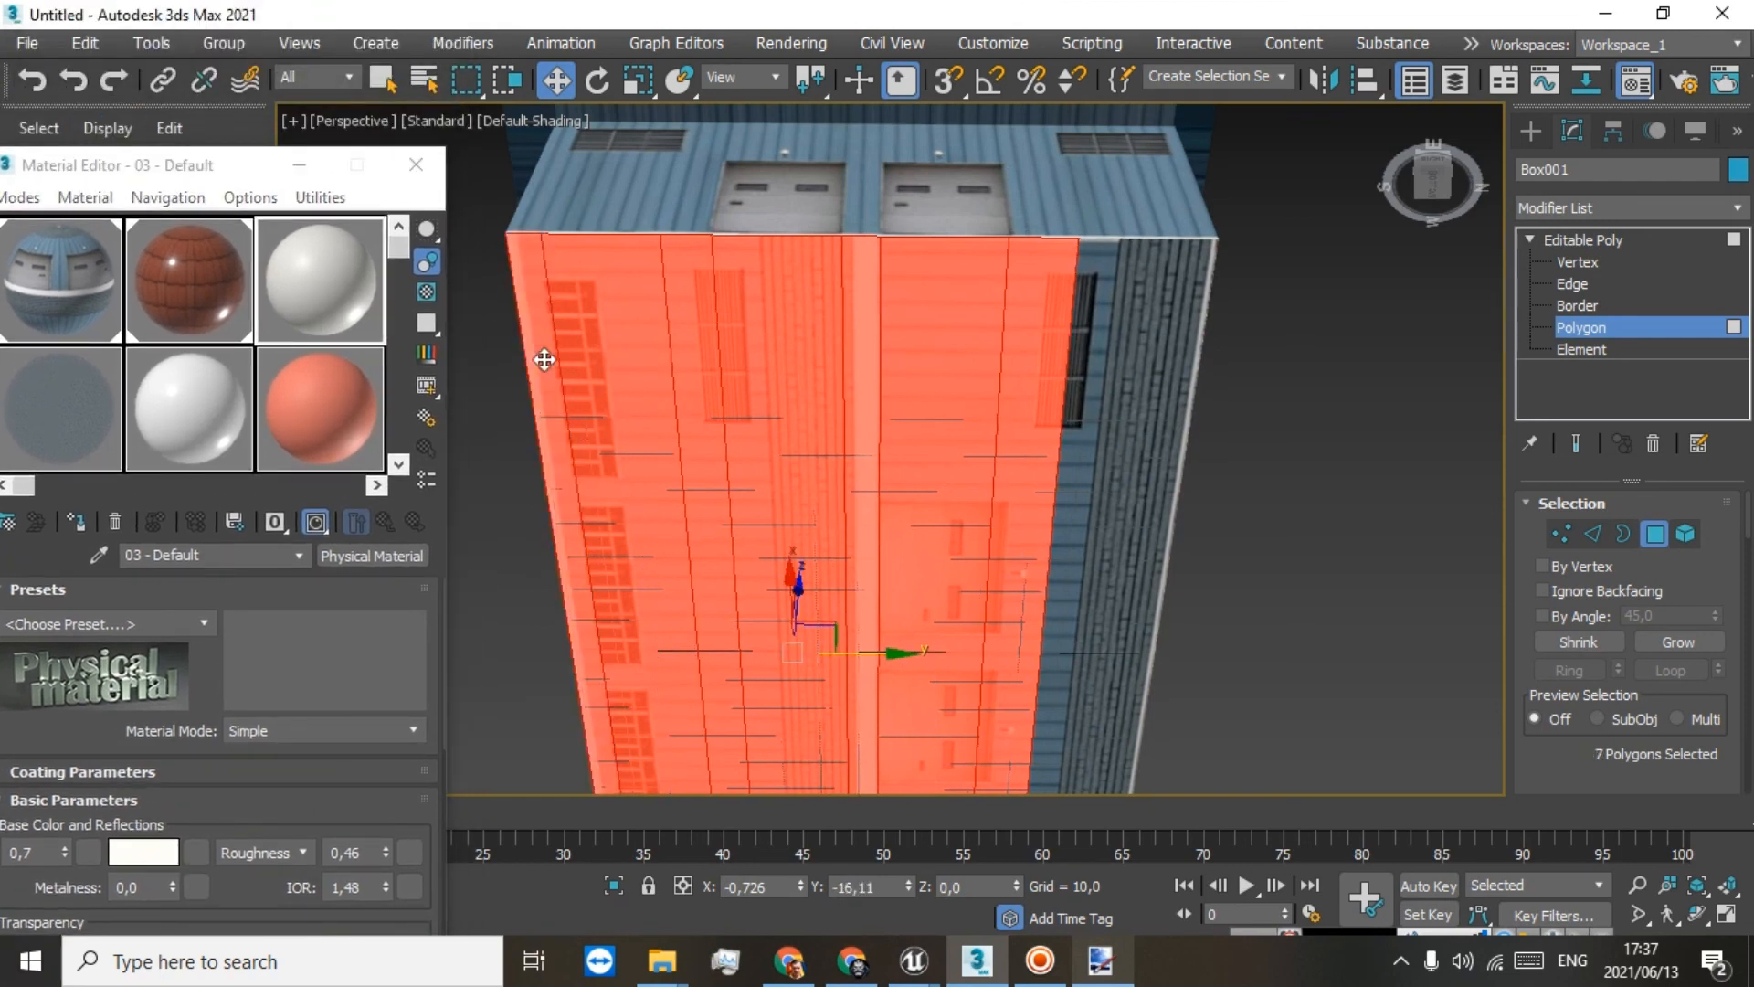
pyautogui.keyDown('ctrl'); pyautogui.click(1085, 366); pyautogui.keyUp('ctrl')
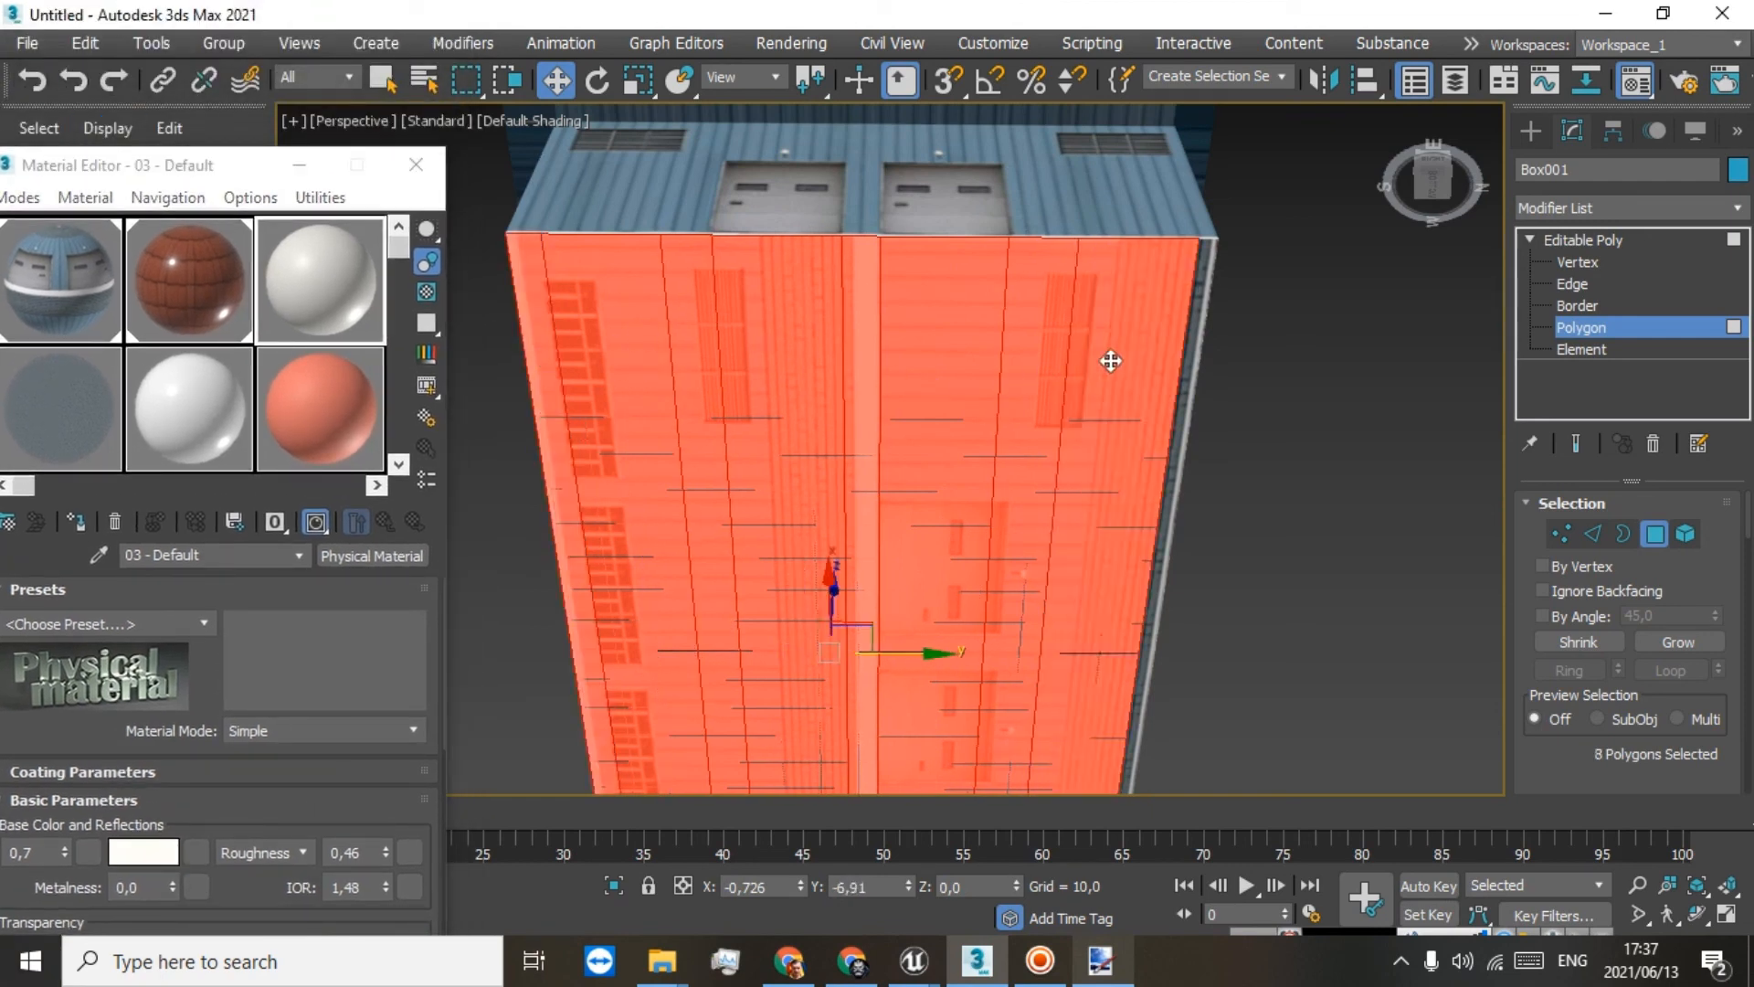
pyautogui.keyDown('ctrl'); pyautogui.click(1190, 348); pyautogui.keyUp('ctrl')
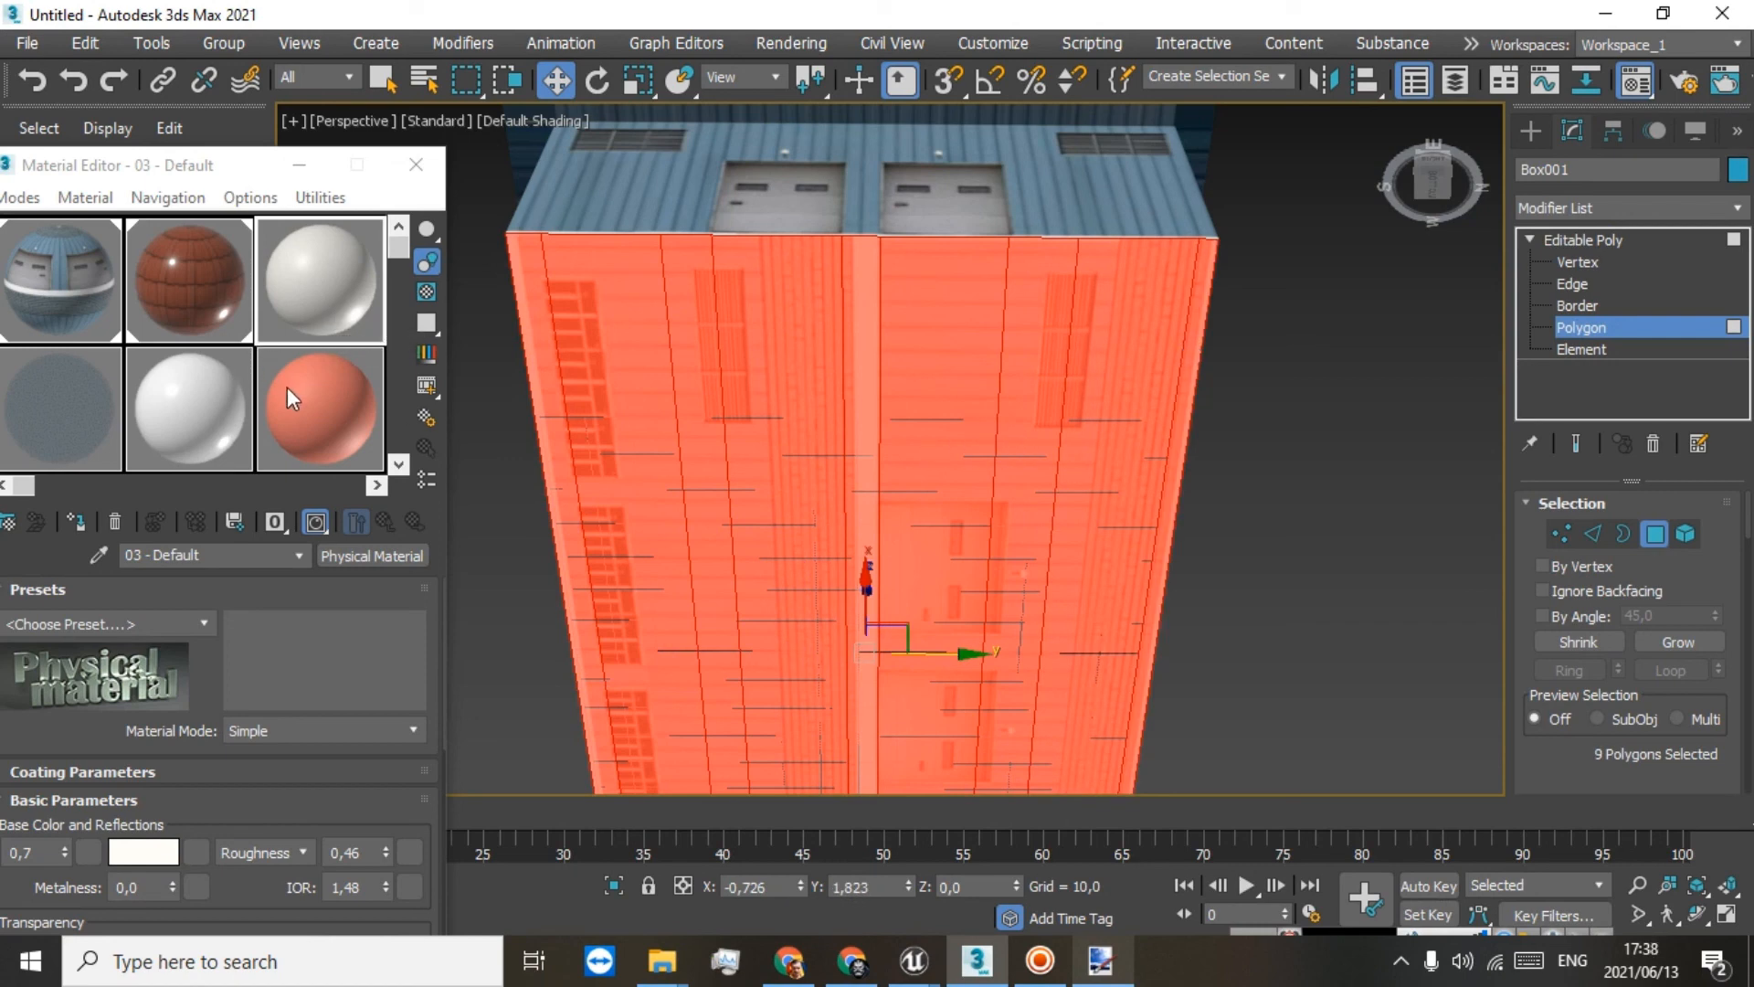
# Step: Assign the plain 03 - Default material to the nine selected underside polygons, check the result, and minimise the Material Editor
pyautogui.click(77, 521)
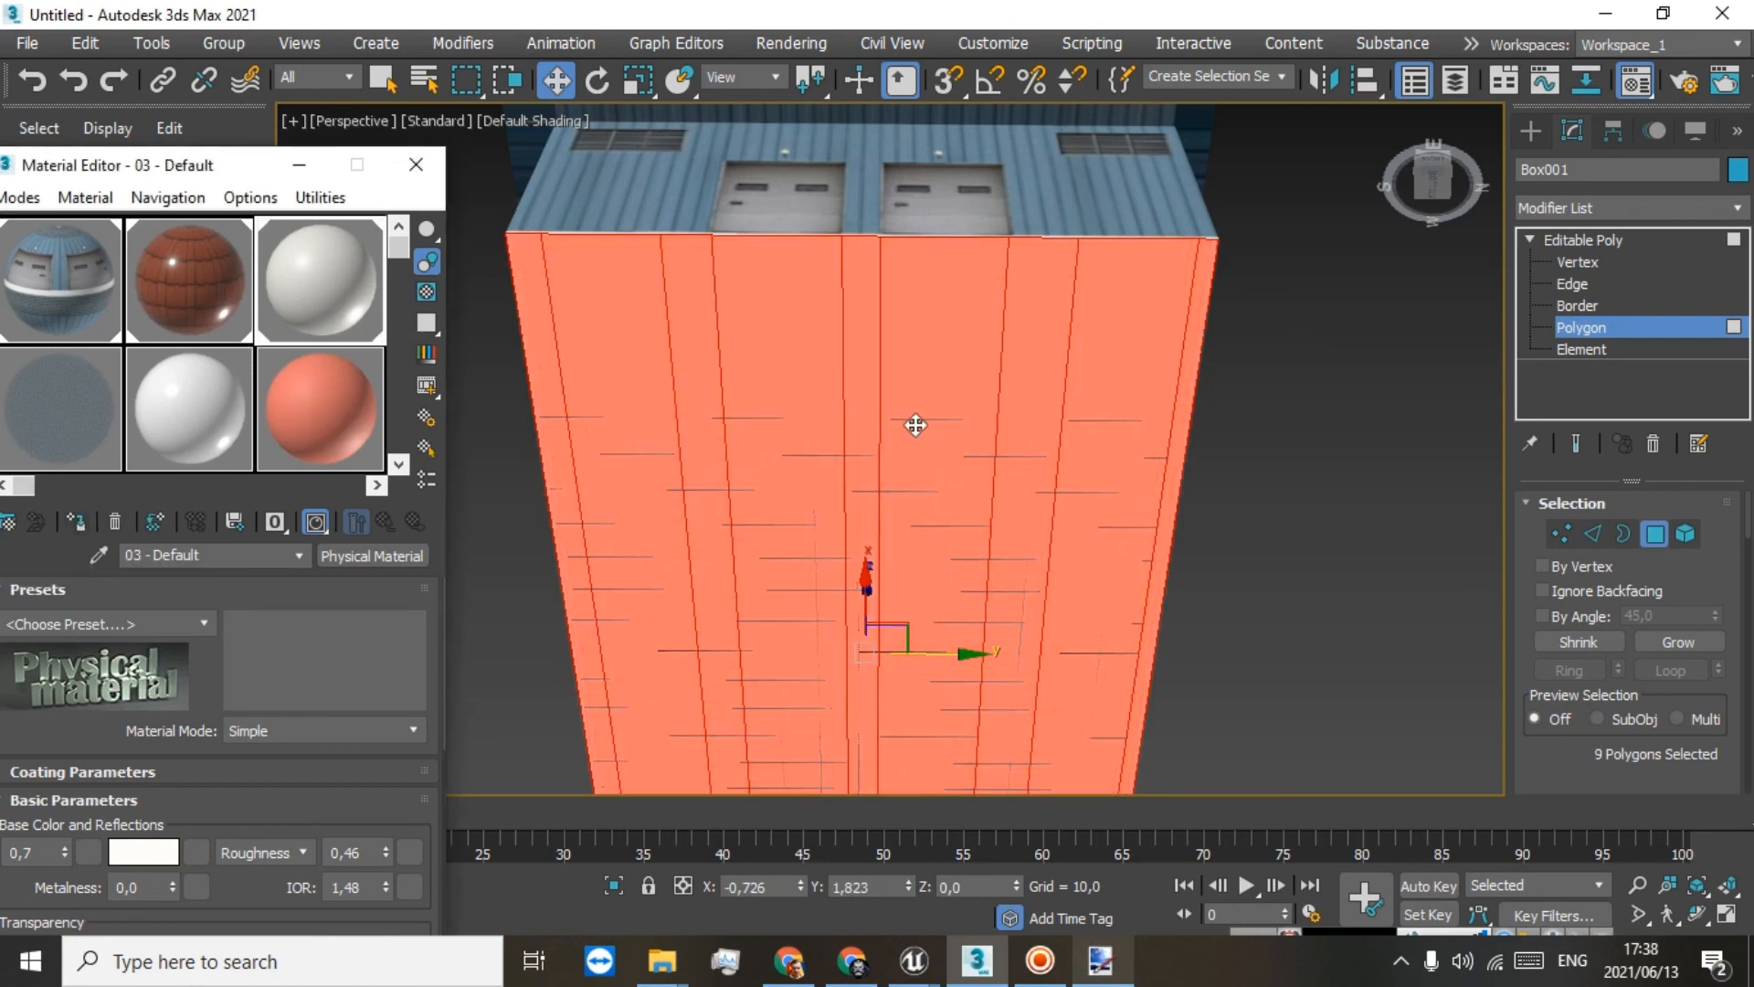
pyautogui.moveTo(1453, 187)
pyautogui.mouseDown()
pyautogui.moveTo(1440, 254)
pyautogui.moveTo(1356, 282)
pyautogui.moveTo(1188, 430)
pyautogui.moveTo(1129, 512)
pyautogui.mouseUp()
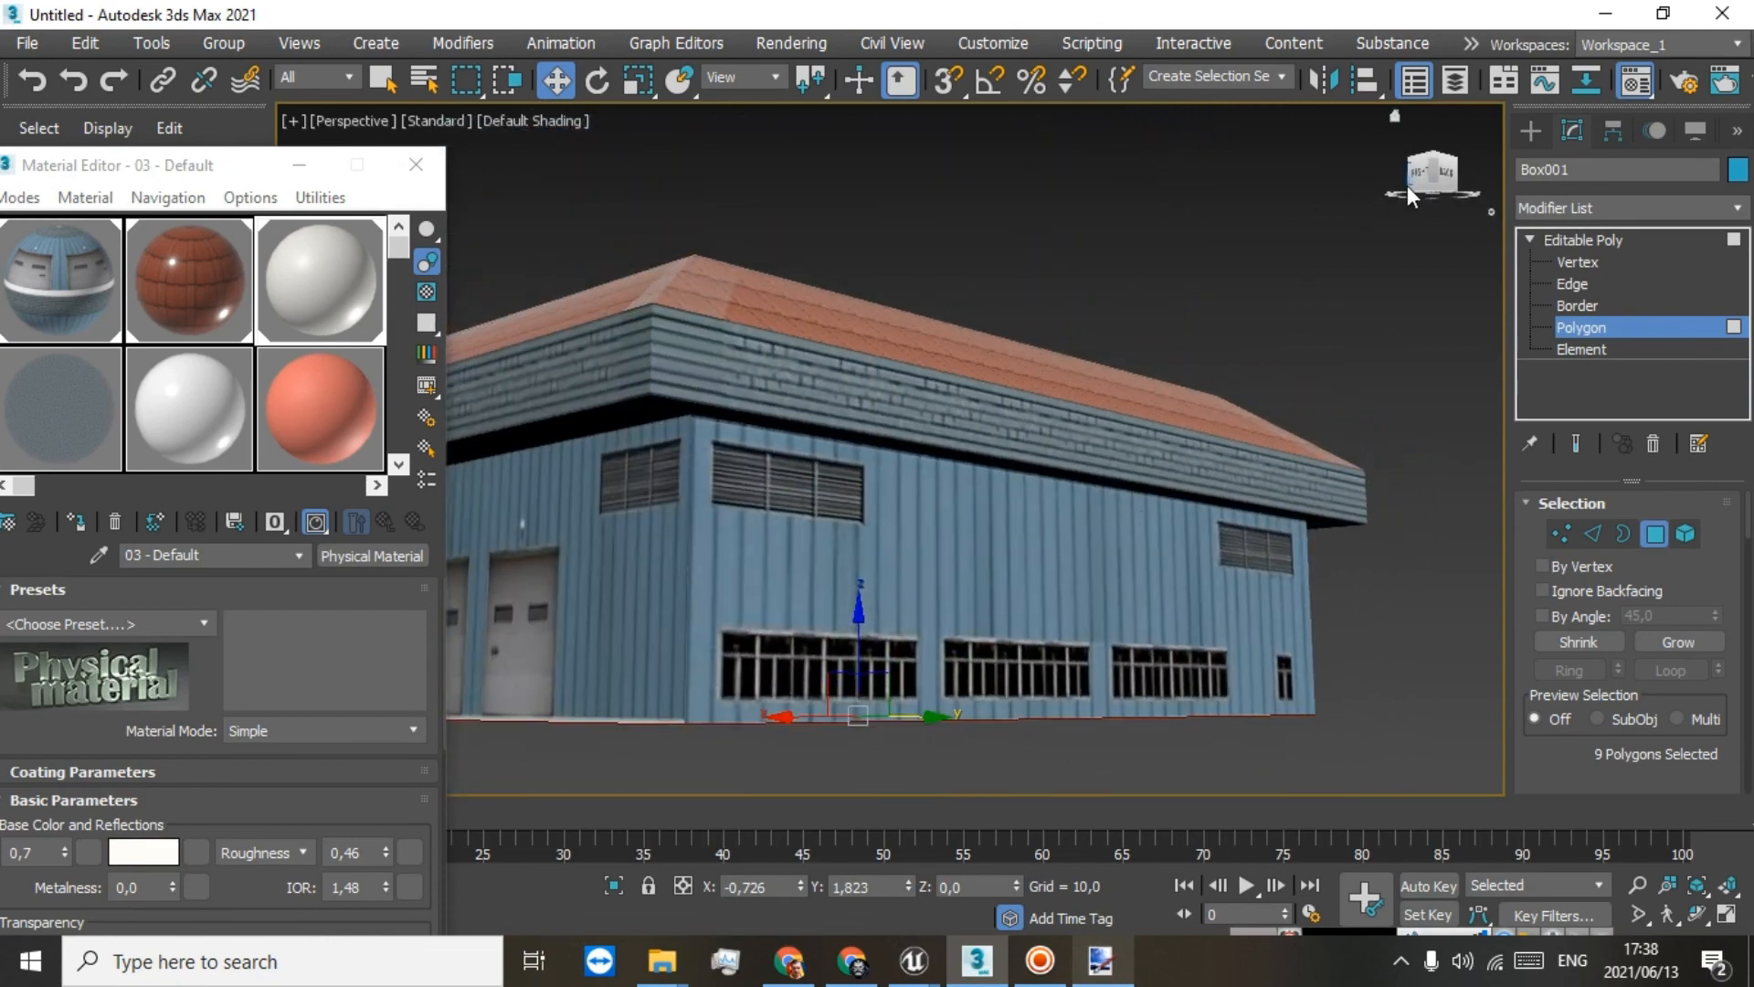
pyautogui.moveTo(1425, 181); pyautogui.dragTo(1066, 507)
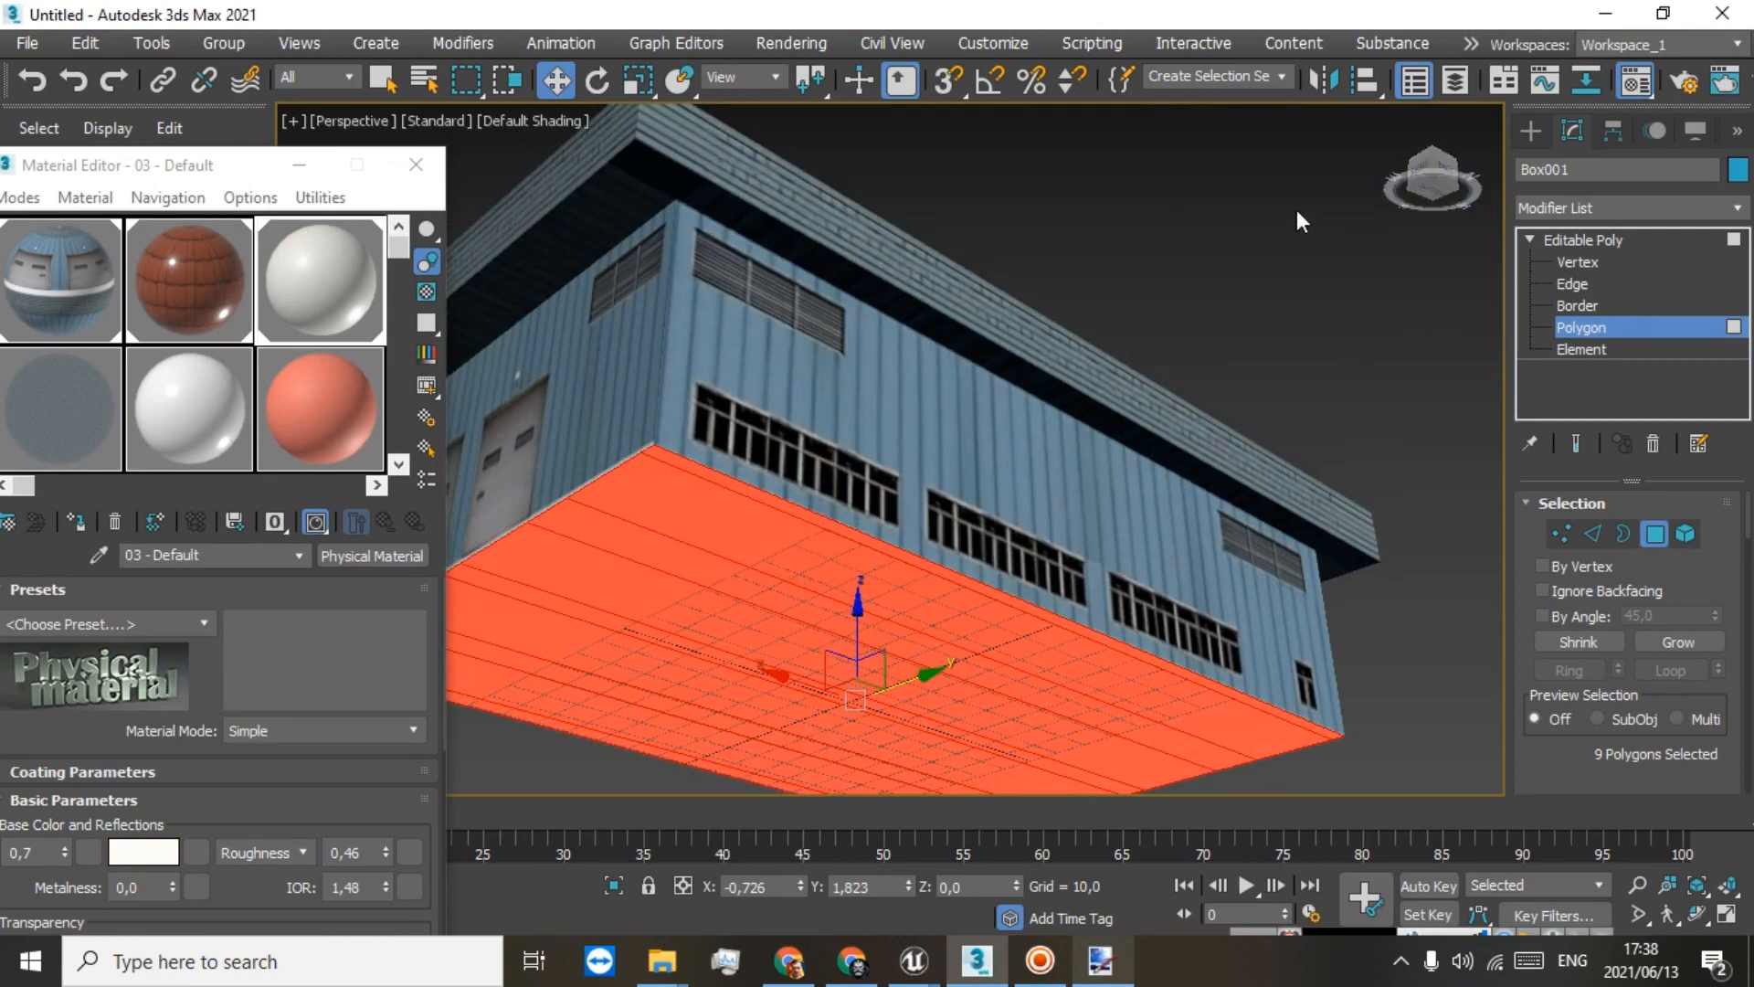
pyautogui.moveTo(1431, 178); pyautogui.dragTo(825, 217)
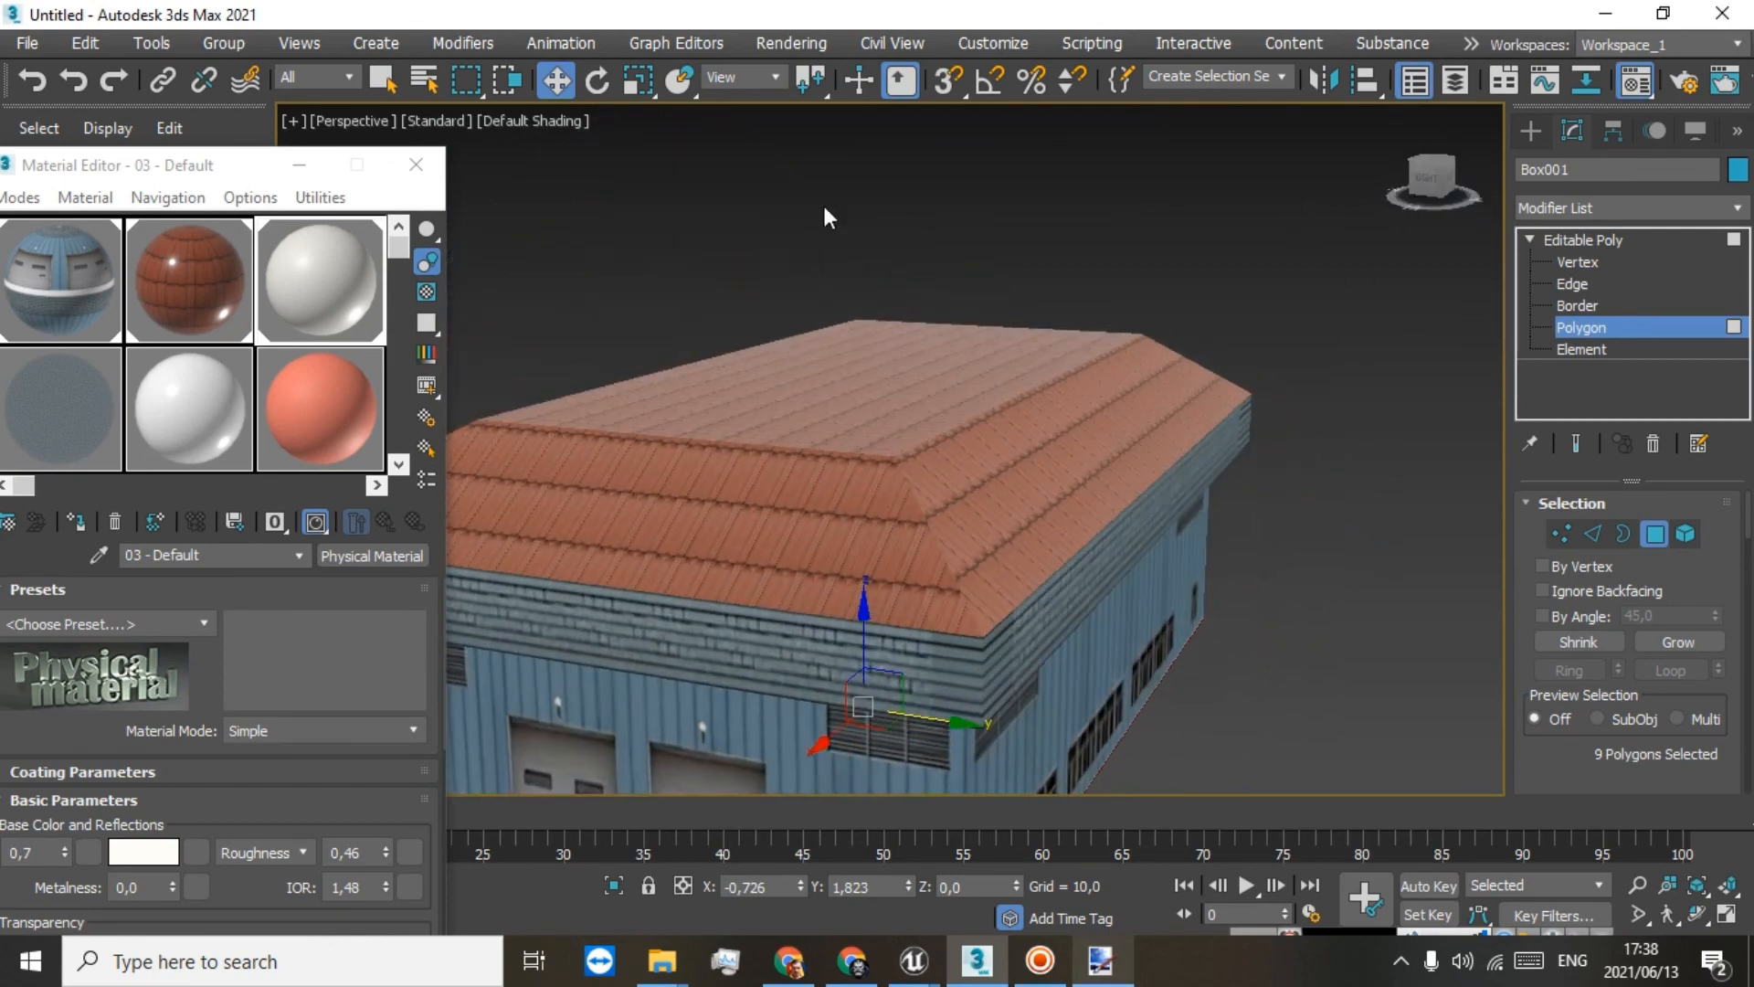
pyautogui.click(299, 164)
# Step: Examine the whole textured warehouse from several sides, including its roof slopes, cladding band, walls and doors
pyautogui.scroll(-3, 857, 558)
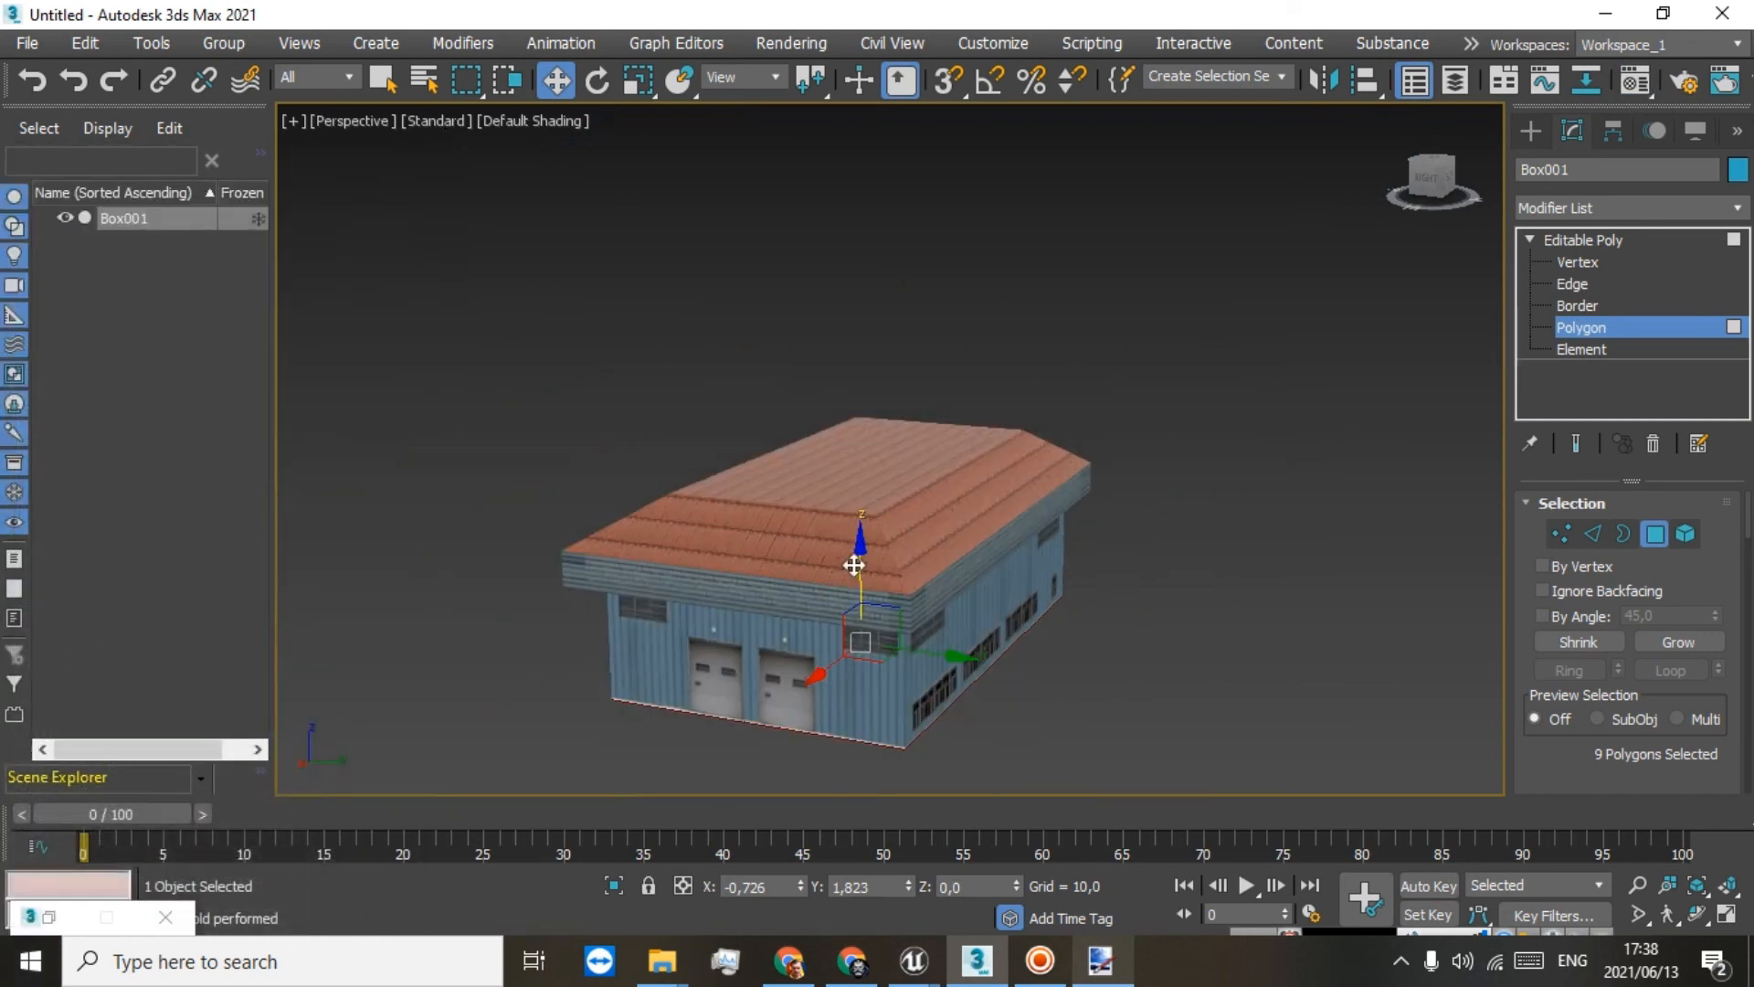
pyautogui.moveTo(766, 616); pyautogui.dragTo(914, 347, button='middle')
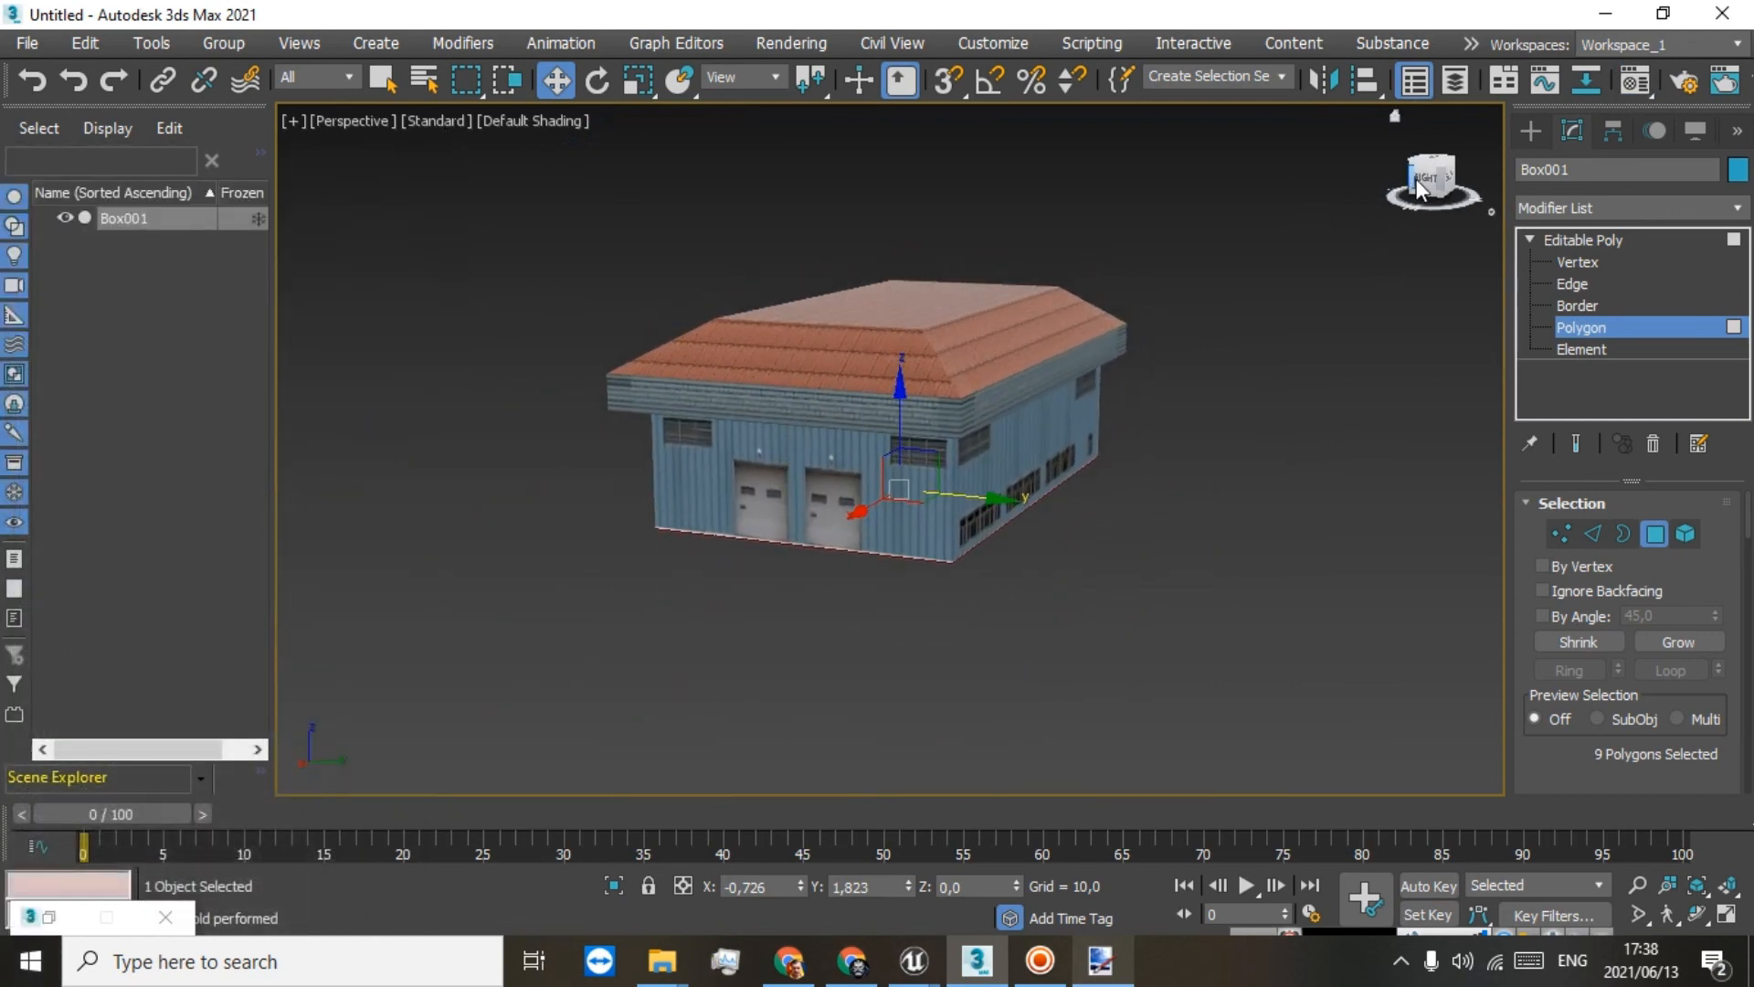
pyautogui.keyDown('alt'); pyautogui.moveTo(639, 402); pyautogui.dragTo(894, 466, button='middle'); pyautogui.keyUp('alt')
pyautogui.scroll(3, 1022, 248)
pyautogui.scroll(-3, 1020, 251)
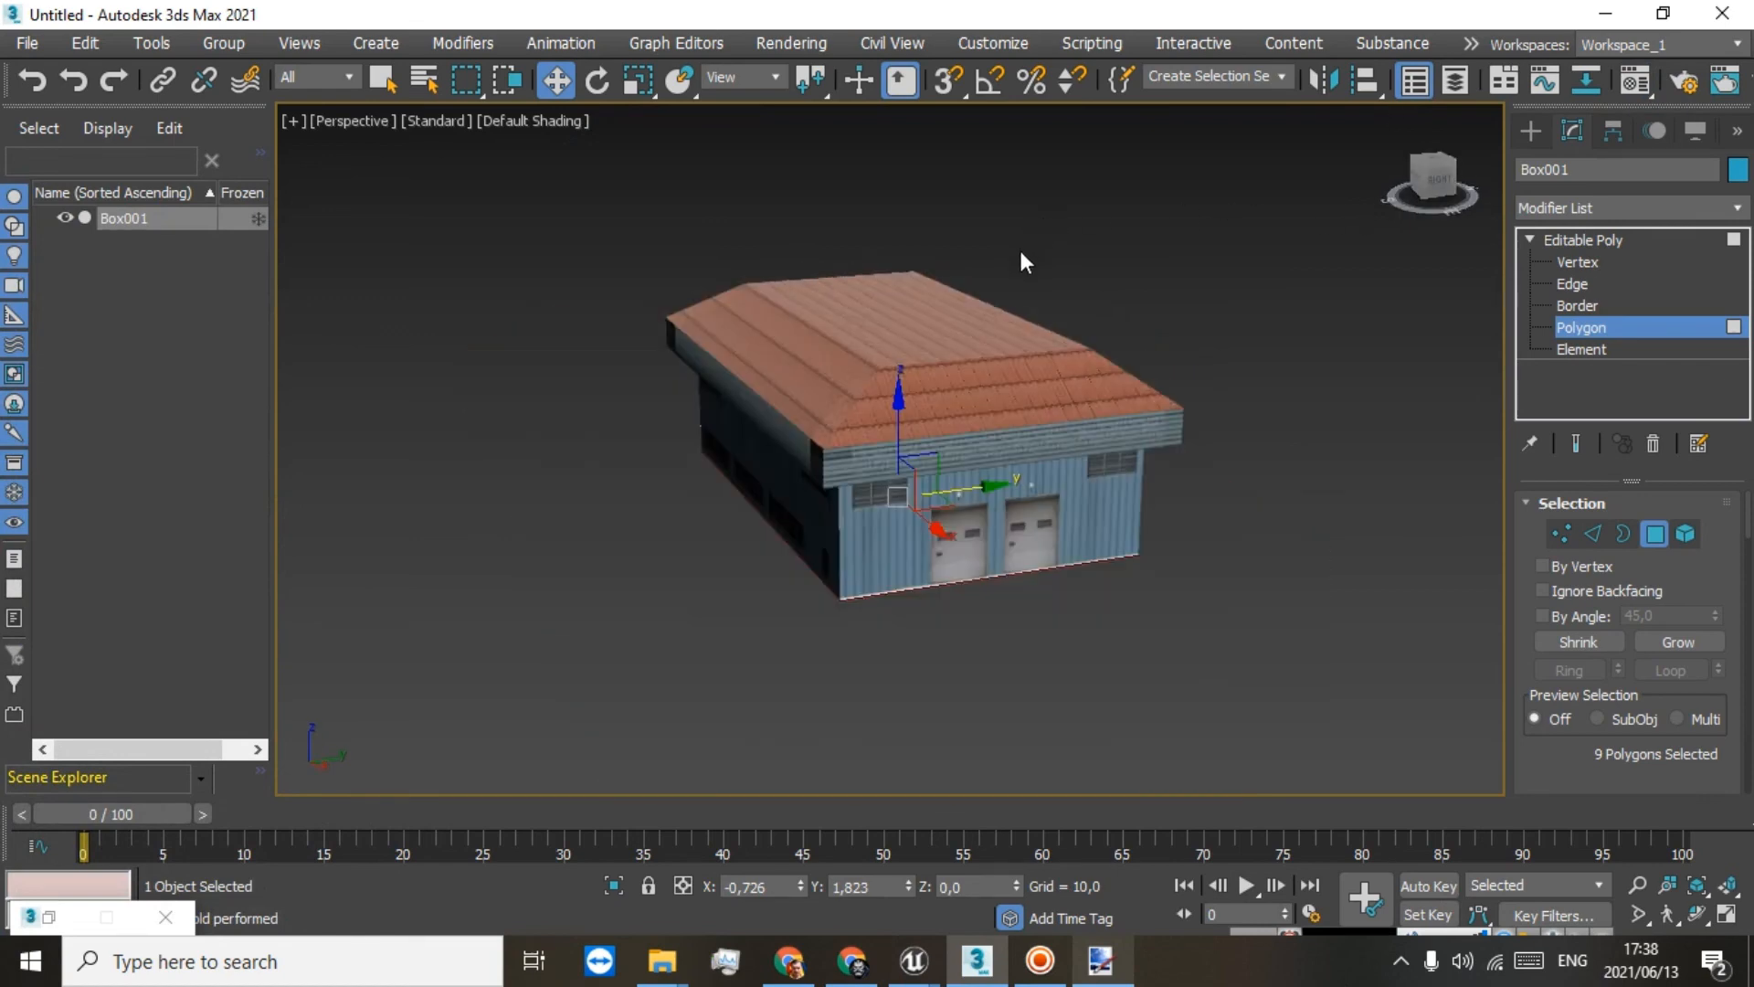